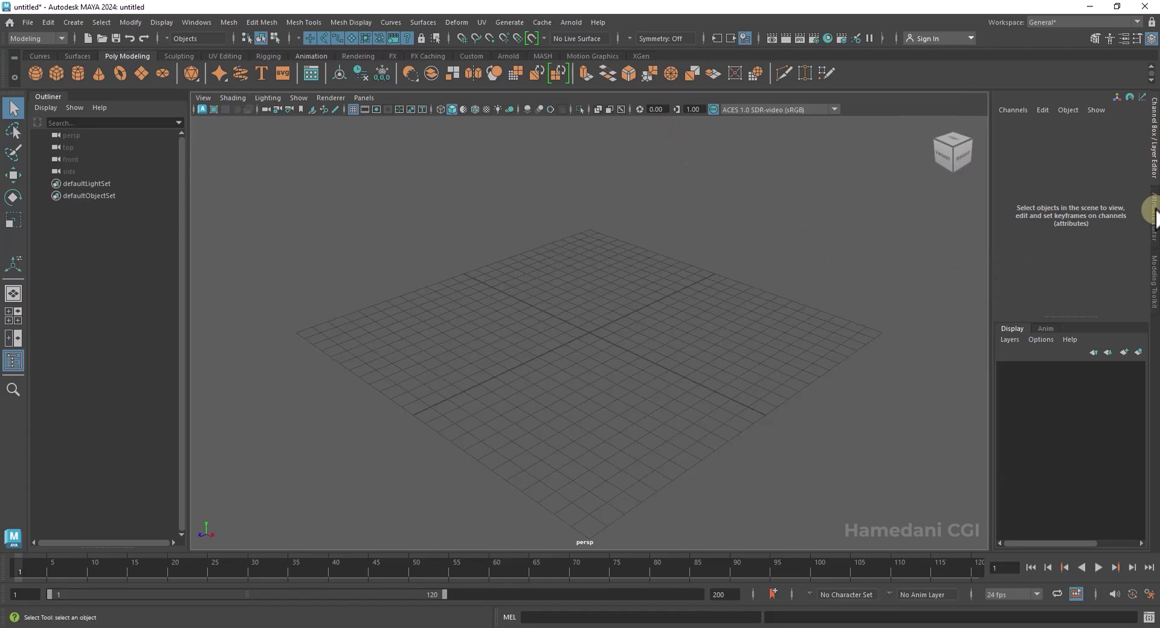
- Show the Attribute Editor, and replace it with the Modeling Toolkit
{"action": "left_click", "coordinate": [1154, 214]}
{"action": "left_click", "coordinate": [1154, 295]}
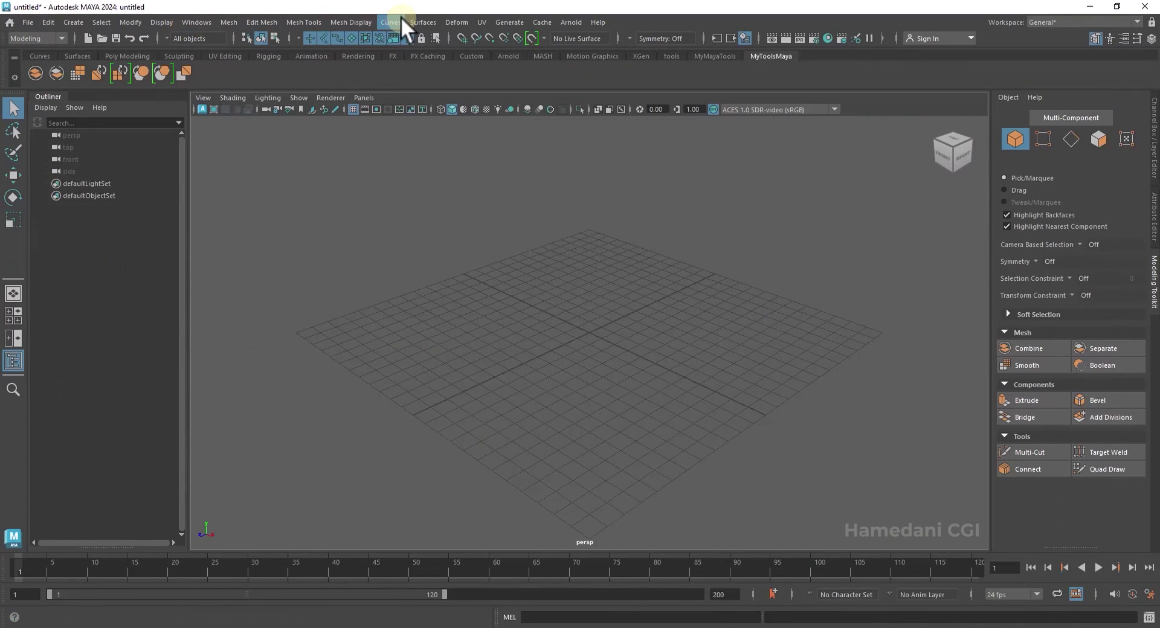
- Tear off the Windows menu as a floating window over the viewport and close it
{"action": "left_click", "coordinate": [197, 22]}
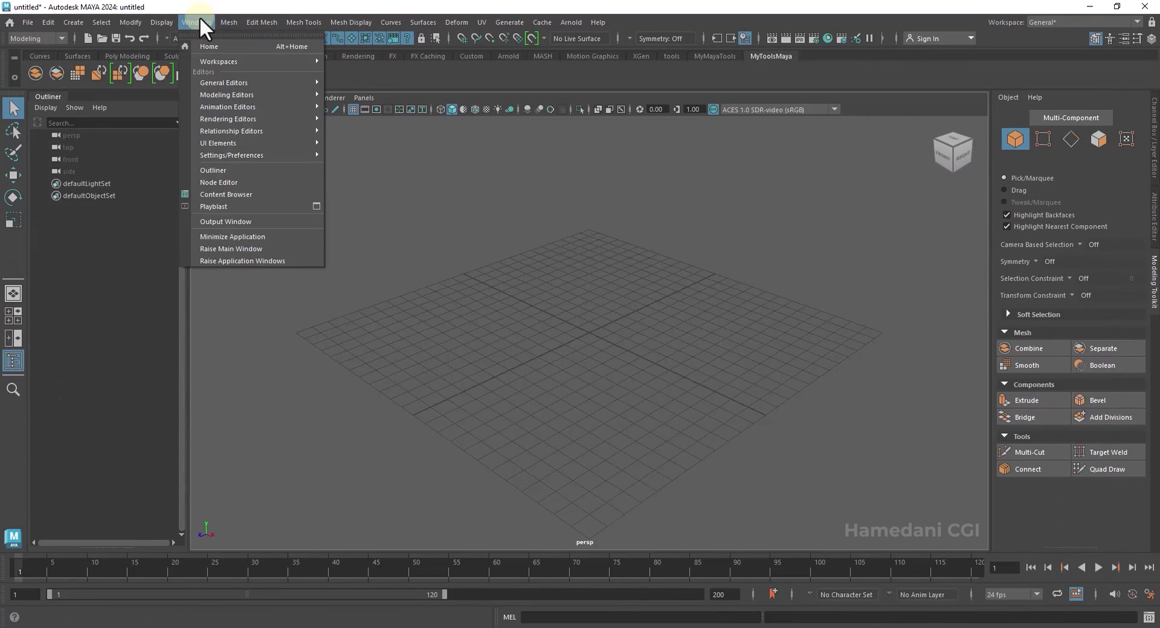
{"action": "left_click", "coordinate": [256, 35]}
{"action": "left_click_drag", "start_coordinate": [302, 81], "coordinate": [395, 214]}
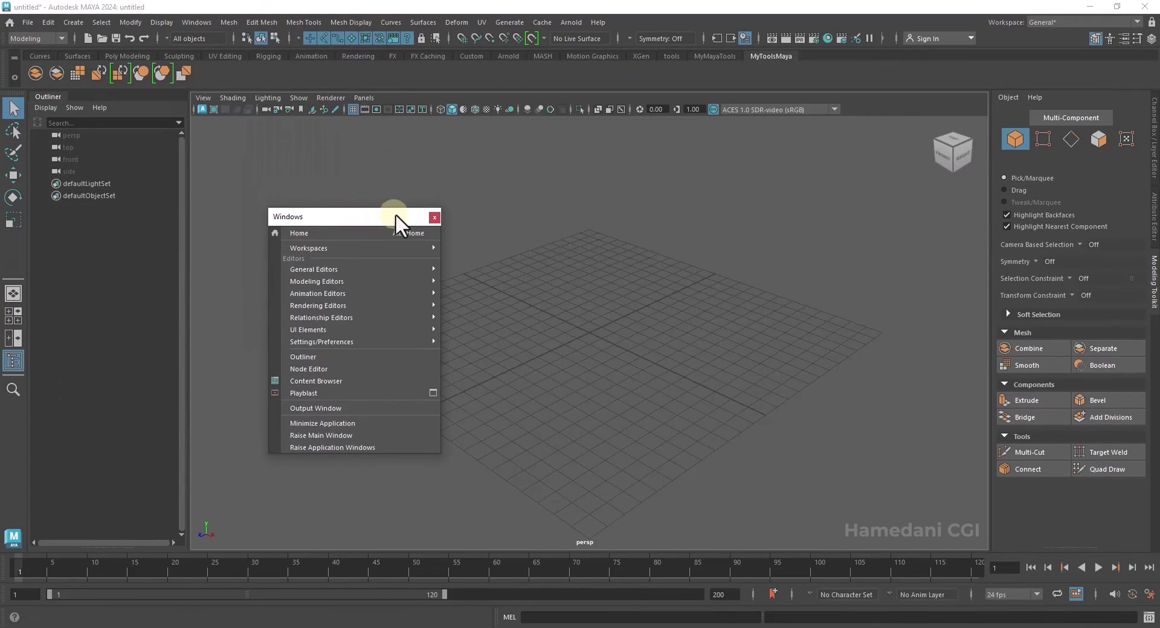
{"action": "left_click", "coordinate": [434, 218]}
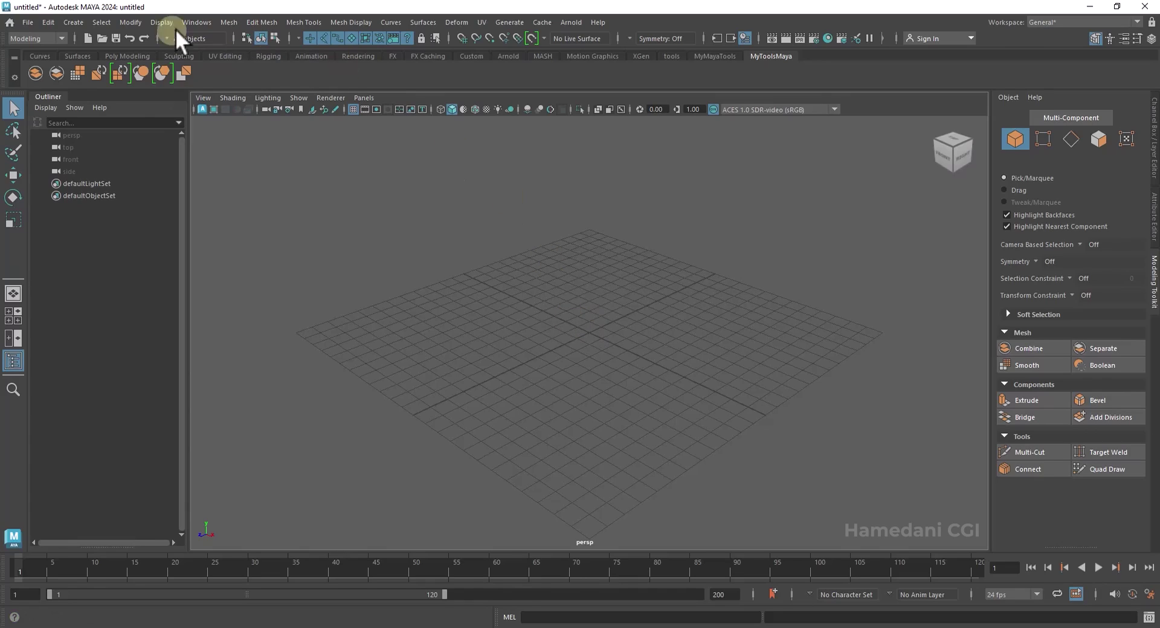
{"action": "left_click", "coordinate": [52, 36]}
{"action": "left_click", "coordinate": [66, 37]}
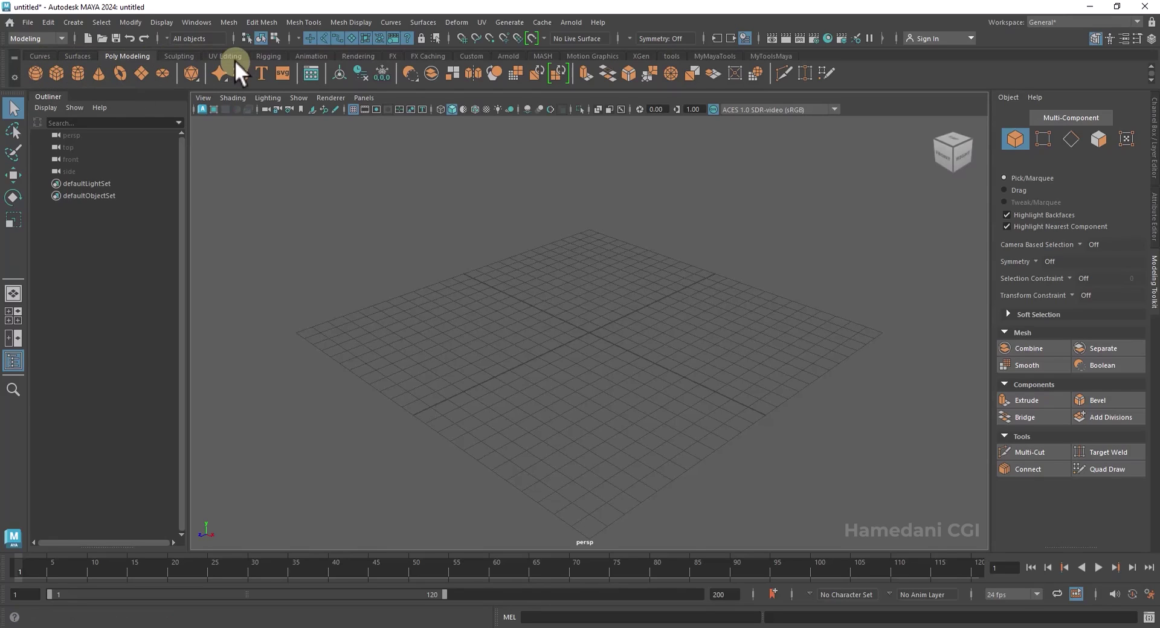
{"action": "left_click", "coordinate": [15, 77]}
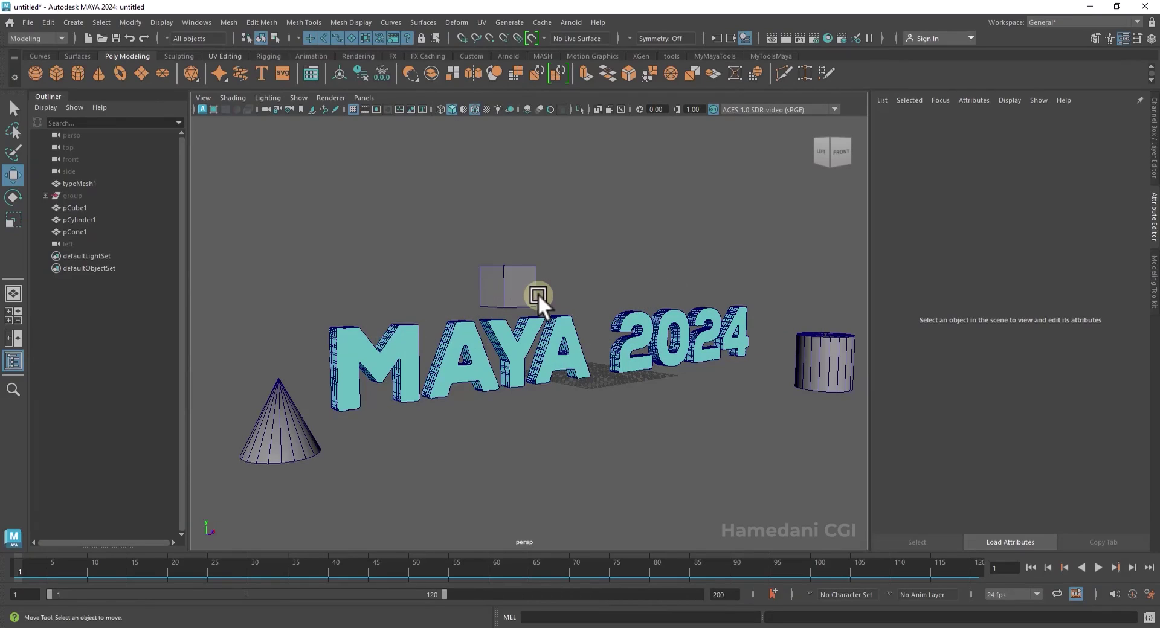
- Bring up the hotbox over the perspective view and display its camera view choices
{"action": "key", "text": "space"}
{"action": "left_click", "coordinate": [538, 295]}
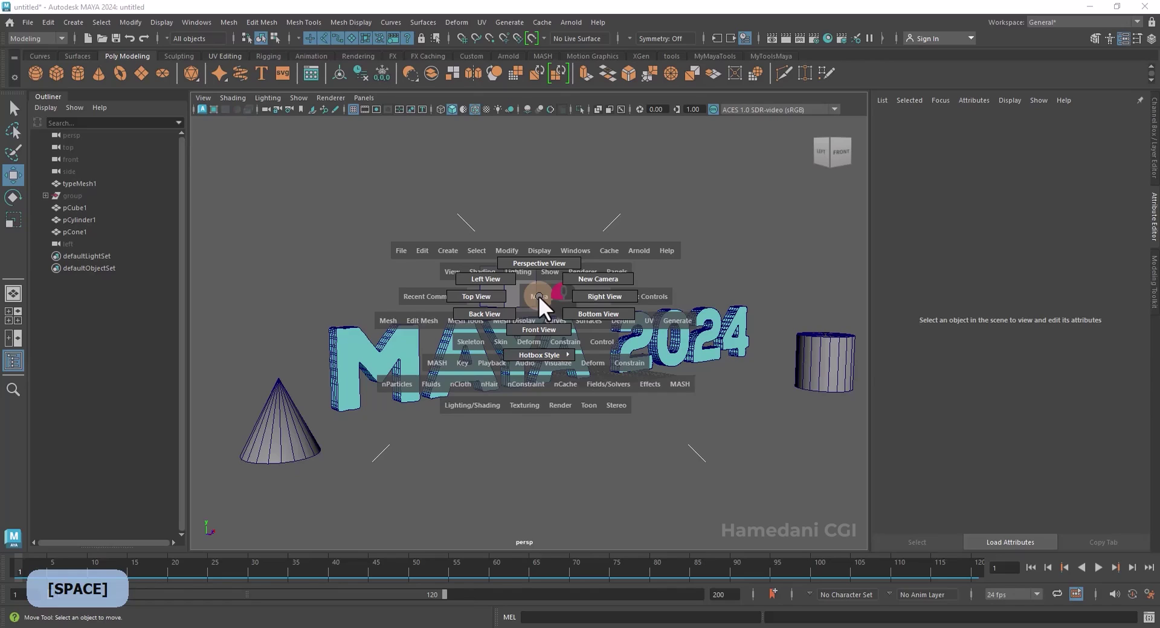
{"action": "left_click_drag", "start_coordinate": [539, 295], "coordinate": [557, 266]}
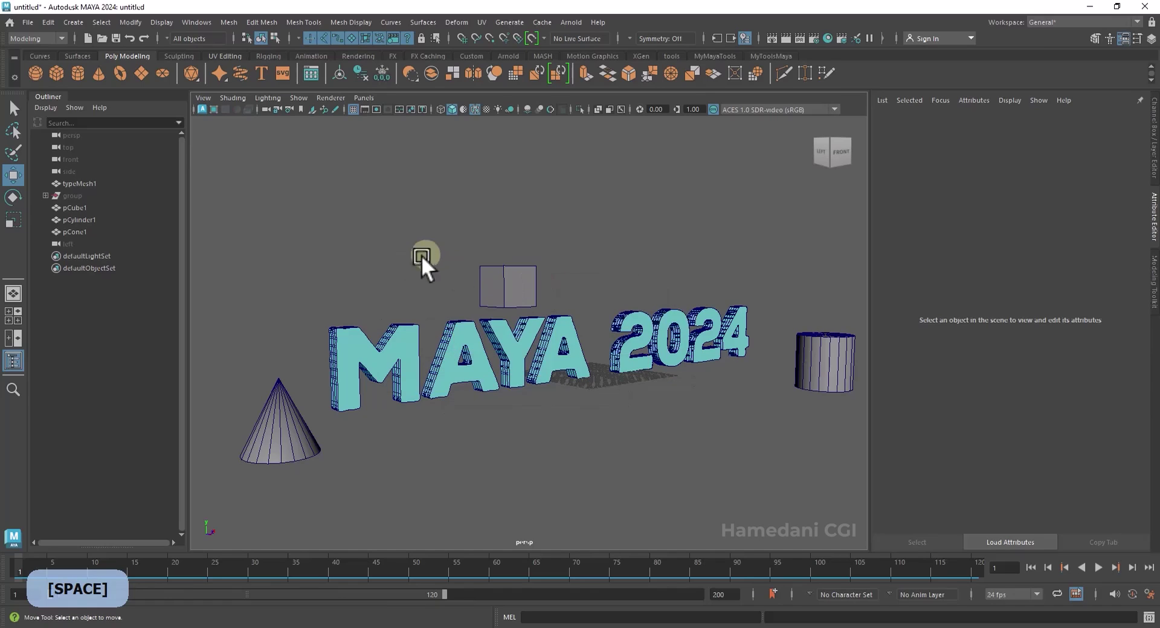
- Cycle the viewport through the four-view, two-pane, single and full-screen layouts, ending in the standard single perspective view
{"action": "left_click", "coordinate": [13, 318]}
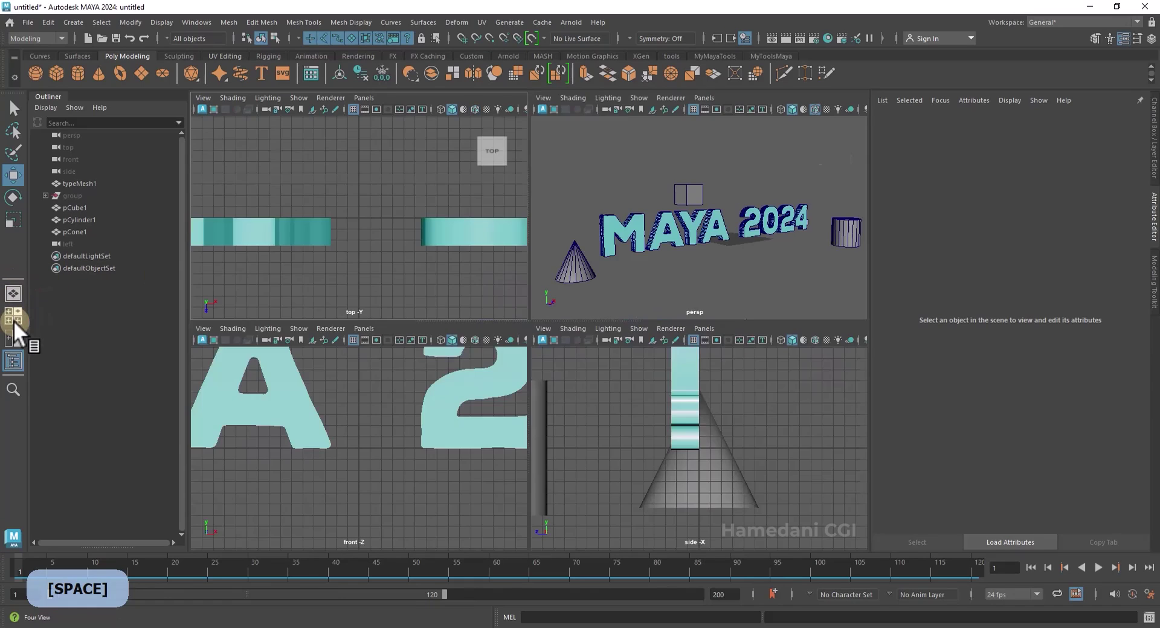
{"action": "left_click", "coordinate": [11, 336]}
{"action": "left_click", "coordinate": [12, 315]}
{"action": "left_click", "coordinate": [11, 295]}
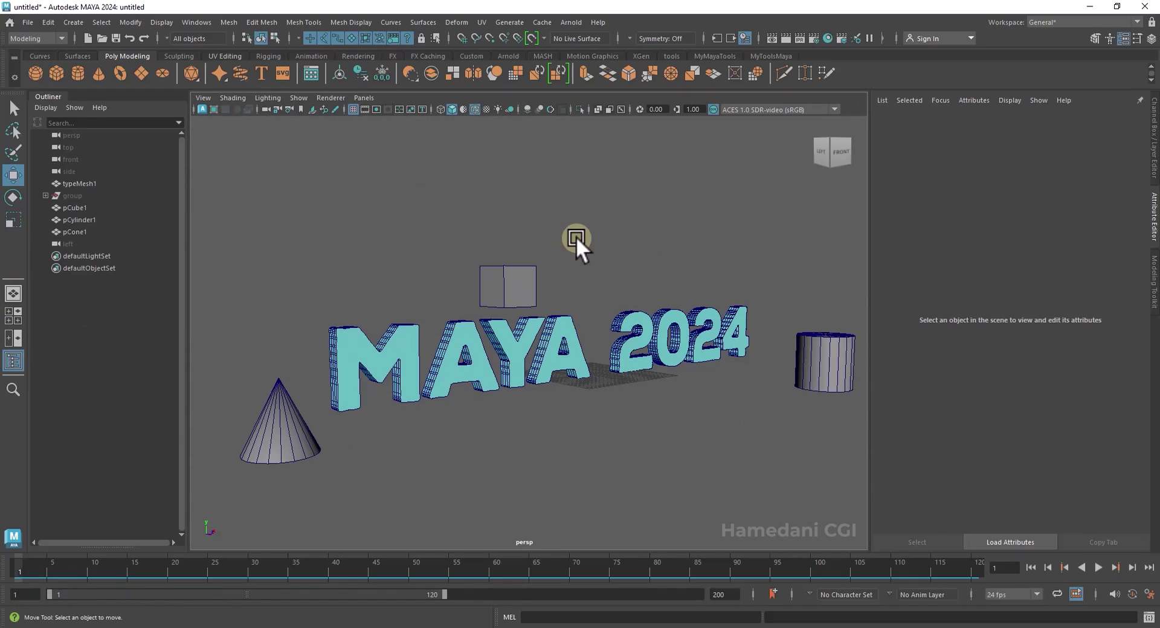
{"action": "key", "text": "ctrl+space"}
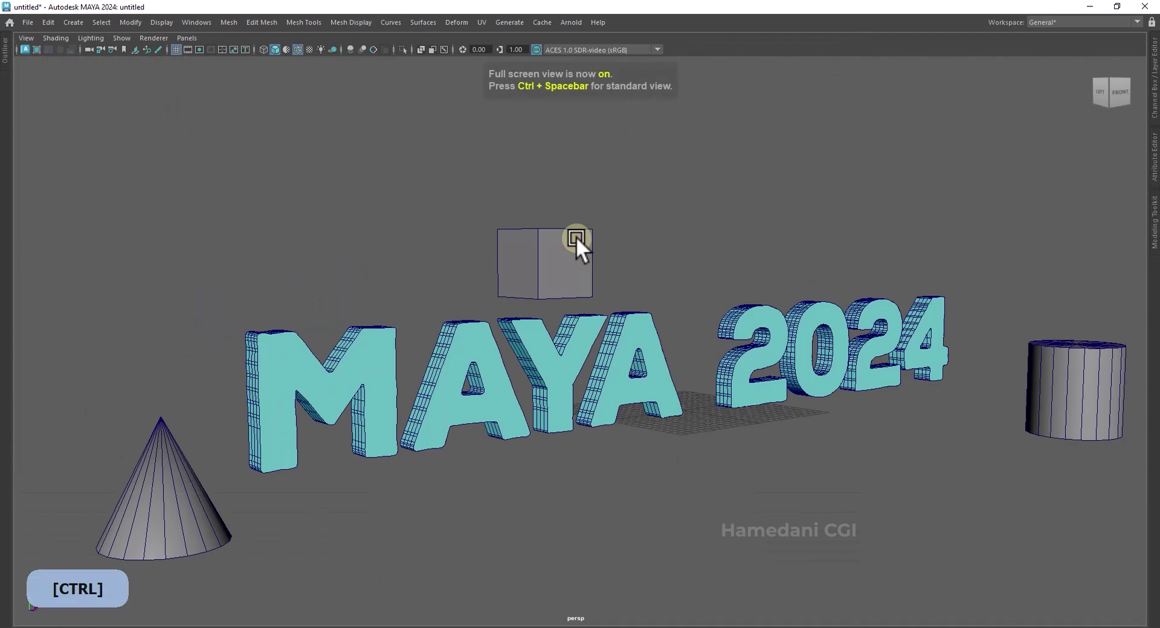
{"action": "key", "text": "ctrl+space"}
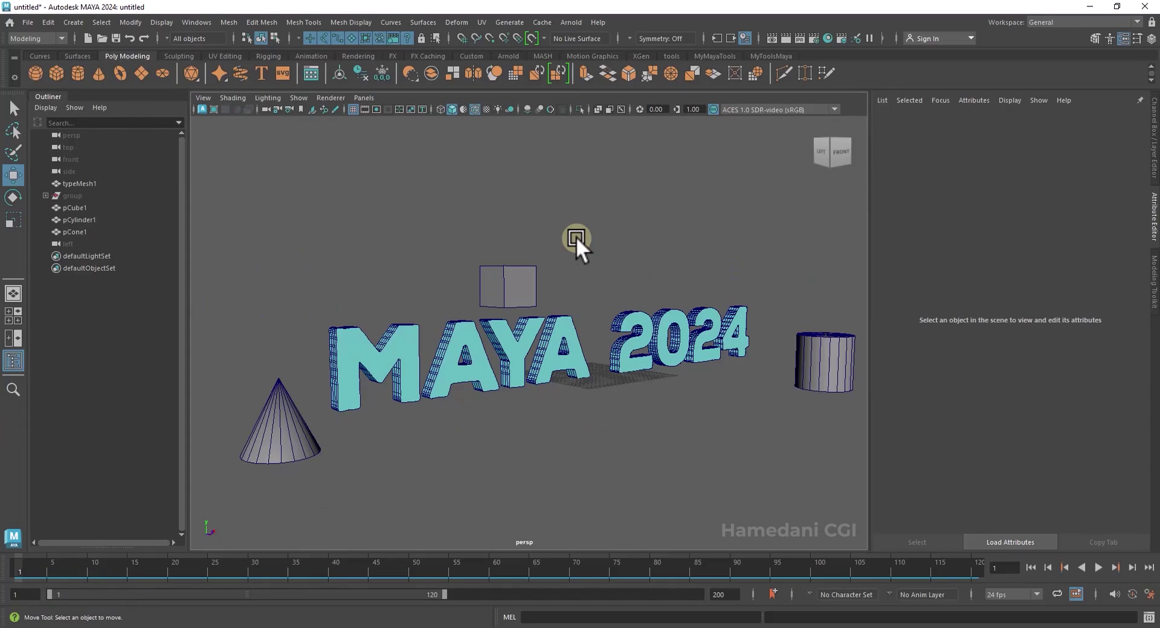
- Orbit, pan and zoom the perspective view around the MAYA 2024 text and the surrounding primitives
{"action": "key", "text": "alt"}
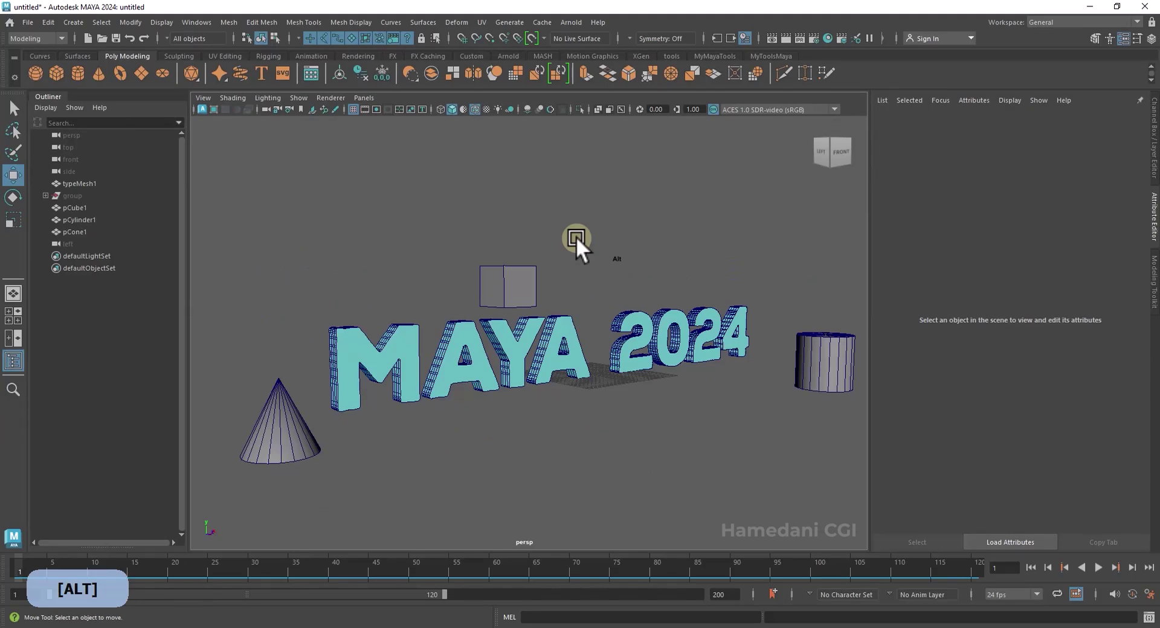
{"action": "mouse_move", "coordinate": [575, 237]}
{"action": "left_mouse_down", "text": "alt"}
{"action": "mouse_move", "coordinate": [731, 240]}
{"action": "mouse_move", "coordinate": [623, 249]}
{"action": "mouse_move", "coordinate": [583, 238]}
{"action": "left_mouse_up", "text": "alt"}
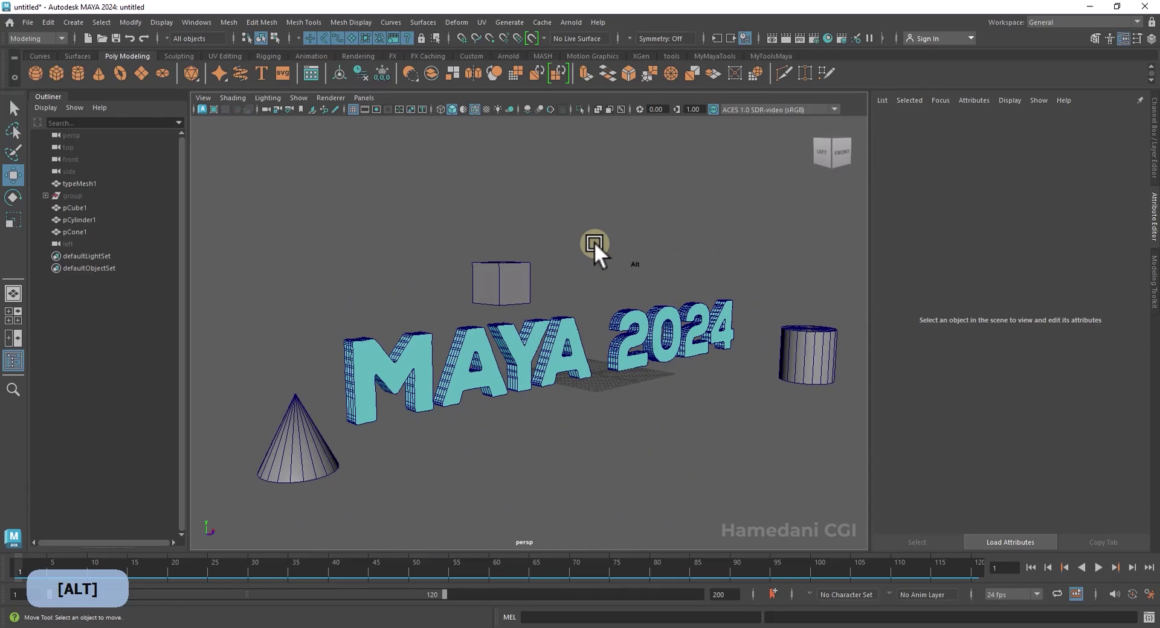
{"action": "mouse_move", "coordinate": [593, 242]}
{"action": "middle_mouse_down", "text": "alt"}
{"action": "mouse_move", "coordinate": [615, 222]}
{"action": "mouse_move", "coordinate": [582, 261]}
{"action": "mouse_move", "coordinate": [605, 215]}
{"action": "mouse_move", "coordinate": [581, 258]}
{"action": "mouse_move", "coordinate": [600, 234]}
{"action": "middle_mouse_up", "text": "alt"}
{"action": "mouse_move", "coordinate": [600, 234]}
{"action": "right_mouse_down", "text": "alt"}
{"action": "mouse_move", "coordinate": [568, 218]}
{"action": "mouse_move", "coordinate": [592, 283]}
{"action": "mouse_move", "coordinate": [578, 215]}
{"action": "mouse_move", "coordinate": [591, 290]}
{"action": "mouse_move", "coordinate": [578, 234]}
{"action": "right_mouse_up", "text": "alt"}
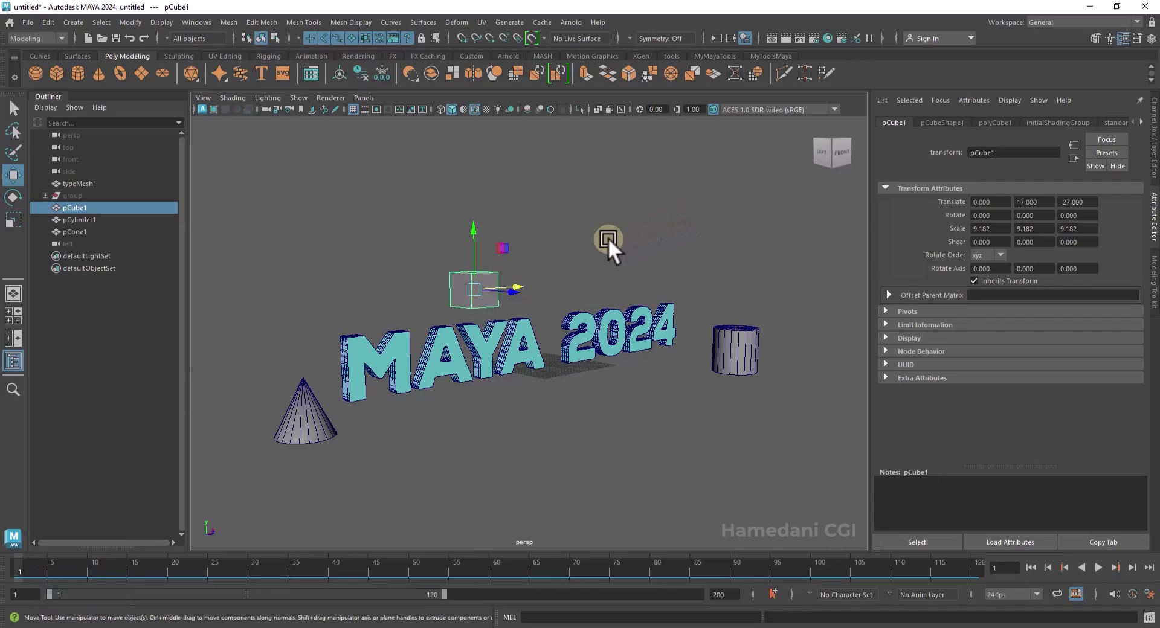
- Frame the selected cube in the perspective view, and frame all scene objects again
{"action": "key", "text": "f"}
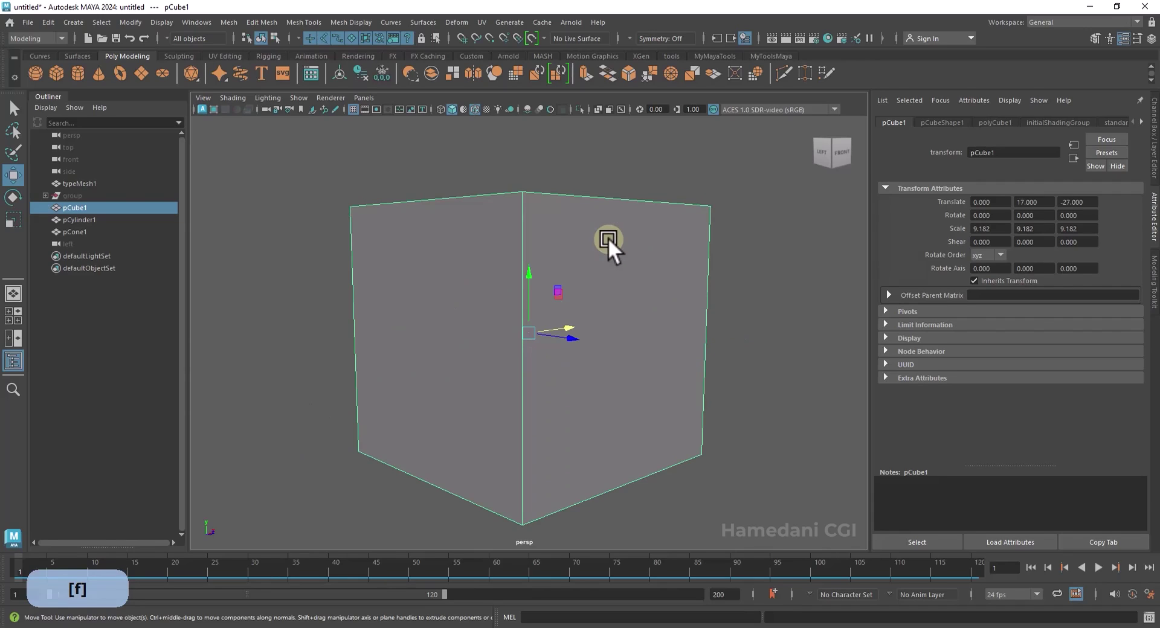
{"action": "key", "text": "a"}
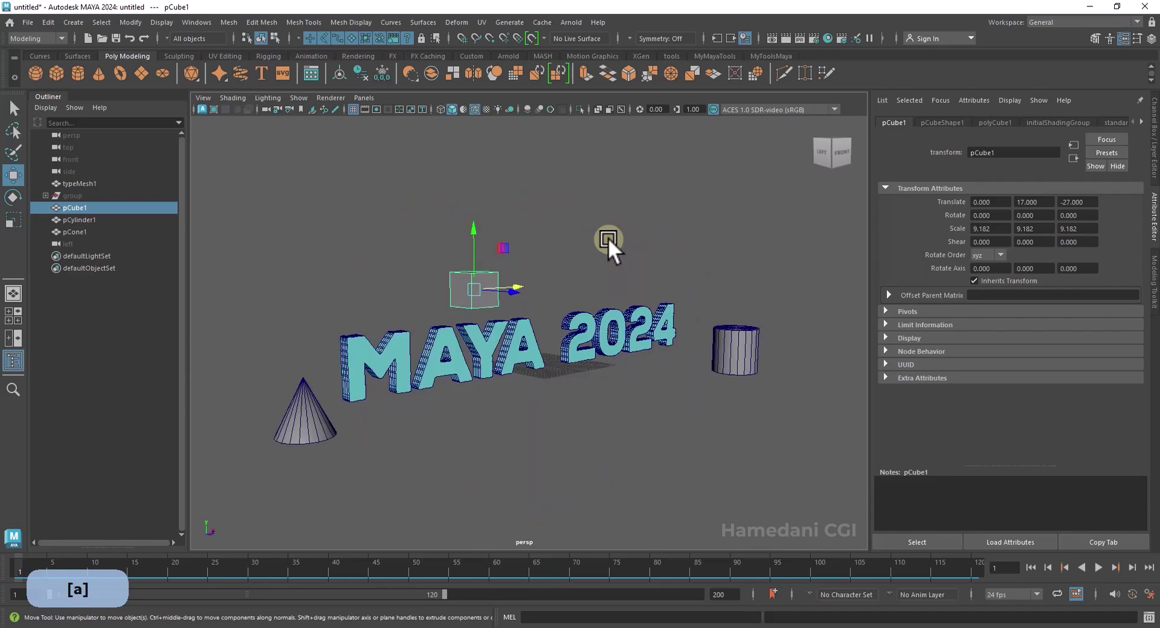
{"action": "left_click_drag", "start_coordinate": [518, 299], "coordinate": [891, 364], "text": "alt"}
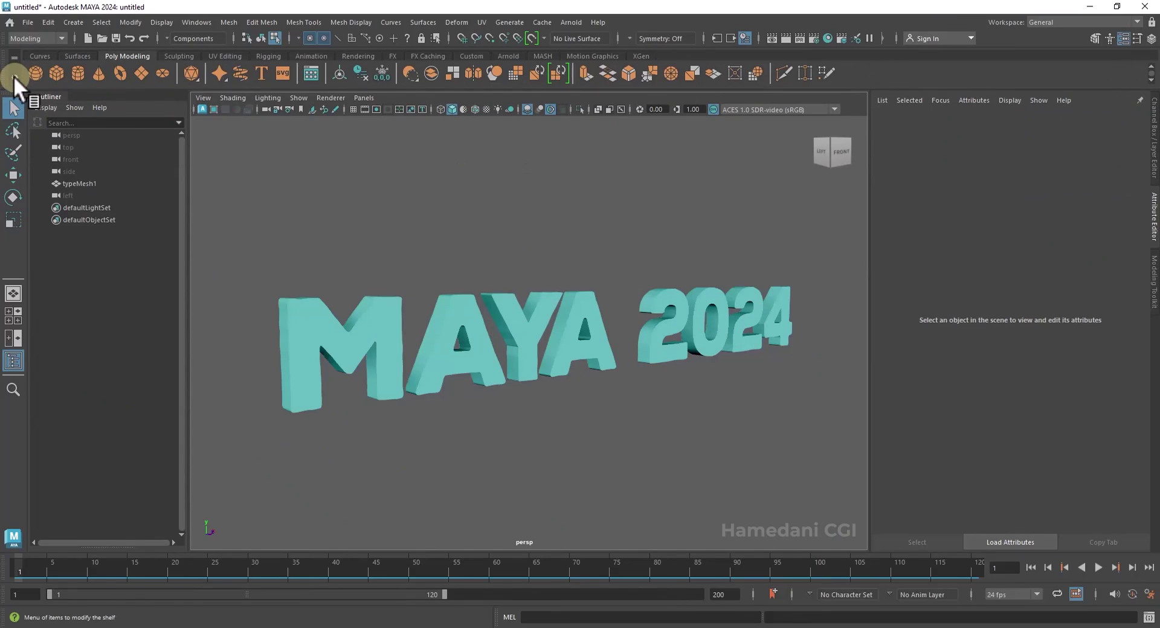
- Create a new shelf named Tools
{"action": "left_click", "coordinate": [13, 77]}
{"action": "left_click", "coordinate": [80, 129]}
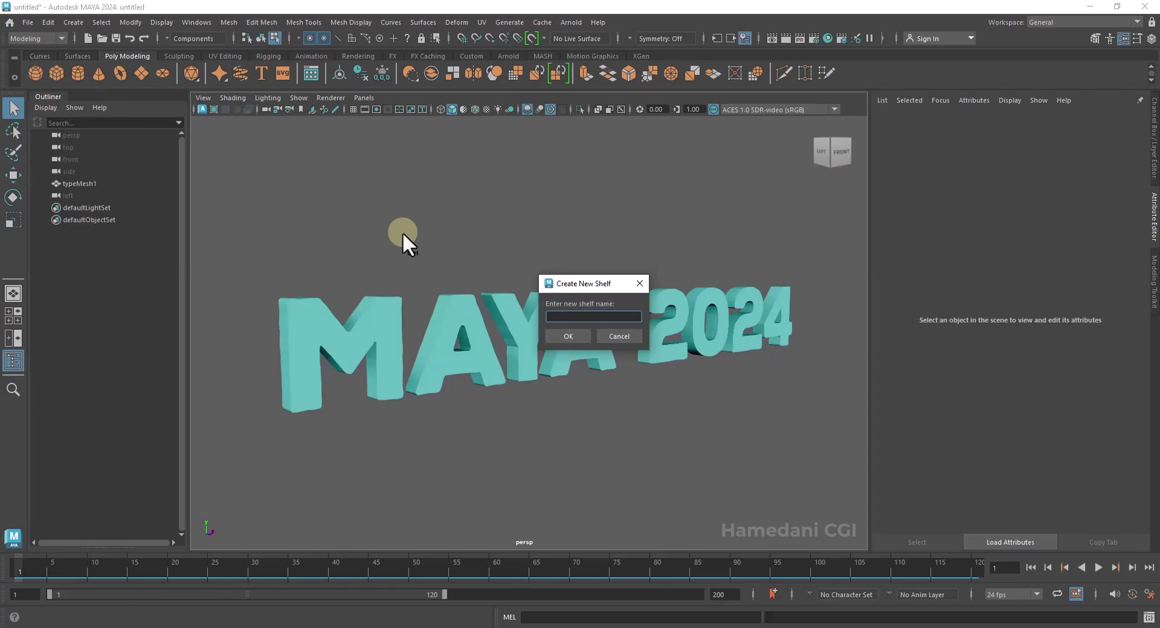
{"action": "type", "text": "Tools"}
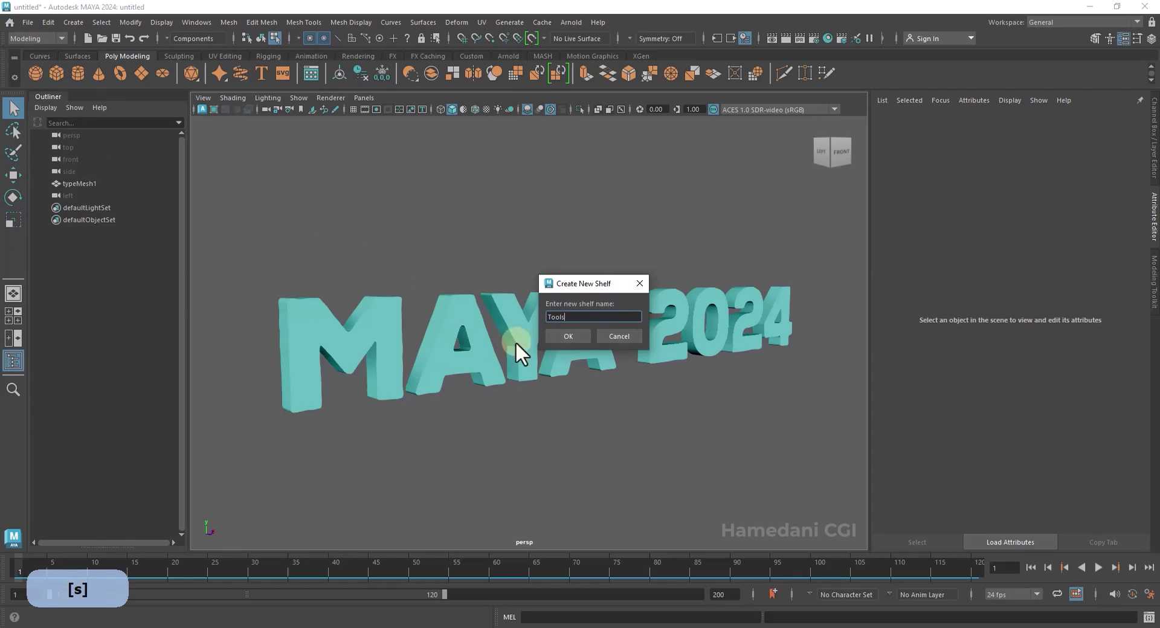
{"action": "key", "text": "Return"}
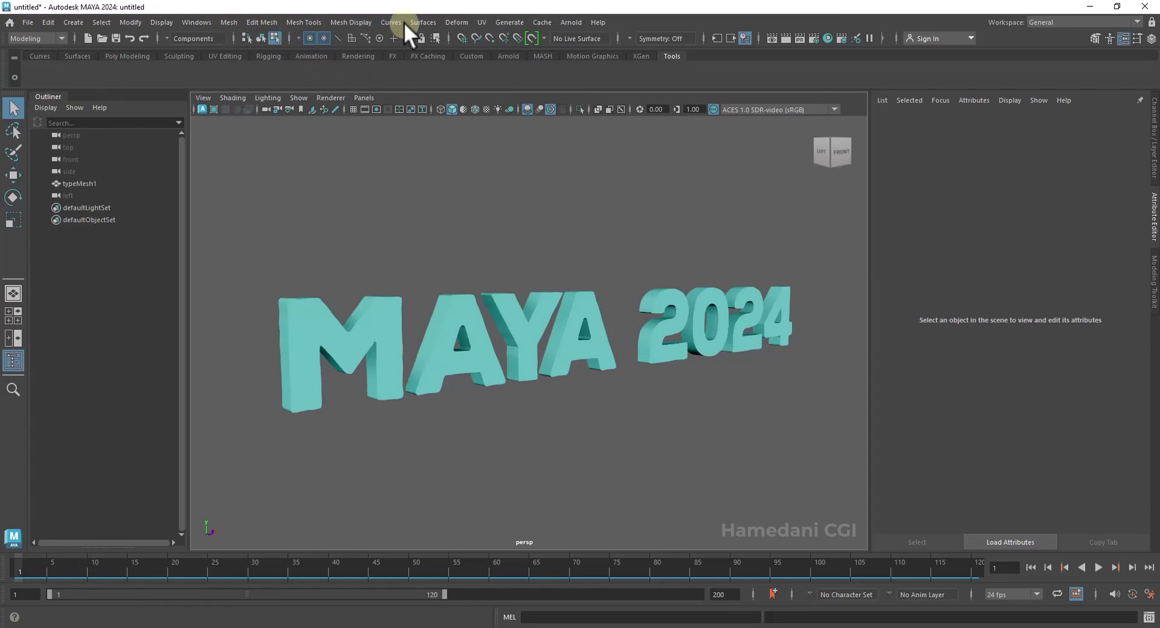
- Add the Add Divisions, Bevel, Bridge, Circularize, Collapse, Connect, Detach and Extrude mesh commands to the Tools shelf
{"action": "left_click", "coordinate": [277, 21]}
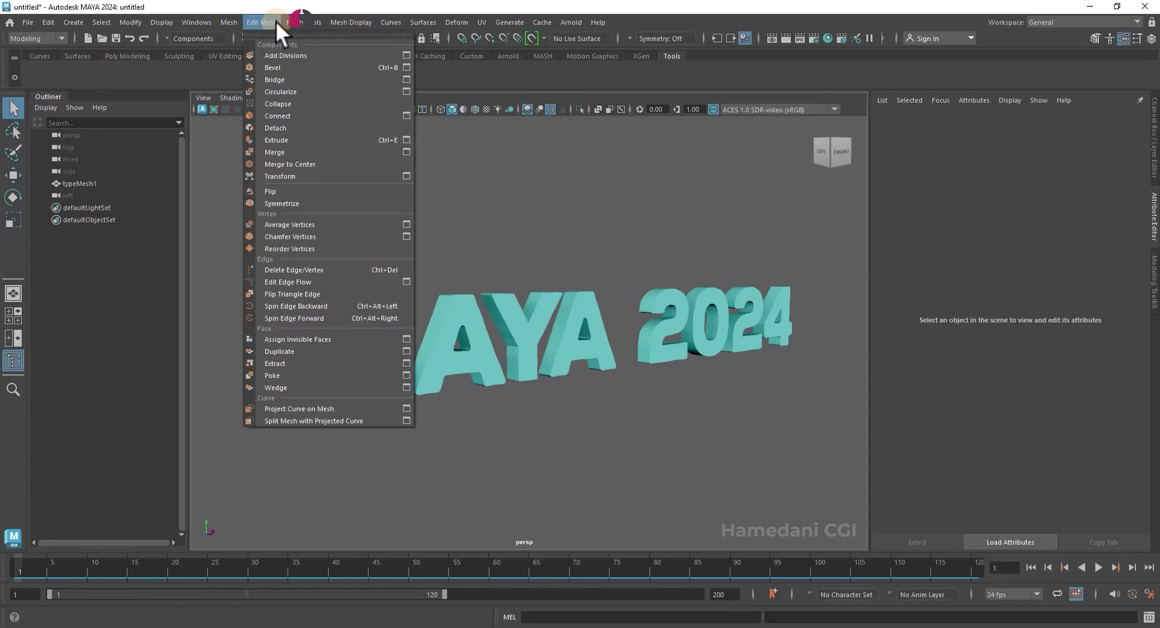
{"action": "left_click", "coordinate": [291, 55], "text": "ctrl+shift"}
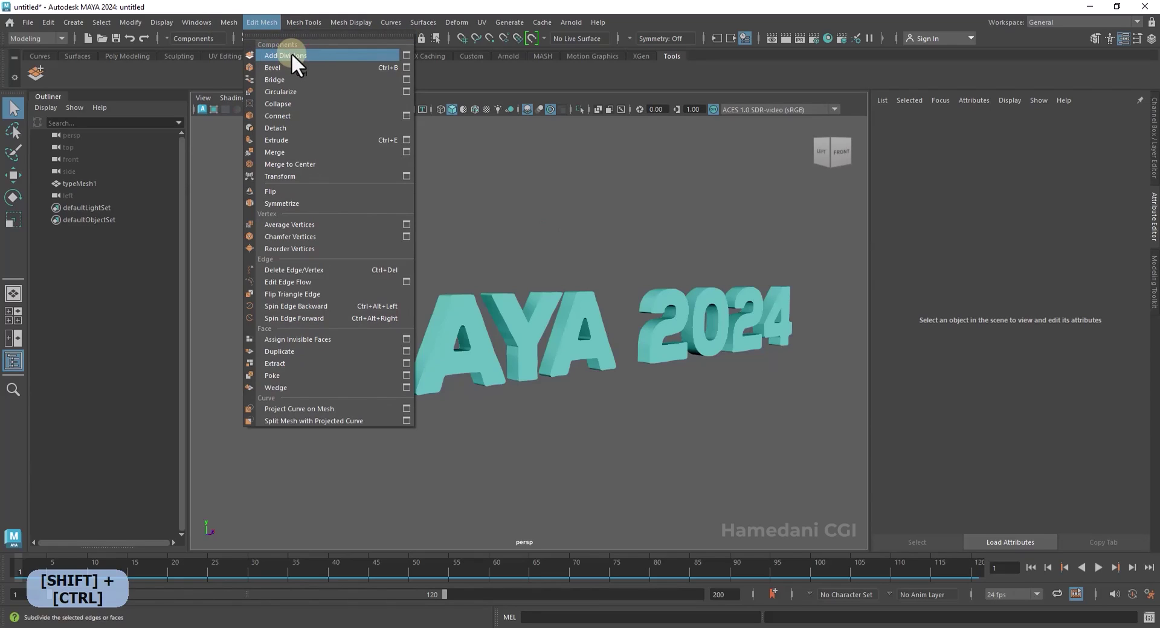
{"action": "left_click", "coordinate": [289, 67], "text": "ctrl+shift"}
{"action": "left_click", "coordinate": [288, 79], "text": "ctrl+shift"}
{"action": "left_click", "coordinate": [288, 91], "text": "ctrl+shift"}
{"action": "left_click", "coordinate": [289, 104], "text": "ctrl+shift"}
{"action": "left_click", "coordinate": [292, 116], "text": "ctrl+shift"}
{"action": "left_click", "coordinate": [288, 128], "text": "ctrl+shift"}
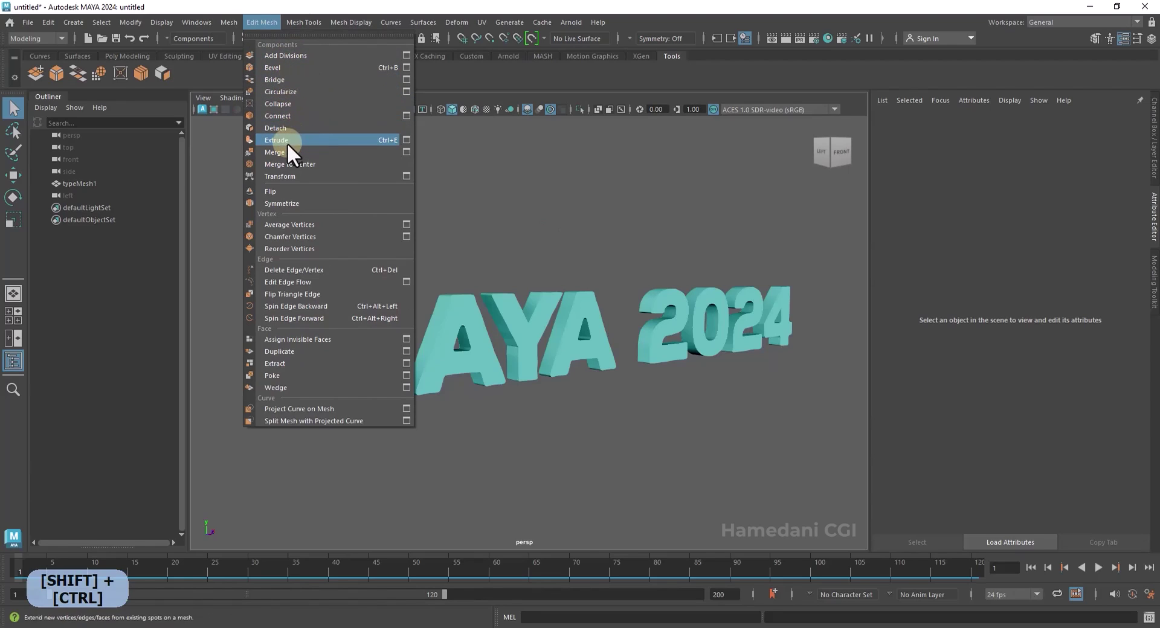
{"action": "left_click", "coordinate": [287, 140], "text": "ctrl+shift"}
{"action": "left_click", "coordinate": [508, 71]}
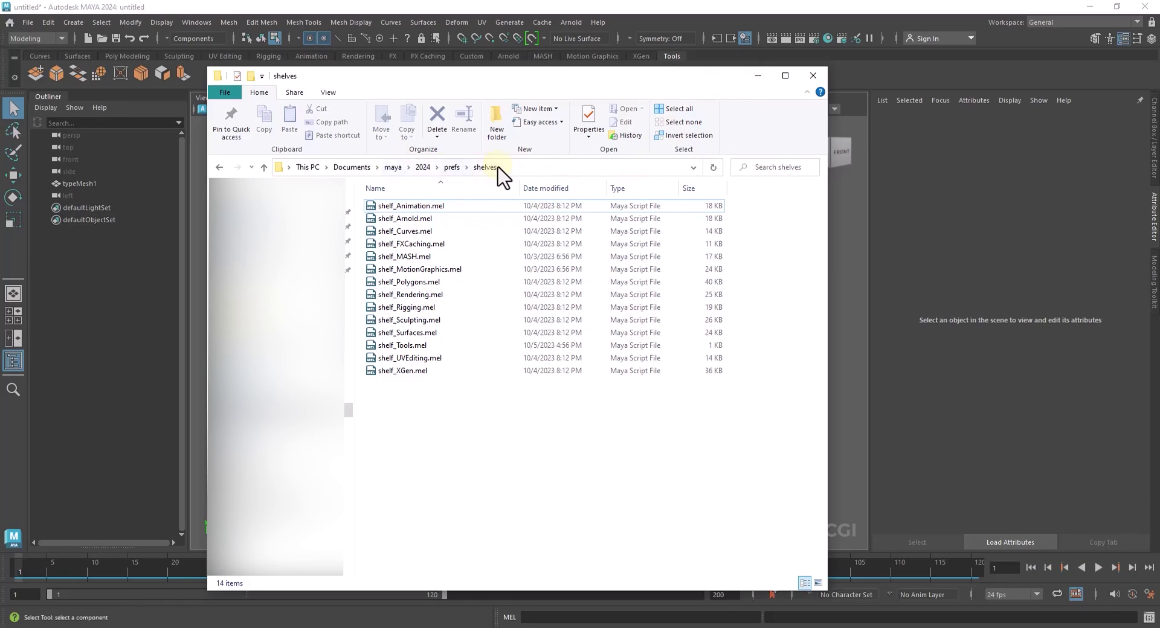
- Delete the Tools shelf
{"action": "left_click", "coordinate": [13, 76]}
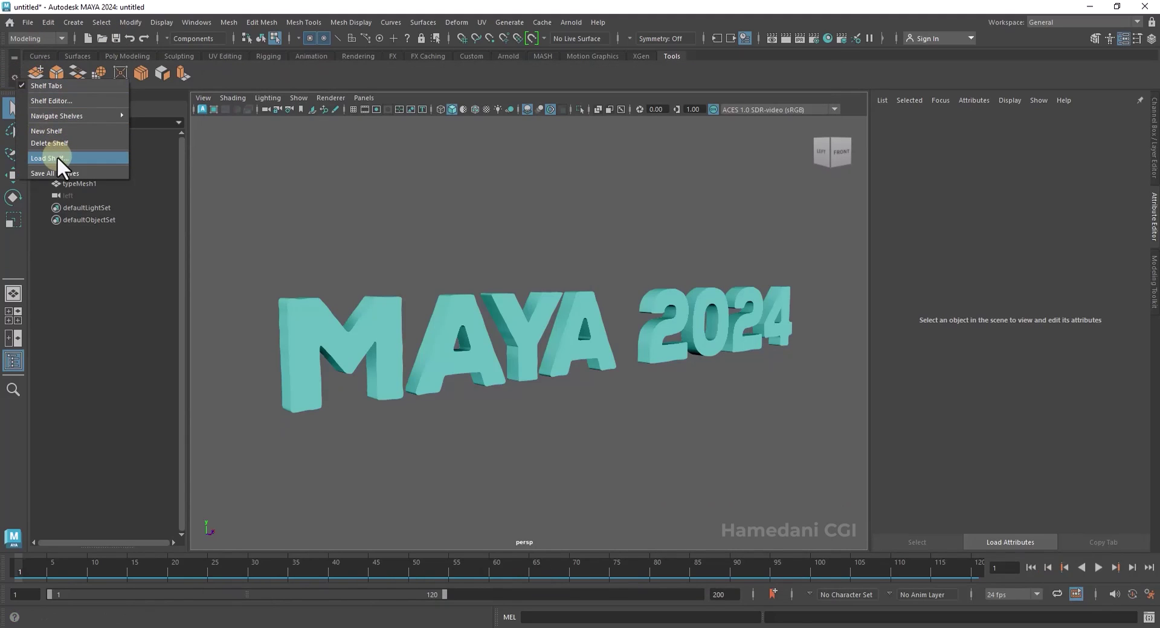
{"action": "left_click", "coordinate": [524, 154]}
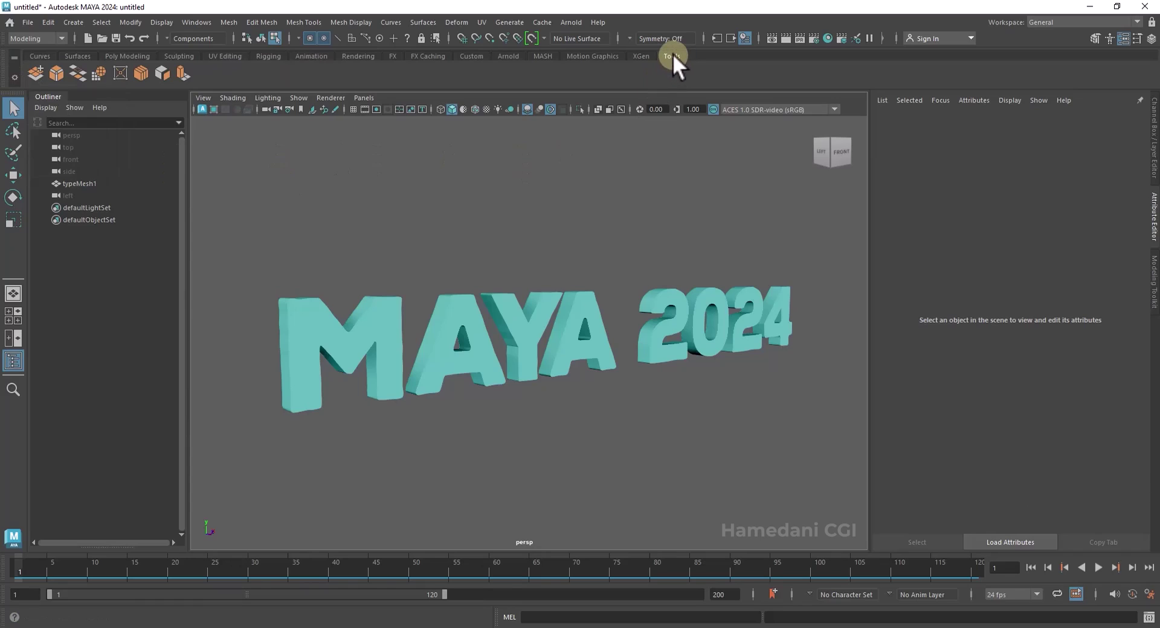
{"action": "left_click", "coordinate": [14, 76]}
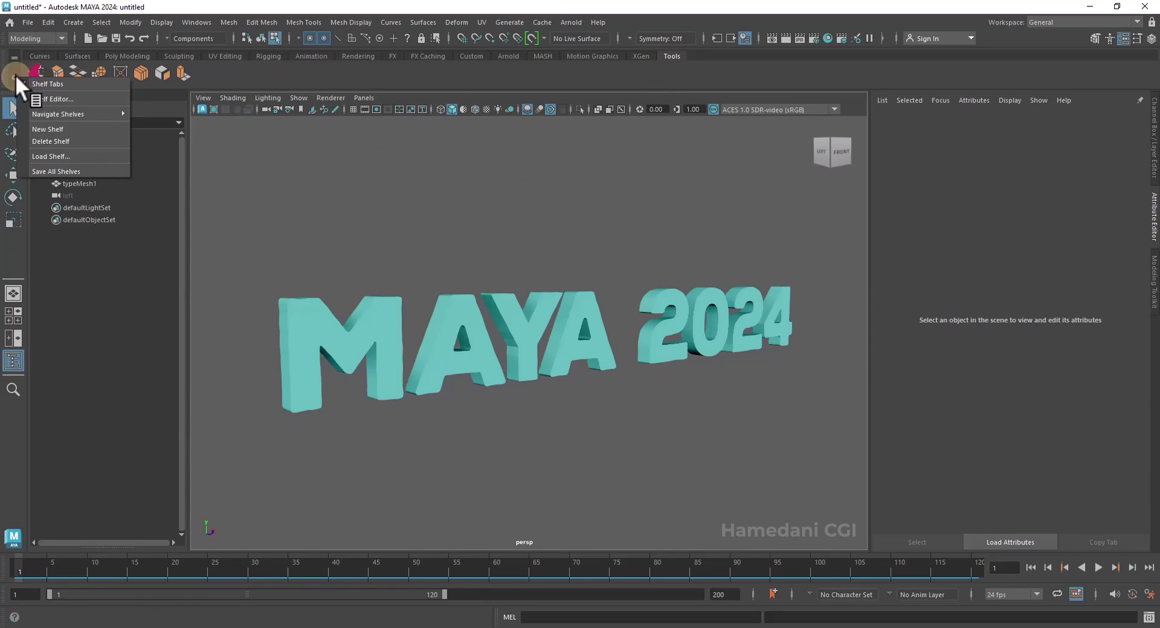
{"action": "left_click", "coordinate": [91, 140]}
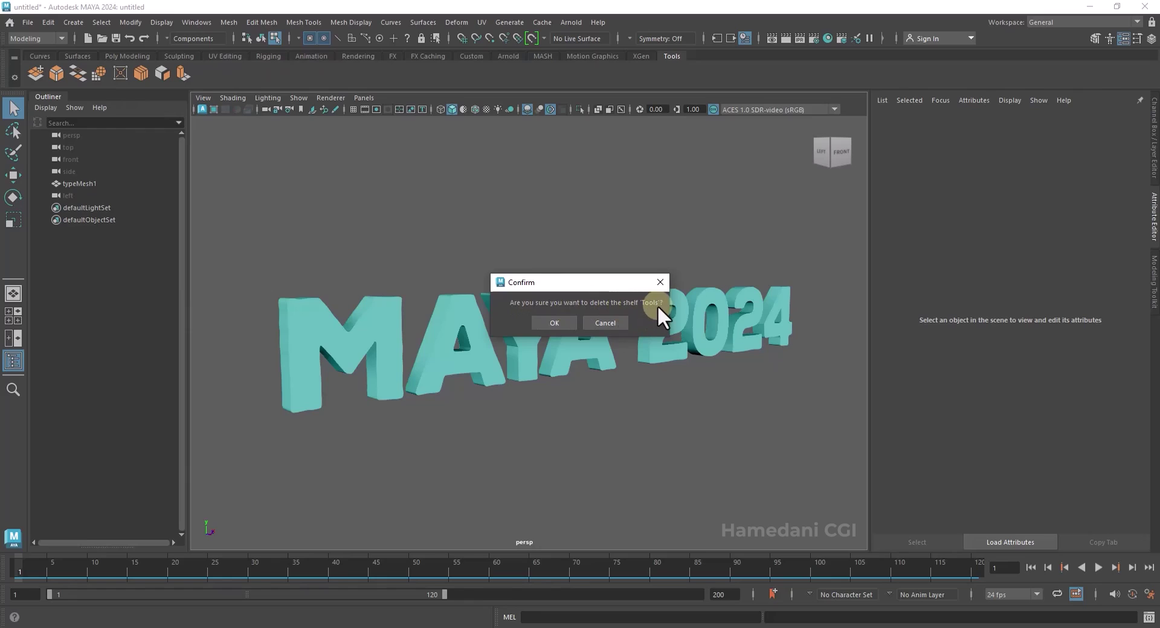
{"action": "left_click", "coordinate": [565, 318]}
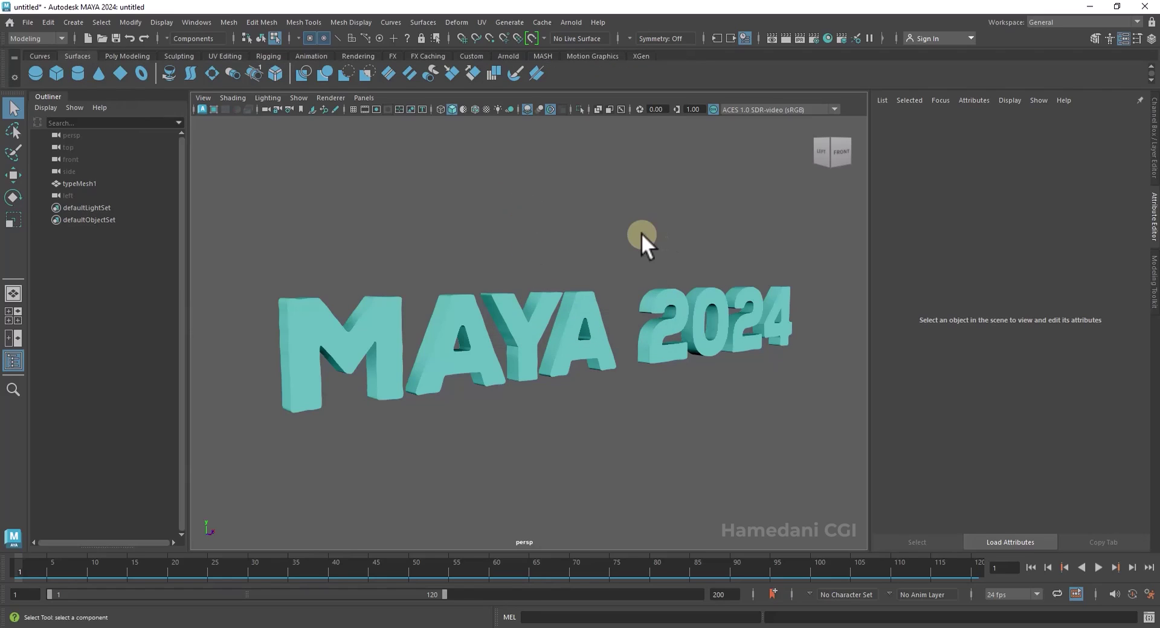
- Open the Shelf Editor and select the NURBS Cylinder item in the Surfaces shelf's contents
{"action": "left_click", "coordinate": [13, 77]}
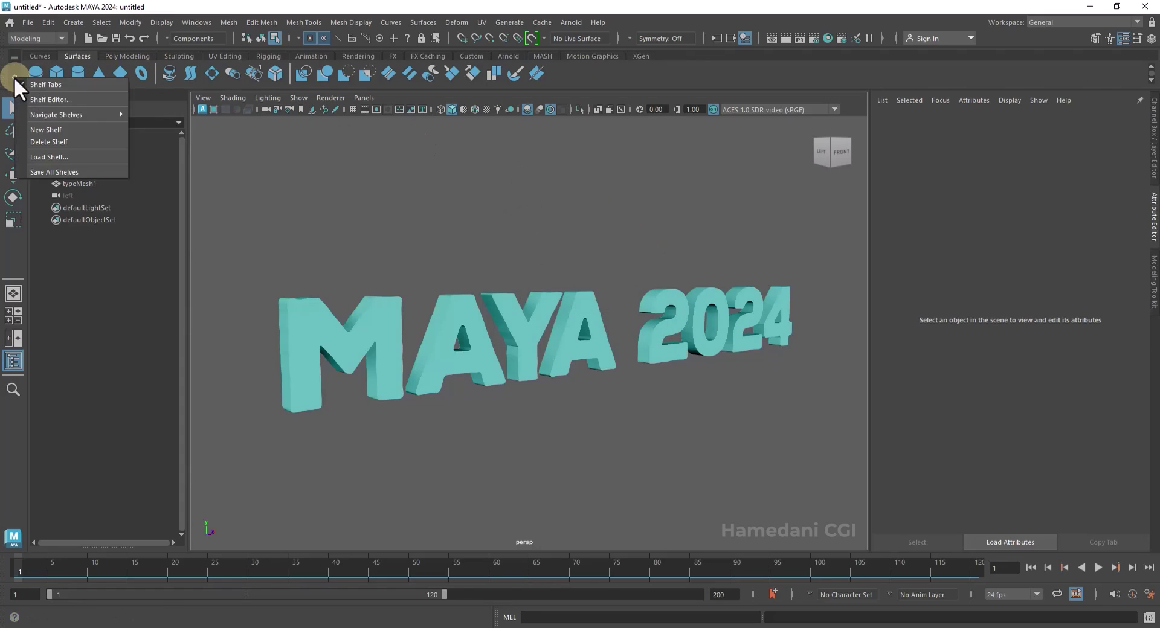
{"action": "left_click", "coordinate": [51, 99]}
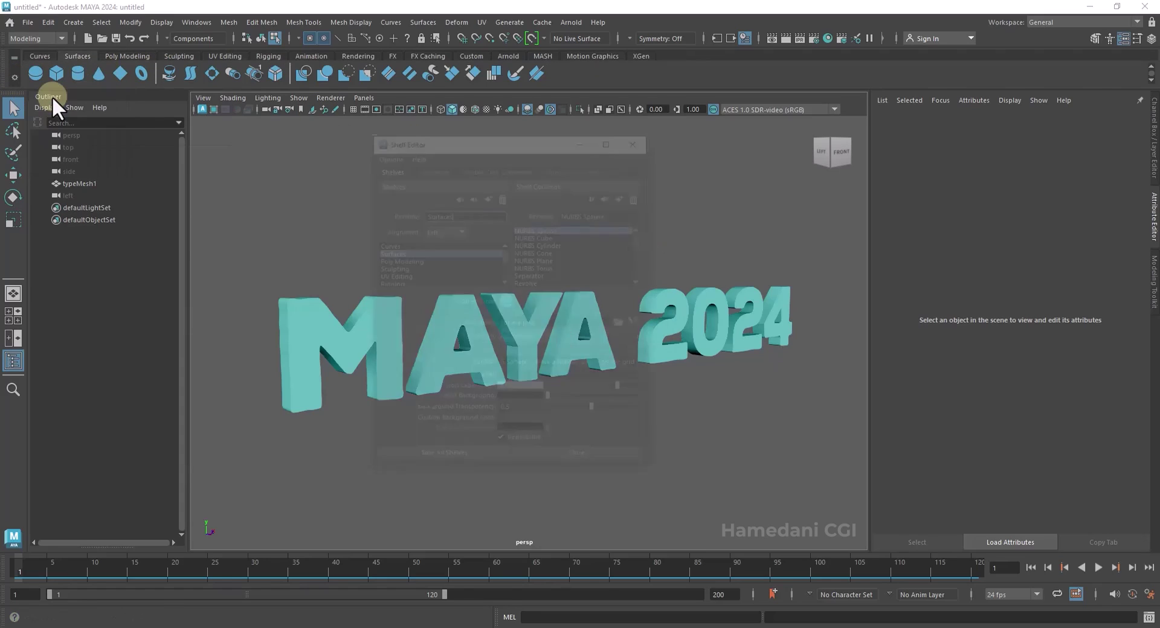
{"action": "left_click", "coordinate": [393, 249]}
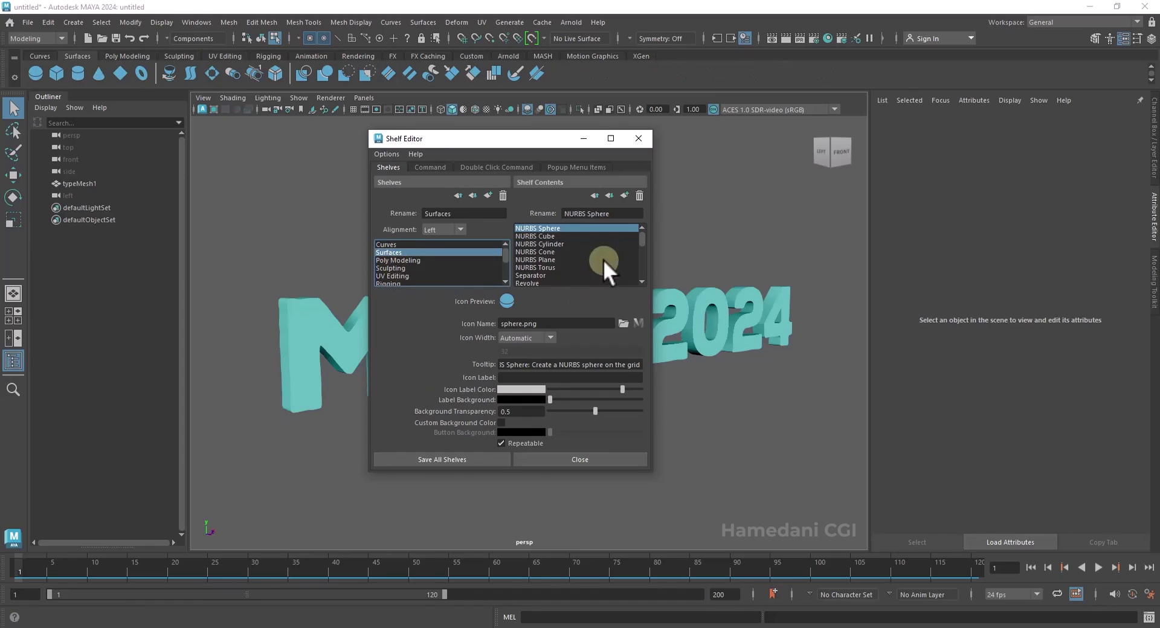
{"action": "mouse_move", "coordinate": [645, 235]}
{"action": "left_mouse_down"}
{"action": "mouse_move", "coordinate": [647, 256]}
{"action": "mouse_move", "coordinate": [645, 232]}
{"action": "left_mouse_up"}
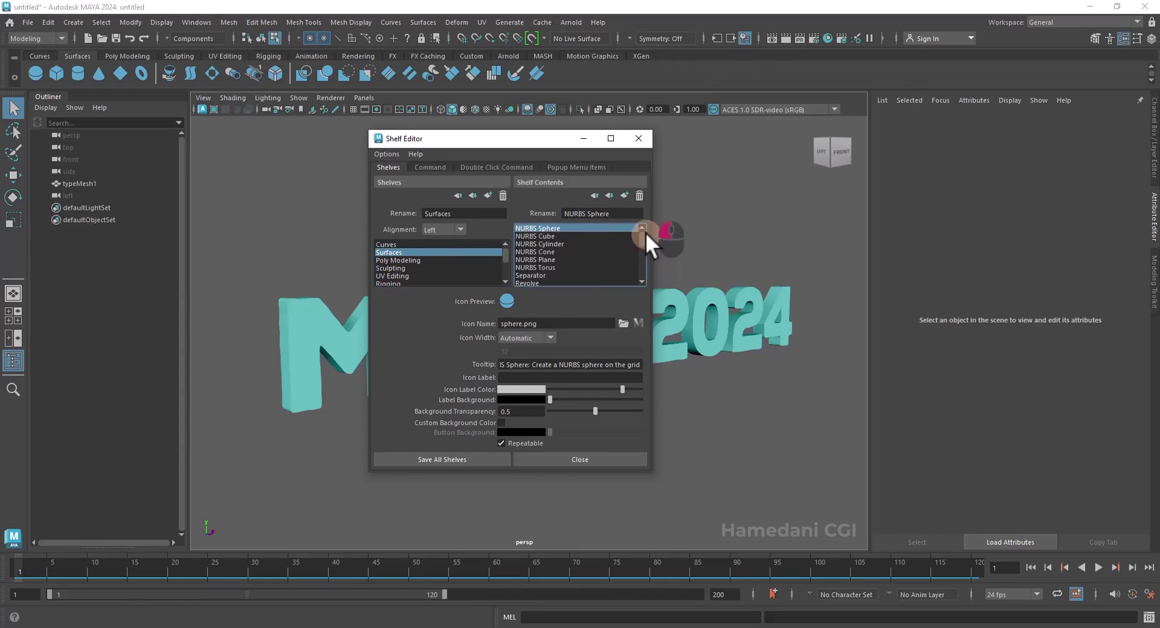
{"action": "left_click", "coordinate": [533, 244]}
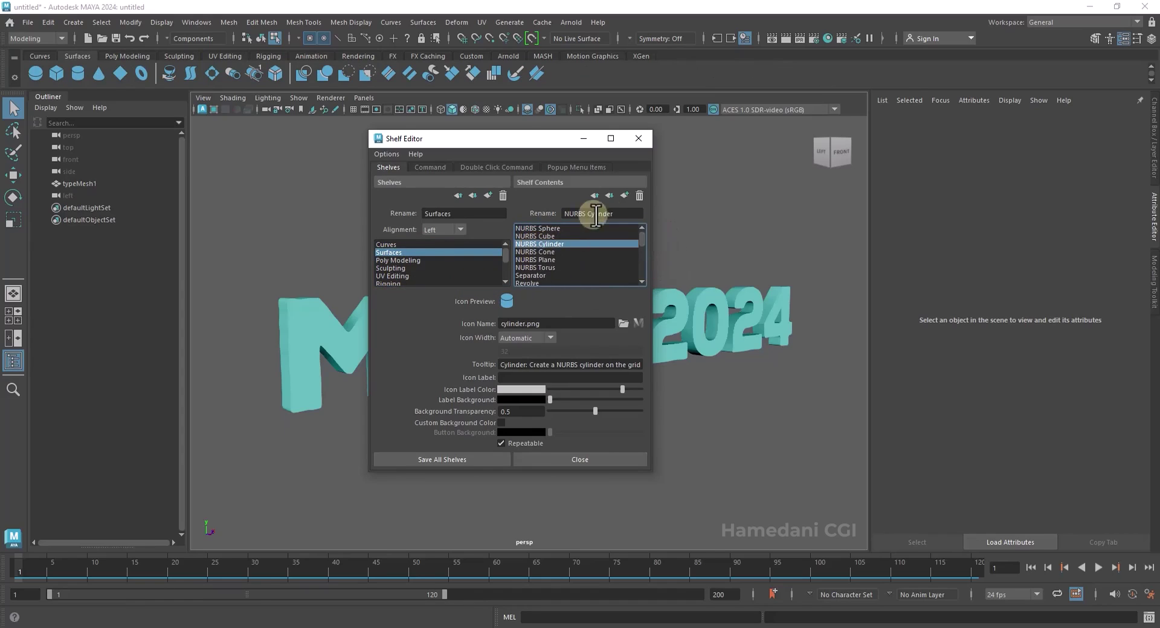
{"action": "scroll", "coordinate": [447, 268], "scroll_direction": "down", "scroll_amount": 2}
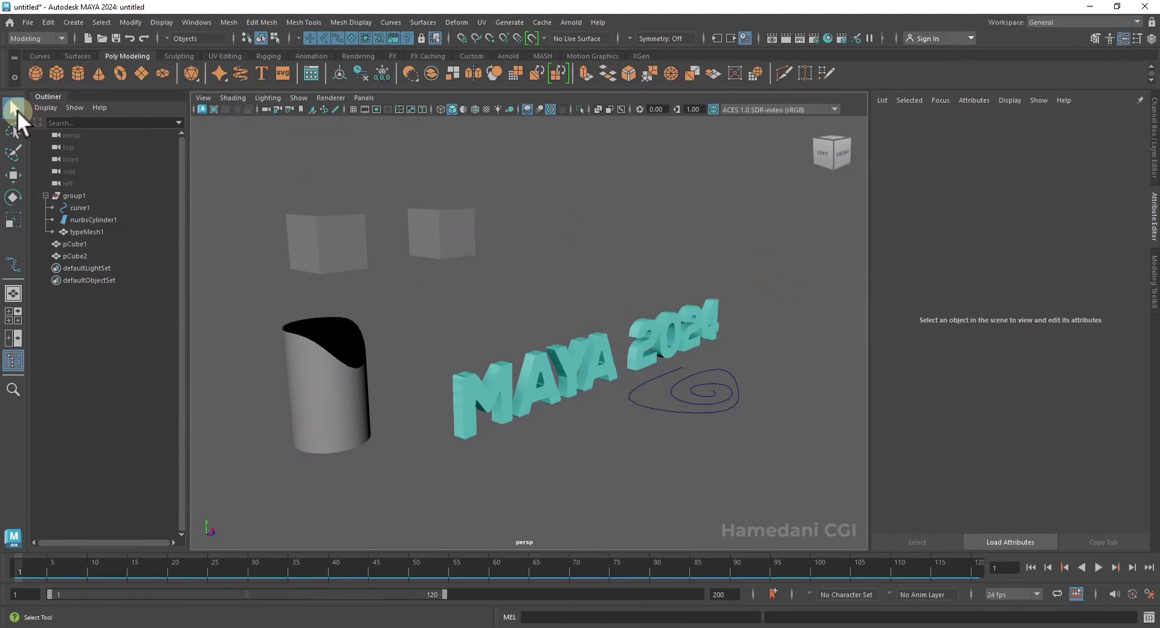
- Marquee-select all the scene objects, clear the selection, and use the Lasso Tool to select only the cube above the cylinder
{"action": "left_click_drag", "start_coordinate": [245, 164], "coordinate": [828, 504]}
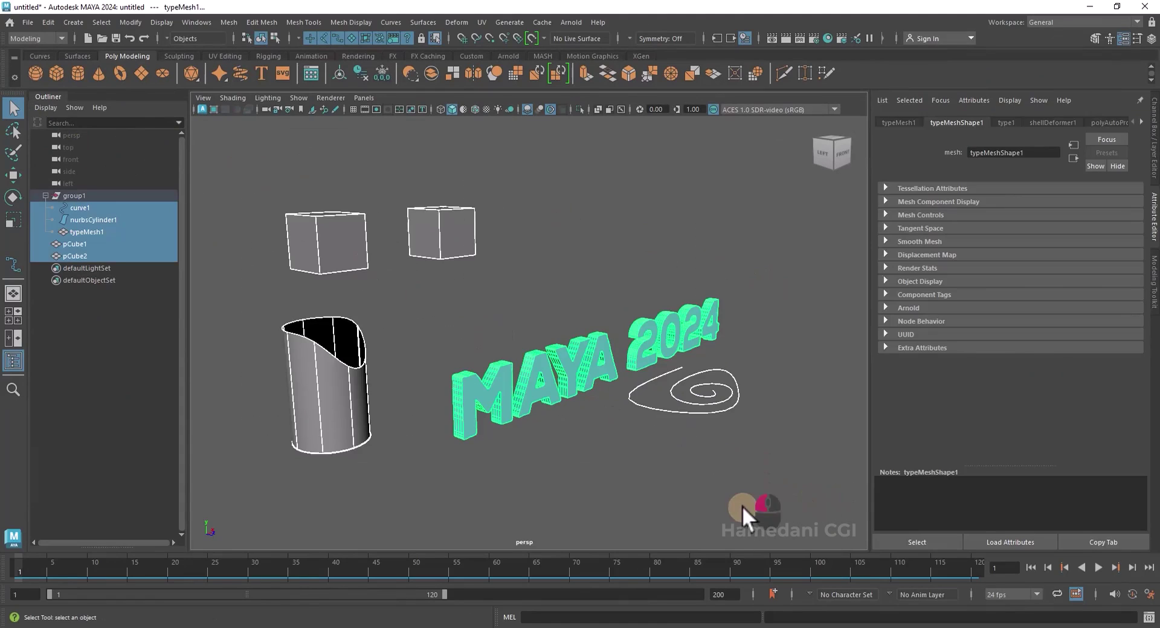
{"action": "left_click", "coordinate": [743, 513]}
{"action": "left_click", "coordinate": [13, 131]}
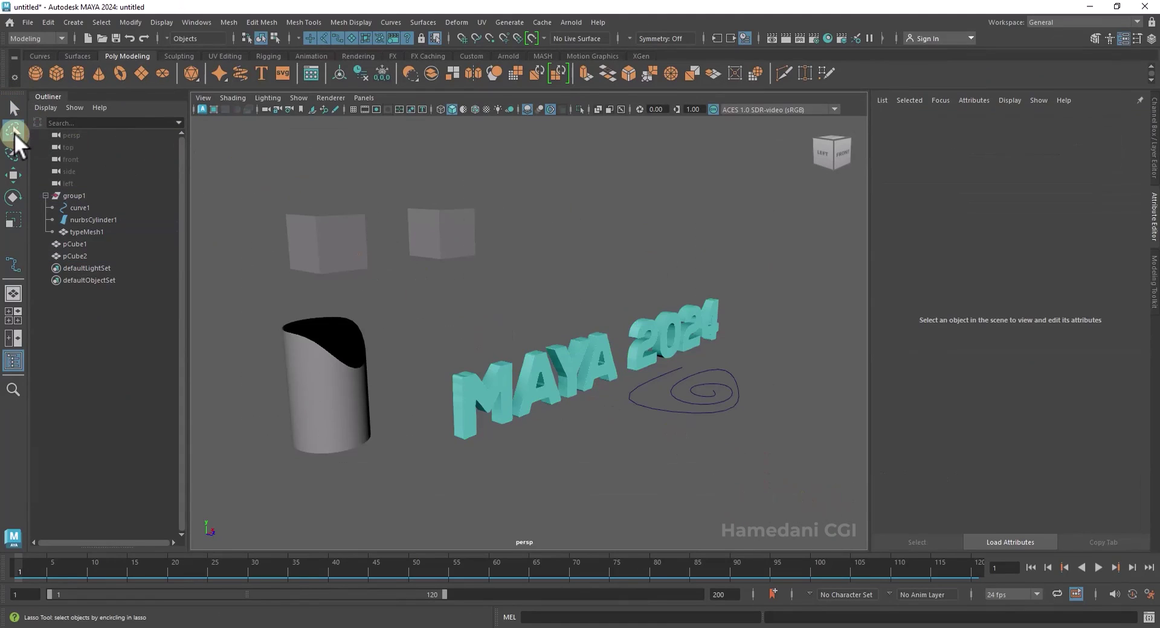
{"action": "mouse_move", "coordinate": [302, 158]}
{"action": "left_mouse_down"}
{"action": "mouse_move", "coordinate": [389, 218]}
{"action": "mouse_move", "coordinate": [277, 155]}
{"action": "left_mouse_up"}
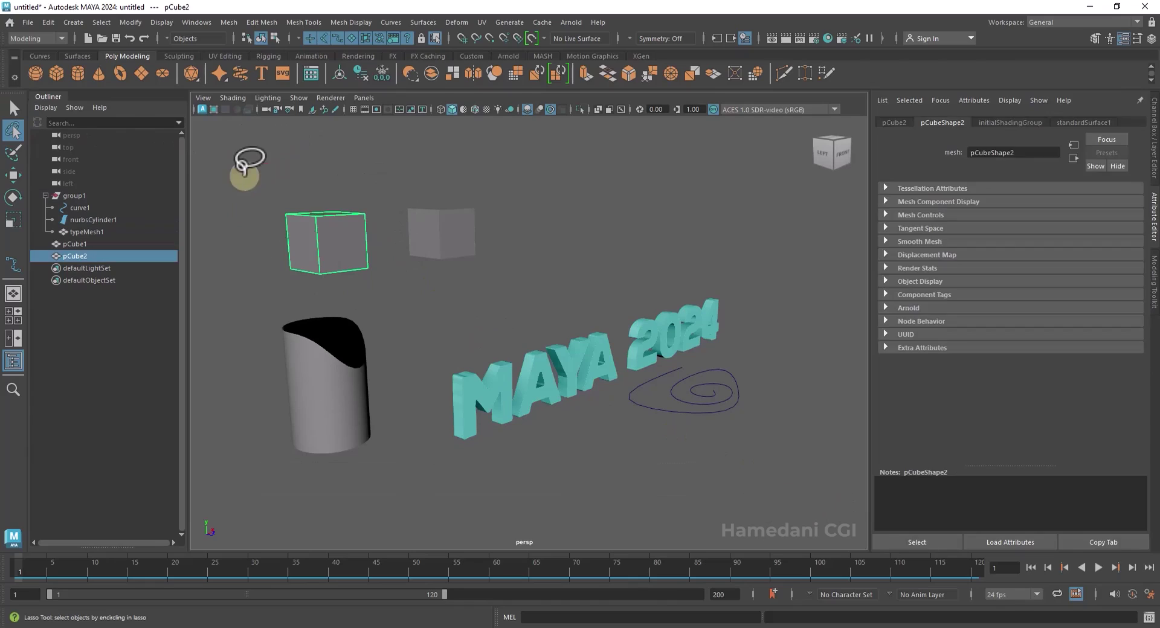
{"action": "left_click", "coordinate": [244, 175]}
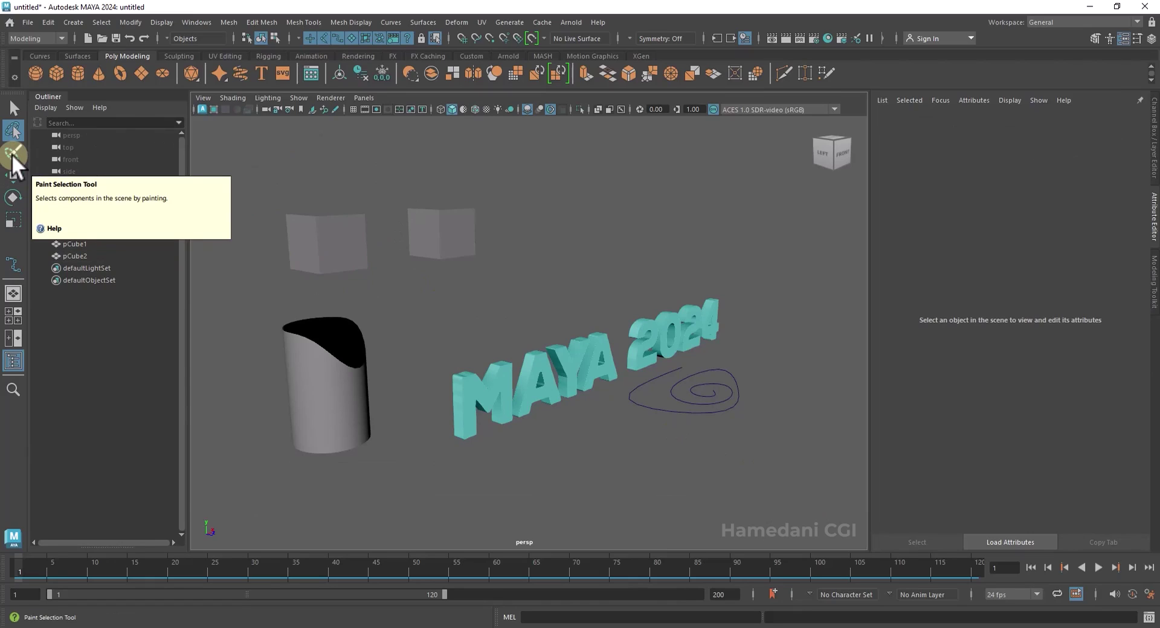
- Review the available selection commands and the object selection mask presets, including the Deform category
{"action": "left_click", "coordinate": [100, 22]}
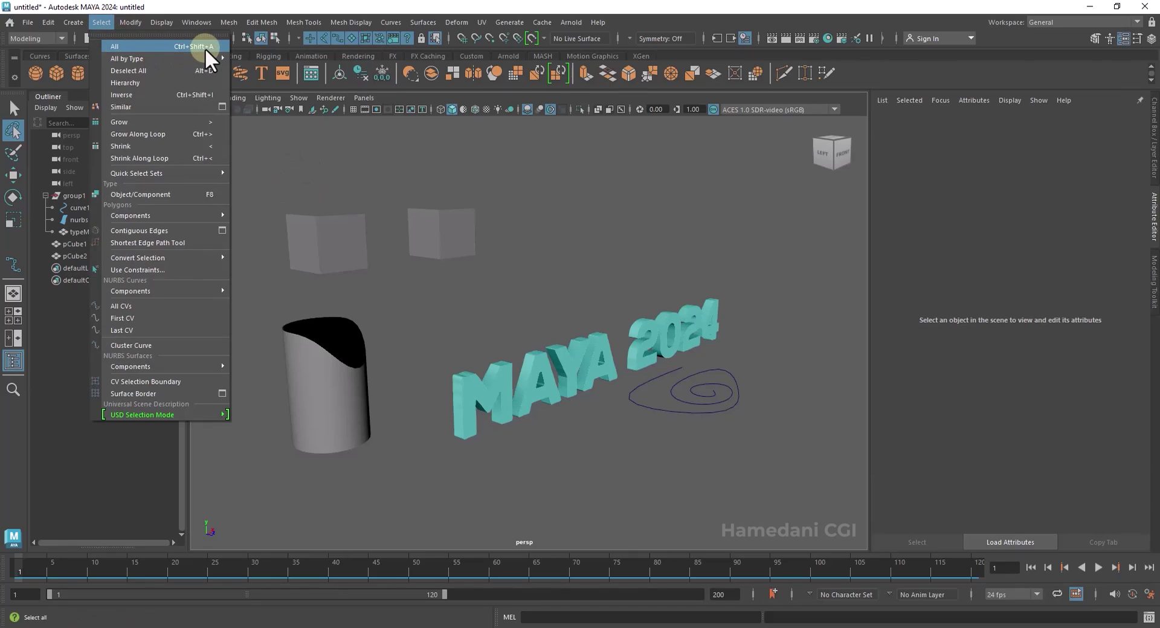
{"action": "mouse_move", "coordinate": [200, 61]}
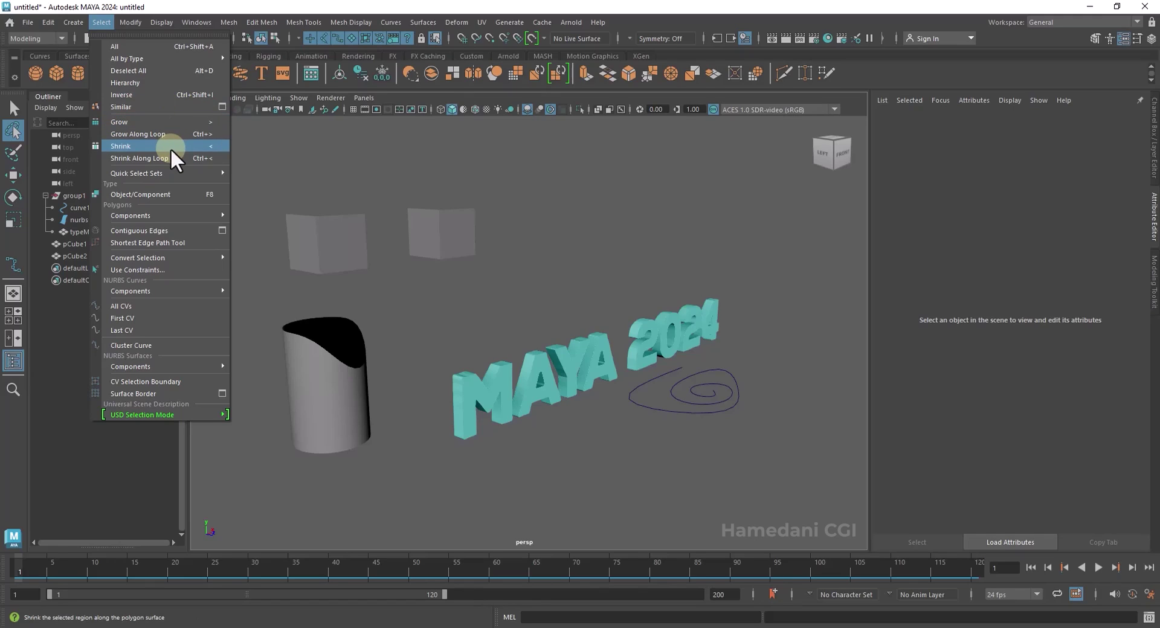
{"action": "left_click", "coordinate": [350, 154]}
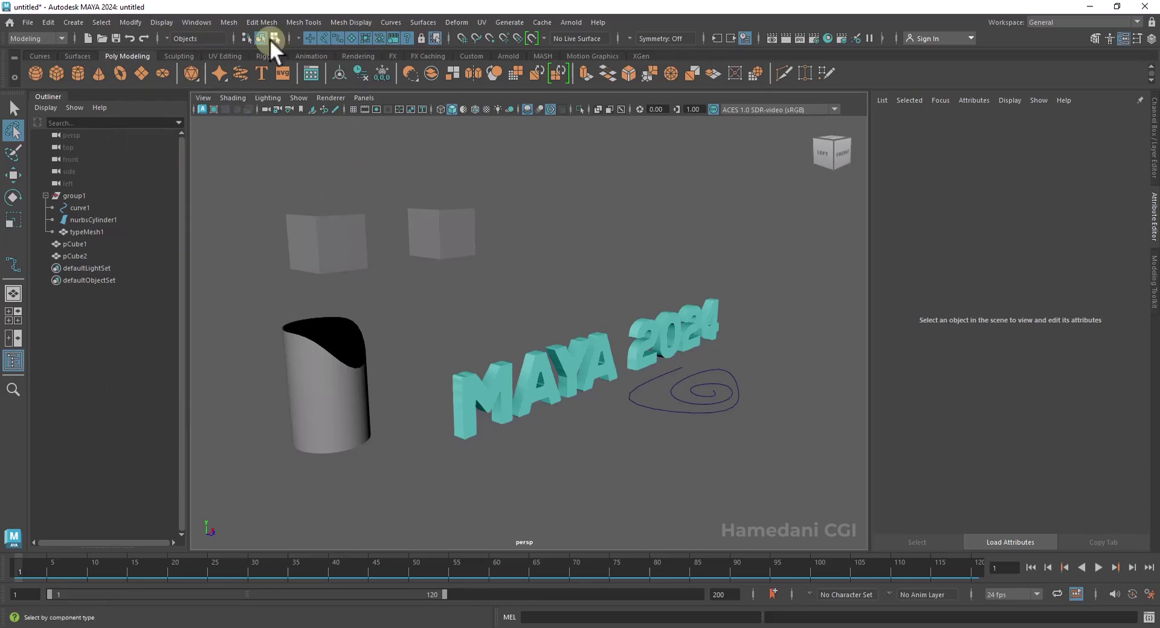
{"action": "left_click", "coordinate": [167, 37]}
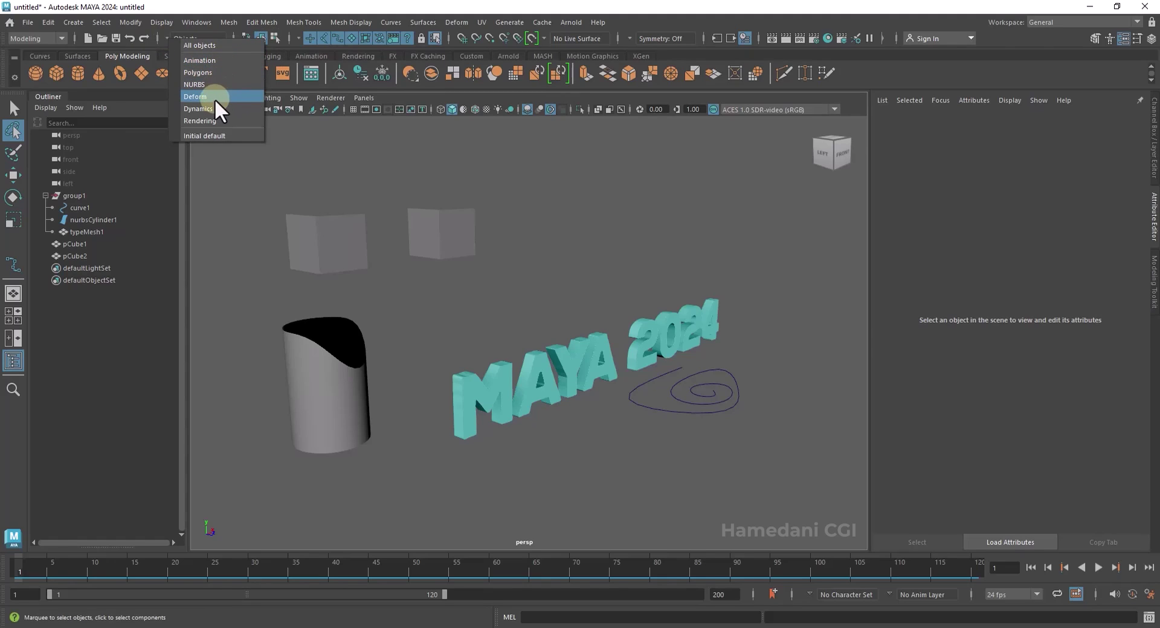
{"action": "left_click", "coordinate": [458, 21]}
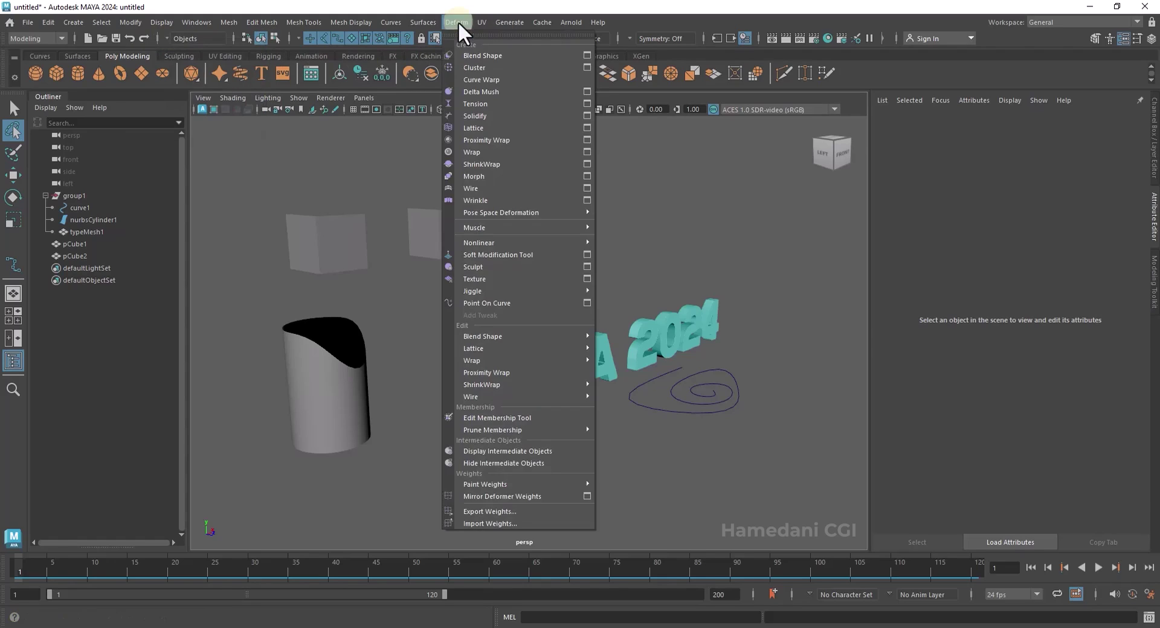
{"action": "left_click", "coordinate": [459, 20]}
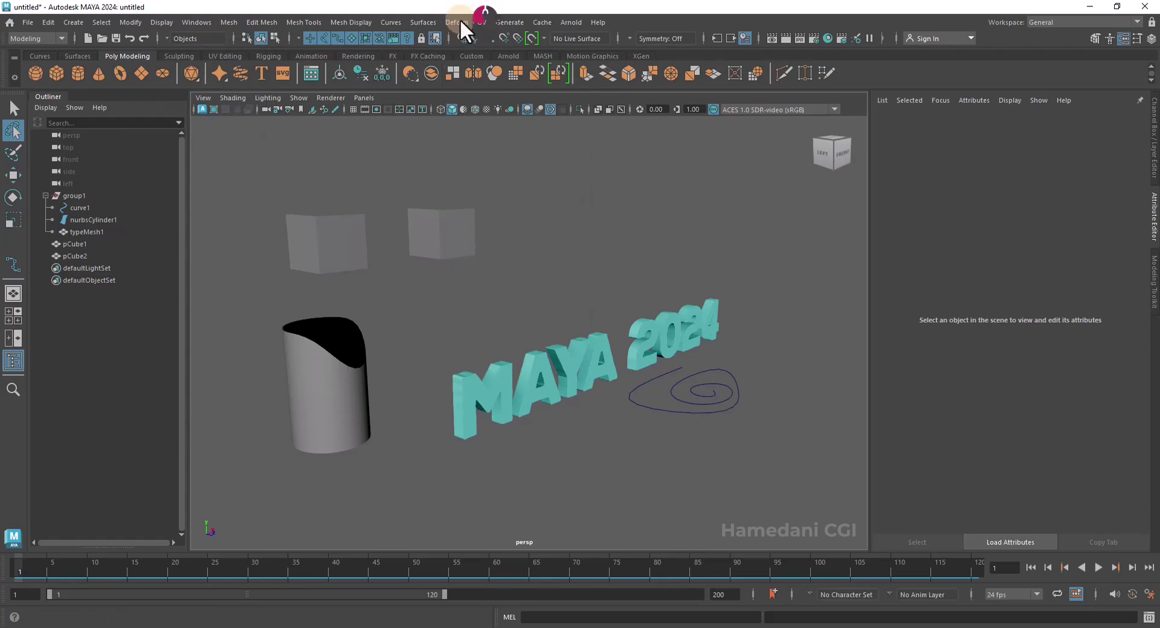
- Switch to hierarchy selection mode, select group1 with all its children, and clear the selection
{"action": "left_click", "coordinate": [247, 37]}
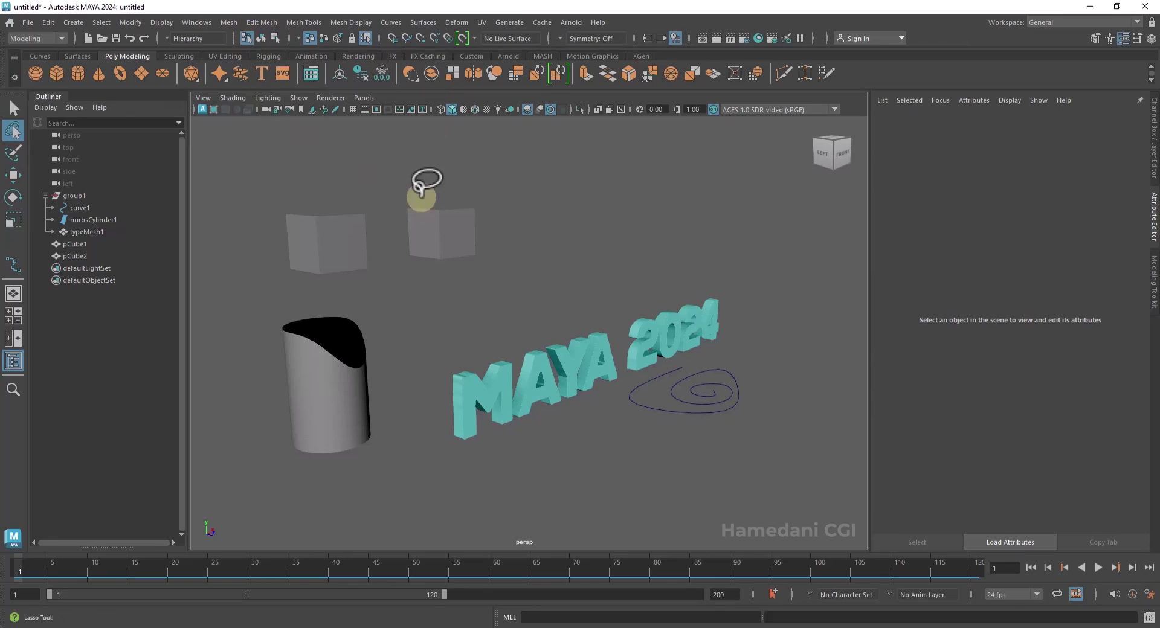
{"action": "left_click", "coordinate": [66, 195]}
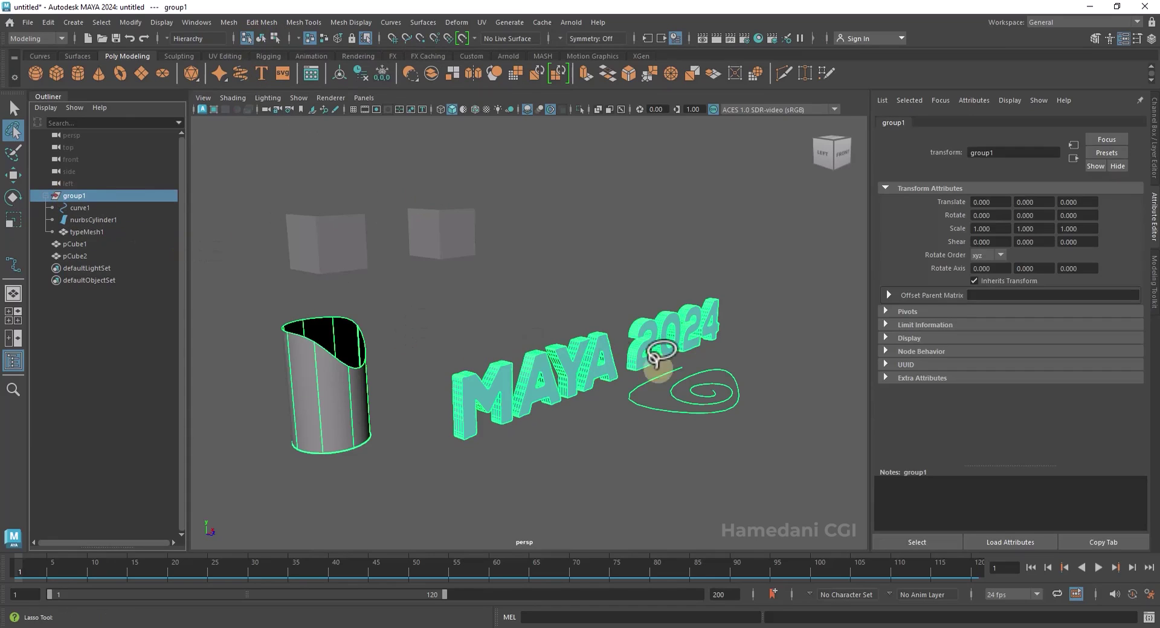
{"action": "left_click", "coordinate": [418, 331]}
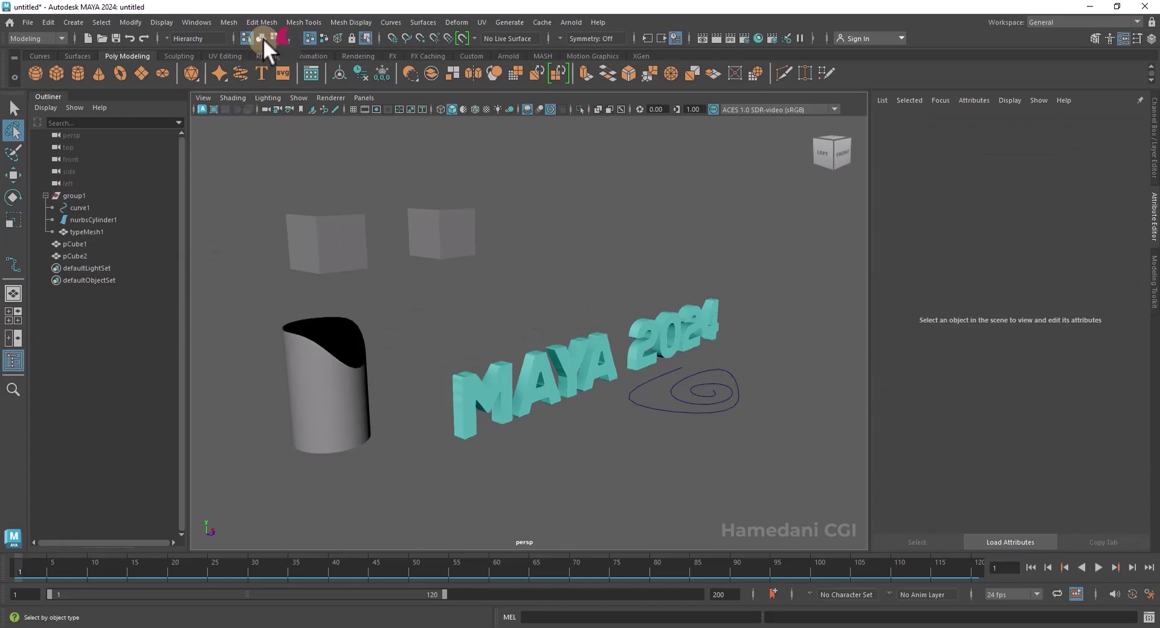
- Switch to object selection mode and use the Select Tool to pick only the cylinder in the viewport
{"action": "left_click", "coordinate": [261, 38]}
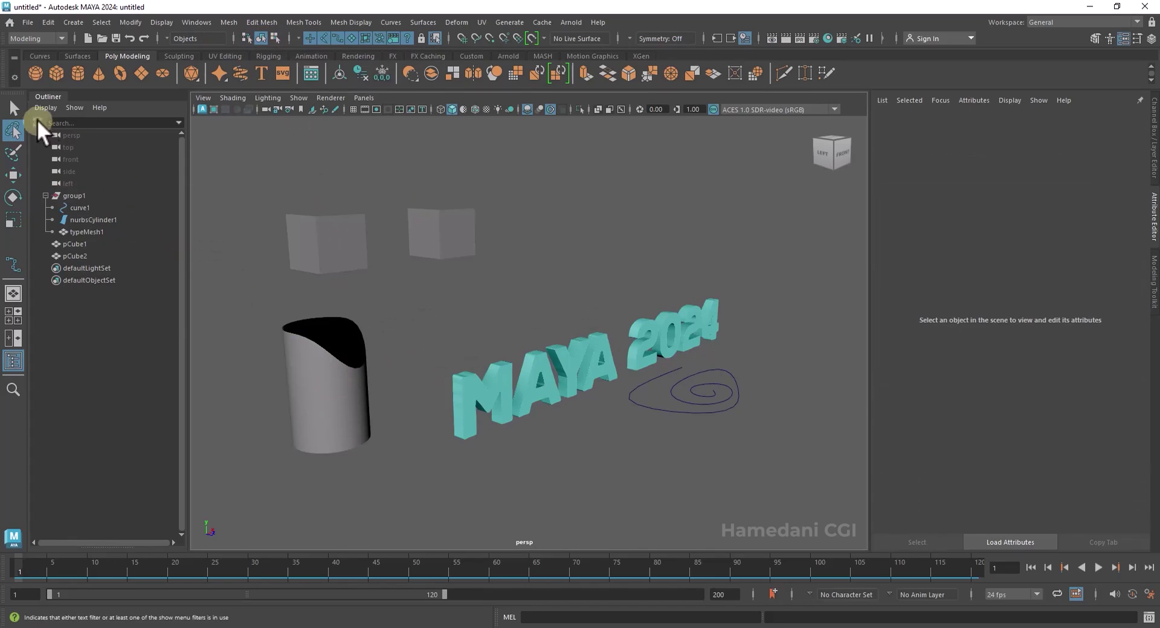
{"action": "left_click", "coordinate": [13, 109]}
{"action": "left_click", "coordinate": [325, 383]}
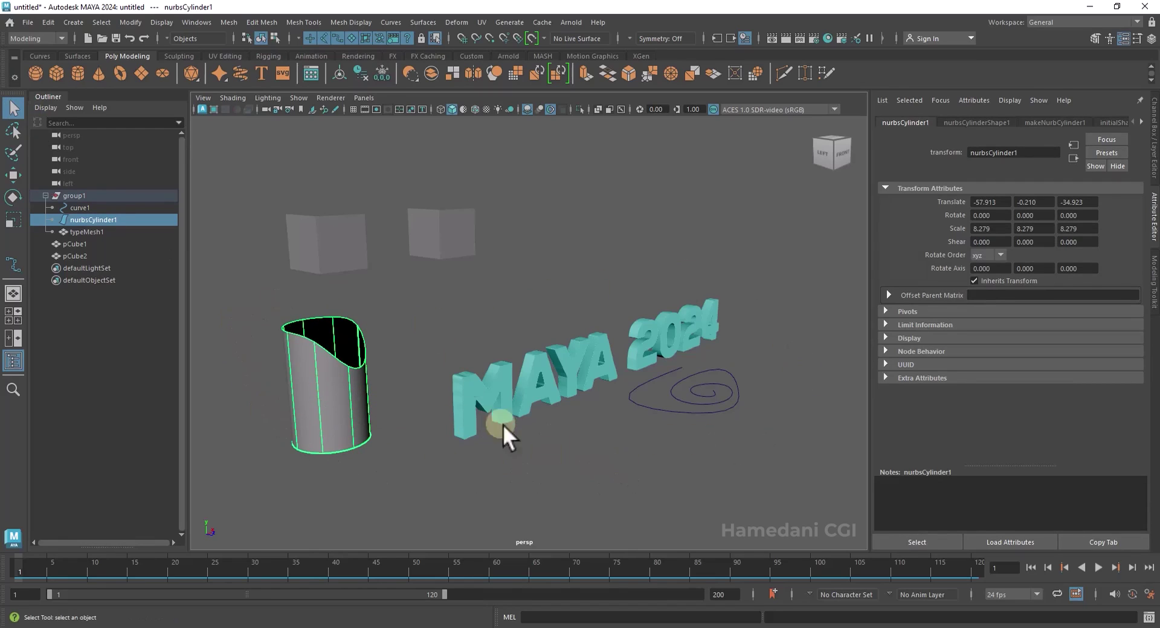
{"action": "left_click", "coordinate": [208, 339]}
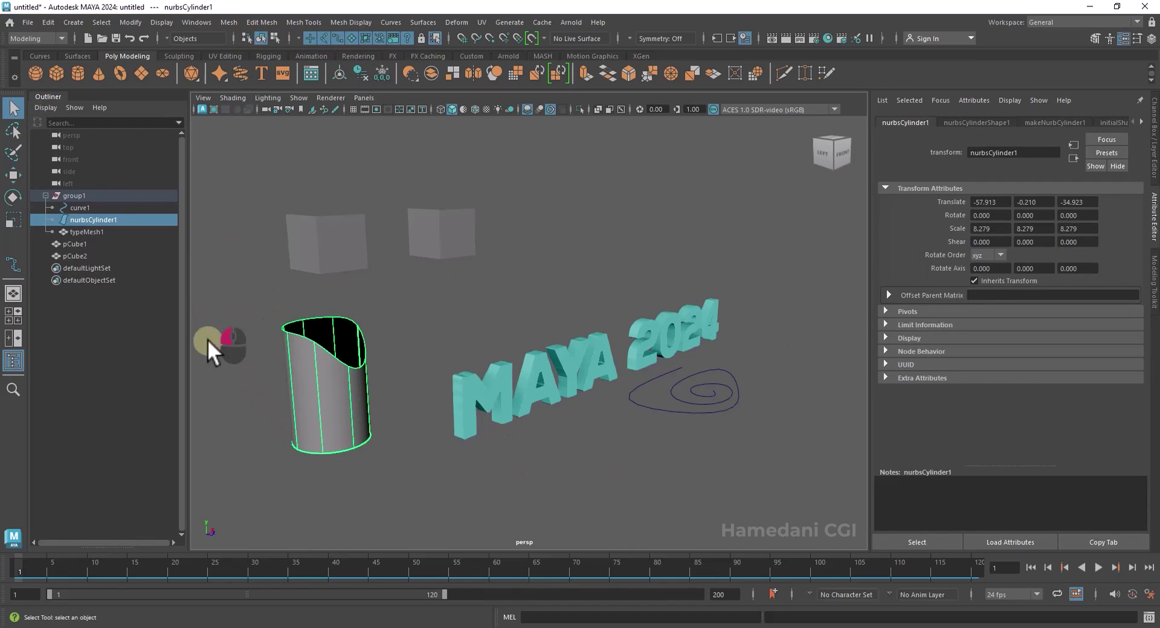
- Switch to hierarchy selection mode, select the whole group1 by picking the cylinder in the viewport, and clear the selection
{"action": "left_click", "coordinate": [245, 37]}
{"action": "left_click", "coordinate": [321, 407]}
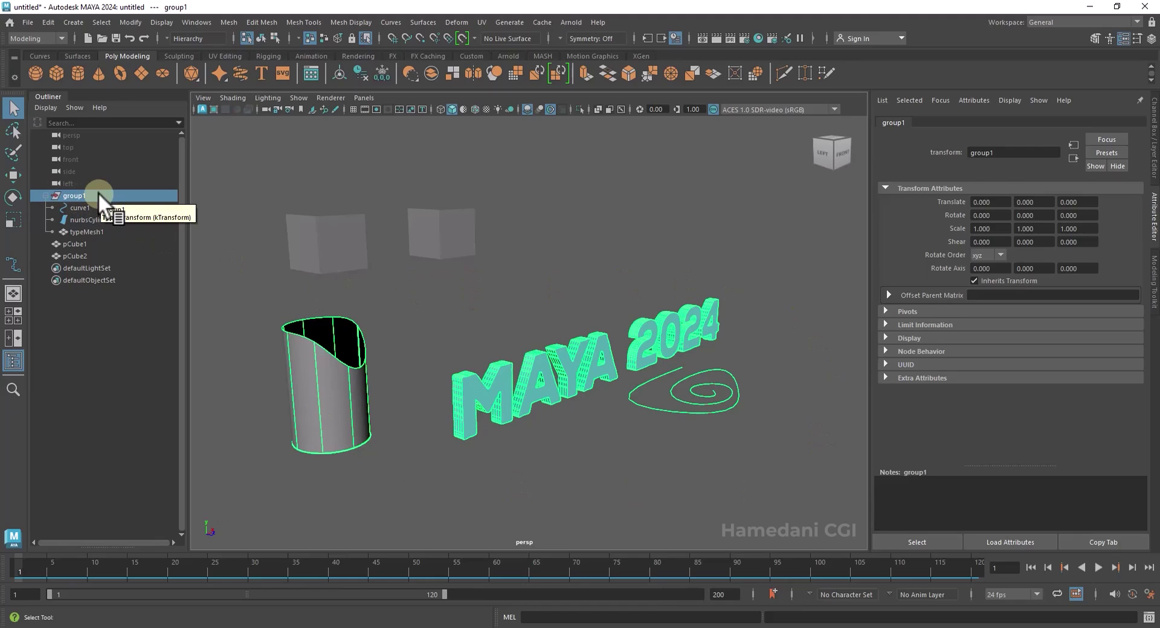
{"action": "left_click", "coordinate": [486, 302]}
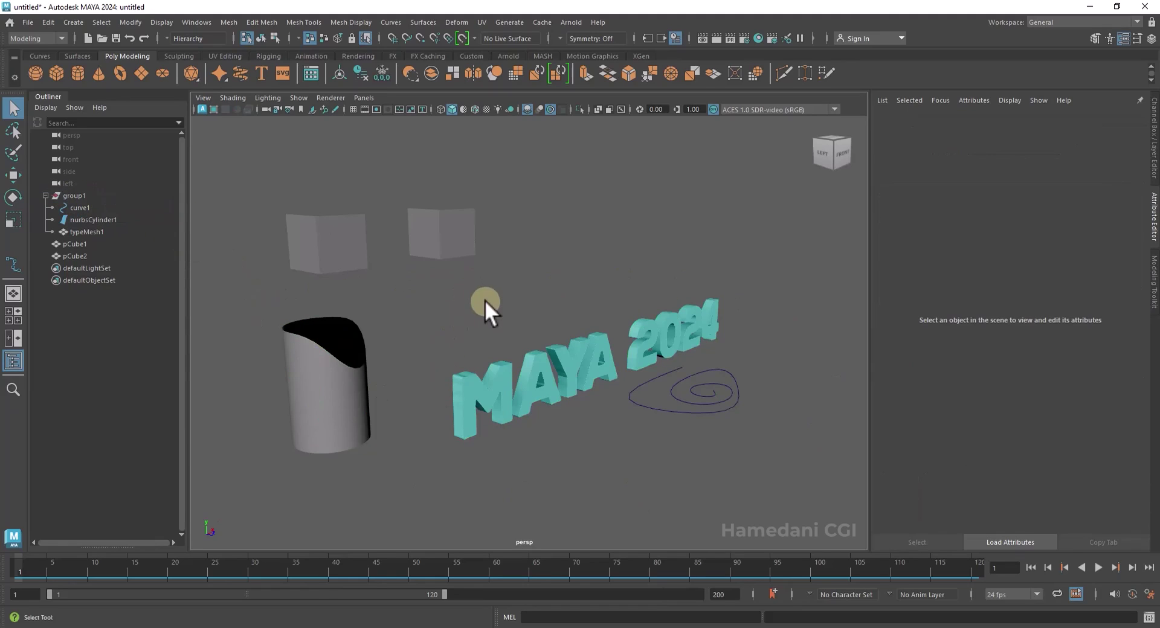
- Parent pCube2 under pCube1 in the Outliner and clear the selection
{"action": "left_click", "coordinate": [445, 221]}
{"action": "left_click", "coordinate": [339, 238]}
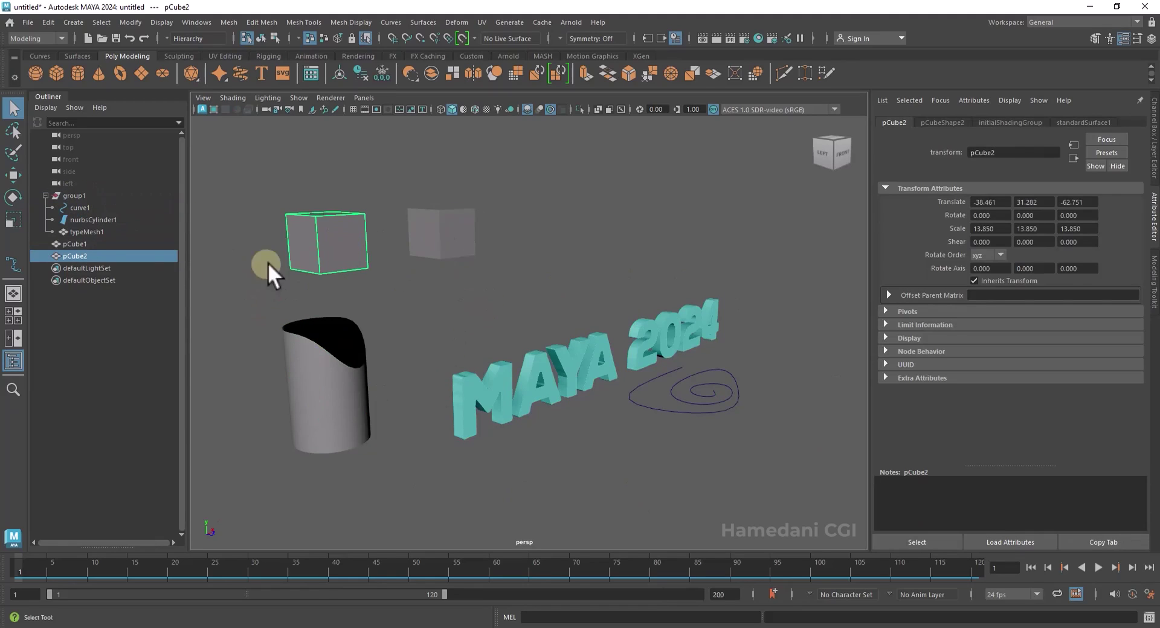
{"action": "middle_click", "coordinate": [79, 252]}
{"action": "middle_click_drag", "start_coordinate": [77, 251], "coordinate": [84, 242]}
{"action": "left_click", "coordinate": [398, 263]}
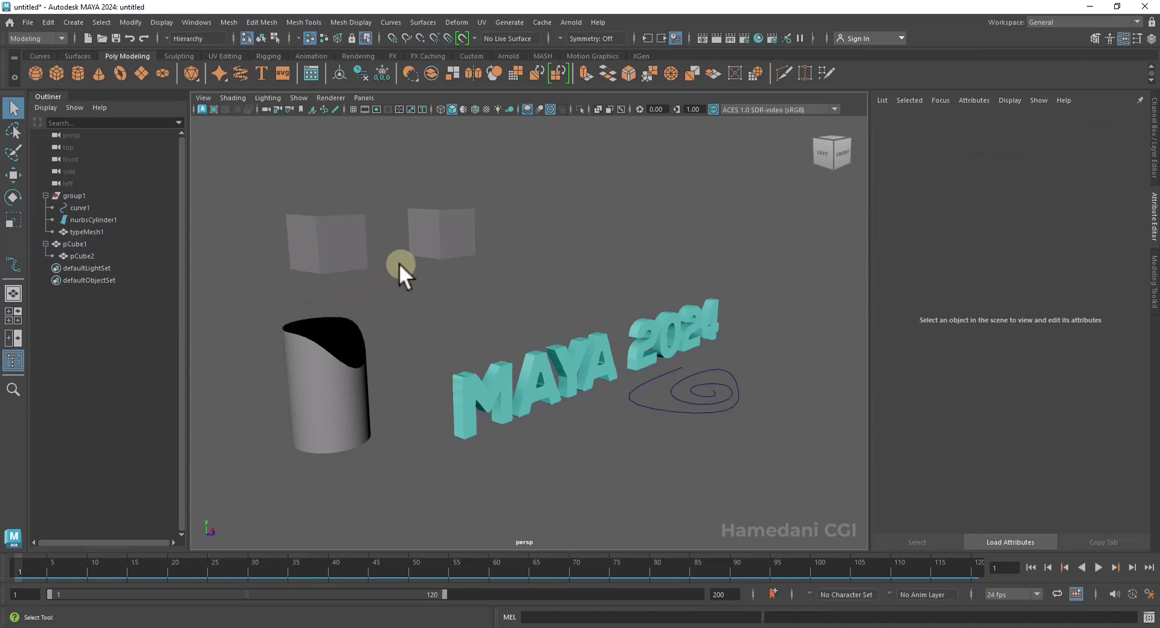
- Select the parent cube pCube1 in hierarchy mode, and its child pCube2 alone in object mode, clearing the selection each time
{"action": "left_click", "coordinate": [455, 226]}
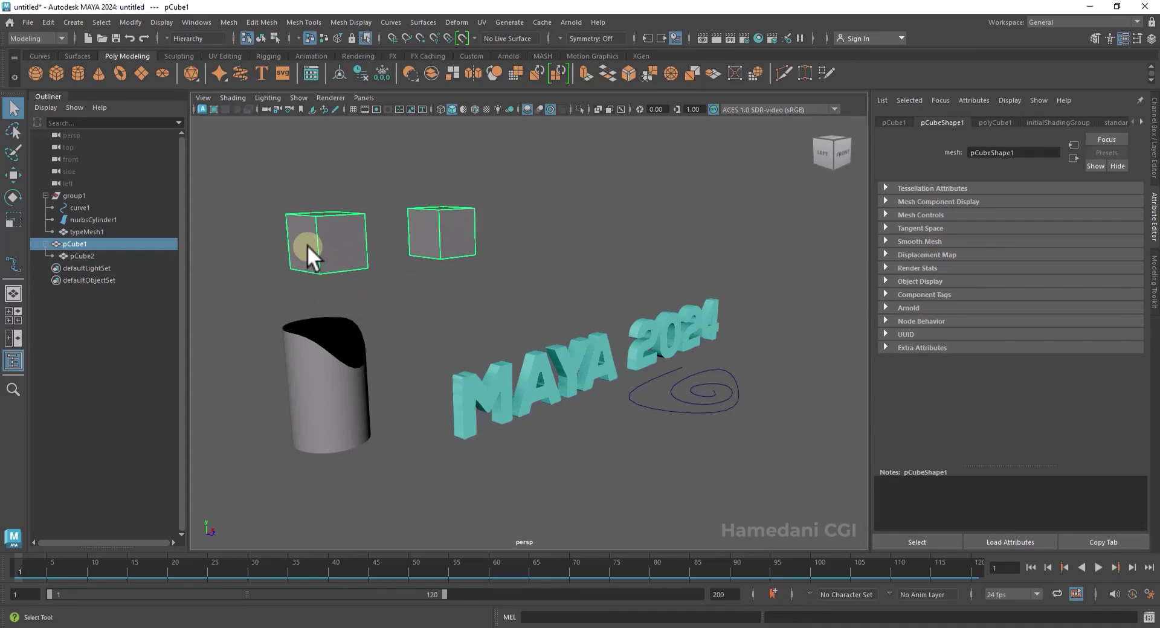
{"action": "left_click", "coordinate": [411, 296]}
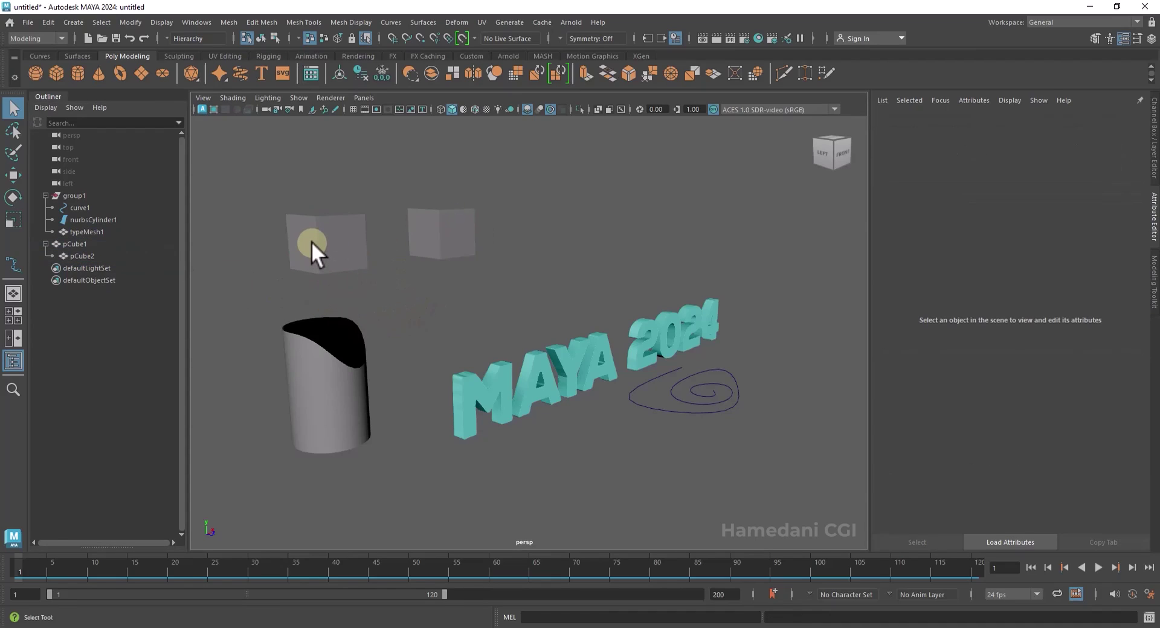
{"action": "left_click", "coordinate": [260, 38]}
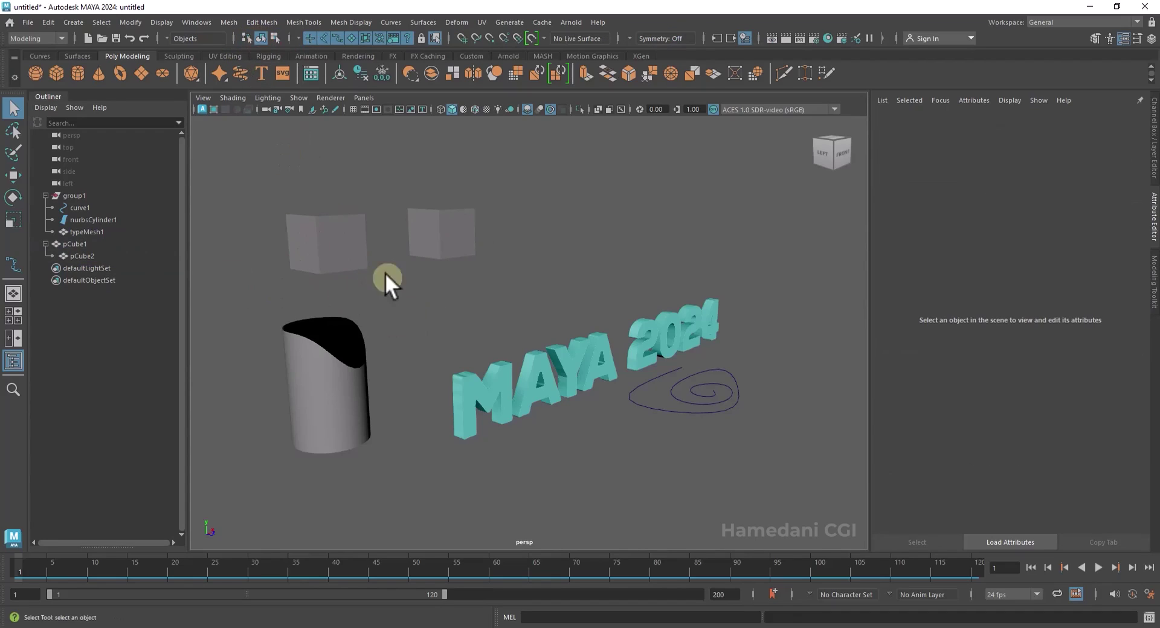
{"action": "left_click", "coordinate": [327, 237]}
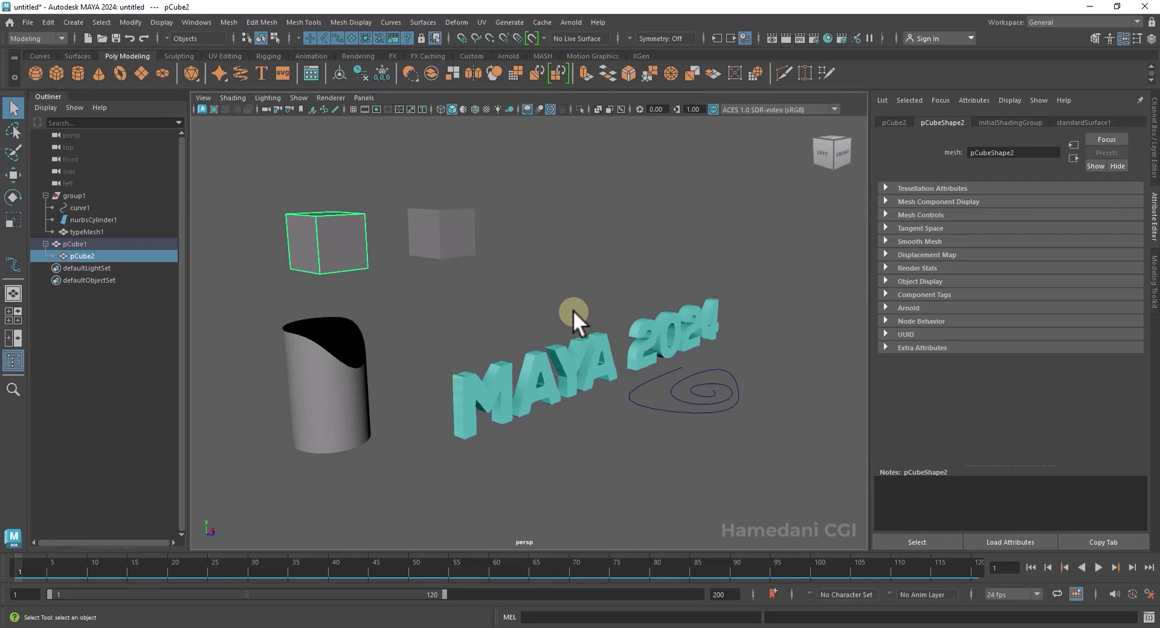
{"action": "left_click", "coordinate": [507, 301]}
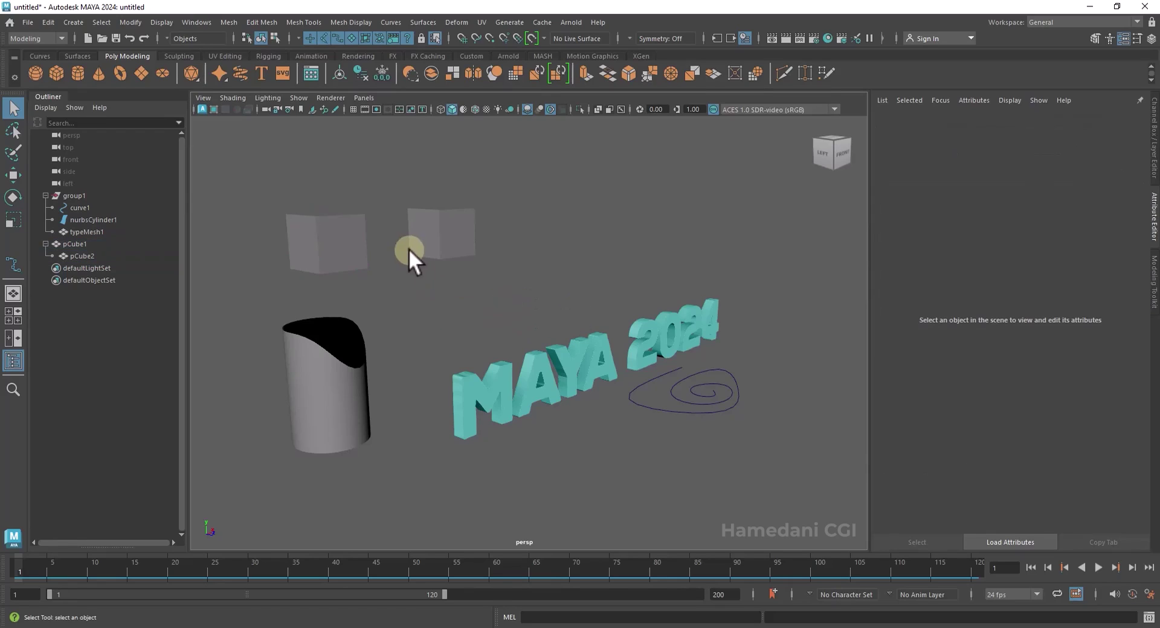
- Return to hierarchy selection mode, select the pCube1 hierarchy by picking its child cube, and clear the selection
{"action": "left_click", "coordinate": [246, 37]}
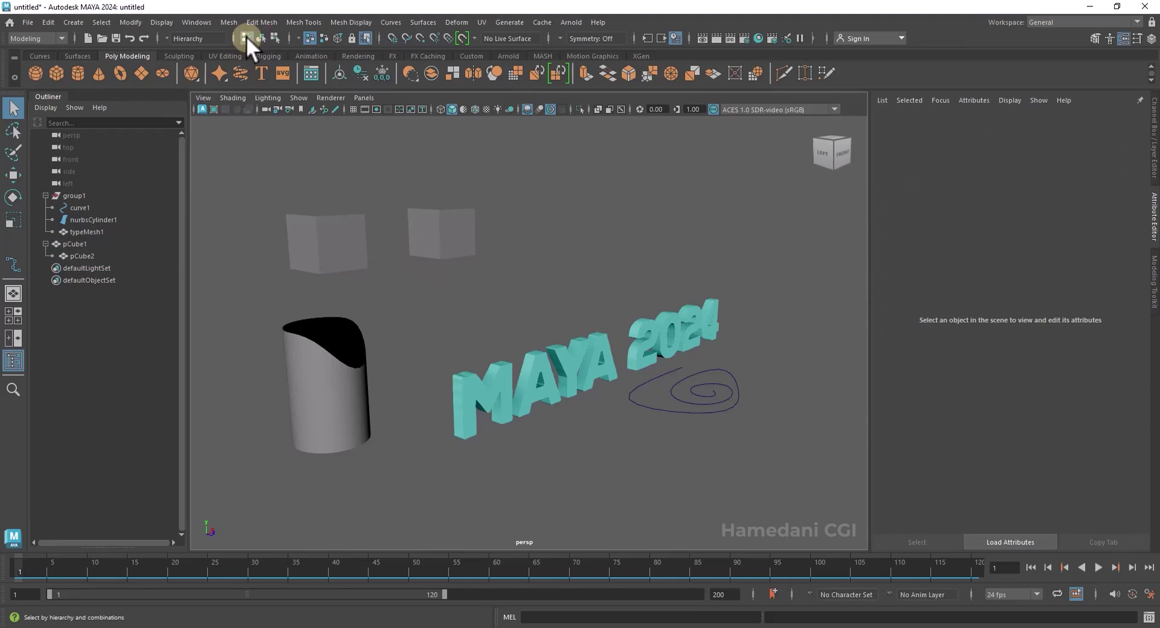
{"action": "left_click", "coordinate": [324, 237]}
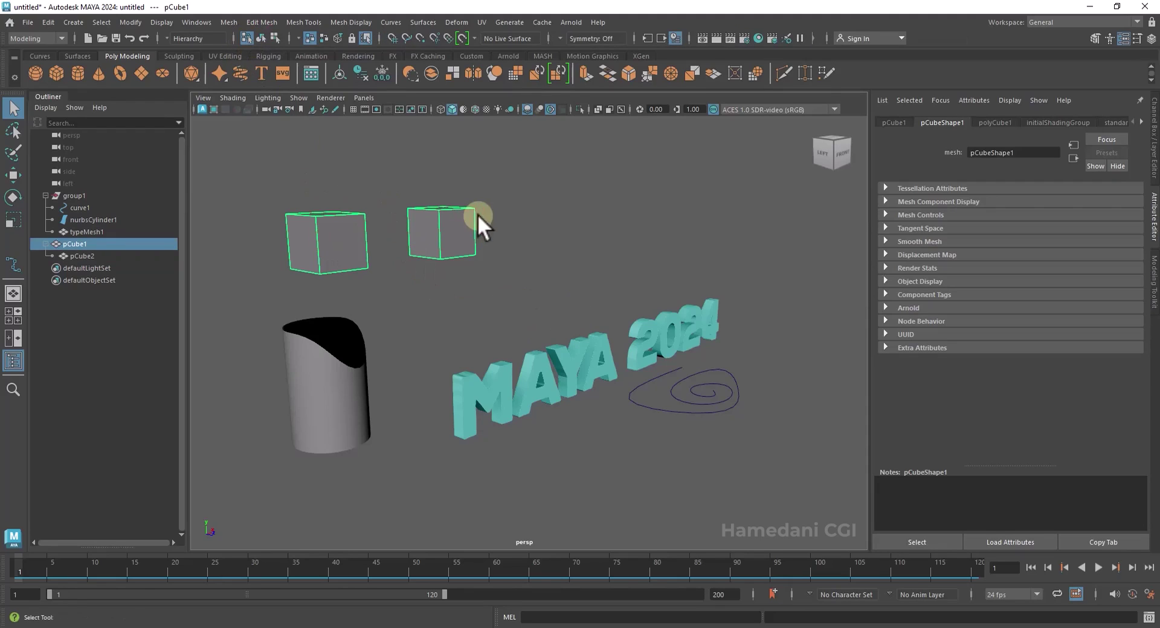
{"action": "left_click", "coordinate": [517, 228]}
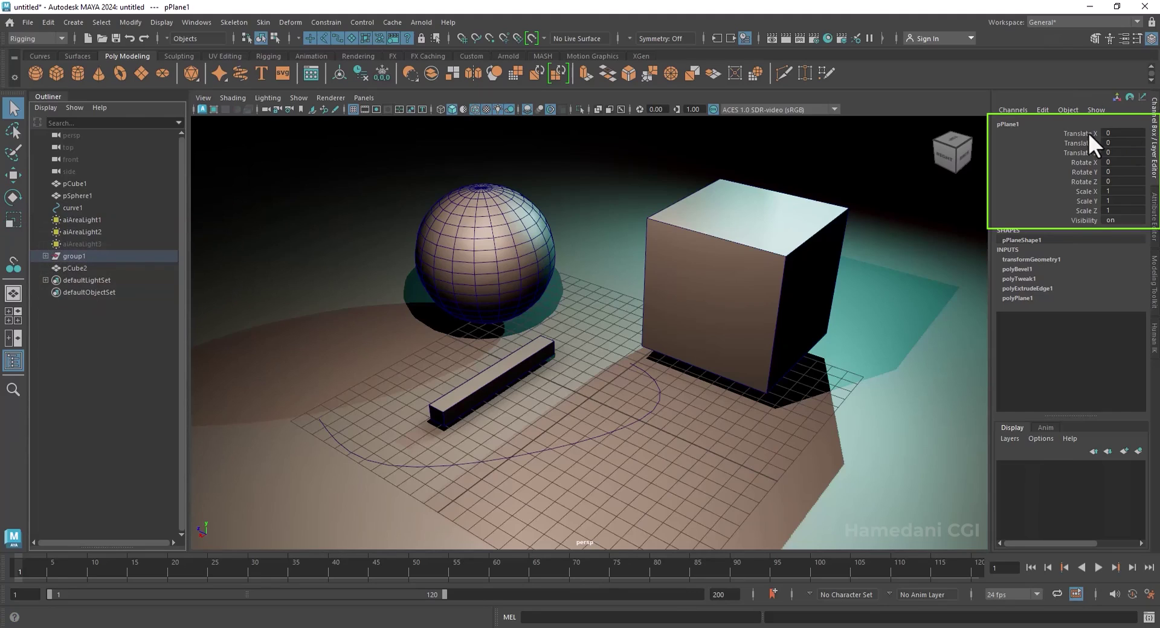
- Select the plane's Translate, Rotate and Scale channels and activate the matching Move, Rotate and Scale tools in turn
{"action": "left_click_drag", "start_coordinate": [1089, 133], "coordinate": [1091, 209]}
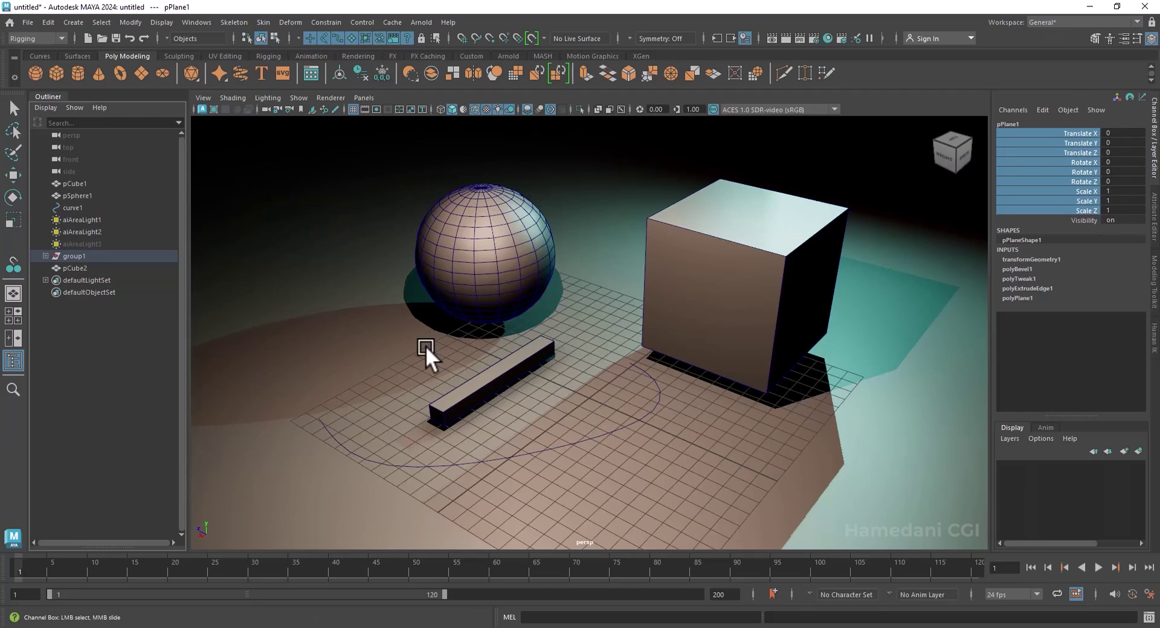
{"action": "left_click", "coordinate": [16, 171]}
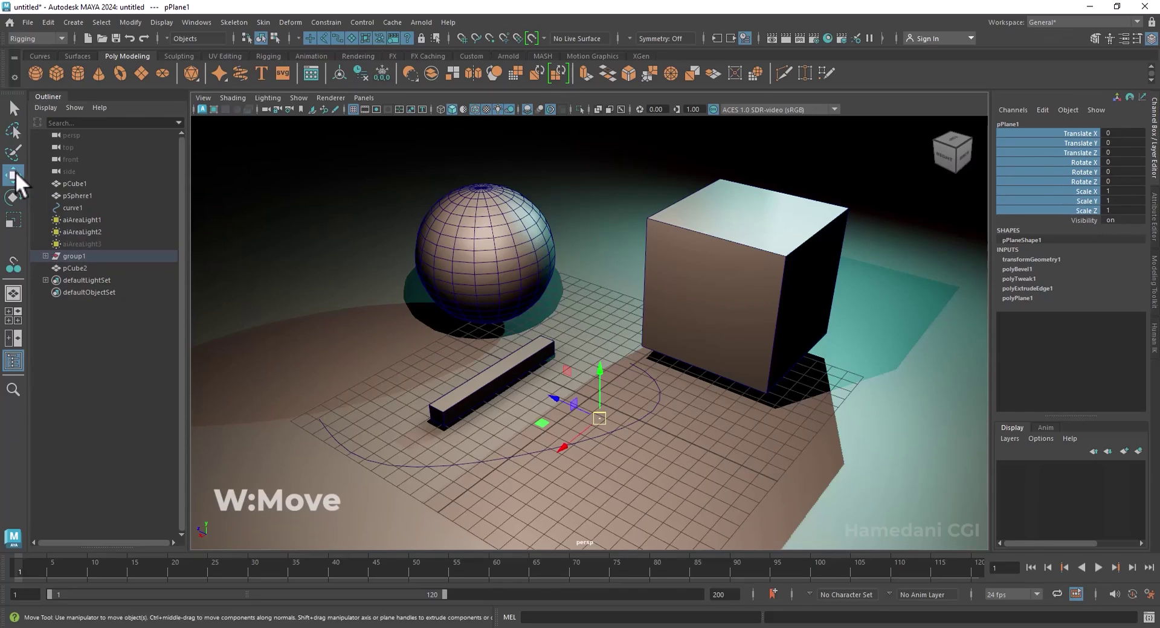
{"action": "left_click", "coordinate": [12, 198]}
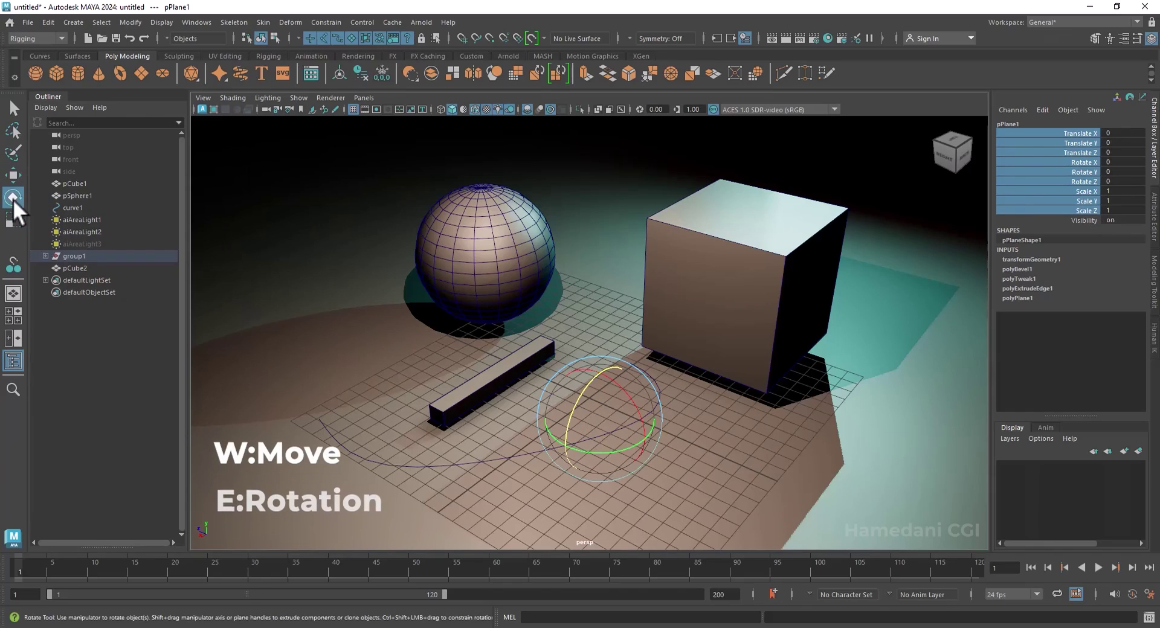
{"action": "left_click", "coordinate": [12, 221]}
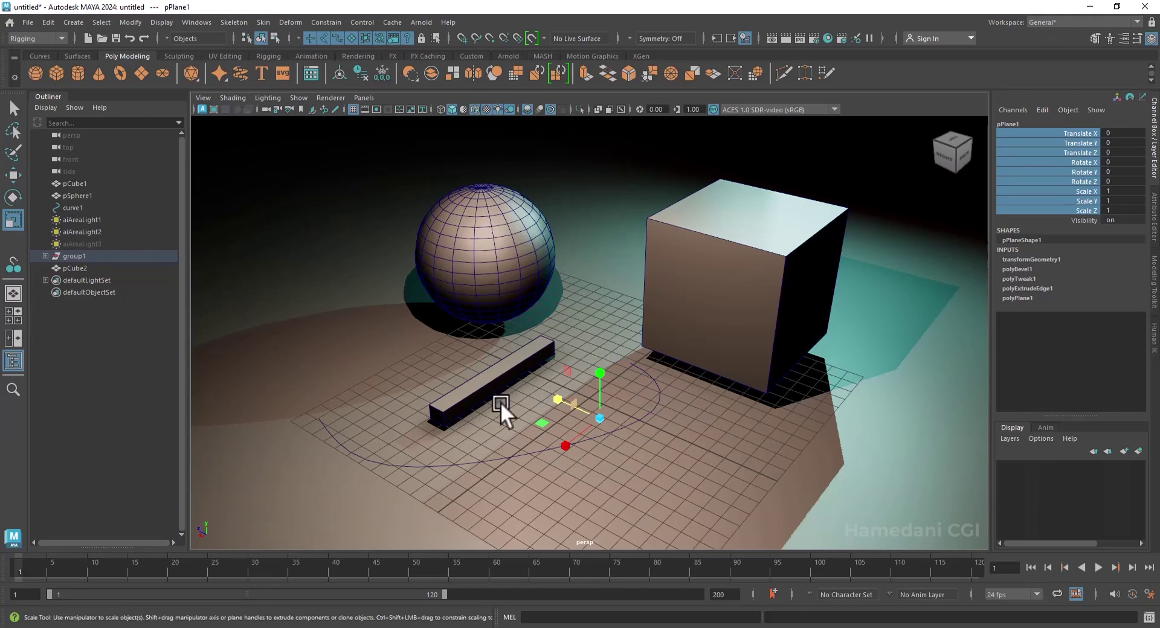
- Switch back through the Rotate Tool to the Move Tool and activate its Y-axis handle on the plane
{"action": "left_click", "coordinate": [13, 198]}
{"action": "left_click", "coordinate": [12, 176]}
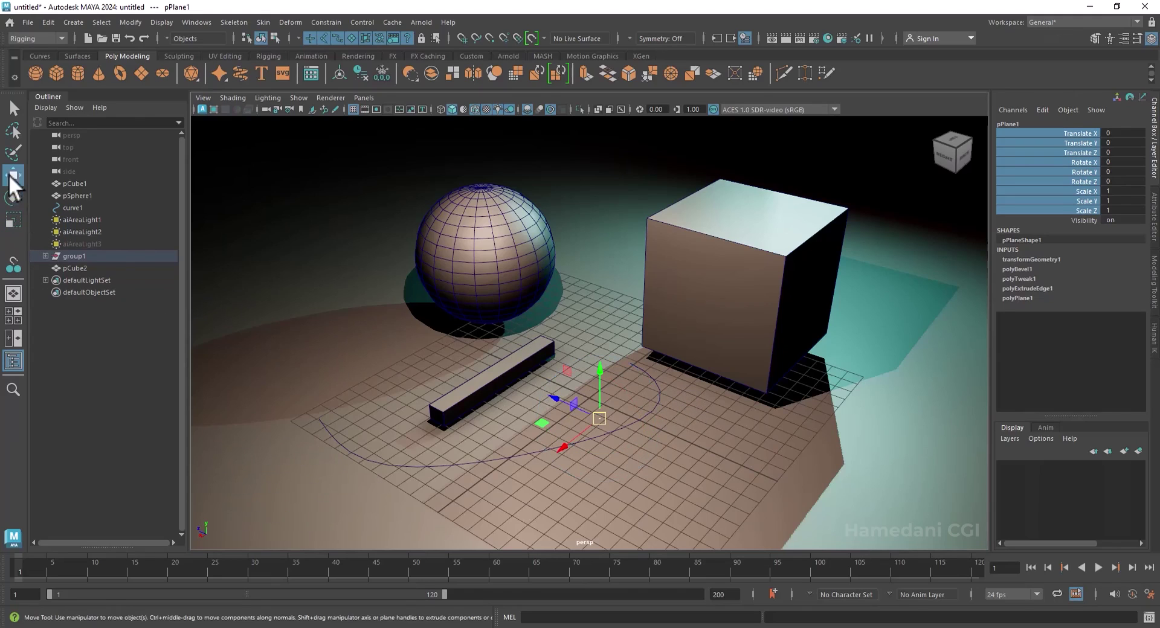
{"action": "left_click", "coordinate": [600, 378]}
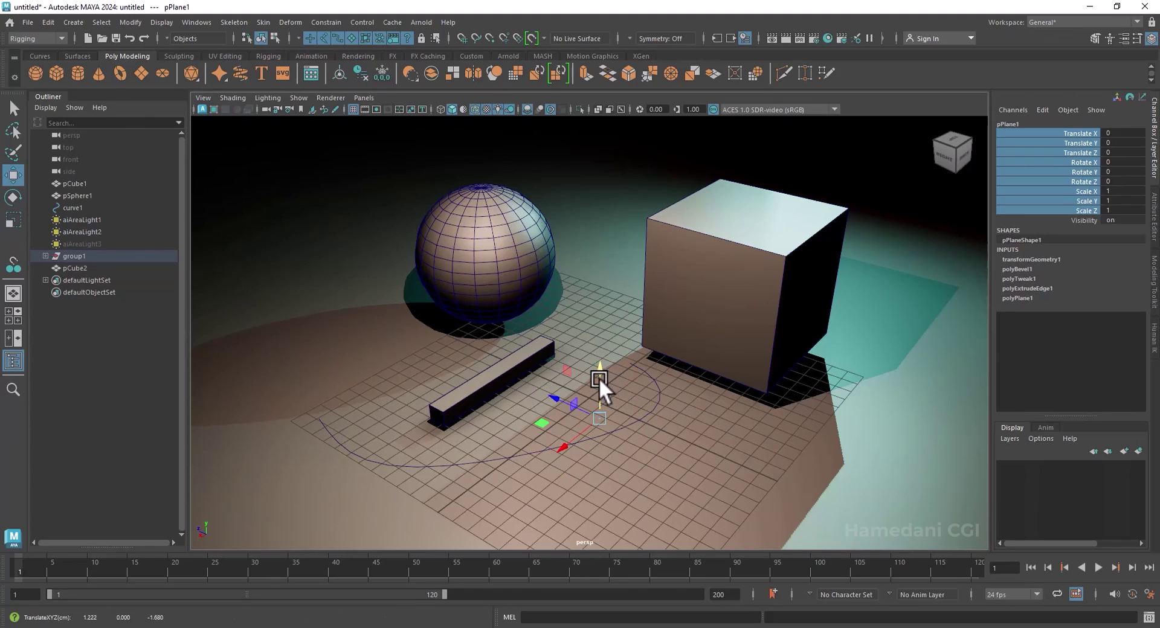
- Move the large cube along its Z and X axes to Translate X 0.433 and Translate Z 0.447
{"action": "left_click", "coordinate": [722, 302]}
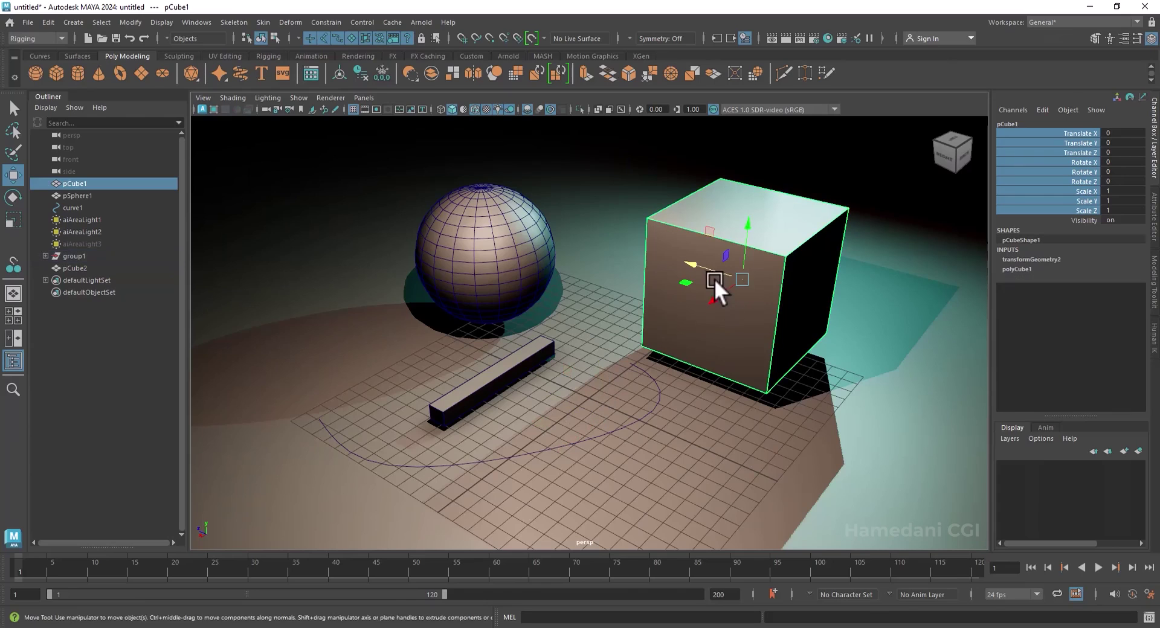
{"action": "left_click_drag", "start_coordinate": [706, 273], "coordinate": [702, 338]}
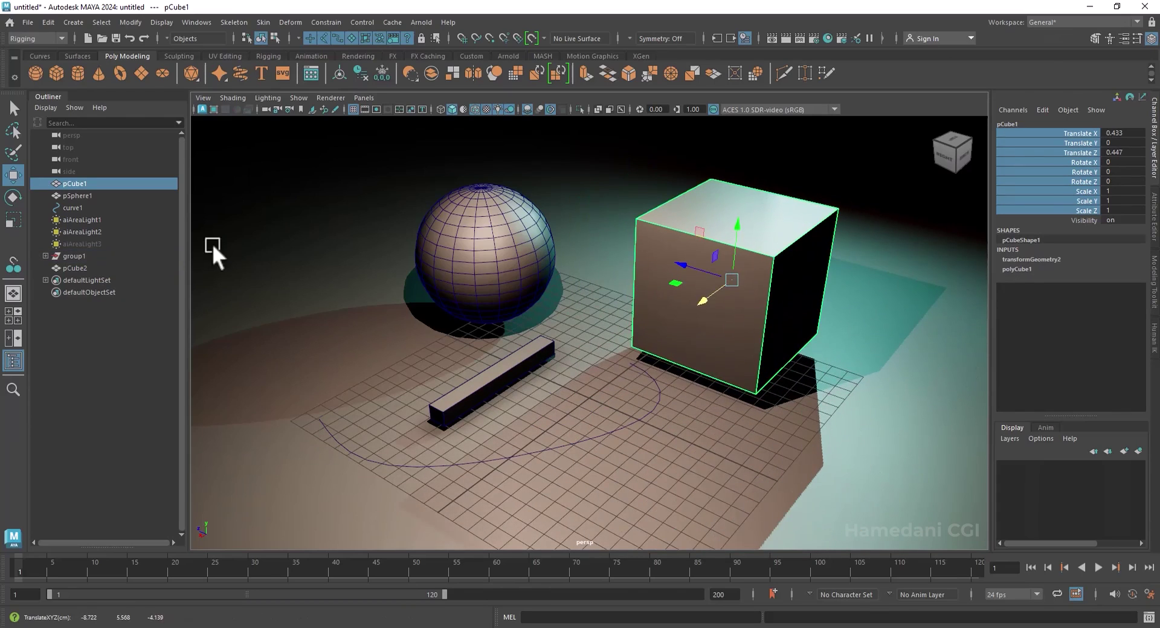
- Rotate the sphere 30 degrees around X with the Rotate Tool, and select the large cube for rotation
{"action": "left_click", "coordinate": [13, 197]}
{"action": "left_click", "coordinate": [516, 234]}
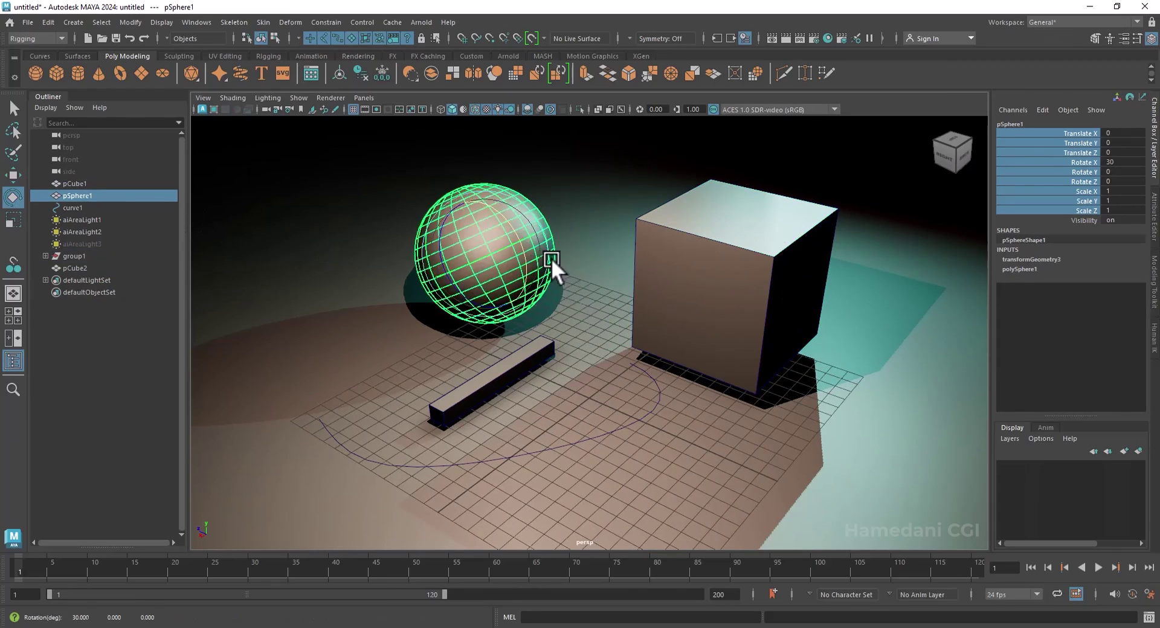
{"action": "left_click", "coordinate": [579, 297]}
{"action": "left_click", "coordinate": [748, 278]}
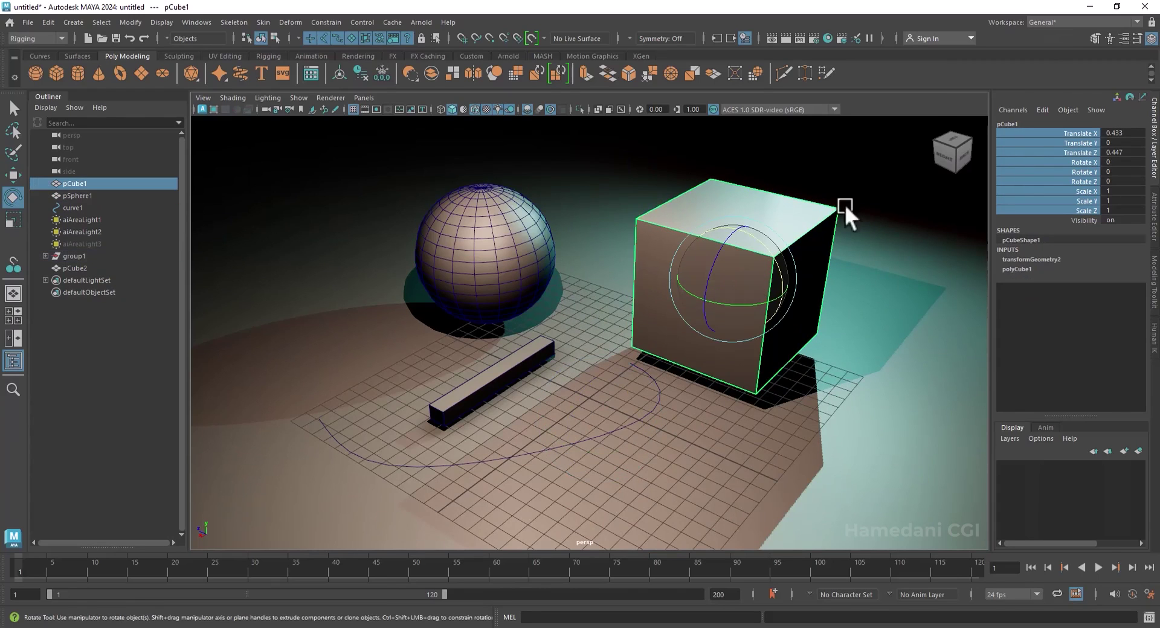
- Select the plane and activate its Translate Y channel with the Move Tool, and switch the selection to the large cube
{"action": "left_click", "coordinate": [967, 208]}
{"action": "left_click", "coordinate": [1064, 143]}
{"action": "key", "text": "w"}
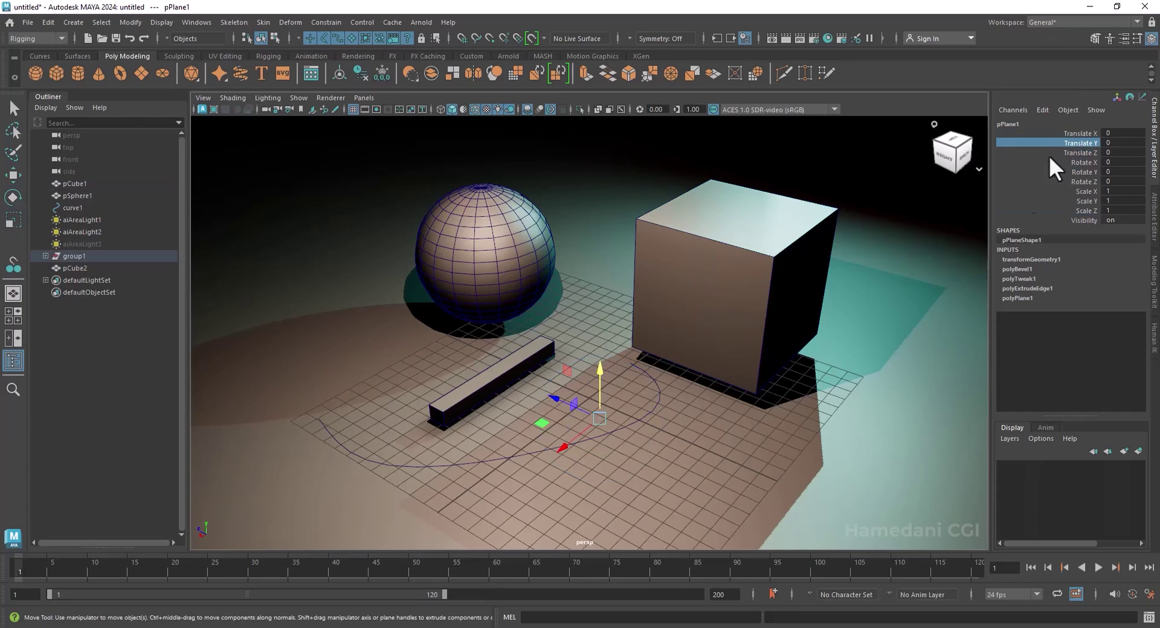
{"action": "left_click", "coordinate": [767, 256]}
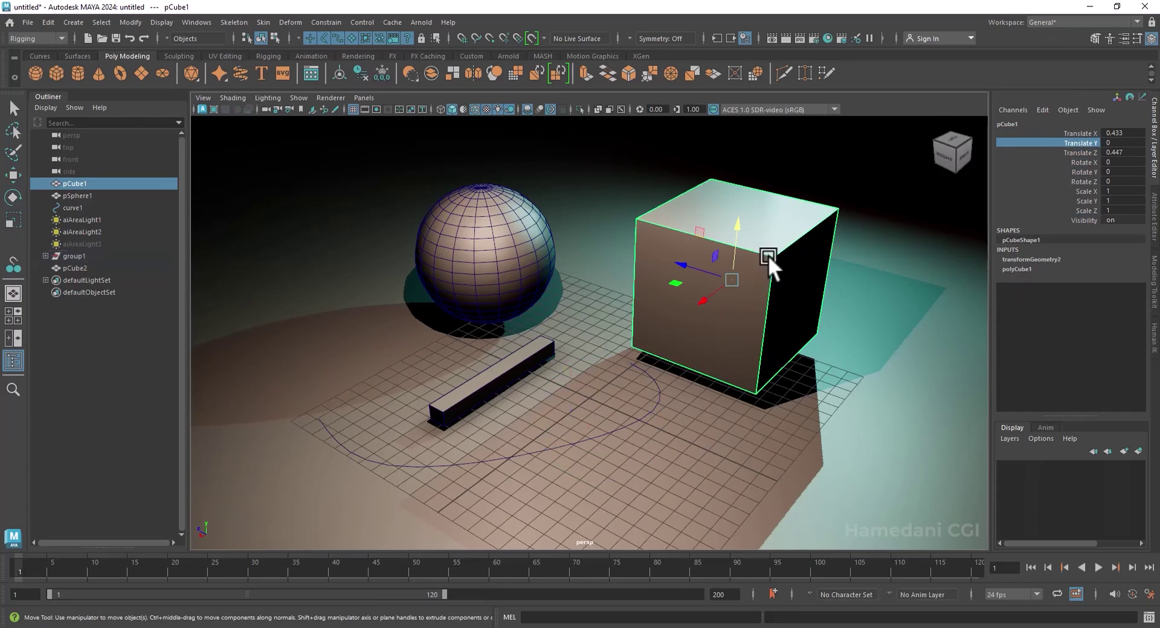
- Rotate the large cube about 20 degrees through its Rotate X channel, undo the rotation, and activate the Translate Z channel
{"action": "left_click", "coordinate": [1074, 133]}
{"action": "left_click", "coordinate": [1079, 163]}
{"action": "key", "text": "e"}
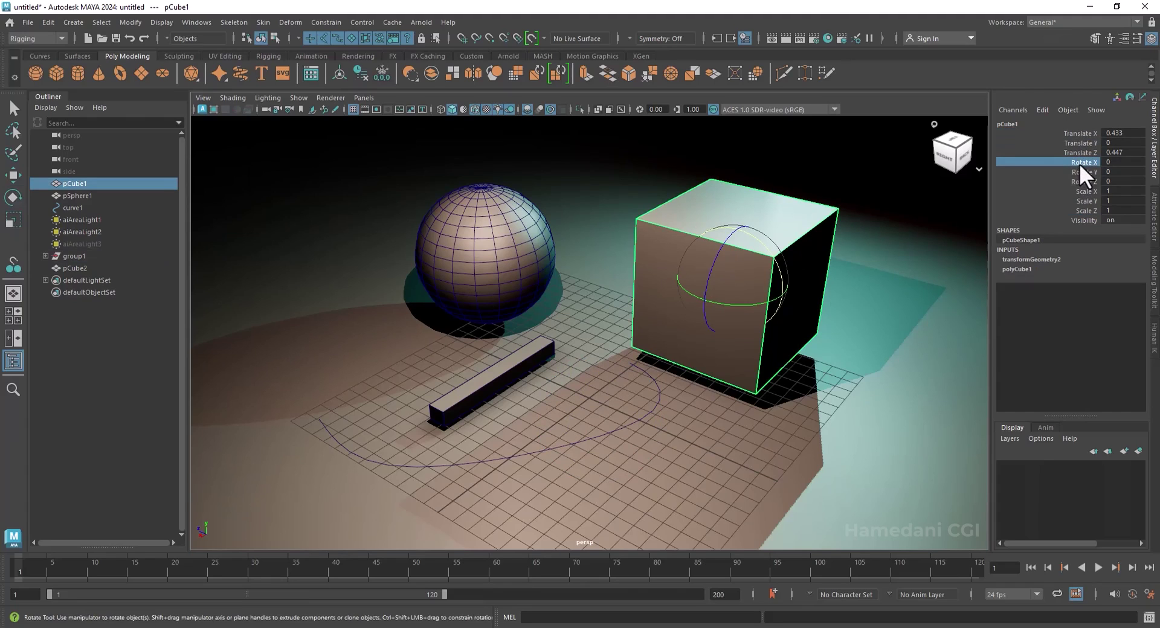
{"action": "middle_click_drag", "start_coordinate": [922, 264], "coordinate": [847, 267]}
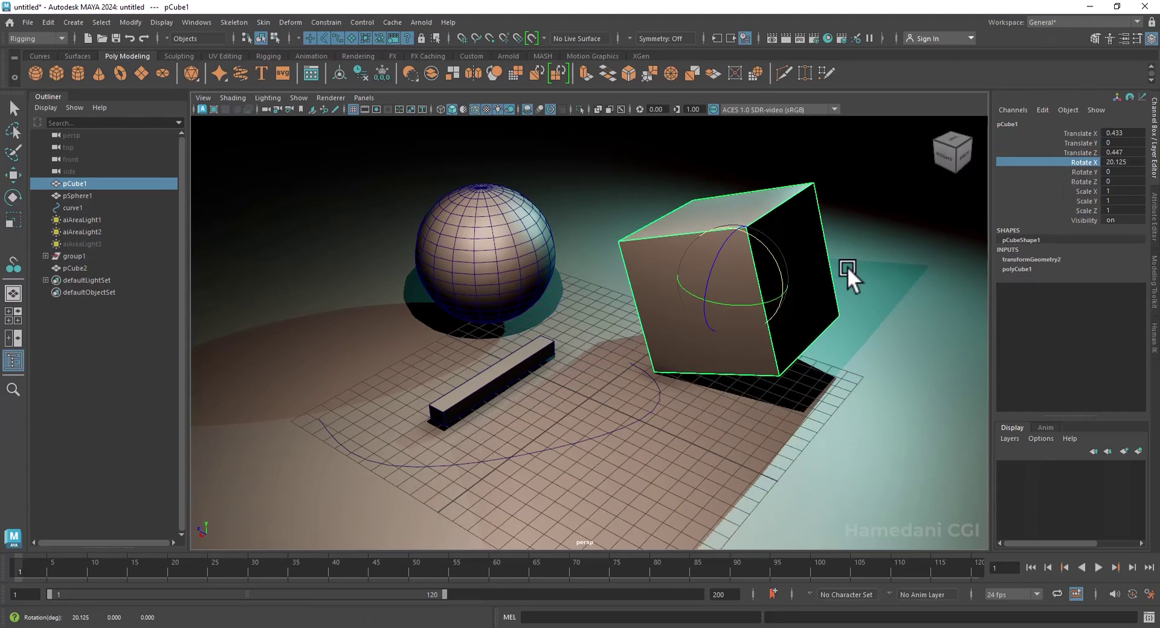
{"action": "key", "text": "ctrl+z"}
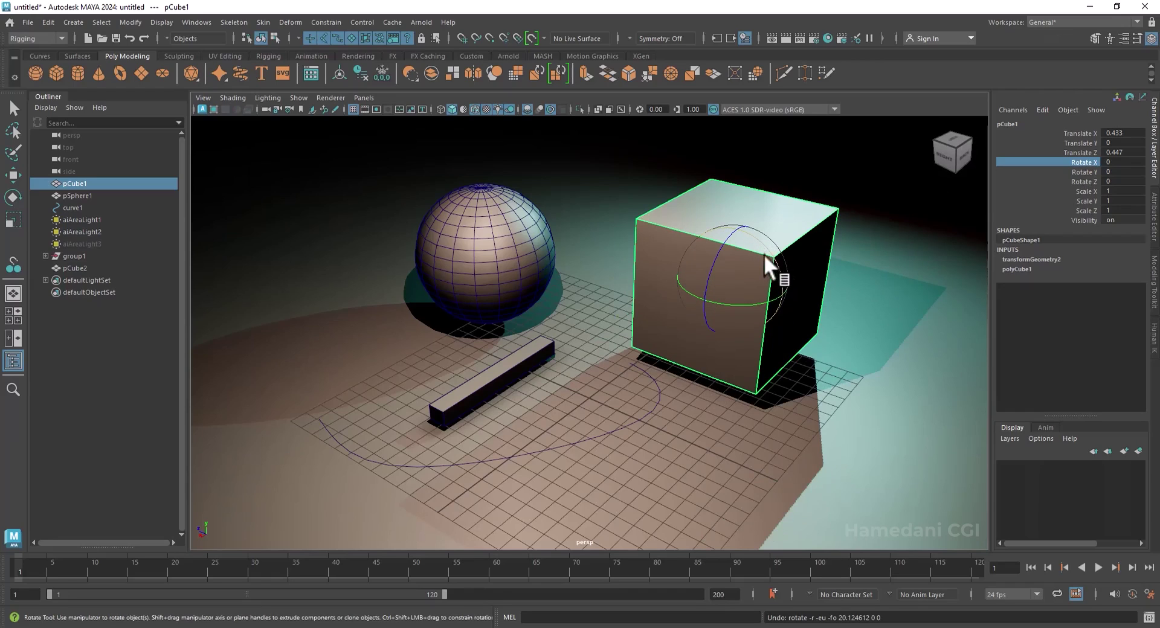
{"action": "left_click", "coordinate": [1082, 153]}
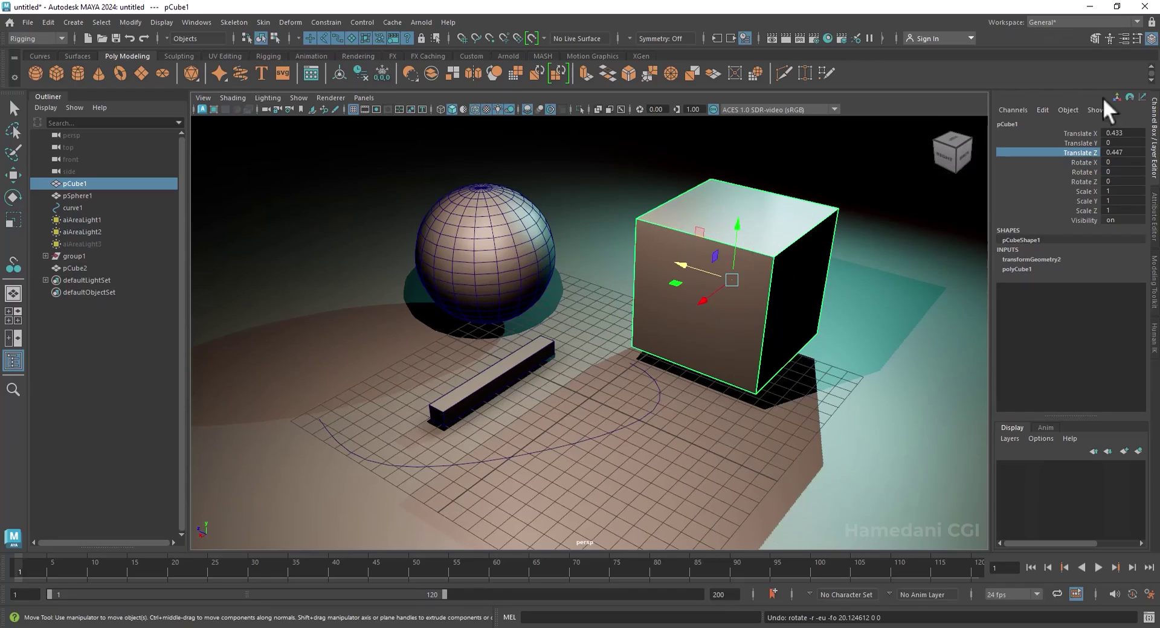
- Show the Modeling Toolkit and reveal the Rotate Tool's settings for the large cube
{"action": "left_click", "coordinate": [1094, 37]}
{"action": "key", "text": "e"}
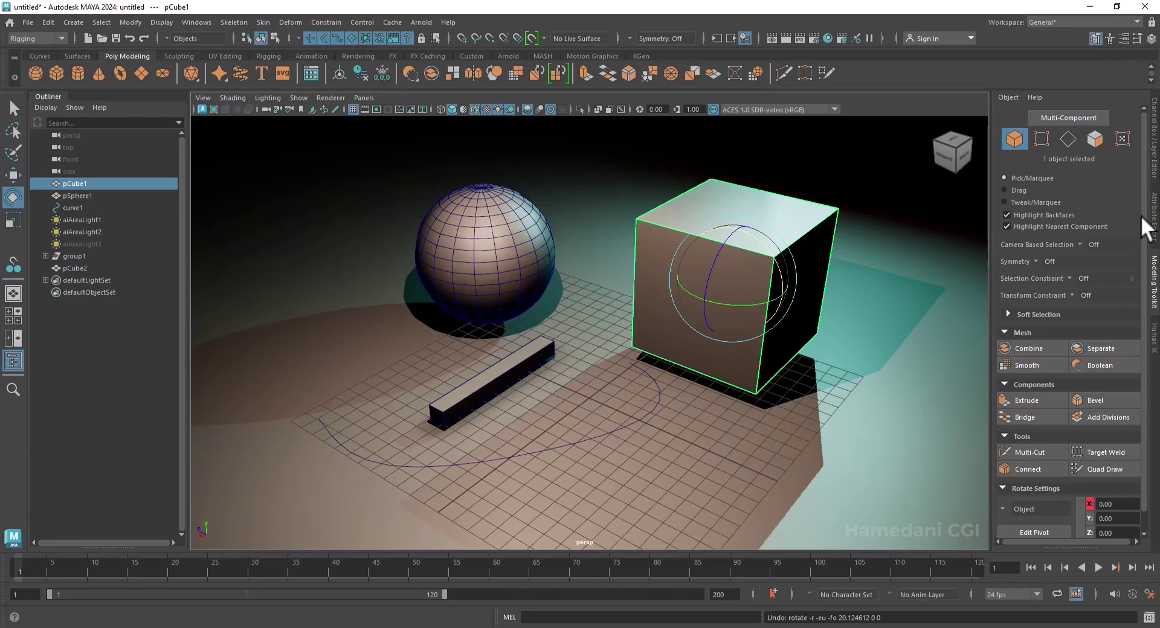
{"action": "scroll", "coordinate": [1141, 216], "scroll_direction": "down", "scroll_amount": 2}
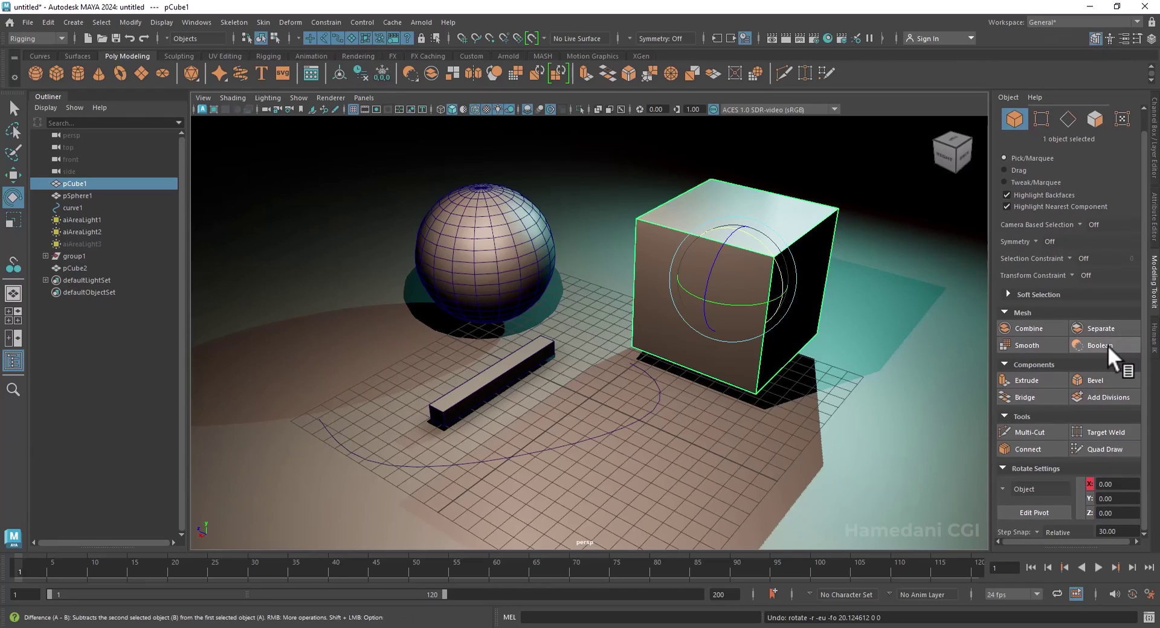
- Turn the Rotate Tool's Step Snap off and back to Relative, and activate the cube's Y rotation ring
{"action": "left_click", "coordinate": [1055, 532]}
{"action": "left_click", "coordinate": [1063, 541]}
{"action": "left_click", "coordinate": [1036, 531]}
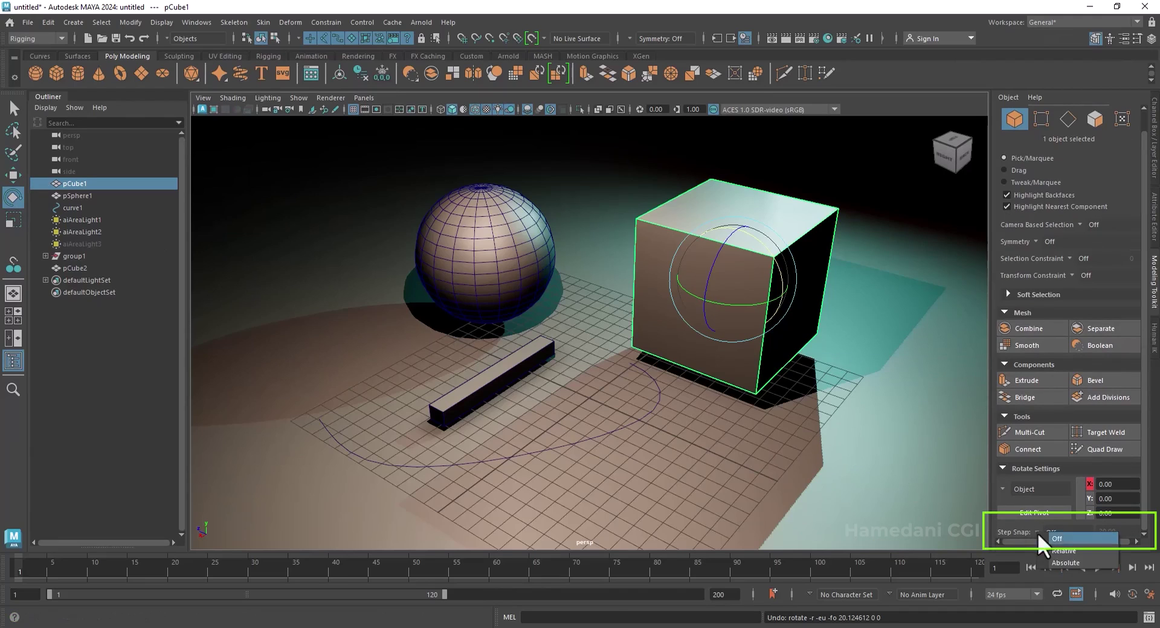
{"action": "left_click", "coordinate": [1081, 552]}
{"action": "double_click", "coordinate": [1108, 532]}
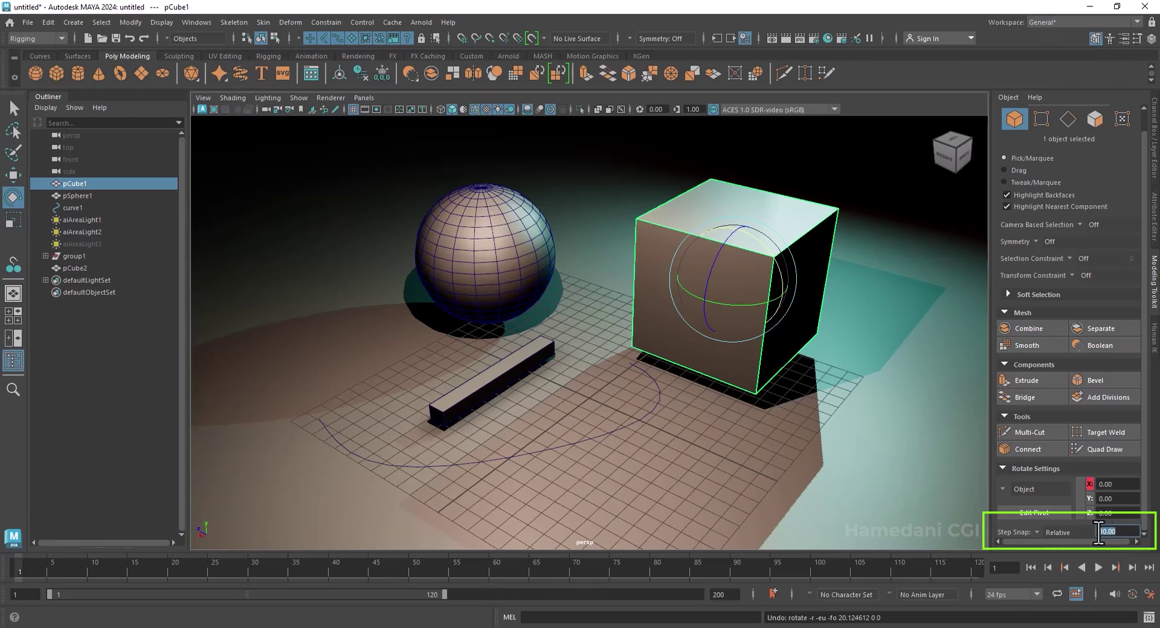
{"action": "mouse_move", "coordinate": [752, 302]}
{"action": "left_mouse_down"}
{"action": "mouse_move", "coordinate": [840, 280]}
{"action": "mouse_move", "coordinate": [744, 294]}
{"action": "left_mouse_up"}
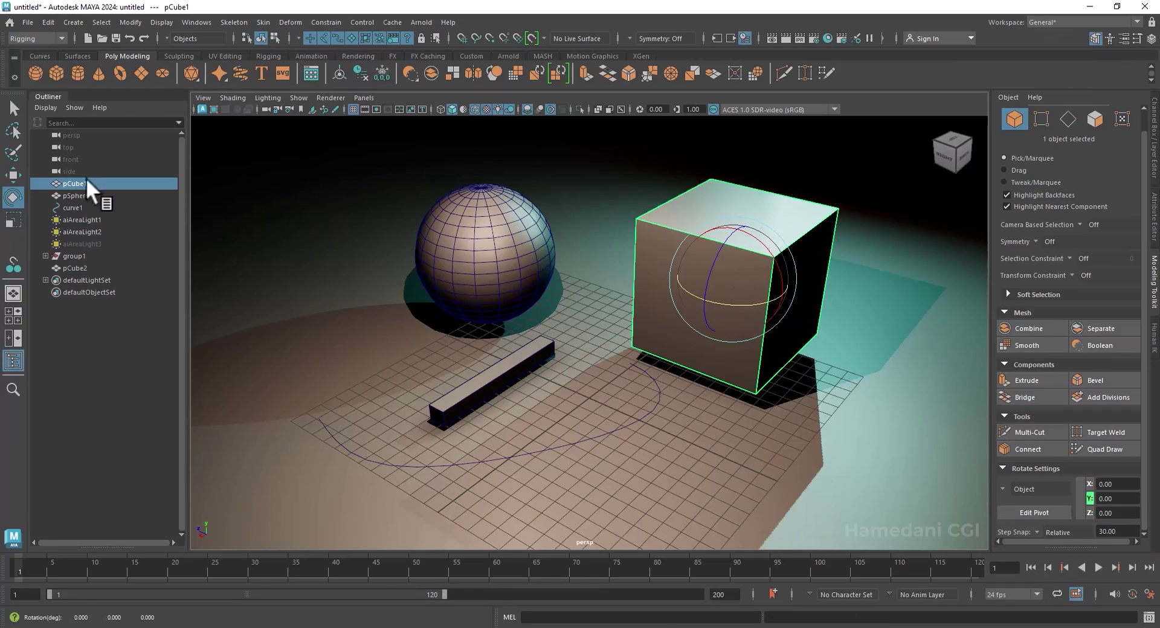
- Show the Move Tool's and Scale Tool's settings in turn, and return to the cube's channel values
{"action": "left_click", "coordinate": [15, 173]}
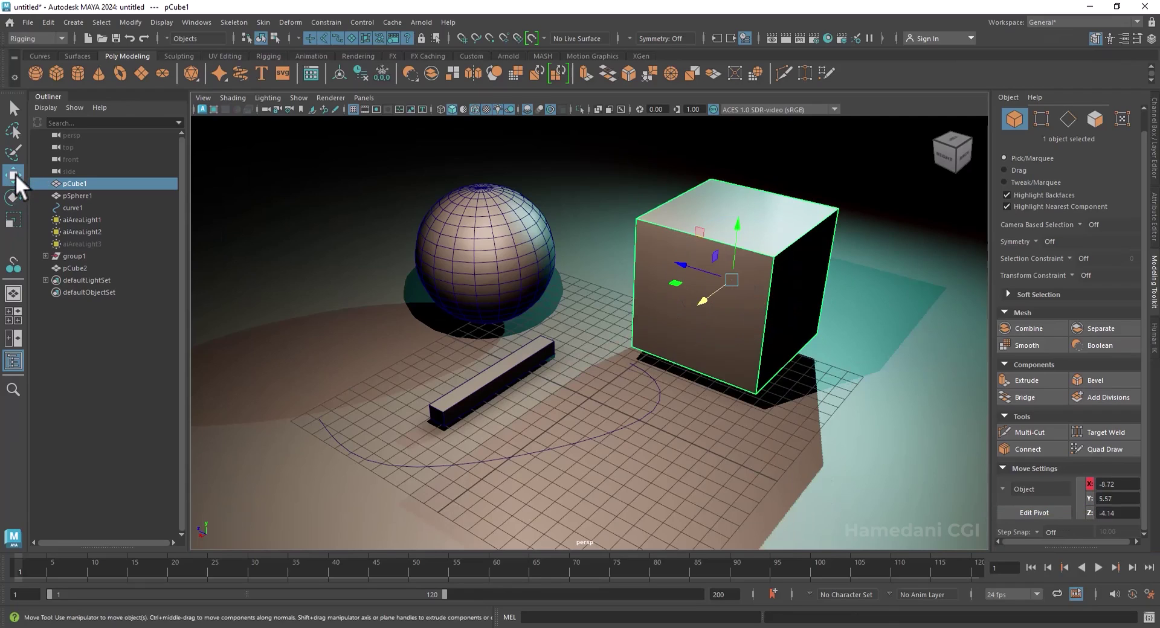
{"action": "left_click", "coordinate": [16, 217]}
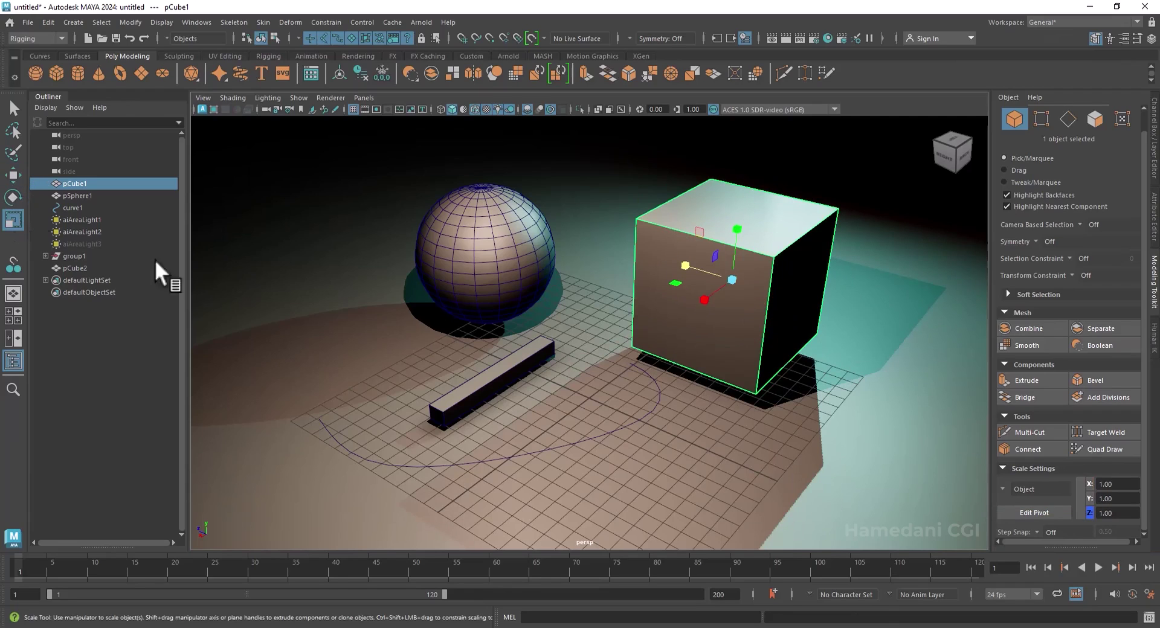
{"action": "key", "text": "ctrl+a"}
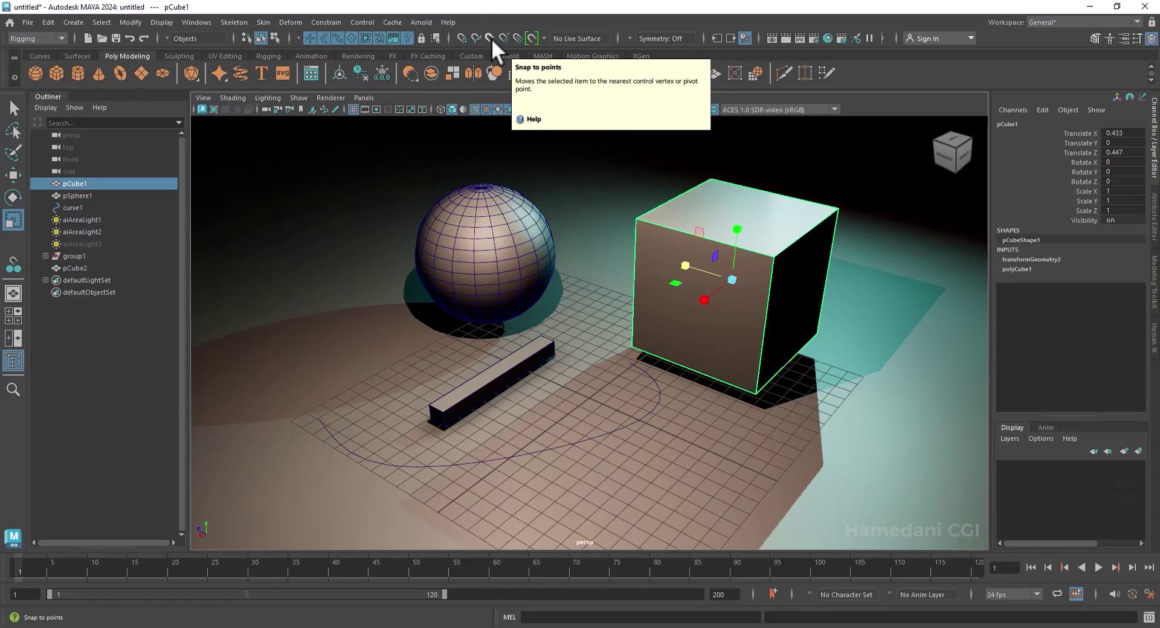
- Snap the large cube down to the grid using the Move Tool, and raise it to Translate Y 0.748 with snapping off
{"action": "left_click", "coordinate": [463, 38]}
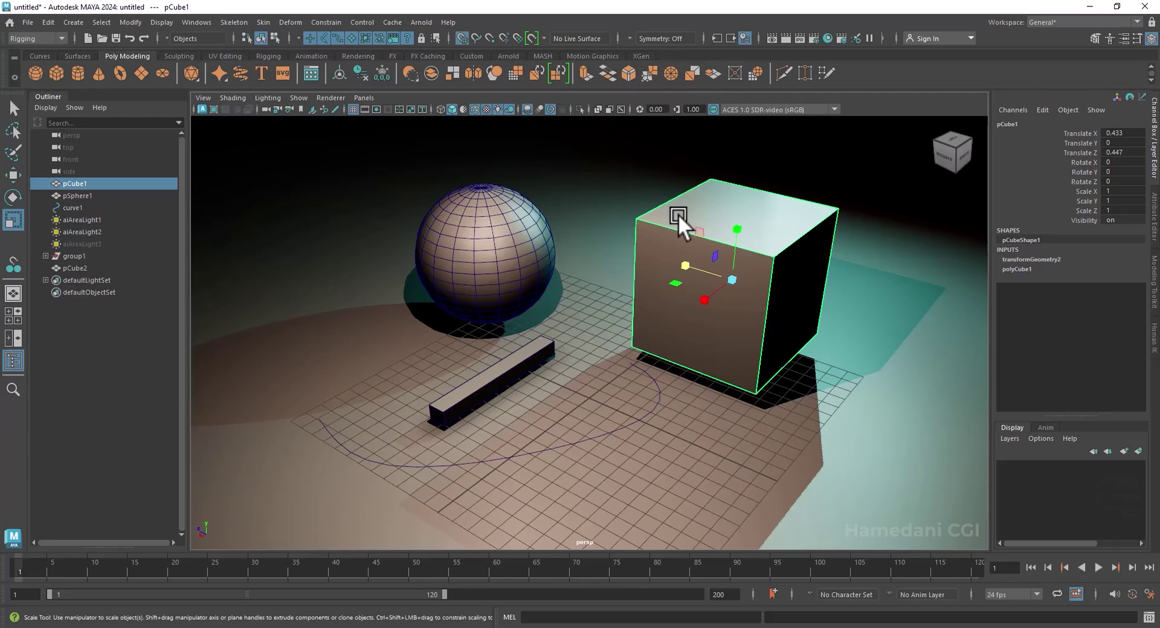
{"action": "key", "text": "w"}
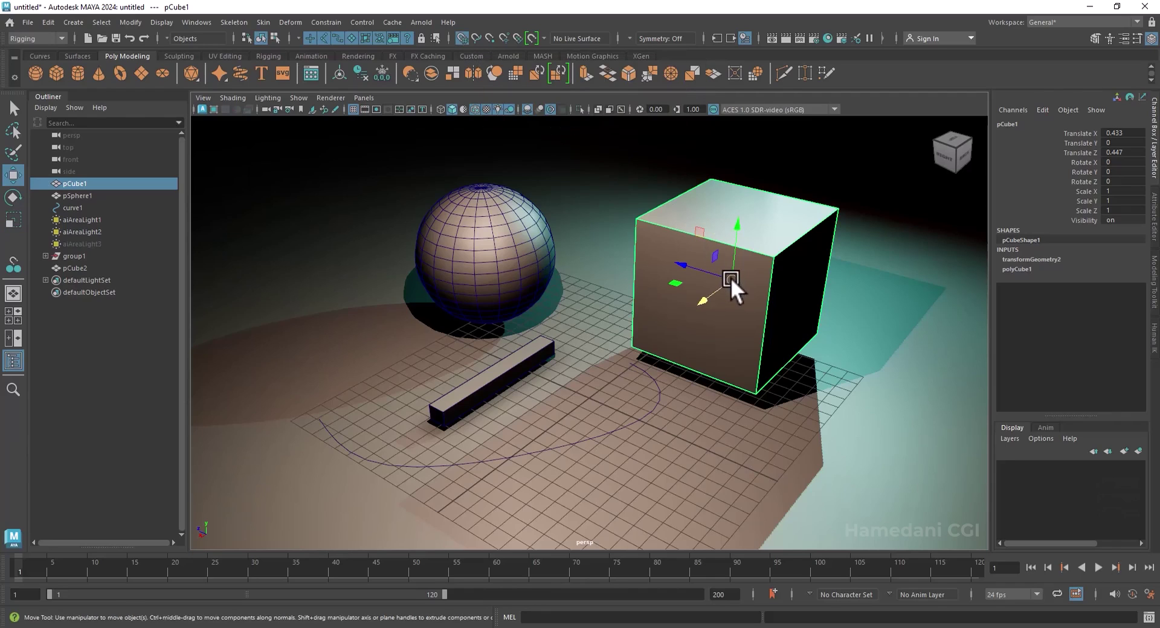
{"action": "left_click_drag", "start_coordinate": [731, 277], "coordinate": [712, 360]}
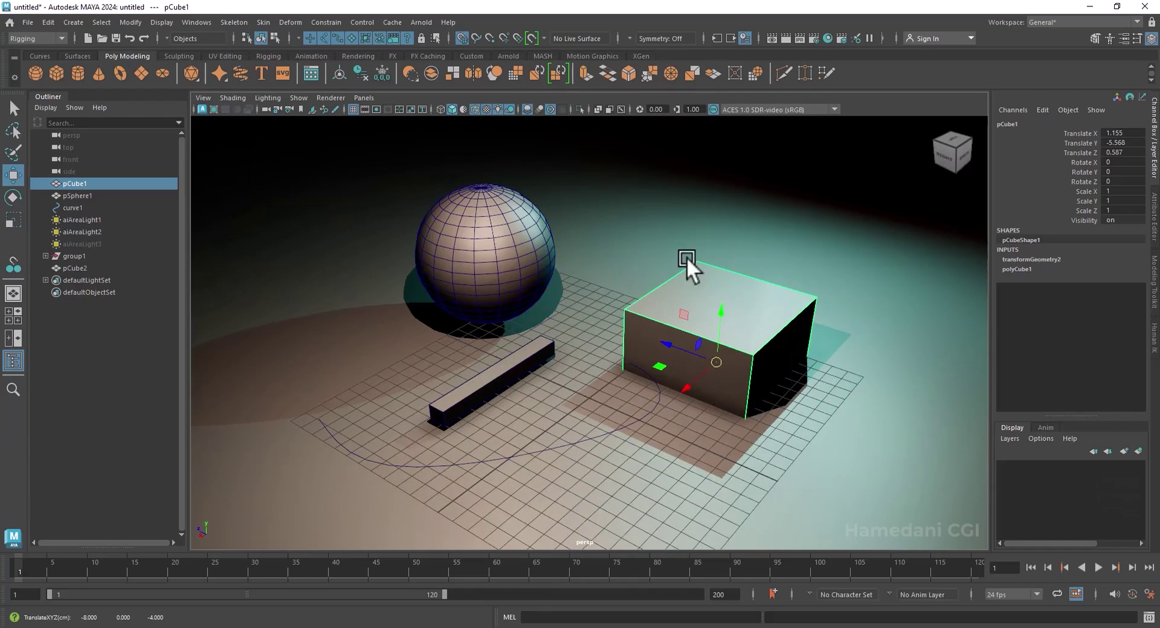
{"action": "left_click_drag", "start_coordinate": [722, 310], "coordinate": [706, 231]}
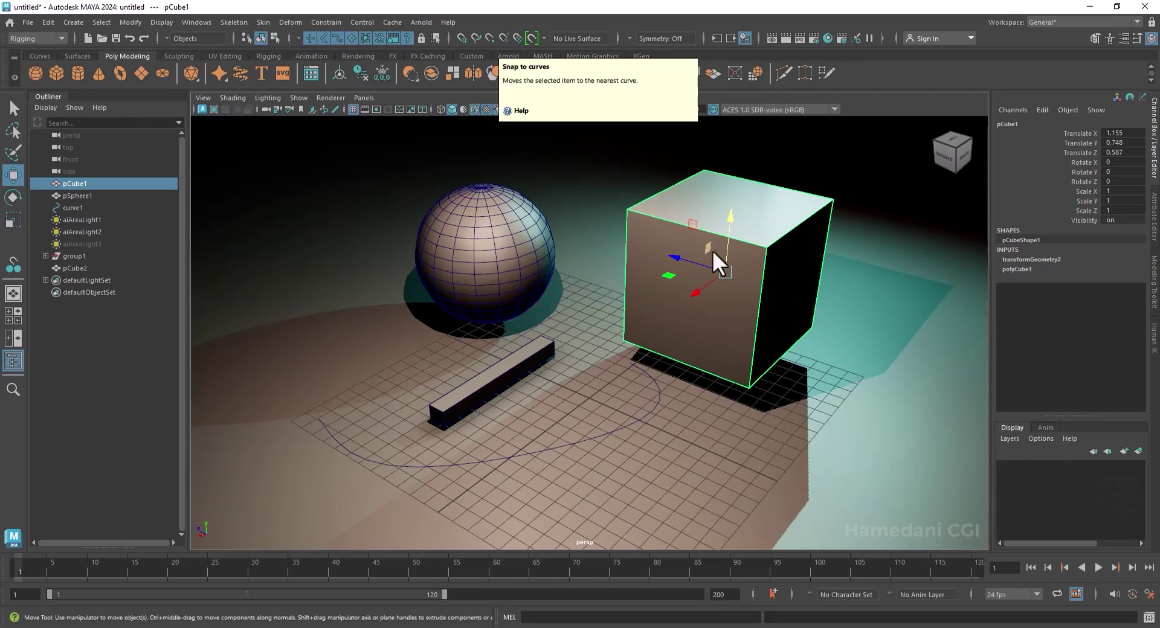
- Turn on curve snapping, move the large cube onto the curve, and undo the moves
{"action": "left_click", "coordinate": [477, 38]}
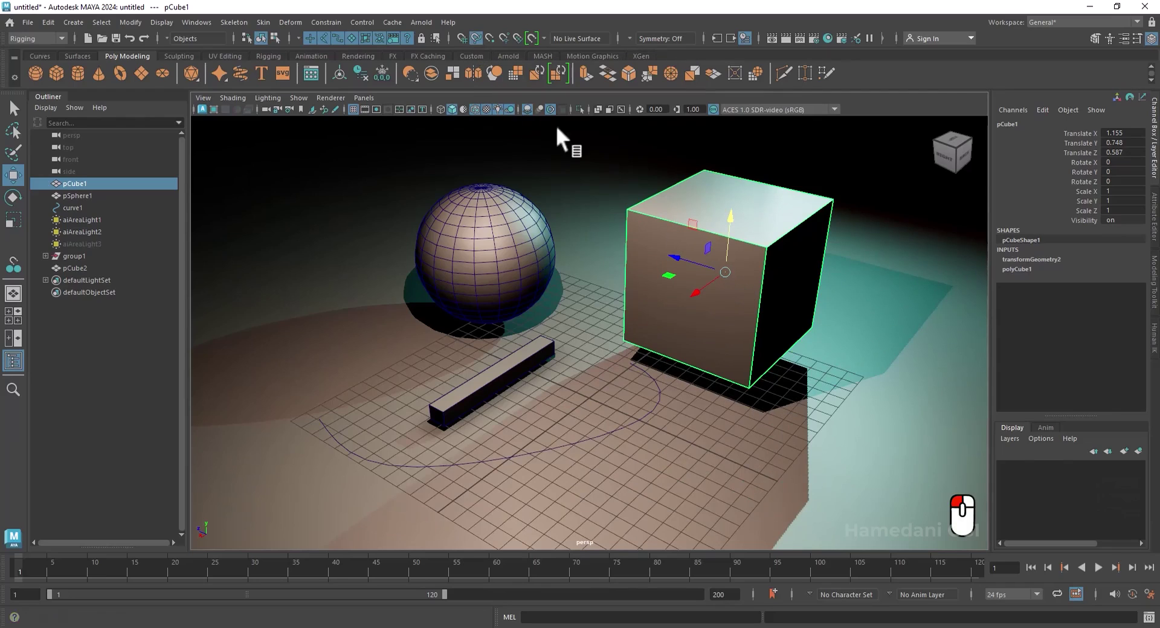
{"action": "left_click_drag", "start_coordinate": [725, 272], "coordinate": [687, 411]}
{"action": "key", "text": "ctrl+z"}
{"action": "key", "text": "ctrl+z"}
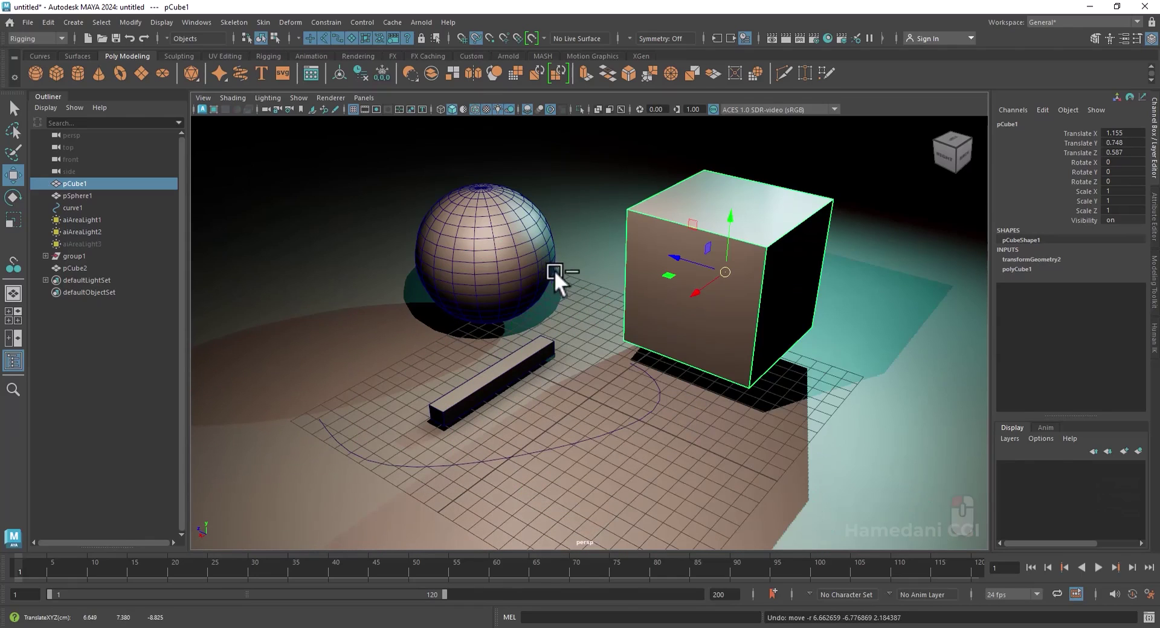
- Turn on point snapping, move the large cube to a point on the sphere, and undo the move
{"action": "left_click", "coordinate": [490, 38]}
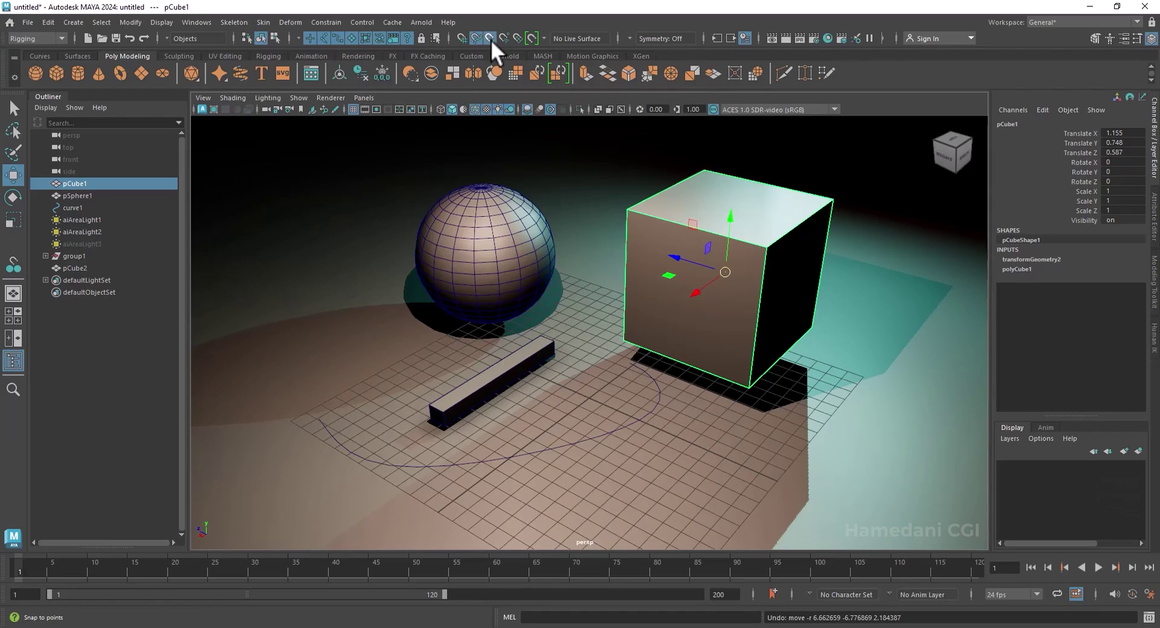
{"action": "left_click_drag", "start_coordinate": [725, 273], "coordinate": [464, 264]}
{"action": "key", "text": "ctrl+z"}
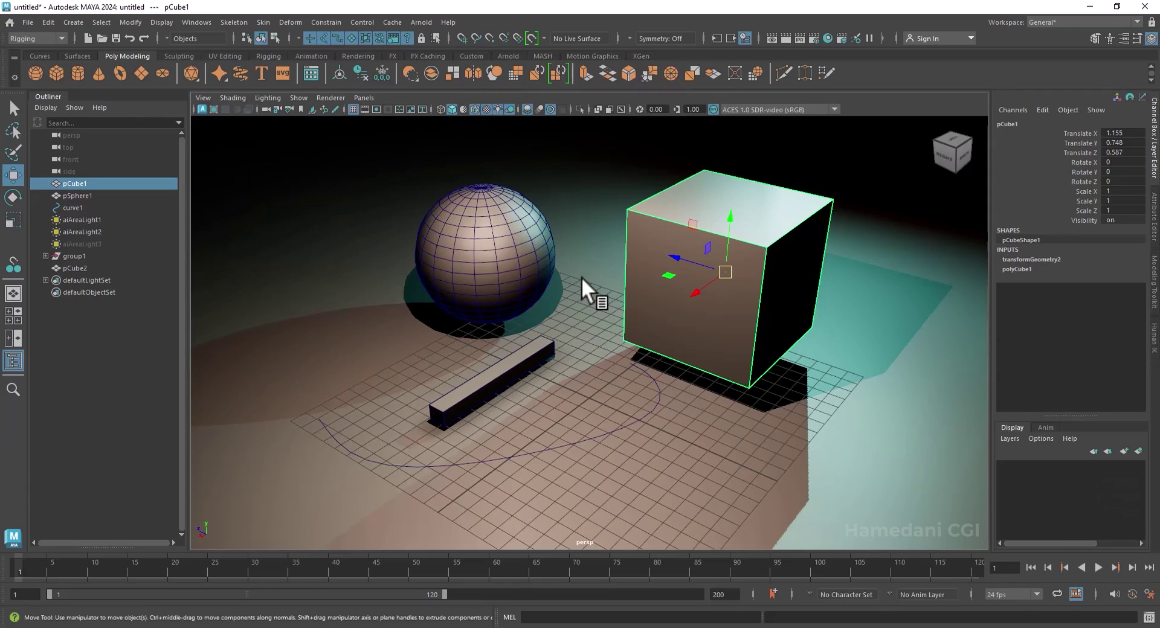
- Activate temporary grid, curve and point snapping in turn
{"action": "key", "text": "x"}
{"action": "key", "text": "c"}
{"action": "key", "text": "v"}
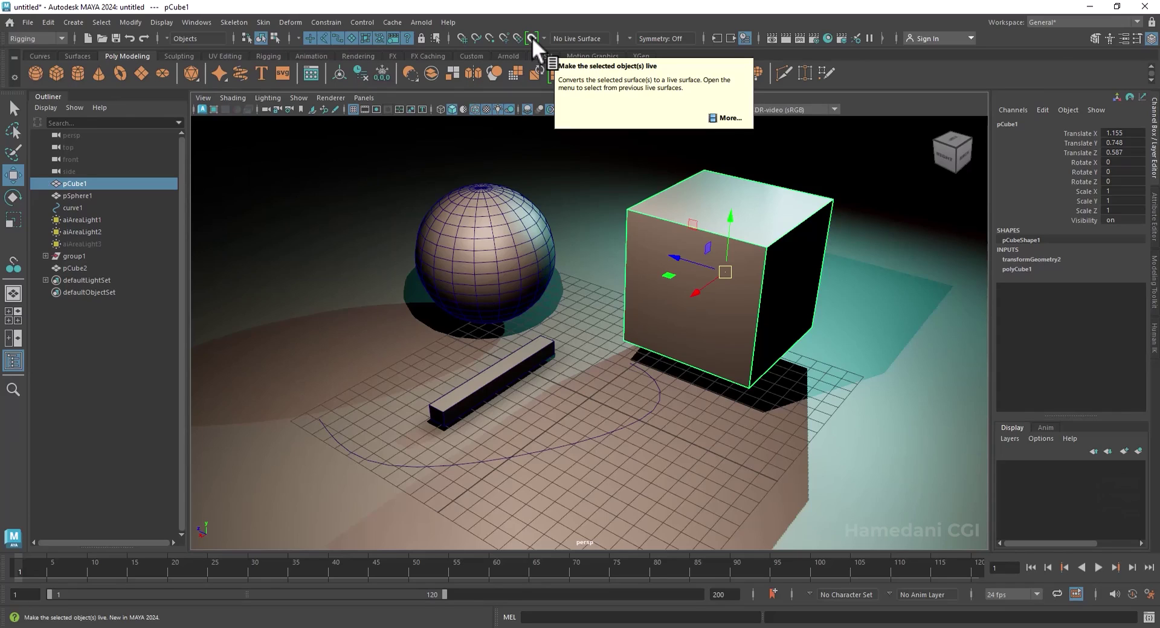
- Make the sphere a live surface and create a polygon cube on it, about 2.0 wide, 4.5 high and 2.2 deep
{"action": "left_click", "coordinate": [489, 227]}
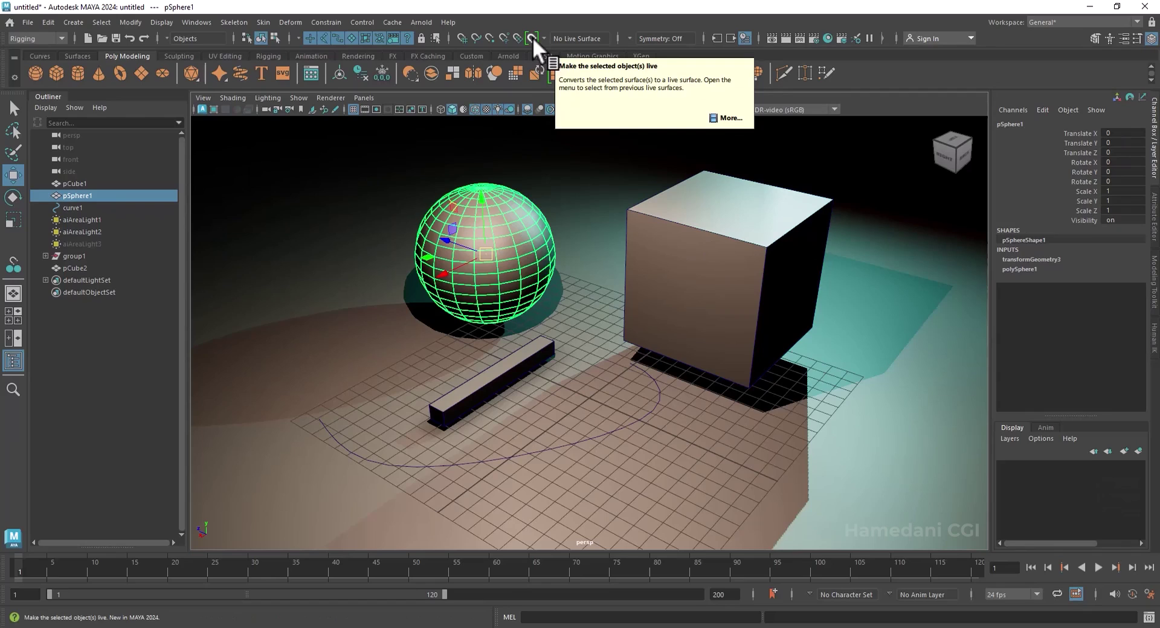
{"action": "left_click", "coordinate": [532, 37]}
{"action": "right_click", "coordinate": [499, 237], "text": "shift"}
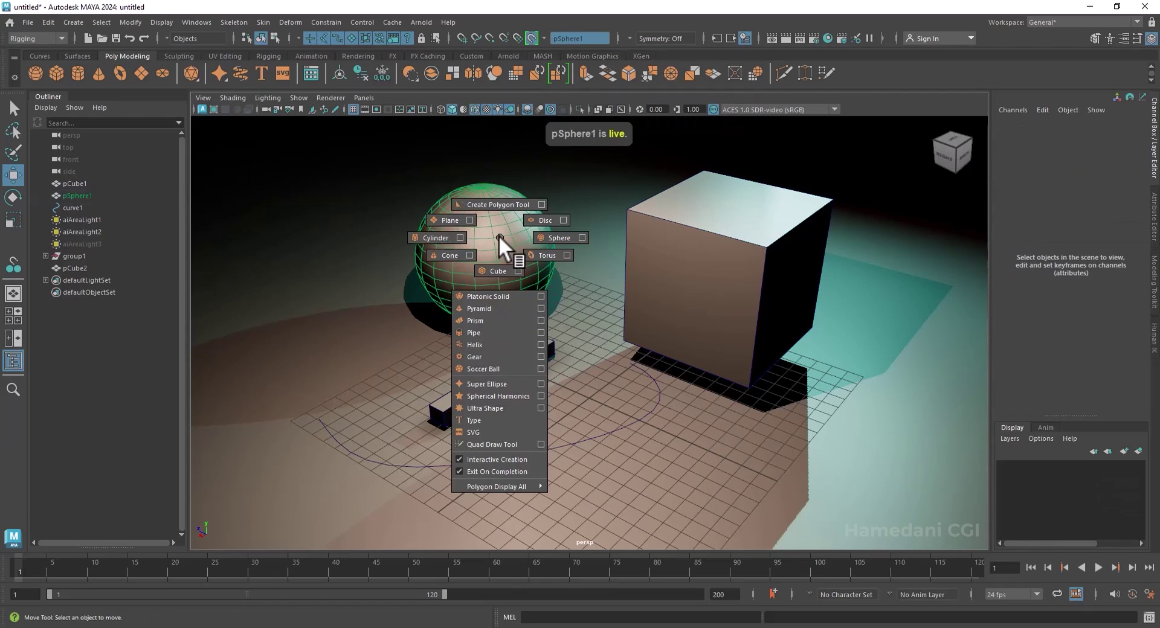
{"action": "right_click_drag", "start_coordinate": [499, 237], "coordinate": [499, 265]}
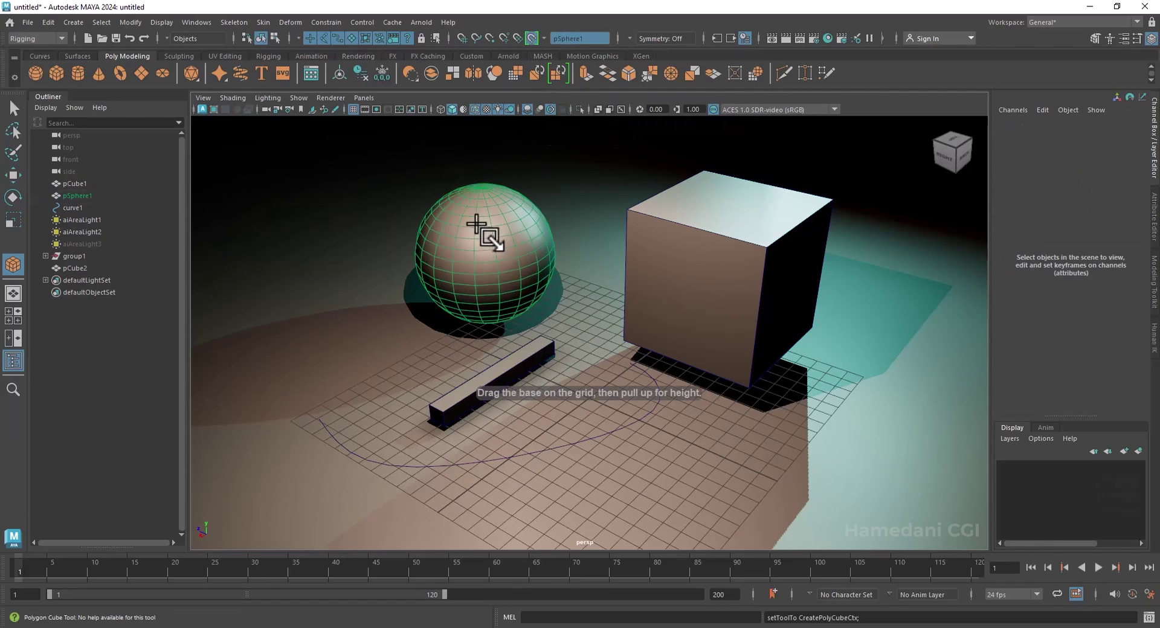
{"action": "left_click_drag", "start_coordinate": [481, 222], "coordinate": [532, 182]}
{"action": "left_click_drag", "start_coordinate": [518, 270], "coordinate": [506, 294], "text": "alt"}
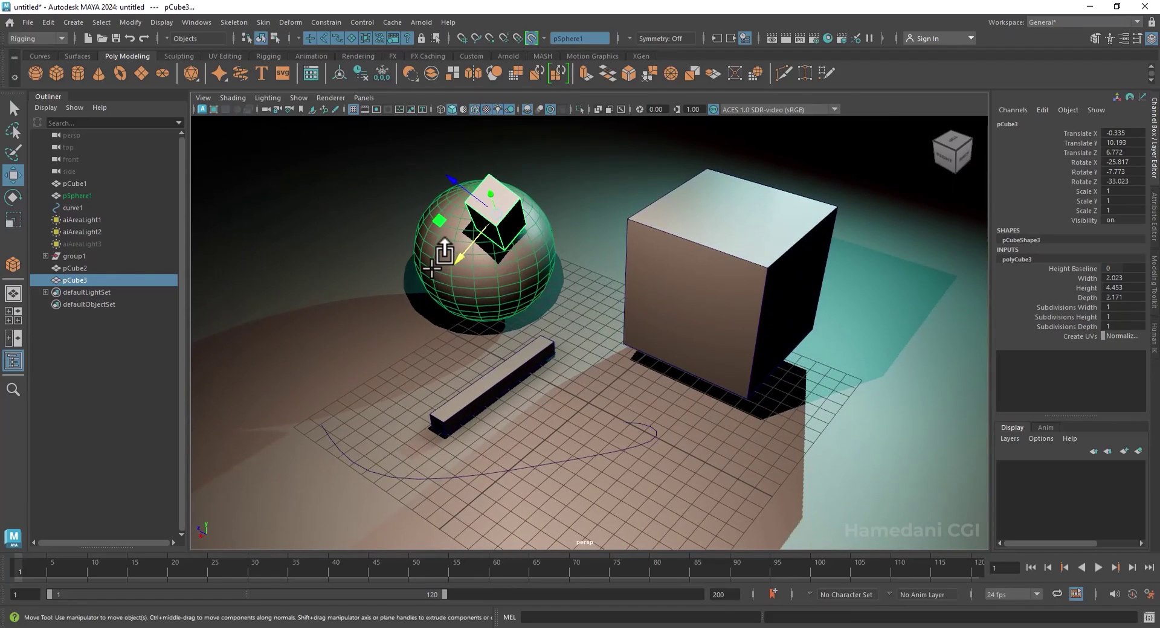
- Create two more polygon cubes on the live sphere's surface by repeating the cube tool
{"action": "key", "text": "g"}
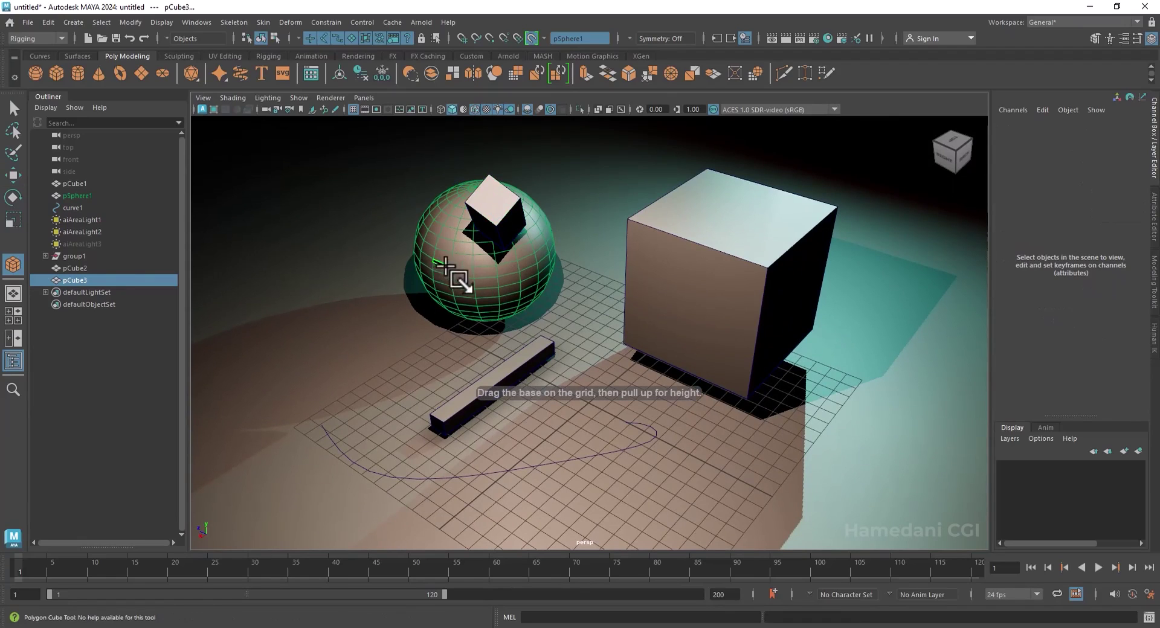
{"action": "mouse_move", "coordinate": [434, 266]}
{"action": "left_mouse_down"}
{"action": "mouse_move", "coordinate": [451, 293]}
{"action": "mouse_move", "coordinate": [448, 278]}
{"action": "mouse_move", "coordinate": [546, 264]}
{"action": "left_mouse_up"}
{"action": "key", "text": "g"}
{"action": "left_click_drag", "start_coordinate": [546, 265], "coordinate": [580, 239]}
- Undo the creation of the cubes on the sphere and turn off its live surface
{"action": "key", "text": "ctrl+z"}
{"action": "key", "text": "ctrl+z"}
{"action": "key", "text": "ctrl+z"}
{"action": "key", "text": "ctrl+z"}
{"action": "key", "text": "ctrl+z"}
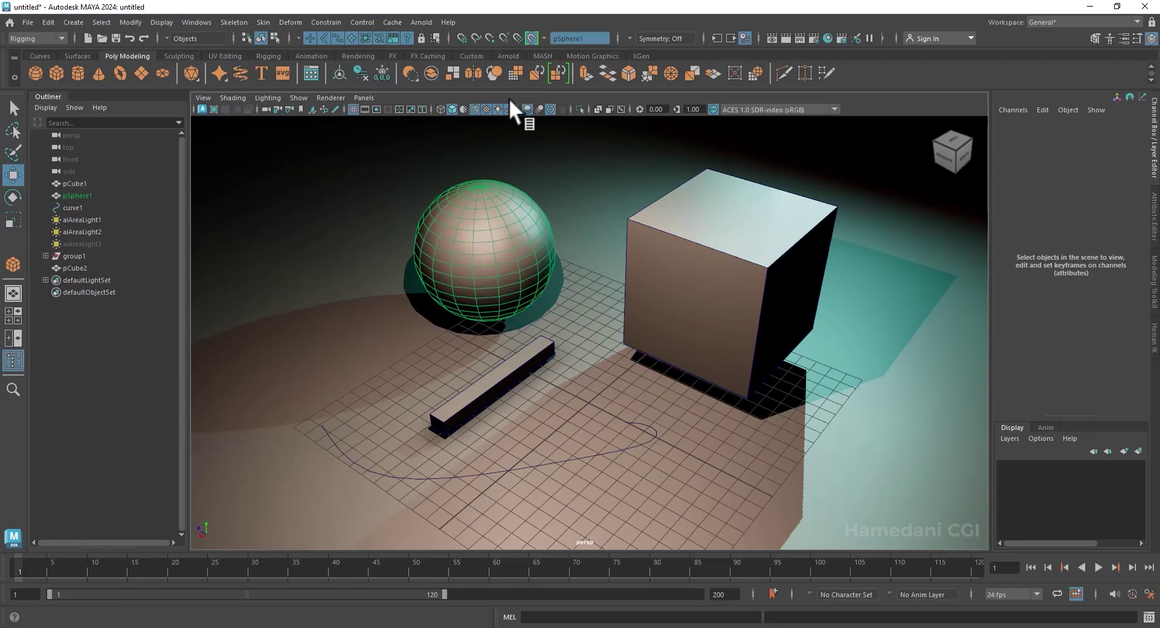
{"action": "left_click", "coordinate": [531, 38]}
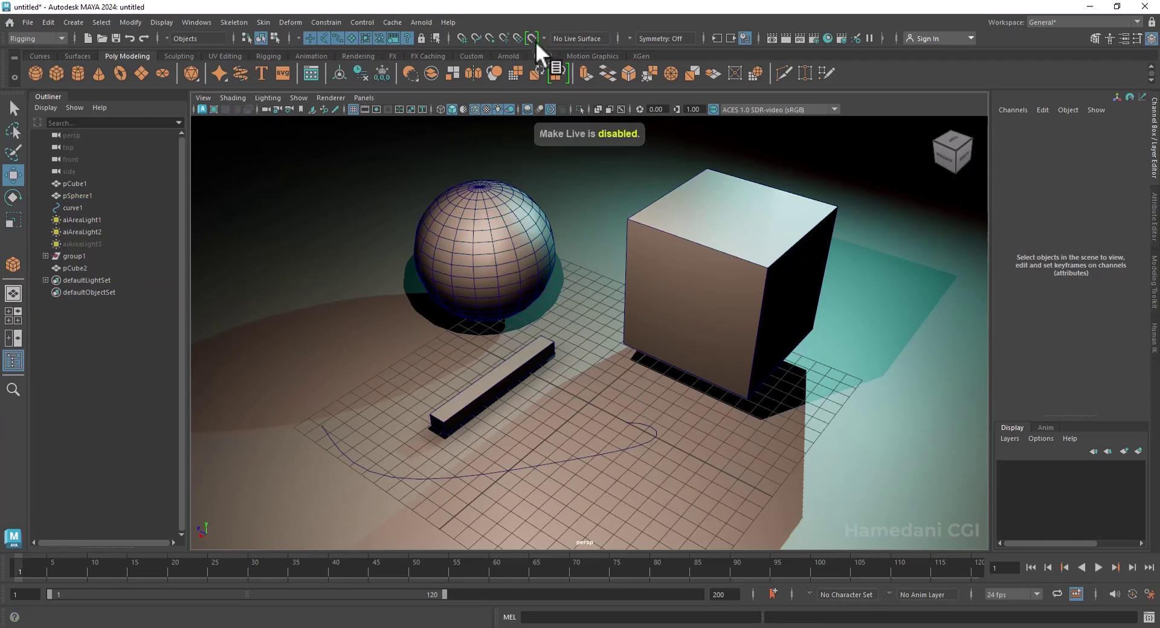
{"action": "key", "text": "ctrl+z"}
{"action": "key", "text": "ctrl+z"}
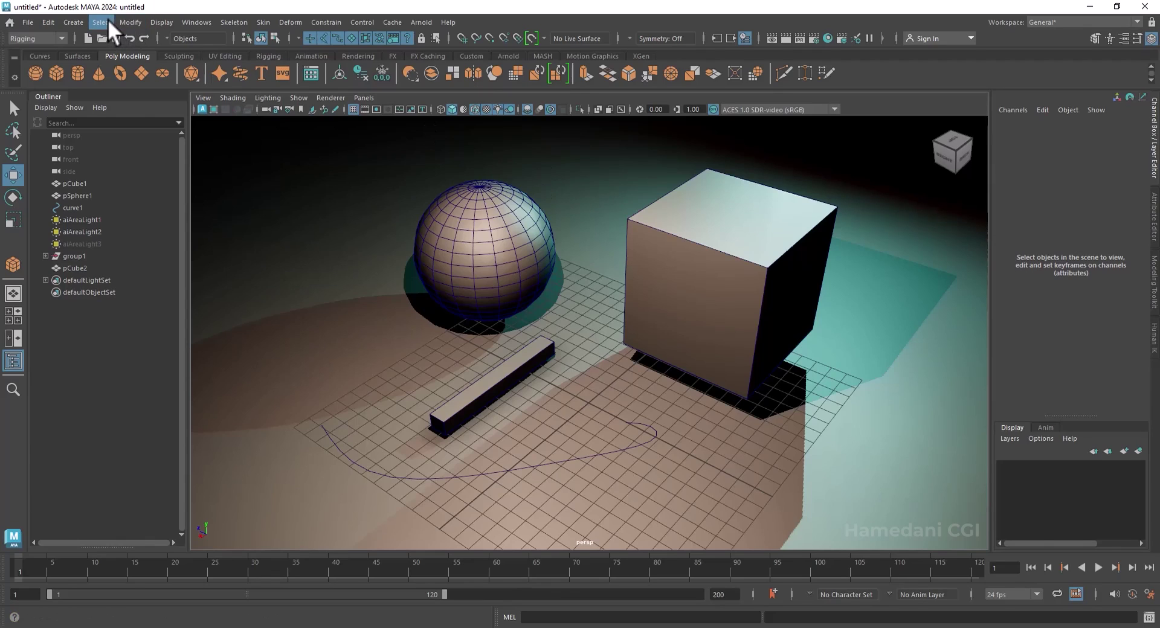
- Snap the end face of the long bar onto the sphere's surface with the Snap Together Tool
{"action": "left_click", "coordinate": [128, 20]}
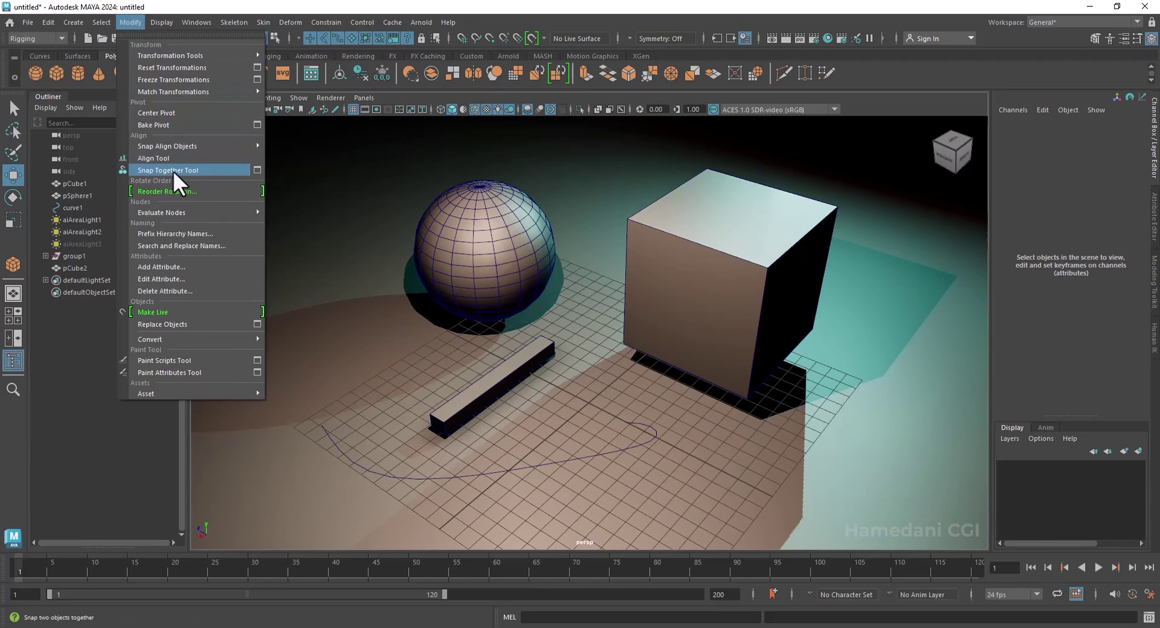
{"action": "left_click", "coordinate": [198, 171]}
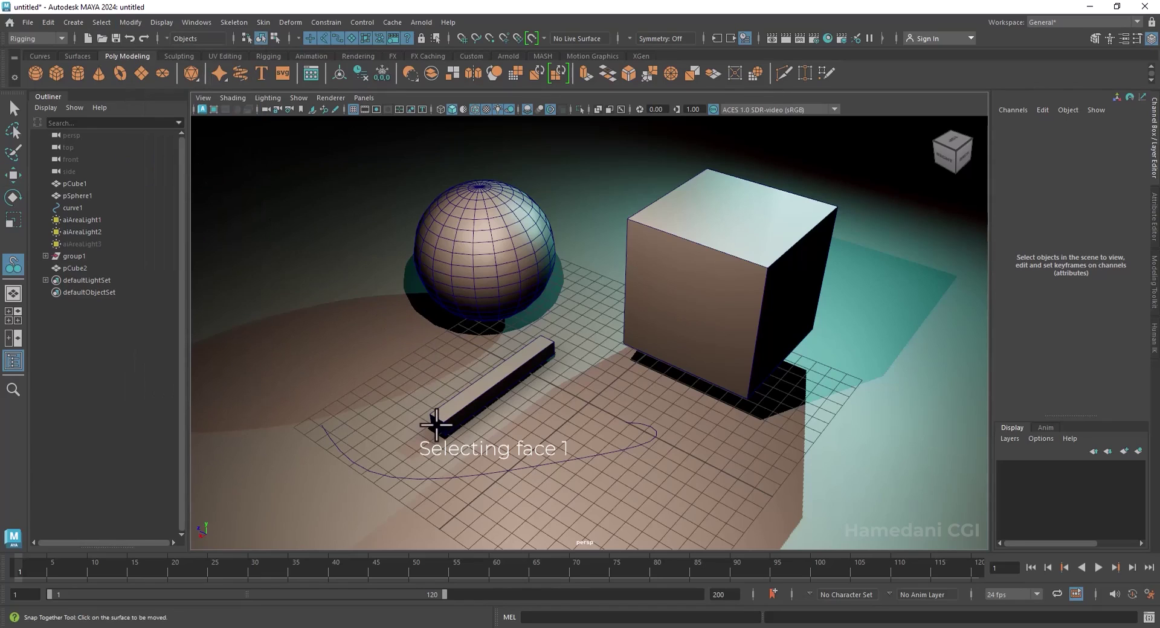
{"action": "left_click", "coordinate": [435, 424]}
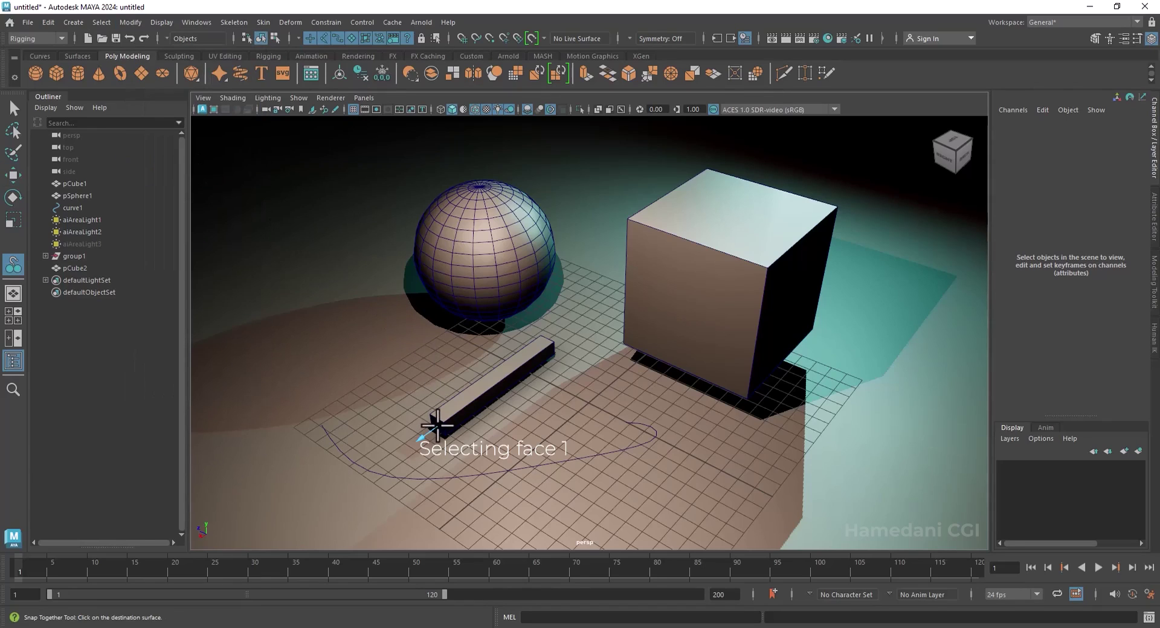
{"action": "left_click", "coordinate": [504, 244]}
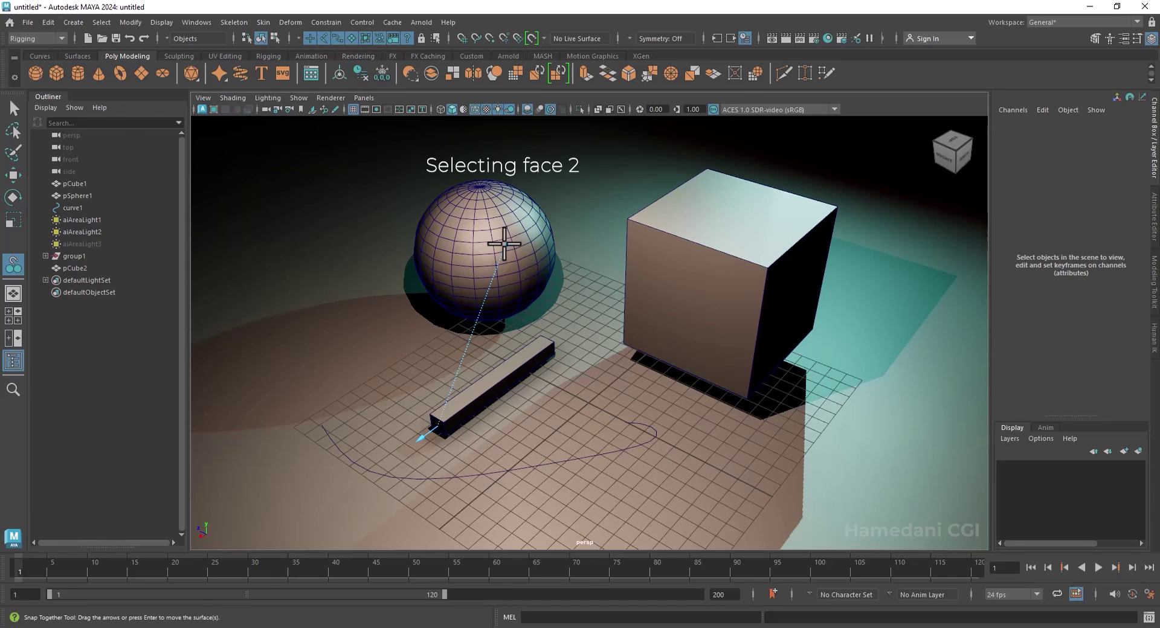
{"action": "key", "text": "Return"}
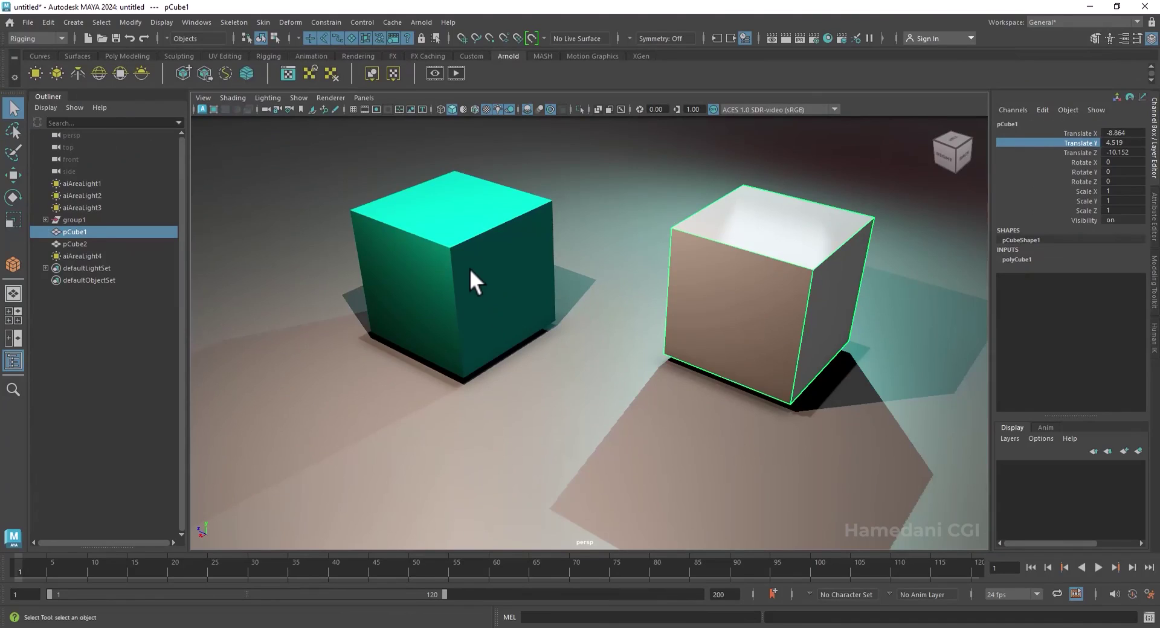
- With the Move tool, snap the turquoise cube's pivot in turn to its side face, its front vertical edge and its top front corner
{"action": "left_click", "coordinate": [397, 219]}
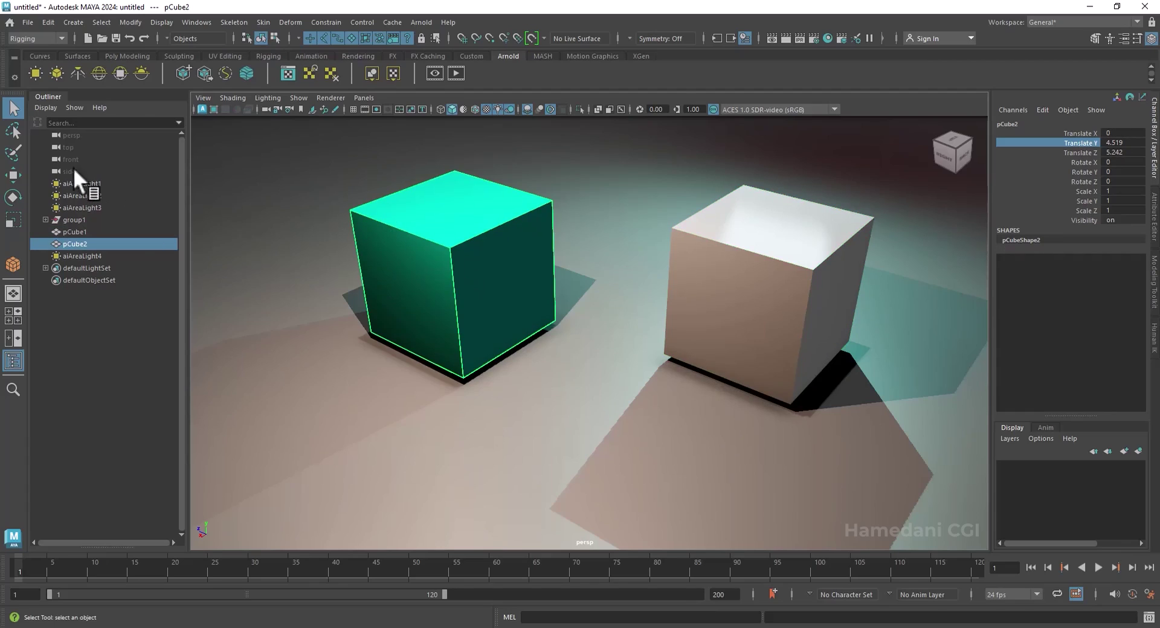
{"action": "left_click", "coordinate": [12, 175]}
{"action": "left_click", "coordinate": [13, 176]}
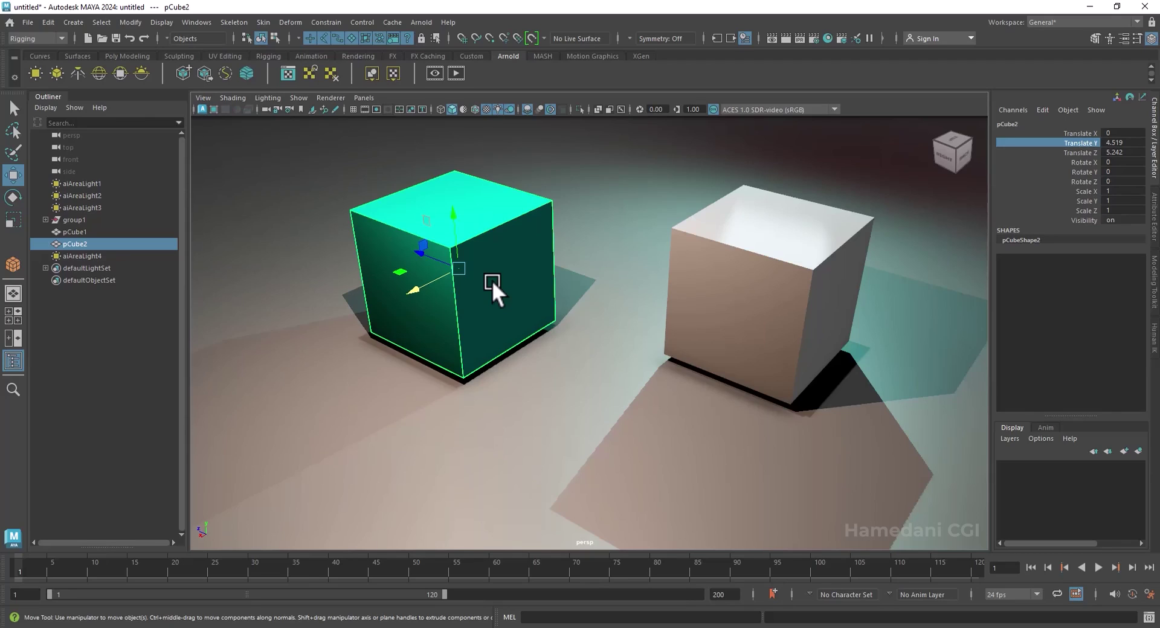
{"action": "key", "text": "d"}
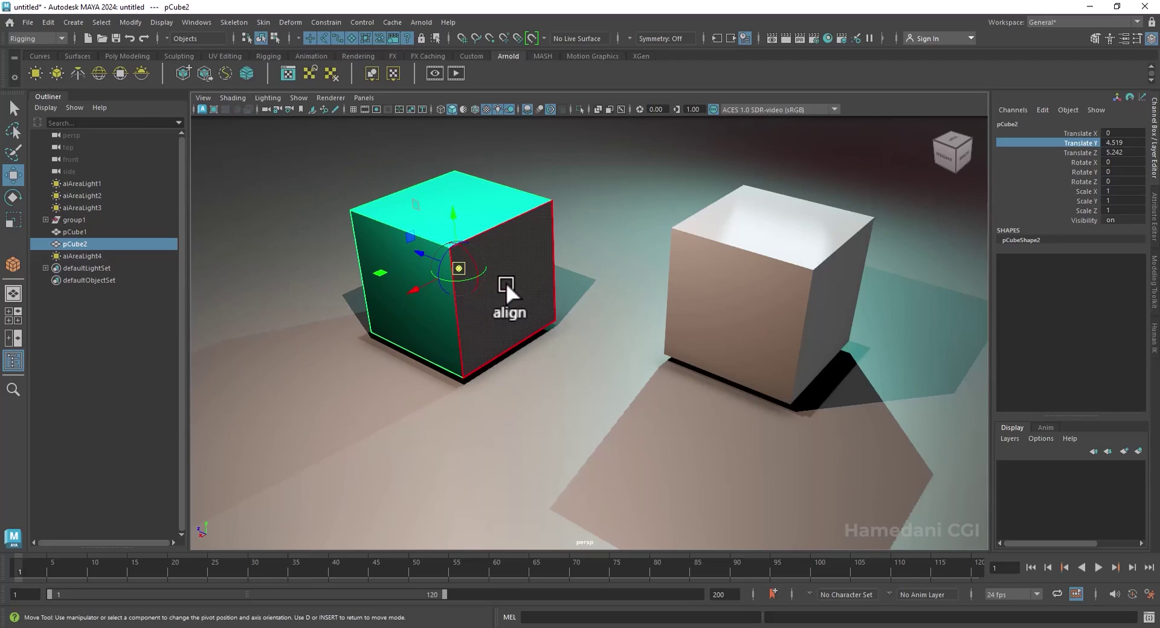
{"action": "left_click", "coordinate": [505, 283]}
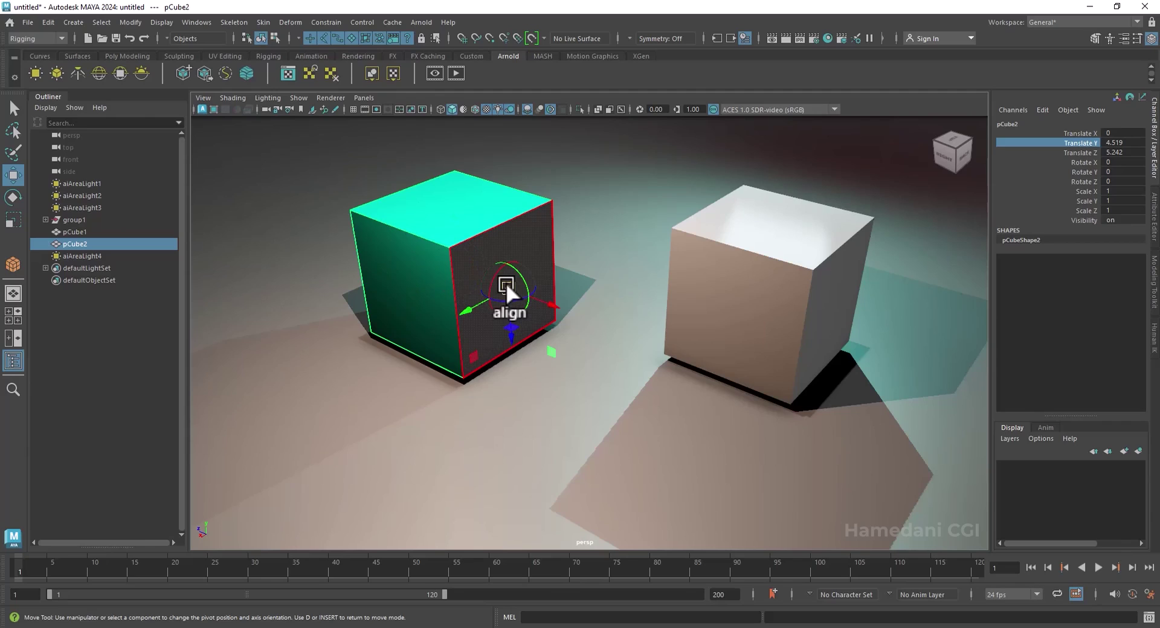
{"action": "left_click", "coordinate": [451, 275]}
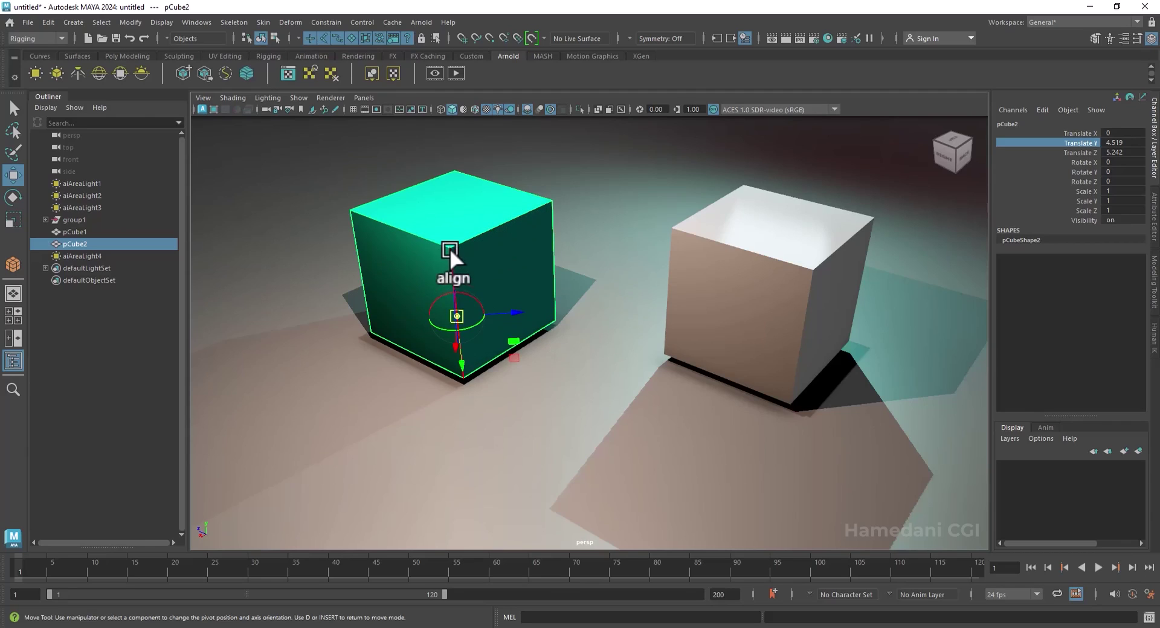
{"action": "left_click", "coordinate": [448, 244]}
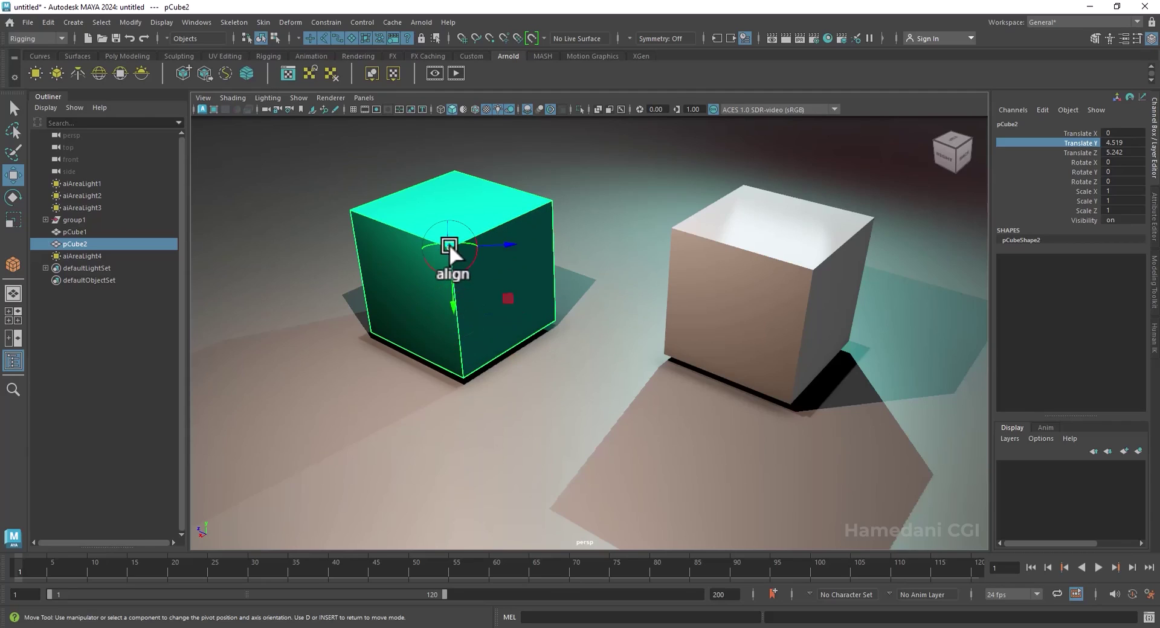
- Place the turquoise cube's pivot on the white cube's front face, try moving the cube, undo the move and switch to the Rotate tool
{"action": "left_click", "coordinate": [765, 303]}
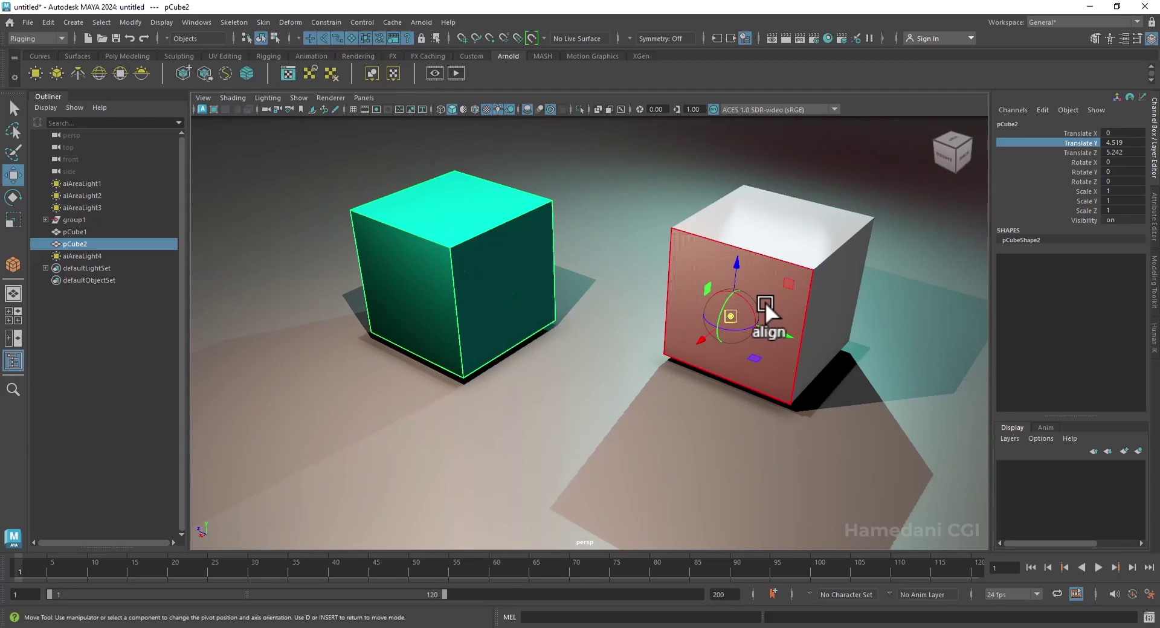
{"action": "key", "text": "d"}
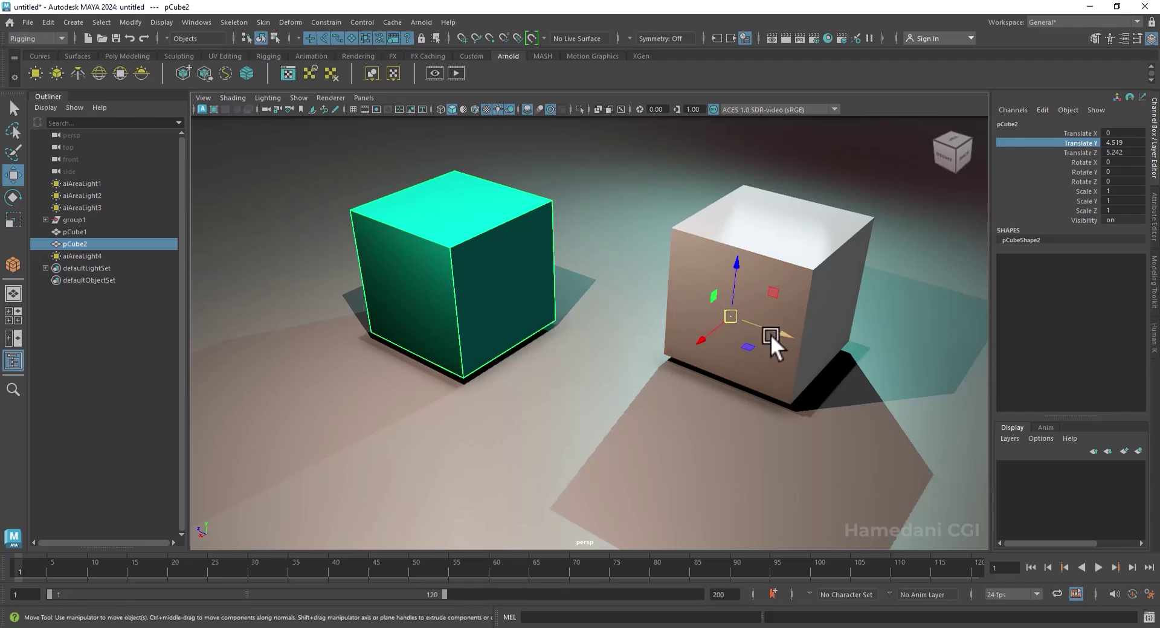
{"action": "mouse_move", "coordinate": [770, 332]}
{"action": "left_mouse_down"}
{"action": "mouse_move", "coordinate": [740, 311]}
{"action": "mouse_move", "coordinate": [732, 339]}
{"action": "mouse_move", "coordinate": [782, 339]}
{"action": "mouse_move", "coordinate": [734, 339]}
{"action": "mouse_move", "coordinate": [750, 338]}
{"action": "left_mouse_up"}
{"action": "key", "text": "ctrl+z"}
{"action": "key", "text": "e"}
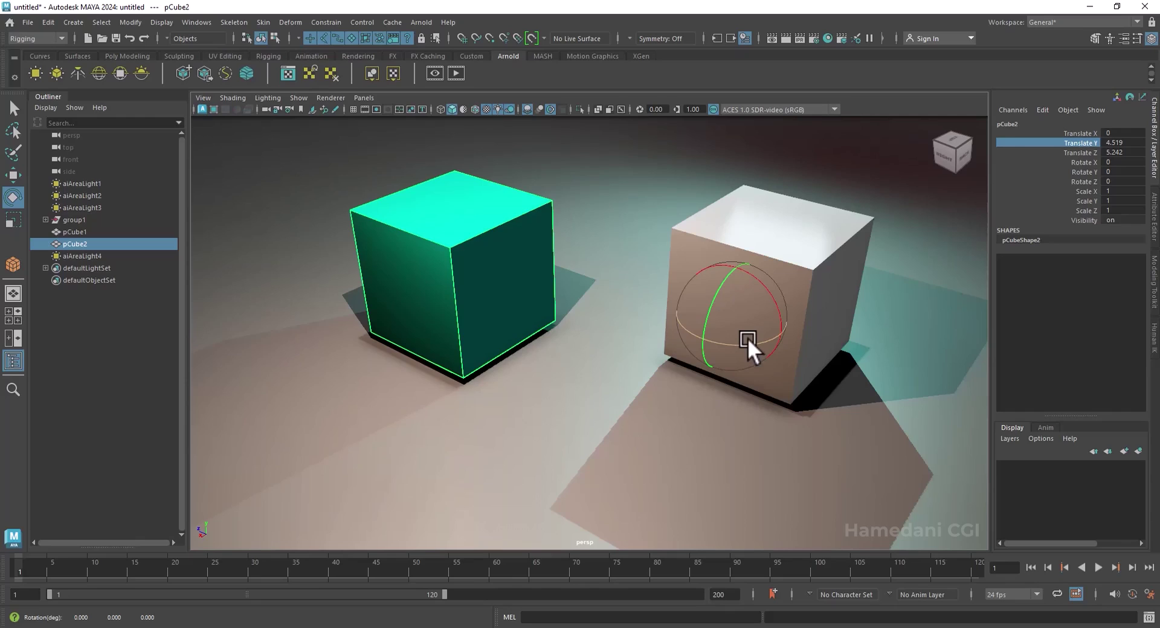
- Reset the turquoise cube's pivot position and orientation, and leave pivot editing
{"action": "left_click", "coordinate": [128, 55]}
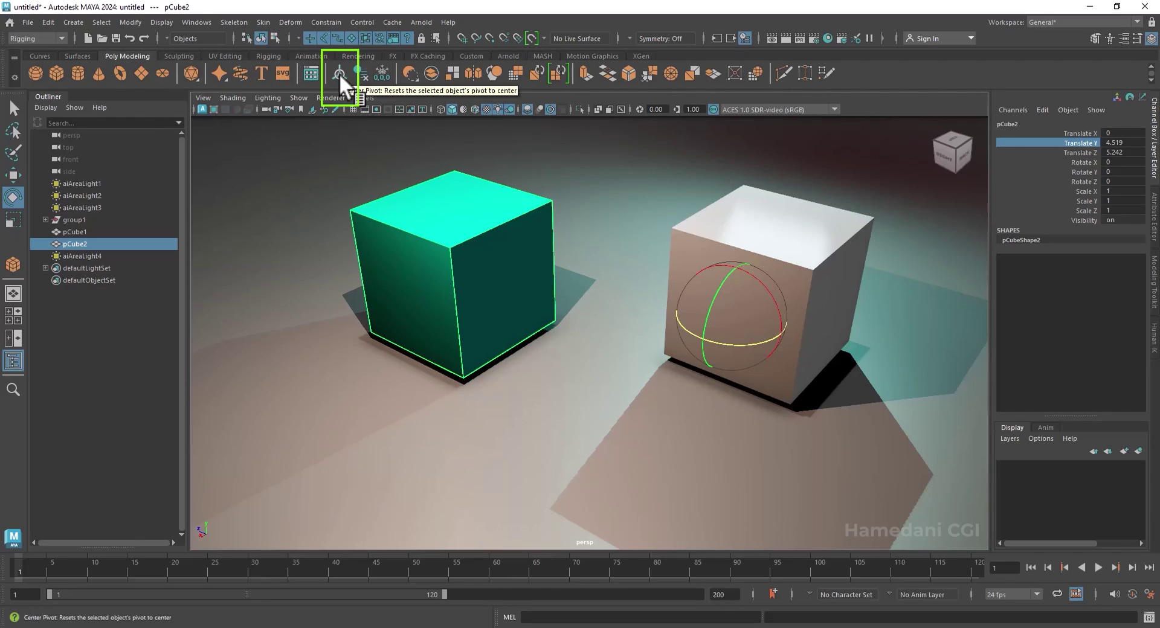
{"action": "key", "text": "d"}
{"action": "left_click", "coordinate": [509, 247]}
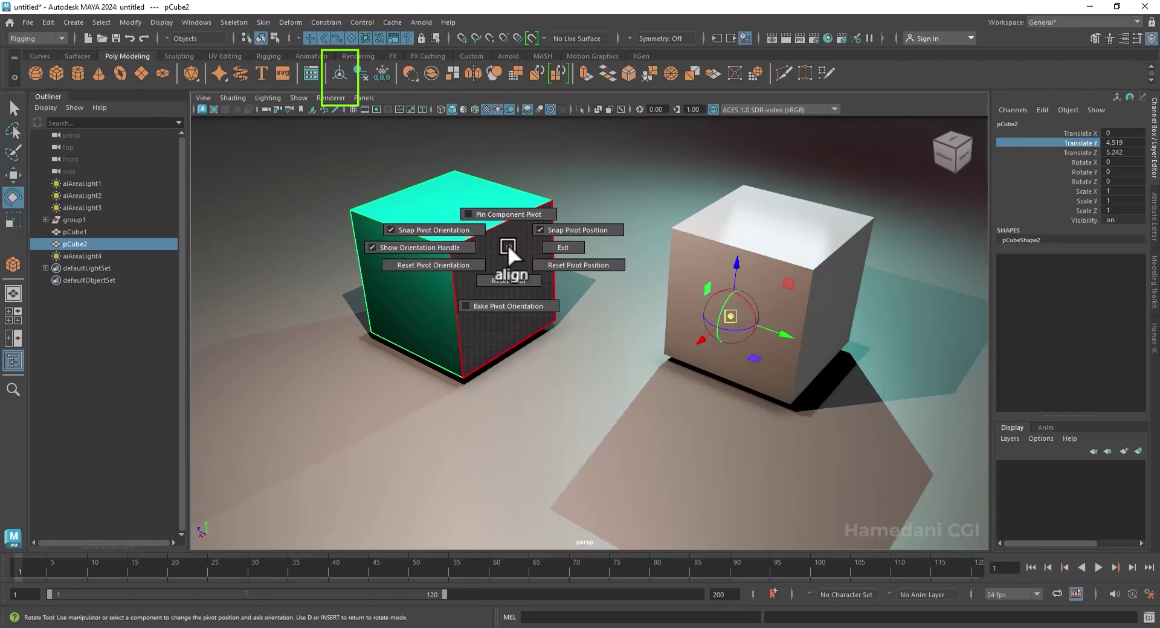
{"action": "left_click", "coordinate": [512, 280]}
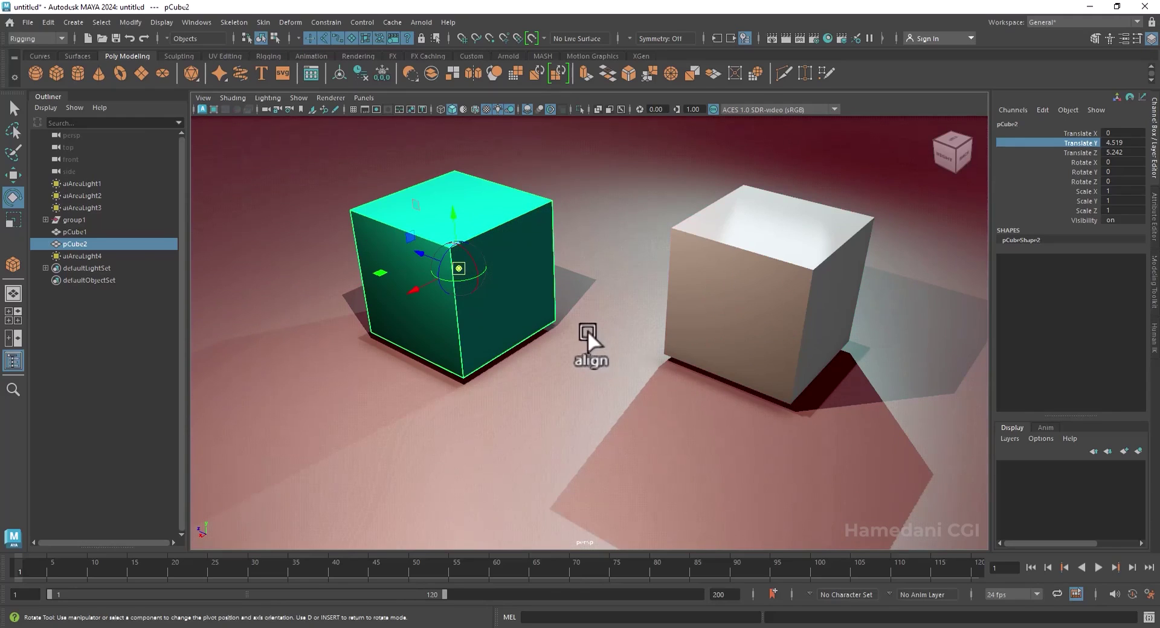
{"action": "key", "text": "d"}
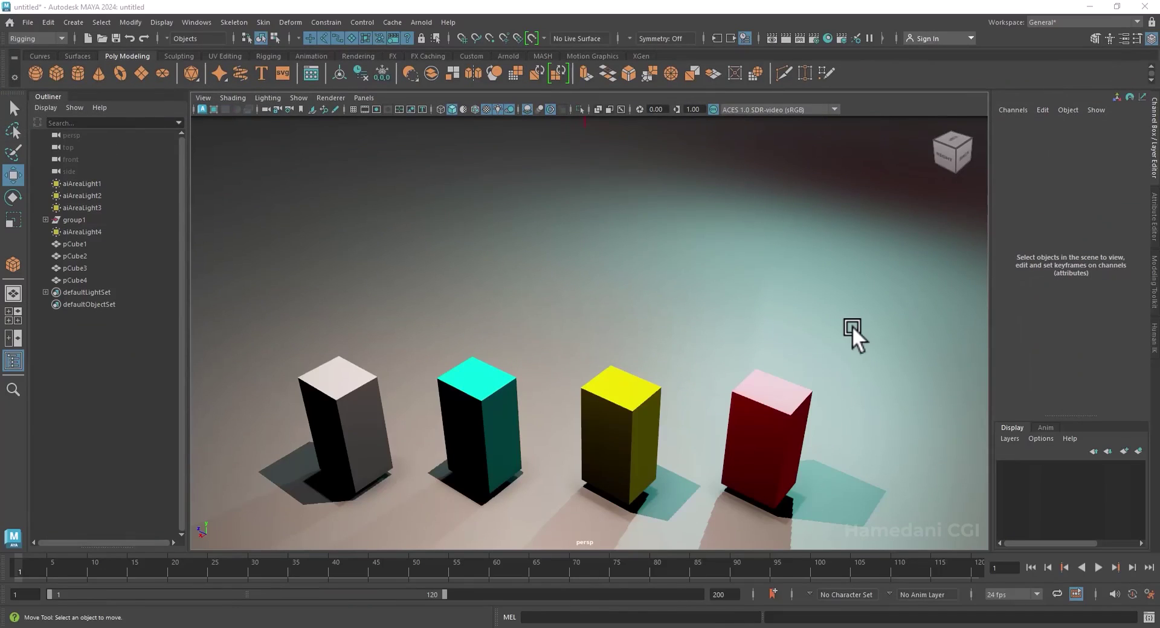
- Duplicate the white block and the turquoise block backward along X, offset by about 4.3 and 4.9 units respectively
{"action": "left_click", "coordinate": [346, 383]}
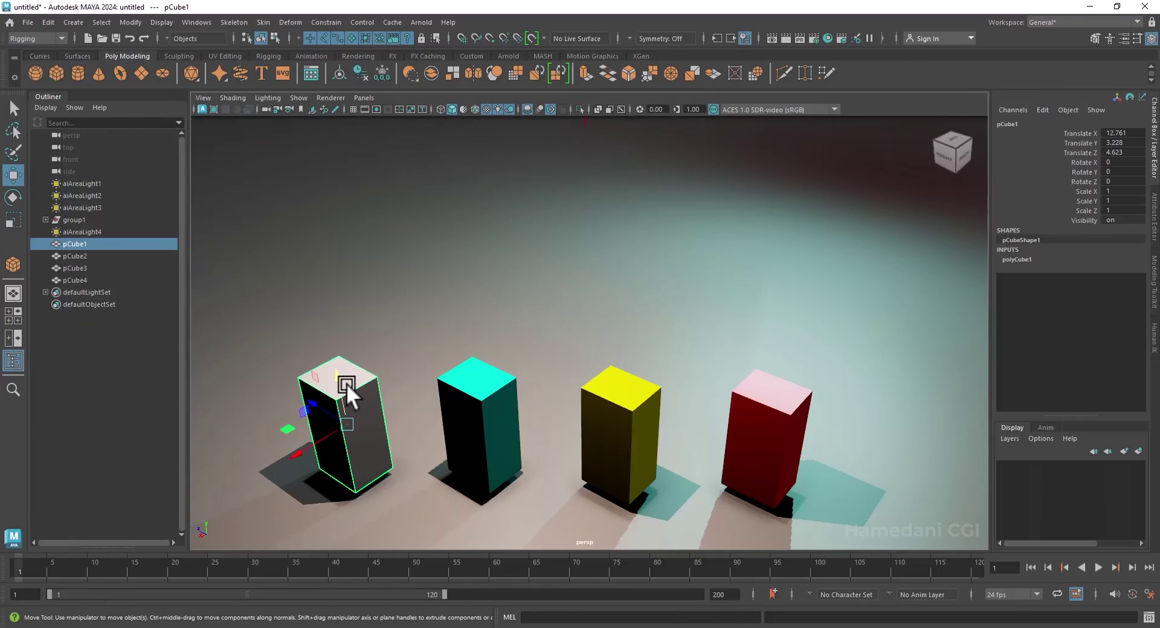
{"action": "mouse_move", "coordinate": [317, 451]}
{"action": "left_mouse_down", "text": "shift"}
{"action": "mouse_move", "coordinate": [313, 442]}
{"action": "mouse_move", "coordinate": [383, 408]}
{"action": "left_mouse_up", "text": "shift"}
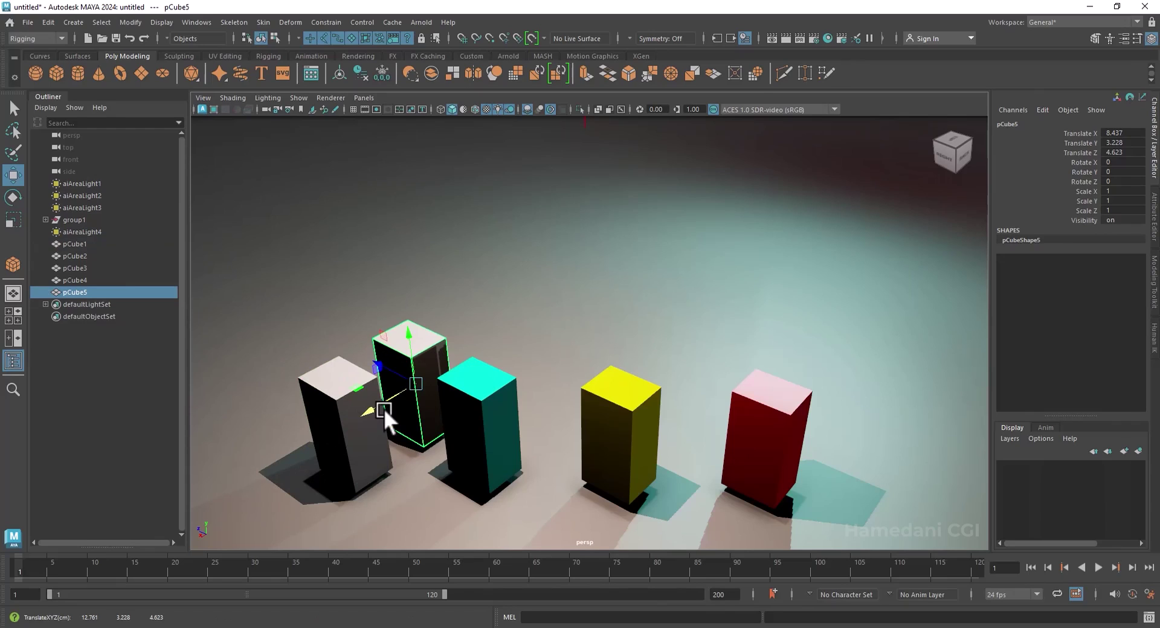
{"action": "left_click", "coordinate": [484, 378]}
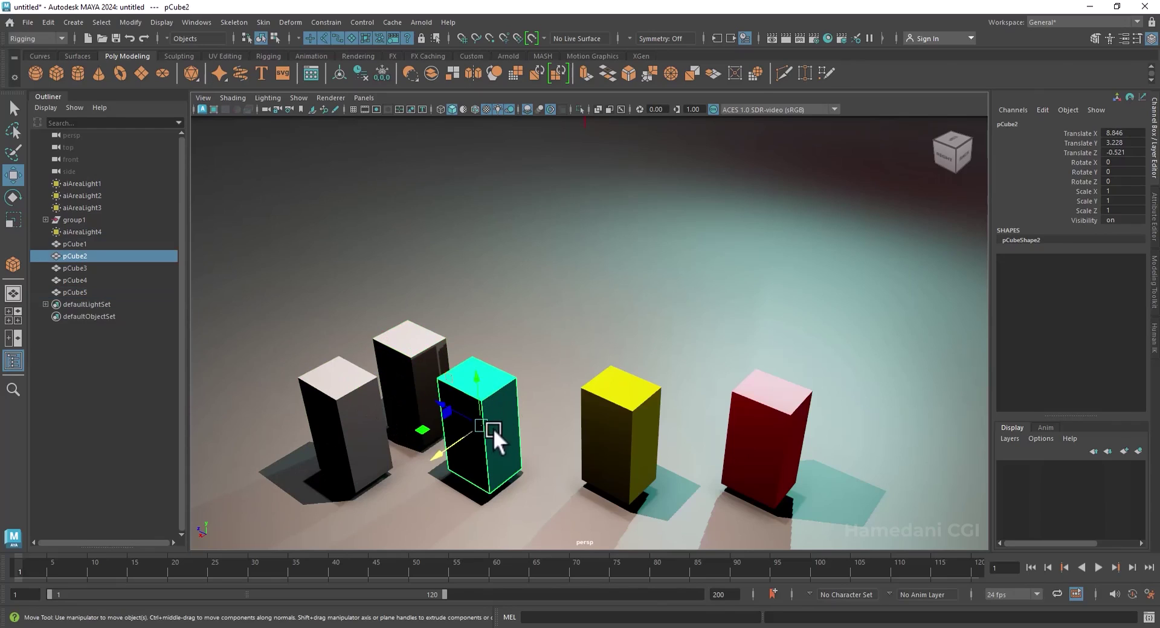
{"action": "left_click_drag", "start_coordinate": [455, 441], "coordinate": [530, 403], "text": "shift"}
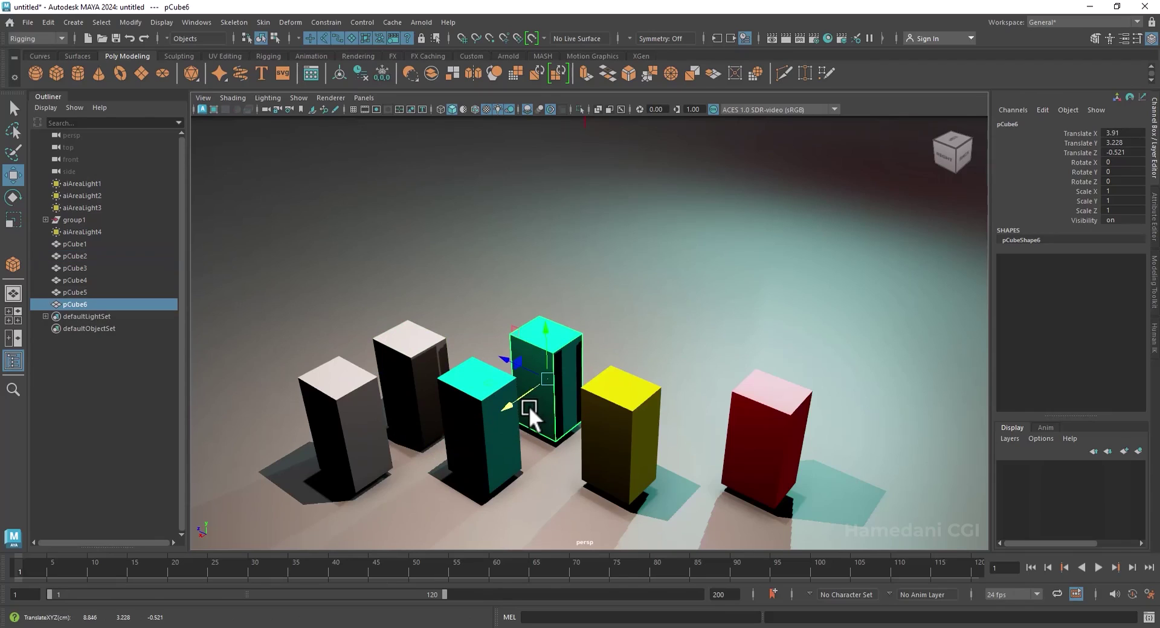
- Repeat the turquoise block's duplication with the same transform four more times, and clear the selection
{"action": "key", "text": "shift+d"}
{"action": "key", "text": "shift+d"}
{"action": "key", "text": "shift+d"}
{"action": "key", "text": "shift+d"}
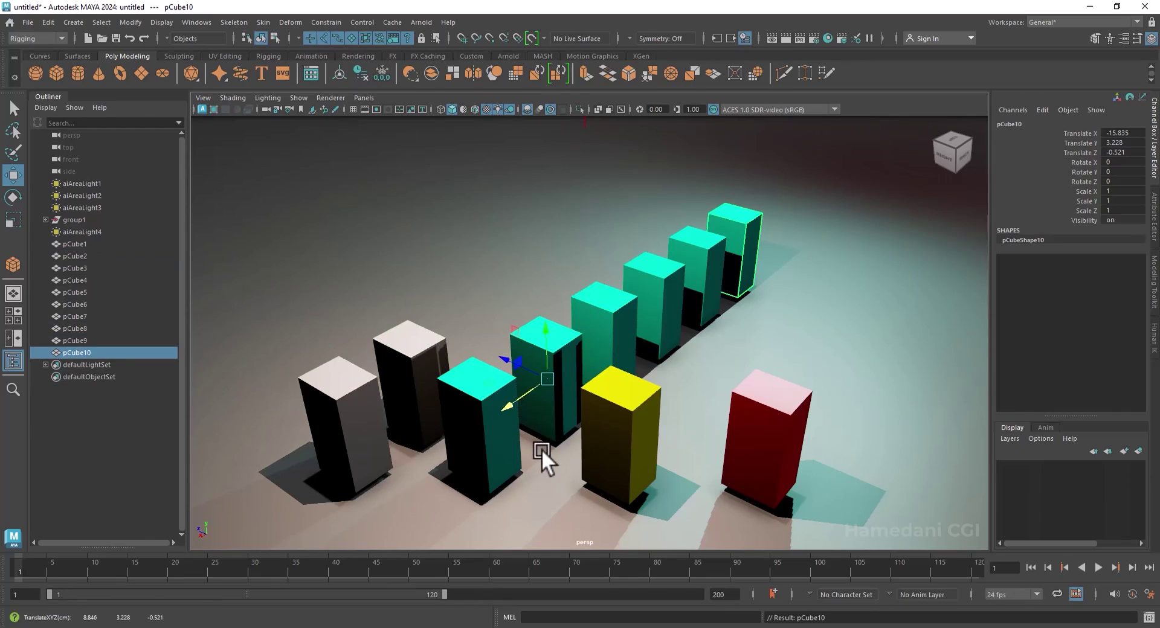
{"action": "left_click", "coordinate": [122, 432]}
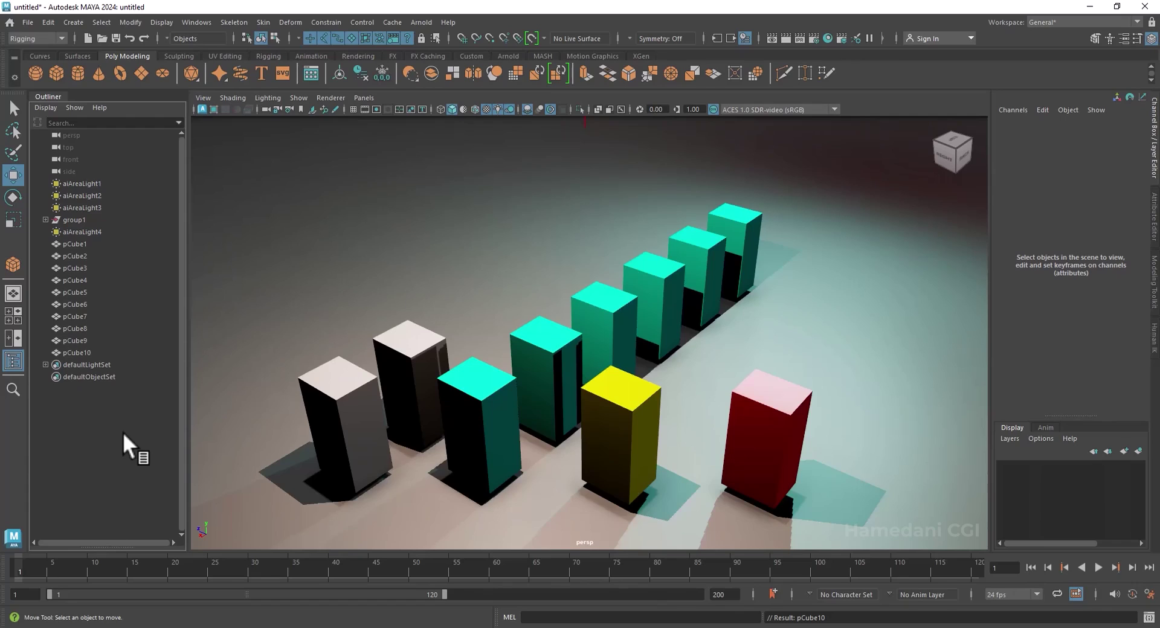
- Open the Duplicate Special options and reset them to their defaults
{"action": "left_click", "coordinate": [46, 21]}
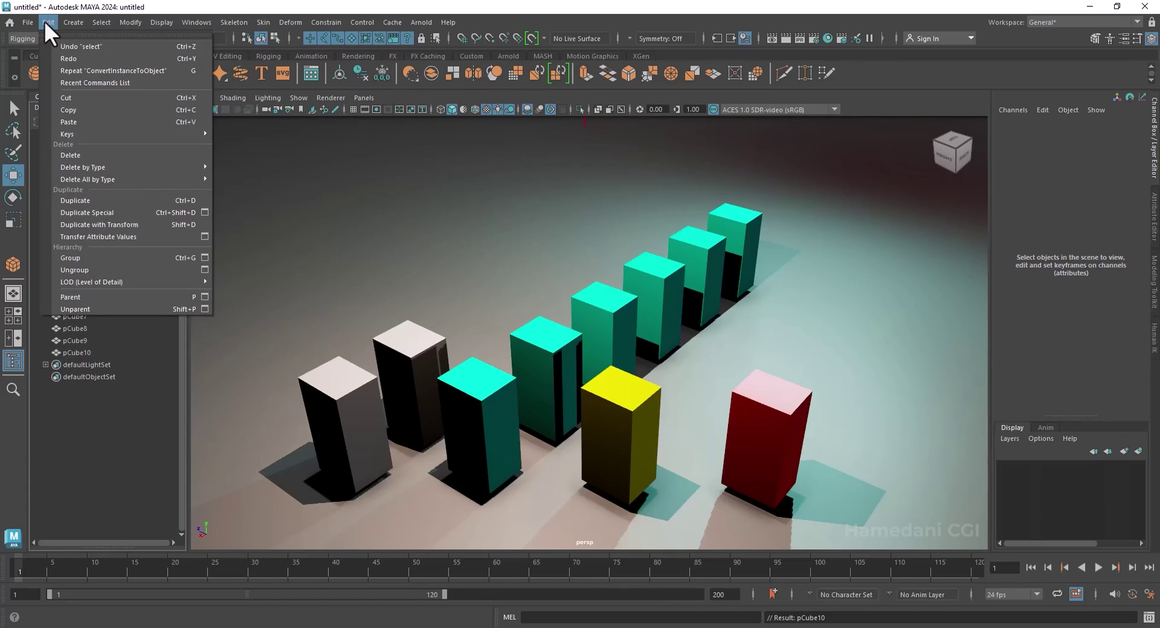
{"action": "left_click", "coordinate": [205, 212]}
{"action": "left_click", "coordinate": [206, 158]}
{"action": "left_click", "coordinate": [232, 182]}
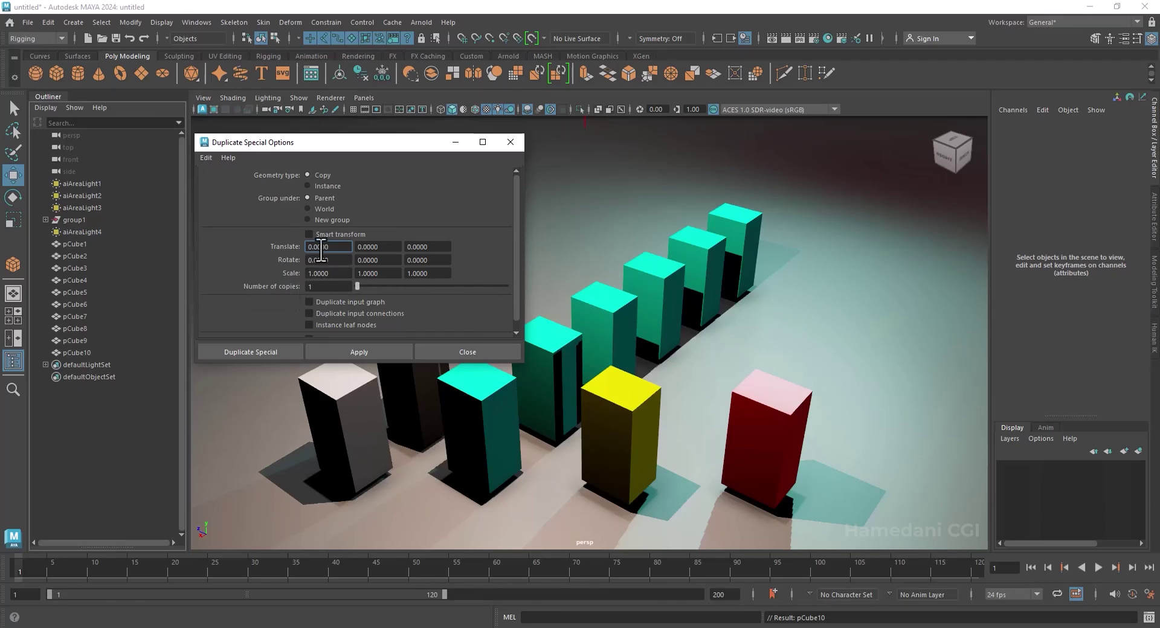
- Duplicate the yellow block with an X translation of -5, first as one copy and again with 6 copies
{"action": "left_click", "coordinate": [604, 400]}
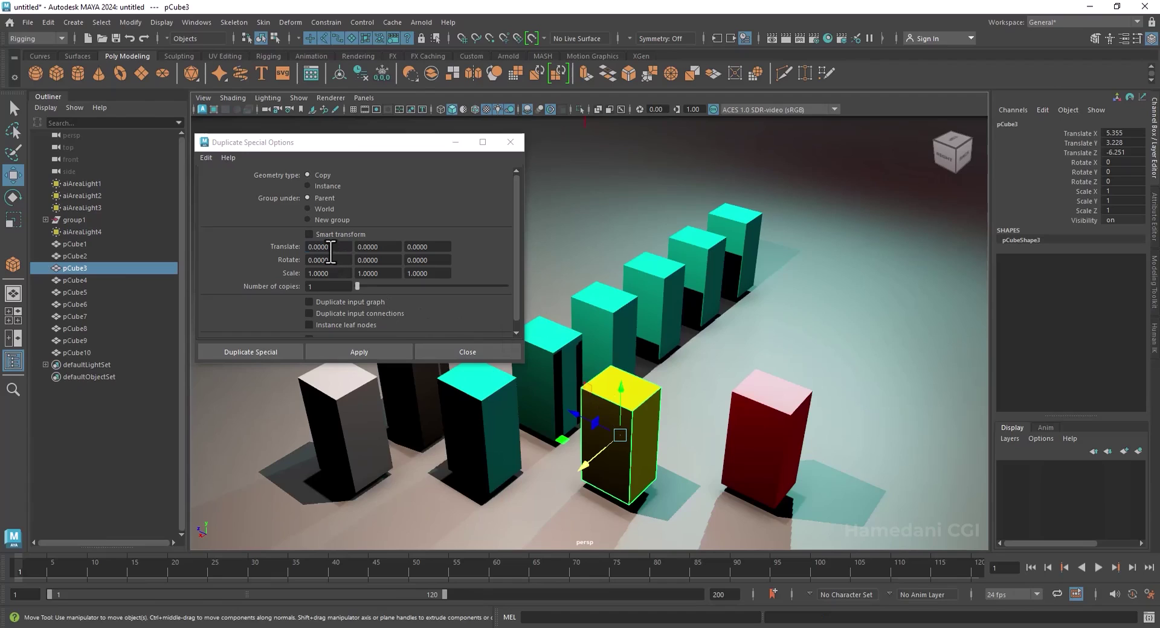
{"action": "left_click", "coordinate": [293, 244]}
{"action": "type", "text": "-5"}
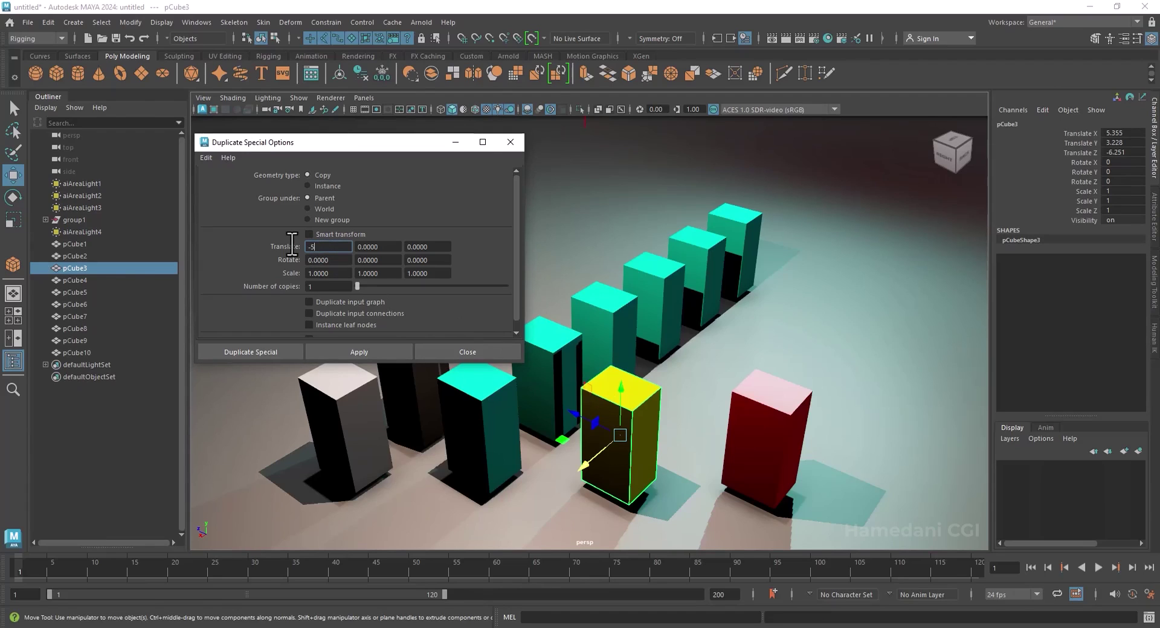
{"action": "left_click", "coordinate": [368, 349]}
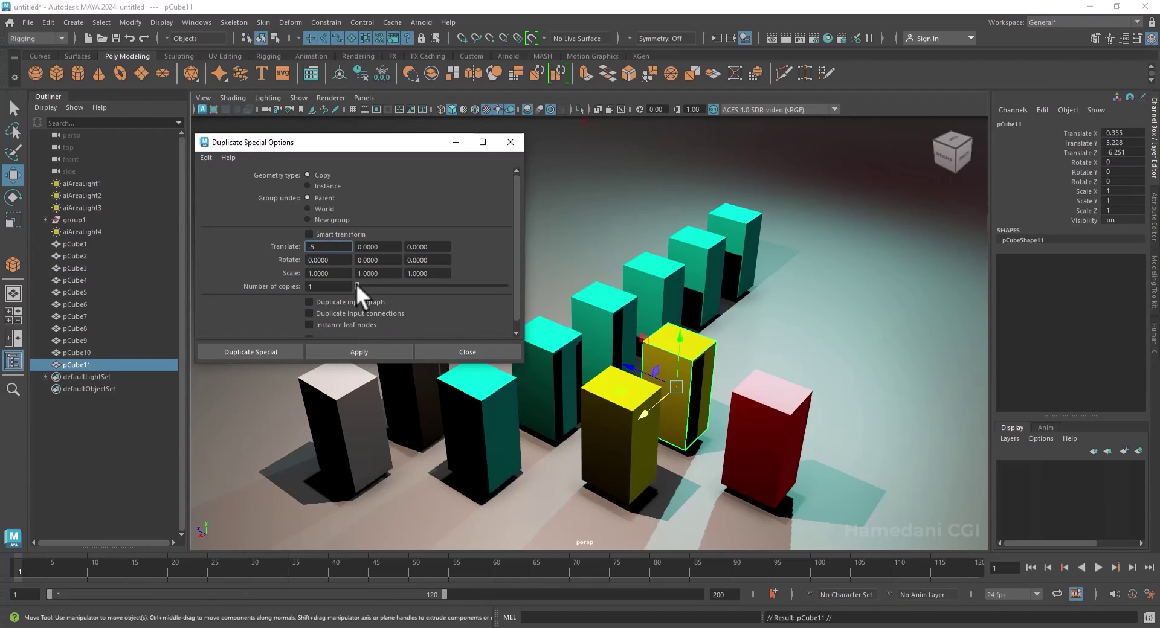
{"action": "left_click", "coordinate": [360, 349]}
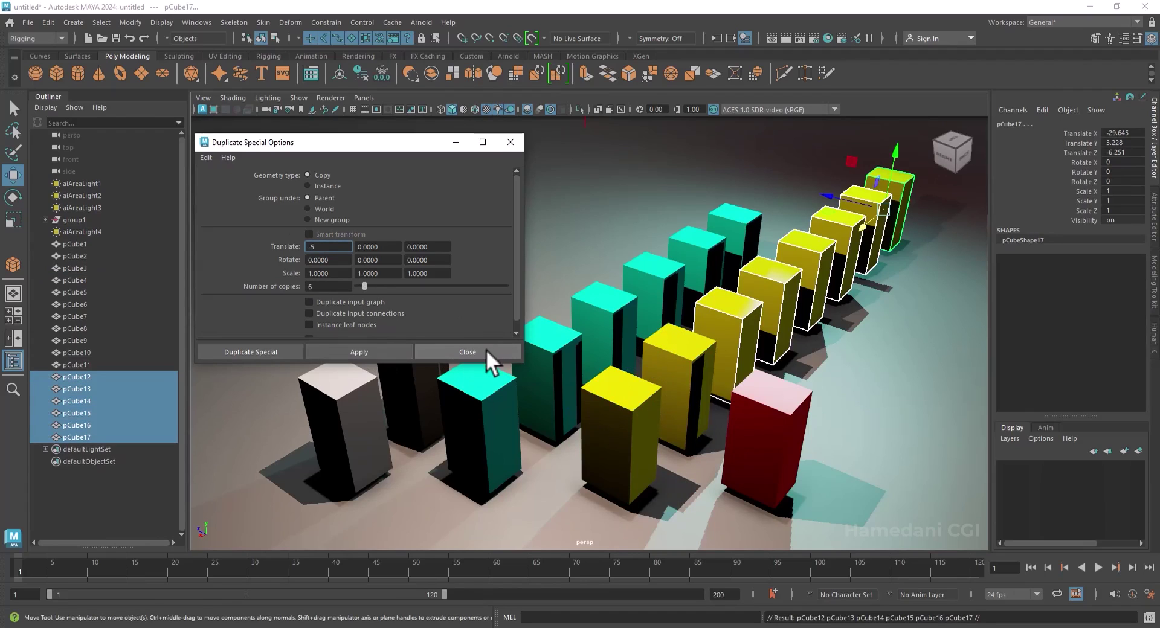
- Create 4 instances of the red block with Duplicate Special, keeping the X translation of -5, and close the options
{"action": "left_click", "coordinate": [328, 186]}
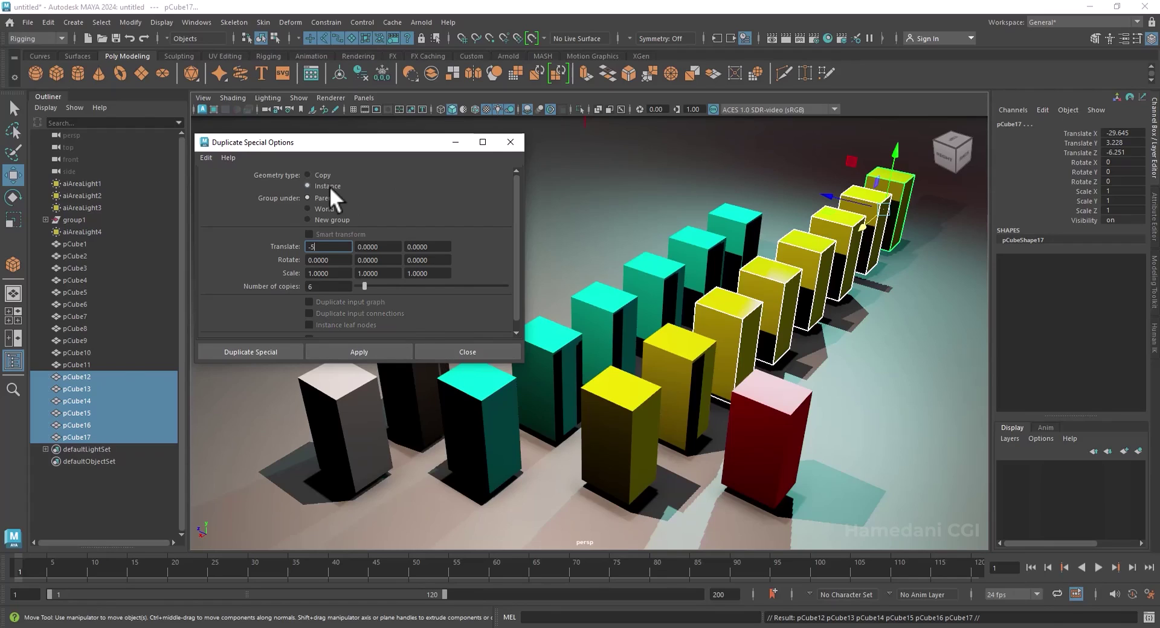
{"action": "key", "text": "Tab"}
{"action": "left_click", "coordinate": [748, 422]}
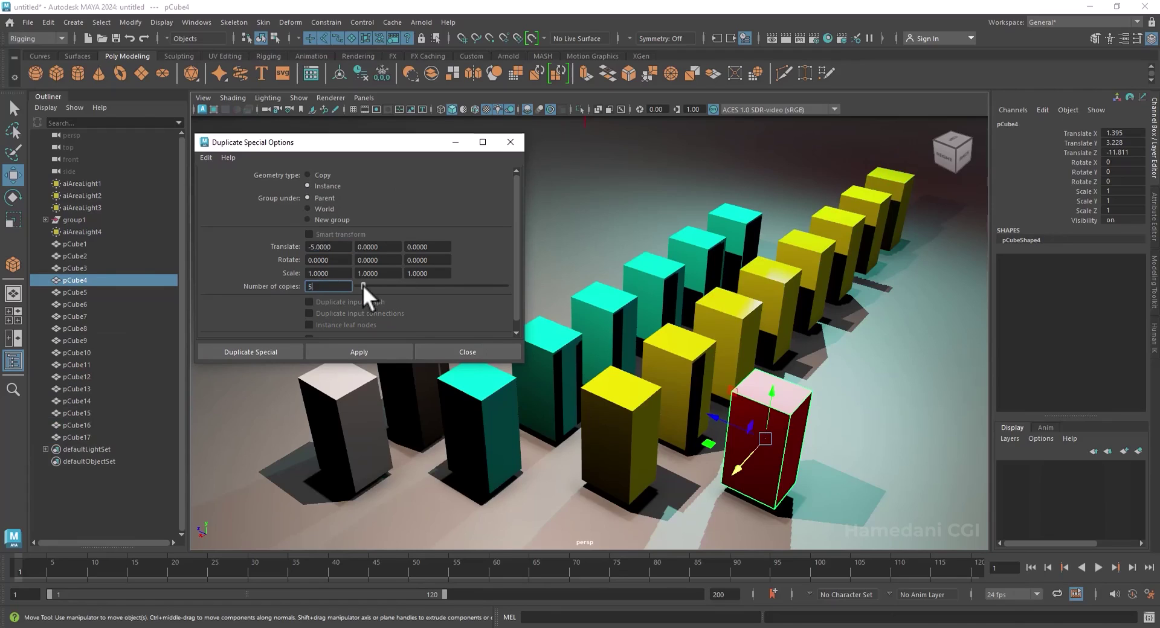
{"action": "left_click", "coordinate": [367, 350]}
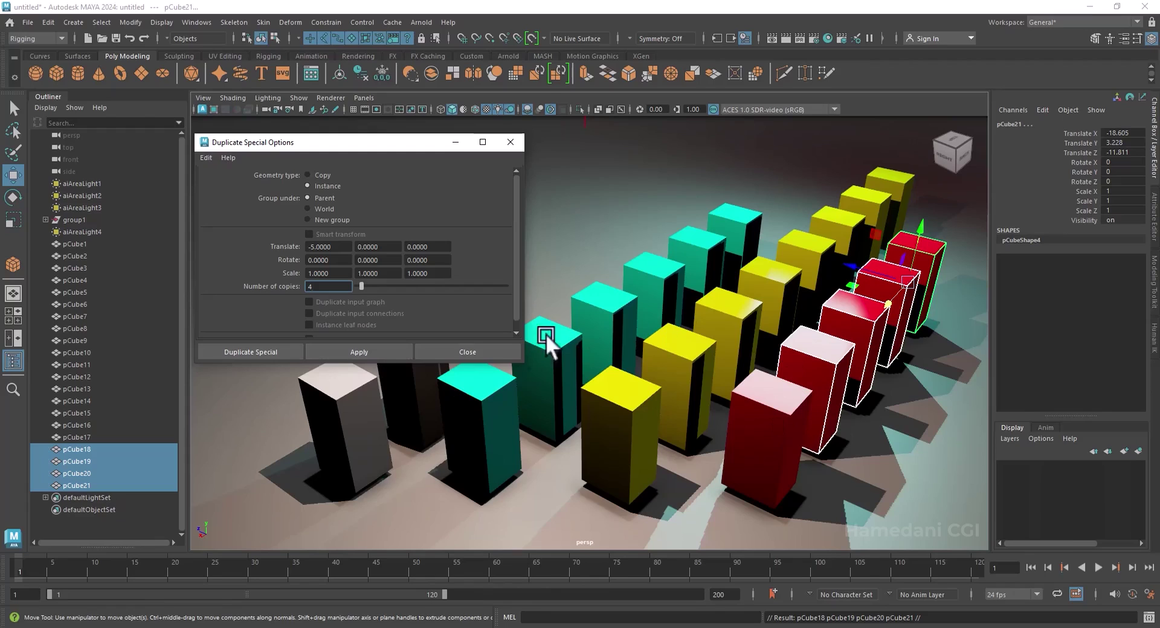
{"action": "left_click", "coordinate": [498, 352]}
- Lower the near top corner vertex of the front red block and return to object mode
{"action": "left_click", "coordinate": [778, 408]}
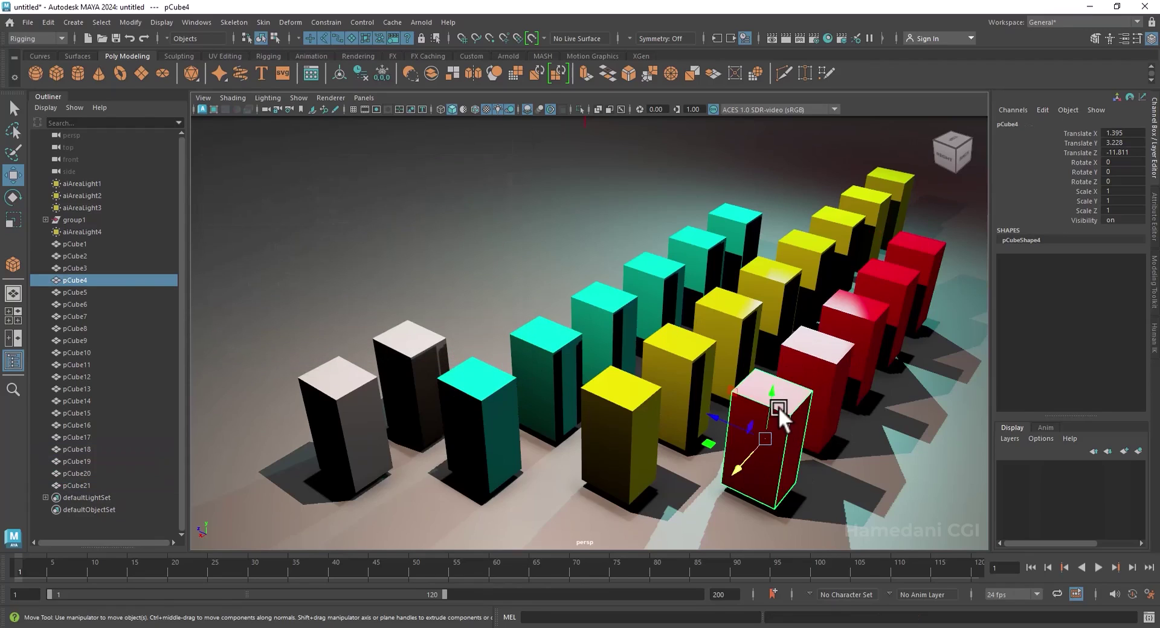
{"action": "right_click", "coordinate": [778, 398]}
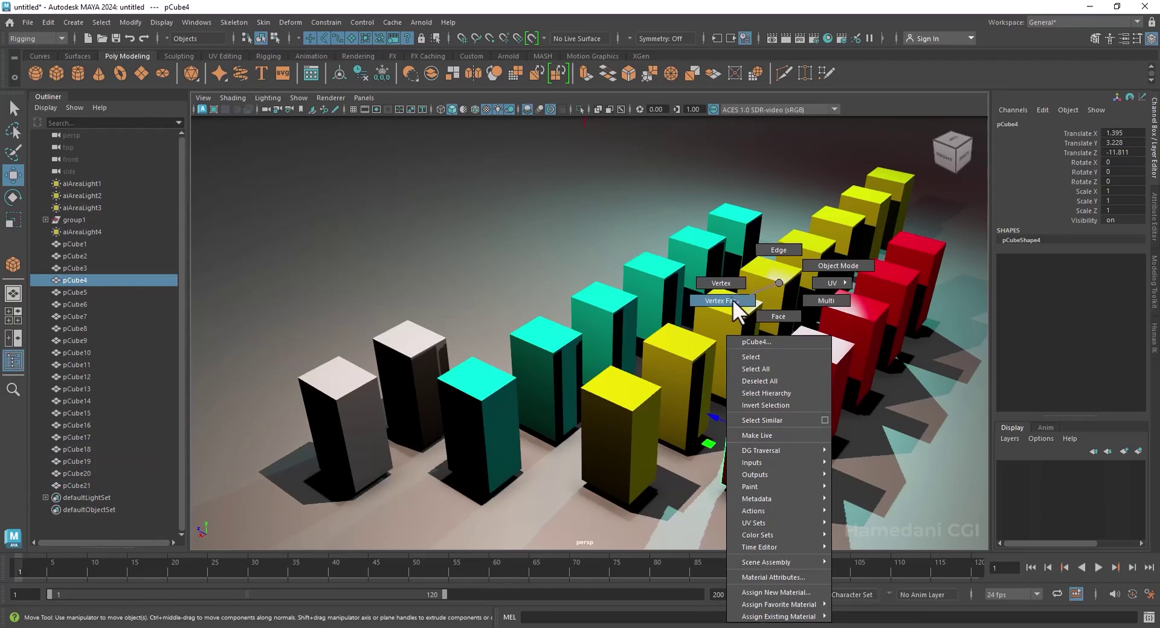
{"action": "left_click", "coordinate": [721, 281]}
{"action": "left_click", "coordinate": [790, 414]}
{"action": "mouse_move", "coordinate": [791, 414]}
{"action": "left_mouse_down"}
{"action": "mouse_move", "coordinate": [791, 350]}
{"action": "mouse_move", "coordinate": [793, 397]}
{"action": "left_mouse_up"}
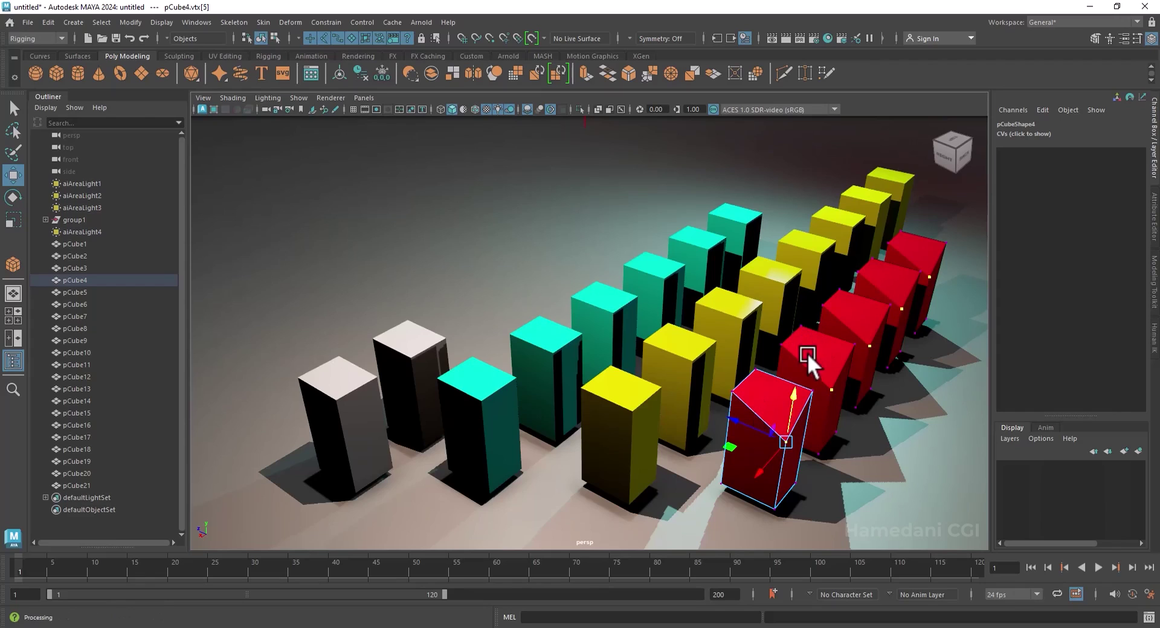
{"action": "right_click_drag", "start_coordinate": [807, 353], "coordinate": [850, 266]}
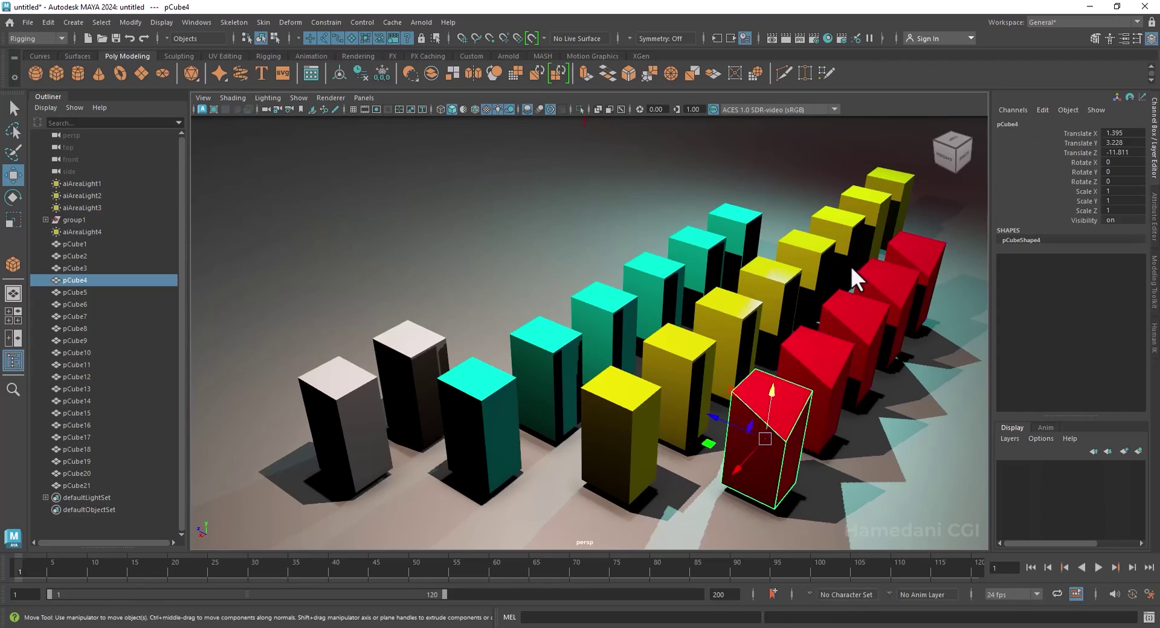
- Convert the second red block from an instance to an independent object
{"action": "left_click", "coordinate": [822, 346]}
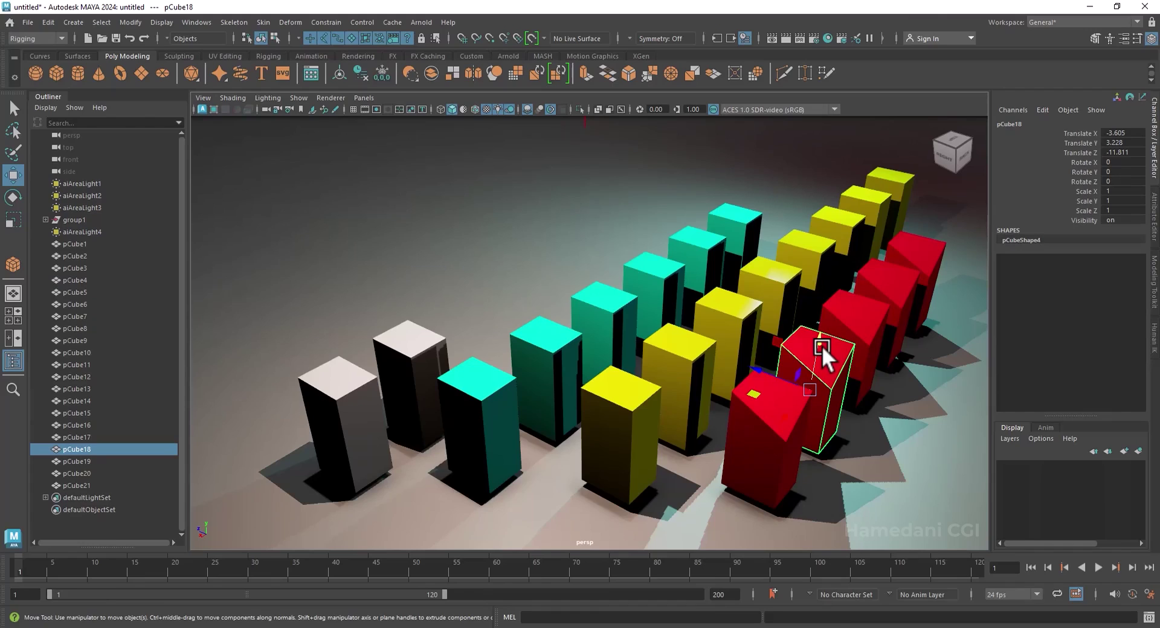
{"action": "left_click", "coordinate": [127, 19]}
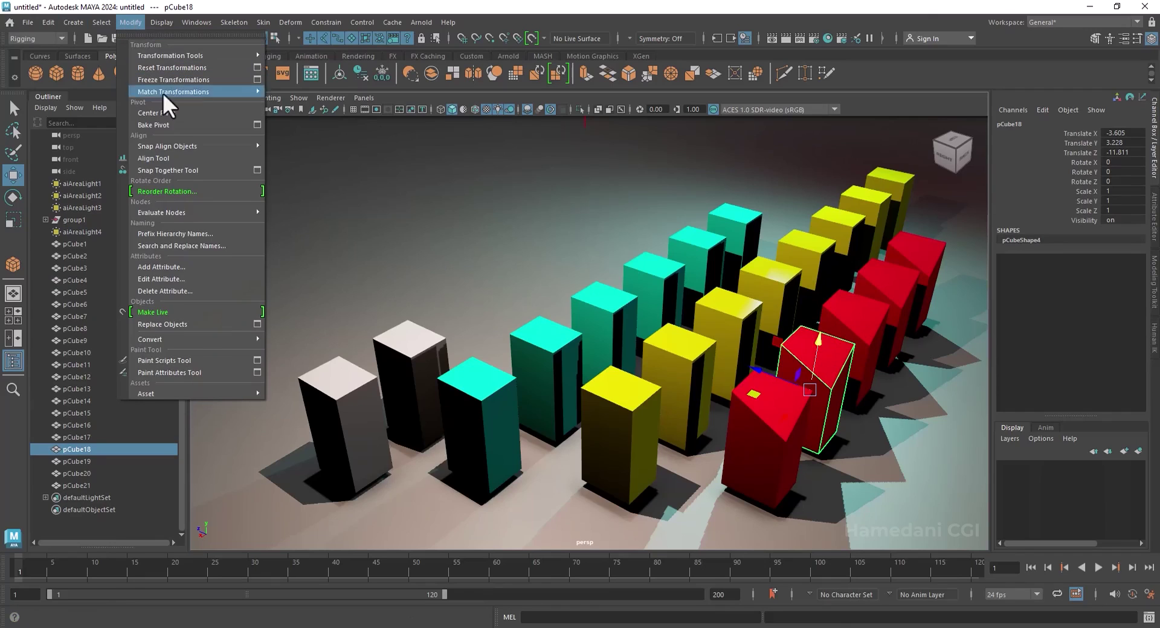
{"action": "mouse_move", "coordinate": [227, 338]}
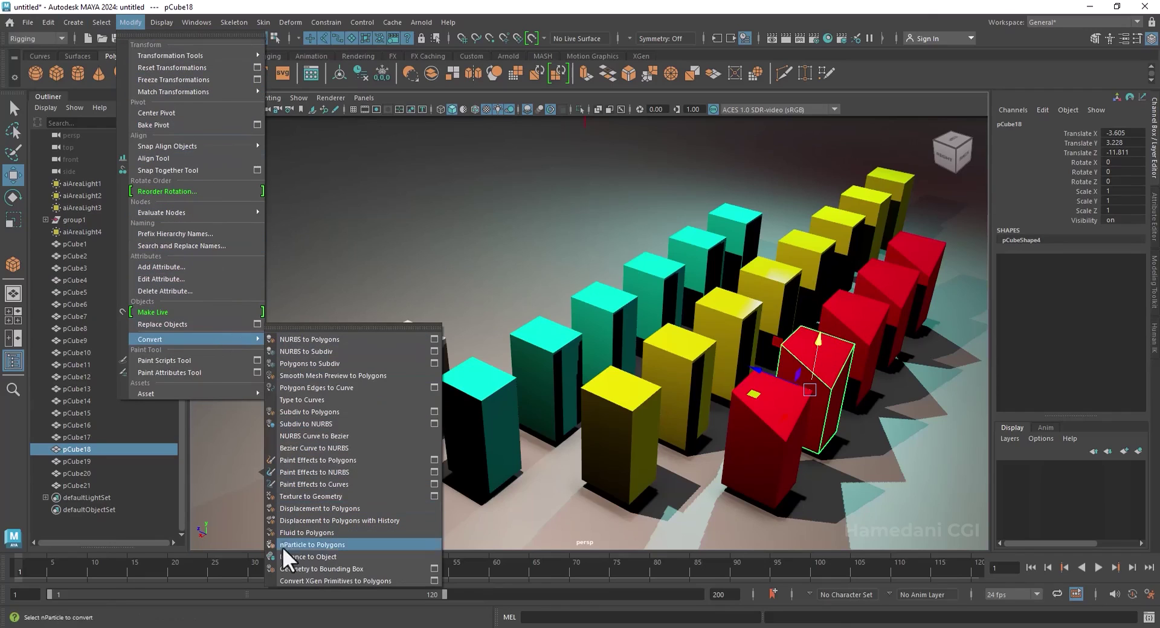
{"action": "left_click", "coordinate": [379, 556]}
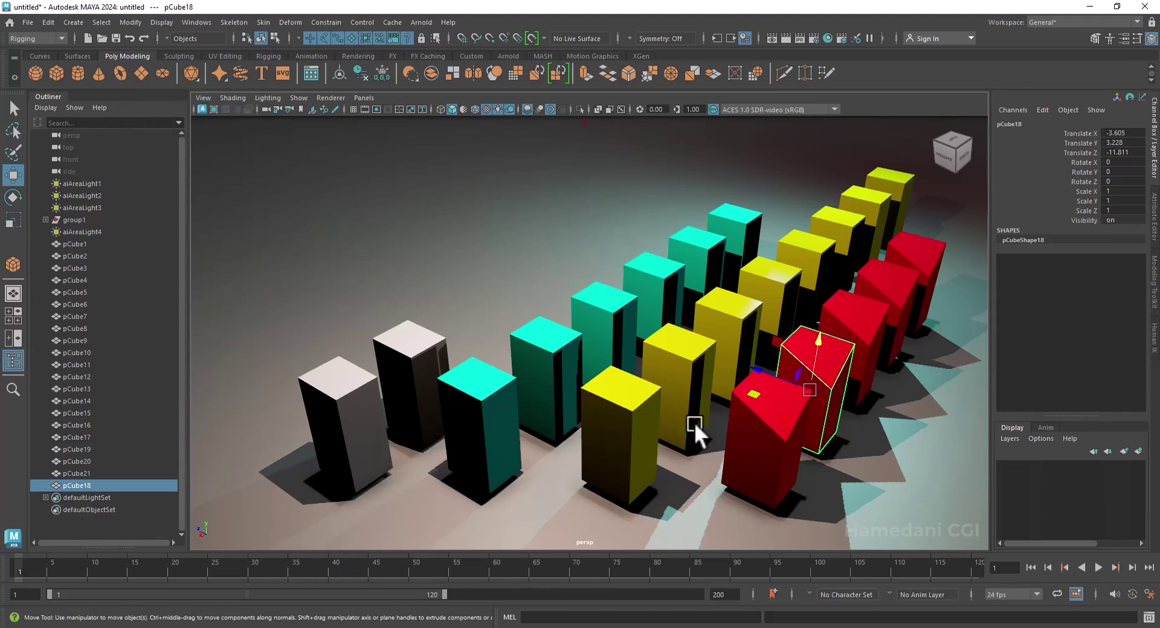
- Move the front red block's corner vertex again in vertex mode and return to object mode
{"action": "left_click", "coordinate": [762, 422]}
{"action": "right_click_drag", "start_coordinate": [766, 412], "coordinate": [705, 278]}
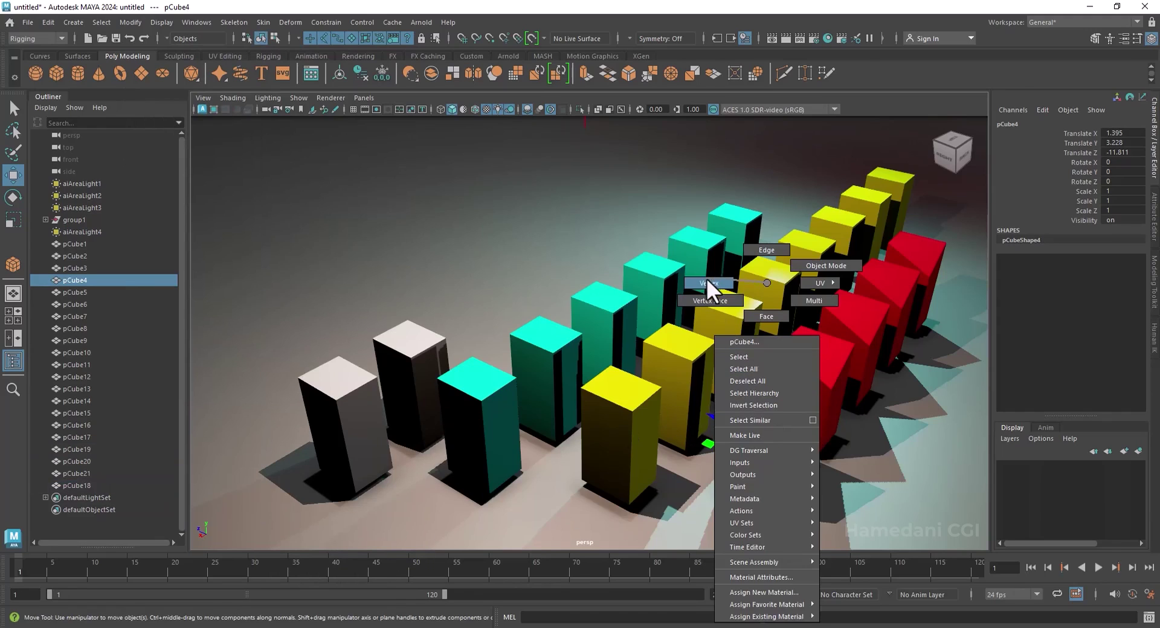
{"action": "left_click", "coordinate": [768, 430]}
{"action": "left_click_drag", "start_coordinate": [789, 419], "coordinate": [772, 373]}
{"action": "key", "text": "F8"}
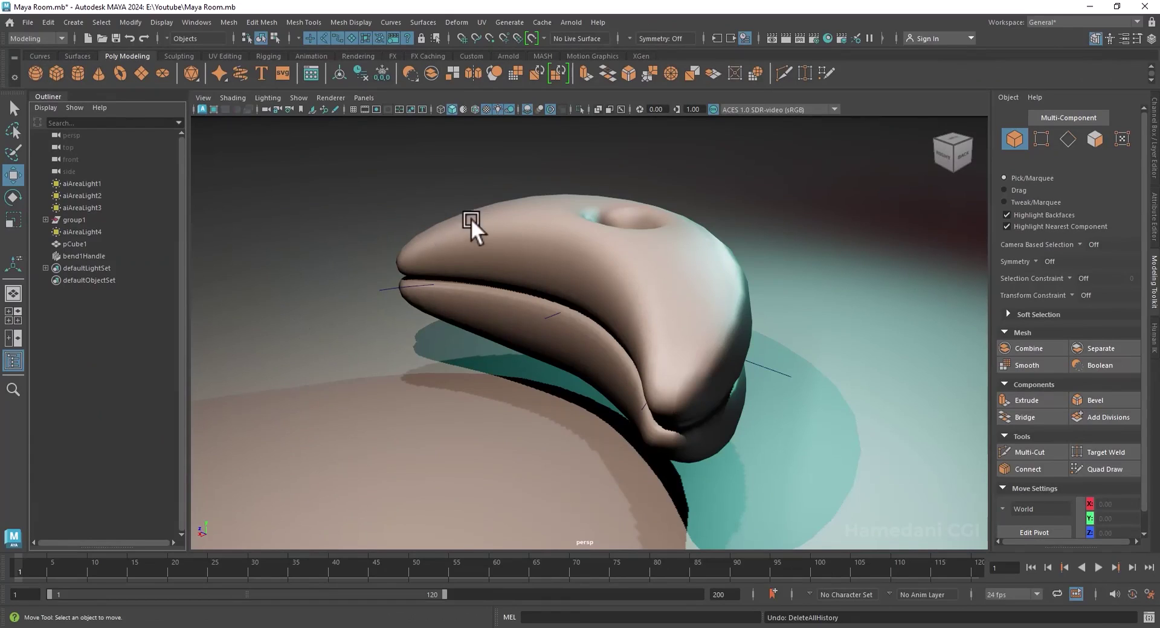
- Open the Node Editor for the bent mesh and graph its input and output connections
{"action": "left_click", "coordinate": [523, 228]}
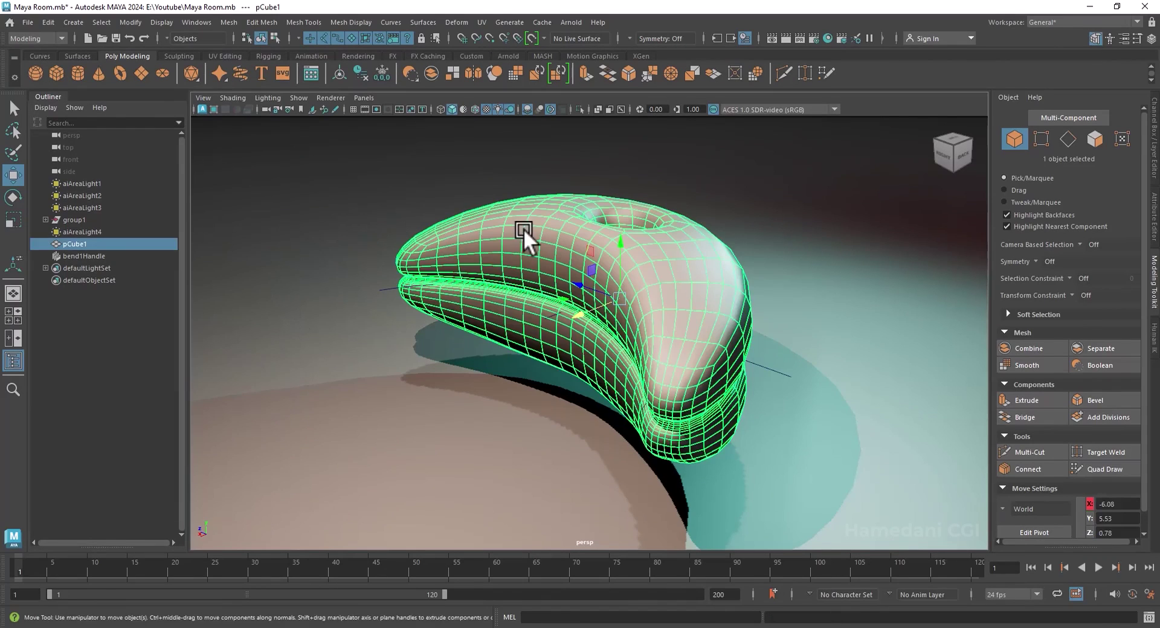
{"action": "left_click", "coordinate": [202, 23]}
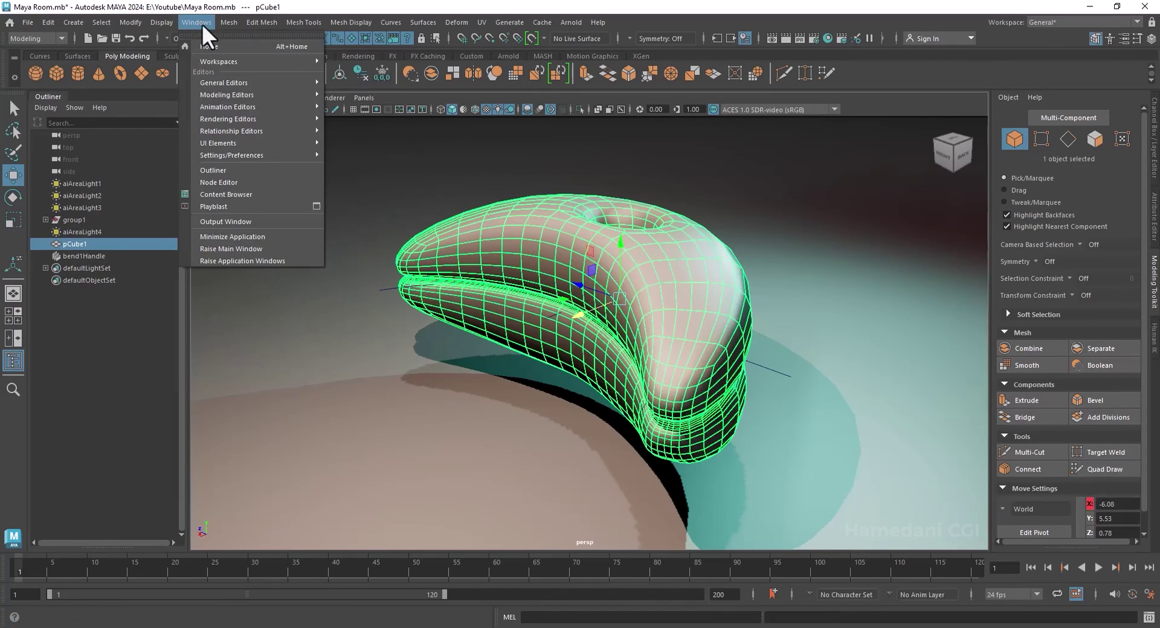
{"action": "left_click", "coordinate": [256, 182]}
{"action": "left_click_drag", "start_coordinate": [468, 452], "coordinate": [577, 201]}
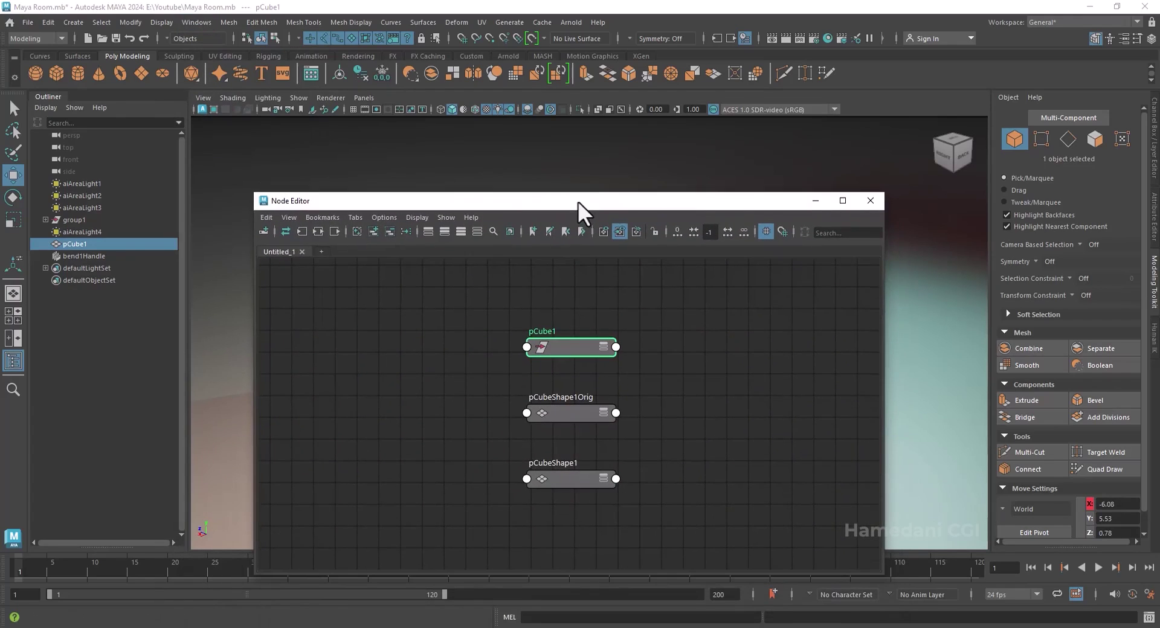
{"action": "left_click", "coordinate": [300, 230]}
- Examine the bent mesh's history nodes from the splits and extrudes to the smoothing and bend nodes, and minimize the Node Editor
{"action": "scroll", "coordinate": [495, 422], "scroll_direction": "up", "scroll_amount": 6}
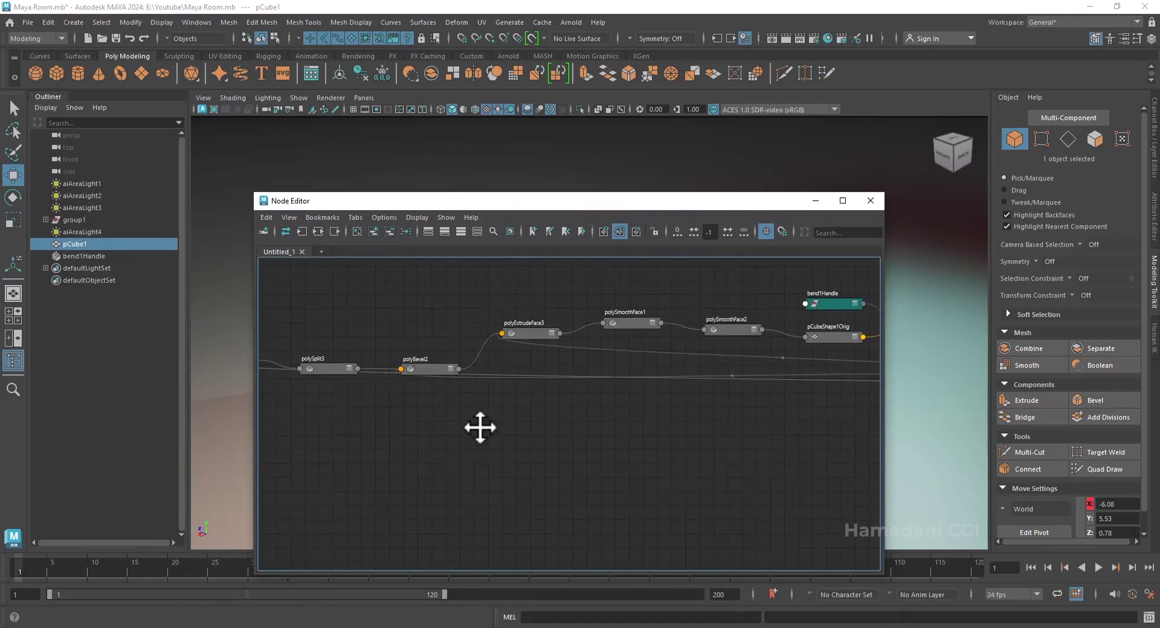
{"action": "middle_click_drag", "start_coordinate": [767, 435], "coordinate": [75, 404], "text": "alt"}
{"action": "middle_click_drag", "start_coordinate": [828, 439], "coordinate": [344, 411], "text": "alt"}
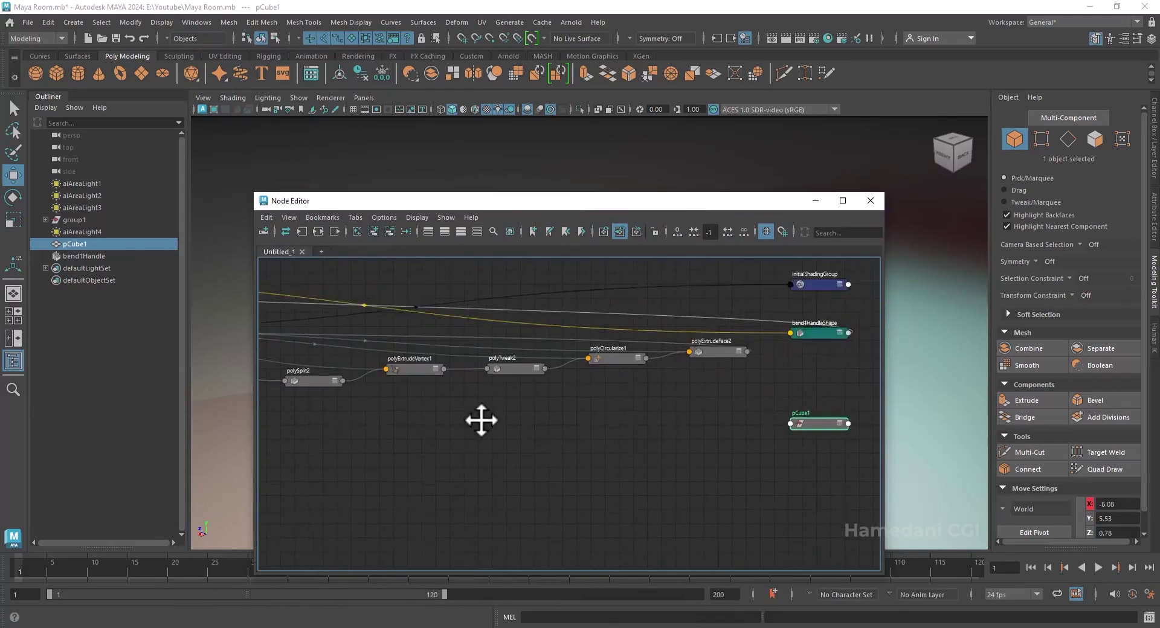
{"action": "mouse_move", "coordinate": [629, 431]}
{"action": "middle_mouse_down", "text": "alt"}
{"action": "mouse_move", "coordinate": [426, 435]}
{"action": "mouse_move", "coordinate": [470, 410]}
{"action": "middle_mouse_up", "text": "alt"}
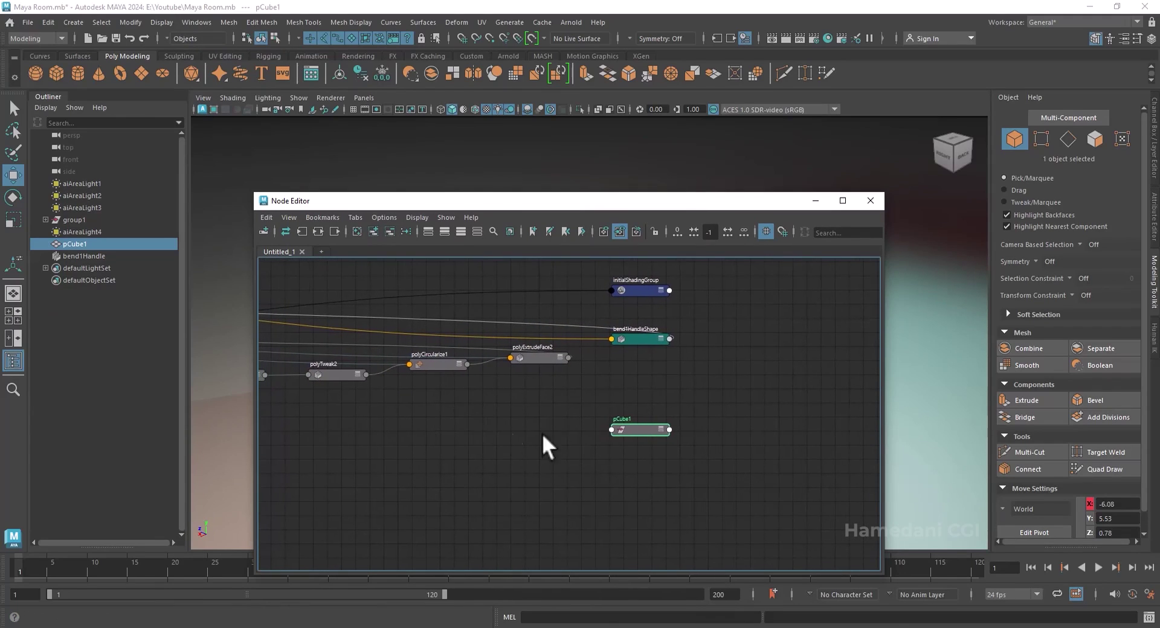
{"action": "scroll", "coordinate": [597, 405], "scroll_direction": "down", "scroll_amount": 3}
{"action": "left_click_drag", "start_coordinate": [638, 390], "coordinate": [312, 325]}
{"action": "middle_click_drag", "start_coordinate": [312, 325], "coordinate": [505, 318], "text": "alt"}
{"action": "left_click_drag", "start_coordinate": [522, 425], "coordinate": [321, 310]}
{"action": "left_click", "coordinate": [817, 200]}
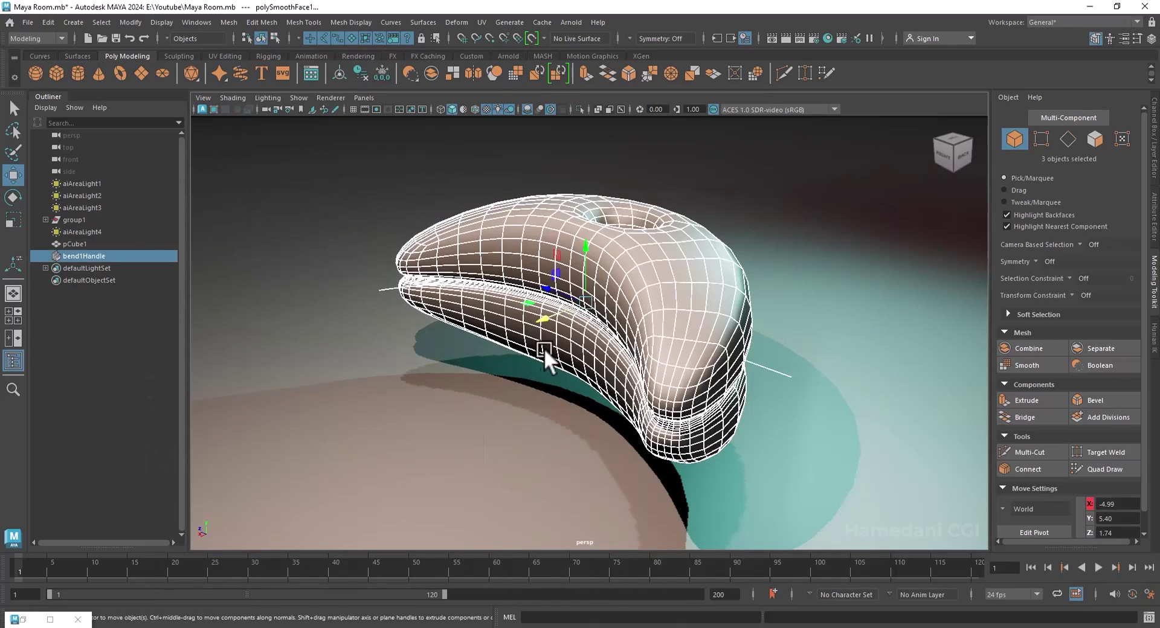
- Try moving the bent mesh independently of its bend handle along X, and undo the move
{"action": "left_click", "coordinate": [498, 350]}
{"action": "left_click", "coordinate": [505, 308]}
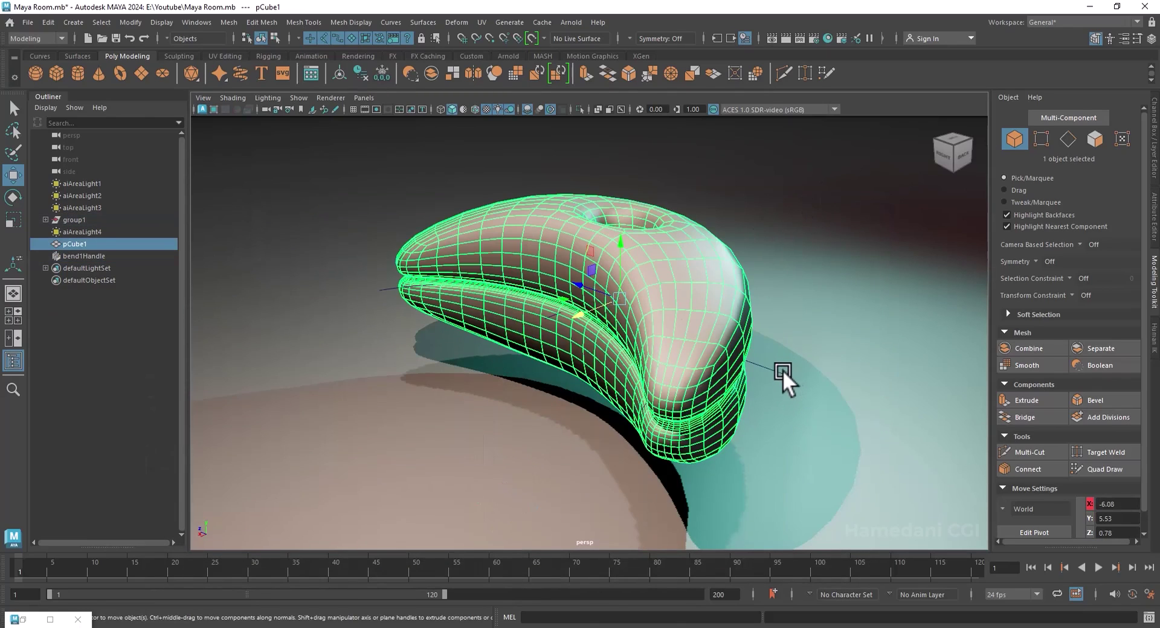
{"action": "left_click", "coordinate": [782, 369]}
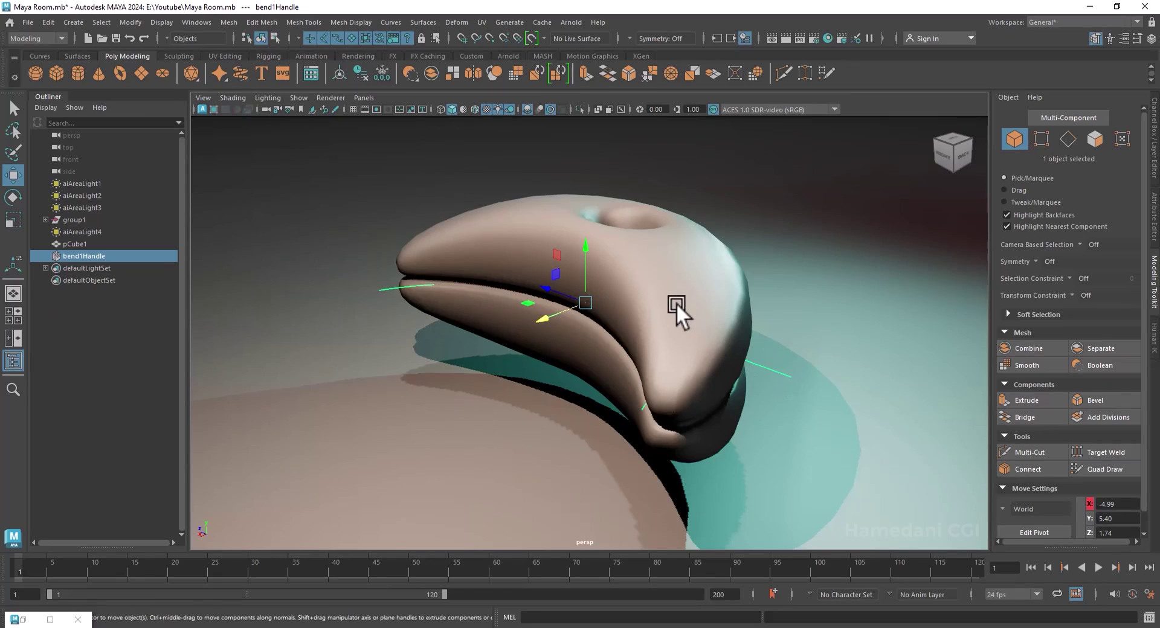
{"action": "left_click", "coordinate": [633, 291]}
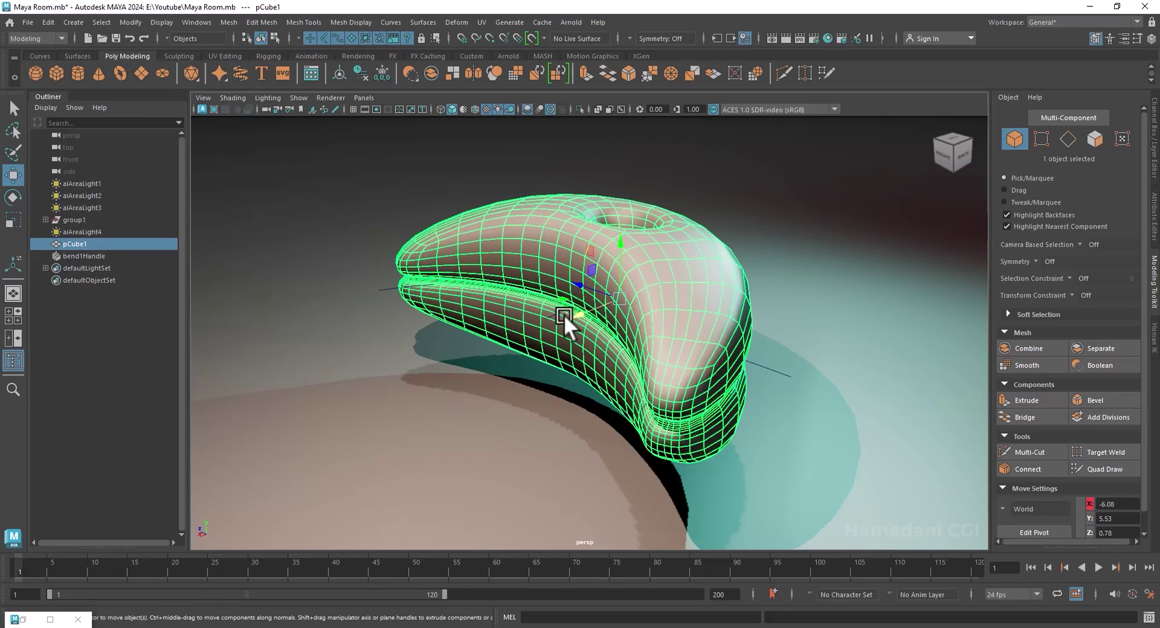
{"action": "mouse_move", "coordinate": [564, 314]}
{"action": "left_mouse_down"}
{"action": "mouse_move", "coordinate": [806, 237]}
{"action": "mouse_move", "coordinate": [481, 342]}
{"action": "mouse_move", "coordinate": [751, 252]}
{"action": "mouse_move", "coordinate": [544, 318]}
{"action": "mouse_move", "coordinate": [742, 253]}
{"action": "mouse_move", "coordinate": [557, 305]}
{"action": "left_mouse_up"}
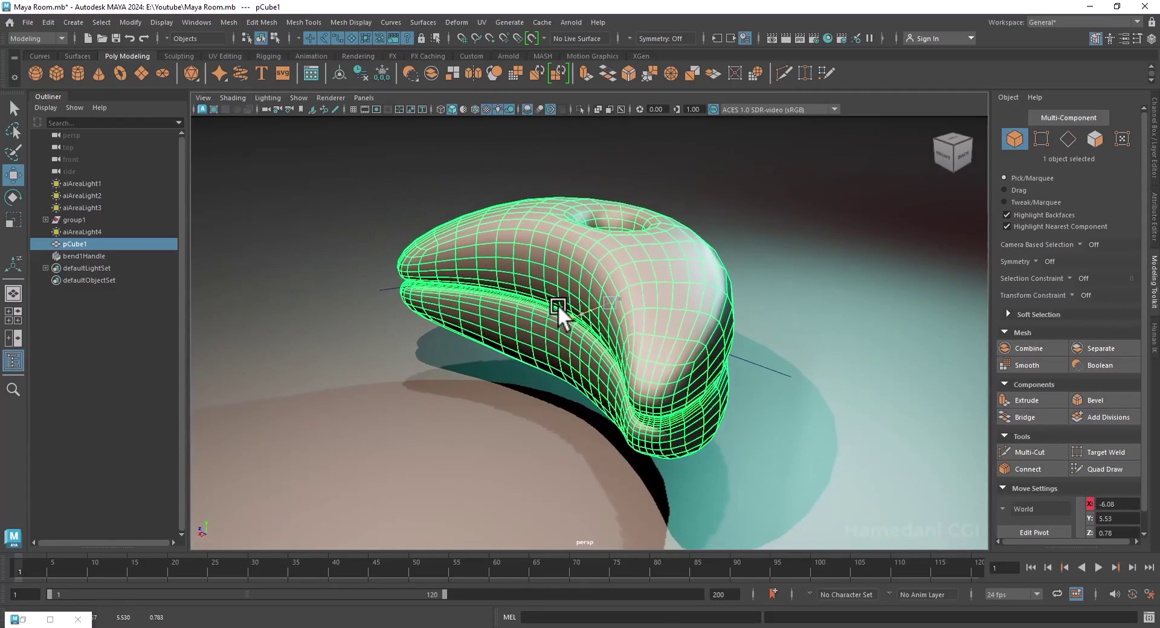
{"action": "left_click_drag", "start_coordinate": [557, 305], "coordinate": [557, 305]}
{"action": "left_click_drag", "start_coordinate": [572, 314], "coordinate": [654, 273]}
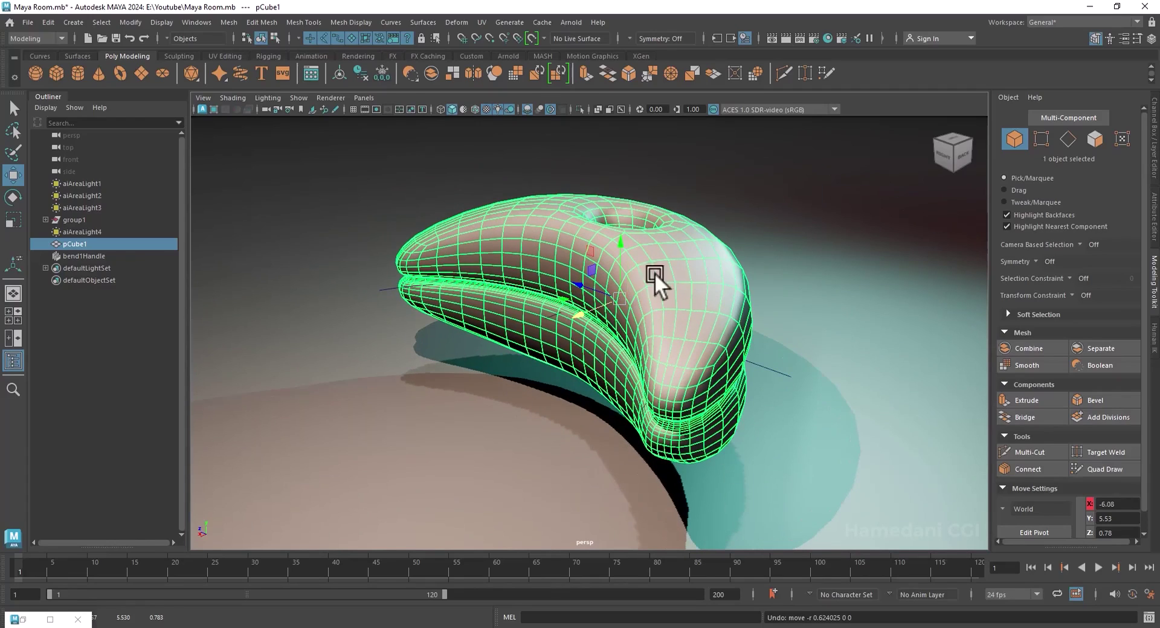
- Delete the construction history of the bent mesh
{"action": "left_click", "coordinate": [364, 71]}
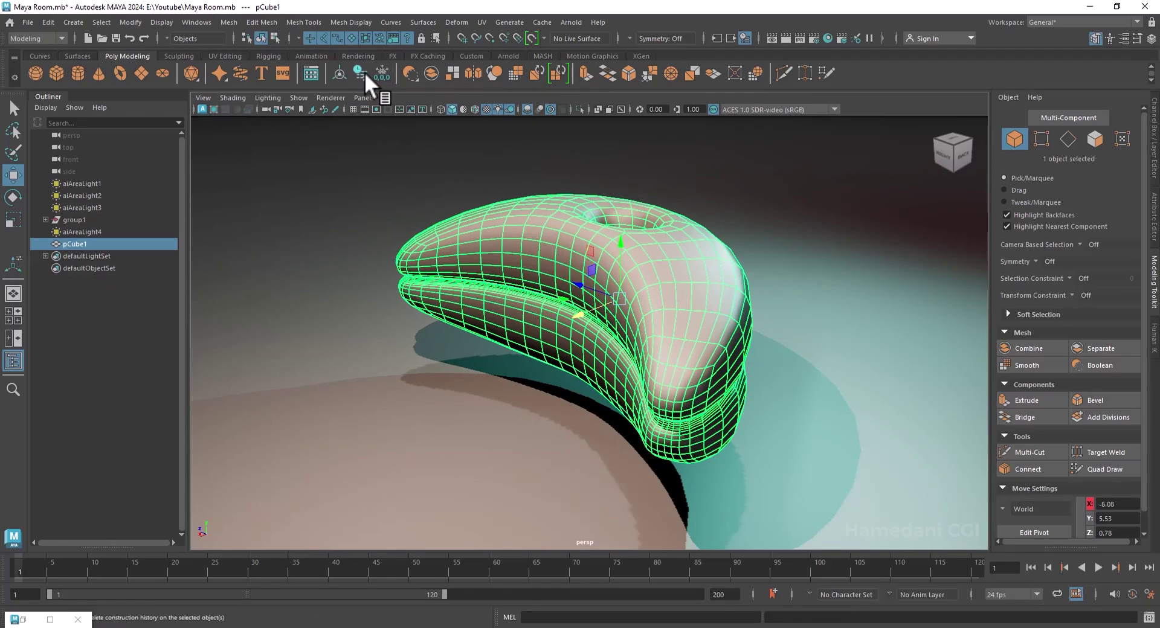
{"action": "left_click_drag", "start_coordinate": [582, 309], "coordinate": [624, 270], "text": "alt"}
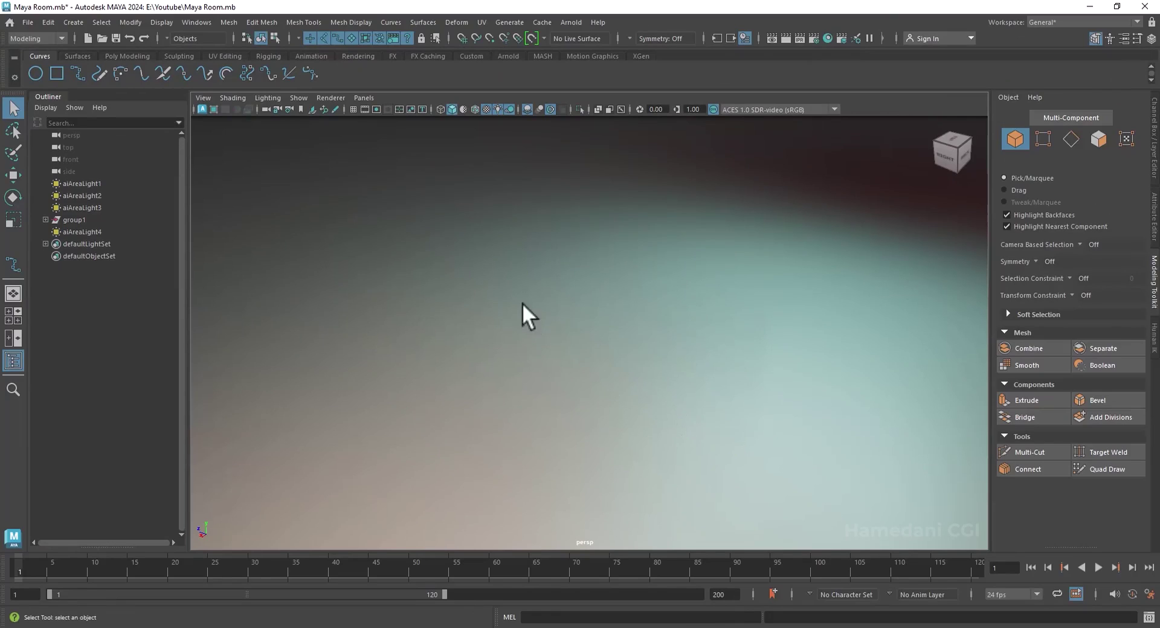
- Draw a low, wide polygon cylinder on the floor with the Polygon Cylinder tool
{"action": "mouse_move", "coordinate": [549, 293]}
{"action": "right_mouse_down", "text": "shift"}
{"action": "mouse_move", "coordinate": [560, 324]}
{"action": "mouse_move", "coordinate": [556, 252]}
{"action": "mouse_move", "coordinate": [519, 310]}
{"action": "mouse_move", "coordinate": [573, 361]}
{"action": "mouse_move", "coordinate": [521, 459]}
{"action": "mouse_move", "coordinate": [521, 371]}
{"action": "mouse_move", "coordinate": [548, 295]}
{"action": "right_mouse_up", "text": "shift"}
{"action": "left_click", "coordinate": [140, 55]}
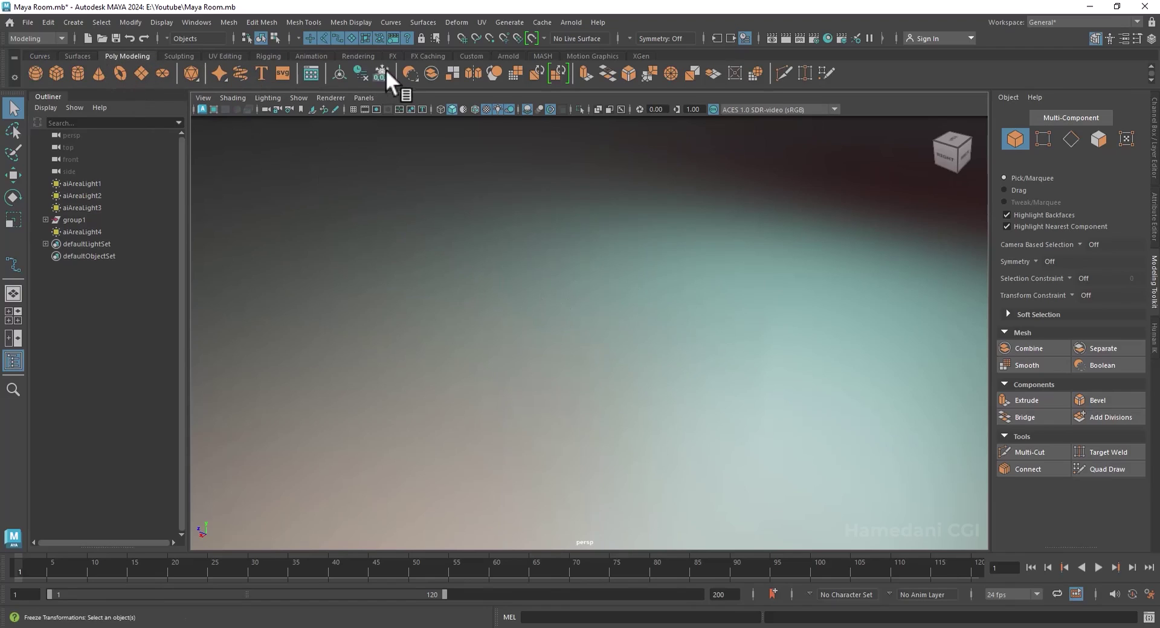
{"action": "left_click", "coordinate": [79, 73]}
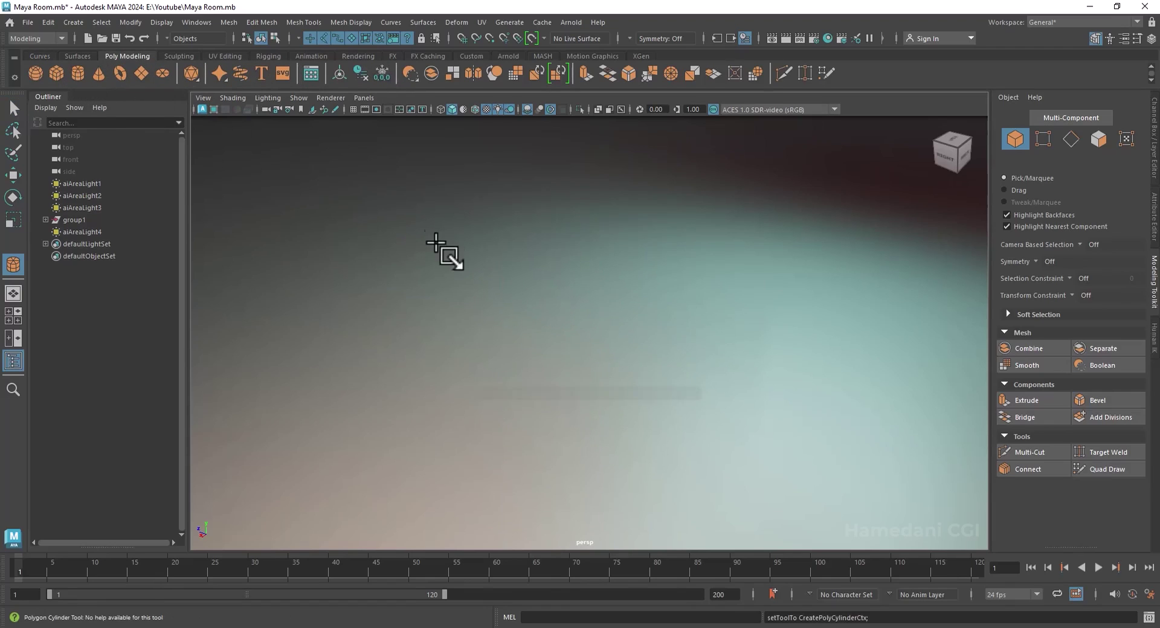
{"action": "left_click_drag", "start_coordinate": [496, 261], "coordinate": [510, 215]}
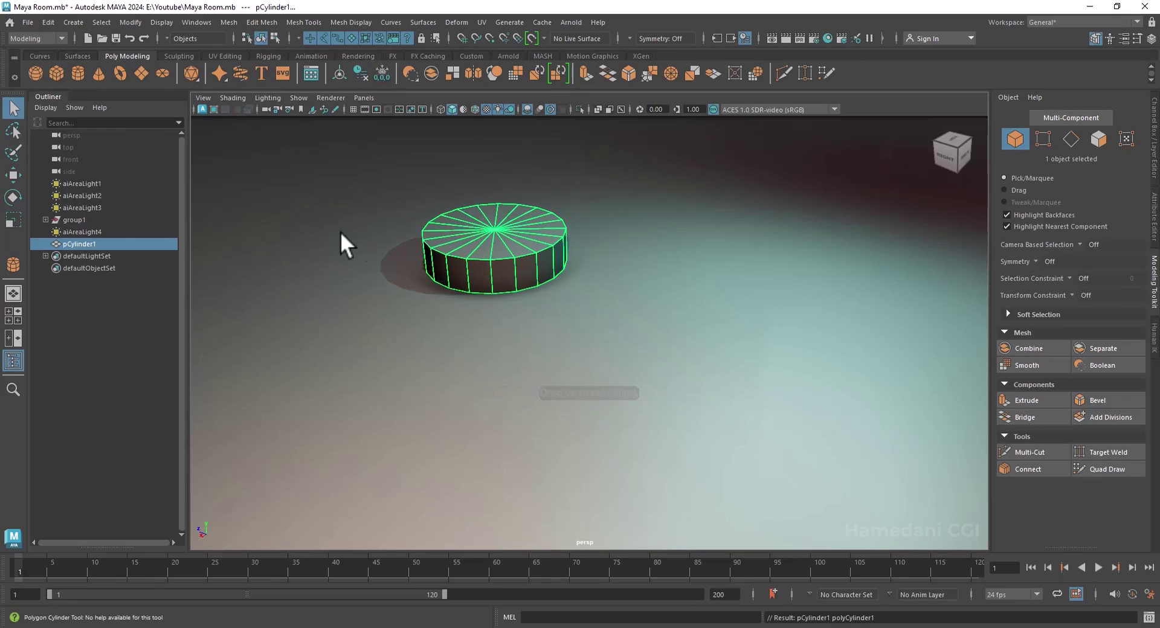
{"action": "left_click", "coordinate": [75, 21]}
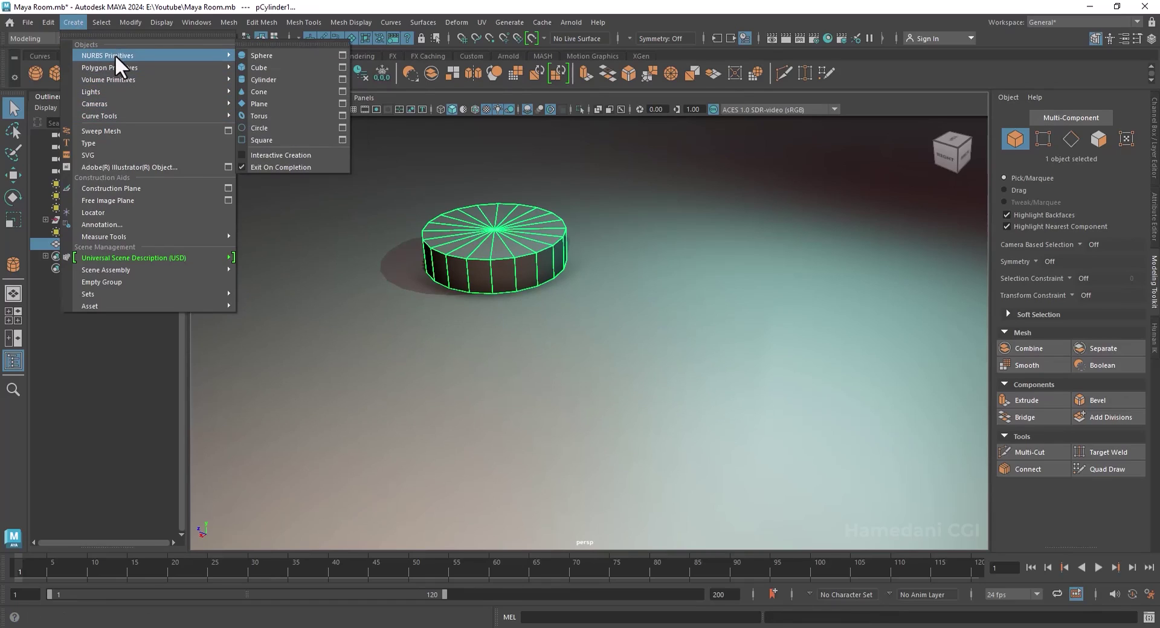
{"action": "mouse_move", "coordinate": [118, 71]}
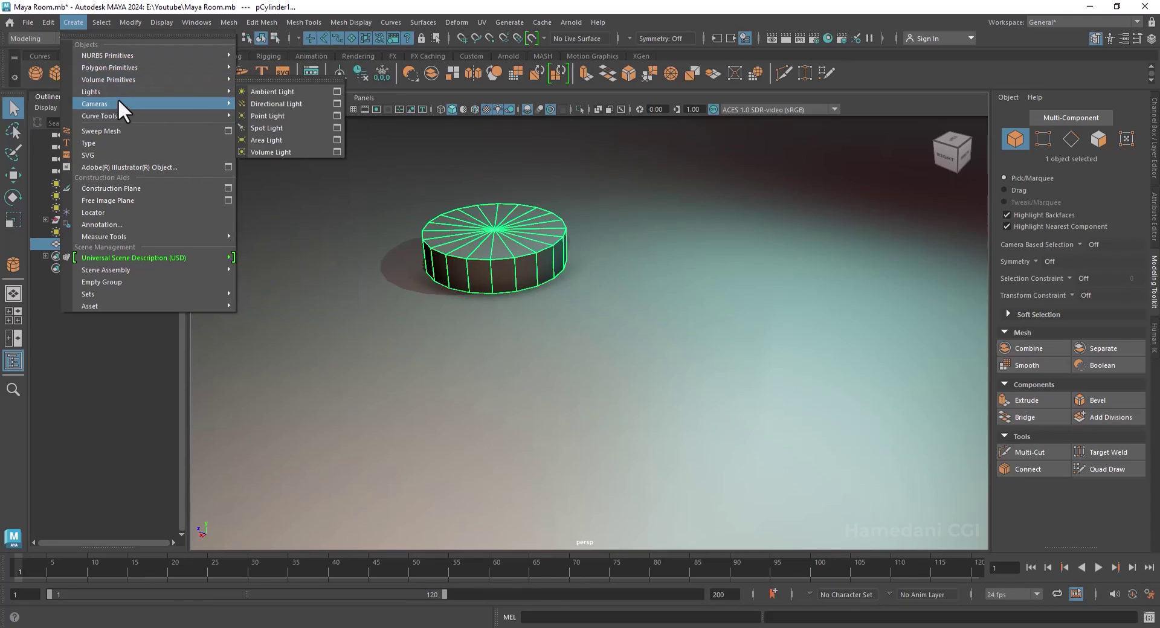
{"action": "mouse_move", "coordinate": [120, 115]}
{"action": "left_click", "coordinate": [370, 9]}
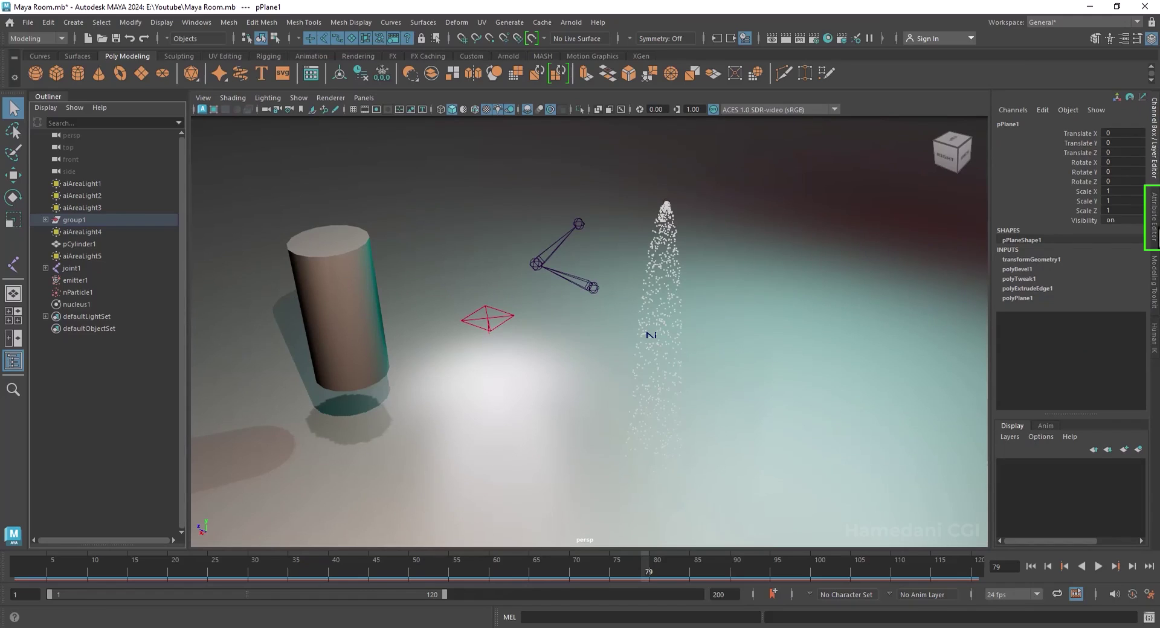
- Inspect the cylinder's detailed shape attributes, its transform channels and its polyCylinder1 creation inputs
{"action": "left_click", "coordinate": [1154, 221]}
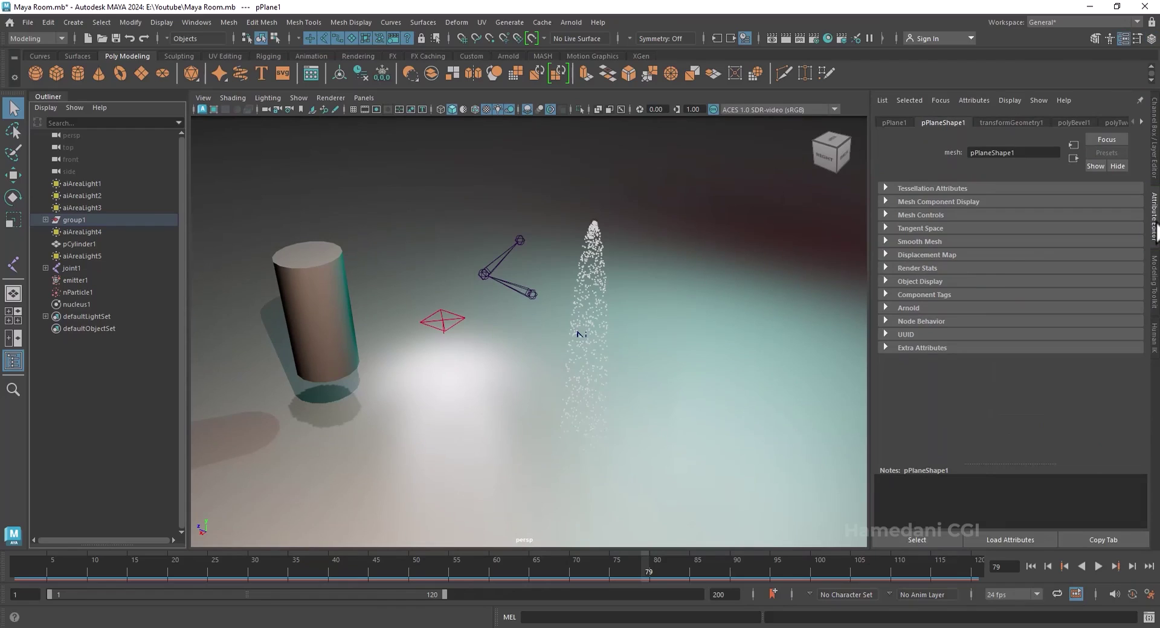
{"action": "left_click", "coordinate": [310, 295]}
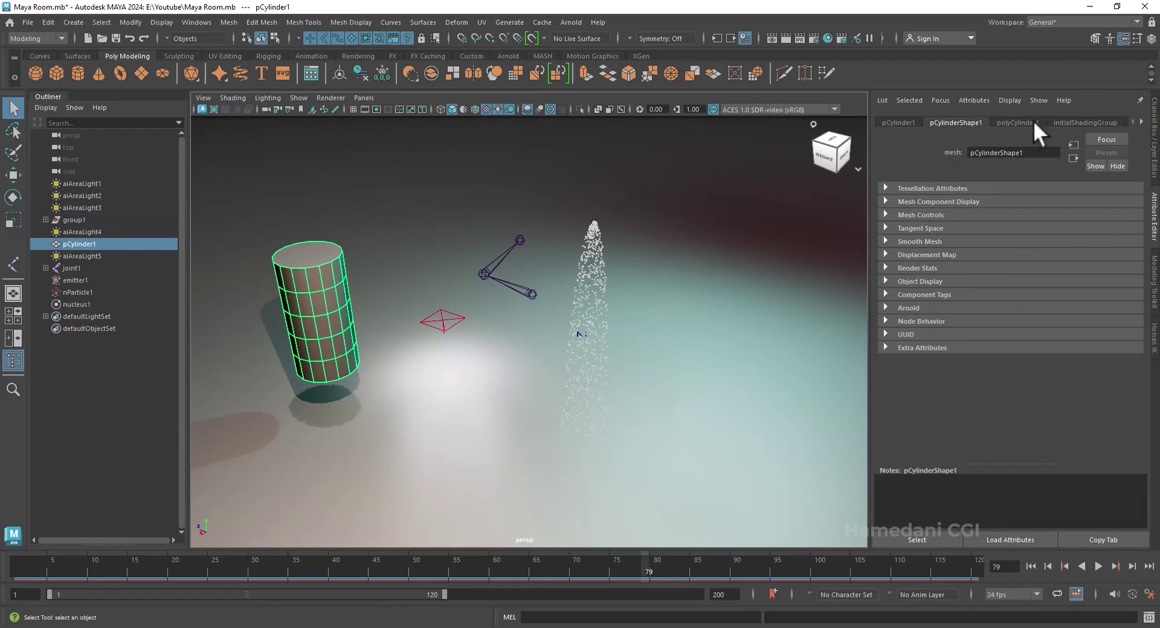
{"action": "left_click", "coordinate": [1153, 136]}
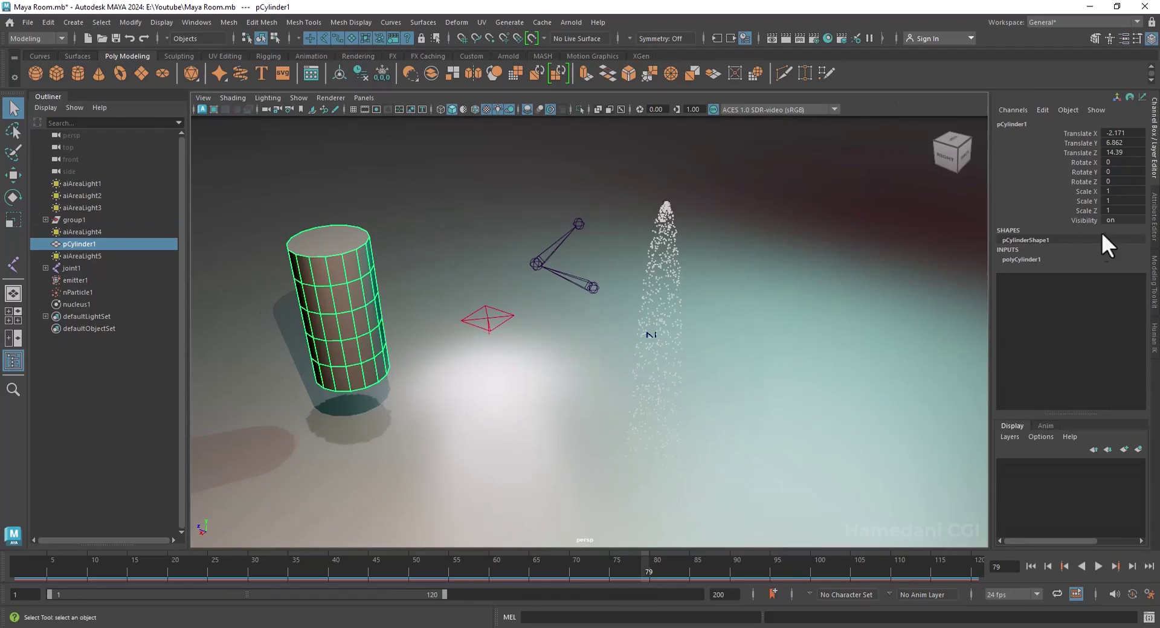
{"action": "left_click", "coordinate": [1021, 260]}
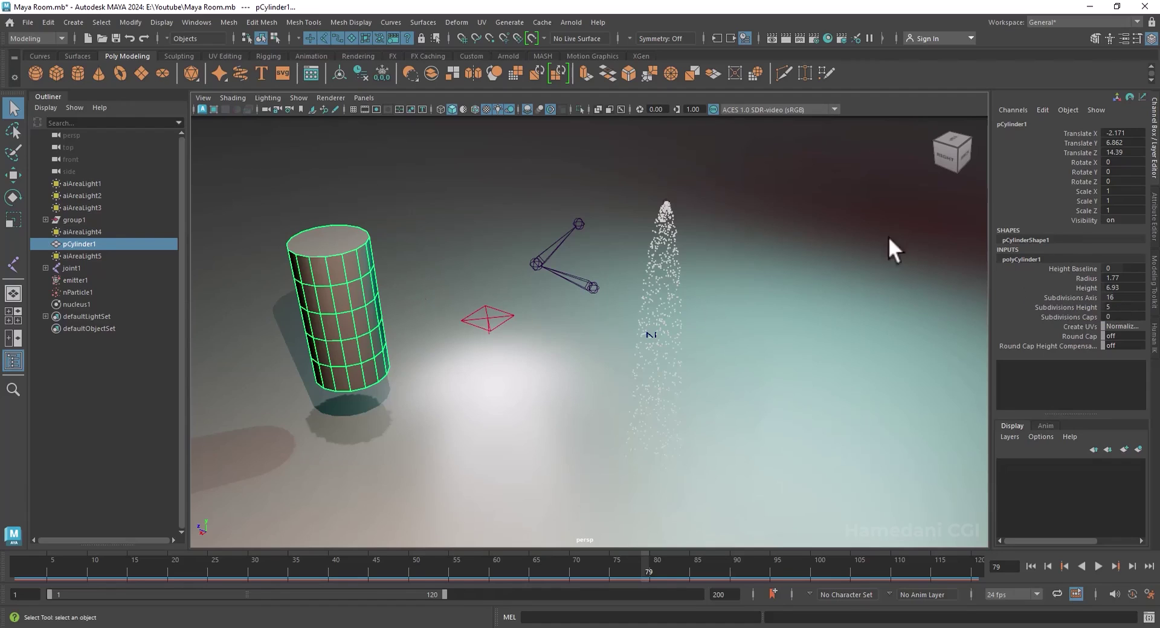
{"action": "left_click", "coordinate": [1156, 227]}
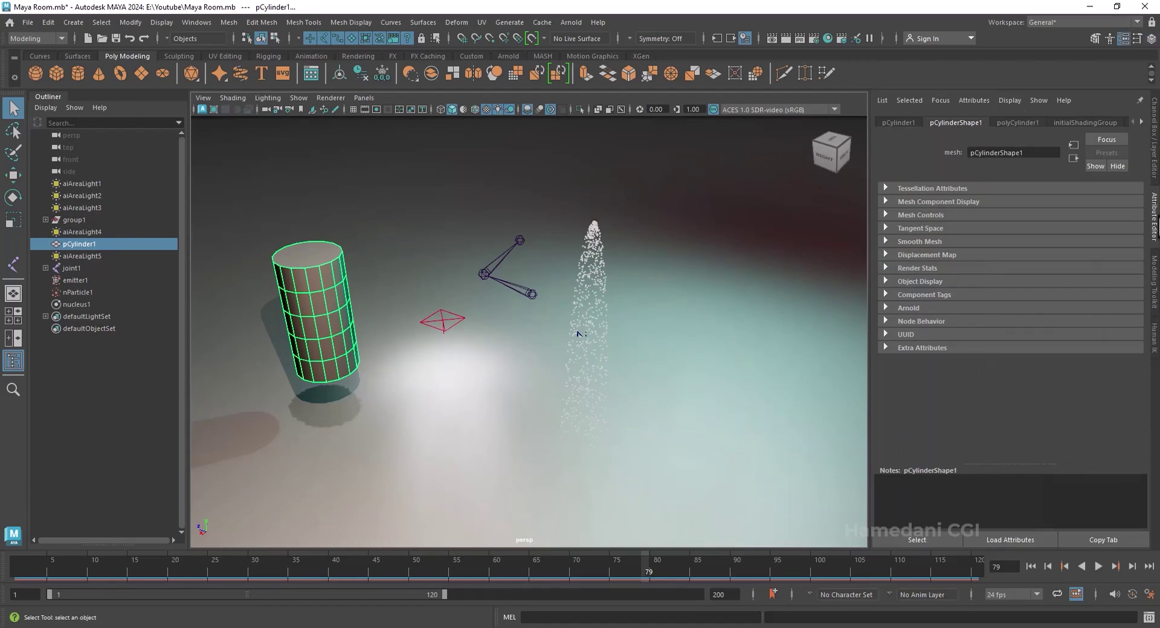
- Inspect the cylinder's standardSurface1 material attributes, including its base and specular settings
{"action": "left_click", "coordinate": [1141, 122]}
{"action": "left_click", "coordinate": [1091, 122]}
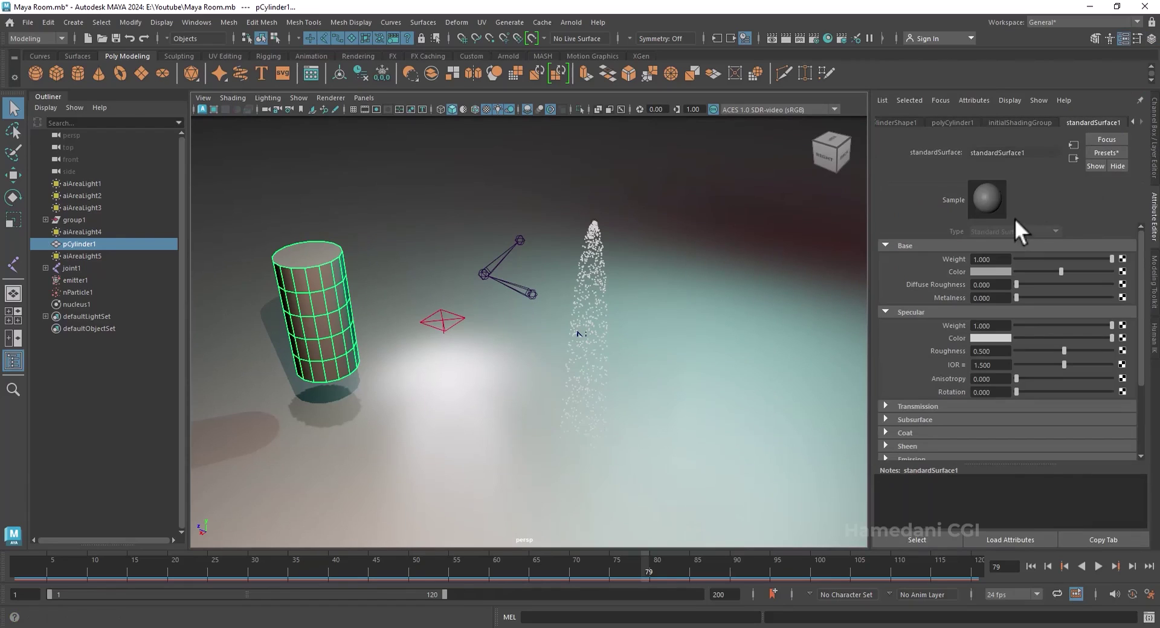
{"action": "right_click", "coordinate": [318, 278]}
{"action": "right_click_drag", "start_coordinate": [317, 275], "coordinate": [339, 571]}
- Inspect the attributes of the area light between the objects, the joint chain and the particle effect in turn
{"action": "left_click", "coordinate": [440, 317]}
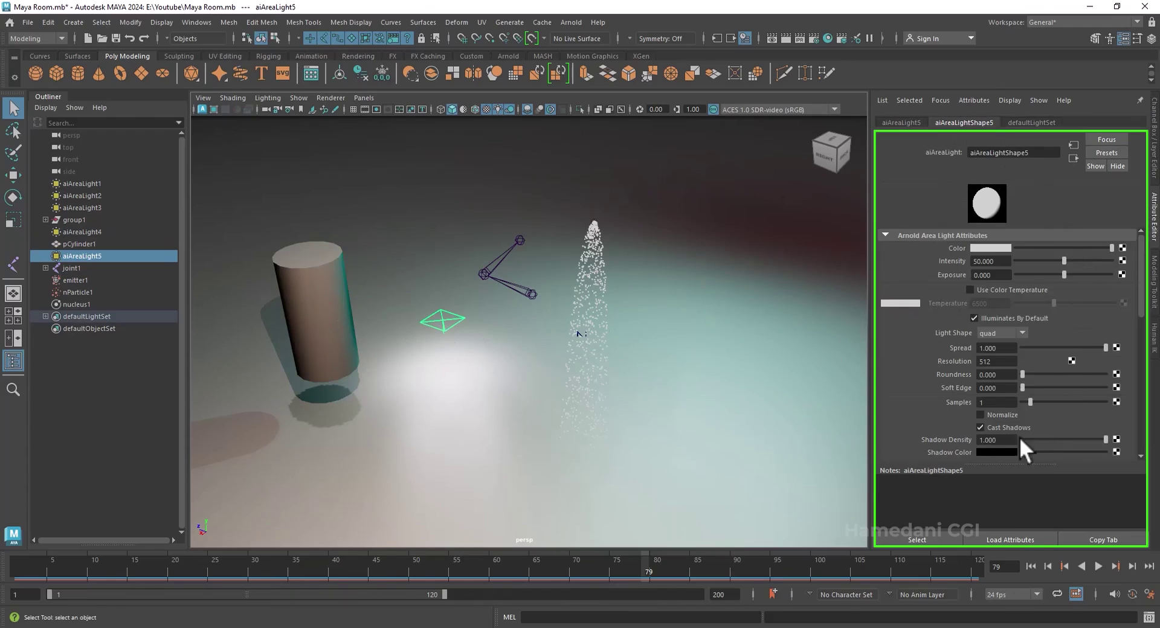
{"action": "left_click", "coordinate": [527, 292]}
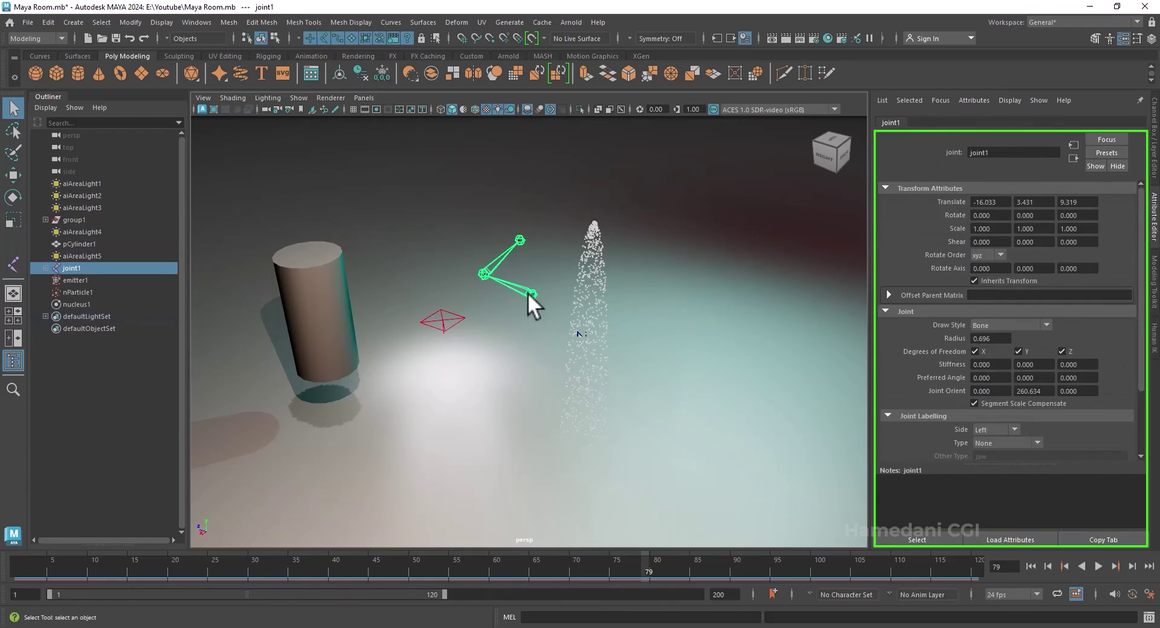
{"action": "left_click", "coordinate": [592, 223]}
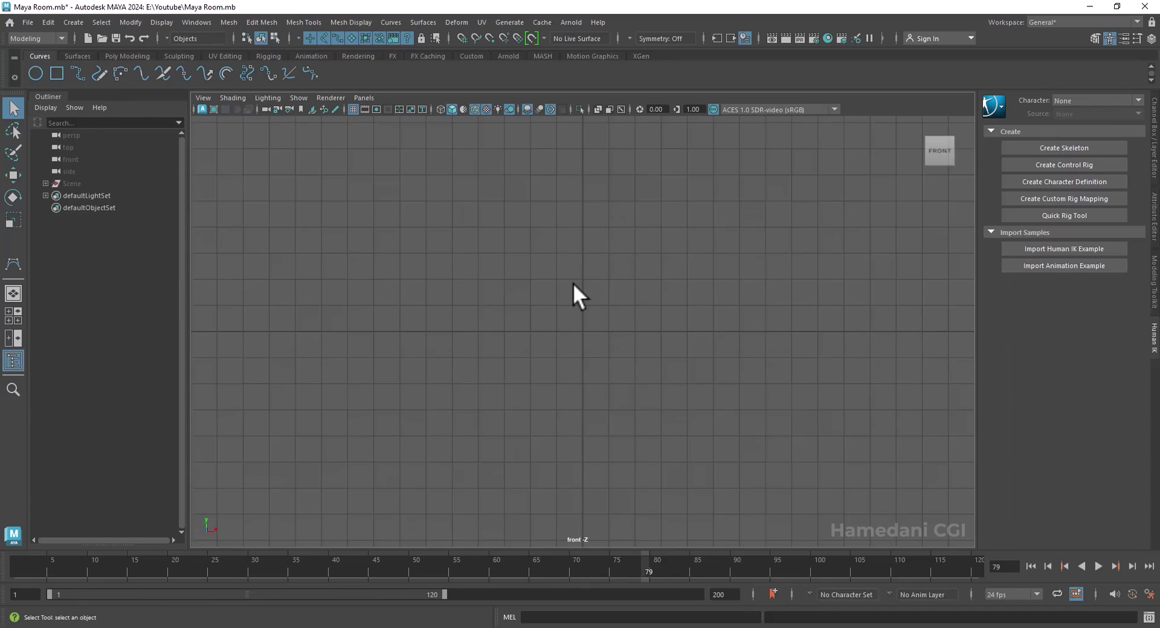
- Draw a large open loop curve in the front view with the EP Curve Tool and complete it
{"action": "left_click", "coordinate": [73, 22]}
{"action": "mouse_move", "coordinate": [197, 115]}
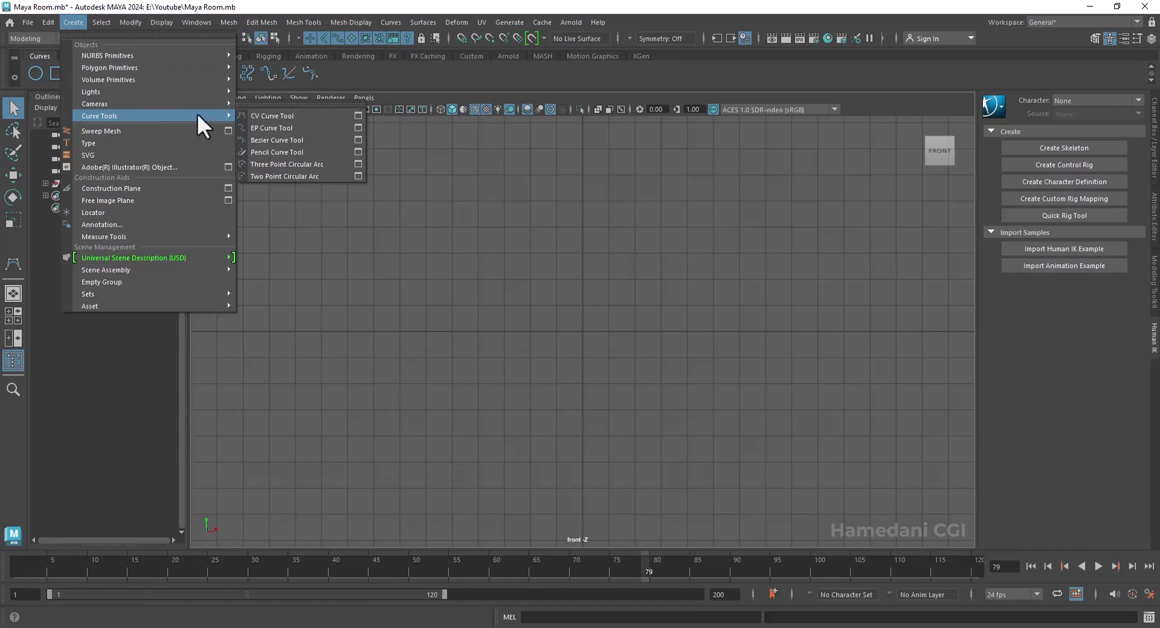
{"action": "left_click", "coordinate": [452, 176]}
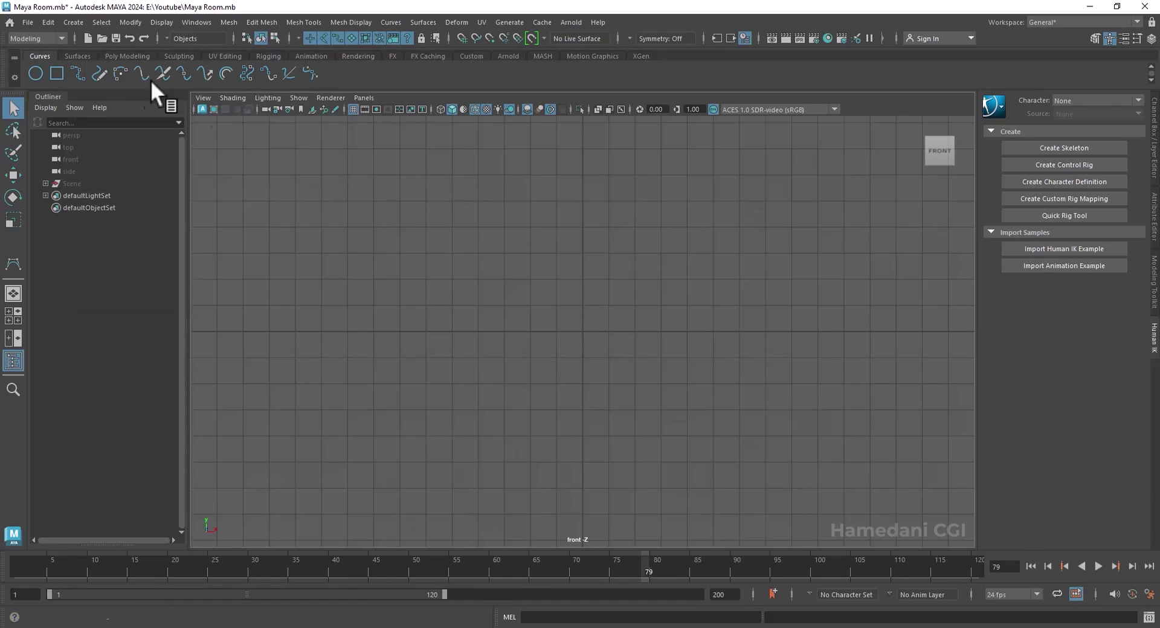
{"action": "left_click", "coordinate": [77, 73]}
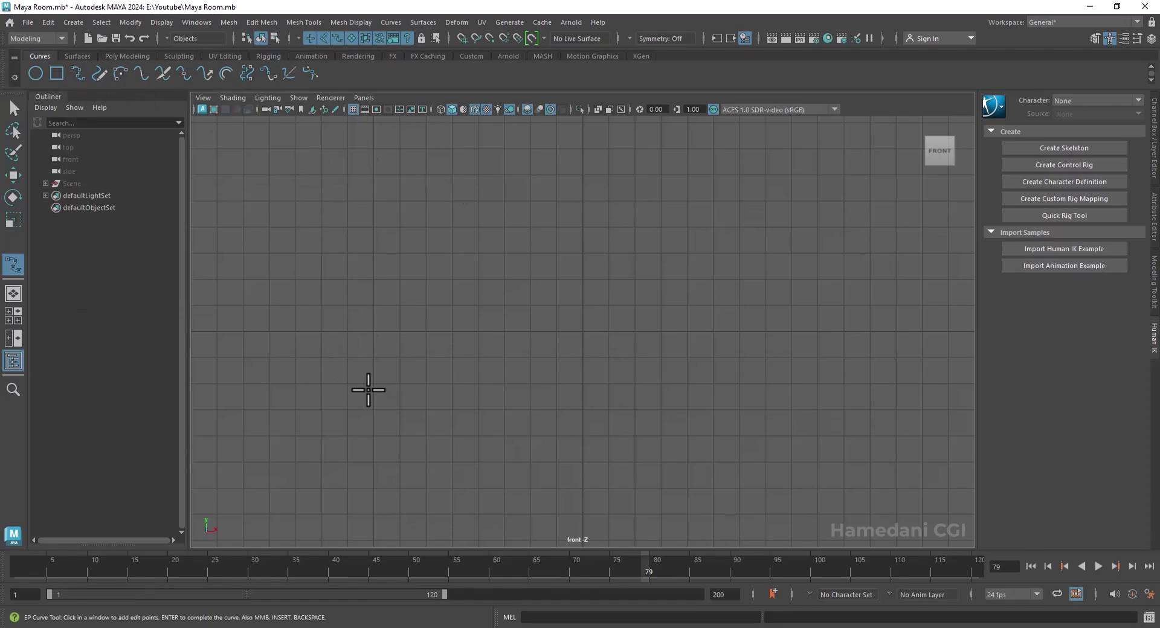
{"action": "left_click", "coordinate": [351, 384]}
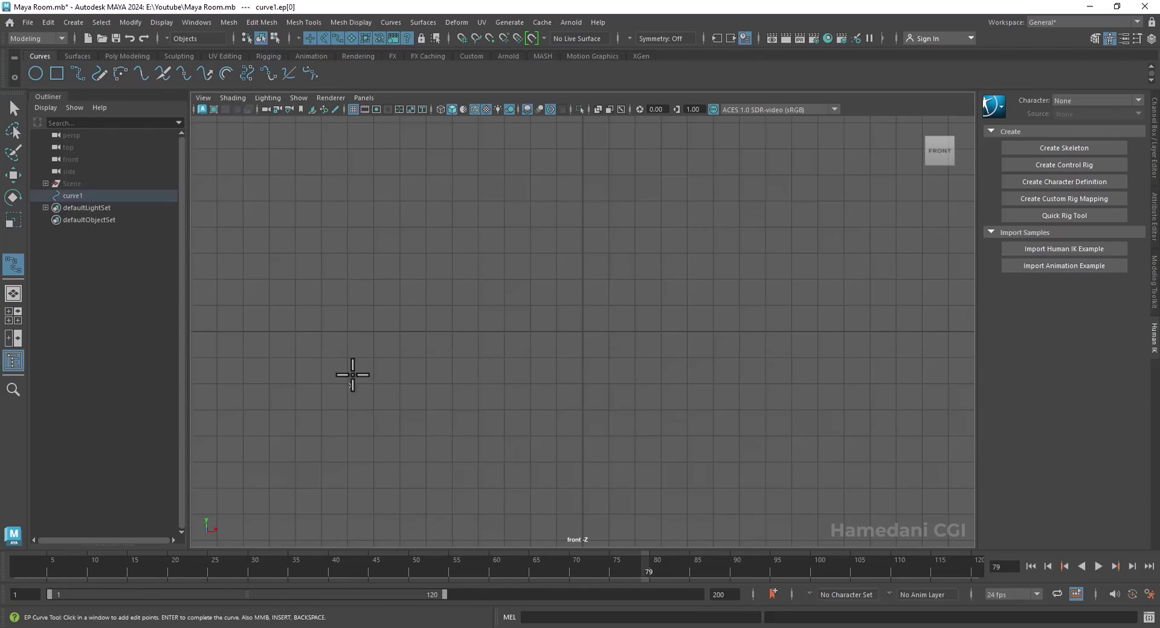
{"action": "left_click", "coordinate": [371, 271]}
{"action": "left_click", "coordinate": [463, 242]}
{"action": "left_click", "coordinate": [622, 227]}
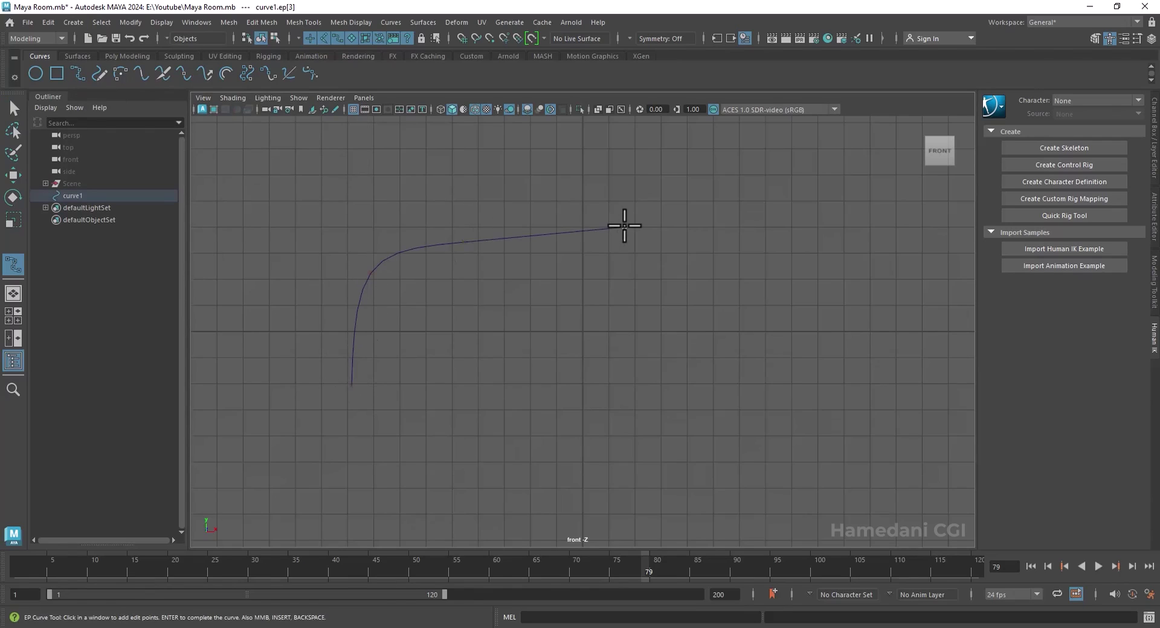
{"action": "left_click", "coordinate": [731, 261]}
{"action": "left_click", "coordinate": [792, 368]}
{"action": "left_click", "coordinate": [777, 424]}
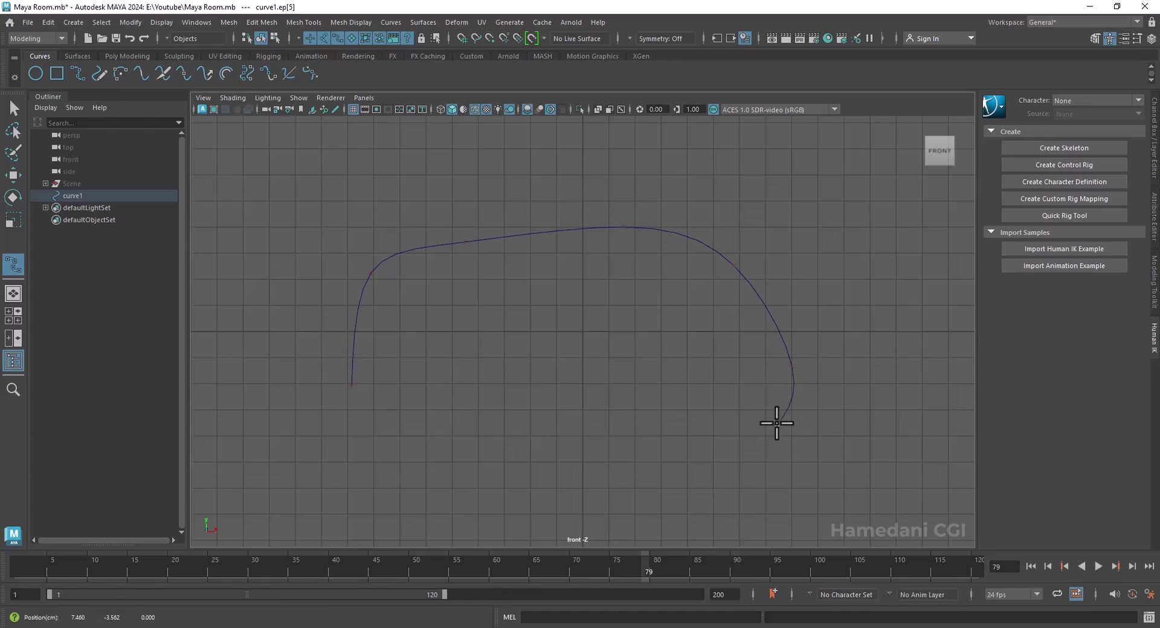
{"action": "left_click", "coordinate": [612, 442]}
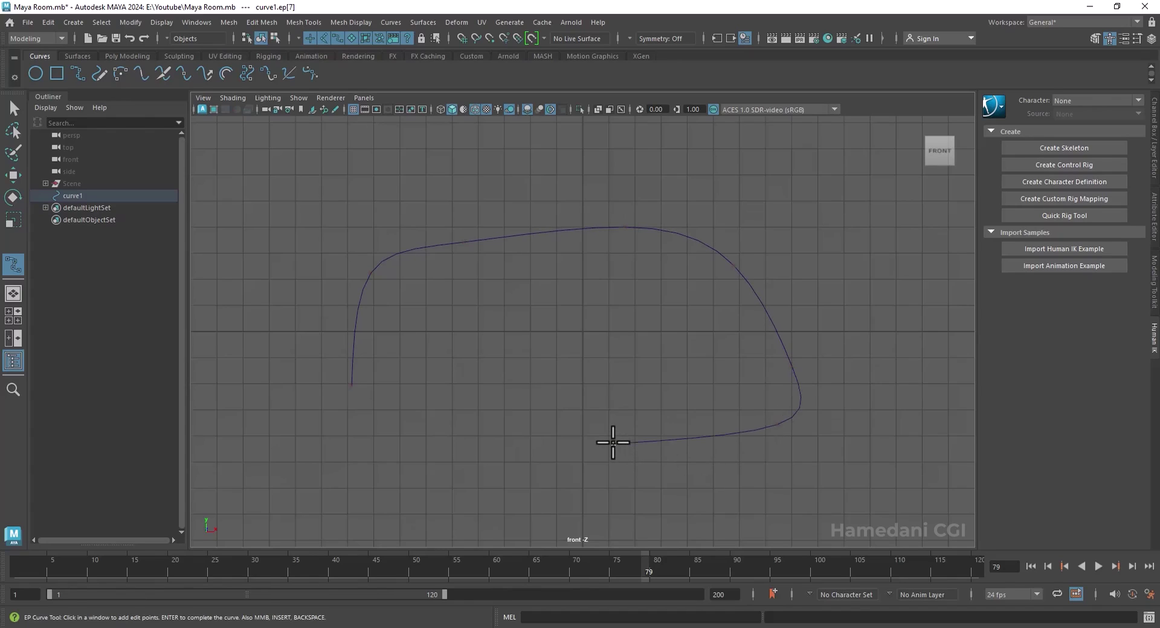
{"action": "left_click", "coordinate": [502, 357]}
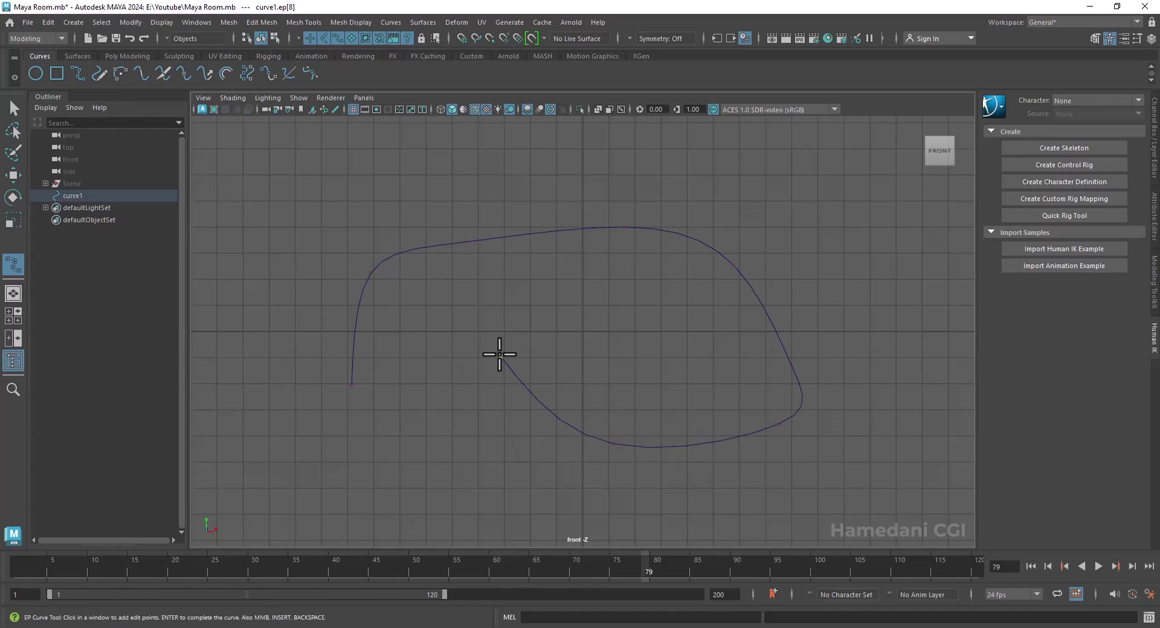
{"action": "key", "text": "Return"}
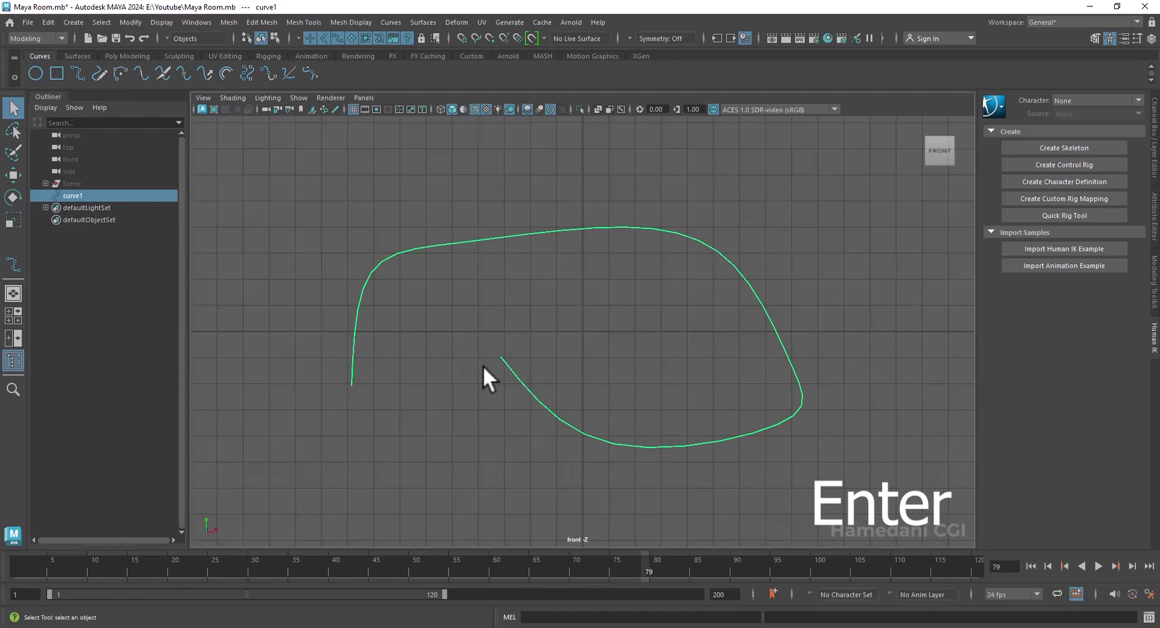
- Draw a six-point zigzag curve across the first curve with the CV Curve Tool and complete it
{"action": "left_click", "coordinate": [70, 20]}
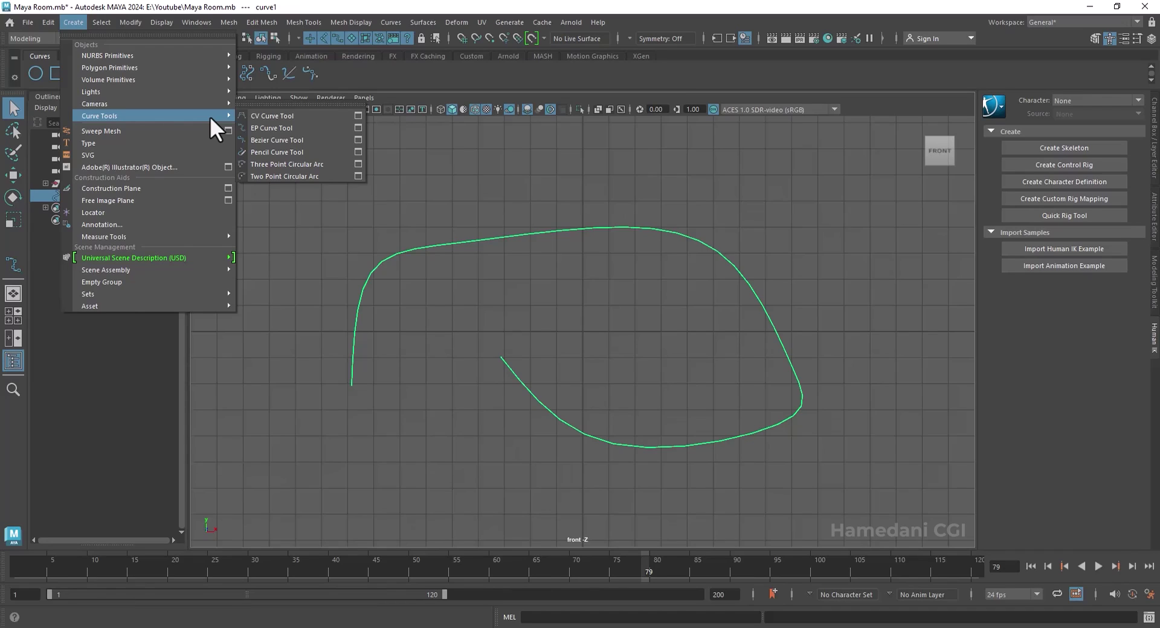
{"action": "left_click", "coordinate": [292, 115]}
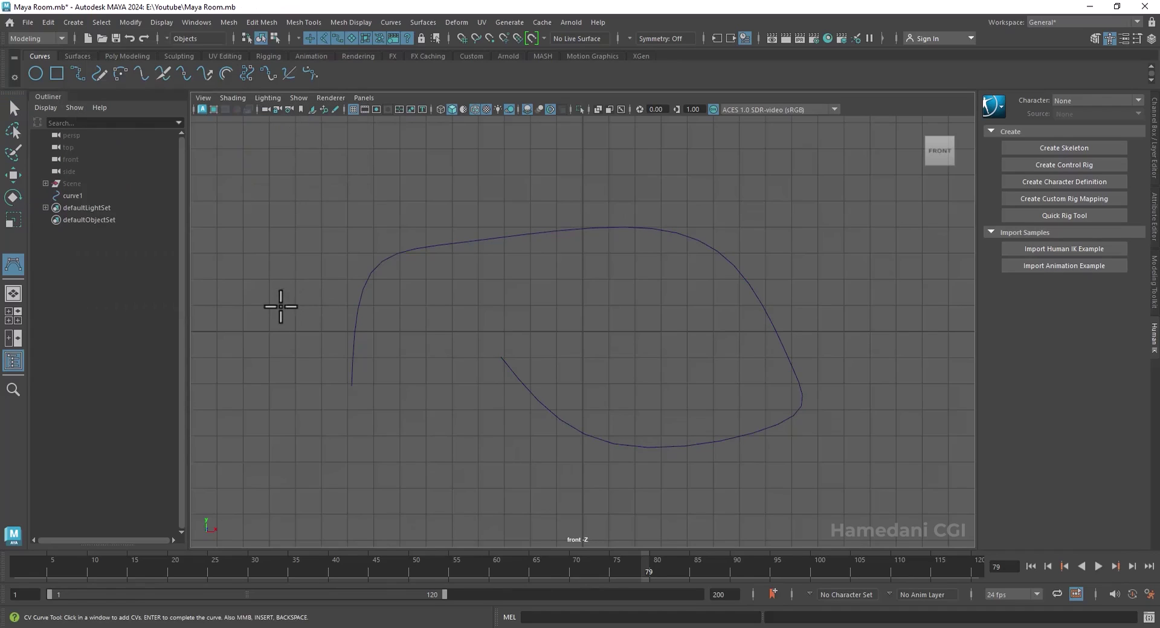
{"action": "left_click", "coordinate": [312, 429]}
{"action": "left_click", "coordinate": [313, 242]}
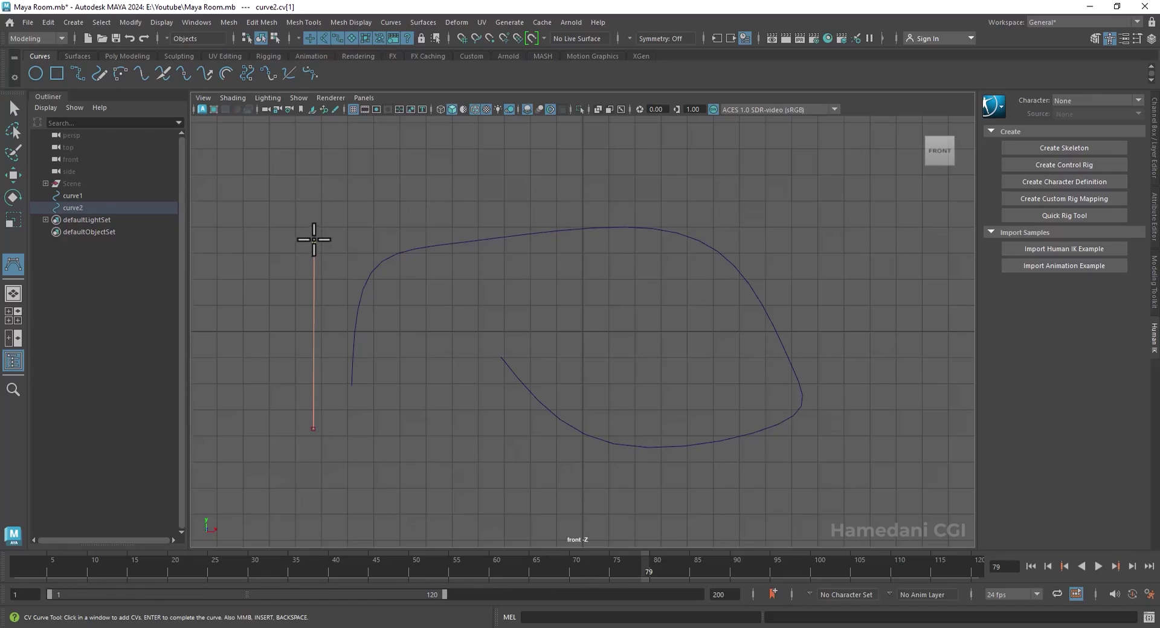
{"action": "left_click", "coordinate": [541, 230]}
{"action": "left_click", "coordinate": [568, 431]}
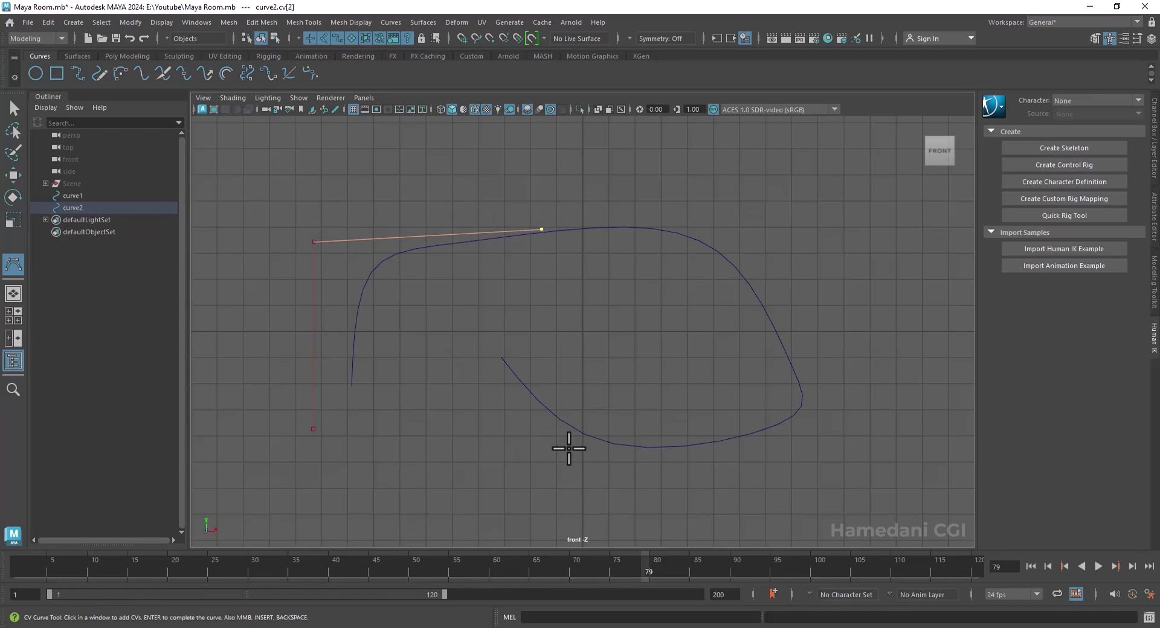
{"action": "left_click", "coordinate": [802, 436]}
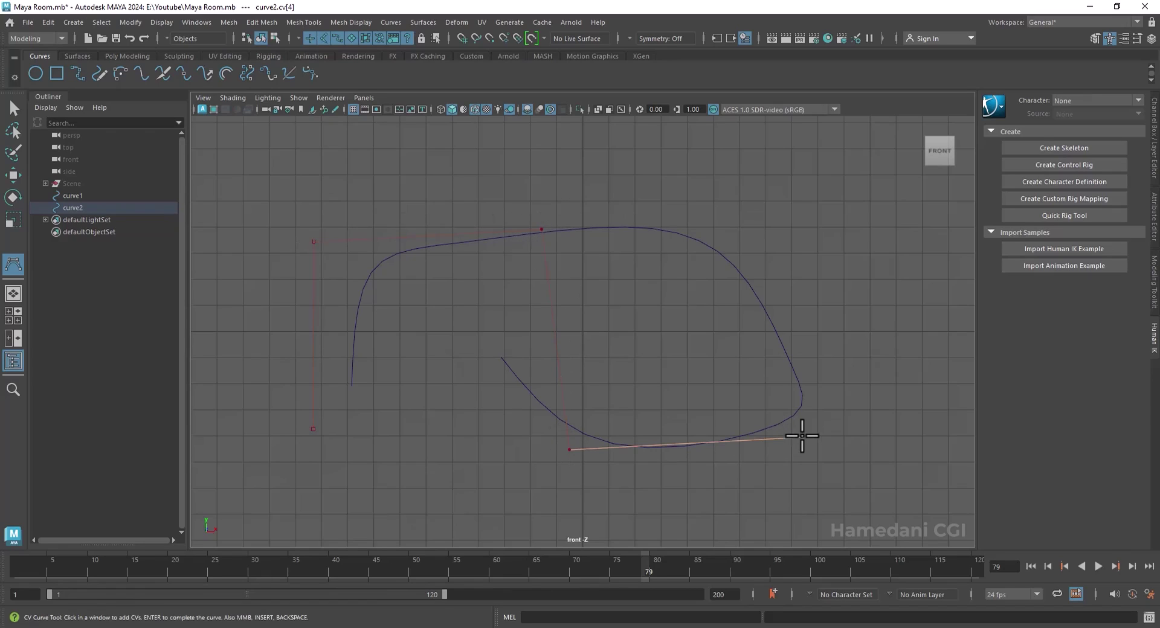
{"action": "left_click", "coordinate": [823, 224]}
{"action": "key", "text": "Return"}
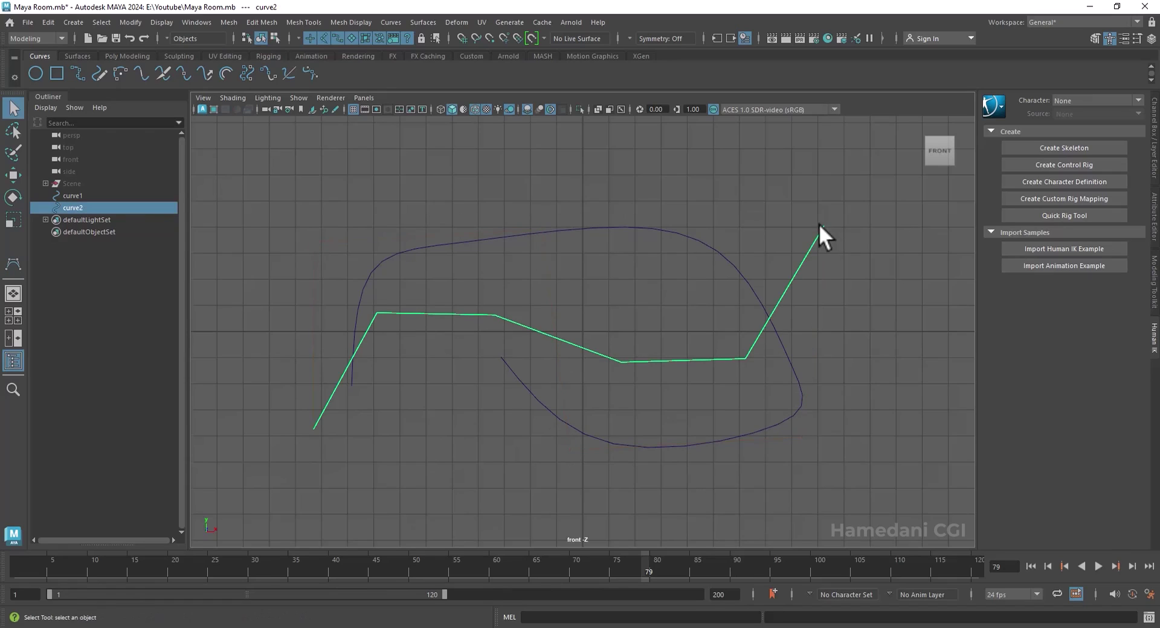
- Review the CV Curve Tool's curve degree settings and place four control vertices in an arch shape with it
{"action": "left_click", "coordinate": [81, 22]}
{"action": "mouse_move", "coordinate": [209, 111]}
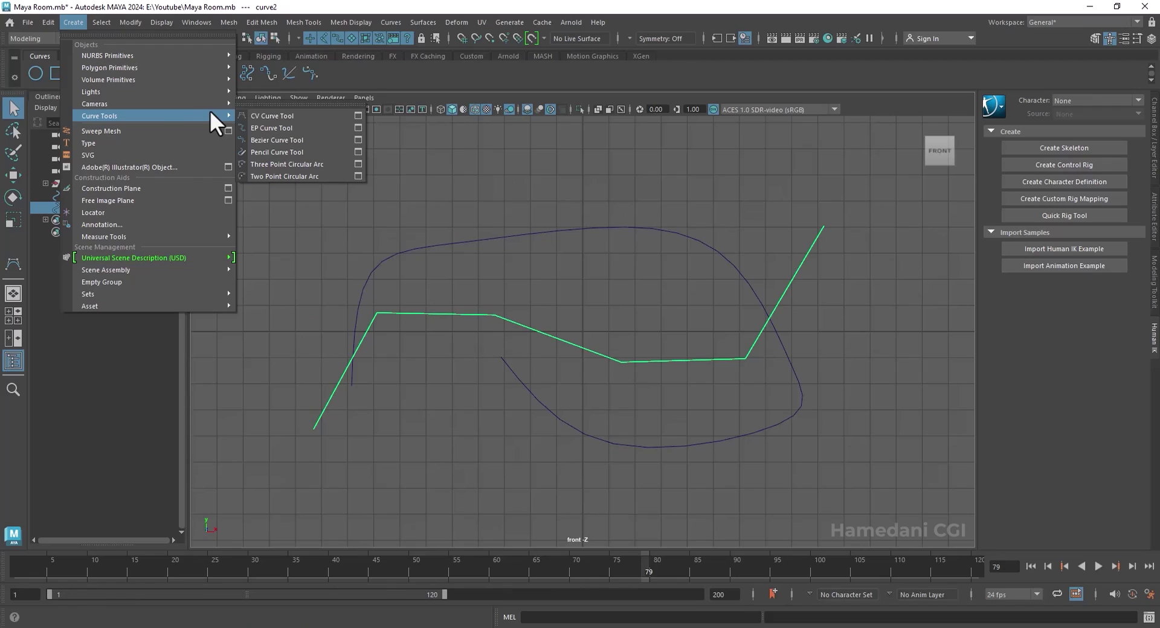
{"action": "left_click", "coordinate": [358, 114]}
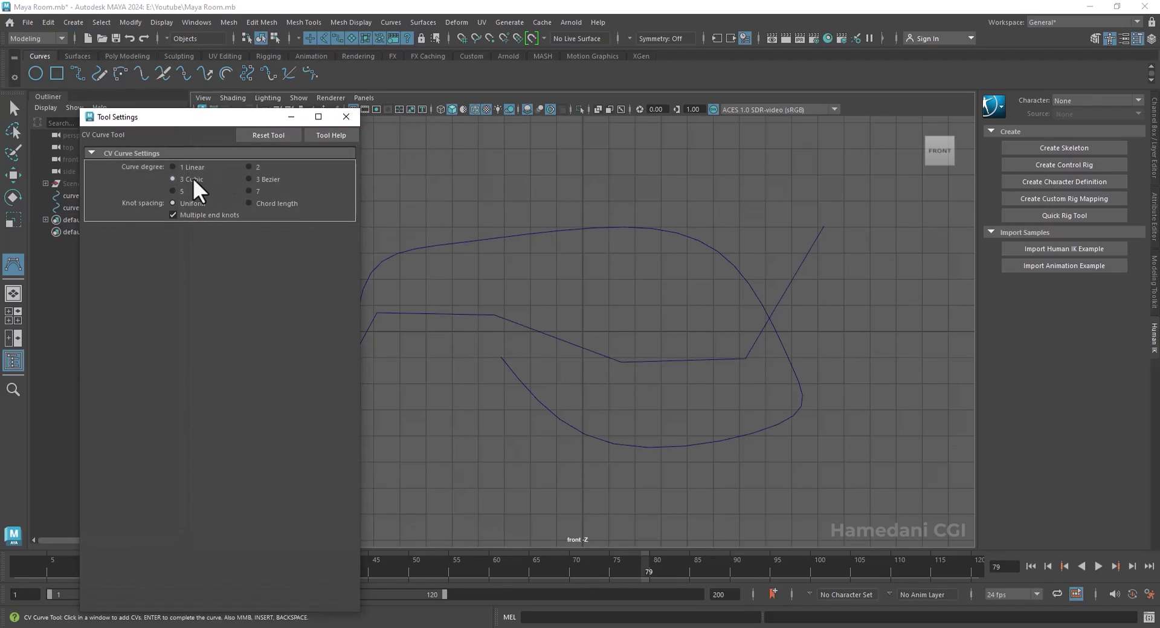
{"action": "left_click", "coordinate": [344, 113]}
{"action": "left_click", "coordinate": [393, 487]}
{"action": "left_click", "coordinate": [392, 315]}
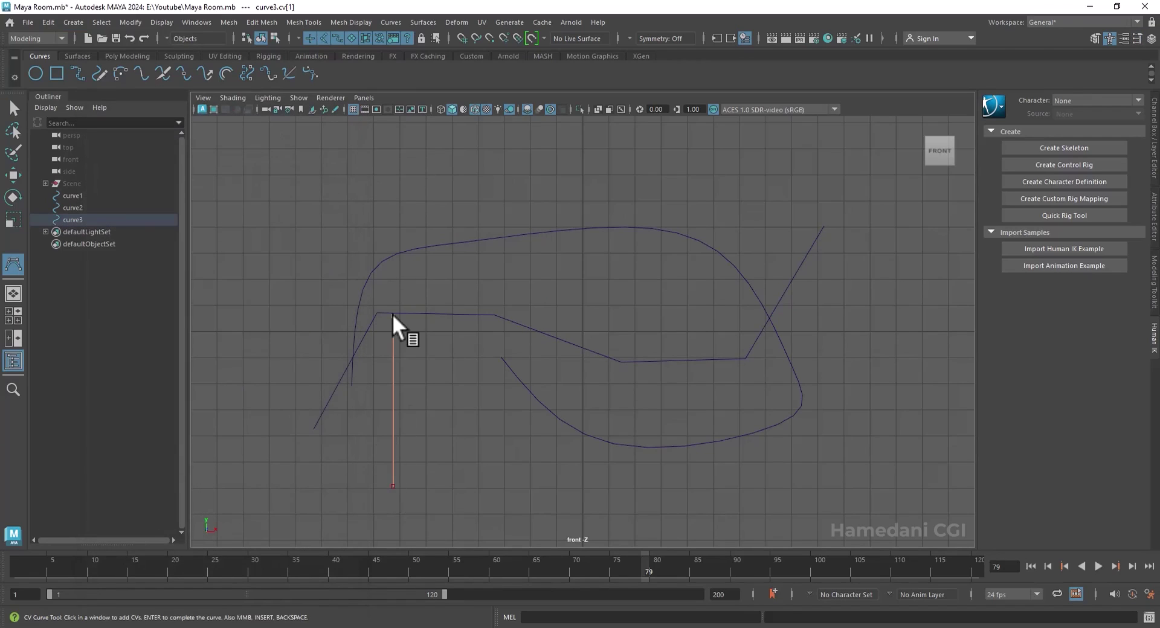
{"action": "left_click", "coordinate": [624, 315]}
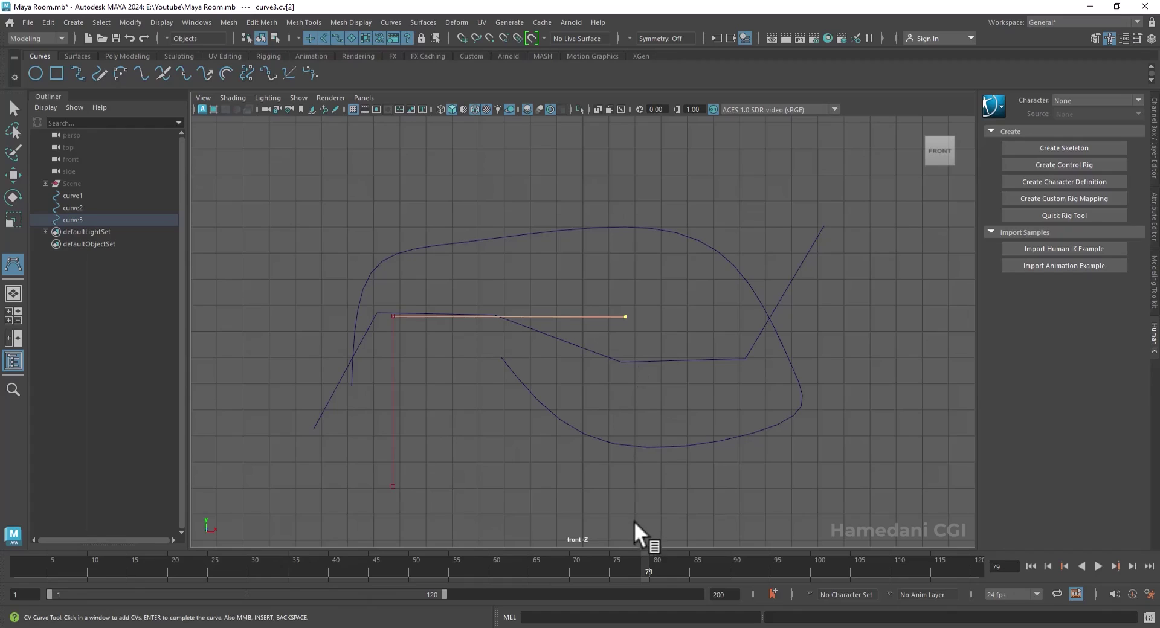
{"action": "left_click", "coordinate": [628, 502]}
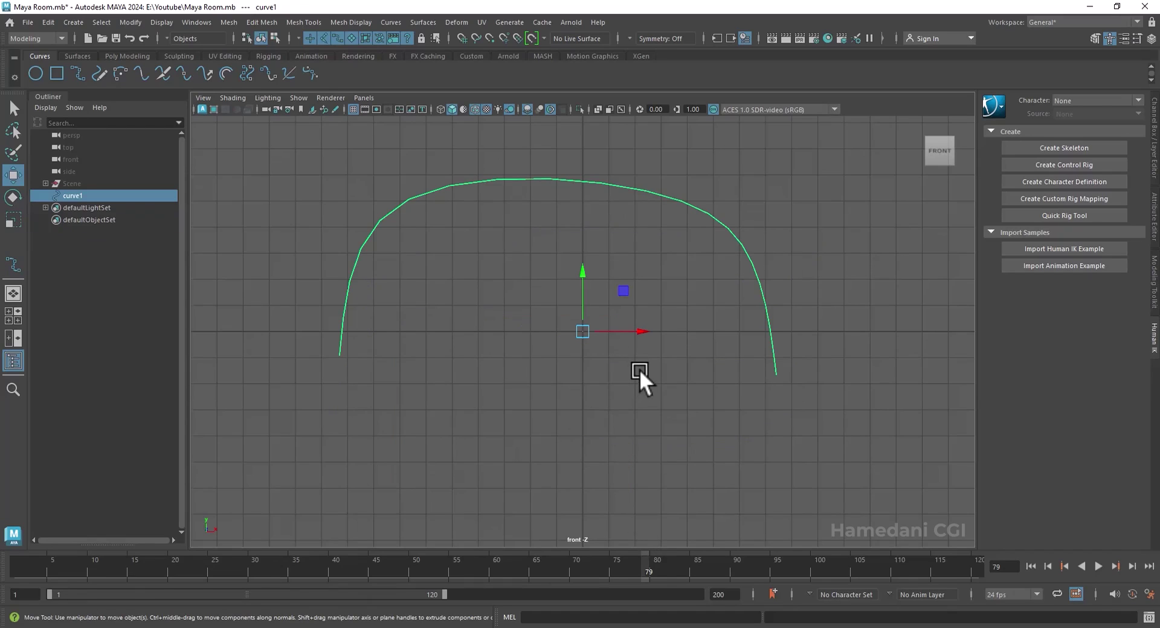
- Examine the arch curve's component modes, such as Control Vertex, Edit Point, Curve Point and Hull
{"action": "right_click", "coordinate": [532, 176]}
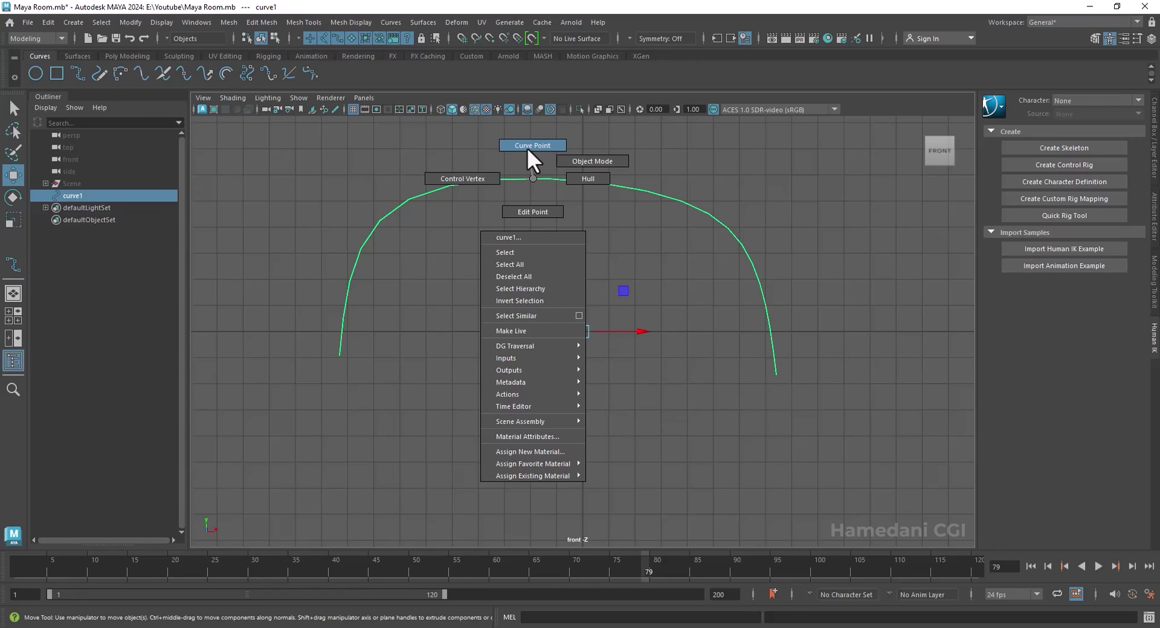
{"action": "right_click_drag", "start_coordinate": [475, 178], "coordinate": [527, 213]}
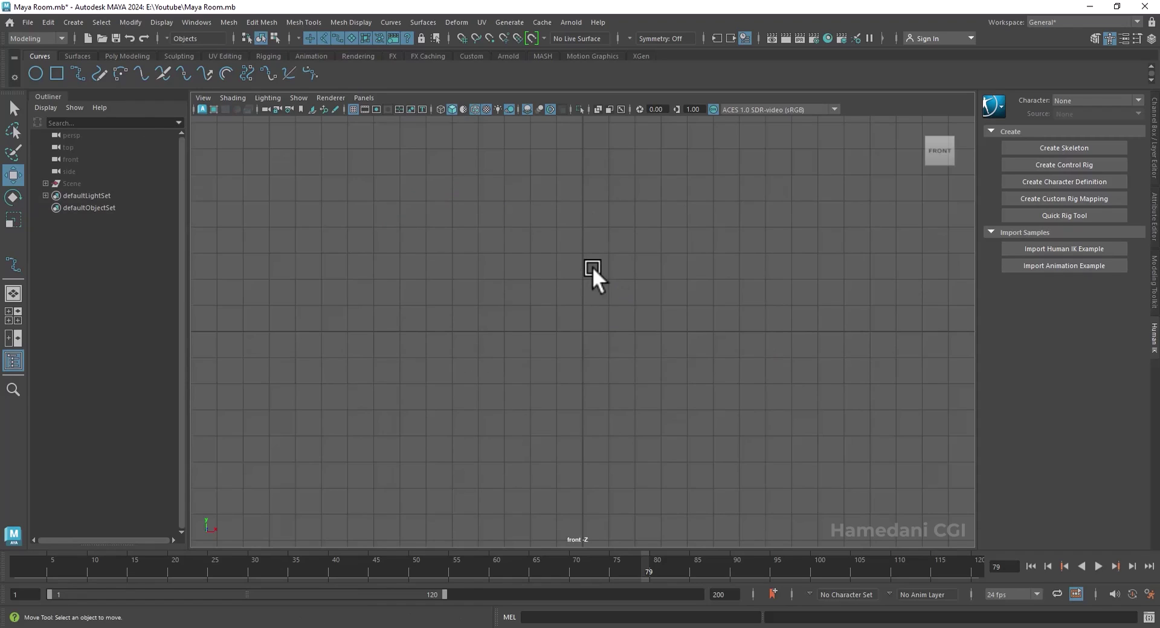
- Draw two NURBS circles of similar size in the front view
{"action": "left_click", "coordinate": [35, 73]}
{"action": "left_click_drag", "start_coordinate": [409, 311], "coordinate": [490, 373]}
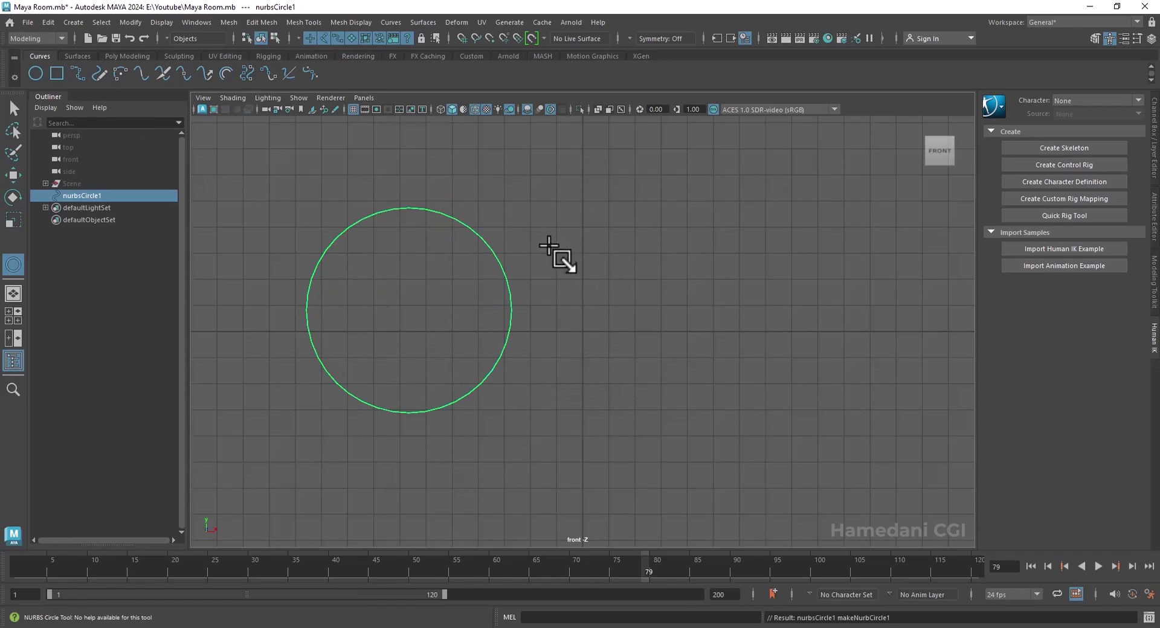
{"action": "left_click_drag", "start_coordinate": [554, 244], "coordinate": [619, 312]}
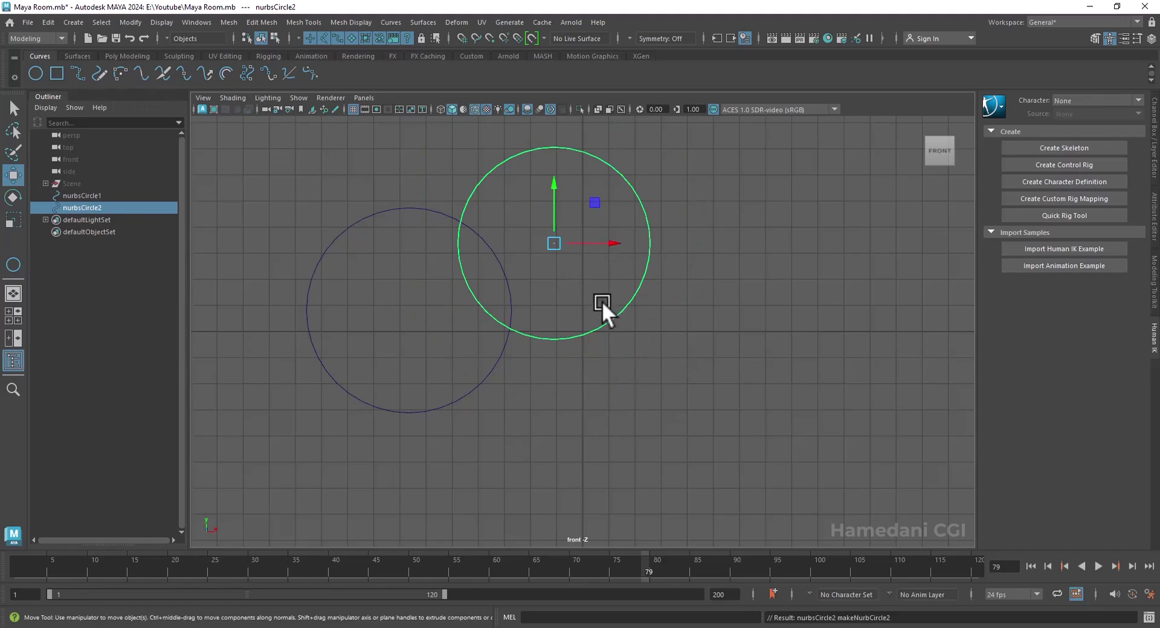
- Move the second circle level with the first so they overlap, and shift both circles together along X
{"action": "left_click_drag", "start_coordinate": [554, 243], "coordinate": [582, 316]}
{"action": "left_click_drag", "start_coordinate": [614, 378], "coordinate": [493, 329]}
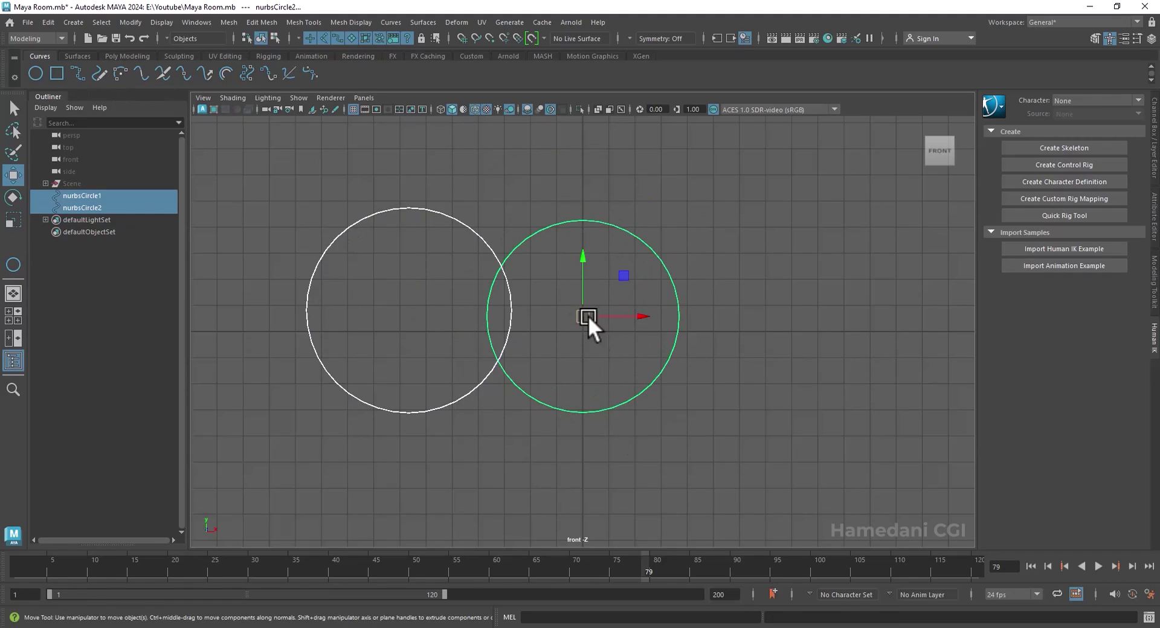
{"action": "left_click_drag", "start_coordinate": [588, 315], "coordinate": [683, 328]}
- Check the Interactive Creation option for NURBS primitives
{"action": "left_click", "coordinate": [73, 22]}
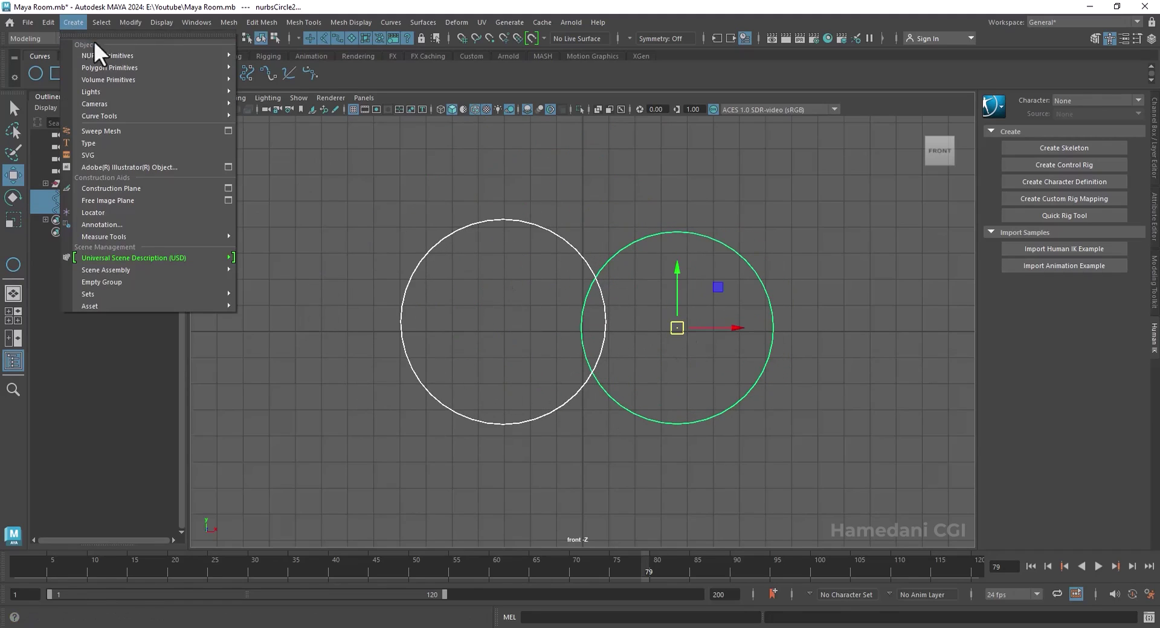
{"action": "mouse_move", "coordinate": [170, 55]}
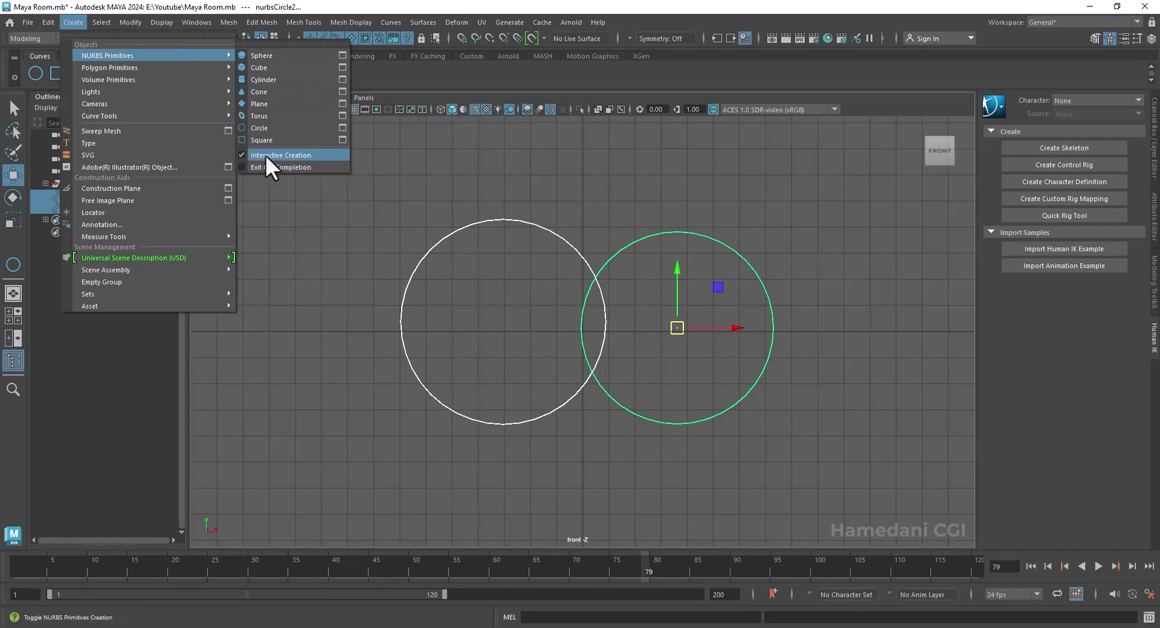
{"action": "left_click", "coordinate": [299, 152]}
{"action": "left_click", "coordinate": [410, 204]}
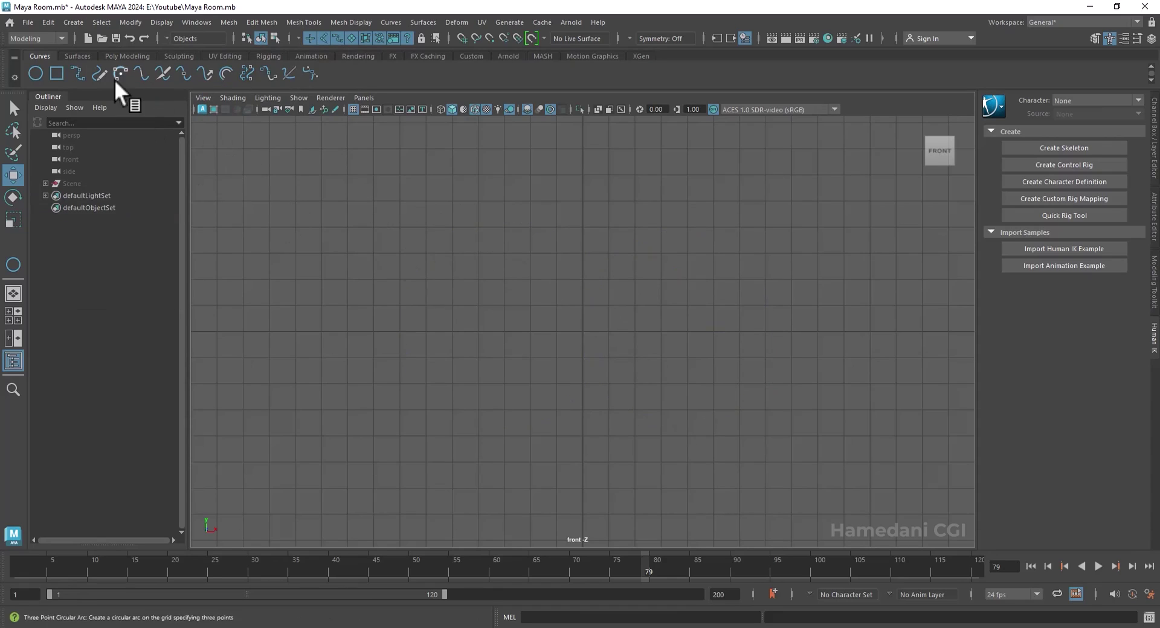
- Draw an inverted-U curve through four edit points with the EP Curve Tool in the front view
{"action": "left_click", "coordinate": [78, 73]}
{"action": "left_click", "coordinate": [357, 379]}
{"action": "left_click", "coordinate": [346, 192]}
{"action": "left_click", "coordinate": [506, 191]}
{"action": "left_click", "coordinate": [542, 345]}
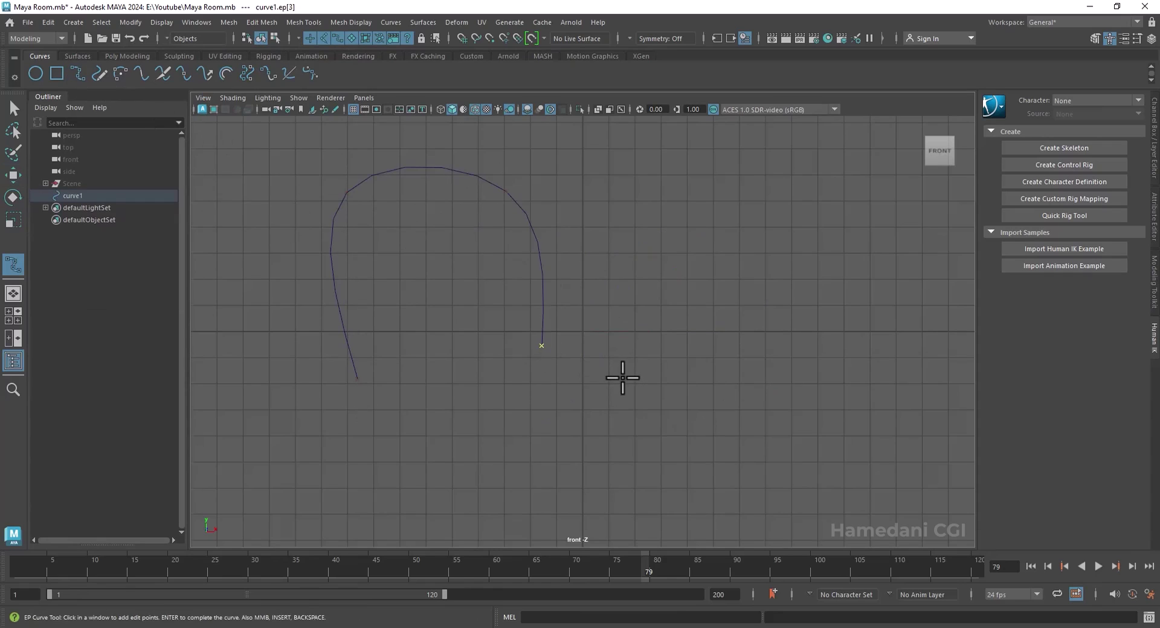
{"action": "key", "text": "Return"}
- Duplicate the inverted-U curve along X beside the original and select both curves
{"action": "key", "text": "w"}
{"action": "left_click_drag", "start_coordinate": [603, 340], "coordinate": [845, 340], "text": "shift"}
{"action": "left_click_drag", "start_coordinate": [647, 336], "coordinate": [416, 173]}
{"action": "left_click_drag", "start_coordinate": [700, 437], "coordinate": [387, 150]}
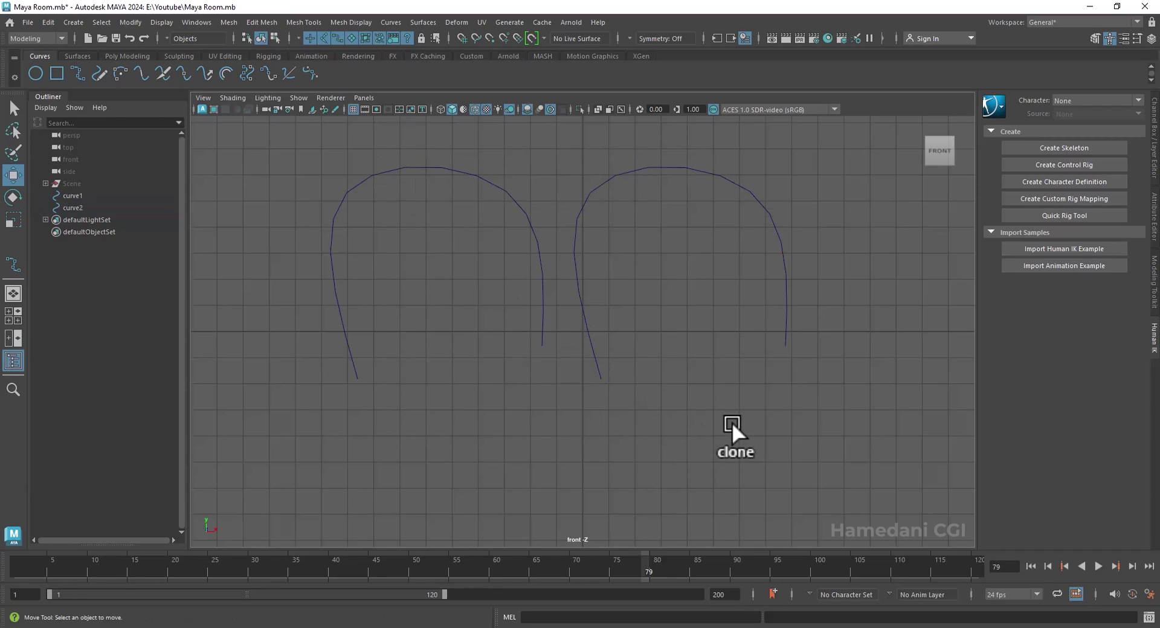
{"action": "left_click_drag", "start_coordinate": [757, 467], "coordinate": [353, 163]}
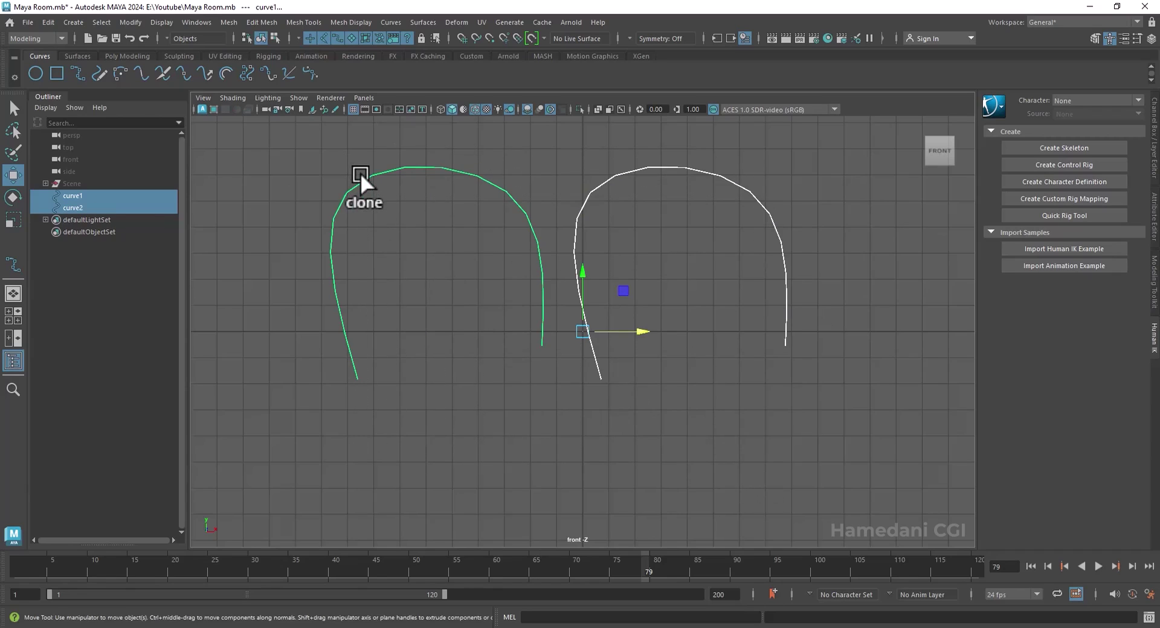
- Attach the two inverted-U curves into one continuous curve using the Blend attach method
{"action": "left_click", "coordinate": [140, 69]}
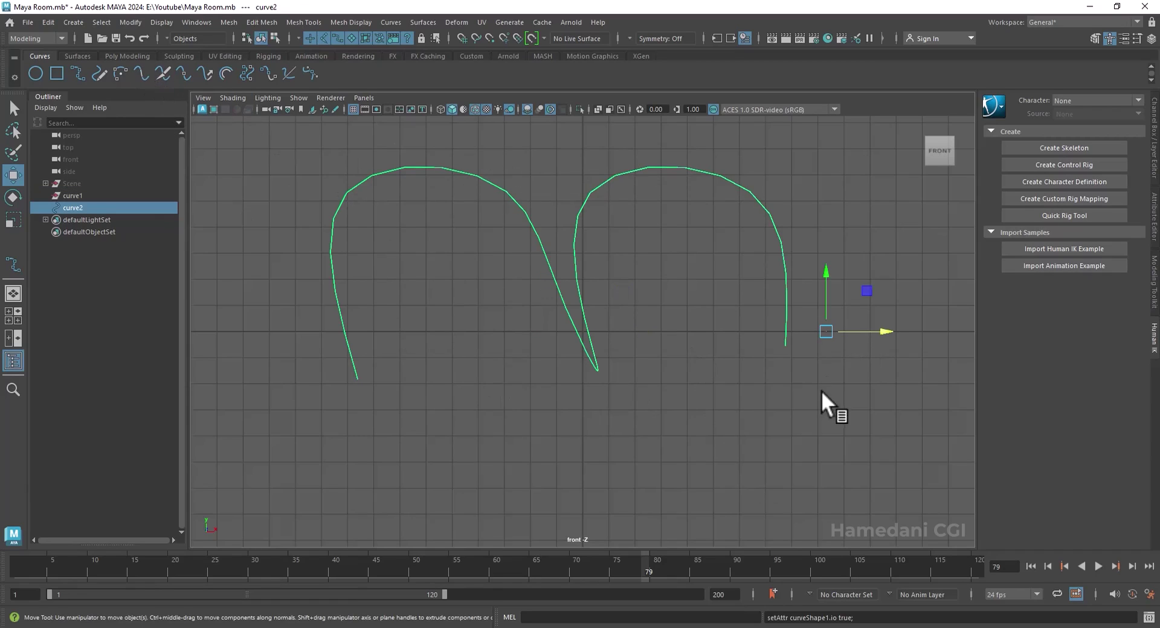
{"action": "double_click", "coordinate": [140, 70]}
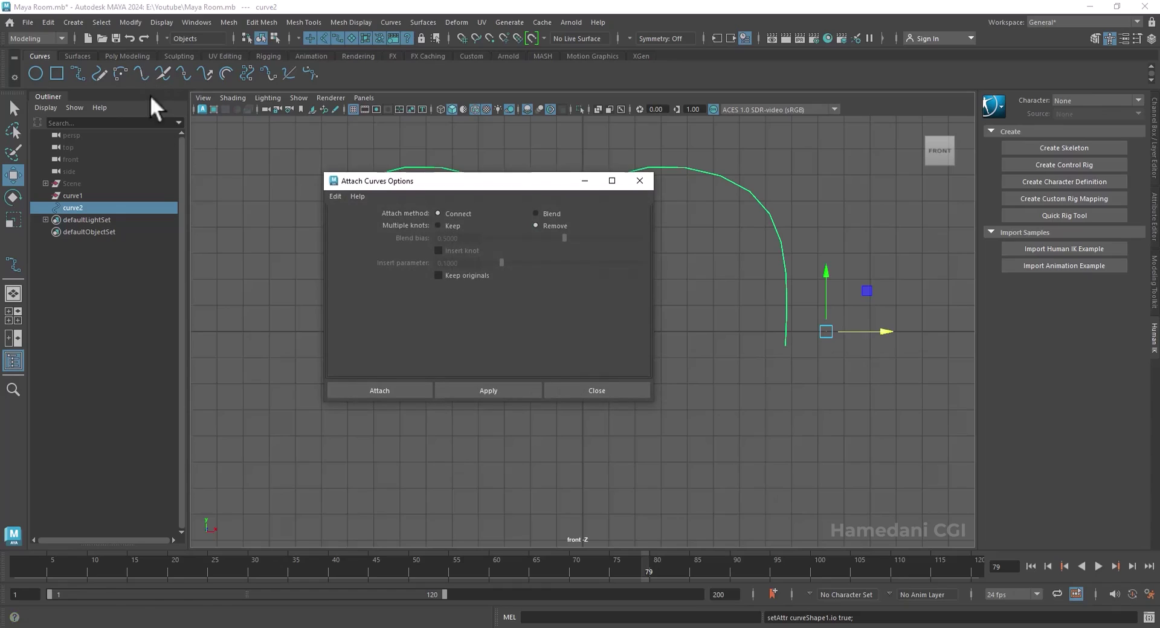
{"action": "left_click_drag", "start_coordinate": [505, 187], "coordinate": [454, 304]}
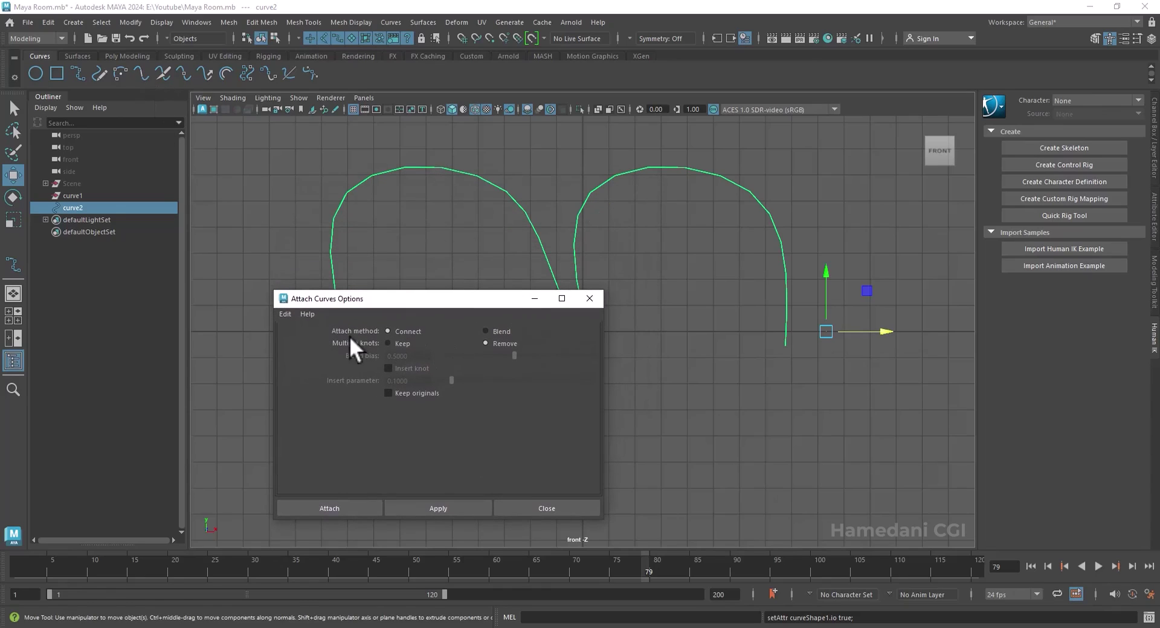
{"action": "left_click", "coordinate": [497, 330]}
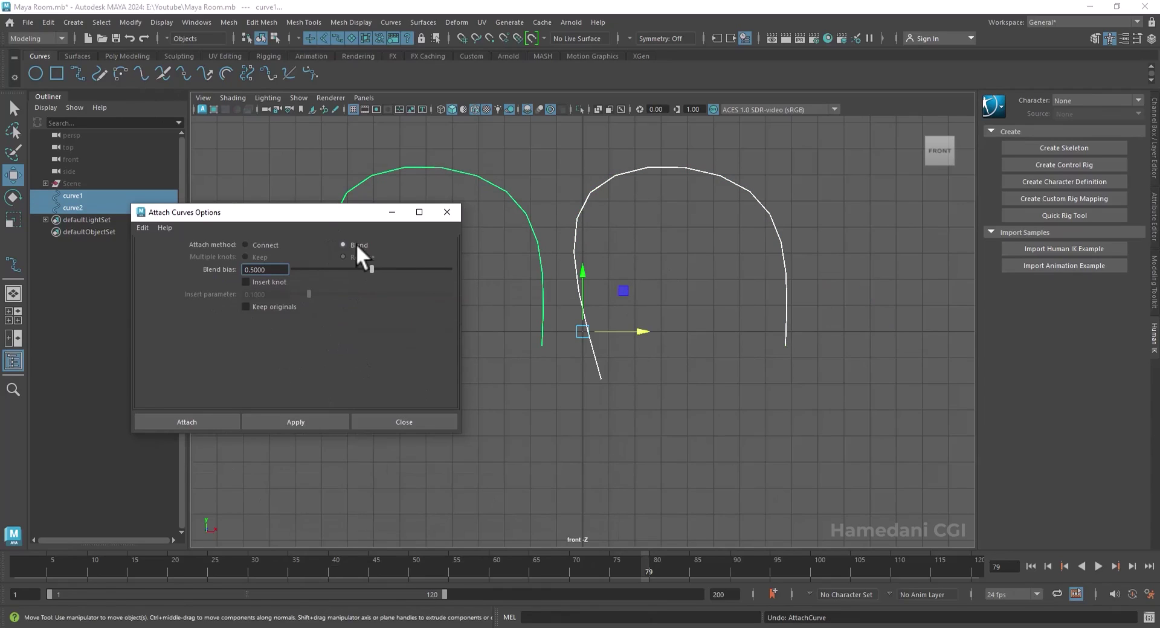
{"action": "left_click", "coordinate": [296, 417]}
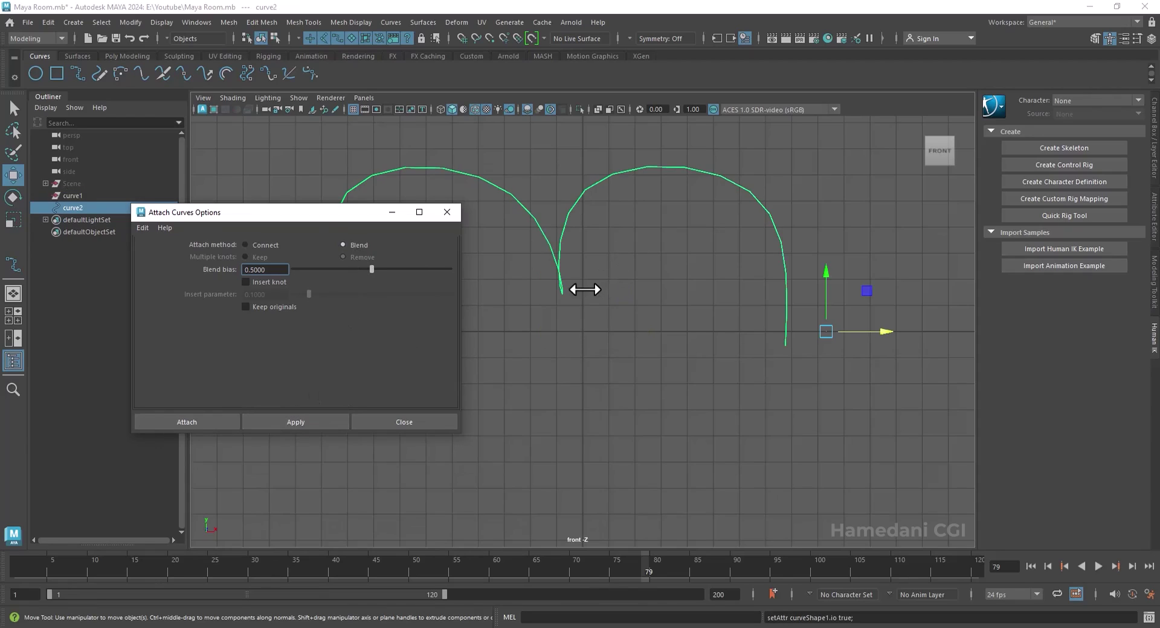
{"action": "left_click", "coordinate": [433, 416]}
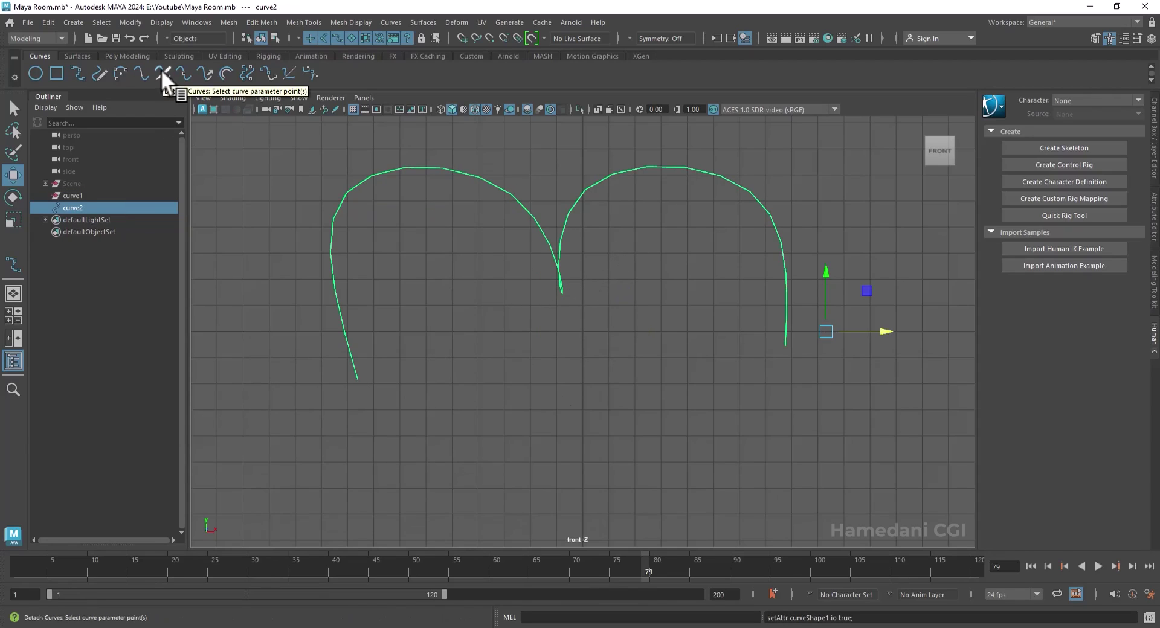
- Detach the attached curve at two curve points on its left arch, one near the crown and one on the outer side
{"action": "left_click", "coordinate": [537, 349]}
{"action": "left_click", "coordinate": [578, 196]}
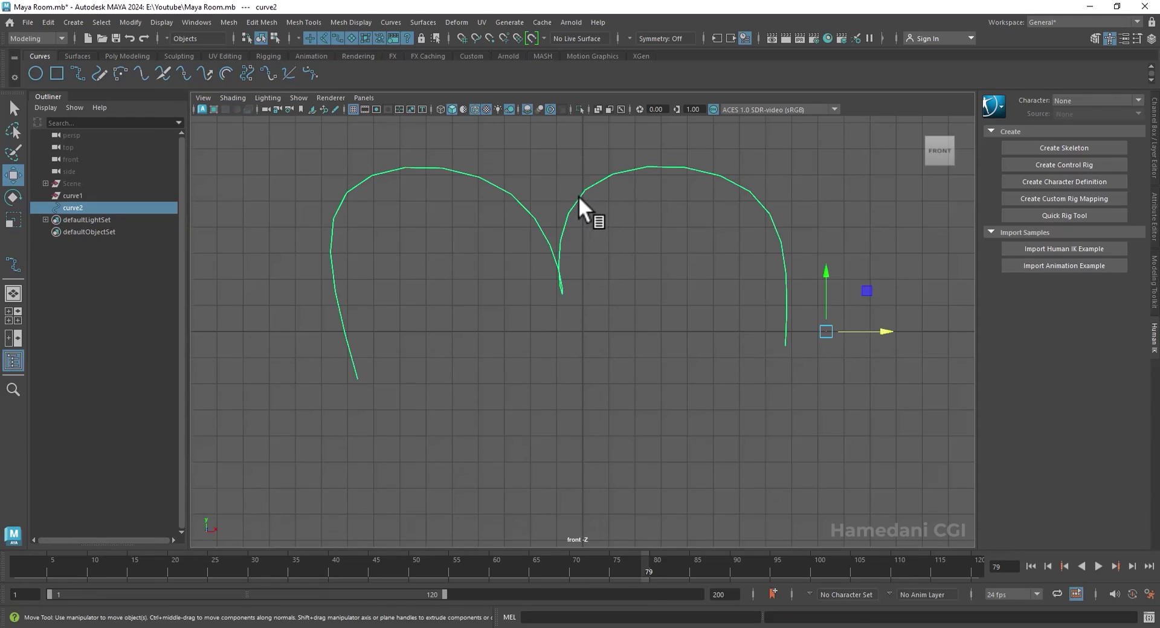
{"action": "right_click", "coordinate": [578, 196]}
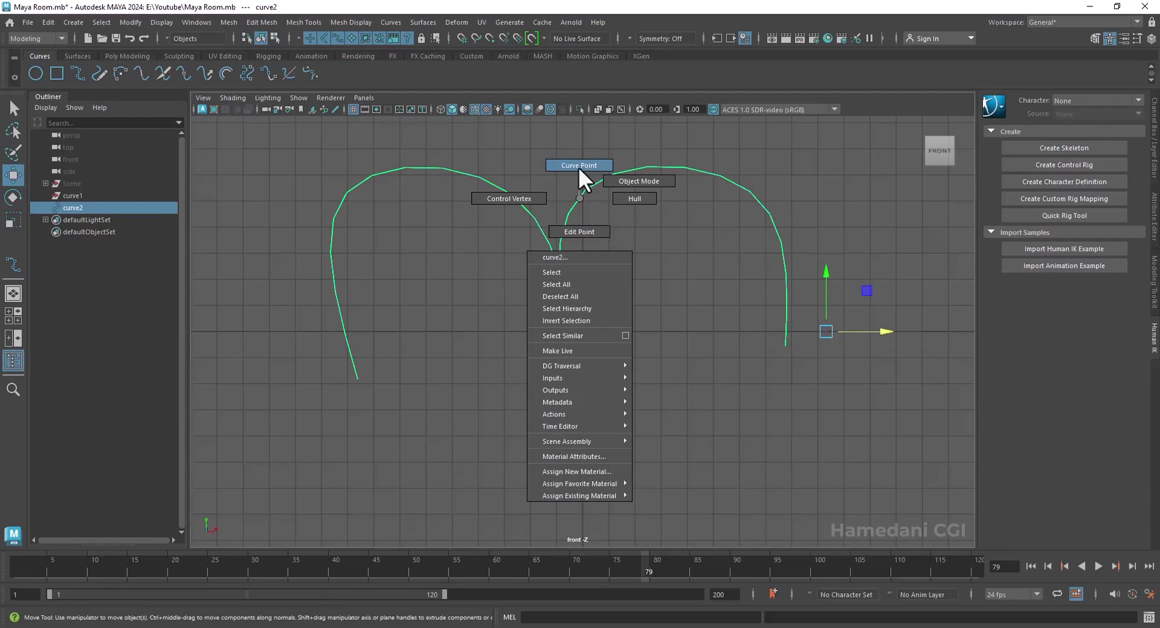
{"action": "left_click", "coordinate": [578, 167]}
{"action": "left_click", "coordinate": [413, 166]}
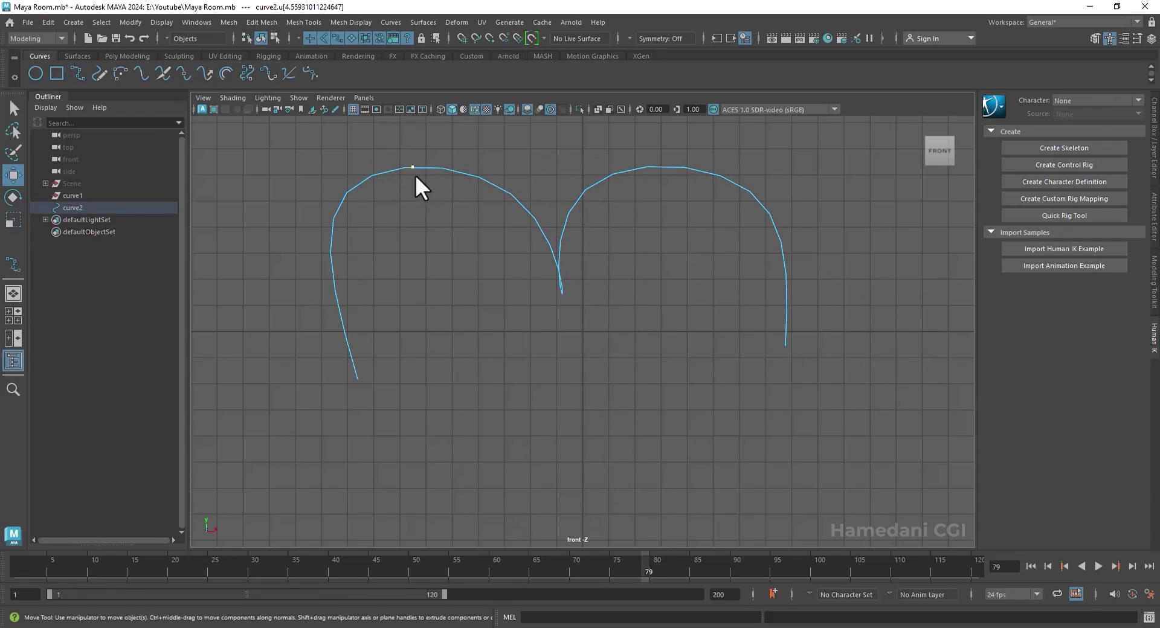
{"action": "left_click", "coordinate": [330, 248]}
{"action": "left_click", "coordinate": [160, 72]}
- Move the detached middle segment of the left arch up and to the left, away from the other pieces
{"action": "left_click", "coordinate": [355, 197]}
{"action": "left_click", "coordinate": [352, 191]}
{"action": "left_click_drag", "start_coordinate": [826, 332], "coordinate": [771, 308]}
{"action": "left_click", "coordinate": [694, 331]}
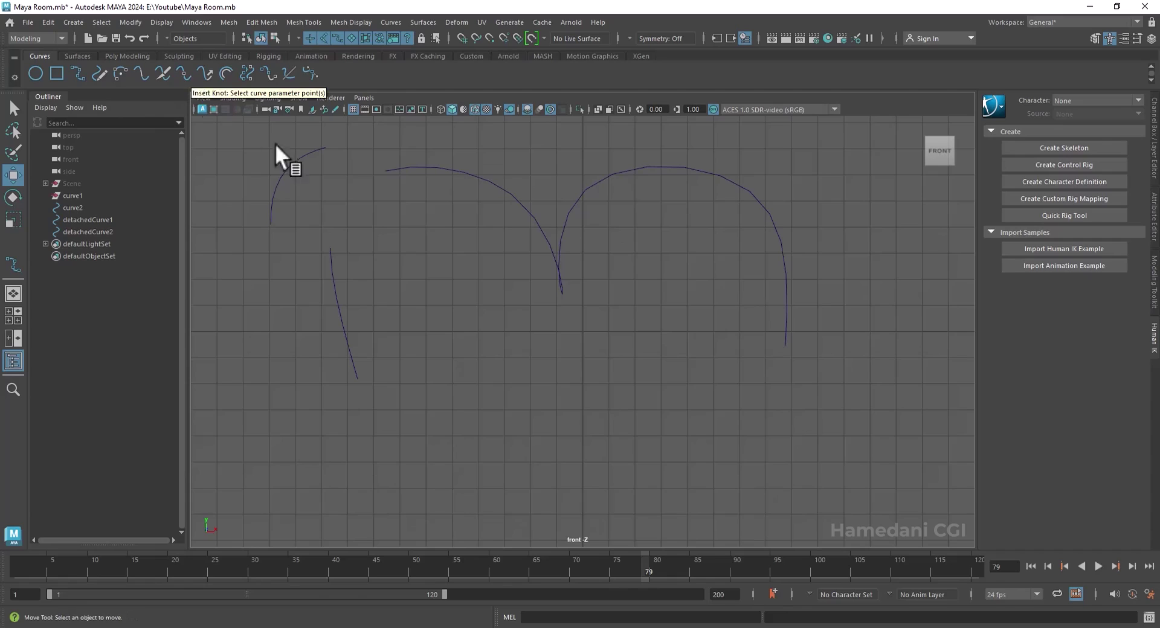
- Insert knots at two curve points along the left arch of the remaining double-arch curve
{"action": "left_click", "coordinate": [474, 173]}
{"action": "right_click_drag", "start_coordinate": [475, 174], "coordinate": [474, 143]}
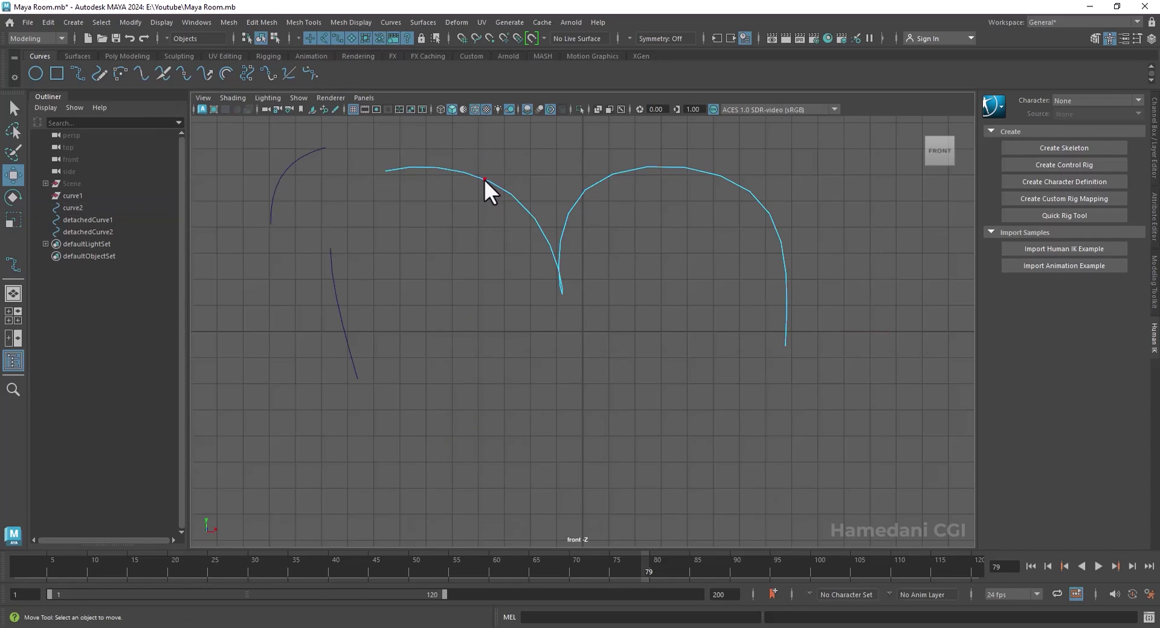
{"action": "left_click", "coordinate": [499, 188]}
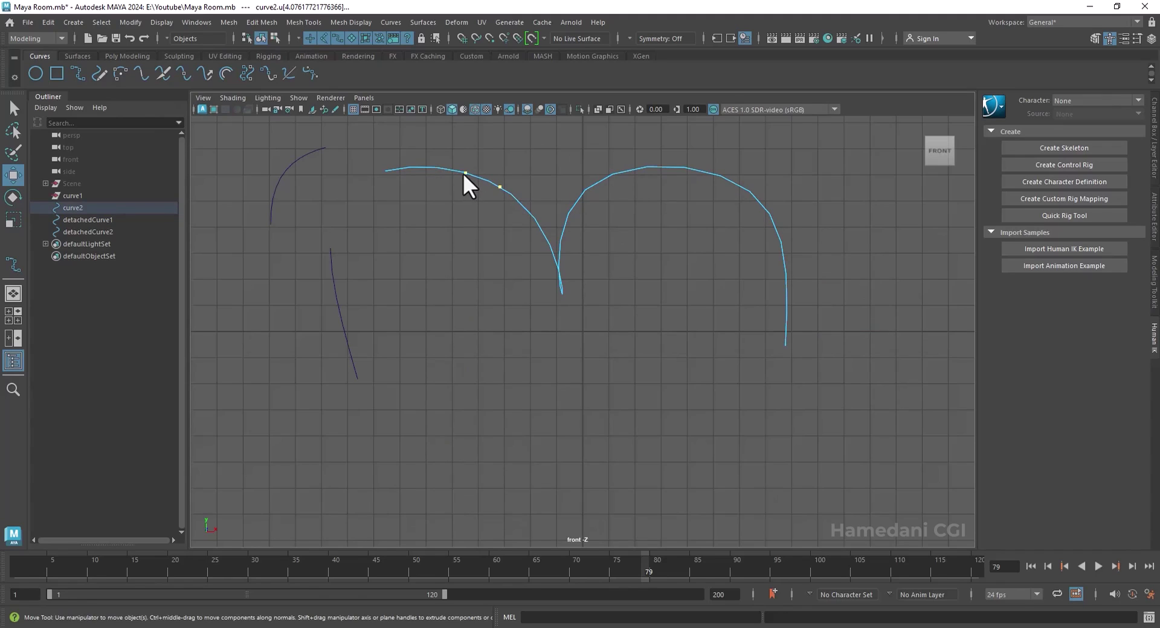
{"action": "left_click", "coordinate": [184, 74]}
- Display the double-arch curve's edit points and its control vertices to examine the inserted knots
{"action": "right_click_drag", "start_coordinate": [467, 175], "coordinate": [475, 216]}
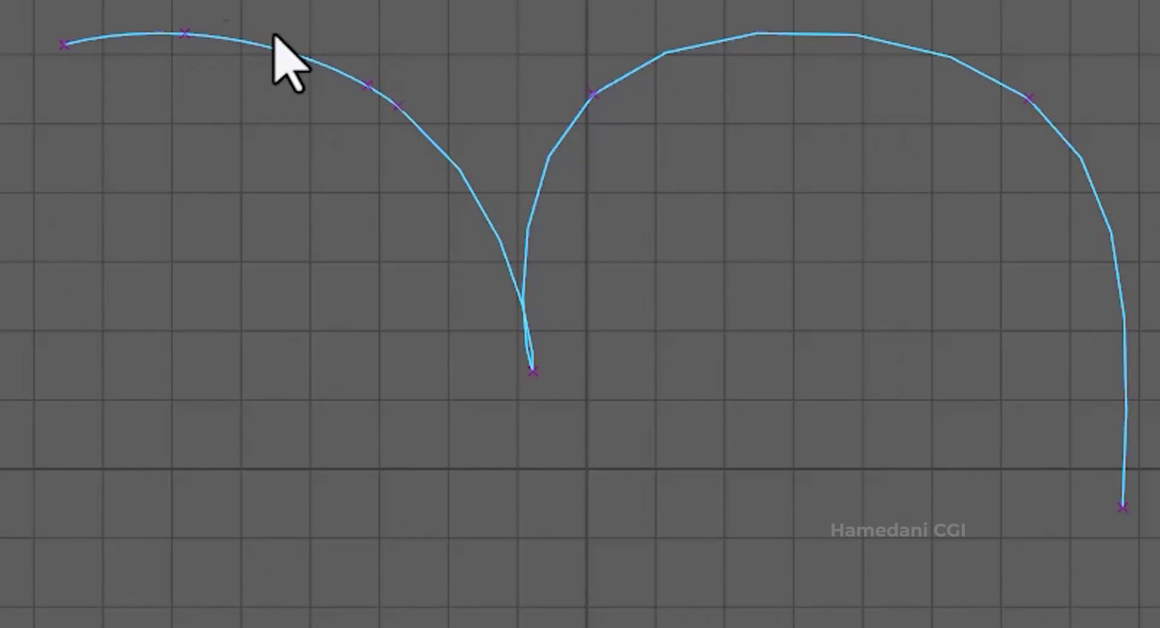
{"action": "right_click", "coordinate": [308, 55]}
{"action": "right_click_drag", "start_coordinate": [308, 55], "coordinate": [192, 45]}
{"action": "right_click", "coordinate": [303, 62]}
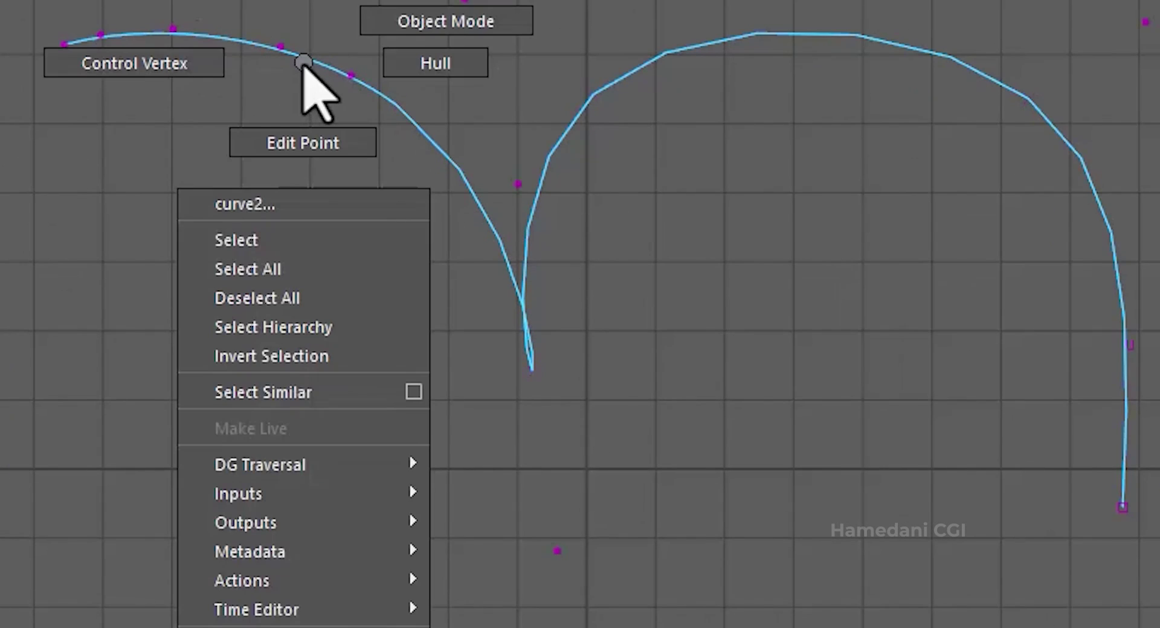
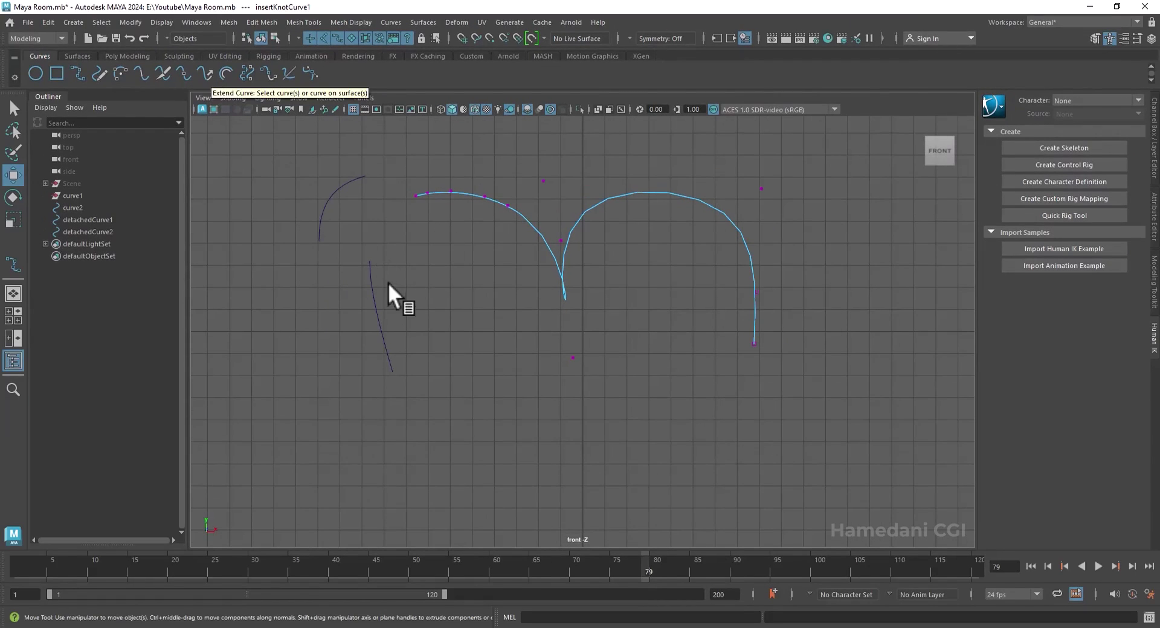
- Extend the lower-left detached curve linearly at its end by 2 units, and again by 5 units
{"action": "left_click", "coordinate": [373, 301]}
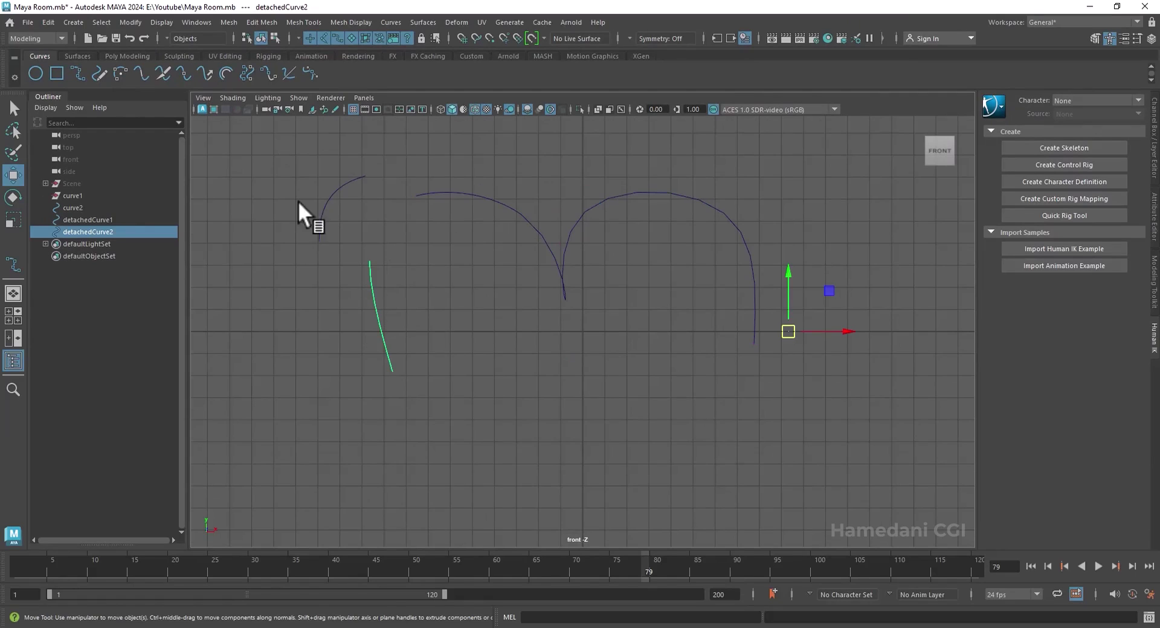
{"action": "left_click", "coordinate": [202, 72]}
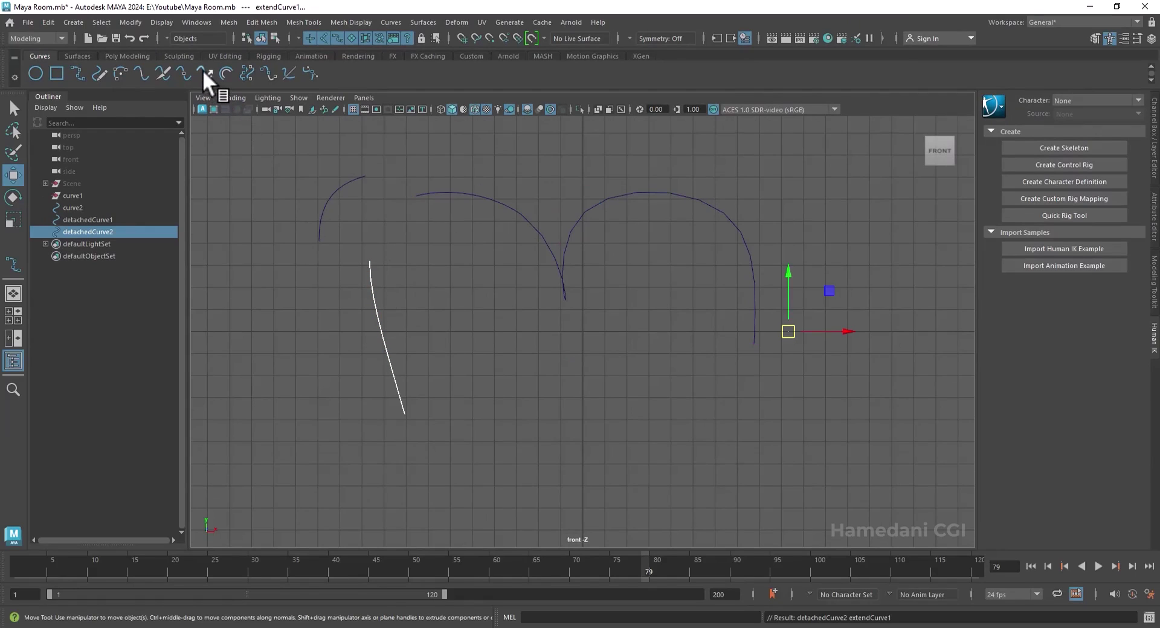
{"action": "double_click", "coordinate": [201, 71]}
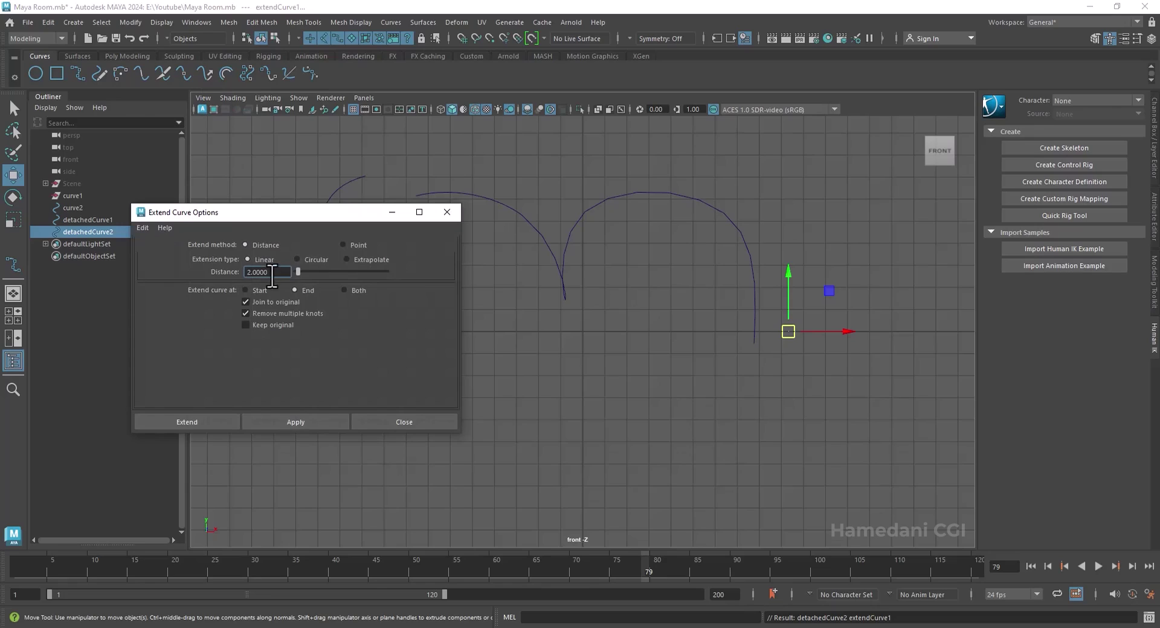
{"action": "left_click_drag", "start_coordinate": [284, 272], "coordinate": [217, 270]}
{"action": "type", "text": "5"}
{"action": "left_click", "coordinate": [306, 416]}
{"action": "left_click", "coordinate": [304, 421]}
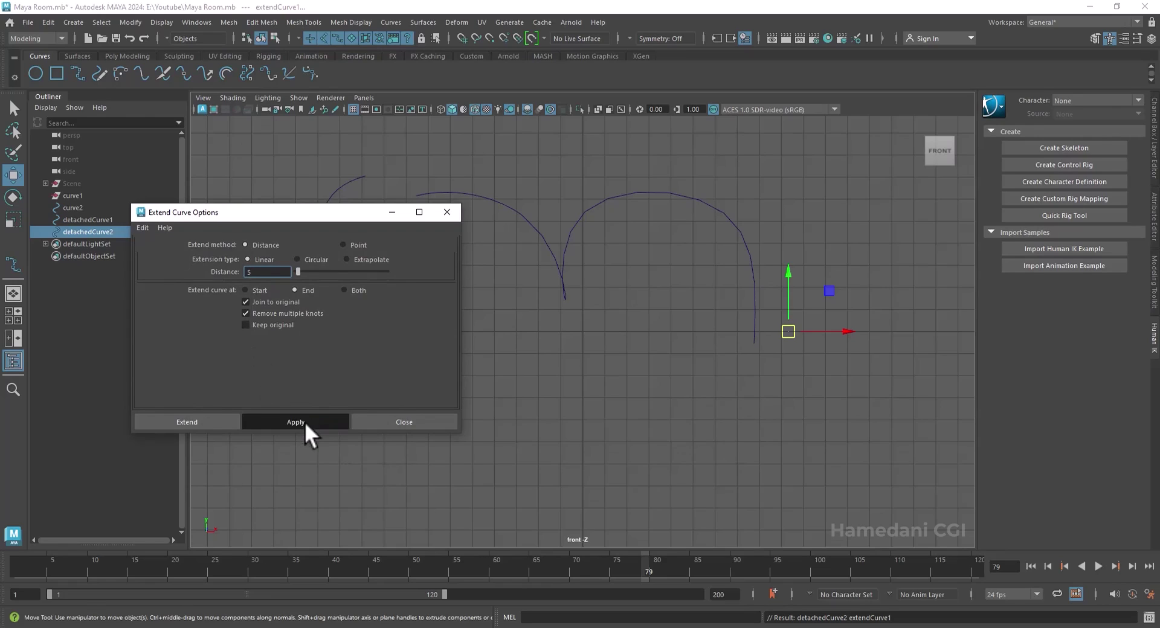
{"action": "left_click", "coordinate": [406, 422]}
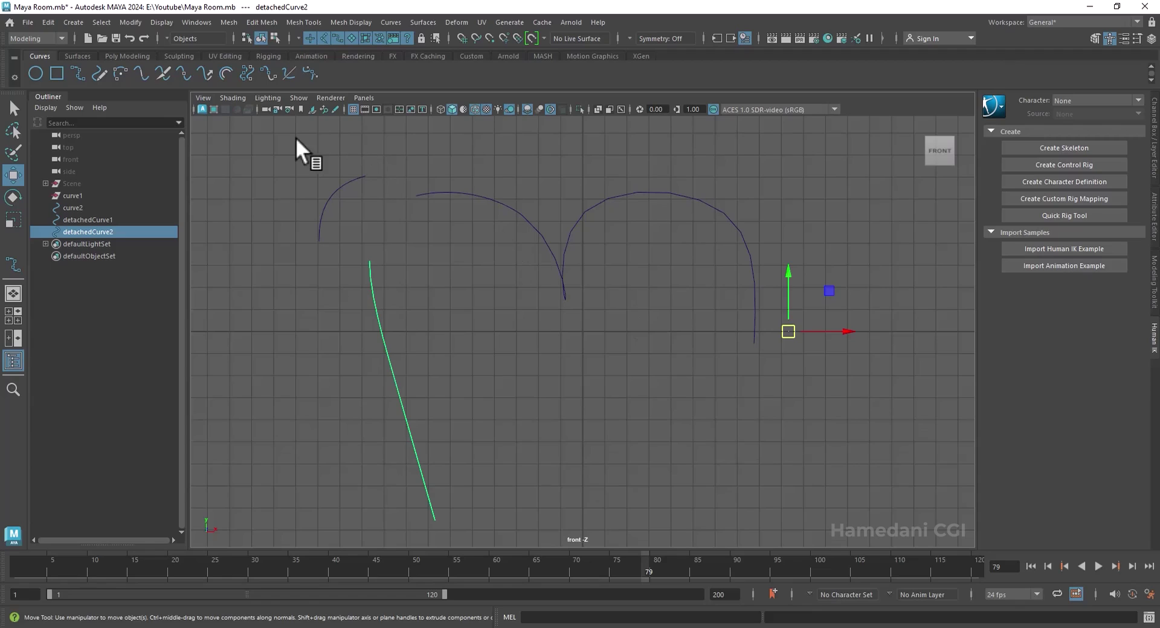
- Extend the same detached curve linearly by 5 units at its start, and once more by 5 units at both ends
{"action": "double_click", "coordinate": [203, 72]}
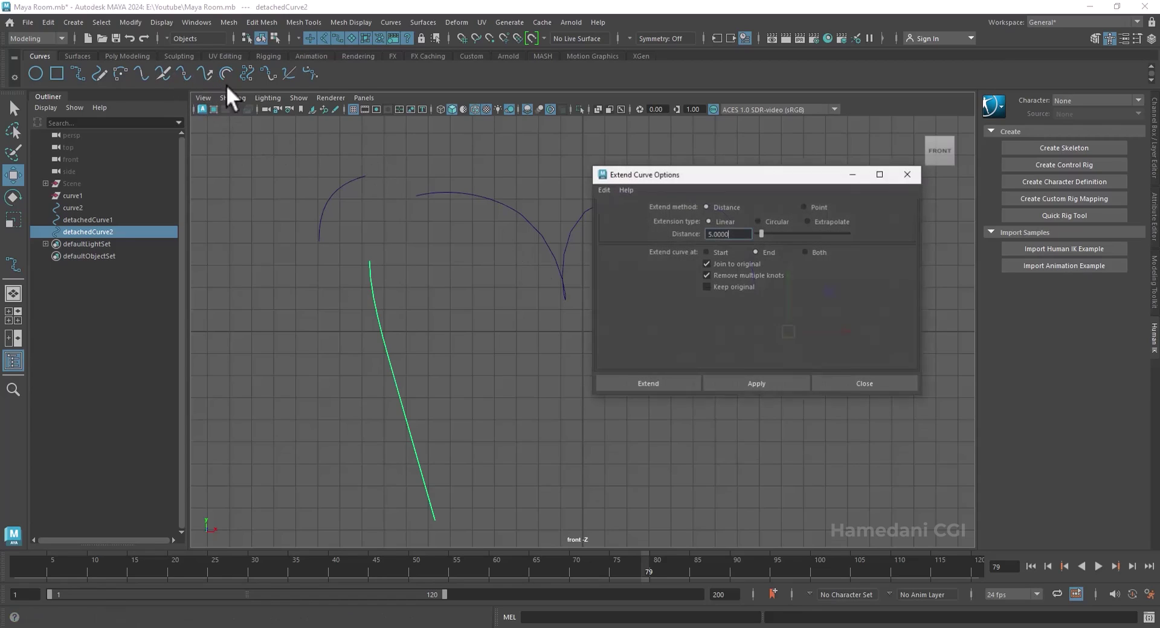
{"action": "left_click", "coordinate": [707, 252]}
{"action": "left_click", "coordinate": [756, 384]}
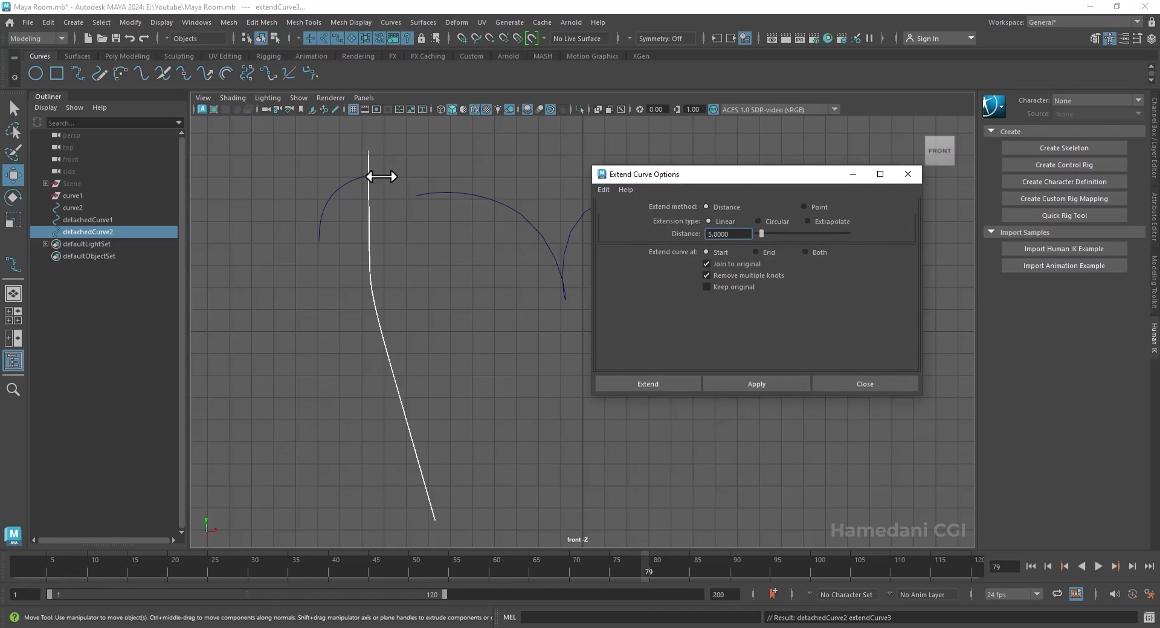
{"action": "left_click", "coordinate": [814, 252]}
{"action": "left_click", "coordinate": [771, 387]}
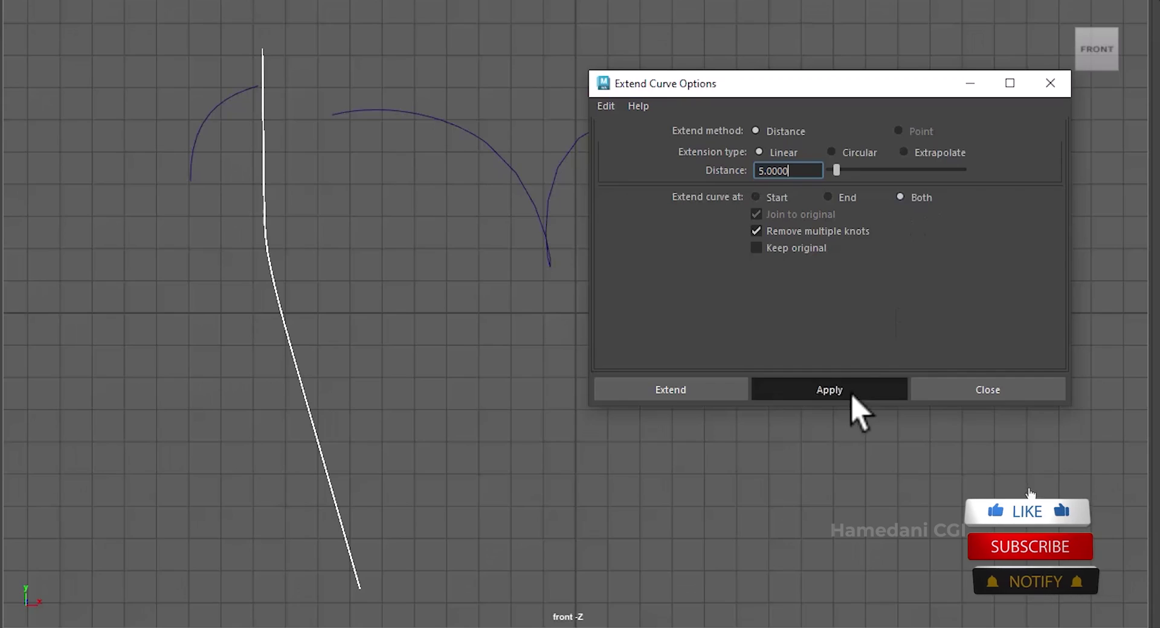
{"action": "left_click", "coordinate": [987, 393]}
- Draw a short, nearly horizontal two-point EP curve below the double-arch curve
{"action": "left_click", "coordinate": [703, 393]}
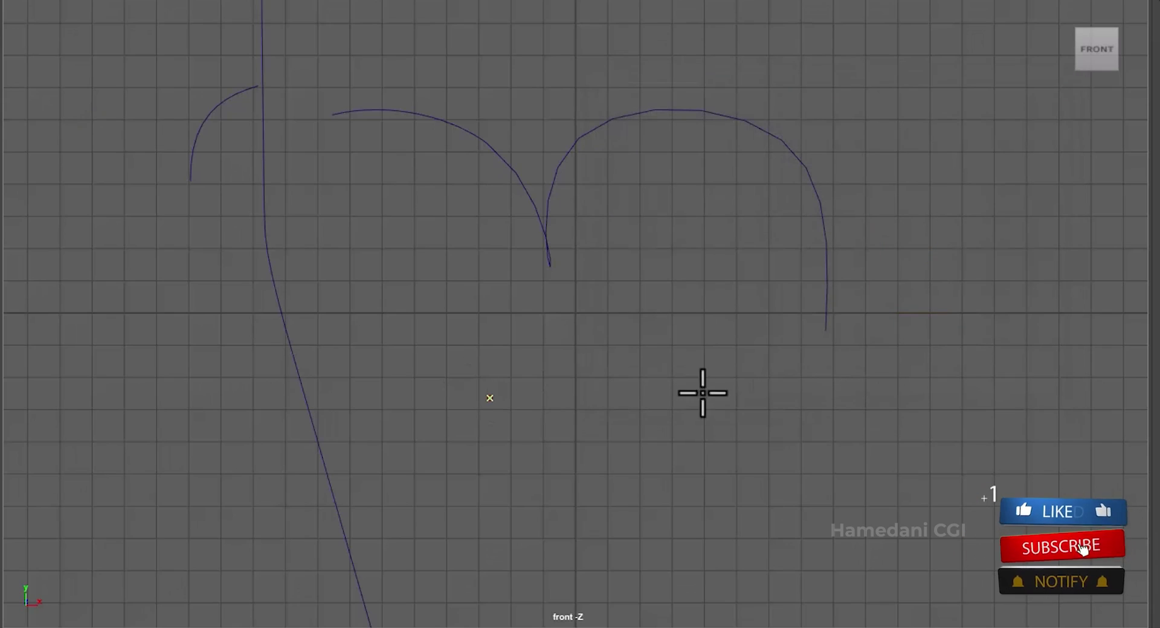
{"action": "left_click", "coordinate": [725, 394]}
{"action": "key", "text": "Return"}
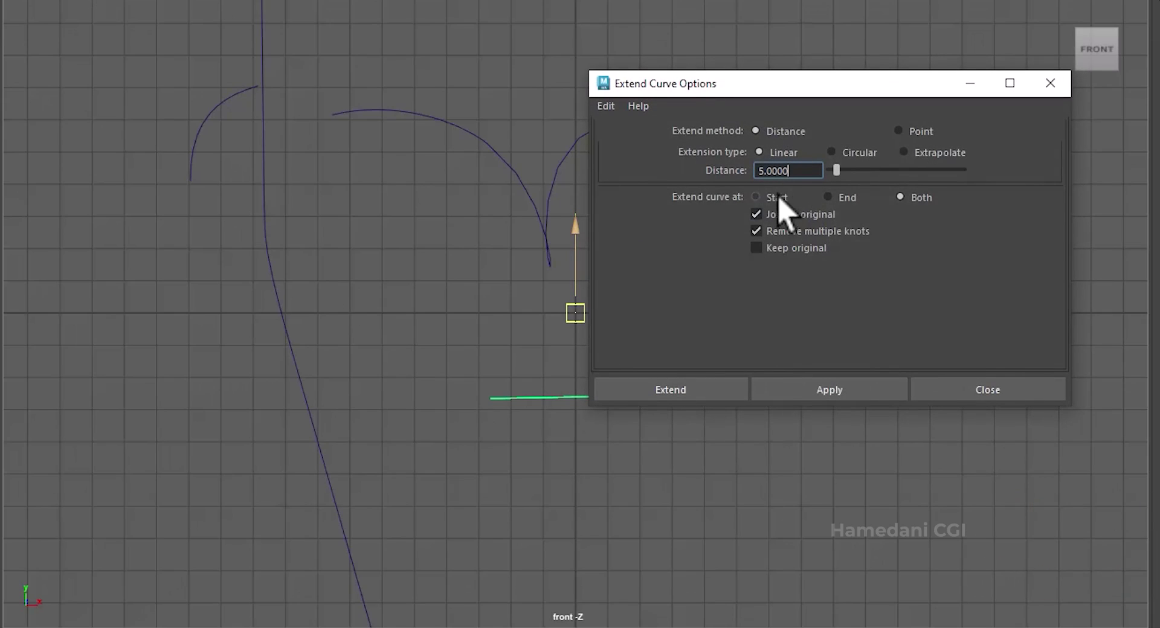
- Set the extend distance to 2 and extend the new straight curve at its start
{"action": "left_click_drag", "start_coordinate": [795, 171], "coordinate": [670, 156]}
{"action": "type", "text": "2"}
{"action": "key", "text": "Return"}
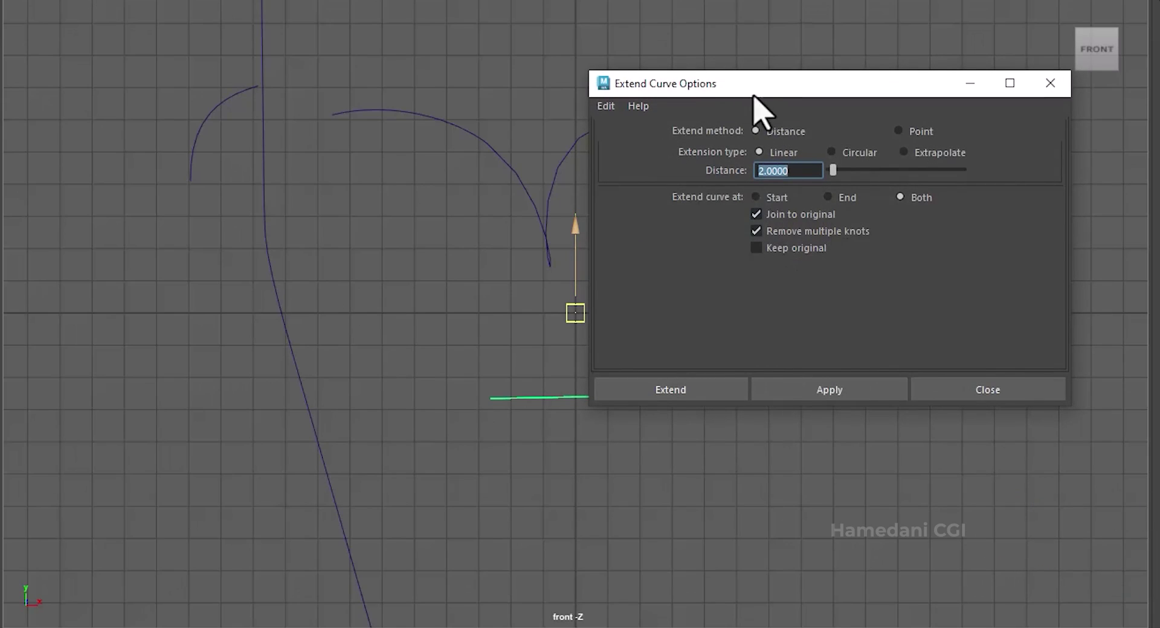
{"action": "left_click_drag", "start_coordinate": [753, 95], "coordinate": [181, 64]}
{"action": "left_click", "coordinate": [183, 166]}
{"action": "left_click", "coordinate": [286, 359]}
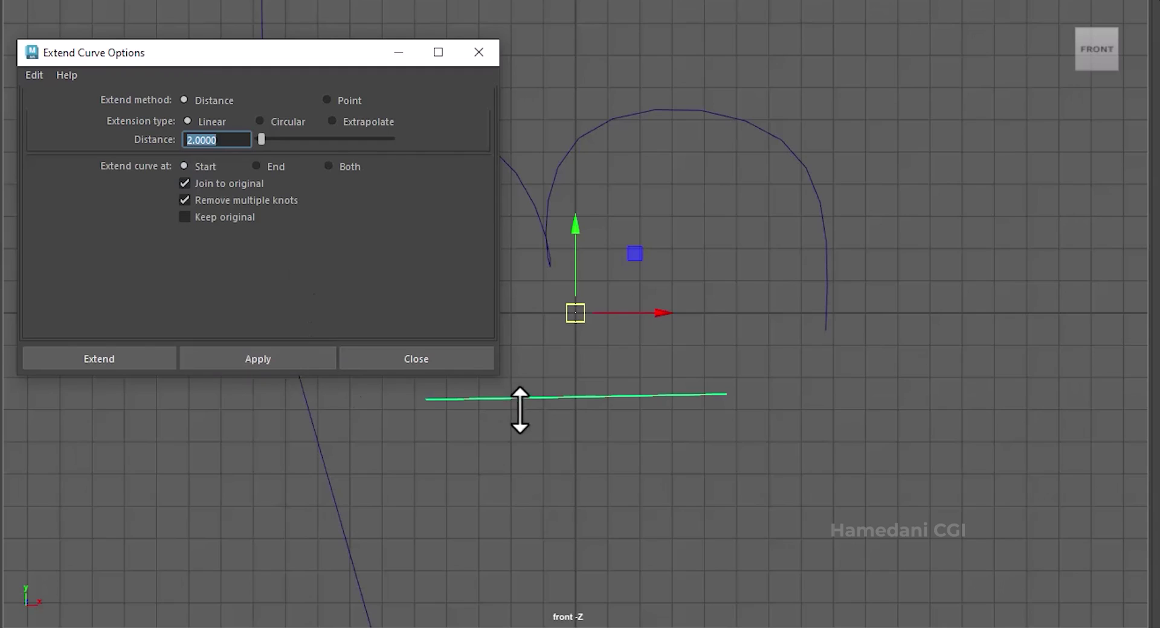
- Extend the straight curve by 2 units at its end, and by 2 units at both ends three times
{"action": "left_click", "coordinate": [350, 167]}
{"action": "left_click", "coordinate": [277, 166]}
{"action": "left_click", "coordinate": [269, 359]}
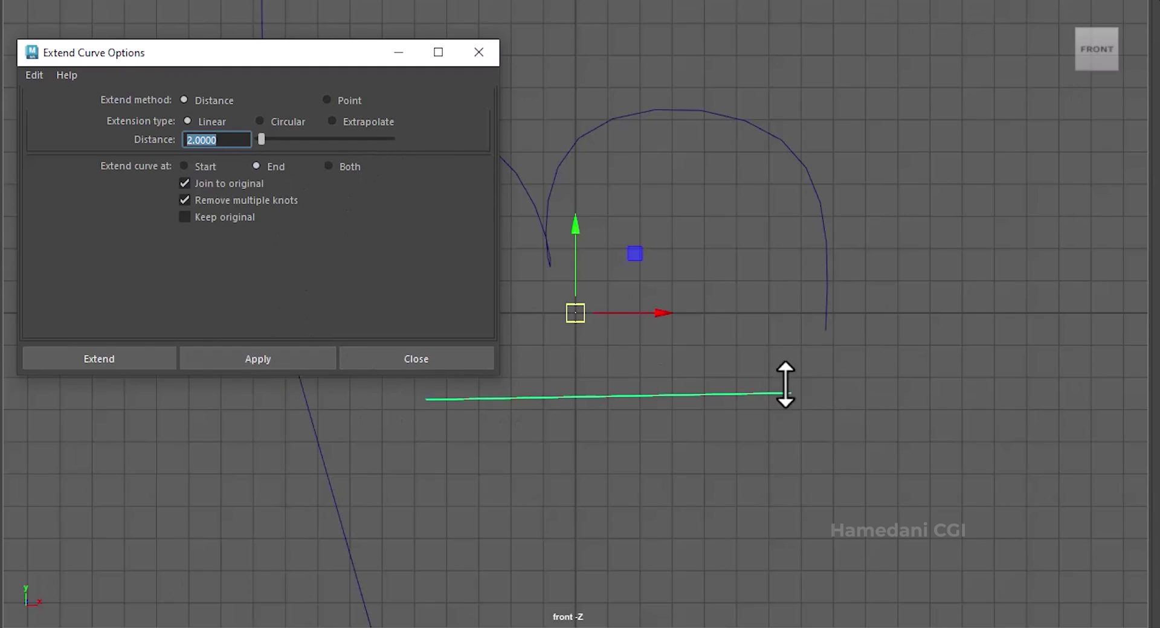
{"action": "left_click", "coordinate": [342, 167]}
{"action": "left_click", "coordinate": [272, 359]}
{"action": "left_click", "coordinate": [272, 359]}
{"action": "left_click", "coordinate": [272, 359]}
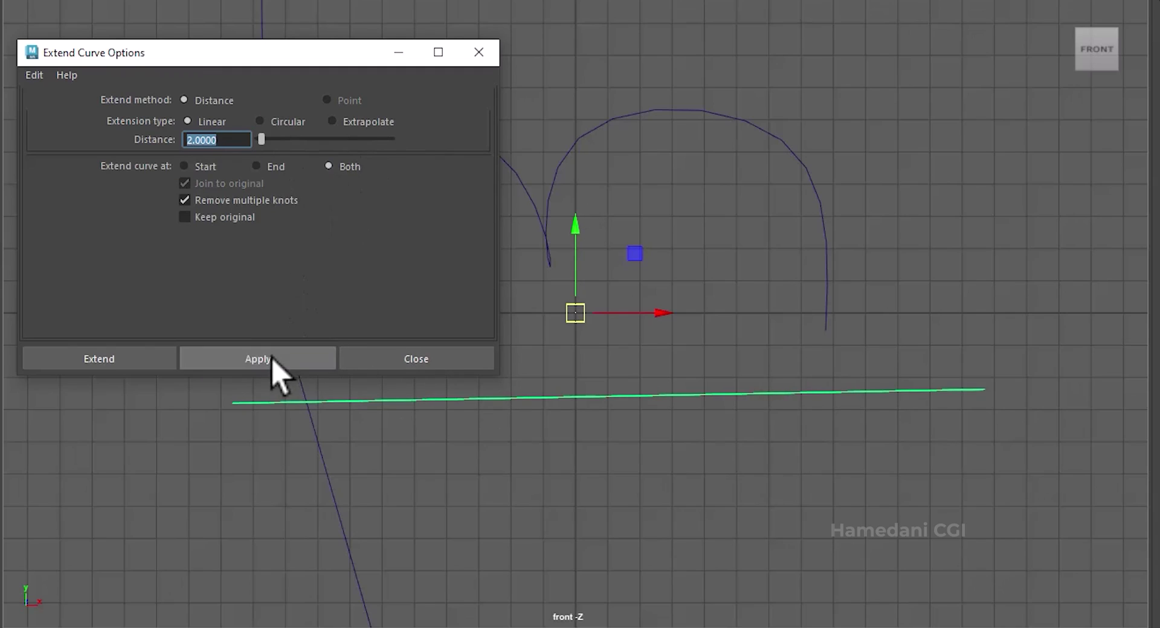
{"action": "left_click", "coordinate": [418, 359]}
{"action": "left_click", "coordinate": [624, 438]}
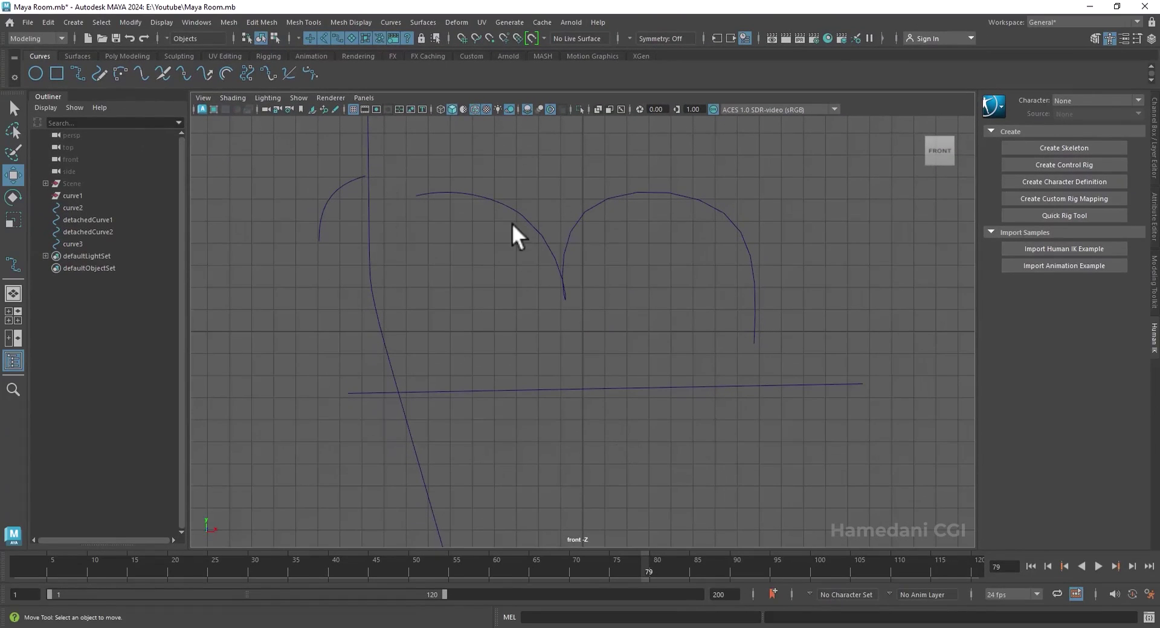
- Offset the double-arch curve once with the preset distance, and offset each resulting curve again at distance -0.3, ten times in a row
{"action": "left_click", "coordinate": [664, 191]}
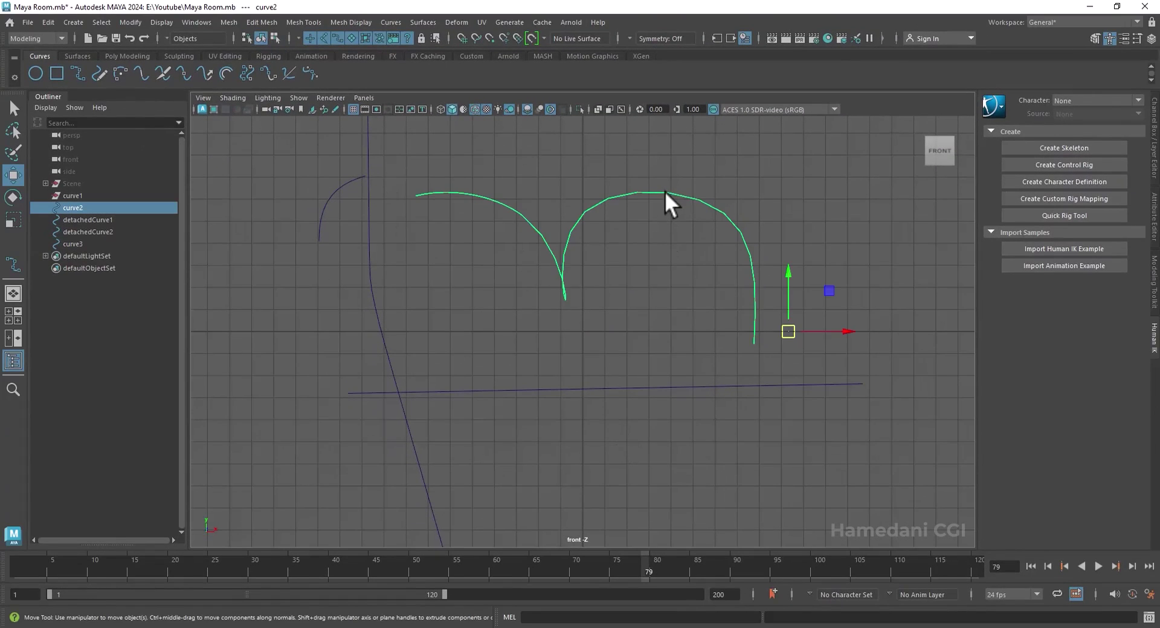
{"action": "left_click", "coordinate": [228, 72]}
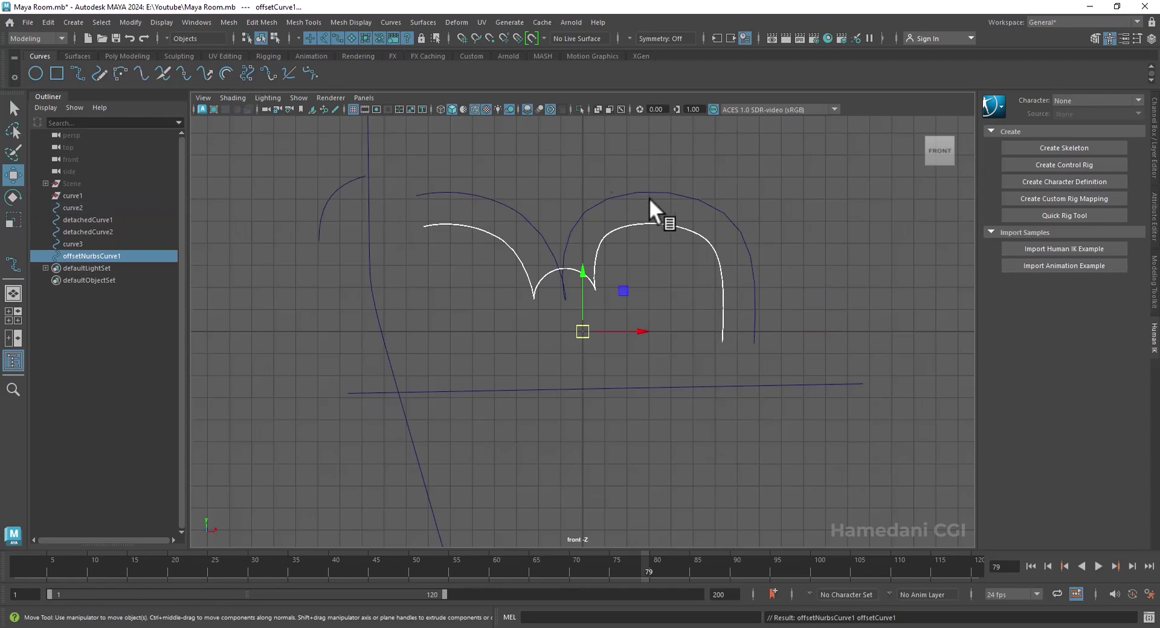
{"action": "double_click", "coordinate": [225, 72]}
{"action": "left_click_drag", "start_coordinate": [342, 198], "coordinate": [289, 187]}
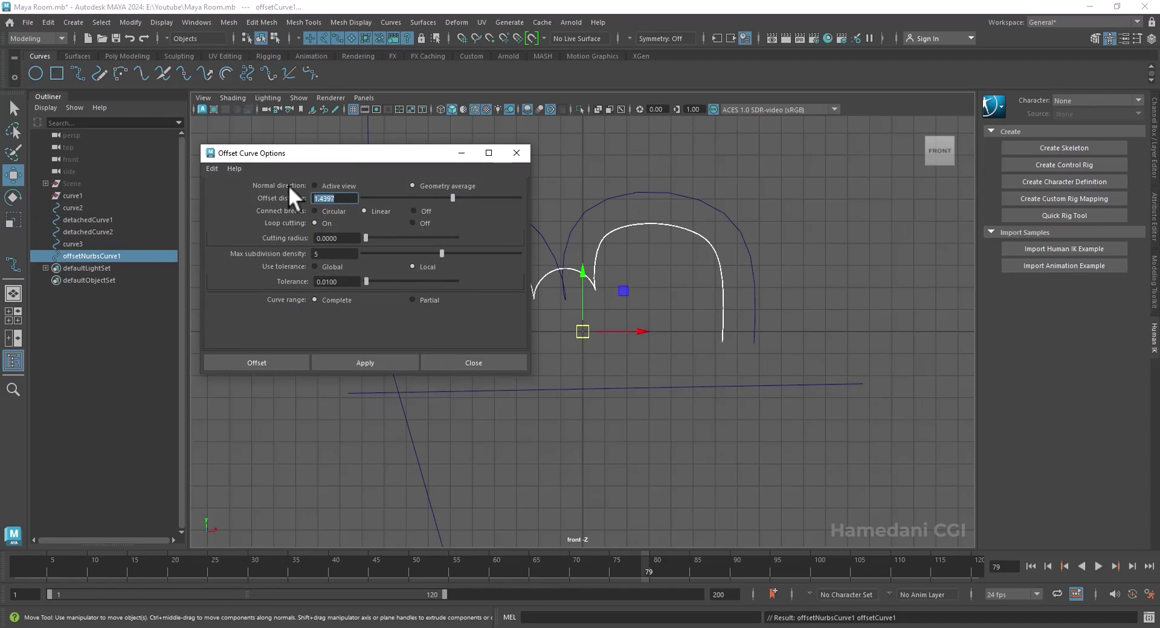
{"action": "type", "text": "-0.3"}
{"action": "left_click", "coordinate": [386, 363]}
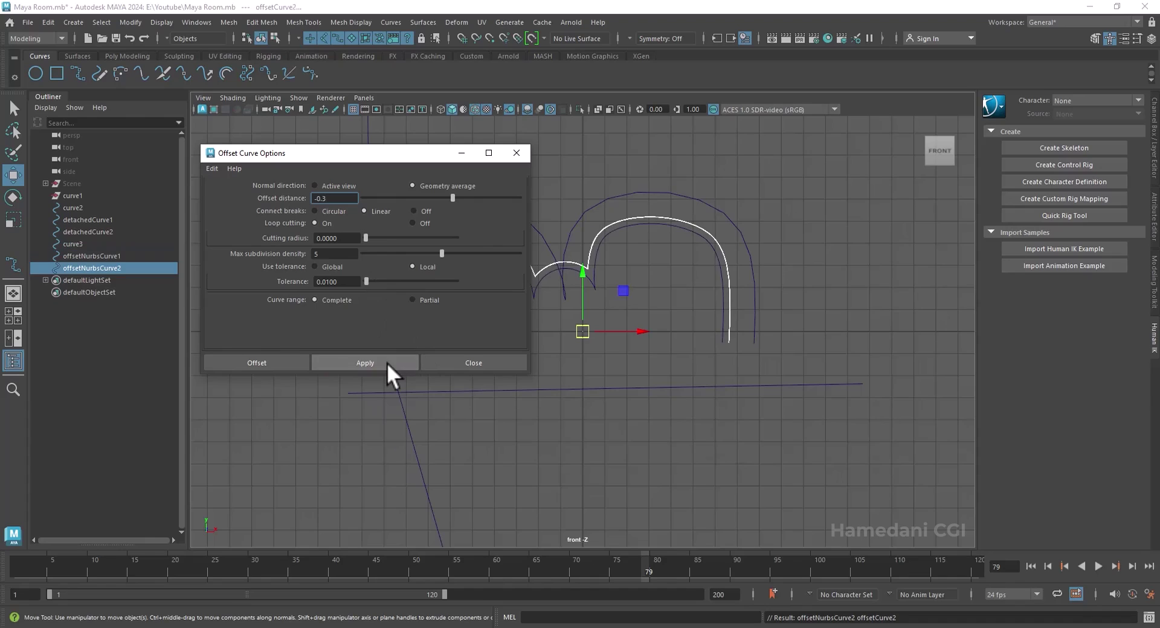
{"action": "left_click", "coordinate": [387, 362]}
{"action": "left_click", "coordinate": [386, 362]}
{"action": "left_click", "coordinate": [387, 363]}
{"action": "left_click", "coordinate": [387, 362]}
{"action": "left_click", "coordinate": [387, 363]}
{"action": "left_click", "coordinate": [388, 364]}
{"action": "left_click", "coordinate": [388, 363]}
{"action": "left_click", "coordinate": [388, 364]}
{"action": "left_click", "coordinate": [388, 364]}
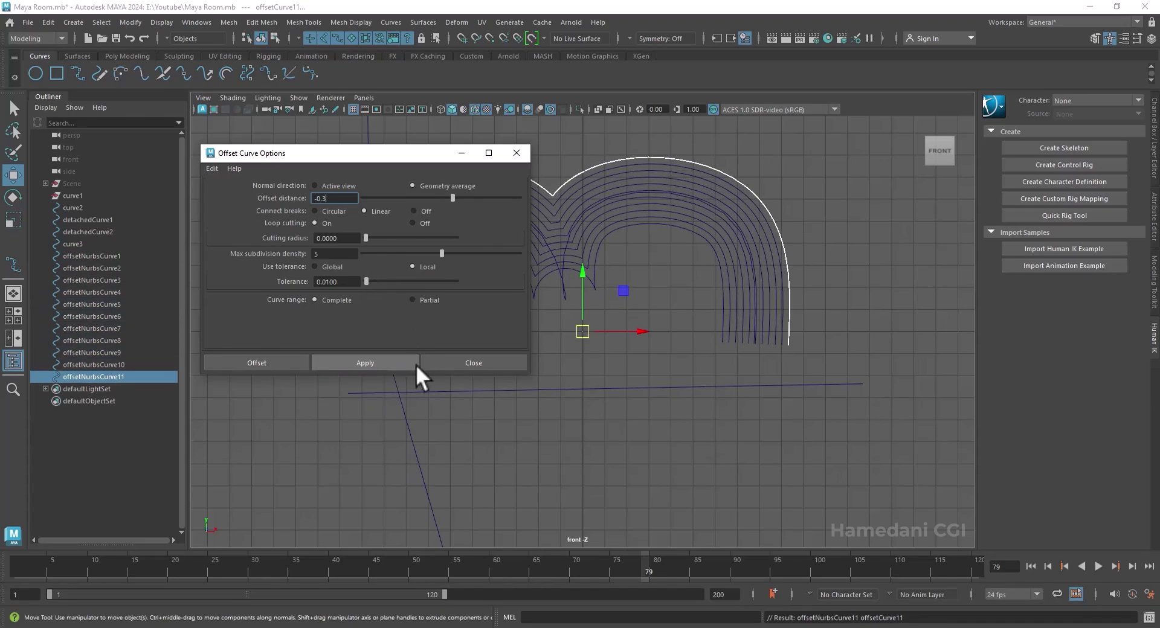
- Draw a wavy freehand Pencil curve beneath the offset curves and rebuild it
{"action": "left_click", "coordinate": [474, 362]}
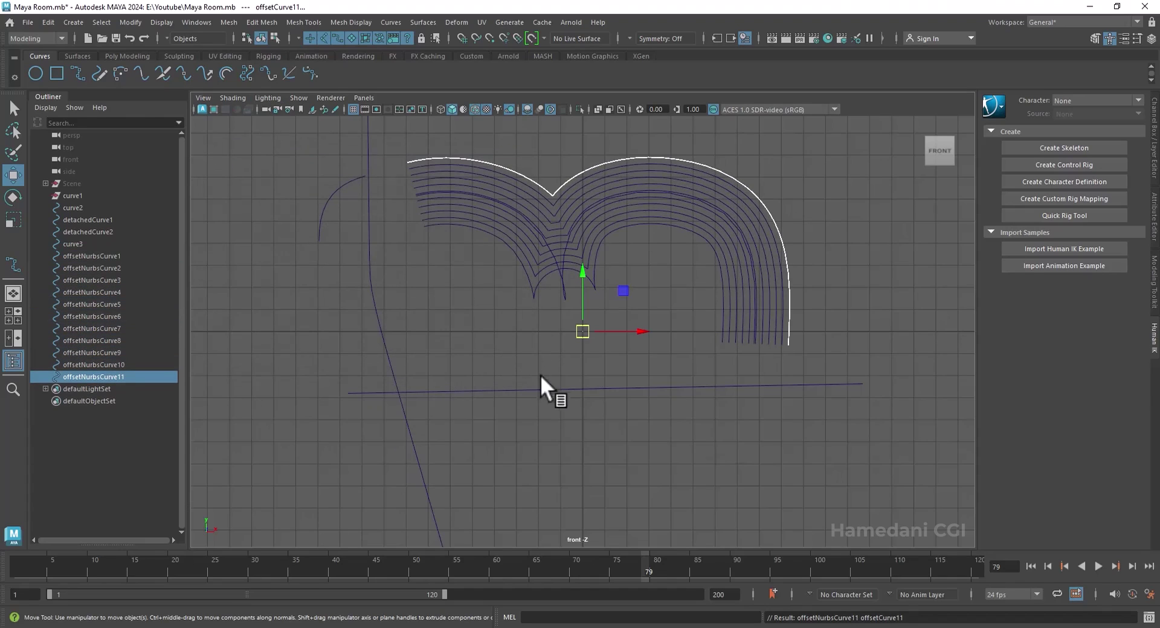
{"action": "left_click", "coordinate": [100, 74]}
{"action": "mouse_move", "coordinate": [432, 381]}
{"action": "left_mouse_down"}
{"action": "mouse_move", "coordinate": [430, 363]}
{"action": "mouse_move", "coordinate": [833, 345]}
{"action": "mouse_move", "coordinate": [917, 365]}
{"action": "left_mouse_up"}
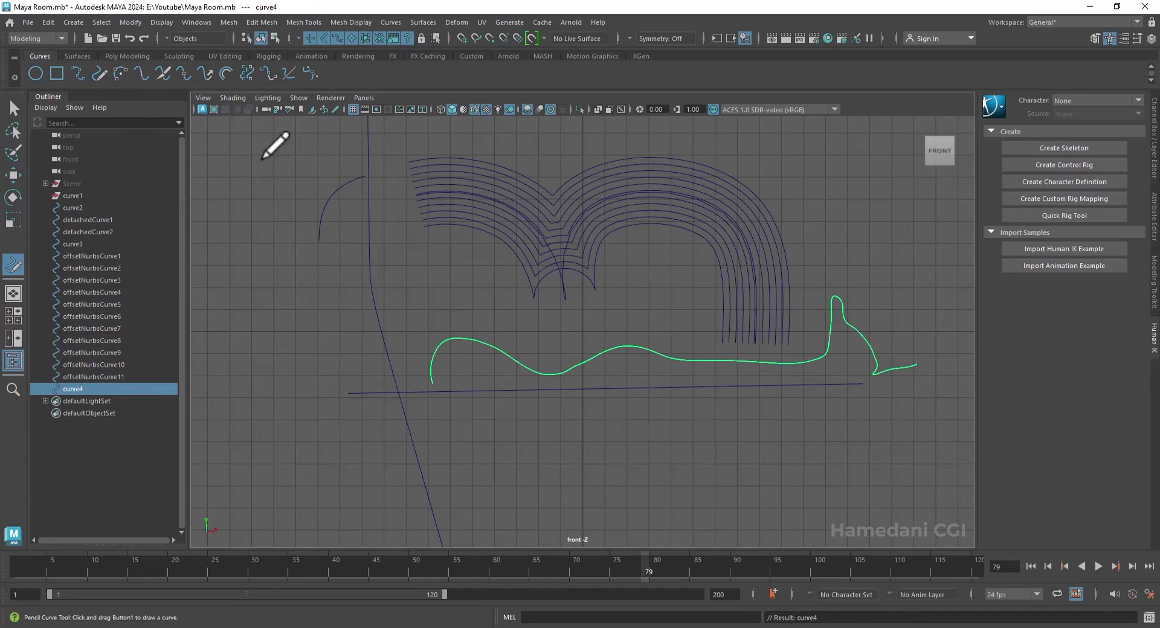
{"action": "left_click", "coordinate": [247, 73]}
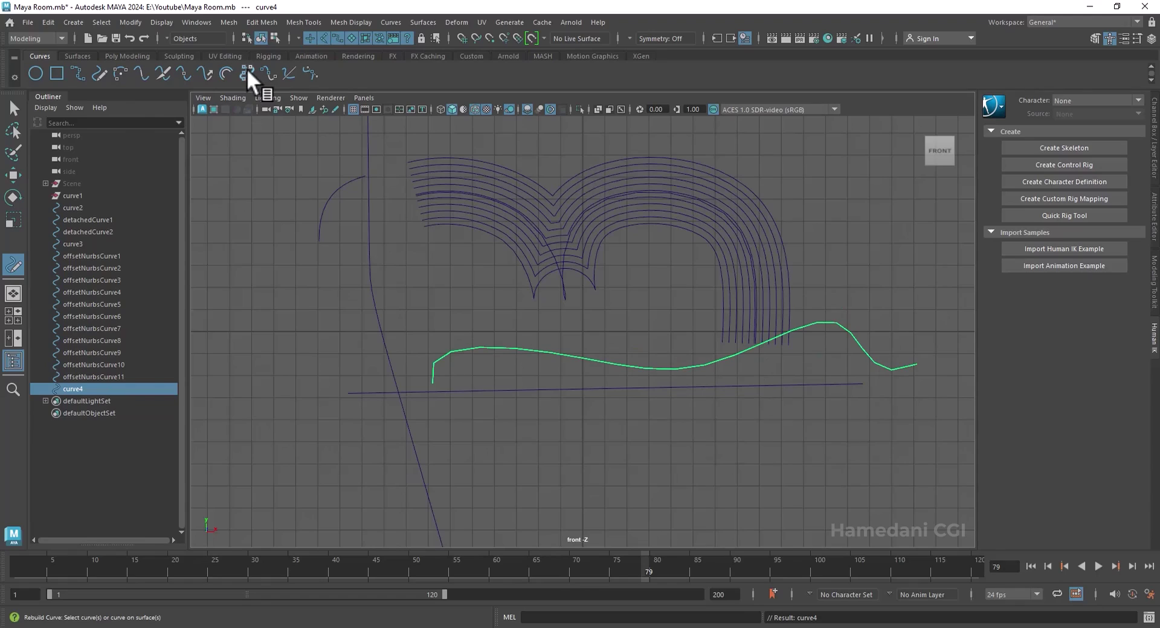
- Continue the wavy curve with the Add Points tool, sweeping a long arc back beneath it and up past its starting end
{"action": "left_click", "coordinate": [15, 107]}
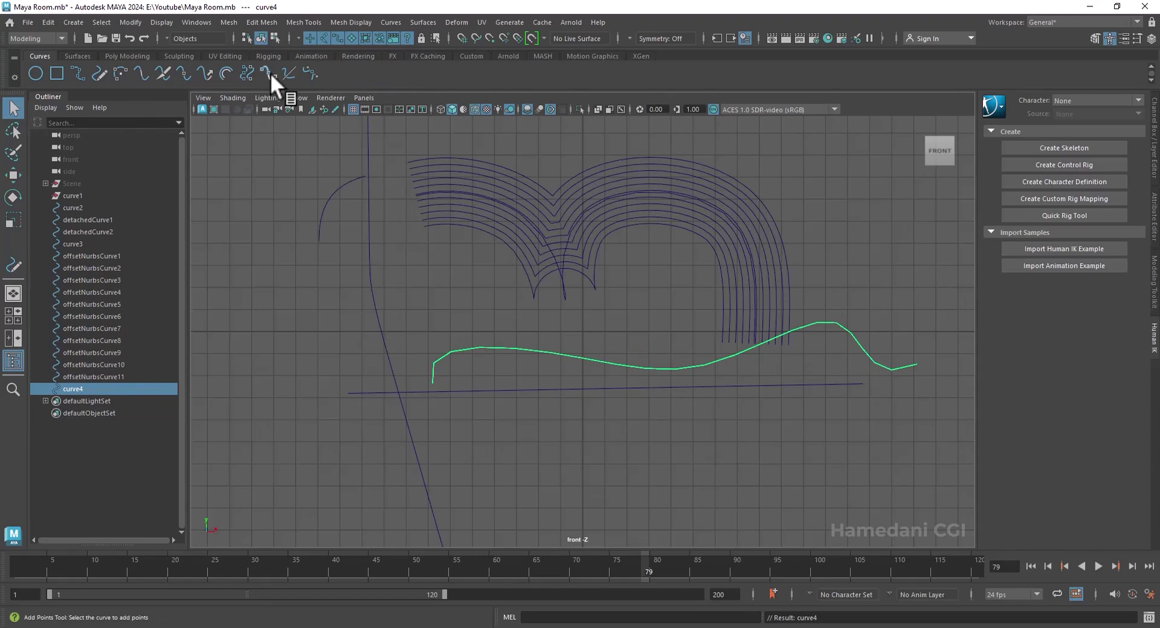
{"action": "left_click", "coordinate": [806, 324]}
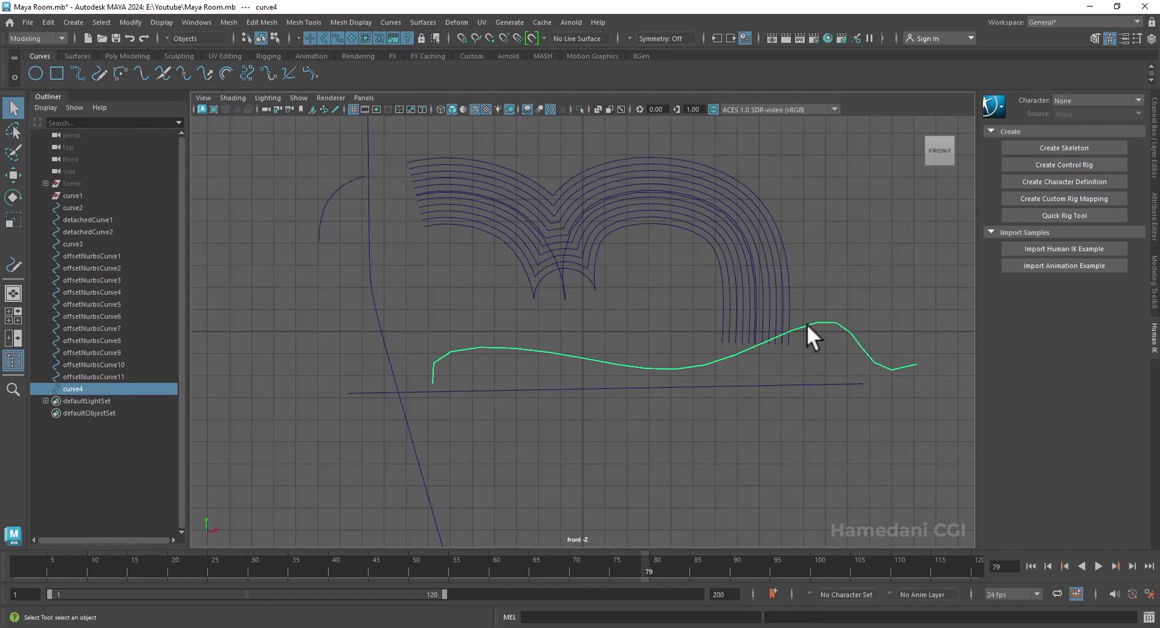
{"action": "left_click", "coordinate": [268, 72]}
{"action": "left_click", "coordinate": [764, 451]}
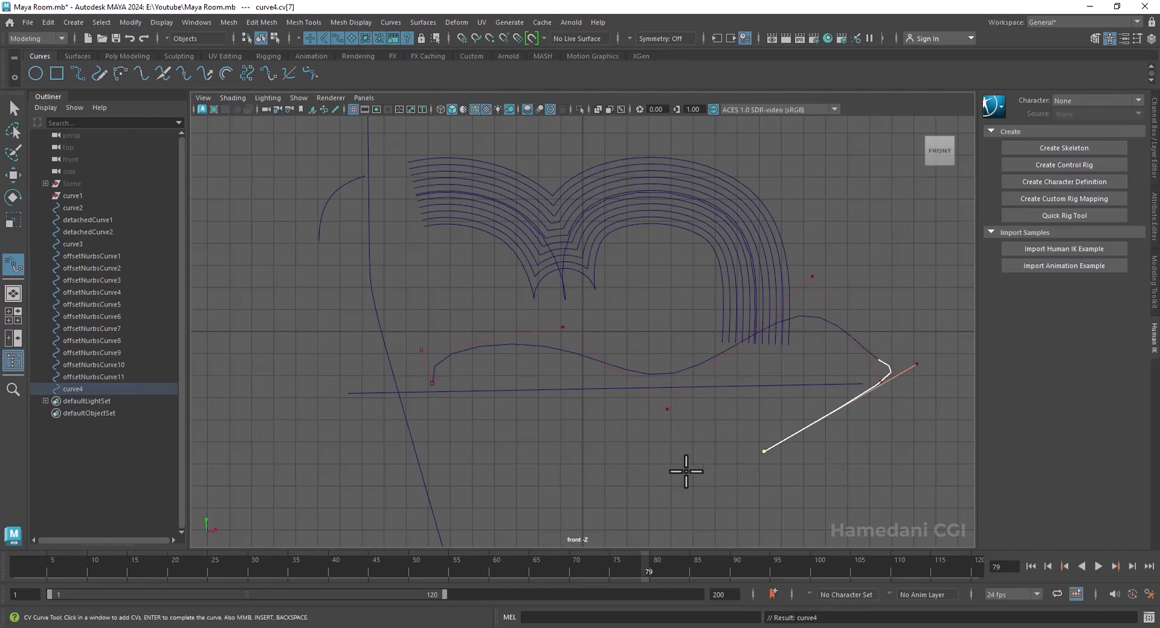
{"action": "left_click", "coordinate": [668, 472]}
{"action": "left_click", "coordinate": [576, 476]}
{"action": "left_click", "coordinate": [486, 460]}
{"action": "left_click", "coordinate": [366, 414]}
{"action": "left_click", "coordinate": [292, 341]}
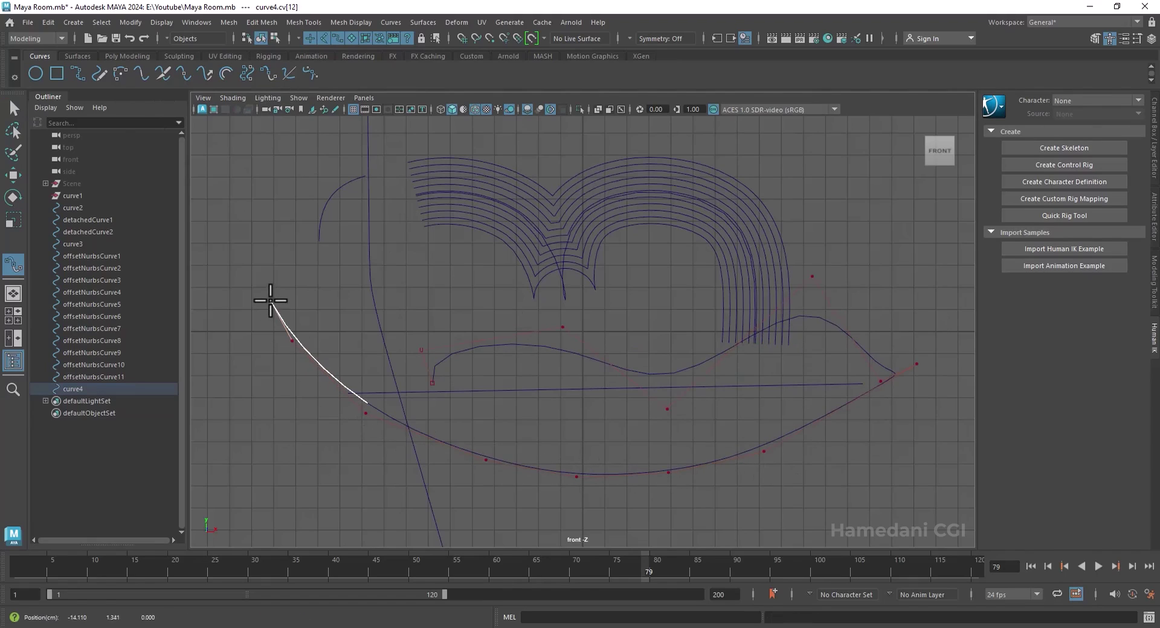
{"action": "left_click", "coordinate": [272, 301]}
{"action": "key", "text": "Return"}
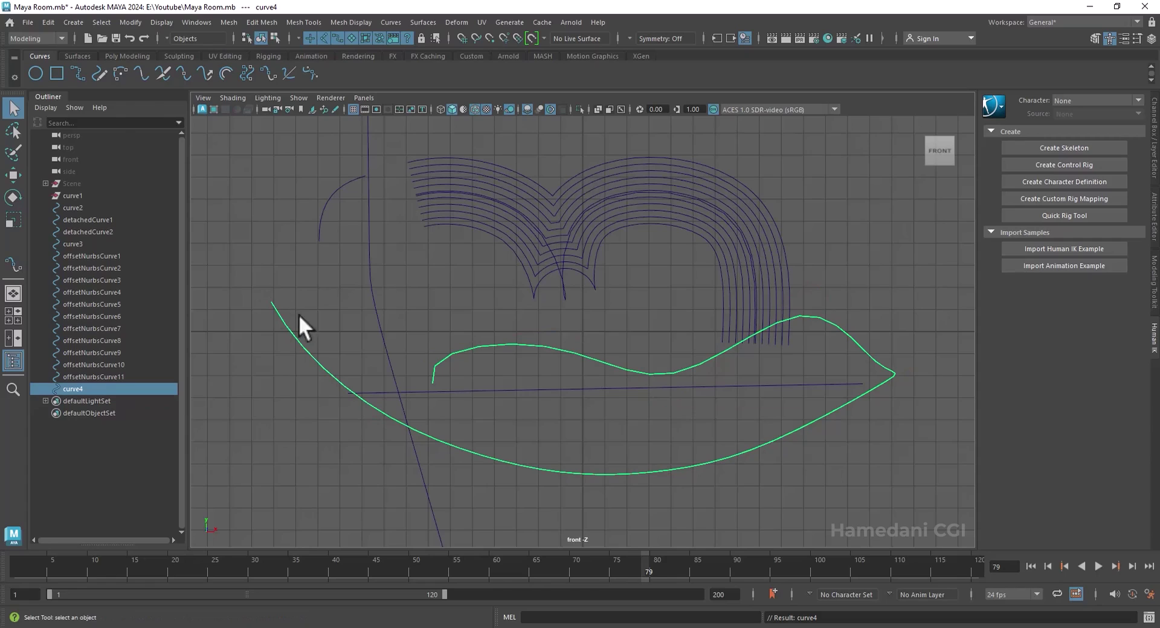
- Delete all the drawn curves and draw a large S-shaped EP curve with eight points in the front view
{"action": "left_click_drag", "start_coordinate": [867, 194], "coordinate": [318, 421]}
{"action": "key", "text": "Delete"}
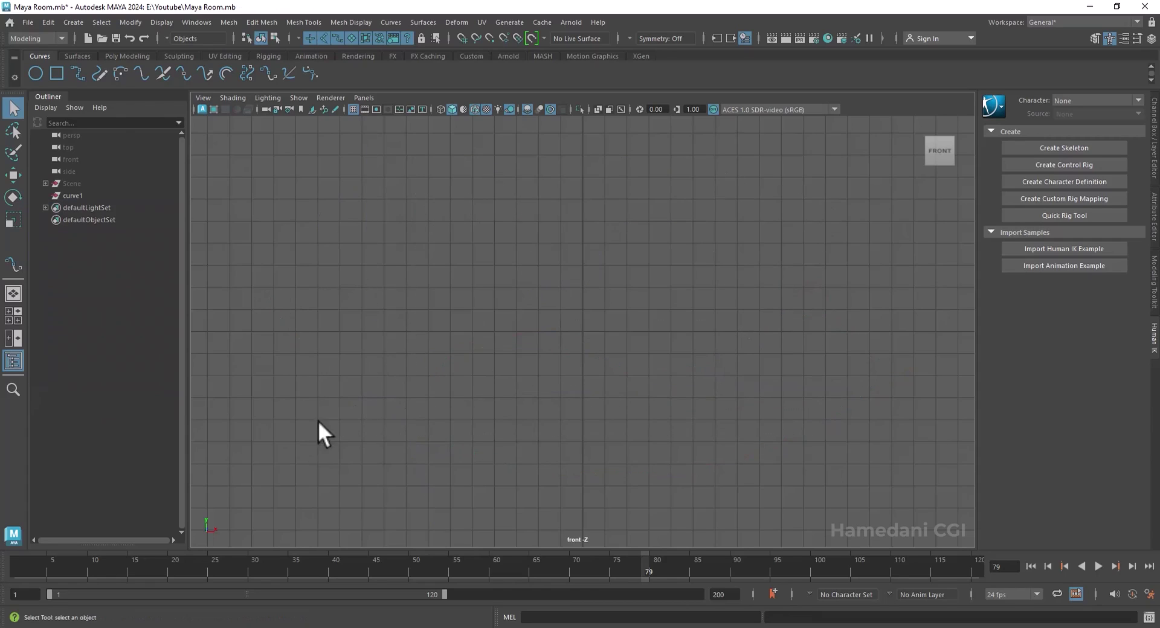
{"action": "left_click", "coordinate": [77, 74]}
{"action": "left_click", "coordinate": [343, 373]}
{"action": "left_click", "coordinate": [398, 240]}
{"action": "left_click", "coordinate": [573, 207]}
{"action": "left_click", "coordinate": [693, 254]}
{"action": "left_click", "coordinate": [534, 356]}
{"action": "left_click", "coordinate": [565, 453]}
{"action": "left_click", "coordinate": [805, 448]}
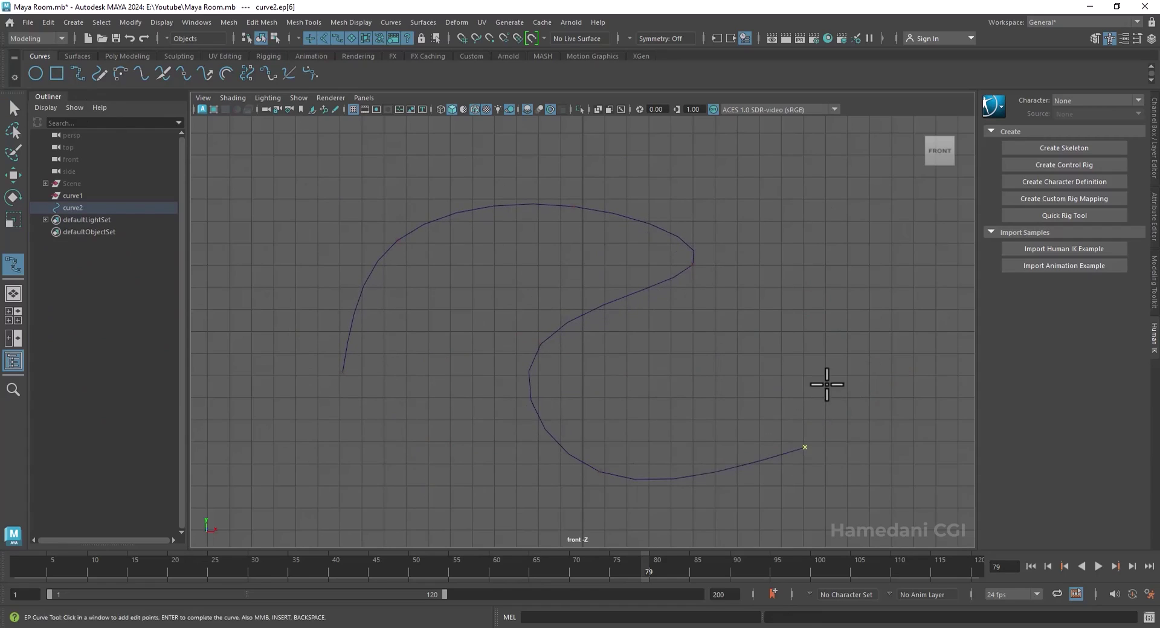
{"action": "left_click", "coordinate": [826, 331]}
{"action": "key", "text": "Return"}
{"action": "key", "text": "q"}
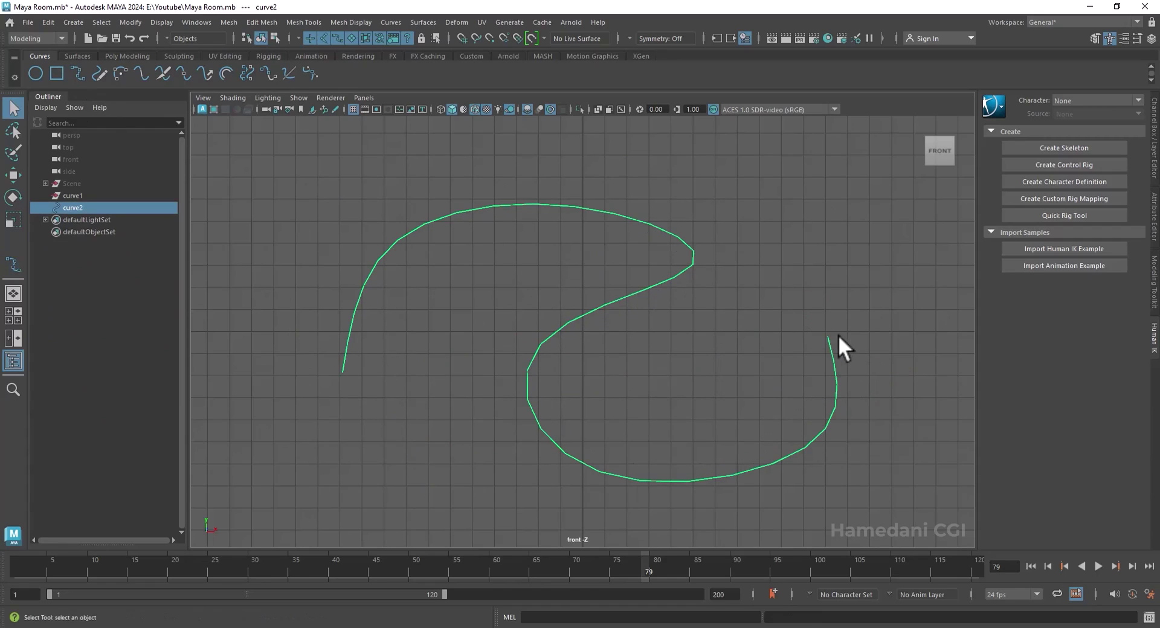
- Shift the middle of the S-shaped curve and rotate its tangent with the curve editing tool
{"action": "left_click", "coordinate": [288, 73]}
{"action": "left_click_drag", "start_coordinate": [622, 297], "coordinate": [644, 311]}
{"action": "left_click_drag", "start_coordinate": [540, 352], "coordinate": [598, 378]}
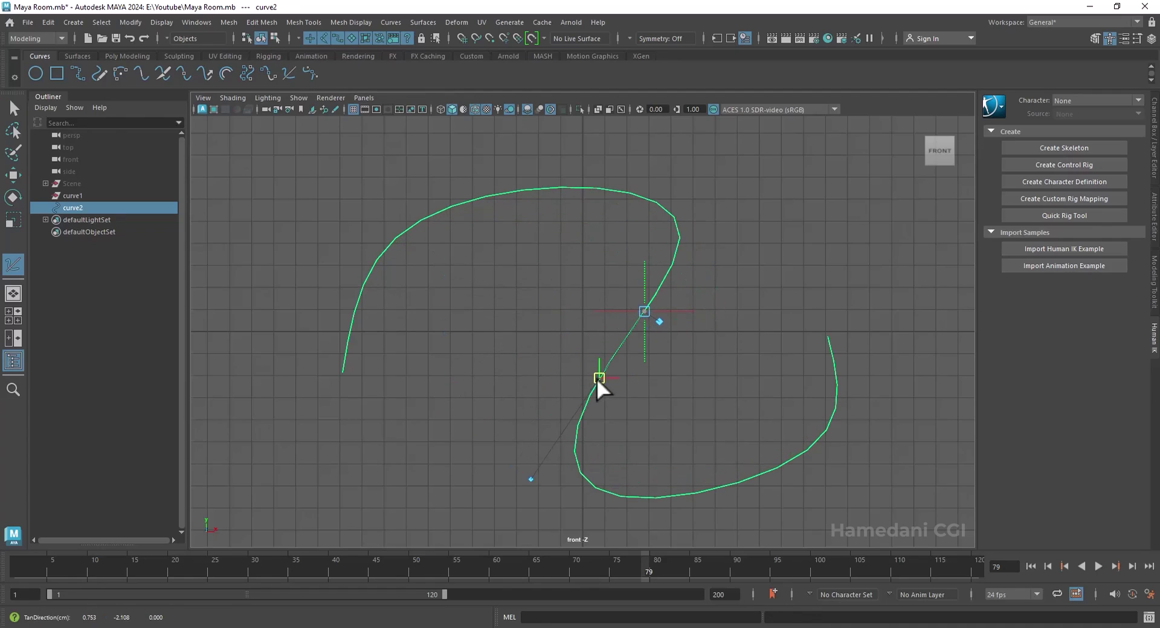
- Reshape the S-shaped curve's upper arch and its lower loop near the end by moving curve points and adjusting tangents
{"action": "left_click_drag", "start_coordinate": [421, 221], "coordinate": [418, 274]}
{"action": "left_click_drag", "start_coordinate": [558, 193], "coordinate": [513, 177]}
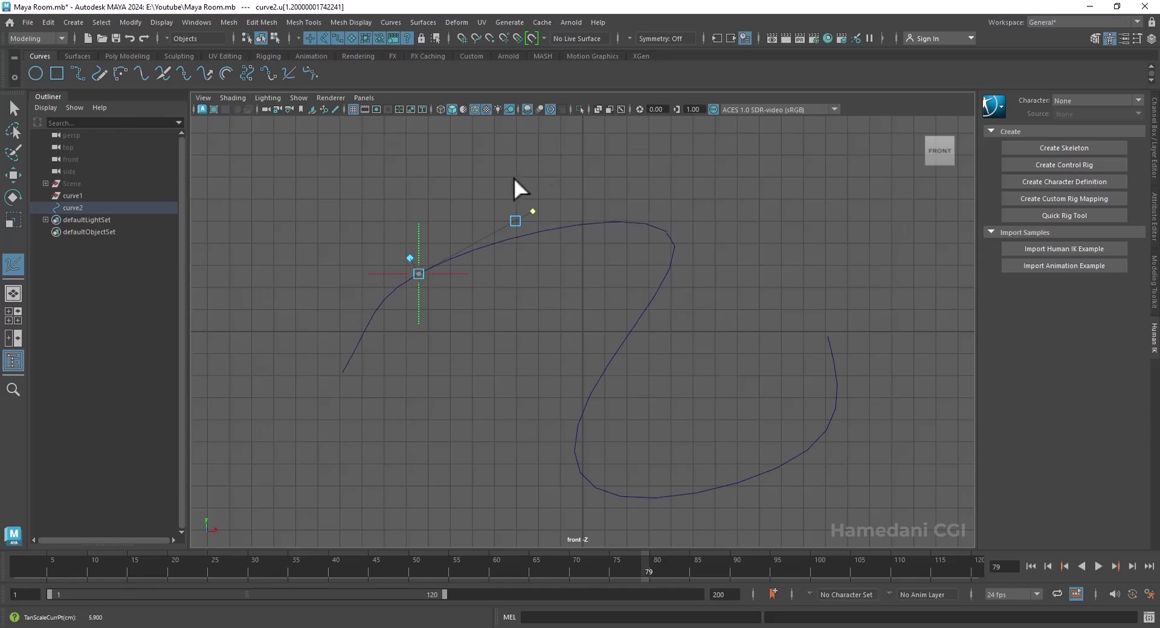
{"action": "left_click_drag", "start_coordinate": [515, 220], "coordinate": [411, 207]}
{"action": "left_click", "coordinate": [835, 387]}
{"action": "left_click_drag", "start_coordinate": [832, 277], "coordinate": [803, 260]}
{"action": "left_click_drag", "start_coordinate": [837, 387], "coordinate": [712, 373]}
{"action": "left_click", "coordinate": [706, 255]}
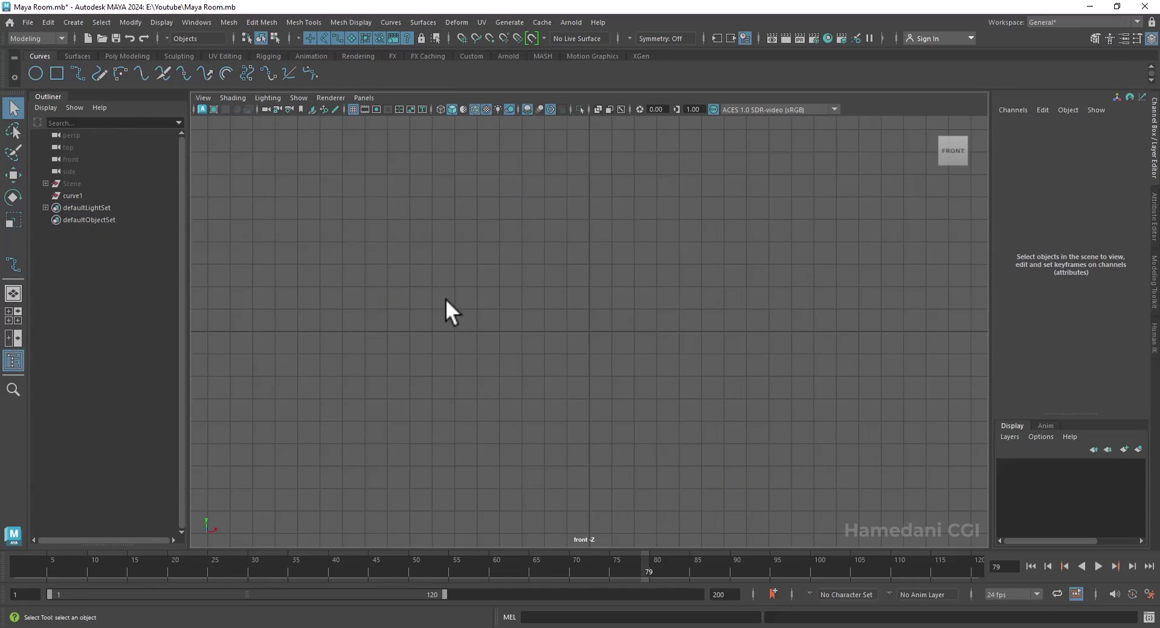
- Tear off the Curves commands as a floating window beside the empty front view
{"action": "left_click", "coordinate": [84, 74]}
{"action": "left_click", "coordinate": [390, 23]}
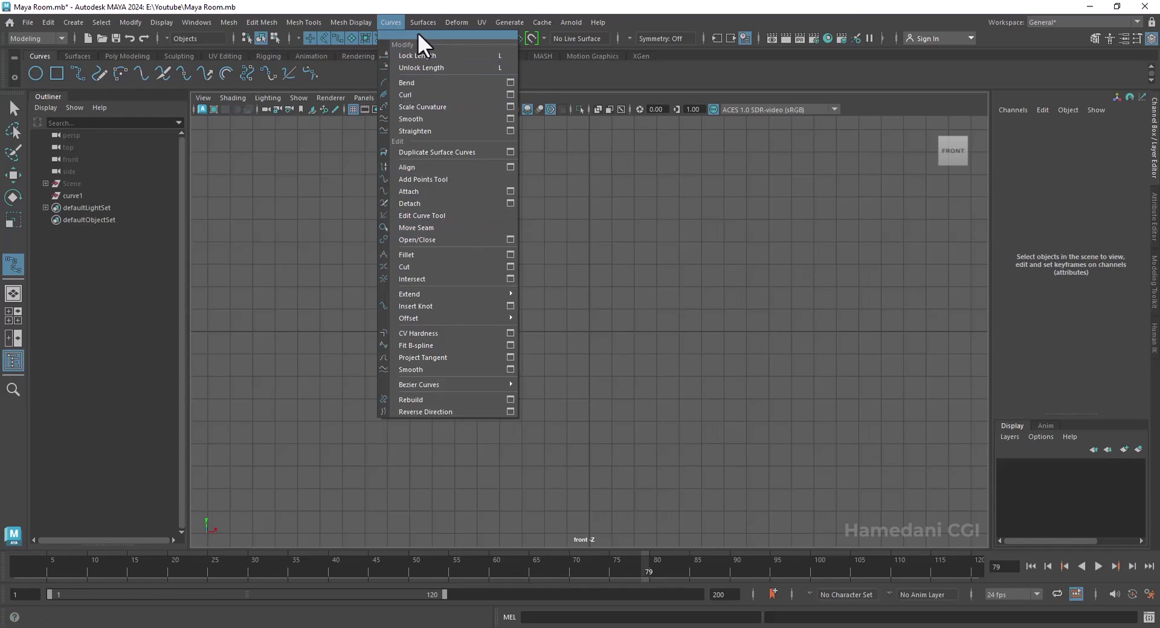
{"action": "left_click", "coordinate": [418, 35]}
{"action": "mouse_move", "coordinate": [425, 30]}
{"action": "left_mouse_down"}
{"action": "mouse_move", "coordinate": [261, 158]}
{"action": "mouse_move", "coordinate": [243, 140]}
{"action": "mouse_move", "coordinate": [259, 144]}
{"action": "left_mouse_up"}
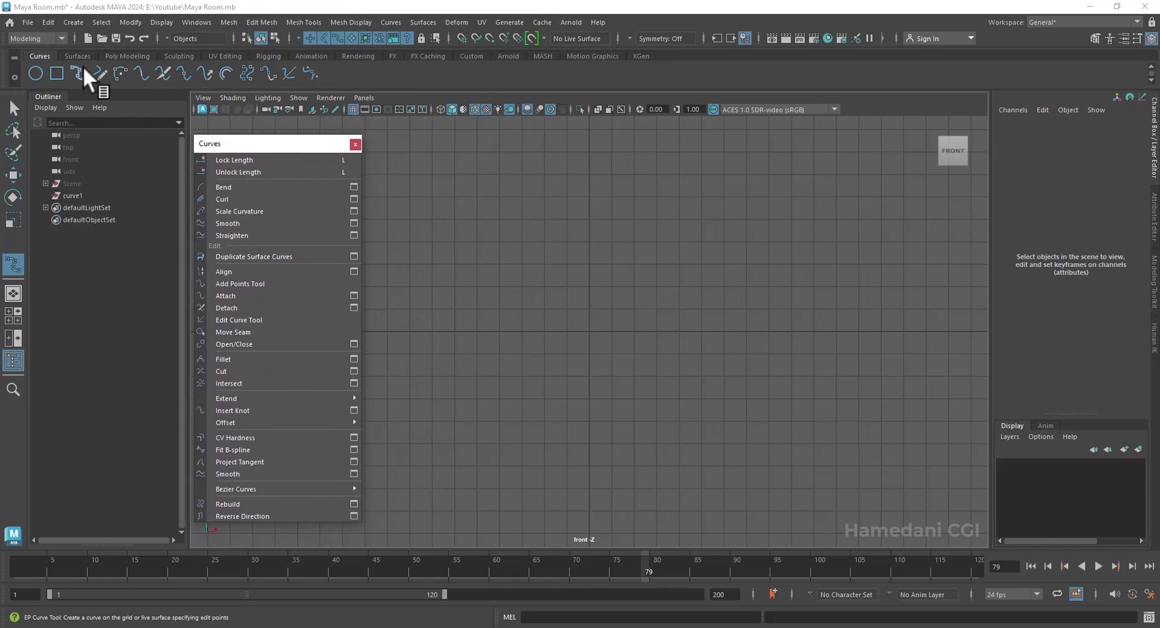
- Draw a nearly straight, horizontal five-point EP curve just above the grid's horizontal axis
{"action": "left_click", "coordinate": [81, 73]}
{"action": "left_click", "coordinate": [427, 309]}
{"action": "left_click", "coordinate": [554, 307]}
{"action": "left_click", "coordinate": [640, 307]}
{"action": "left_click", "coordinate": [788, 302]}
{"action": "left_click", "coordinate": [896, 292]}
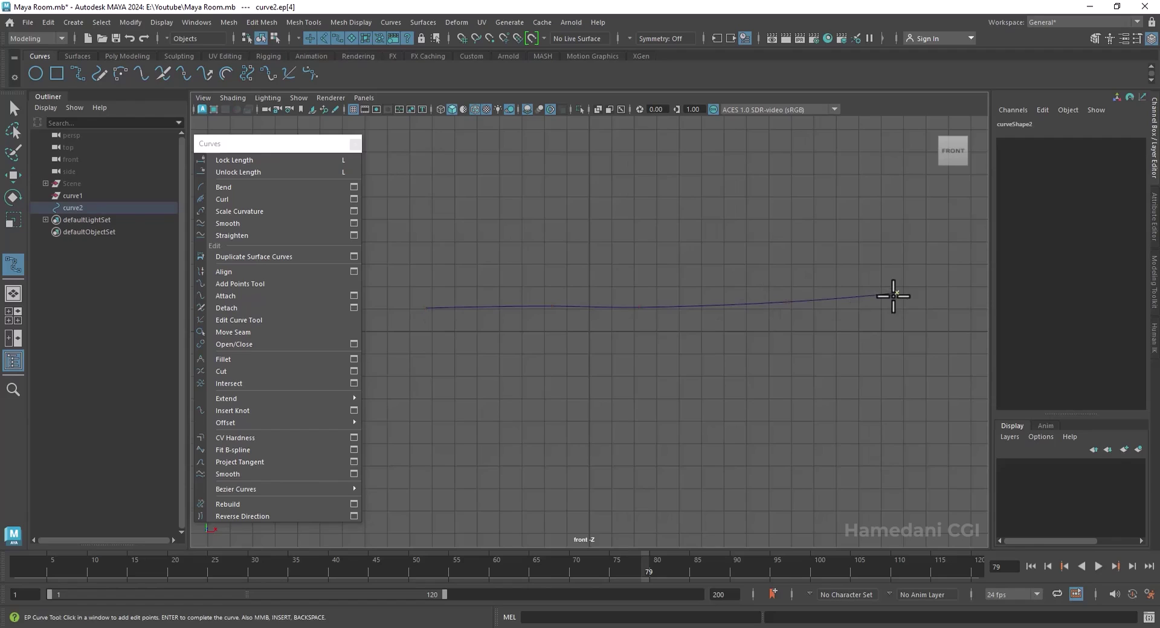
{"action": "key", "text": "Return"}
- Apply Bend to the nearly straight curve with a bend amount of 2
{"action": "left_click", "coordinate": [129, 56]}
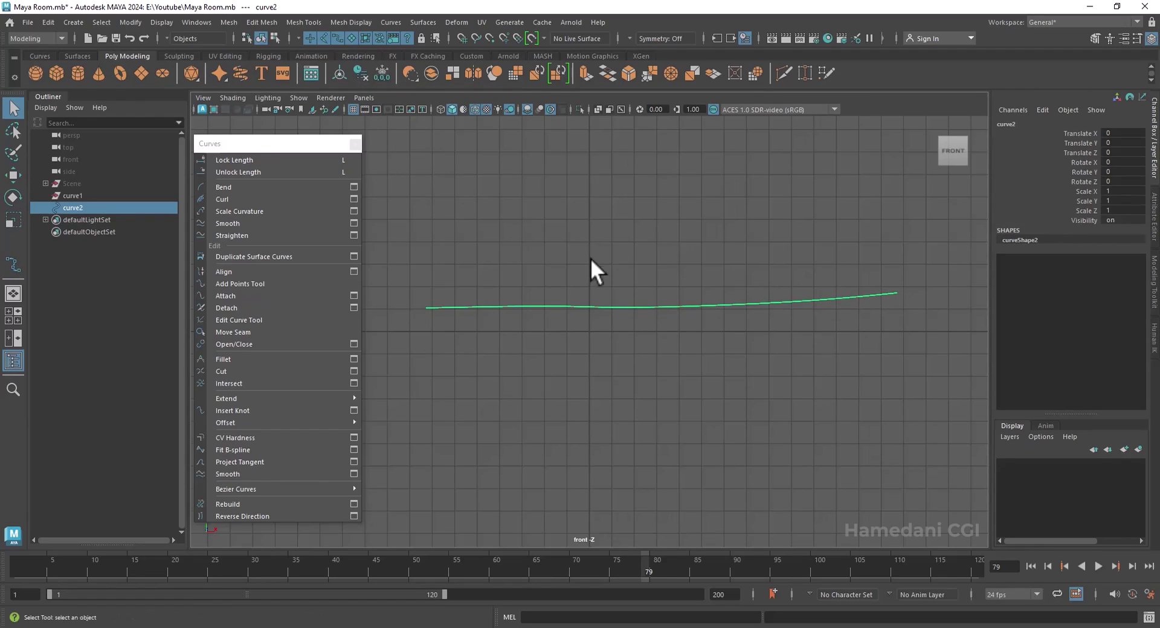
{"action": "key", "text": "w"}
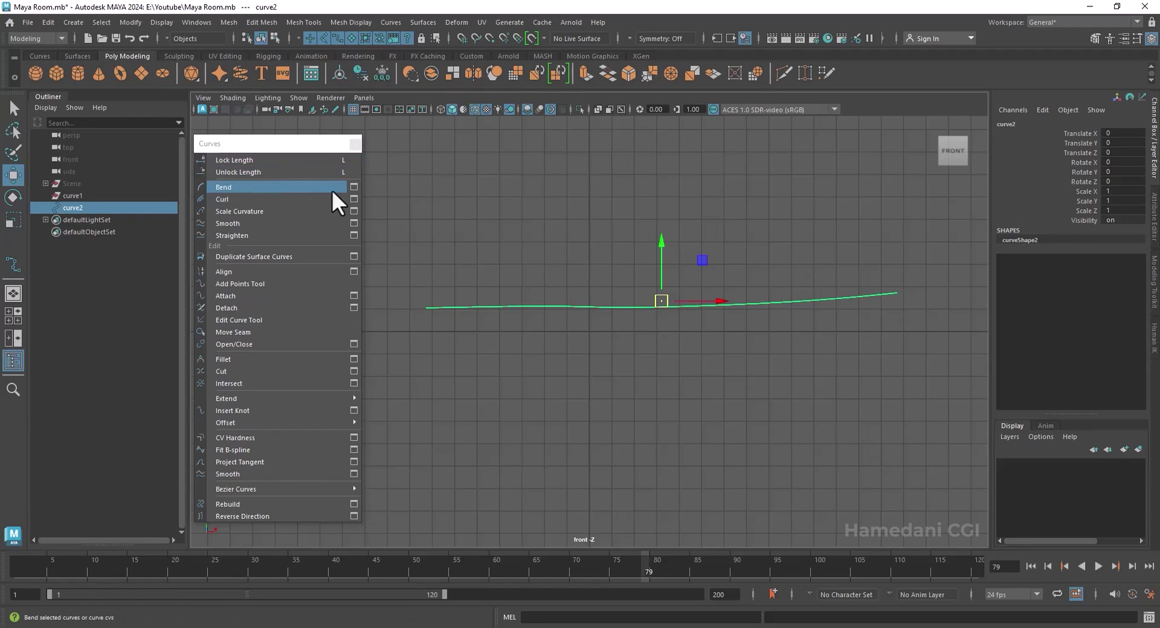
{"action": "left_click", "coordinate": [354, 187]}
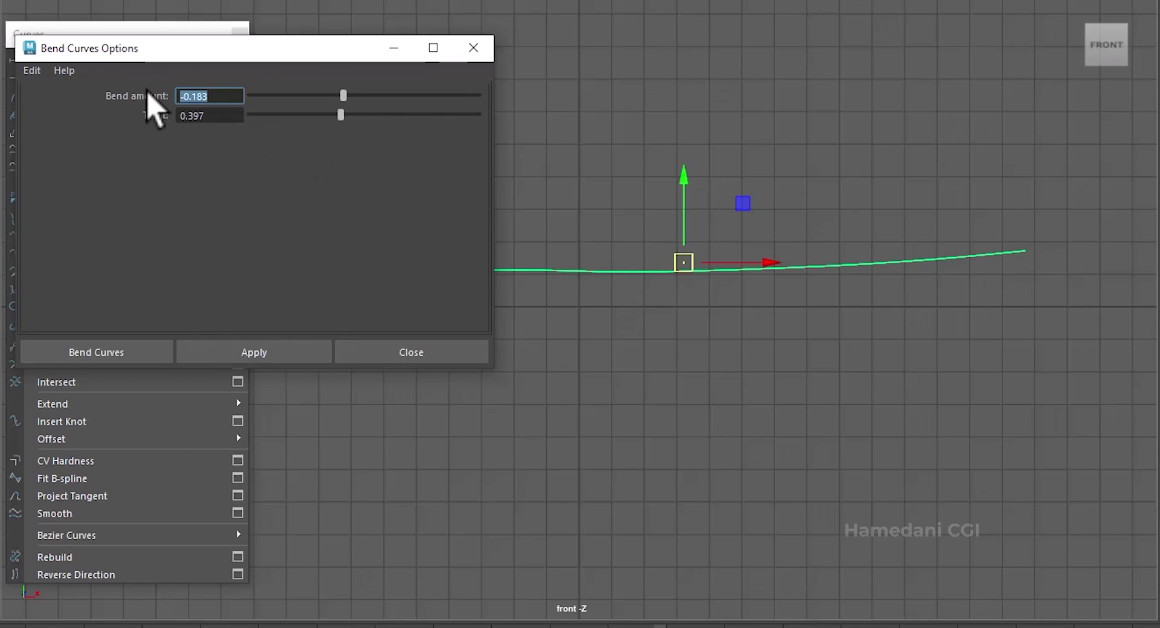
{"action": "left_click", "coordinate": [304, 355]}
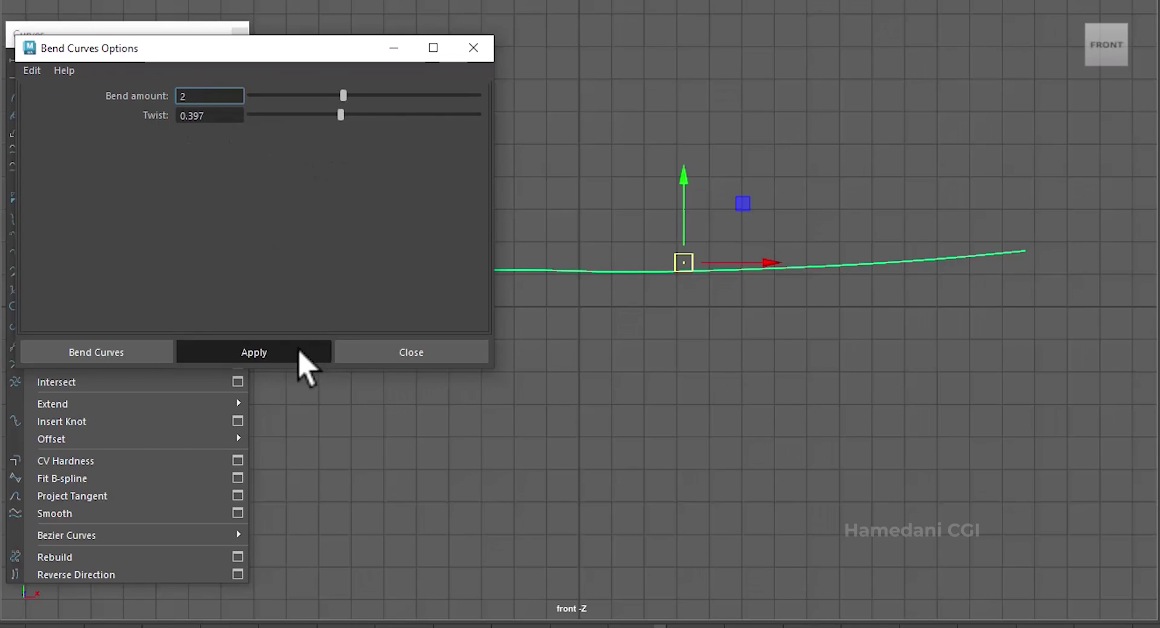
{"action": "left_click_drag", "start_coordinate": [286, 59], "coordinate": [847, 39]}
{"action": "left_click", "coordinate": [994, 317]}
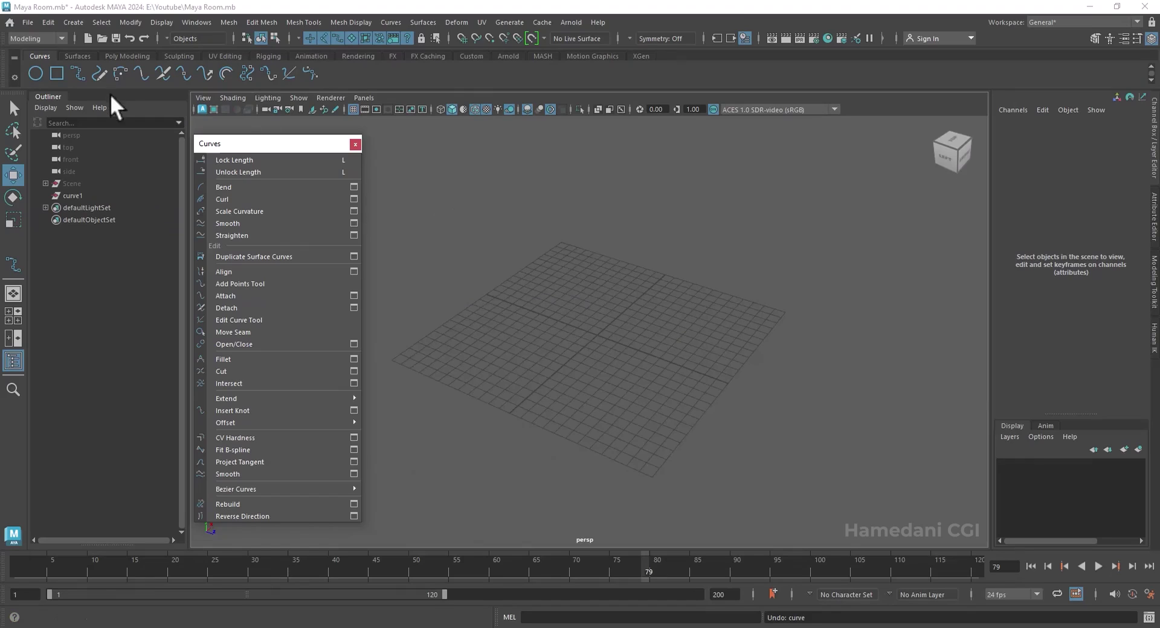
- Draw a nearly straight multi-point EP curve diagonally across the grid in the perspective view
{"action": "left_click", "coordinate": [78, 72]}
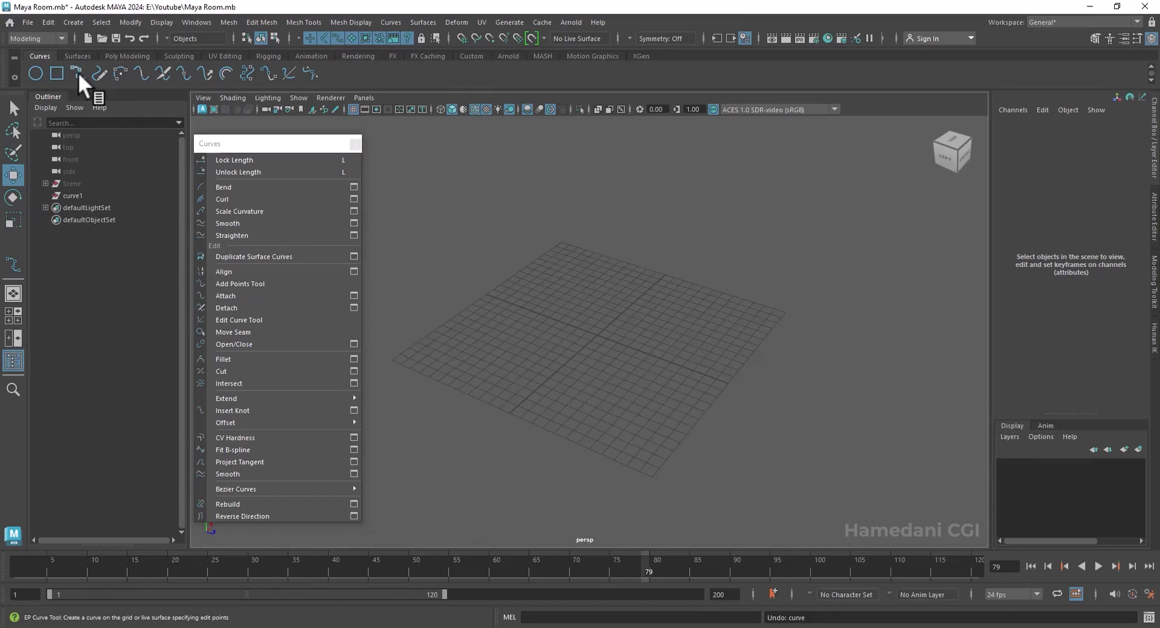
{"action": "left_click", "coordinate": [490, 437]}
{"action": "left_click", "coordinate": [510, 422]}
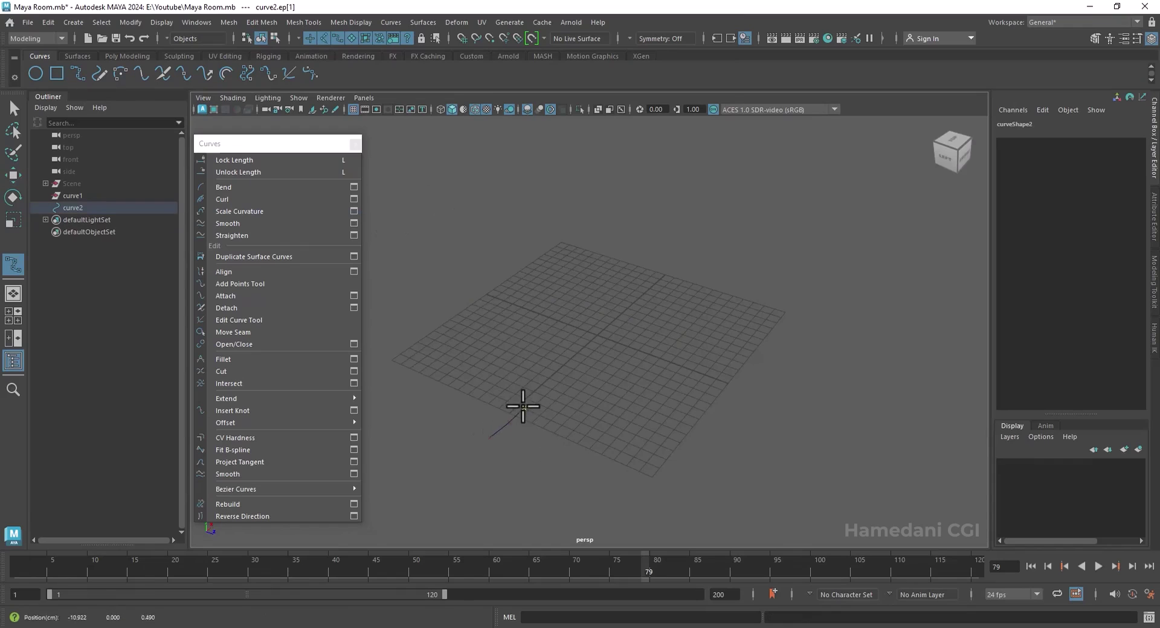
{"action": "left_click", "coordinate": [558, 374]}
{"action": "left_click", "coordinate": [584, 344]}
{"action": "left_click", "coordinate": [604, 326]}
{"action": "left_click", "coordinate": [645, 279]}
{"action": "left_click", "coordinate": [687, 248]}
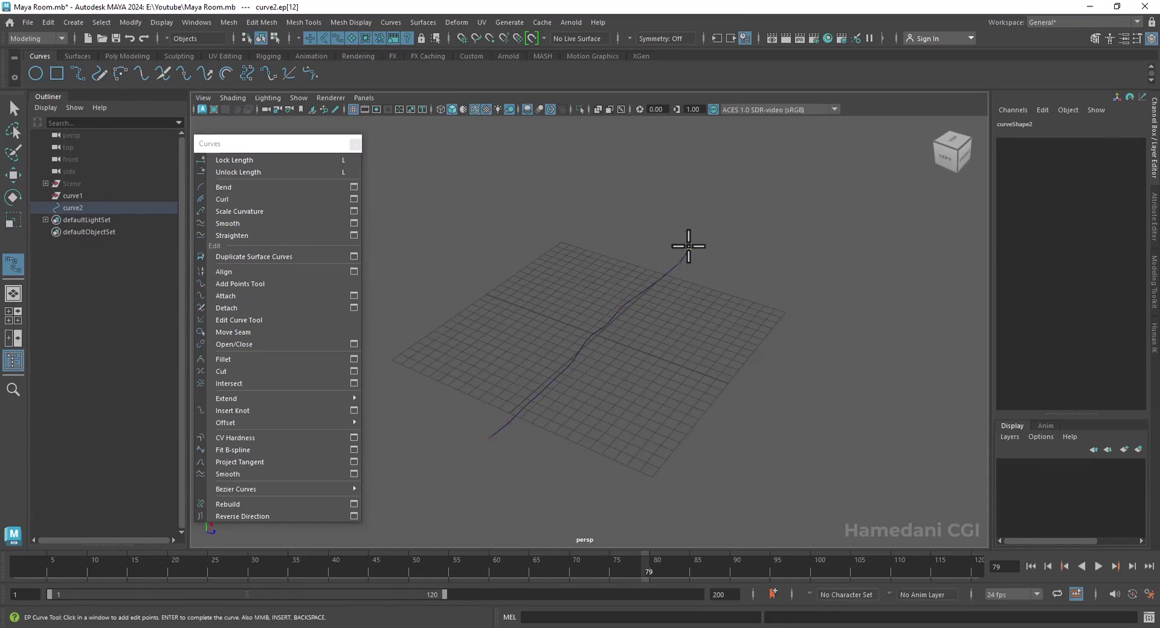
{"action": "key", "text": "Return"}
- Reset the Curl options and curl the diagonal curve, and curl it twice more with a curl amount of 1
{"action": "left_click", "coordinate": [354, 199]}
{"action": "left_click", "coordinate": [627, 357]}
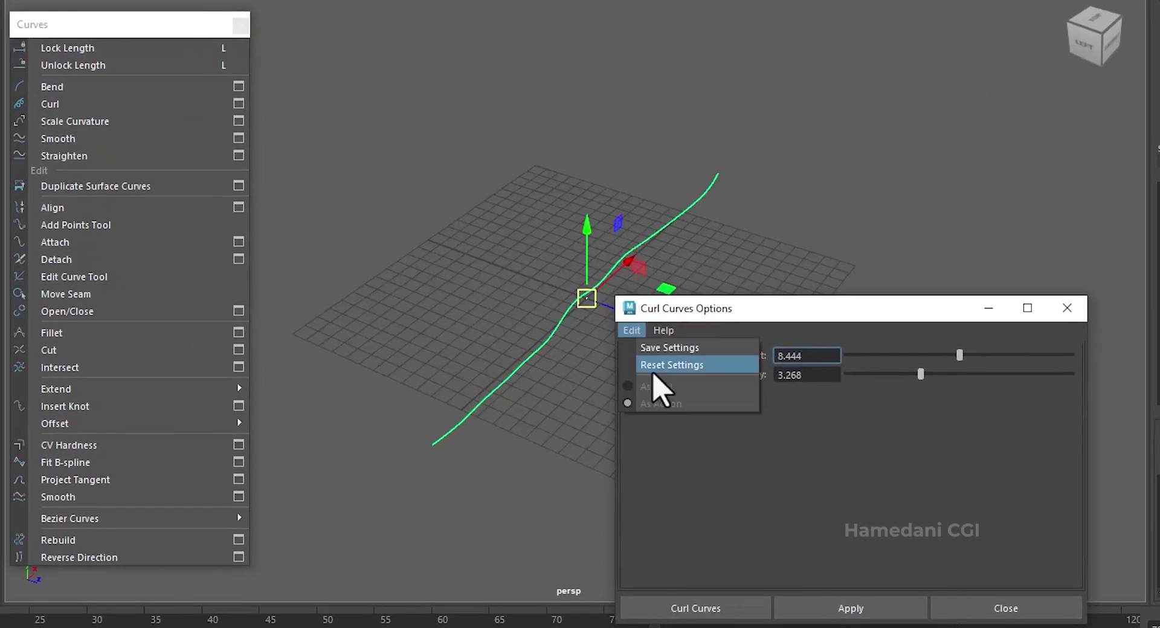
{"action": "left_click", "coordinate": [661, 381]}
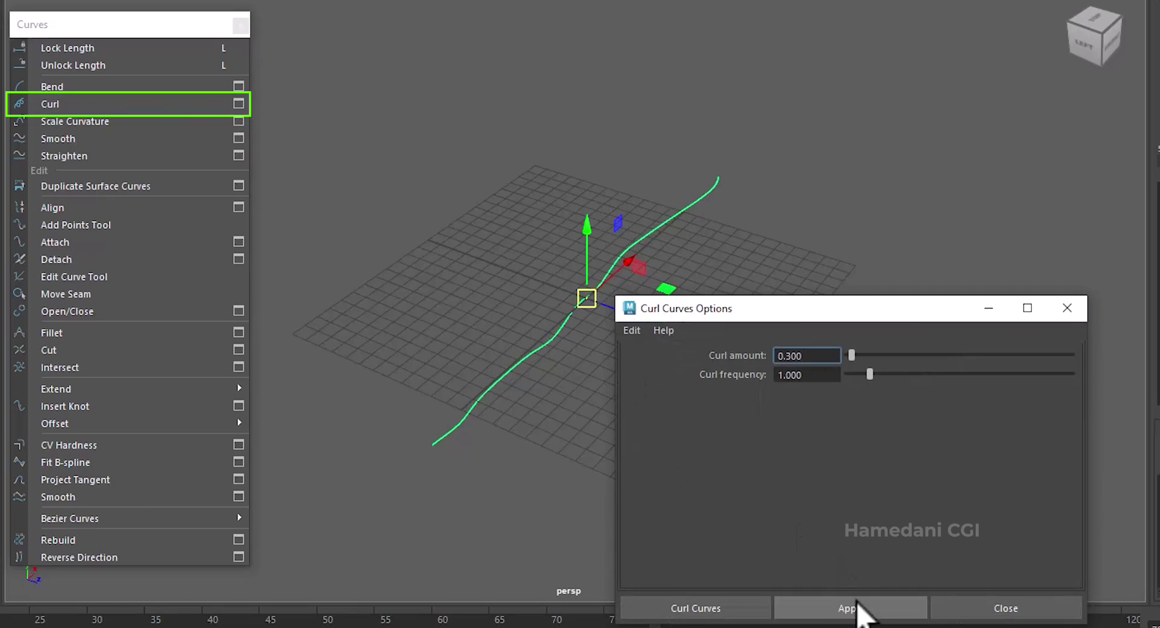
{"action": "left_click", "coordinate": [811, 359]}
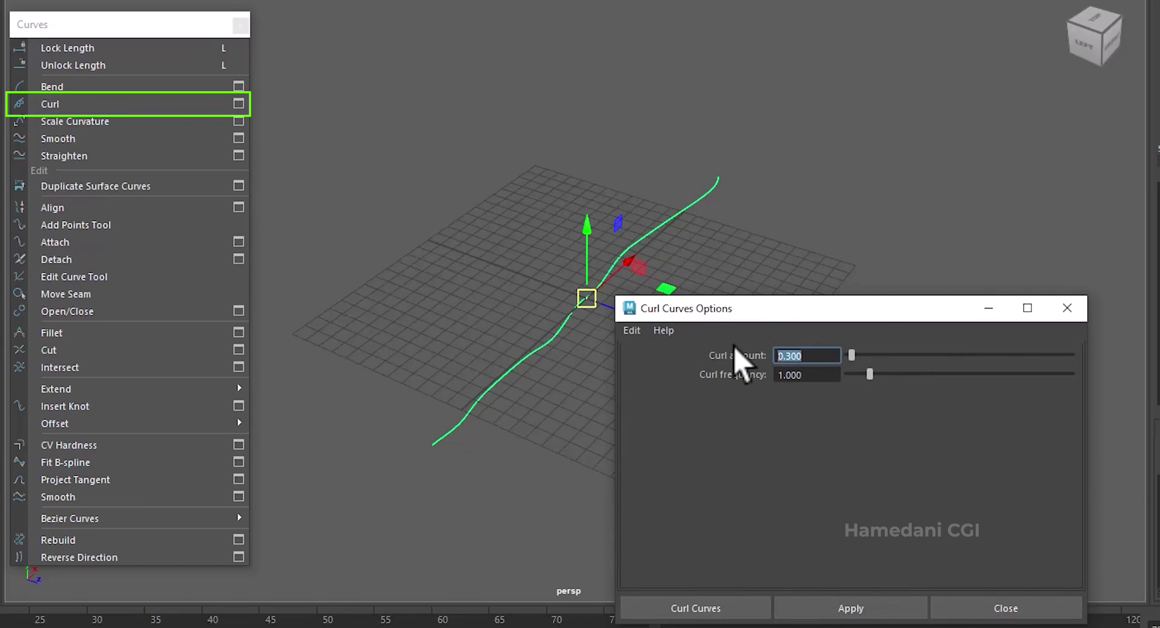
{"action": "left_click", "coordinate": [863, 610]}
{"action": "left_click", "coordinate": [862, 607]}
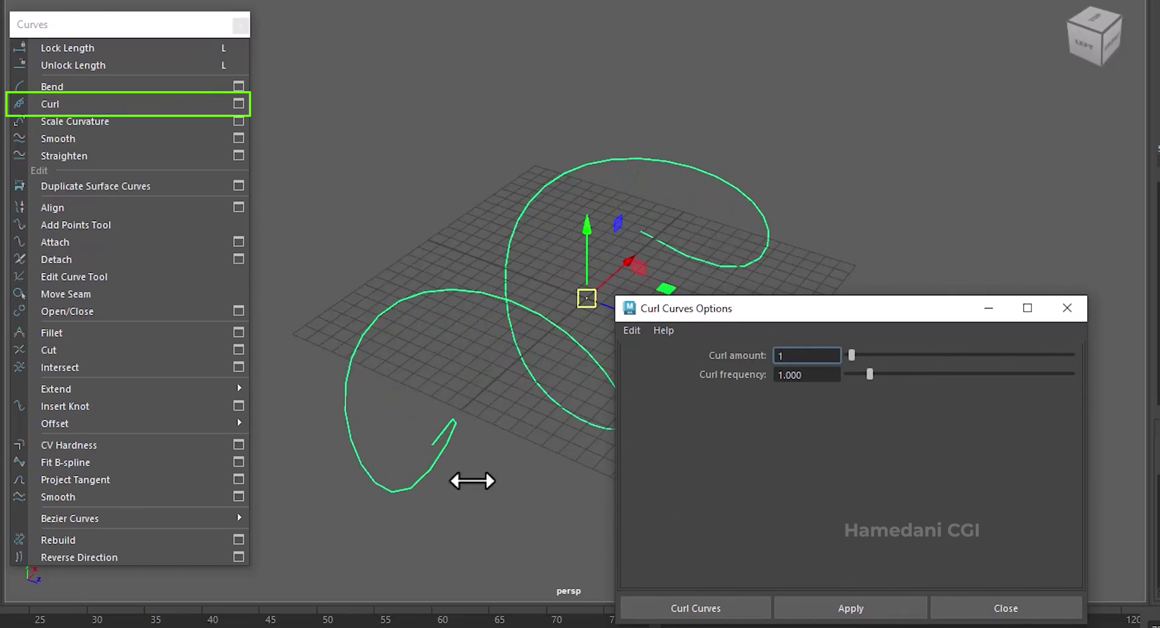
{"action": "mouse_move", "coordinate": [471, 482]}
{"action": "left_mouse_down", "text": "alt"}
{"action": "mouse_move", "coordinate": [516, 406]}
{"action": "mouse_move", "coordinate": [461, 481]}
{"action": "left_mouse_up", "text": "alt"}
{"action": "left_click", "coordinate": [1001, 612]}
- Delete the curled curve and draw a zigzag Pencil curve diagonally across the grid
{"action": "left_click_drag", "start_coordinate": [769, 443], "coordinate": [491, 241]}
{"action": "key", "text": "Delete"}
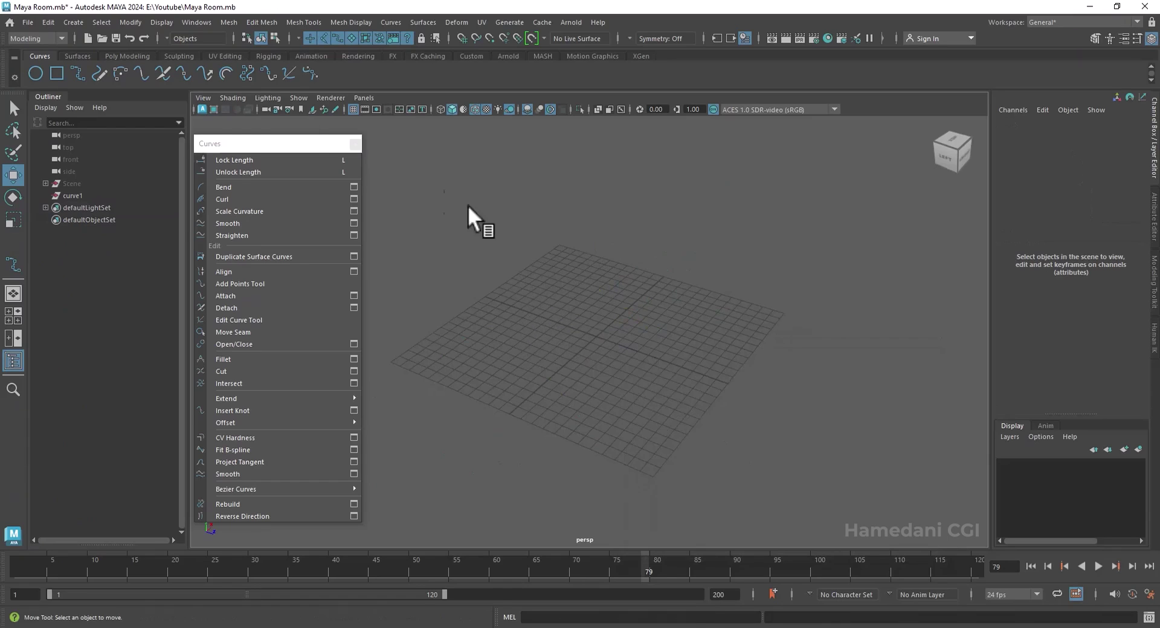
{"action": "left_click", "coordinate": [96, 74]}
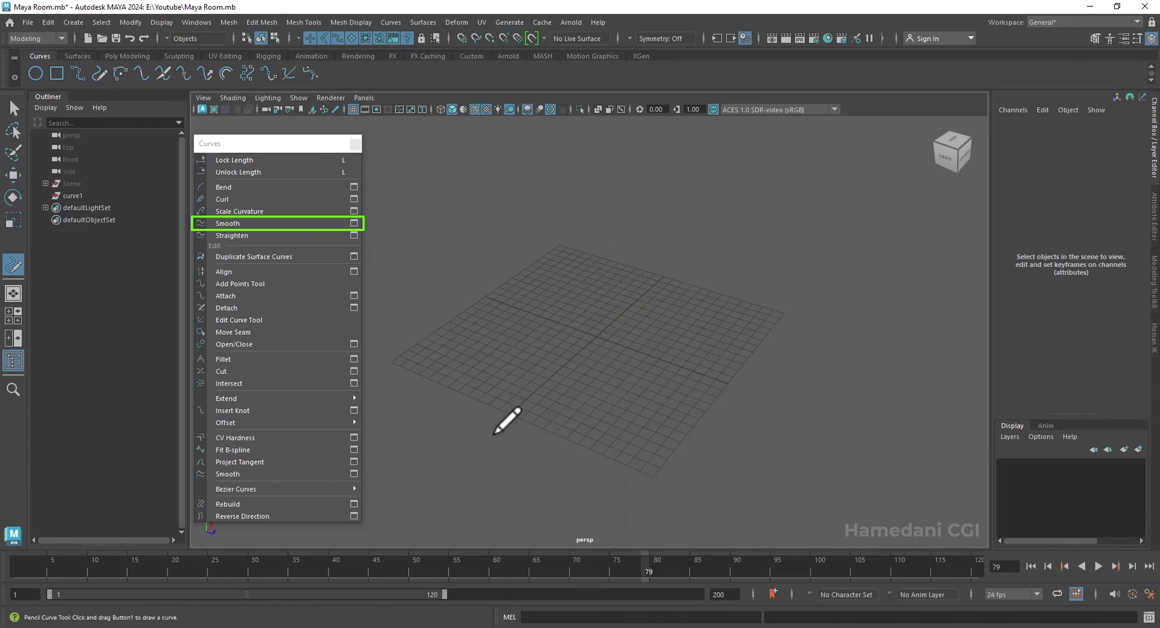
{"action": "mouse_move", "coordinate": [494, 433]}
{"action": "left_mouse_down"}
{"action": "mouse_move", "coordinate": [544, 326]}
{"action": "mouse_move", "coordinate": [636, 254]}
{"action": "mouse_move", "coordinate": [743, 230]}
{"action": "mouse_move", "coordinate": [766, 258]}
{"action": "left_mouse_up"}
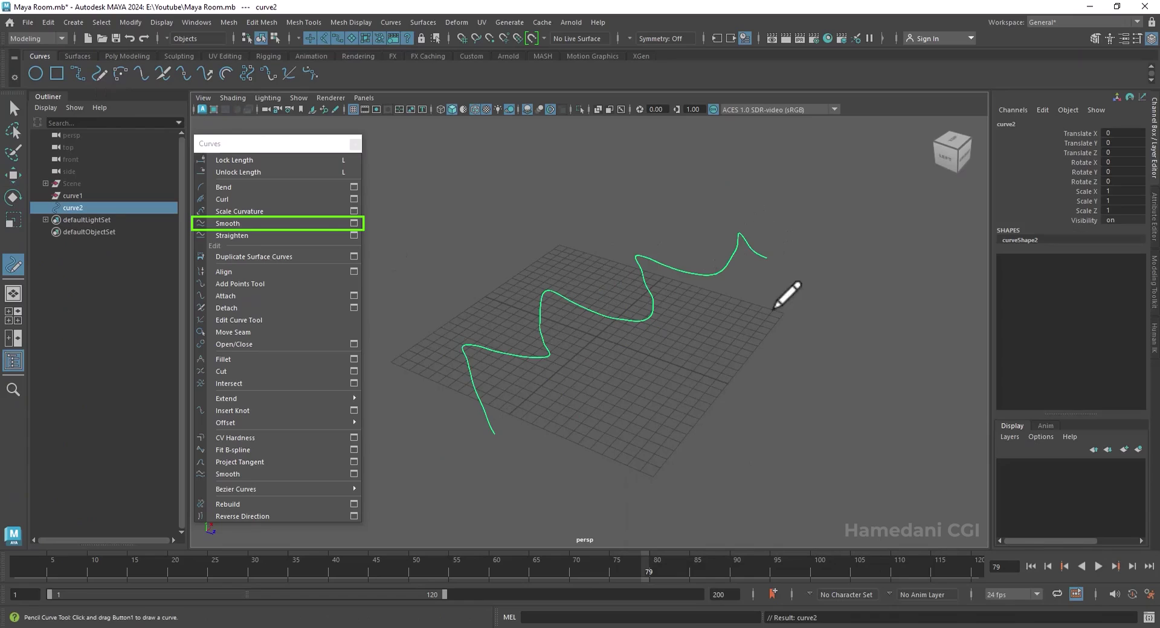
- Smooth and straighten the zigzag curve, and delete it
{"action": "left_click", "coordinate": [269, 227]}
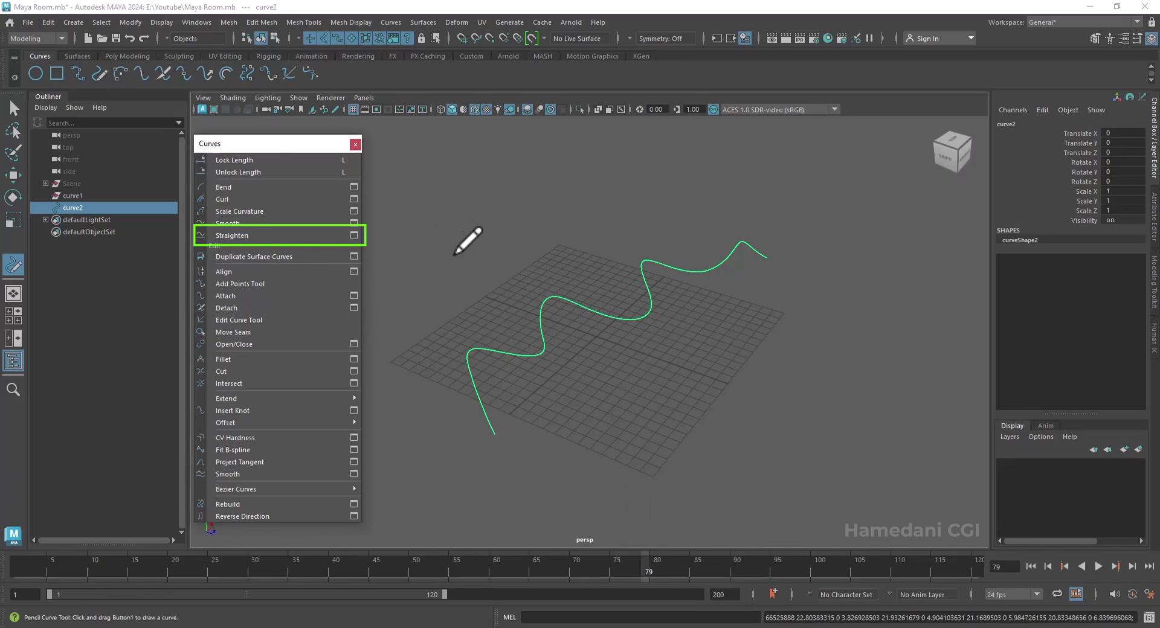
{"action": "left_click", "coordinate": [266, 236]}
{"action": "scroll", "coordinate": [493, 311], "scroll_direction": "down", "scroll_amount": 5}
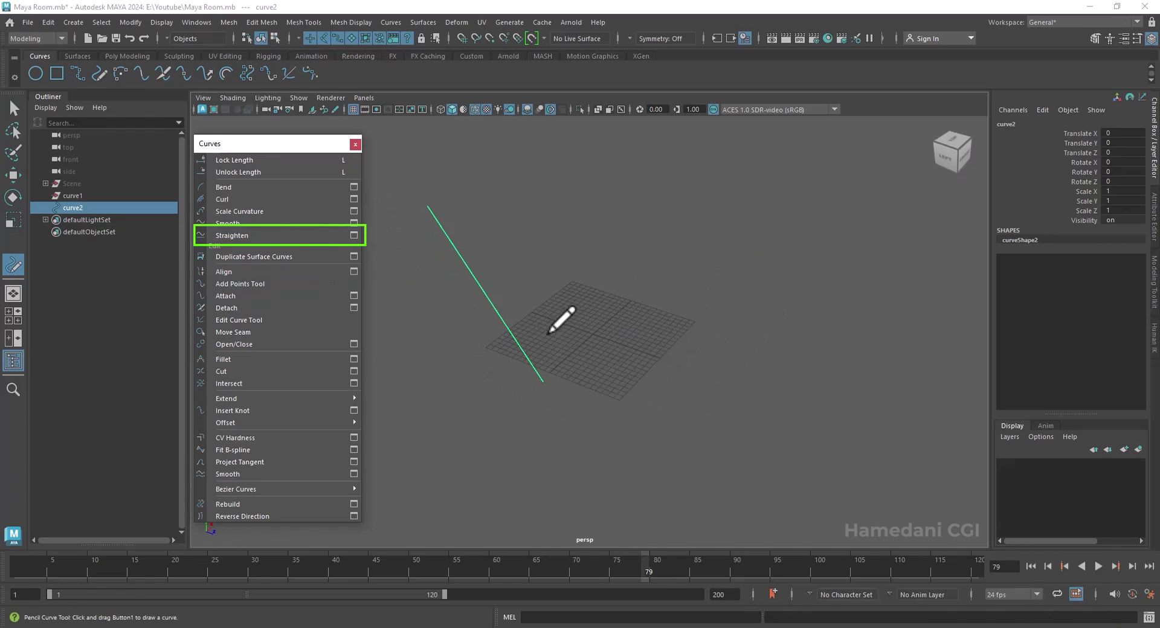
{"action": "mouse_move", "coordinate": [550, 331]}
{"action": "left_mouse_down", "text": "alt"}
{"action": "mouse_move", "coordinate": [520, 326]}
{"action": "mouse_move", "coordinate": [549, 329]}
{"action": "left_mouse_up", "text": "alt"}
{"action": "key", "text": "Delete"}
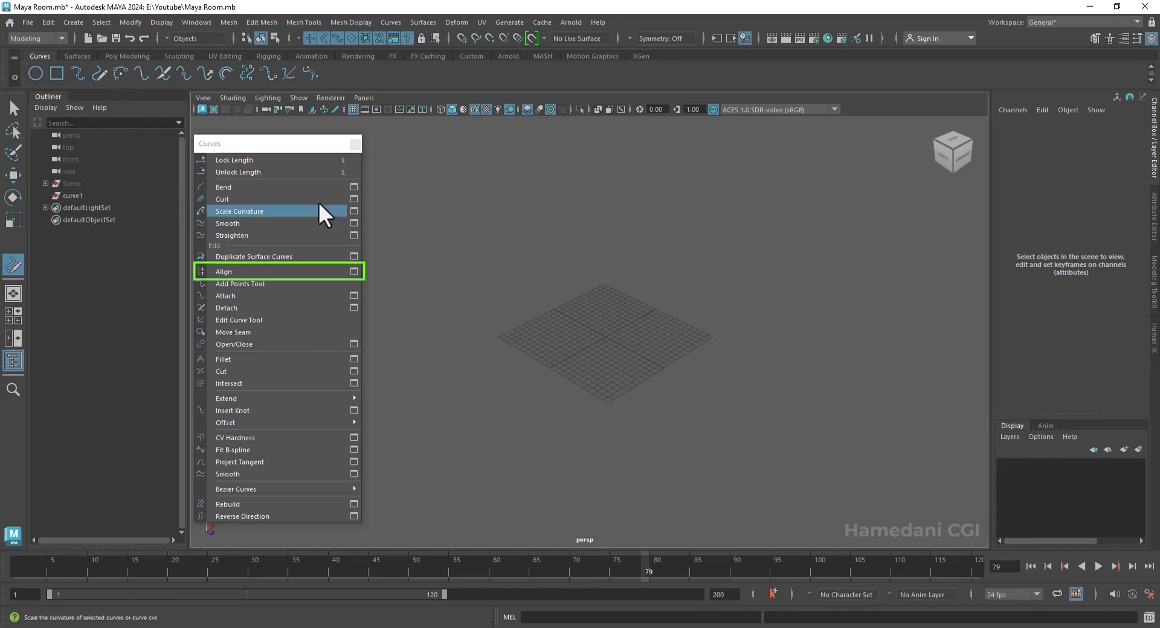
- Draw an open, arc-shaped EP curve on the near-left part of the grid
{"action": "left_click", "coordinate": [78, 73]}
{"action": "left_click", "coordinate": [74, 22]}
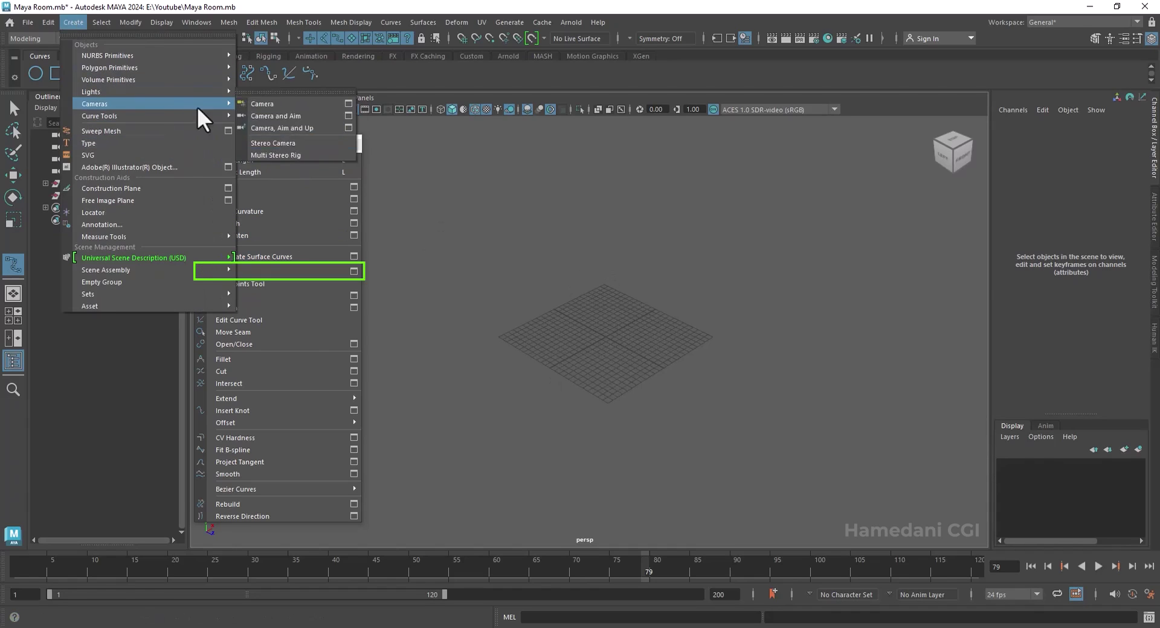
{"action": "left_click", "coordinate": [518, 234]}
{"action": "key", "text": "BackSpace"}
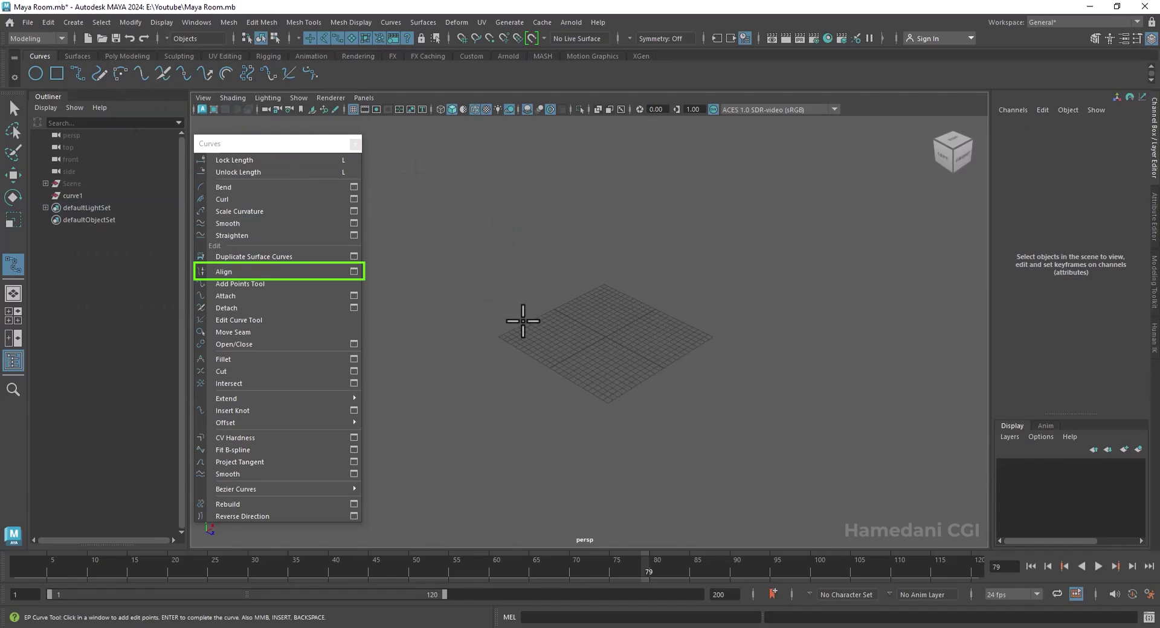
{"action": "left_click", "coordinate": [557, 372]}
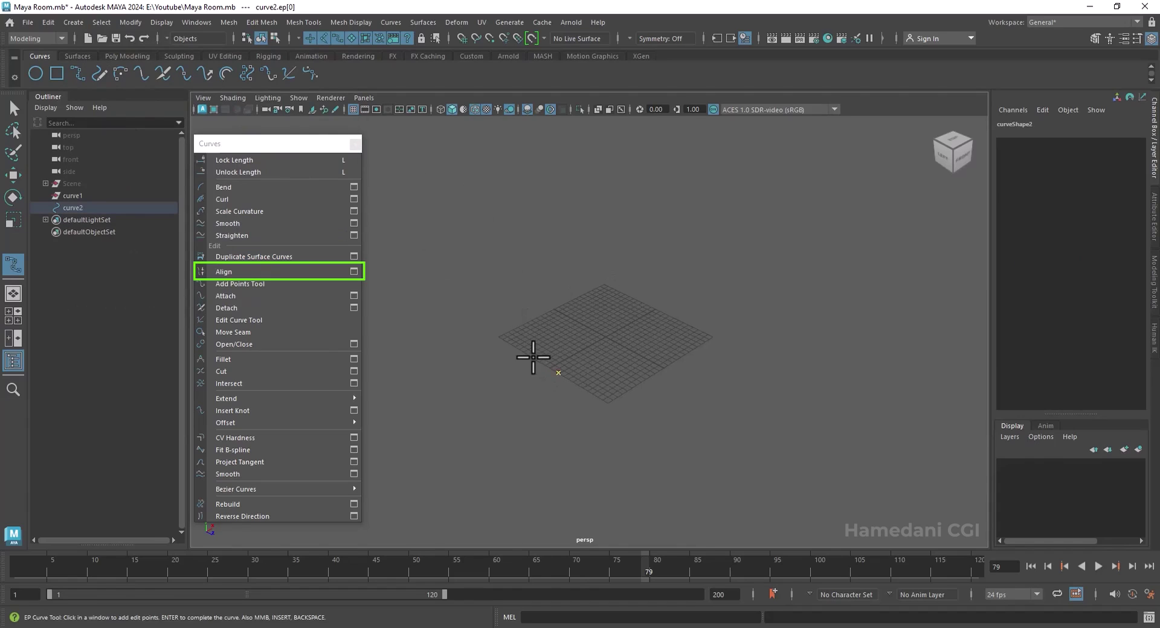
{"action": "left_click", "coordinate": [552, 333]}
{"action": "left_click", "coordinate": [580, 354]}
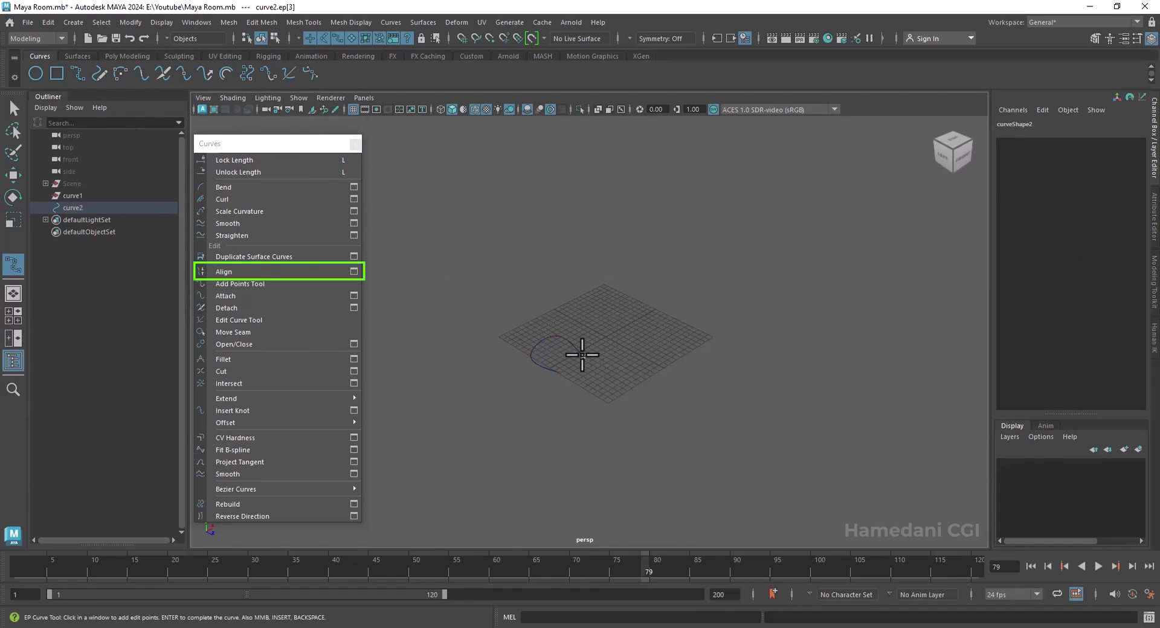
{"action": "key", "text": "Return"}
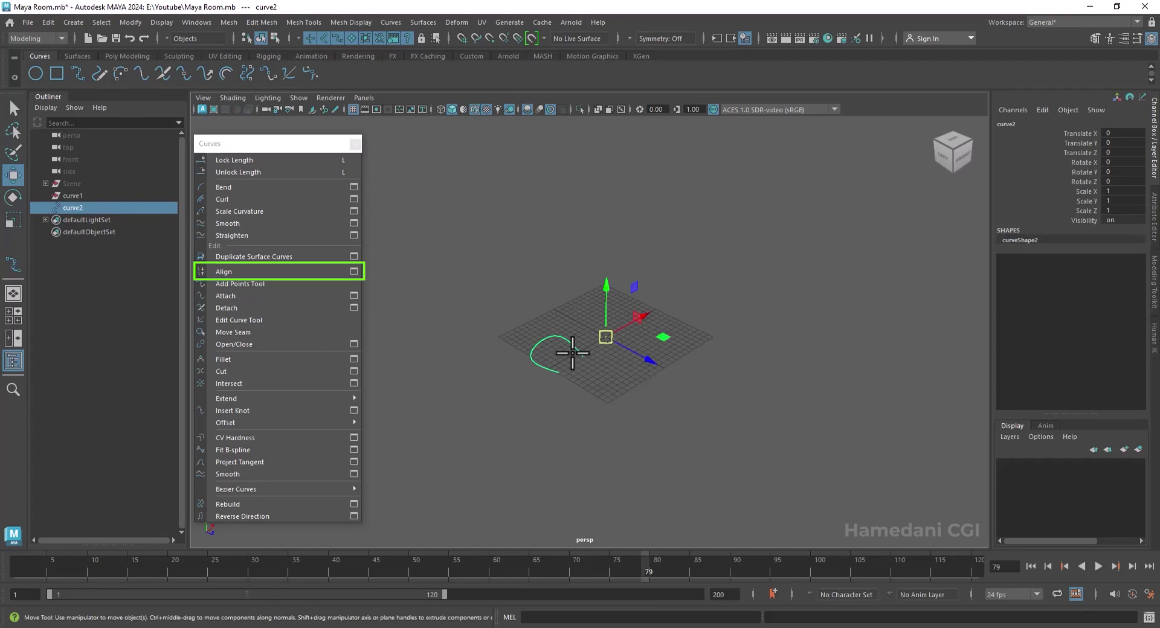
- Draw a second, U-shaped EP curve beside the end of the first arc, opening towards the far side of the grid
{"action": "left_click", "coordinate": [77, 73]}
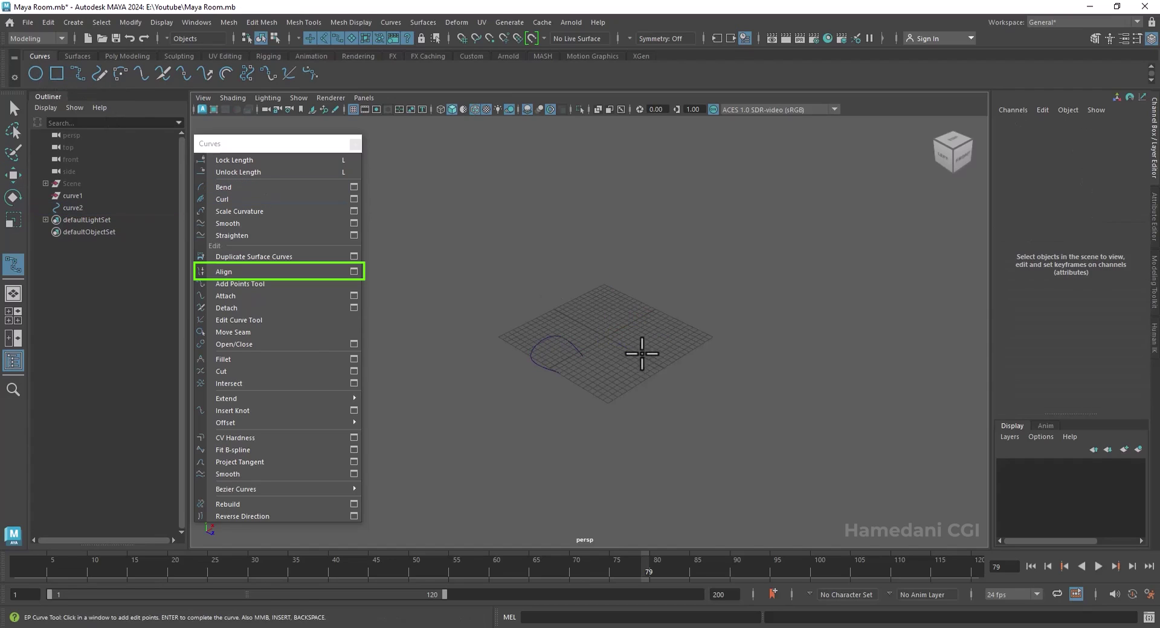
{"action": "left_click", "coordinate": [595, 343]}
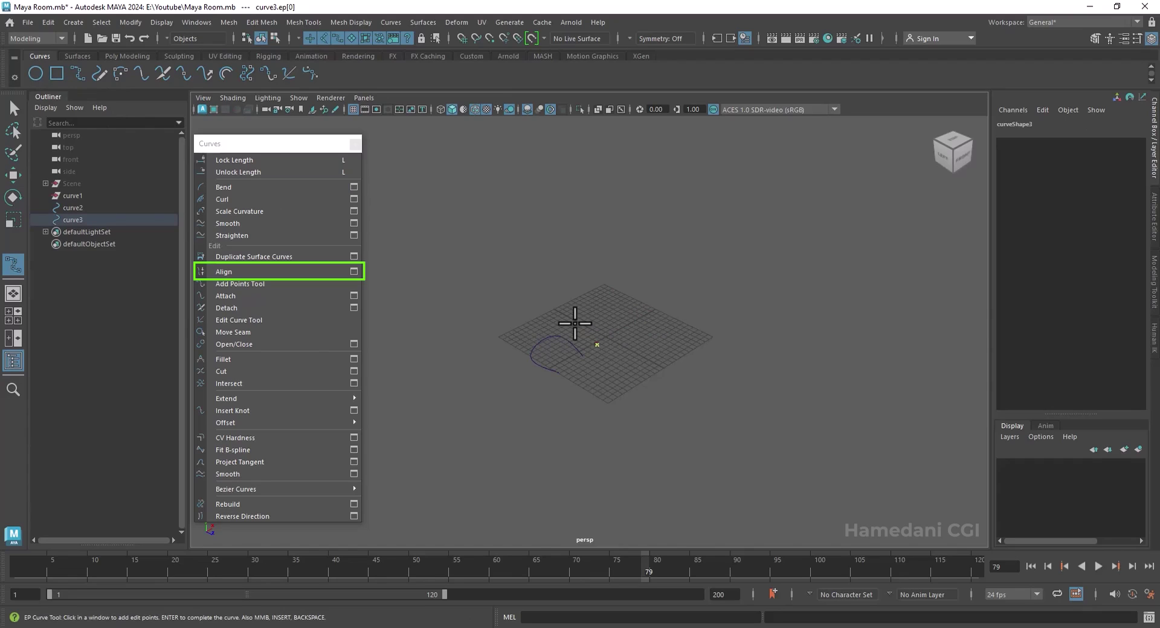
{"action": "left_click", "coordinate": [612, 359]}
{"action": "left_click", "coordinate": [639, 345]}
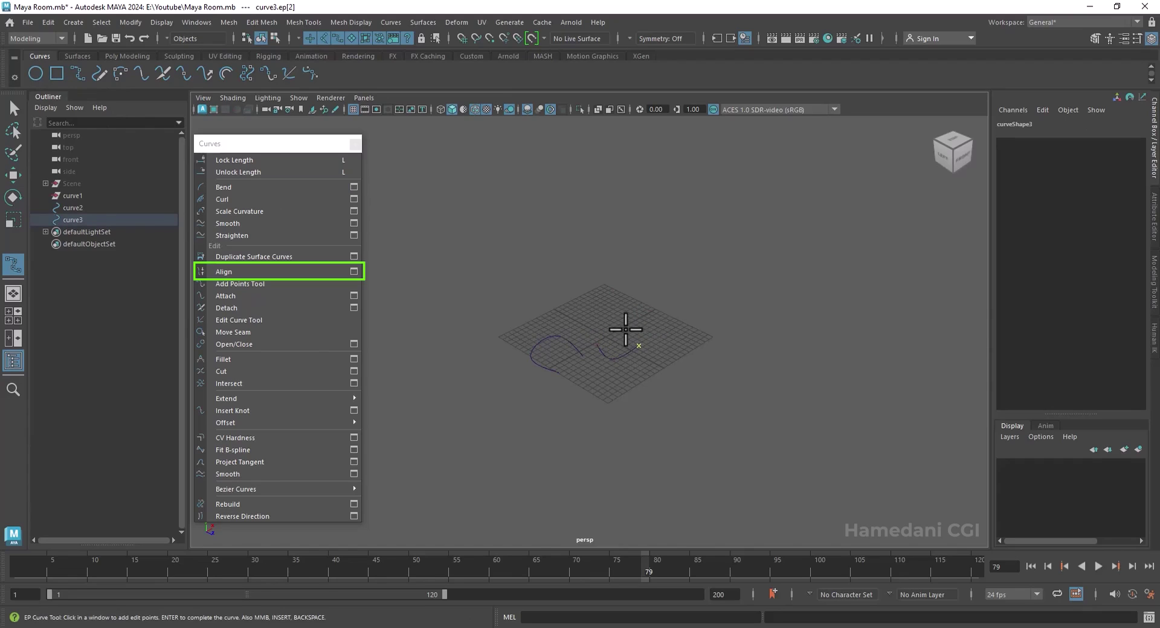
{"action": "left_click", "coordinate": [623, 325]}
{"action": "key", "text": "w"}
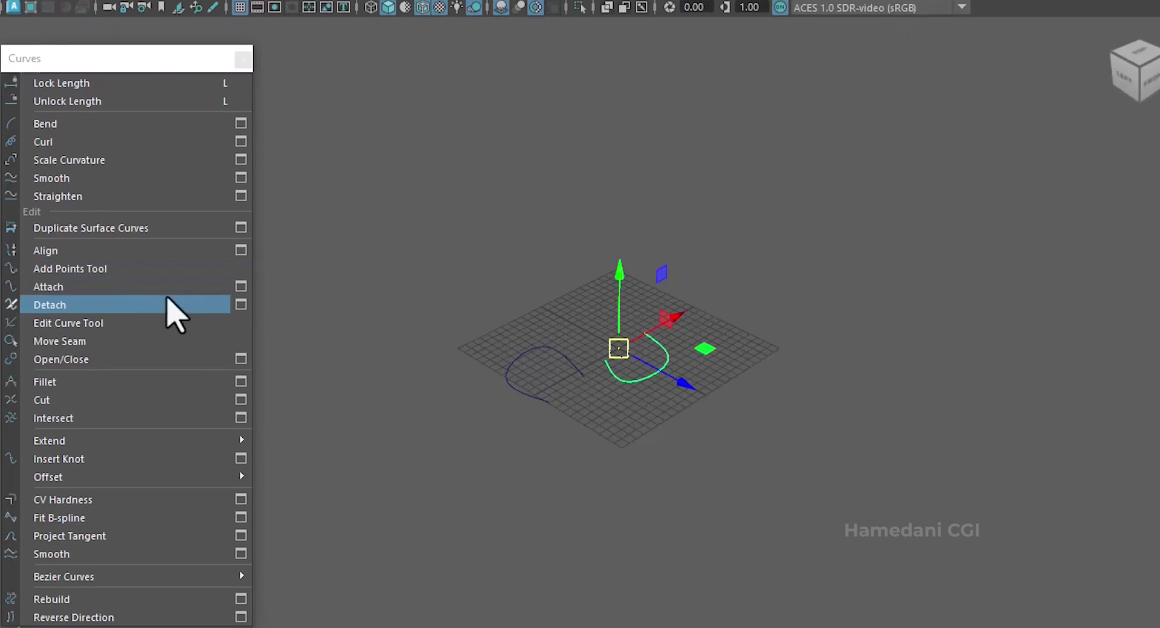
- Select both EP curves and align them end to end
{"action": "left_click_drag", "start_coordinate": [534, 312], "coordinate": [651, 368]}
{"action": "left_click", "coordinate": [194, 294]}
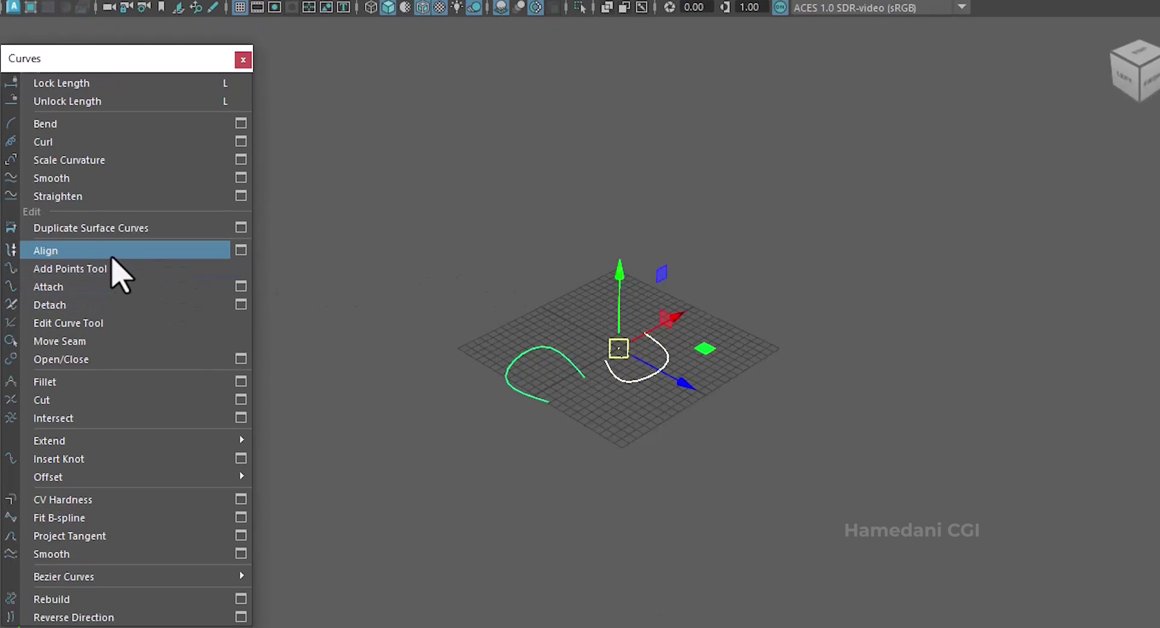
{"action": "left_click", "coordinate": [641, 440]}
{"action": "left_click", "coordinate": [637, 391]}
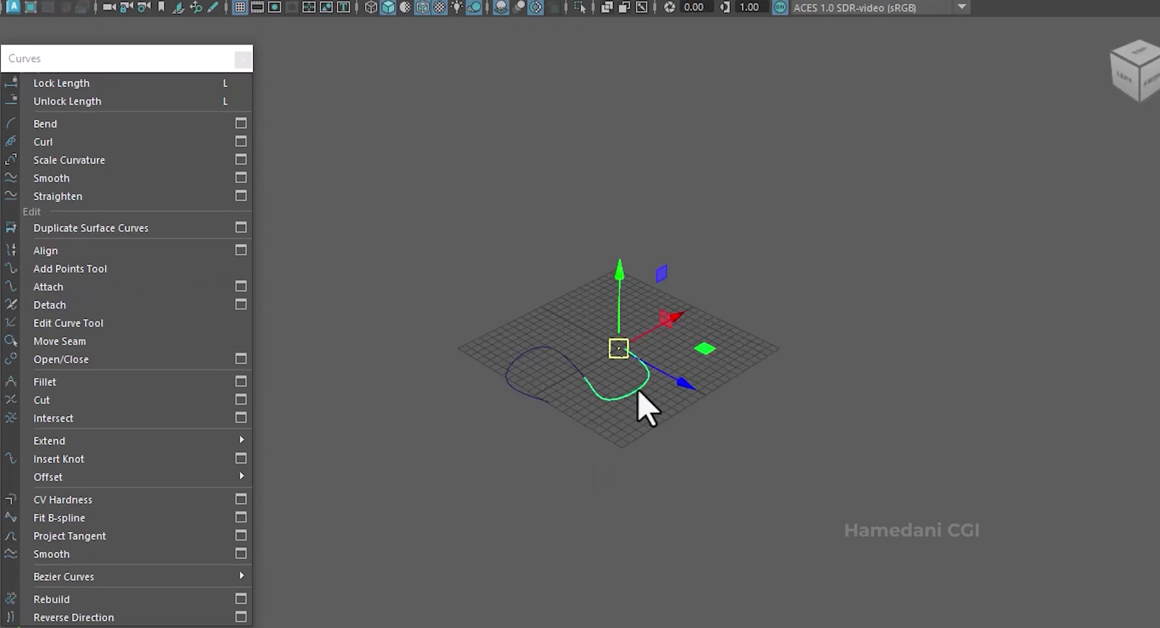
- Clear the aligned curves from the grid
{"action": "left_click", "coordinate": [566, 358]}
{"action": "left_click_drag", "start_coordinate": [632, 426], "coordinate": [449, 288]}
{"action": "left_click", "coordinate": [755, 443]}
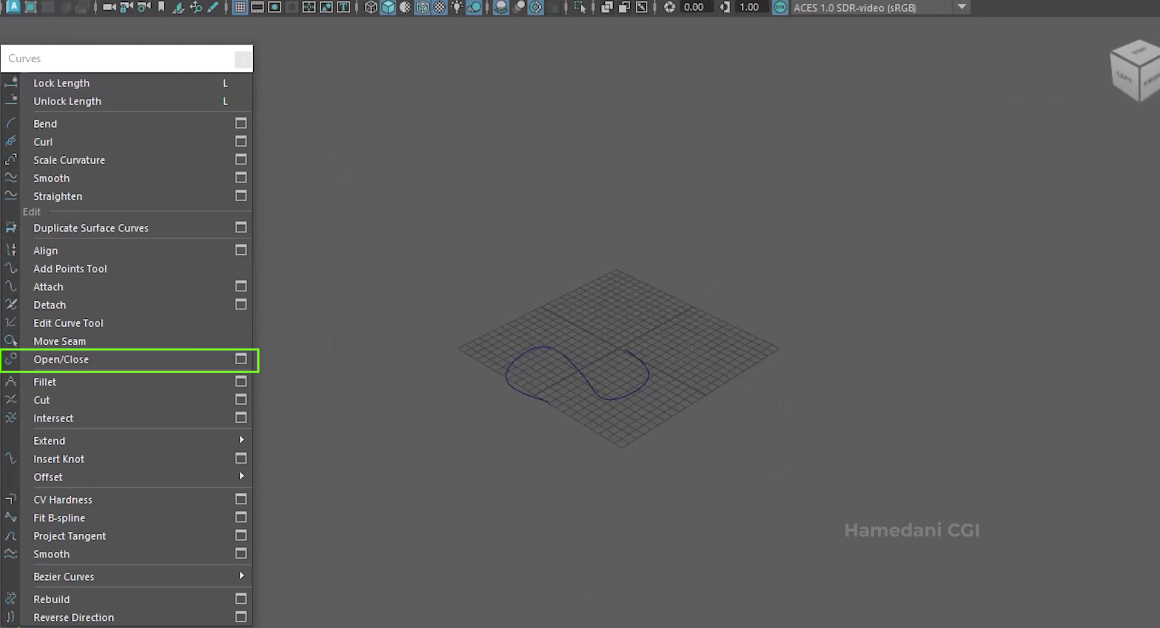
{"action": "left_click", "coordinate": [99, 74]}
{"action": "mouse_move", "coordinate": [579, 310]}
{"action": "left_mouse_down"}
{"action": "mouse_move", "coordinate": [679, 328]}
{"action": "mouse_move", "coordinate": [686, 379]}
{"action": "left_mouse_up"}
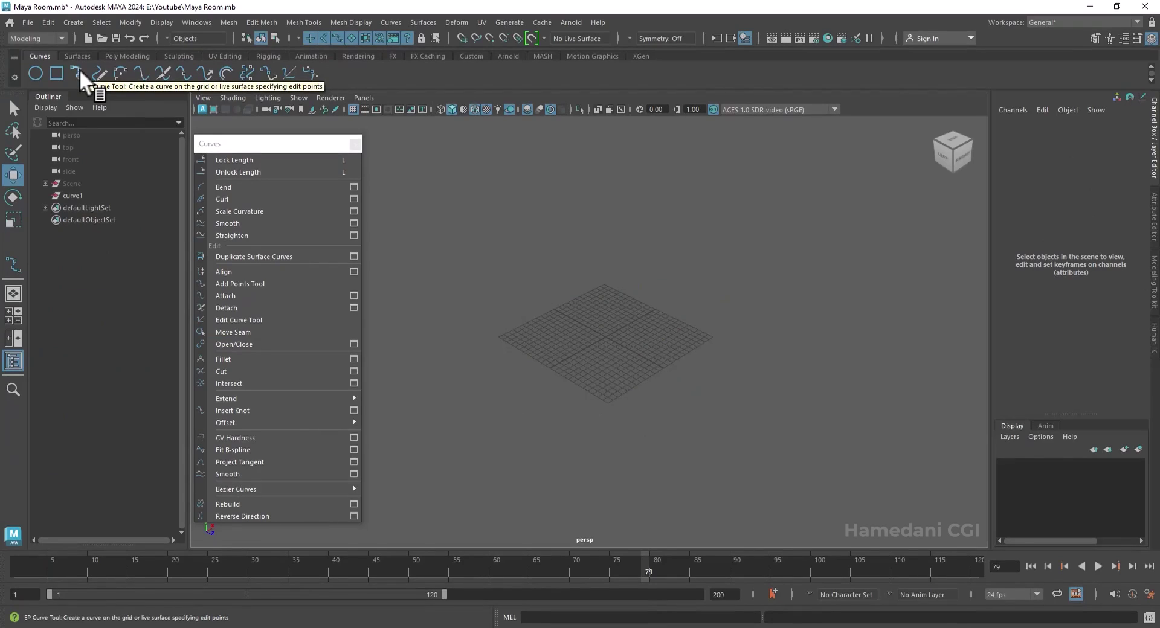
- Set the EP Curve degree to 1 Linear and draw an open, three-segment curve with two corners on the grid
{"action": "double_click", "coordinate": [79, 69]}
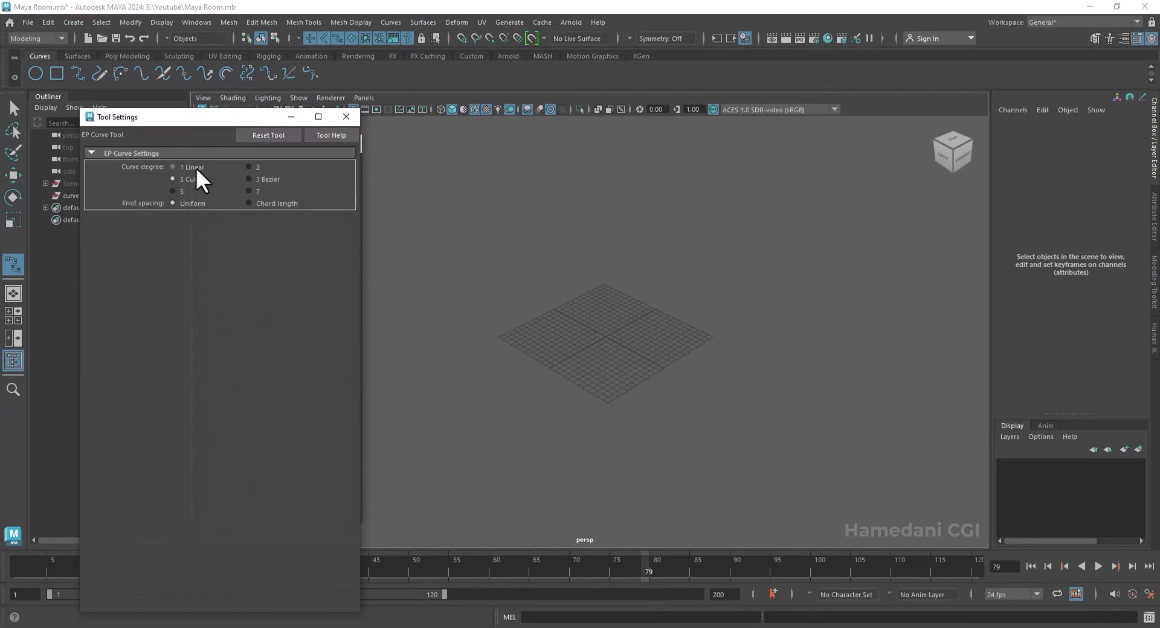
{"action": "left_click", "coordinate": [195, 168]}
{"action": "left_click", "coordinate": [346, 117]}
{"action": "left_click", "coordinate": [592, 368]}
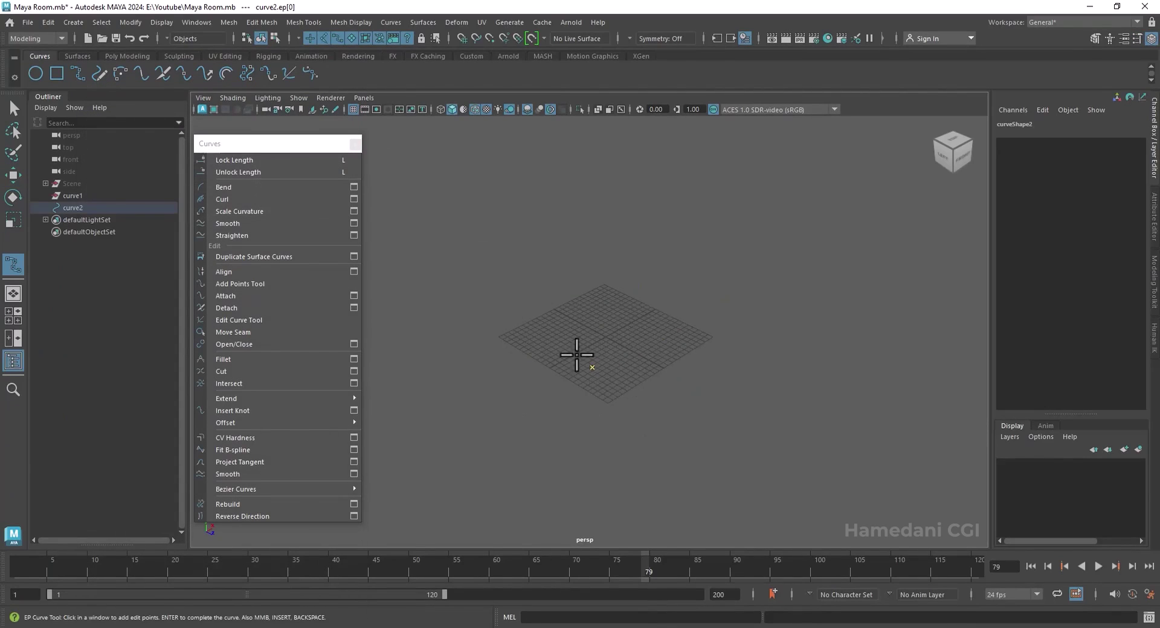
{"action": "left_click", "coordinate": [548, 336]}
{"action": "left_click", "coordinate": [589, 310]}
{"action": "left_click", "coordinate": [634, 343]}
{"action": "key", "text": "w"}
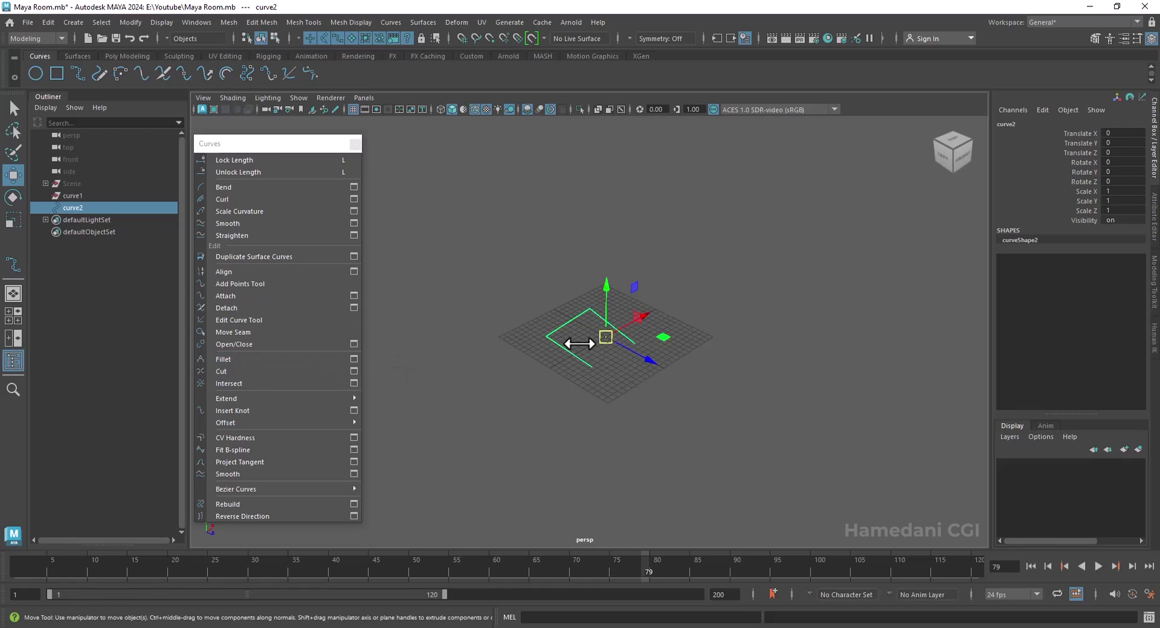
- Fillet the curve's left corner between one curve point placed on each side of it
{"action": "scroll", "coordinate": [577, 343], "scroll_direction": "up", "scroll_amount": 7}
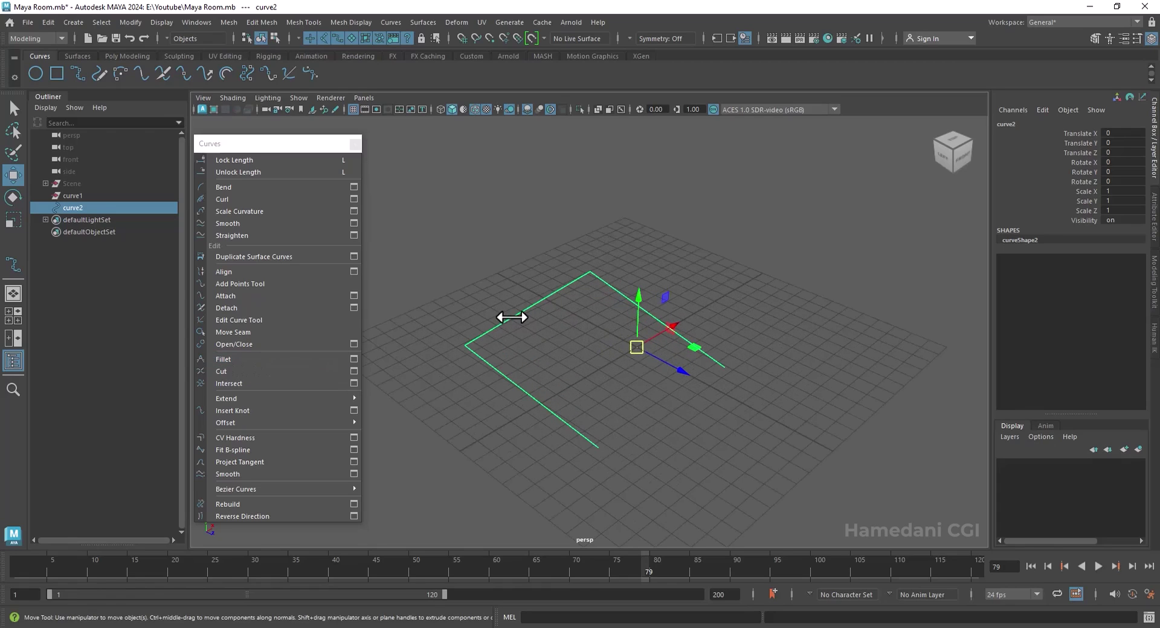
{"action": "right_click", "coordinate": [511, 317]}
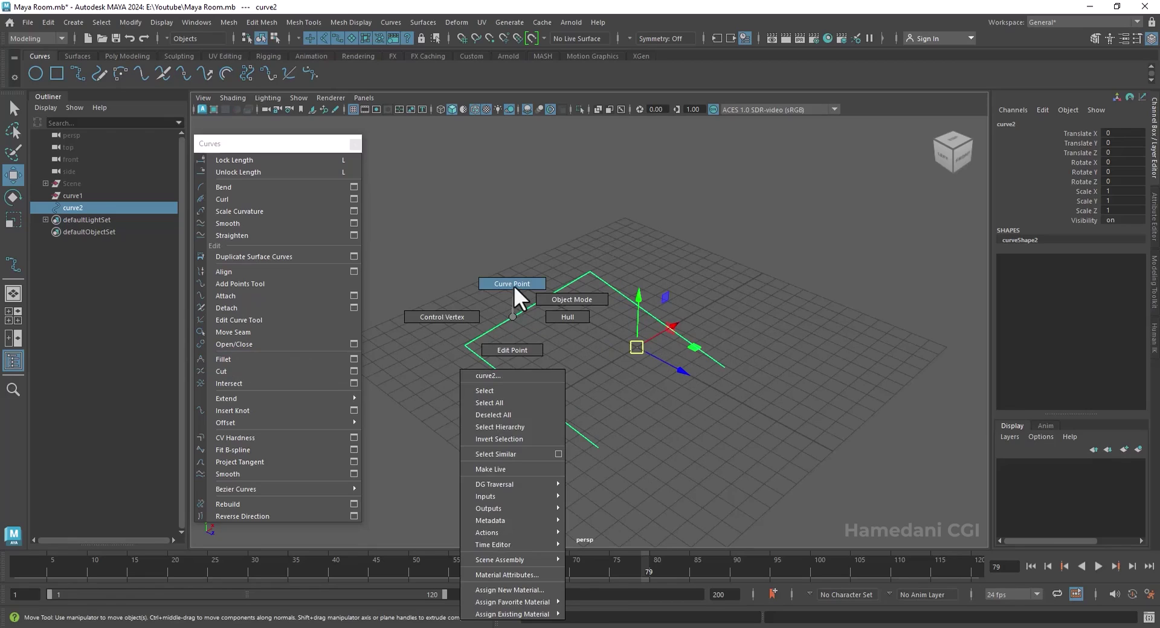
{"action": "left_click", "coordinate": [514, 285]}
{"action": "left_click", "coordinate": [487, 331]}
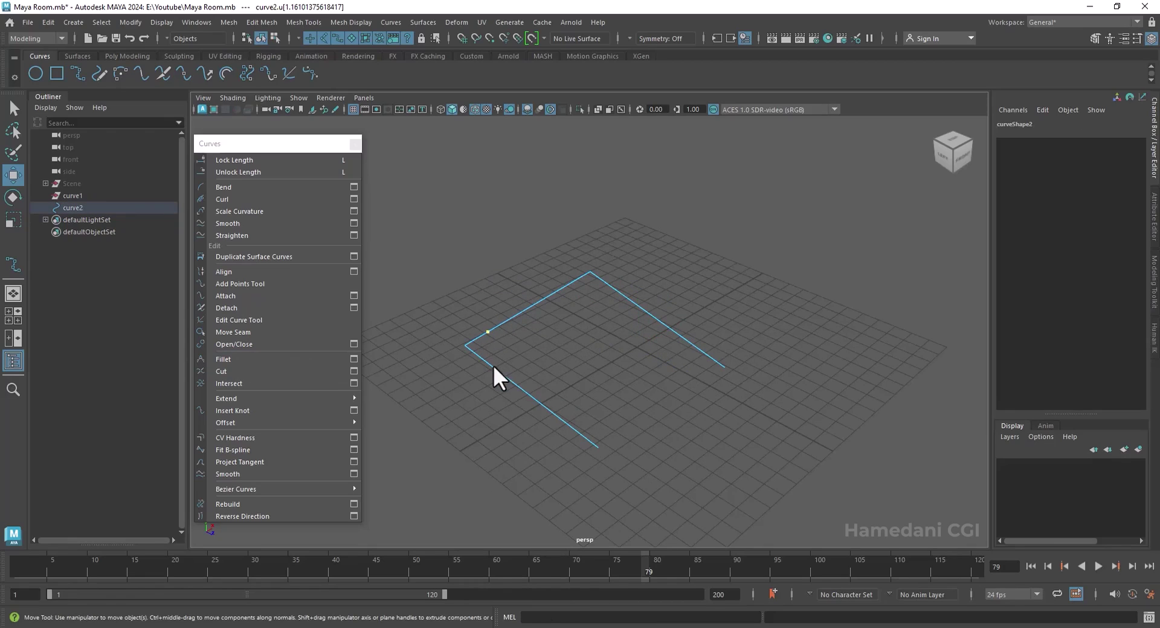
{"action": "left_click", "coordinate": [492, 367], "text": "shift"}
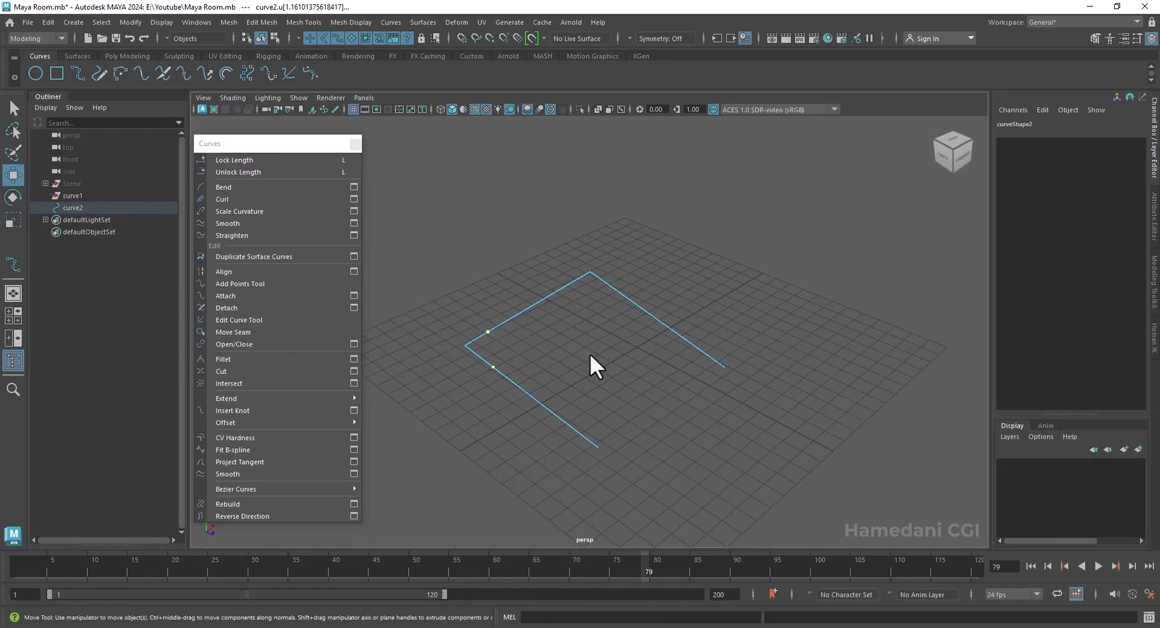
{"action": "left_click", "coordinate": [285, 357]}
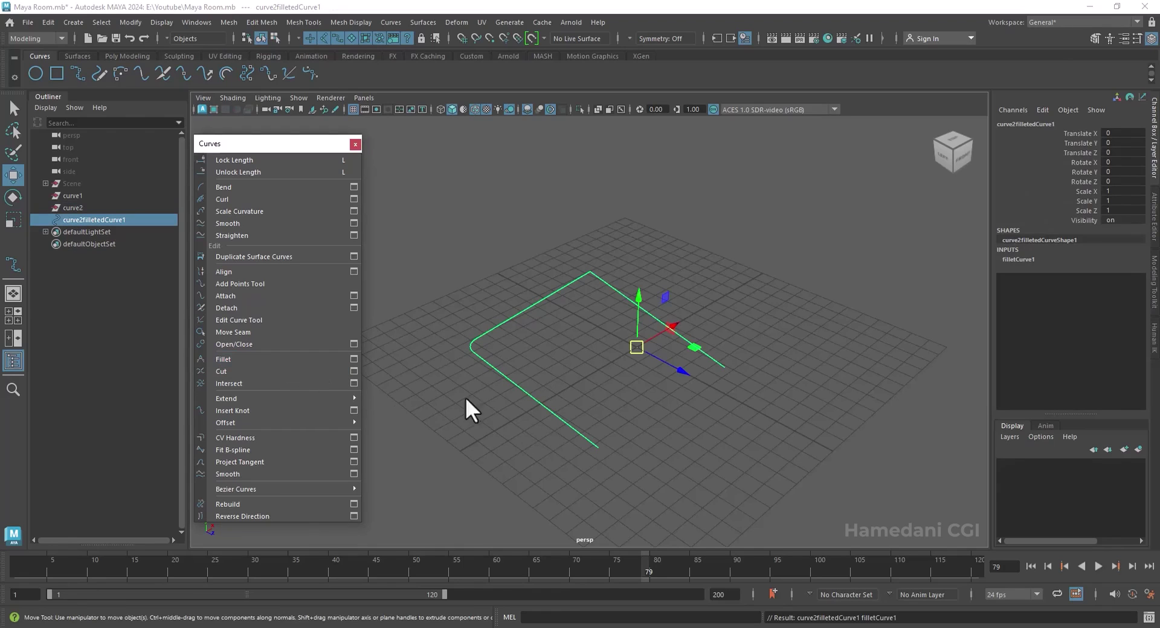
- Reset the Fillet Curve options to their defaults
{"action": "left_click", "coordinate": [354, 360]}
{"action": "left_click", "coordinate": [629, 357]}
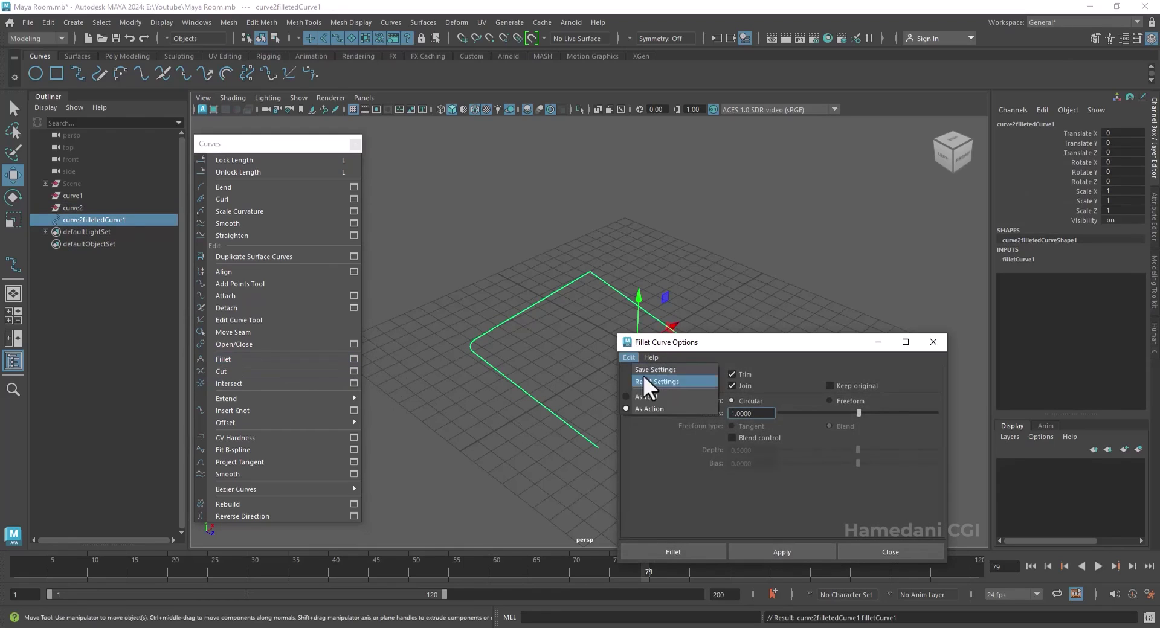
{"action": "left_click", "coordinate": [644, 380]}
{"action": "left_click_drag", "start_coordinate": [761, 347], "coordinate": [829, 171]}
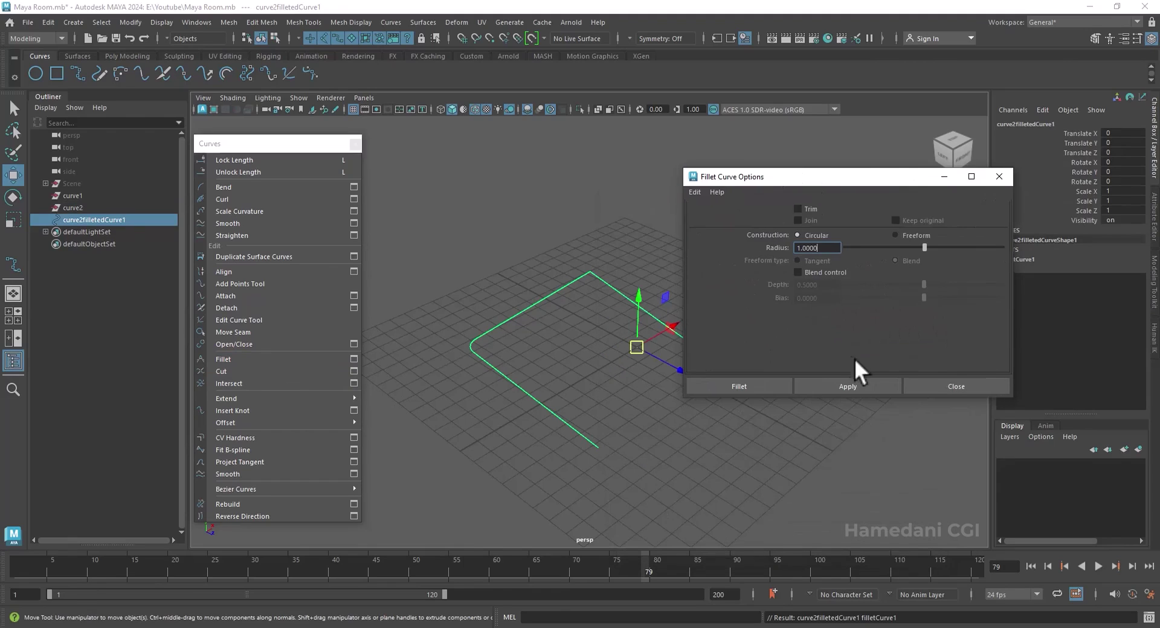
- Fillet the curve's far corner between two curve points with Trim off and a circular radius of 1, and inspect it up close
{"action": "right_click_drag", "start_coordinate": [601, 280], "coordinate": [600, 249]}
{"action": "left_click", "coordinate": [615, 288]}
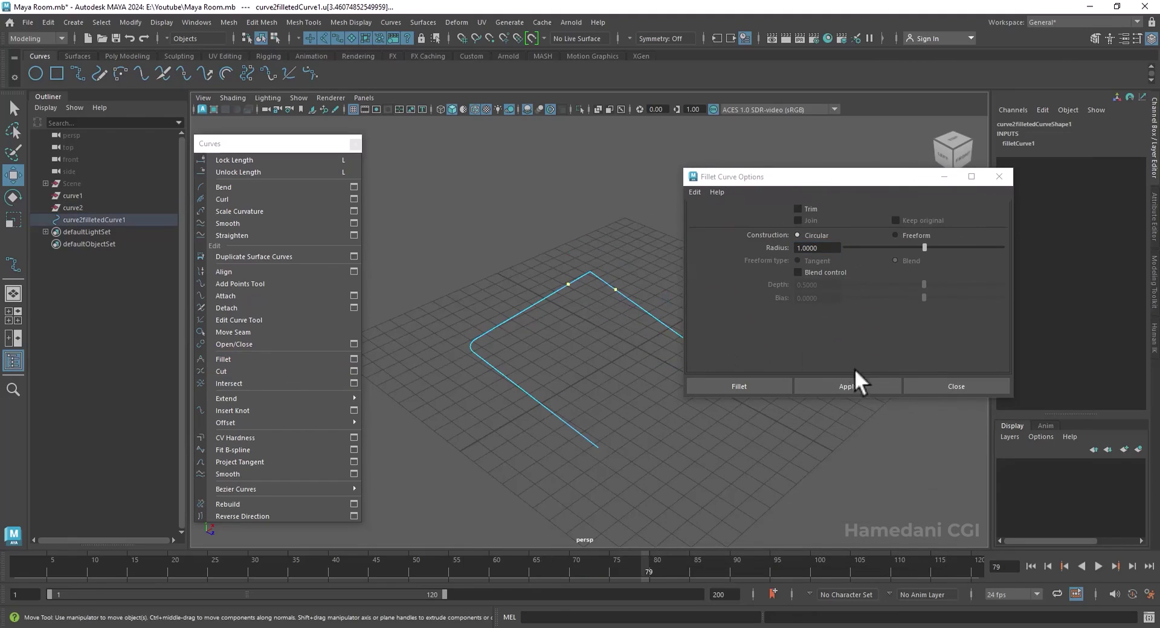
{"action": "left_click", "coordinate": [853, 383]}
{"action": "left_click", "coordinate": [593, 274]}
{"action": "scroll", "coordinate": [592, 271], "scroll_direction": "up", "scroll_amount": 5}
{"action": "left_click_drag", "start_coordinate": [585, 269], "coordinate": [573, 235], "text": "alt"}
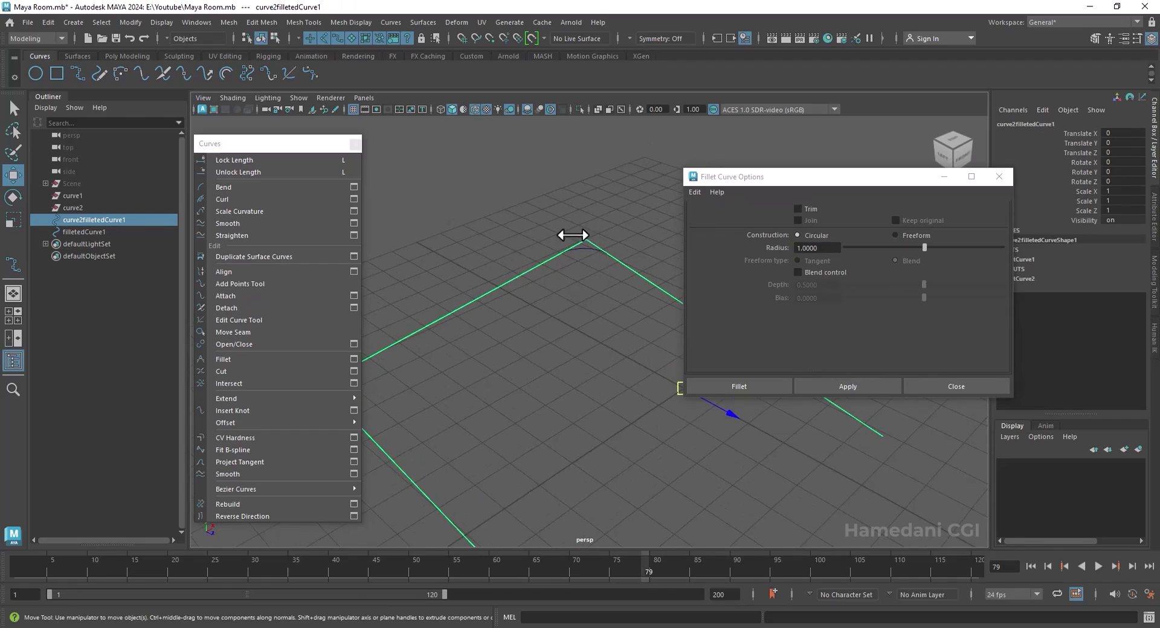
{"action": "right_click_drag", "start_coordinate": [573, 236], "coordinate": [597, 304], "text": "alt"}
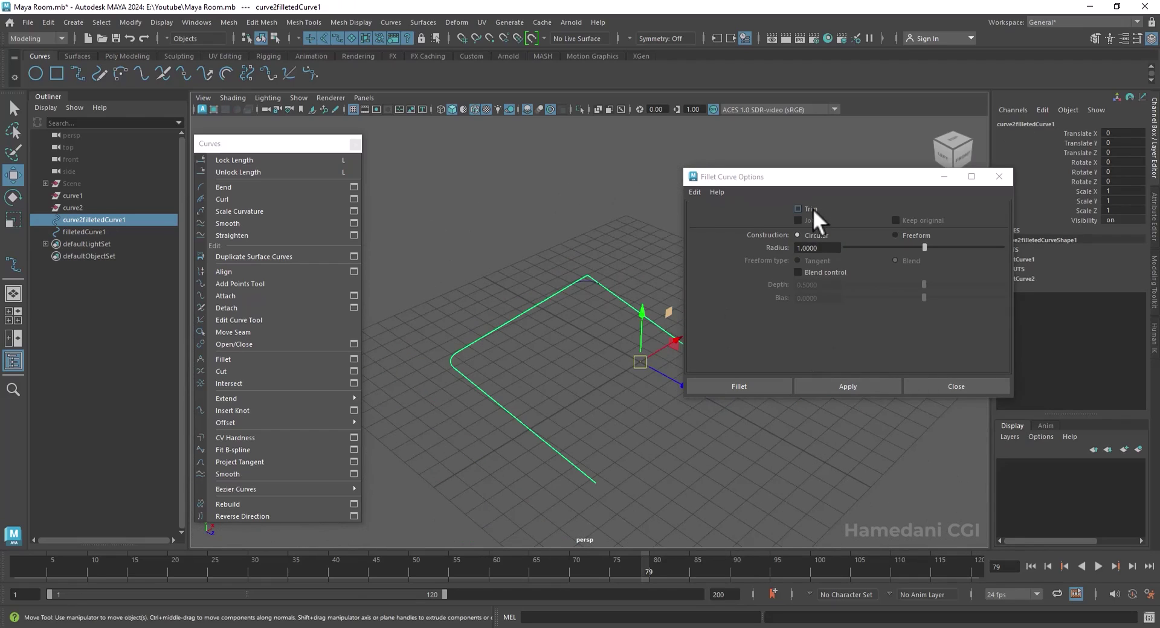
- Turn on Trim in the fillet options and undo the untrimmed fillet on the far corner
{"action": "left_click", "coordinate": [814, 208]}
{"action": "left_click", "coordinate": [590, 340]}
{"action": "key", "text": "ctrl+z"}
{"action": "key", "text": "ctrl+z"}
{"action": "key", "text": "ctrl+z"}
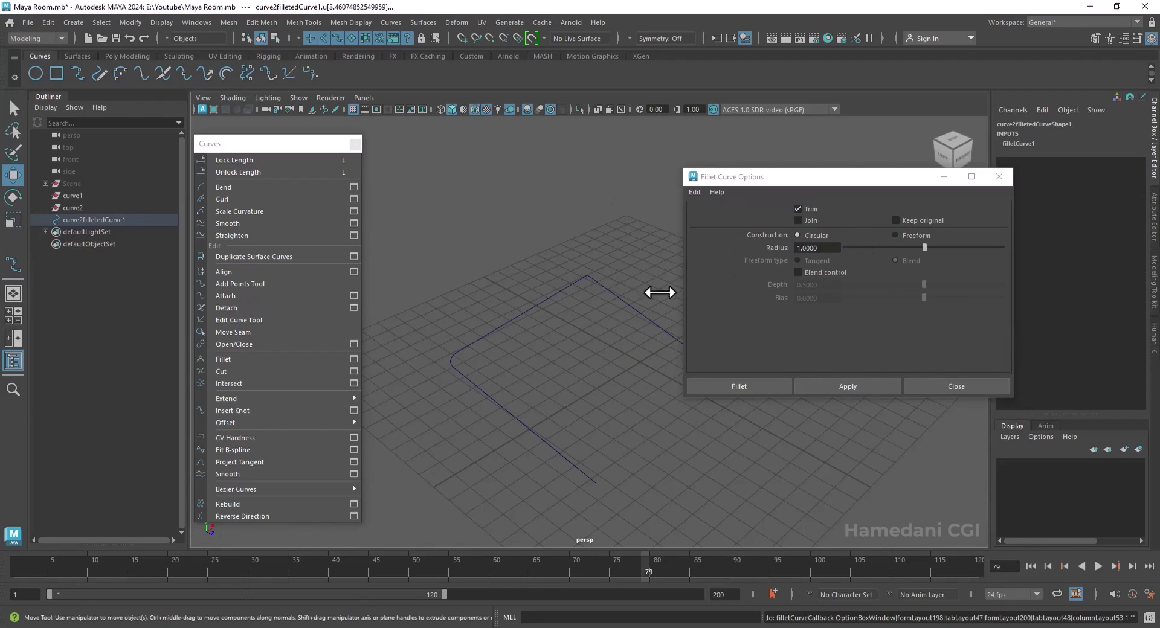
- Turn on Join and fillet the far corner between two curve points with a circular radius of 1
{"action": "left_click", "coordinate": [798, 220]}
{"action": "right_click_drag", "start_coordinate": [570, 286], "coordinate": [567, 253]}
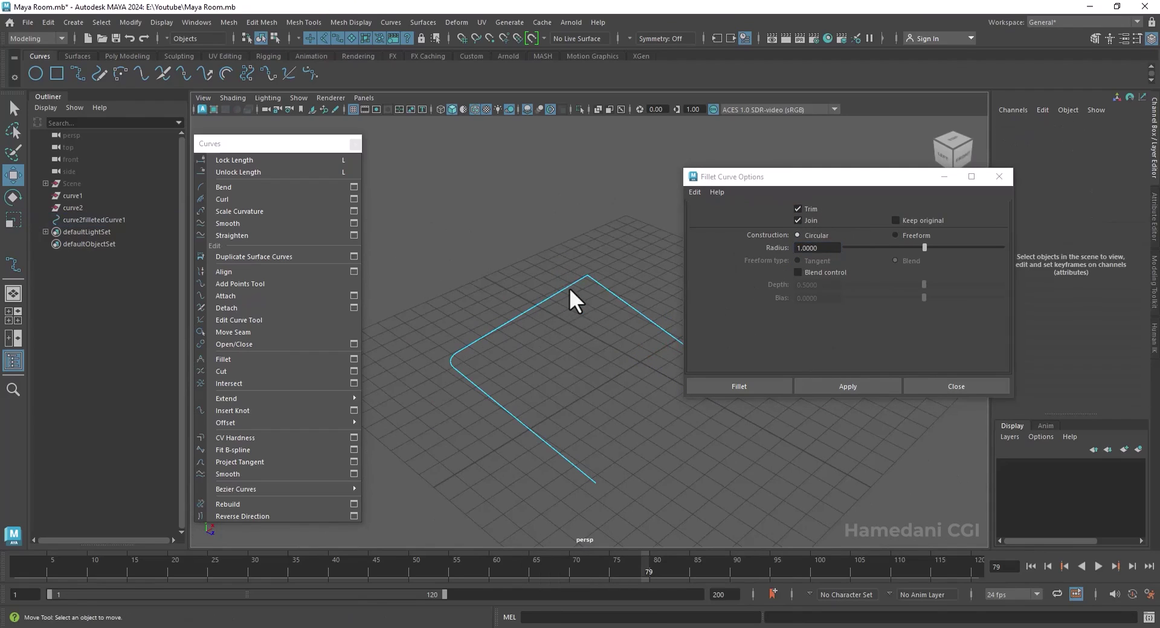
{"action": "left_click", "coordinate": [568, 287]}
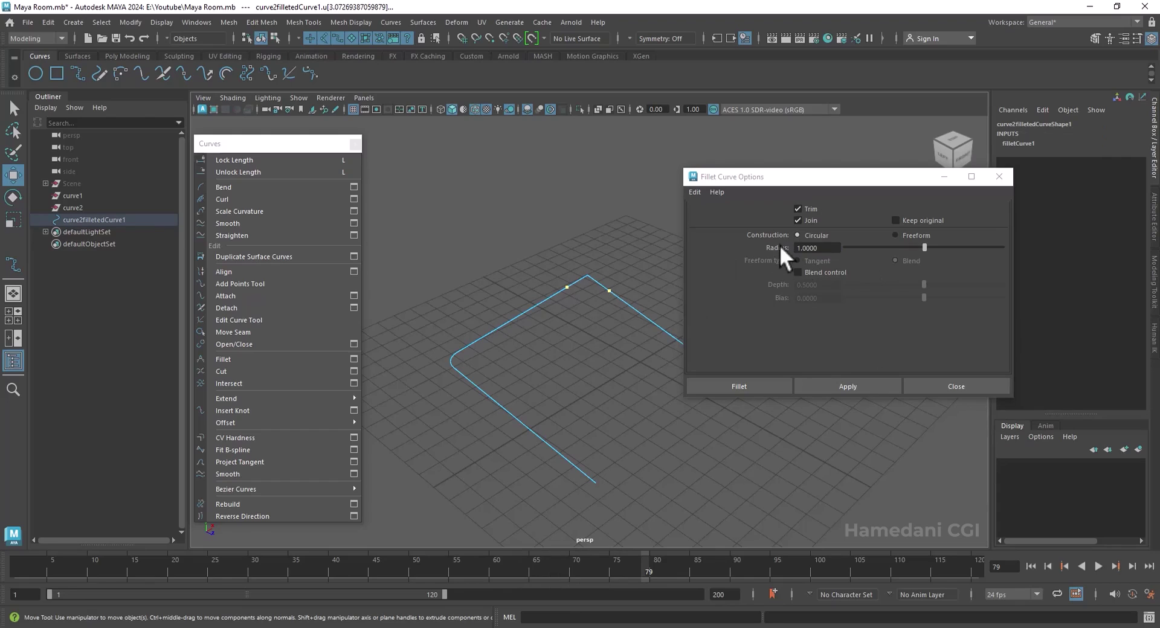
{"action": "left_click", "coordinate": [857, 386]}
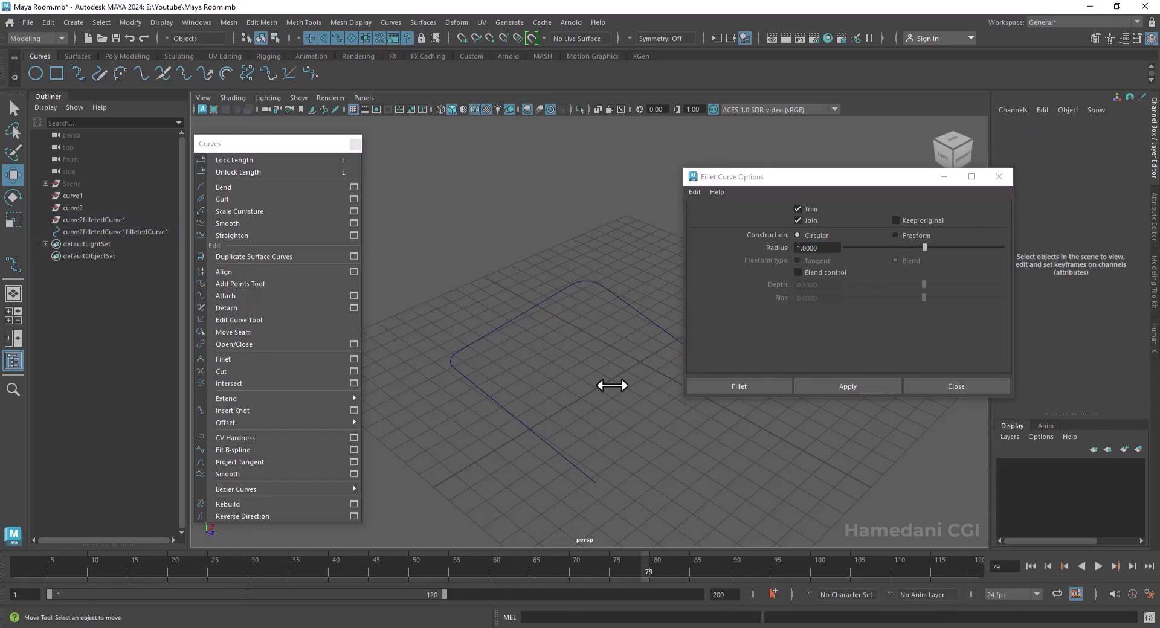
{"action": "left_click_drag", "start_coordinate": [484, 311], "coordinate": [526, 382]}
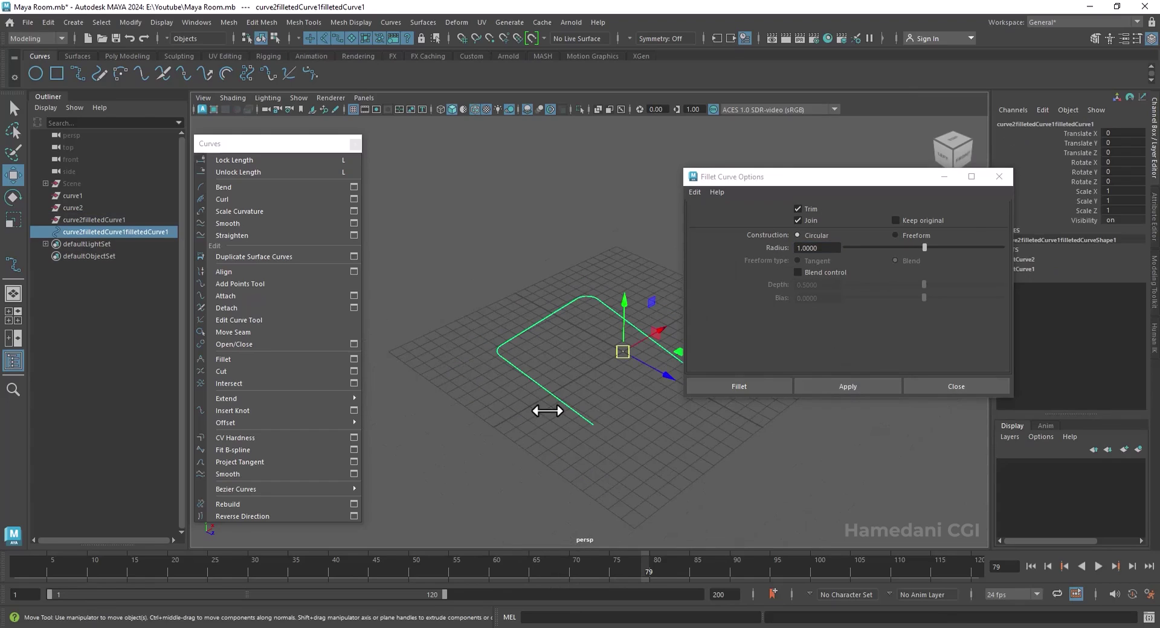
{"action": "key", "text": "ctrl+d"}
{"action": "left_click_drag", "start_coordinate": [645, 346], "coordinate": [639, 300]}
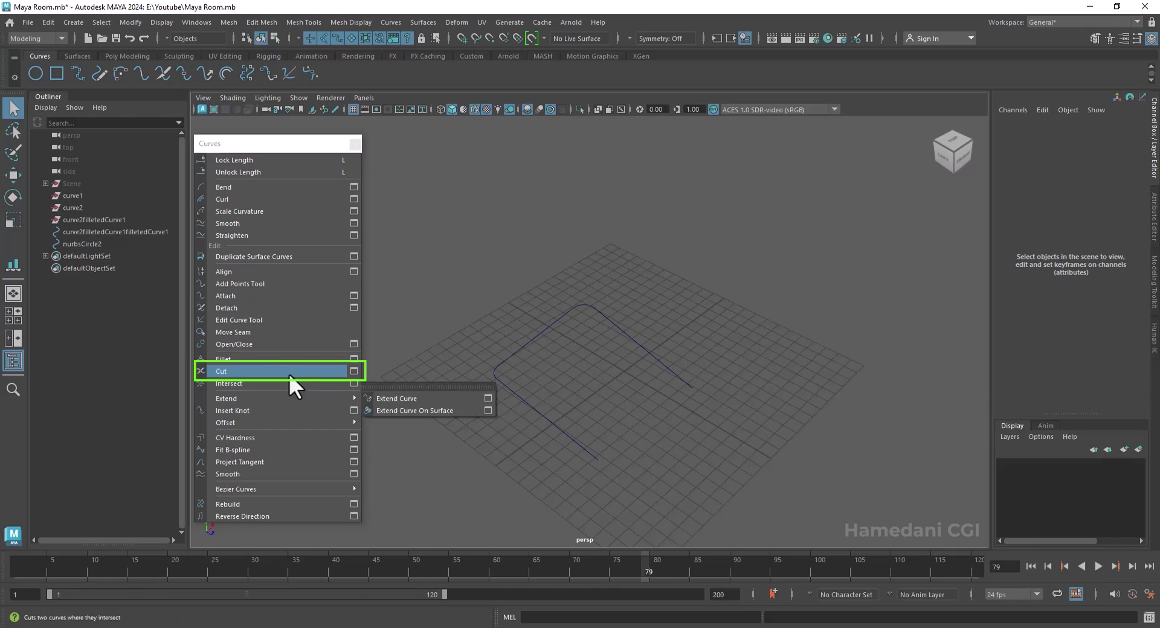
- Duplicate the filleted curve and move the copy about 8.6 units along X
{"action": "left_click", "coordinate": [631, 334]}
{"action": "left_click_drag", "start_coordinate": [639, 426], "coordinate": [611, 426], "text": "alt"}
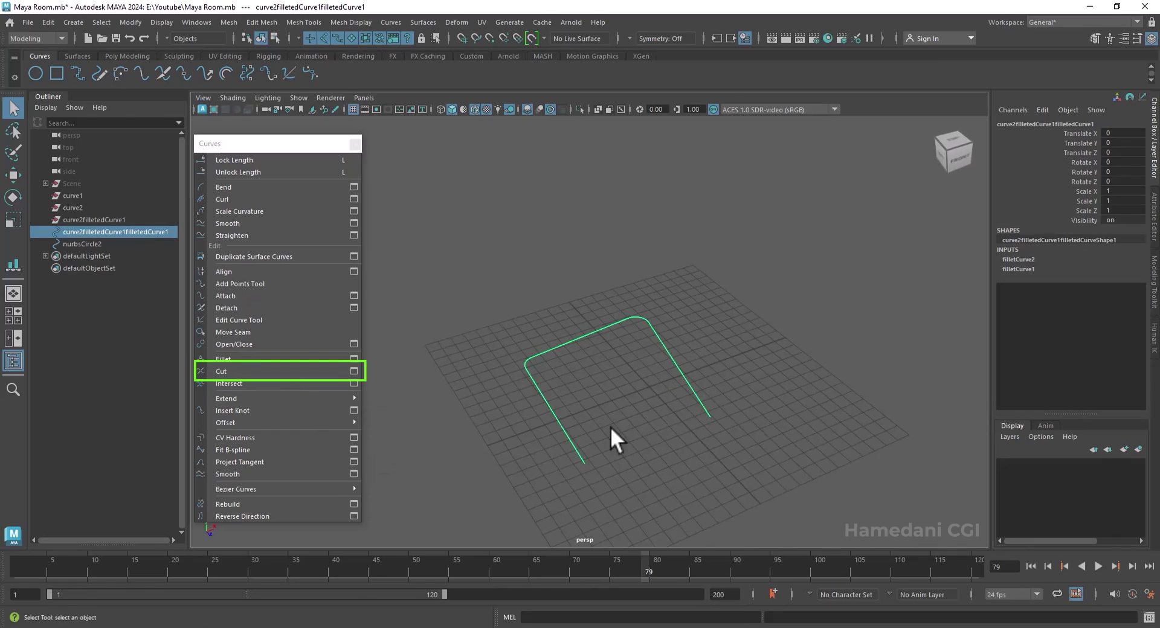
{"action": "key", "text": "w"}
{"action": "left_click_drag", "start_coordinate": [689, 373], "coordinate": [709, 426], "text": "shift"}
- Draw a NURBS circle overlapping both filleted curves, and cut all three curves where they intersect
{"action": "left_click_drag", "start_coordinate": [489, 324], "coordinate": [541, 358]}
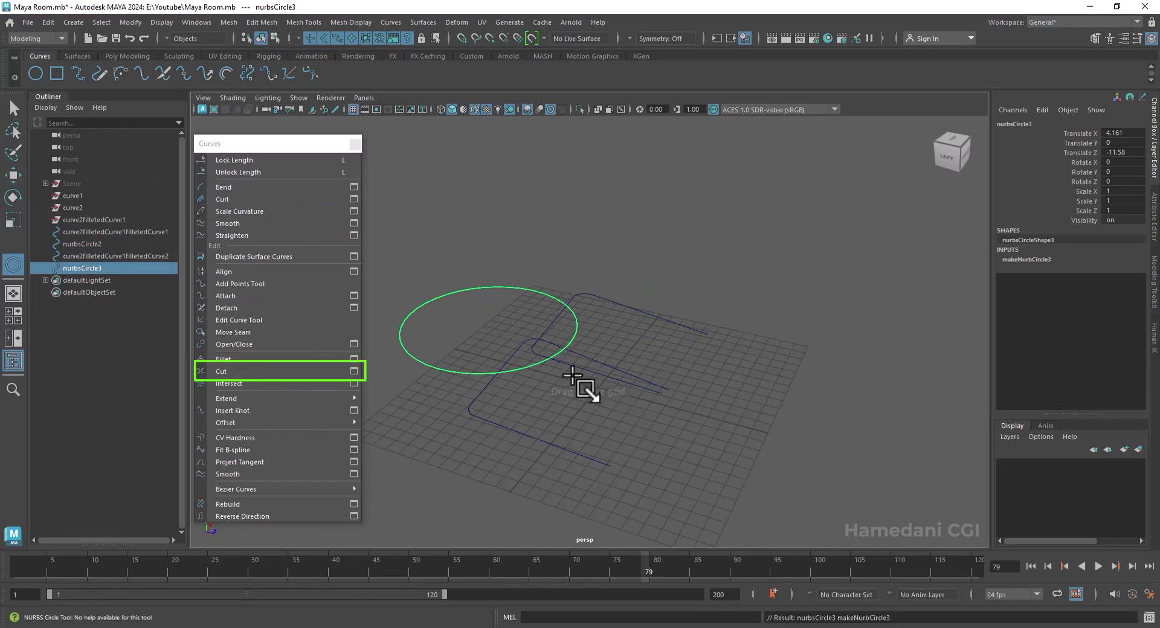
{"action": "key", "text": "q"}
{"action": "left_click_drag", "start_coordinate": [608, 412], "coordinate": [440, 313]}
{"action": "left_click", "coordinate": [245, 372]}
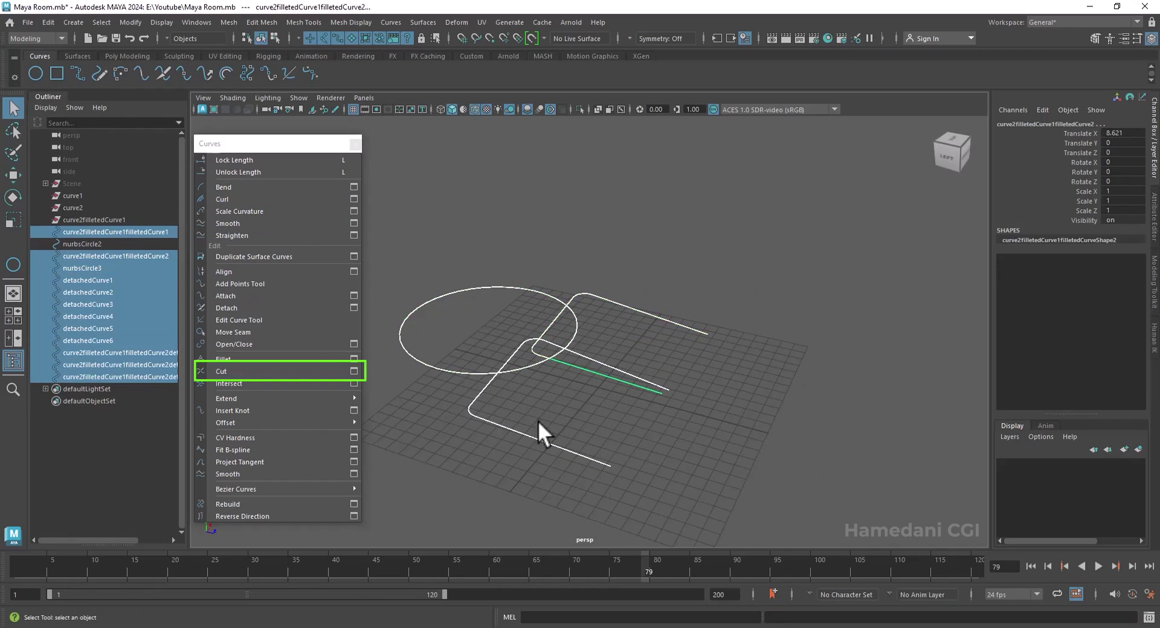
- Move the cut curve and circle pieces apart from one another, and delete all of them
{"action": "left_click_drag", "start_coordinate": [491, 266], "coordinate": [430, 305]}
{"action": "key", "text": "w"}
{"action": "left_click_drag", "start_coordinate": [490, 329], "coordinate": [426, 318]}
{"action": "left_click_drag", "start_coordinate": [569, 278], "coordinate": [604, 304]}
{"action": "left_click_drag", "start_coordinate": [646, 335], "coordinate": [695, 304]}
{"action": "left_click_drag", "start_coordinate": [570, 315], "coordinate": [586, 331]}
{"action": "left_click_drag", "start_coordinate": [491, 328], "coordinate": [520, 382]}
{"action": "left_click", "coordinate": [529, 366]}
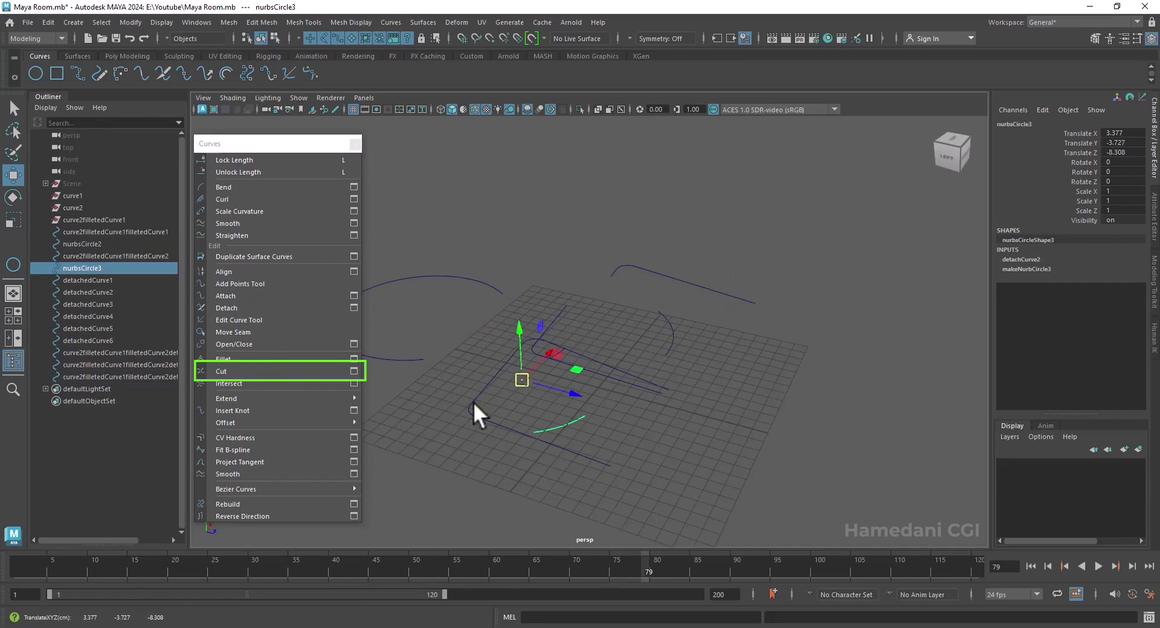
{"action": "left_click", "coordinate": [474, 401]}
{"action": "left_click_drag", "start_coordinate": [598, 389], "coordinate": [534, 400]}
{"action": "left_click_drag", "start_coordinate": [651, 439], "coordinate": [407, 199]}
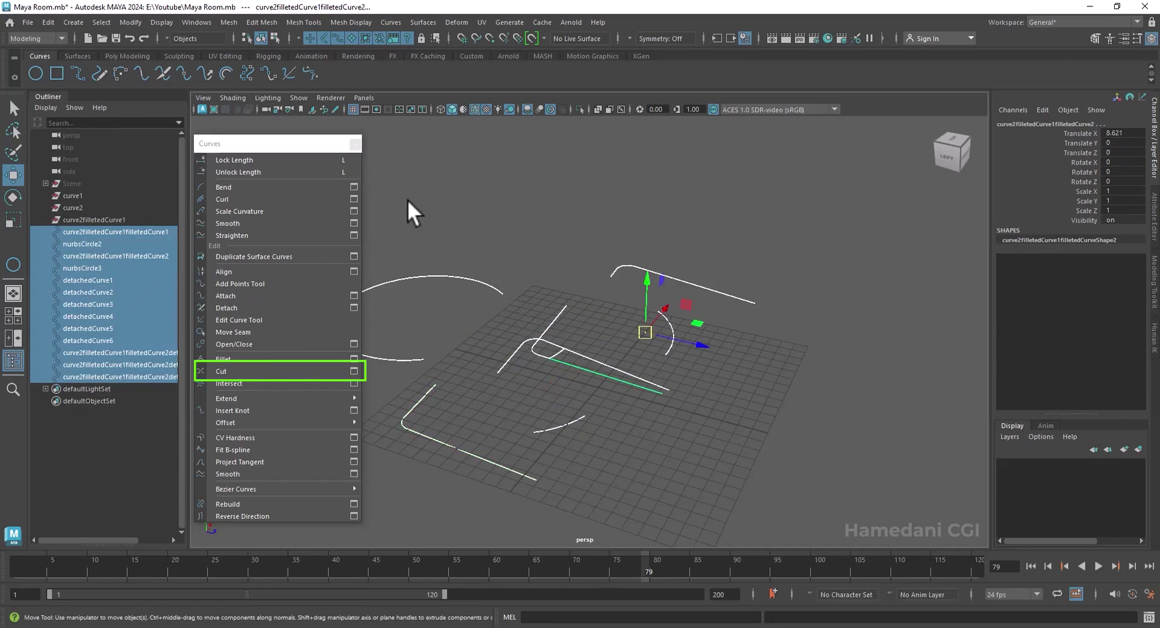
{"action": "key", "text": "Delete"}
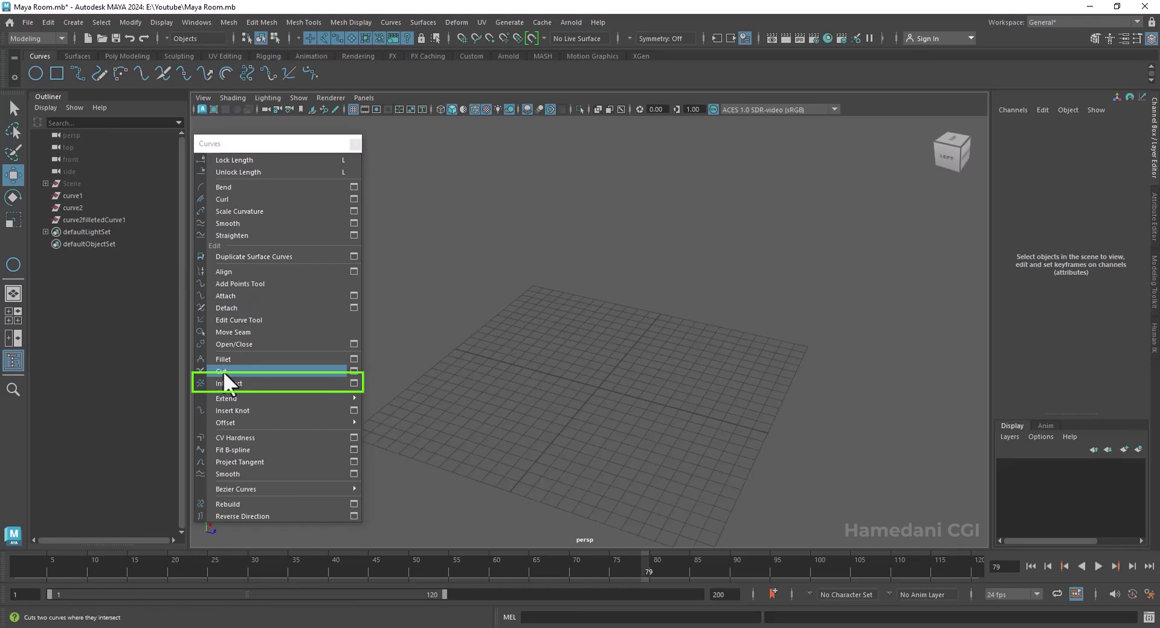
- Draw an open linear curve through six points across the grid
{"action": "left_click", "coordinate": [487, 413]}
{"action": "left_click", "coordinate": [467, 316]}
{"action": "left_click_drag", "start_coordinate": [545, 275], "coordinate": [620, 281]}
{"action": "left_click", "coordinate": [669, 305]}
{"action": "left_click", "coordinate": [658, 373]}
{"action": "left_click", "coordinate": [629, 411]}
{"action": "key", "text": "Return"}
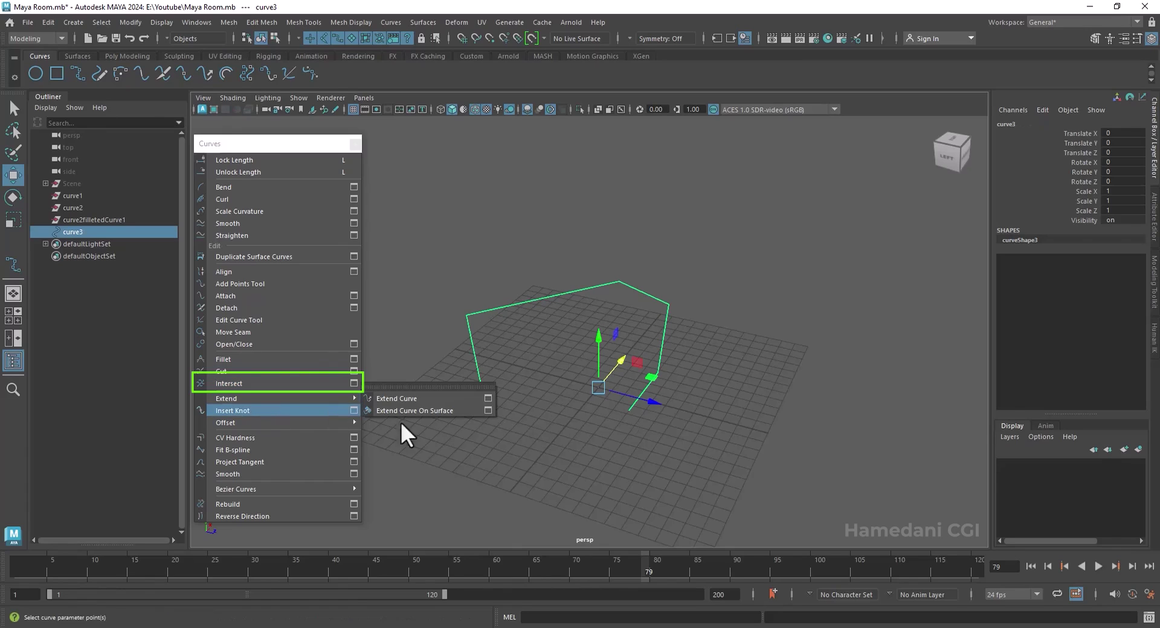
- Draw two overlapping NURBS circles near the curve's starting end
{"action": "left_click", "coordinate": [32, 78]}
{"action": "left_click_drag", "start_coordinate": [520, 457], "coordinate": [555, 486]}
{"action": "left_click_drag", "start_coordinate": [534, 405], "coordinate": [571, 429]}
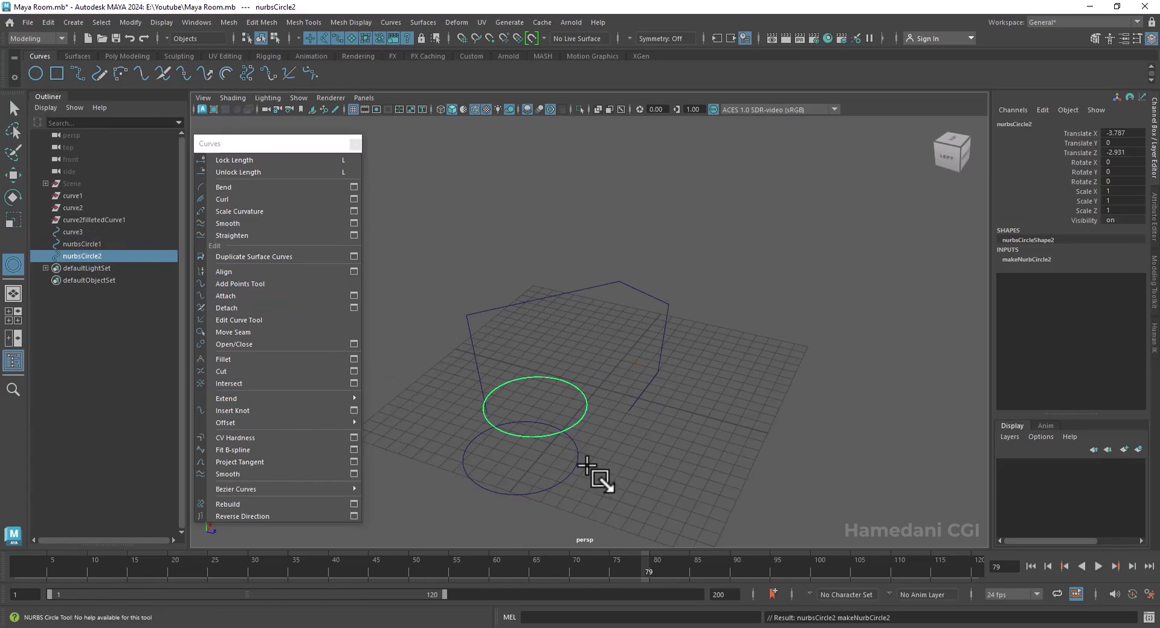
- Run Intersect on the two overlapping circles and cut them where they cross
{"action": "key", "text": "w"}
{"action": "left_click_drag", "start_coordinate": [593, 477], "coordinate": [529, 414]}
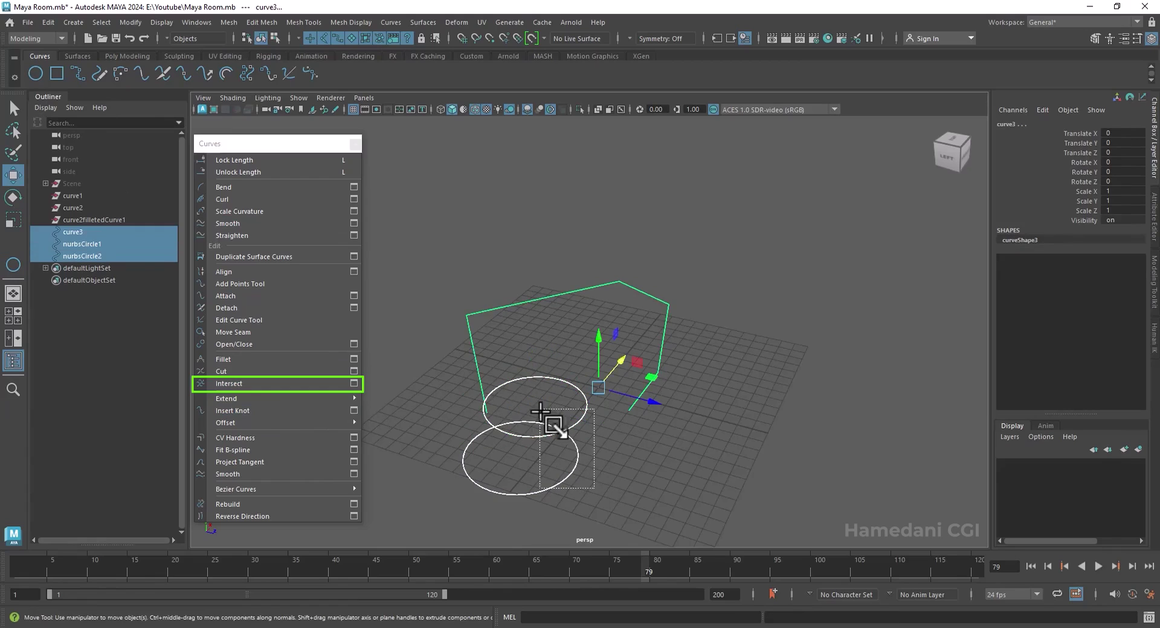
{"action": "left_click", "coordinate": [250, 383]}
{"action": "left_click", "coordinate": [270, 370]}
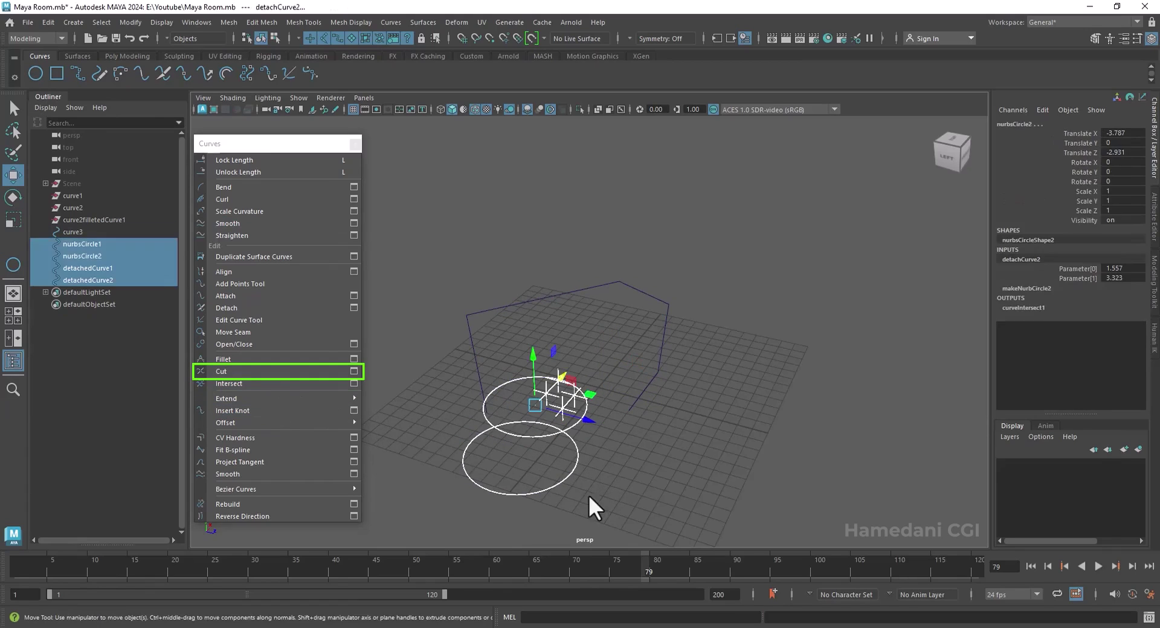
- Move the cut pieces of the two circles apart to separate them
{"action": "left_click", "coordinate": [588, 495]}
{"action": "left_click", "coordinate": [565, 481]}
{"action": "left_click_drag", "start_coordinate": [523, 458], "coordinate": [491, 500]}
{"action": "left_click", "coordinate": [522, 380]}
{"action": "left_click_drag", "start_coordinate": [534, 405], "coordinate": [557, 366]}
{"action": "left_click", "coordinate": [550, 434]}
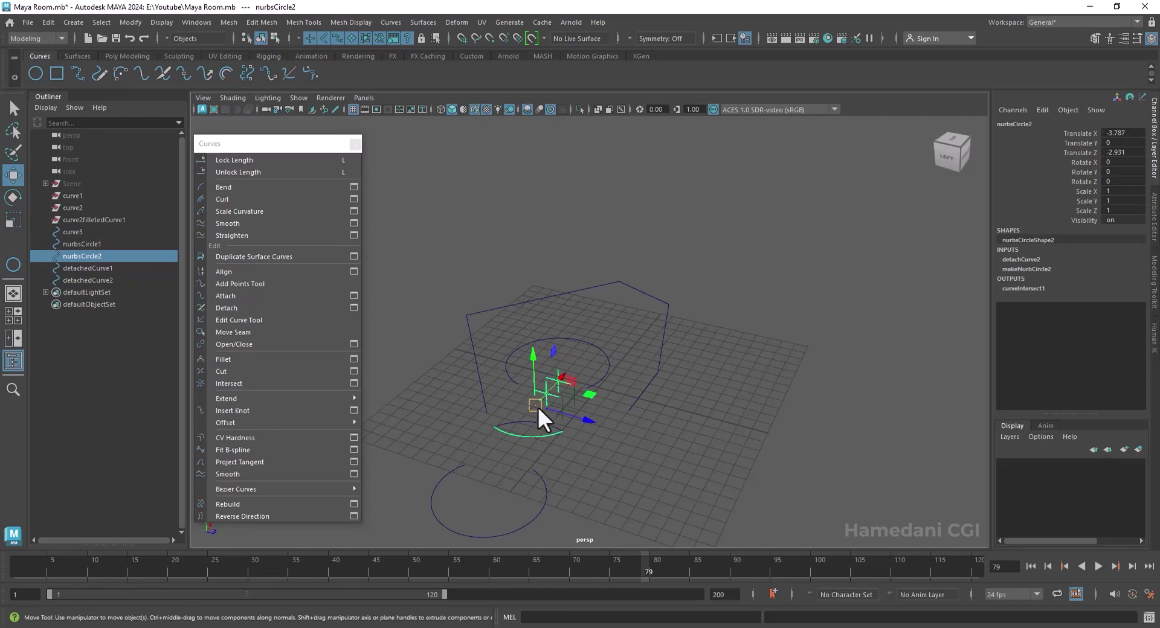
{"action": "left_click_drag", "start_coordinate": [537, 407], "coordinate": [535, 415]}
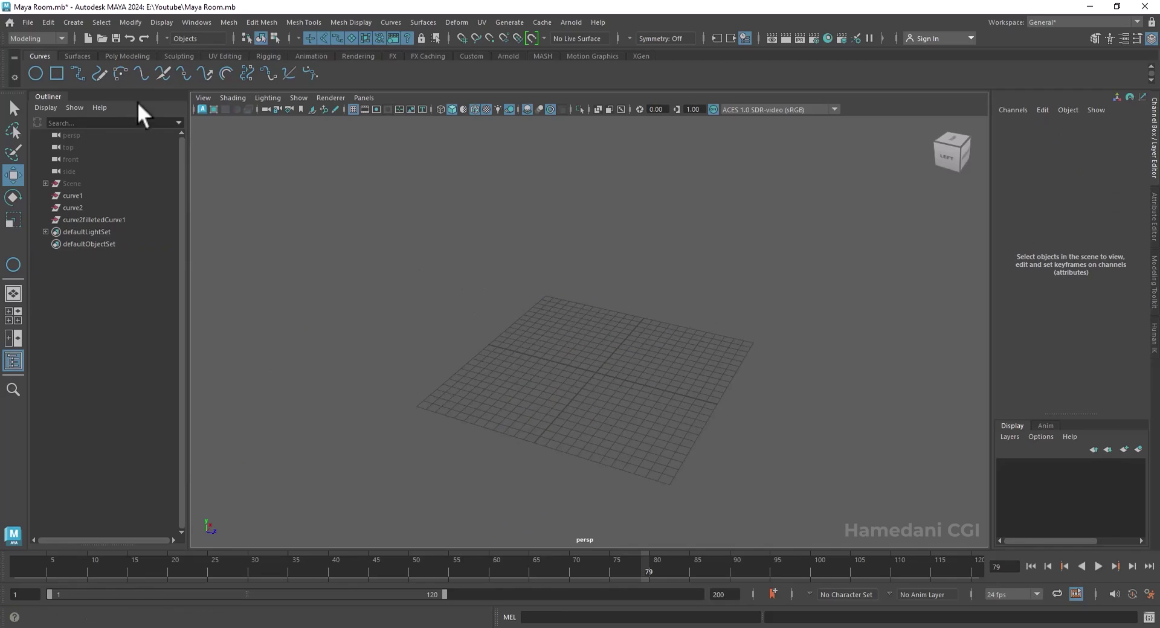
- Draw a three-point linear curve on the grid, and move a duplicate of it about 3.4 units along Z
{"action": "left_click", "coordinate": [77, 73]}
{"action": "left_click", "coordinate": [491, 390]}
{"action": "left_click", "coordinate": [517, 346]}
{"action": "left_click", "coordinate": [571, 320]}
{"action": "key", "text": "Return"}
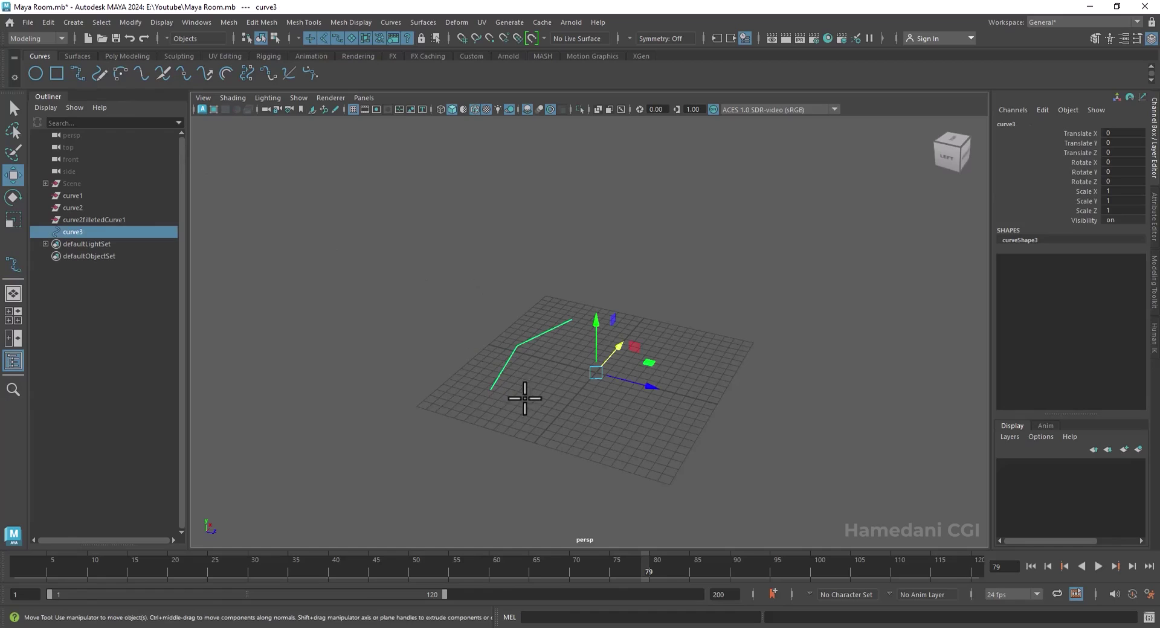
{"action": "key", "text": "ctrl+d"}
{"action": "left_click_drag", "start_coordinate": [650, 385], "coordinate": [683, 393]}
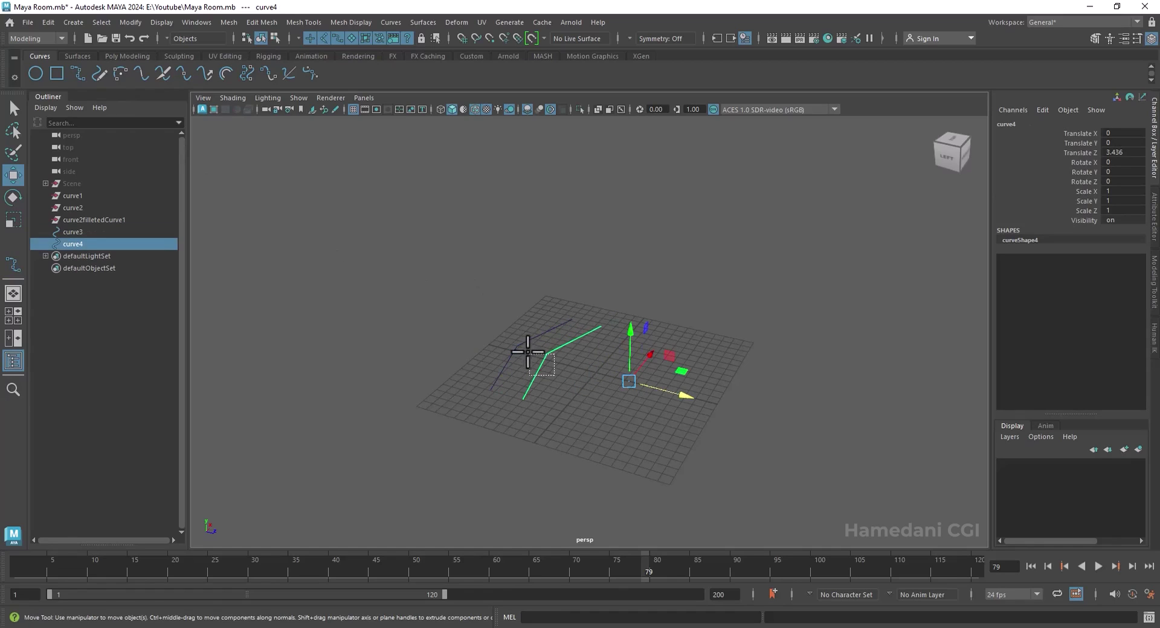
- Loft the two curves with polygon output, using quads and a tessellation count of 100
{"action": "left_click_drag", "start_coordinate": [528, 352], "coordinate": [493, 325]}
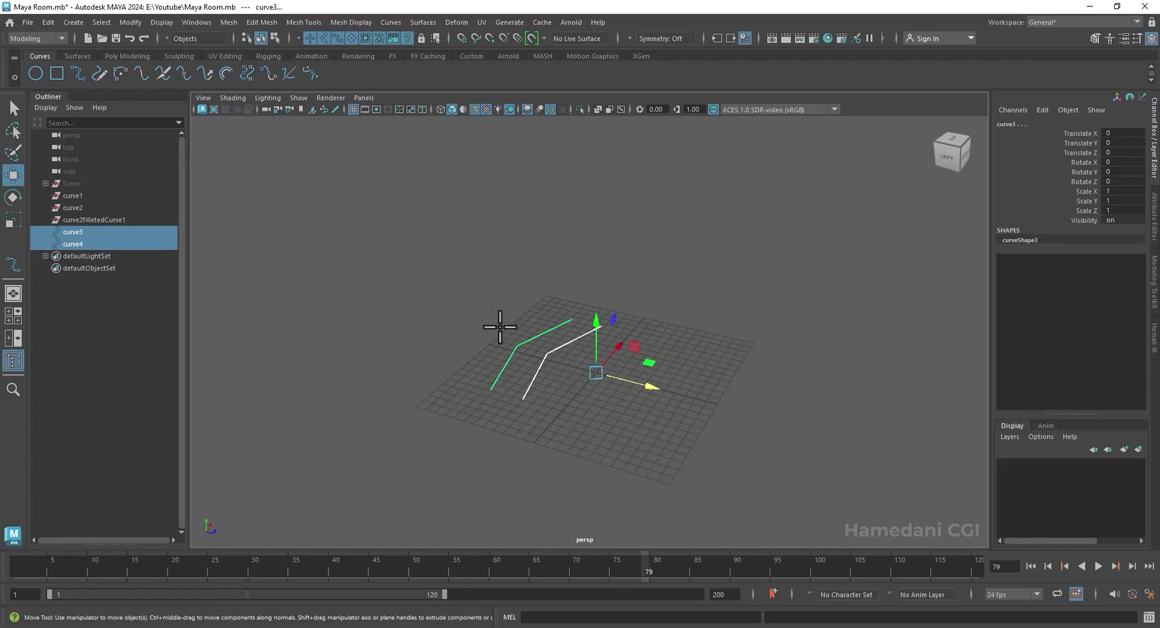
{"action": "left_click", "coordinate": [429, 19]}
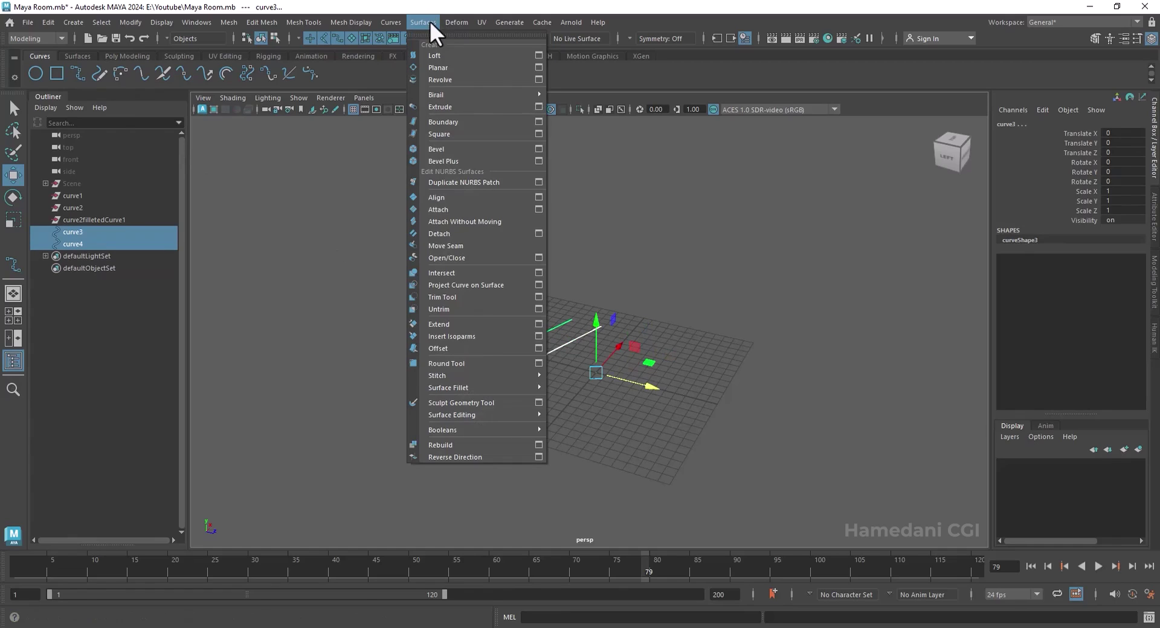
{"action": "left_click", "coordinate": [433, 55]}
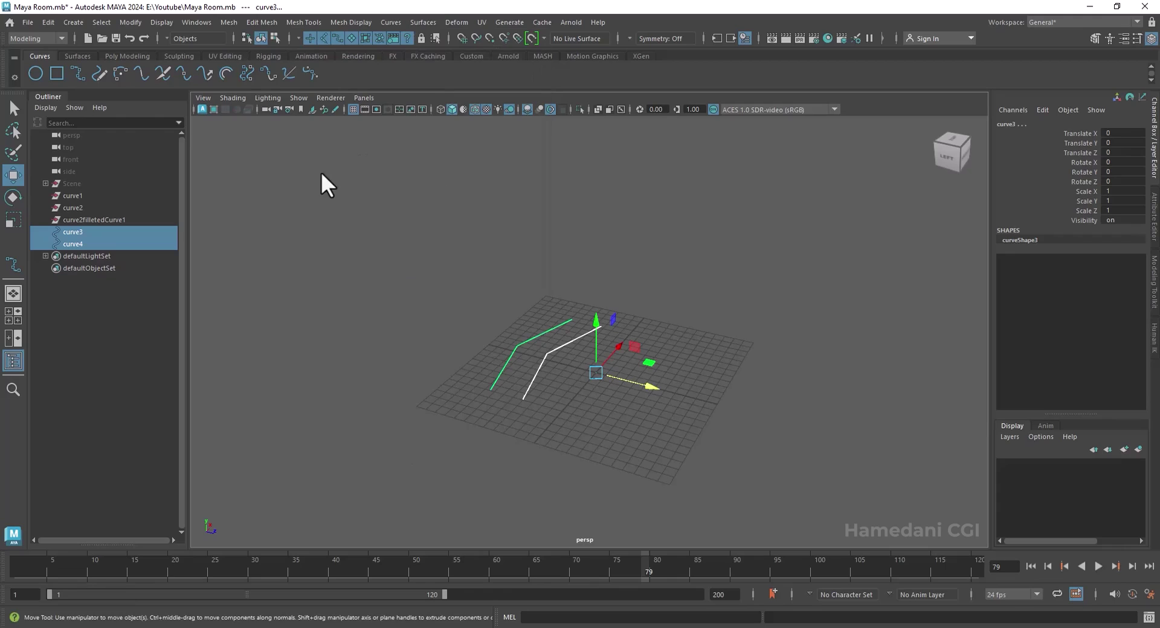
{"action": "left_click", "coordinate": [415, 22]}
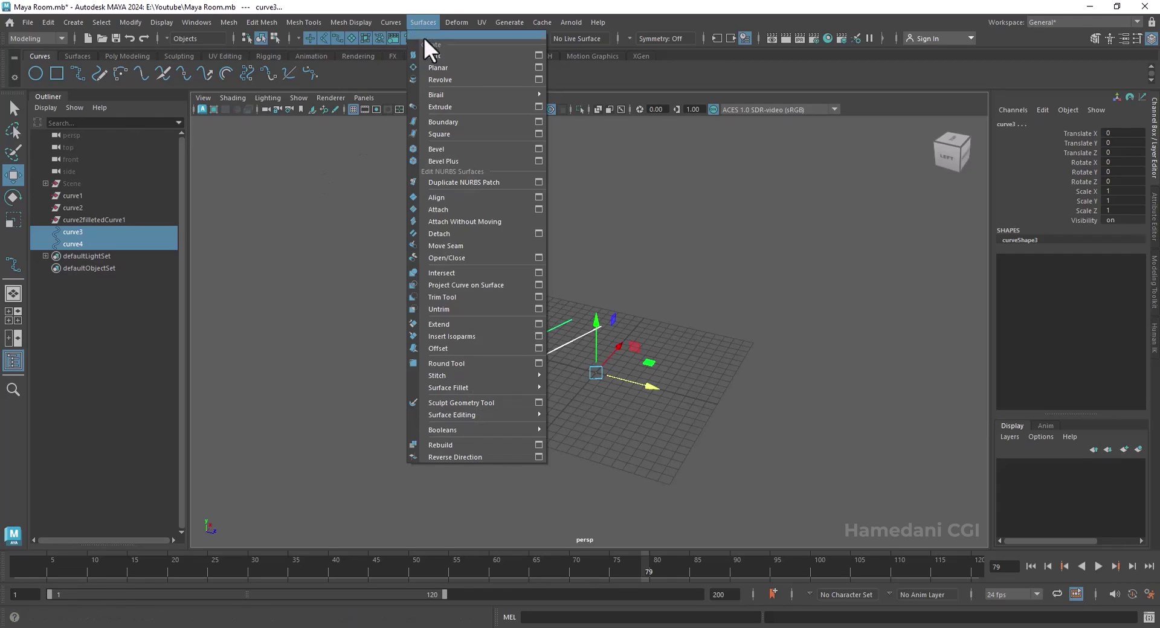
{"action": "left_click", "coordinate": [539, 55]}
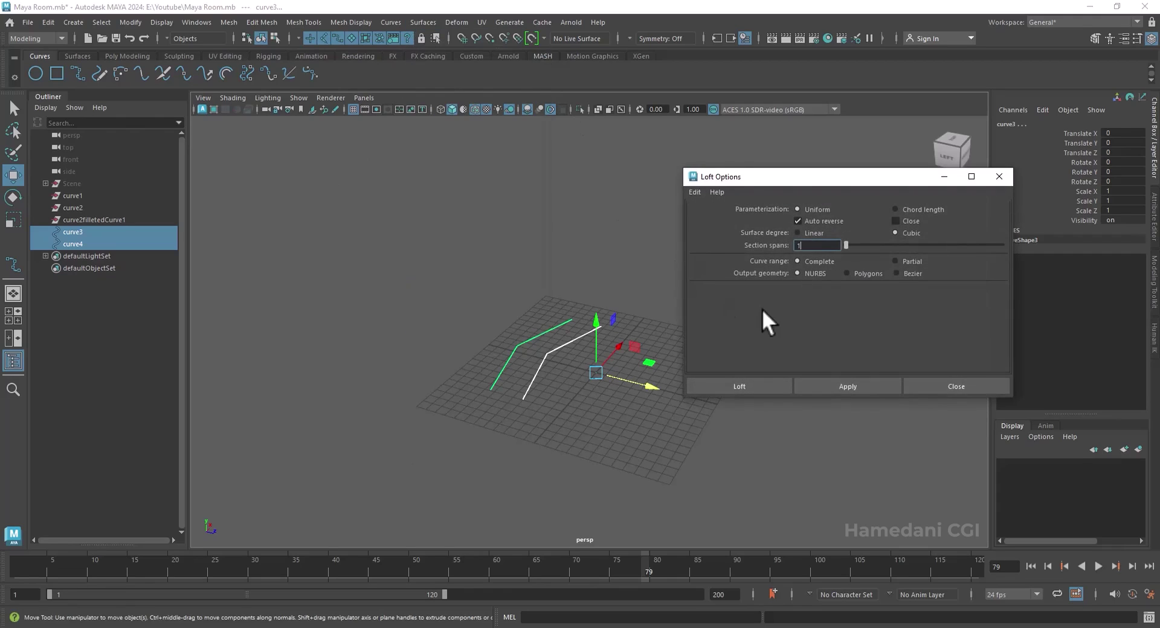
{"action": "left_click", "coordinate": [865, 274]}
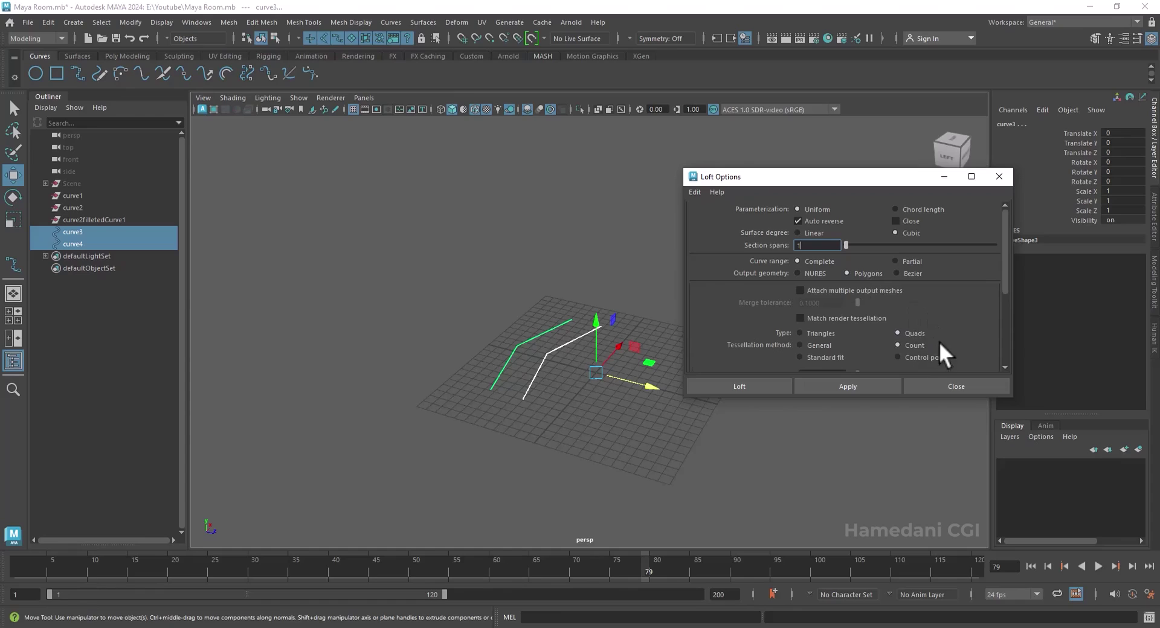
{"action": "scroll", "coordinate": [943, 329], "scroll_direction": "down", "scroll_amount": 3}
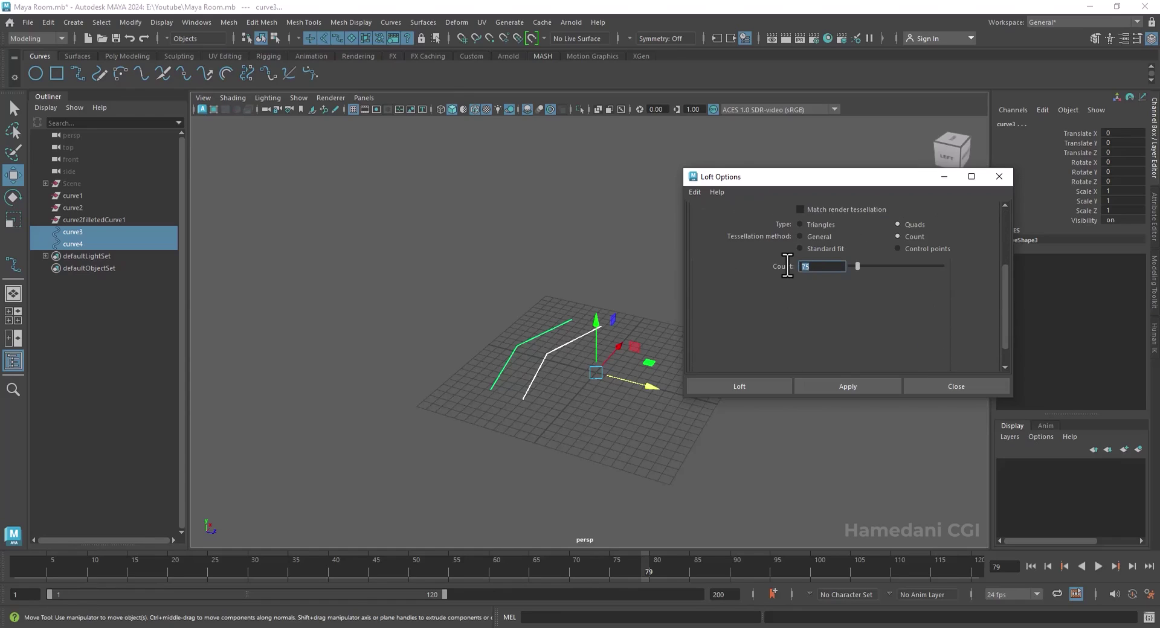
{"action": "type", "text": "100"}
{"action": "left_click", "coordinate": [854, 386]}
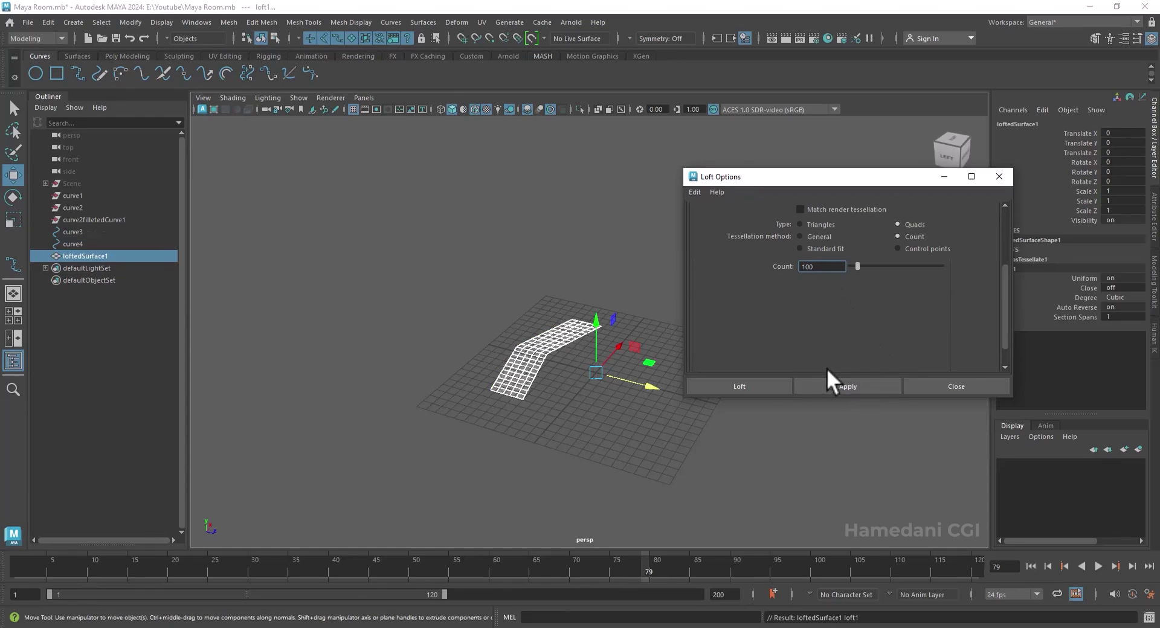
- Move the lofted surface about 6 units along Z, away from its source curves
{"action": "left_click", "coordinate": [628, 415]}
{"action": "left_click_drag", "start_coordinate": [629, 415], "coordinate": [617, 367], "text": "alt"}
{"action": "left_click", "coordinate": [504, 399]}
- Move the first curve's middle control vertex outward to reshape the loft, and close the loft options
{"action": "left_click", "coordinate": [465, 362]}
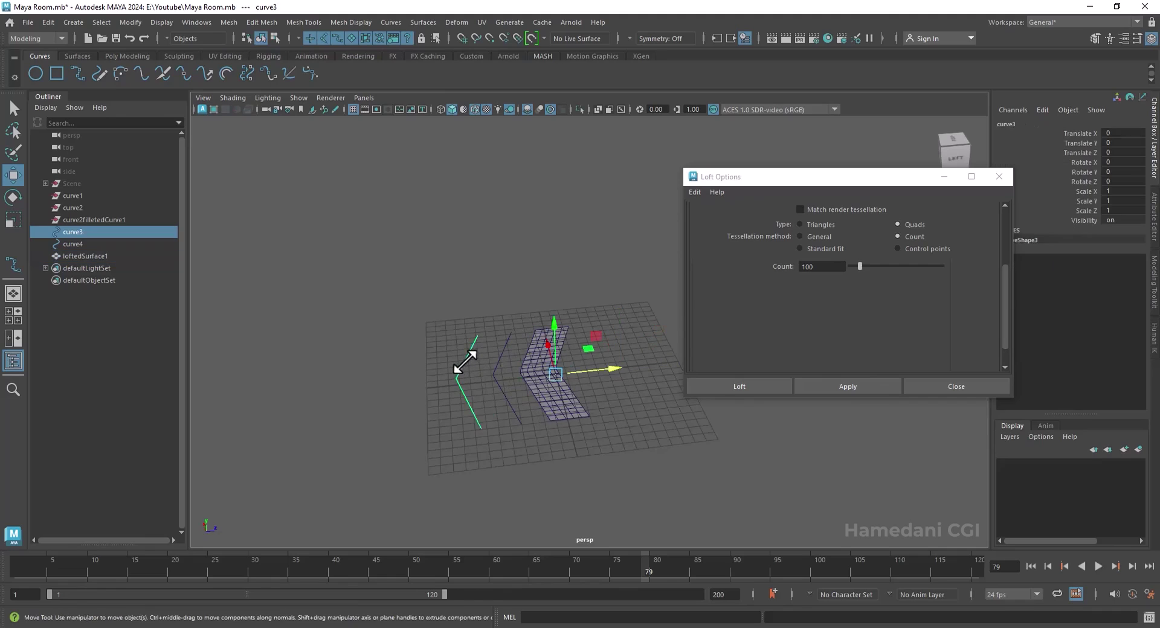
{"action": "right_click_drag", "start_coordinate": [465, 362], "coordinate": [378, 313]}
{"action": "left_click_drag", "start_coordinate": [423, 358], "coordinate": [465, 389]}
{"action": "mouse_move", "coordinate": [481, 377]}
{"action": "left_mouse_down"}
{"action": "mouse_move", "coordinate": [423, 376]}
{"action": "mouse_move", "coordinate": [459, 379]}
{"action": "left_mouse_up"}
{"action": "left_click", "coordinate": [963, 383]}
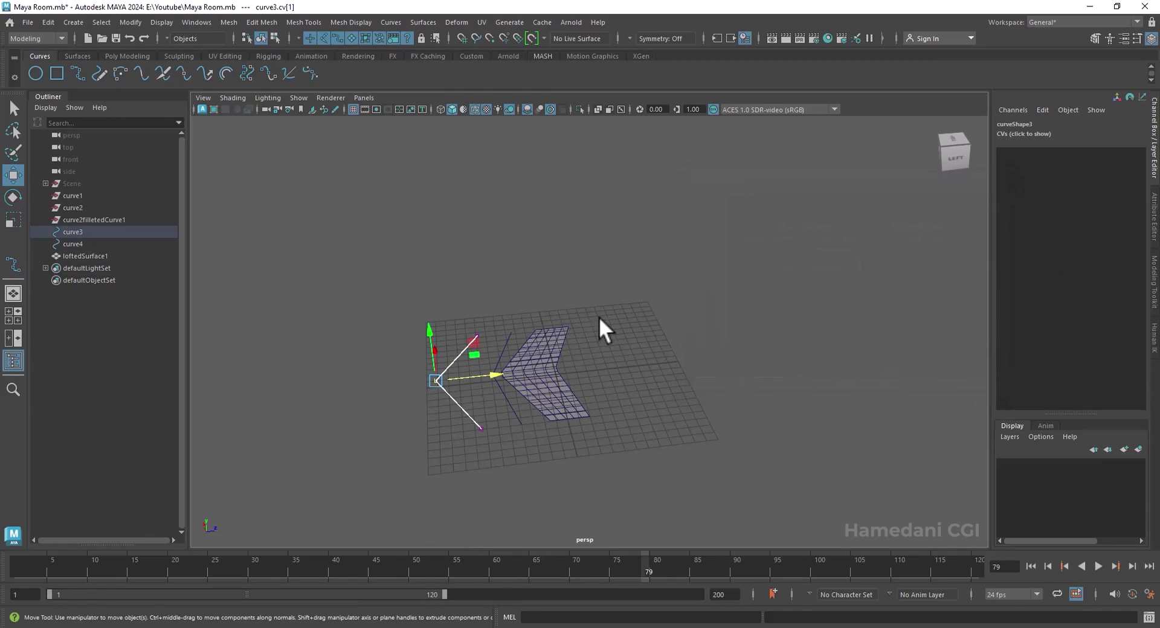
- Return to object selection and delete both curves along with the lofted surface
{"action": "right_click_drag", "start_coordinate": [520, 350], "coordinate": [568, 269]}
{"action": "left_click_drag", "start_coordinate": [415, 306], "coordinate": [575, 427]}
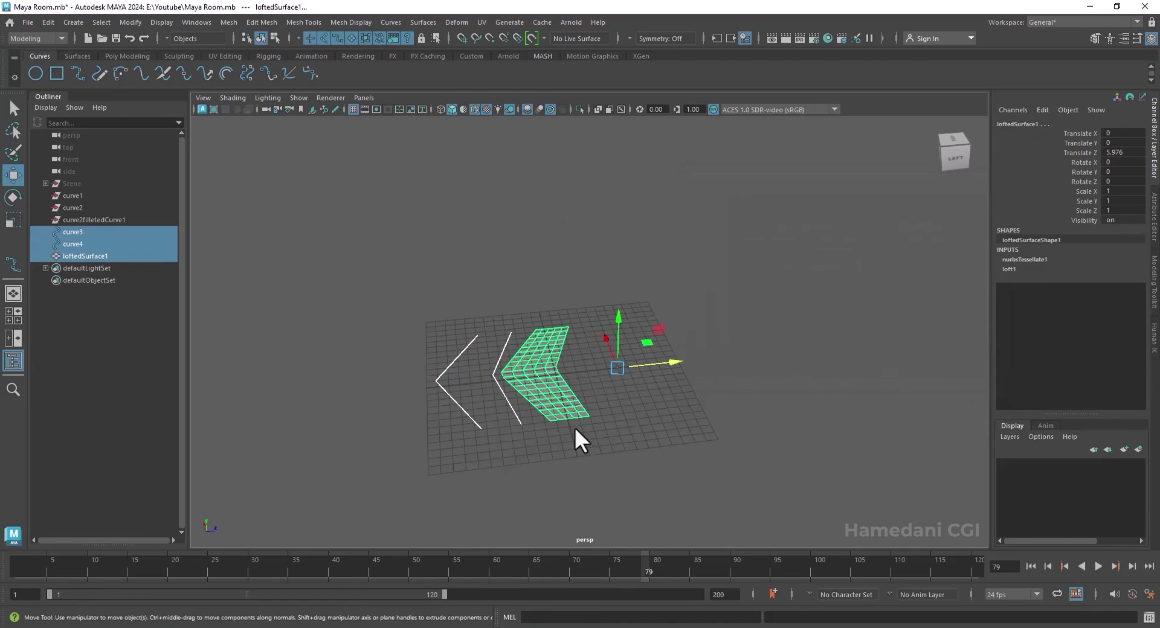
{"action": "key", "text": "Delete"}
- In the front view, draw a double-walled bowl profile with the EP Curve tool, starting and ending at the vertical centre axis
{"action": "left_click", "coordinate": [430, 21]}
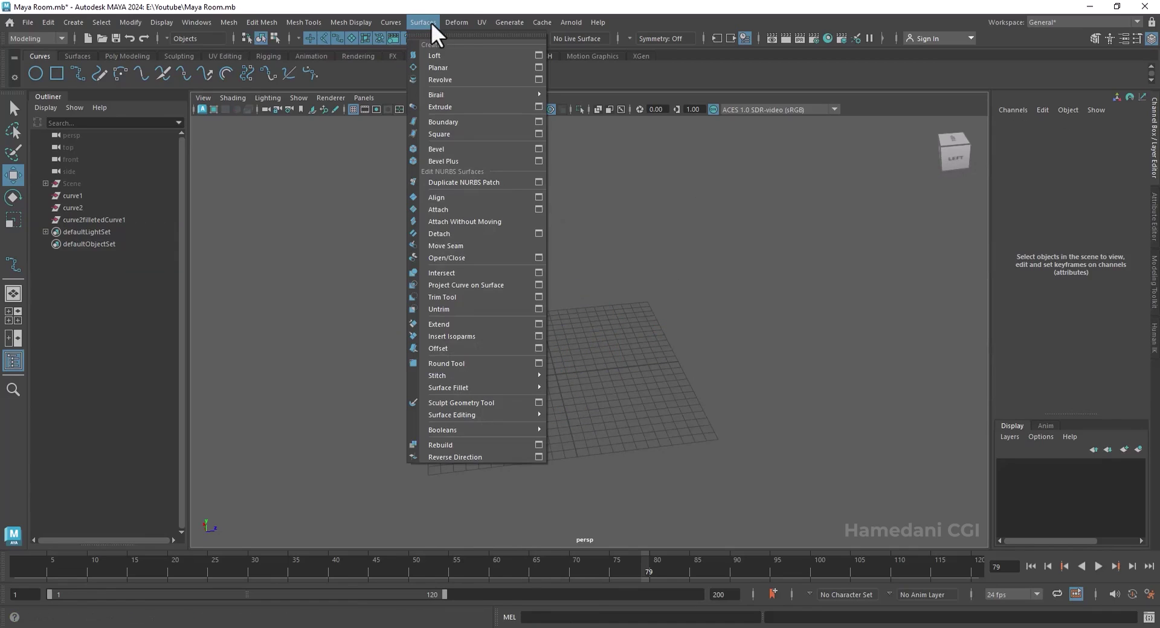
{"action": "key", "text": "space"}
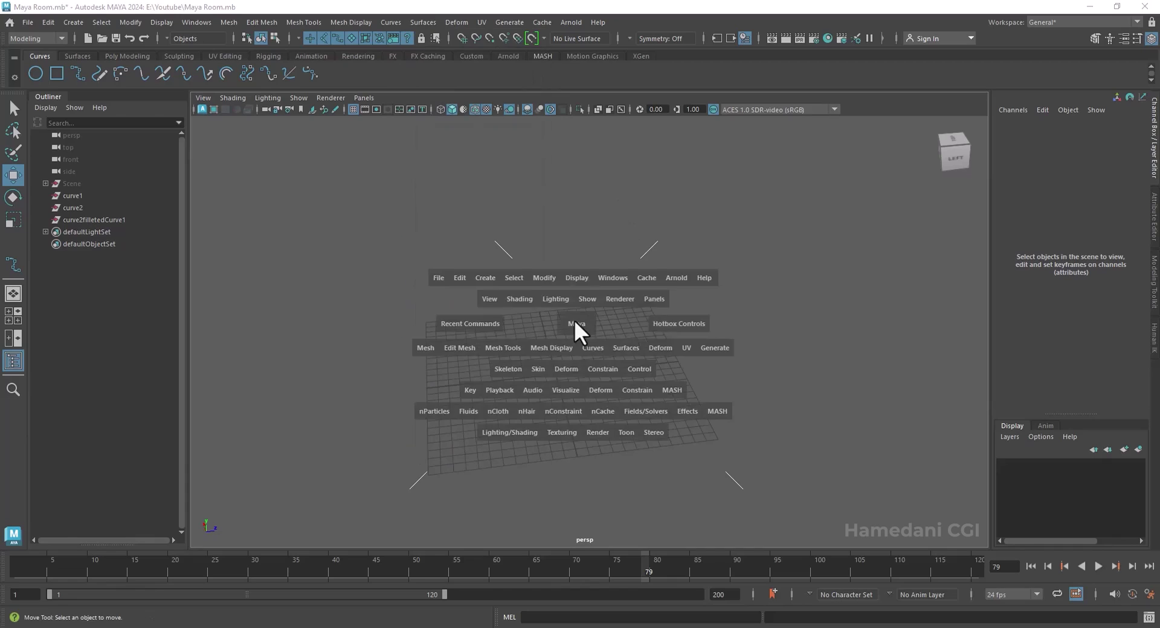
{"action": "left_click_drag", "start_coordinate": [574, 321], "coordinate": [580, 353]}
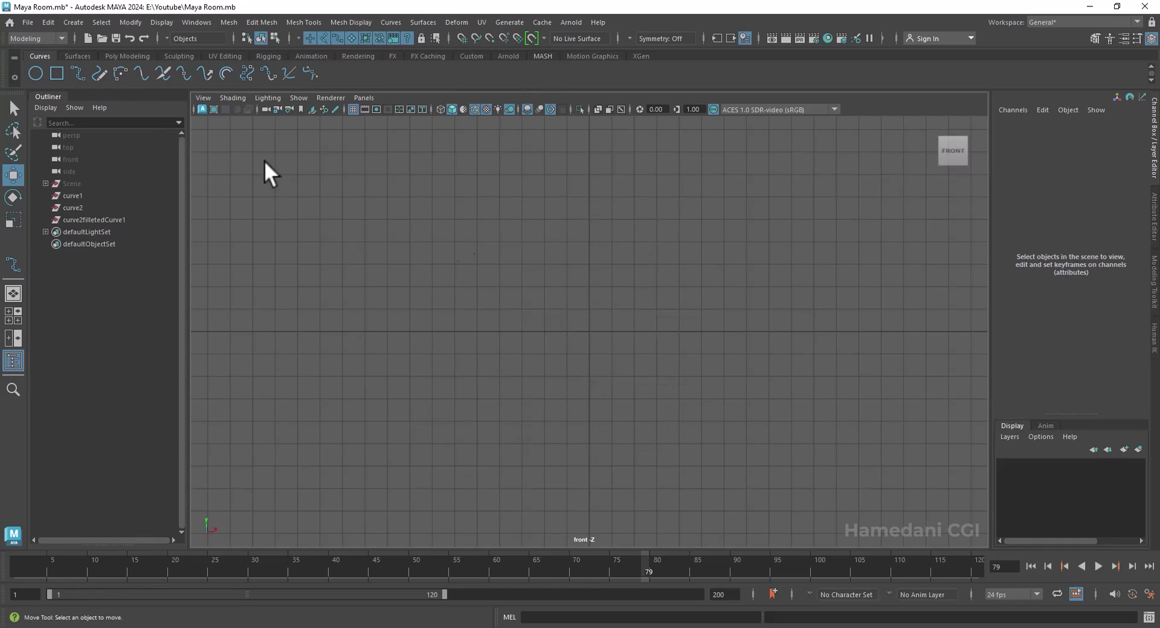
{"action": "key", "text": "y"}
{"action": "left_click", "coordinate": [595, 331]}
{"action": "left_click", "coordinate": [687, 330]}
{"action": "left_click", "coordinate": [715, 270]}
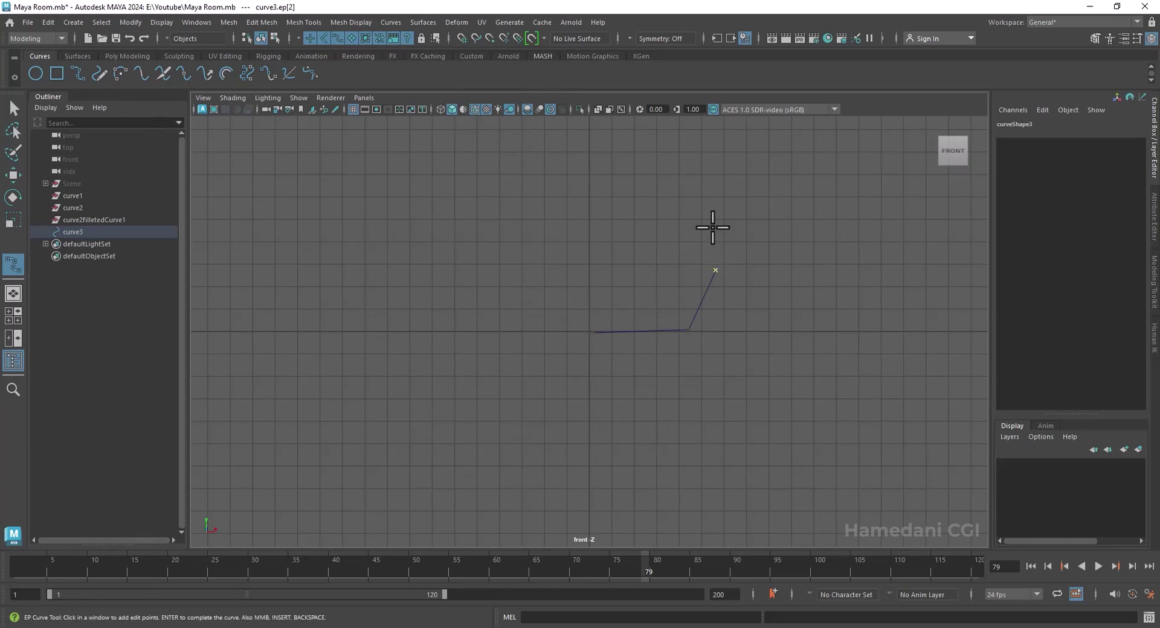
{"action": "left_click", "coordinate": [713, 227]}
{"action": "left_click", "coordinate": [752, 200]}
{"action": "left_click", "coordinate": [789, 178]}
{"action": "left_click", "coordinate": [781, 156]}
{"action": "left_click", "coordinate": [741, 156]}
{"action": "left_click", "coordinate": [741, 192]}
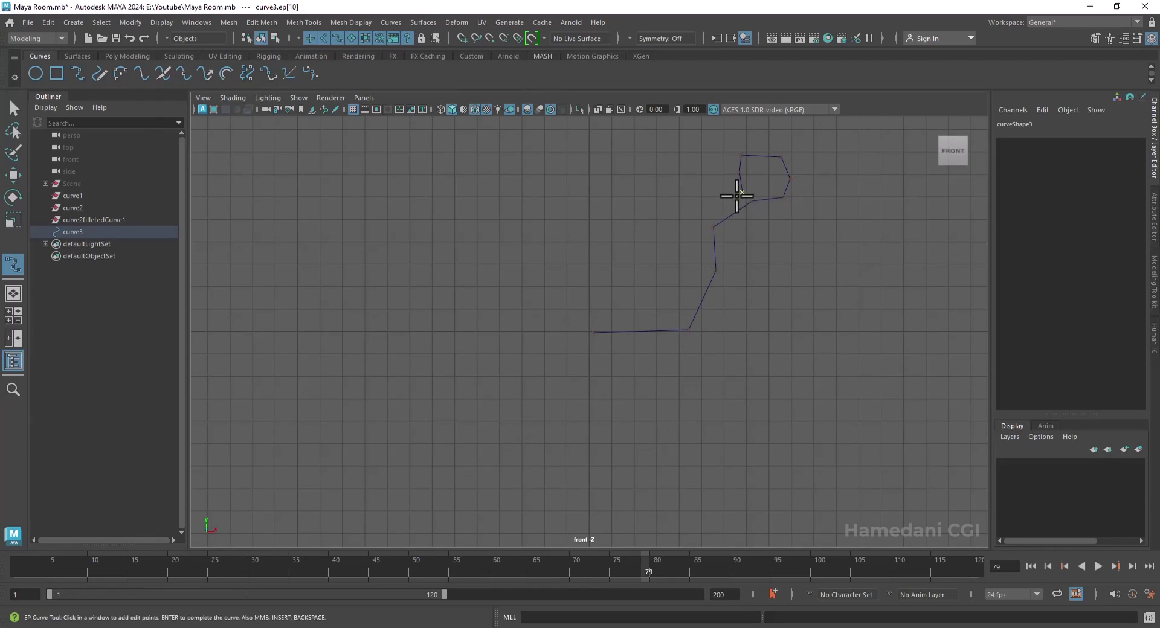
{"action": "left_click", "coordinate": [698, 255]}
{"action": "left_click", "coordinate": [700, 273]}
{"action": "left_click", "coordinate": [676, 317]}
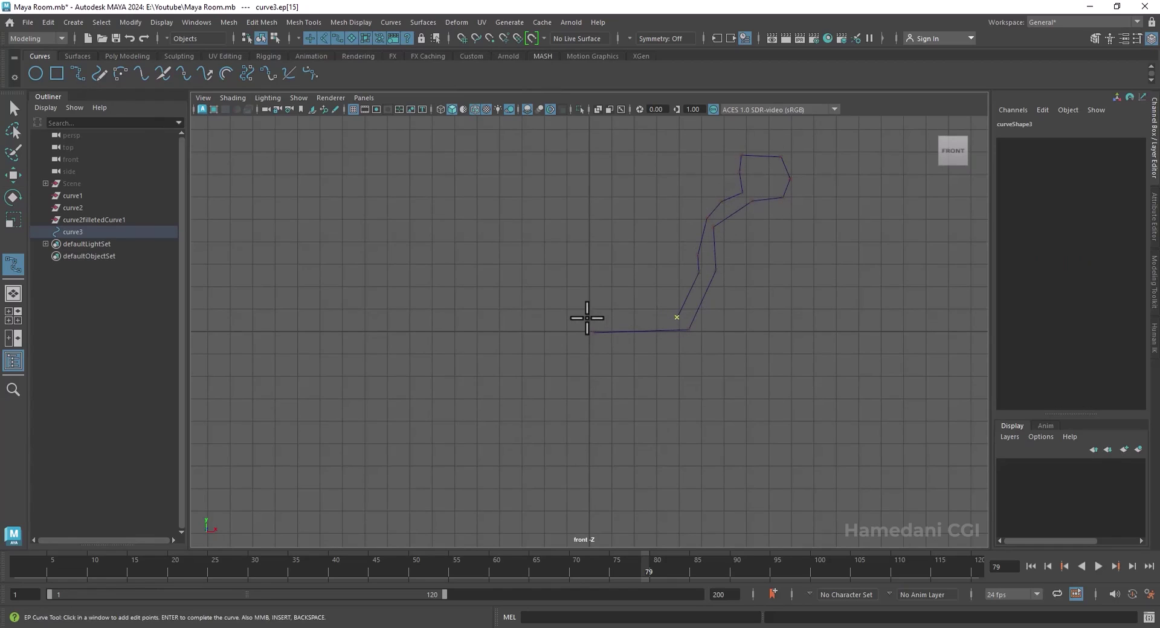
{"action": "key", "text": "Return"}
- Line up the profile's two end control vertices at the centre axis by scaling, and return to object selection
{"action": "right_click_drag", "start_coordinate": [593, 318], "coordinate": [567, 301]}
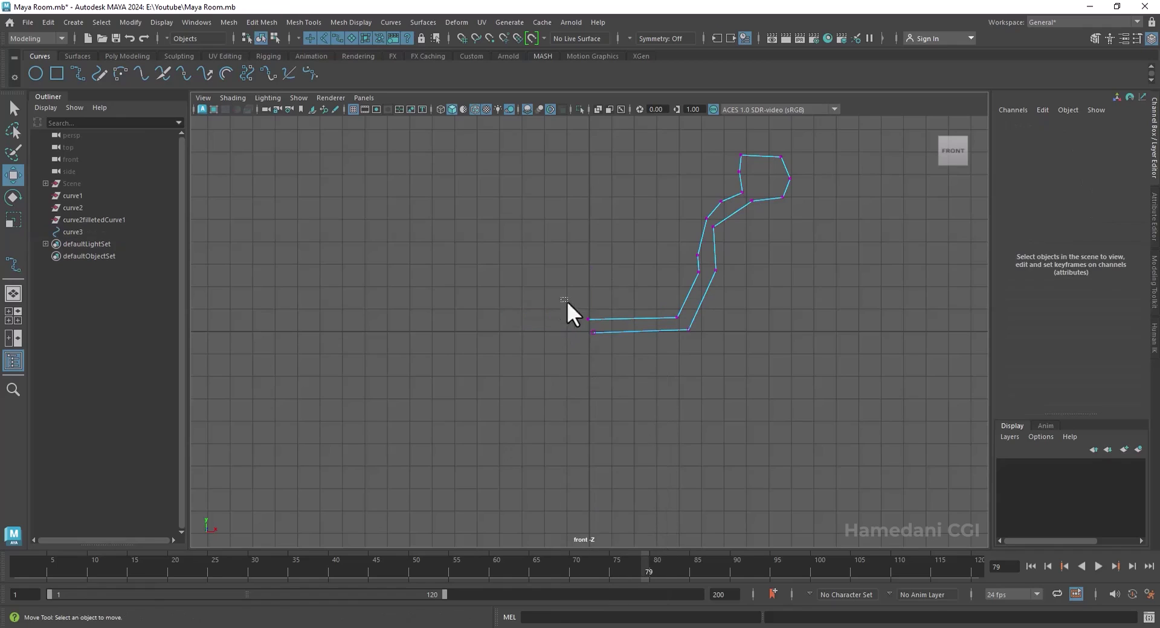
{"action": "left_click_drag", "start_coordinate": [567, 301], "coordinate": [621, 383]}
{"action": "key", "text": "r"}
{"action": "right_click_drag", "start_coordinate": [708, 238], "coordinate": [590, 243]}
- Revolve the profile curve into a bowl surface in the perspective view
{"action": "key", "text": "space"}
{"action": "left_click_drag", "start_coordinate": [587, 246], "coordinate": [585, 214]}
{"action": "left_click_drag", "start_coordinate": [695, 275], "coordinate": [603, 278], "text": "alt"}
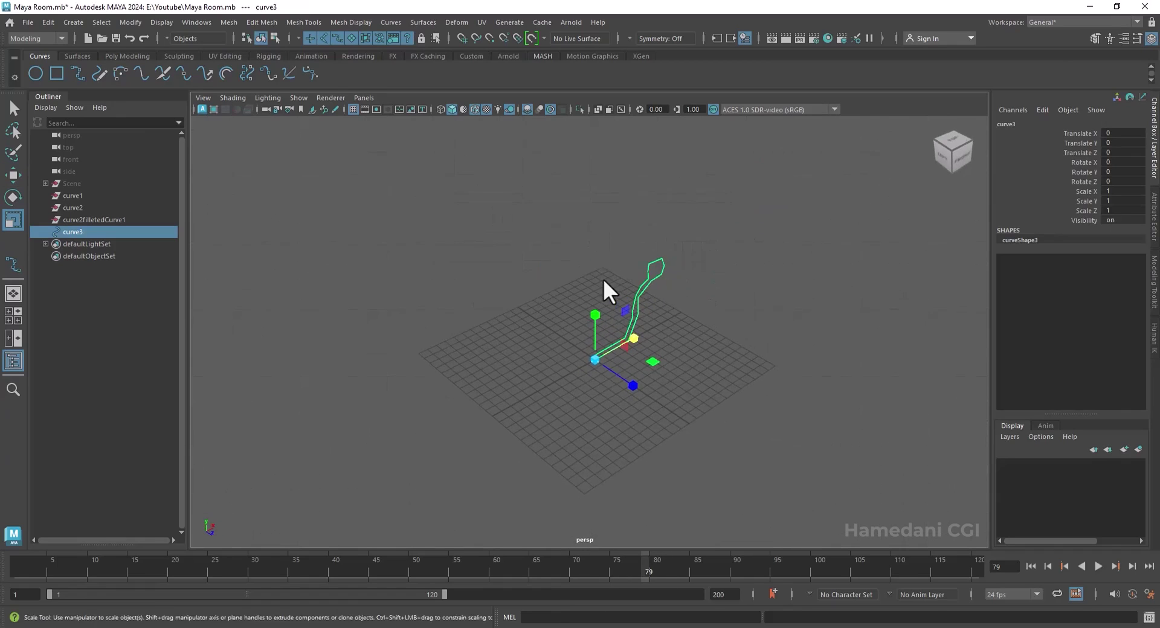
{"action": "left_click", "coordinate": [423, 22]}
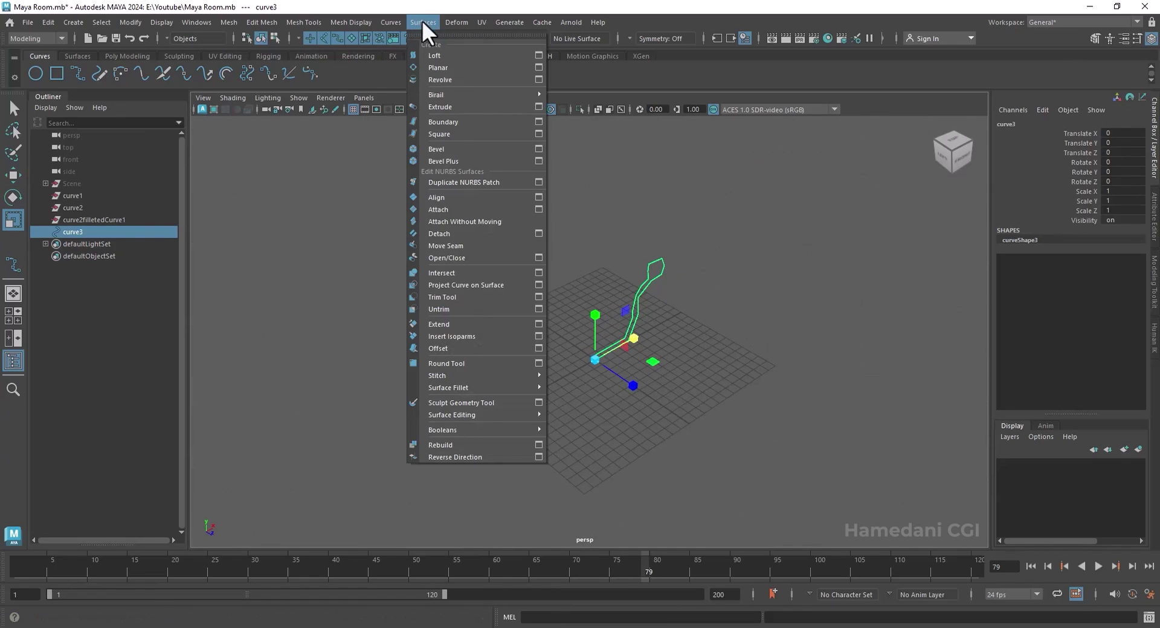
{"action": "left_click", "coordinate": [437, 79]}
{"action": "left_click_drag", "start_coordinate": [691, 311], "coordinate": [629, 328], "text": "alt"}
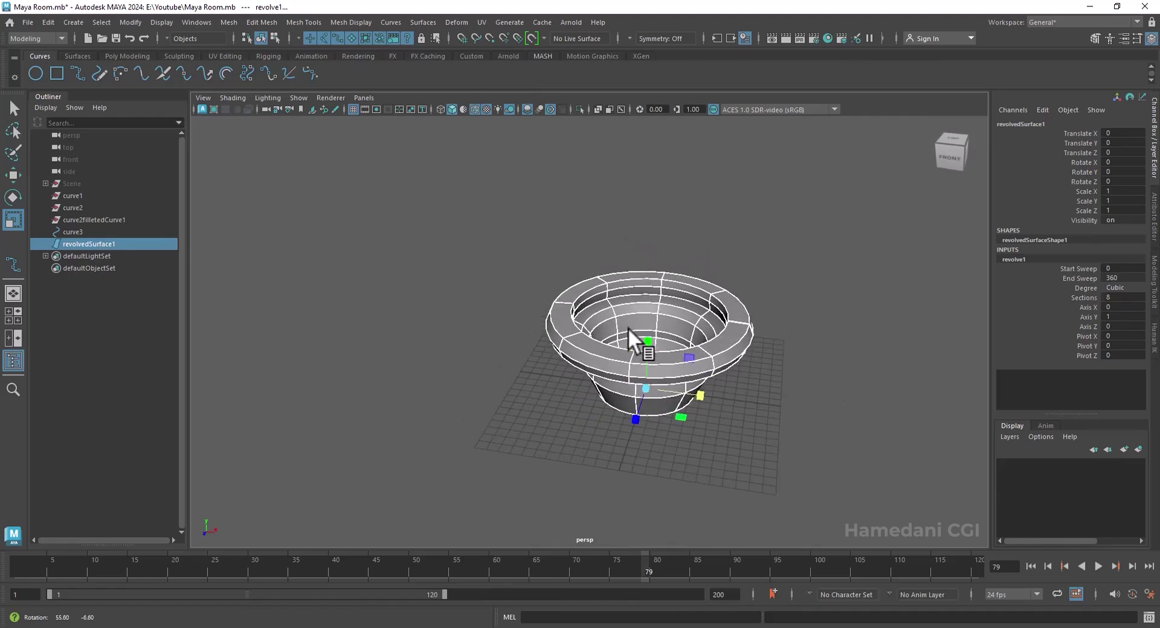
- Move control vertices at the rim of the source profile curve to reshape the revolved bowl
{"action": "left_click", "coordinate": [96, 232]}
{"action": "right_click_drag", "start_coordinate": [462, 316], "coordinate": [388, 311]}
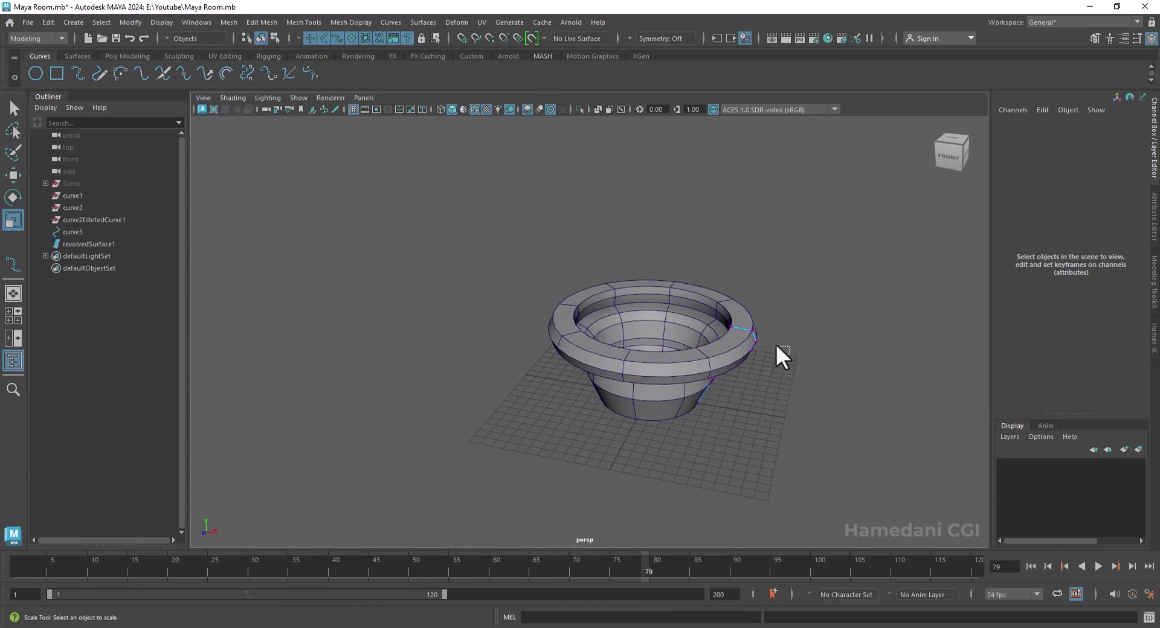
{"action": "left_click_drag", "start_coordinate": [778, 319], "coordinate": [742, 362]}
{"action": "left_click_drag", "start_coordinate": [763, 397], "coordinate": [754, 356], "text": "alt"}
{"action": "key", "text": "w"}
{"action": "left_click", "coordinate": [760, 320]}
{"action": "left_click_drag", "start_coordinate": [713, 355], "coordinate": [732, 372]}
{"action": "left_click", "coordinate": [780, 395]}
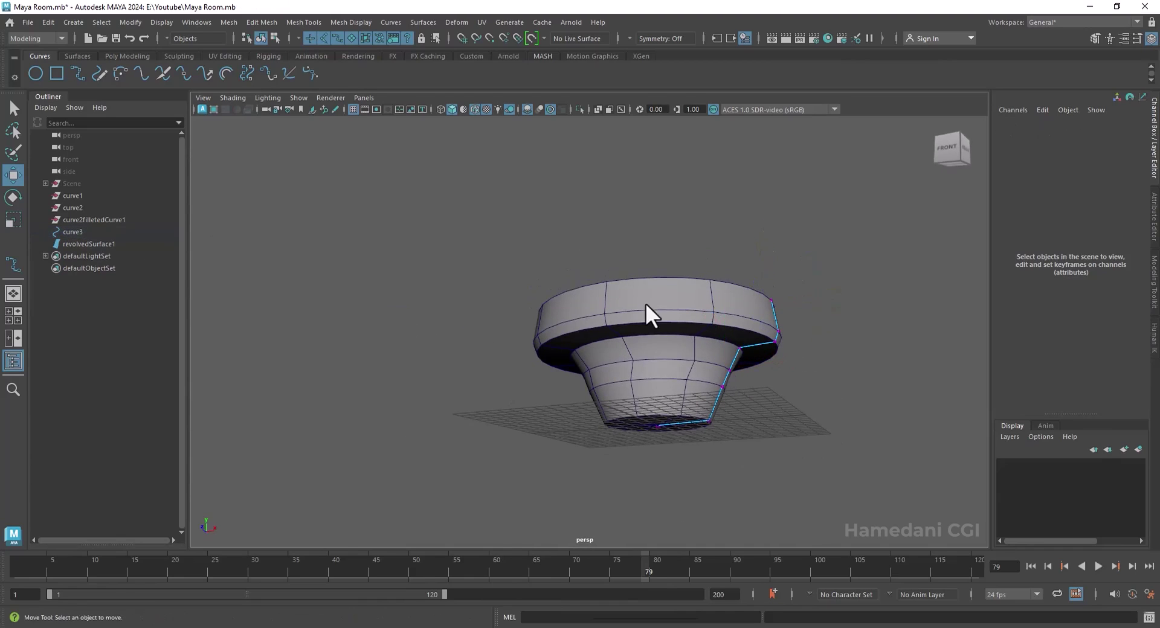
- Leave vertex editing and select the revolved bowl surface
{"action": "right_click_drag", "start_coordinate": [645, 302], "coordinate": [694, 265]}
{"action": "left_click_drag", "start_coordinate": [759, 365], "coordinate": [777, 392], "text": "alt"}
{"action": "left_click", "coordinate": [622, 344]}
{"action": "left_click", "coordinate": [657, 336]}
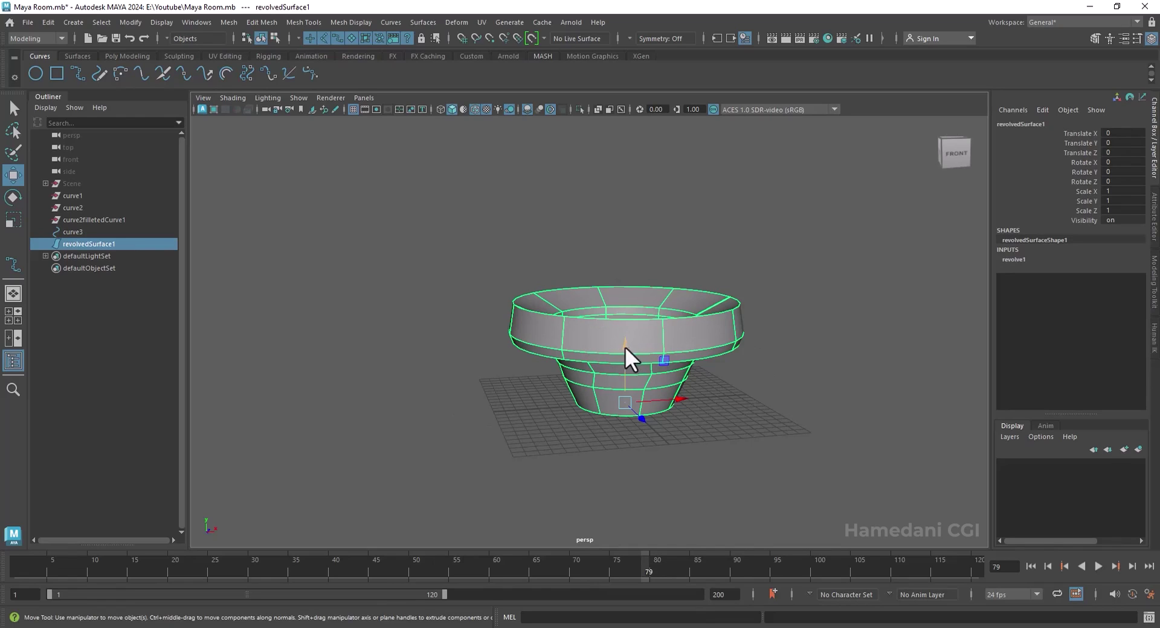
- Convert the revolved bowl surface to quad polygons with a count of 100, and move the polygon copy aside along X
{"action": "left_click", "coordinate": [130, 22]}
{"action": "mouse_move", "coordinate": [234, 340]}
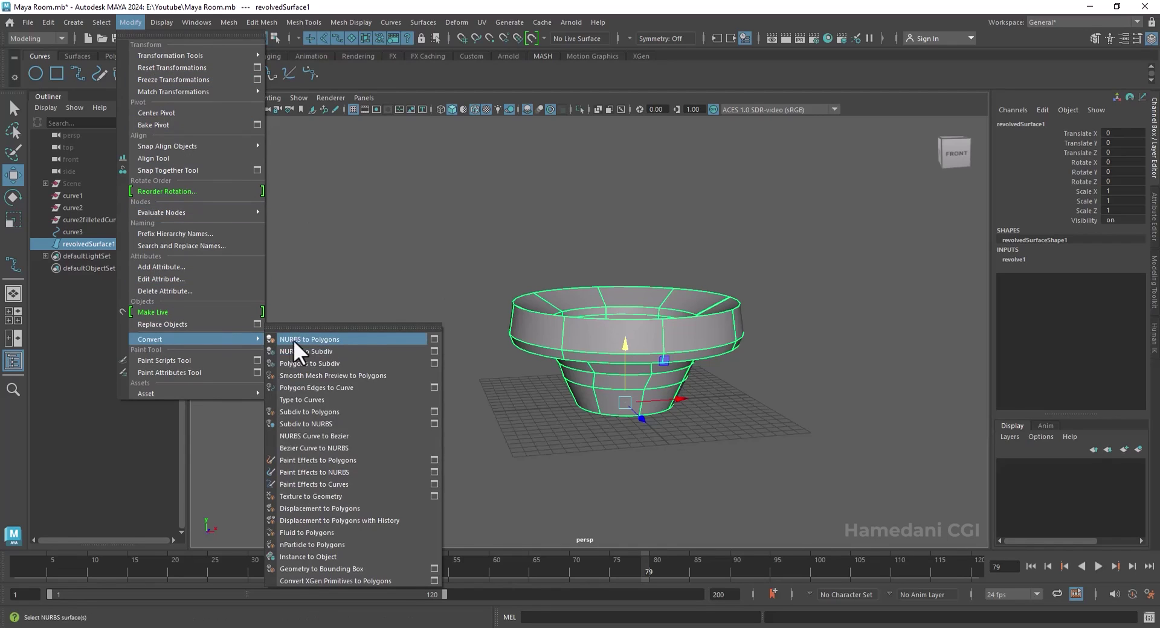
{"action": "left_click", "coordinate": [434, 339]}
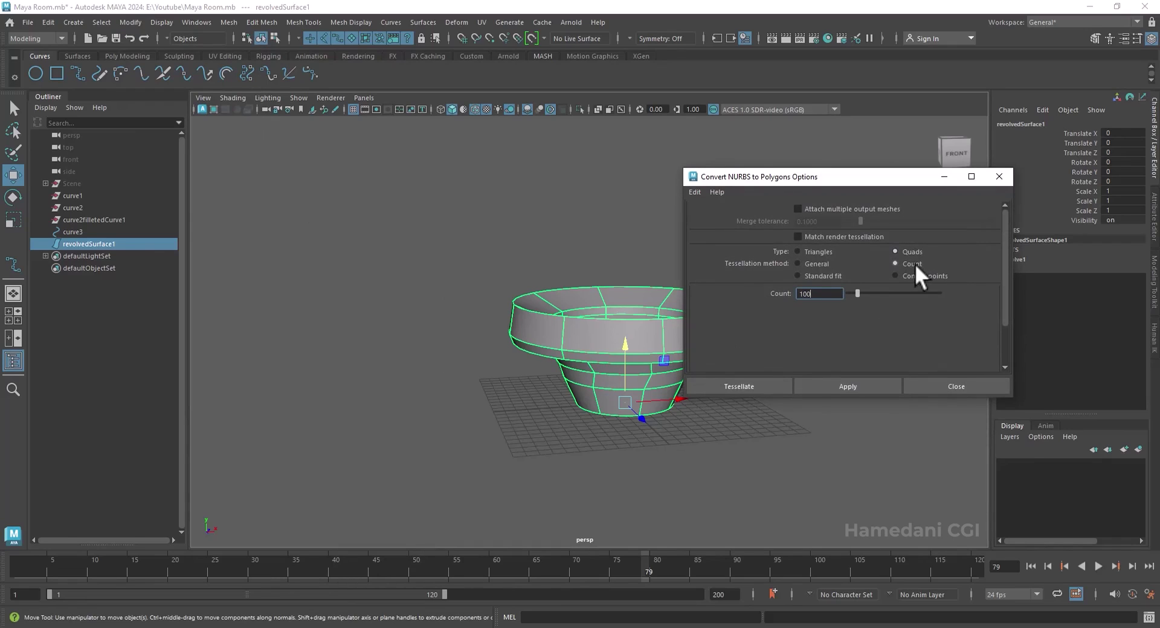
{"action": "left_click", "coordinate": [850, 386]}
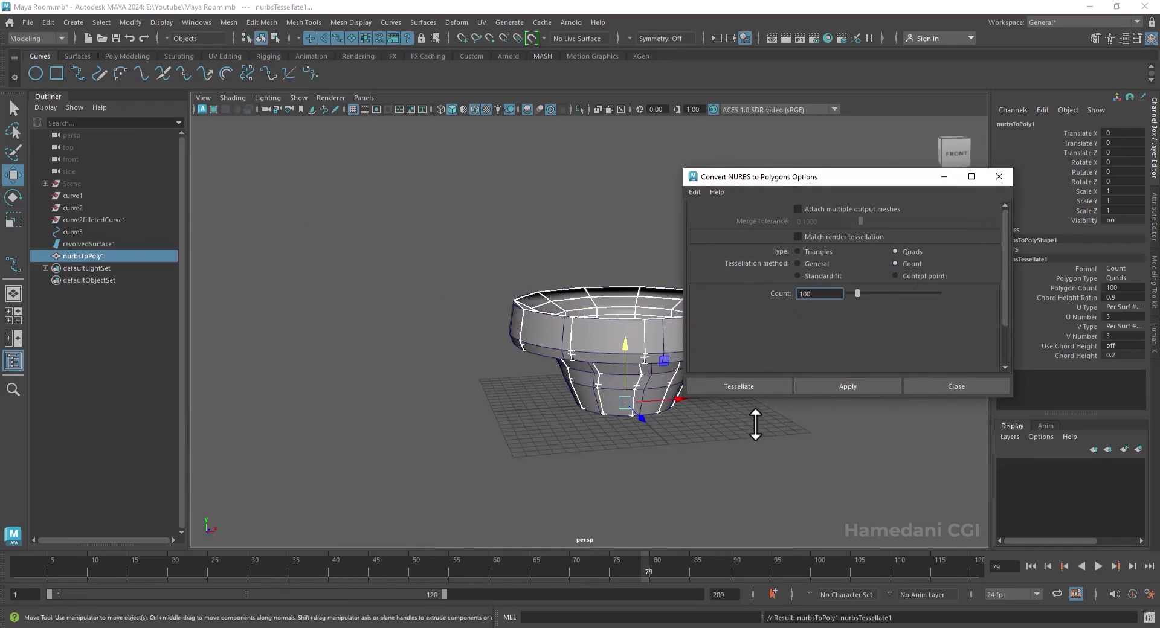
{"action": "left_click", "coordinate": [940, 387]}
{"action": "left_click_drag", "start_coordinate": [683, 396], "coordinate": [732, 414]}
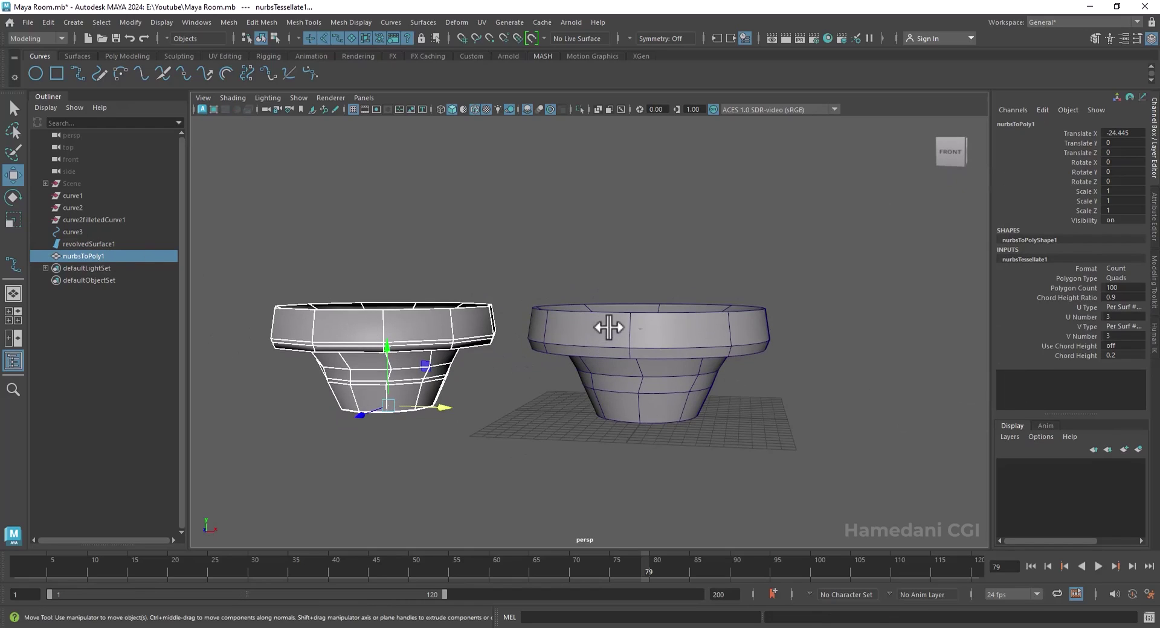
- Adjust two rim control vertices of the source profile curve to test its link to the polygon bowl, and return to object selection
{"action": "left_click", "coordinate": [78, 233]}
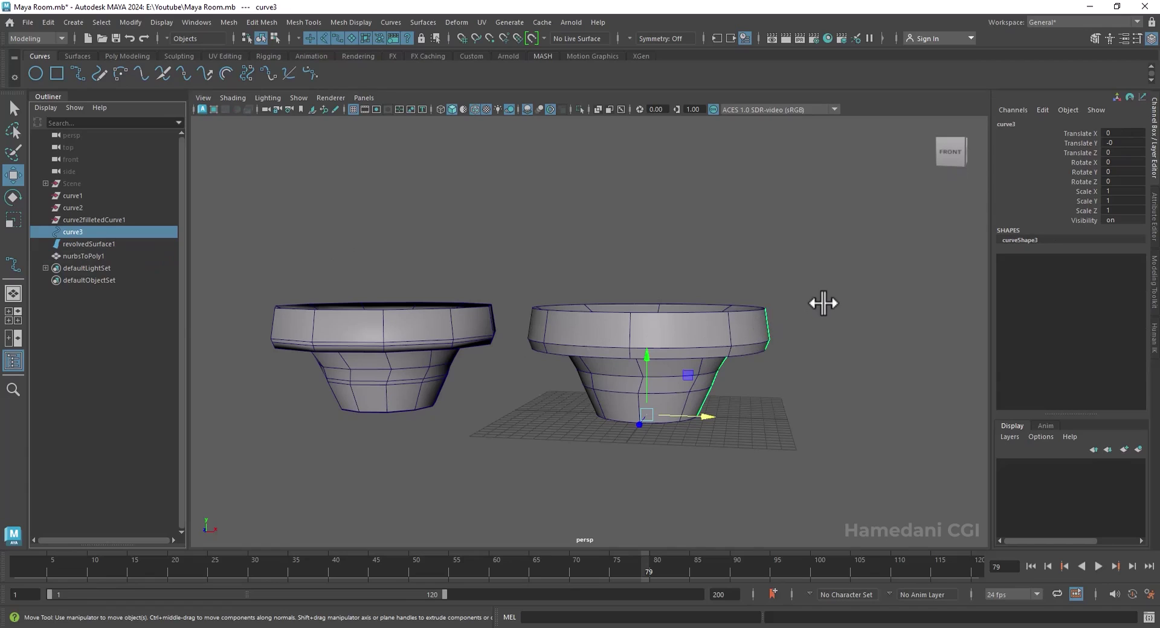
{"action": "right_click_drag", "start_coordinate": [823, 302], "coordinate": [787, 297]}
{"action": "mouse_move", "coordinate": [812, 329]}
{"action": "left_mouse_down"}
{"action": "mouse_move", "coordinate": [752, 360]}
{"action": "mouse_move", "coordinate": [815, 342]}
{"action": "mouse_move", "coordinate": [785, 339]}
{"action": "mouse_move", "coordinate": [806, 347]}
{"action": "left_mouse_up"}
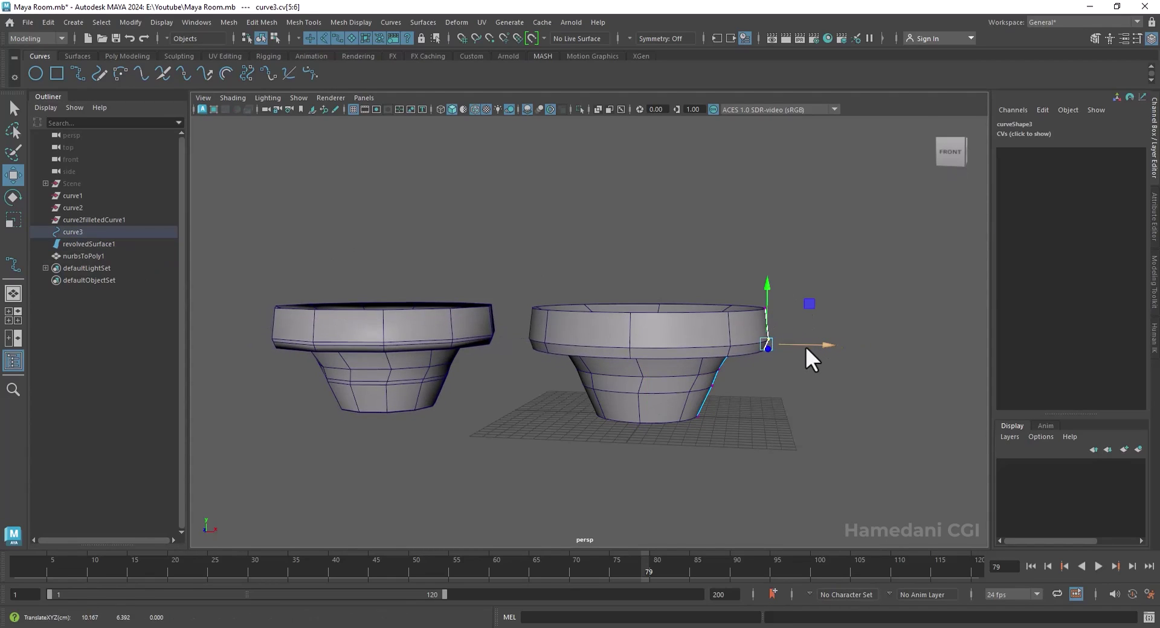
{"action": "right_click_drag", "start_coordinate": [473, 246], "coordinate": [506, 230]}
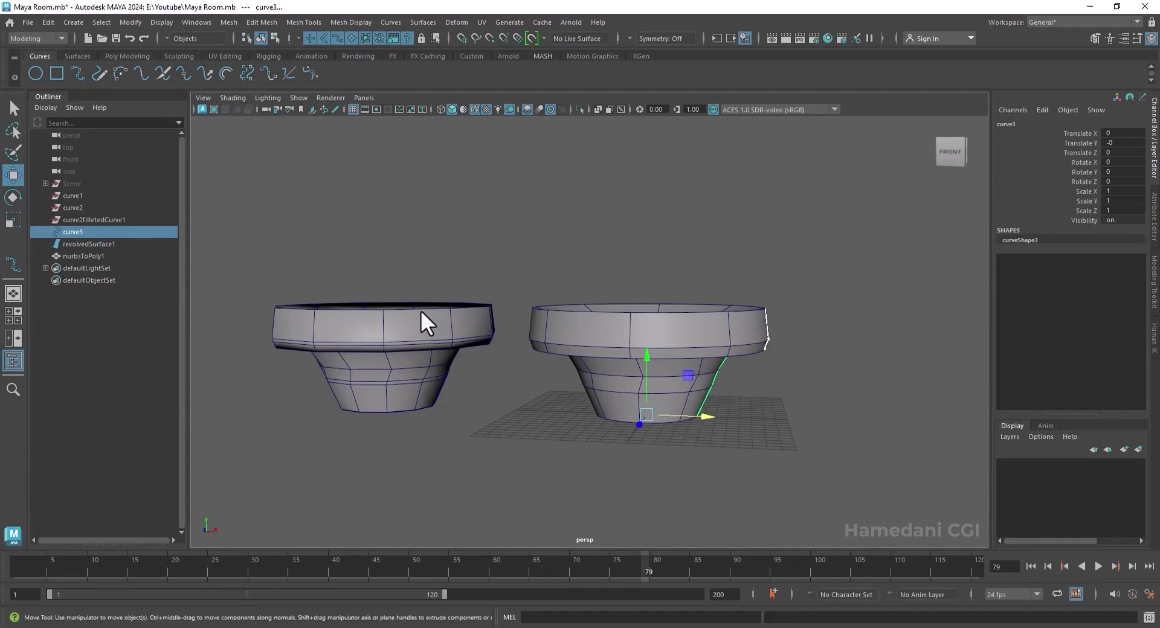
- Select the polygon bowl and delete its construction history
{"action": "left_click", "coordinate": [403, 324]}
{"action": "mouse_move", "coordinate": [547, 241]}
{"action": "left_mouse_down"}
{"action": "mouse_move", "coordinate": [744, 423]}
{"action": "mouse_move", "coordinate": [827, 483]}
{"action": "mouse_move", "coordinate": [853, 483]}
{"action": "left_mouse_up"}
{"action": "left_click", "coordinate": [379, 325]}
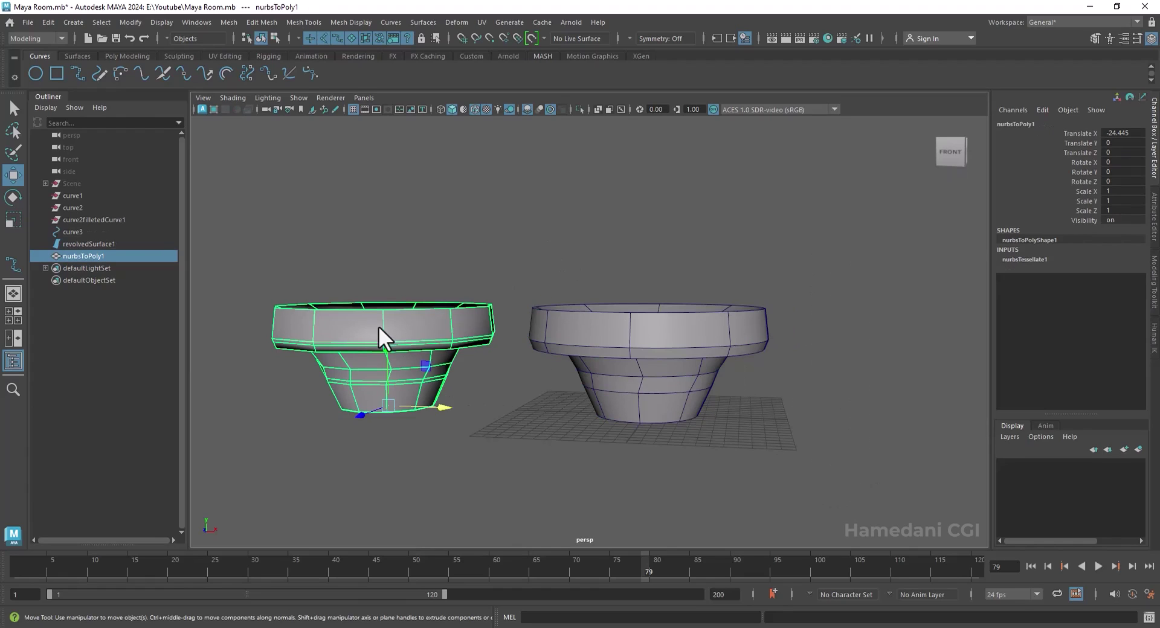
{"action": "left_click", "coordinate": [130, 55]}
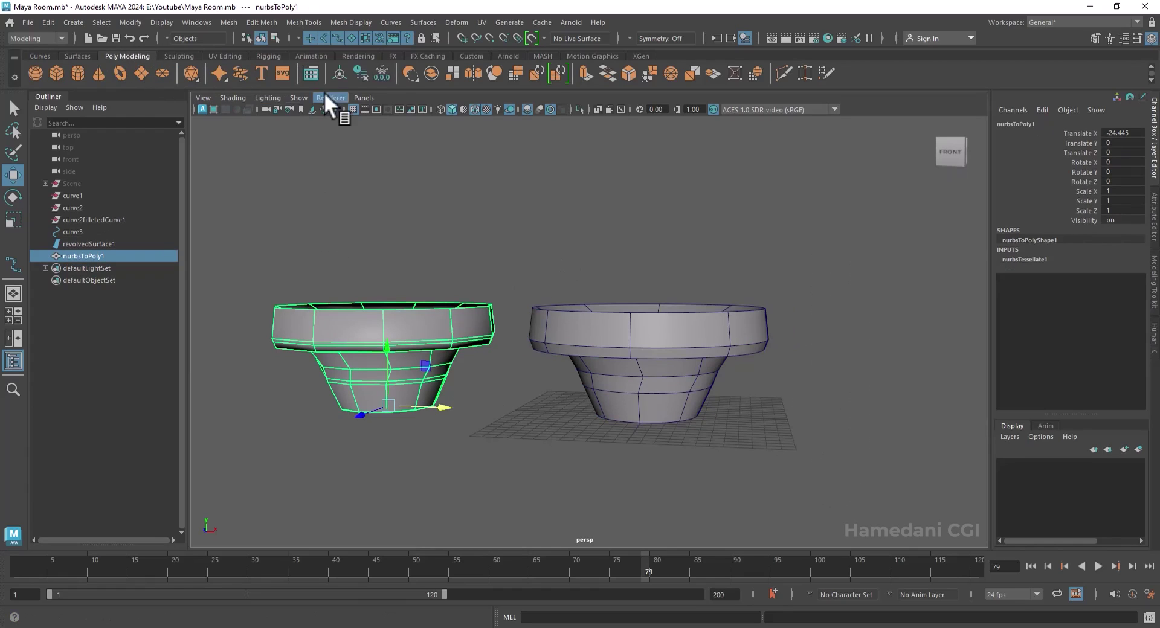
{"action": "left_click", "coordinate": [363, 71]}
- Widen the rim of the revolved bowl by moving the profile curve's rim control vertices outward along X
{"action": "left_click", "coordinate": [734, 316]}
{"action": "left_click", "coordinate": [86, 230]}
{"action": "right_click_drag", "start_coordinate": [759, 309], "coordinate": [704, 309]}
{"action": "right_click_drag", "start_coordinate": [797, 287], "coordinate": [855, 269]}
{"action": "left_click", "coordinate": [136, 232]}
{"action": "right_click_drag", "start_coordinate": [748, 231], "coordinate": [701, 232]}
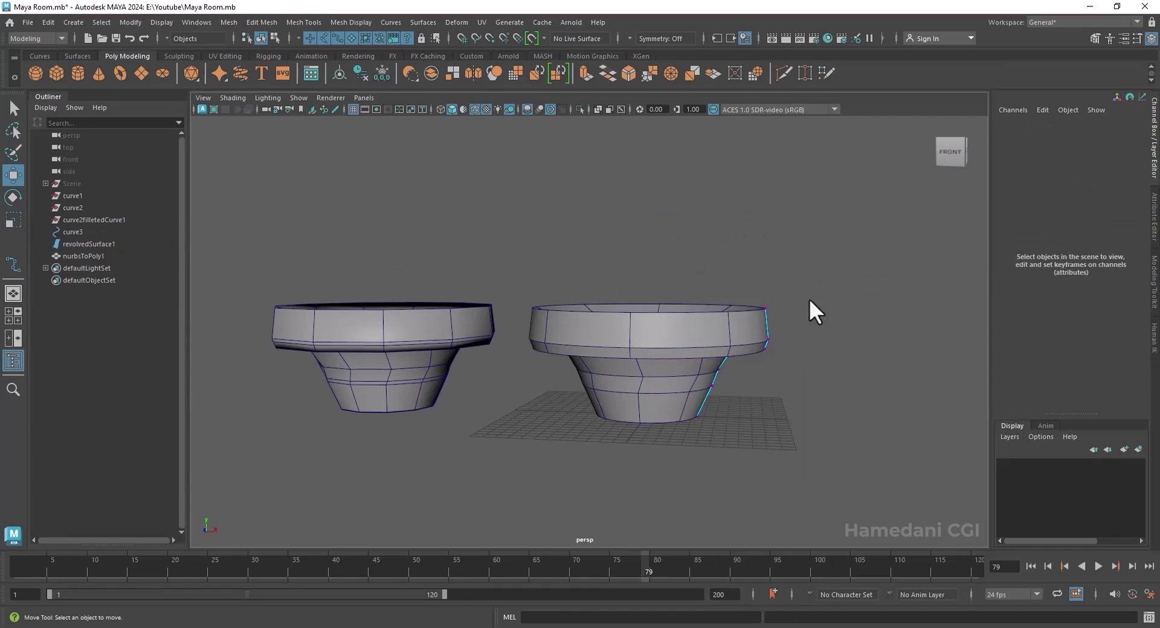
{"action": "left_click_drag", "start_coordinate": [818, 351], "coordinate": [753, 281]}
{"action": "left_click_drag", "start_coordinate": [794, 331], "coordinate": [807, 329]}
{"action": "left_click", "coordinate": [529, 378]}
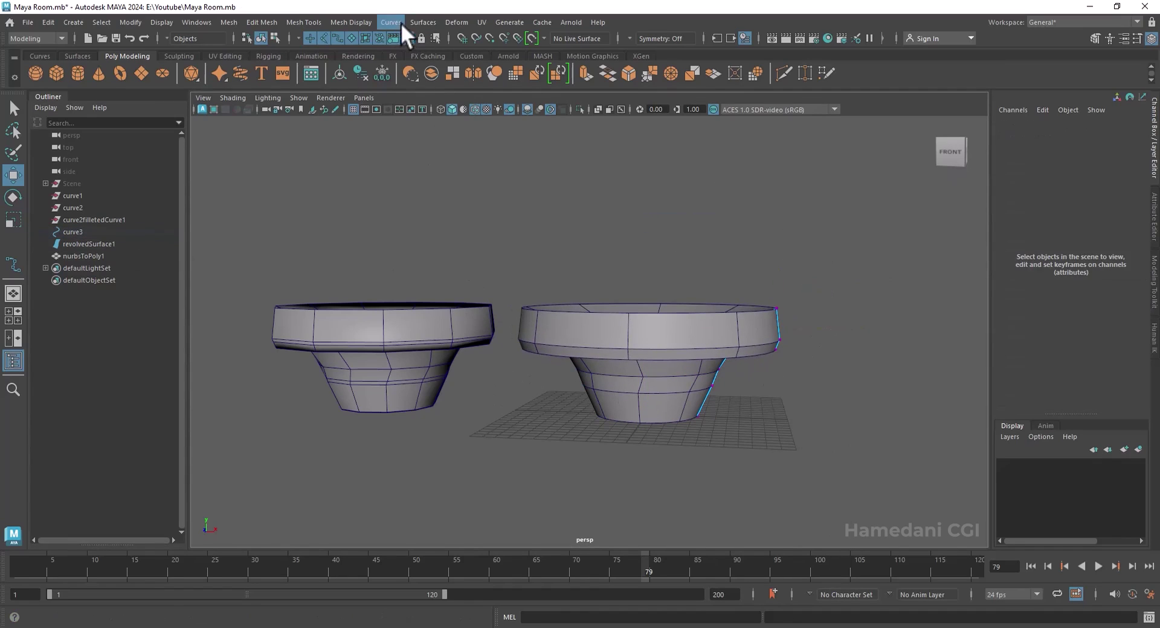
- Delete both bowls together with their source profile curve
{"action": "left_click_drag", "start_coordinate": [738, 361], "coordinate": [704, 411], "text": "alt"}
{"action": "right_click_drag", "start_coordinate": [673, 308], "coordinate": [729, 290]}
{"action": "left_click_drag", "start_coordinate": [787, 458], "coordinate": [328, 176]}
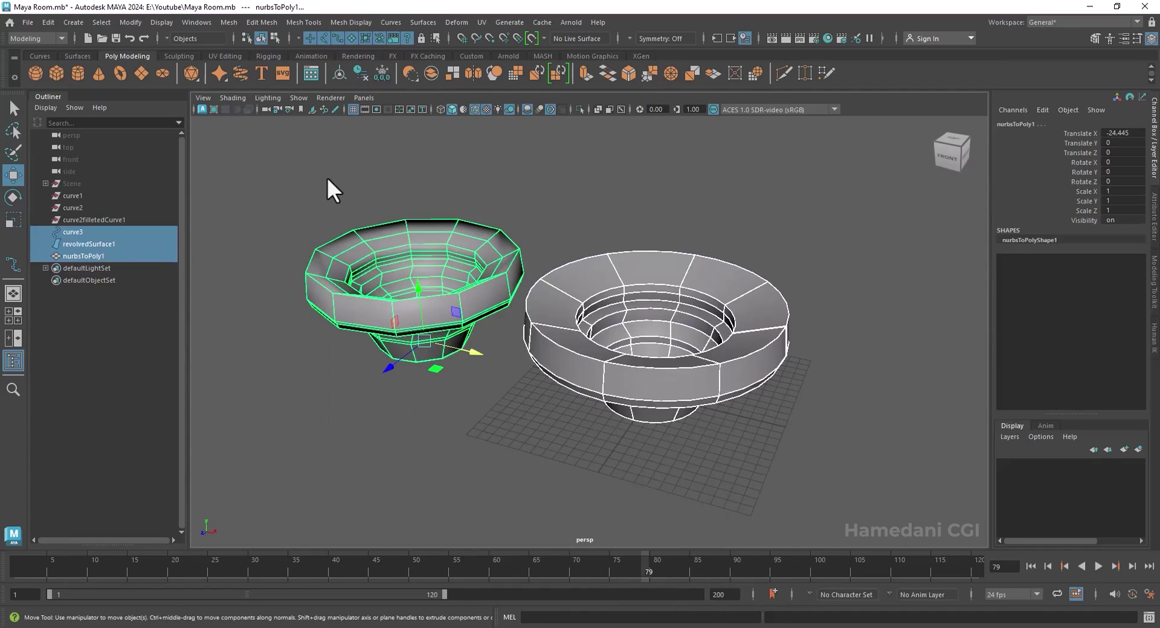
{"action": "key", "text": "Delete"}
- Draw two roughly parallel straight EP curves running front to back on the perspective grid
{"action": "left_click", "coordinate": [40, 56]}
{"action": "left_click", "coordinate": [78, 73]}
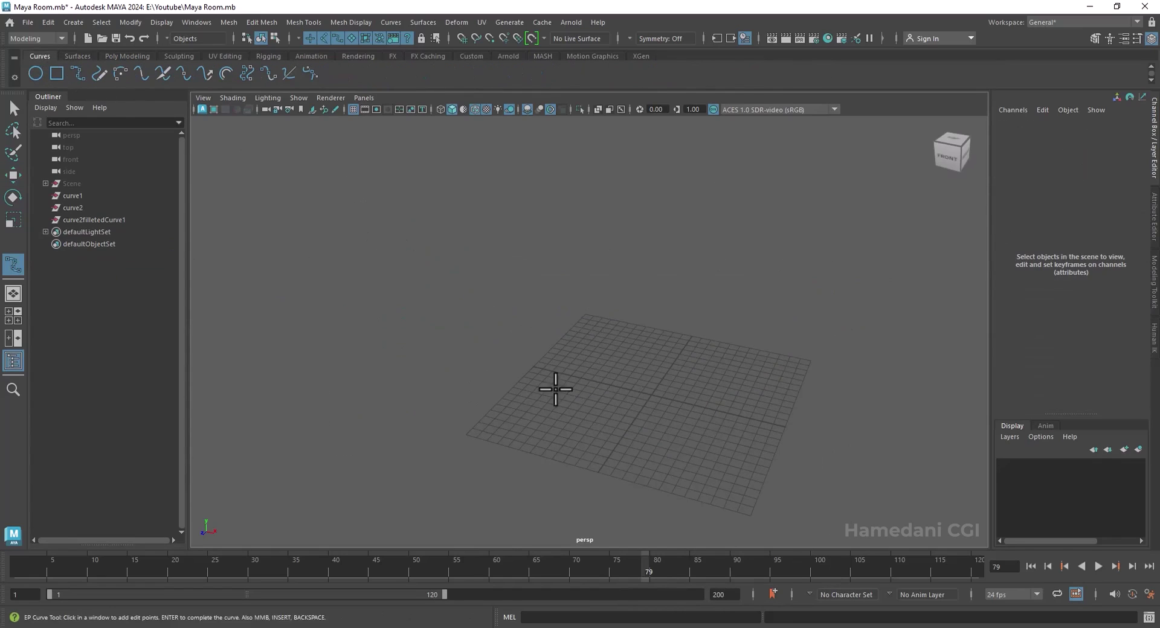
{"action": "left_click", "coordinate": [536, 405]}
{"action": "left_click", "coordinate": [589, 343]}
{"action": "key", "text": "Return"}
{"action": "key", "text": "g"}
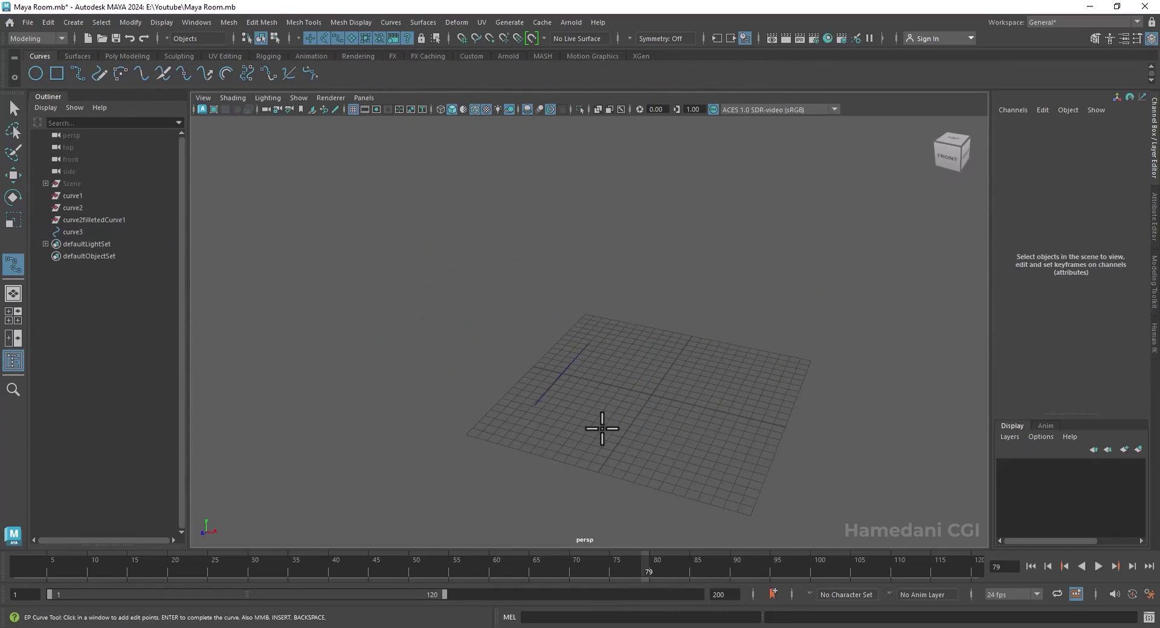
{"action": "left_click", "coordinate": [608, 417]}
{"action": "left_click", "coordinate": [649, 356]}
{"action": "key", "text": "Return"}
{"action": "key", "text": "g"}
- Draw two more straight EP curves across the far and near ends of the parallel pair to outline an open rectangle
{"action": "left_click", "coordinate": [598, 332]}
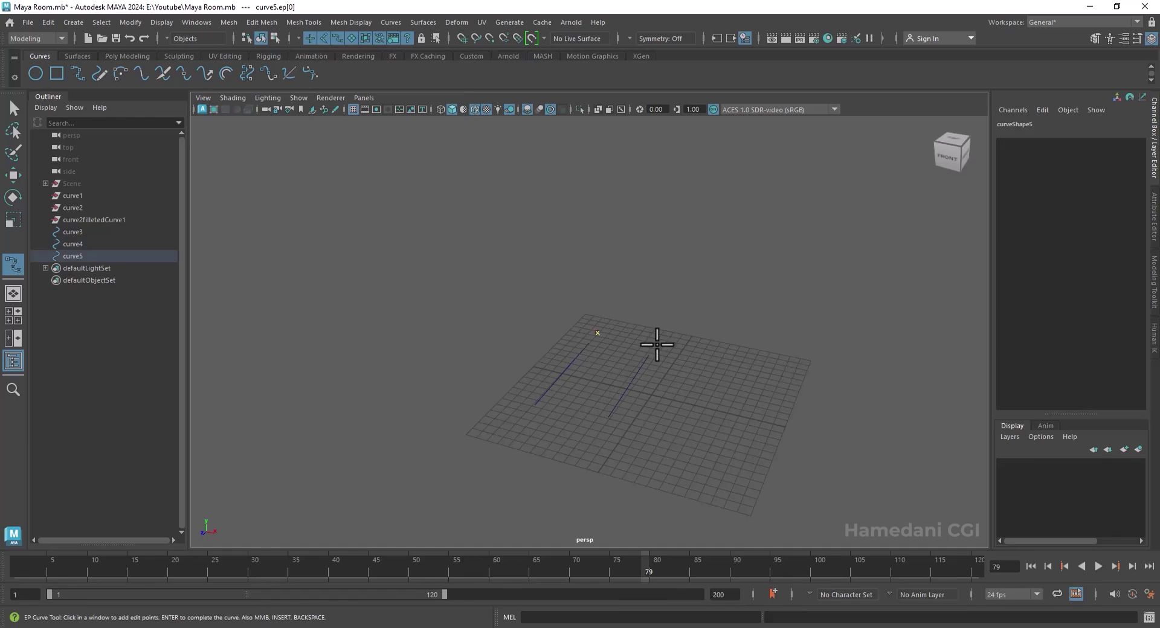
{"action": "left_click", "coordinate": [653, 347]}
{"action": "key", "text": "Return"}
{"action": "key", "text": "g"}
{"action": "left_click", "coordinate": [533, 416]}
{"action": "left_click", "coordinate": [597, 445]}
{"action": "key", "text": "Return"}
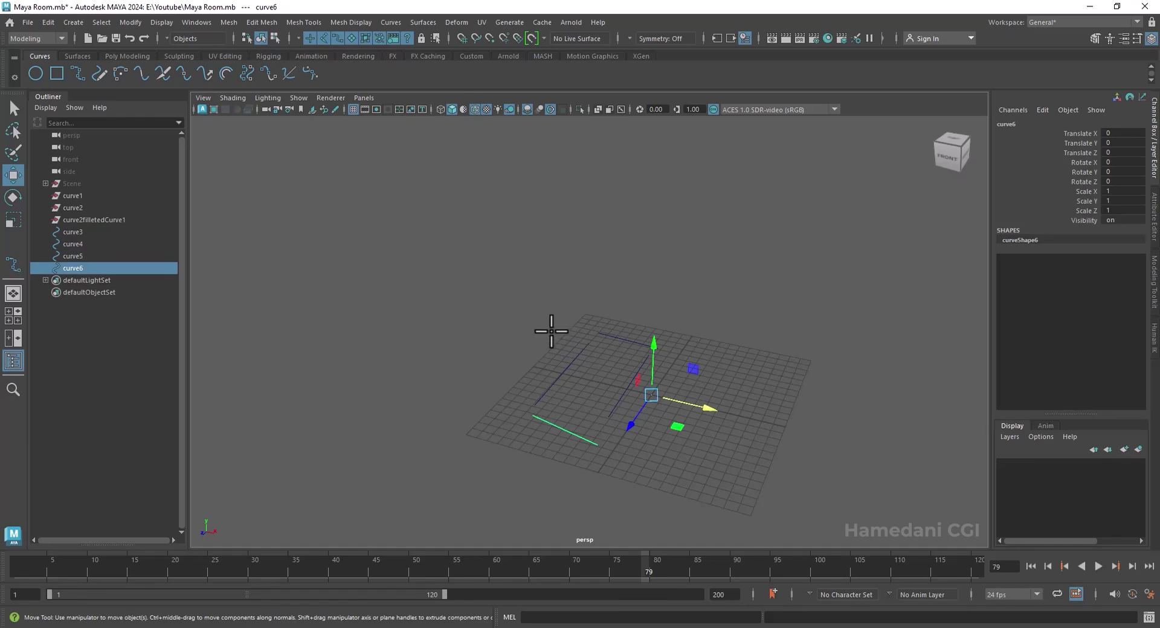
- Create a Boundary surface from the four curves, and delete the surface together with its curves
{"action": "left_click_drag", "start_coordinate": [499, 288], "coordinate": [682, 465]}
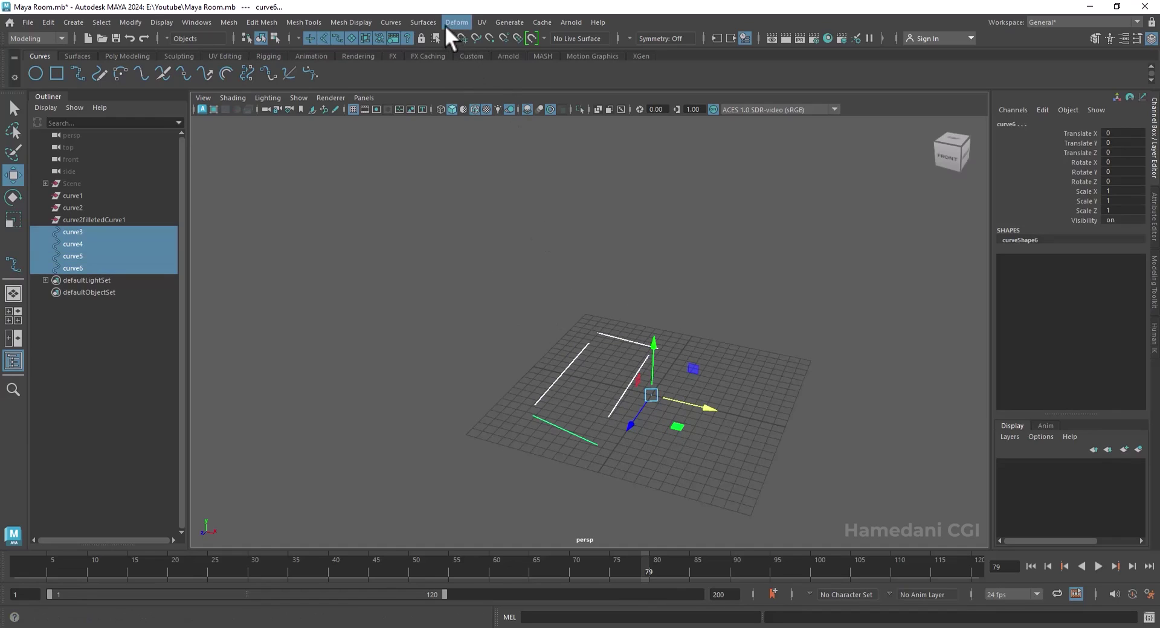
{"action": "left_click", "coordinate": [425, 22]}
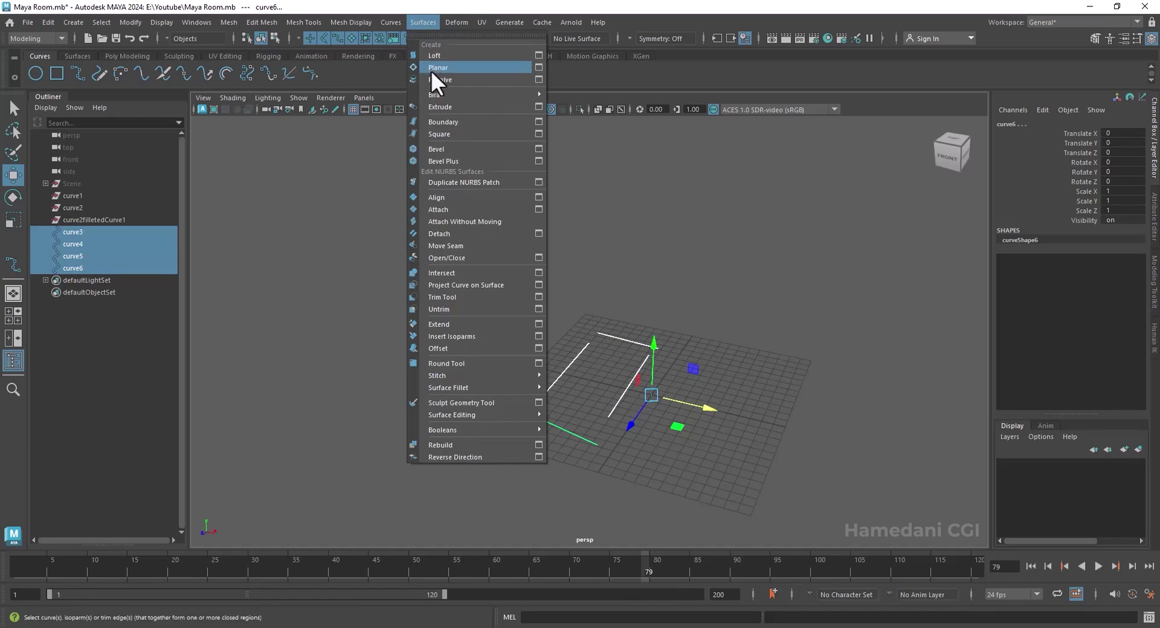
{"action": "left_click", "coordinate": [440, 122]}
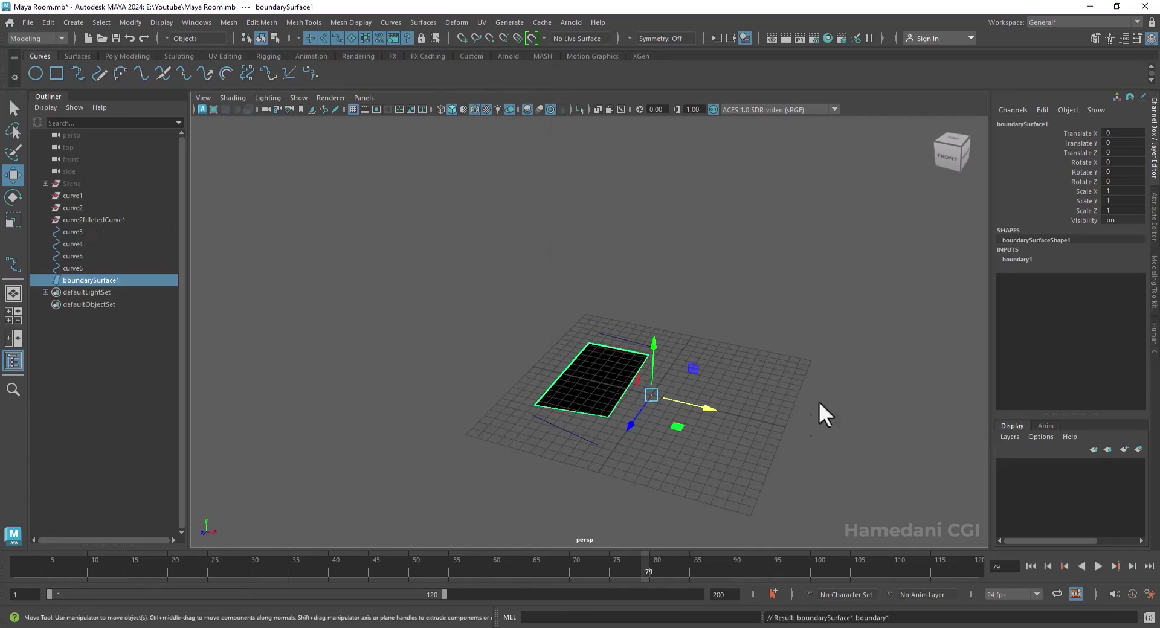
{"action": "left_click_drag", "start_coordinate": [690, 438], "coordinate": [414, 293], "text": "alt"}
{"action": "key", "text": "Delete"}
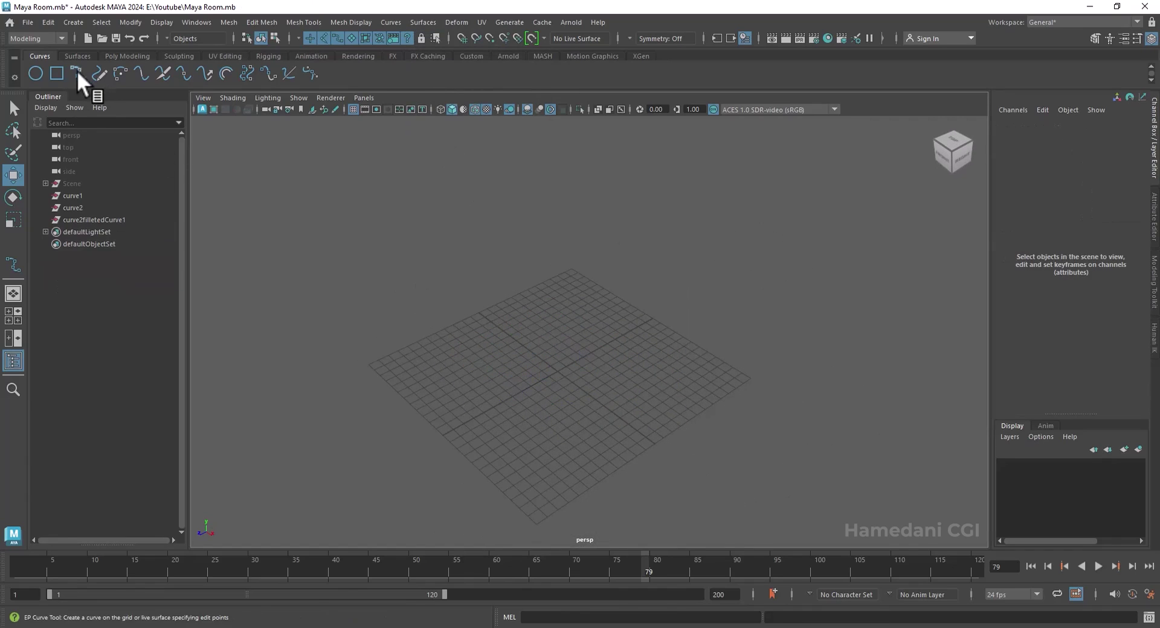
{"action": "left_click", "coordinate": [77, 70]}
{"action": "left_click", "coordinate": [387, 390]}
{"action": "left_click", "coordinate": [448, 368]}
{"action": "left_click", "coordinate": [512, 336]}
{"action": "left_click", "coordinate": [559, 301]}
{"action": "left_click", "coordinate": [604, 294]}
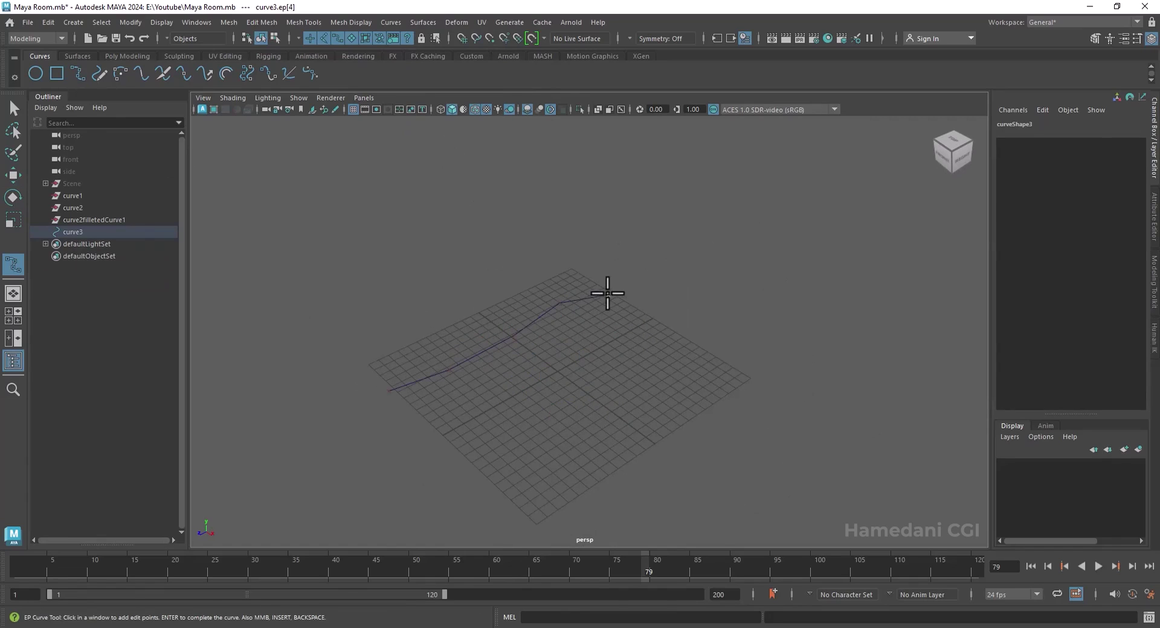
{"action": "key", "text": "Return"}
{"action": "key", "text": "w"}
{"action": "right_click", "coordinate": [529, 314]}
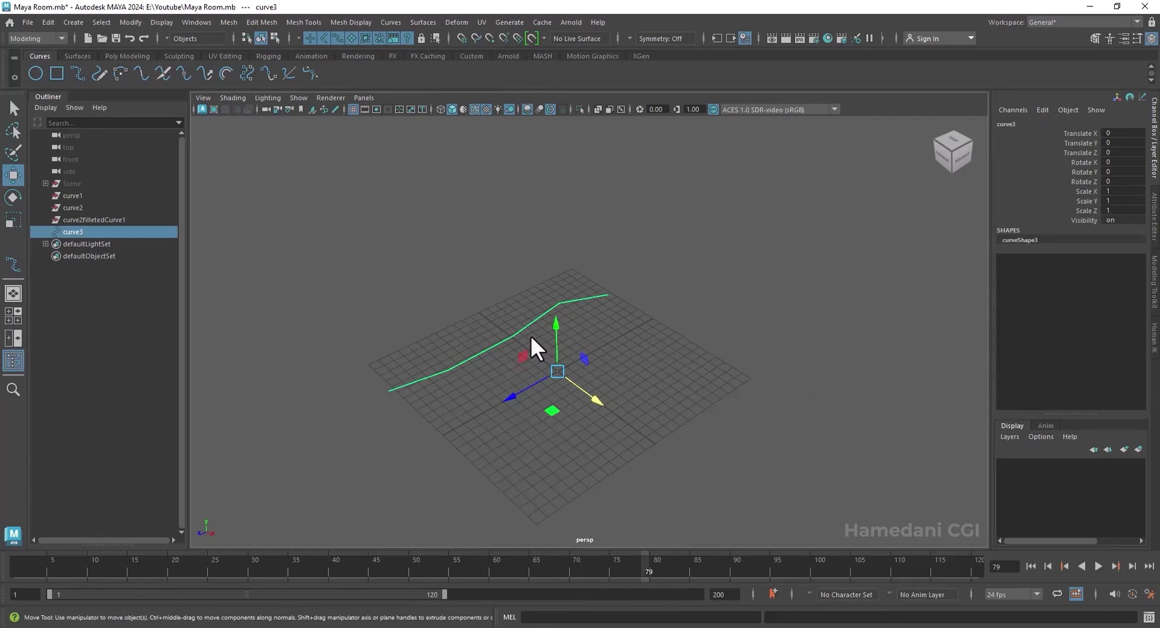
{"action": "key", "text": "Delete"}
- Open the settings of the EP Curve Tool
{"action": "double_click", "coordinate": [79, 71]}
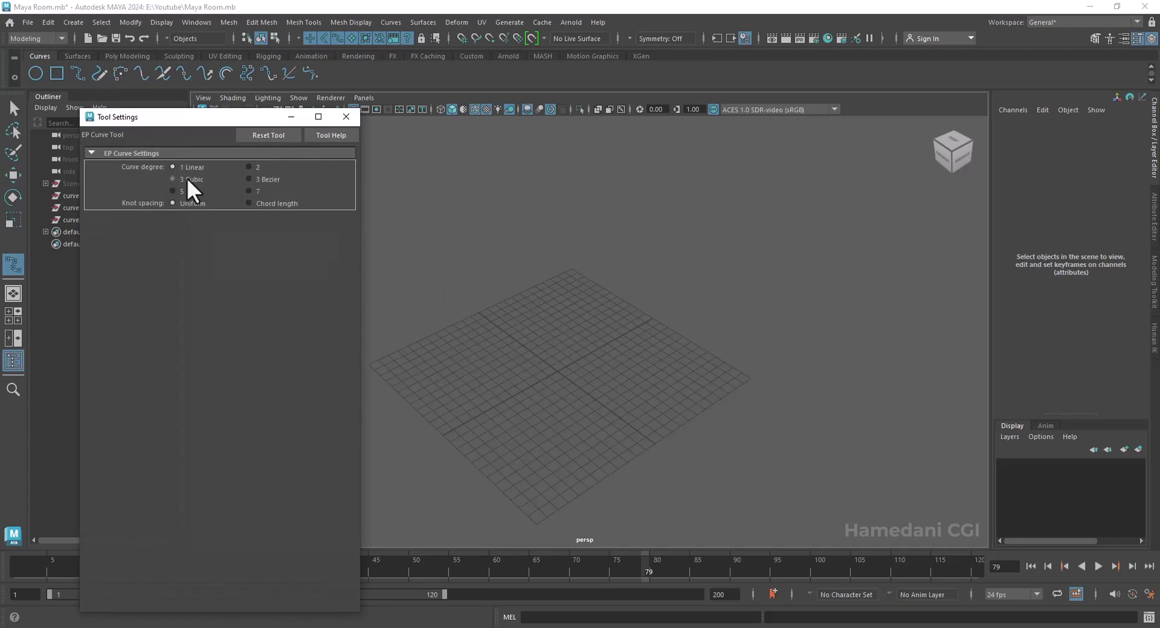
- Draw a cubic EP curve through five points along one edge of the grid and complete it
{"action": "left_click", "coordinate": [345, 117]}
{"action": "left_click", "coordinate": [391, 385]}
{"action": "left_click", "coordinate": [456, 350]}
{"action": "left_click", "coordinate": [515, 319]}
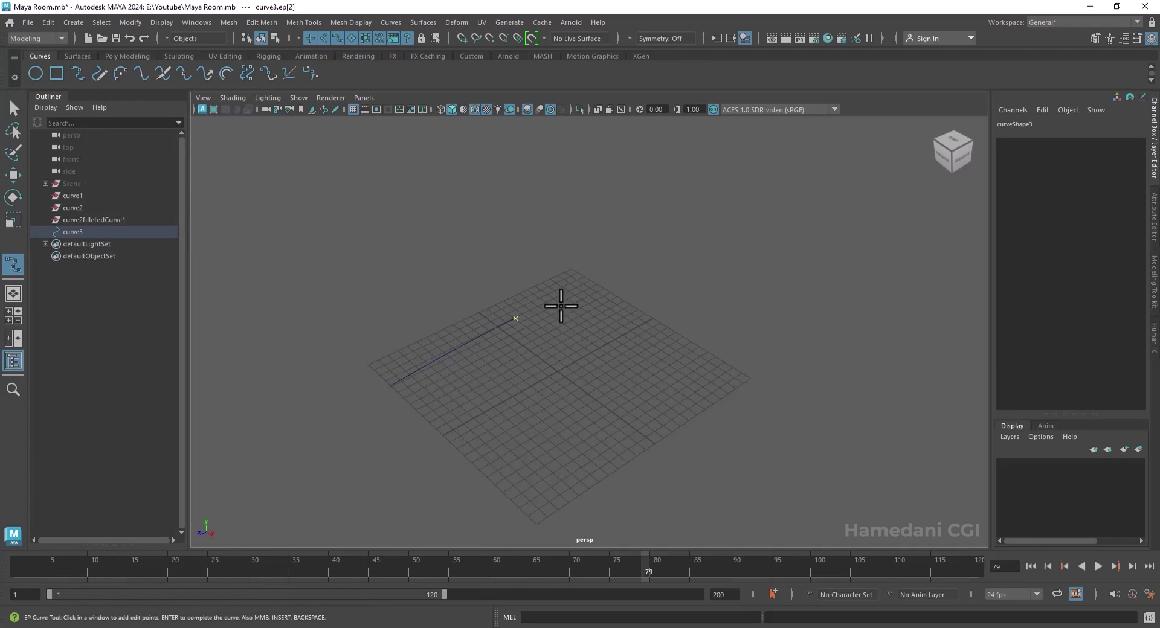
{"action": "left_click", "coordinate": [575, 304]}
{"action": "left_click", "coordinate": [612, 265]}
{"action": "key", "text": "Return"}
- Raise two of the curve's control vertices so that it bulges above the grid
{"action": "left_click_drag", "start_coordinate": [534, 408], "coordinate": [517, 390], "text": "alt"}
{"action": "right_click_drag", "start_coordinate": [504, 359], "coordinate": [448, 328]}
{"action": "left_click", "coordinate": [449, 376]}
{"action": "left_click", "coordinate": [575, 351], "text": "shift"}
{"action": "left_click_drag", "start_coordinate": [511, 310], "coordinate": [508, 271]}
{"action": "left_click_drag", "start_coordinate": [517, 355], "coordinate": [539, 370], "text": "alt"}
- Duplicate the whole curve and move the copy about 12.35 units along X
{"action": "right_click_drag", "start_coordinate": [513, 295], "coordinate": [570, 383]}
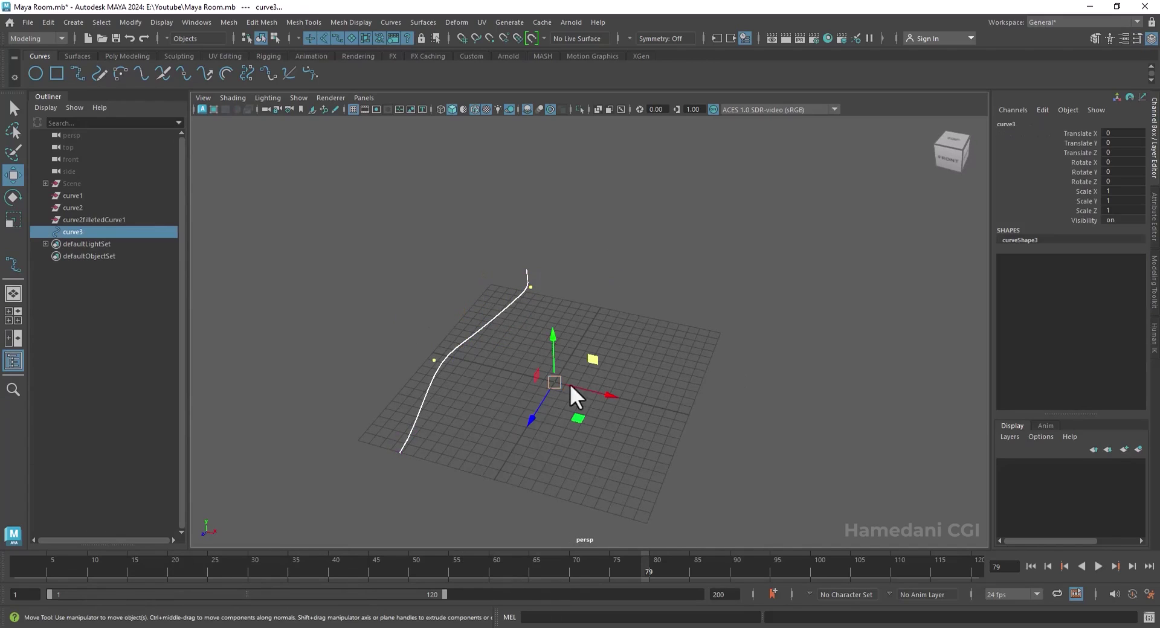
{"action": "key", "text": "ctrl+d"}
{"action": "left_click_drag", "start_coordinate": [589, 389], "coordinate": [722, 434]}
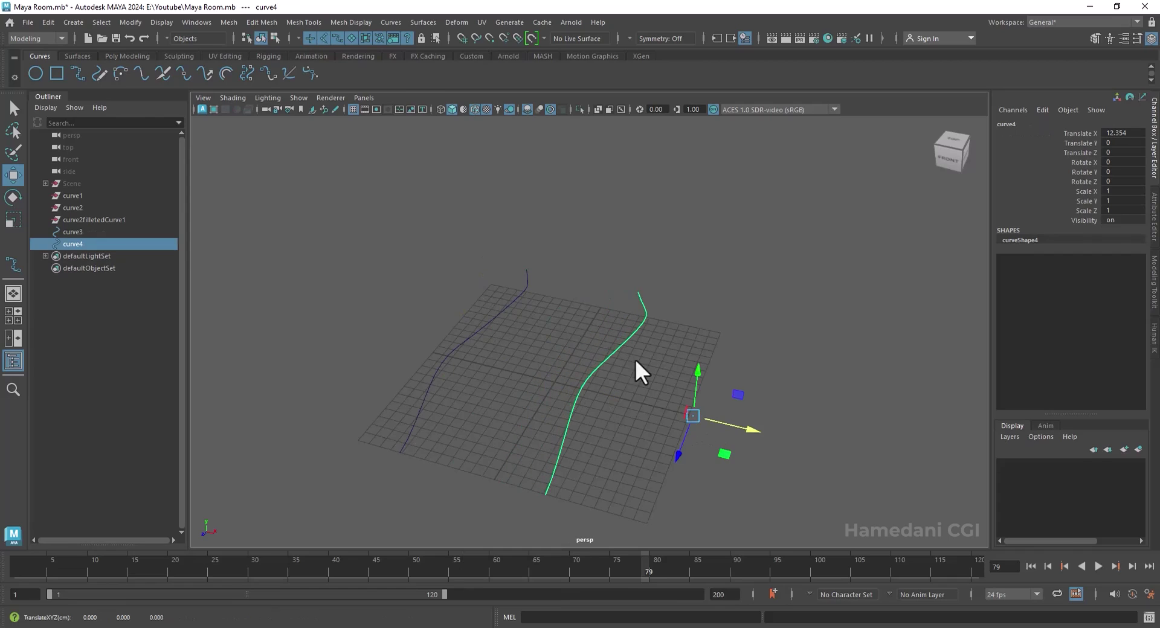
- Lower two control vertices of the duplicated curve so that its profile differs from the original
{"action": "right_click_drag", "start_coordinate": [625, 320], "coordinate": [560, 319]}
{"action": "left_click", "coordinate": [656, 313]}
{"action": "left_click", "coordinate": [564, 386], "text": "shift"}
{"action": "left_click_drag", "start_coordinate": [653, 450], "coordinate": [591, 435], "text": "alt"}
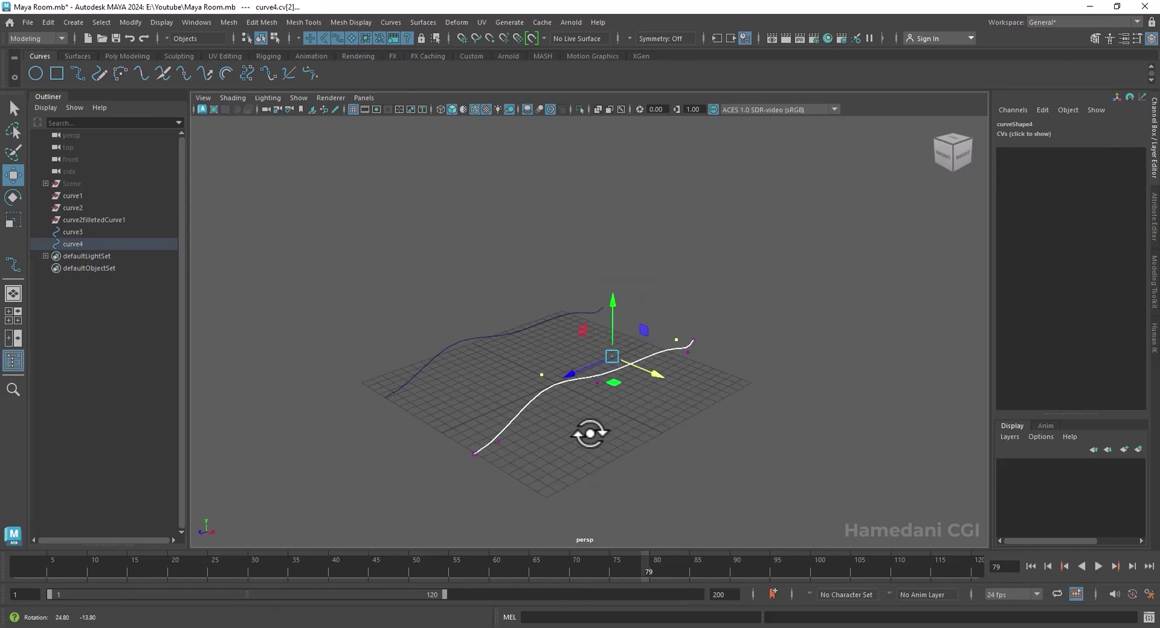
{"action": "left_click_drag", "start_coordinate": [613, 306], "coordinate": [741, 398]}
{"action": "left_click", "coordinate": [740, 399]}
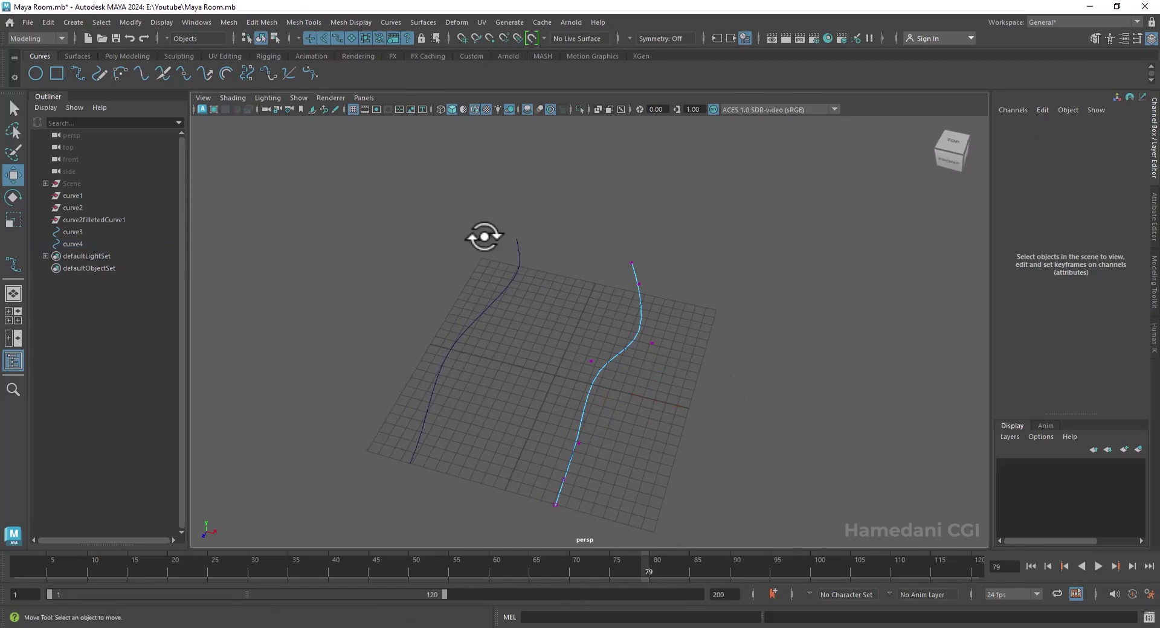
- Draw two straight EP curves that connect the far ends and the near ends of the two wavy curves
{"action": "left_click", "coordinate": [77, 73]}
{"action": "left_click", "coordinate": [518, 236]}
{"action": "left_click", "coordinate": [632, 261]}
{"action": "key", "text": "Return"}
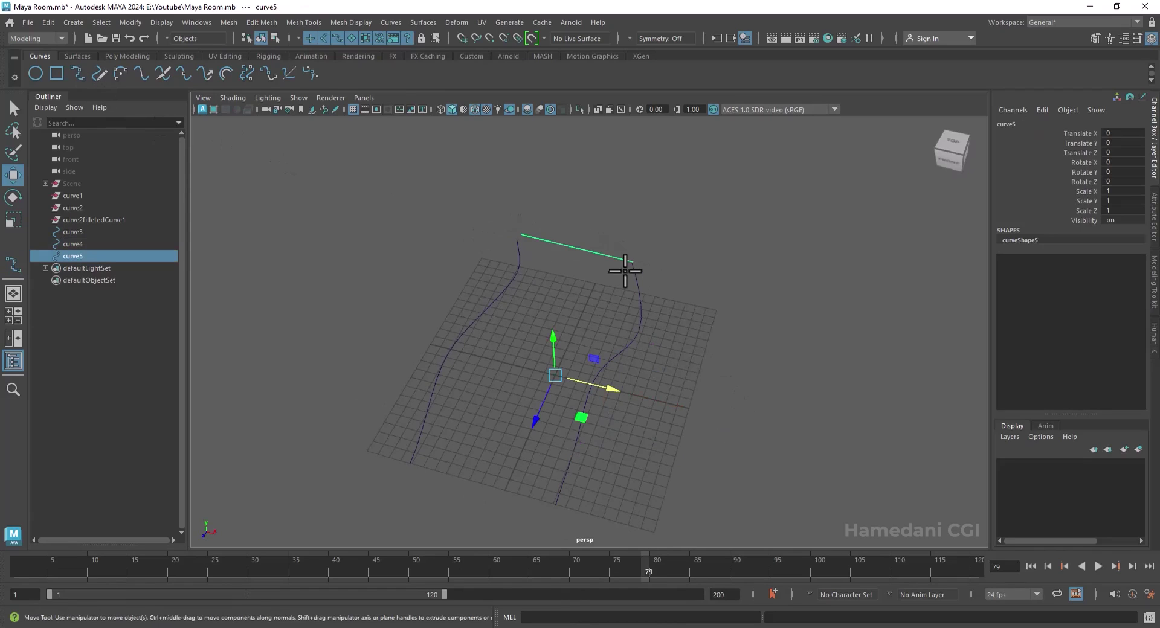
{"action": "key", "text": "y"}
{"action": "left_click", "coordinate": [409, 467]}
{"action": "left_click", "coordinate": [552, 509]}
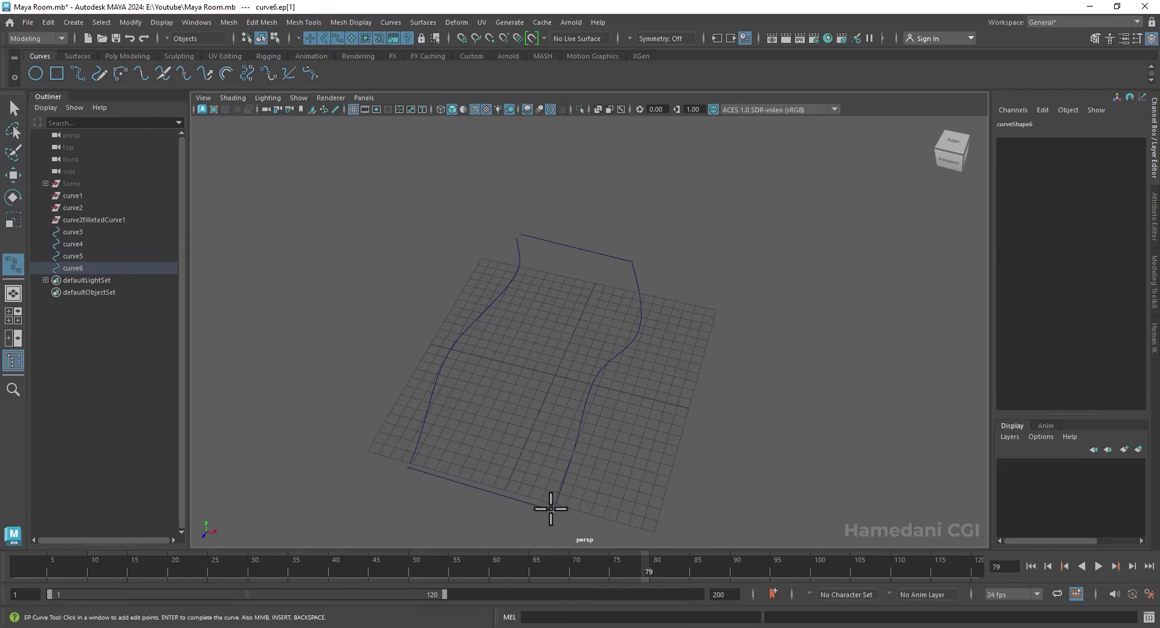
{"action": "key", "text": "Return"}
- Create a Boundary surface from the four curves that form the closed outline
{"action": "left_click_drag", "start_coordinate": [719, 537], "coordinate": [357, 224]}
{"action": "left_click", "coordinate": [423, 22]}
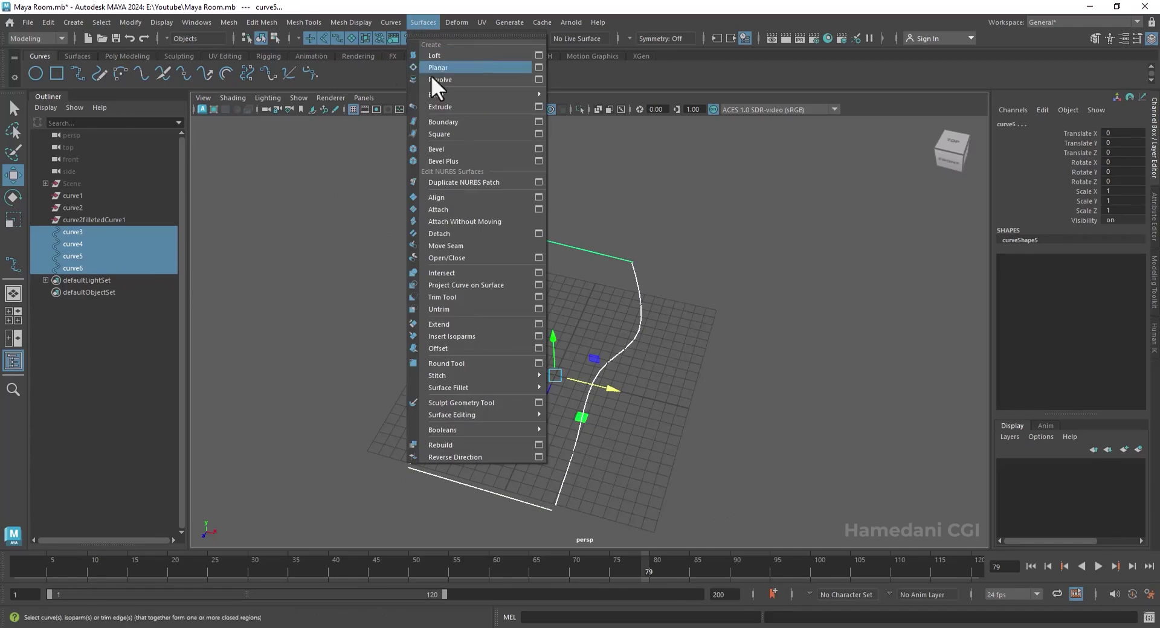
{"action": "left_click", "coordinate": [508, 121]}
{"action": "left_click_drag", "start_coordinate": [491, 173], "coordinate": [274, 271], "text": "alt"}
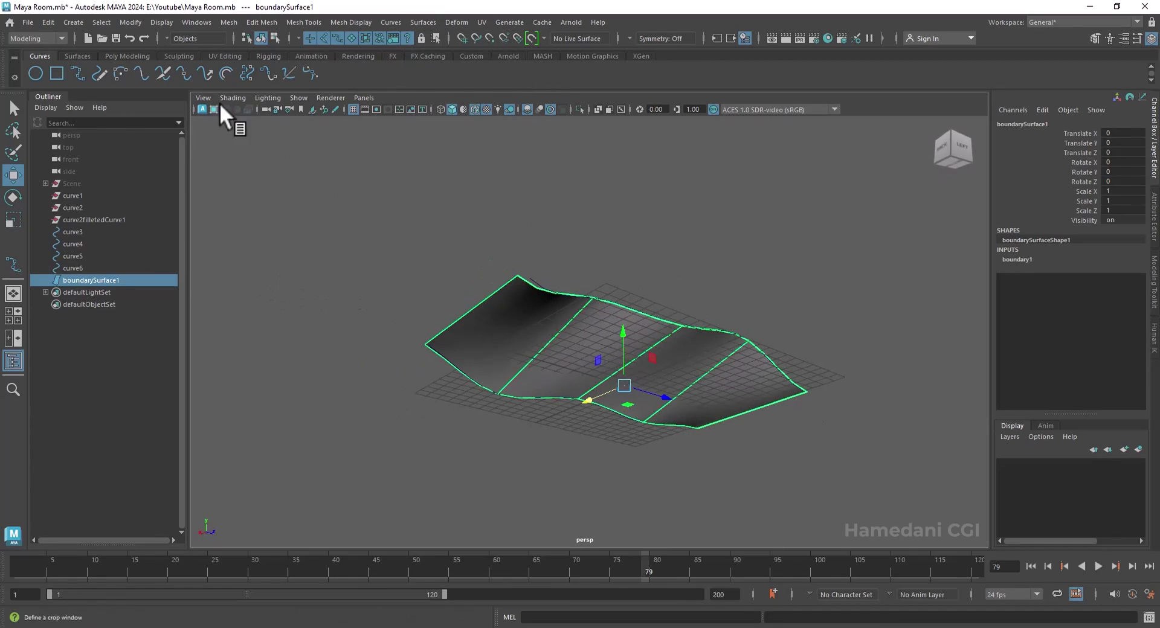
- Convert the boundary surface from NURBS to polygons and inspect the resulting mesh
{"action": "left_click", "coordinate": [134, 22]}
{"action": "mouse_move", "coordinate": [258, 340]}
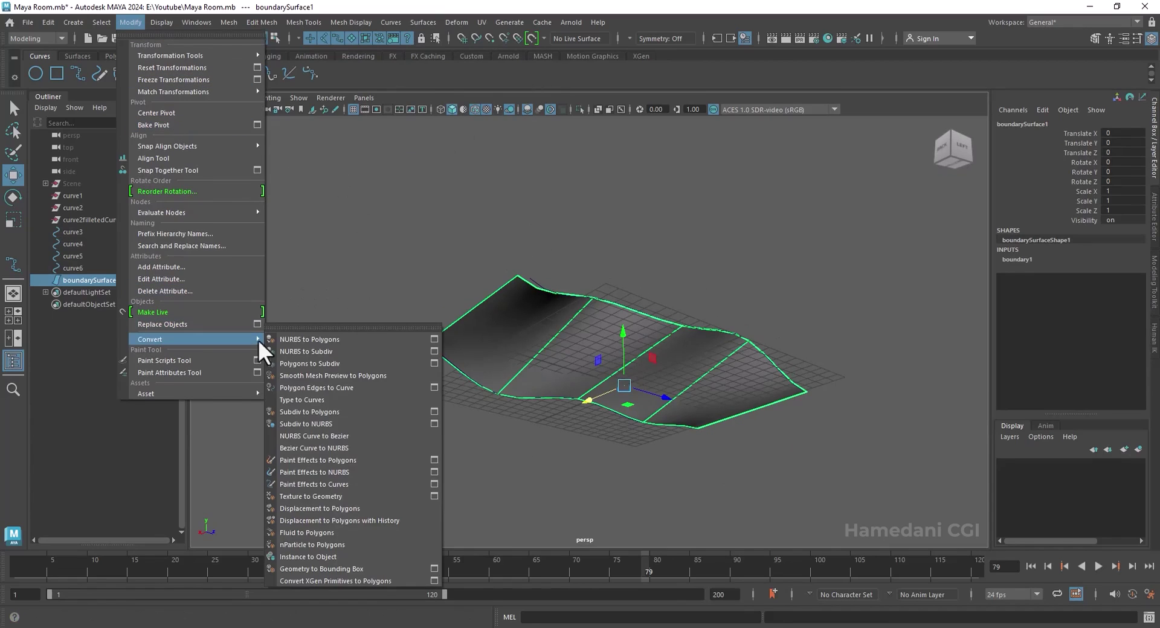
{"action": "left_click", "coordinate": [437, 339]}
{"action": "left_click", "coordinate": [823, 385]}
{"action": "left_click_drag", "start_coordinate": [531, 362], "coordinate": [660, 412], "text": "alt"}
{"action": "left_click", "coordinate": [611, 377]}
{"action": "left_click_drag", "start_coordinate": [621, 309], "coordinate": [427, 383], "text": "alt"}
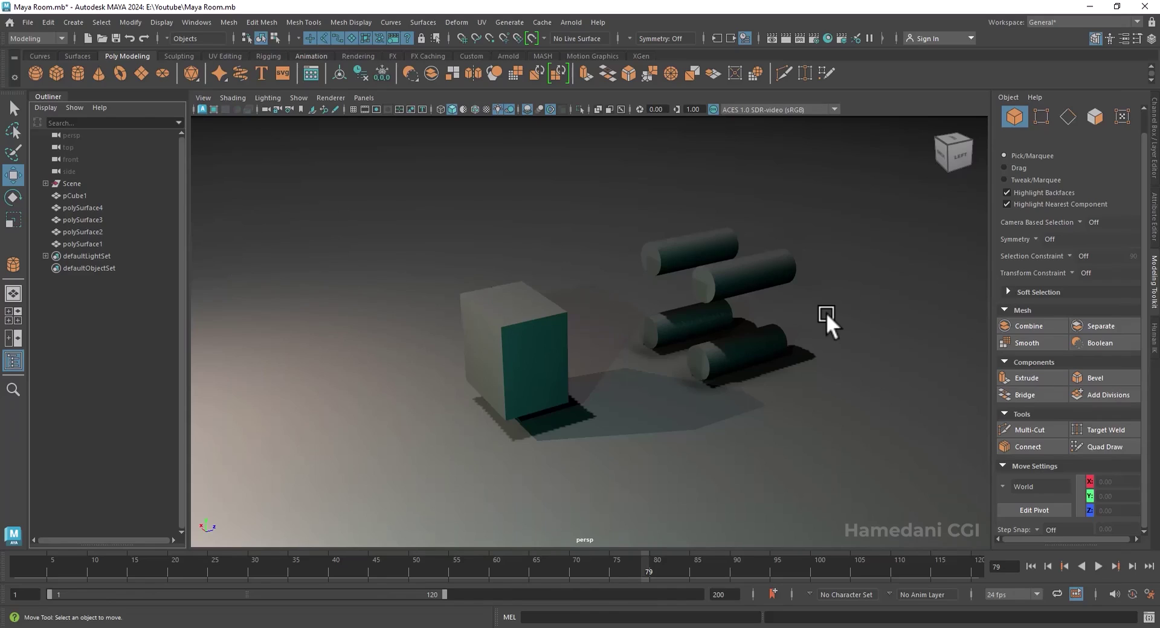
- Combine the four separate cylinders beside the cube into one mesh
{"action": "left_click", "coordinate": [694, 242]}
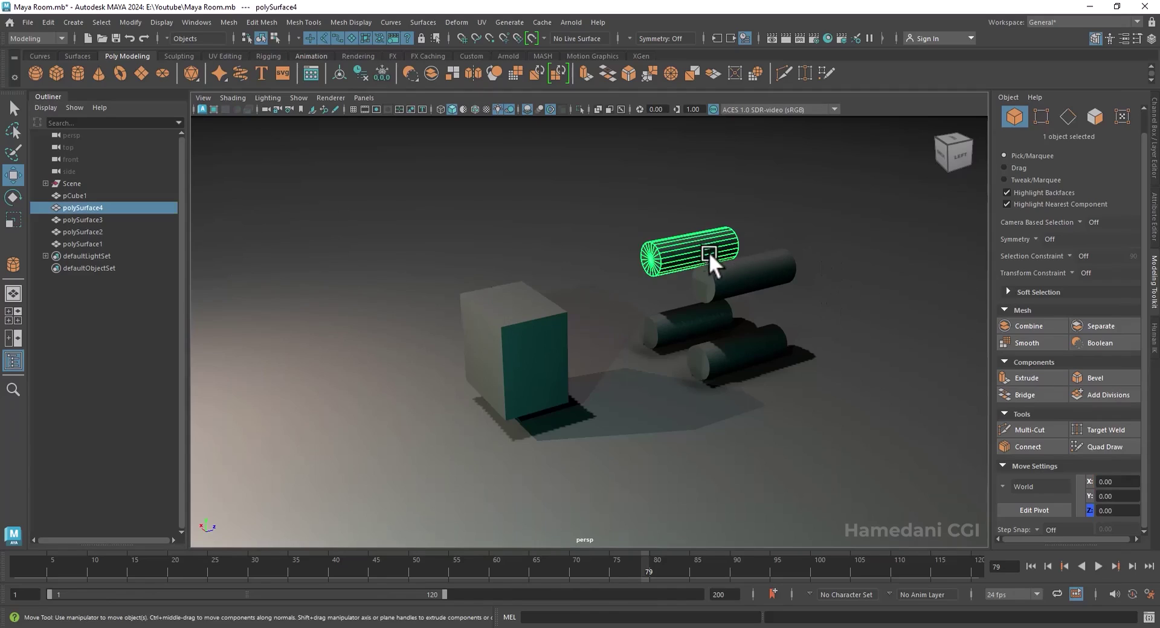
{"action": "left_click", "coordinate": [743, 281], "text": "shift"}
{"action": "left_click", "coordinate": [710, 342], "text": "shift"}
{"action": "left_click", "coordinate": [675, 317], "text": "shift"}
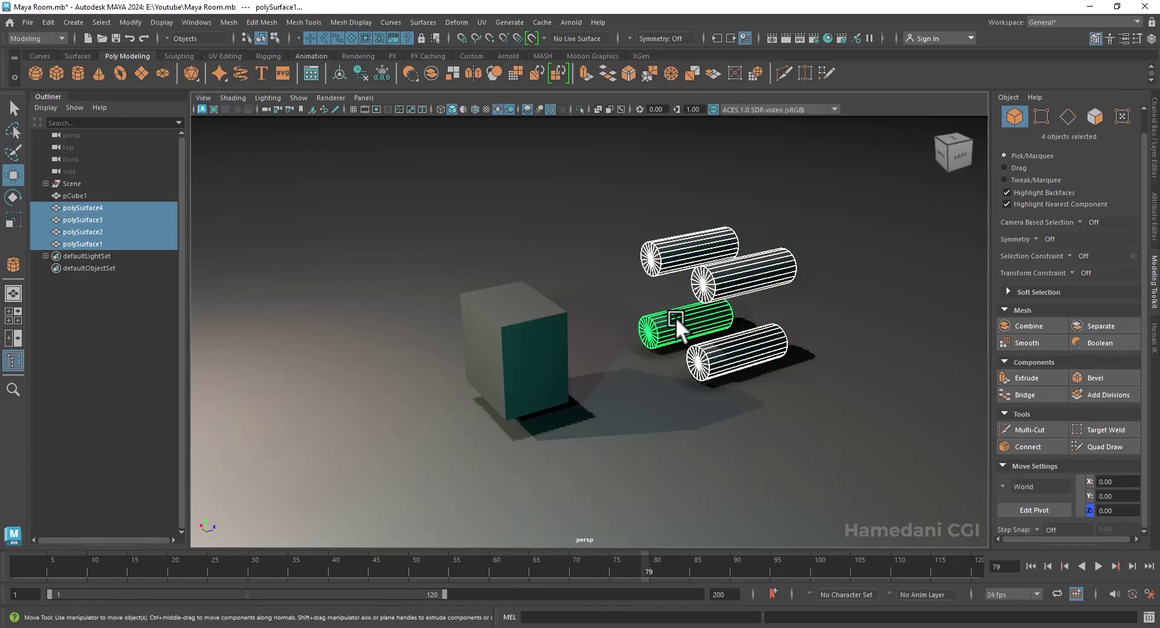
{"action": "right_click", "coordinate": [733, 274], "text": "shift"}
{"action": "right_click_drag", "start_coordinate": [685, 517], "coordinate": [568, 505], "text": "shift"}
{"action": "left_click", "coordinate": [1017, 324]}
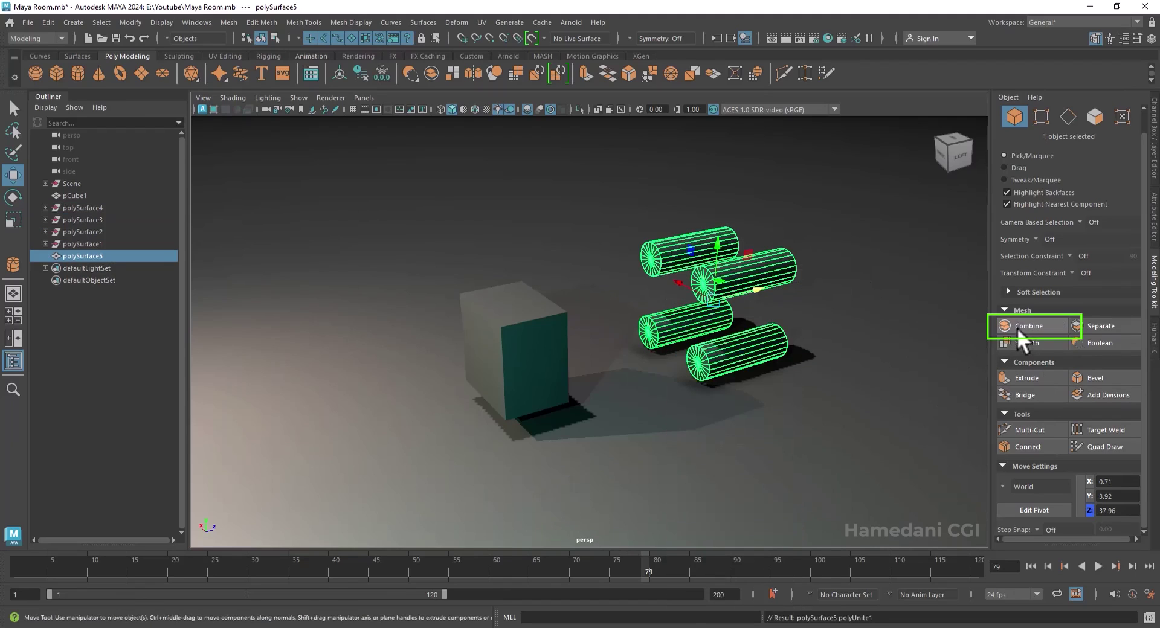
{"action": "key", "text": "ctrl+z"}
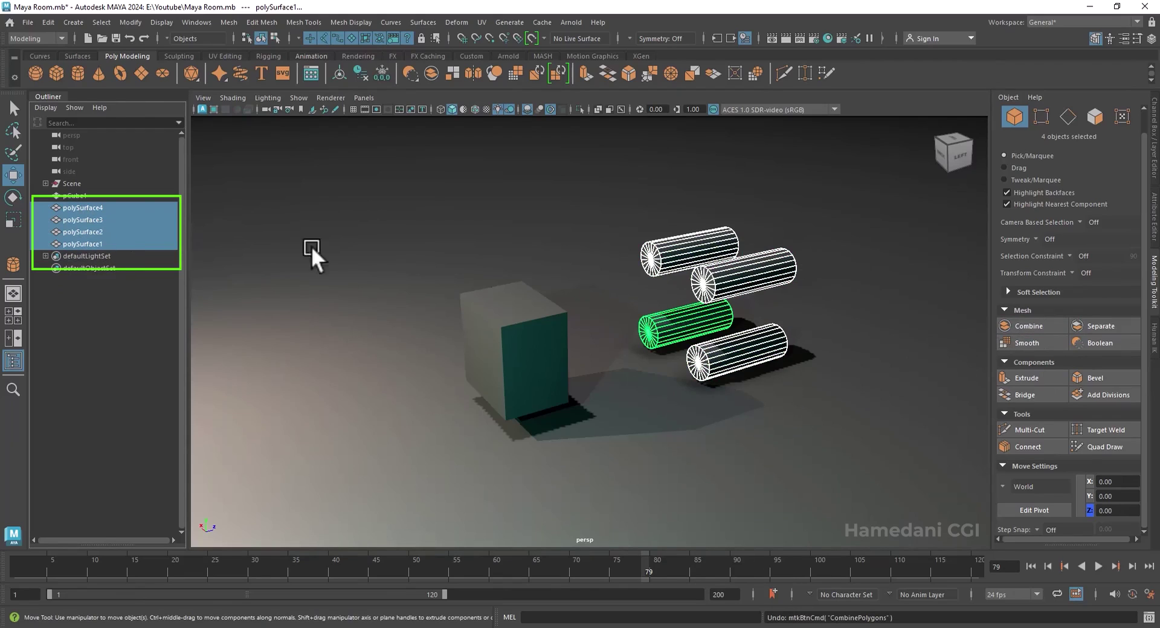
{"action": "left_click", "coordinate": [1021, 323]}
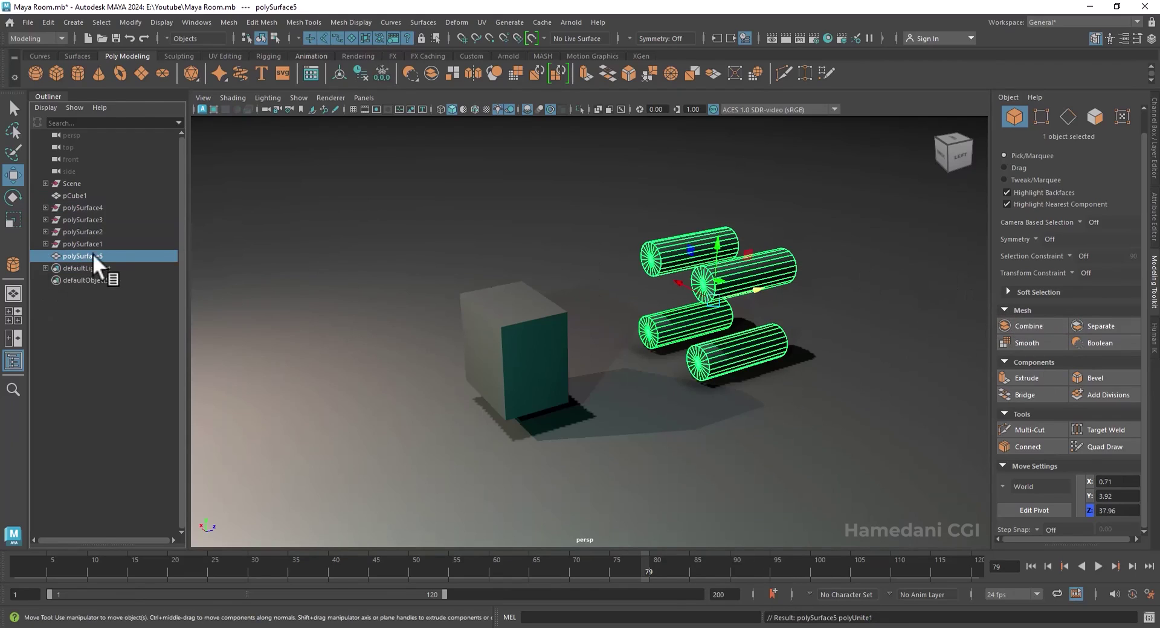
- Delete the combined mesh's construction history and try moving the mesh upward
{"action": "left_click", "coordinate": [361, 71]}
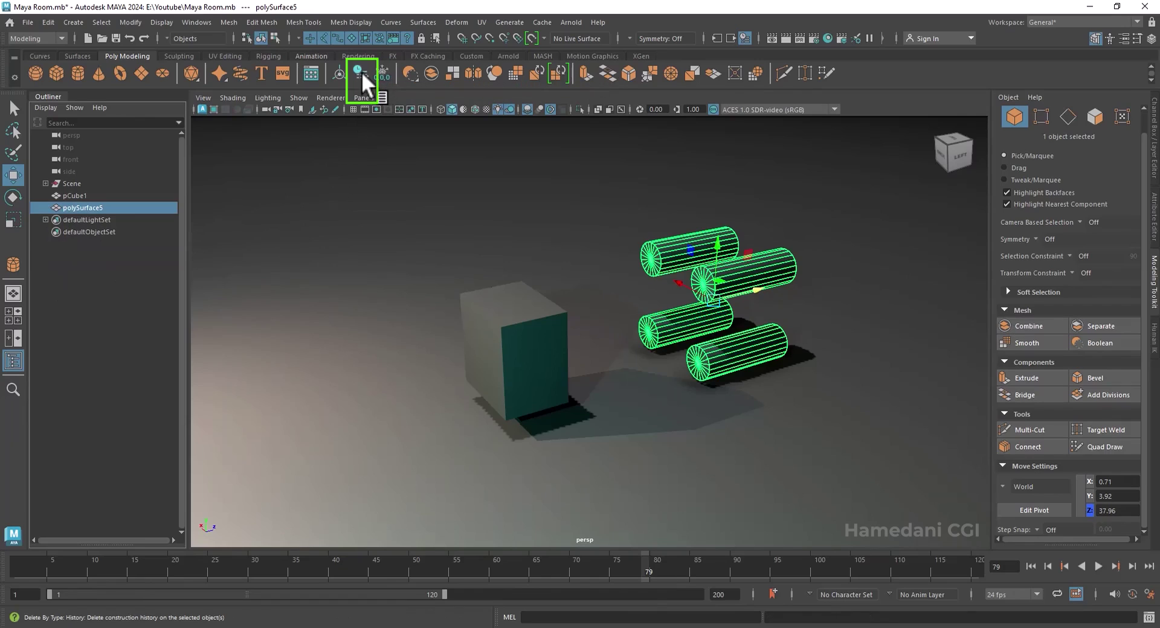
{"action": "left_click_drag", "start_coordinate": [702, 279], "coordinate": [698, 242]}
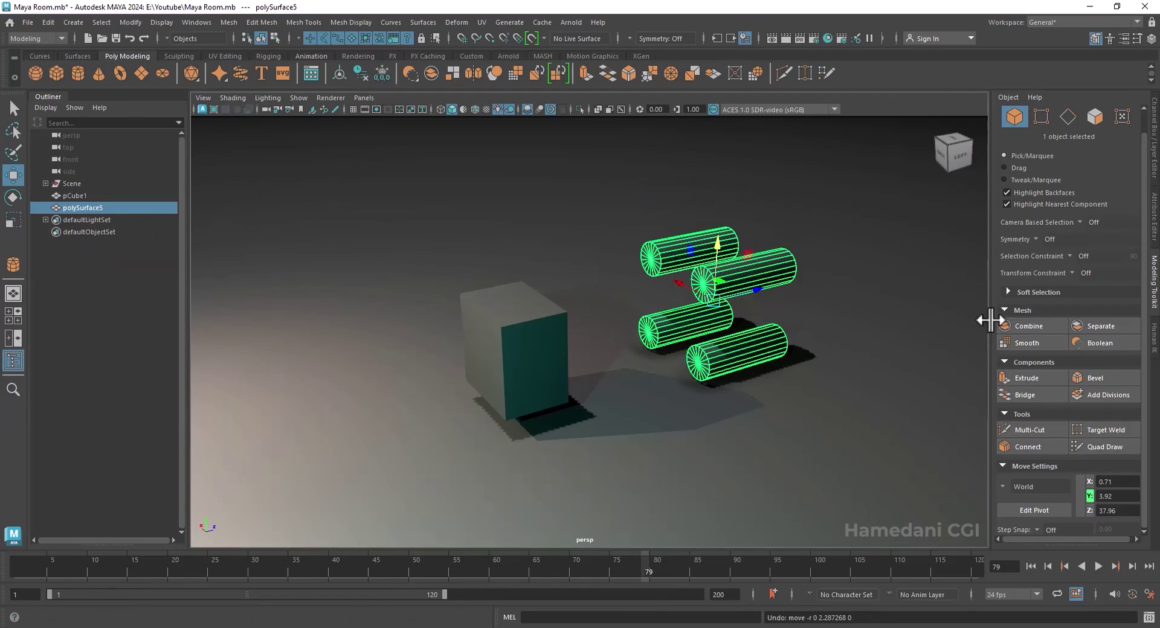
- Separate the combined cylinder mesh into individual objects and move the four pieces out of the polySurface5 group
{"action": "left_click", "coordinate": [1120, 322]}
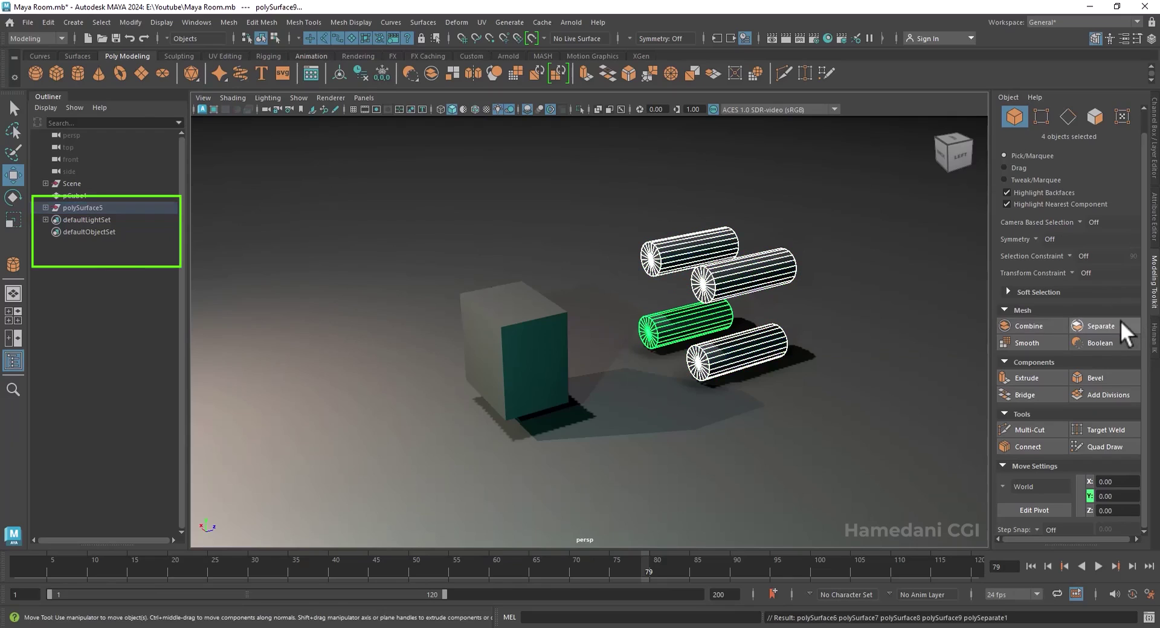
{"action": "left_click", "coordinate": [67, 207]}
{"action": "left_click", "coordinate": [46, 207]}
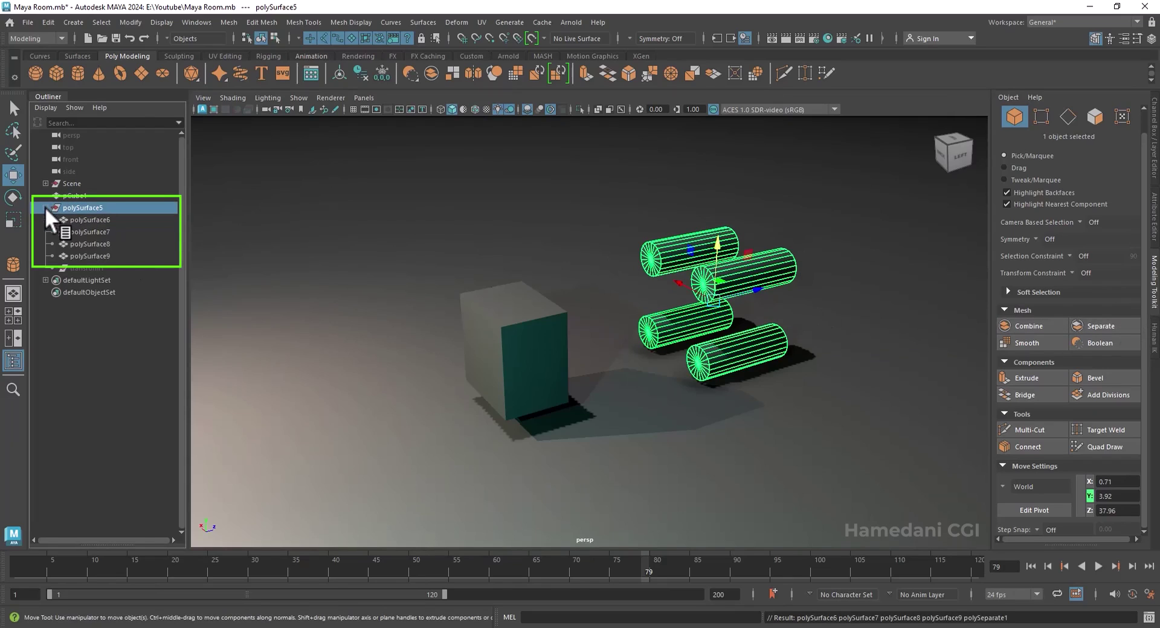
{"action": "left_click", "coordinate": [86, 219]}
{"action": "left_click", "coordinate": [80, 255], "text": "shift"}
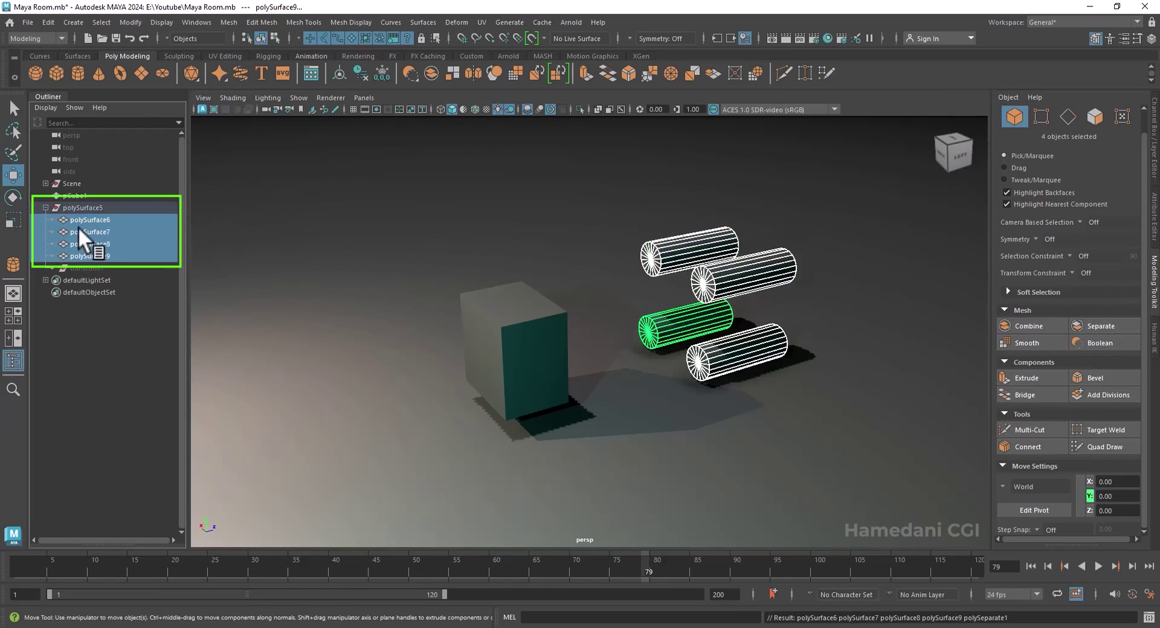
{"action": "middle_click_drag", "start_coordinate": [78, 227], "coordinate": [78, 200]}
- Delete the construction history of the polySurface5 group and of the four separated cylinders
{"action": "left_click", "coordinate": [361, 72]}
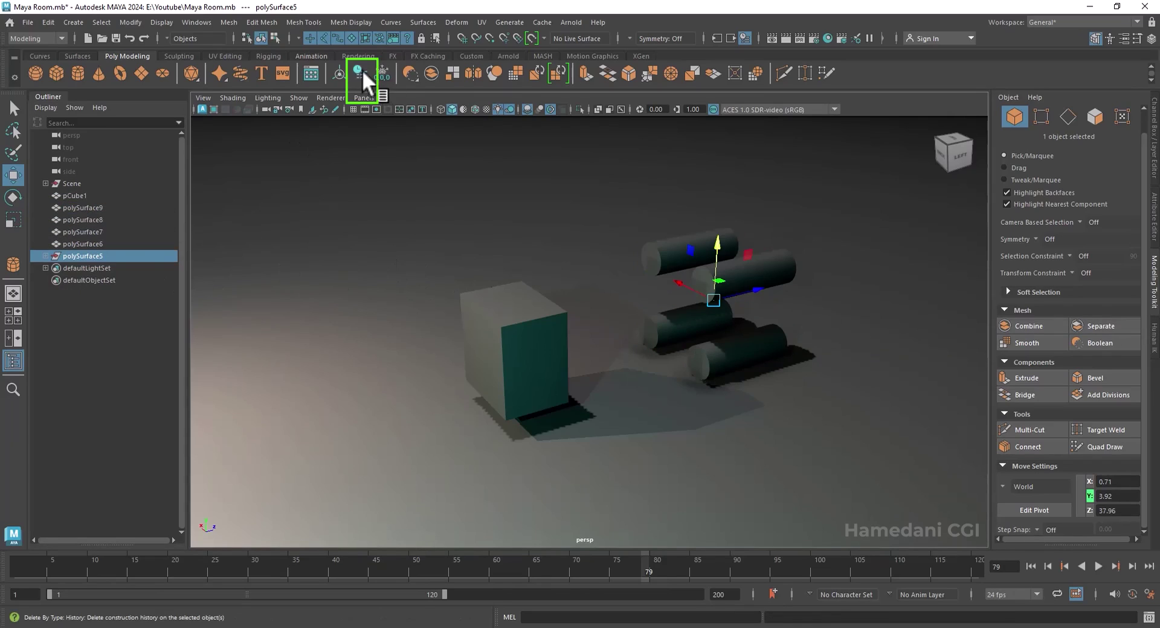
{"action": "left_click", "coordinate": [83, 208]}
{"action": "left_click", "coordinate": [83, 244], "text": "shift"}
{"action": "left_click", "coordinate": [358, 71]}
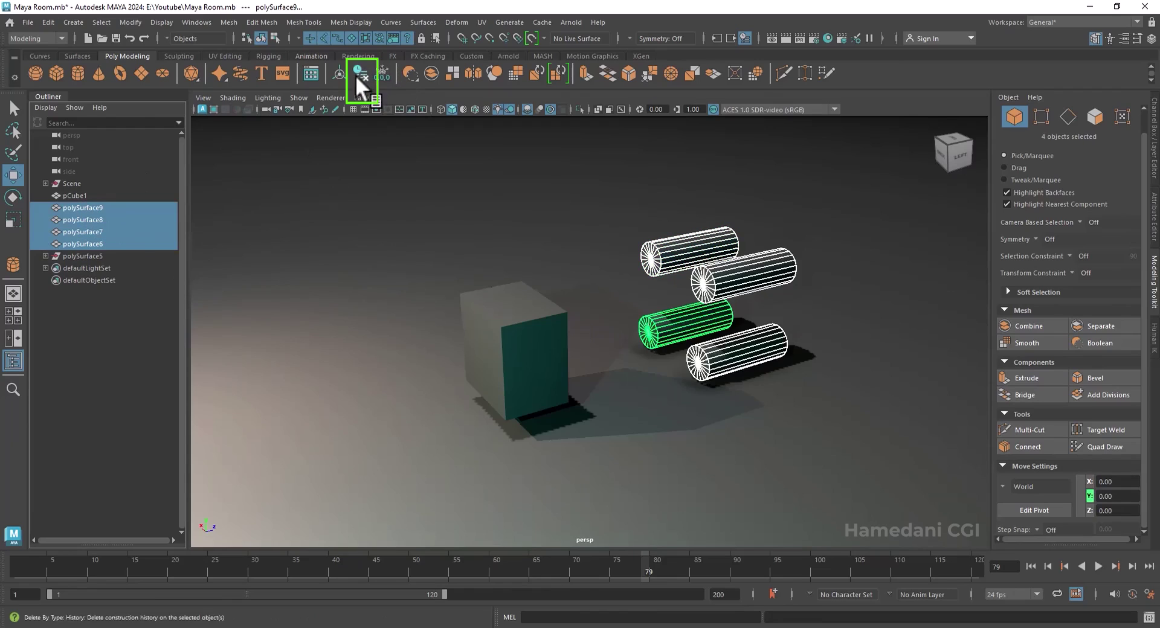
- Select the cylinders one at a time to check whether each is an independent object
{"action": "left_click", "coordinate": [708, 254]}
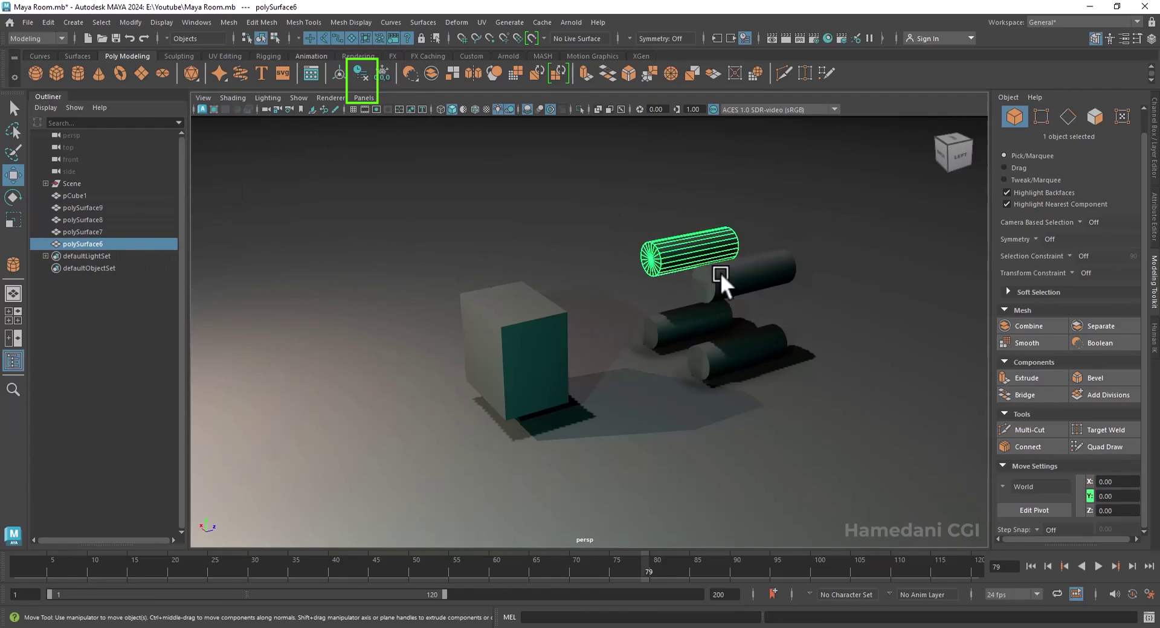
{"action": "left_click", "coordinate": [734, 279]}
{"action": "left_click", "coordinate": [718, 348]}
{"action": "left_click", "coordinate": [704, 320]}
{"action": "left_click", "coordinate": [733, 278]}
{"action": "left_click", "coordinate": [701, 260]}
{"action": "left_click", "coordinate": [701, 275]}
{"action": "left_click", "coordinate": [670, 314]}
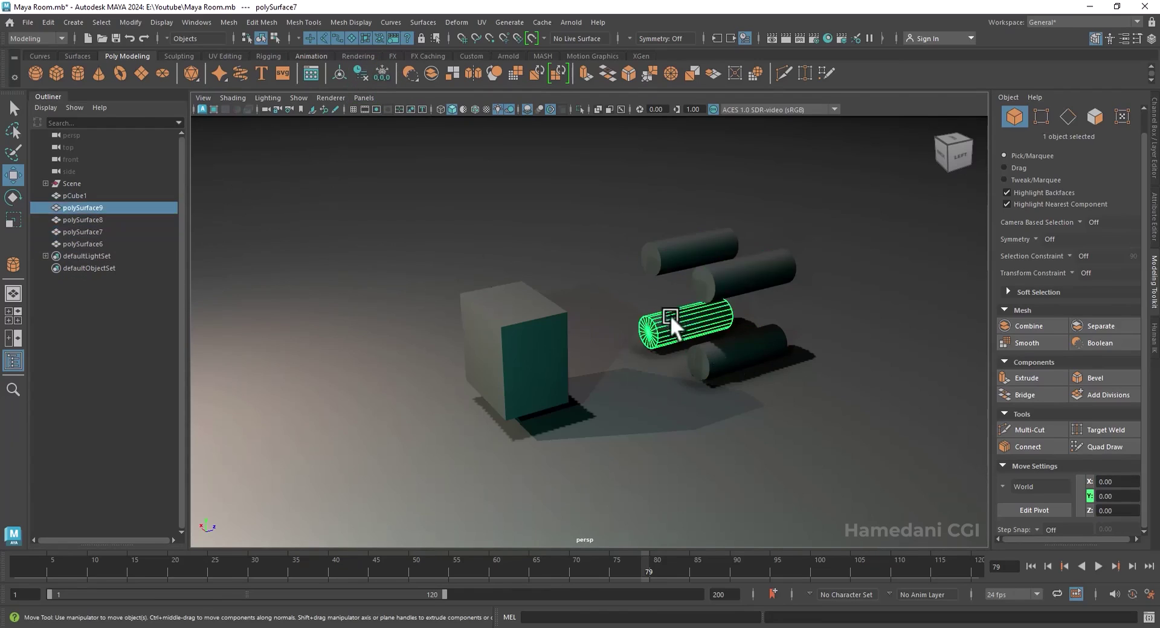
- Combine the four separated cylinders again and move the mesh along Z until it overlaps the cube's four long edges
{"action": "left_click", "coordinate": [723, 349]}
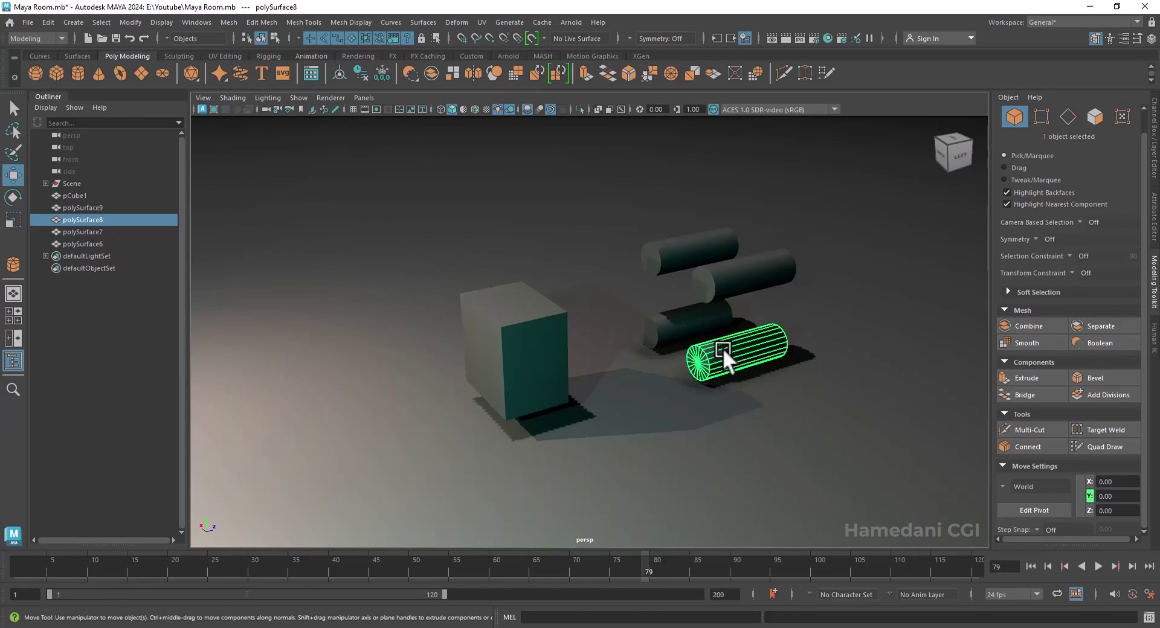
{"action": "left_click", "coordinate": [682, 314], "text": "shift"}
{"action": "left_click", "coordinate": [735, 281], "text": "shift"}
{"action": "left_click", "coordinate": [683, 245], "text": "shift"}
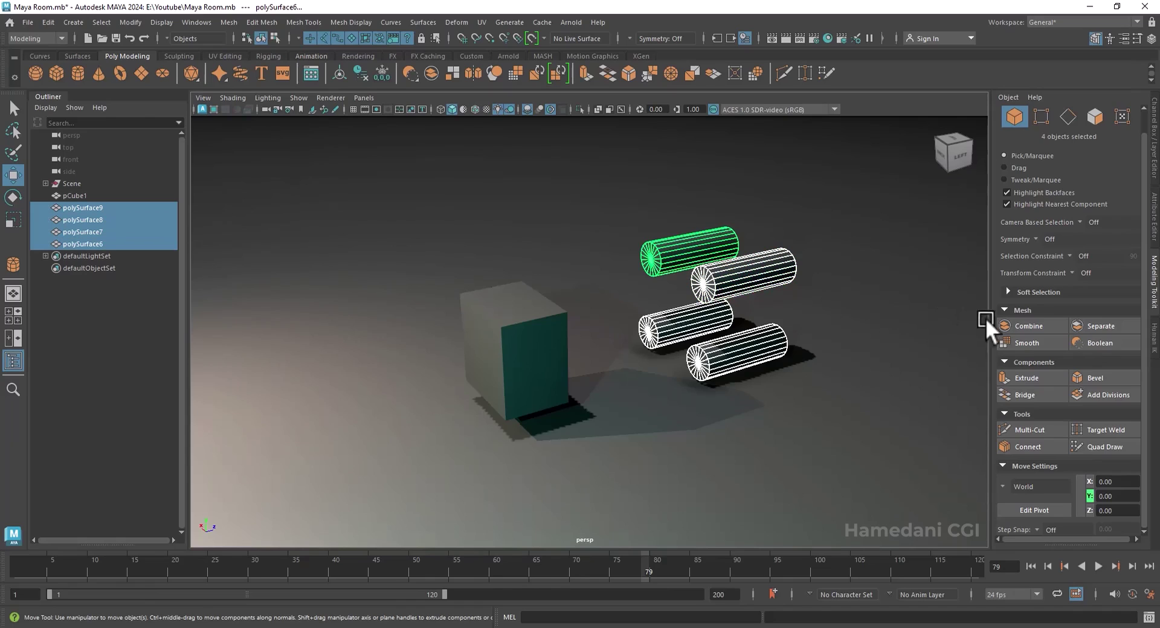
{"action": "left_click", "coordinate": [1021, 326]}
{"action": "left_click_drag", "start_coordinate": [777, 303], "coordinate": [572, 312]}
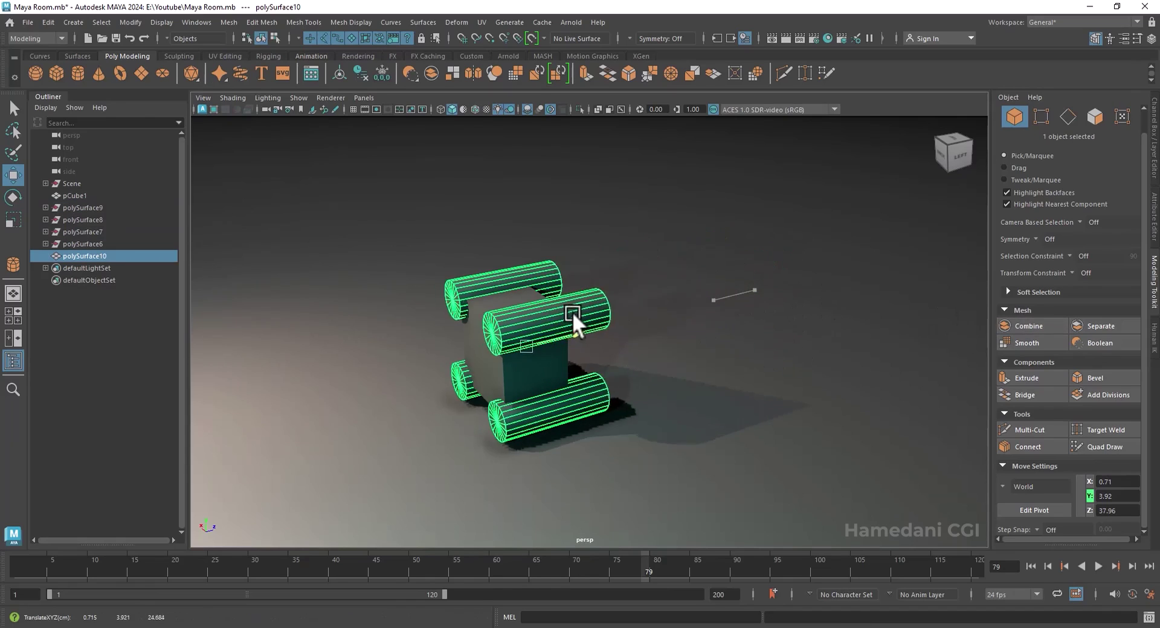
- Apply a Boolean Difference (A-B) to the combined cylinders and the cube
{"action": "left_click_drag", "start_coordinate": [485, 349], "coordinate": [528, 352], "text": "alt"}
{"action": "left_click", "coordinate": [525, 351], "text": "shift"}
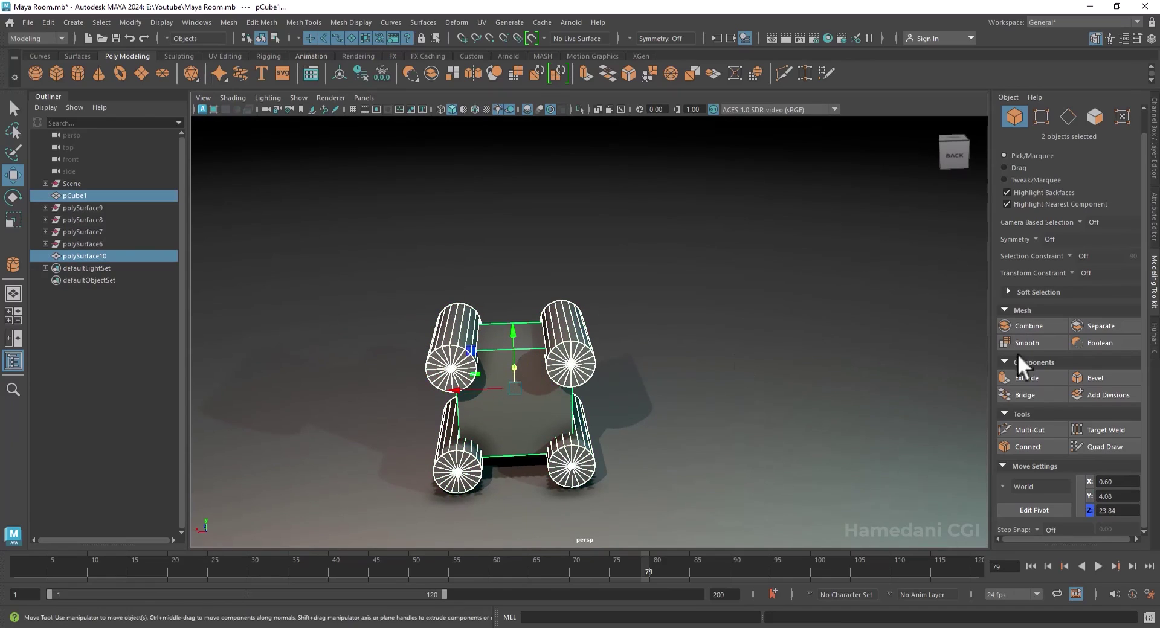
{"action": "mouse_move", "coordinate": [520, 282]}
{"action": "right_mouse_down", "text": "shift"}
{"action": "mouse_move", "coordinate": [517, 567]}
{"action": "mouse_move", "coordinate": [497, 560]}
{"action": "mouse_move", "coordinate": [521, 282]}
{"action": "right_mouse_up", "text": "shift"}
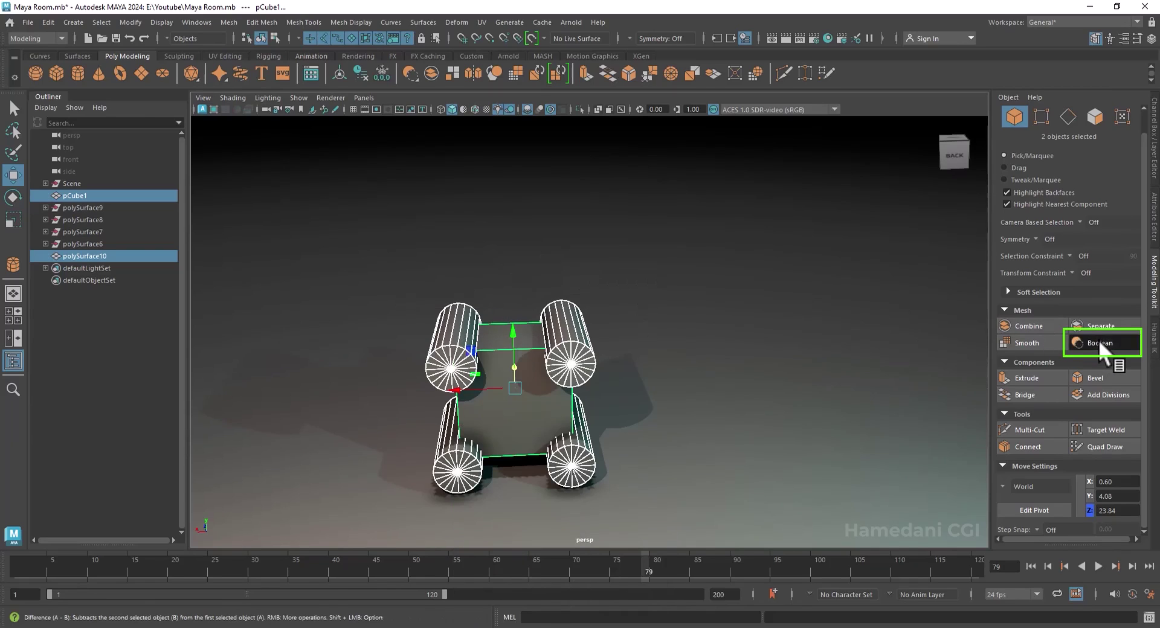
{"action": "left_click", "coordinate": [1098, 339]}
{"action": "left_click_drag", "start_coordinate": [483, 429], "coordinate": [518, 345], "text": "alt"}
{"action": "scroll", "coordinate": [542, 396], "scroll_direction": "up", "scroll_amount": 4}
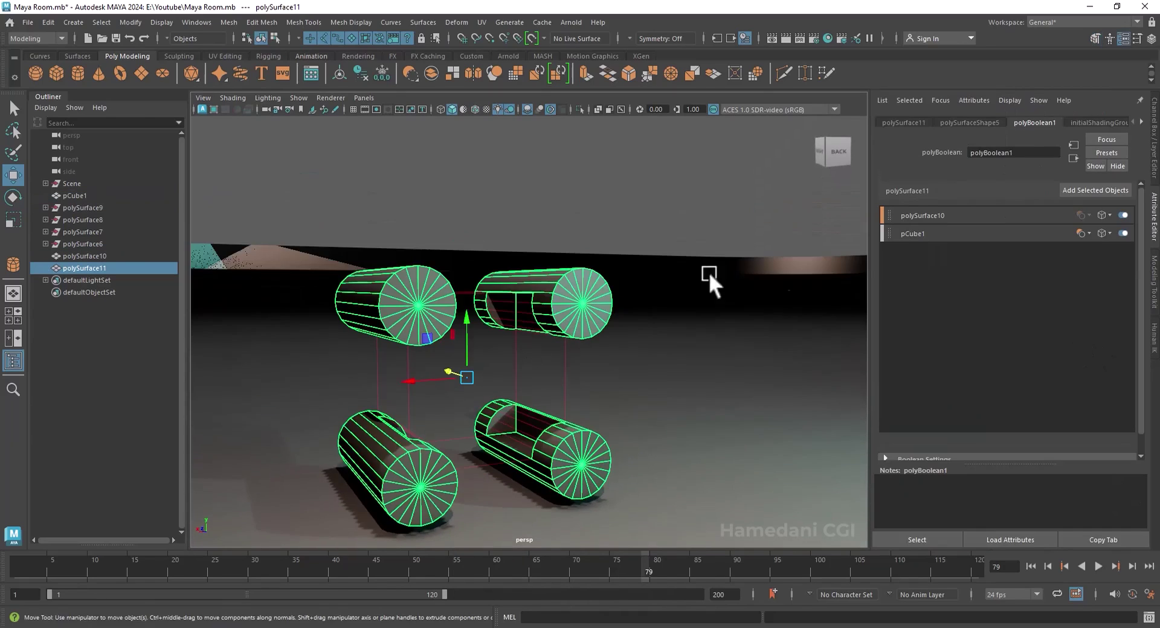
- Switch pCube1's Boolean operation to Difference (B-A) and delete the result's construction history
{"action": "left_click", "coordinate": [1086, 233]}
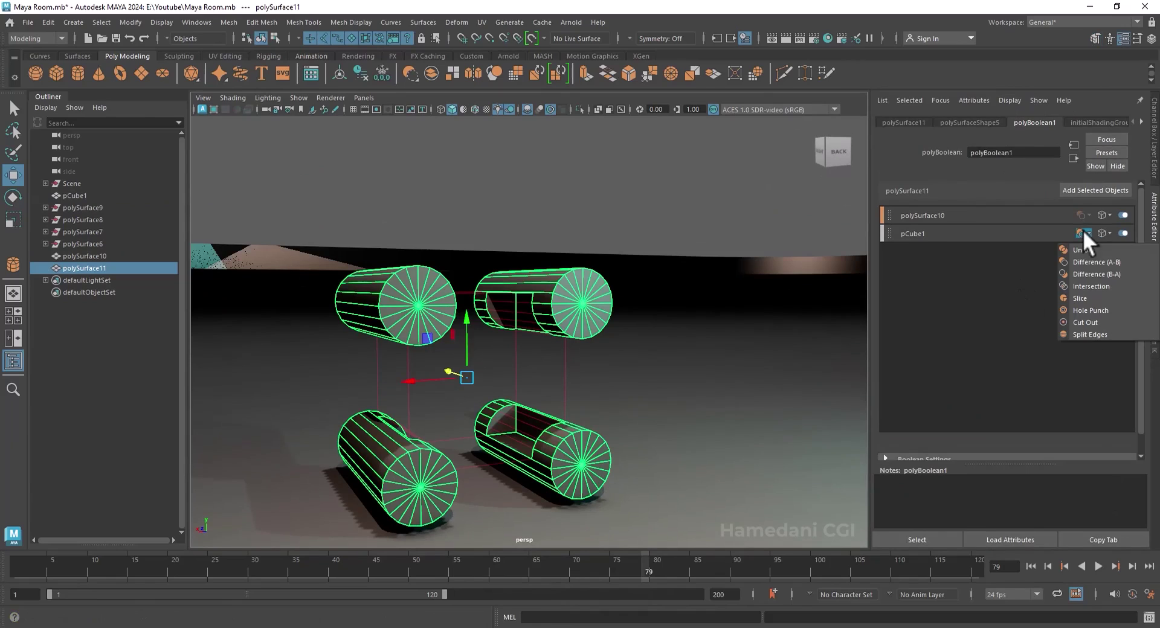
{"action": "left_click", "coordinate": [1093, 271]}
{"action": "left_click_drag", "start_coordinate": [459, 290], "coordinate": [356, 309], "text": "alt"}
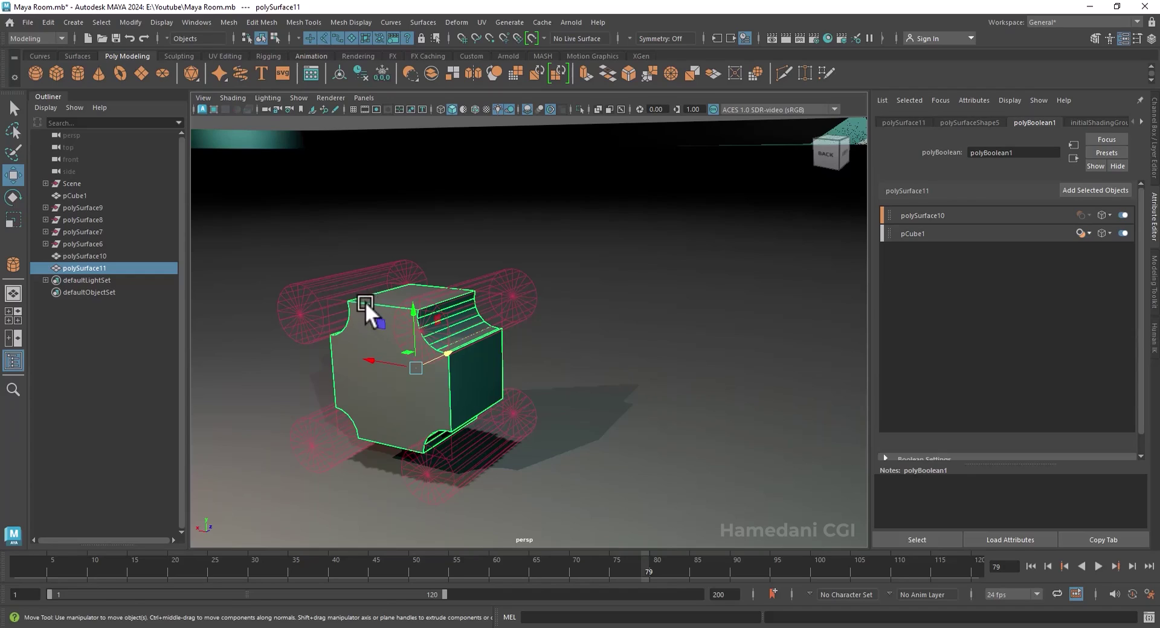
{"action": "left_click", "coordinate": [362, 75]}
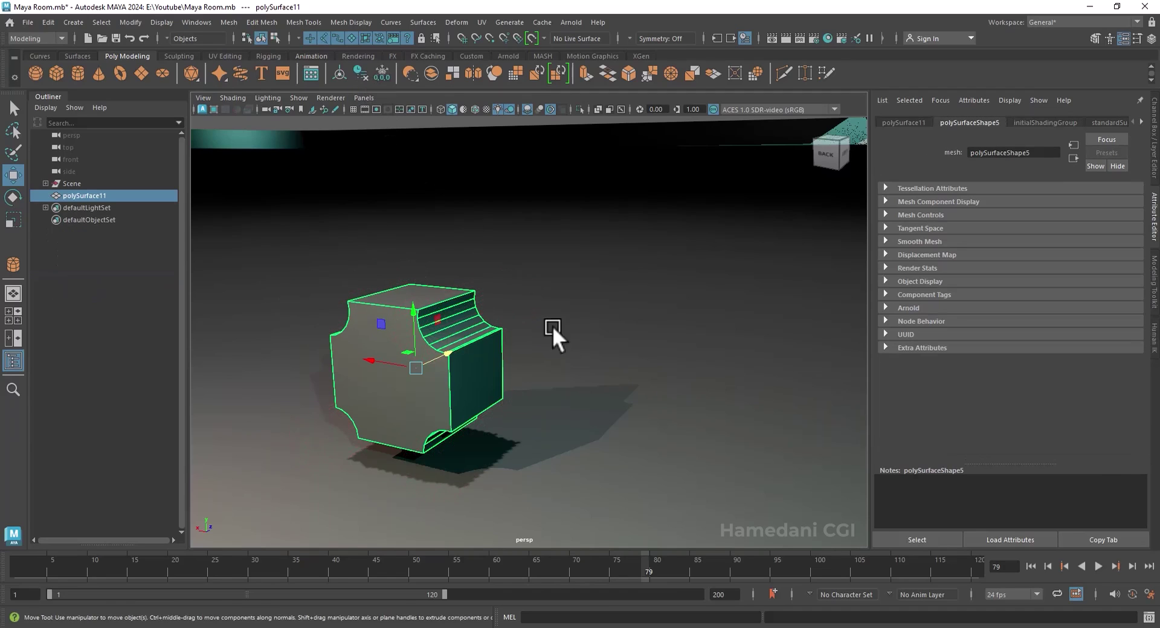
- Delete the carved cube and create a new polygon cube
{"action": "left_click_drag", "start_coordinate": [489, 327], "coordinate": [458, 194], "text": "alt"}
{"action": "key", "text": "Delete"}
{"action": "left_click", "coordinate": [51, 72]}
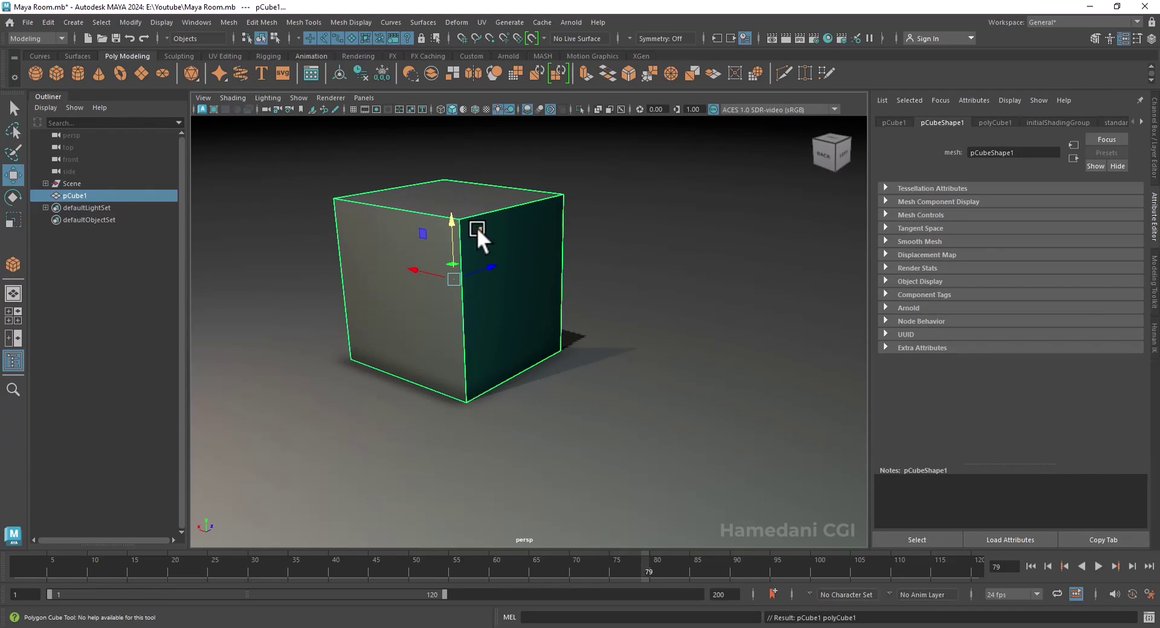
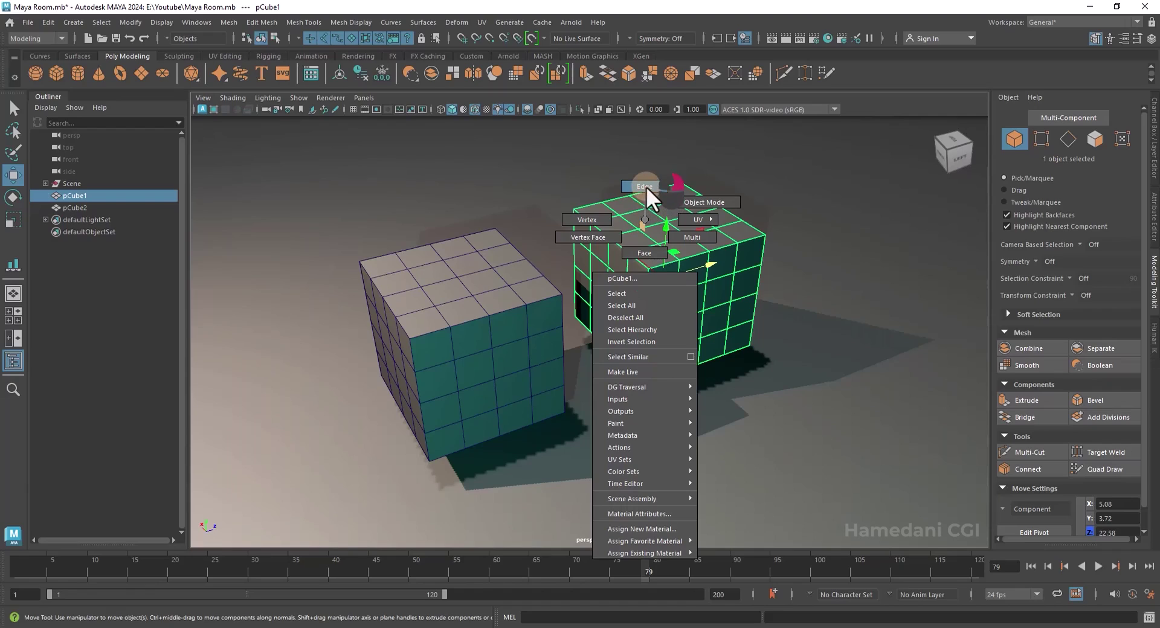
- Paint-select all the top faces of pCube1, remove some of them from the selection by painting over them, and clear it
{"action": "left_click", "coordinate": [644, 186]}
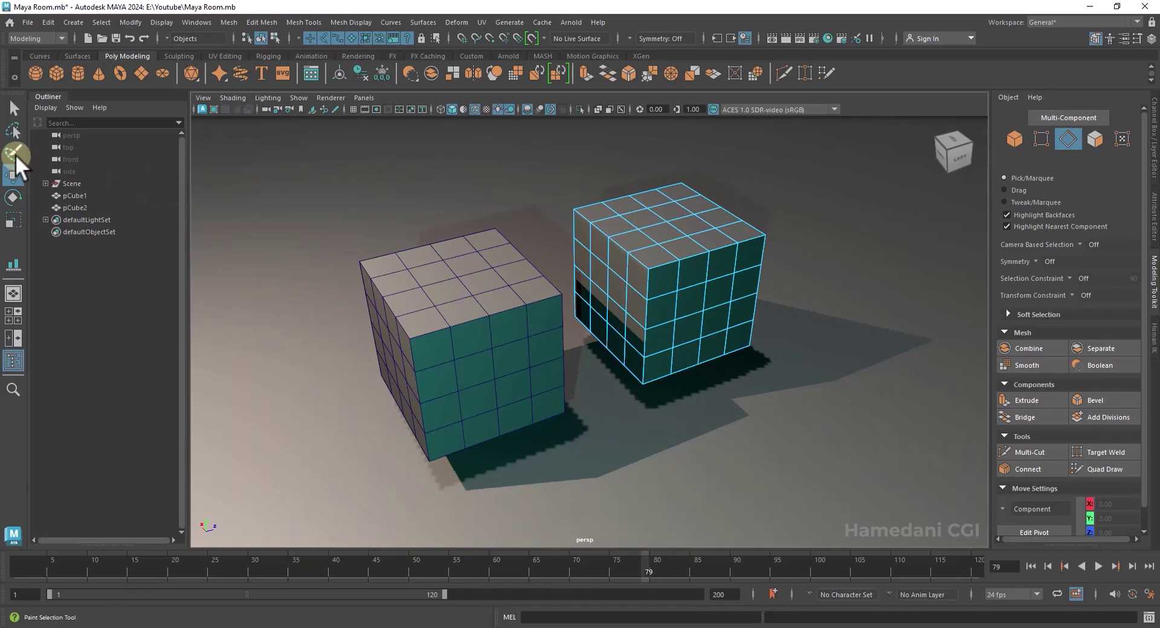
{"action": "right_click_drag", "start_coordinate": [668, 216], "coordinate": [670, 246]}
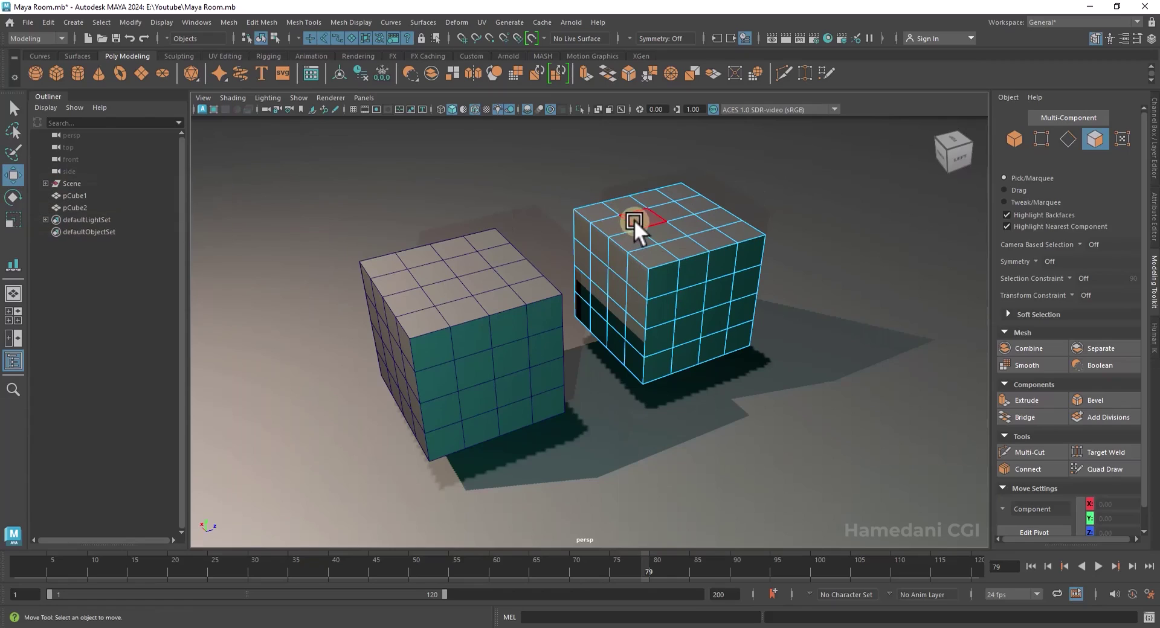
{"action": "key", "text": "Tab"}
{"action": "mouse_move", "coordinate": [686, 205]}
{"action": "left_mouse_down"}
{"action": "mouse_move", "coordinate": [644, 245]}
{"action": "mouse_move", "coordinate": [623, 227]}
{"action": "mouse_move", "coordinate": [632, 202]}
{"action": "left_mouse_up"}
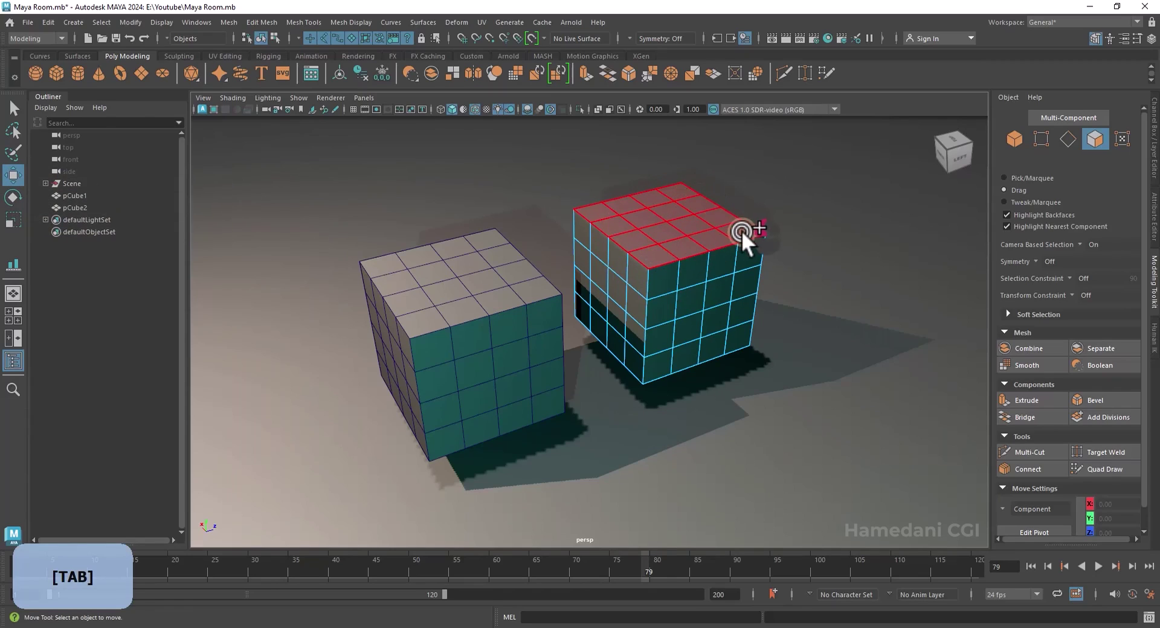
{"action": "left_click_drag", "start_coordinate": [741, 230], "coordinate": [739, 231]}
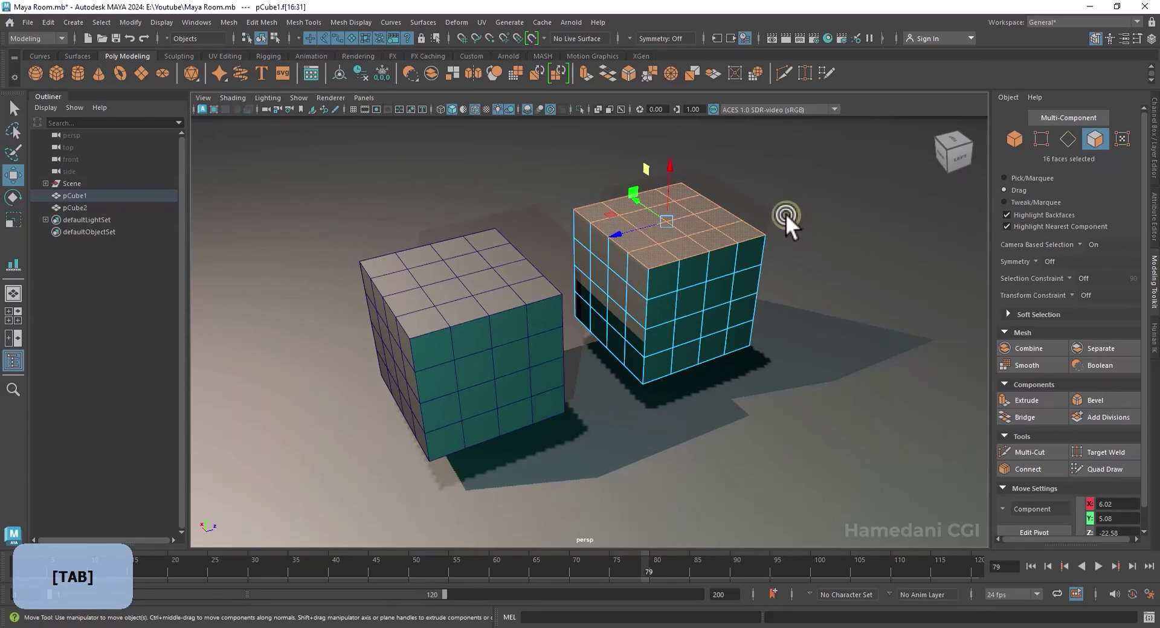
{"action": "left_click_drag", "start_coordinate": [694, 201], "coordinate": [608, 234], "text": "ctrl"}
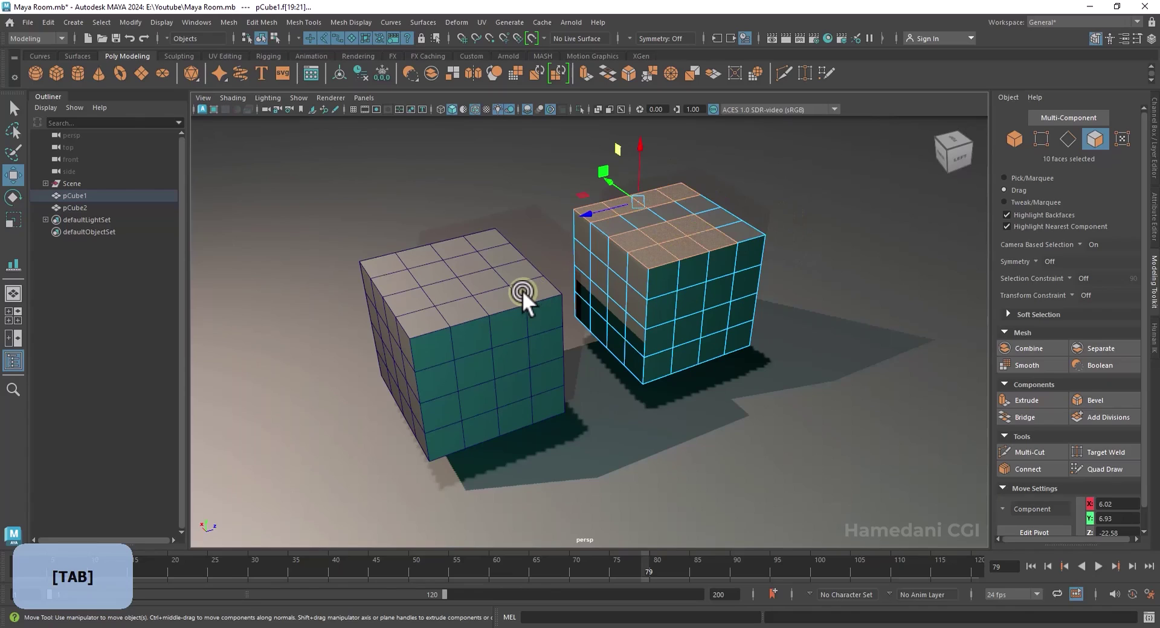
{"action": "left_click", "coordinate": [813, 328]}
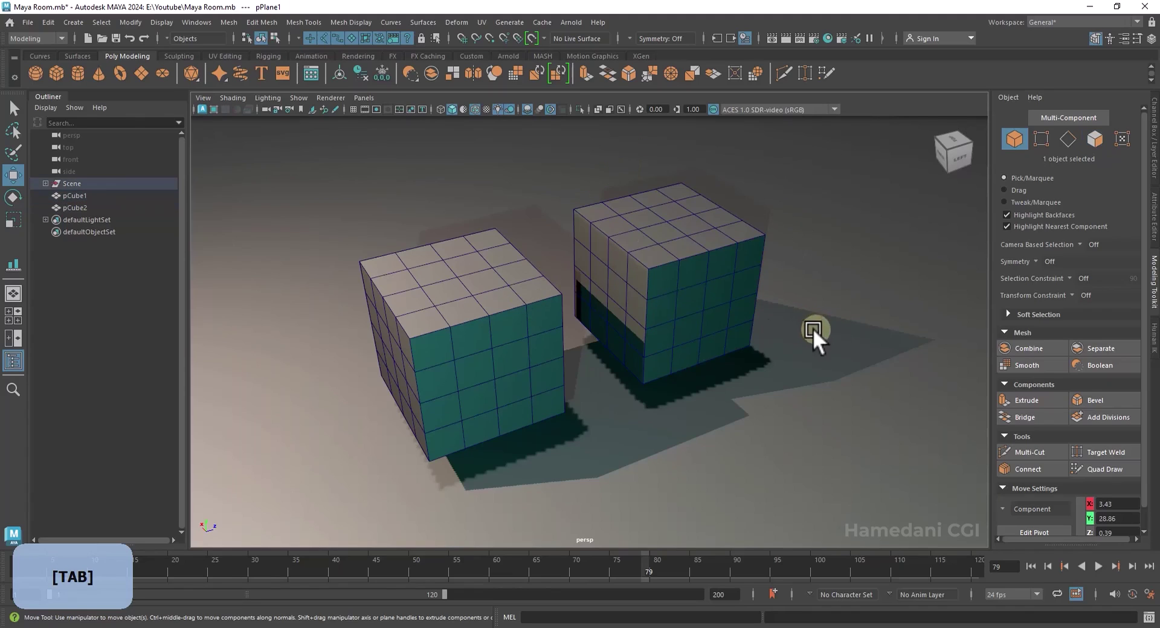
- Select a full edge loop around pCube1 that crosses its top side
{"action": "right_click_drag", "start_coordinate": [674, 228], "coordinate": [673, 196]}
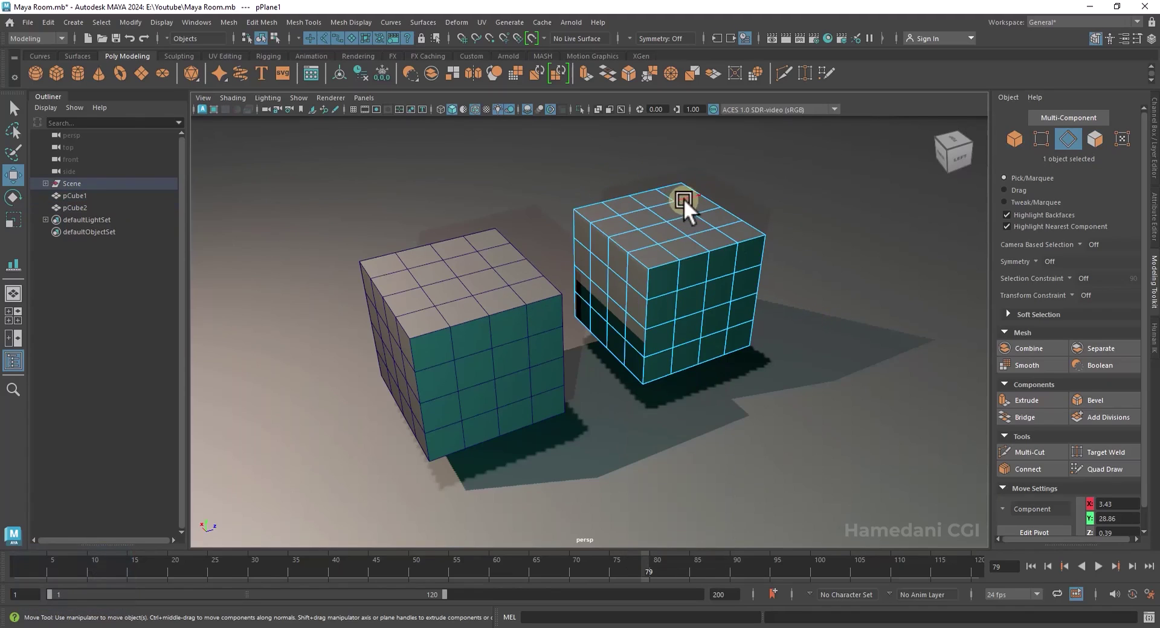
{"action": "left_click", "coordinate": [626, 230]}
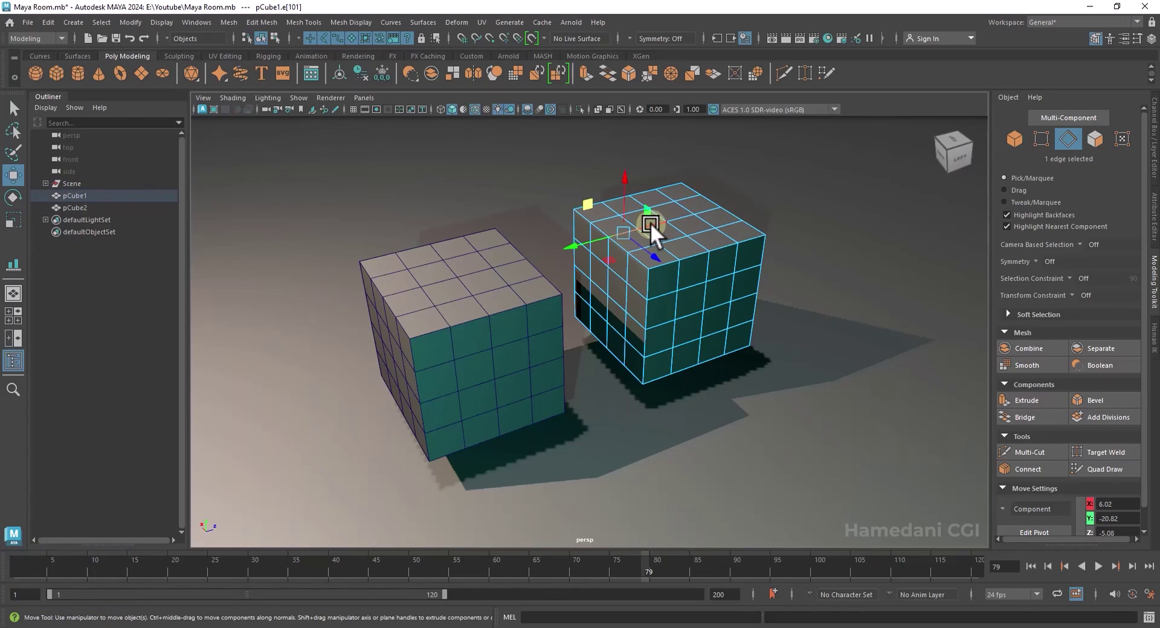
{"action": "key", "text": "shift"}
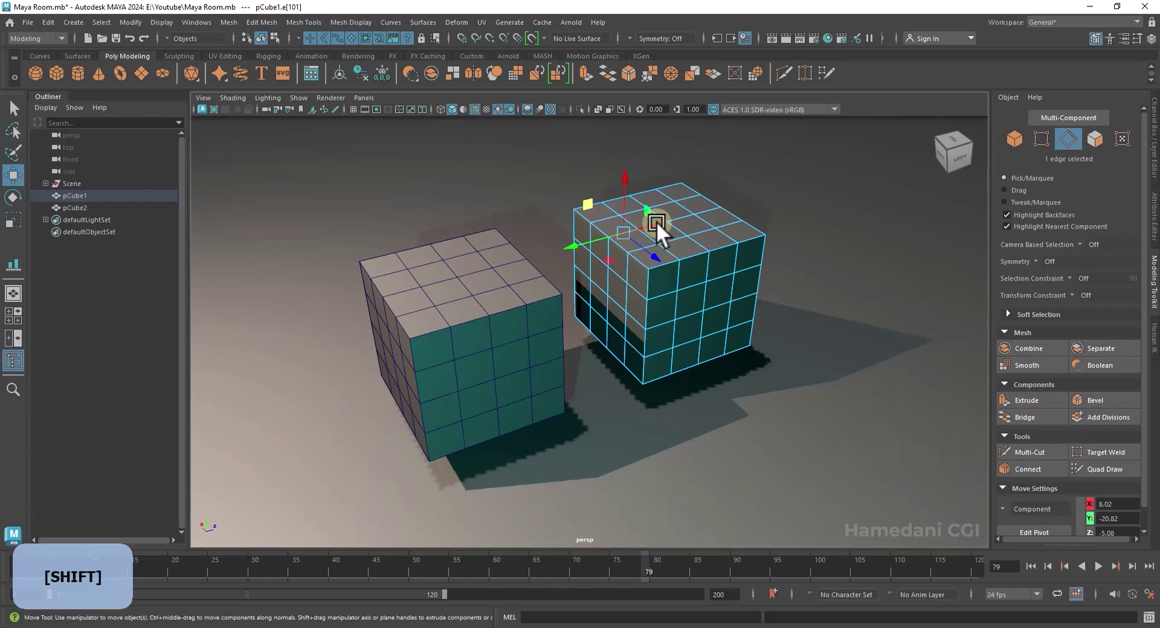
{"action": "double_click", "coordinate": [656, 221], "text": "shift"}
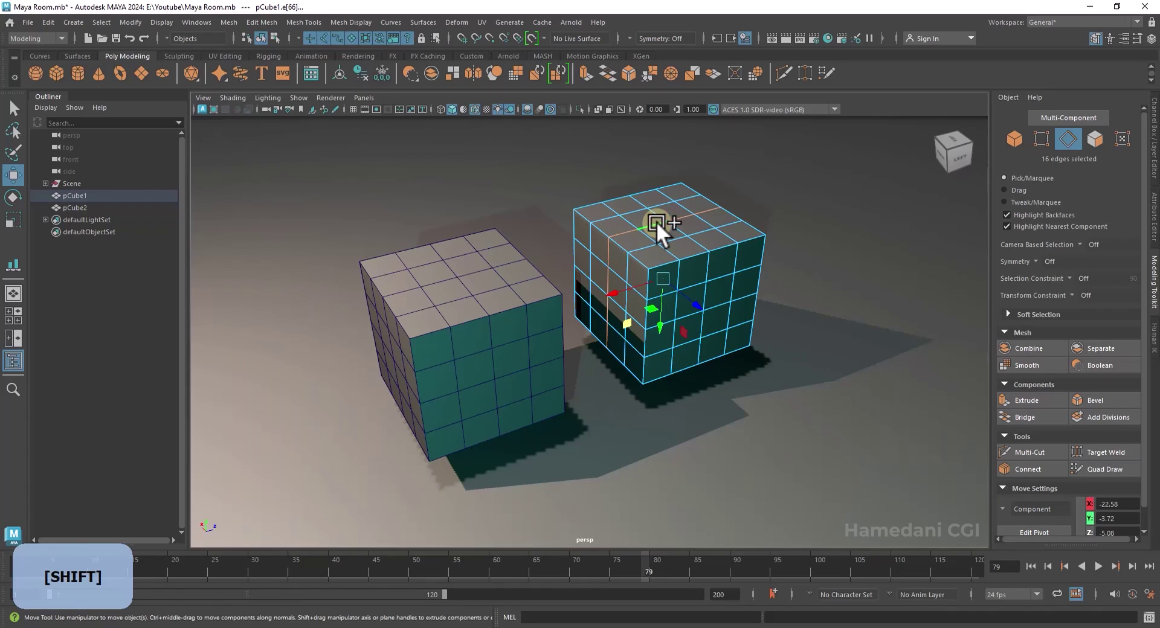
- Select the edge ring of pCube1 starting from two neighbouring parallel edges on its top side
{"action": "left_click", "coordinate": [652, 219]}
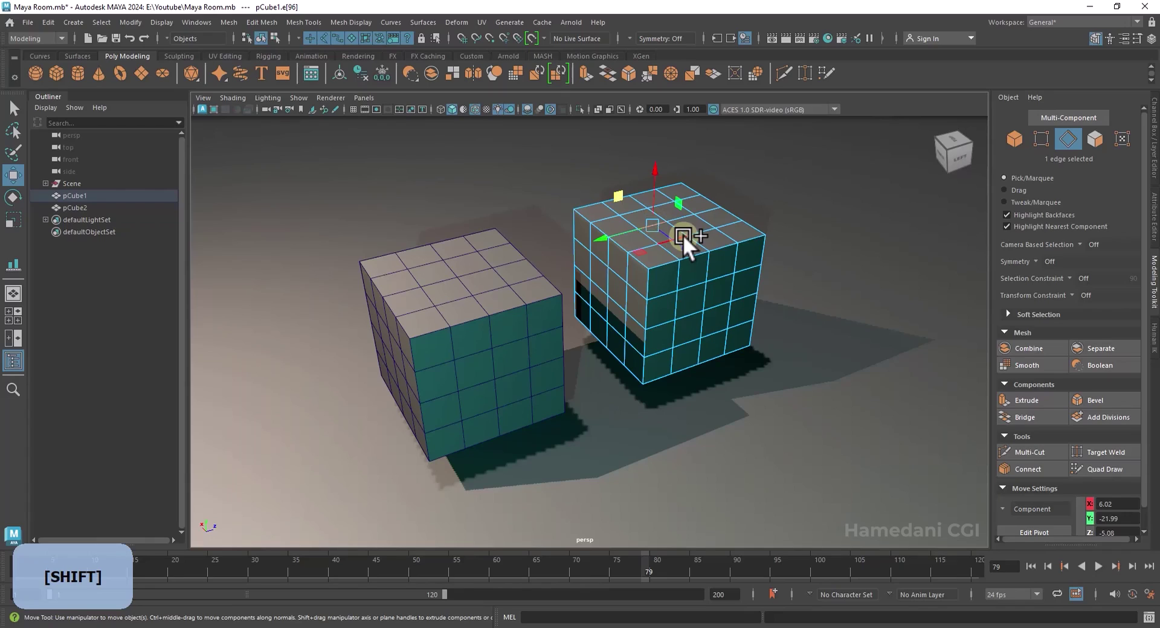
{"action": "left_click", "coordinate": [656, 222], "text": "shift"}
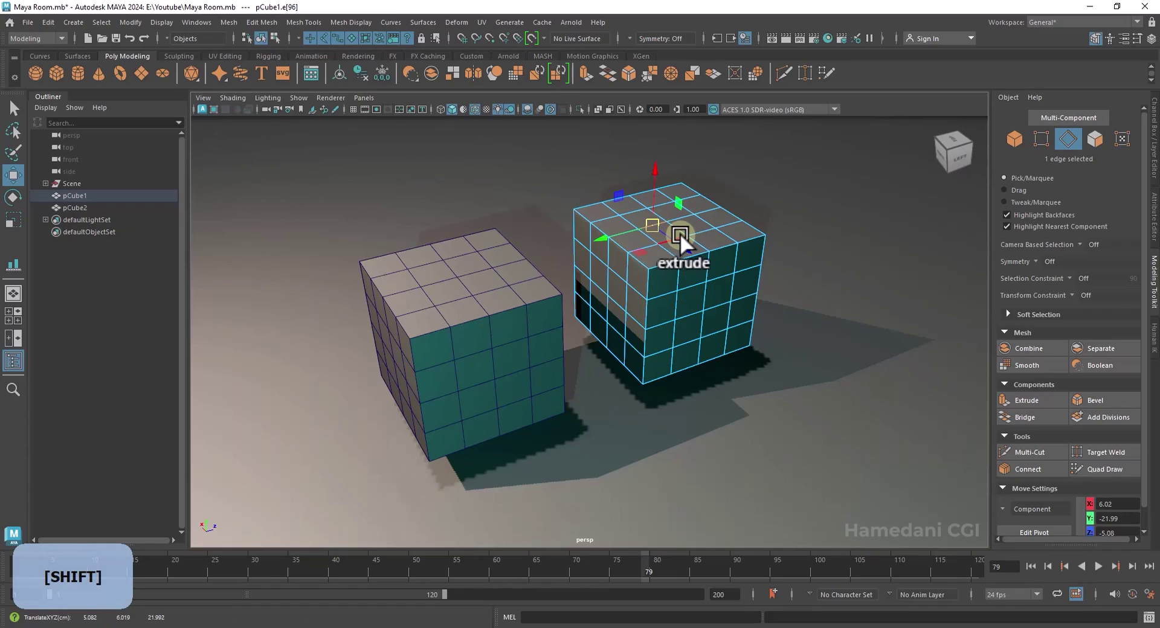
{"action": "double_click", "coordinate": [681, 236], "text": "shift"}
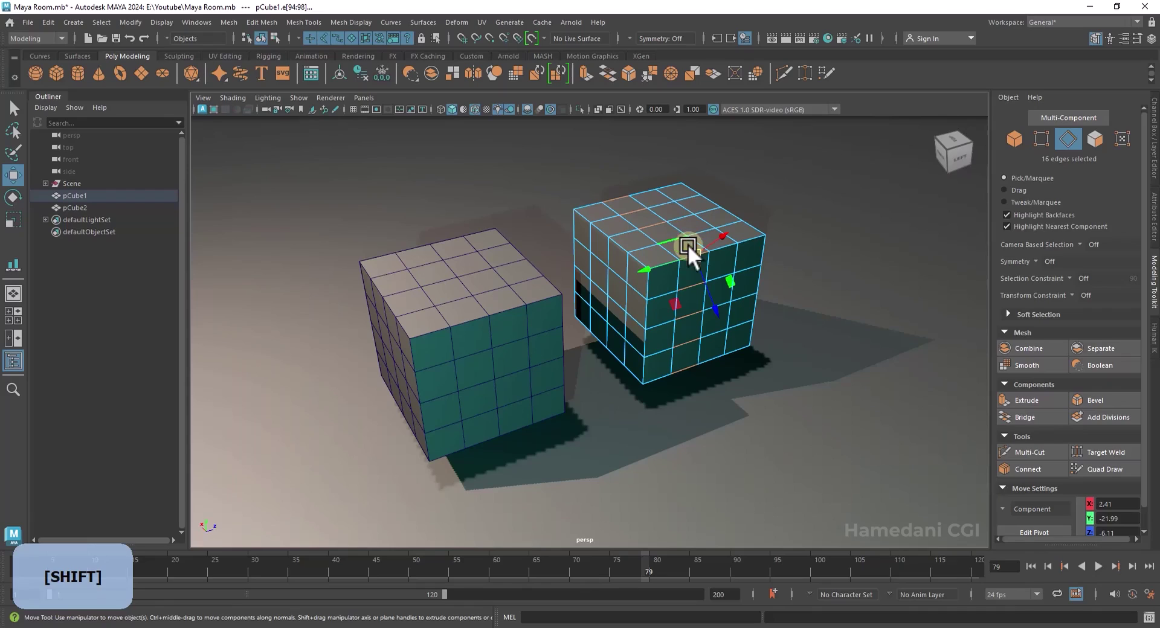
- Select only the partial loop of four edges running across pCube1's teal front side
{"action": "left_click", "coordinate": [657, 322]}
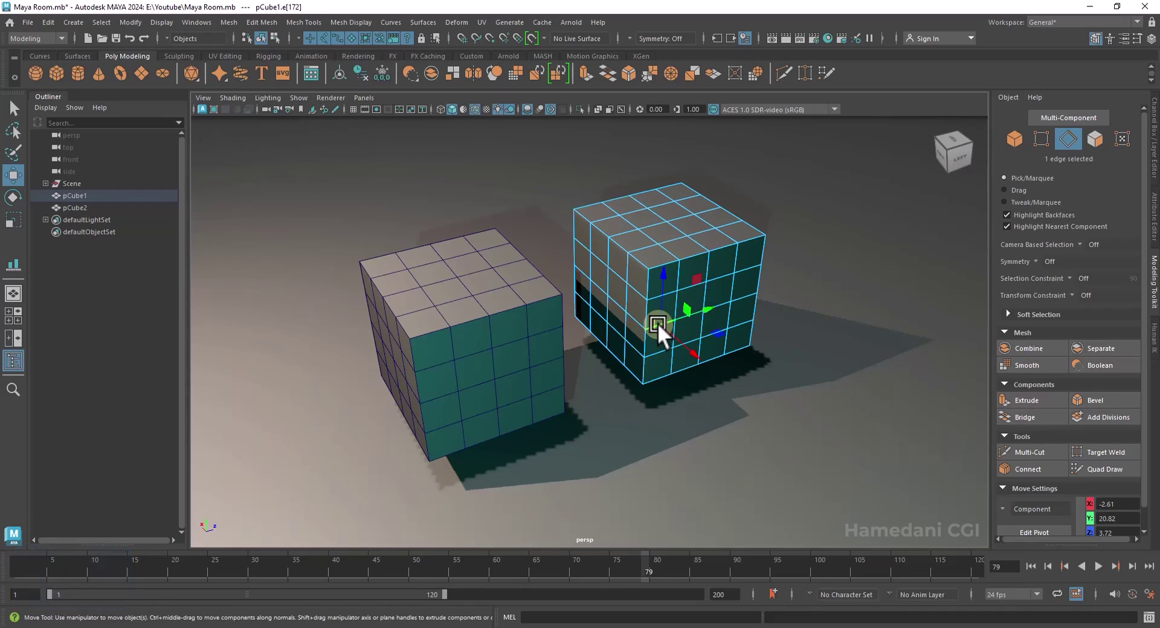
{"action": "key", "text": "shift"}
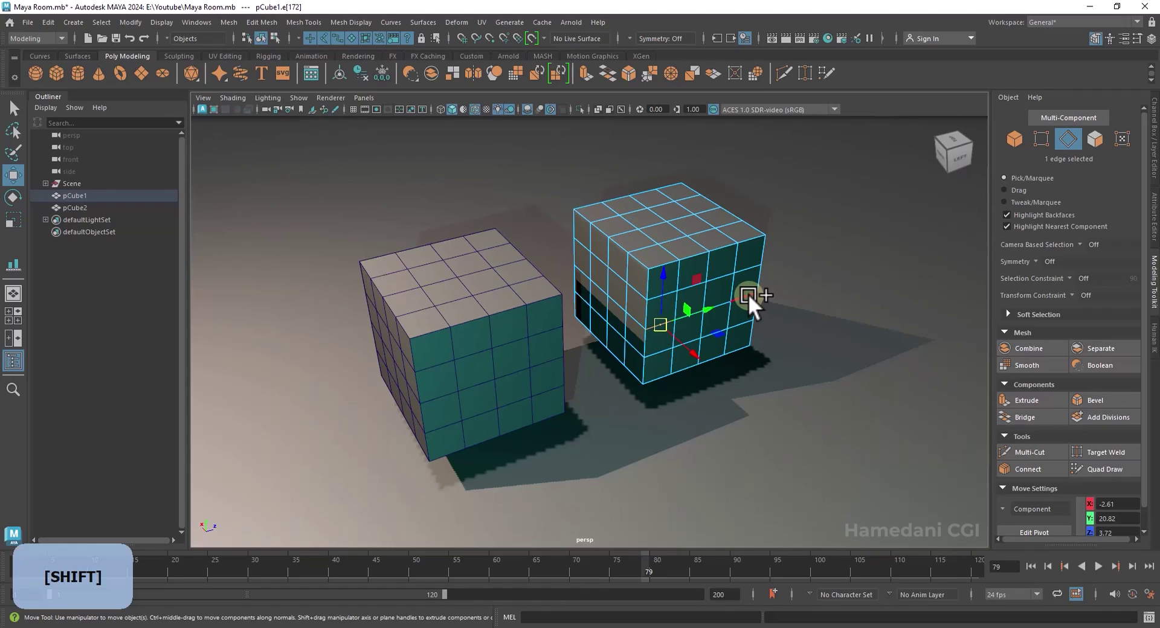
{"action": "double_click", "coordinate": [748, 294], "text": "shift"}
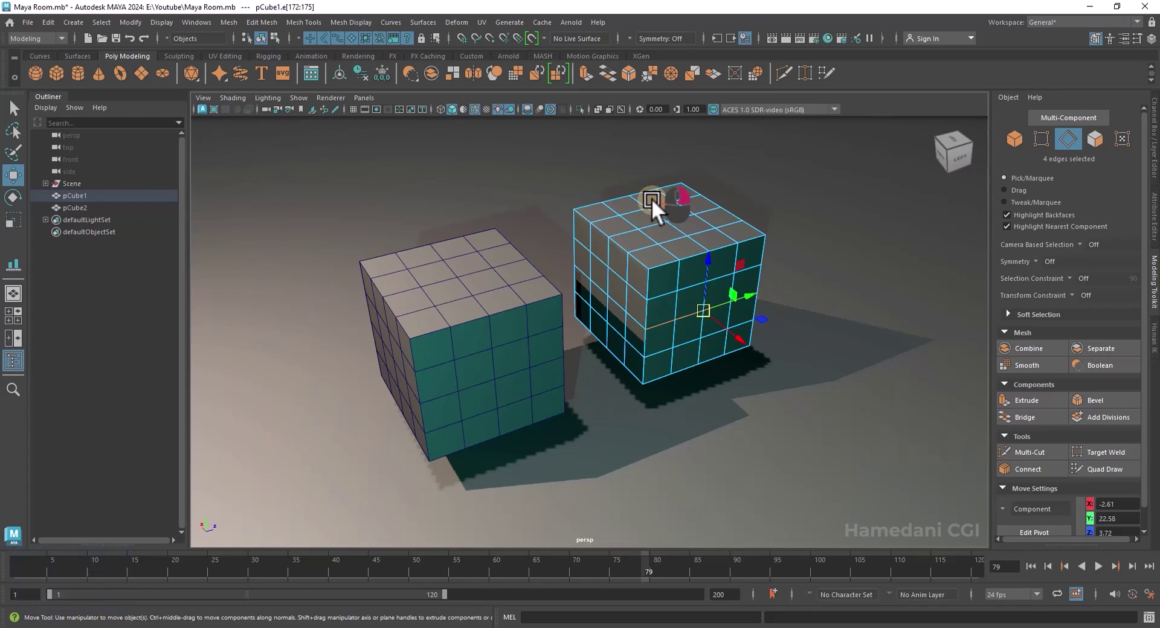
- Select face loops around pCube1 in face mode, starting from different faces on its top side
{"action": "right_click_drag", "start_coordinate": [651, 198], "coordinate": [637, 207]}
{"action": "left_click", "coordinate": [642, 212]}
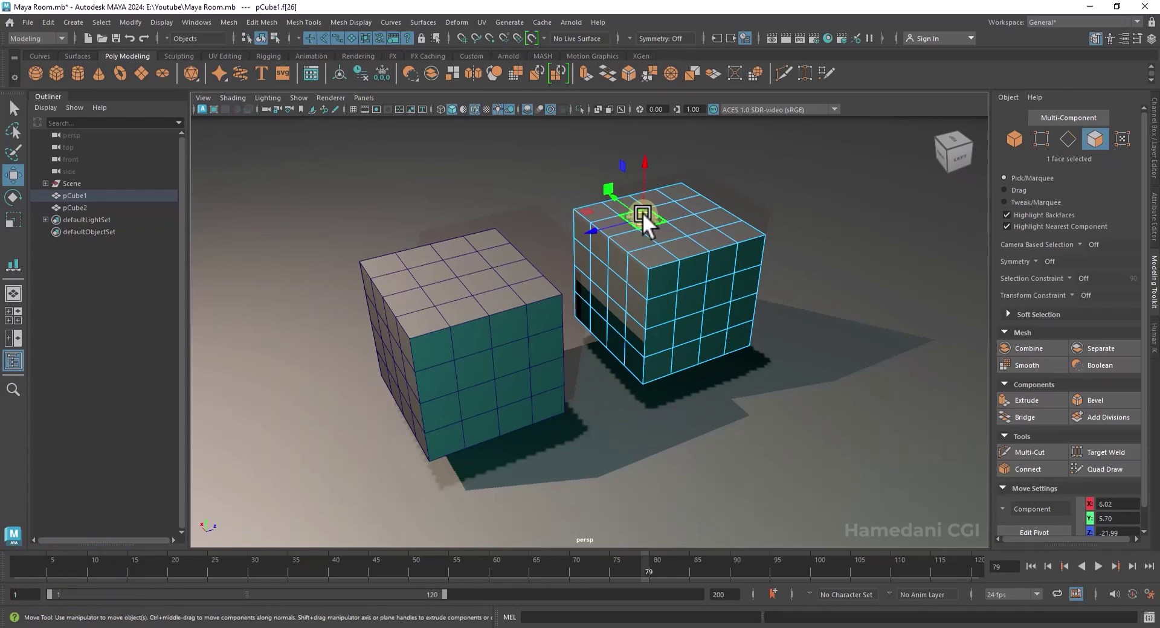
{"action": "double_click", "coordinate": [677, 244], "text": "shift"}
{"action": "left_click", "coordinate": [669, 209]}
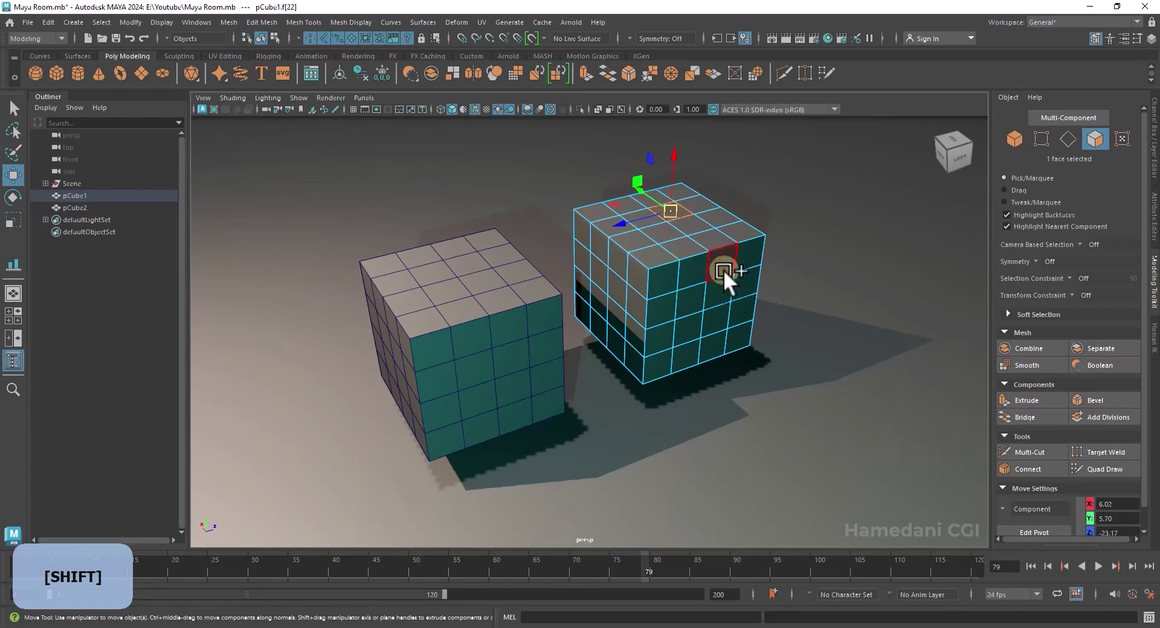
{"action": "double_click", "coordinate": [720, 326], "text": "shift"}
{"action": "left_click", "coordinate": [657, 194]}
{"action": "double_click", "coordinate": [669, 205], "text": "shift"}
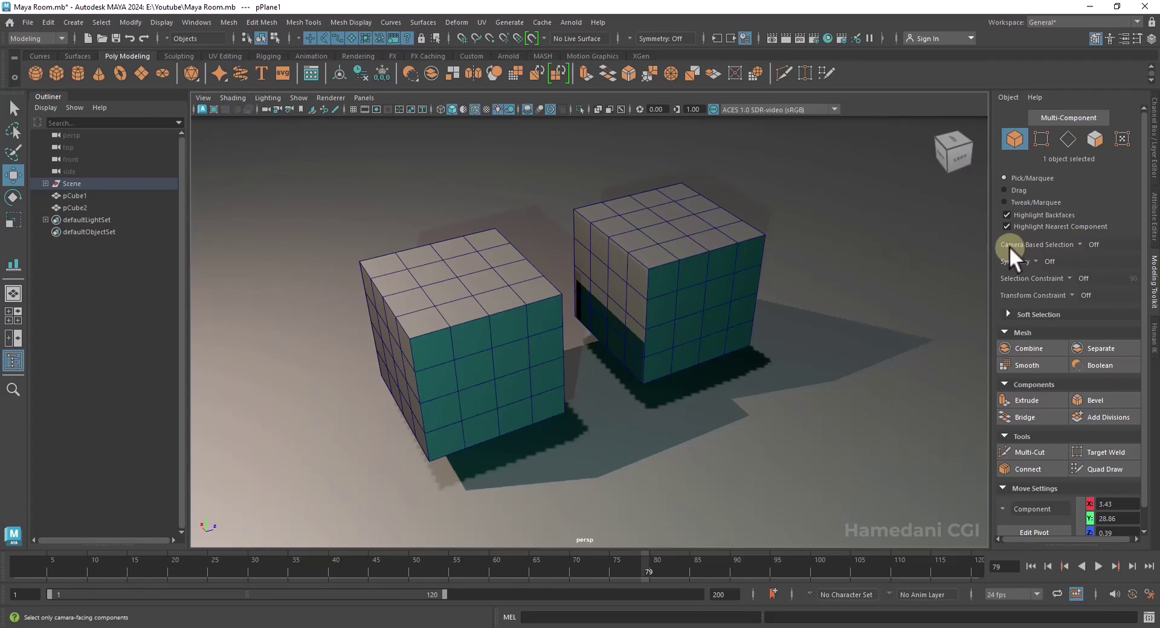
- Turn camera-based selection on and marquee-select the camera-facing faces of pCube1
{"action": "left_click", "coordinate": [1081, 243]}
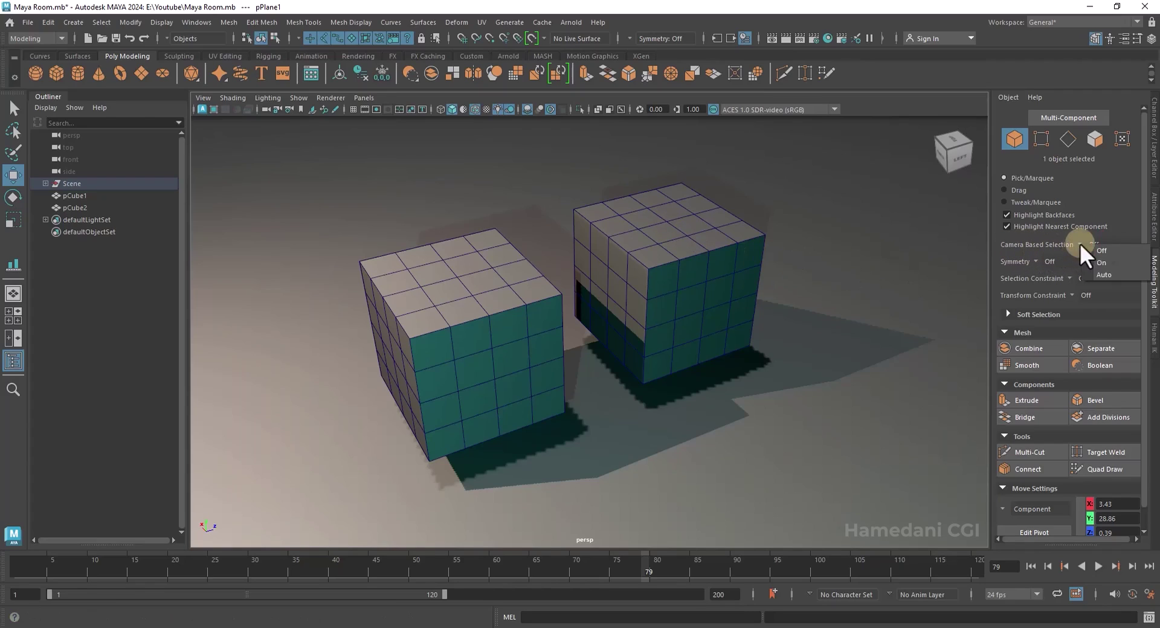
{"action": "left_click", "coordinate": [1117, 262]}
{"action": "left_click", "coordinate": [666, 225]}
{"action": "right_click", "coordinate": [662, 230]}
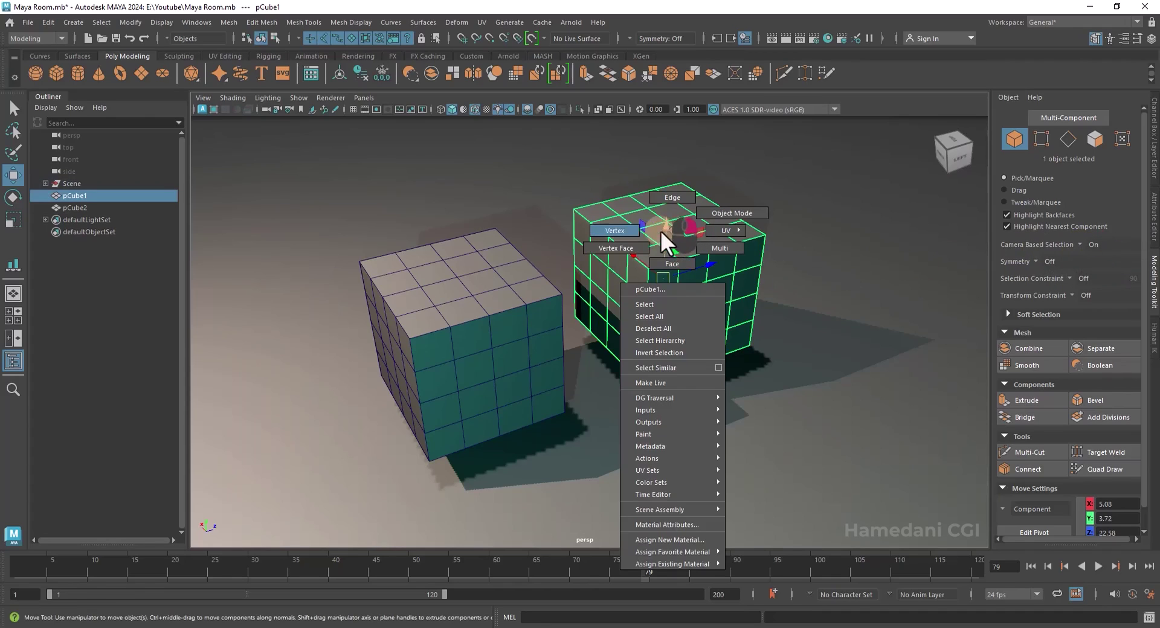
{"action": "left_click", "coordinate": [664, 264]}
{"action": "left_click_drag", "start_coordinate": [544, 169], "coordinate": [791, 412]}
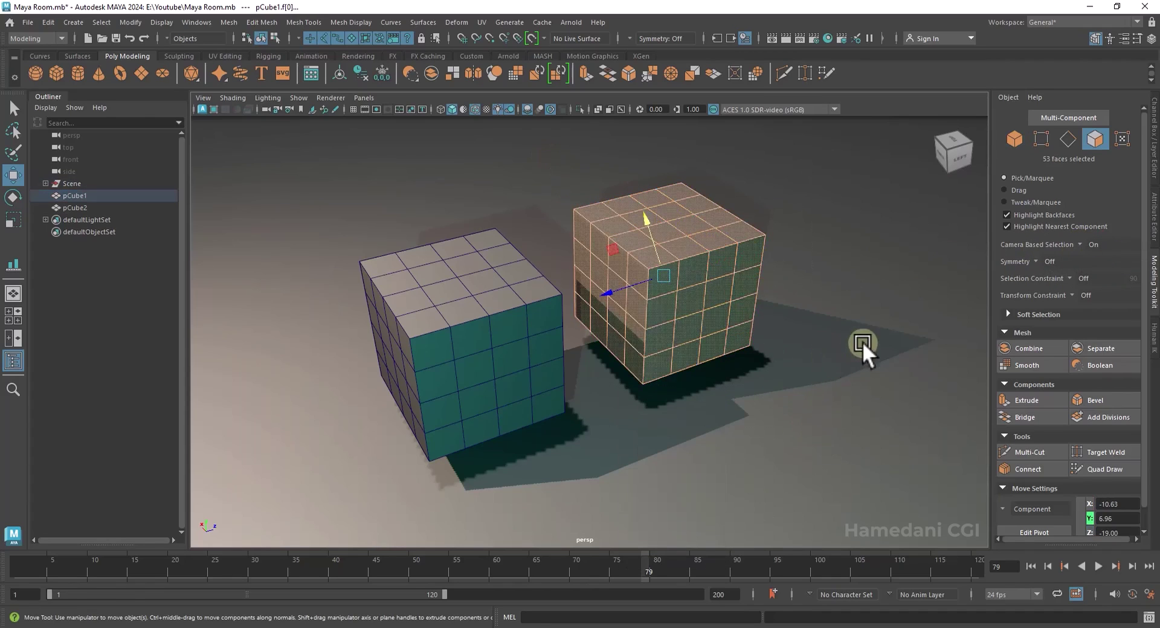
{"action": "left_click_drag", "start_coordinate": [861, 345], "coordinate": [888, 330], "text": "alt"}
- Turn camera-based selection off, marquee-select the whole of pCube1, and clear the selection
{"action": "left_click", "coordinate": [1080, 243]}
{"action": "left_click", "coordinate": [1100, 250]}
{"action": "left_click_drag", "start_coordinate": [511, 146], "coordinate": [797, 391]}
{"action": "mouse_move", "coordinate": [829, 335]}
{"action": "left_mouse_down", "text": "alt"}
{"action": "mouse_move", "coordinate": [605, 319]}
{"action": "mouse_move", "coordinate": [833, 334]}
{"action": "mouse_move", "coordinate": [828, 324]}
{"action": "left_mouse_up", "text": "alt"}
{"action": "left_click", "coordinate": [828, 324]}
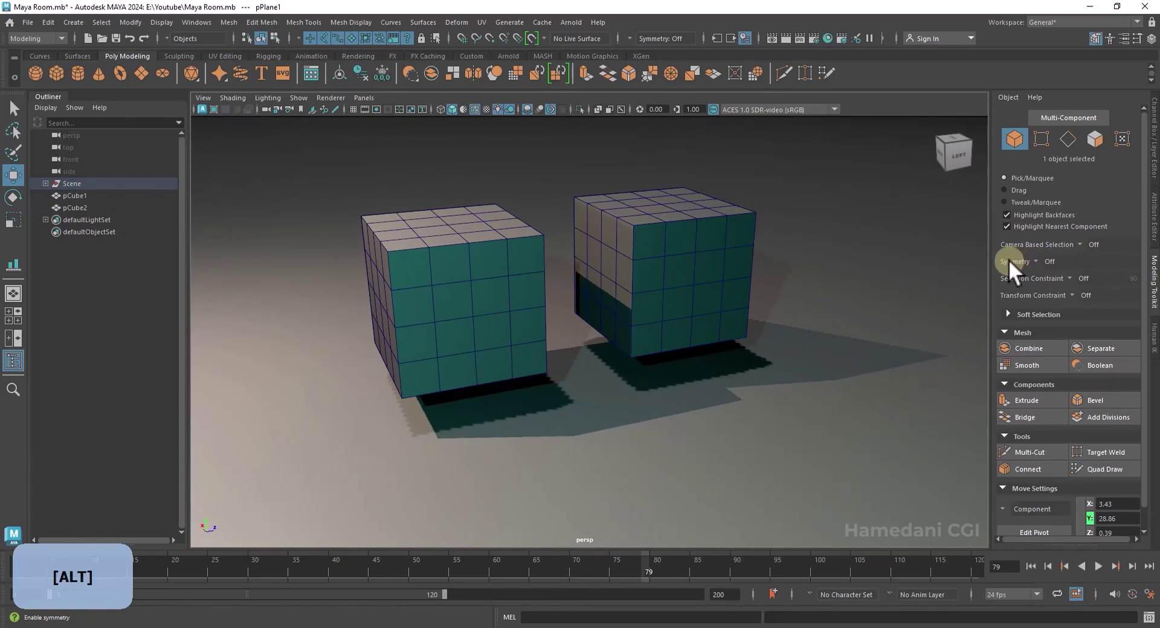
- Set the modelling symmetry to Object X
{"action": "left_click", "coordinate": [1043, 262]}
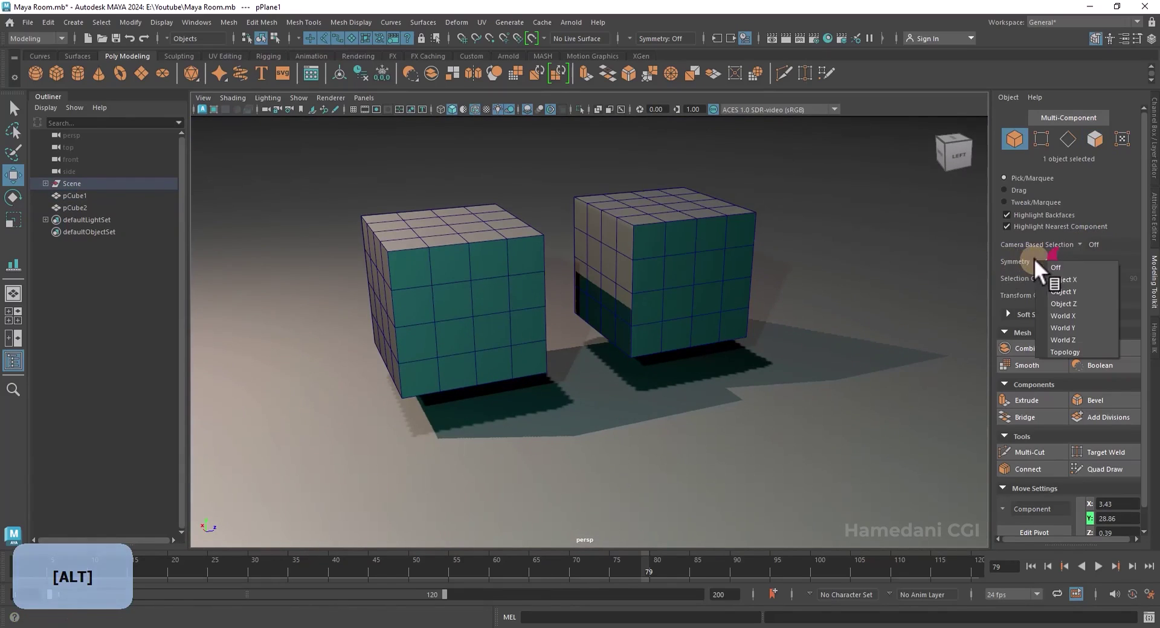
{"action": "left_click", "coordinate": [1079, 282]}
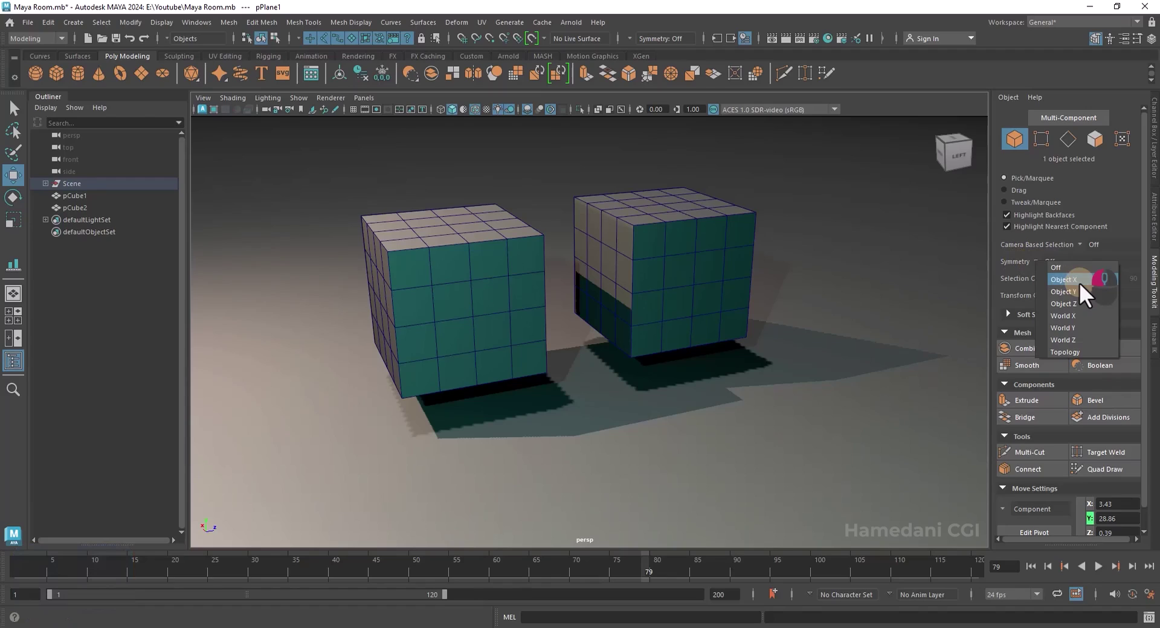
{"action": "left_click_drag", "start_coordinate": [1079, 282], "coordinate": [1079, 300]}
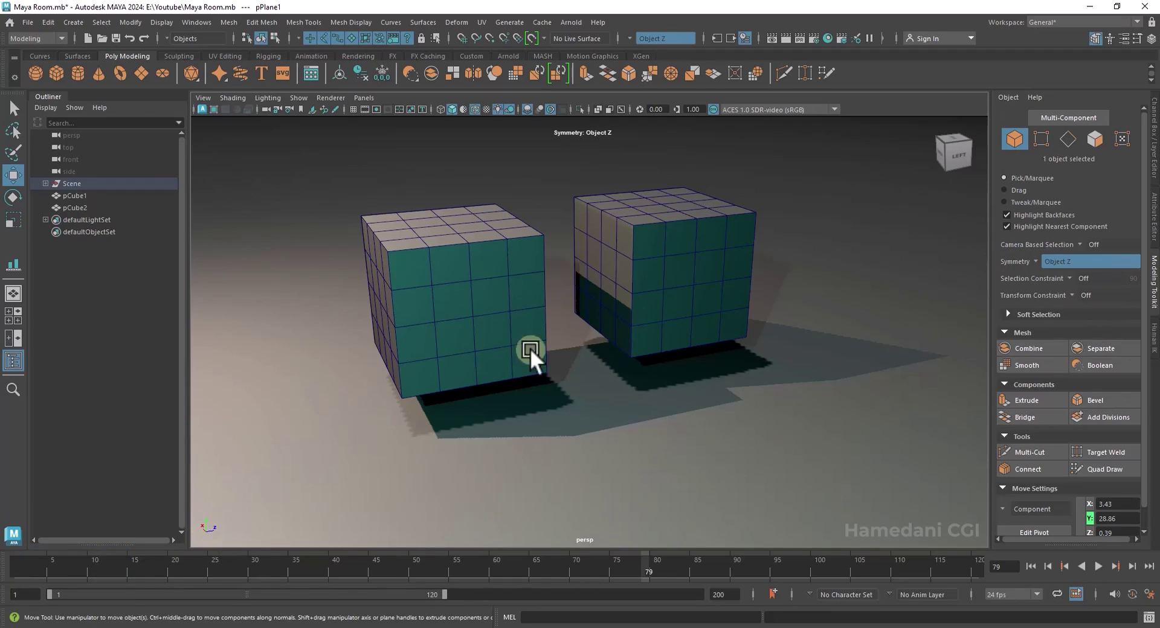
{"action": "left_click_drag", "start_coordinate": [1036, 262], "coordinate": [1071, 281]}
- Try a symmetrical move of a vertex on pCube1's top side in vertex mode, and undo it
{"action": "left_click", "coordinate": [662, 212]}
{"action": "right_click_drag", "start_coordinate": [680, 212], "coordinate": [629, 223]}
{"action": "left_click", "coordinate": [696, 218]}
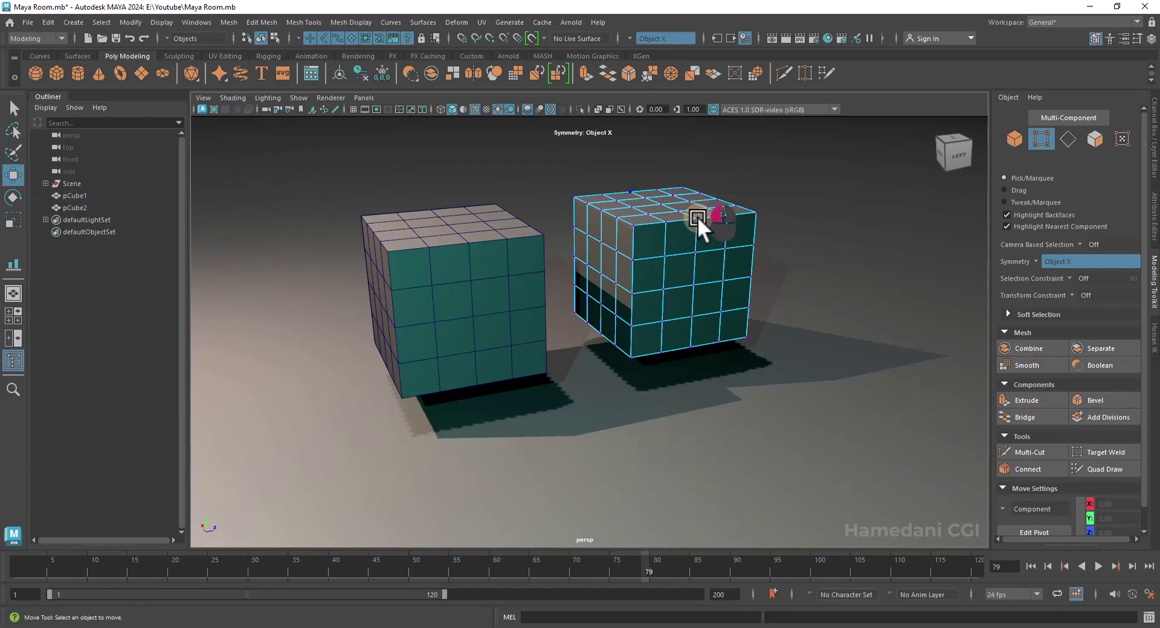
{"action": "mouse_move", "coordinate": [730, 185]}
{"action": "left_mouse_down"}
{"action": "mouse_move", "coordinate": [730, 170]}
{"action": "mouse_move", "coordinate": [737, 193]}
{"action": "mouse_move", "coordinate": [728, 170]}
{"action": "left_mouse_up"}
{"action": "key", "text": "ctrl+z"}
{"action": "left_click_drag", "start_coordinate": [685, 261], "coordinate": [712, 255], "text": "alt"}
{"action": "key", "text": "ctrl+z"}
- Select two vertices on pCube1's top front edge with their mirrored counterparts, move them outward, and undo the move
{"action": "left_click", "coordinate": [568, 285]}
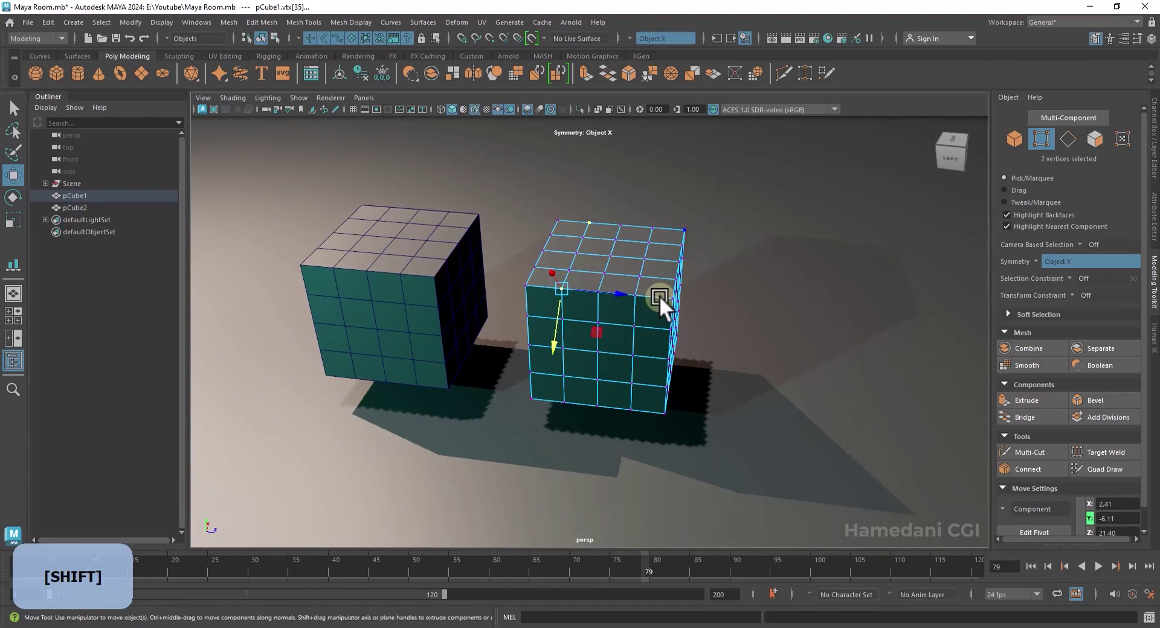
{"action": "left_click", "coordinate": [628, 282], "text": "shift"}
{"action": "left_click_drag", "start_coordinate": [643, 330], "coordinate": [725, 322], "text": "alt"}
{"action": "mouse_move", "coordinate": [727, 247]}
{"action": "left_mouse_down"}
{"action": "mouse_move", "coordinate": [744, 234]}
{"action": "mouse_move", "coordinate": [718, 267]}
{"action": "left_mouse_up"}
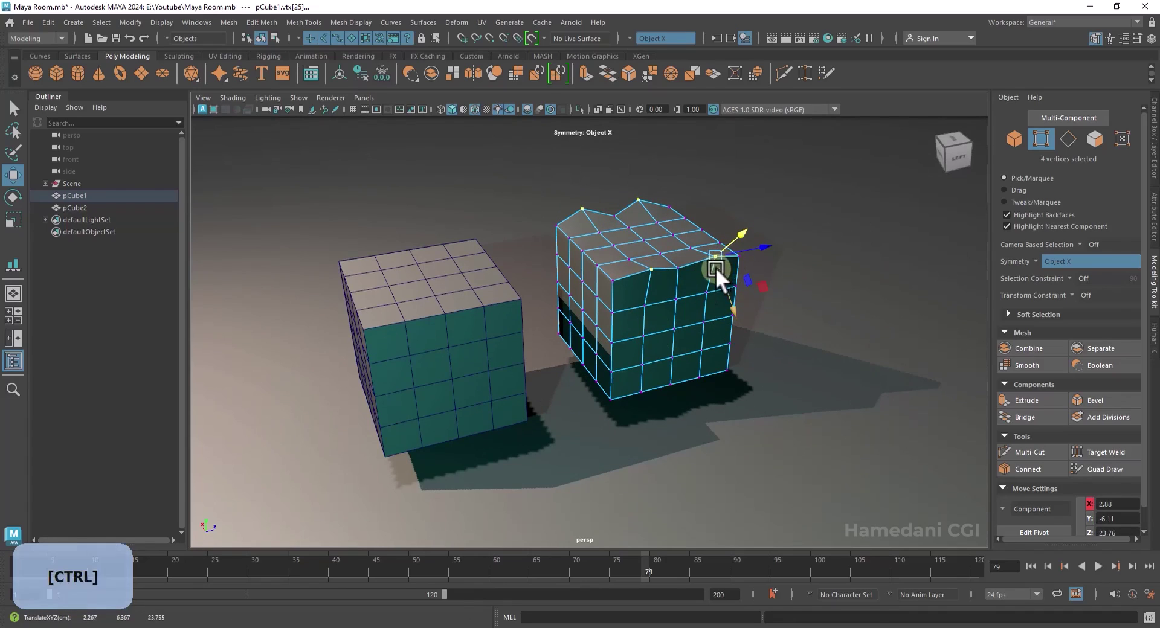
{"action": "key", "text": "ctrl+z"}
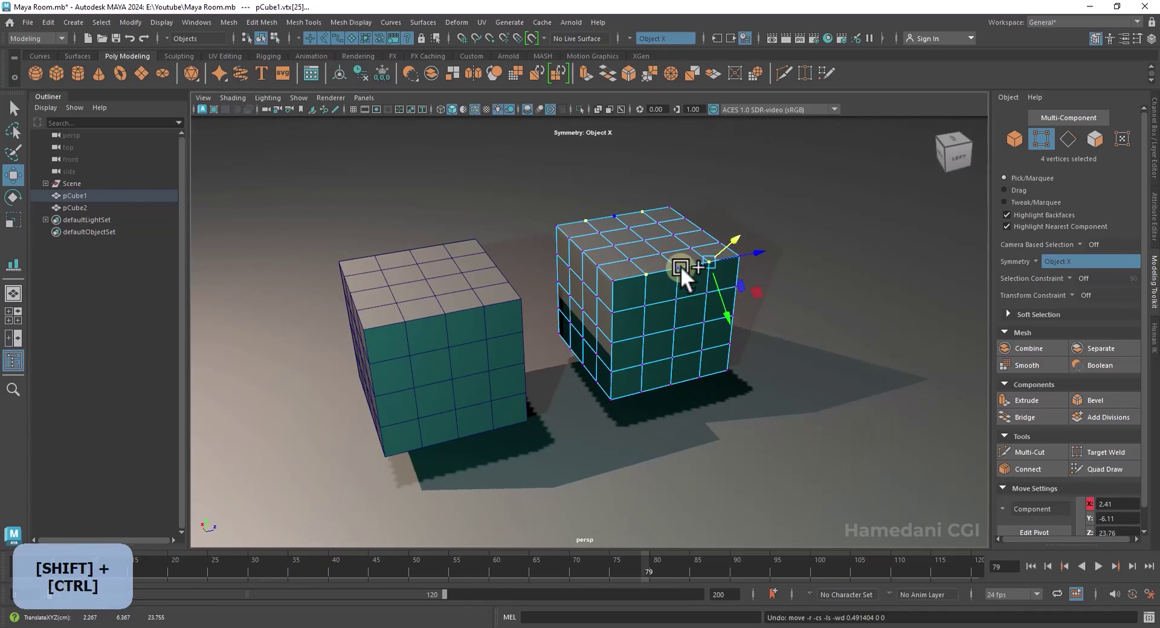
- Switch the Move tool's axis orientation to World, try moving the four vertices vertically, and undo that move
{"action": "right_click_drag", "start_coordinate": [664, 261], "coordinate": [617, 262], "text": "ctrl+shift"}
{"action": "left_click_drag", "start_coordinate": [680, 219], "coordinate": [719, 250]}
{"action": "key", "text": "ctrl+z"}
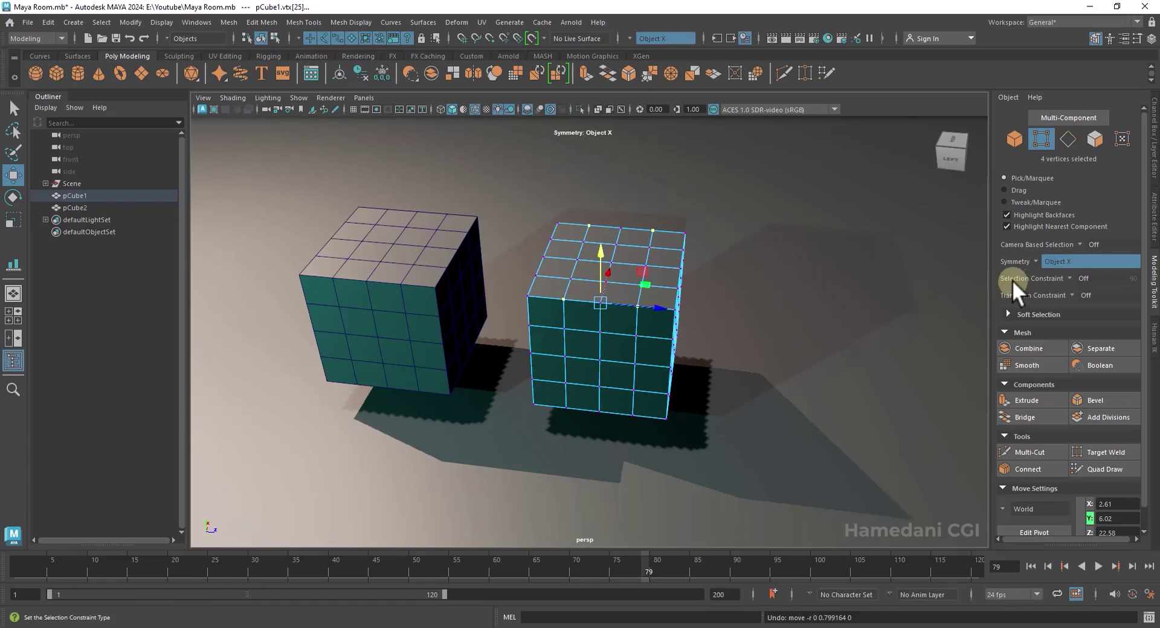
- Set the selection constraint to Angle and select from a vertex in the middle of pCube1's front side
{"action": "left_click", "coordinate": [1069, 278]}
{"action": "left_click", "coordinate": [1089, 298]}
{"action": "left_click", "coordinate": [601, 359]}
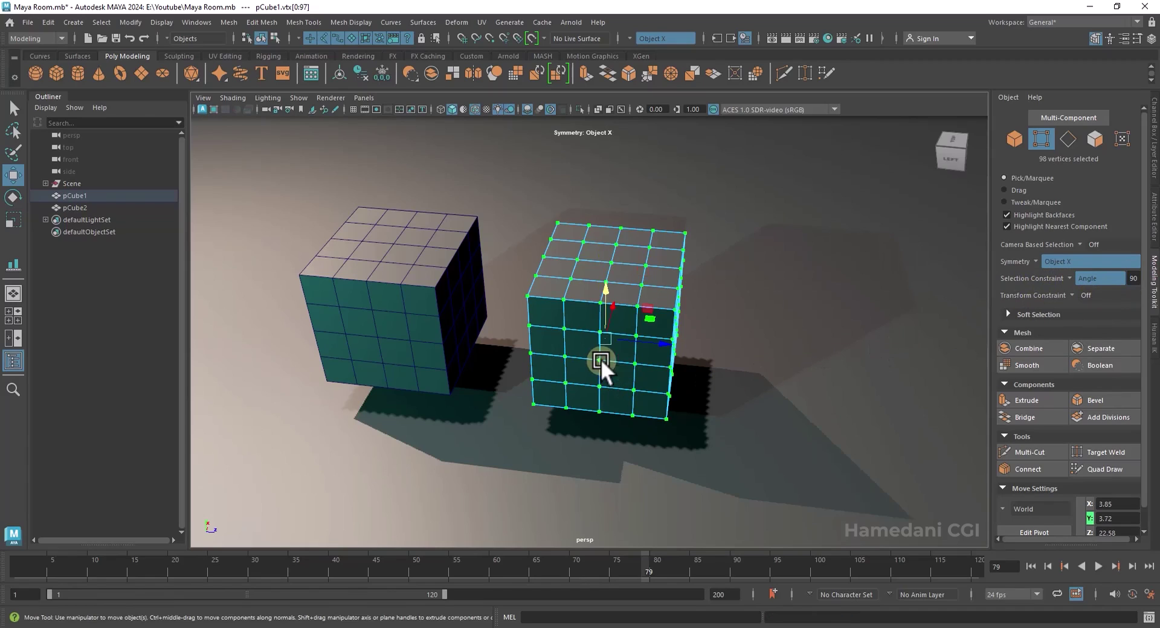
- Set the constraint angle to 45 and reselect from the middle vertex of pCube1's front side in vertex mode
{"action": "double_click", "coordinate": [1132, 280]}
{"action": "type", "text": "45"}
{"action": "key", "text": "Return"}
{"action": "left_click", "coordinate": [897, 284]}
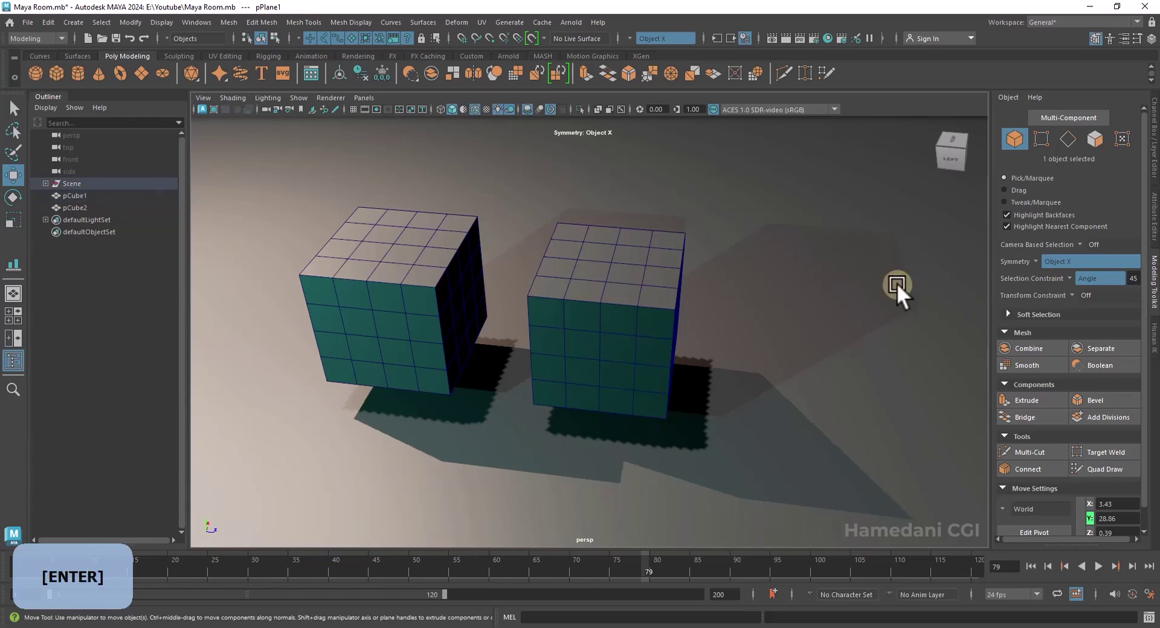
{"action": "right_click_drag", "start_coordinate": [602, 332], "coordinate": [560, 303]}
{"action": "left_click", "coordinate": [599, 357]}
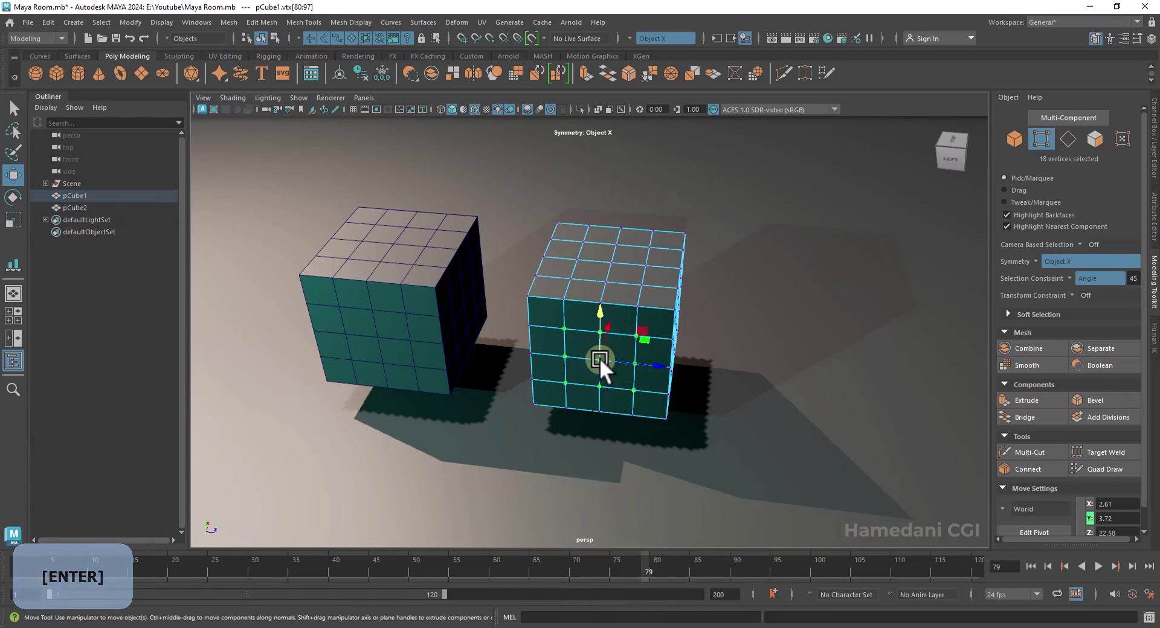
- Switch pCube1 to face mode and use the Angle constraint to select its front faces and its top faces
{"action": "left_click_drag", "start_coordinate": [599, 358], "coordinate": [650, 292], "text": "alt"}
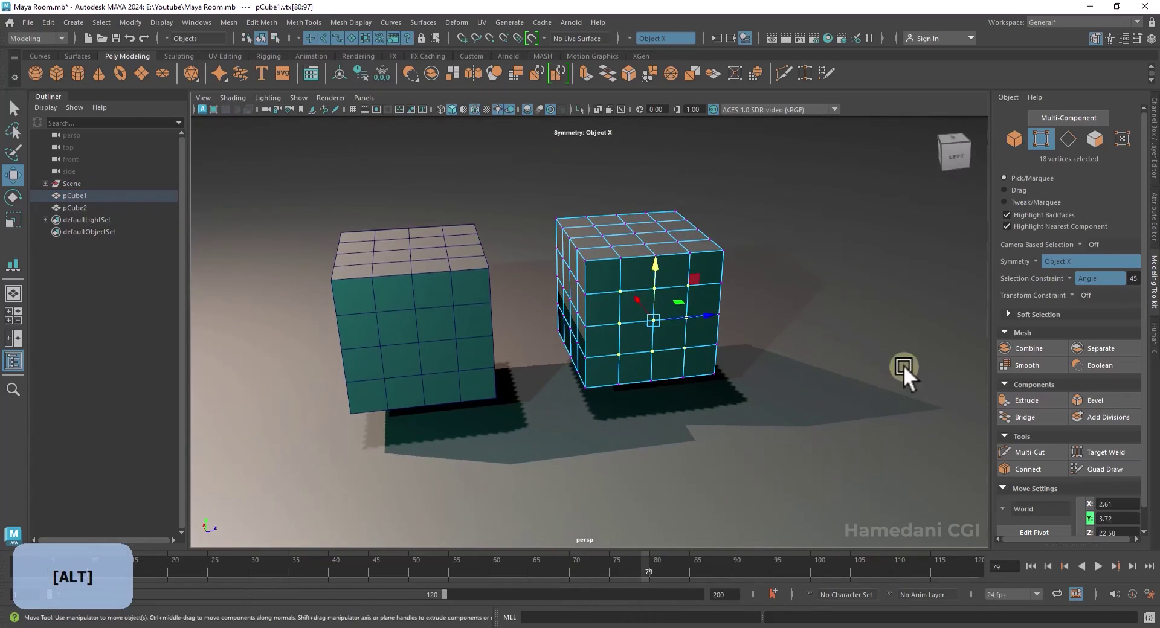
{"action": "right_click_drag", "start_coordinate": [661, 291], "coordinate": [666, 332]}
{"action": "left_click", "coordinate": [669, 337]}
{"action": "left_click", "coordinate": [773, 368]}
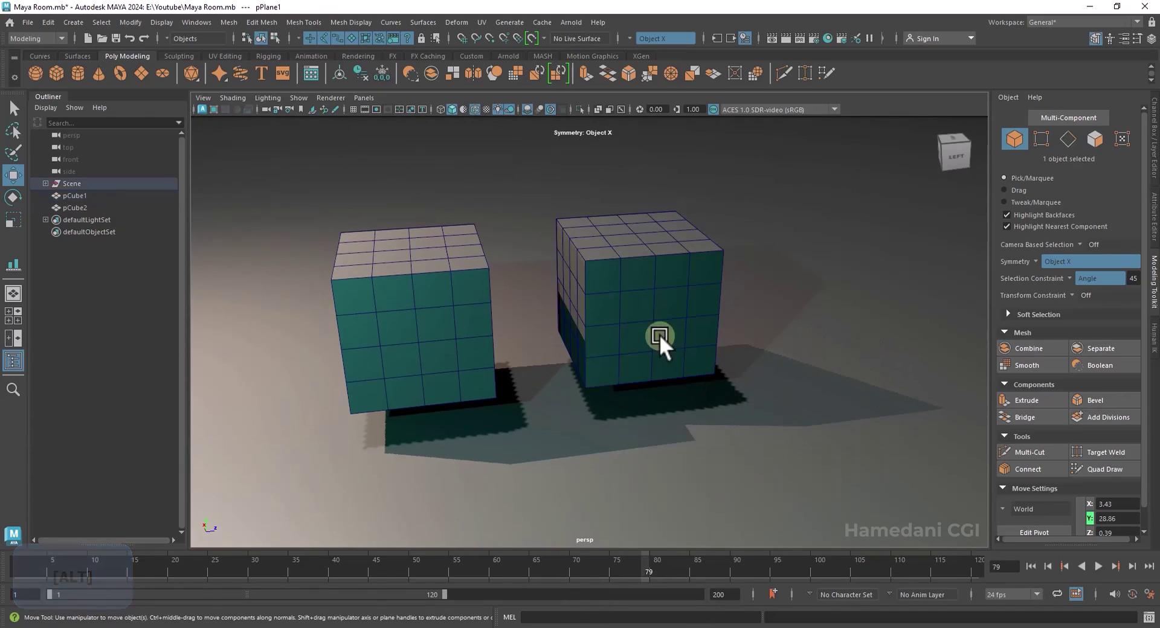
{"action": "left_click", "coordinate": [659, 335]}
{"action": "right_click_drag", "start_coordinate": [660, 294], "coordinate": [660, 331]}
{"action": "left_click", "coordinate": [659, 310]}
{"action": "left_click", "coordinate": [650, 235]}
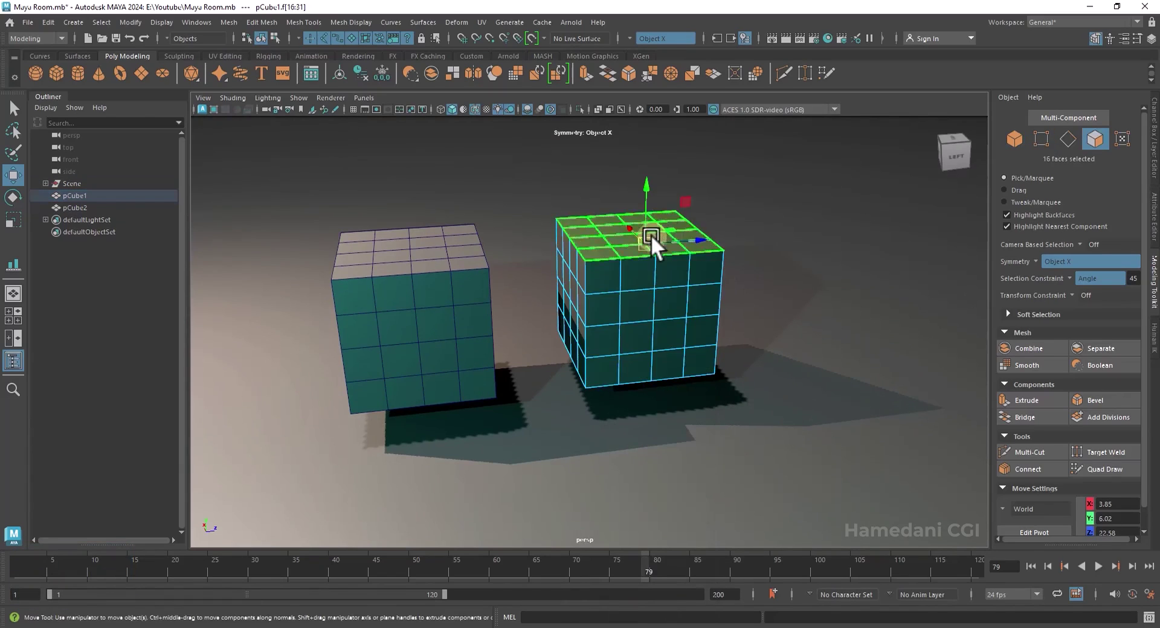
{"action": "left_click_drag", "start_coordinate": [651, 235], "coordinate": [748, 331], "text": "alt"}
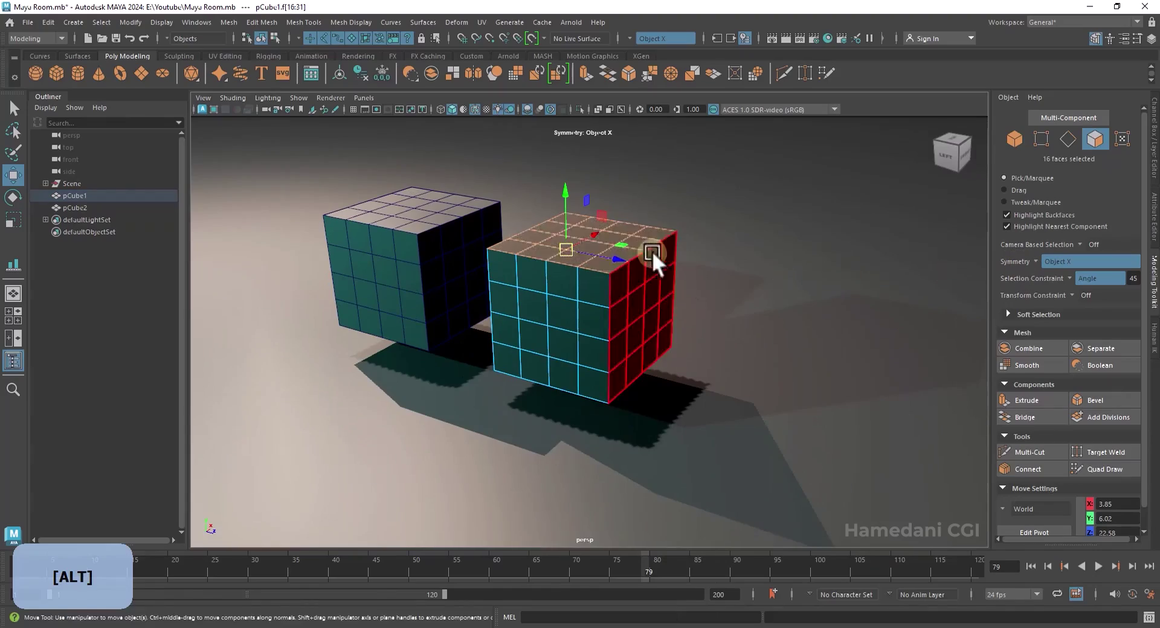
{"action": "left_click_drag", "start_coordinate": [651, 252], "coordinate": [717, 365], "text": "alt"}
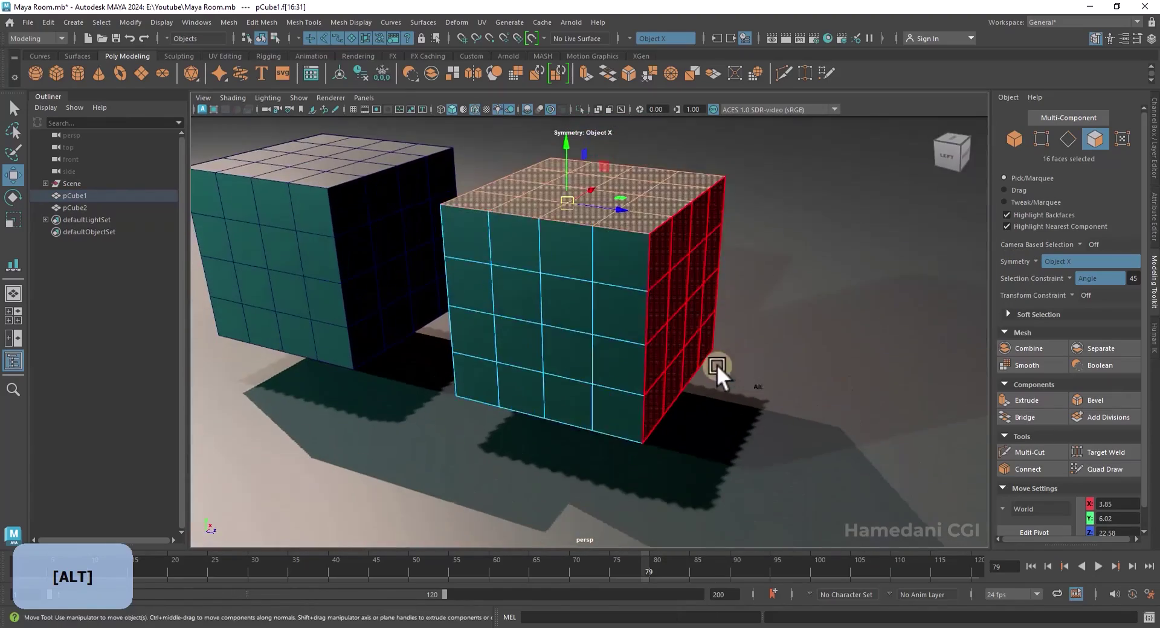
{"action": "left_click", "coordinate": [610, 338]}
- Turn off symmetry and reselect pCube1's top faces, ending with its front faces, using the Angle constraint
{"action": "left_click_drag", "start_coordinate": [817, 357], "coordinate": [791, 357], "text": "alt"}
{"action": "left_click", "coordinate": [1035, 261]}
{"action": "left_click", "coordinate": [1057, 268]}
{"action": "left_click", "coordinate": [512, 207]}
{"action": "left_click", "coordinate": [555, 341]}
{"action": "left_click", "coordinate": [542, 363]}
{"action": "left_click_drag", "start_coordinate": [724, 377], "coordinate": [726, 382], "text": "alt"}
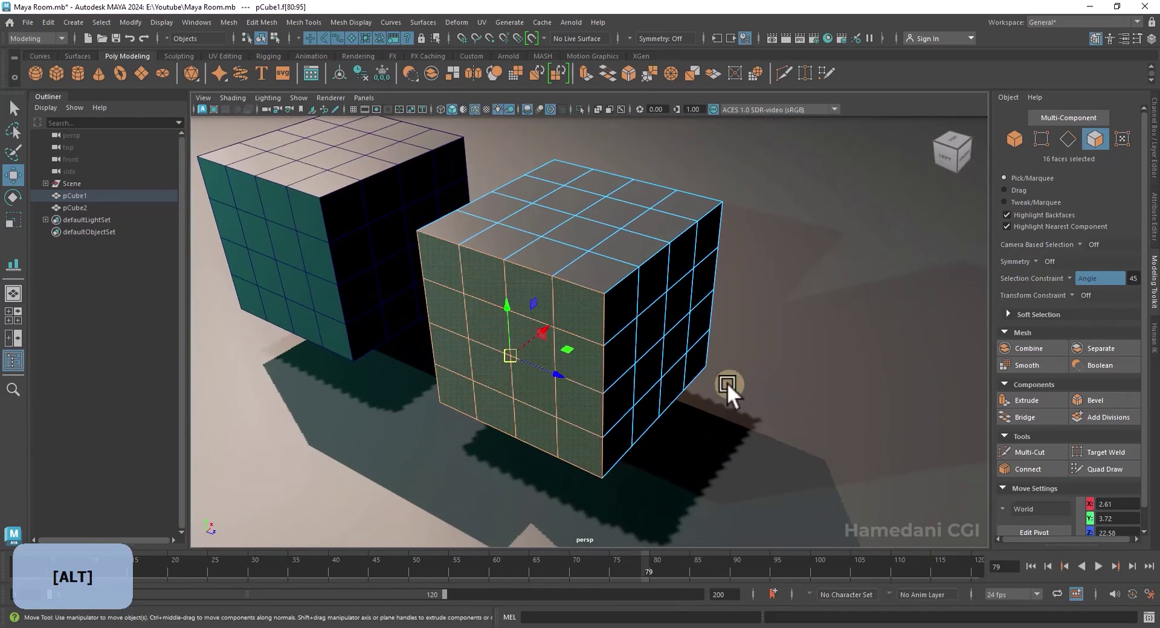
- Set the selection constraint to Edge Loop and select three parallel edge loops across pCube1's top in edge mode
{"action": "left_click", "coordinate": [1071, 275]}
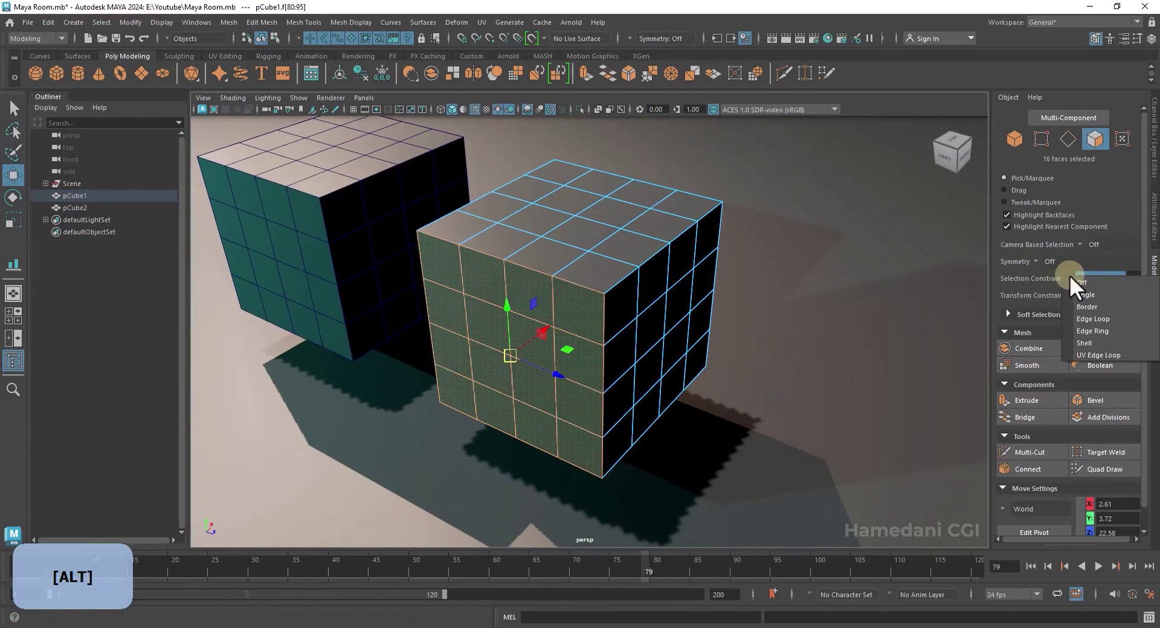
{"action": "left_click", "coordinate": [1111, 320]}
{"action": "right_click", "coordinate": [609, 255]}
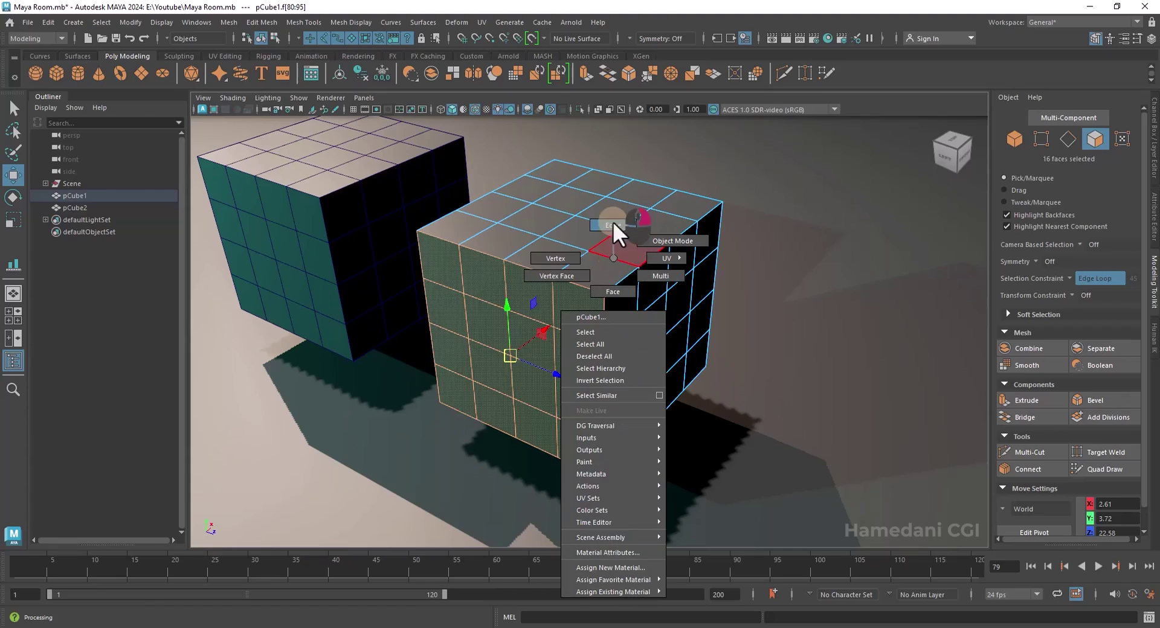
{"action": "left_click", "coordinate": [613, 225]}
{"action": "left_click", "coordinate": [644, 237]}
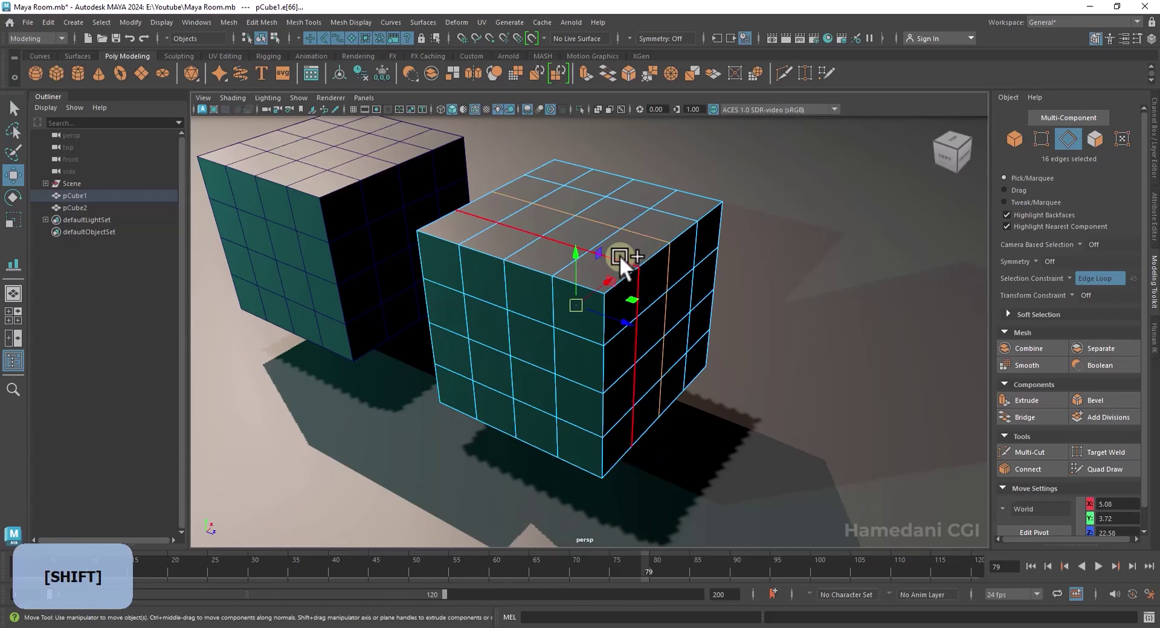
{"action": "left_click", "coordinate": [619, 256], "text": "shift"}
{"action": "left_click", "coordinate": [676, 215], "text": "shift"}
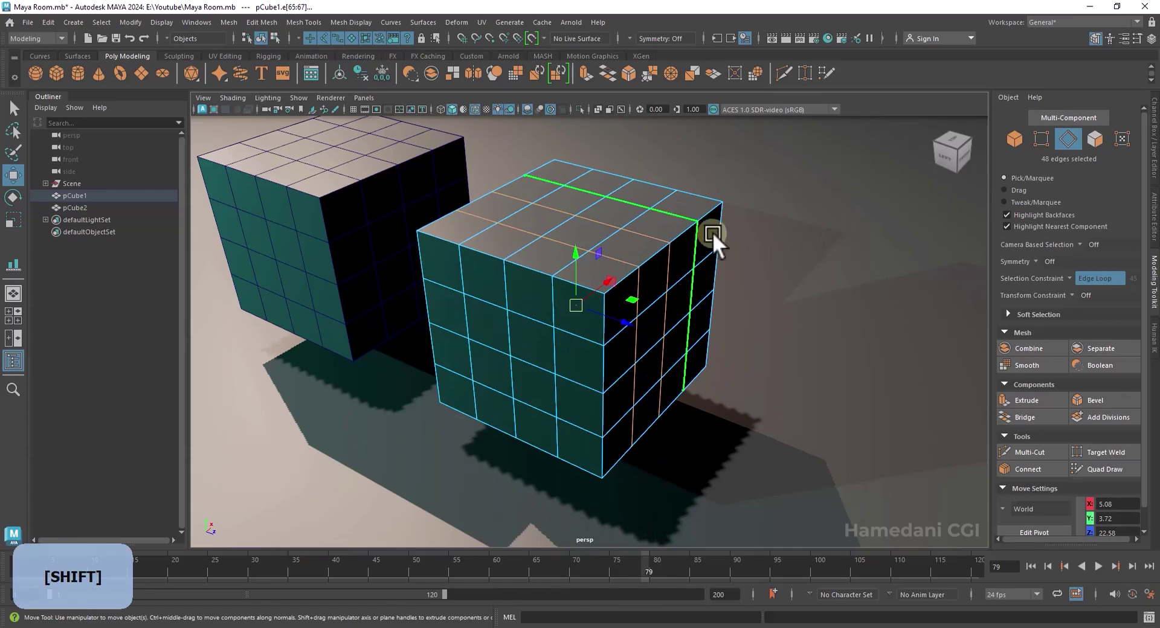
- Set the selection constraint to Edge Ring and select two edge rings running over pCube1's top
{"action": "left_click", "coordinate": [1088, 279]}
{"action": "left_click", "coordinate": [1108, 336]}
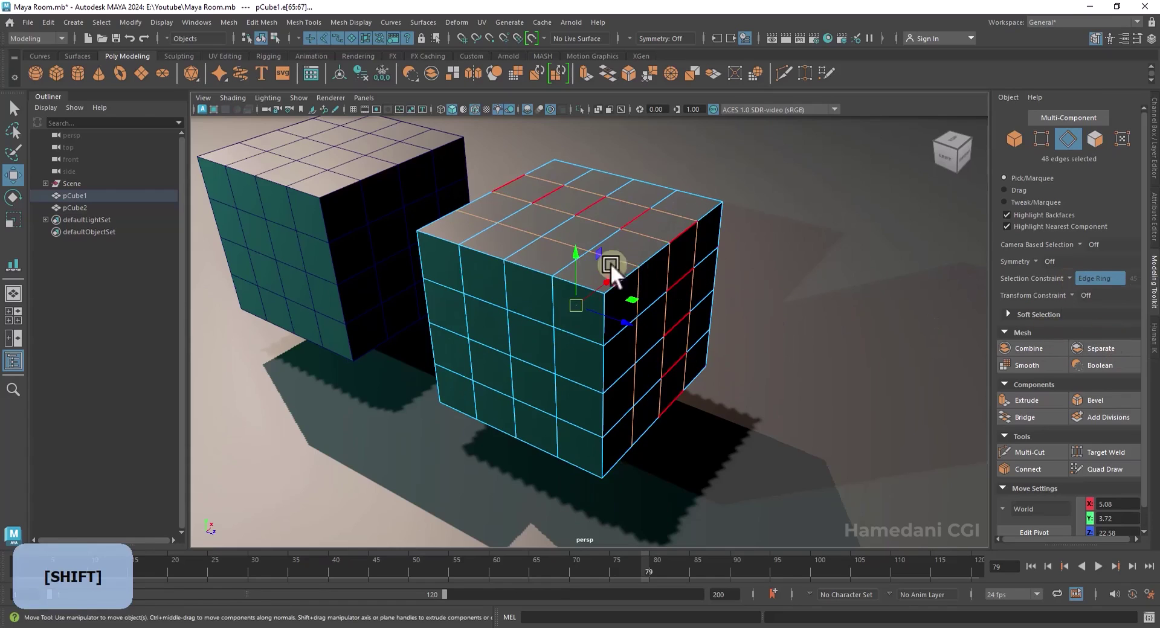
{"action": "left_click", "coordinate": [583, 255]}
{"action": "left_click", "coordinate": [668, 194], "text": "shift"}
- Scale pCube1's two selected edge rings uniformly to deform the cube, and drop the edge selection
{"action": "key", "text": "r"}
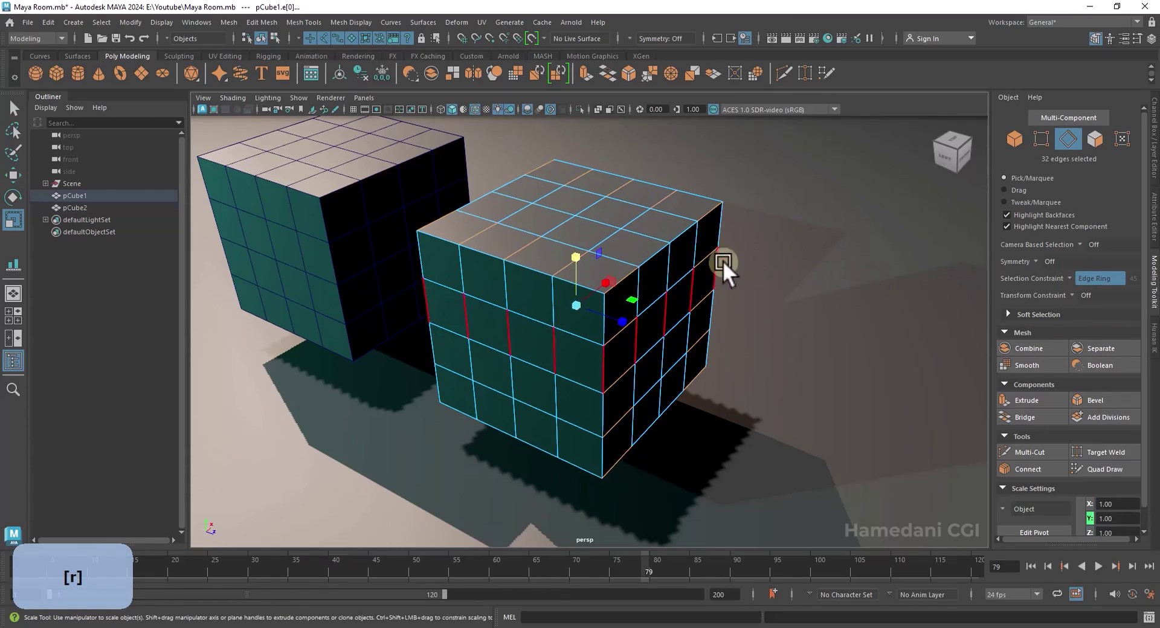
{"action": "left_click_drag", "start_coordinate": [575, 305], "coordinate": [615, 318]}
{"action": "left_click_drag", "start_coordinate": [852, 366], "coordinate": [828, 360], "text": "alt"}
{"action": "left_click", "coordinate": [825, 343]}
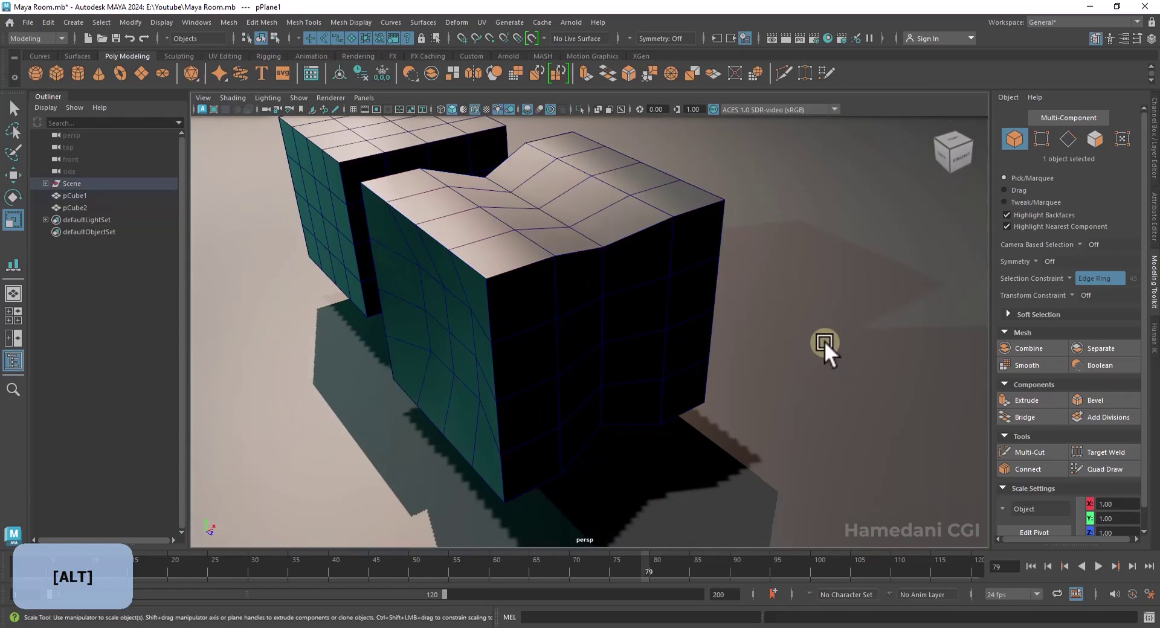
{"action": "scroll", "coordinate": [628, 268], "scroll_direction": "down", "scroll_amount": 3}
{"action": "left_click_drag", "start_coordinate": [516, 311], "coordinate": [544, 305], "text": "alt"}
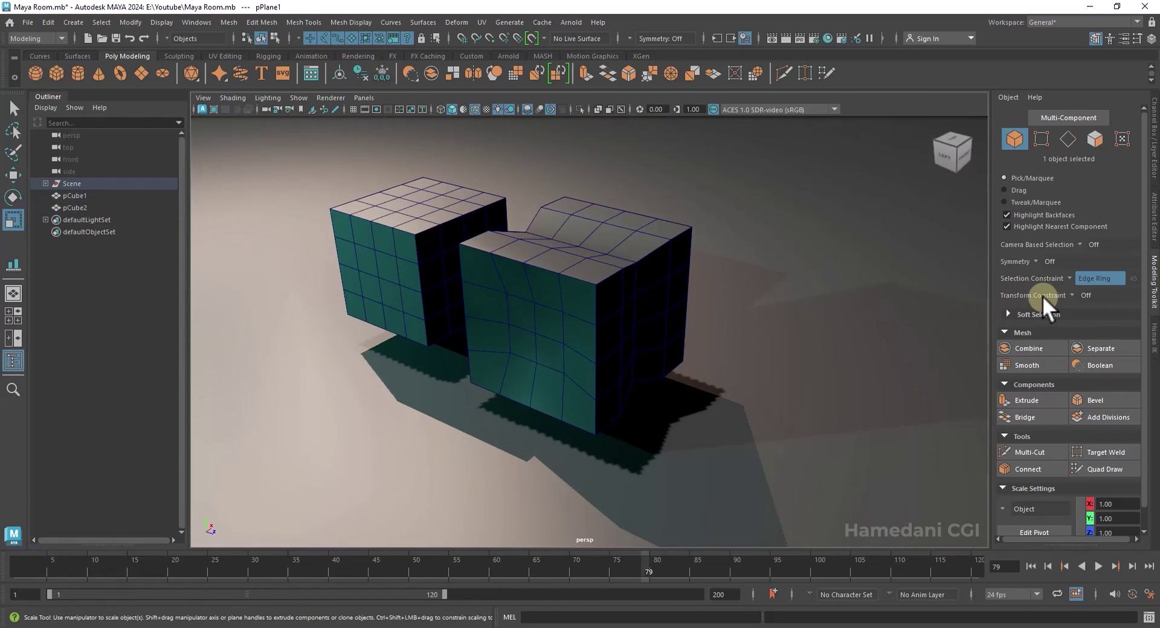
- Turn off the selection constraint and set the transform constraint to Edge Slide
{"action": "left_click", "coordinate": [1070, 278]}
{"action": "left_click", "coordinate": [1076, 282]}
{"action": "left_click", "coordinate": [1071, 295]}
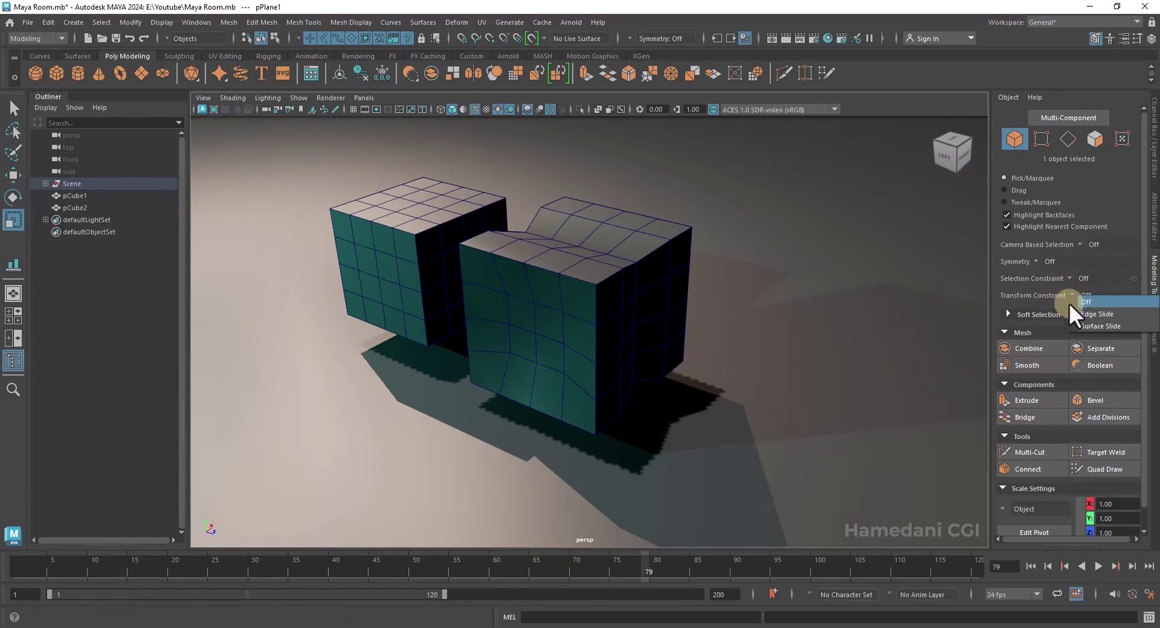
{"action": "left_click", "coordinate": [1094, 314]}
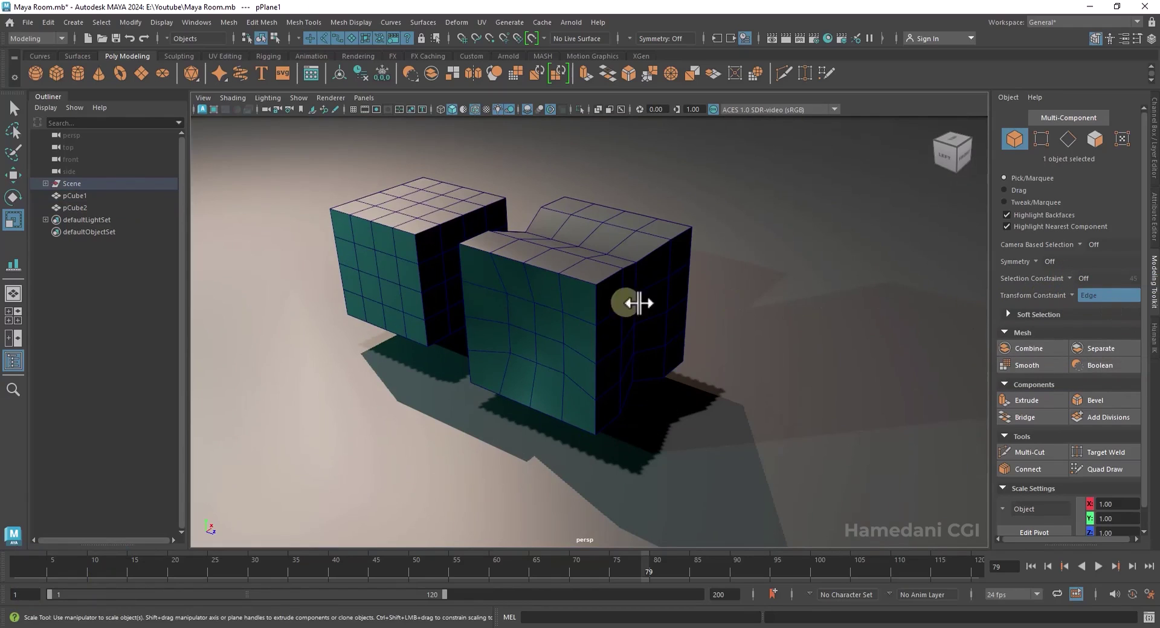
- Create a polygon sphere on the floor beside the cubes and switch it to vertex mode
{"action": "left_click", "coordinate": [36, 76]}
{"action": "left_click_drag", "start_coordinate": [756, 313], "coordinate": [801, 338]}
{"action": "right_click_drag", "start_coordinate": [787, 277], "coordinate": [729, 274]}
{"action": "scroll", "coordinate": [823, 305], "scroll_direction": "up", "scroll_amount": 5}
{"action": "middle_click_drag", "start_coordinate": [823, 307], "coordinate": [580, 357], "text": "alt"}
{"action": "scroll", "coordinate": [887, 328], "scroll_direction": "up", "scroll_amount": 2}
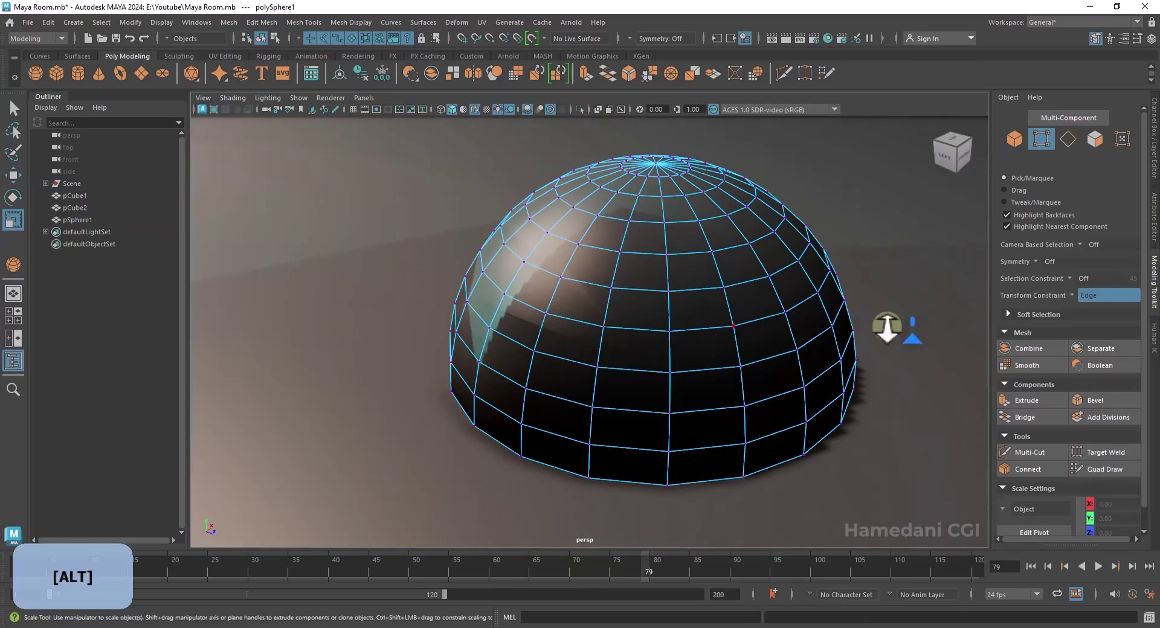
- Turn off the transform constraint, try moving one vertex on the sphere's side freely, and undo the move
{"action": "left_click", "coordinate": [1071, 295]}
{"action": "left_click", "coordinate": [1078, 300]}
{"action": "left_click_drag", "start_coordinate": [806, 369], "coordinate": [747, 377], "text": "alt"}
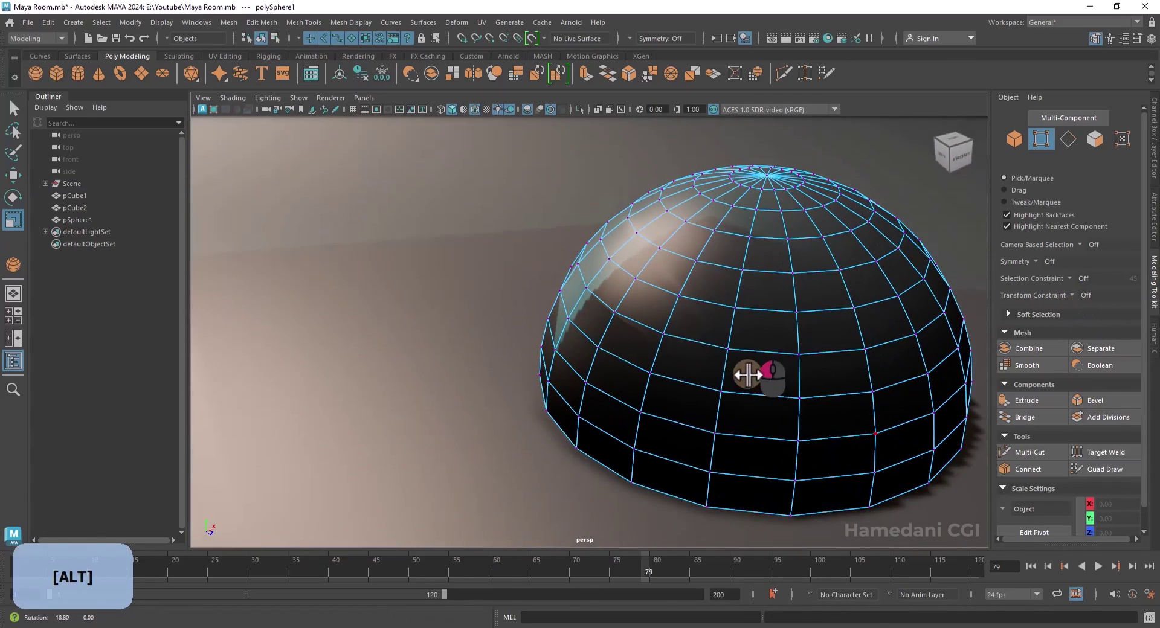
{"action": "left_click", "coordinate": [666, 336]}
{"action": "key", "text": "w"}
{"action": "left_click_drag", "start_coordinate": [672, 334], "coordinate": [762, 395]}
{"action": "key", "text": "ctrl+z"}
- Set the transform constraint to Edge Slide and slide the selected sphere vertex along its adjoining edges
{"action": "left_click", "coordinate": [1075, 294]}
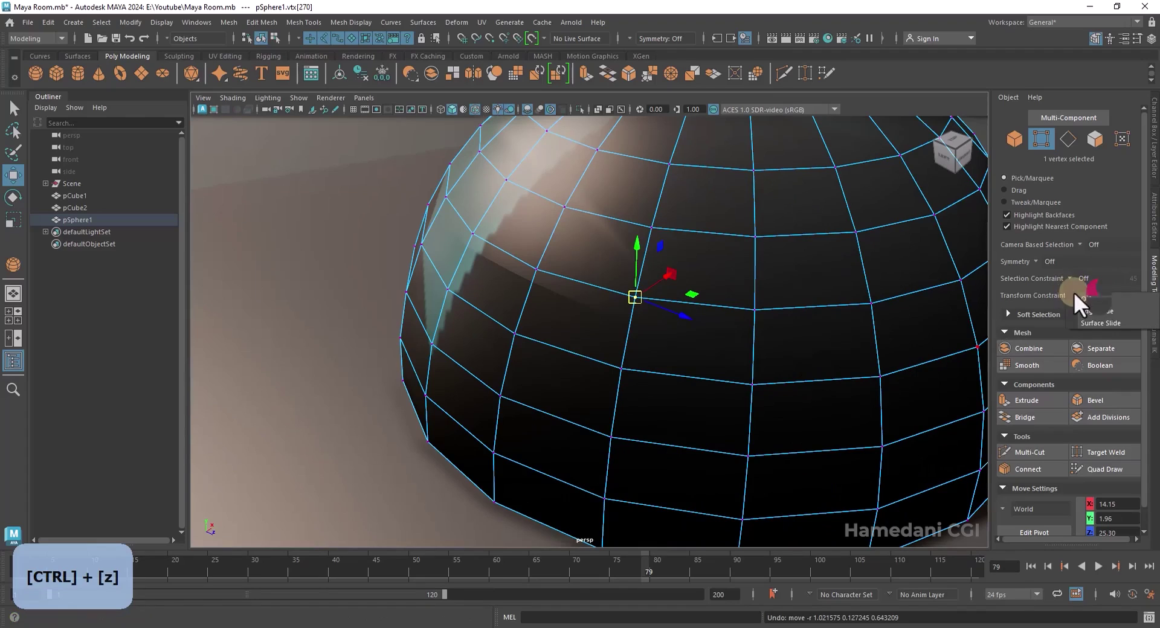
{"action": "left_click", "coordinate": [1129, 312]}
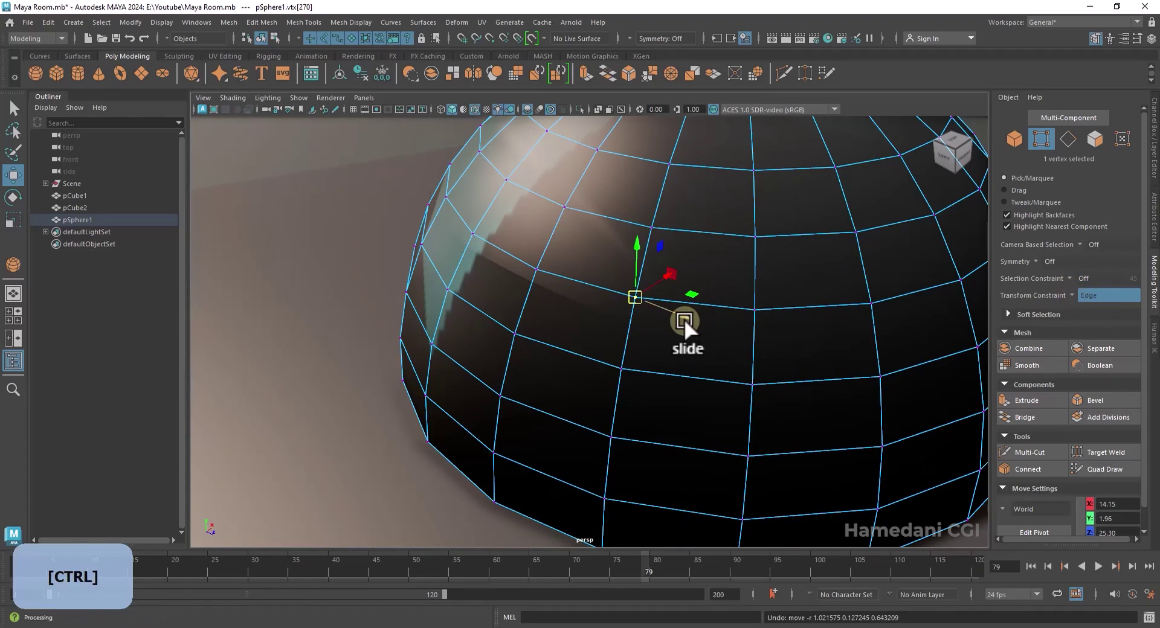
{"action": "left_click_drag", "start_coordinate": [655, 308], "coordinate": [628, 285]}
{"action": "left_click_drag", "start_coordinate": [552, 313], "coordinate": [626, 317], "text": "alt"}
{"action": "middle_click_drag", "start_coordinate": [607, 346], "coordinate": [474, 346], "text": "alt"}
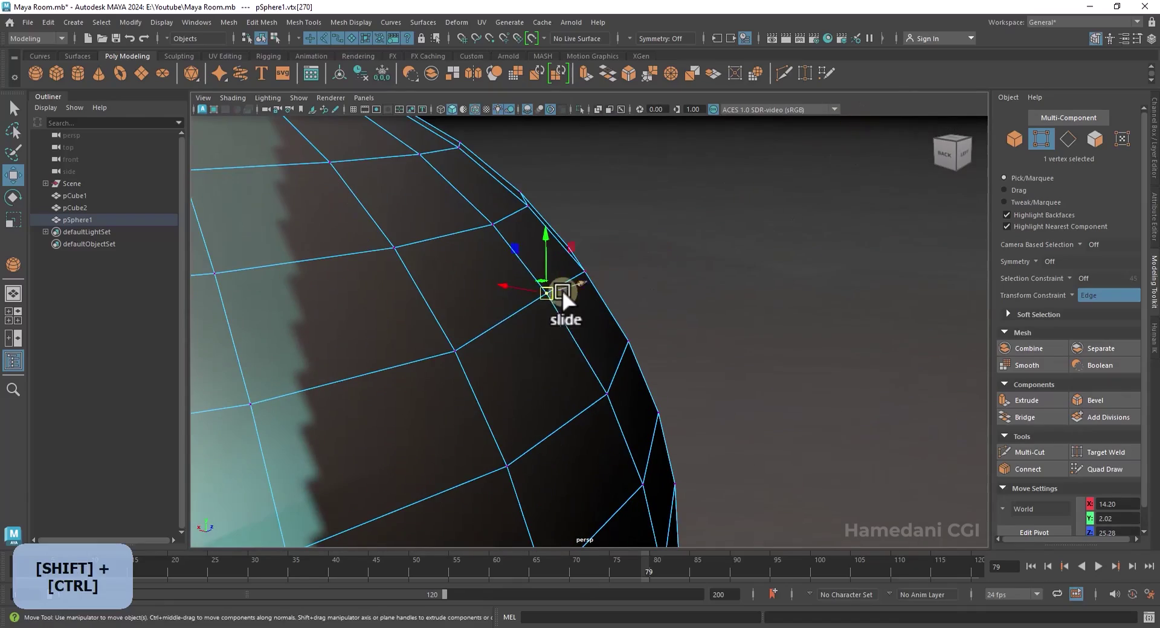
{"action": "middle_click_drag", "start_coordinate": [562, 290], "coordinate": [563, 320], "text": "ctrl+shift"}
{"action": "left_click_drag", "start_coordinate": [563, 320], "coordinate": [583, 339], "text": "ctrl+shift"}
- Return to object mode, select pCube1, and turn off the transform constraint
{"action": "right_click_drag", "start_coordinate": [582, 339], "coordinate": [526, 339], "text": "alt"}
{"action": "left_click_drag", "start_coordinate": [658, 319], "coordinate": [622, 308], "text": "alt"}
{"action": "right_click_drag", "start_coordinate": [622, 283], "coordinate": [632, 354]}
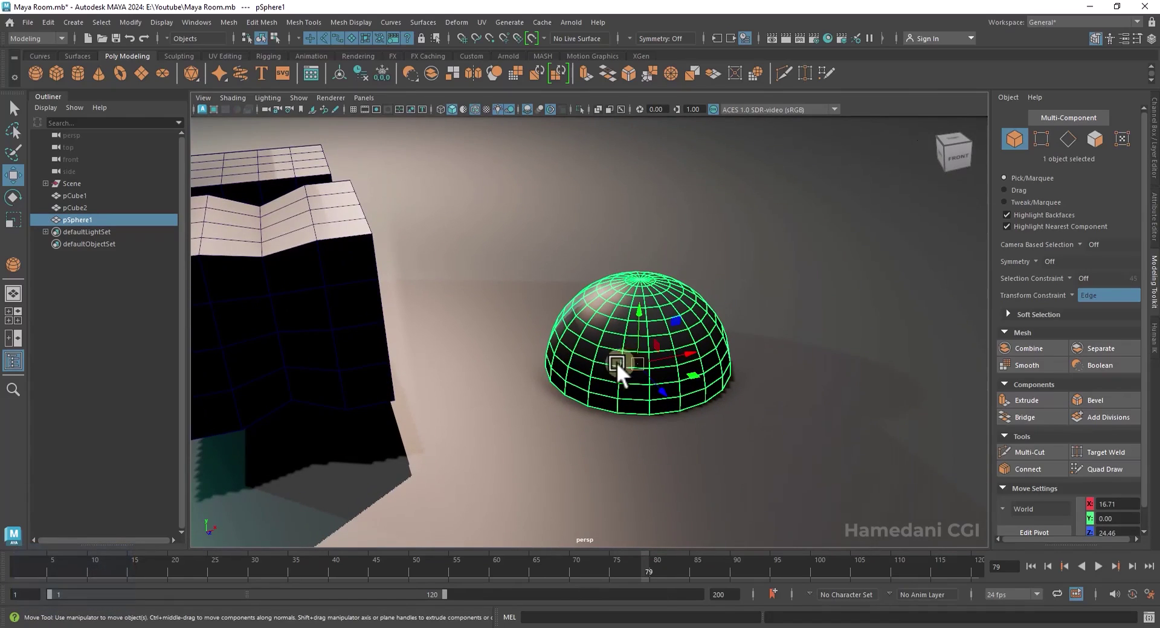
{"action": "left_click_drag", "start_coordinate": [616, 361], "coordinate": [469, 303], "text": "alt"}
{"action": "left_click", "coordinate": [455, 280]}
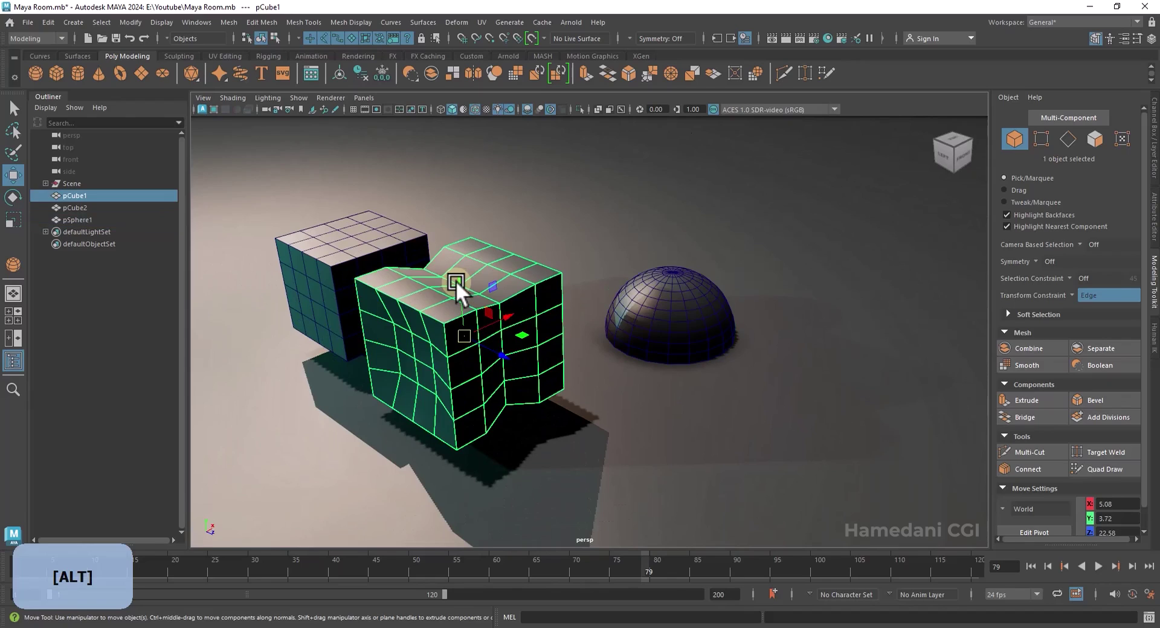
{"action": "left_click", "coordinate": [1074, 293]}
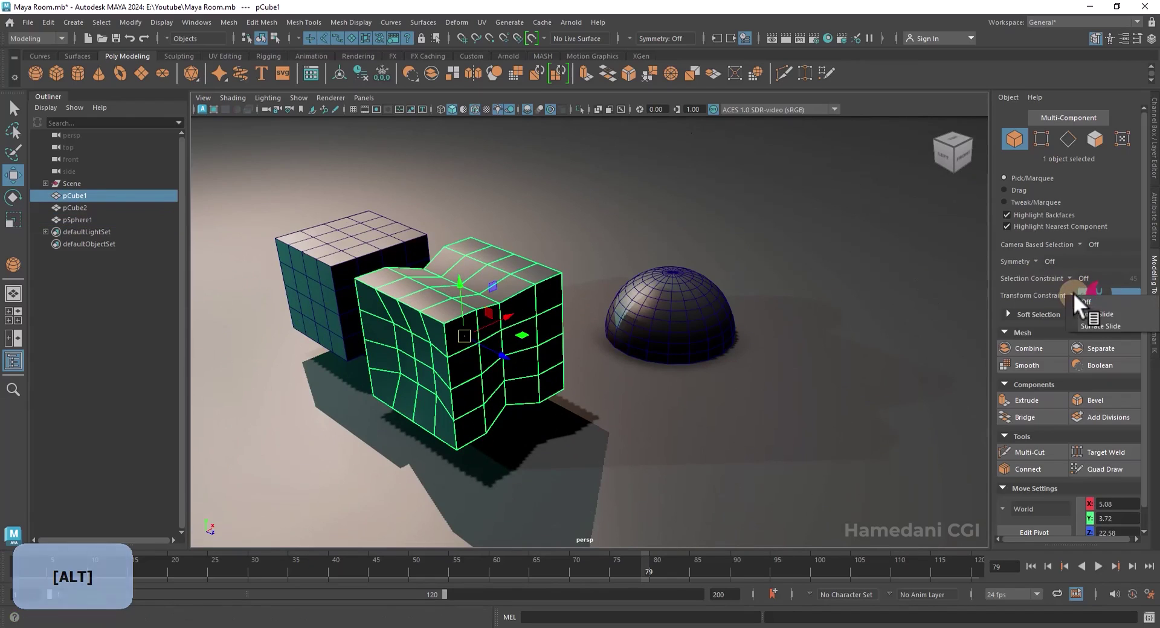
{"action": "left_click", "coordinate": [1103, 305]}
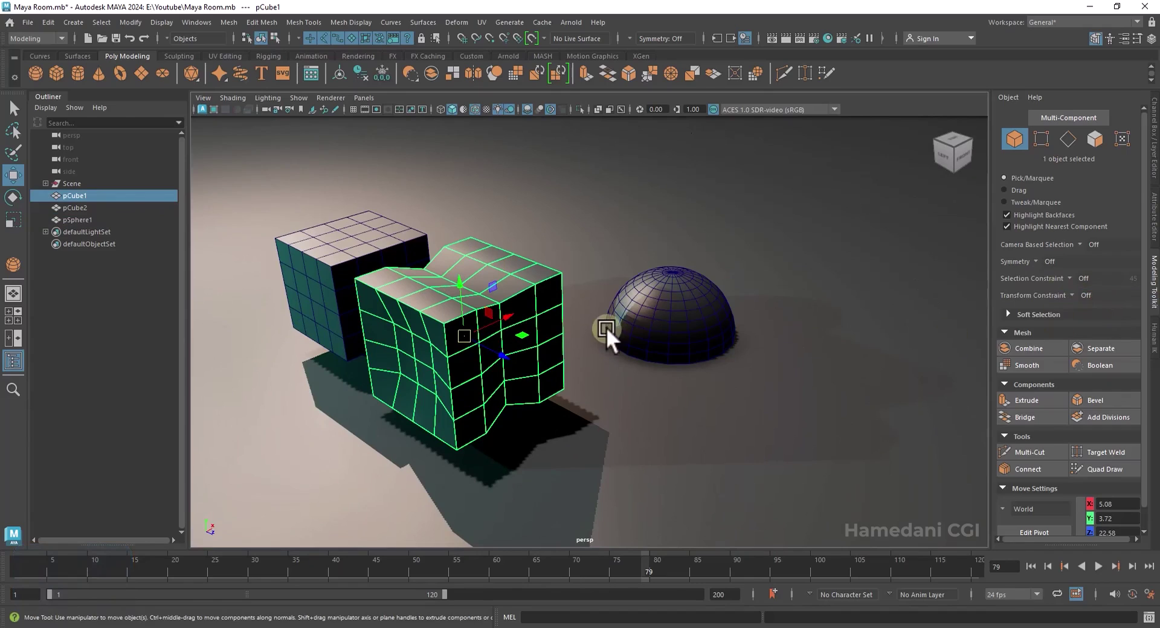
- Switch pCube1 to edge mode and select two adjoining edges in the middle of its top
{"action": "right_click", "coordinate": [479, 281]}
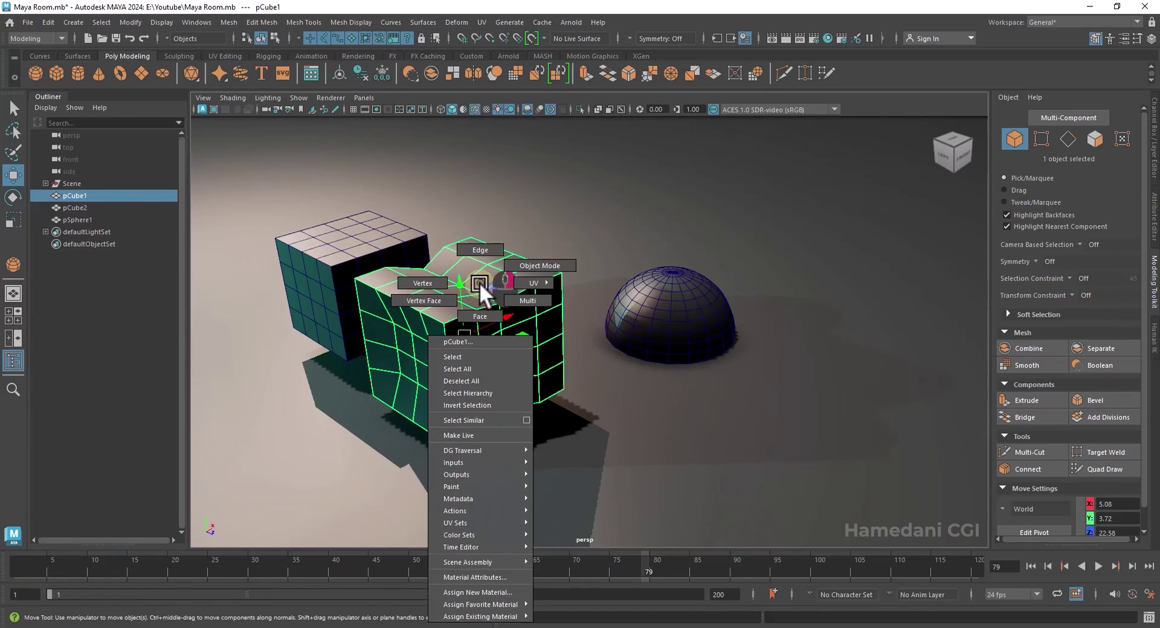
{"action": "left_click", "coordinate": [478, 249]}
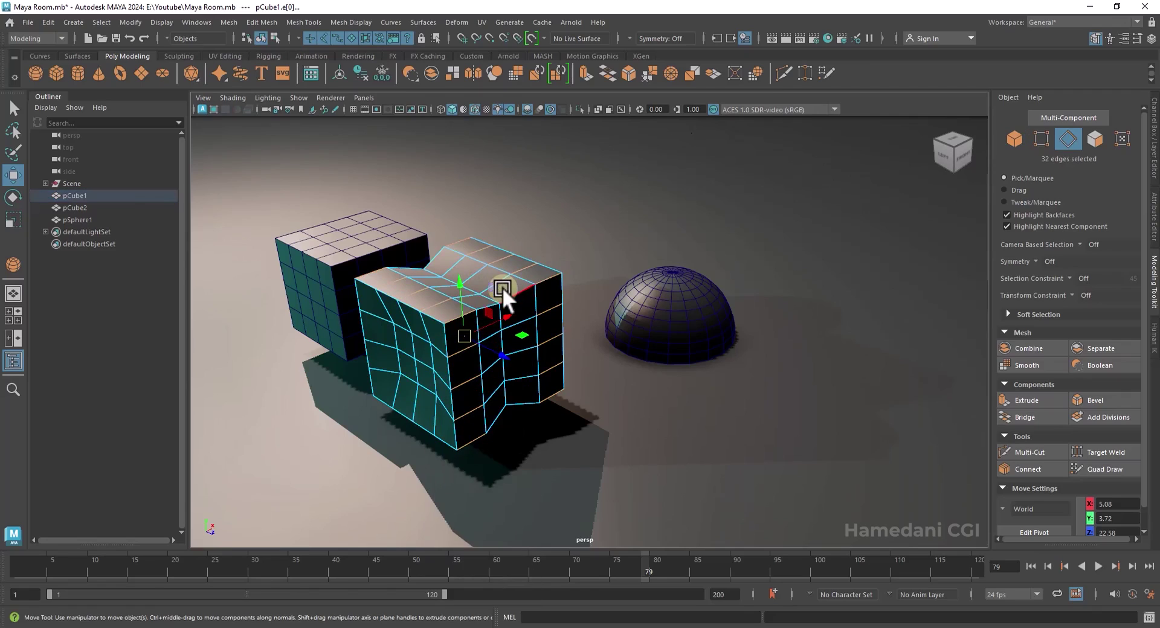
{"action": "left_click", "coordinate": [477, 271]}
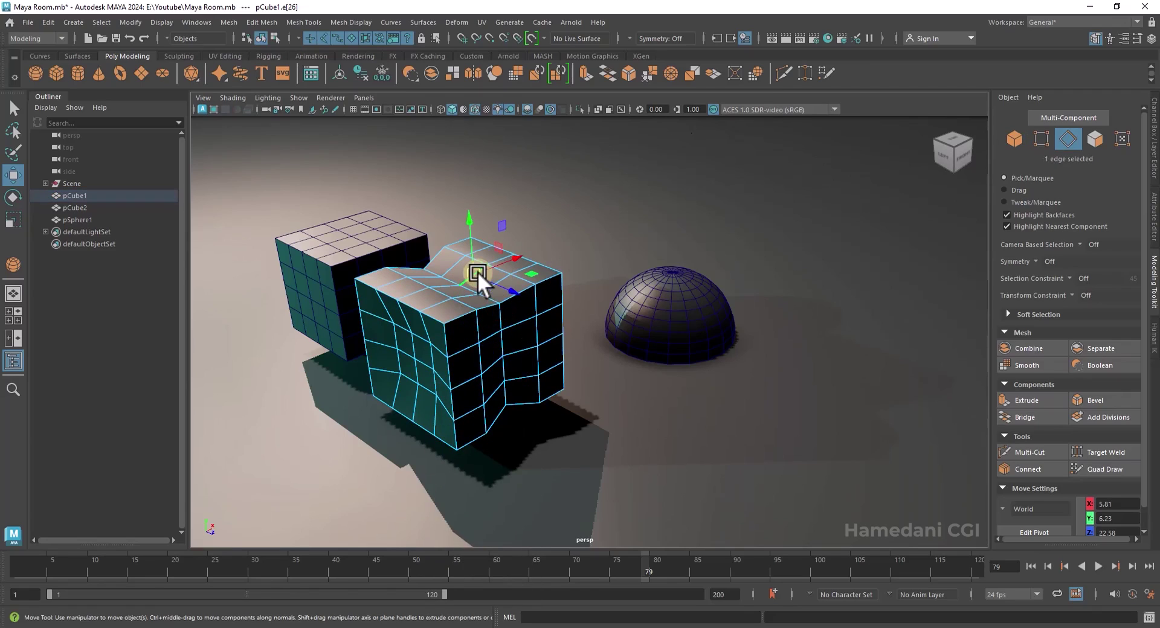
{"action": "left_click", "coordinate": [450, 284], "text": "shift"}
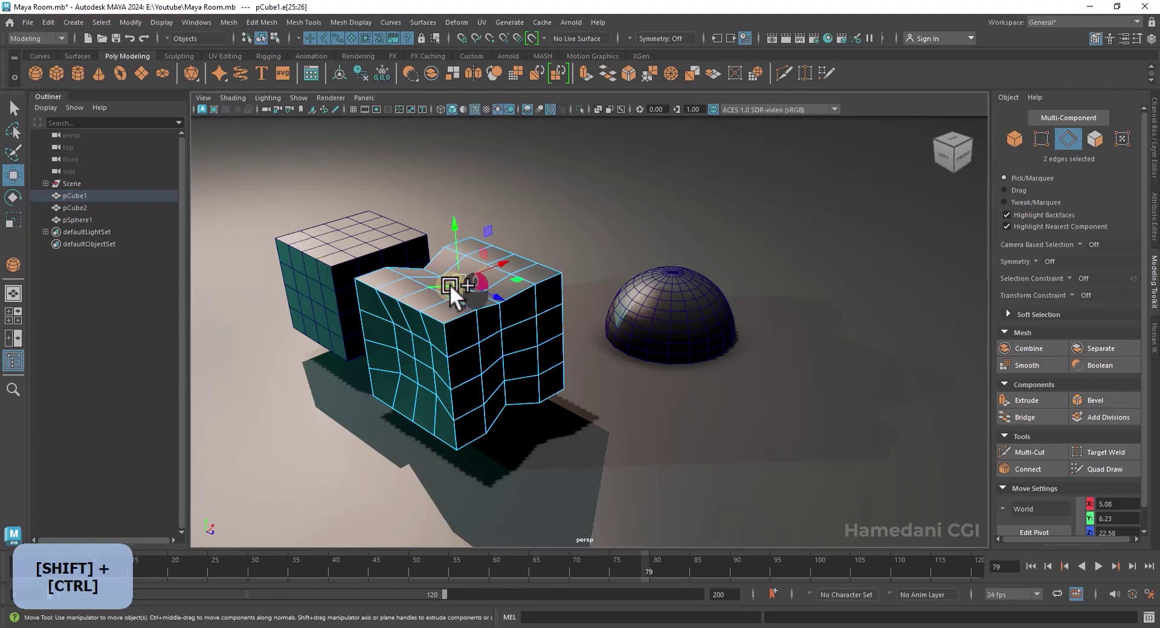
- Convert the two selected edges to faces, and convert those faces to vertices
{"action": "right_click", "coordinate": [449, 284], "text": "ctrl+shift"}
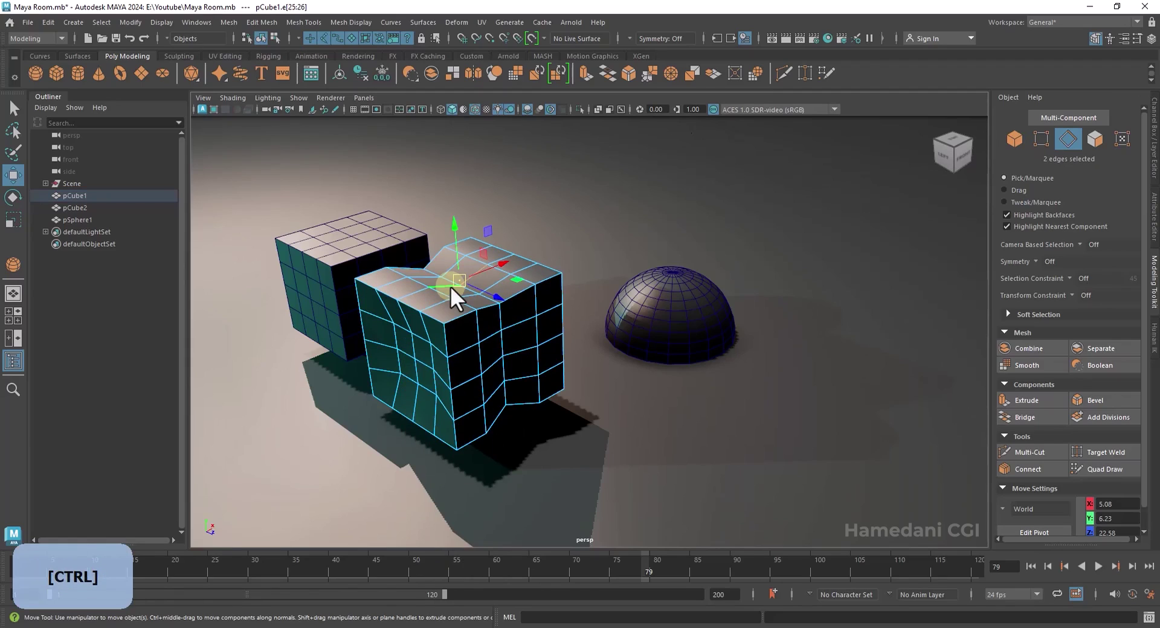
{"action": "right_click_drag", "start_coordinate": [449, 284], "coordinate": [459, 351], "text": "ctrl"}
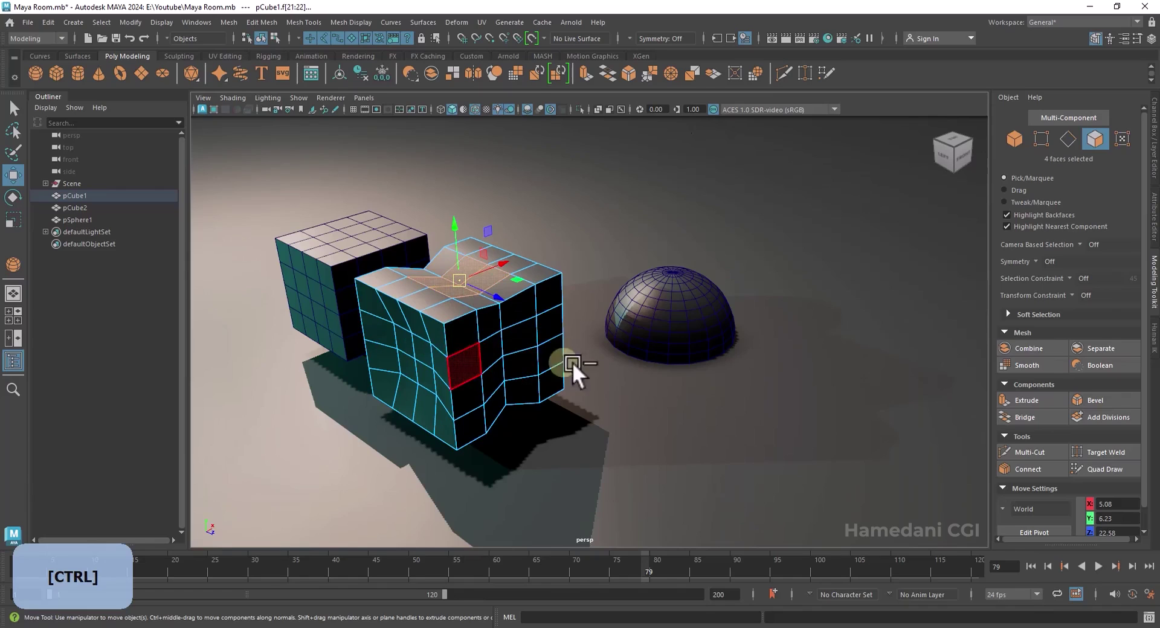
{"action": "left_click_drag", "start_coordinate": [572, 362], "coordinate": [524, 358], "text": "alt"}
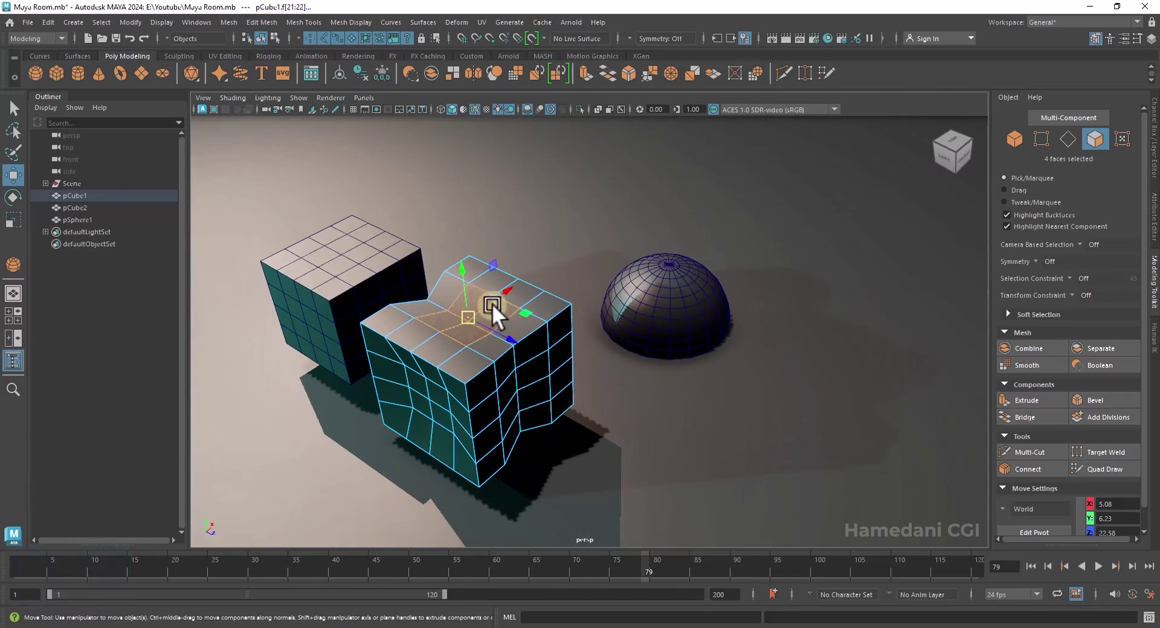
{"action": "key", "text": "ctrl"}
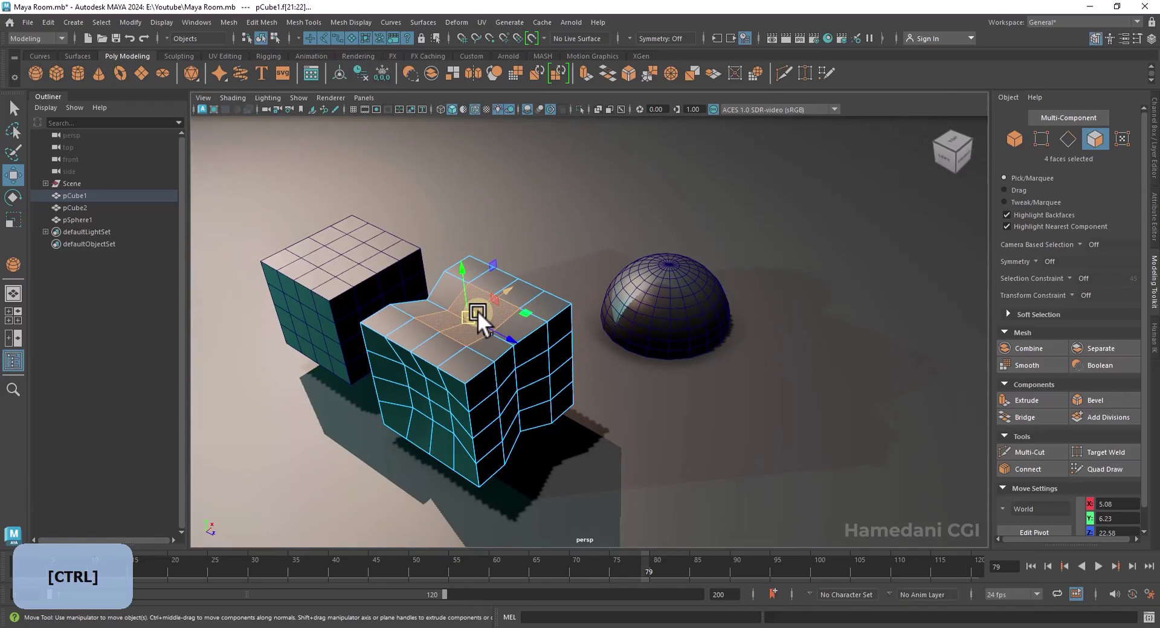
{"action": "right_click", "coordinate": [477, 310], "text": "ctrl"}
{"action": "right_click_drag", "start_coordinate": [477, 311], "coordinate": [371, 311], "text": "ctrl"}
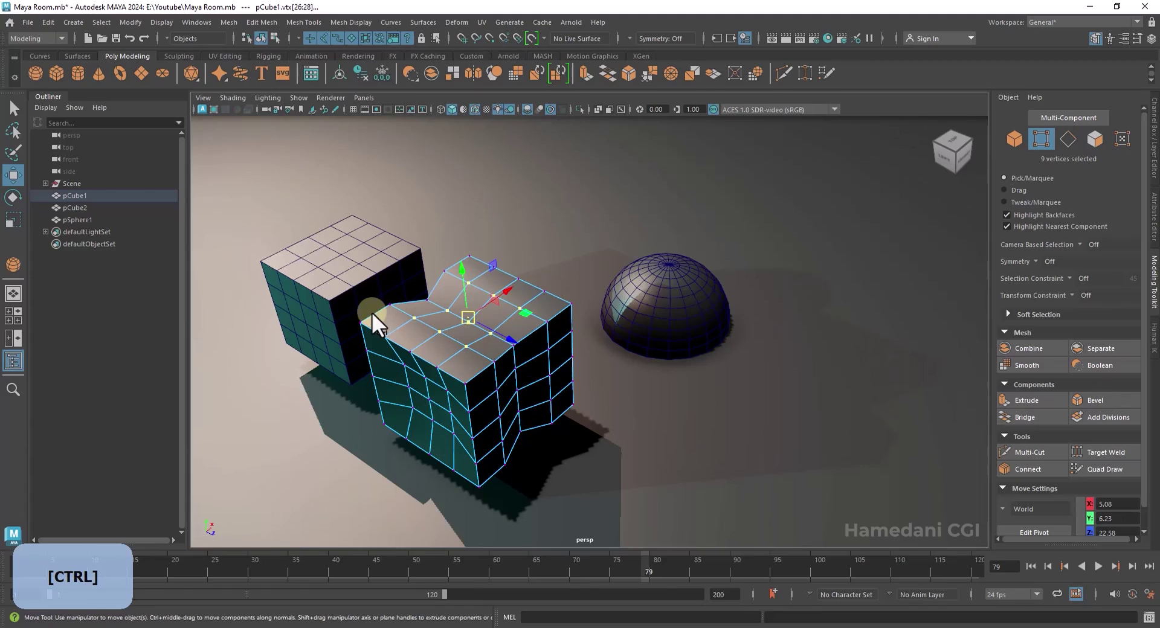
- Clear the vertex selection and select a single edge in the middle of pCube1's top in edge mode
{"action": "left_click", "coordinate": [605, 414]}
{"action": "right_click_drag", "start_coordinate": [493, 282], "coordinate": [487, 245]}
{"action": "left_click", "coordinate": [456, 314]}
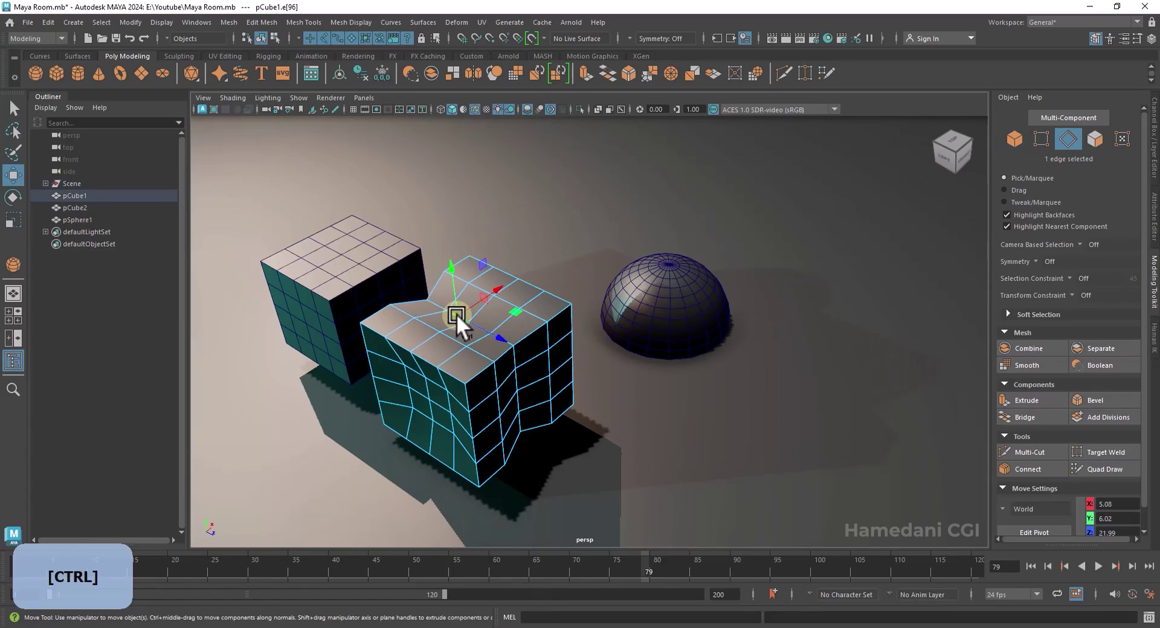
- Convert the selected edge to its edge ring, reselect the single edge, and convert it to its edge loop
{"action": "right_click_drag", "start_coordinate": [455, 314], "coordinate": [335, 356], "text": "ctrl"}
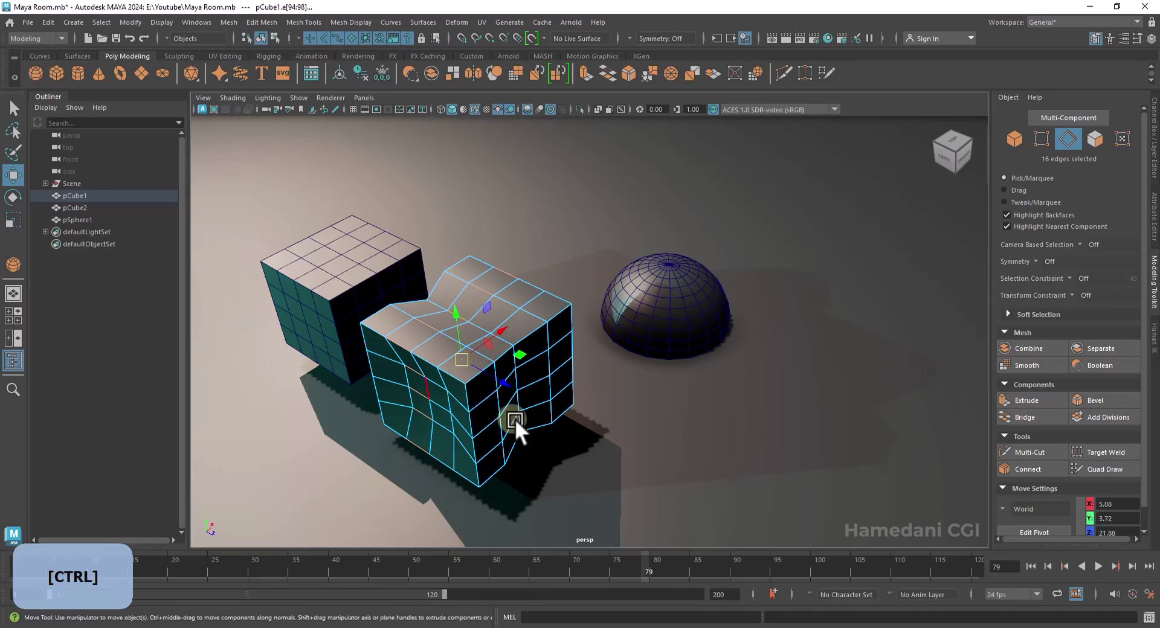
{"action": "left_click", "coordinate": [463, 313]}
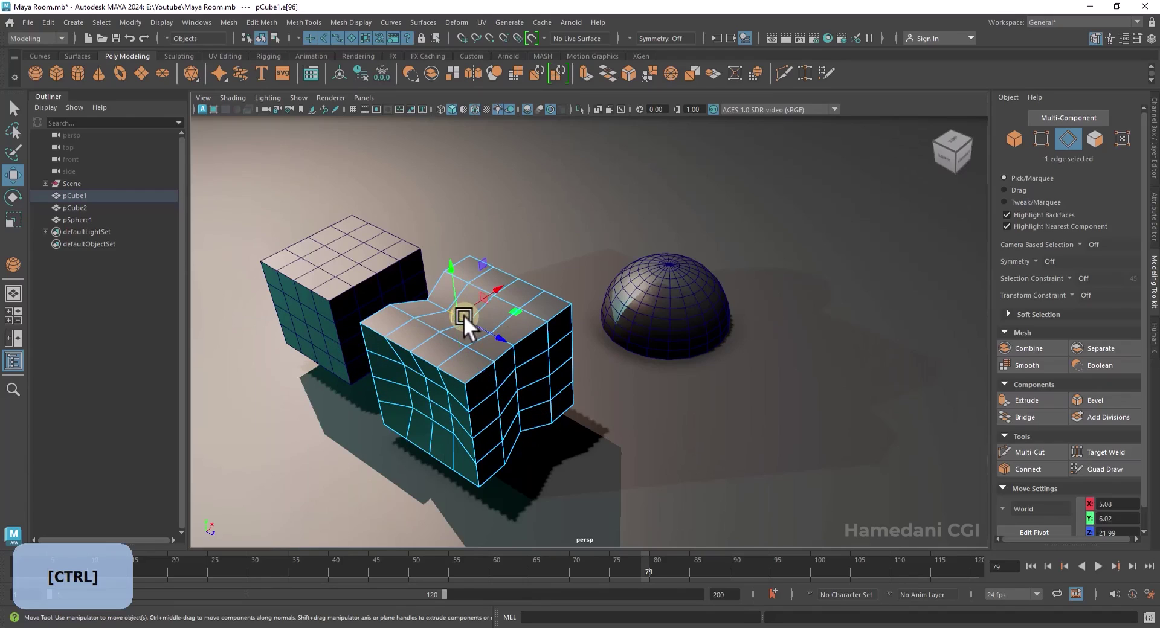
{"action": "right_click_drag", "start_coordinate": [460, 316], "coordinate": [460, 316], "text": "ctrl"}
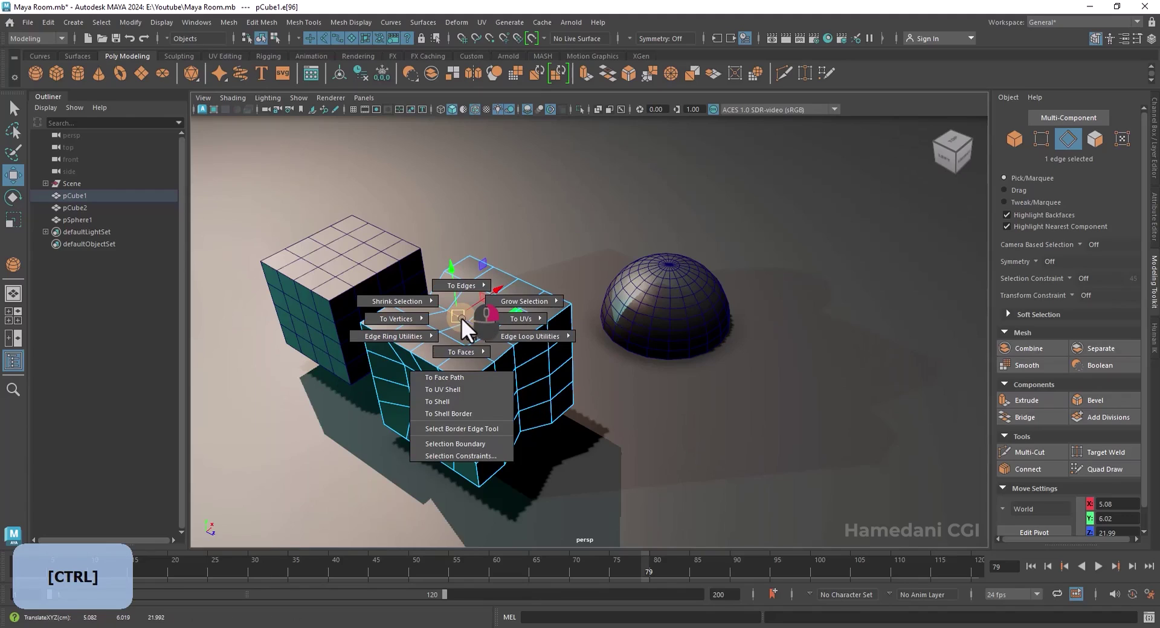
{"action": "right_click_drag", "start_coordinate": [462, 317], "coordinate": [586, 356], "text": "ctrl"}
- Clear the selection, switch pCube1 to face mode, and extrude a single face on its top upward
{"action": "left_click_drag", "start_coordinate": [586, 357], "coordinate": [644, 408], "text": "alt"}
{"action": "left_click", "coordinate": [638, 399]}
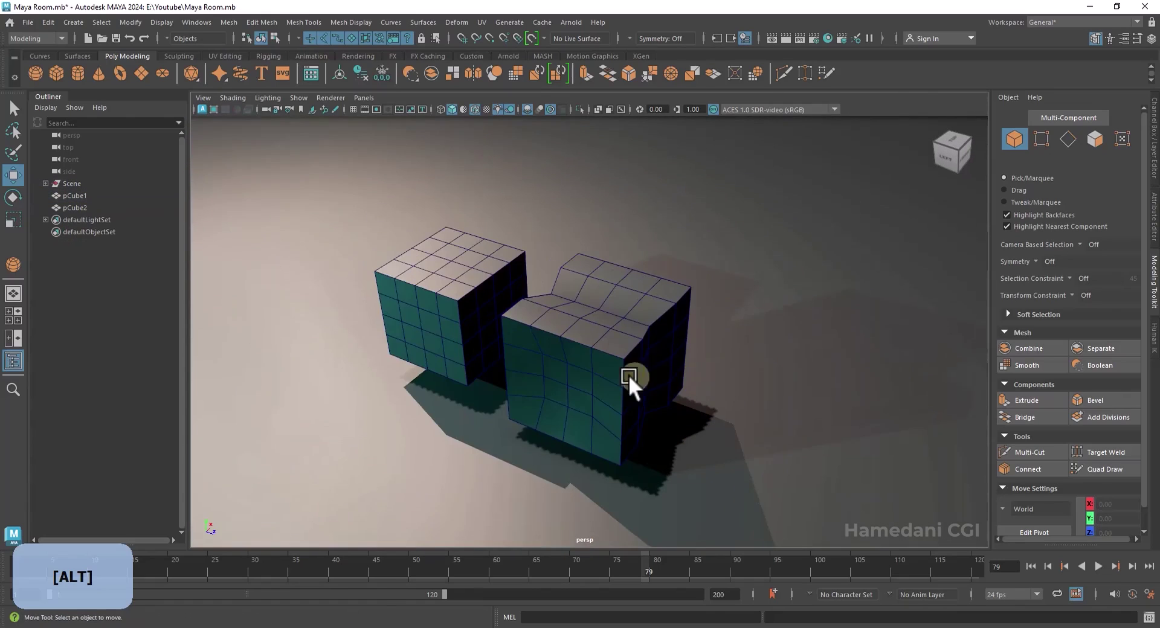
{"action": "left_click_drag", "start_coordinate": [629, 375], "coordinate": [614, 354], "text": "alt"}
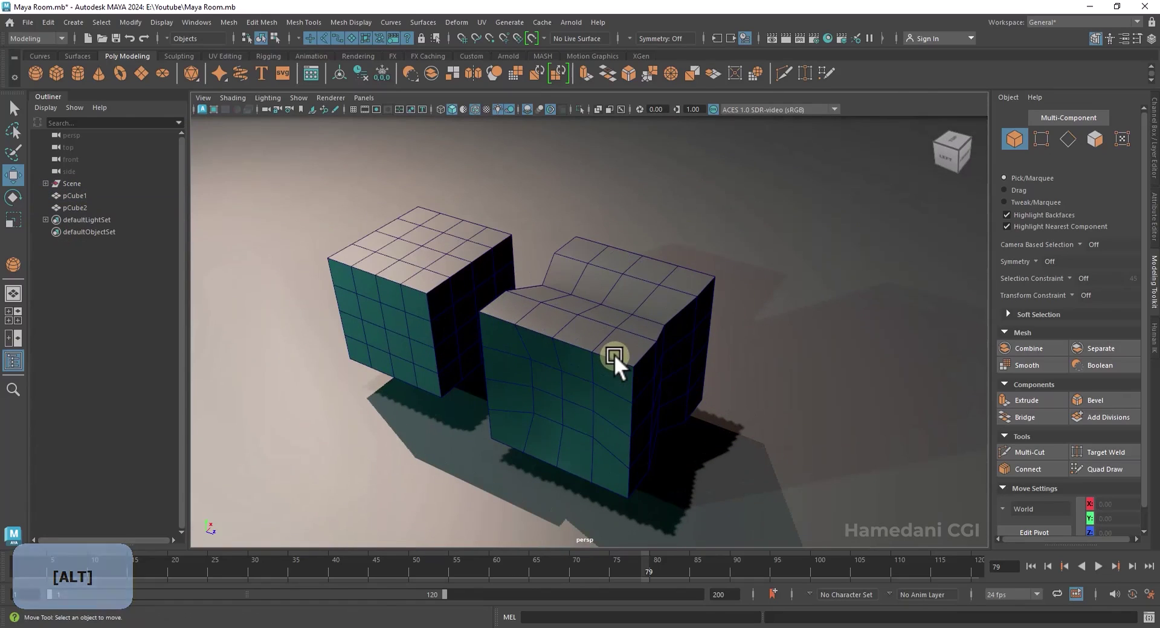
{"action": "right_click_drag", "start_coordinate": [598, 283], "coordinate": [622, 295]}
{"action": "left_click", "coordinate": [741, 379]}
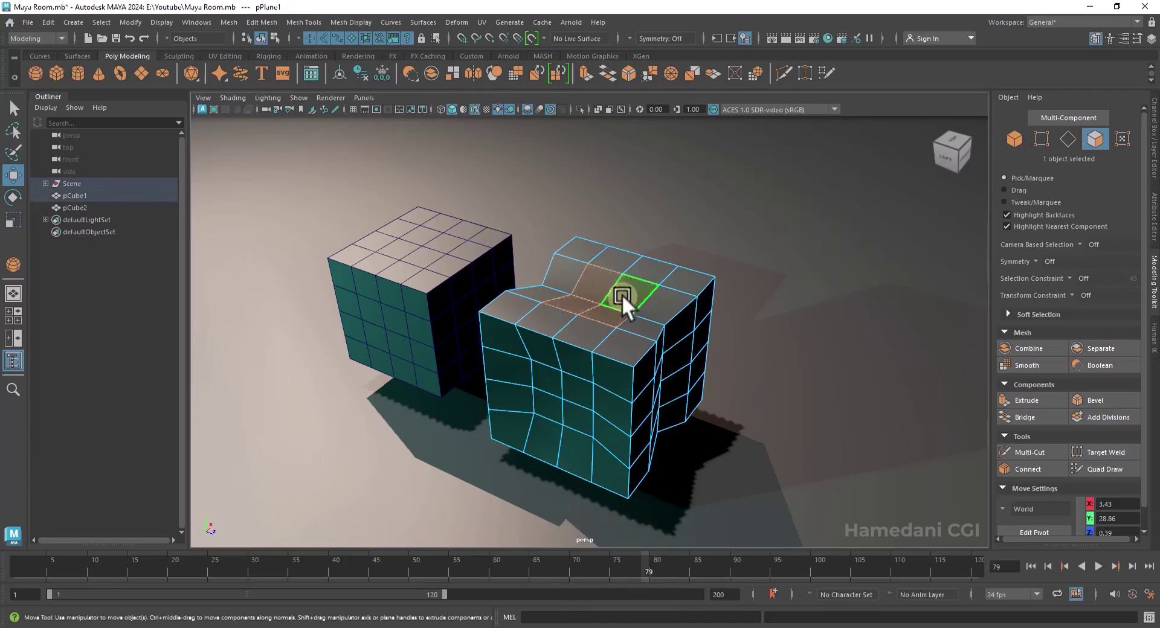
{"action": "left_click", "coordinate": [622, 288]}
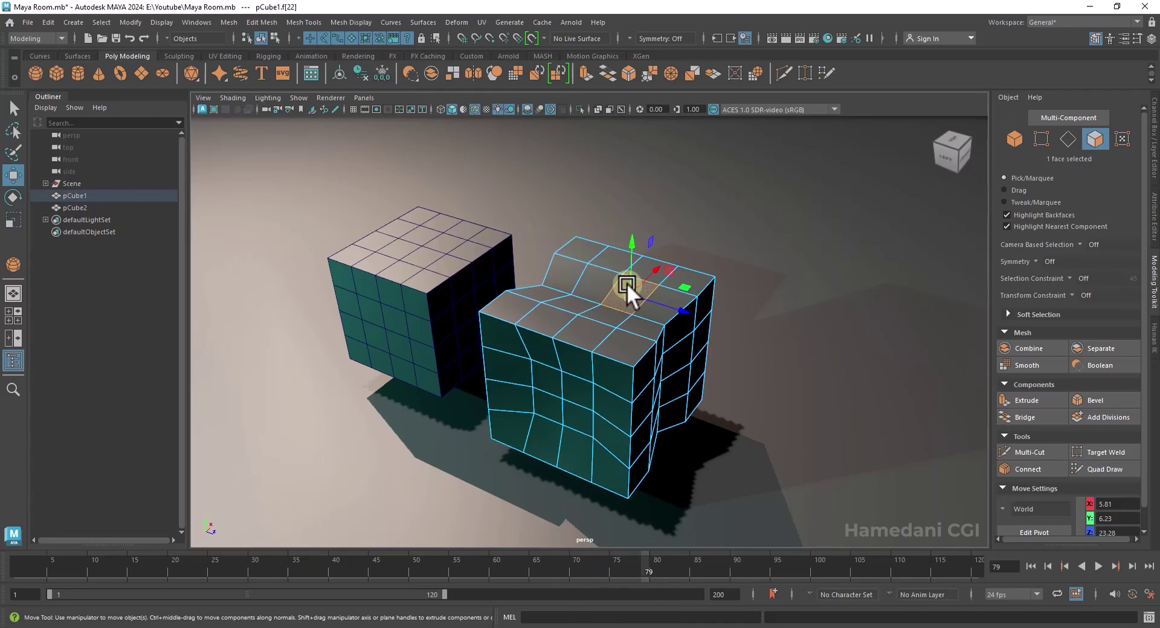
{"action": "left_click_drag", "start_coordinate": [631, 259], "coordinate": [636, 190], "text": "shift"}
- Select the four central faces on pCube1's side and extrude them outward with an offset of 0.1
{"action": "left_click_drag", "start_coordinate": [682, 284], "coordinate": [607, 391], "text": "alt"}
{"action": "left_click", "coordinate": [598, 378]}
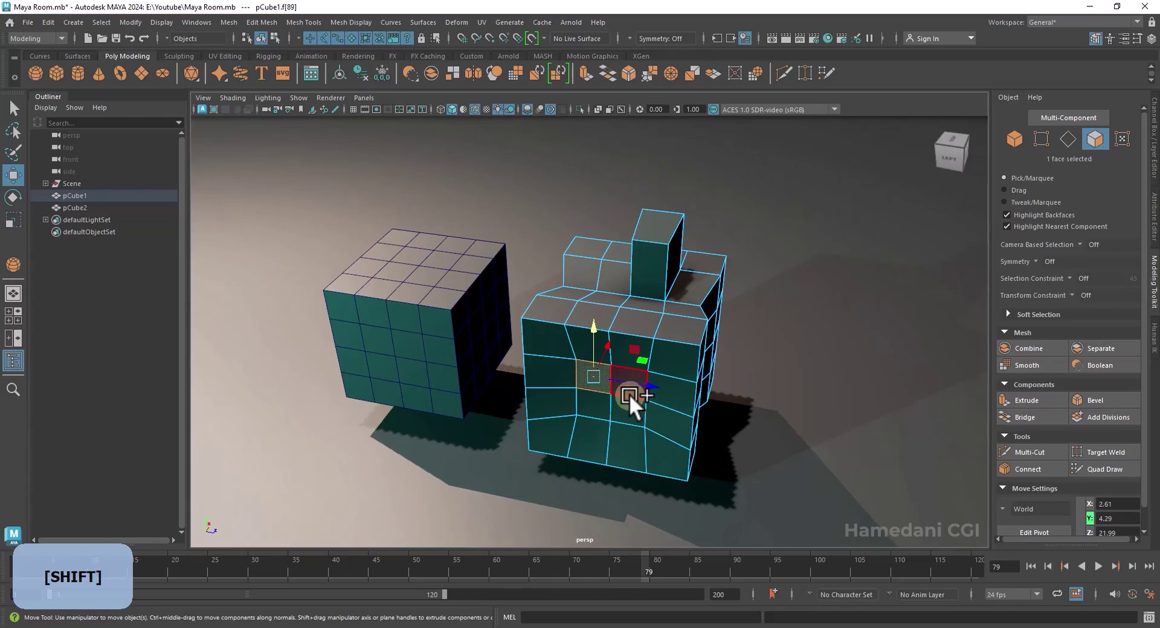
{"action": "left_click", "coordinate": [629, 394], "text": "shift"}
{"action": "left_click", "coordinate": [621, 409], "text": "shift"}
{"action": "left_click", "coordinate": [597, 405], "text": "shift"}
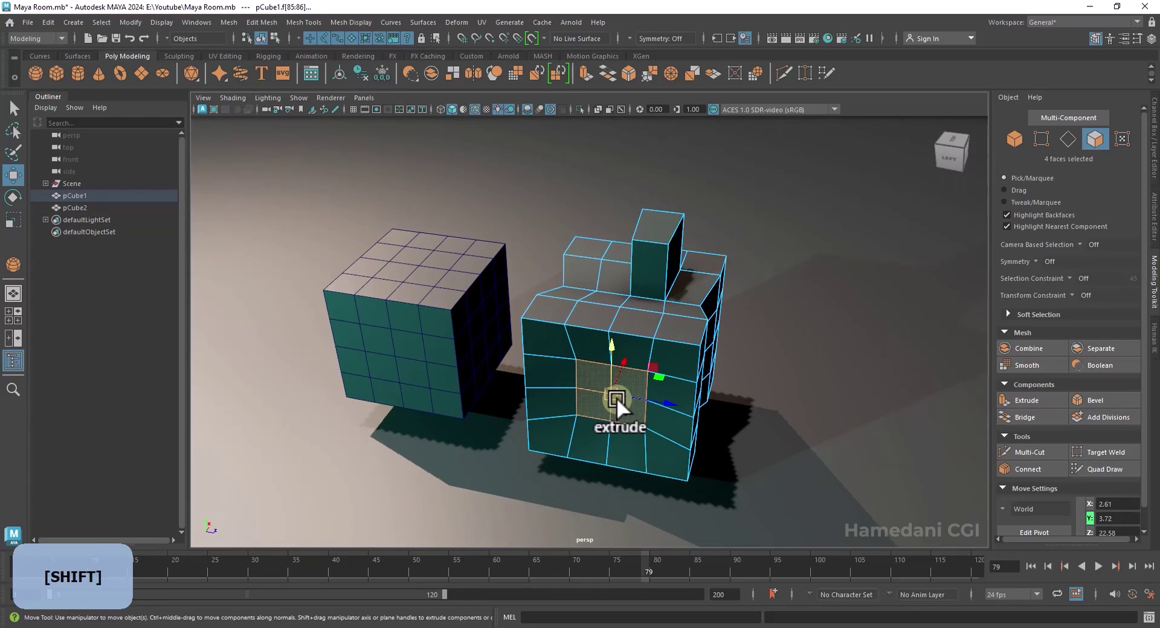
{"action": "right_click", "coordinate": [616, 398], "text": "shift"}
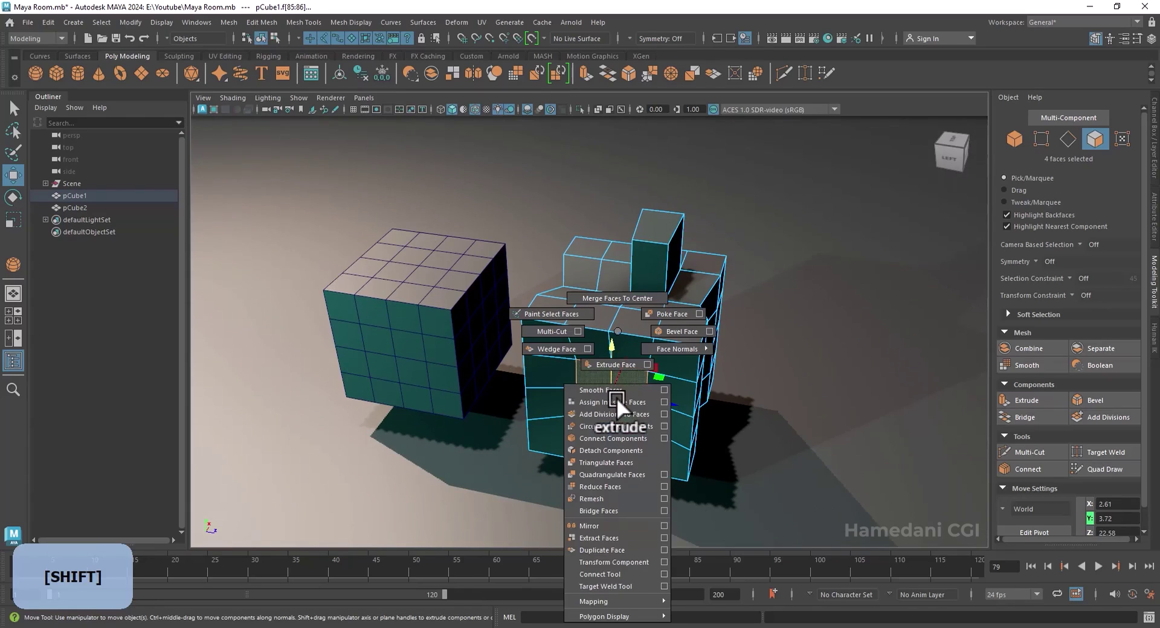
{"action": "left_click", "coordinate": [610, 366]}
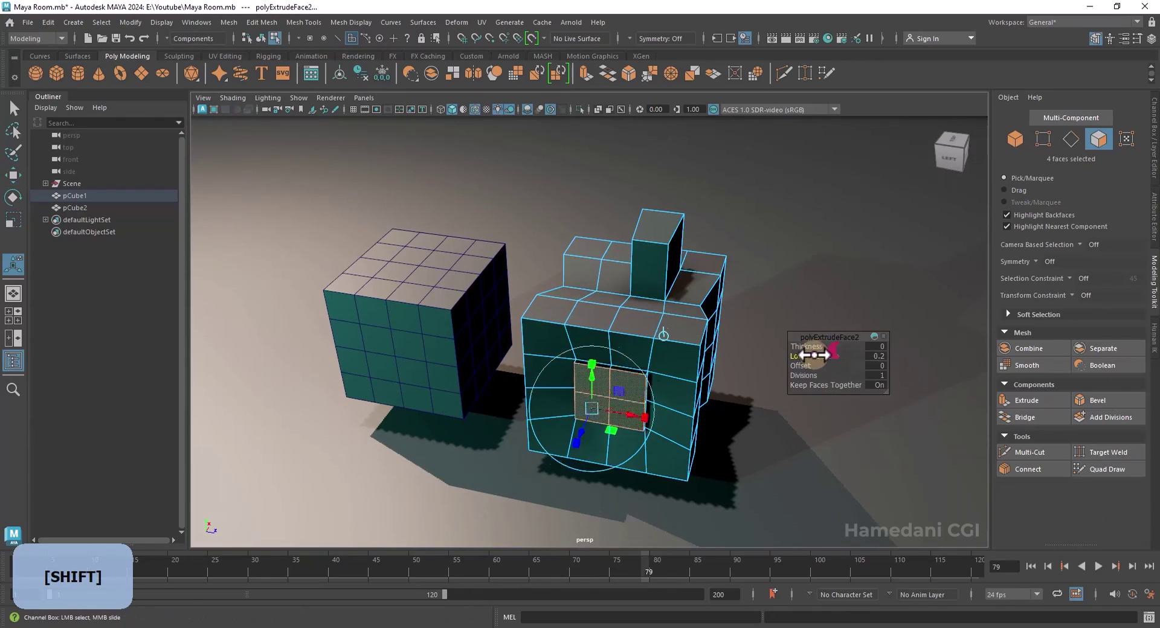
{"action": "mouse_move", "coordinate": [815, 356]}
{"action": "left_mouse_down"}
{"action": "mouse_move", "coordinate": [837, 355]}
{"action": "mouse_move", "coordinate": [801, 366]}
{"action": "mouse_move", "coordinate": [813, 366]}
{"action": "left_mouse_up"}
- Lengthen the side extrusion to a Local Translate Z of 5.232 at Fast drag speed, and switch the drag speed to Slowest
{"action": "left_click", "coordinate": [874, 337]}
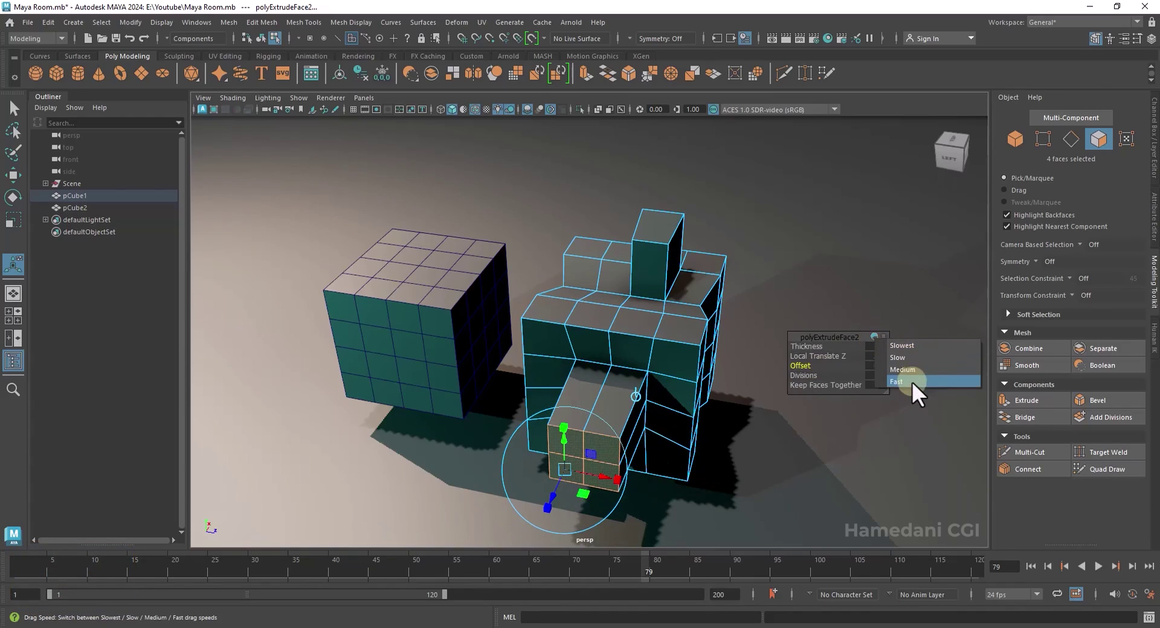
{"action": "left_click", "coordinate": [911, 382]}
{"action": "left_click_drag", "start_coordinate": [813, 356], "coordinate": [651, 394]}
{"action": "left_click", "coordinate": [873, 337]}
{"action": "left_click", "coordinate": [895, 342]}
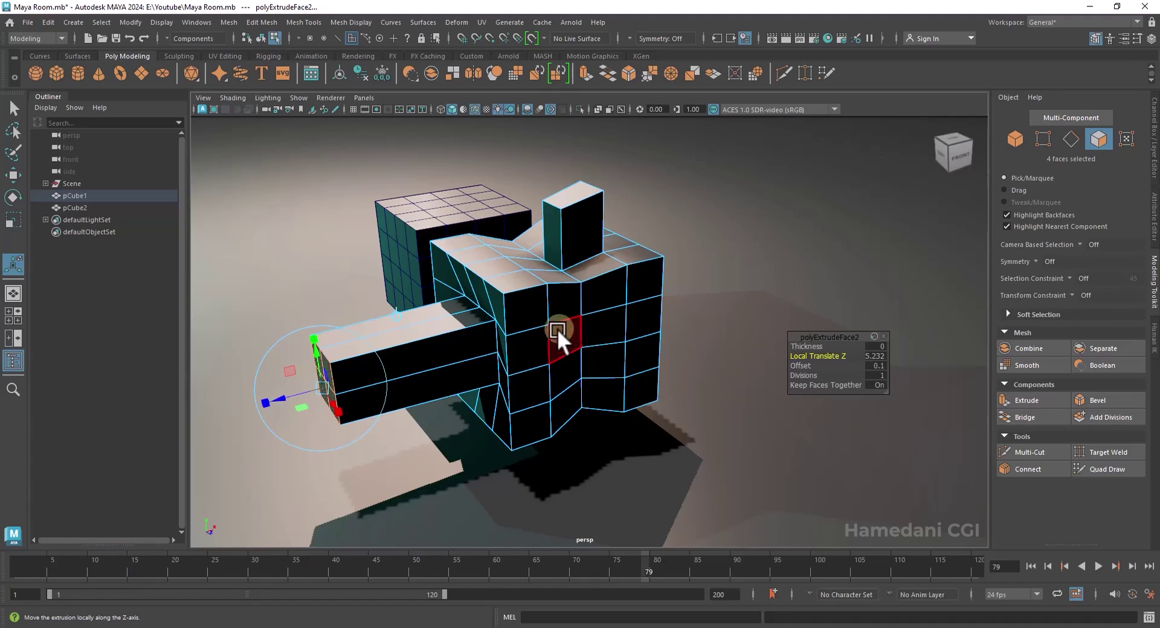
- Return pCube1 to object mode and turn on Display Normal in its mesh component display attributes
{"action": "left_click_drag", "start_coordinate": [535, 332], "coordinate": [553, 358], "text": "alt"}
{"action": "right_click_drag", "start_coordinate": [574, 305], "coordinate": [626, 265]}
{"action": "left_click", "coordinate": [1154, 217]}
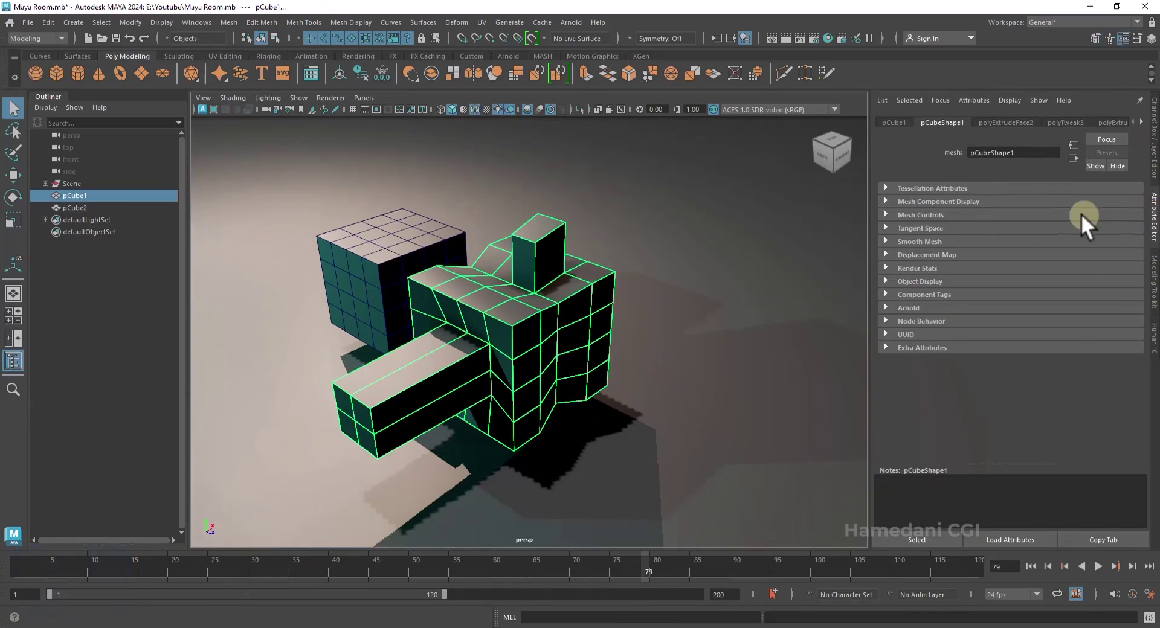
{"action": "left_click", "coordinate": [978, 204]}
{"action": "scroll", "coordinate": [910, 326], "scroll_direction": "down", "scroll_amount": 5}
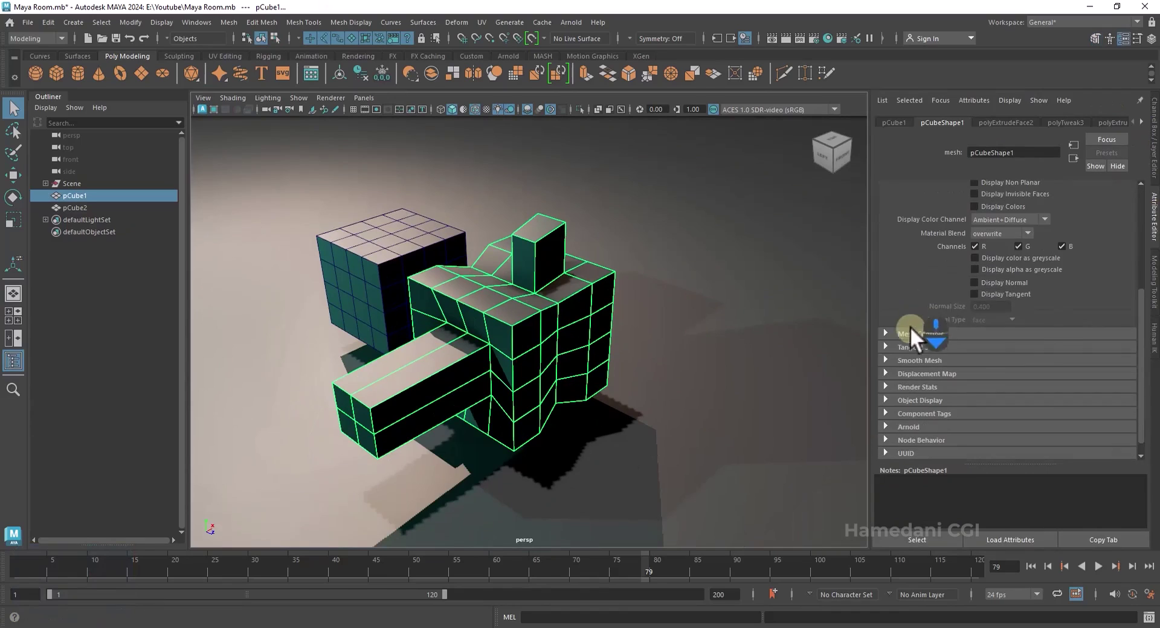
{"action": "left_click", "coordinate": [974, 282]}
- Try Normal Size values of 3 and 2 for pCube1's displayed normals, and settle on 1
{"action": "double_click", "coordinate": [991, 307]}
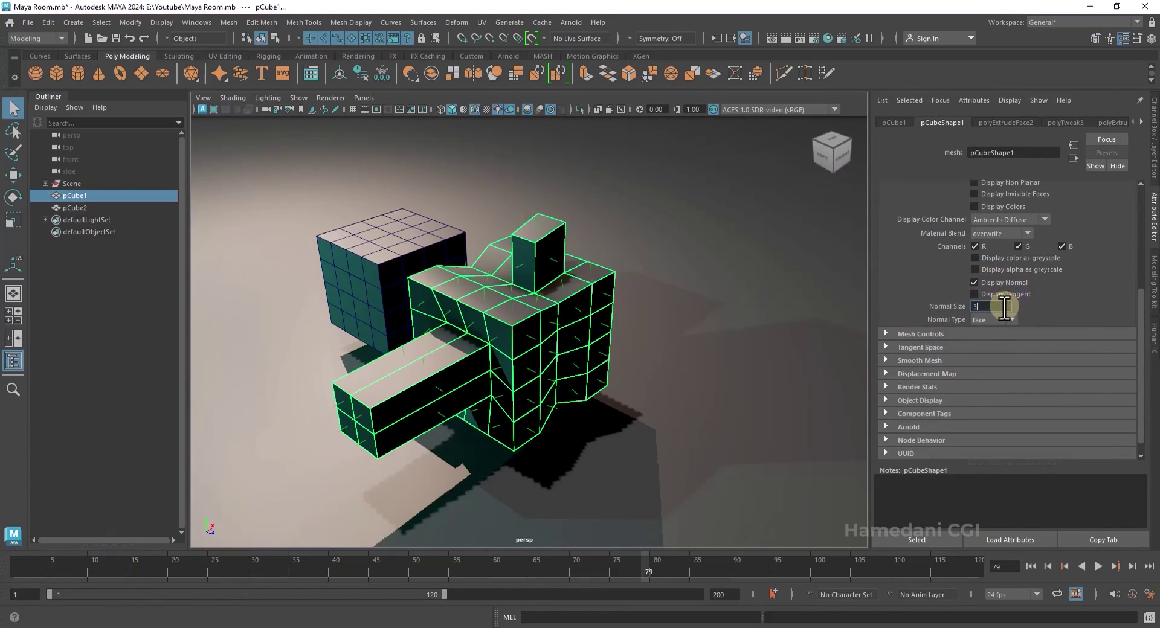
{"action": "type", "text": "3"}
{"action": "key", "text": "Return"}
{"action": "type", "text": "2"}
{"action": "key", "text": "Return"}
{"action": "double_click", "coordinate": [981, 306]}
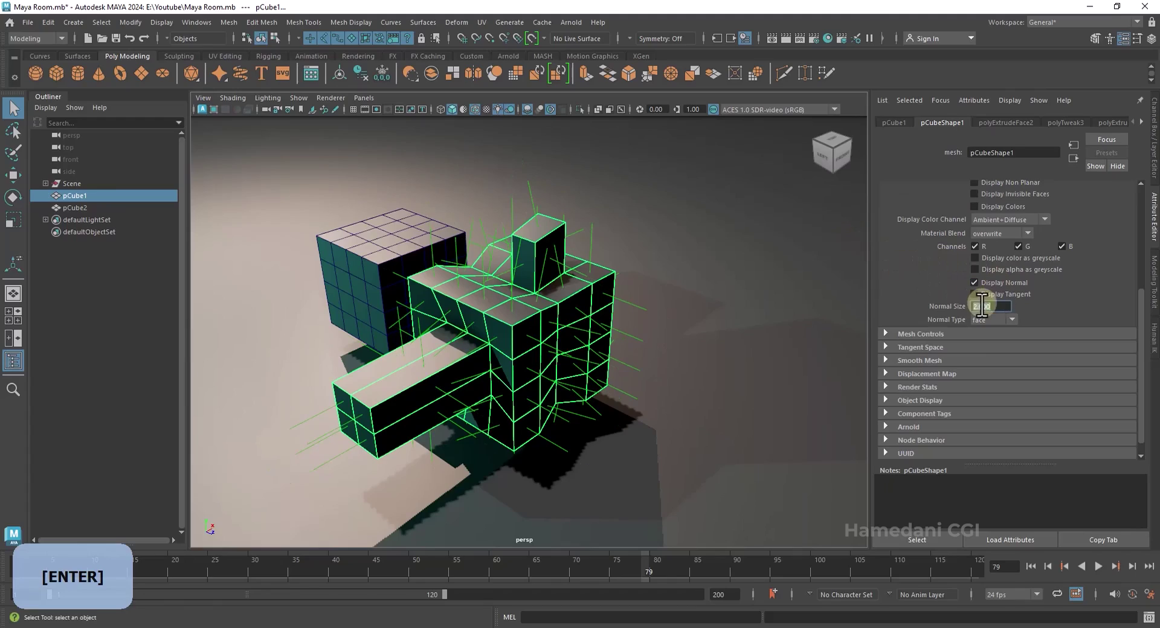
{"action": "type", "text": "1"}
{"action": "key", "text": "Return"}
- Reverse the normal of the upper corner face on pCube1's extruded side in face mode, and clear the selection
{"action": "left_click_drag", "start_coordinate": [521, 333], "coordinate": [556, 350], "text": "alt"}
{"action": "scroll", "coordinate": [585, 385], "scroll_direction": "up", "scroll_amount": 6}
{"action": "right_click_drag", "start_coordinate": [493, 283], "coordinate": [598, 316]}
{"action": "left_click", "coordinate": [492, 299]}
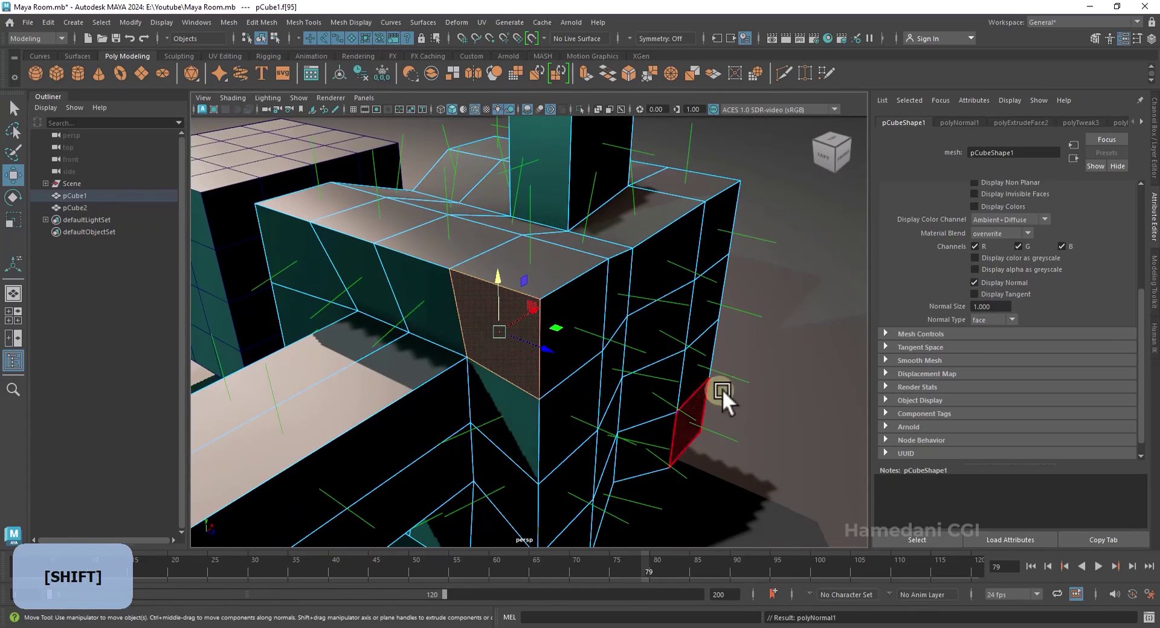
{"action": "left_click", "coordinate": [818, 370]}
{"action": "scroll", "coordinate": [806, 368], "scroll_direction": "down", "scroll_amount": 3}
{"action": "left_click_drag", "start_coordinate": [806, 369], "coordinate": [730, 371], "text": "alt"}
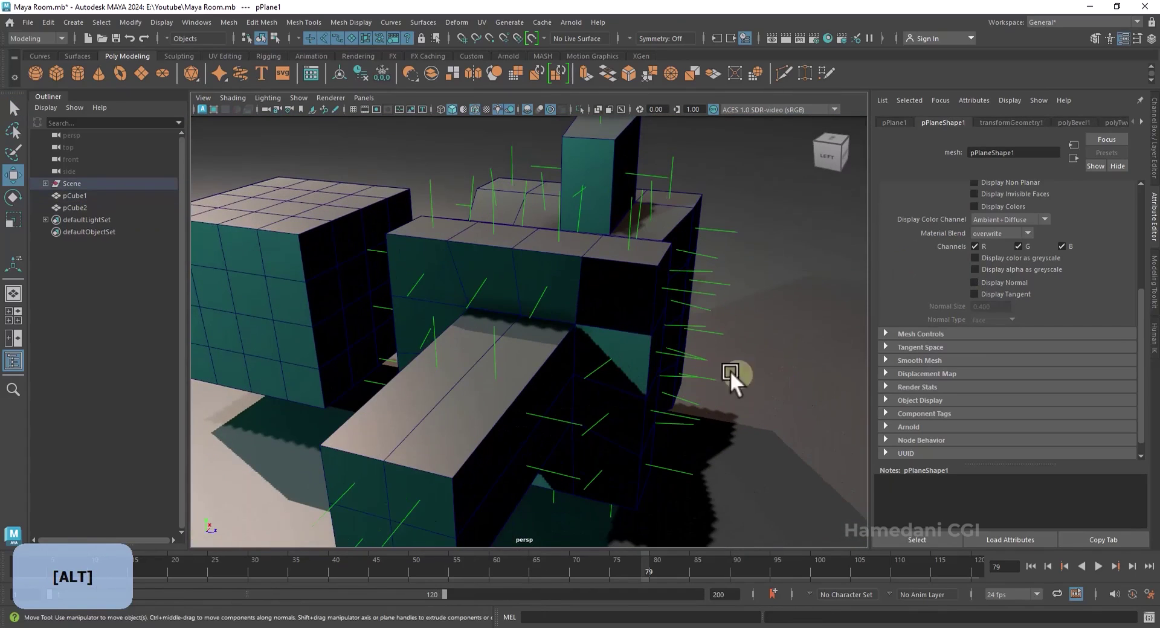
- Select the reversed corner face again and flip its normal back
{"action": "right_click", "coordinate": [617, 285]}
{"action": "right_click_drag", "start_coordinate": [617, 284], "coordinate": [739, 308]}
{"action": "left_click", "coordinate": [619, 285]}
{"action": "right_click", "coordinate": [619, 286], "text": "shift"}
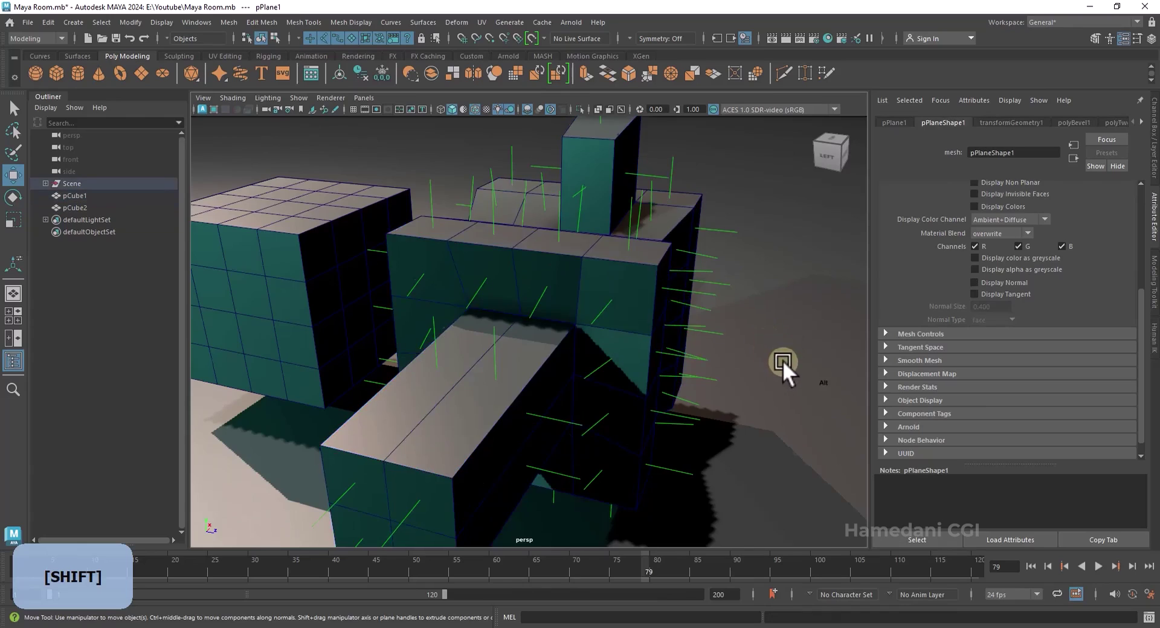
{"action": "left_click_drag", "start_coordinate": [782, 360], "coordinate": [748, 374], "text": "alt"}
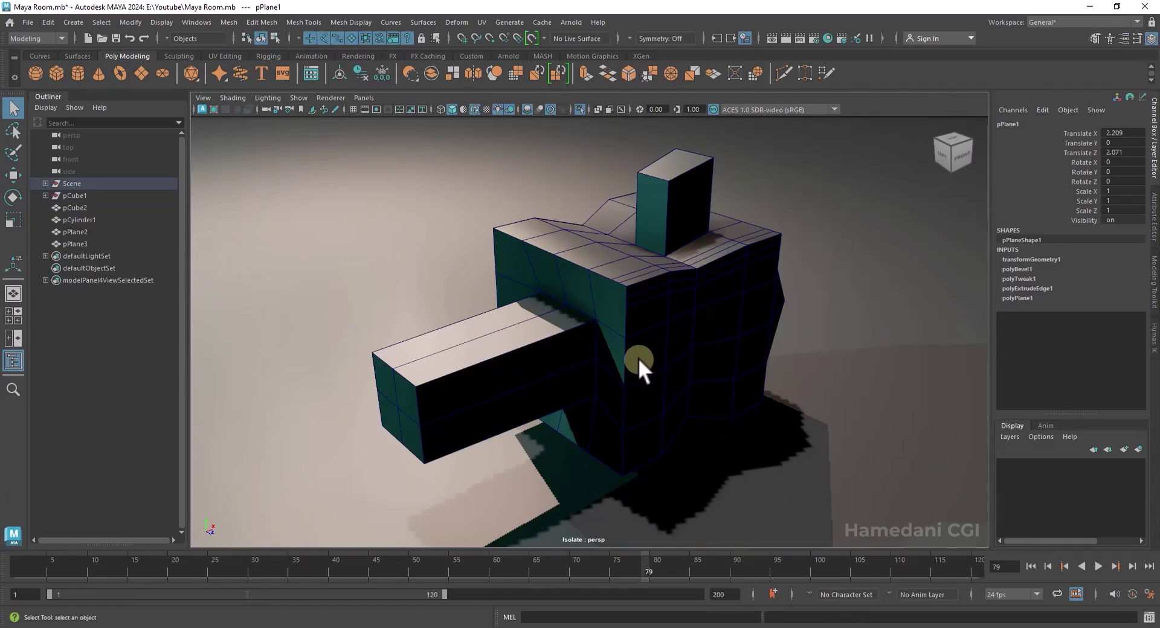
- Bevel the two top faces of the long side extrusion with a fraction of 0.4, and toggle Chamfer off and back on
{"action": "mouse_move", "coordinate": [528, 320]}
{"action": "right_mouse_down"}
{"action": "mouse_move", "coordinate": [528, 340]}
{"action": "mouse_move", "coordinate": [525, 325]}
{"action": "right_mouse_up"}
{"action": "left_click", "coordinate": [524, 325]}
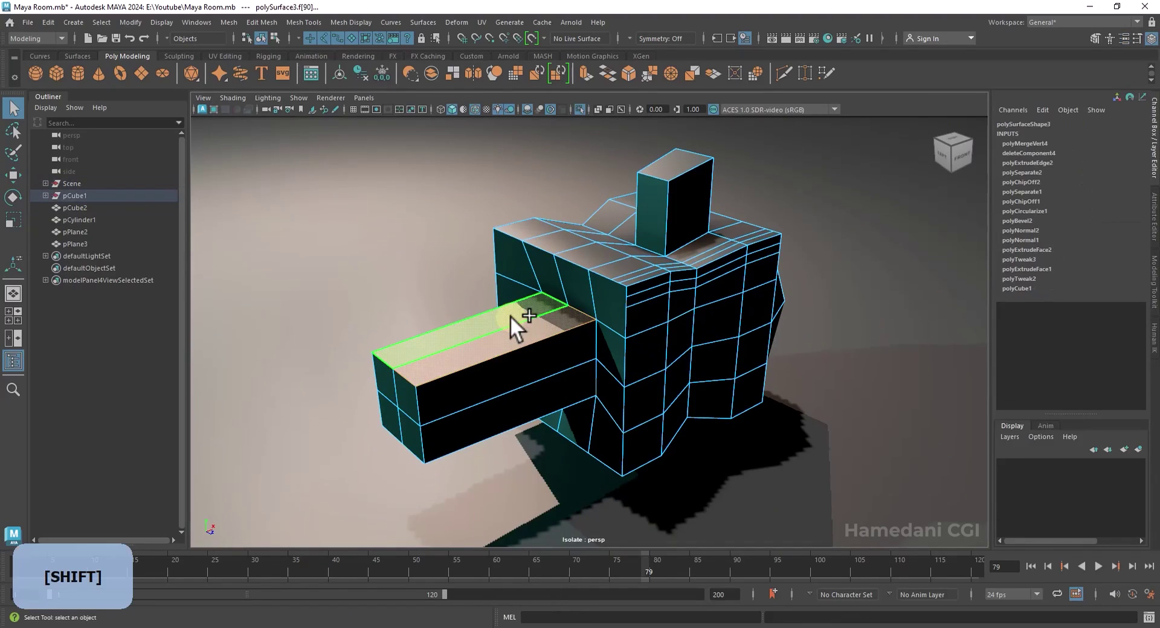
{"action": "right_click", "coordinate": [509, 315], "text": "shift"}
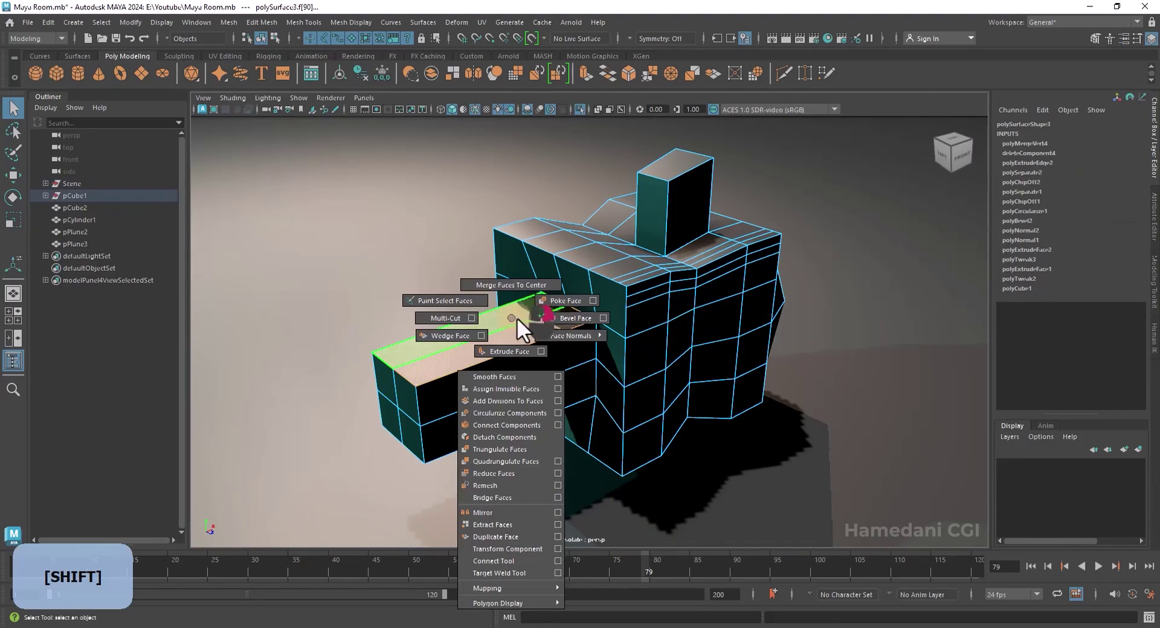
{"action": "left_click", "coordinate": [564, 316]}
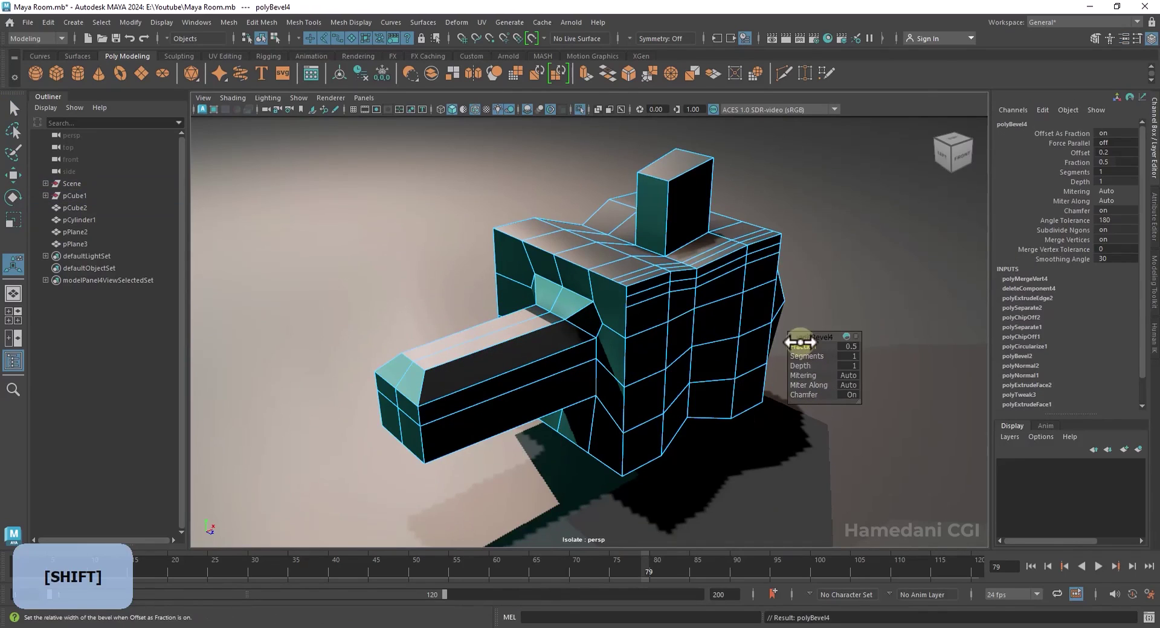
{"action": "left_click_drag", "start_coordinate": [798, 345], "coordinate": [803, 355]}
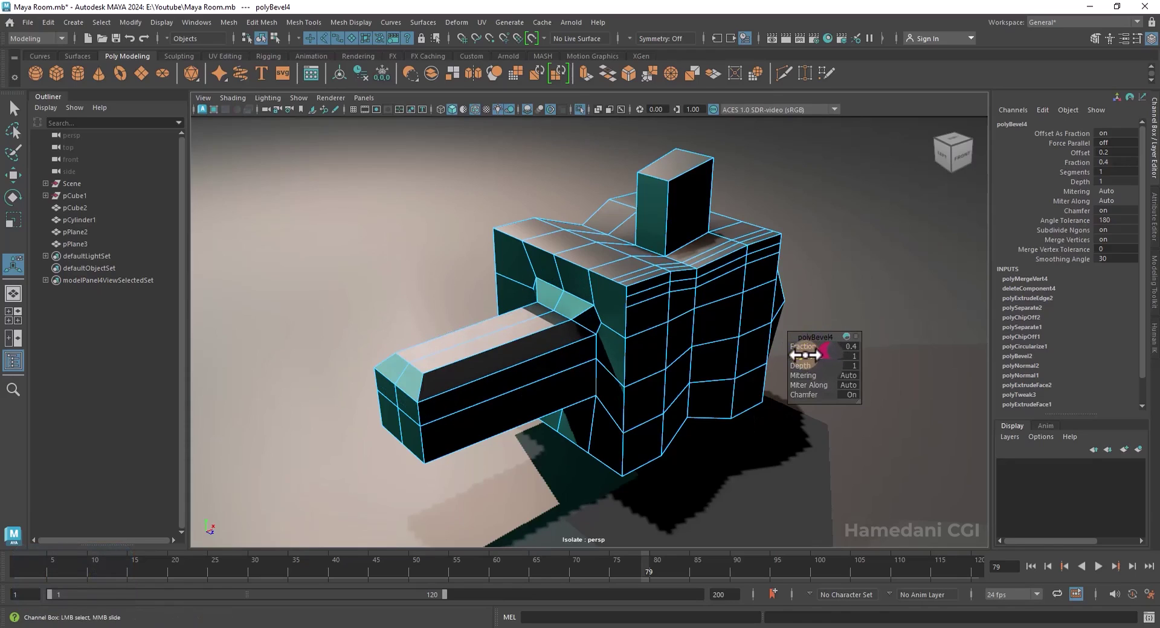
{"action": "left_click", "coordinate": [846, 393]}
{"action": "left_click", "coordinate": [847, 392]}
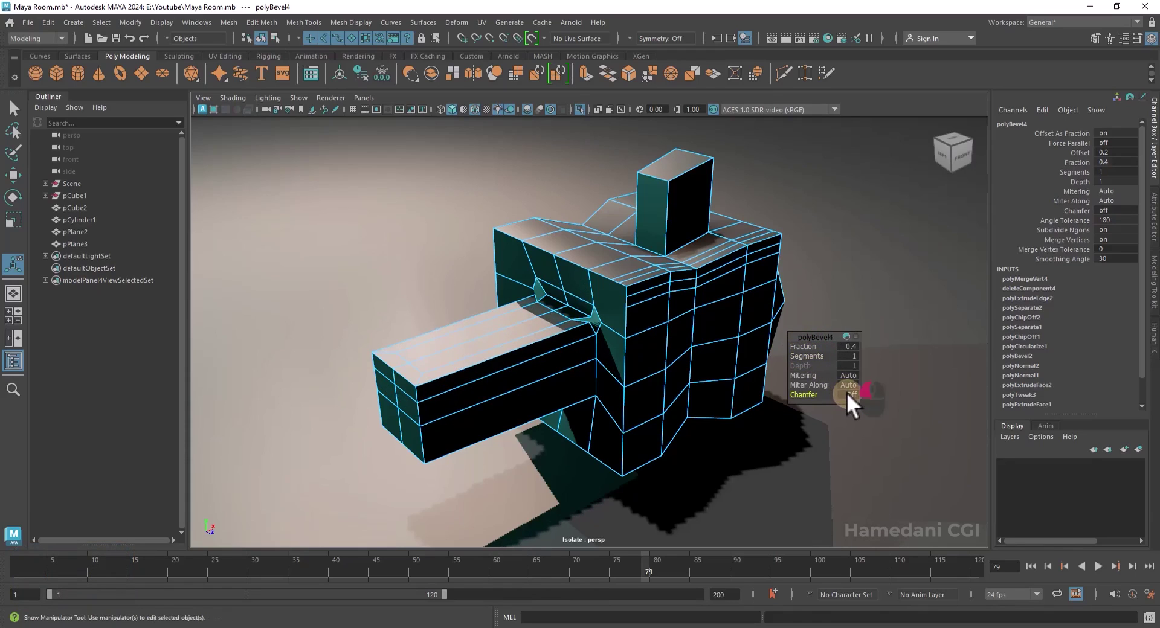
- Bevel the top face of the upright block with a fraction of 0.6 and 4 segments, and return to object mode
{"action": "left_click_drag", "start_coordinate": [758, 378], "coordinate": [661, 291], "text": "alt"}
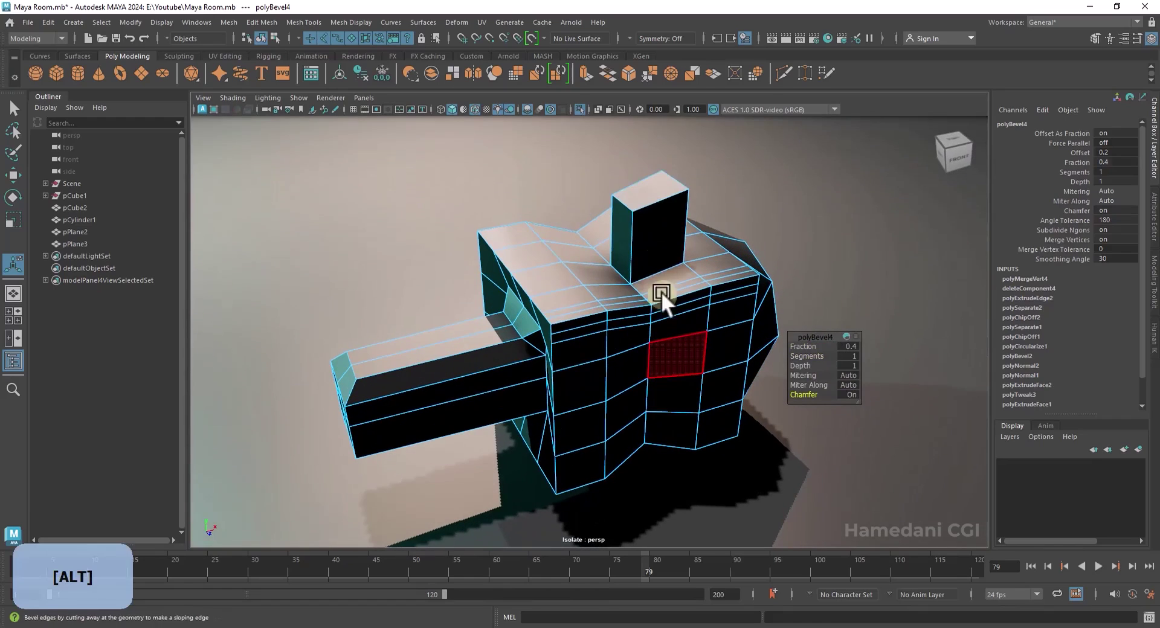
{"action": "left_click", "coordinate": [651, 179]}
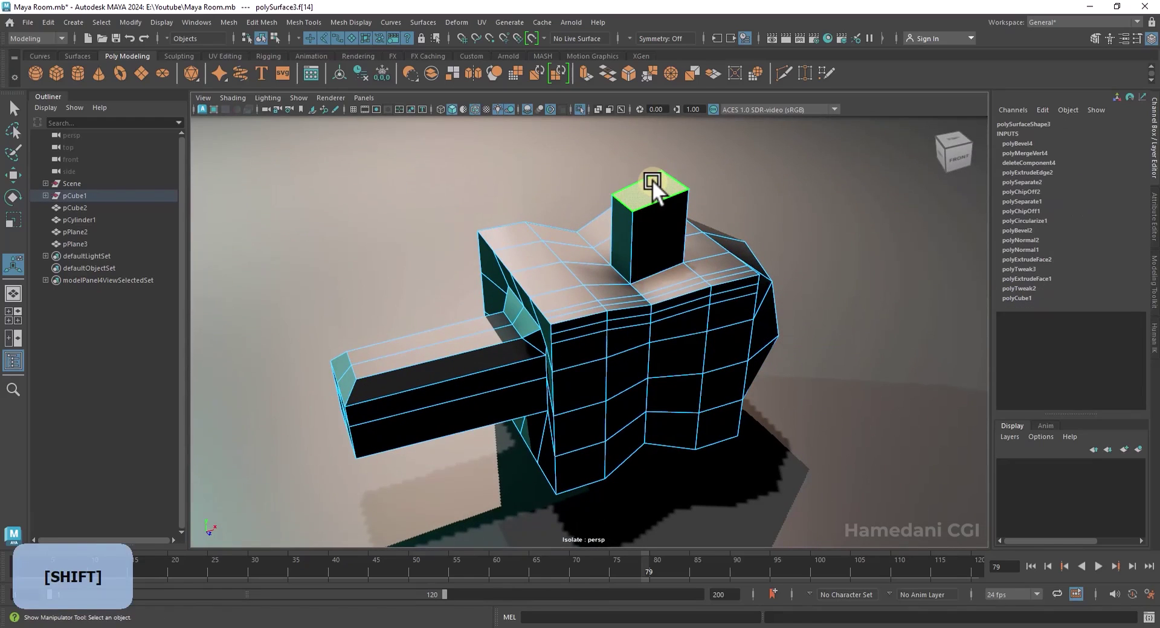
{"action": "right_click_drag", "start_coordinate": [651, 180], "coordinate": [696, 186], "text": "shift"}
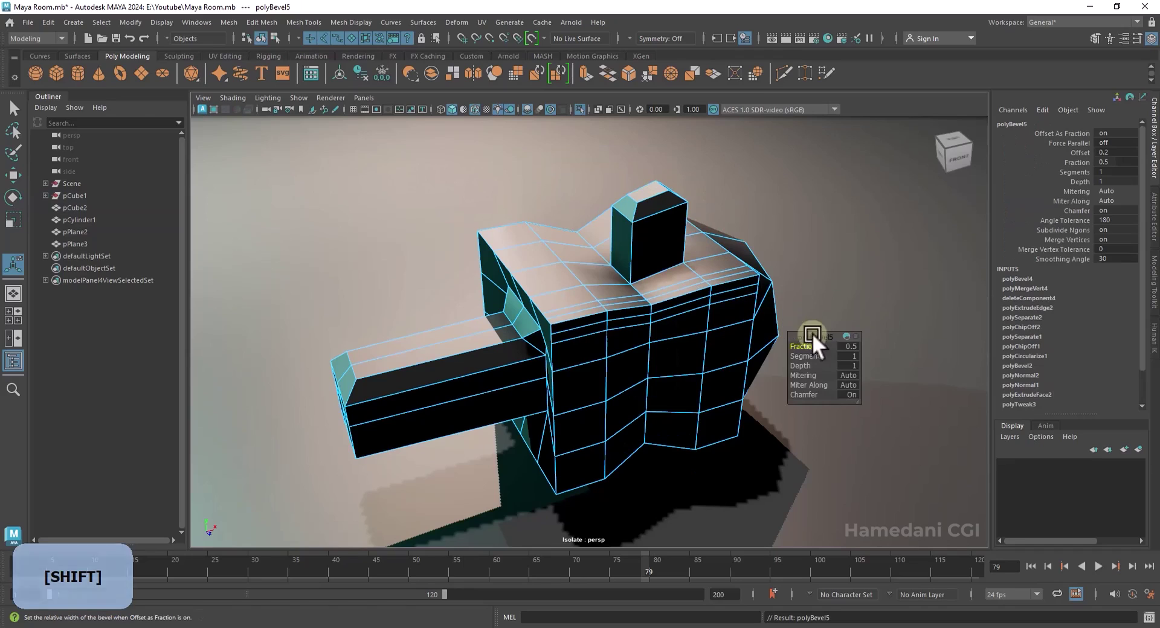
{"action": "left_click_drag", "start_coordinate": [805, 345], "coordinate": [831, 356]}
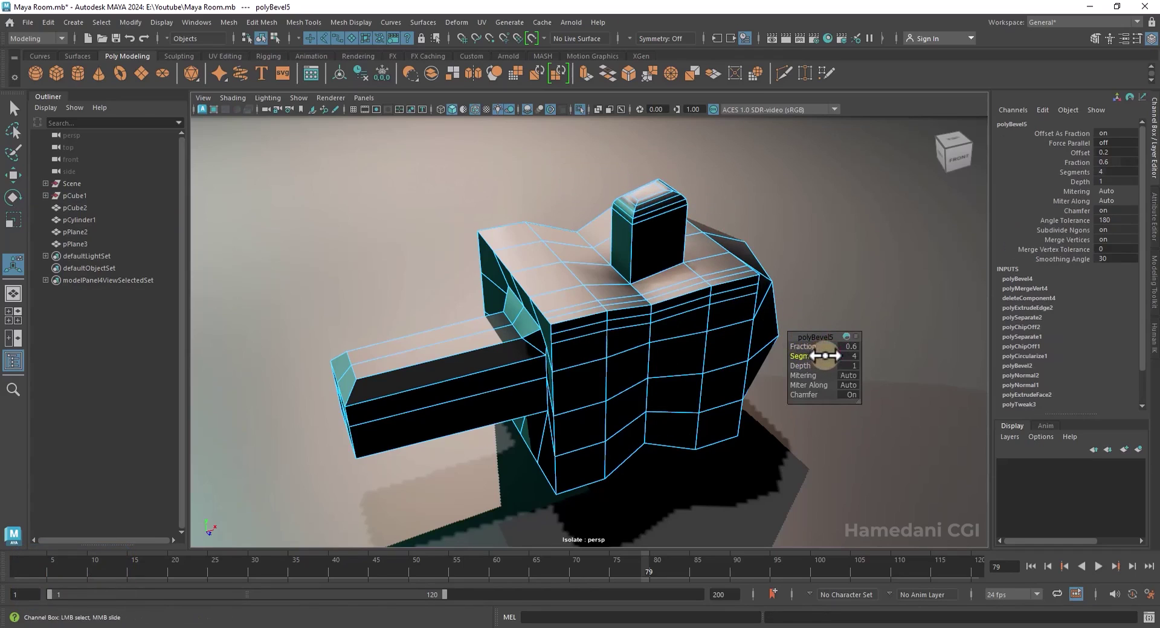
{"action": "right_click_drag", "start_coordinate": [632, 277], "coordinate": [682, 252]}
{"action": "right_click_drag", "start_coordinate": [683, 252], "coordinate": [683, 252]}
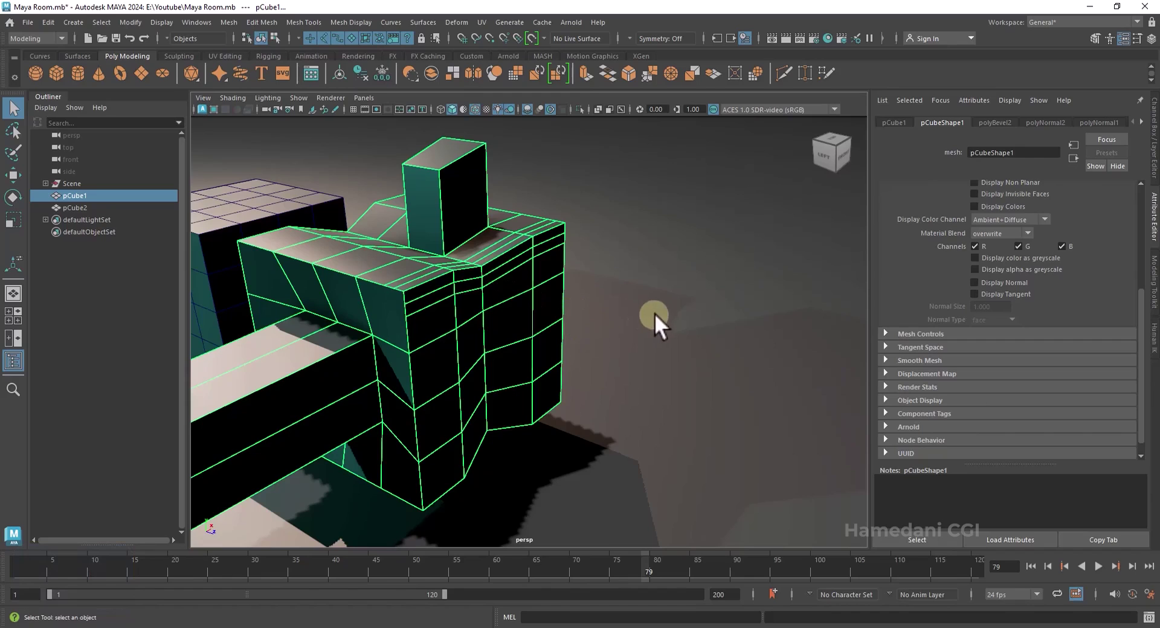
- Switch pCube1 to face mode and select the four central faces on the side opposite the long extrusion
{"action": "left_click_drag", "start_coordinate": [654, 313], "coordinate": [528, 286], "text": "alt"}
{"action": "right_click_drag", "start_coordinate": [529, 284], "coordinate": [528, 314]}
{"action": "left_click", "coordinate": [530, 275]}
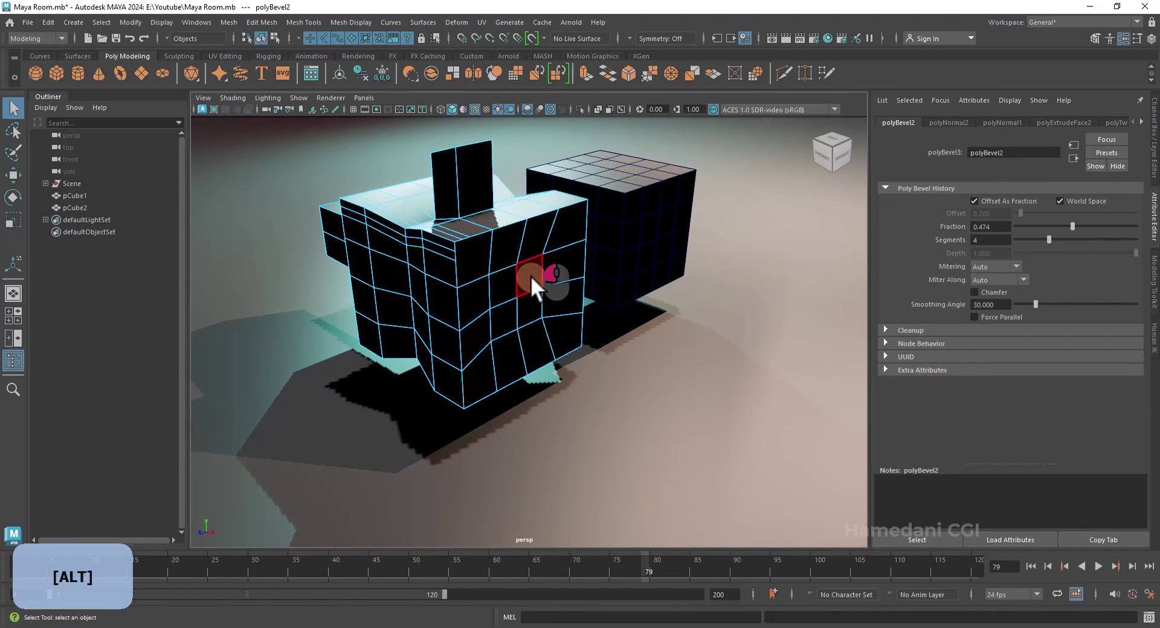
{"action": "left_click", "coordinate": [500, 285], "text": "shift"}
{"action": "left_click", "coordinate": [505, 313], "text": "shift"}
{"action": "left_click", "coordinate": [524, 310], "text": "shift"}
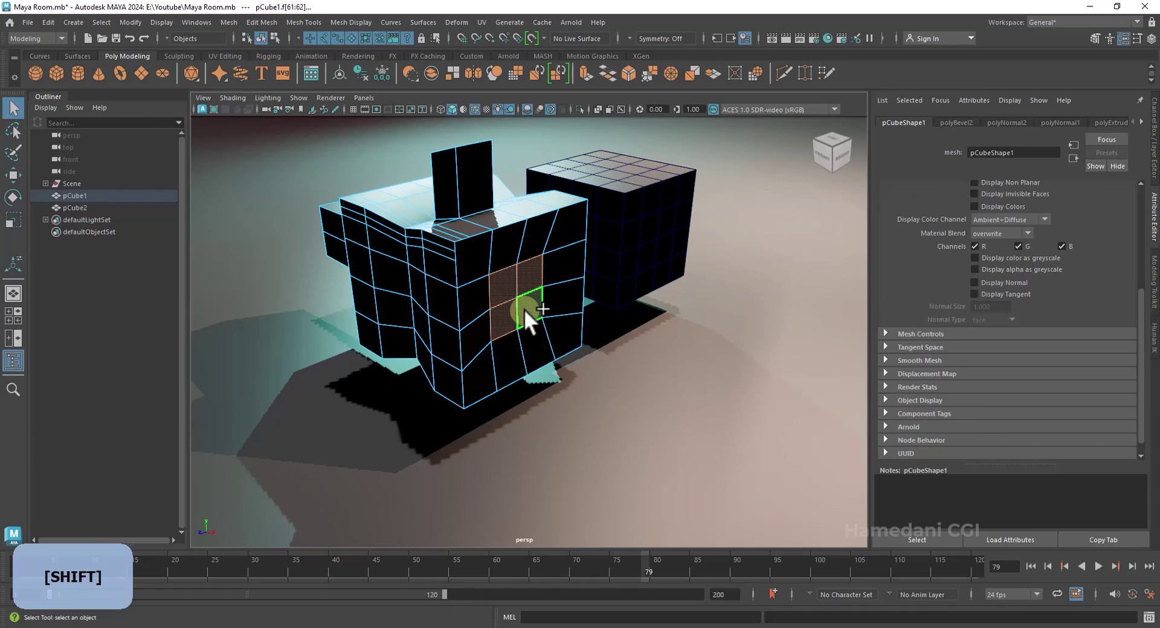
- Try merging the four selected faces to their center, and undo the merge
{"action": "right_click_drag", "start_coordinate": [520, 292], "coordinate": [520, 264], "text": "shift"}
{"action": "left_click_drag", "start_coordinate": [598, 349], "coordinate": [539, 305], "text": "alt"}
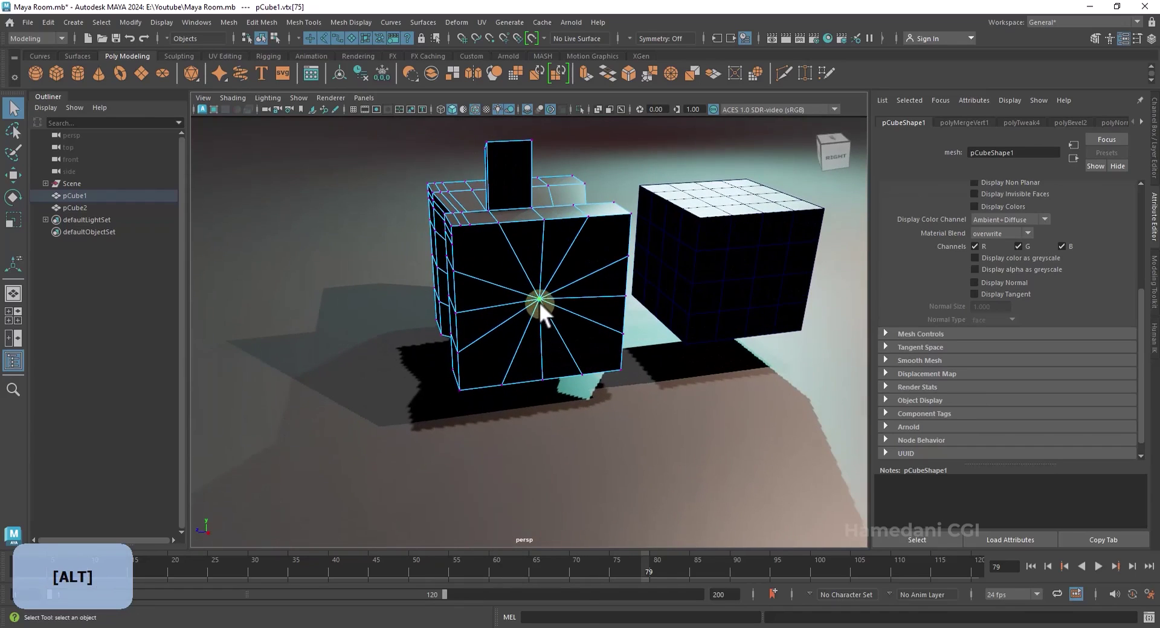
{"action": "key", "text": "z"}
{"action": "key", "text": "z"}
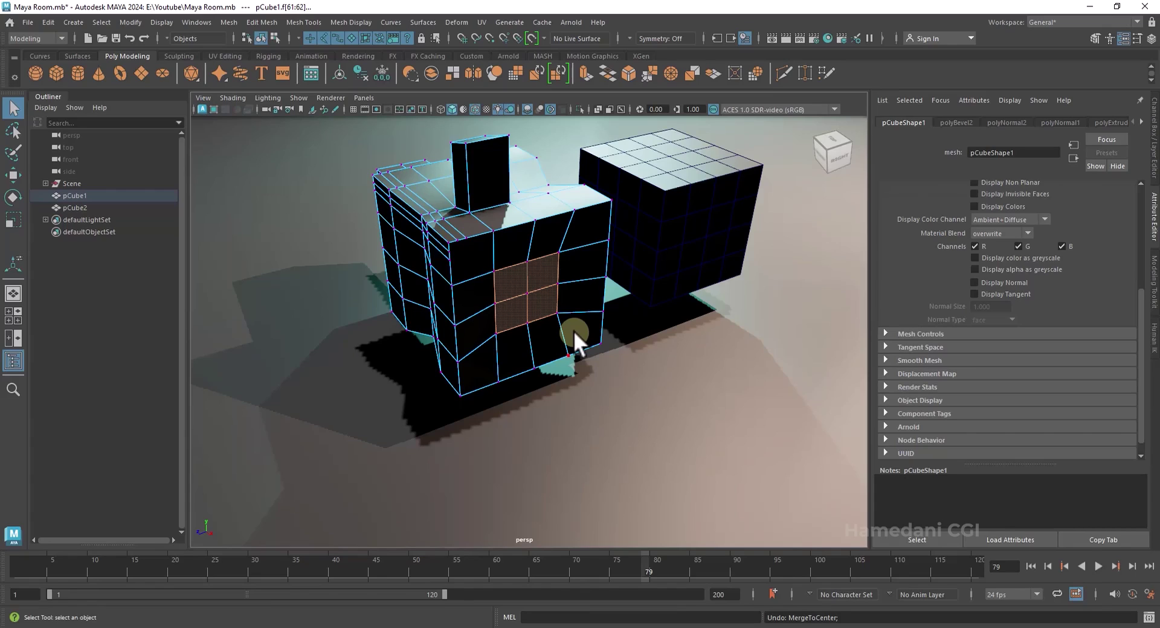
- Circularize the four selected faces on pCube1 with a normal offset of 2, radial offset of 0.7 and twist of -1.1
{"action": "key", "text": "w"}
{"action": "right_click", "coordinate": [532, 306], "text": "shift"}
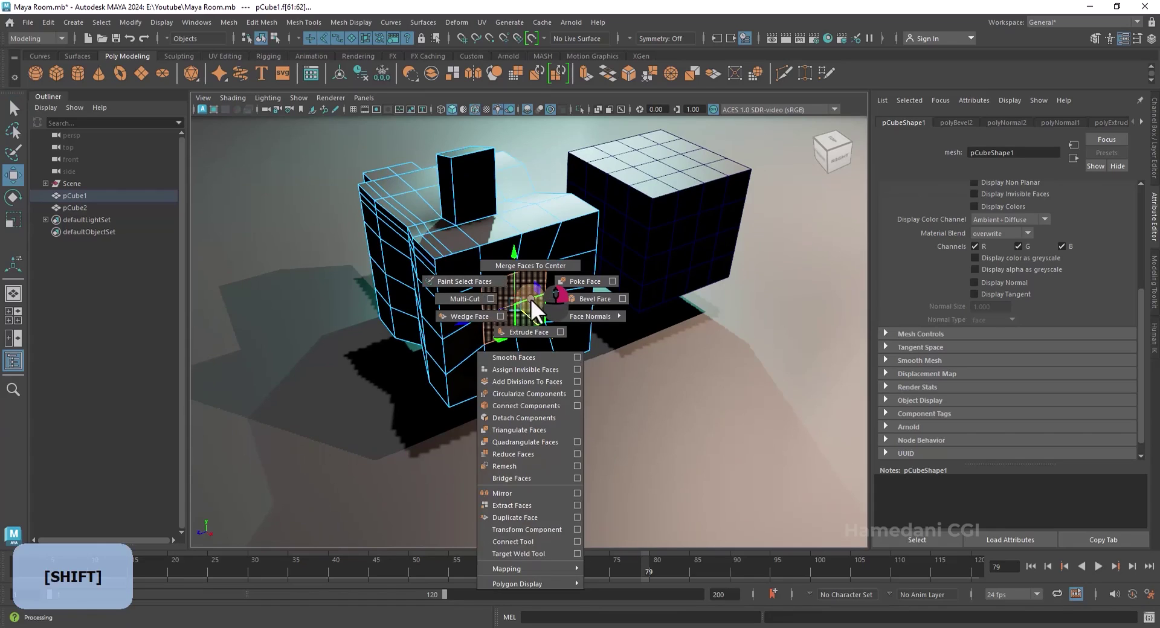
{"action": "left_click", "coordinate": [529, 393]}
{"action": "left_click_drag", "start_coordinate": [720, 346], "coordinate": [705, 372]}
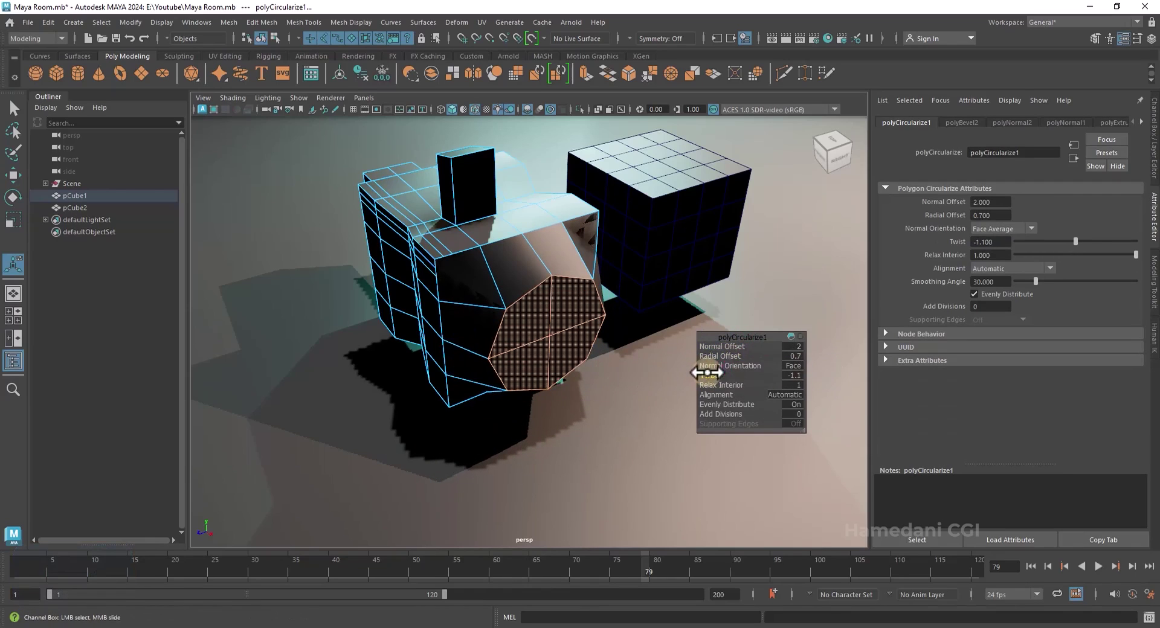
{"action": "left_click_drag", "start_coordinate": [723, 414], "coordinate": [671, 414]}
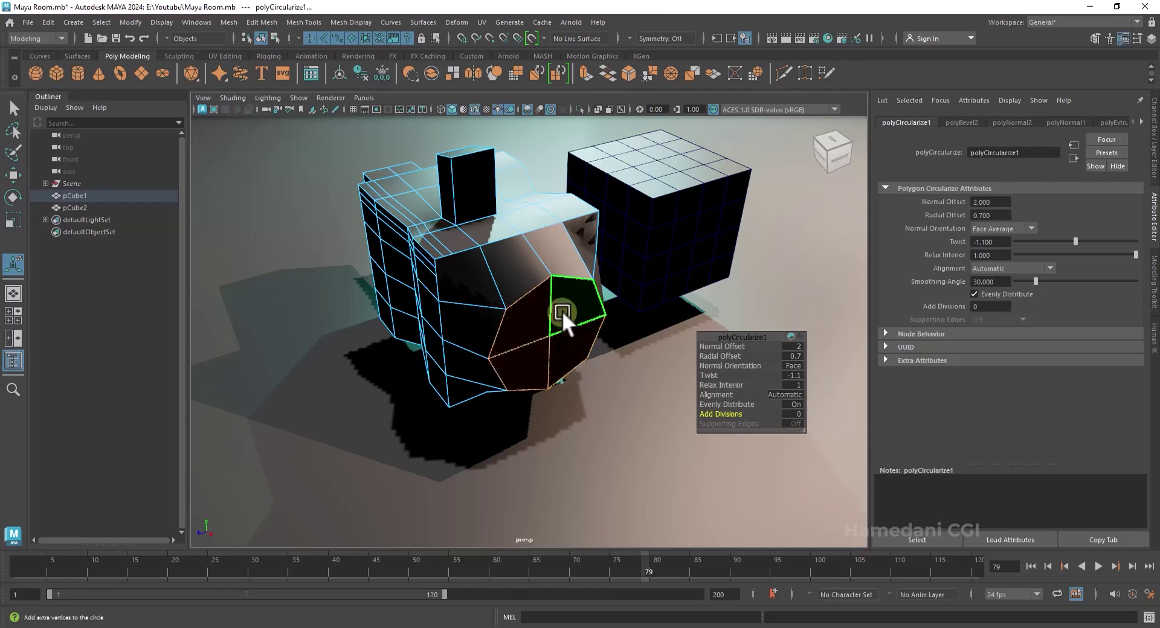
{"action": "key", "text": "q"}
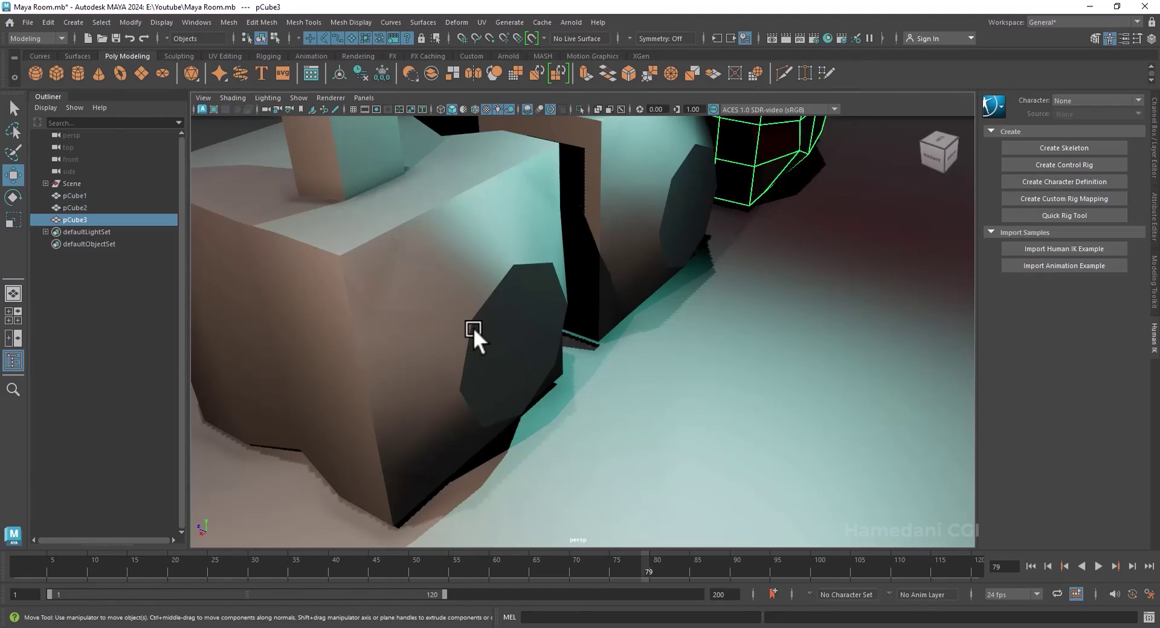
- Select the four circular end faces of pCube1 in face mode, try moving them, and undo the move
{"action": "left_click", "coordinate": [473, 328]}
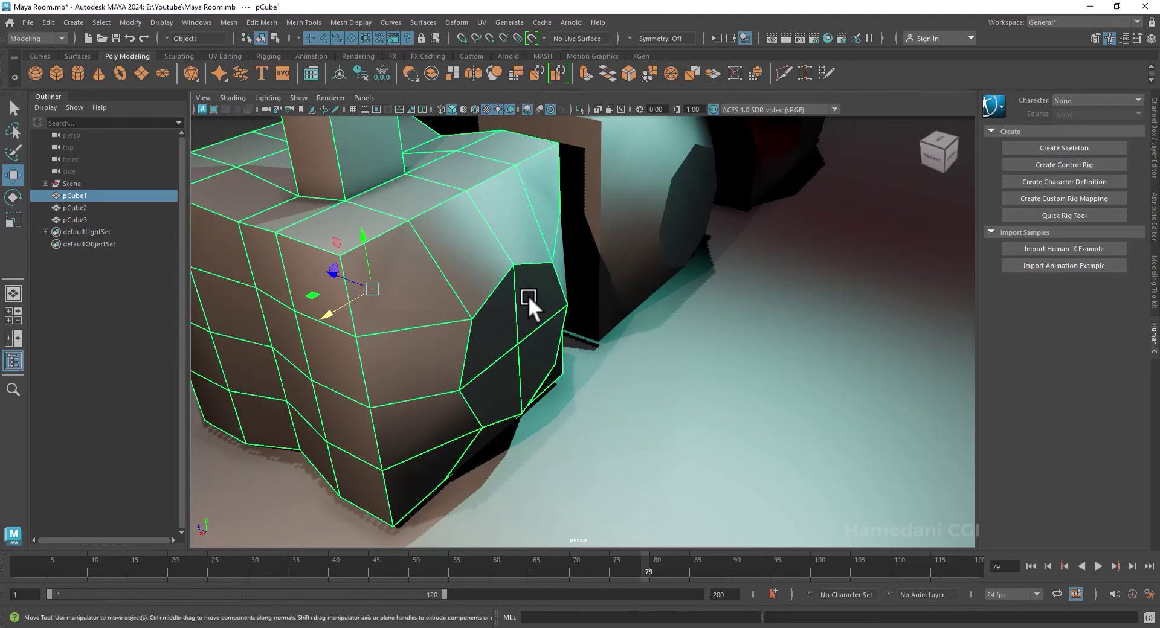
{"action": "right_click_drag", "start_coordinate": [528, 296], "coordinate": [528, 311]}
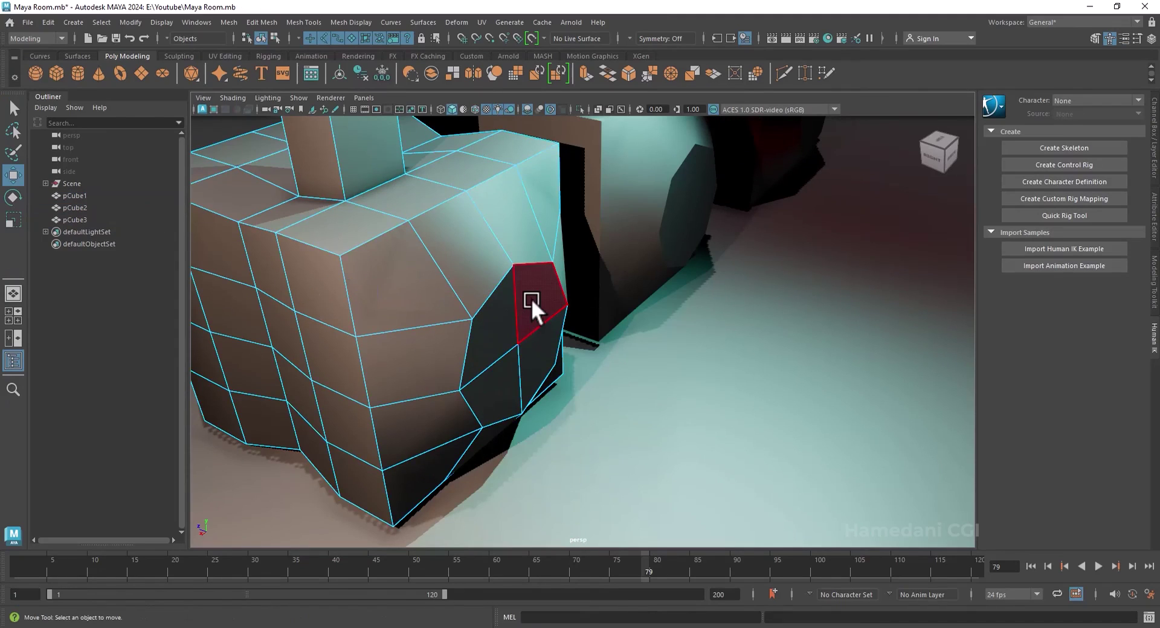
{"action": "left_click", "coordinate": [531, 298]}
{"action": "left_click", "coordinate": [505, 383], "text": "shift"}
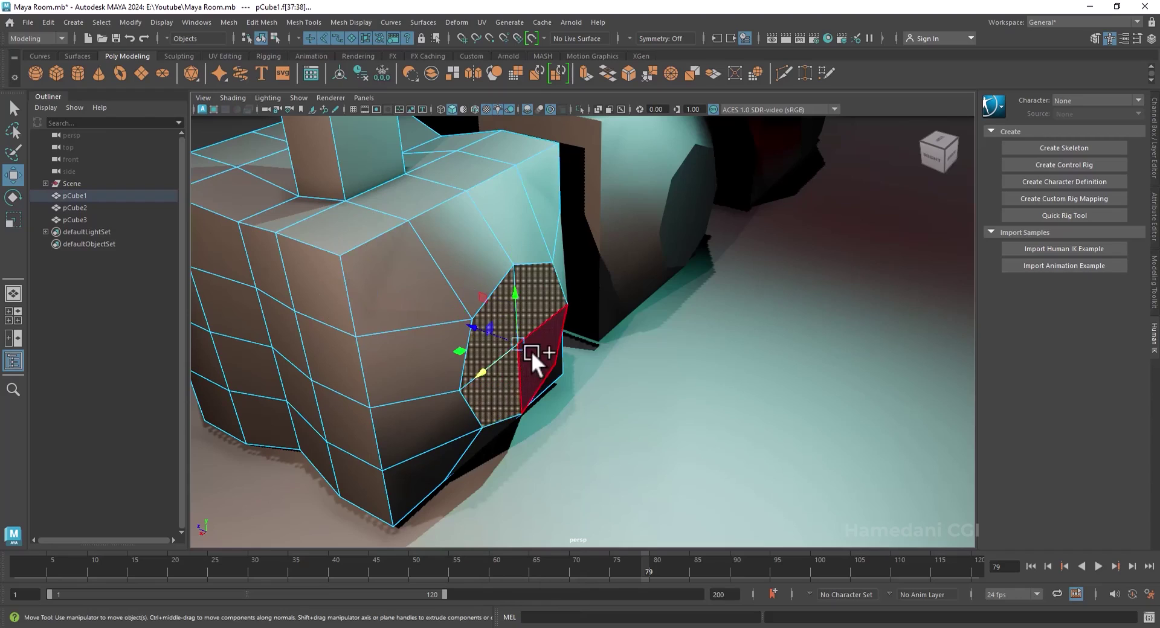
{"action": "right_click_drag", "start_coordinate": [531, 347], "coordinate": [541, 419], "text": "shift"}
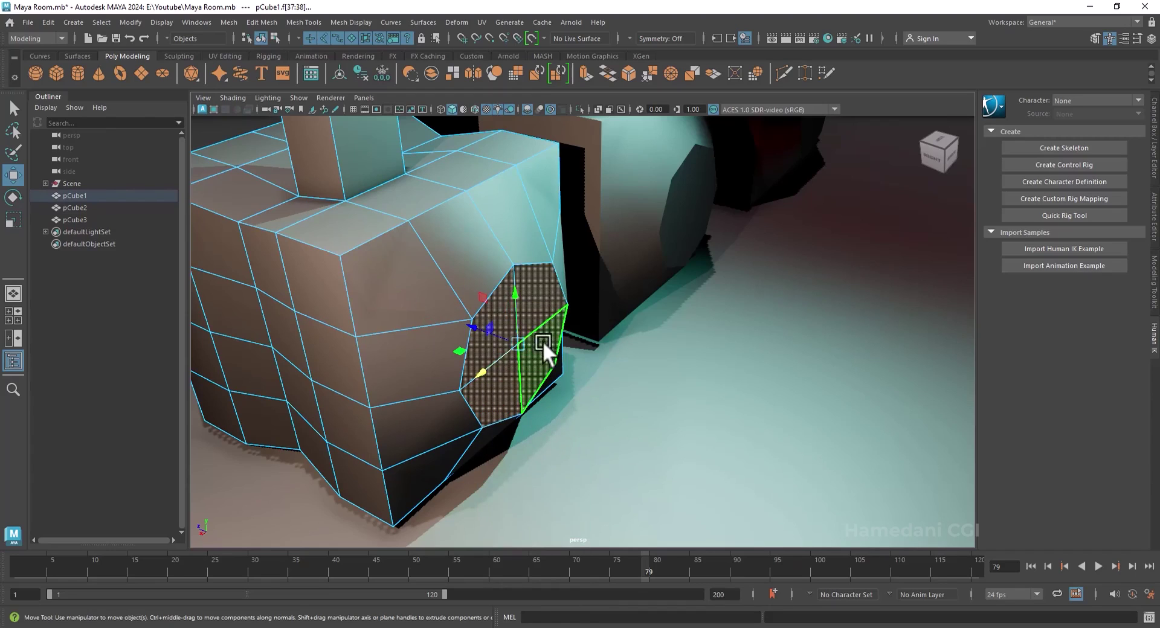
{"action": "left_click_drag", "start_coordinate": [487, 328], "coordinate": [533, 344]}
{"action": "key", "text": "ctrl+z"}
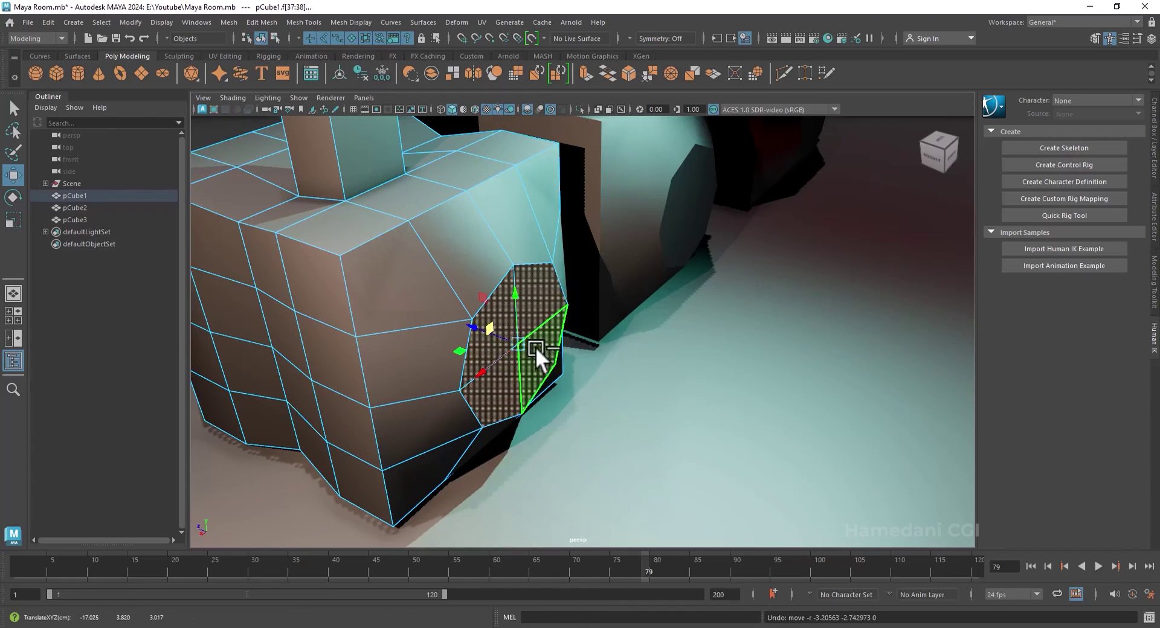
- Duplicate the four circular end faces of pCube2 and move the copy outward with a local Z translation of about 5.136
{"action": "left_click_drag", "start_coordinate": [452, 386], "coordinate": [528, 306], "text": "alt"}
{"action": "right_click", "coordinate": [447, 282]}
{"action": "left_click", "coordinate": [528, 305]}
{"action": "right_click", "coordinate": [564, 277]}
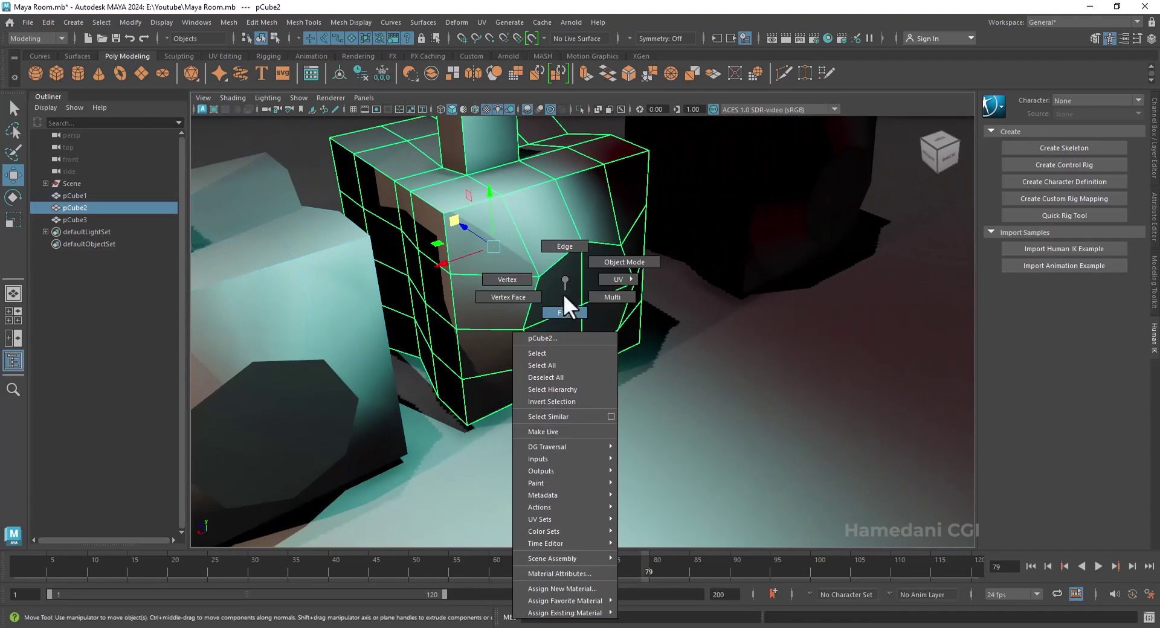
{"action": "left_click", "coordinate": [563, 293]}
{"action": "left_click", "coordinate": [593, 277]}
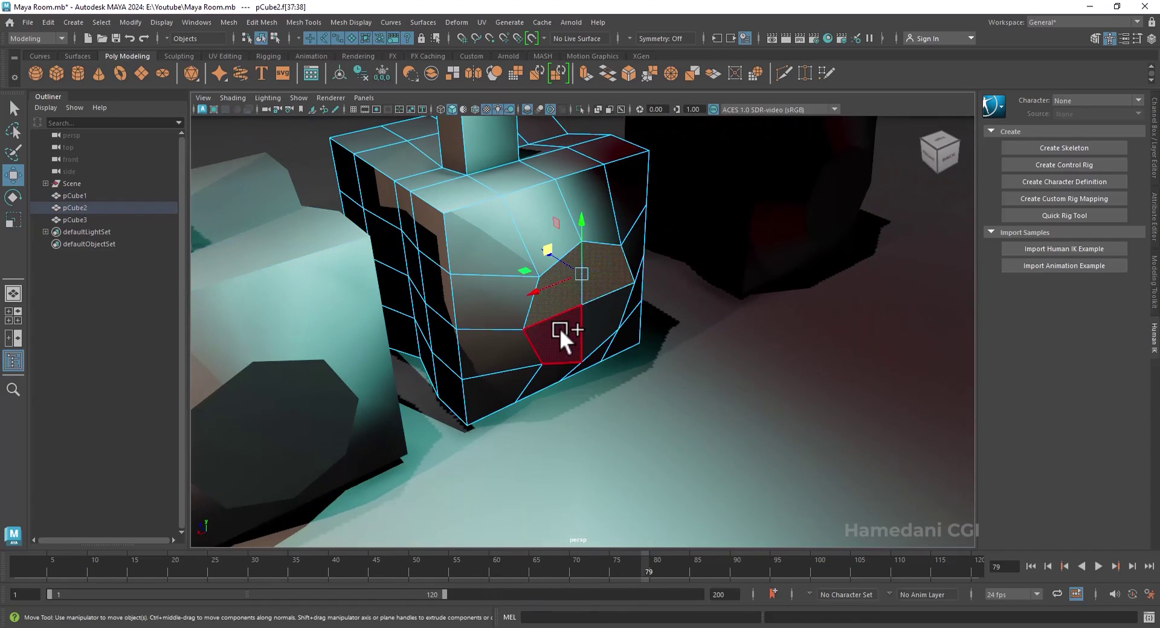
{"action": "left_click", "coordinate": [560, 328], "text": "shift"}
{"action": "right_click_drag", "start_coordinate": [597, 310], "coordinate": [583, 532], "text": "shift"}
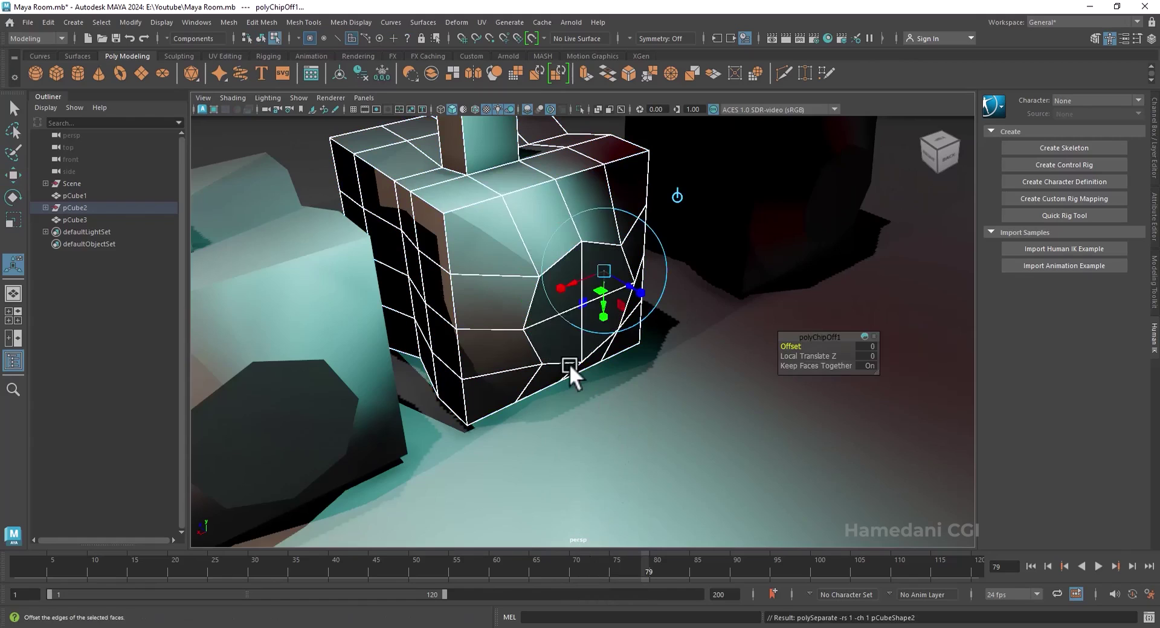
{"action": "scroll", "coordinate": [582, 330], "scroll_direction": "up", "scroll_amount": 3}
{"action": "left_click_drag", "start_coordinate": [580, 252], "coordinate": [664, 290]}
- Extract the four circular end faces of pCube3, move them out by a local Z translation of about 6.21, and return to object mode
{"action": "middle_click_drag", "start_coordinate": [612, 333], "coordinate": [386, 478], "text": "alt"}
{"action": "middle_click_drag", "start_coordinate": [296, 377], "coordinate": [471, 263], "text": "alt"}
{"action": "scroll", "coordinate": [388, 287], "scroll_direction": "down", "scroll_amount": 3}
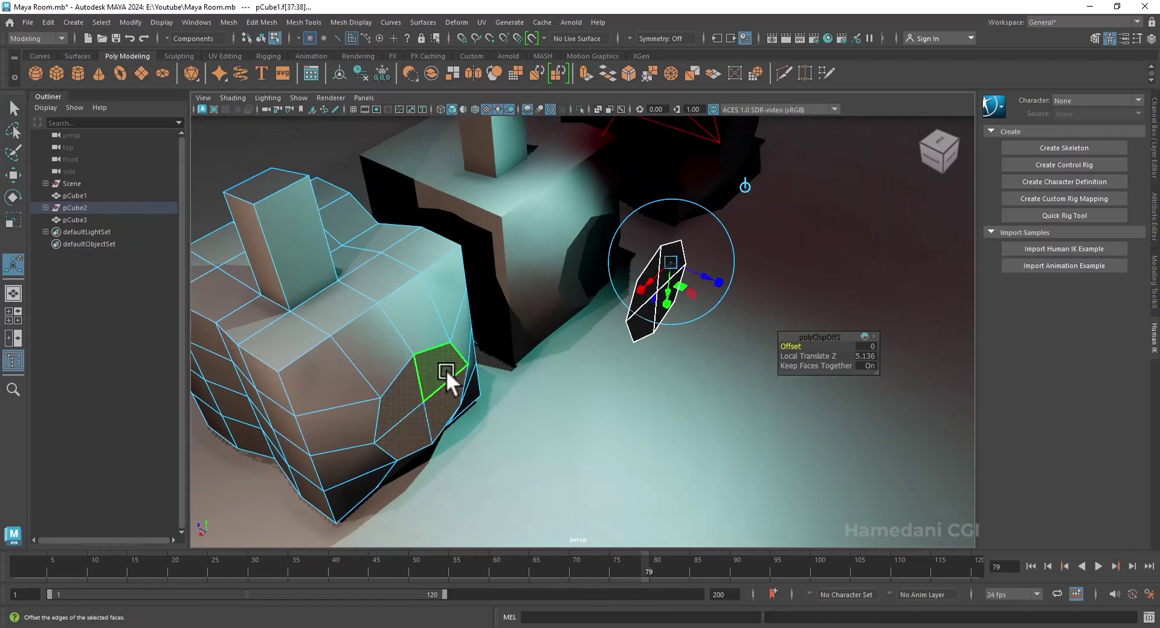
{"action": "middle_click_drag", "start_coordinate": [446, 369], "coordinate": [332, 443], "text": "alt"}
{"action": "scroll", "coordinate": [560, 238], "scroll_direction": "up", "scroll_amount": 3}
{"action": "left_click", "coordinate": [566, 196]}
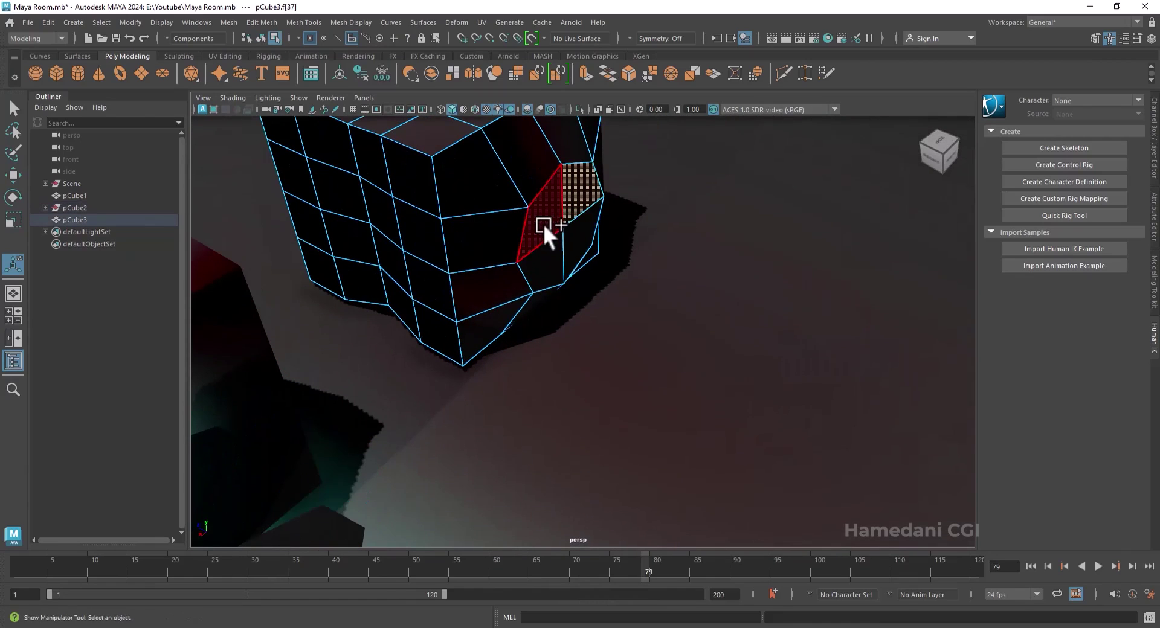
{"action": "left_click", "coordinate": [542, 224], "text": "shift"}
{"action": "scroll", "coordinate": [577, 233], "scroll_direction": "down", "scroll_amount": 5}
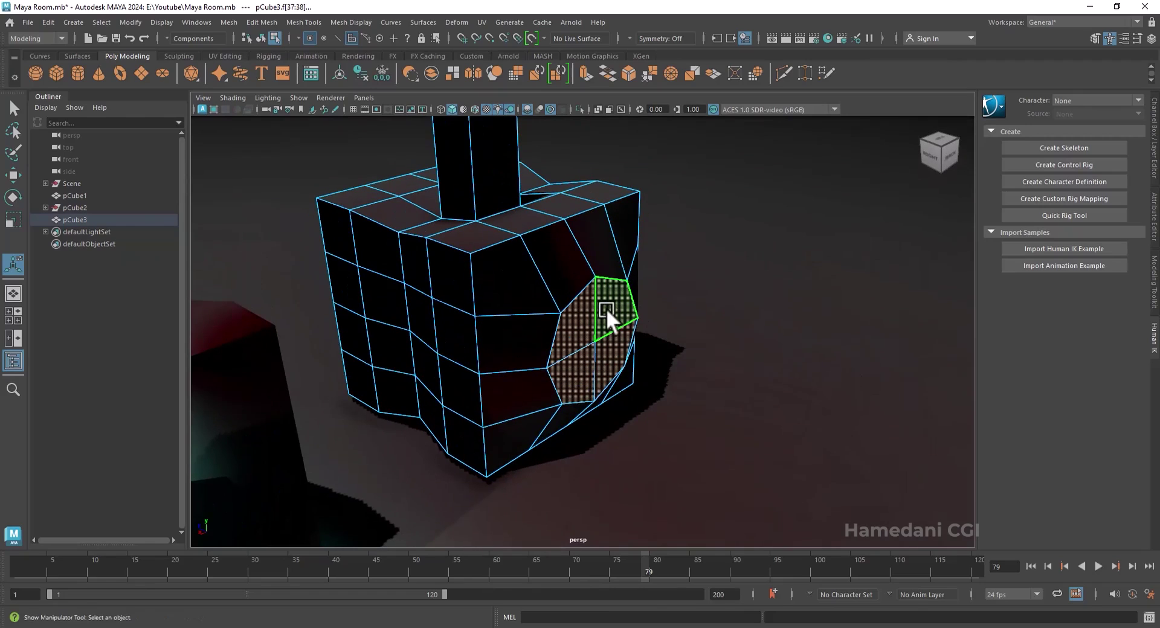
{"action": "right_click", "coordinate": [607, 308], "text": "shift"}
{"action": "right_click_drag", "start_coordinate": [607, 308], "coordinate": [608, 517]}
{"action": "left_click_drag", "start_coordinate": [628, 304], "coordinate": [740, 361]}
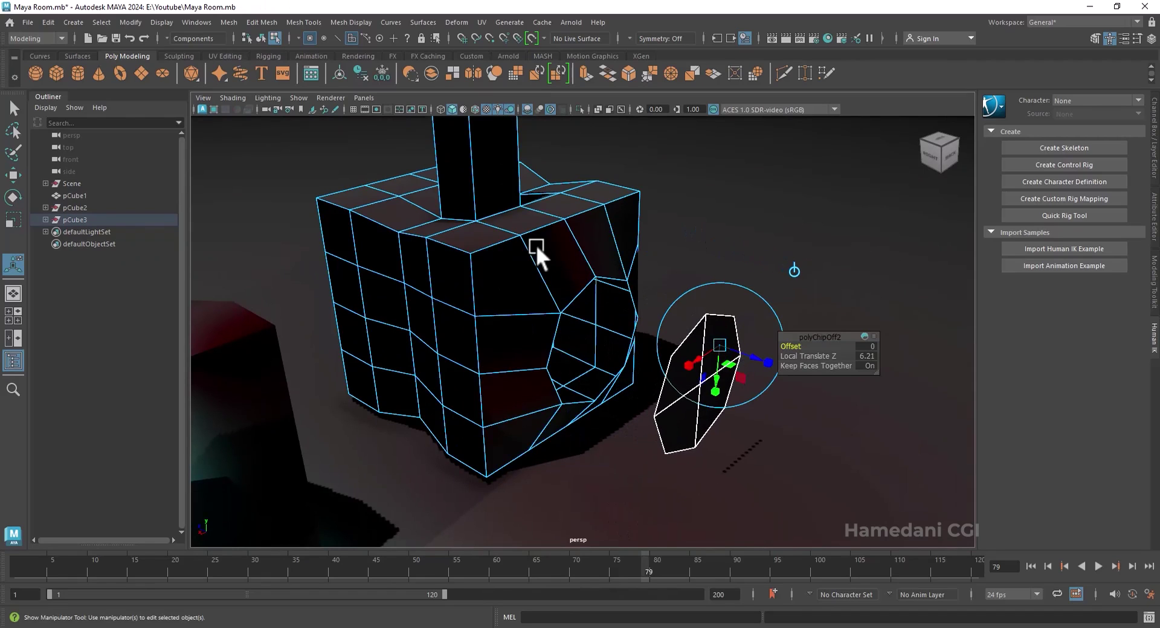
{"action": "right_click_drag", "start_coordinate": [535, 245], "coordinate": [585, 225]}
{"action": "left_click", "coordinate": [592, 420]}
{"action": "scroll", "coordinate": [592, 419], "scroll_direction": "down", "scroll_amount": 10}
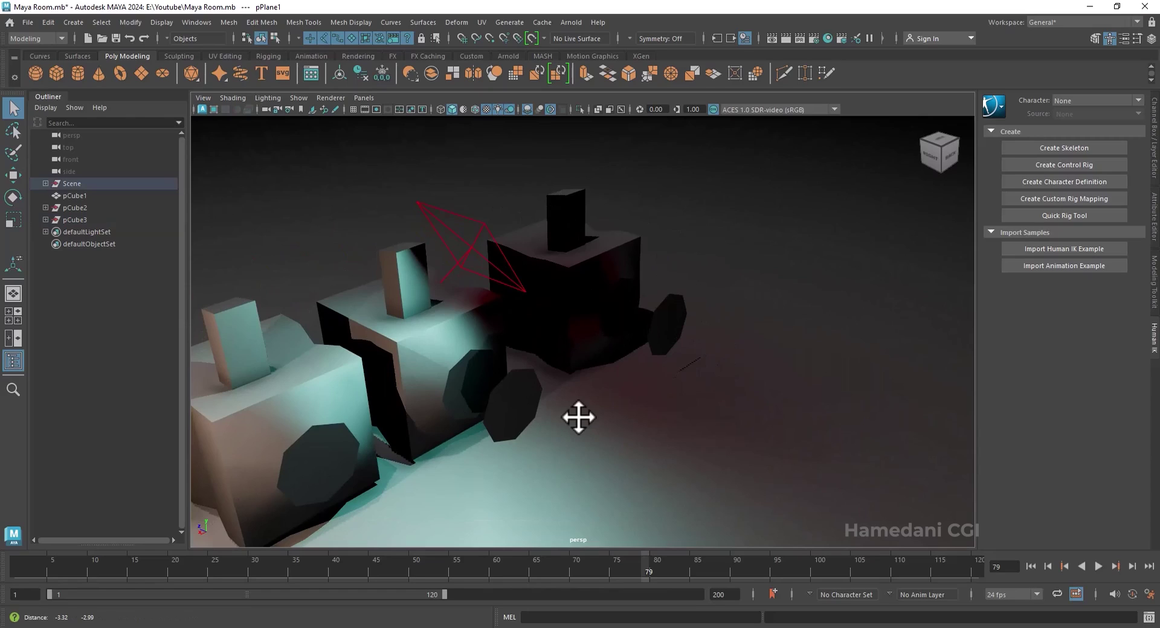
- Create a polygon cylinder beside the cubes, about 1.135 in radius and 6.977 high, with 12 axis subdivisions
{"action": "left_click_drag", "start_coordinate": [574, 413], "coordinate": [622, 259]}
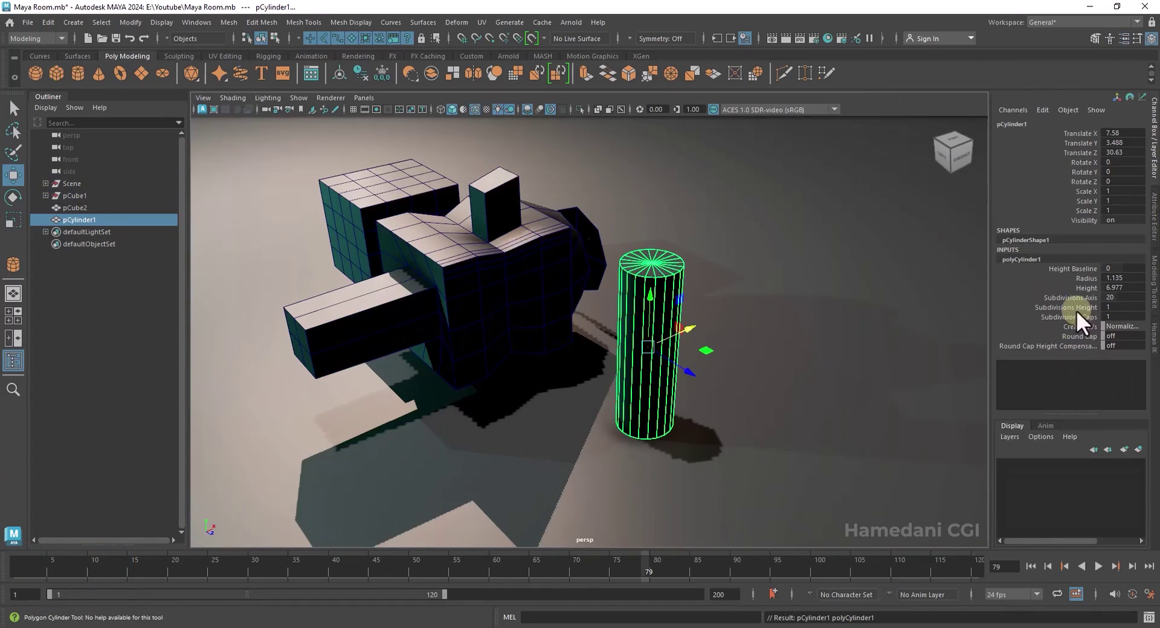
{"action": "left_click", "coordinate": [1120, 297]}
{"action": "type", "text": "12"}
{"action": "key", "text": "Return"}
- Select the edge loops that divide the cylinder in half lengthwise and detach the mesh along them
{"action": "left_click_drag", "start_coordinate": [797, 318], "coordinate": [766, 361], "text": "alt"}
{"action": "scroll", "coordinate": [763, 363], "scroll_direction": "up", "scroll_amount": 5}
{"action": "middle_click_drag", "start_coordinate": [759, 364], "coordinate": [629, 331], "text": "alt"}
{"action": "right_click_drag", "start_coordinate": [646, 275], "coordinate": [656, 217]}
{"action": "double_click", "coordinate": [657, 209]}
{"action": "double_click", "coordinate": [600, 270], "text": "shift"}
{"action": "left_click_drag", "start_coordinate": [739, 361], "coordinate": [730, 329], "text": "alt"}
{"action": "right_click_drag", "start_coordinate": [635, 179], "coordinate": [634, 366], "text": "shift"}
- Delete the faces of one detached half of the cylinder and reselect the remaining half as an object
{"action": "right_click_drag", "start_coordinate": [621, 237], "coordinate": [618, 263]}
{"action": "double_click", "coordinate": [619, 260]}
{"action": "key", "text": "Delete"}
{"action": "left_click_drag", "start_coordinate": [691, 297], "coordinate": [567, 272], "text": "alt"}
{"action": "left_click", "coordinate": [586, 237]}
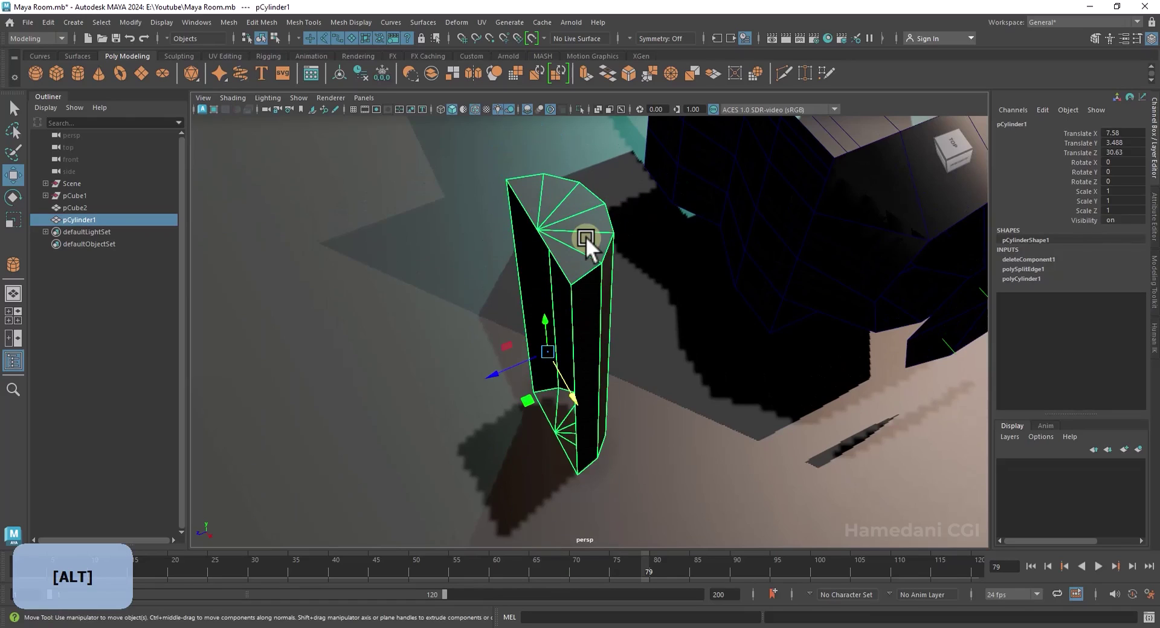
- Align the half cylinder's pivot to its cut side and snap it to the center vertex of the top cap
{"action": "key", "text": "d"}
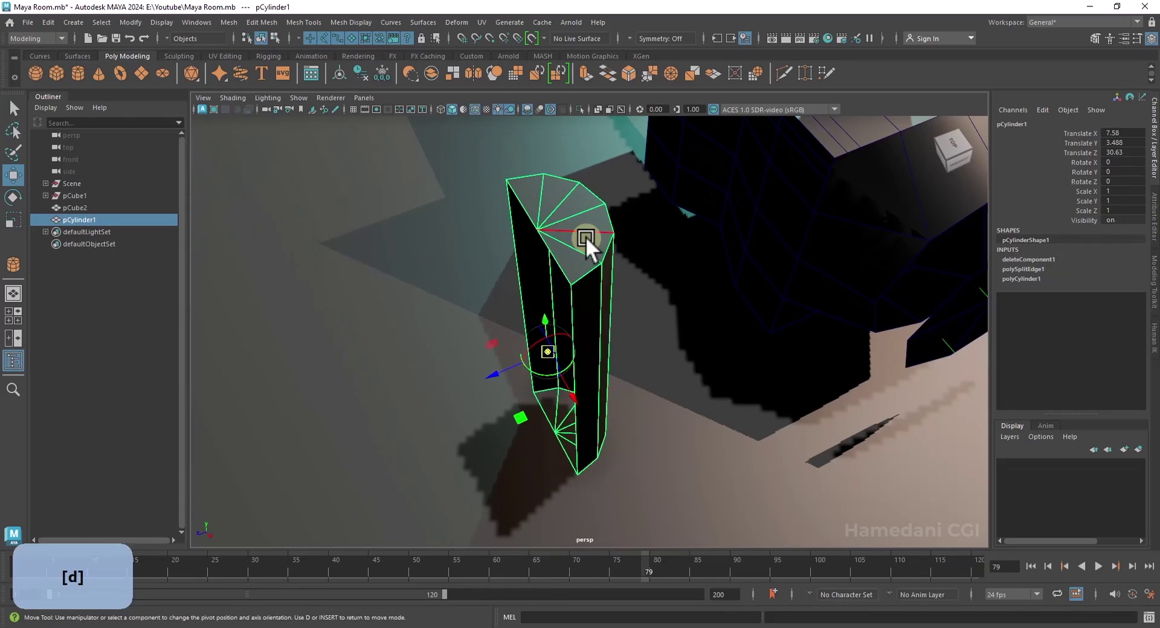
{"action": "left_click", "coordinate": [560, 260]}
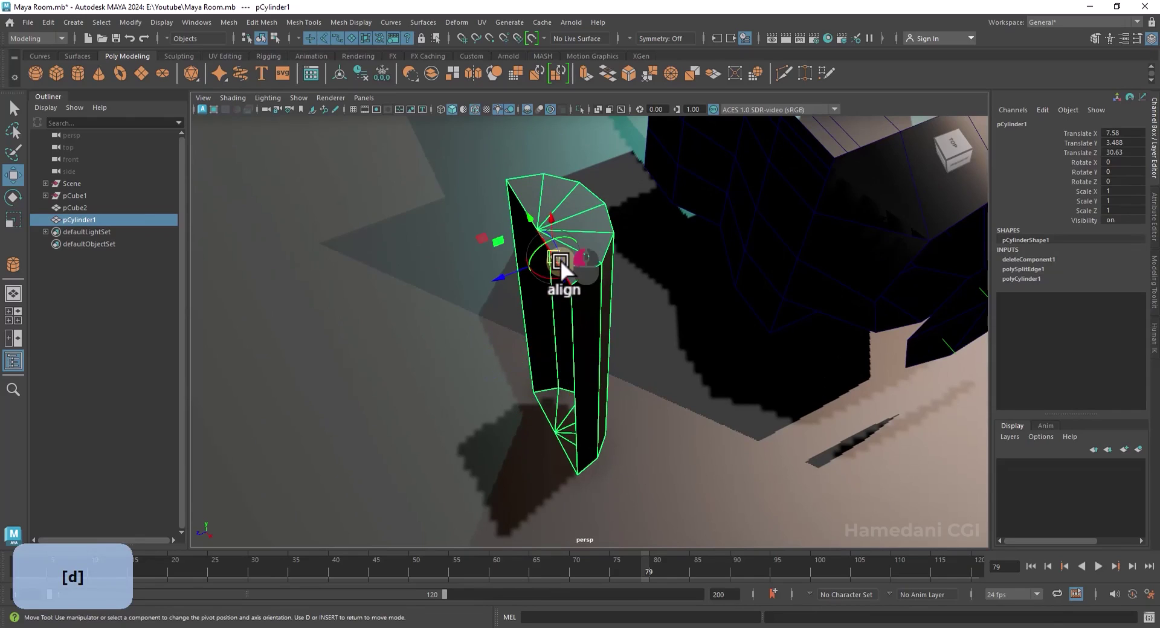
{"action": "mouse_move", "coordinate": [601, 325]}
{"action": "left_mouse_down", "text": "alt"}
{"action": "mouse_move", "coordinate": [643, 317]}
{"action": "mouse_move", "coordinate": [610, 328]}
{"action": "left_mouse_up", "text": "alt"}
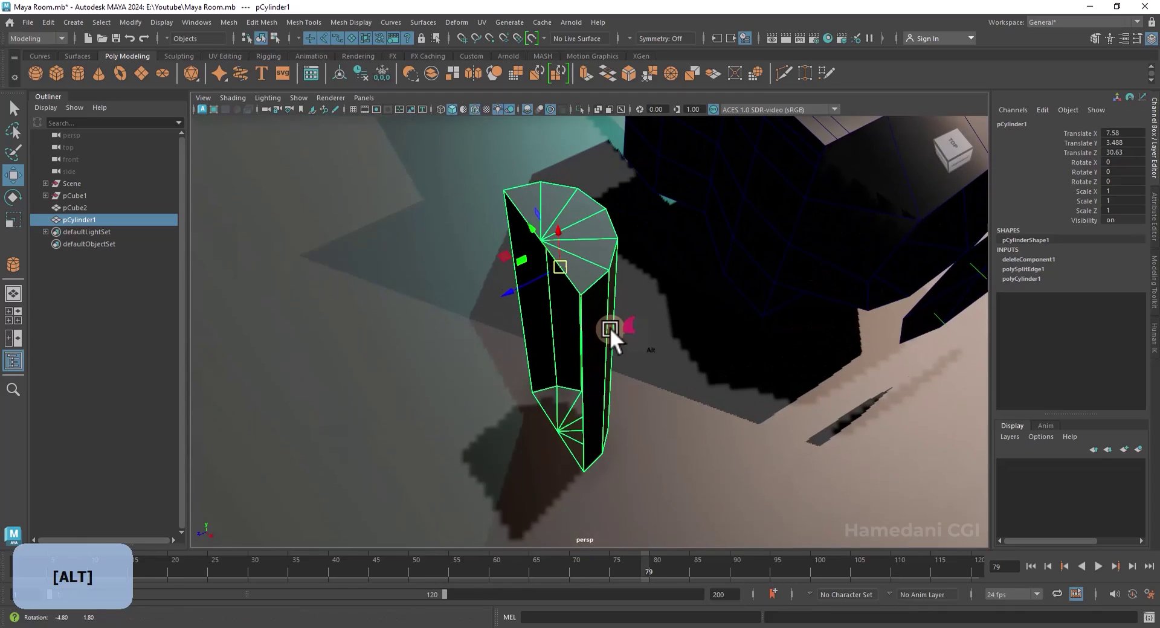
{"action": "key", "text": "d"}
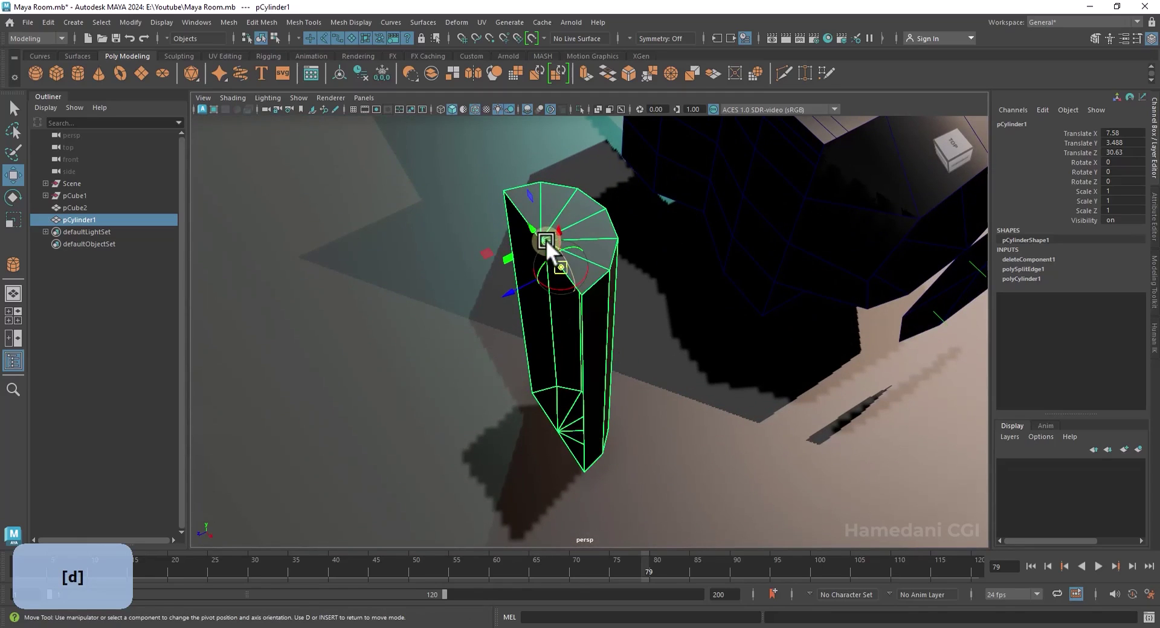
{"action": "scroll", "coordinate": [542, 237], "scroll_direction": "up", "scroll_amount": 5}
{"action": "middle_click_drag", "start_coordinate": [549, 198], "coordinate": [564, 371], "text": "alt"}
{"action": "left_click", "coordinate": [564, 369]}
{"action": "scroll", "coordinate": [568, 367], "scroll_direction": "down", "scroll_amount": 5}
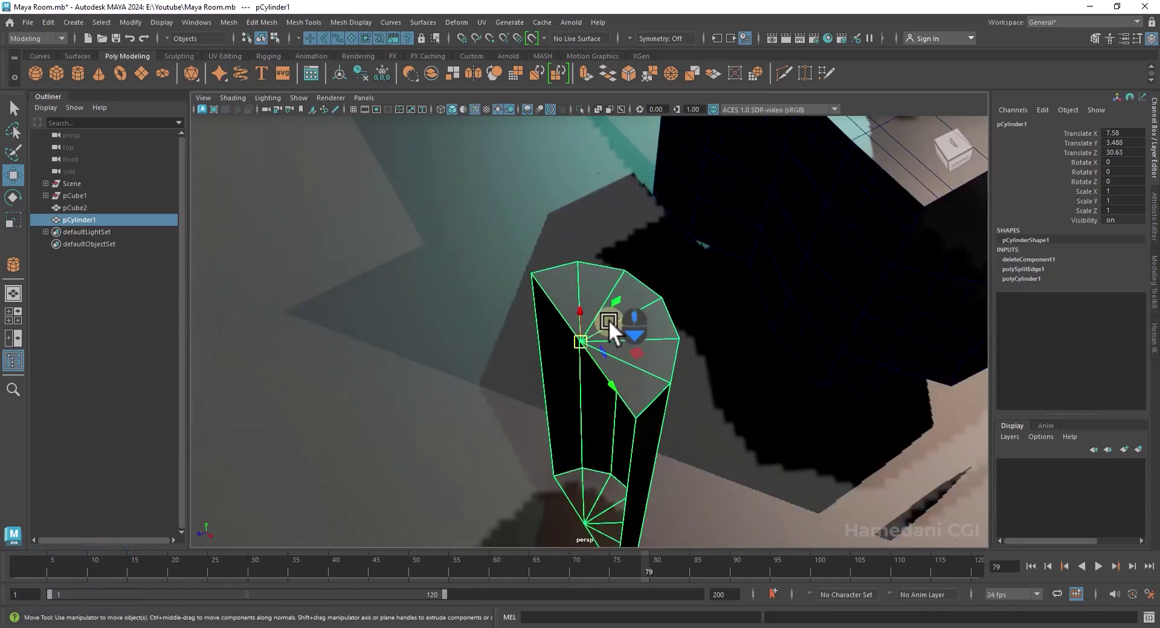
- Mirror the half cylinder with the axis position set to Object, the axis to Z and the direction to +
{"action": "right_click", "coordinate": [585, 317], "text": "shift"}
{"action": "right_click_drag", "start_coordinate": [585, 318], "coordinate": [600, 436], "text": "shift"}
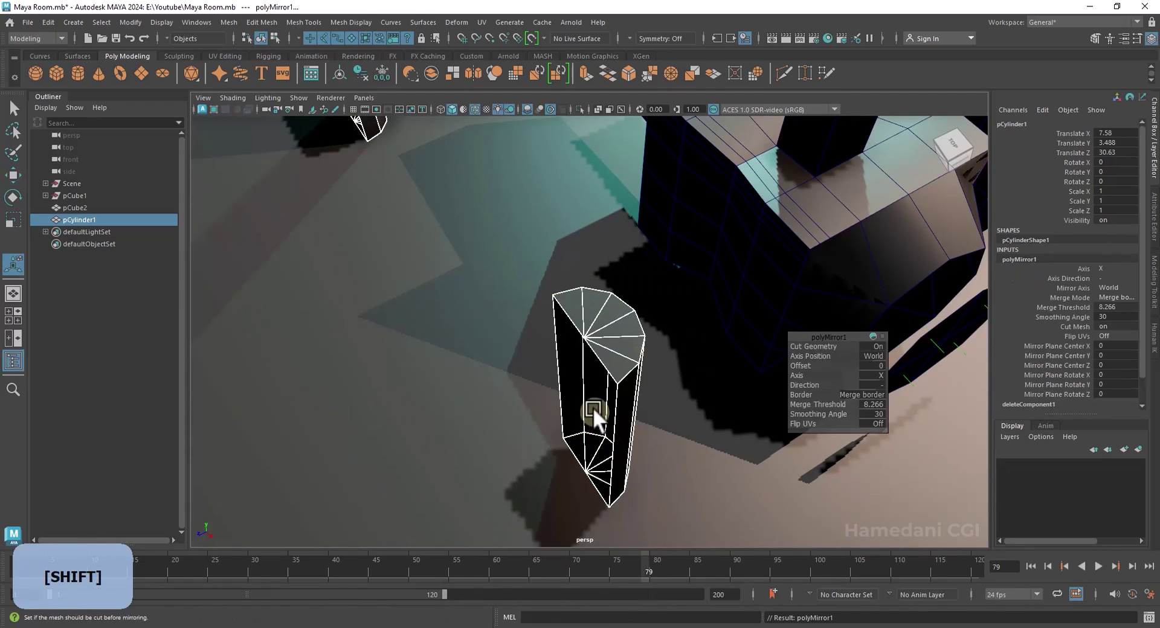
{"action": "left_click", "coordinate": [873, 356]}
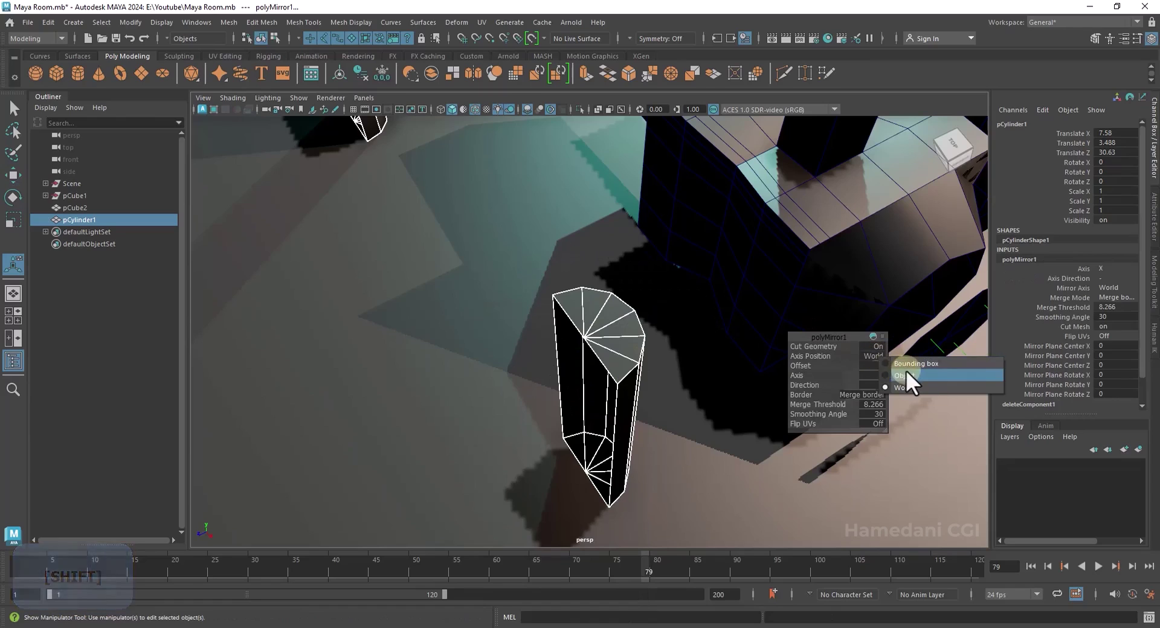
{"action": "left_click", "coordinate": [905, 370]}
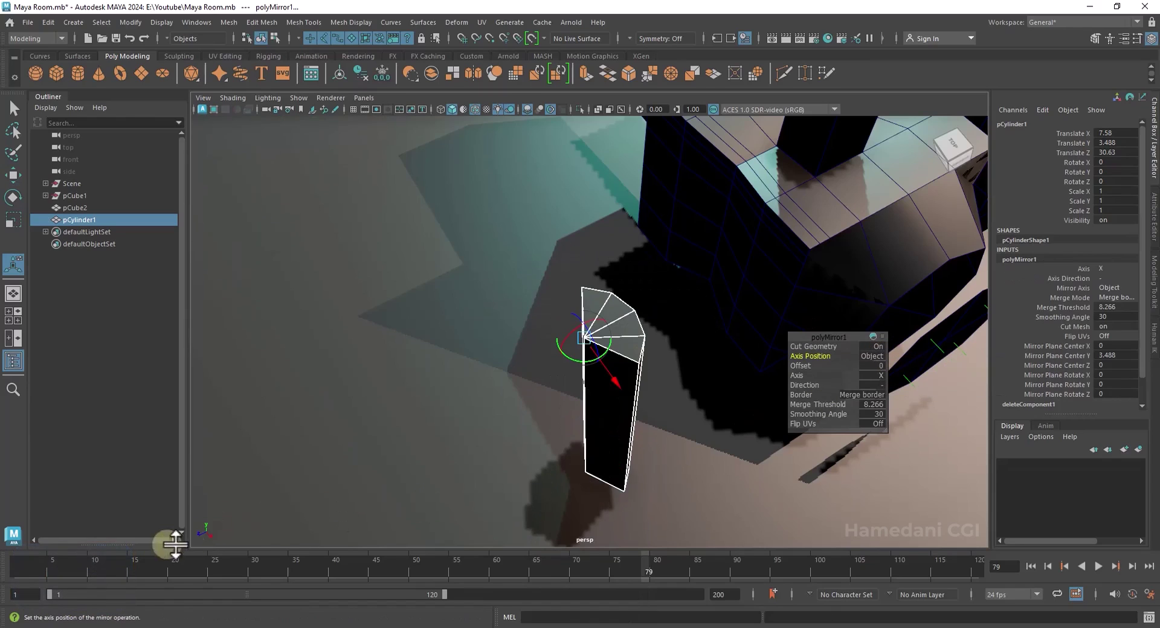
{"action": "left_click", "coordinate": [880, 375]}
{"action": "left_click", "coordinate": [900, 406]}
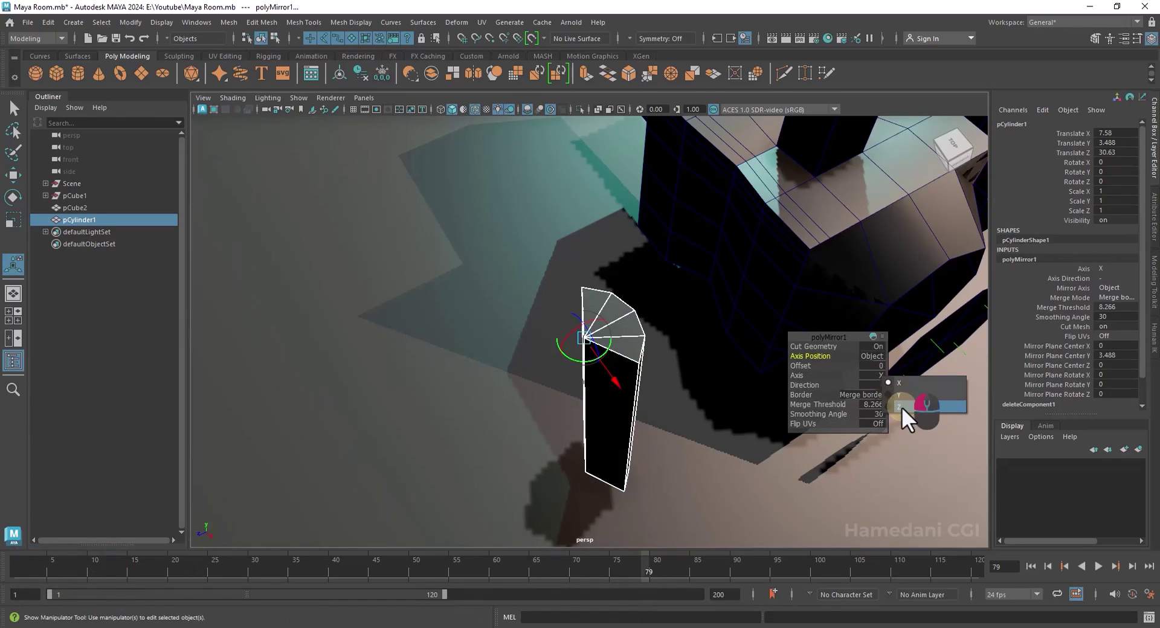
{"action": "left_click", "coordinate": [879, 385]}
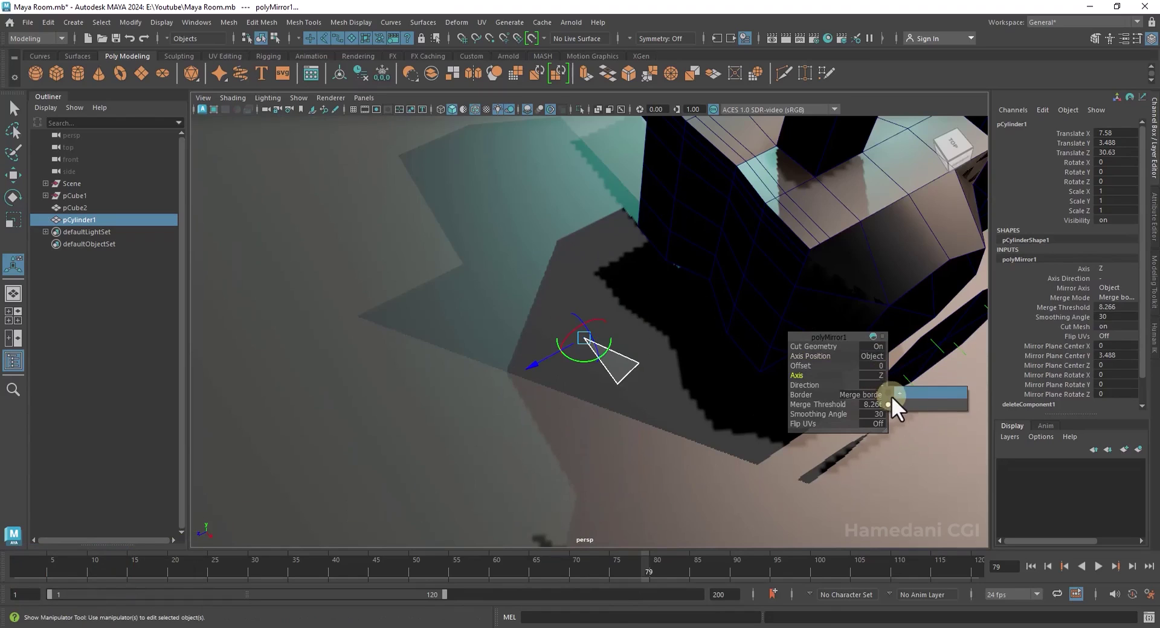
{"action": "left_click", "coordinate": [891, 392]}
{"action": "left_click_drag", "start_coordinate": [641, 432], "coordinate": [608, 427], "text": "alt"}
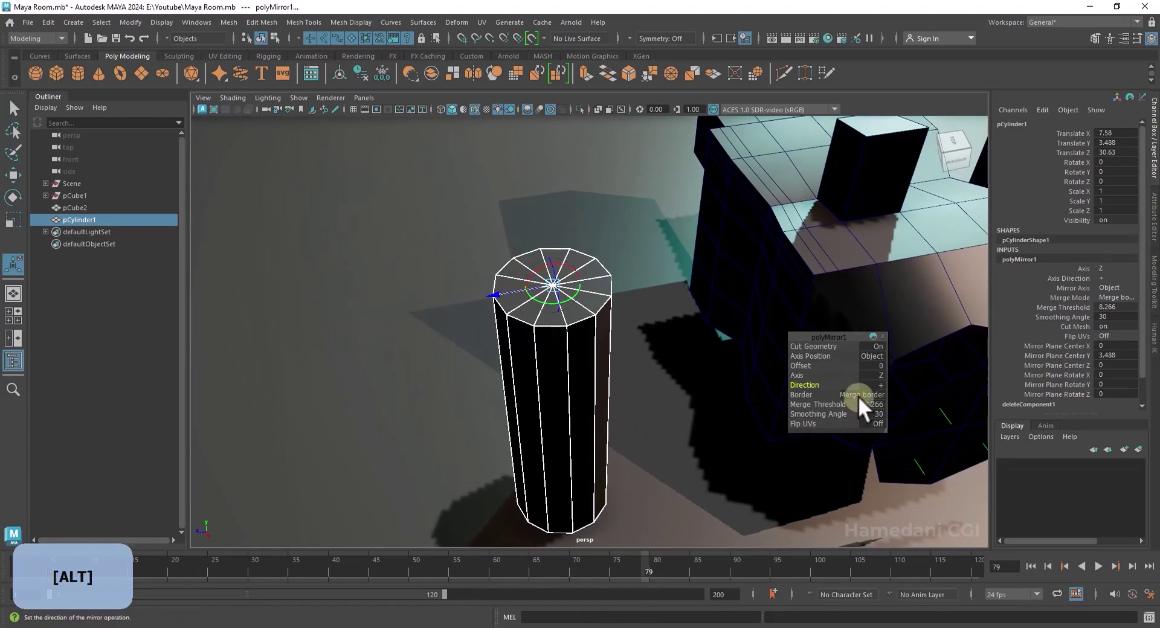
- Set the mirror's merge threshold to 0.002 and return the cylinder to object mode
{"action": "left_click", "coordinate": [872, 404]}
{"action": "type", "text": "0.002"}
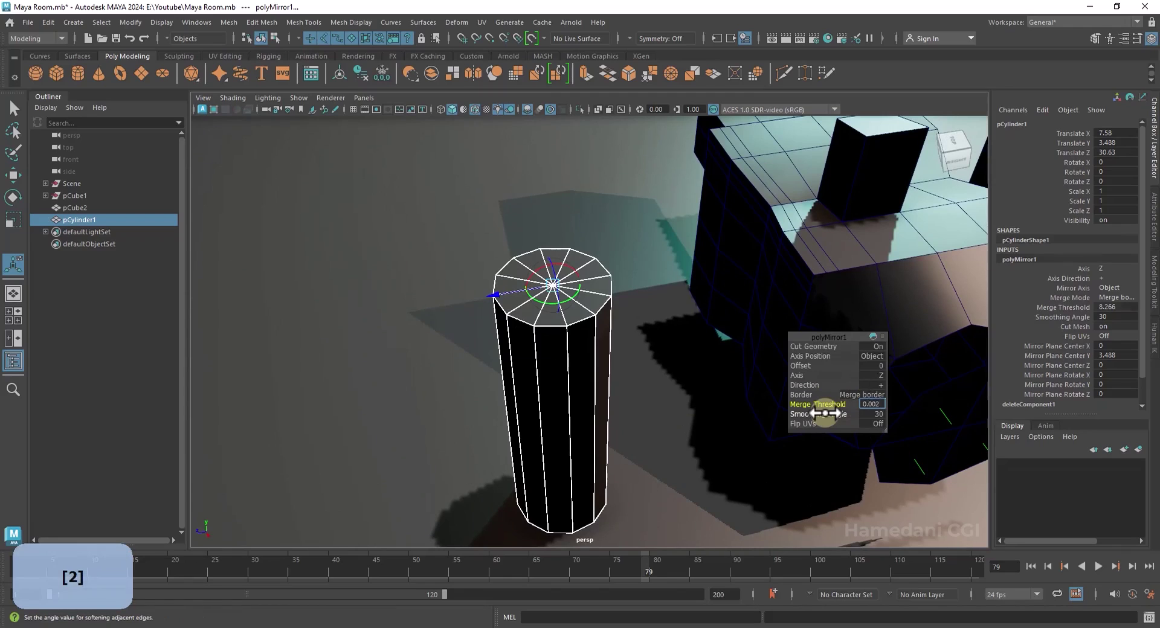
{"action": "key", "text": "Return"}
{"action": "right_click_drag", "start_coordinate": [568, 282], "coordinate": [628, 267]}
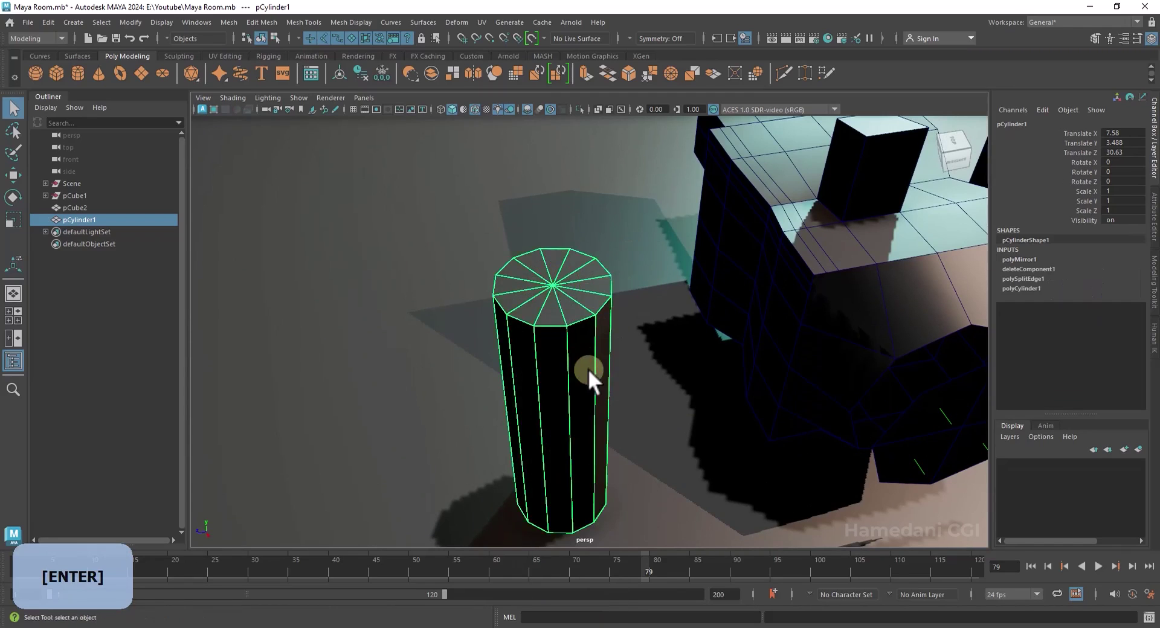
{"action": "left_click_drag", "start_coordinate": [579, 404], "coordinate": [573, 361], "text": "alt"}
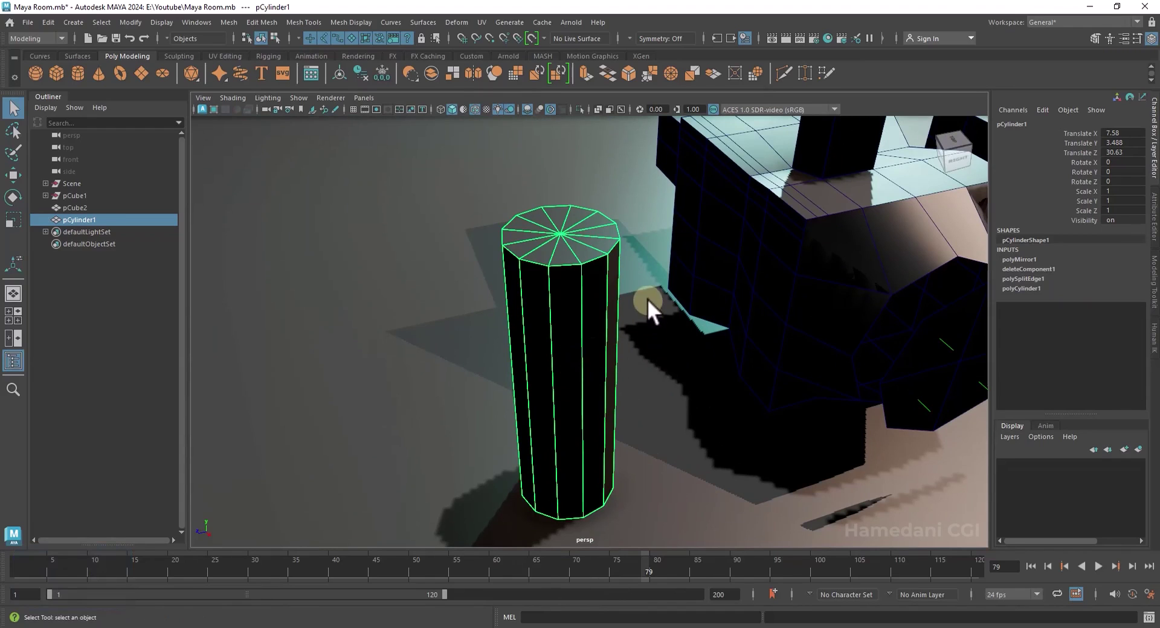
- Extrude the edge of pCube1 above the long side extrusion with a thickness of 1.3 and an offset of 1
{"action": "scroll", "coordinate": [647, 298], "scroll_direction": "down", "scroll_amount": 5}
{"action": "left_click_drag", "start_coordinate": [643, 318], "coordinate": [501, 226], "text": "alt"}
{"action": "left_click", "coordinate": [502, 225]}
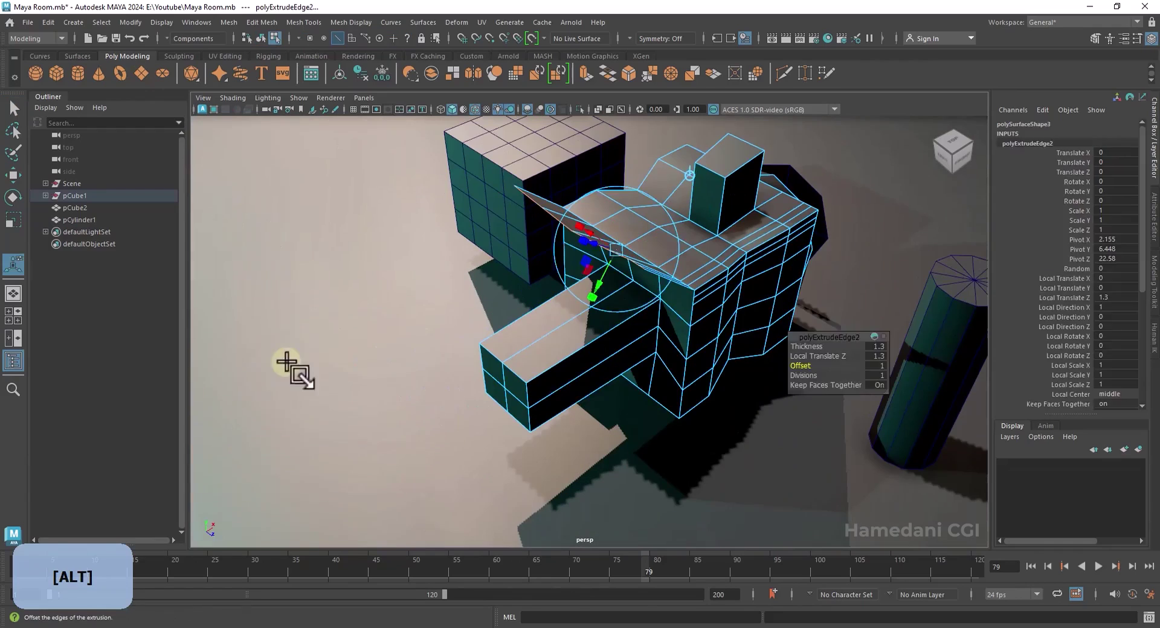
- Create a polygon plane on the floor beside the cubes and extrude its edge along the ground with the Move tool
{"action": "left_click_drag", "start_coordinate": [288, 364], "coordinate": [283, 336]}
{"action": "key", "text": "w"}
{"action": "left_click_drag", "start_coordinate": [292, 347], "coordinate": [629, 240], "text": "alt"}
{"action": "scroll", "coordinate": [438, 322], "scroll_direction": "up", "scroll_amount": 3}
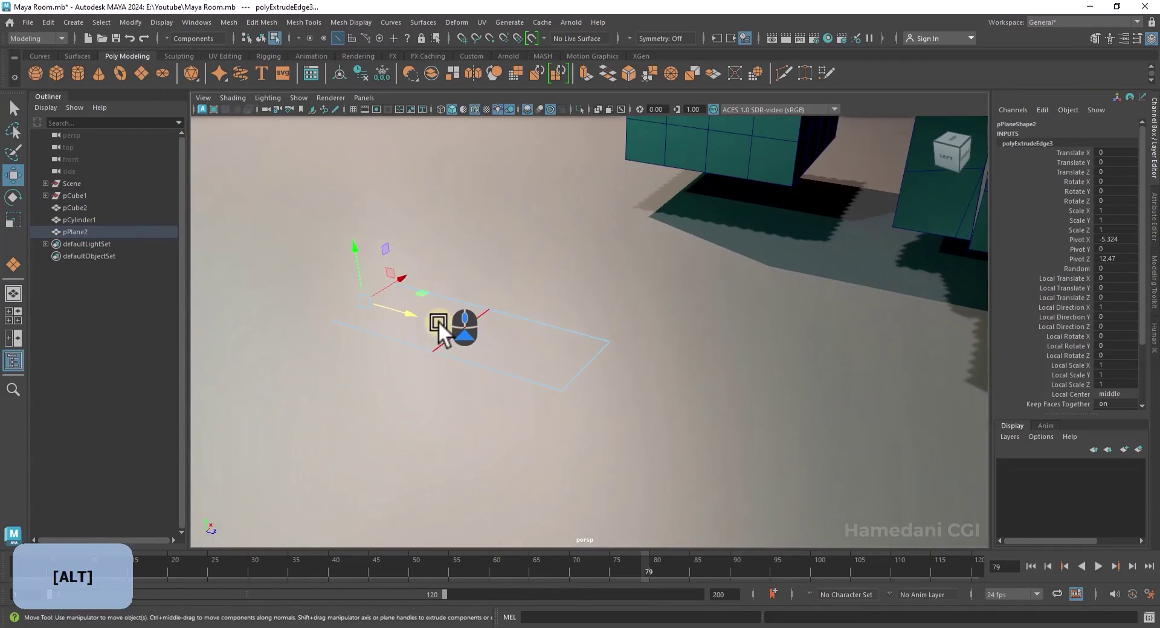
- Extrude the plane's end edge repeatedly into a stepped strip and set the last extrusion's thickness and offset to 2.1
{"action": "right_click_drag", "start_coordinate": [378, 291], "coordinate": [373, 325], "text": "shift"}
{"action": "left_click_drag", "start_coordinate": [361, 265], "coordinate": [353, 172]}
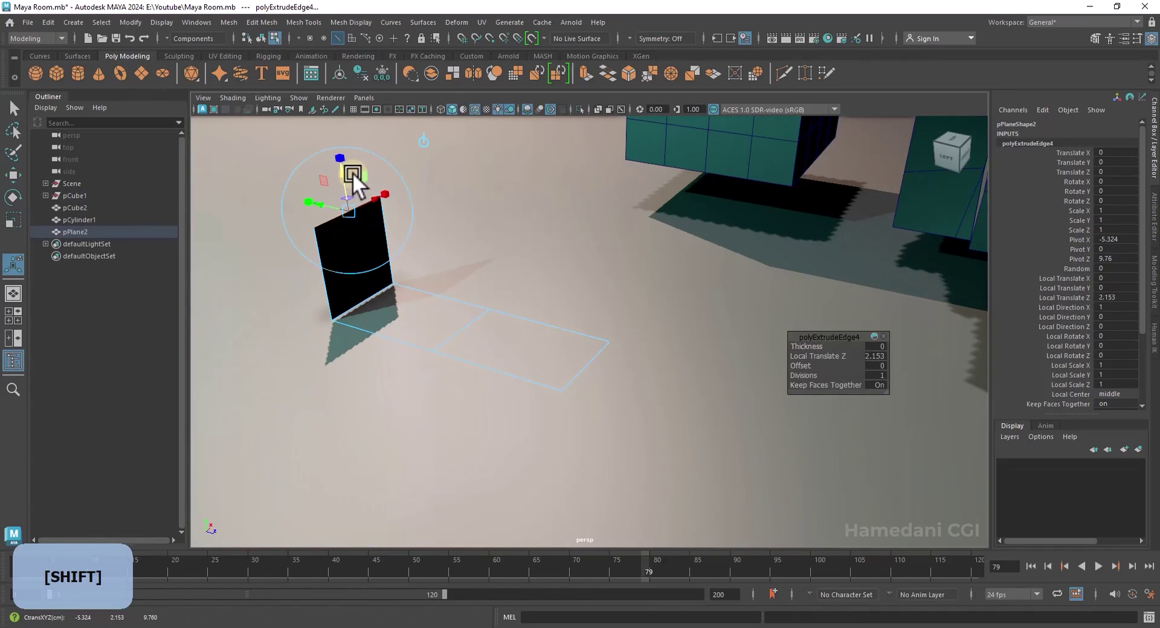
{"action": "key", "text": "g"}
{"action": "left_click_drag", "start_coordinate": [377, 221], "coordinate": [574, 200]}
{"action": "key", "text": "g"}
{"action": "key", "text": "g"}
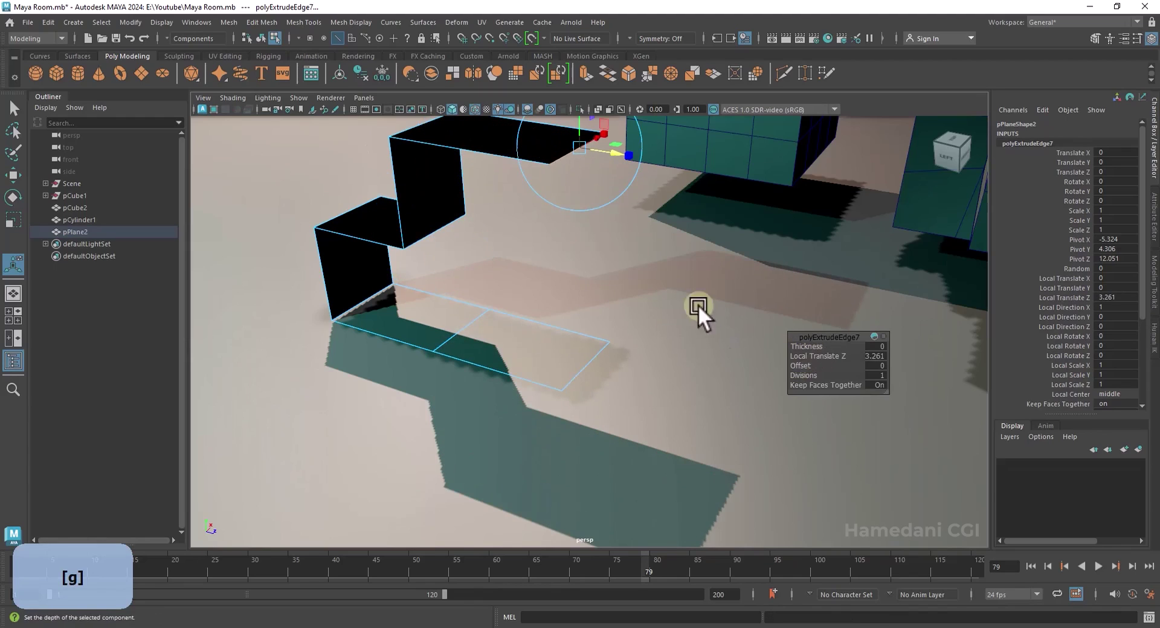
{"action": "middle_click_drag", "start_coordinate": [698, 304], "coordinate": [704, 395], "text": "alt"}
{"action": "left_click_drag", "start_coordinate": [797, 365], "coordinate": [818, 339]}
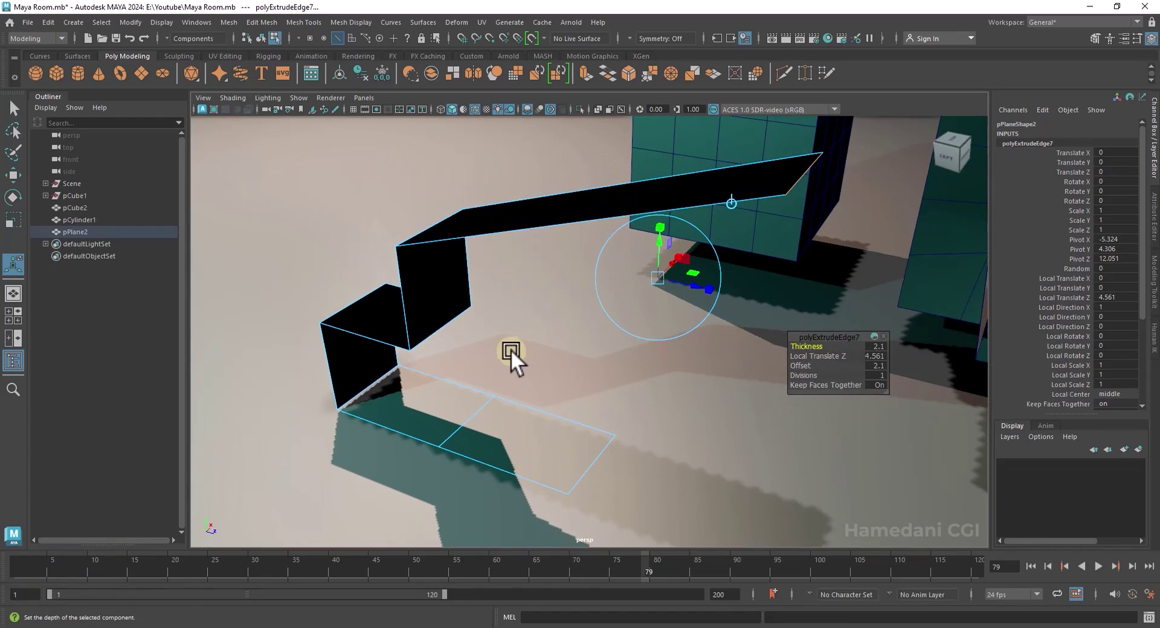
- Bevel the upper side edge loop of pCube2 with a fraction of 0.8 and 3 segments
{"action": "left_click_drag", "start_coordinate": [510, 349], "coordinate": [575, 274], "text": "alt"}
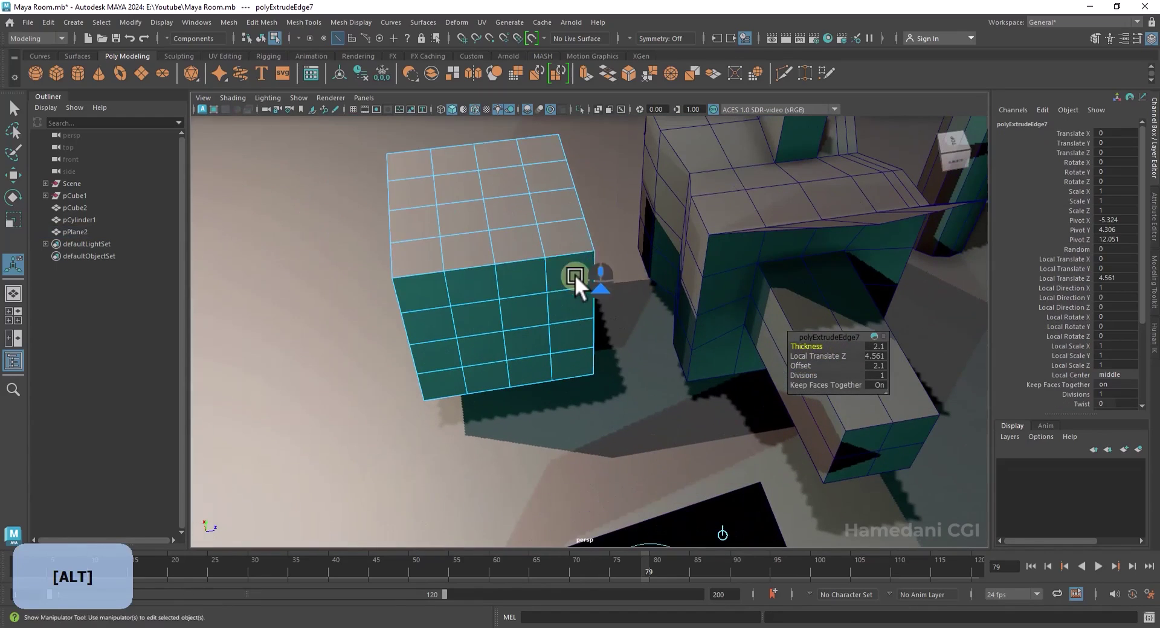
{"action": "left_click", "coordinate": [451, 266]}
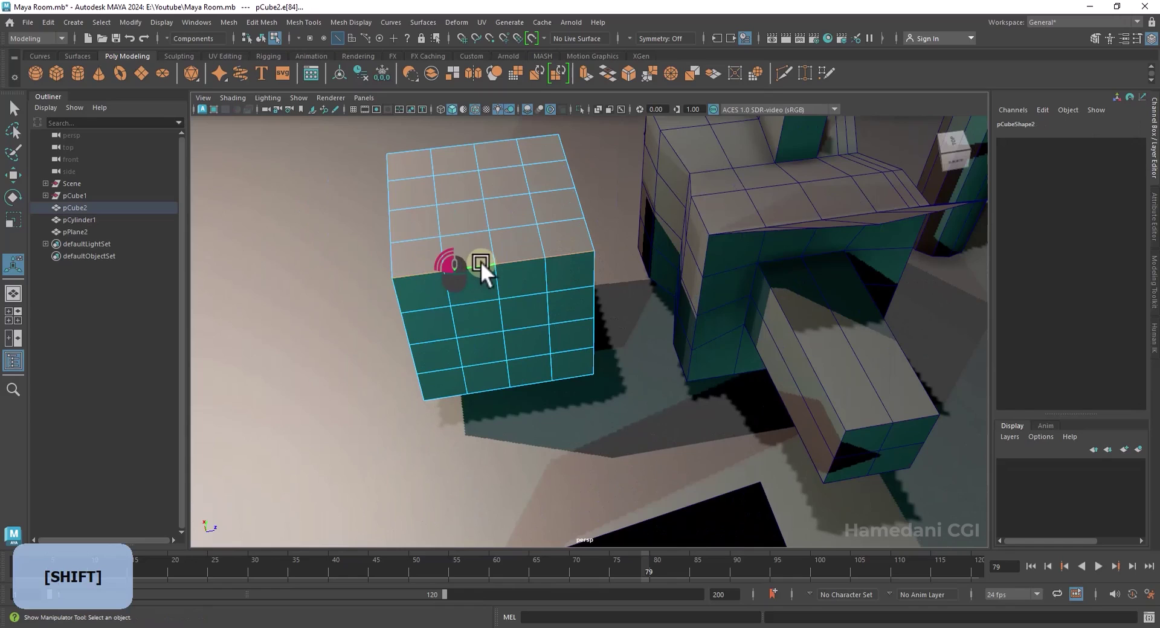
{"action": "right_click_drag", "start_coordinate": [477, 262], "coordinate": [553, 249], "text": "shift"}
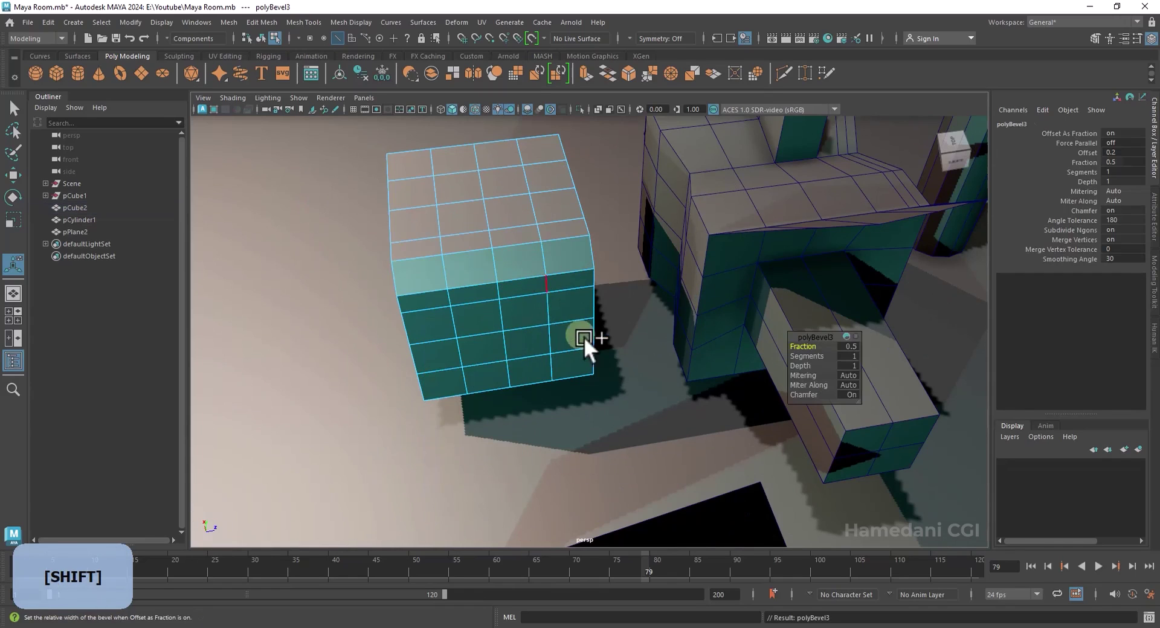
{"action": "left_click_drag", "start_coordinate": [584, 336], "coordinate": [645, 280], "text": "alt"}
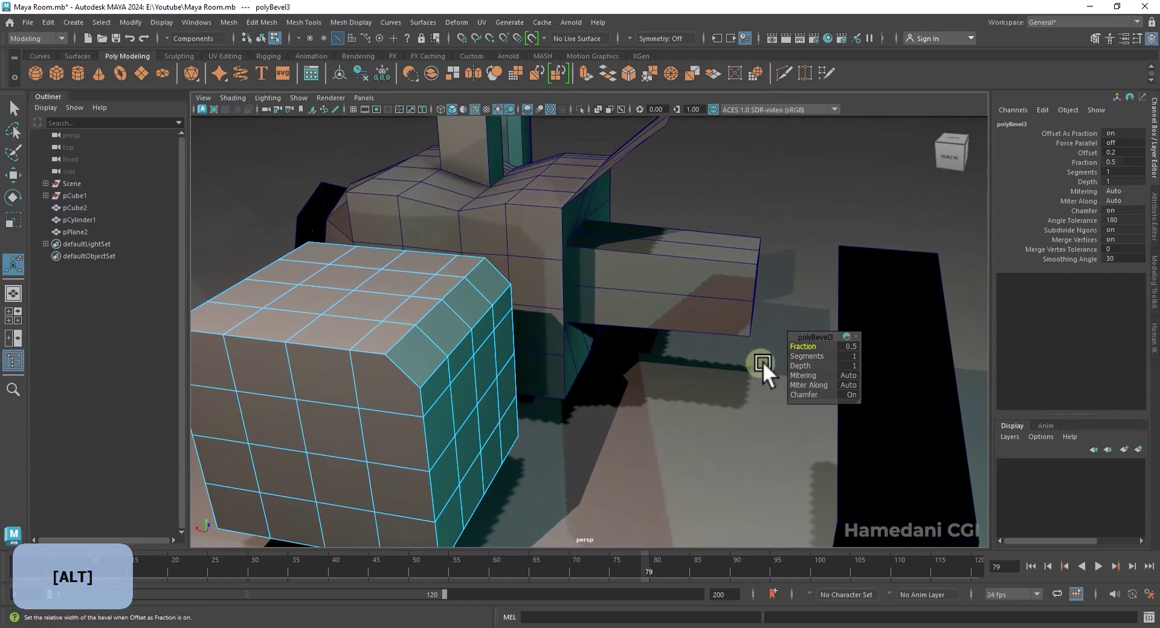
{"action": "left_click_drag", "start_coordinate": [802, 346], "coordinate": [808, 354]}
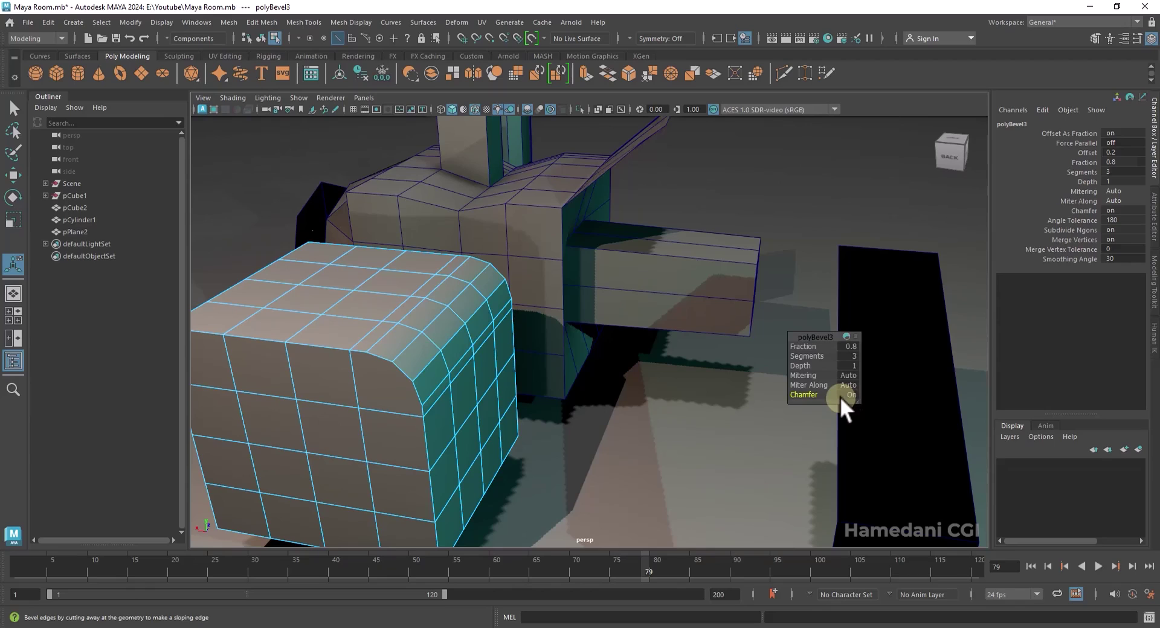
- Try a plain delete of pCube2's middle edge loop, select the leftover vertices on top, and undo the deletion
{"action": "right_click_drag", "start_coordinate": [428, 277], "coordinate": [389, 241]}
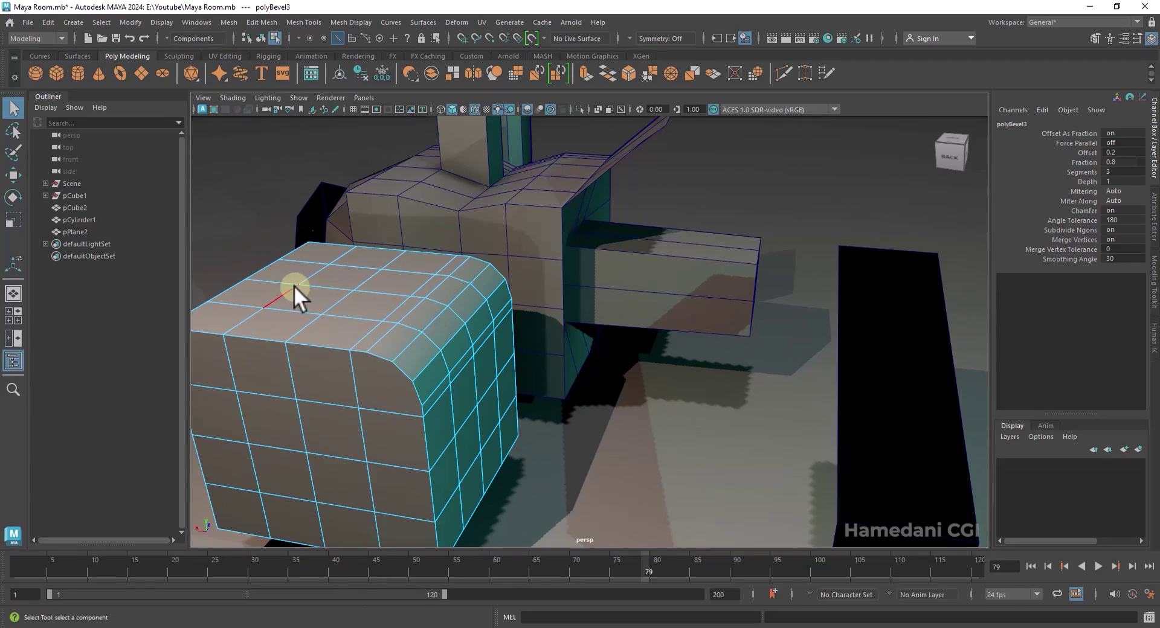
{"action": "left_click", "coordinate": [275, 281]}
{"action": "left_click_drag", "start_coordinate": [478, 365], "coordinate": [485, 385], "text": "alt"}
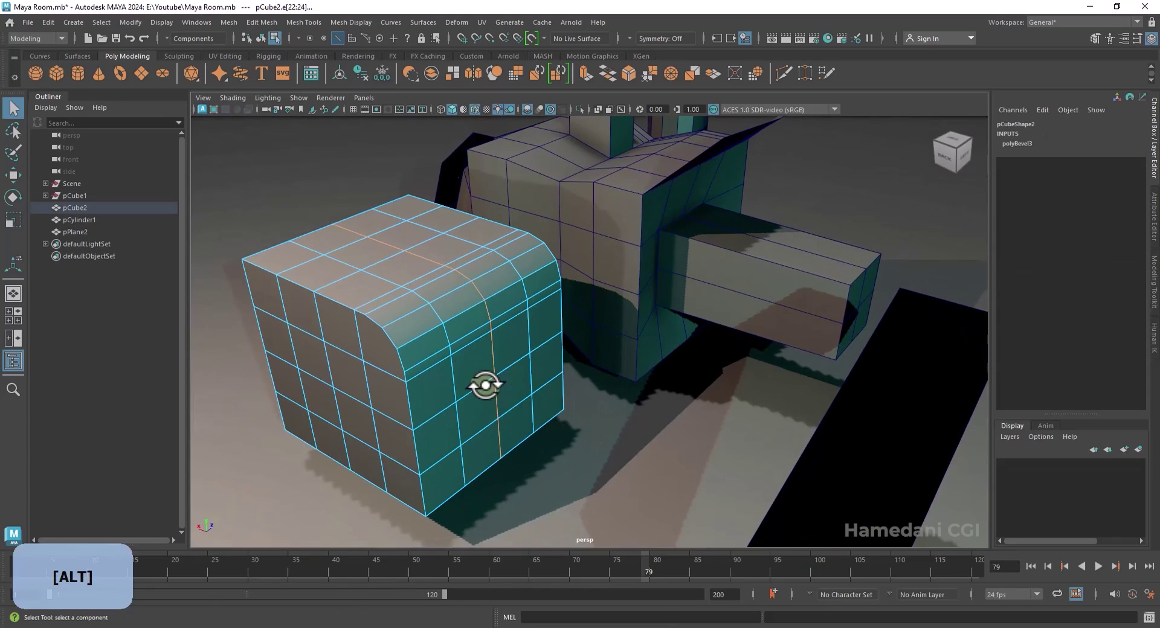
{"action": "key", "text": "Delete"}
{"action": "right_click_drag", "start_coordinate": [455, 270], "coordinate": [388, 266]}
{"action": "left_click_drag", "start_coordinate": [311, 208], "coordinate": [463, 277]}
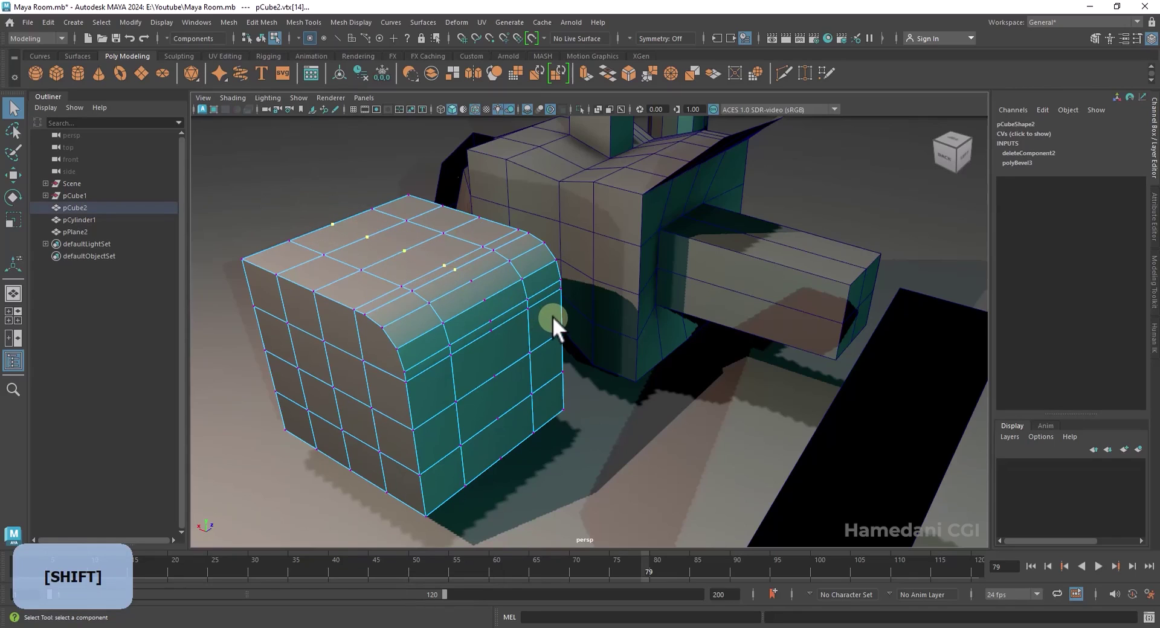
{"action": "key", "text": "z"}
{"action": "key", "text": "z"}
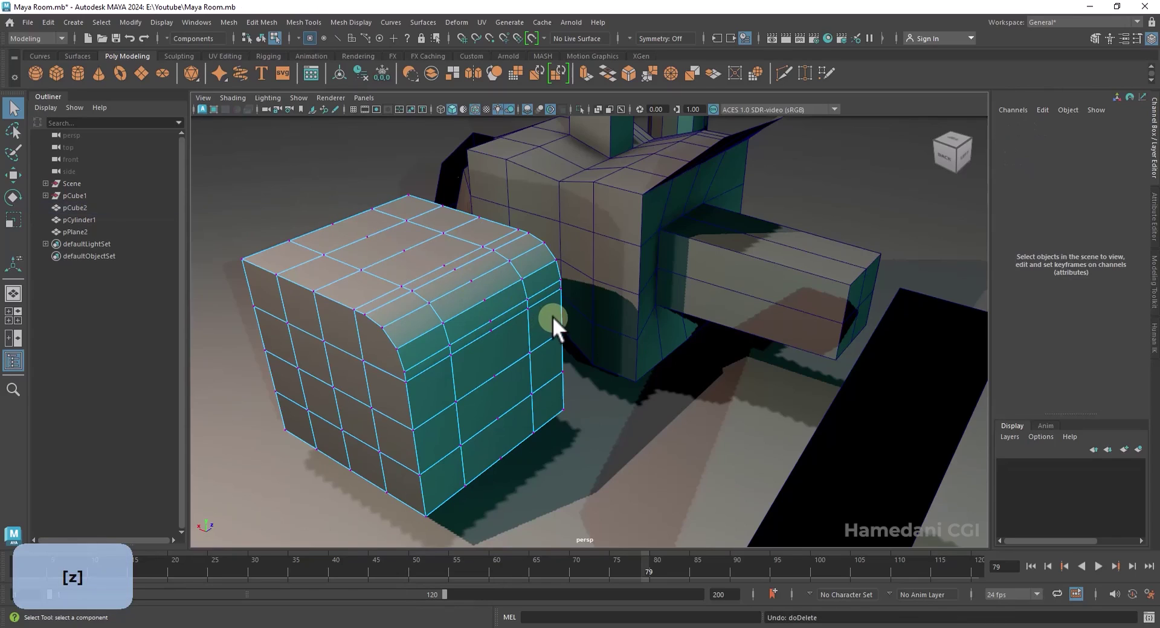
- Delete pCube2's middle edge loop together with its vertices and return the cube to object mode
{"action": "mouse_move", "coordinate": [425, 255]}
{"action": "right_mouse_down"}
{"action": "mouse_move", "coordinate": [426, 224]}
{"action": "mouse_move", "coordinate": [419, 251]}
{"action": "right_mouse_up"}
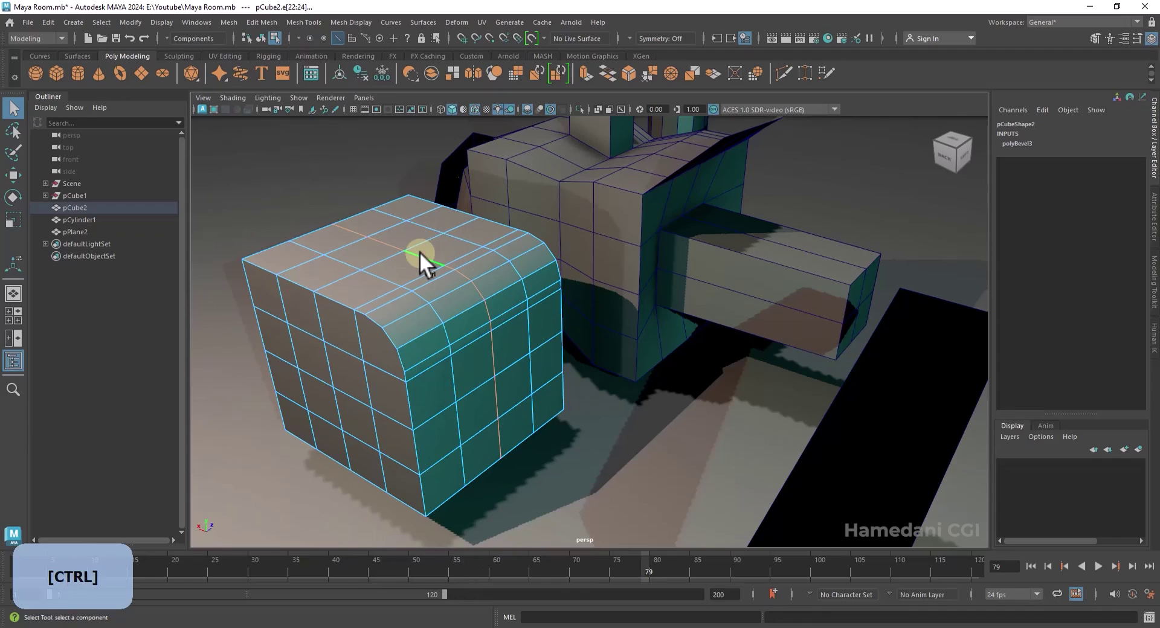
{"action": "key", "text": "ctrl+Delete"}
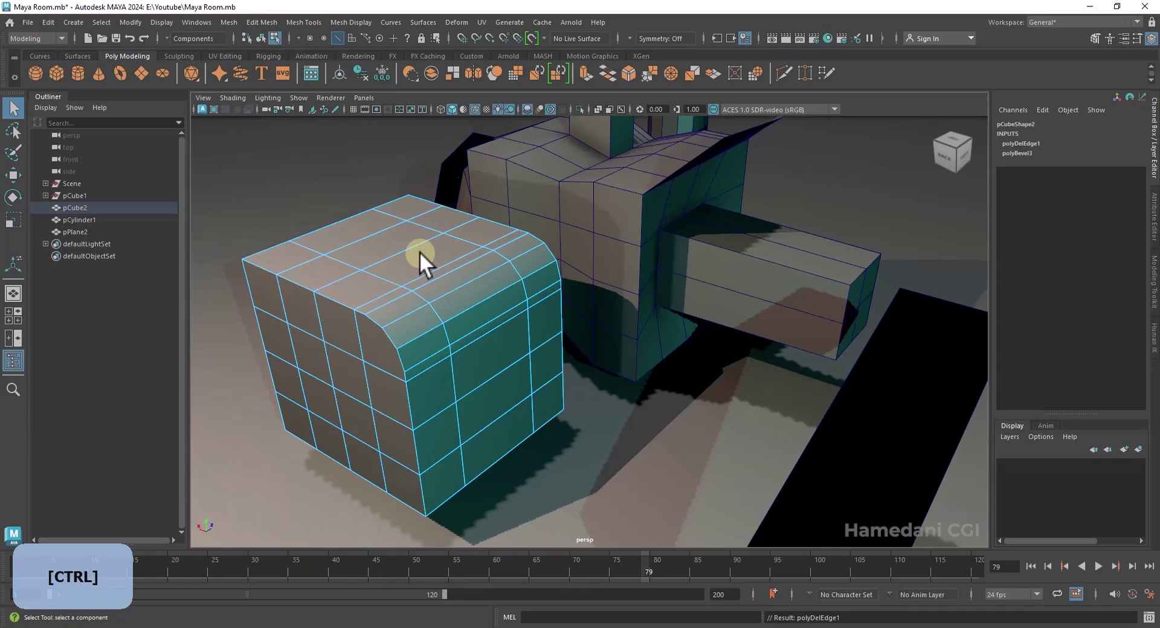
{"action": "right_click_drag", "start_coordinate": [420, 252], "coordinate": [466, 238]}
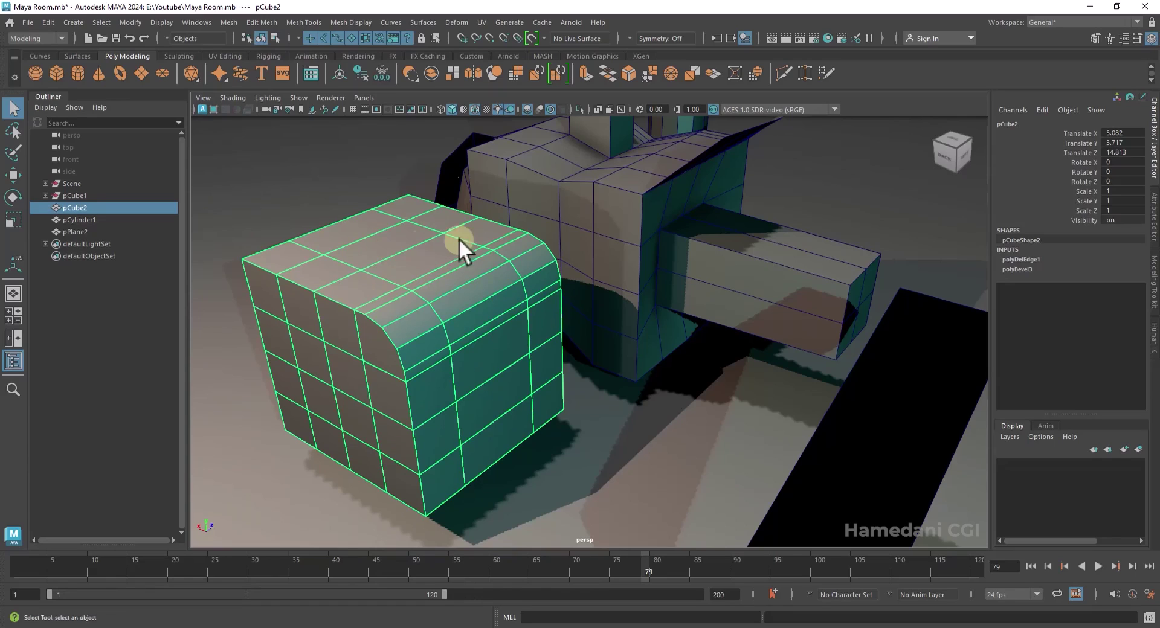
- Add parallel edge loops on both sides of three existing loops of pCube2 with the Offset Edge Loop Tool
{"action": "right_click_drag", "start_coordinate": [399, 238], "coordinate": [395, 209]}
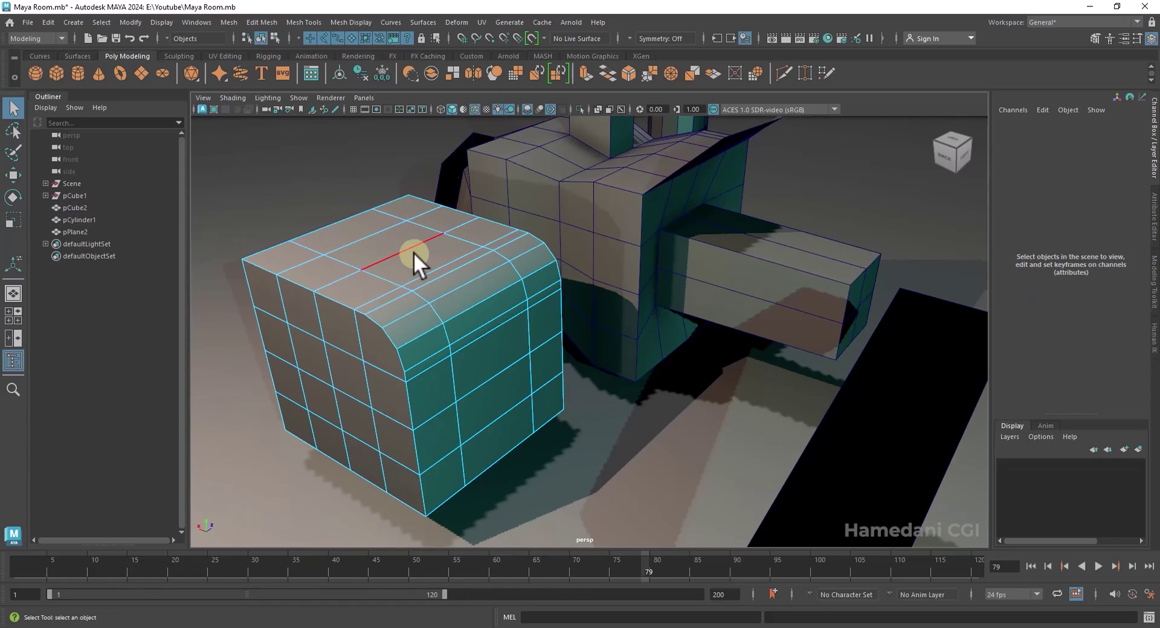
{"action": "right_click_drag", "start_coordinate": [415, 252], "coordinate": [420, 327], "text": "shift"}
{"action": "left_click", "coordinate": [406, 244], "text": "shift"}
{"action": "mouse_move", "coordinate": [389, 295]}
{"action": "left_mouse_down", "text": "shift"}
{"action": "mouse_move", "coordinate": [376, 273]}
{"action": "mouse_move", "coordinate": [391, 273]}
{"action": "left_mouse_up", "text": "shift"}
{"action": "left_click_drag", "start_coordinate": [466, 238], "coordinate": [472, 234]}
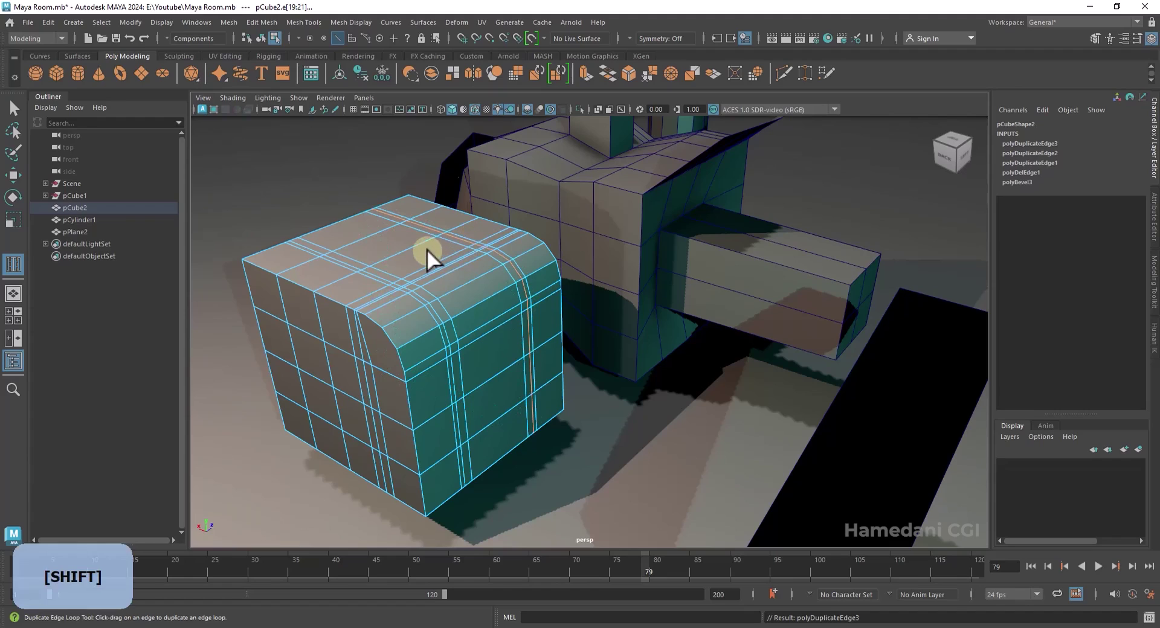
- Insert two edge loops across the wide middle section of pCube2 with the Insert Edge Loop Tool
{"action": "right_click_drag", "start_coordinate": [428, 251], "coordinate": [448, 331], "text": "shift"}
{"action": "mouse_move", "coordinate": [426, 254]}
{"action": "left_mouse_down"}
{"action": "mouse_move", "coordinate": [398, 256]}
{"action": "mouse_move", "coordinate": [422, 245]}
{"action": "left_mouse_up"}
{"action": "key", "text": "q"}
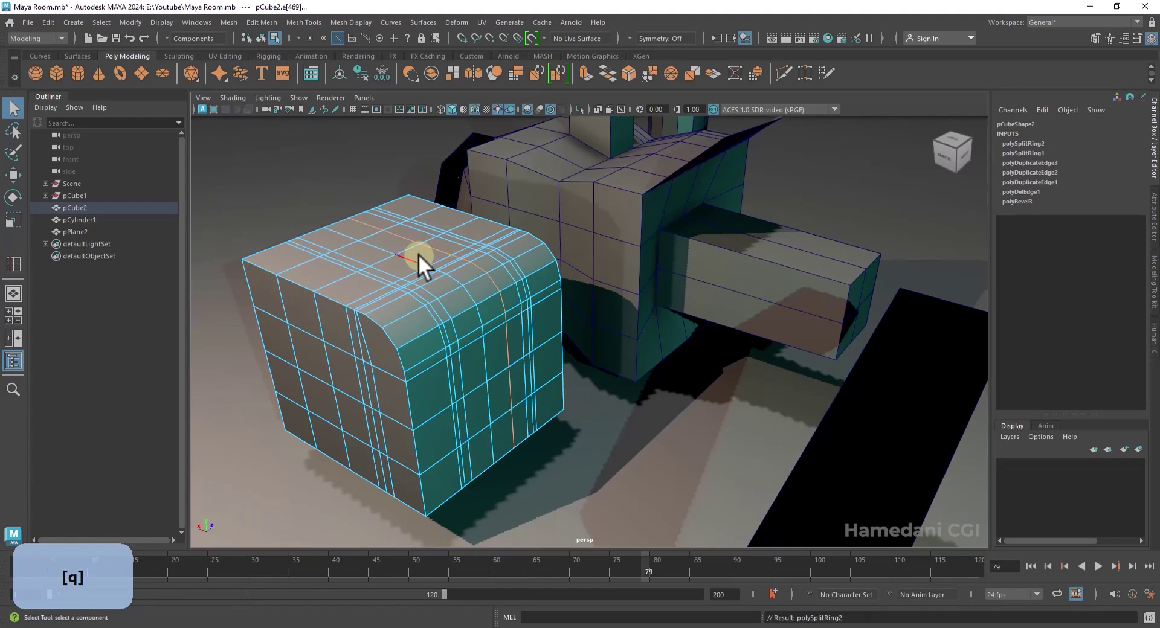
- Slide the vertical edge loop on the lighter side of pCube2 sideways with the Slide Edge Tool
{"action": "right_click_drag", "start_coordinate": [402, 251], "coordinate": [420, 349], "text": "shift"}
{"action": "double_click", "coordinate": [339, 401]}
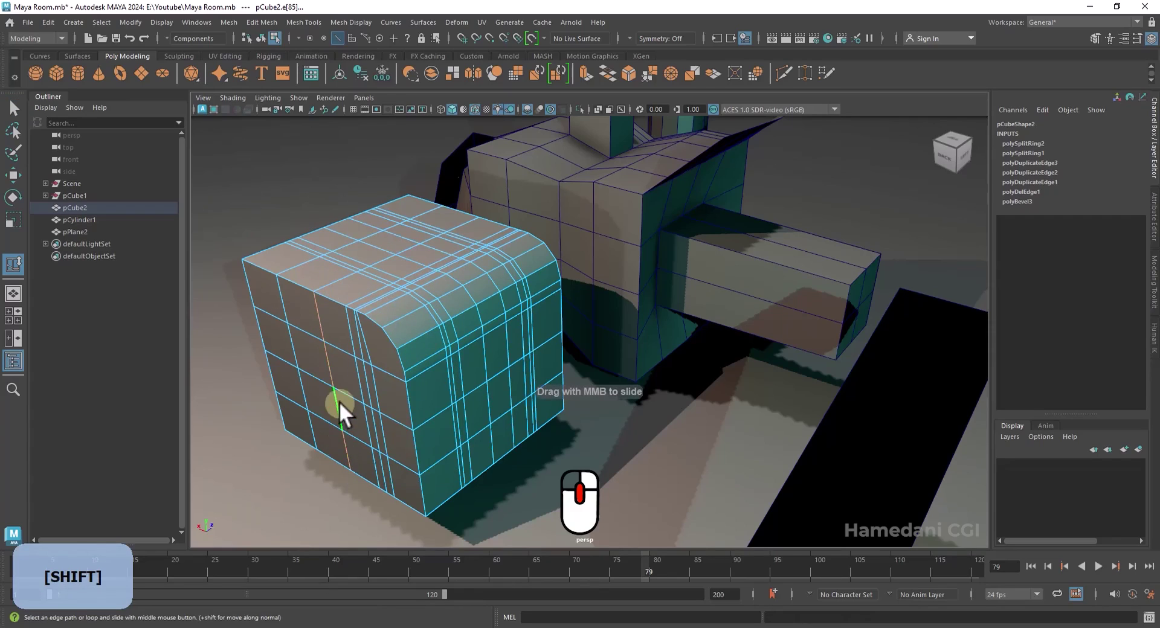
{"action": "middle_click_drag", "start_coordinate": [329, 375], "coordinate": [358, 370]}
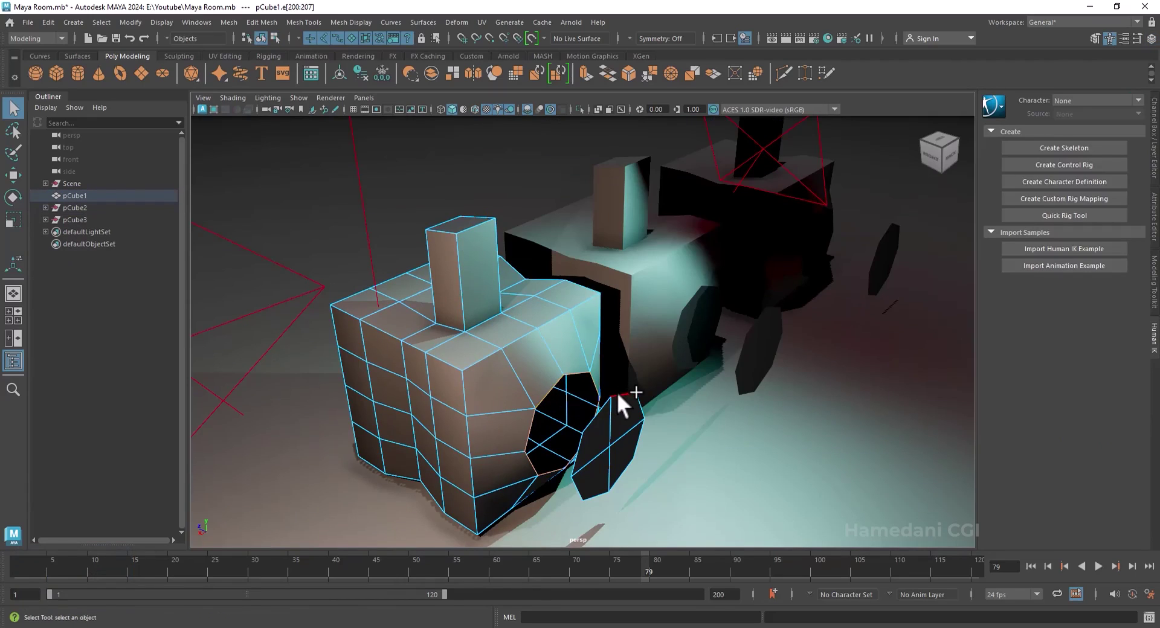
- Bridge pCube1's round hole to the separate disc with 3 divisions, a twist of about 18.3, Blend curve type and a taper of 1.5
{"action": "right_click_drag", "start_coordinate": [554, 383], "coordinate": [556, 412], "text": "shift"}
{"action": "right_click_drag", "start_coordinate": [546, 531], "coordinate": [547, 532], "text": "shift"}
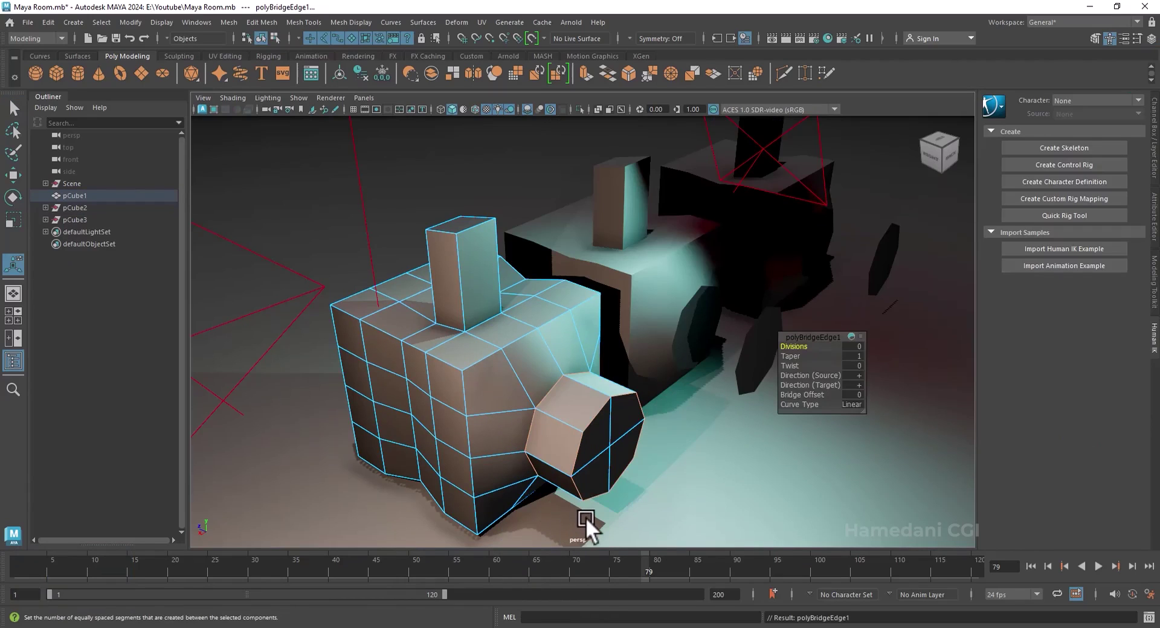
{"action": "left_click_drag", "start_coordinate": [783, 346], "coordinate": [799, 369]}
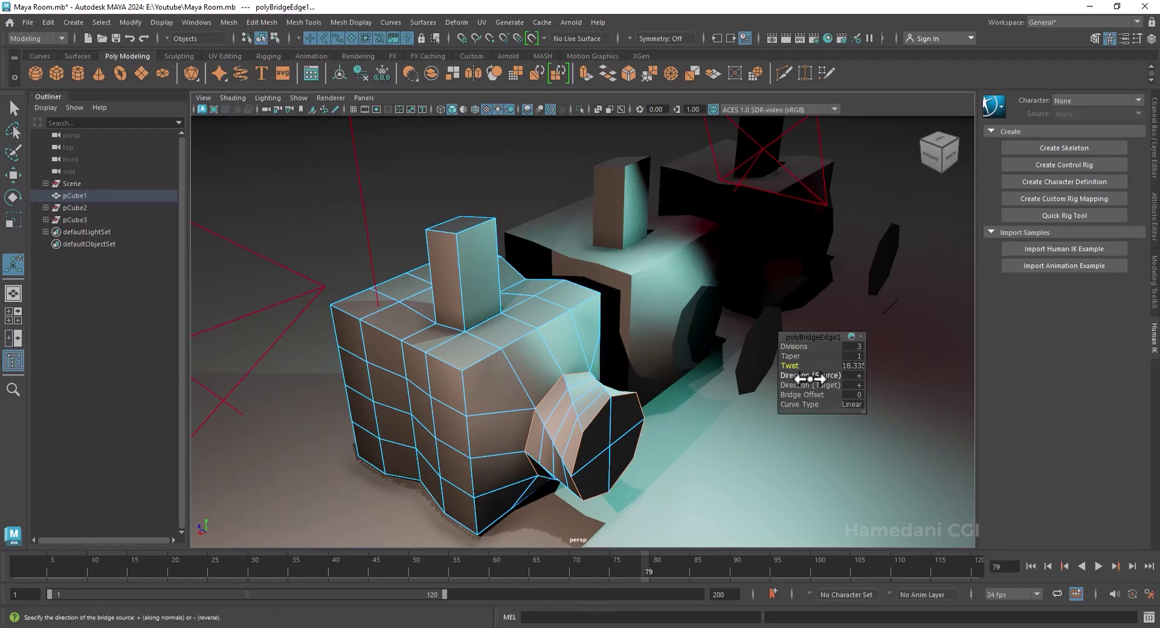
{"action": "left_click", "coordinate": [857, 404]}
{"action": "left_click", "coordinate": [887, 425]}
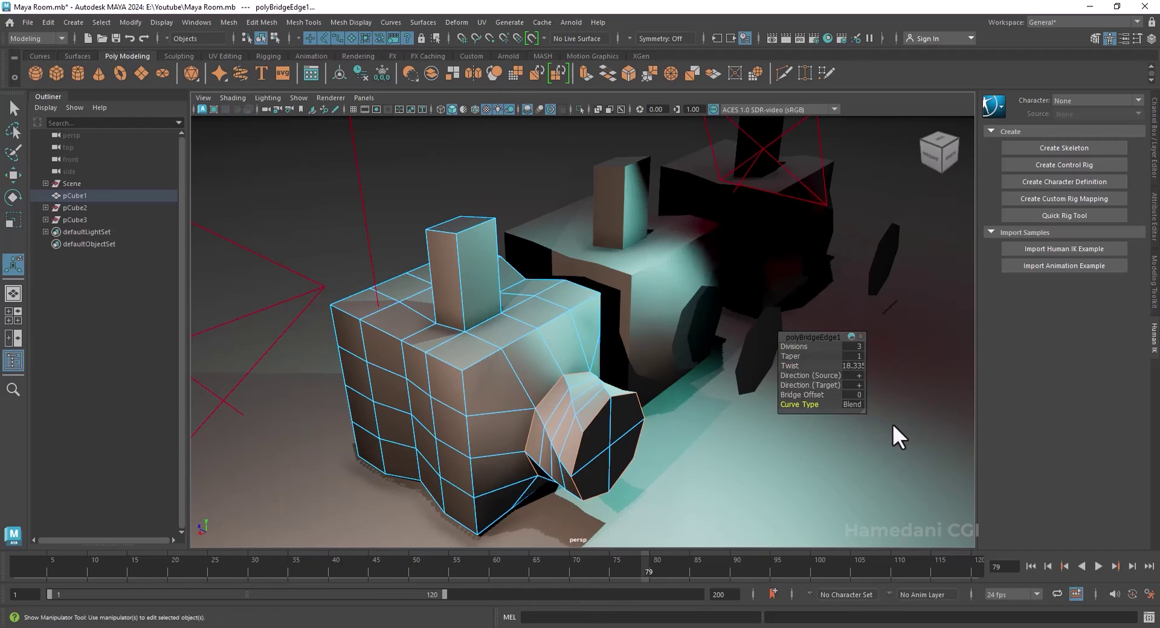
{"action": "left_click_drag", "start_coordinate": [791, 356], "coordinate": [793, 366]}
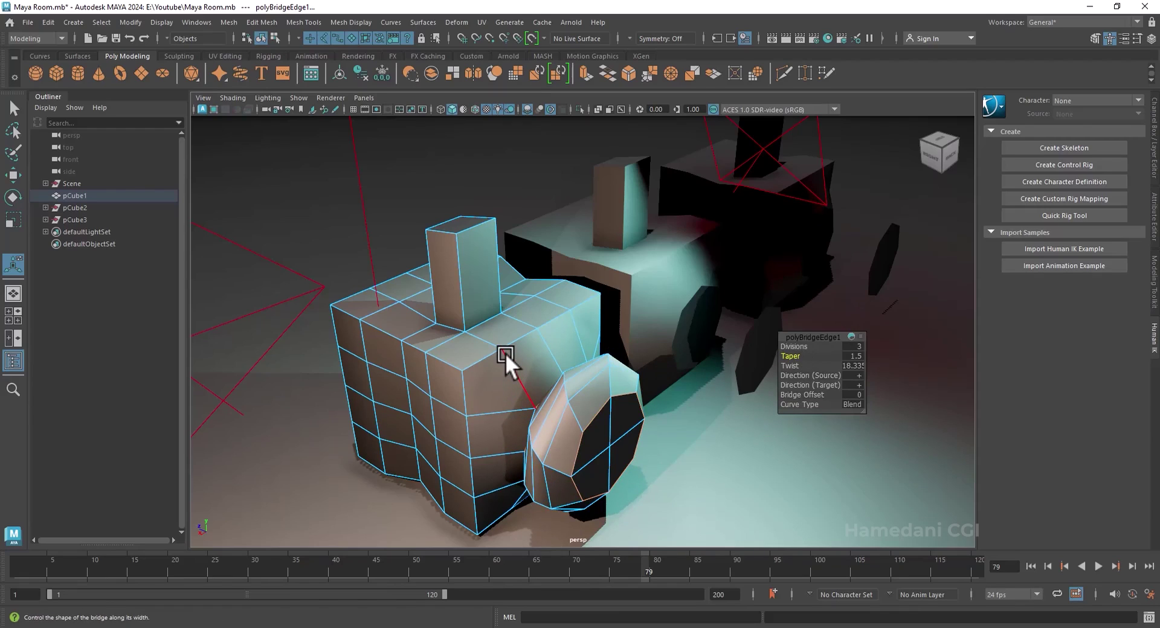
- Select and delete the disc faces that cap the bridged end of pCube1
{"action": "left_click", "coordinate": [512, 334]}
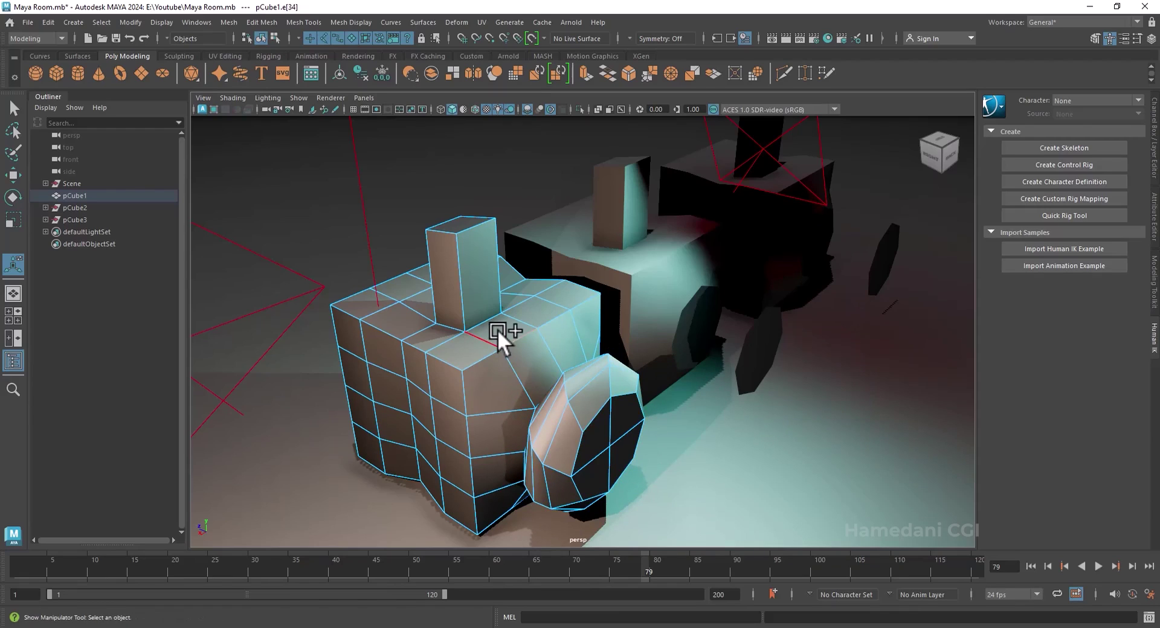
{"action": "right_click", "coordinate": [498, 329], "text": "shift"}
{"action": "right_click_drag", "start_coordinate": [623, 406], "coordinate": [622, 432]}
{"action": "left_click", "coordinate": [615, 414]}
{"action": "left_click", "coordinate": [595, 432], "text": "shift"}
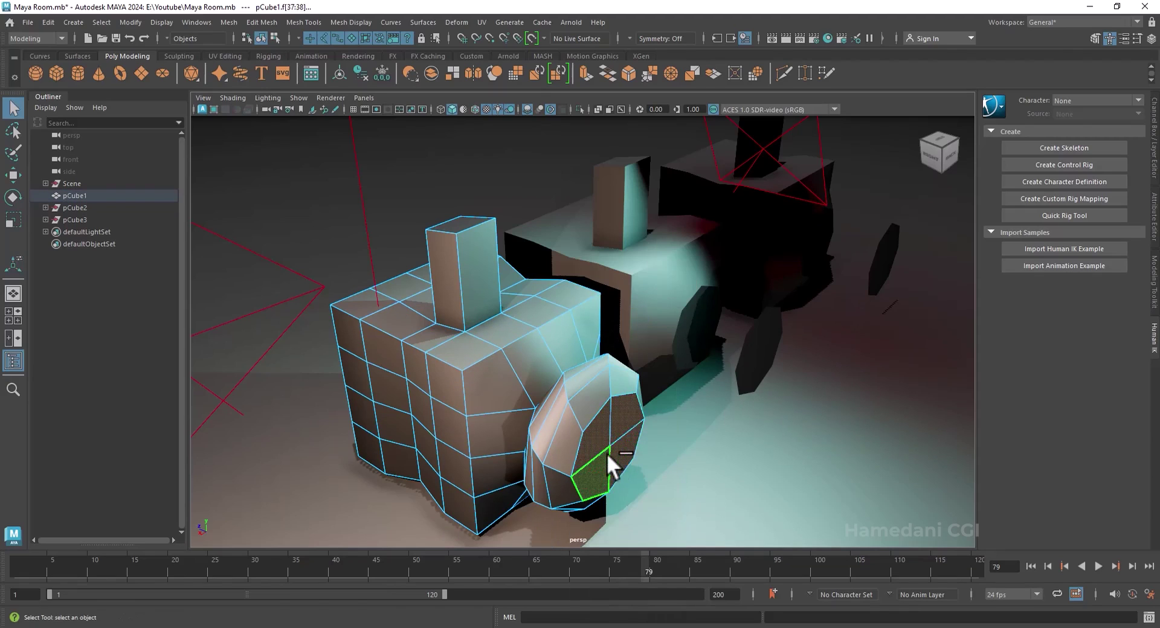
{"action": "left_click", "coordinate": [607, 453], "text": "ctrl"}
{"action": "right_click_drag", "start_coordinate": [599, 283], "coordinate": [598, 396]}
- Select the open border edges at the bridged end of pCube1 and close them with Fill Hole
{"action": "right_click_drag", "start_coordinate": [603, 303], "coordinate": [599, 250]}
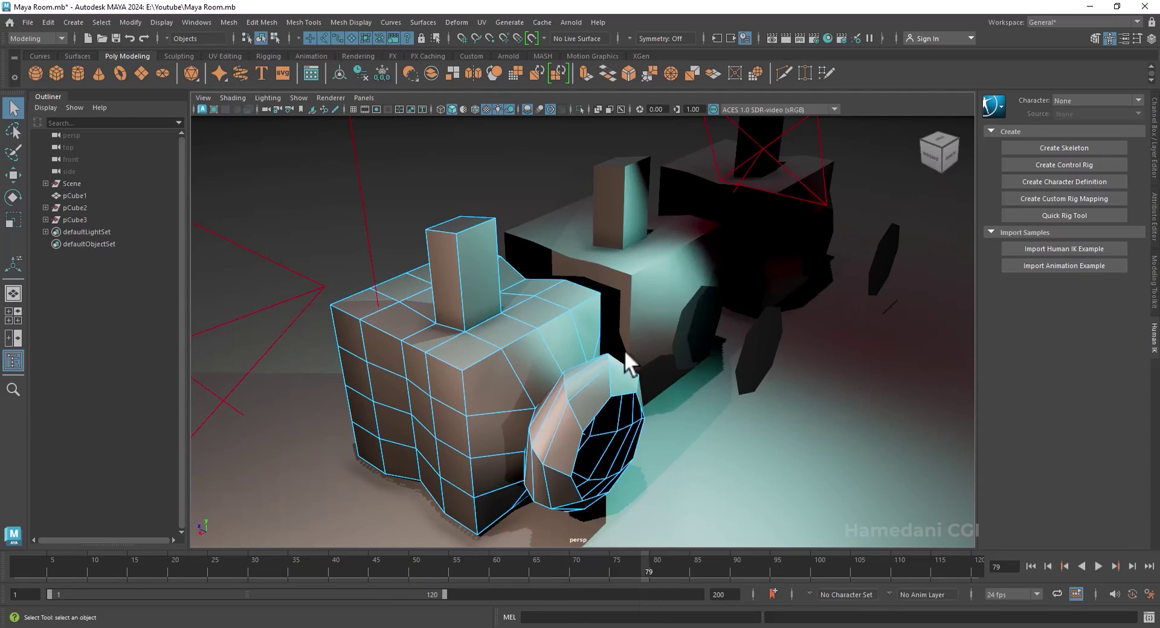
{"action": "double_click", "coordinate": [593, 412]}
{"action": "right_click", "coordinate": [593, 412], "text": "shift"}
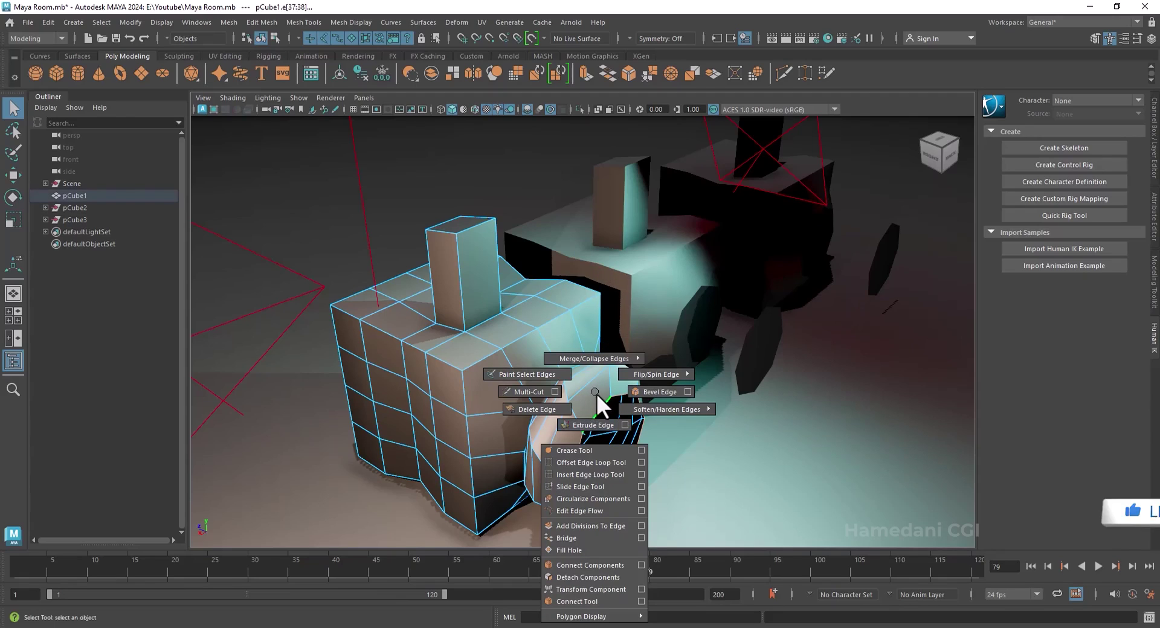
{"action": "left_click", "coordinate": [589, 549]}
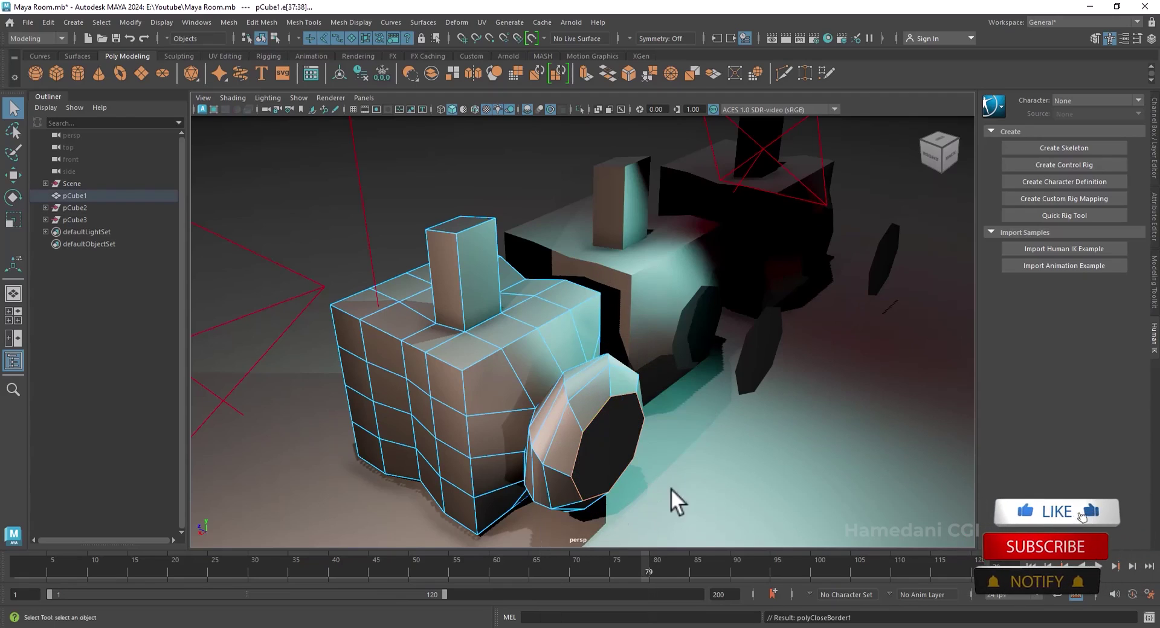
- Select the border edges around the front side of pCube1 and separate them with Detach Components
{"action": "left_click_drag", "start_coordinate": [621, 453], "coordinate": [591, 400], "text": "alt"}
{"action": "left_click_drag", "start_coordinate": [613, 465], "coordinate": [473, 422], "text": "alt"}
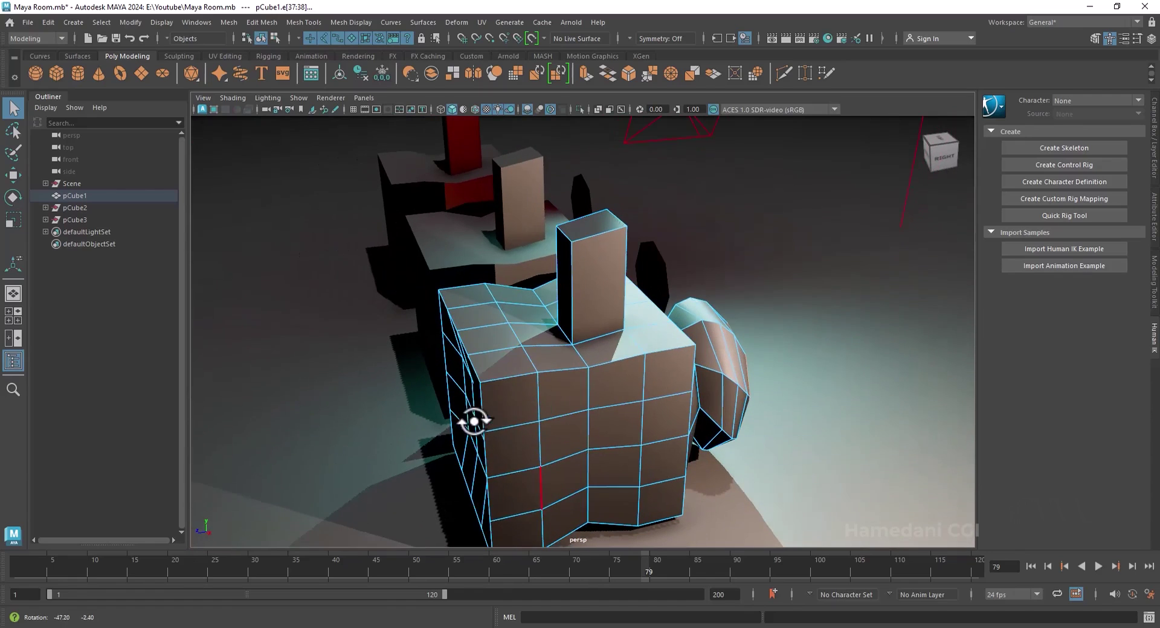
{"action": "right_click_drag", "start_coordinate": [523, 283], "coordinate": [523, 378]}
{"action": "right_click_drag", "start_coordinate": [521, 247], "coordinate": [521, 246]}
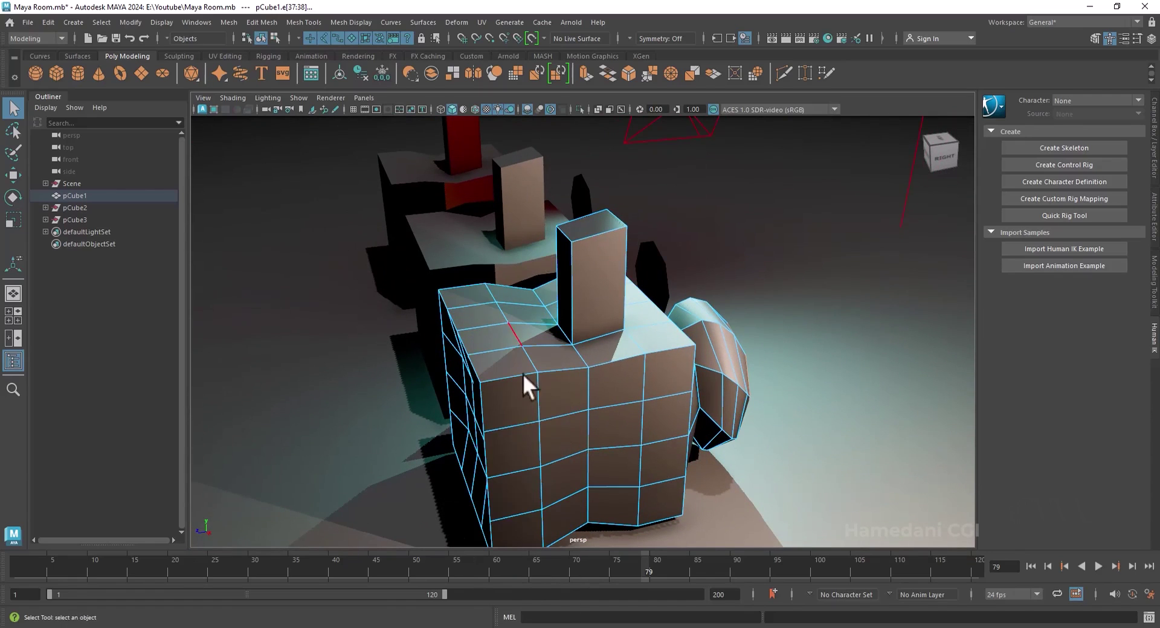
{"action": "left_click", "coordinate": [488, 408]}
{"action": "left_click_drag", "start_coordinate": [506, 425], "coordinate": [549, 424], "text": "alt"}
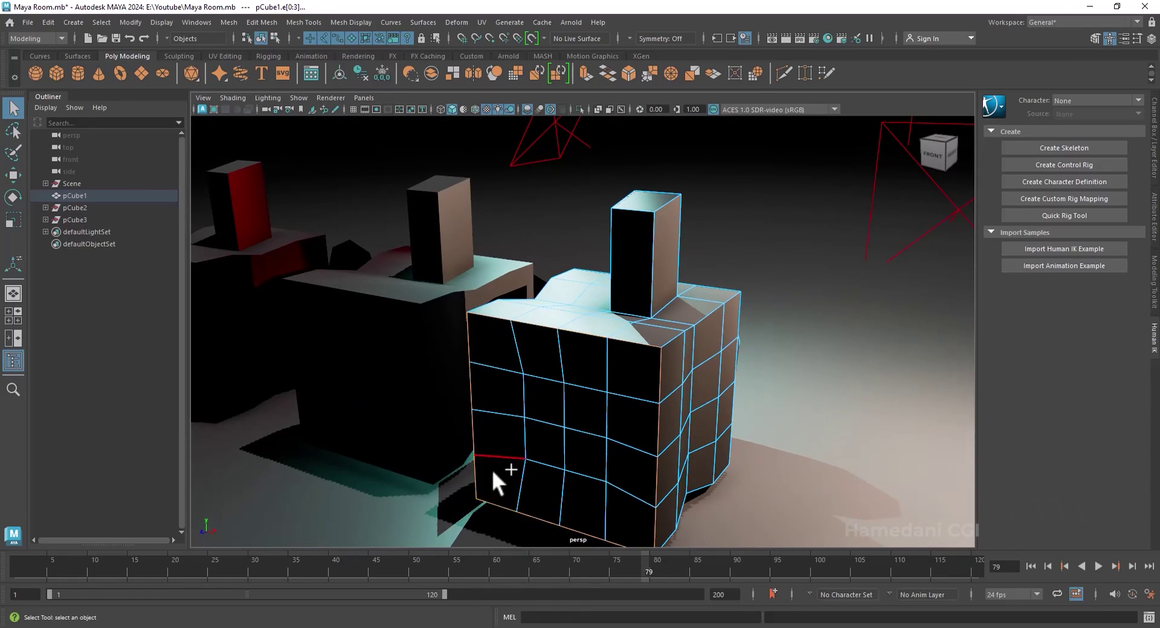
{"action": "right_click_drag", "start_coordinate": [491, 469], "coordinate": [492, 579], "text": "shift"}
- Select all connected faces of pCube1's front side to check the separation, and return the cube to object mode
{"action": "right_click_drag", "start_coordinate": [554, 283], "coordinate": [560, 313]}
{"action": "left_click_drag", "start_coordinate": [548, 401], "coordinate": [678, 442], "text": "alt"}
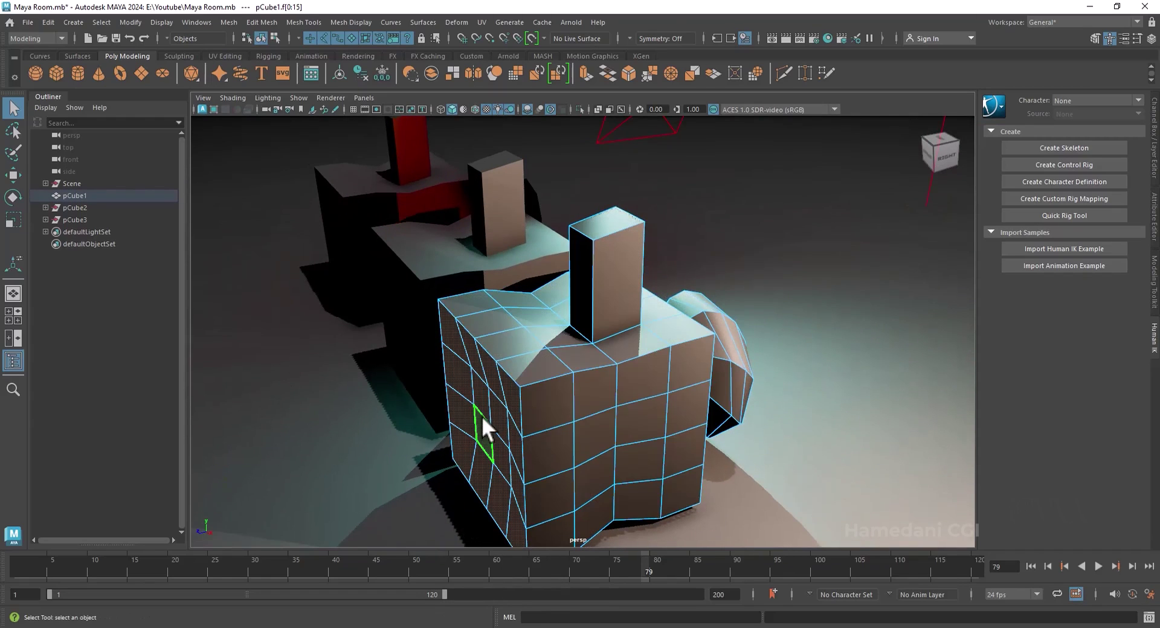
{"action": "right_click_drag", "start_coordinate": [549, 282], "coordinate": [606, 265]}
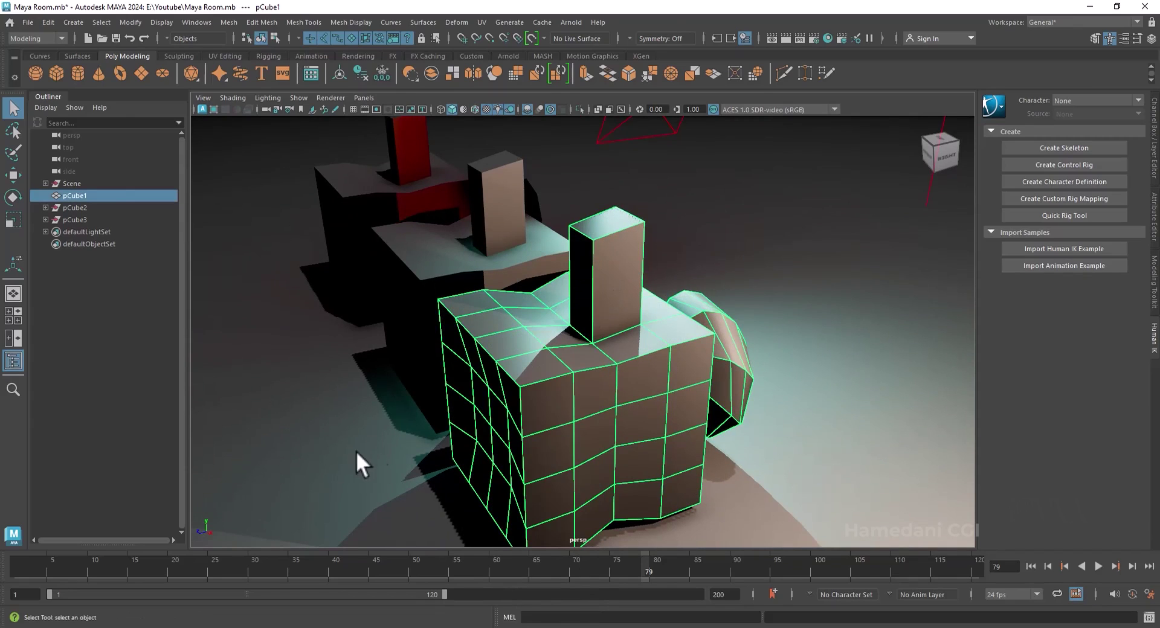
- Select all connected faces of the detached front side of pCube1 and move them outward, away from the cube
{"action": "right_click_drag", "start_coordinate": [492, 311], "coordinate": [473, 407]}
{"action": "left_click", "coordinate": [470, 402]}
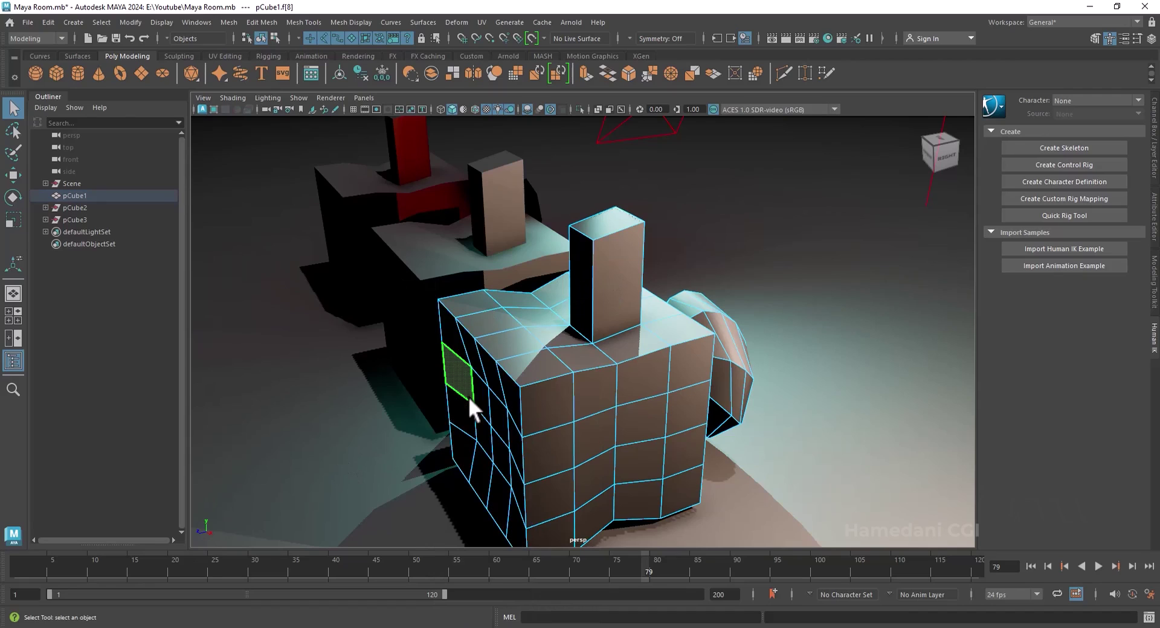
{"action": "double_click", "coordinate": [470, 397]}
{"action": "key", "text": "w"}
{"action": "left_click_drag", "start_coordinate": [447, 438], "coordinate": [405, 448]}
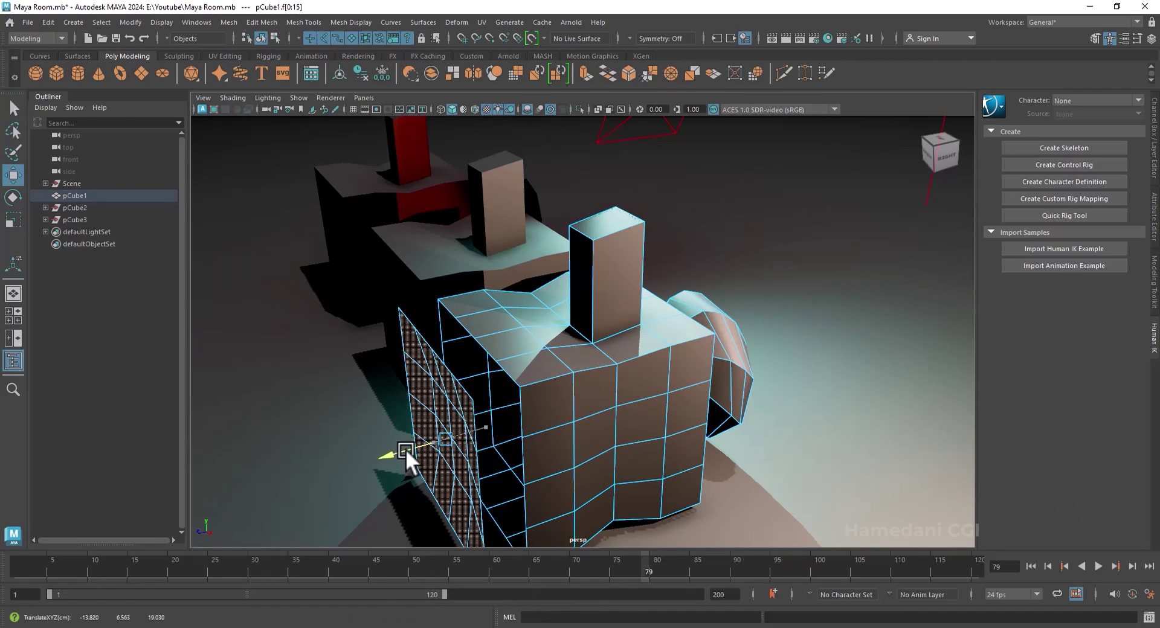
{"action": "right_click_drag", "start_coordinate": [567, 353], "coordinate": [622, 266]}
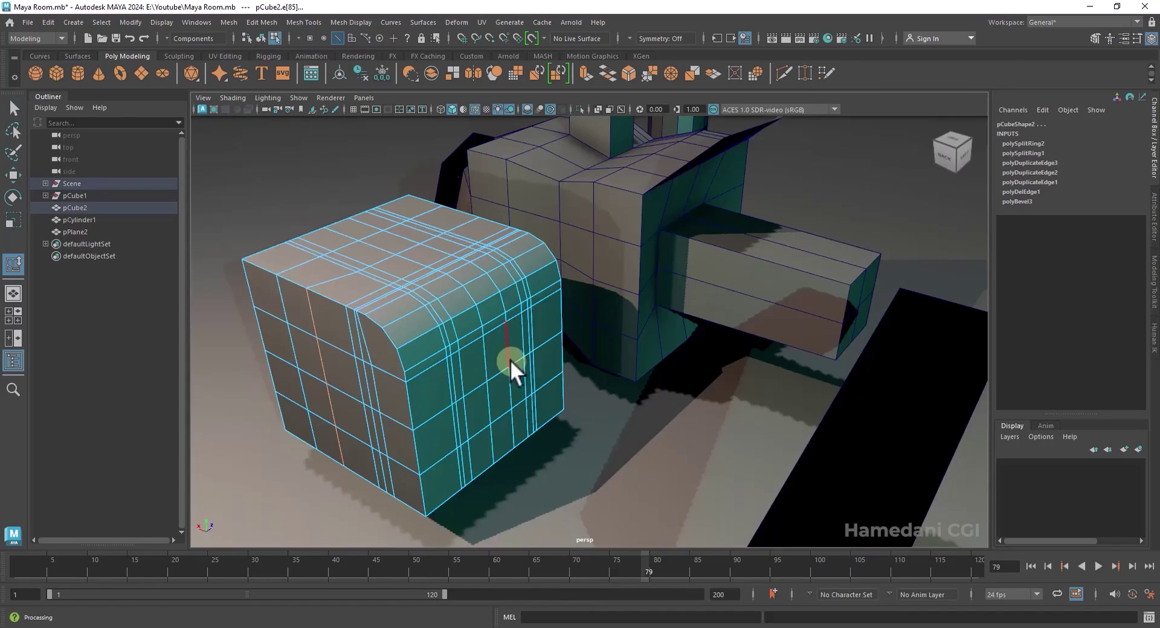
- Add an L-shaped polygon plane on the open floor near pCube2 and merge its middle vertices into one
{"action": "mouse_move", "coordinate": [511, 344]}
{"action": "left_mouse_down", "text": "alt"}
{"action": "mouse_move", "coordinate": [487, 344]}
{"action": "mouse_move", "coordinate": [499, 345]}
{"action": "left_mouse_up", "text": "alt"}
{"action": "middle_click_drag", "start_coordinate": [506, 347], "coordinate": [683, 378], "text": "alt"}
{"action": "scroll", "coordinate": [538, 316], "scroll_direction": "down", "scroll_amount": 4}
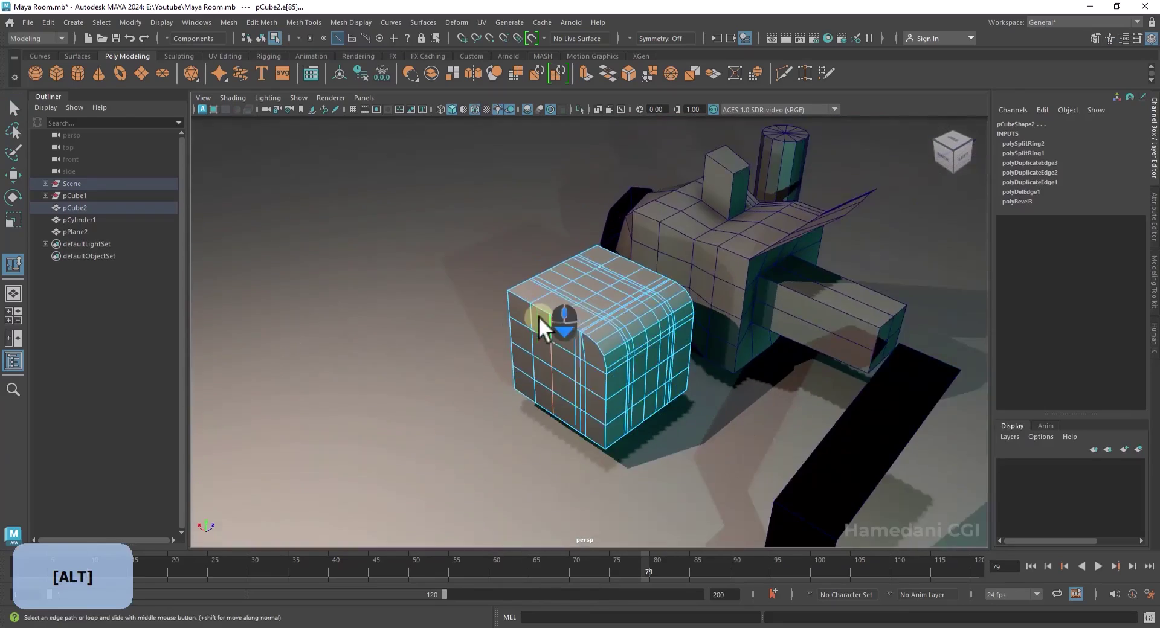
{"action": "scroll", "coordinate": [538, 316], "scroll_direction": "down", "scroll_amount": 2}
{"action": "middle_click_drag", "start_coordinate": [610, 329], "coordinate": [453, 232], "text": "alt"}
{"action": "left_click_drag", "start_coordinate": [597, 321], "coordinate": [505, 325], "text": "alt"}
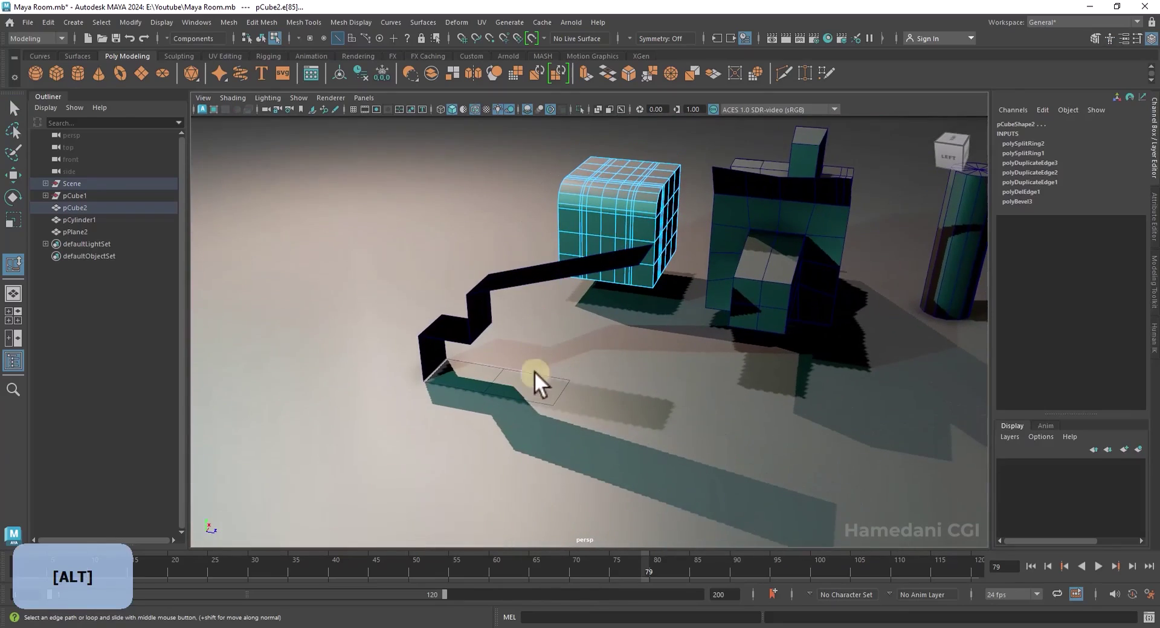
{"action": "left_click", "coordinate": [542, 389]}
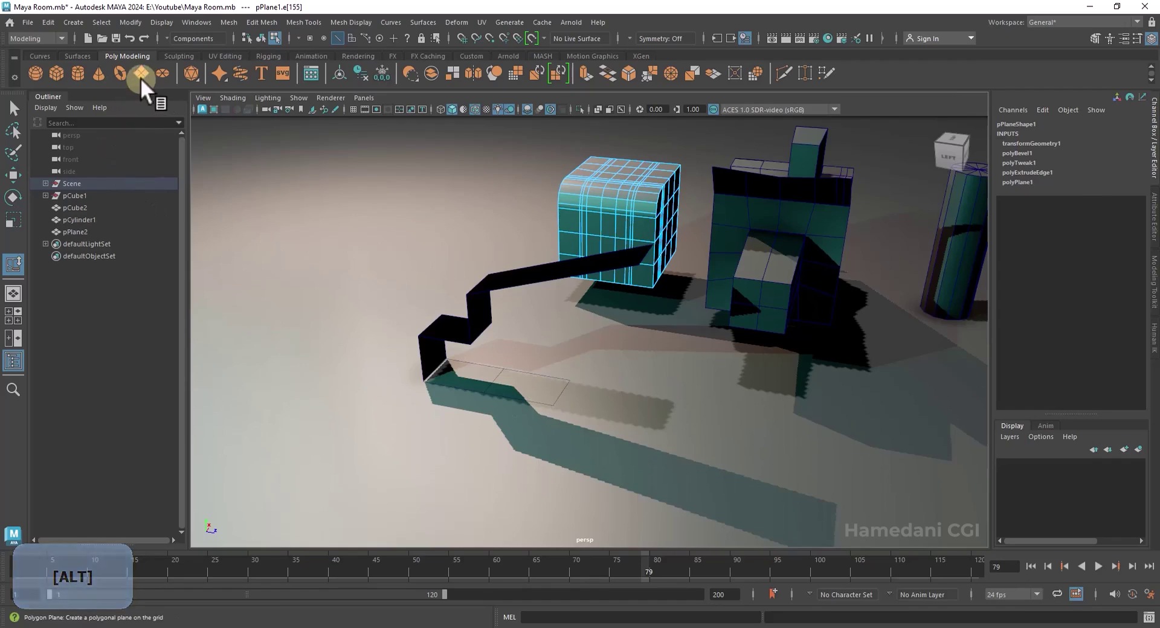
{"action": "right_click_drag", "start_coordinate": [486, 299], "coordinate": [519, 269], "text": "shift"}
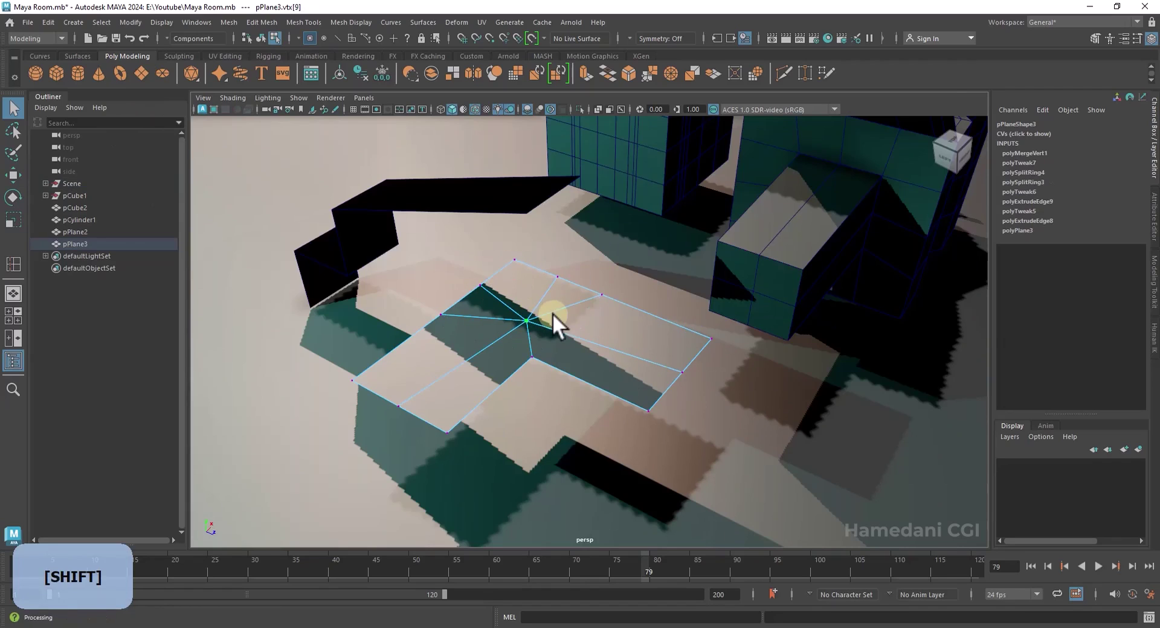
- Weld the end corner vertex of one arm of pPlane3 onto the other arm's corner vertex with Target Weld
{"action": "left_click", "coordinate": [648, 410]}
{"action": "mouse_move", "coordinate": [647, 409]}
{"action": "right_mouse_down", "text": "shift"}
{"action": "mouse_move", "coordinate": [642, 374]}
{"action": "mouse_move", "coordinate": [653, 407]}
{"action": "right_mouse_up", "text": "shift"}
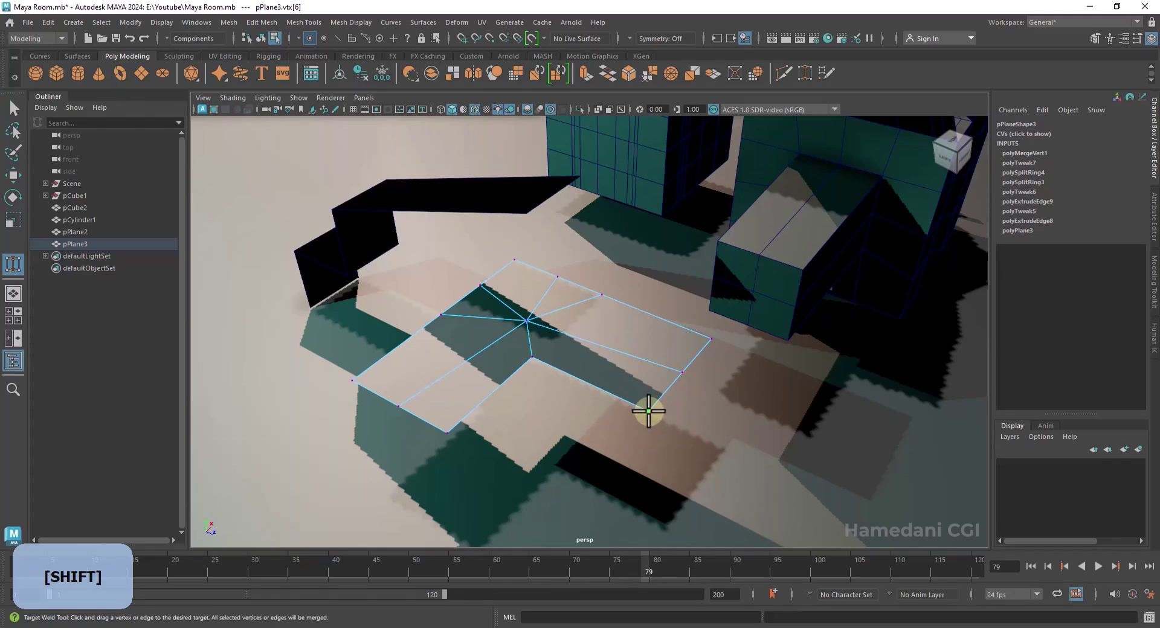
{"action": "left_click_drag", "start_coordinate": [648, 411], "coordinate": [447, 432]}
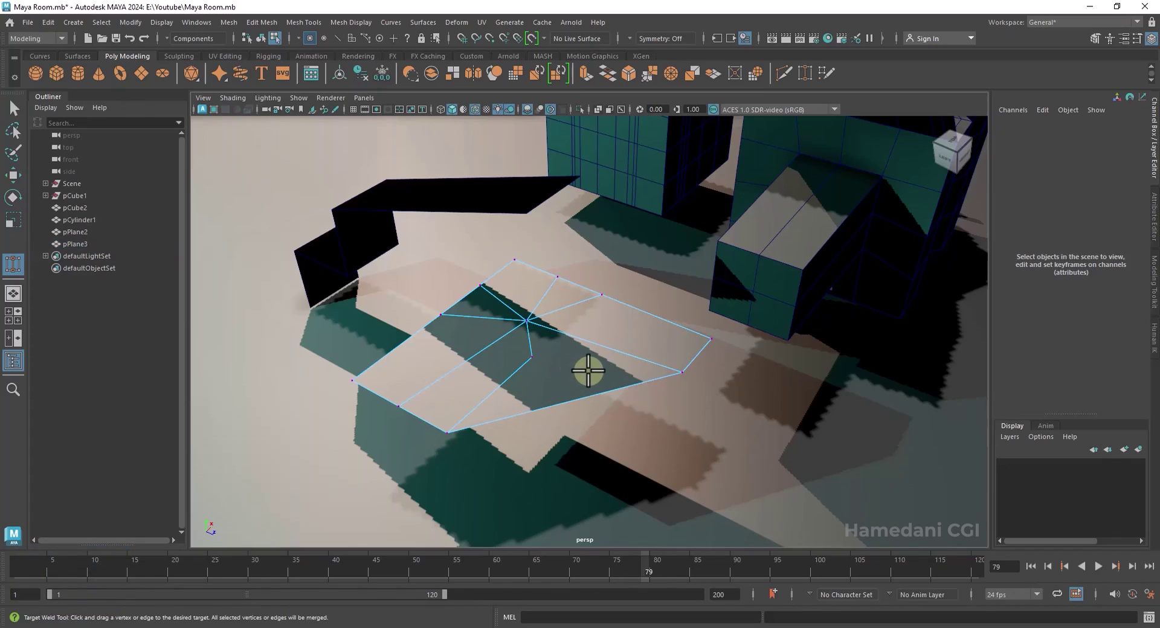
{"action": "key", "text": "q"}
- Chamfer the merged middle vertex of pPlane3 with a width of 0.45
{"action": "left_click", "coordinate": [524, 319]}
{"action": "right_click", "coordinate": [525, 319], "text": "shift"}
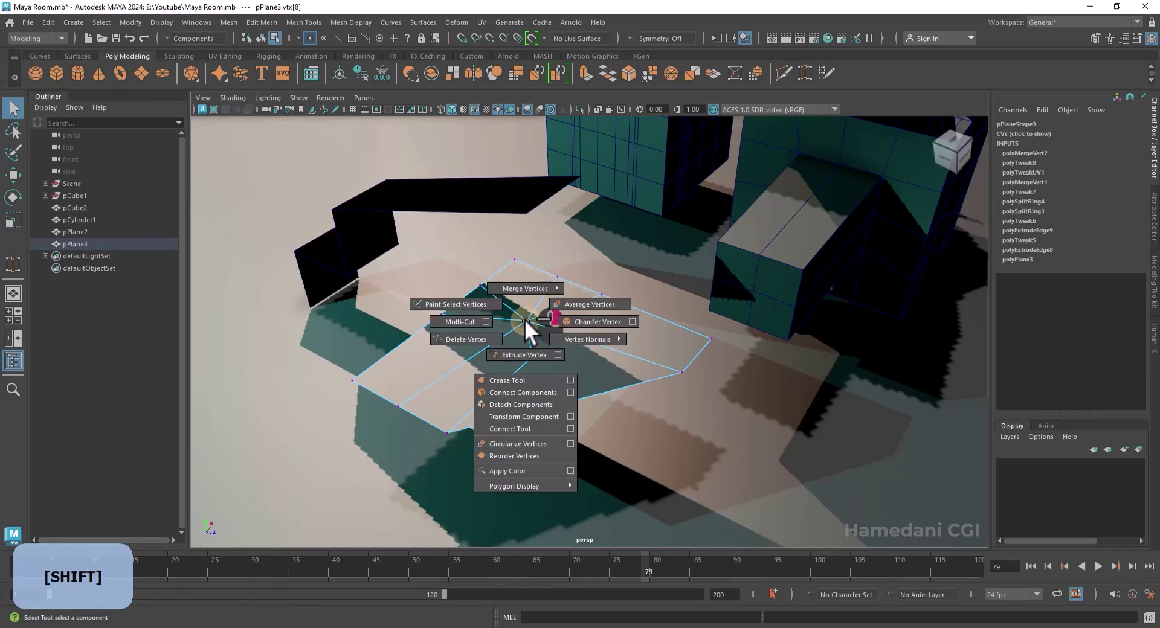
{"action": "right_click_drag", "start_coordinate": [524, 319], "coordinate": [591, 325], "text": "shift"}
{"action": "left_click_drag", "start_coordinate": [806, 345], "coordinate": [802, 343]}
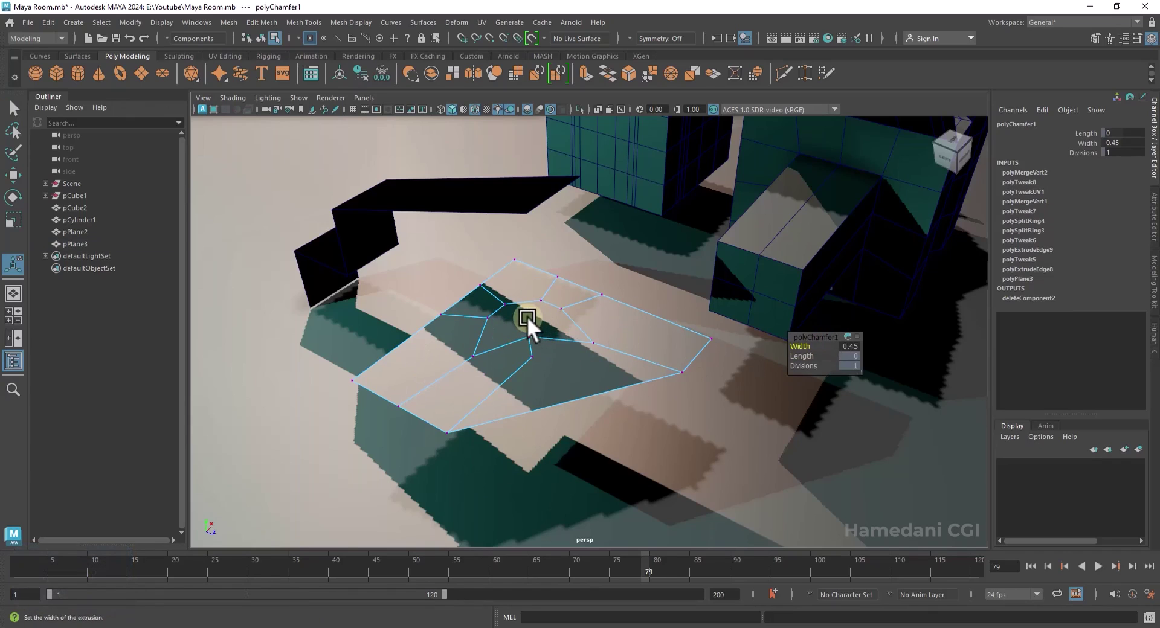
- Circularize the chamfered opening in the middle of pPlane3 and select the extra vertex beside its rim for a vertex operation
{"action": "right_click_drag", "start_coordinate": [526, 310], "coordinate": [536, 408]}
{"action": "left_click", "coordinate": [531, 314]}
{"action": "left_click_drag", "start_coordinate": [621, 417], "coordinate": [549, 448], "text": "alt"}
{"action": "left_click", "coordinate": [549, 448]}
{"action": "scroll", "coordinate": [525, 385], "scroll_direction": "up", "scroll_amount": 5}
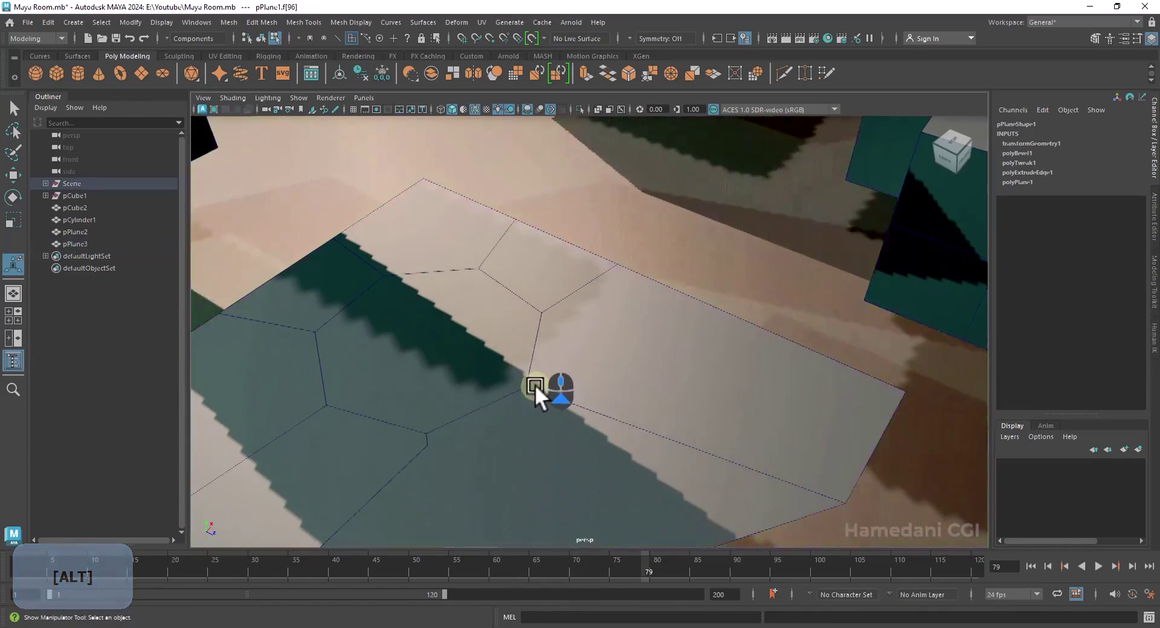
{"action": "right_click_drag", "start_coordinate": [484, 282], "coordinate": [437, 286]}
{"action": "left_click", "coordinate": [462, 393]}
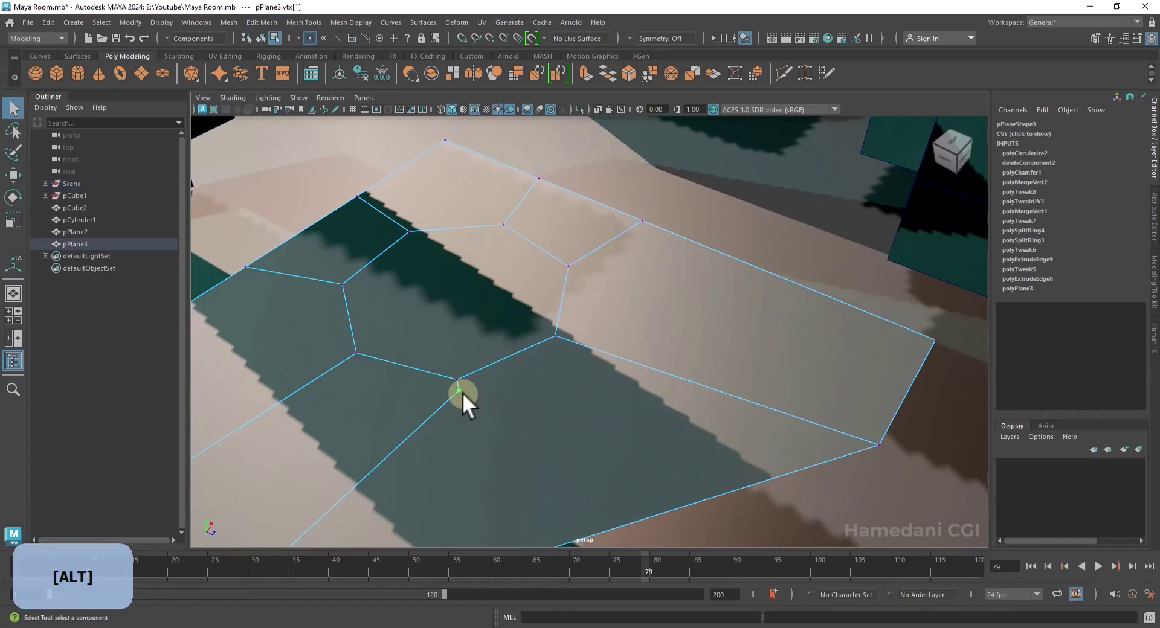
{"action": "right_click_drag", "start_coordinate": [462, 364], "coordinate": [468, 393], "text": "shift"}
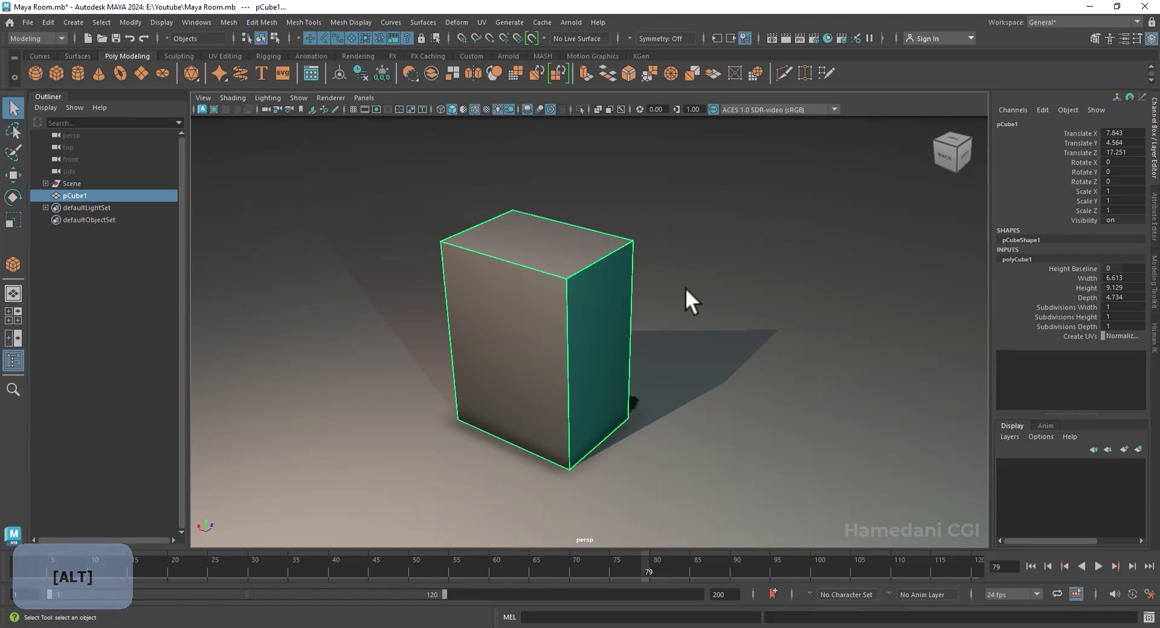
- Insert five horizontal edge loops around pCube1 with the Multi-Cut tool, spaced down its height
{"action": "key", "text": "ctrl"}
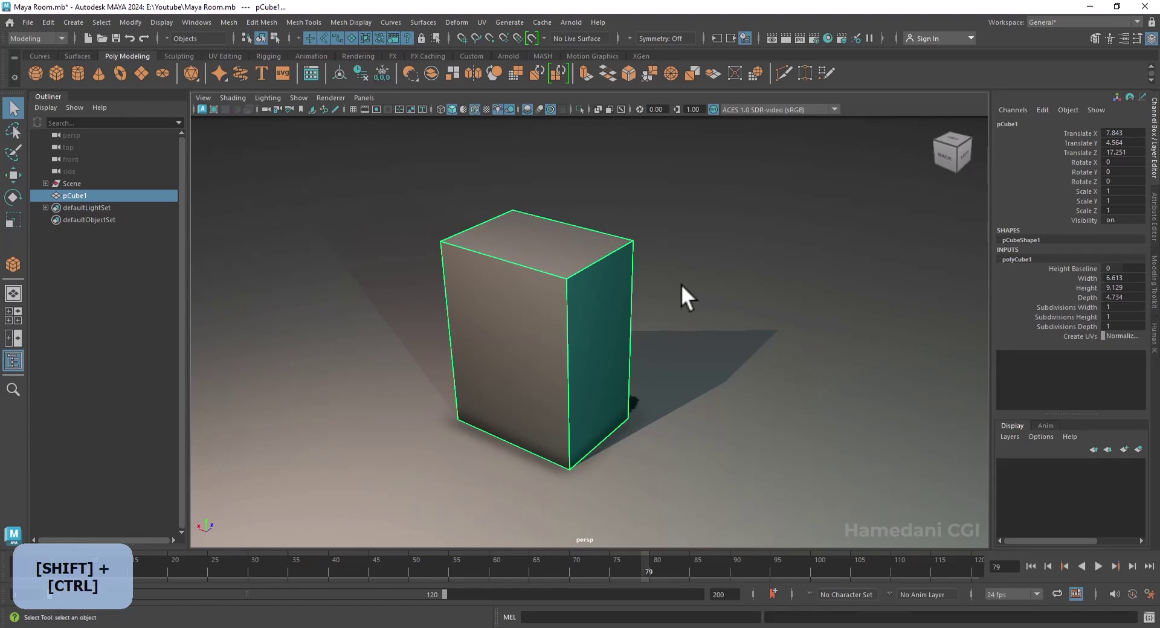
{"action": "key", "text": "ctrl+shift+x"}
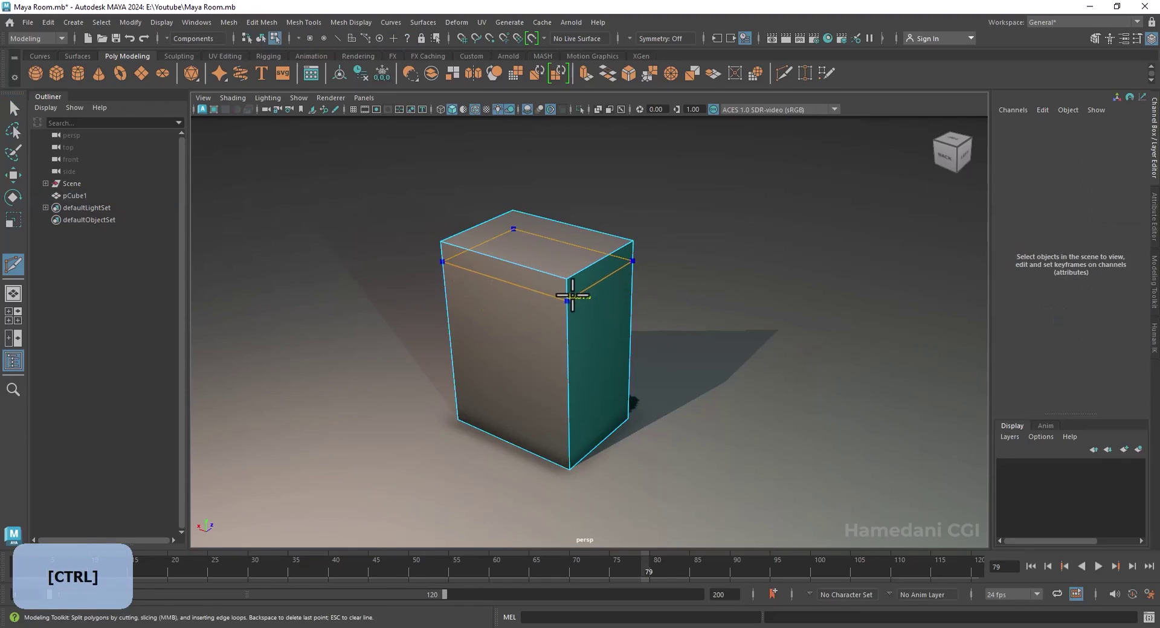
{"action": "left_click", "coordinate": [571, 298], "text": "ctrl"}
{"action": "left_click", "coordinate": [570, 330], "text": "ctrl"}
{"action": "left_click", "coordinate": [575, 367], "text": "ctrl"}
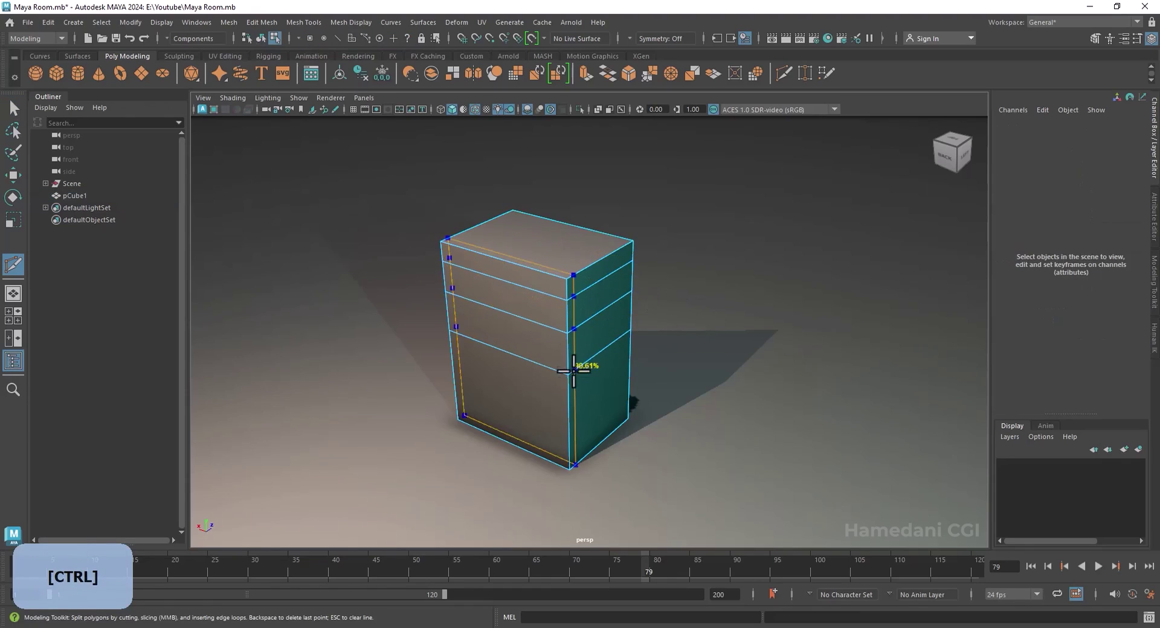
{"action": "left_click", "coordinate": [574, 406], "text": "ctrl"}
{"action": "left_click", "coordinate": [573, 439], "text": "ctrl"}
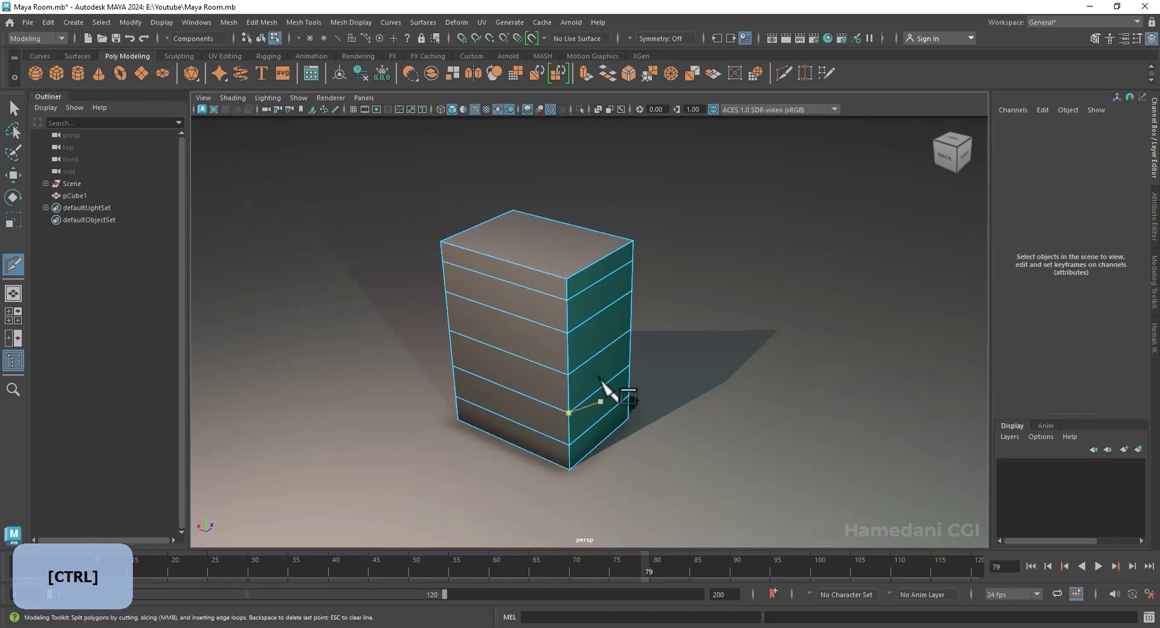
- Cut a freehand vertical line across the horizontal loops on the narrow side of pCube1 with Multi-Cut
{"action": "left_click", "coordinate": [597, 282]}
{"action": "left_click", "coordinate": [606, 309]}
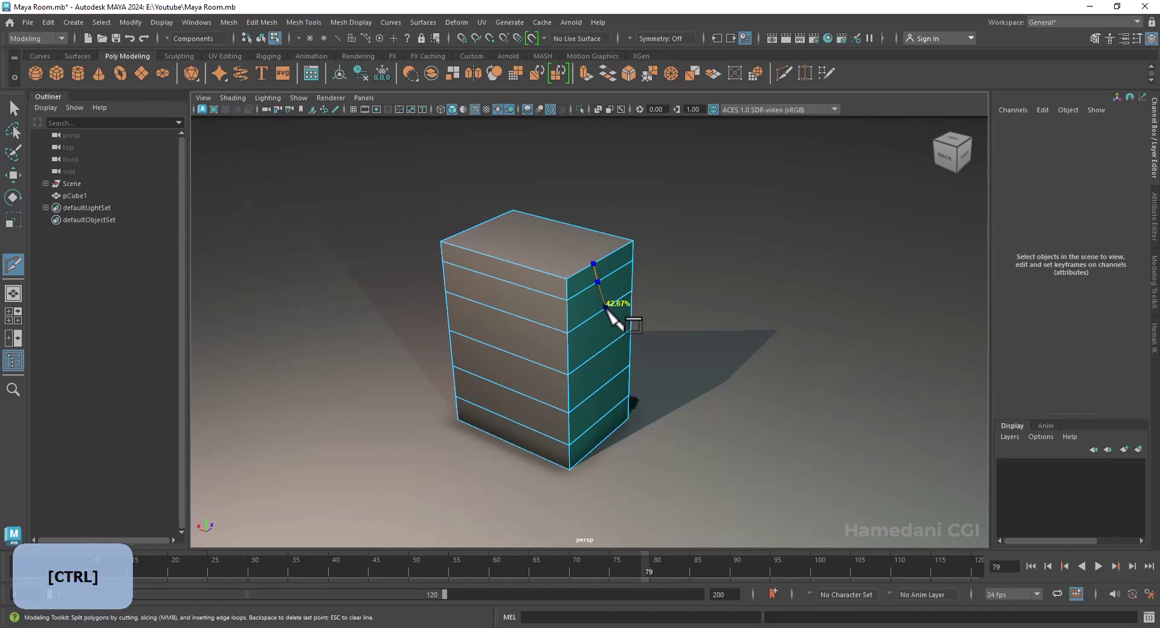
{"action": "left_click", "coordinate": [604, 348]}
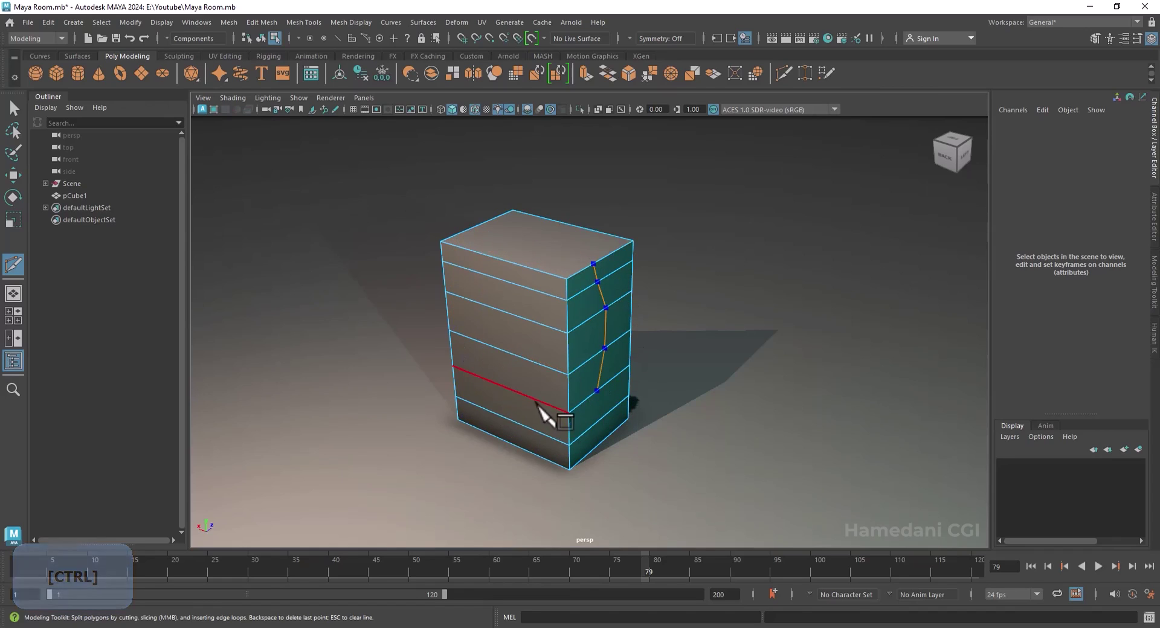
{"action": "left_click", "coordinate": [596, 391]}
{"action": "left_click", "coordinate": [596, 423]}
{"action": "key", "text": "Return"}
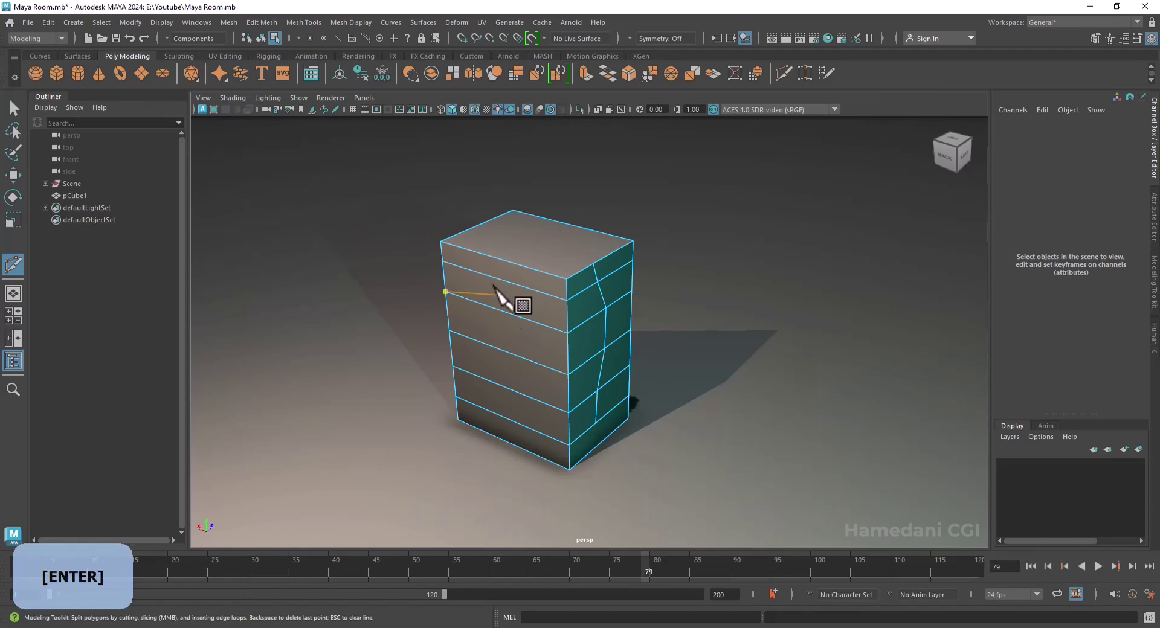
- Undo the Multi-Cut line and all inserted edge loops on pCube1
{"action": "left_click", "coordinate": [470, 249]}
{"action": "left_click", "coordinate": [501, 260]}
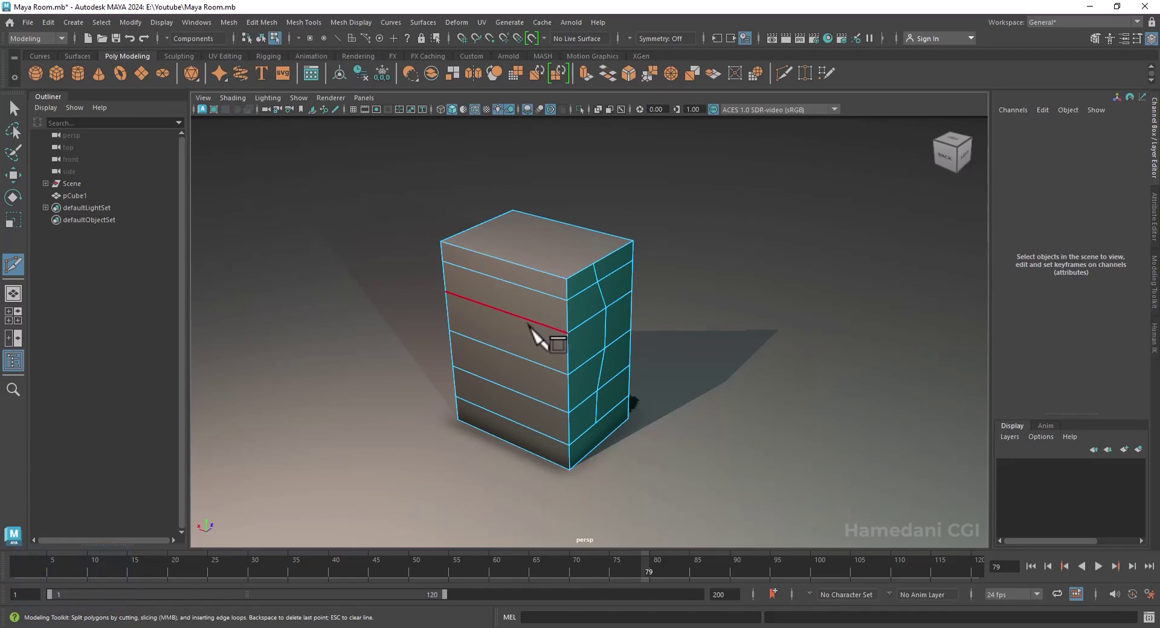
{"action": "key", "text": "z"}
{"action": "key", "text": "z"}
{"action": "key", "text": "z"}
{"action": "key", "text": "z"}
{"action": "key", "text": "z"}
{"action": "key", "text": "z"}
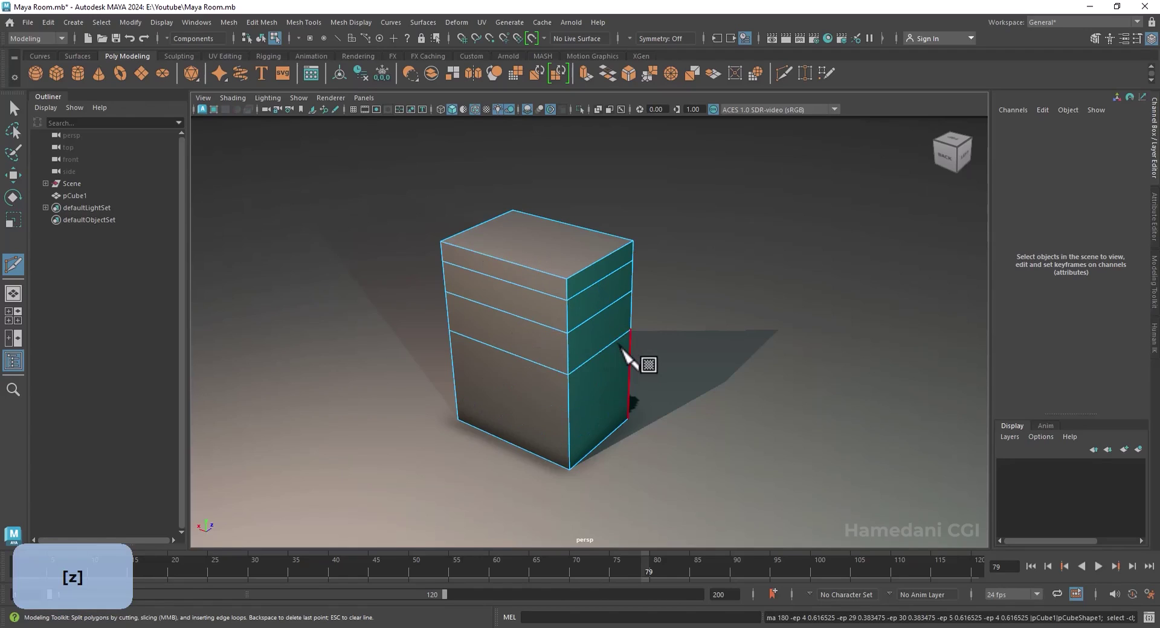
{"action": "key", "text": "z"}
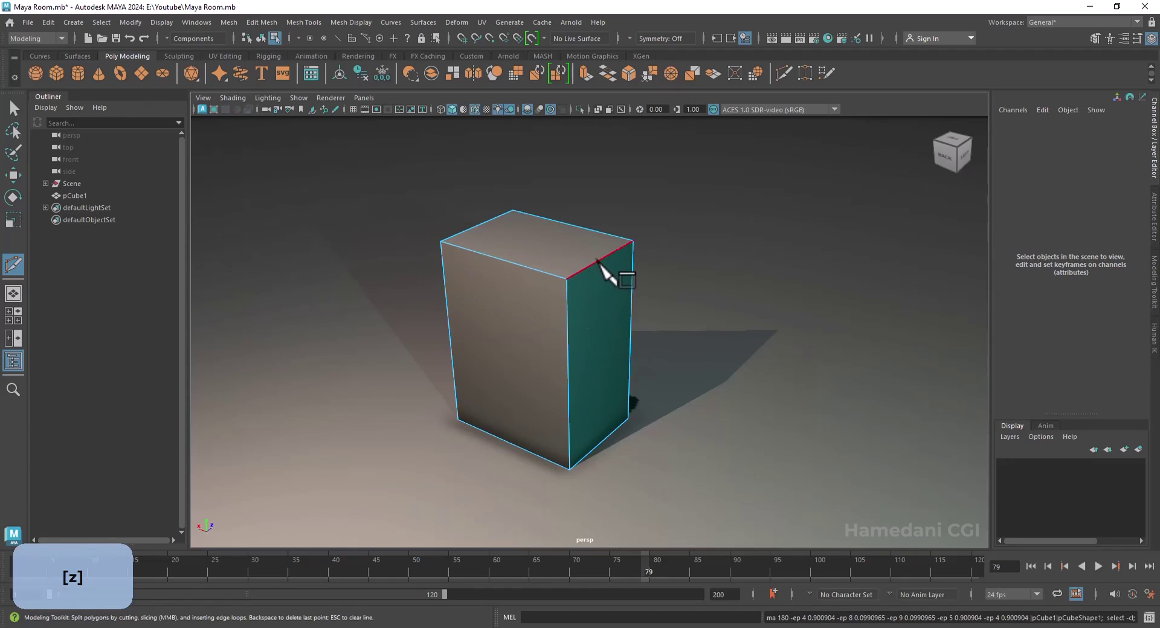
- Try vertical Multi-Cuts on the narrow side of pCube1, using snapped points and a right-angle constraint, undoing each cut
{"action": "key", "text": "shift"}
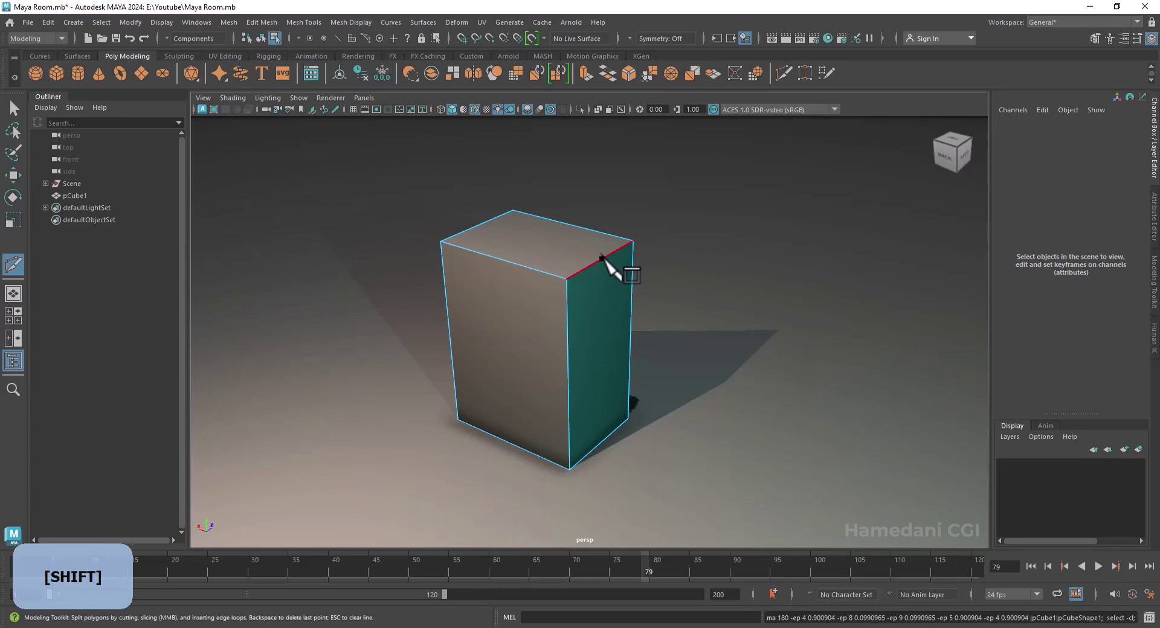
{"action": "left_click", "coordinate": [601, 259], "text": "shift"}
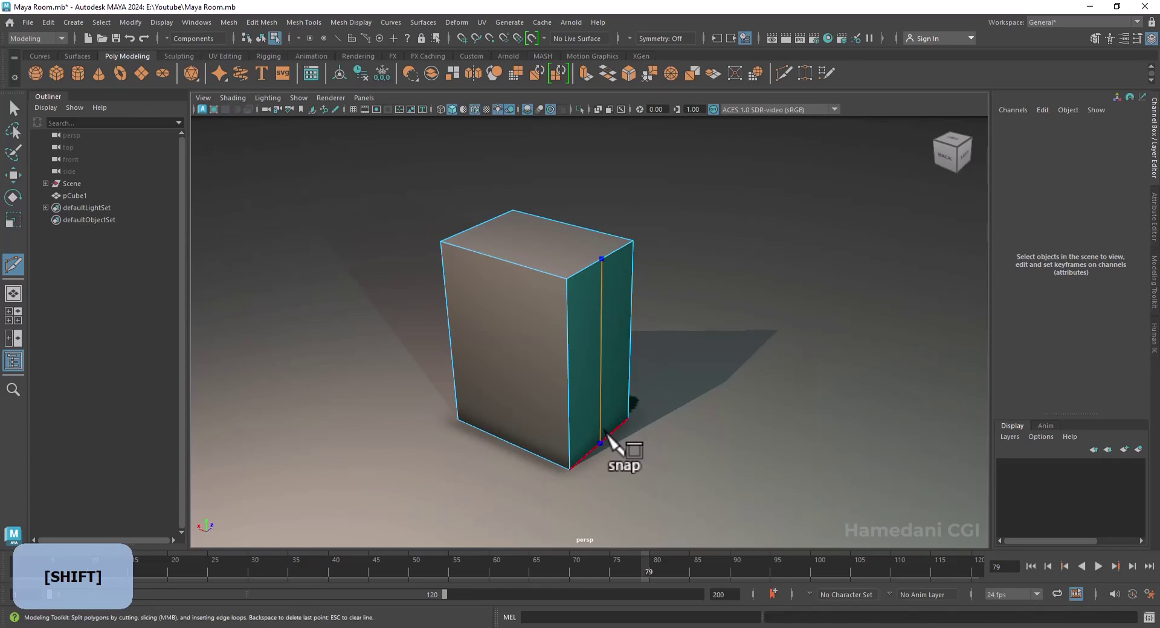
{"action": "key", "text": "Return"}
{"action": "key", "text": "ctrl+z"}
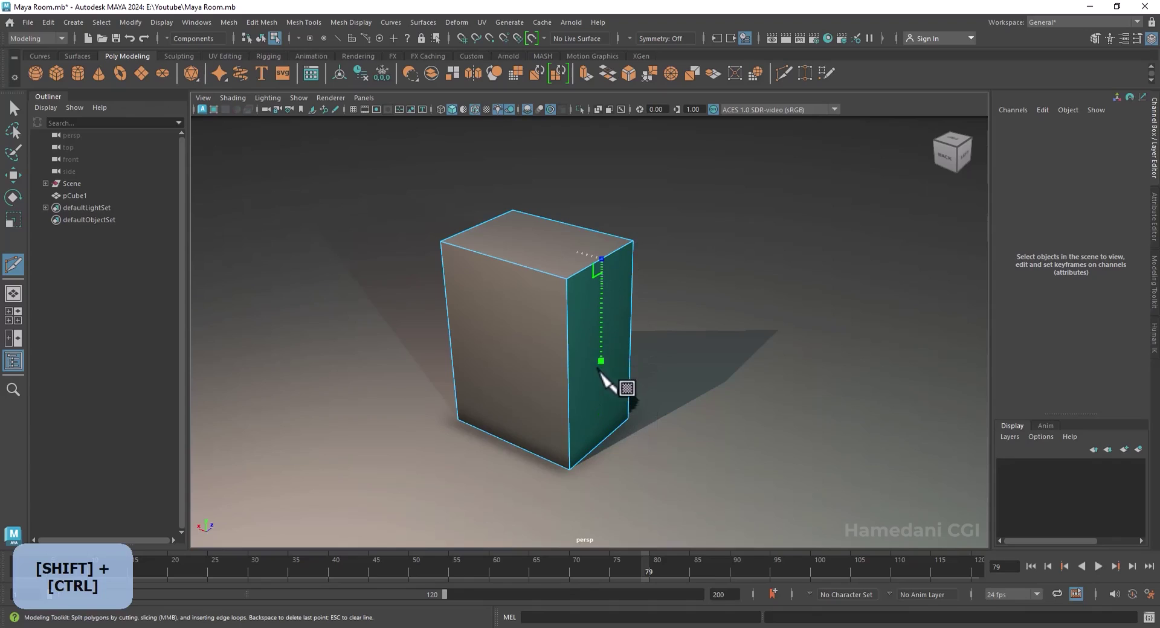
{"action": "left_click", "coordinate": [609, 442], "text": "ctrl+shift"}
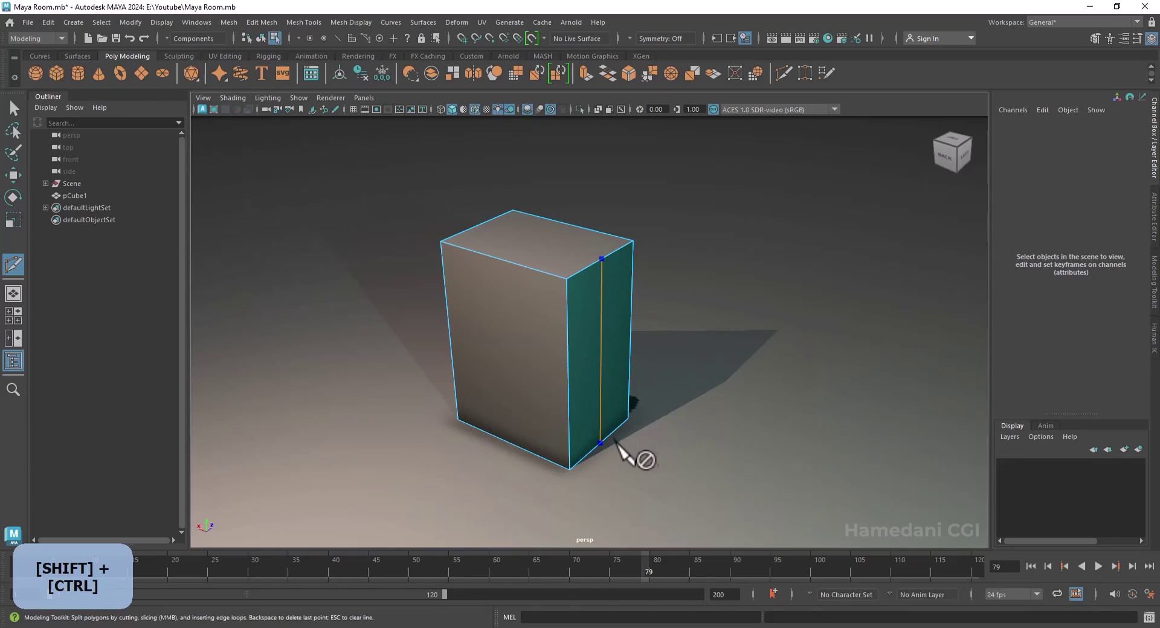
{"action": "key", "text": "z"}
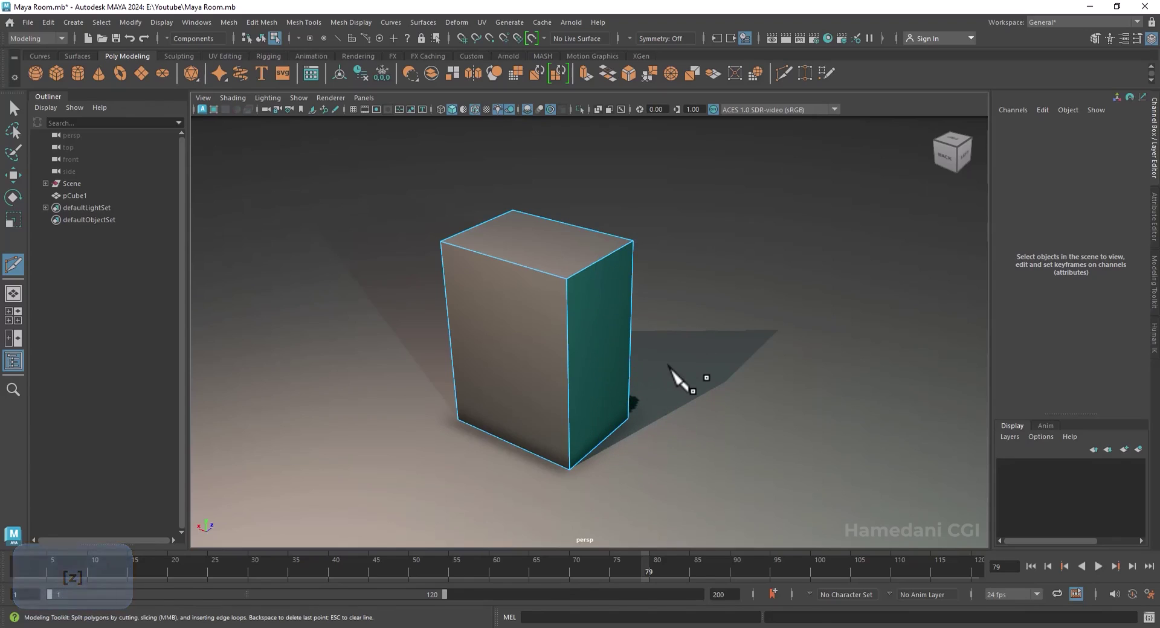
- Slice pCube1 through its middle with a vertical cut plane turned 90 degrees about Y, and adjust the plane
{"action": "left_click", "coordinate": [631, 317], "text": "ctrl+shift"}
{"action": "right_click_drag", "start_coordinate": [600, 323], "coordinate": [520, 319], "text": "ctrl+shift"}
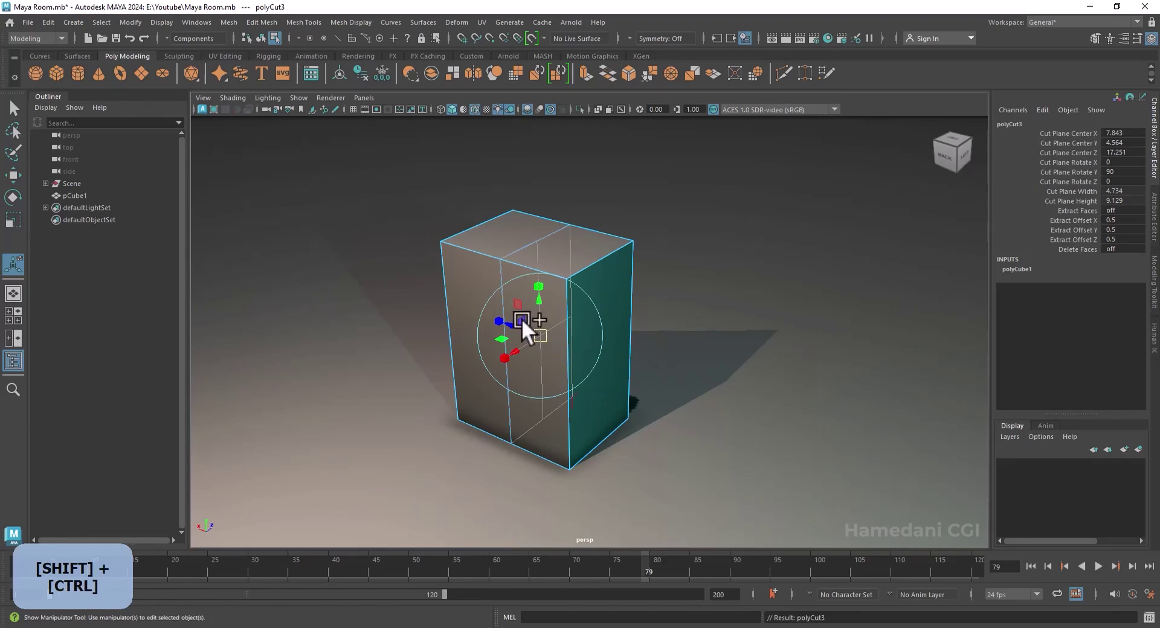
{"action": "left_click_drag", "start_coordinate": [539, 333], "coordinate": [733, 378]}
{"action": "left_click", "coordinate": [596, 306]}
{"action": "key", "text": "Return"}
{"action": "key", "text": "q"}
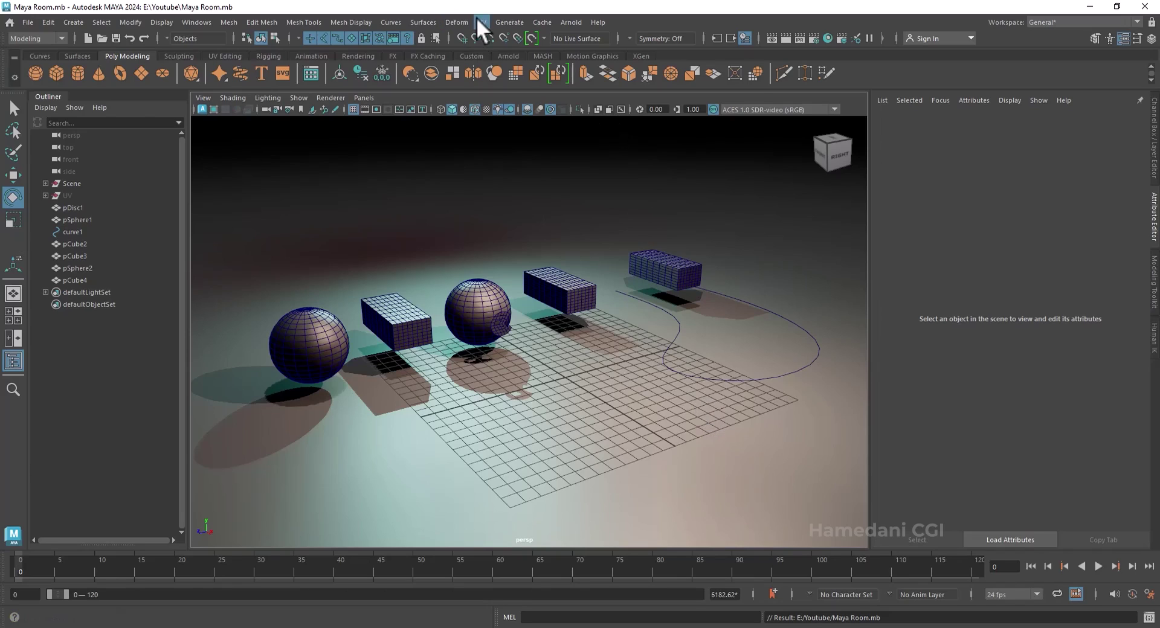
- Tear off the Deform command list as a floating window and place it next to the Outliner
{"action": "left_click", "coordinate": [456, 22]}
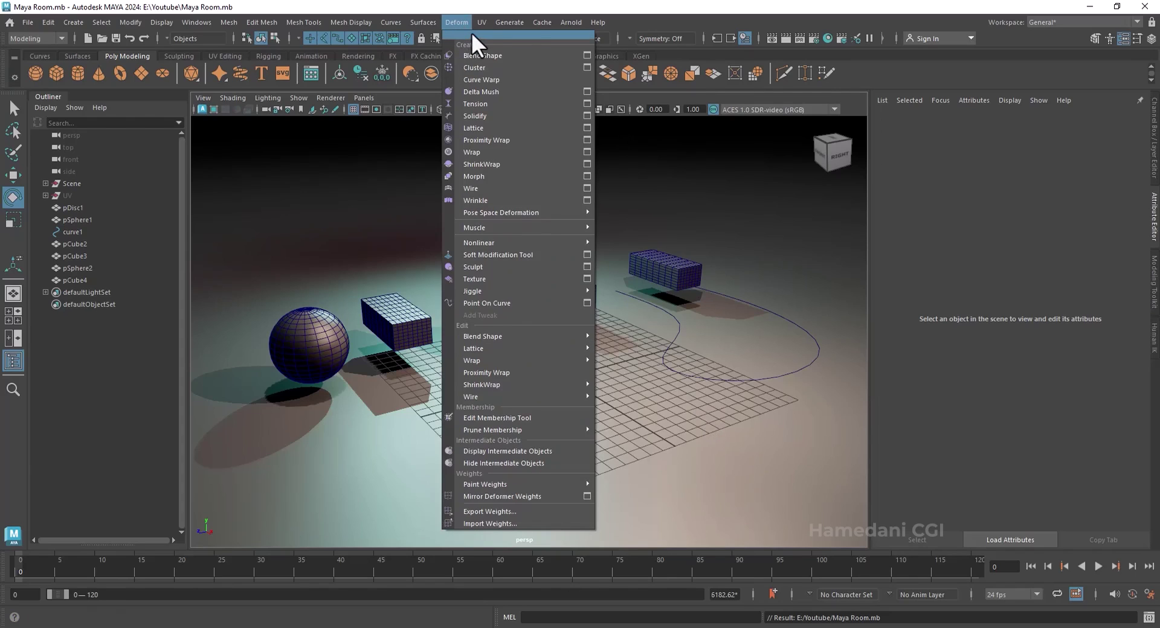
{"action": "left_click", "coordinate": [514, 35]}
{"action": "left_click_drag", "start_coordinate": [509, 45], "coordinate": [246, 105]}
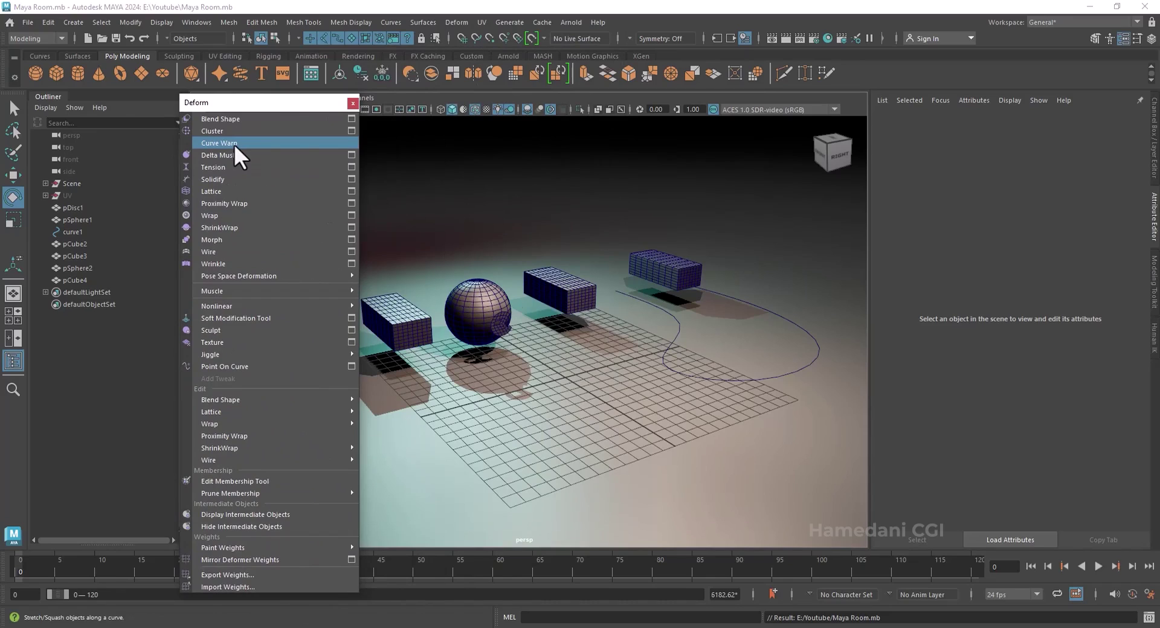
- Apply a Curve Warp deformer to pCube4 with curve1 as its curve, and test the Envelope and Offset values
{"action": "left_click", "coordinate": [658, 266]}
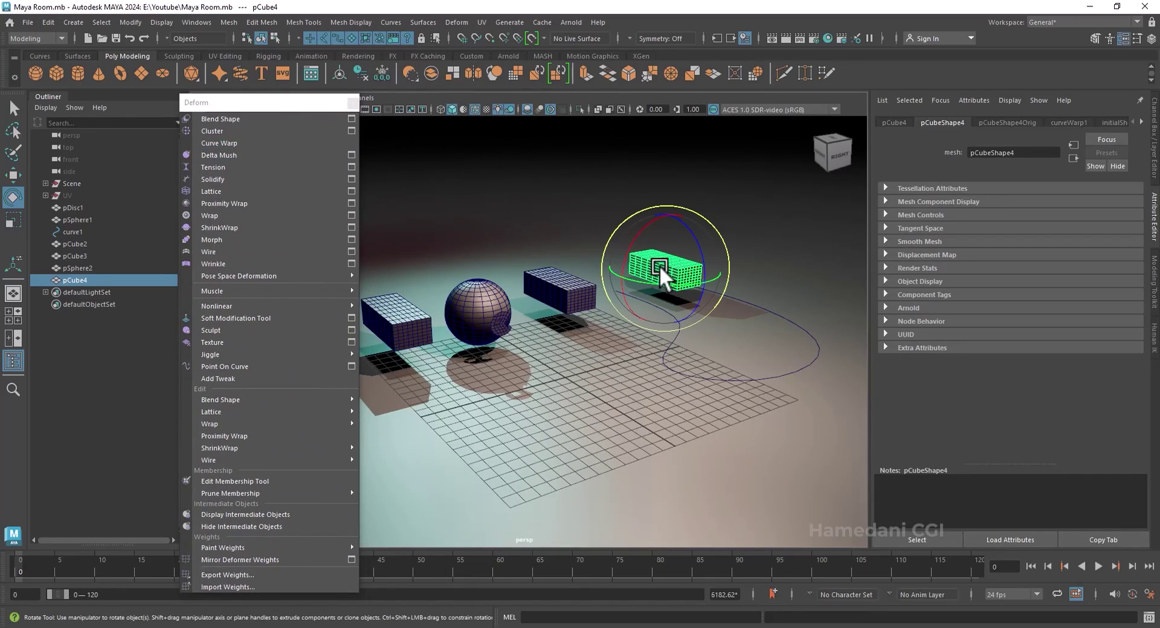
{"action": "left_click", "coordinate": [255, 142]}
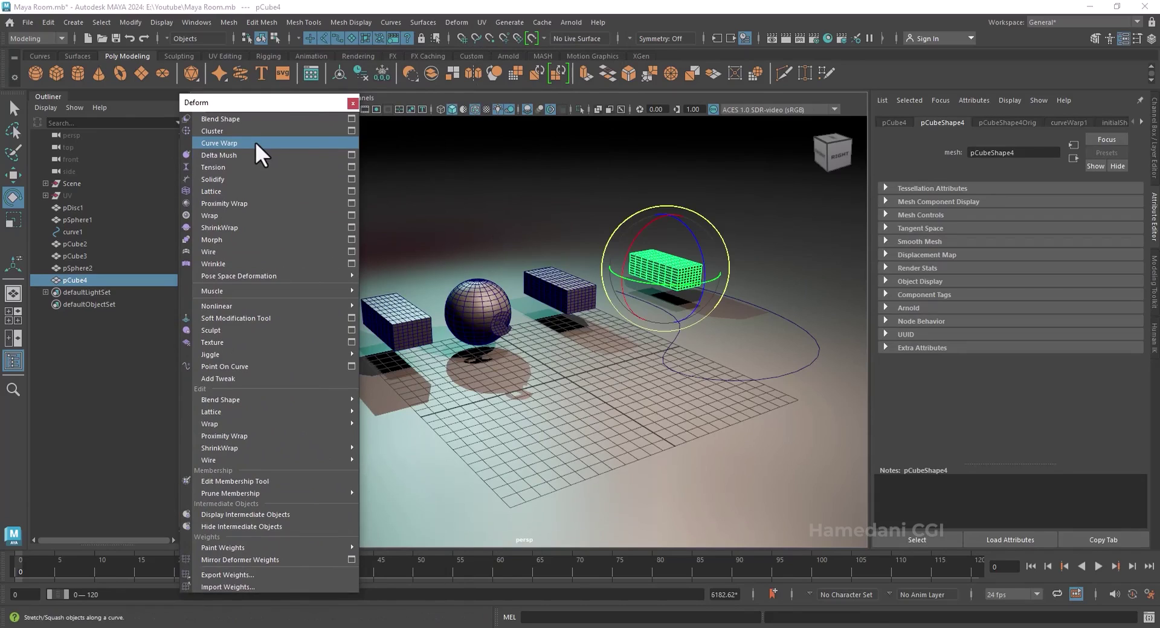
{"action": "left_click", "coordinate": [1068, 121]}
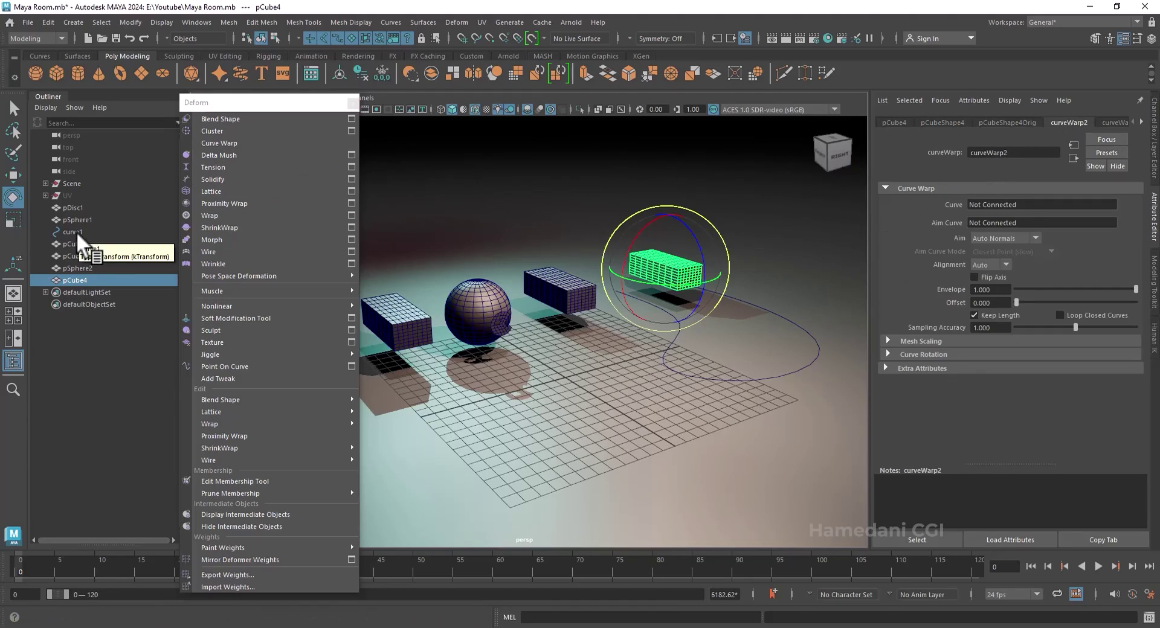
{"action": "middle_click_drag", "start_coordinate": [76, 231], "coordinate": [979, 204]}
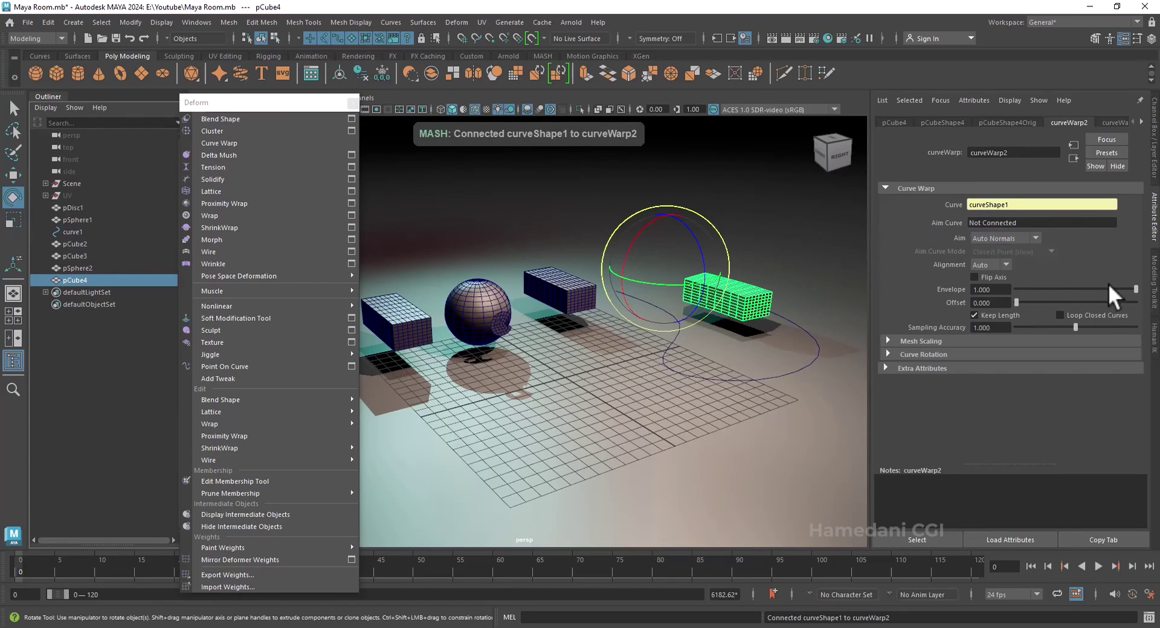
{"action": "mouse_move", "coordinate": [1135, 289]}
{"action": "left_mouse_down"}
{"action": "mouse_move", "coordinate": [1070, 288]}
{"action": "mouse_move", "coordinate": [1139, 289]}
{"action": "left_mouse_up"}
{"action": "mouse_move", "coordinate": [1016, 301]}
{"action": "left_mouse_down"}
{"action": "mouse_move", "coordinate": [1100, 291]}
{"action": "mouse_move", "coordinate": [1108, 277]}
{"action": "mouse_move", "coordinate": [1002, 290]}
{"action": "left_mouse_up"}
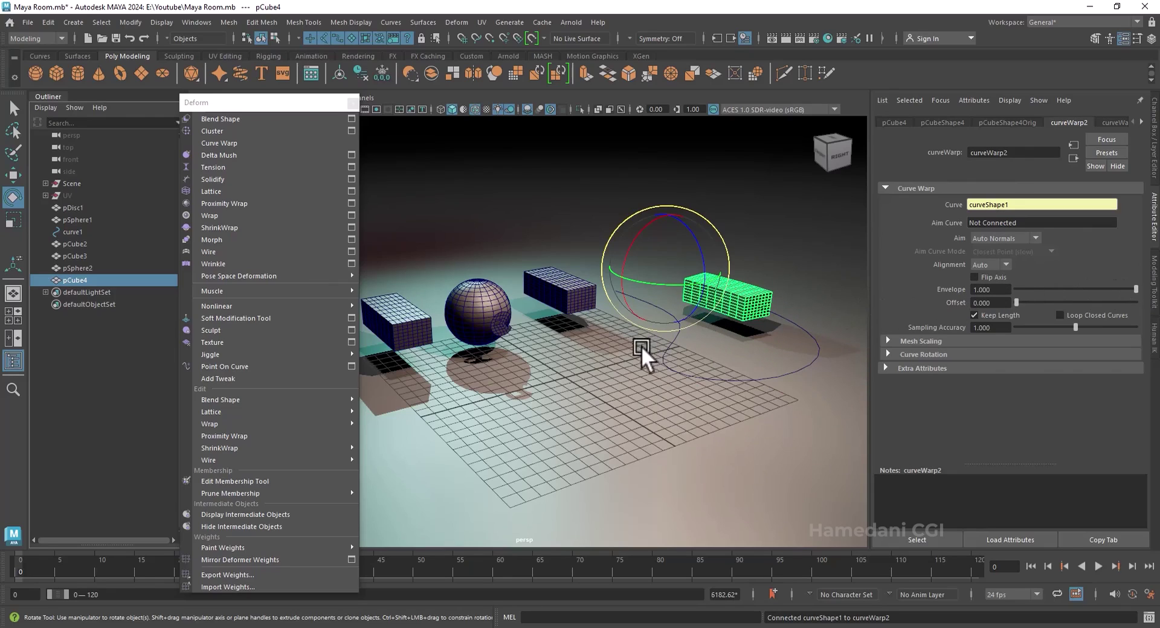
- Add a Lattice deformer to pCube4 and review its Local Influence and S, T, U Divisions settings
{"action": "left_click", "coordinate": [219, 193]}
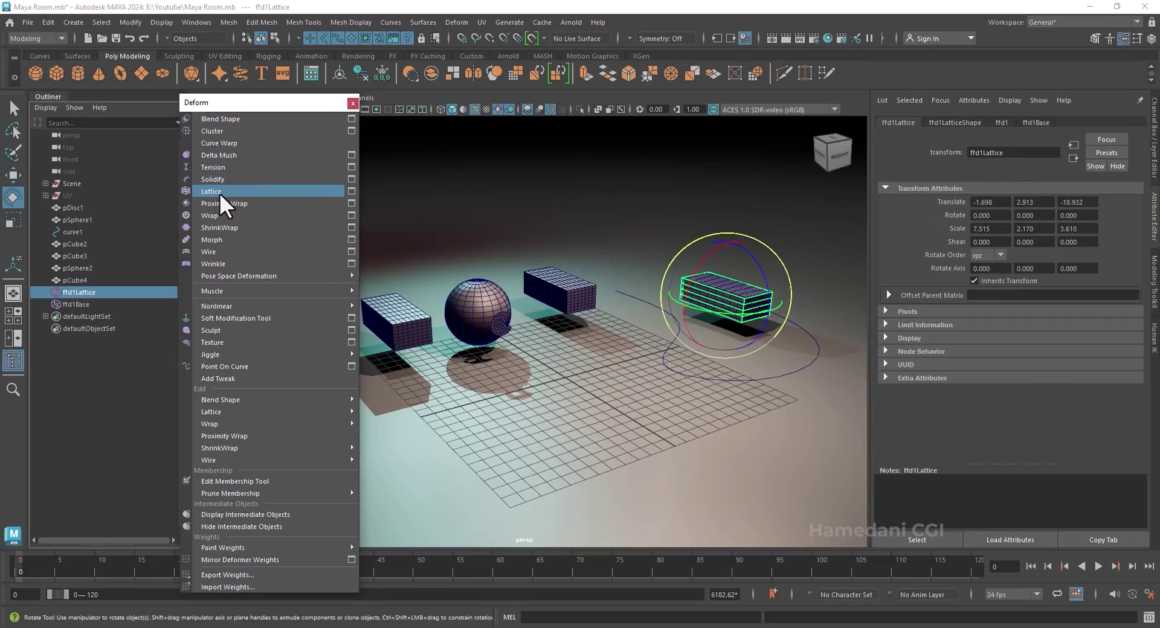
{"action": "left_click", "coordinate": [1000, 123]}
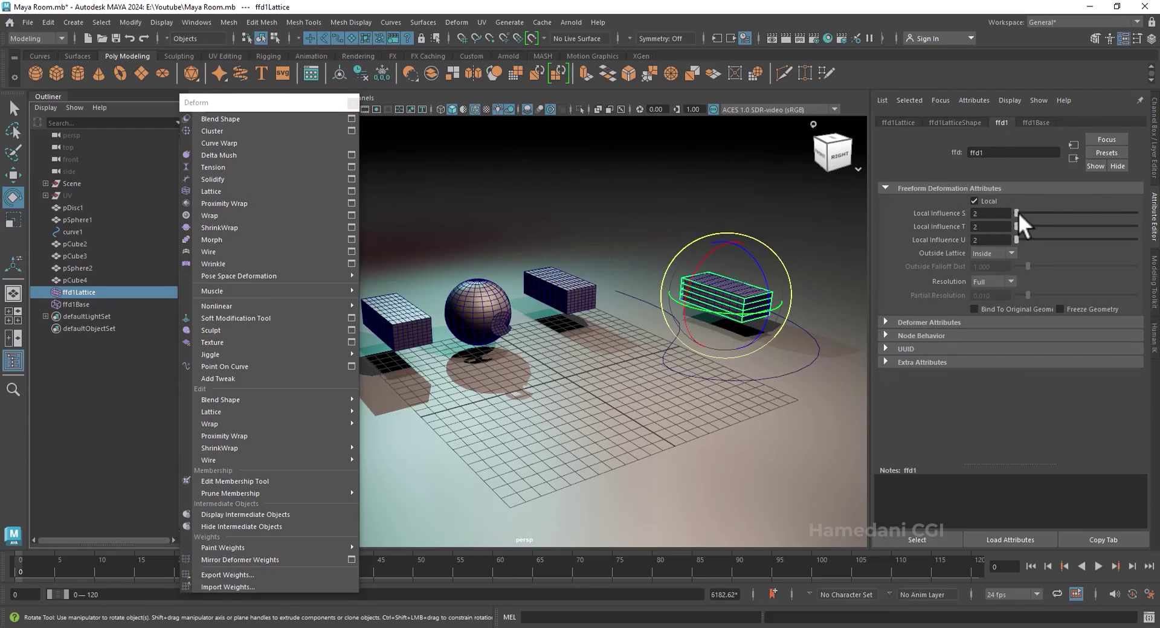
{"action": "left_click", "coordinate": [951, 123]}
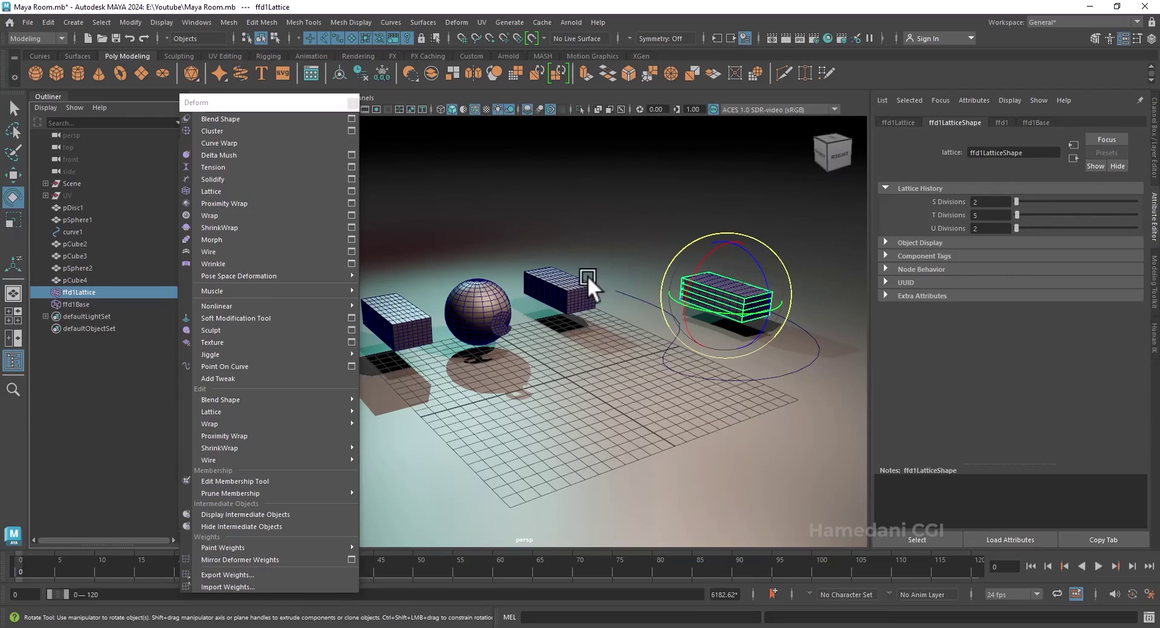
- Add a Lattice deformer to the box between the sphere and pCube4, and frame it
{"action": "left_click", "coordinate": [570, 282]}
{"action": "left_click", "coordinate": [242, 193]}
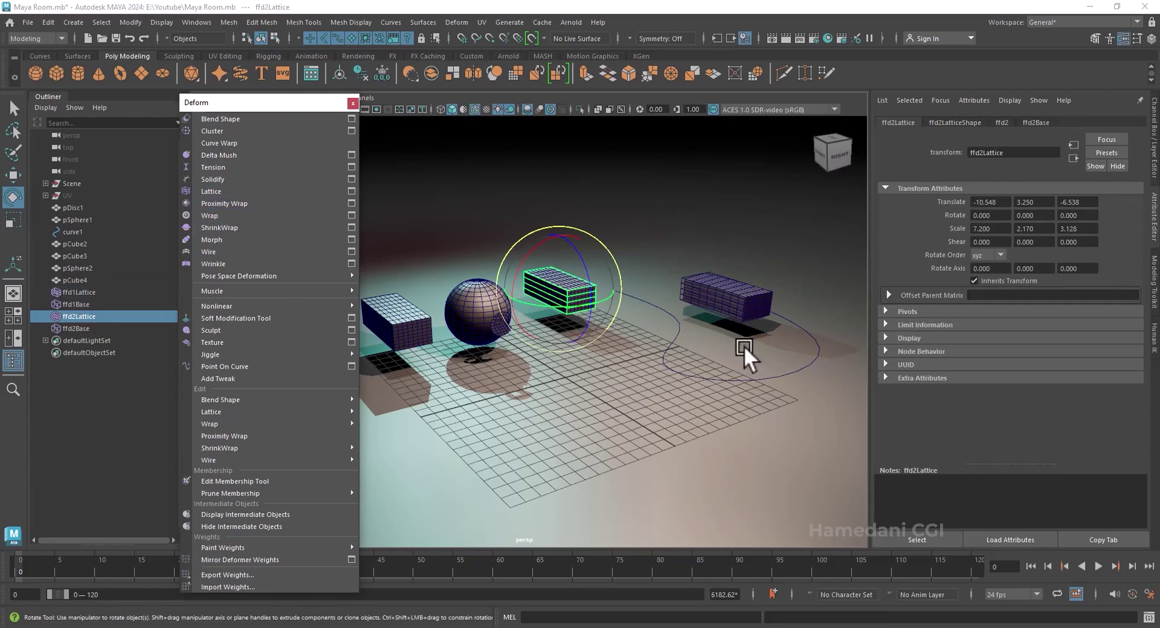
{"action": "key", "text": "f"}
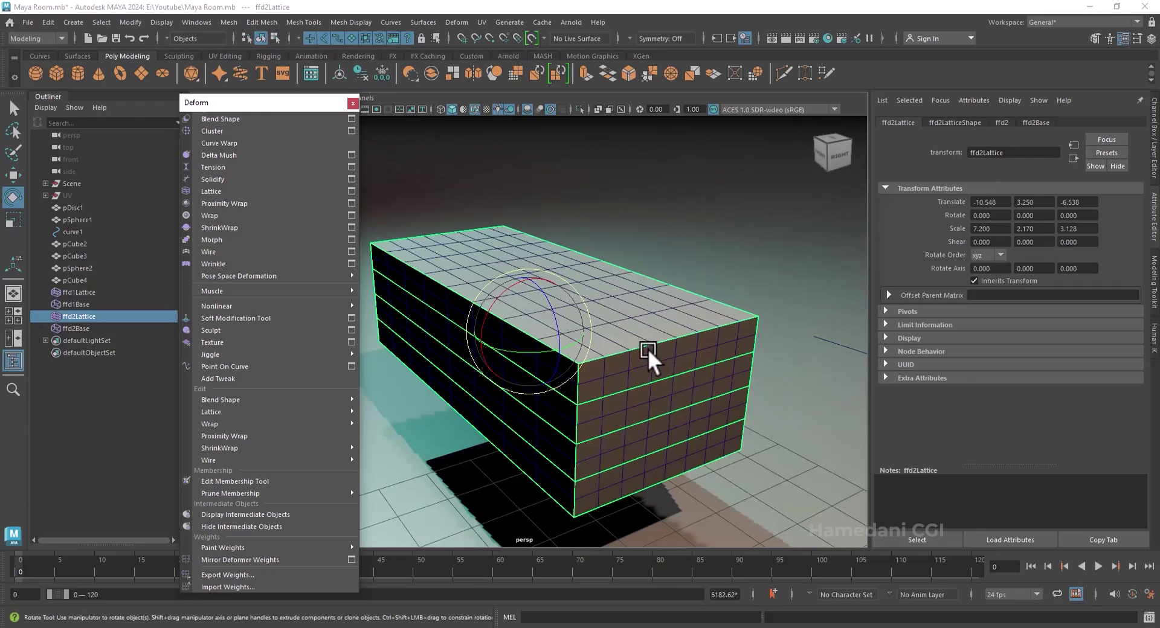
- Switch ffd2Lattice to lattice points and raise the two upper points at the box's near end
{"action": "middle_click_drag", "start_coordinate": [648, 349], "coordinate": [644, 318], "text": "alt"}
{"action": "right_click_drag", "start_coordinate": [689, 281], "coordinate": [771, 240]}
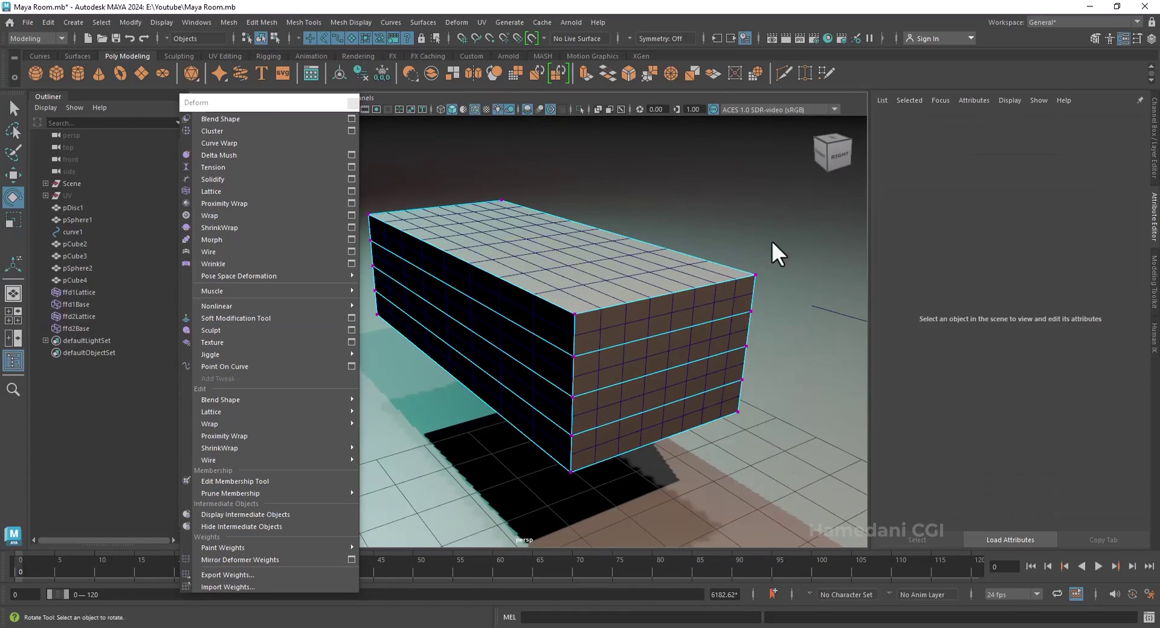
{"action": "left_click_drag", "start_coordinate": [774, 256], "coordinate": [542, 321]}
{"action": "scroll", "coordinate": [687, 306], "scroll_direction": "down", "scroll_amount": 3}
{"action": "key", "text": "w"}
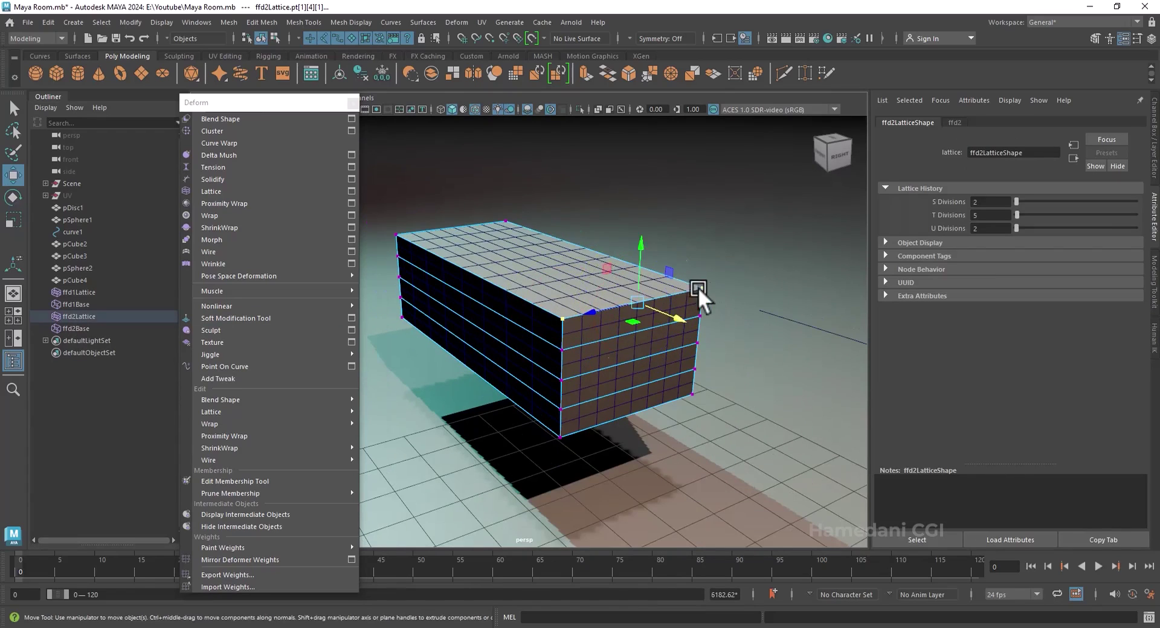
{"action": "left_click_drag", "start_coordinate": [697, 287], "coordinate": [614, 117]}
- Select the lattice points in the middle rows at the same end and move them to reshape the box
{"action": "left_click_drag", "start_coordinate": [535, 308], "coordinate": [586, 388]}
{"action": "left_click_drag", "start_coordinate": [725, 299], "coordinate": [673, 358], "text": "shift"}
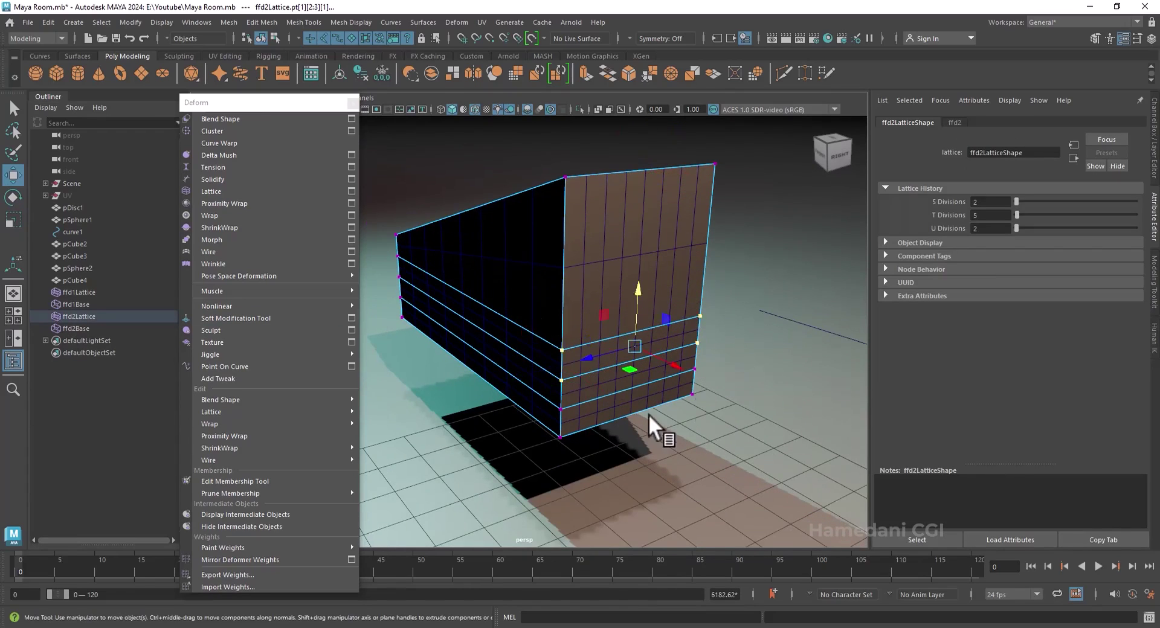
{"action": "left_click_drag", "start_coordinate": [647, 414], "coordinate": [695, 428], "text": "alt"}
{"action": "left_click_drag", "start_coordinate": [716, 352], "coordinate": [544, 329]}
{"action": "left_click_drag", "start_coordinate": [468, 321], "coordinate": [515, 337]}
{"action": "left_click_drag", "start_coordinate": [541, 331], "coordinate": [520, 326]}
- Rotate the lattice points at one end of the box to twist it, and return to object mode
{"action": "left_click_drag", "start_coordinate": [530, 302], "coordinate": [456, 212], "text": "alt"}
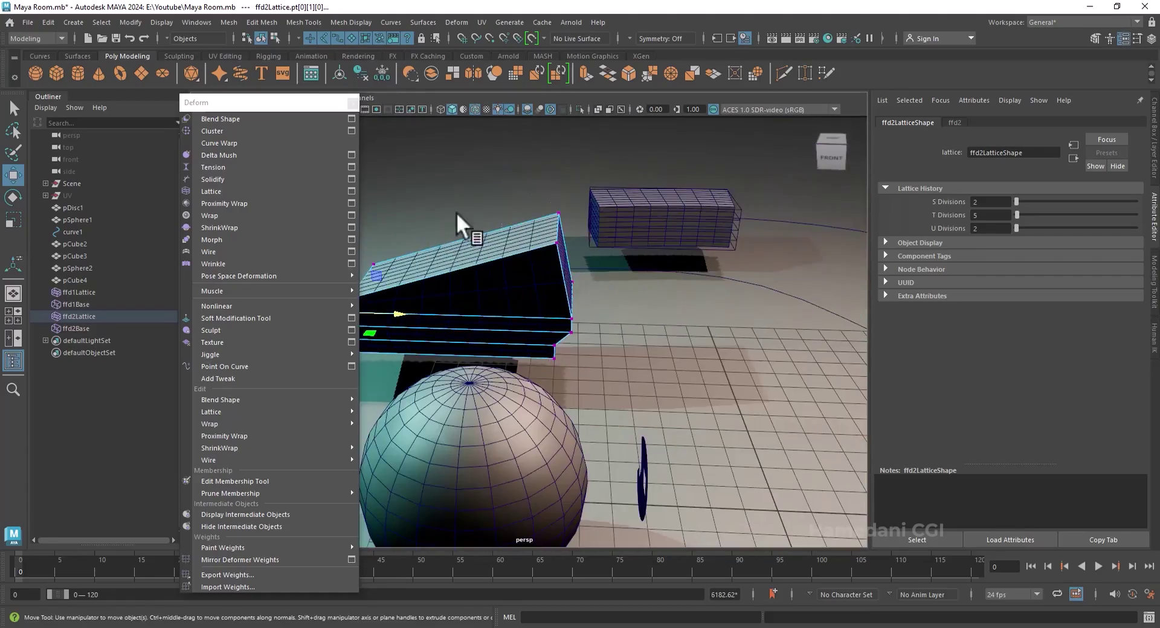
{"action": "left_click_drag", "start_coordinate": [537, 193], "coordinate": [618, 371]}
{"action": "key", "text": "e"}
{"action": "left_click_drag", "start_coordinate": [564, 237], "coordinate": [597, 314], "text": "alt"}
{"action": "right_click", "coordinate": [597, 314]}
{"action": "right_click_drag", "start_coordinate": [597, 315], "coordinate": [657, 266]}
{"action": "scroll", "coordinate": [737, 383], "scroll_direction": "down", "scroll_amount": 3}
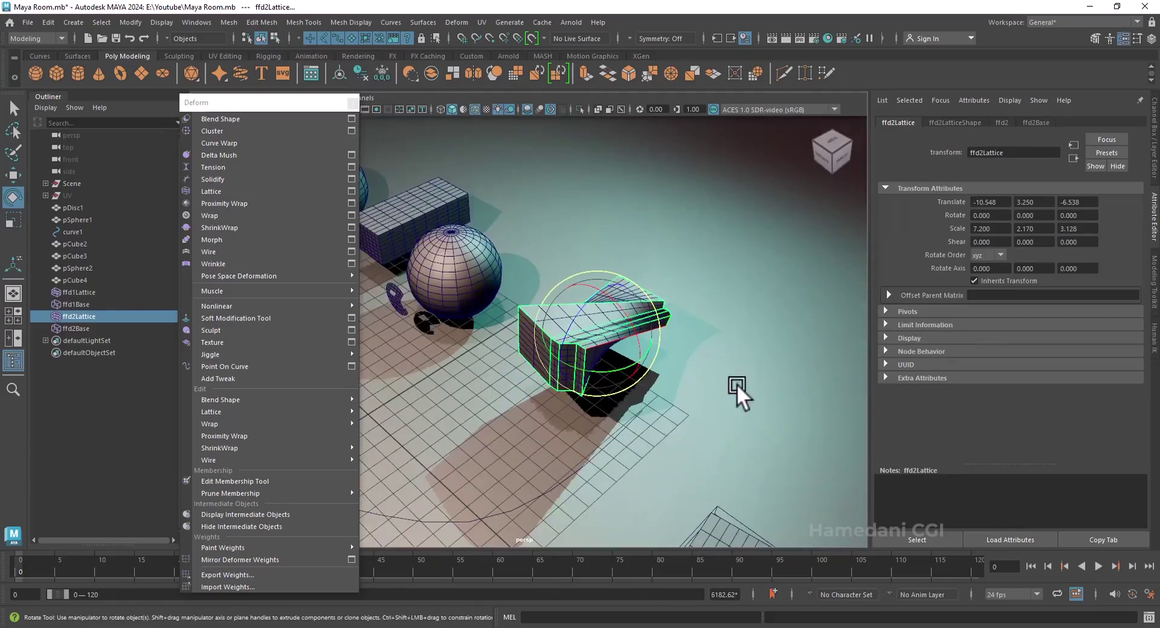
- Delete the construction history of the lattice-deformed box to bake its twisted shape
{"action": "left_click_drag", "start_coordinate": [737, 383], "coordinate": [608, 397], "text": "alt"}
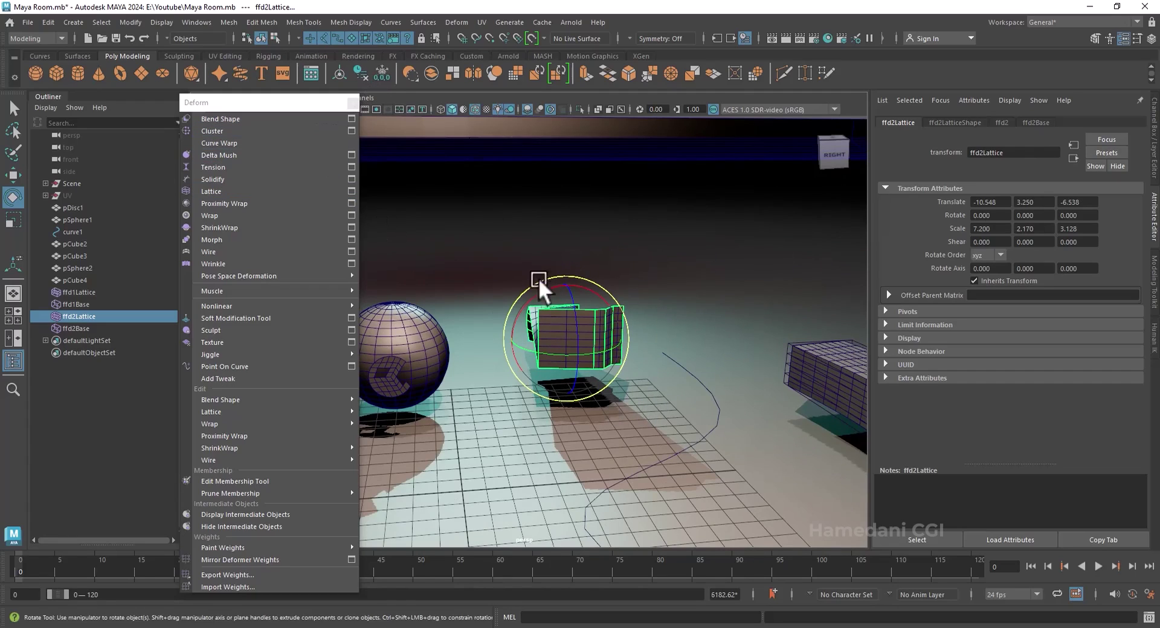
{"action": "left_click", "coordinate": [602, 412]}
{"action": "left_click", "coordinate": [563, 348]}
{"action": "left_click", "coordinate": [359, 71]}
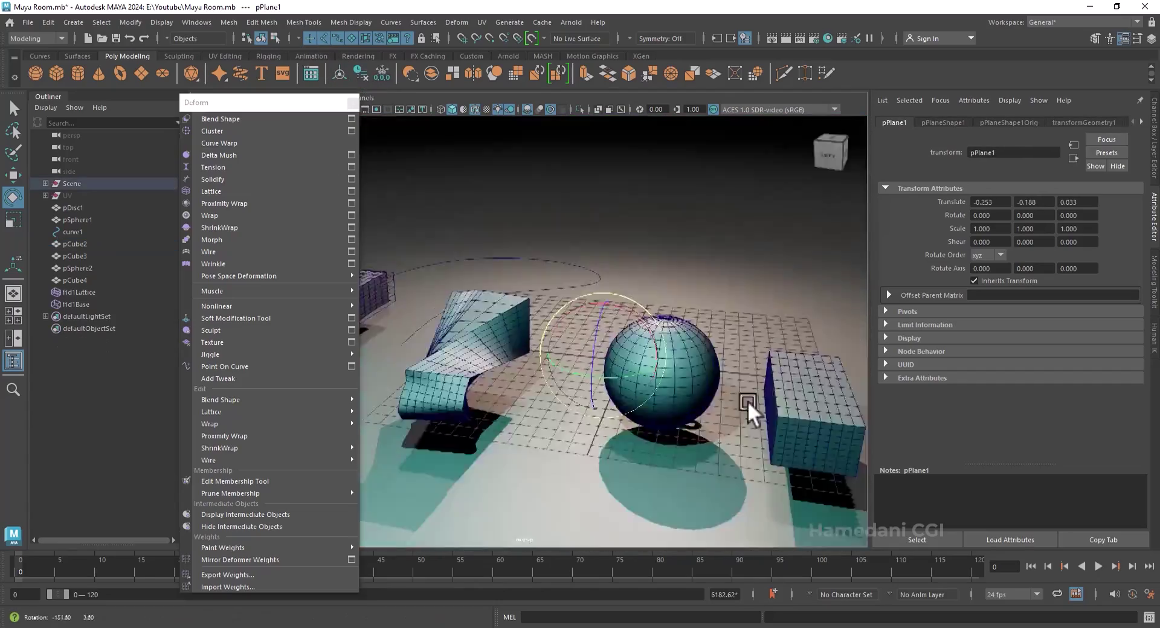
{"action": "left_click_drag", "start_coordinate": [748, 400], "coordinate": [556, 406], "text": "alt"}
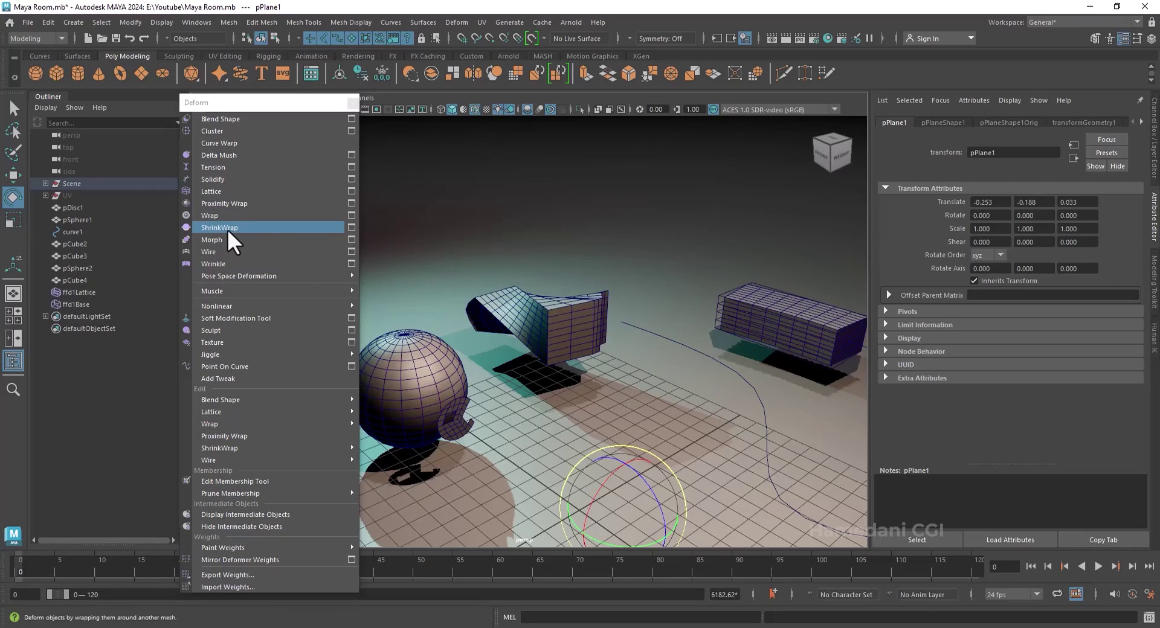
- Apply a ShrinkWrap deformer to pDisc1 with pSphere1 as the target
{"action": "left_click", "coordinate": [459, 427]}
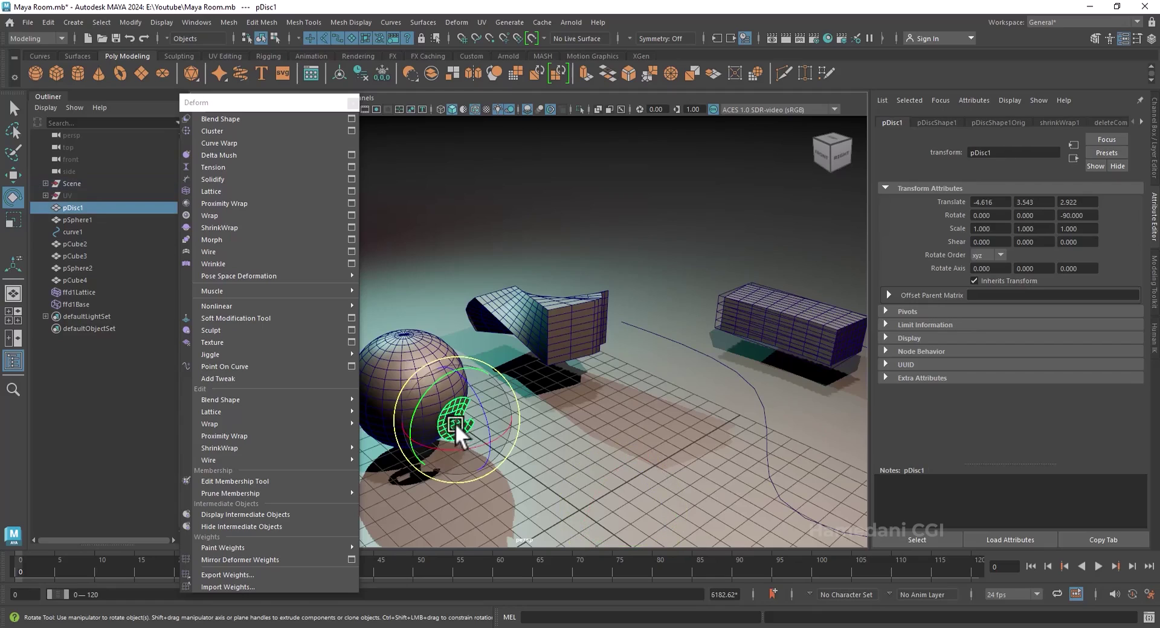
{"action": "left_click", "coordinate": [404, 360], "text": "shift"}
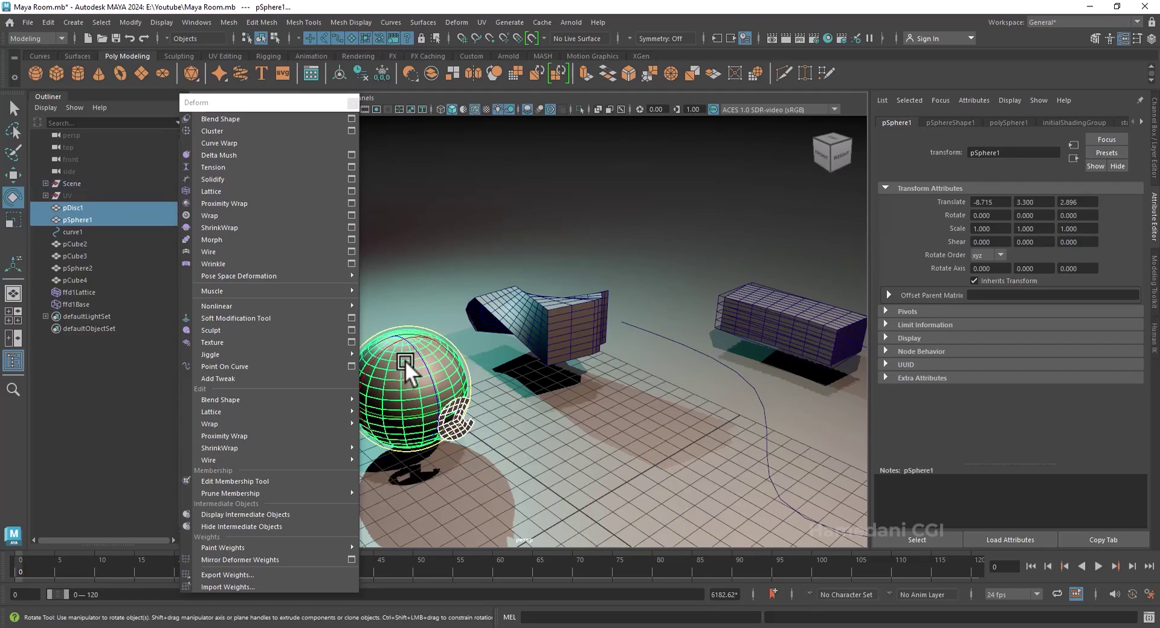
{"action": "left_click", "coordinate": [233, 228]}
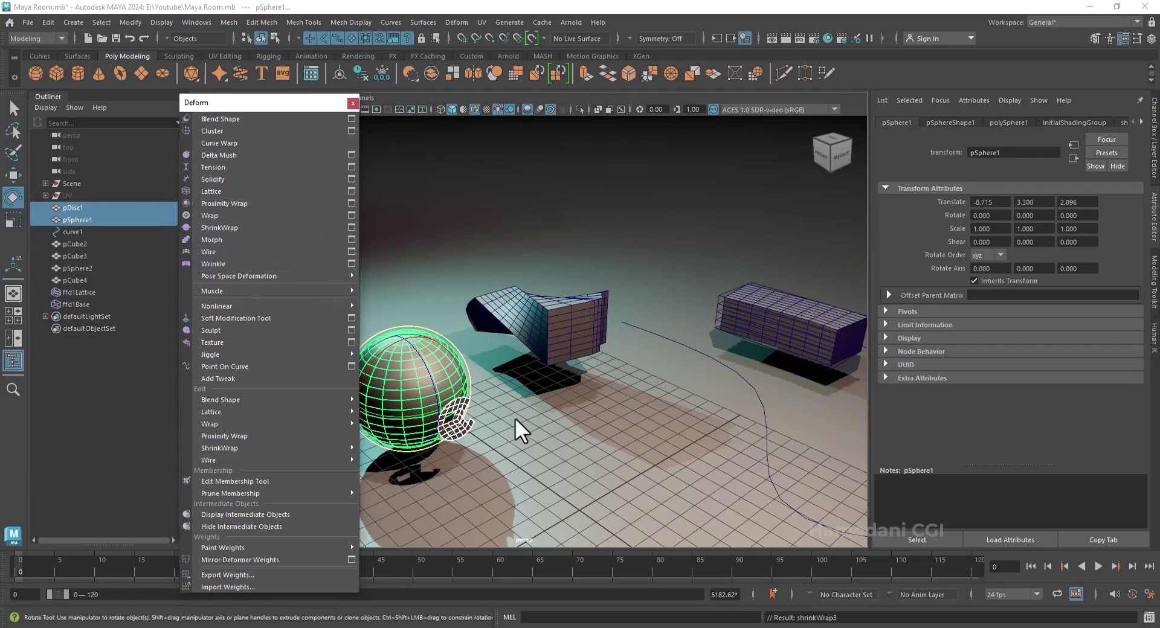
- Move pDisc1 along X toward the sphere to about -6.378 so that it wraps onto the surface
{"action": "left_click", "coordinate": [460, 428]}
{"action": "key", "text": "w"}
{"action": "left_click_drag", "start_coordinate": [476, 444], "coordinate": [458, 393]}
{"action": "scroll", "coordinate": [458, 393], "scroll_direction": "up", "scroll_amount": 3}
{"action": "middle_click_drag", "start_coordinate": [458, 393], "coordinate": [503, 388], "text": "alt"}
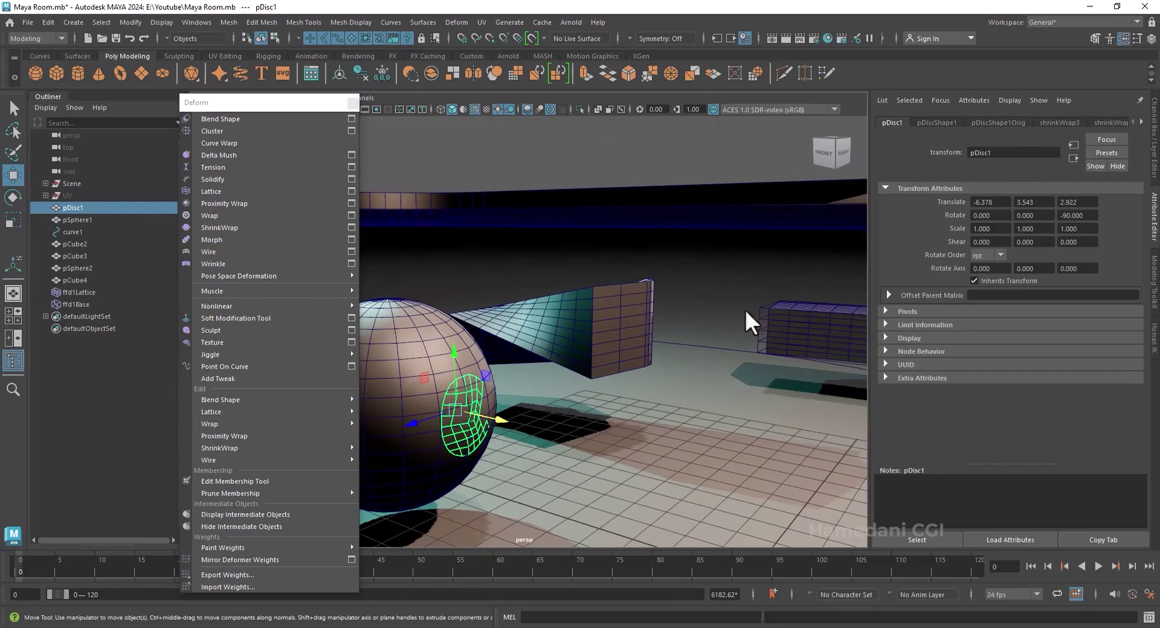
- Set the Projection of the disc's new ShrinkWrap deformer to Closest
{"action": "left_click", "coordinate": [1064, 123]}
{"action": "left_click", "coordinate": [1010, 203]}
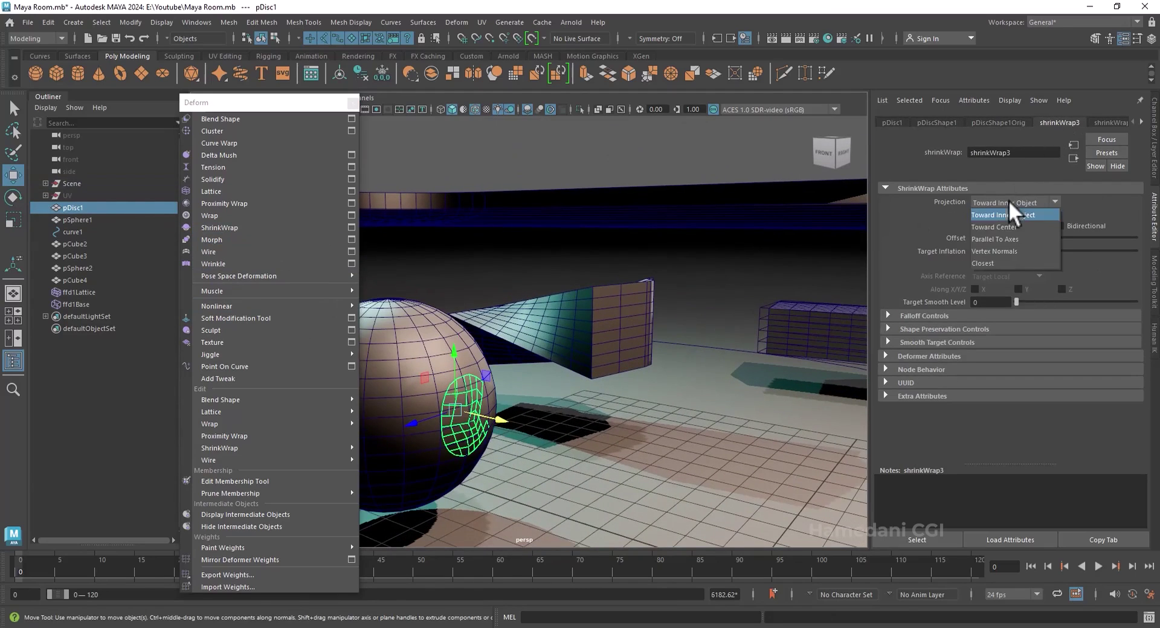
{"action": "left_click", "coordinate": [984, 263]}
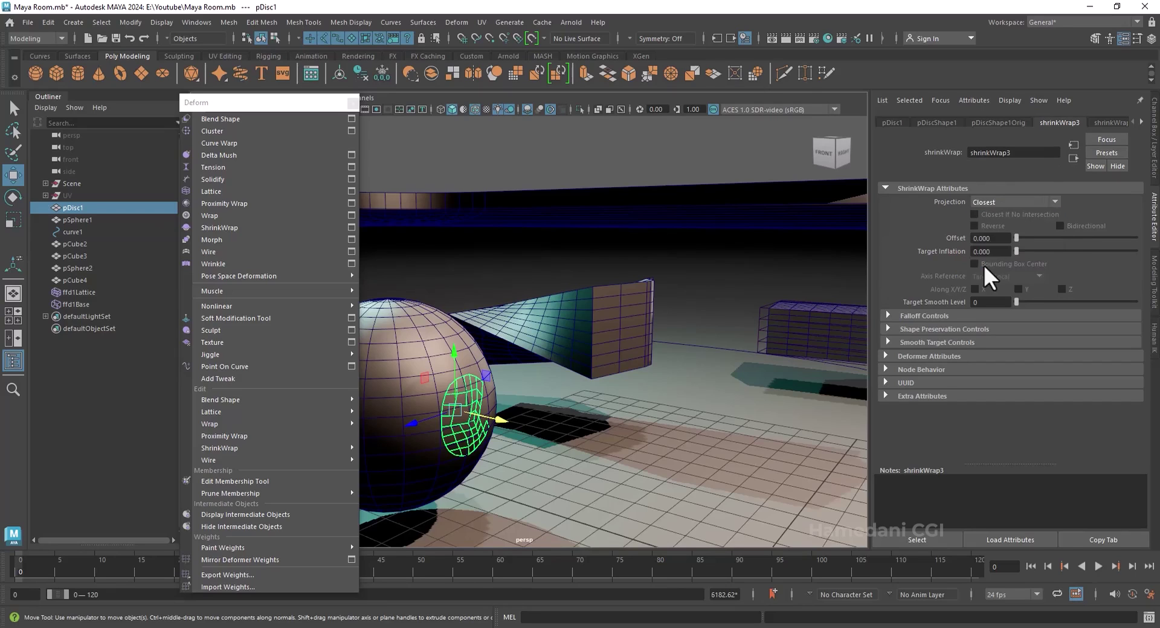
- Delete pDisc1's history to bake the wrapped shape, and move the disc away from the sphere to inspect it
{"action": "left_click_drag", "start_coordinate": [699, 378], "coordinate": [583, 400], "text": "alt"}
{"action": "left_click", "coordinate": [360, 70]}
{"action": "middle_click_drag", "start_coordinate": [725, 375], "coordinate": [636, 352], "text": "alt"}
{"action": "scroll", "coordinate": [637, 352], "scroll_direction": "up", "scroll_amount": 8}
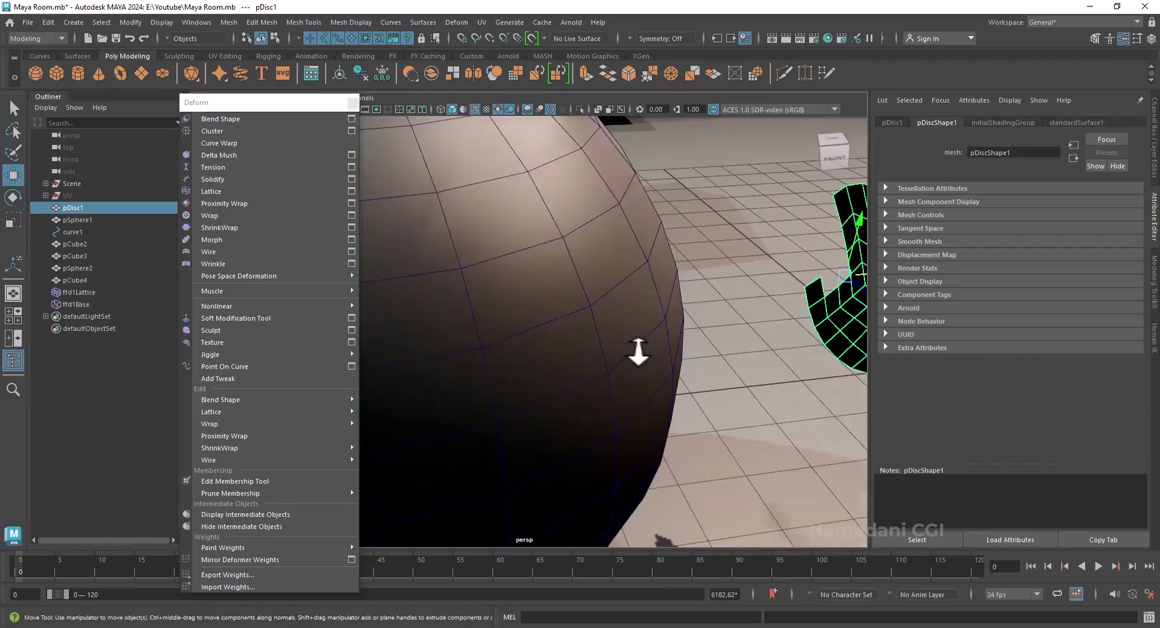
{"action": "middle_click_drag", "start_coordinate": [846, 347], "coordinate": [717, 342], "text": "alt"}
{"action": "scroll", "coordinate": [523, 321], "scroll_direction": "down", "scroll_amount": 8}
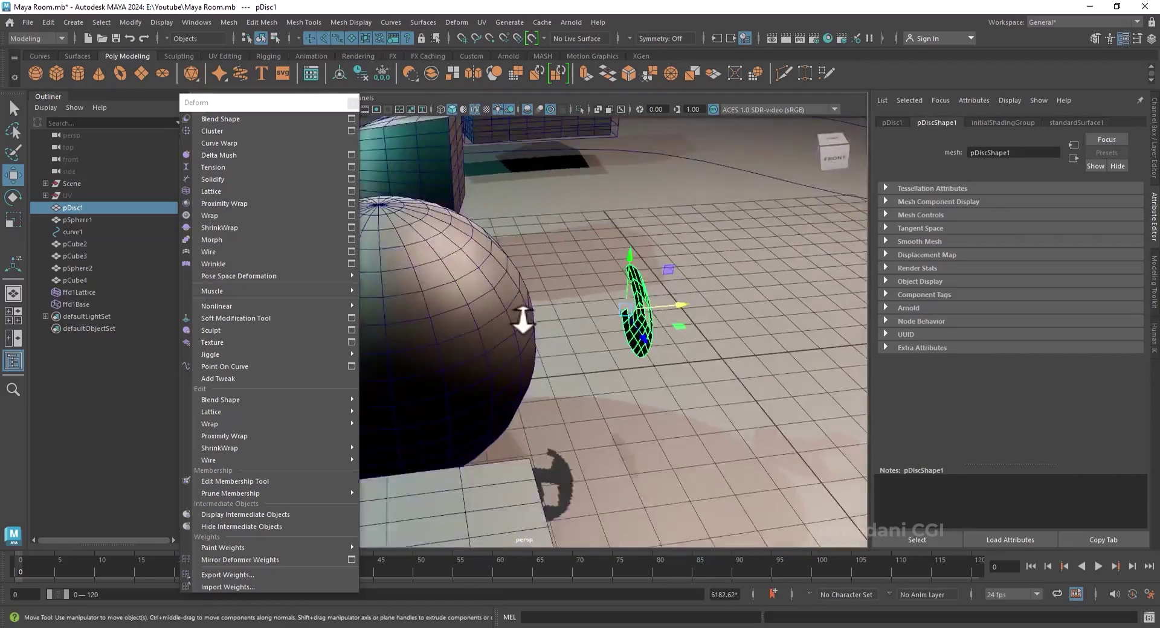
{"action": "left_click_drag", "start_coordinate": [622, 338], "coordinate": [570, 367], "text": "alt"}
{"action": "middle_click_drag", "start_coordinate": [570, 368], "coordinate": [590, 401], "text": "alt"}
- Apply a nonlinear Bend deformer to pCube3
{"action": "left_click", "coordinate": [414, 362]}
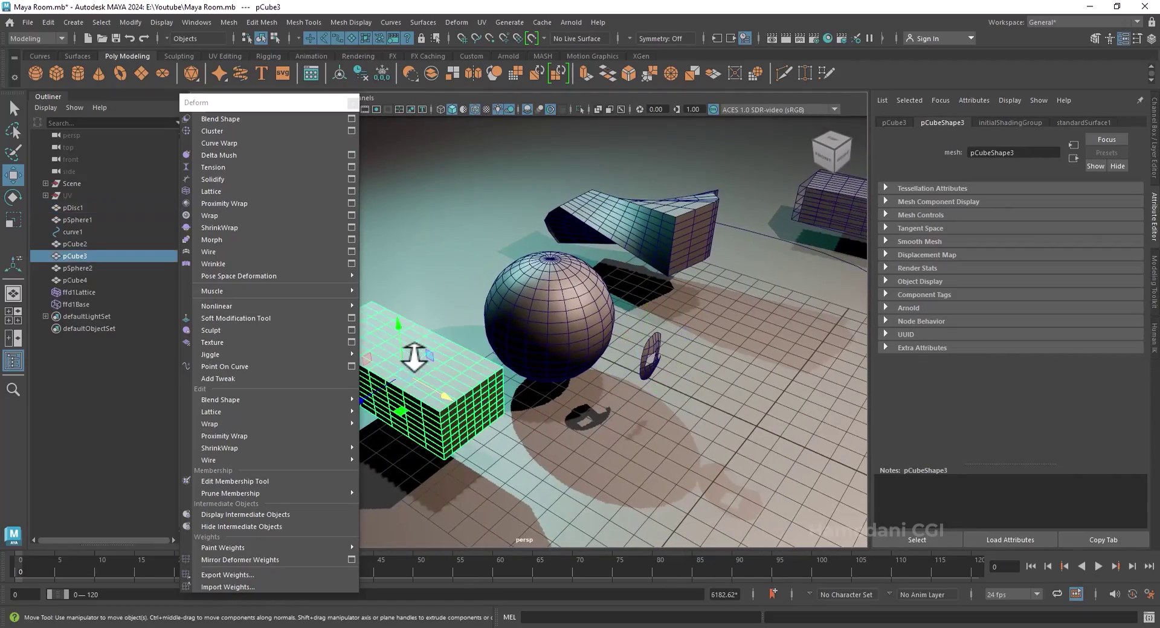
{"action": "mouse_move", "coordinate": [213, 307]}
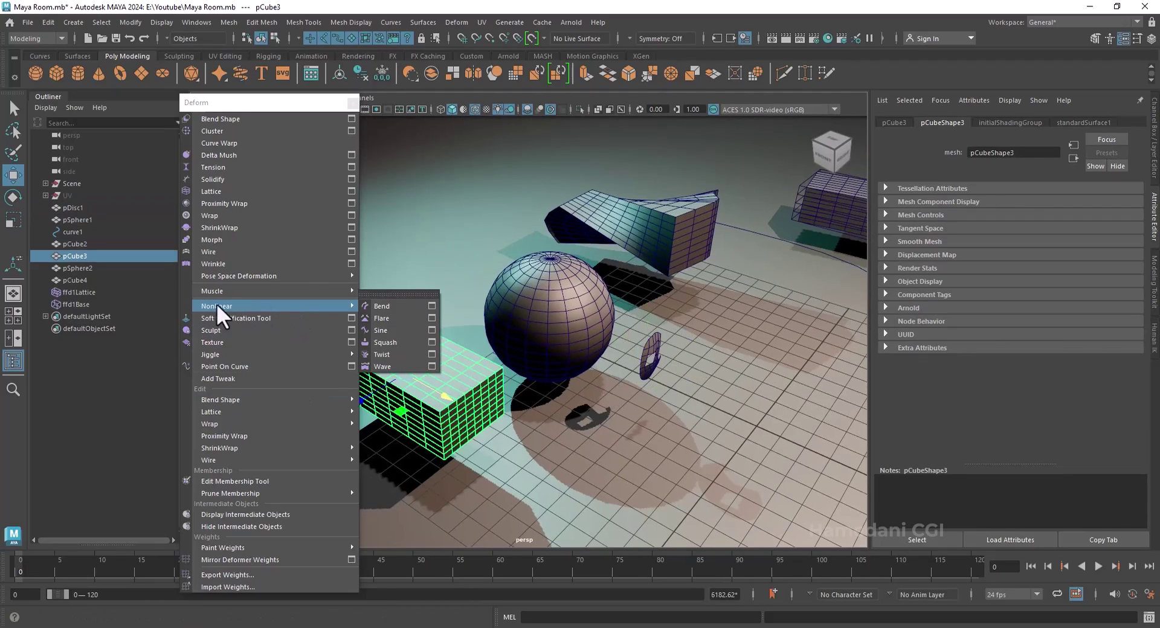
{"action": "left_click", "coordinate": [394, 306]}
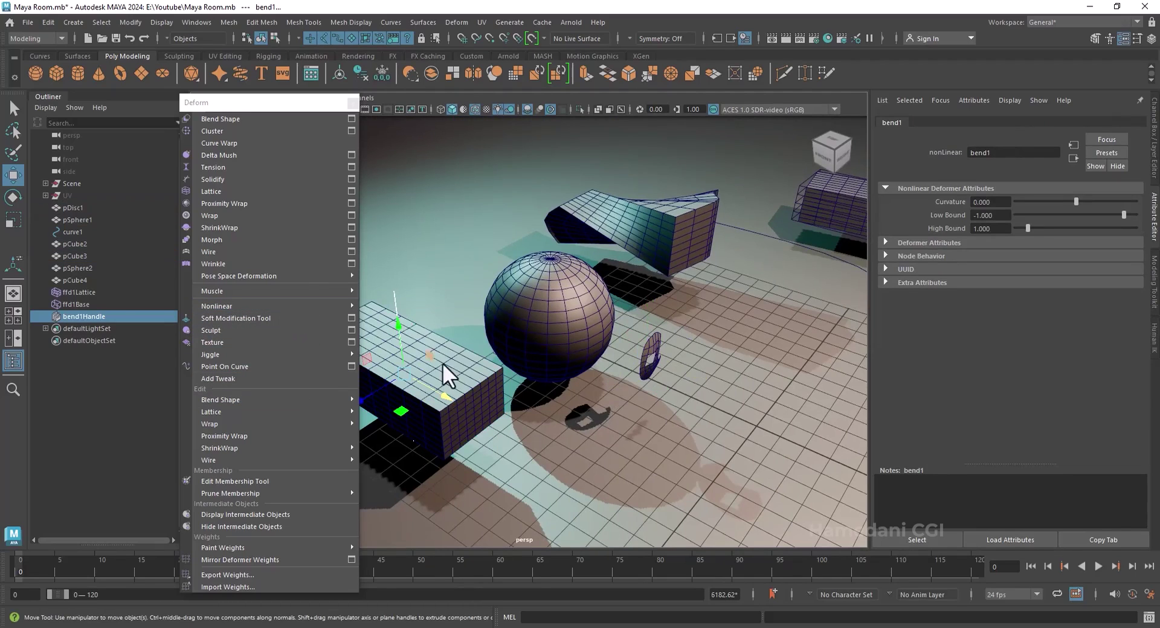
- Set the Curvature of pCube3's Bend deformer to about 86.326
{"action": "middle_click_drag", "start_coordinate": [442, 363], "coordinate": [510, 334], "text": "alt"}
{"action": "left_click_drag", "start_coordinate": [509, 335], "coordinate": [525, 311], "text": "alt"}
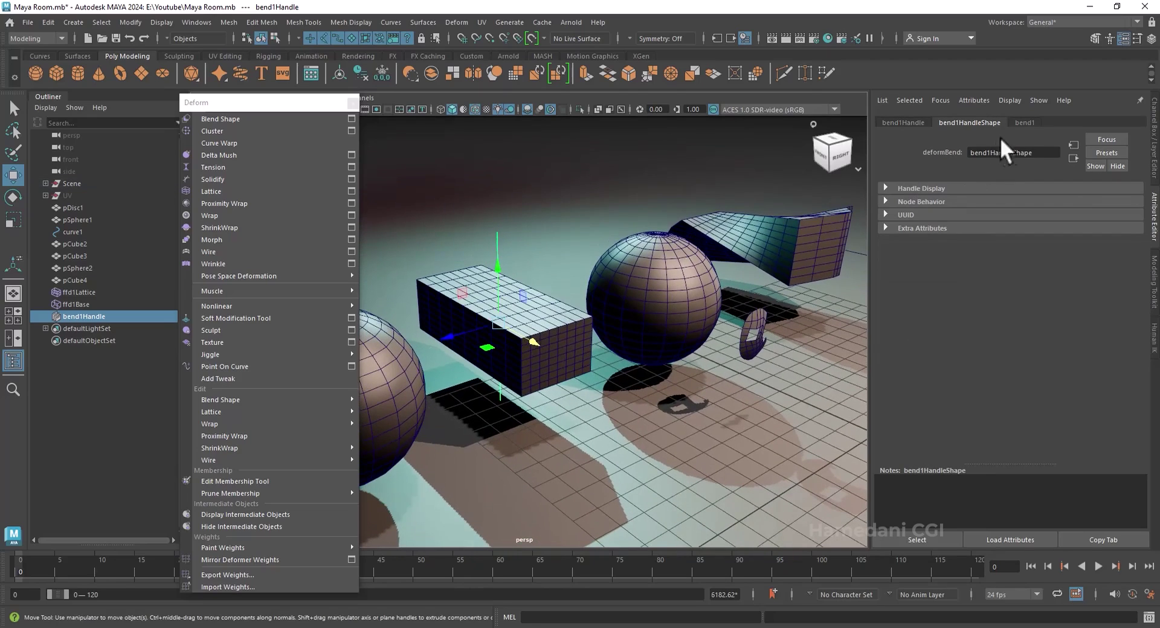
{"action": "left_click", "coordinate": [1025, 122]}
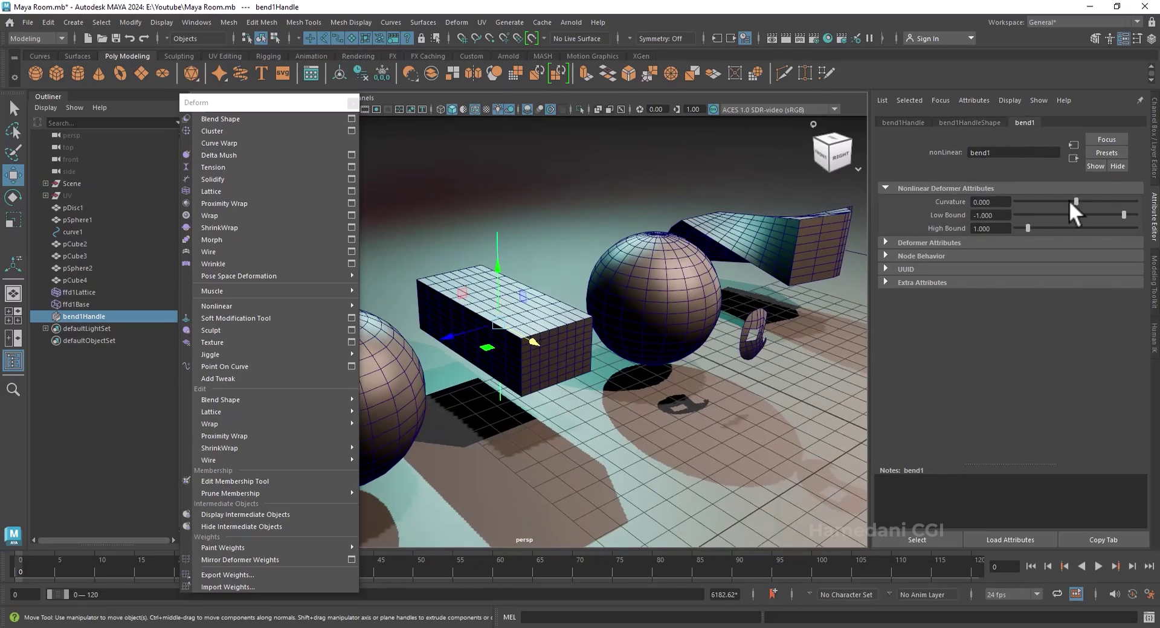
{"action": "left_click_drag", "start_coordinate": [1077, 200], "coordinate": [1099, 199]}
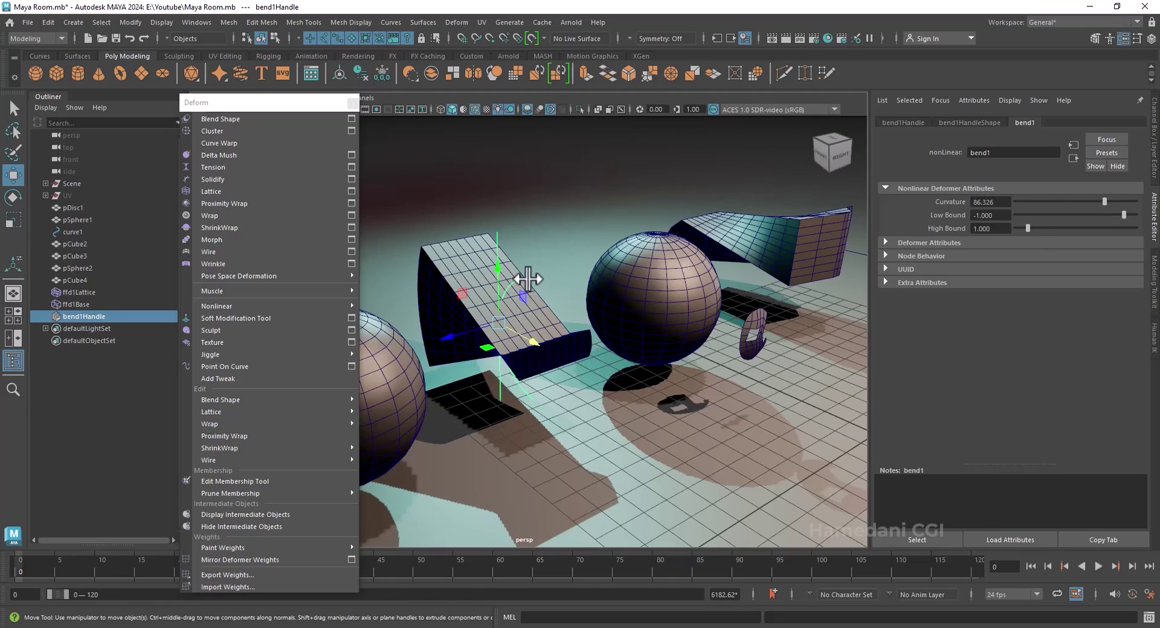
- Rotate the Bend deformer handle on pCube3 to -180, 0, 90 degrees
{"action": "key", "text": "e"}
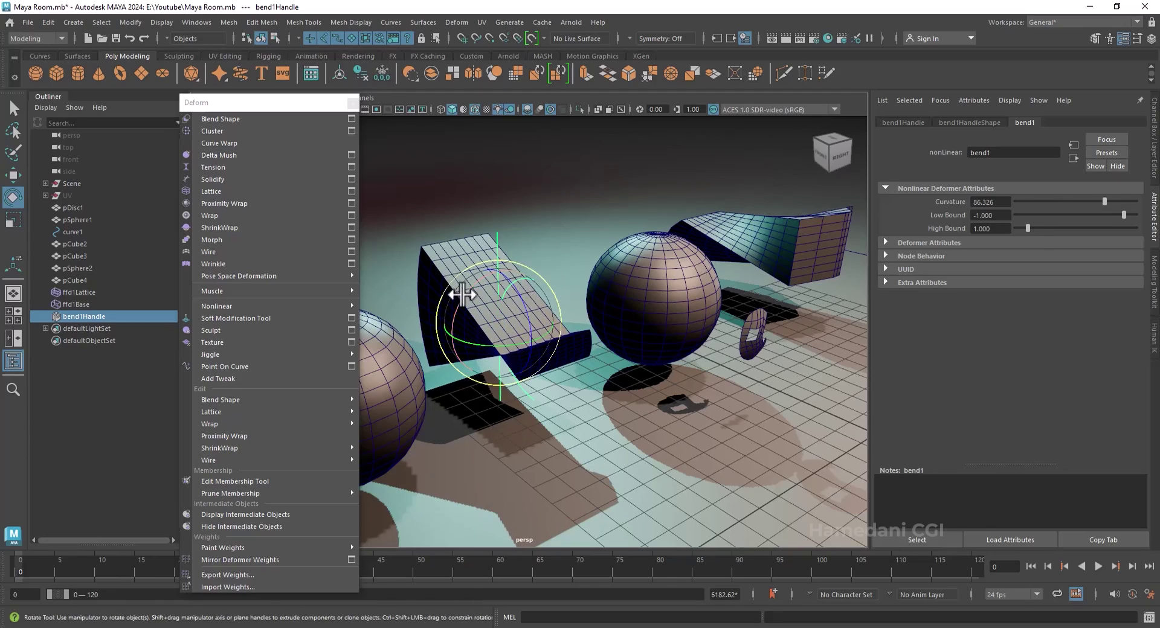
{"action": "left_click_drag", "start_coordinate": [458, 293], "coordinate": [495, 235]}
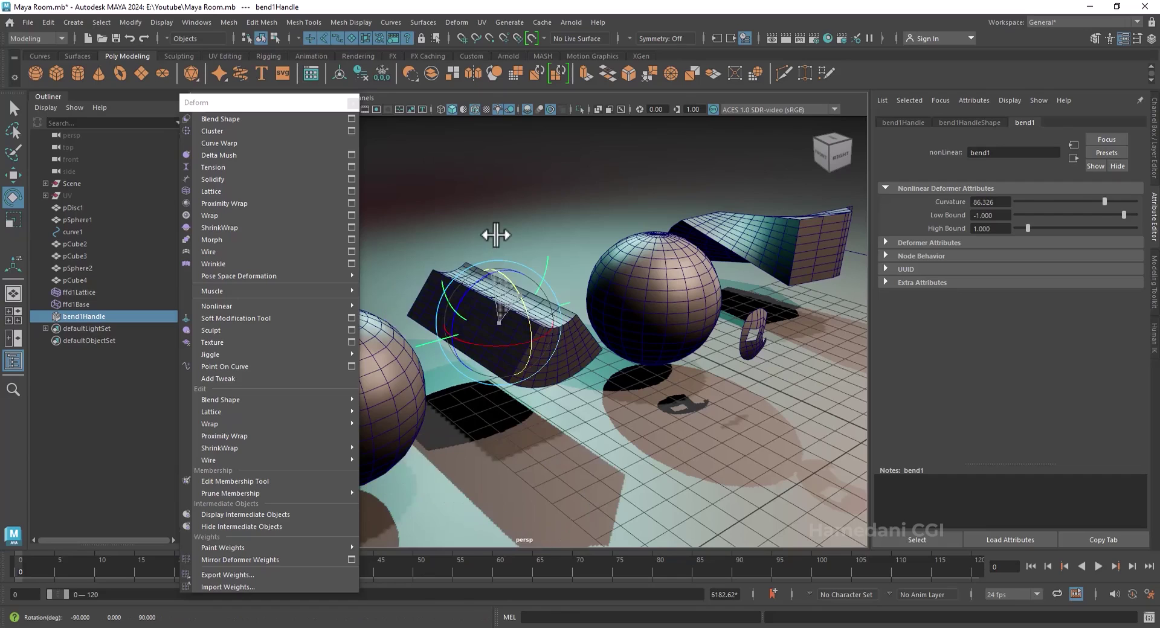
{"action": "key", "text": "ctrl+z"}
{"action": "left_click_drag", "start_coordinate": [536, 332], "coordinate": [459, 342]}
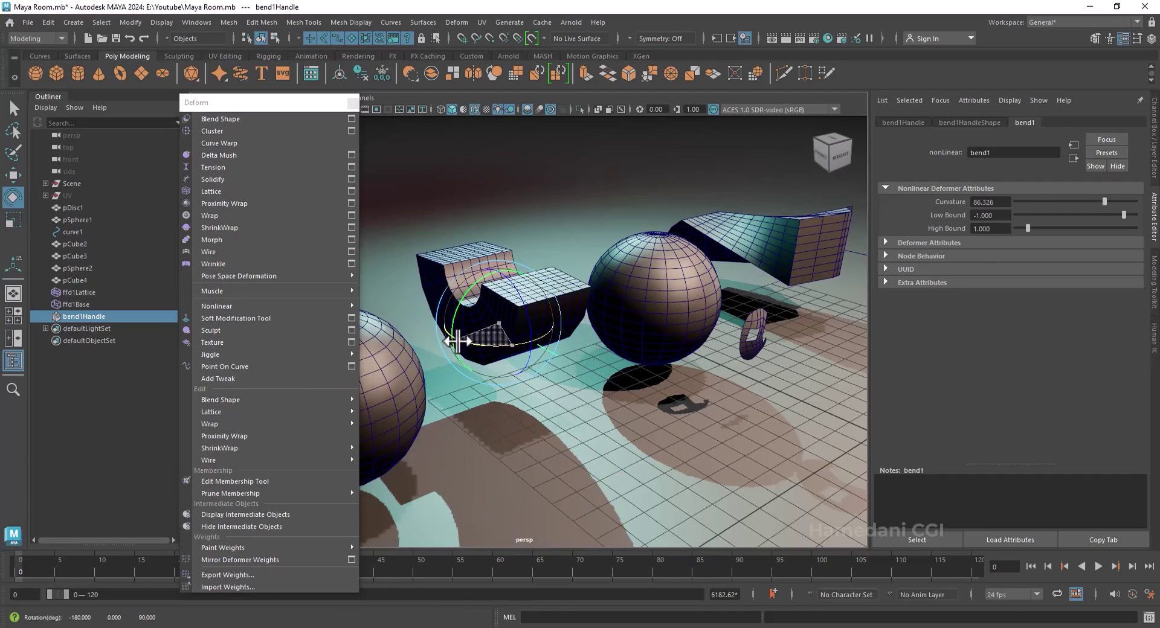
- Set the Curvature of pCube3's Bend deformer to about 172.653
{"action": "left_click_drag", "start_coordinate": [1105, 202], "coordinate": [1133, 202]}
{"action": "scroll", "coordinate": [652, 323], "scroll_direction": "up", "scroll_amount": 3}
{"action": "left_click_drag", "start_coordinate": [653, 322], "coordinate": [502, 303], "text": "alt"}
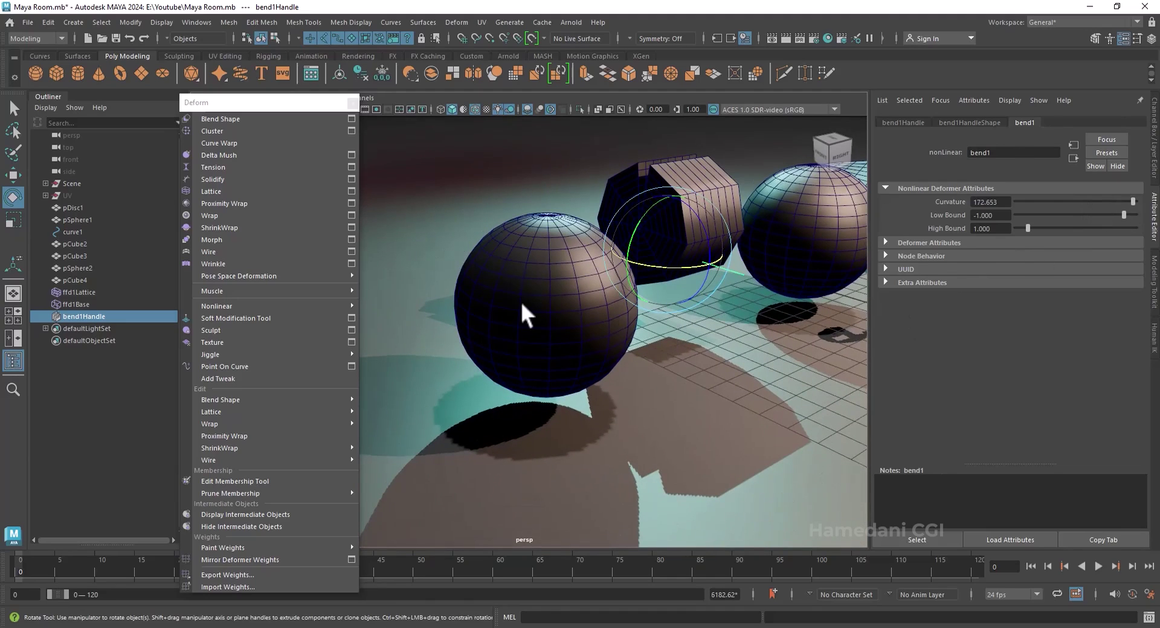
- Apply a nonlinear Flare deformer to pSphere2
{"action": "left_click", "coordinate": [521, 302]}
{"action": "mouse_move", "coordinate": [328, 308]}
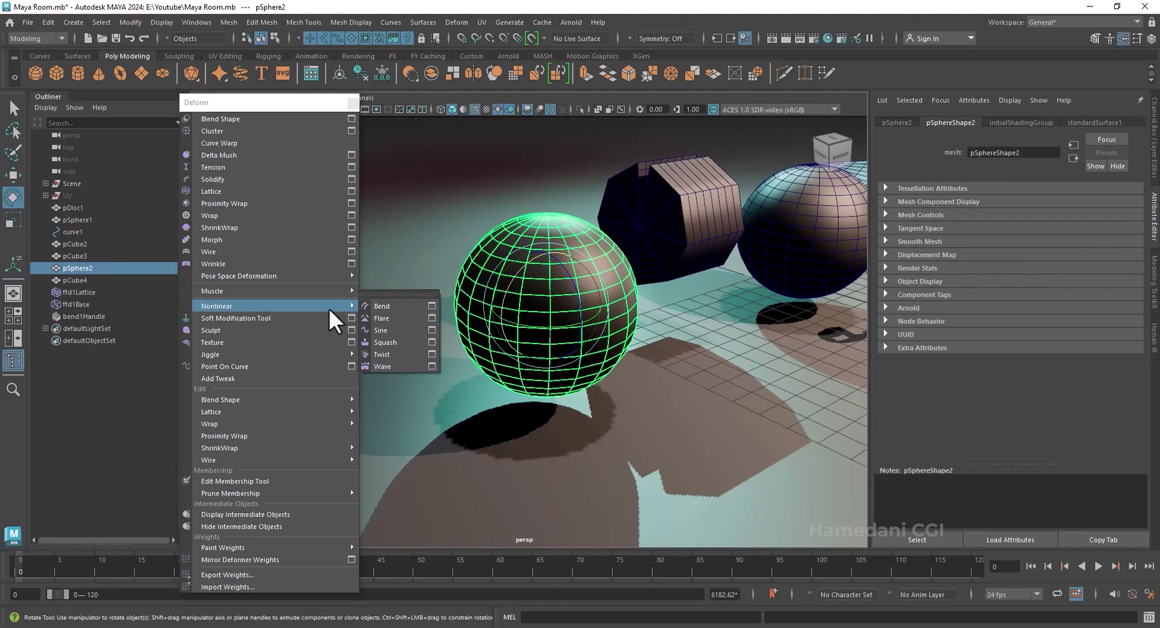
{"action": "left_click", "coordinate": [397, 318]}
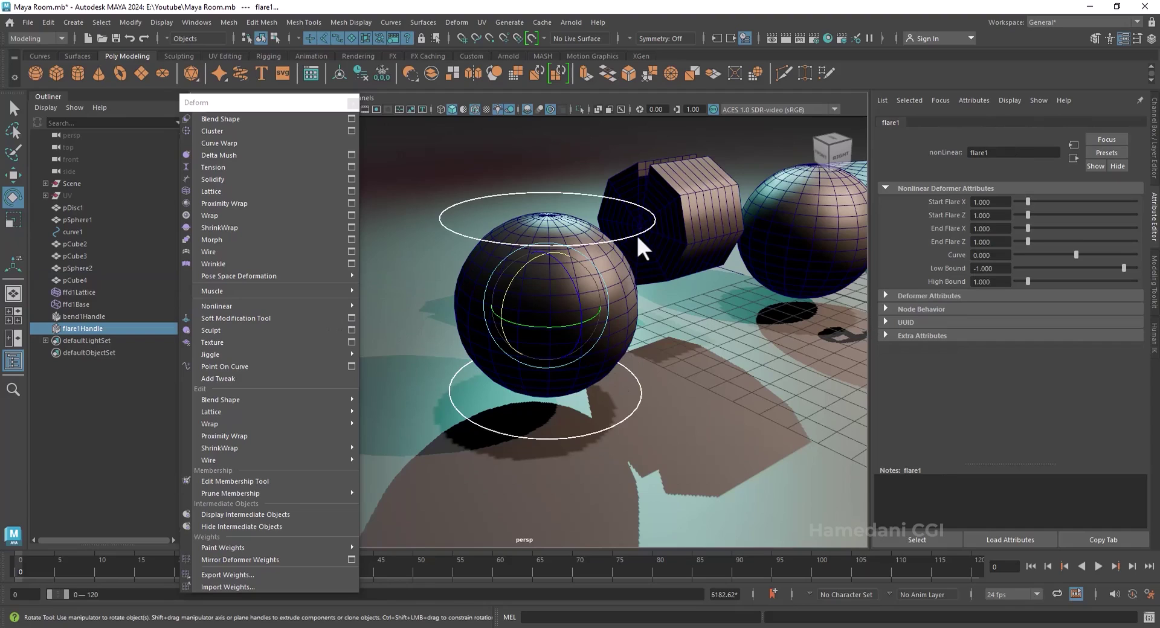
- Set the sphere's Flare deformer to about Start Flare X 4.592, Z 3.520, End Flare X 0.408, Z 0.255 and Curve -0.918
{"action": "left_click_drag", "start_coordinate": [1029, 200], "coordinate": [1056, 253]}
{"action": "scroll", "coordinate": [642, 359], "scroll_direction": "down", "scroll_amount": 8}
{"action": "left_click_drag", "start_coordinate": [642, 359], "coordinate": [591, 348], "text": "alt"}
{"action": "scroll", "coordinate": [565, 378], "scroll_direction": "up", "scroll_amount": 8}
{"action": "scroll", "coordinate": [604, 349], "scroll_direction": "down", "scroll_amount": 8}
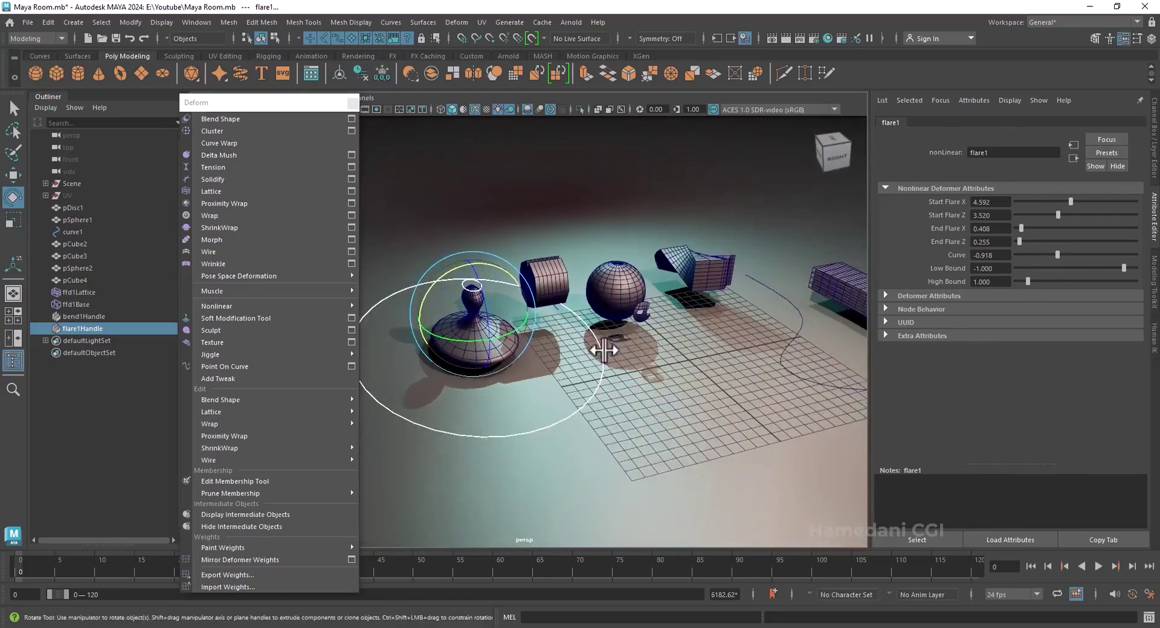
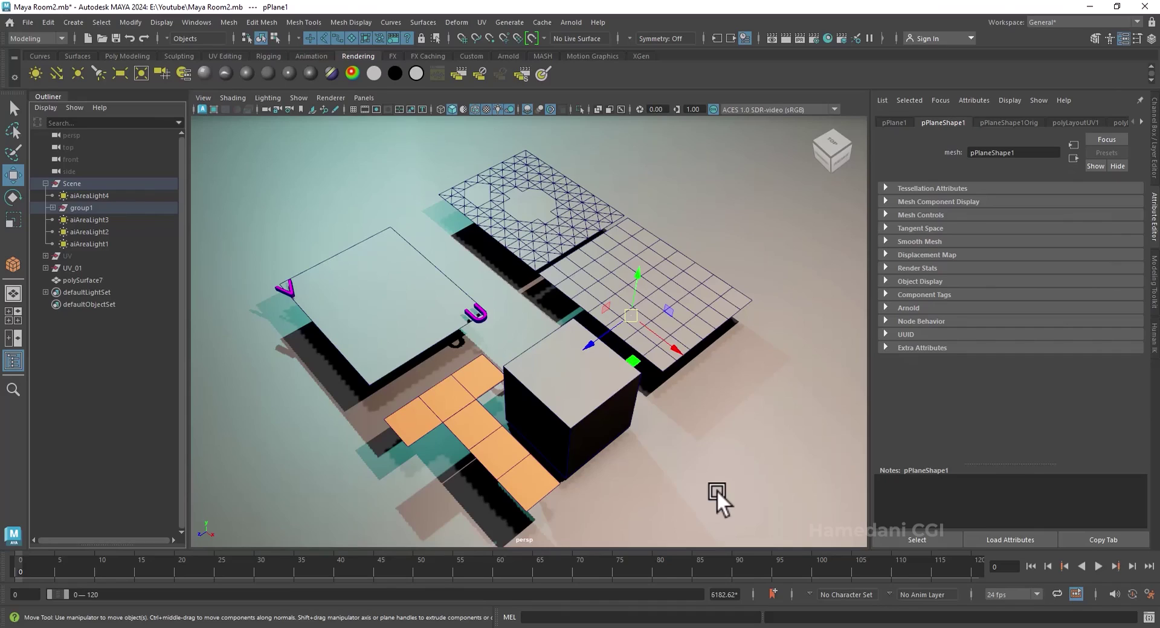
- Move the orange unfolded-cube piece polySurface7 onto the plane marked U and V
{"action": "left_click", "coordinate": [480, 415]}
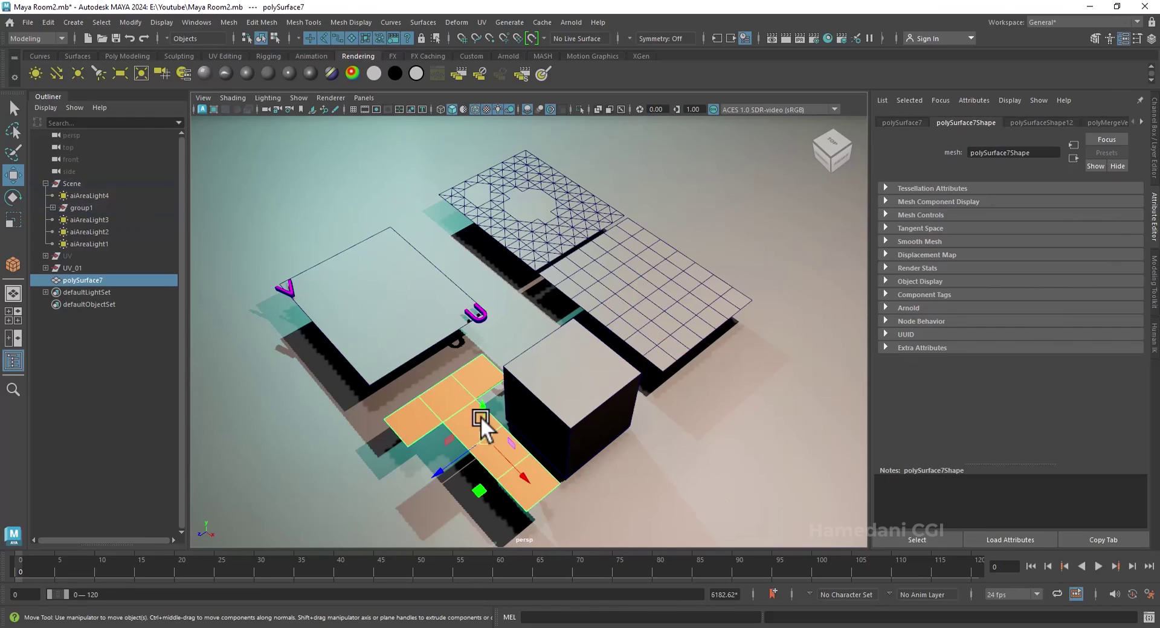
{"action": "left_click_drag", "start_coordinate": [509, 460], "coordinate": [403, 310]}
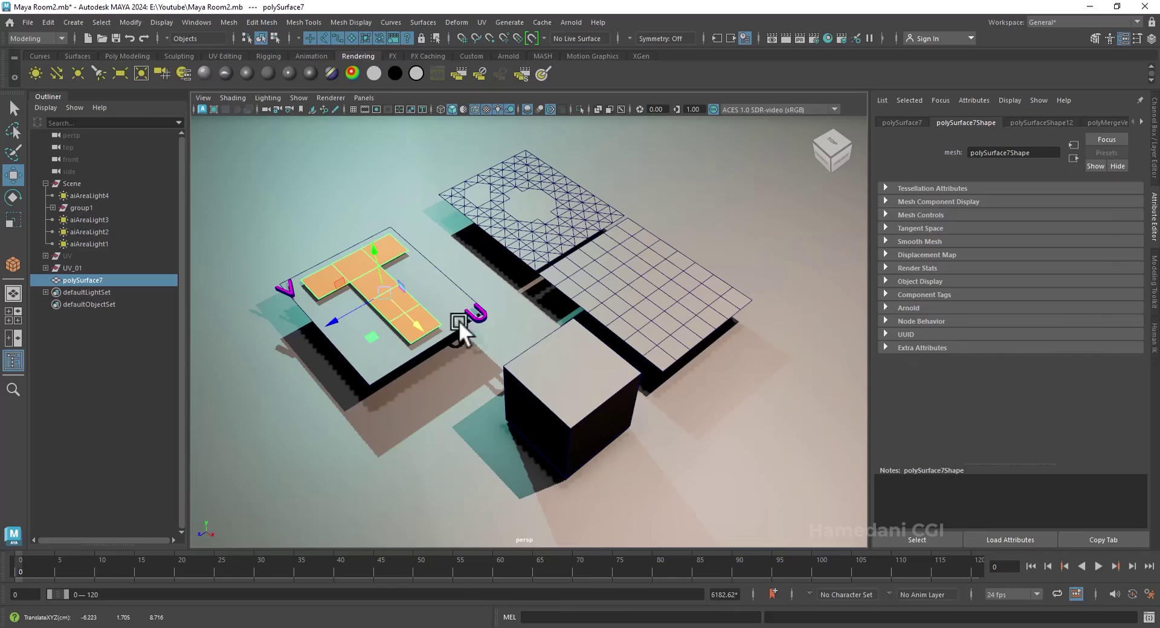
- Switch the square-grid plane pPlane2 to edge mode and select an edge loop
{"action": "left_click", "coordinate": [622, 284]}
{"action": "right_click_drag", "start_coordinate": [625, 284], "coordinate": [623, 244]}
{"action": "double_click", "coordinate": [718, 310]}
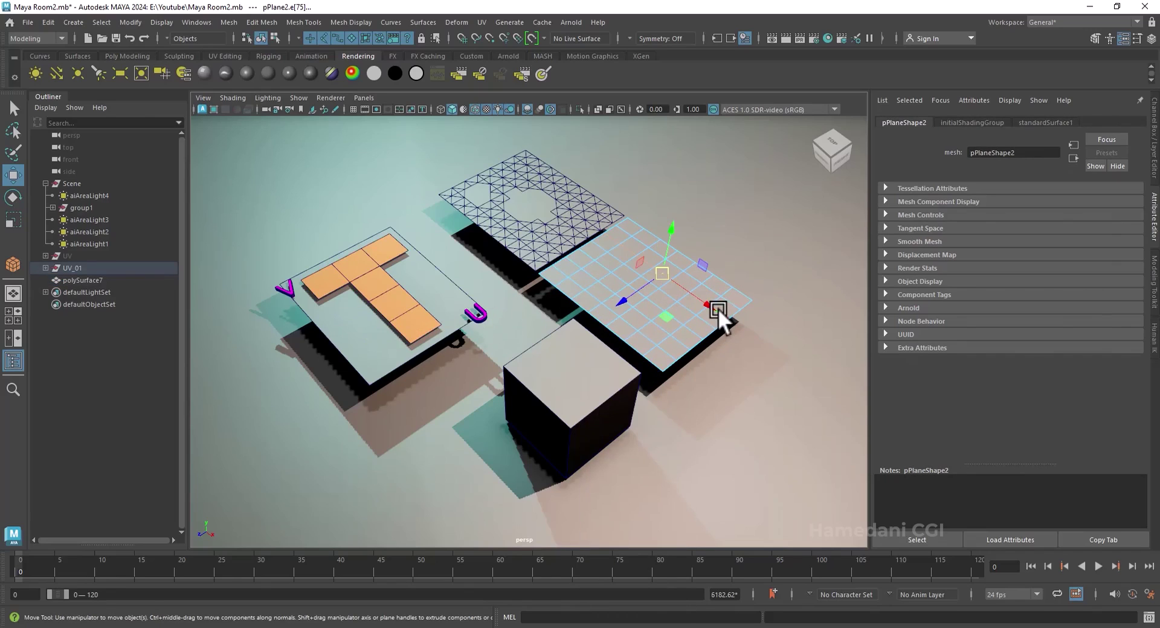
- Switch the triangulated plane pPlane3 to edge mode, select an edge loop and inspect its topology up close
{"action": "left_click", "coordinate": [568, 227]}
{"action": "right_click_drag", "start_coordinate": [579, 215], "coordinate": [580, 181]}
{"action": "left_click", "coordinate": [590, 225]}
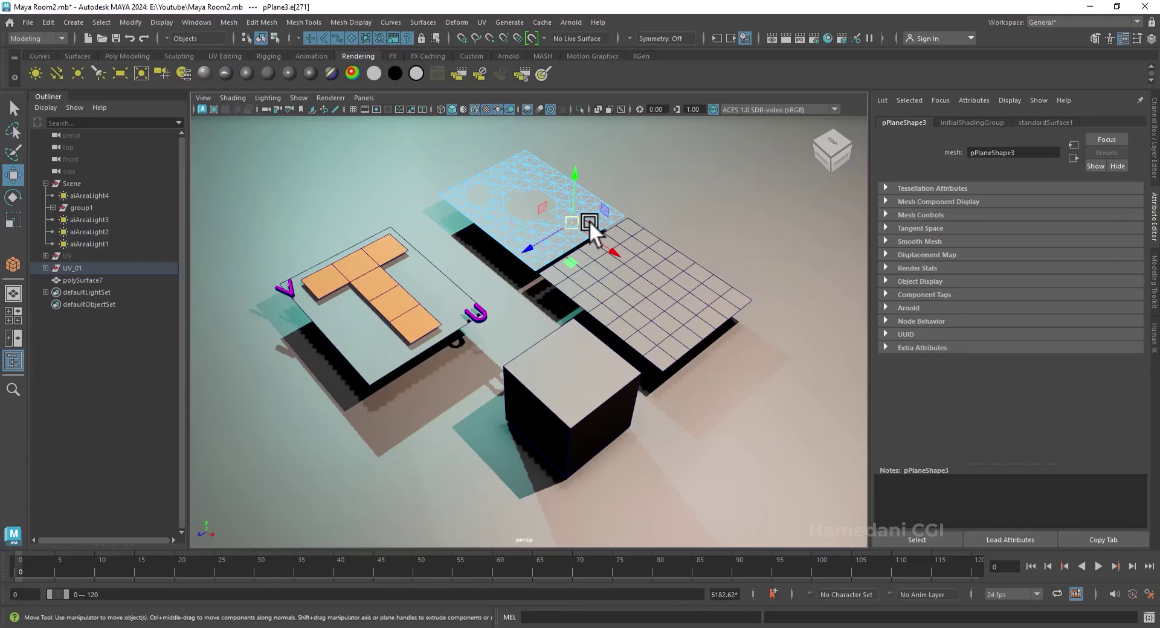
{"action": "double_click", "coordinate": [590, 222]}
{"action": "scroll", "coordinate": [590, 220], "scroll_direction": "up", "scroll_amount": 10}
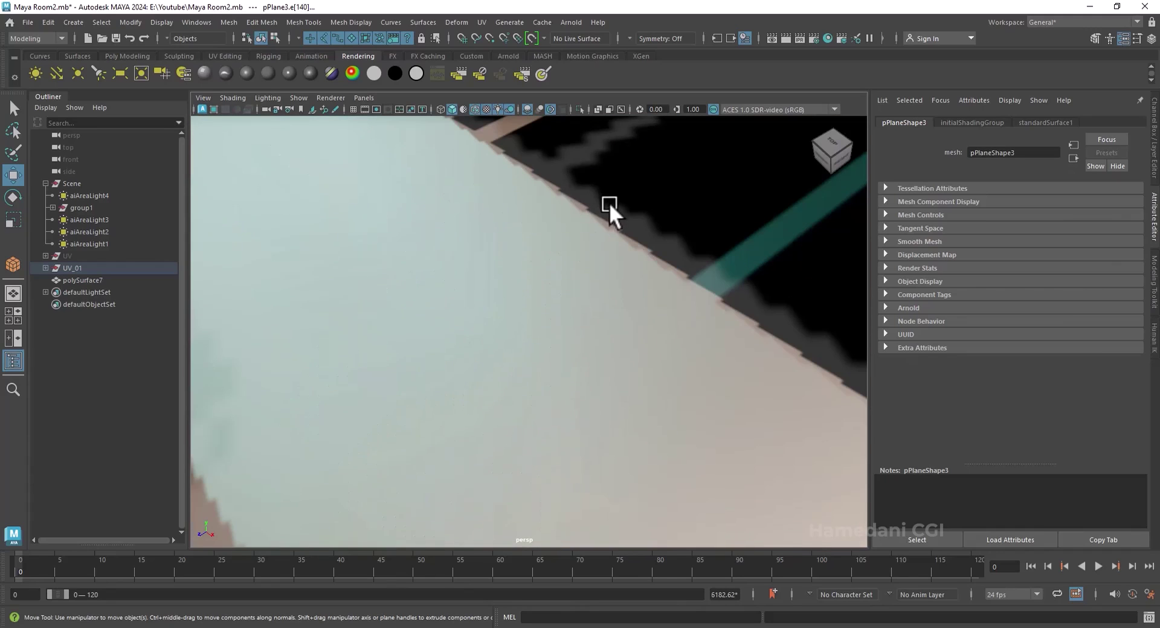
{"action": "key", "text": "f"}
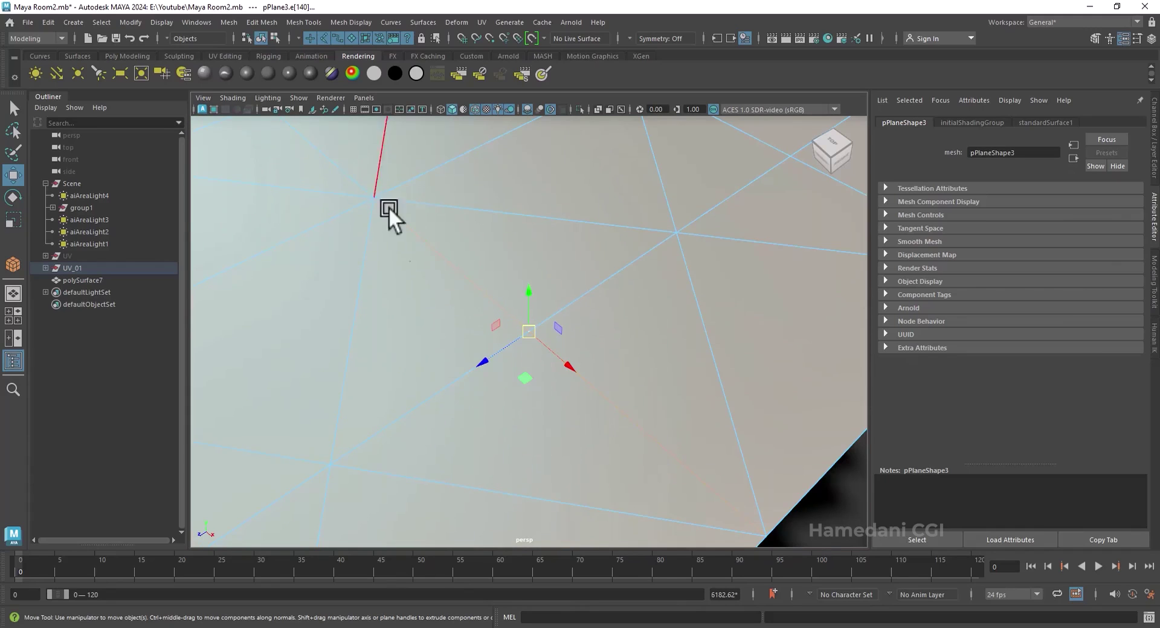
{"action": "scroll", "coordinate": [339, 161], "scroll_direction": "down", "scroll_amount": 10}
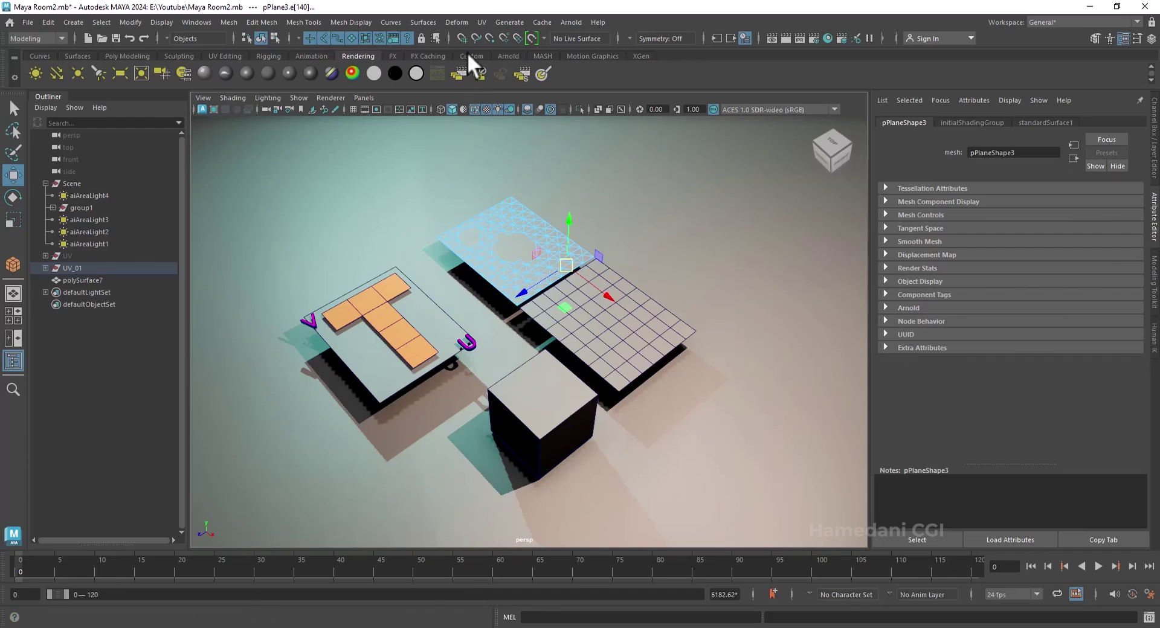
- Open the UV Editor and examine the default UV layout of pCube1
{"action": "left_click", "coordinate": [482, 23]}
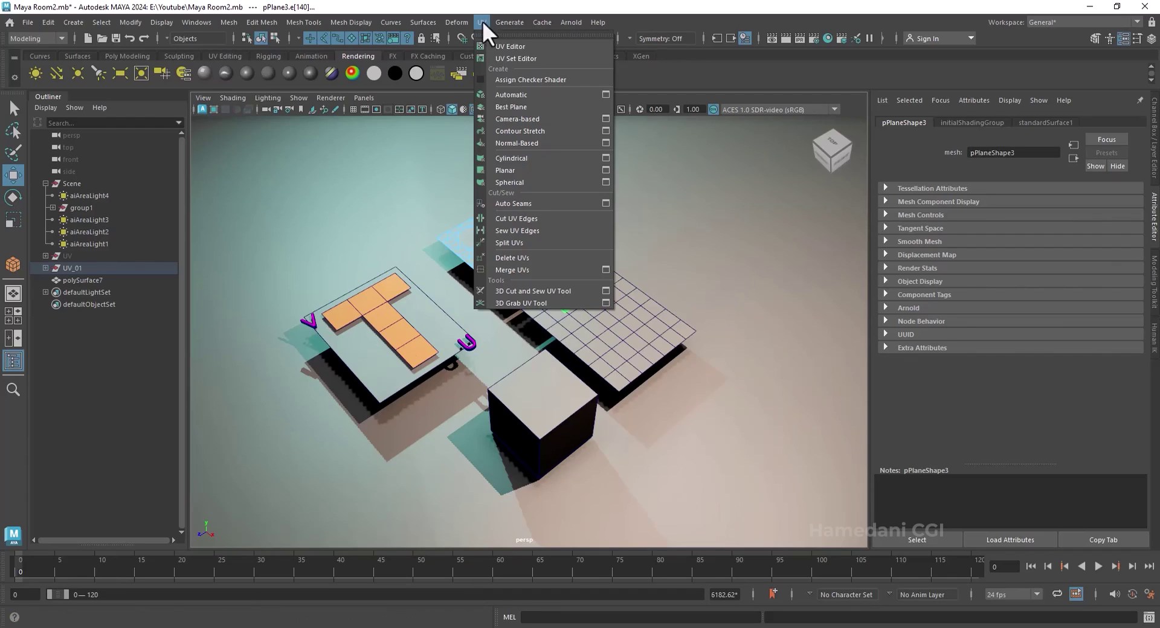
{"action": "left_click", "coordinate": [503, 47]}
{"action": "left_click_drag", "start_coordinate": [580, 212], "coordinate": [773, 104]}
{"action": "left_click", "coordinate": [513, 404]}
{"action": "scroll", "coordinate": [571, 473], "scroll_direction": "up", "scroll_amount": 3}
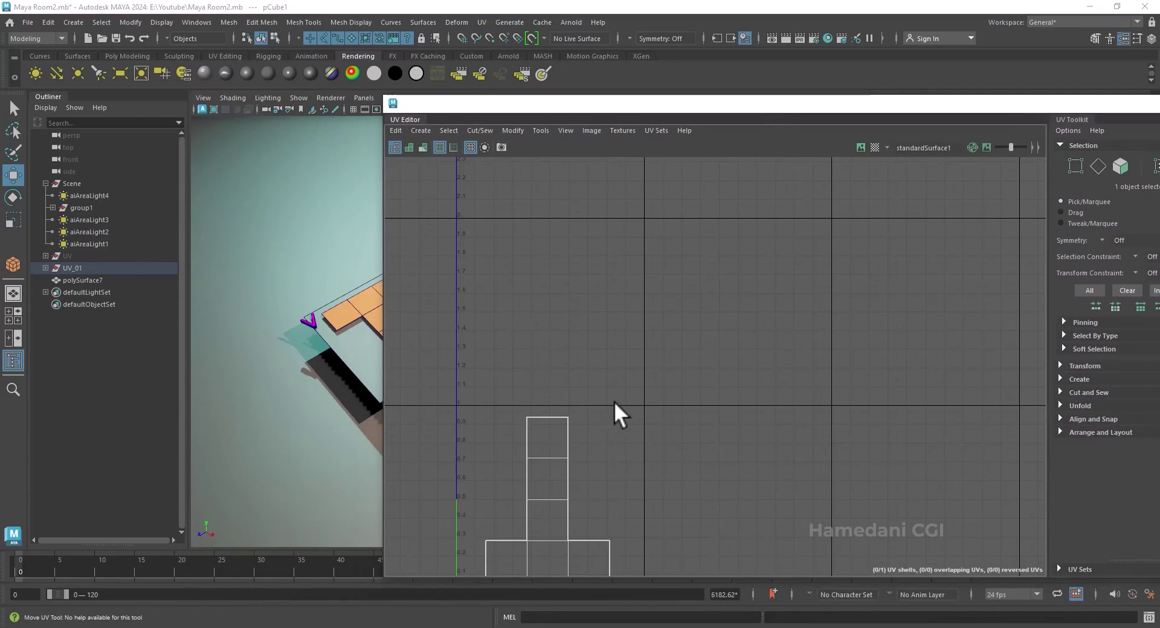
{"action": "middle_click_drag", "start_coordinate": [593, 419], "coordinate": [663, 306], "text": "alt"}
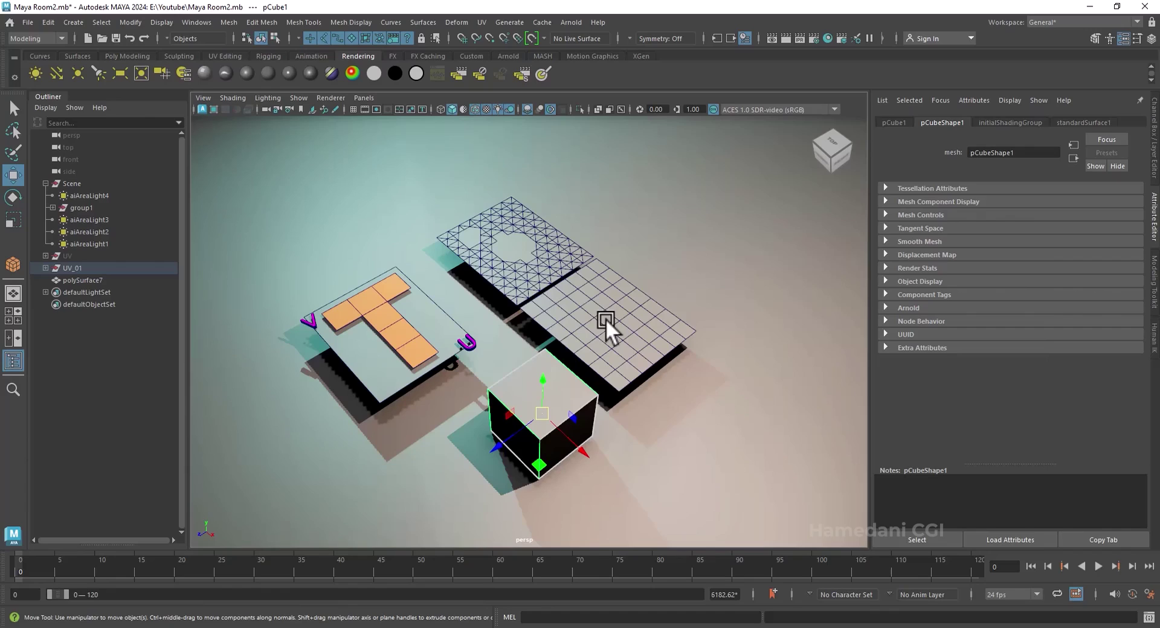
- Apply a spherical UV projection to pCube1
{"action": "left_click", "coordinate": [482, 23]}
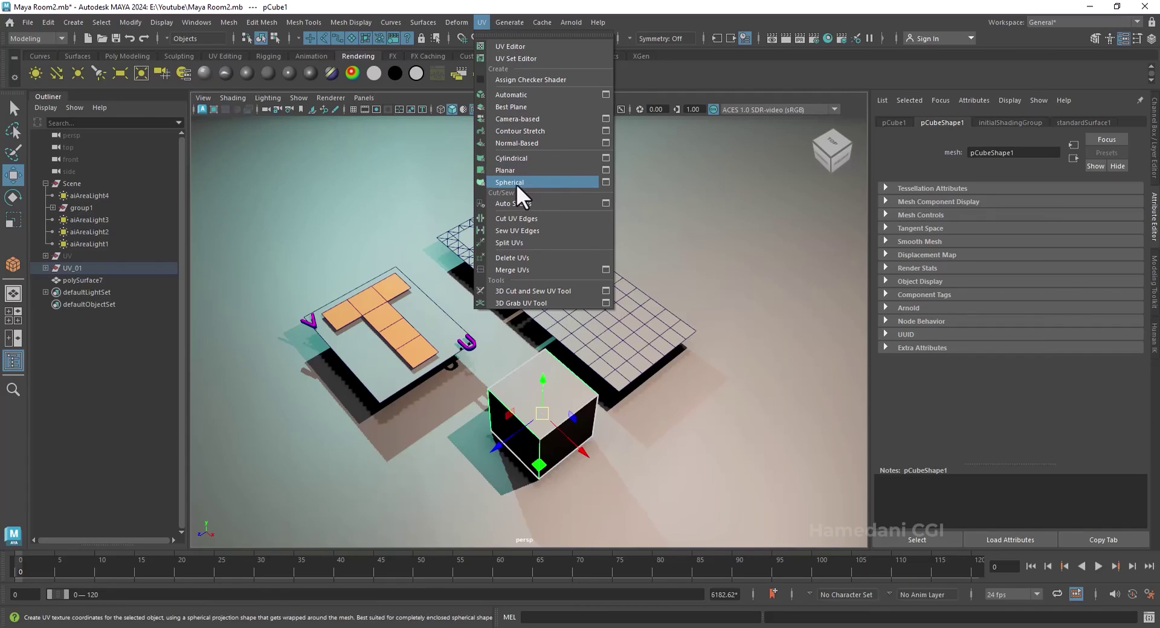
{"action": "left_click", "coordinate": [698, 65]}
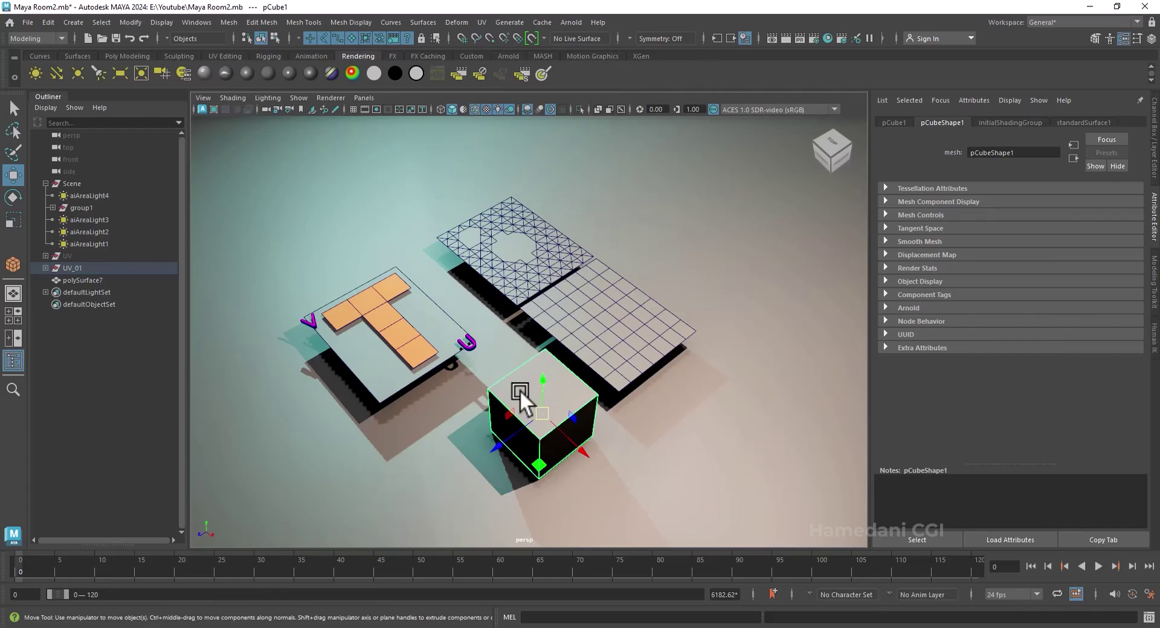
{"action": "left_click", "coordinate": [481, 23]}
{"action": "left_click", "coordinate": [513, 183]}
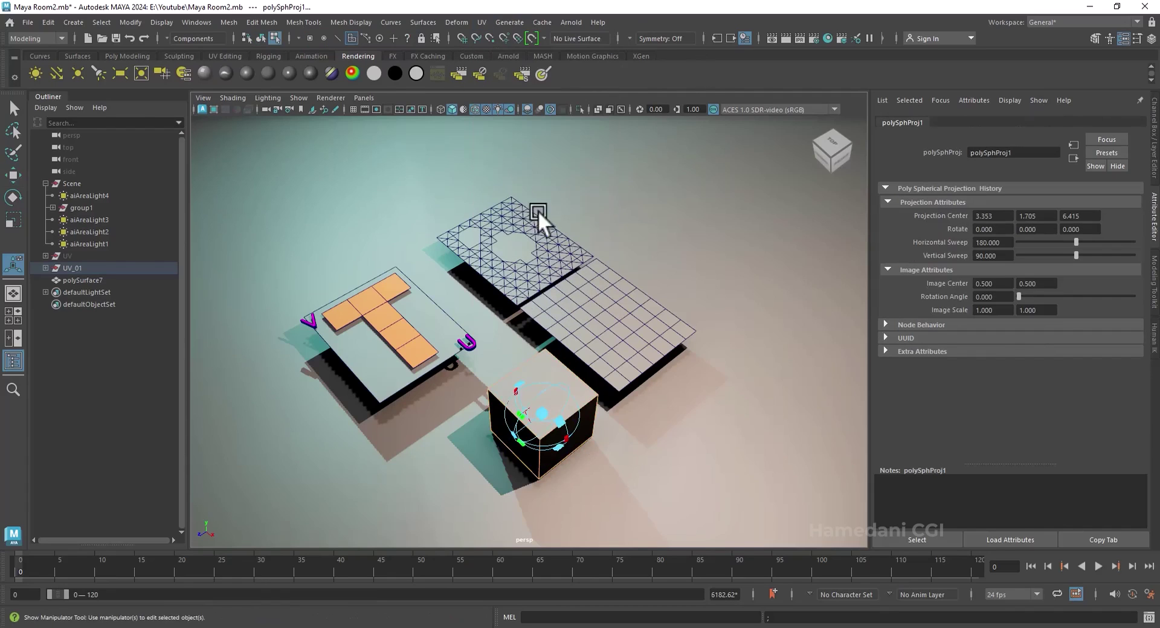
- Apply a cylindrical UV projection to pCube1
{"action": "left_click_drag", "start_coordinate": [537, 211], "coordinate": [595, 427], "text": "alt"}
{"action": "left_click", "coordinate": [481, 23]}
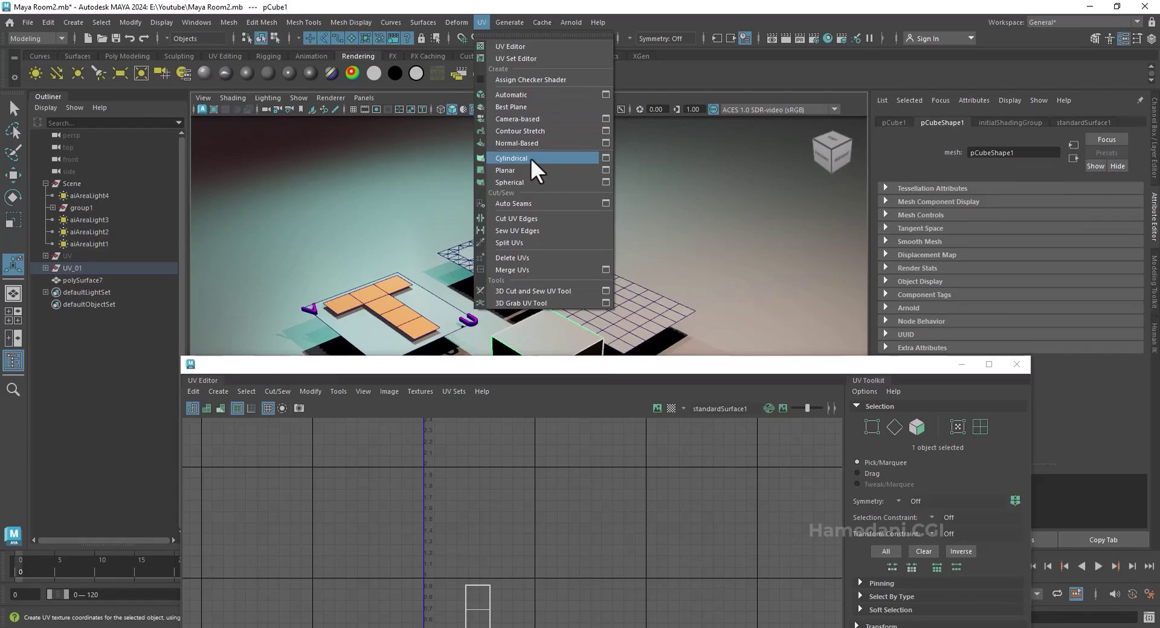
{"action": "left_click", "coordinate": [530, 157]}
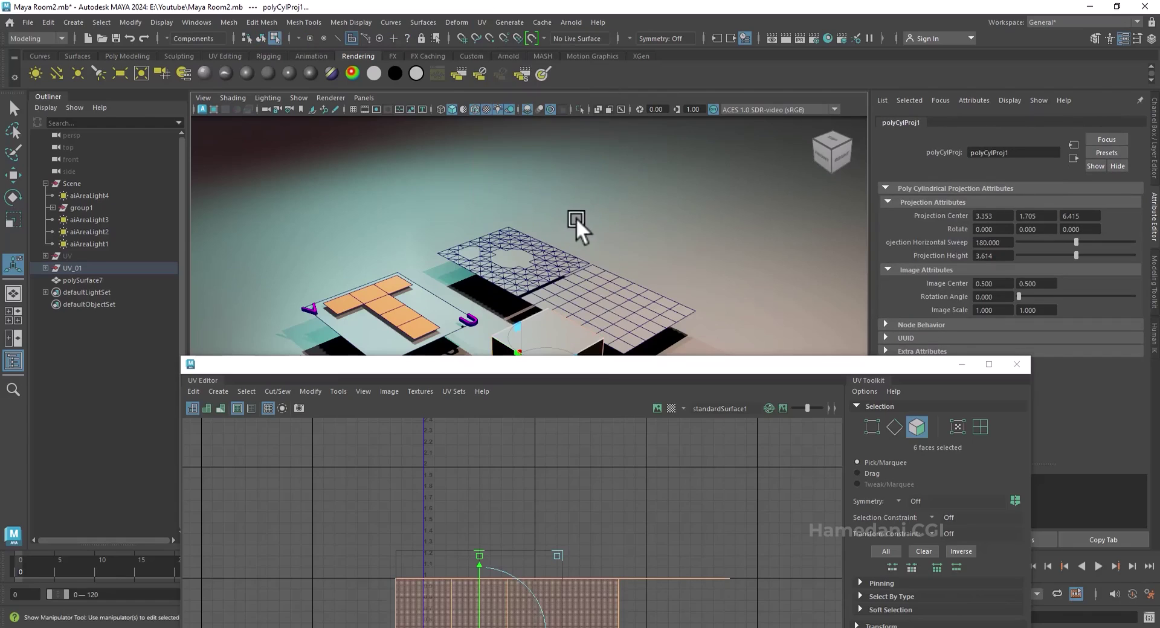
- Display the checker map on pCube1 and examine how the projection distorts it
{"action": "left_click", "coordinate": [671, 408]}
{"action": "left_click_drag", "start_coordinate": [618, 364], "coordinate": [617, 246]}
{"action": "scroll", "coordinate": [616, 256], "scroll_direction": "up", "scroll_amount": 5}
{"action": "scroll", "coordinate": [616, 246], "scroll_direction": "down", "scroll_amount": 3}
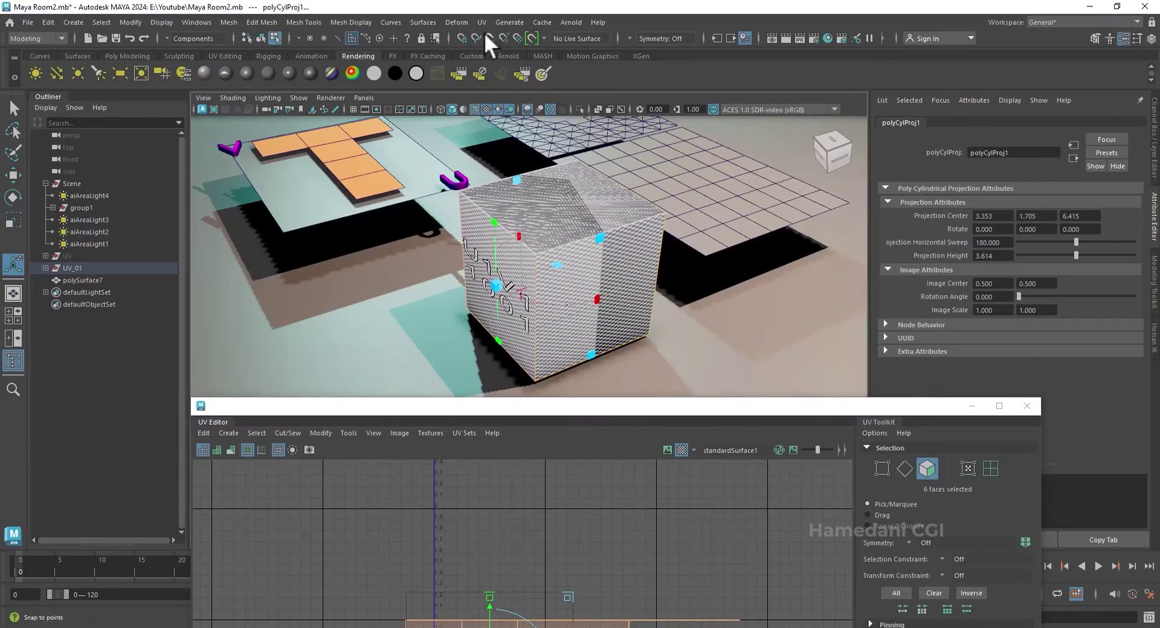
- Apply an automatic UV projection to pCube1, check its layout in the UV Editor and return the cube to object mode
{"action": "left_click", "coordinate": [483, 21]}
{"action": "left_click", "coordinate": [511, 94]}
{"action": "left_click_drag", "start_coordinate": [625, 406], "coordinate": [634, 209]}
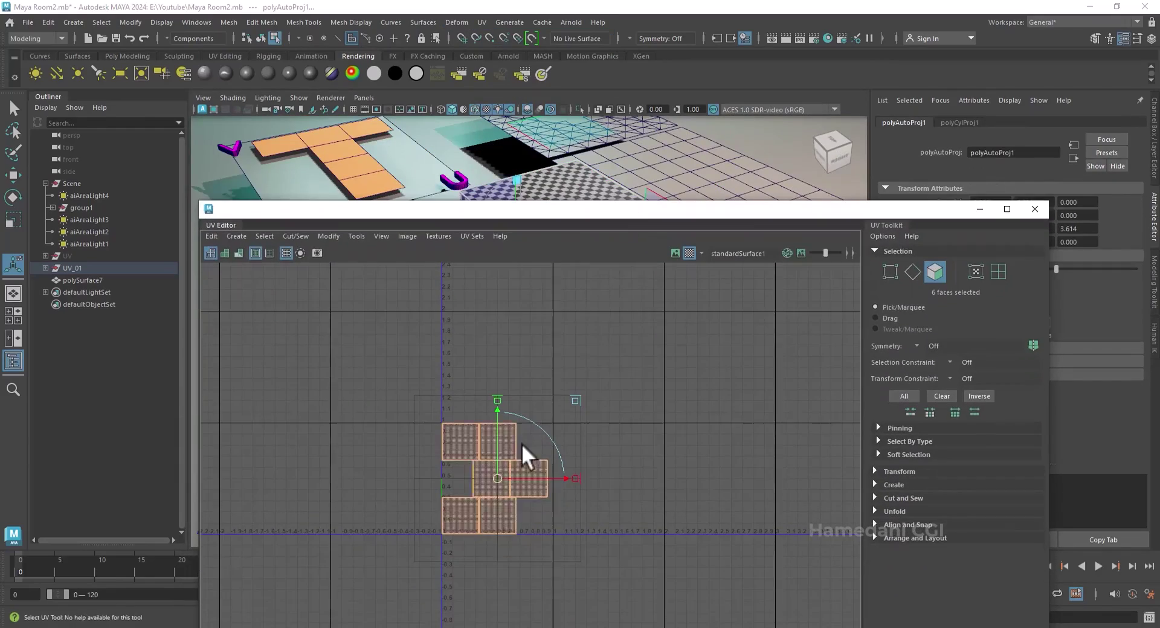
{"action": "left_click", "coordinate": [1034, 209]}
{"action": "right_click_drag", "start_coordinate": [563, 223], "coordinate": [592, 274]}
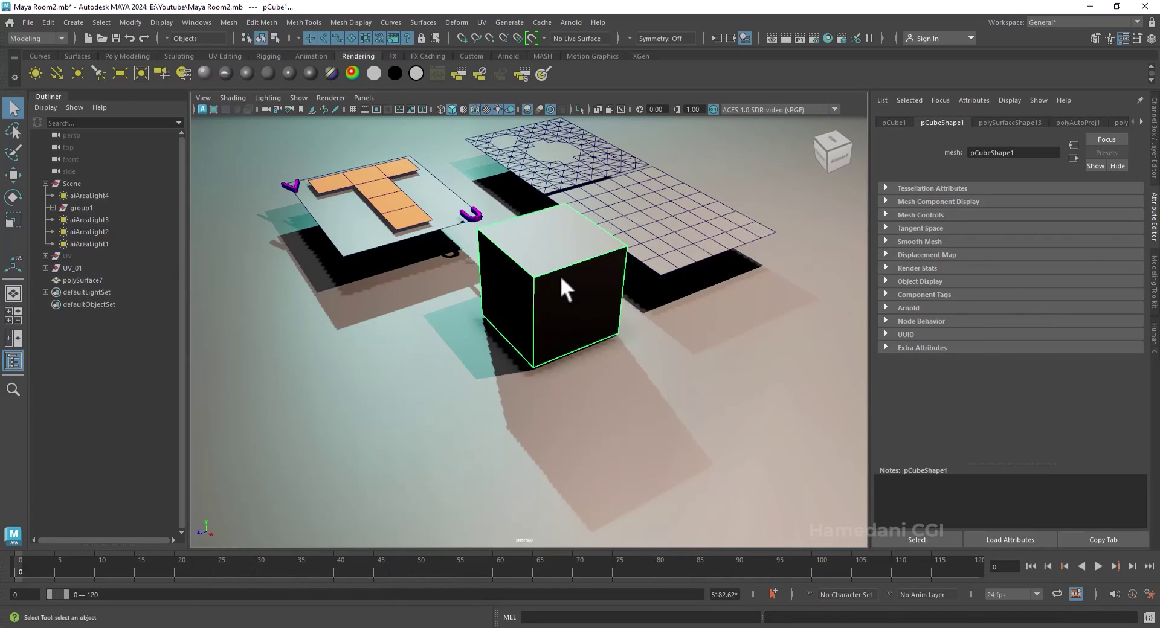
- Hide the UV_01 group and move polySurface7 into it
{"action": "left_click_drag", "start_coordinate": [557, 253], "coordinate": [529, 298], "text": "alt"}
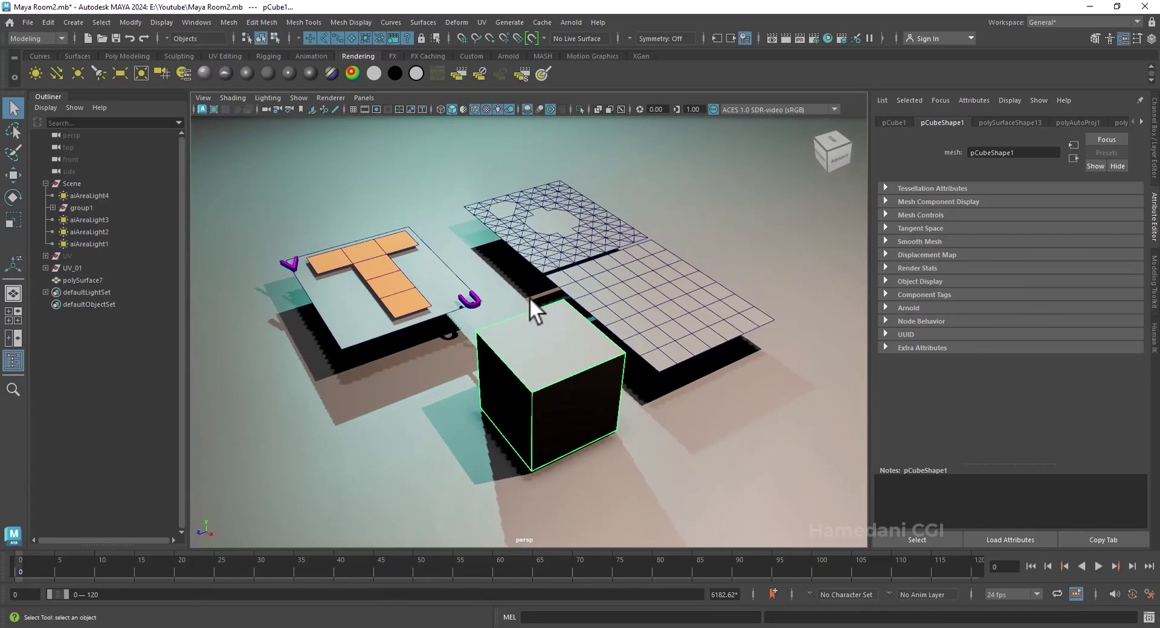
{"action": "left_click", "coordinate": [84, 266]}
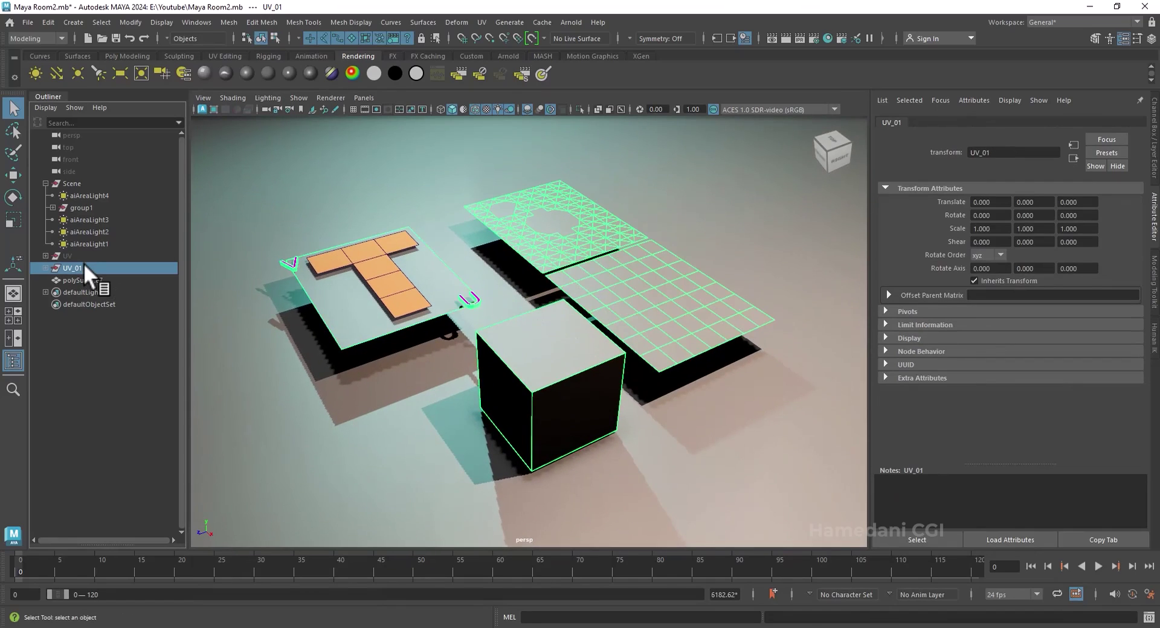
{"action": "key", "text": "h"}
{"action": "left_click", "coordinate": [81, 280]}
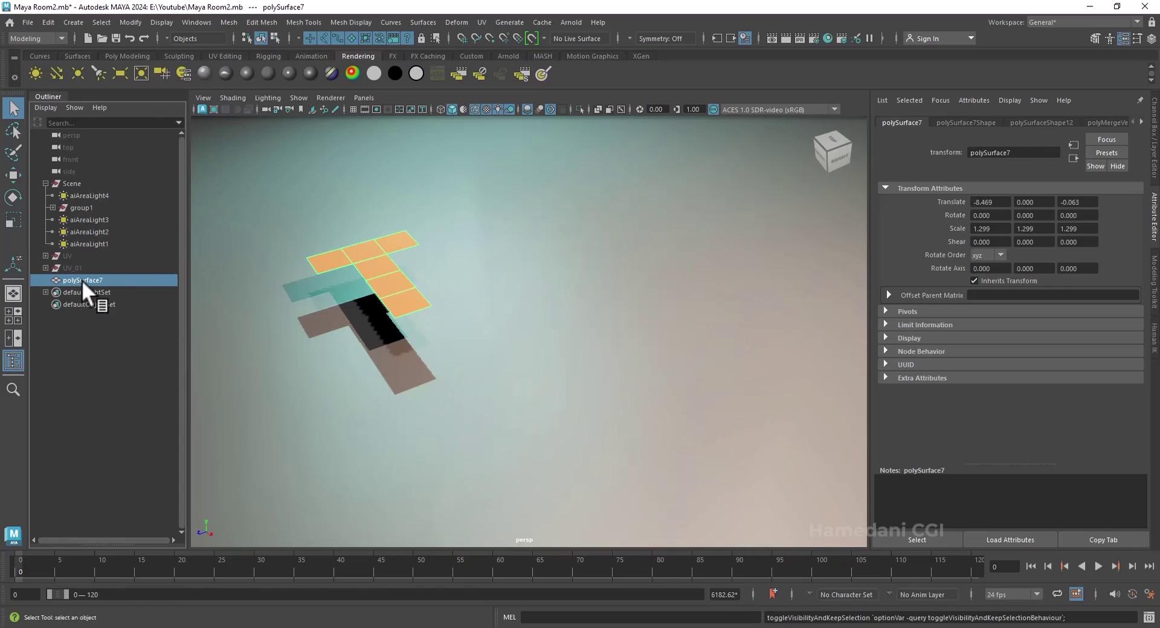
{"action": "middle_click_drag", "start_coordinate": [82, 280], "coordinate": [84, 266]}
- Show the UV group and frame its axe models in the viewport
{"action": "left_click", "coordinate": [70, 258]}
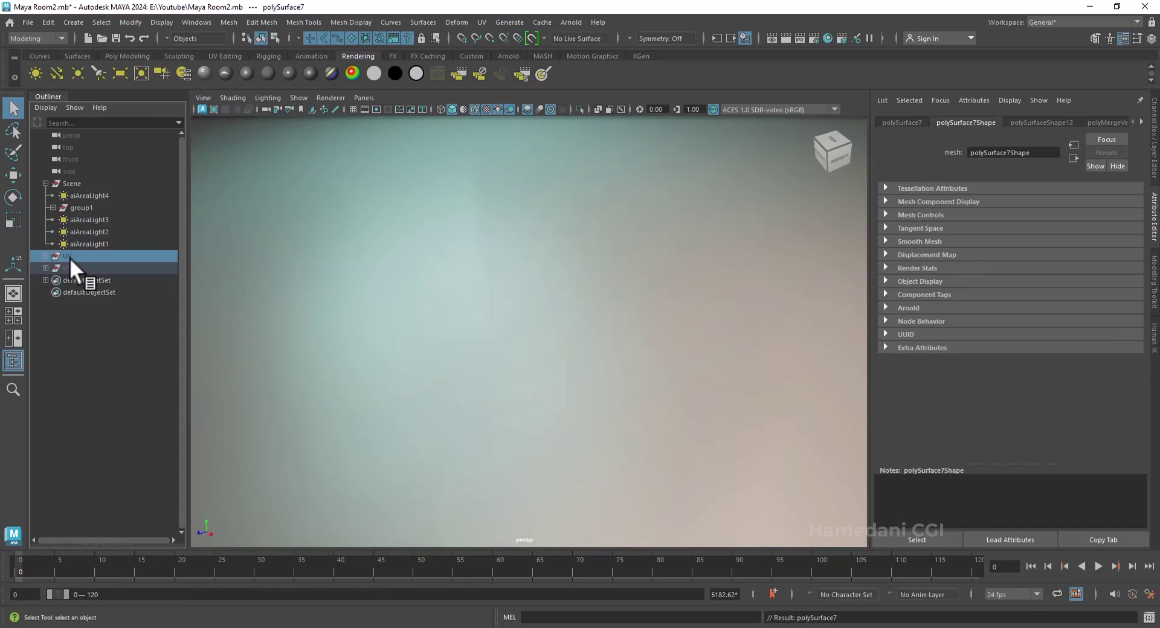
{"action": "key", "text": "h"}
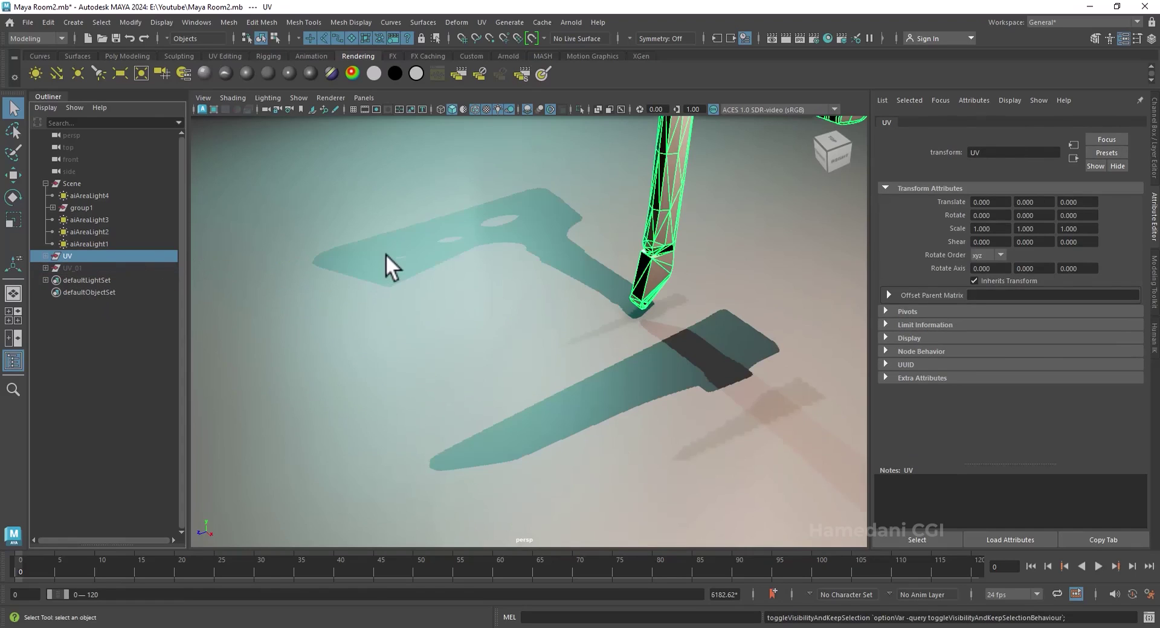
{"action": "key", "text": "f"}
{"action": "left_click_drag", "start_coordinate": [544, 269], "coordinate": [530, 292], "text": "alt"}
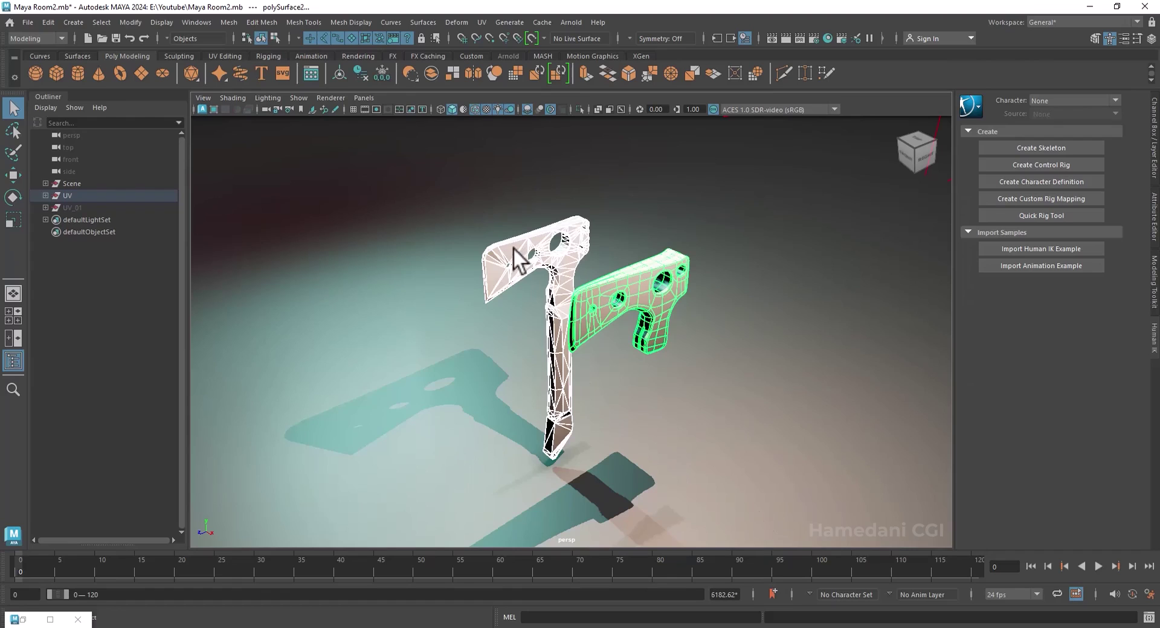
- Apply an automatic UV projection to the triangulated axe with the long handle and open the UV Editor
{"action": "right_click_drag", "start_coordinate": [533, 201], "coordinate": [448, 181]}
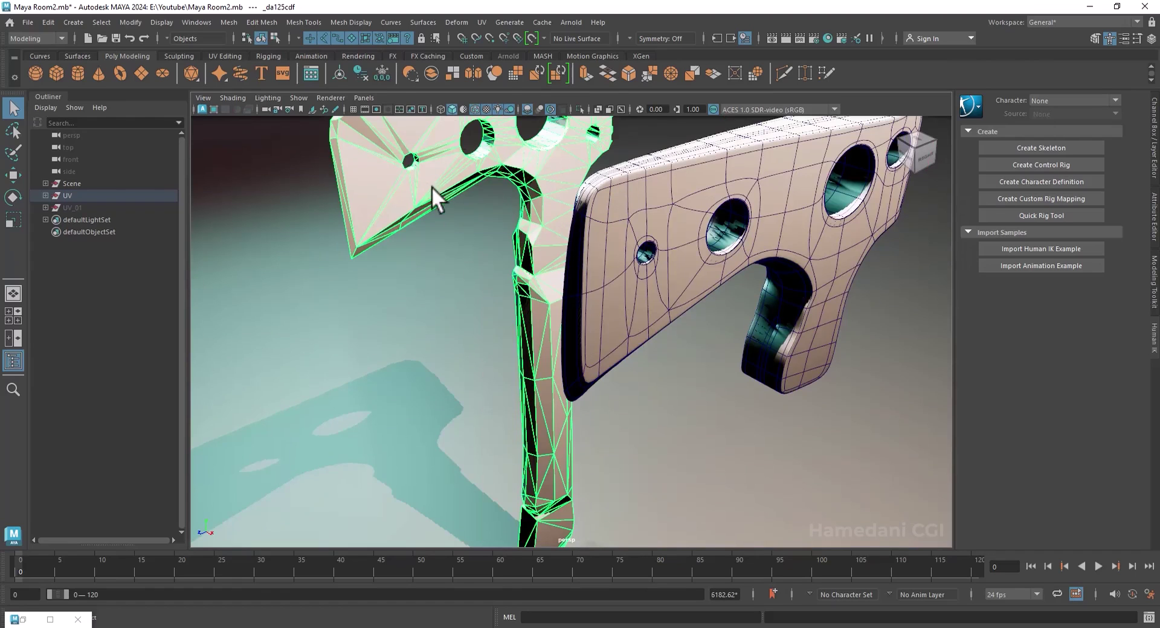
{"action": "left_click", "coordinate": [482, 21]}
{"action": "left_click", "coordinate": [518, 92]}
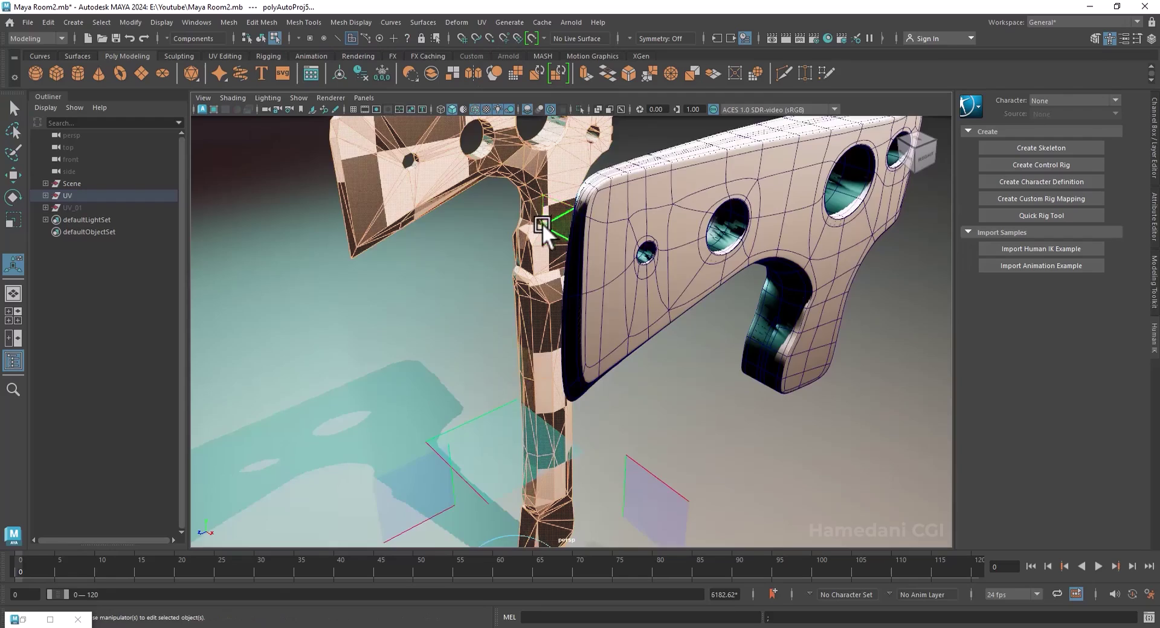
{"action": "key", "text": "f"}
{"action": "left_click", "coordinate": [482, 22]}
{"action": "left_click", "coordinate": [500, 40]}
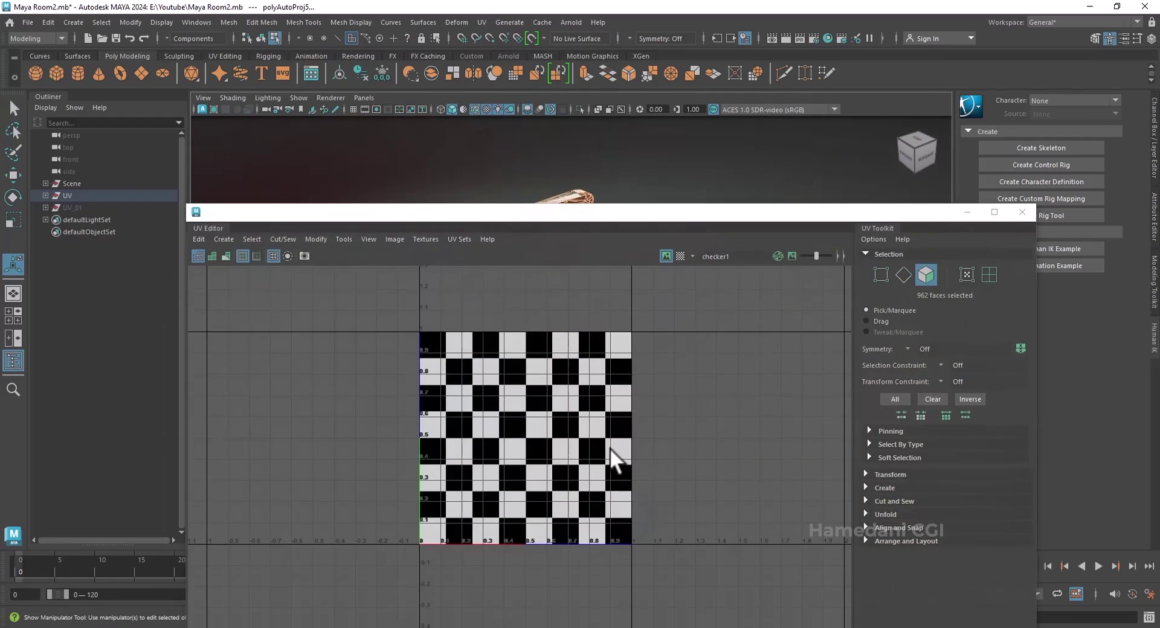
- Hide the checker image behind the long-handled axe's UVs, select all its UV shells and close the UV Editor
{"action": "left_click", "coordinate": [575, 193]}
{"action": "right_click", "coordinate": [576, 194]}
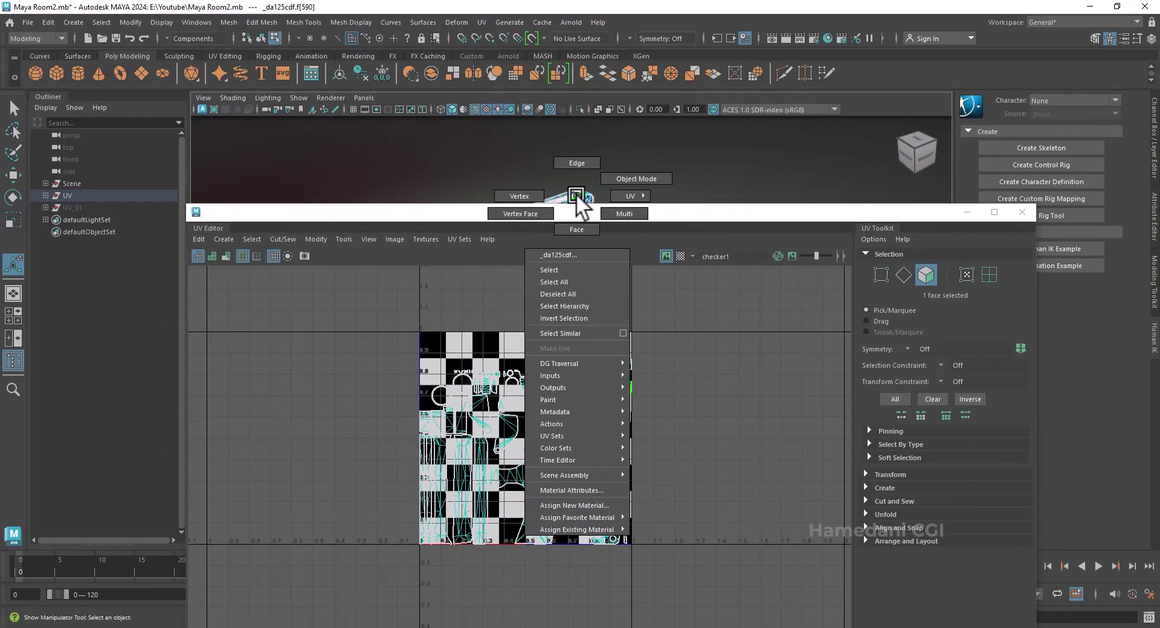
{"action": "left_click", "coordinate": [665, 256]}
{"action": "left_click_drag", "start_coordinate": [393, 330], "coordinate": [666, 559]}
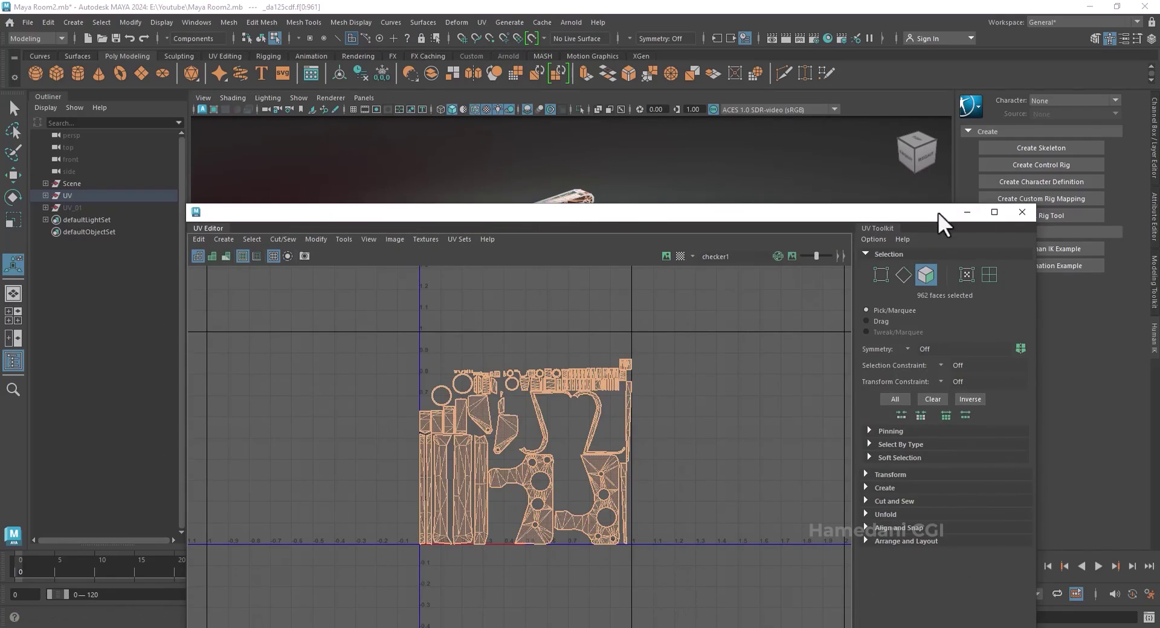
{"action": "left_click", "coordinate": [1022, 211]}
- Return to object mode, then isolate and frame the separate axe head polySurface2
{"action": "right_click", "coordinate": [665, 261]}
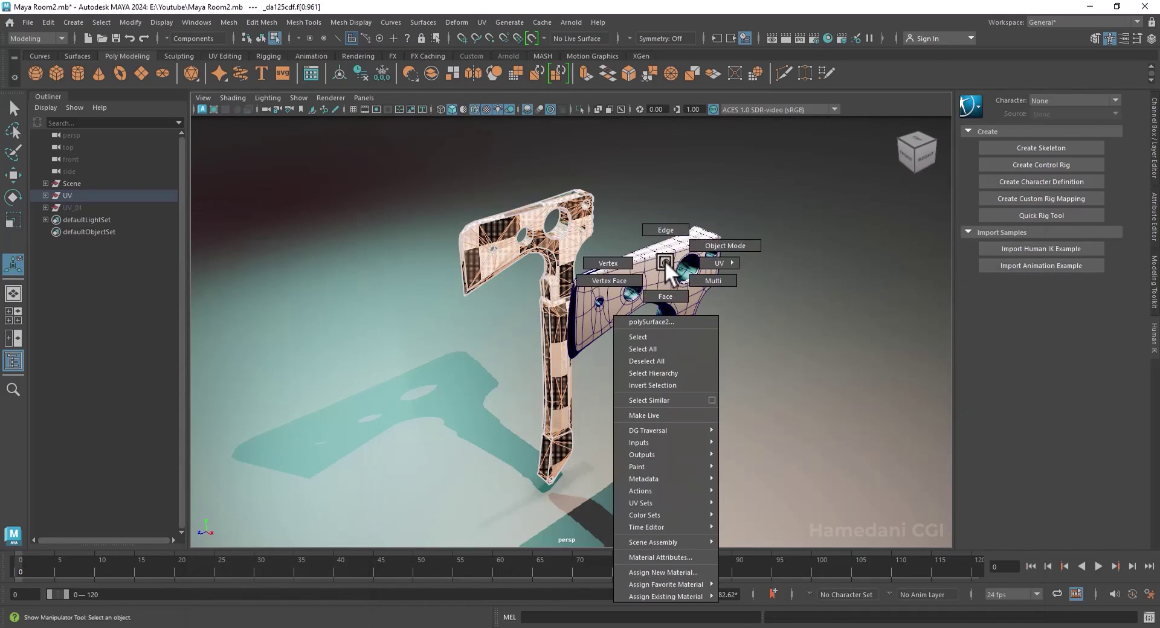
{"action": "left_click", "coordinate": [722, 245]}
{"action": "left_click", "coordinate": [667, 258]}
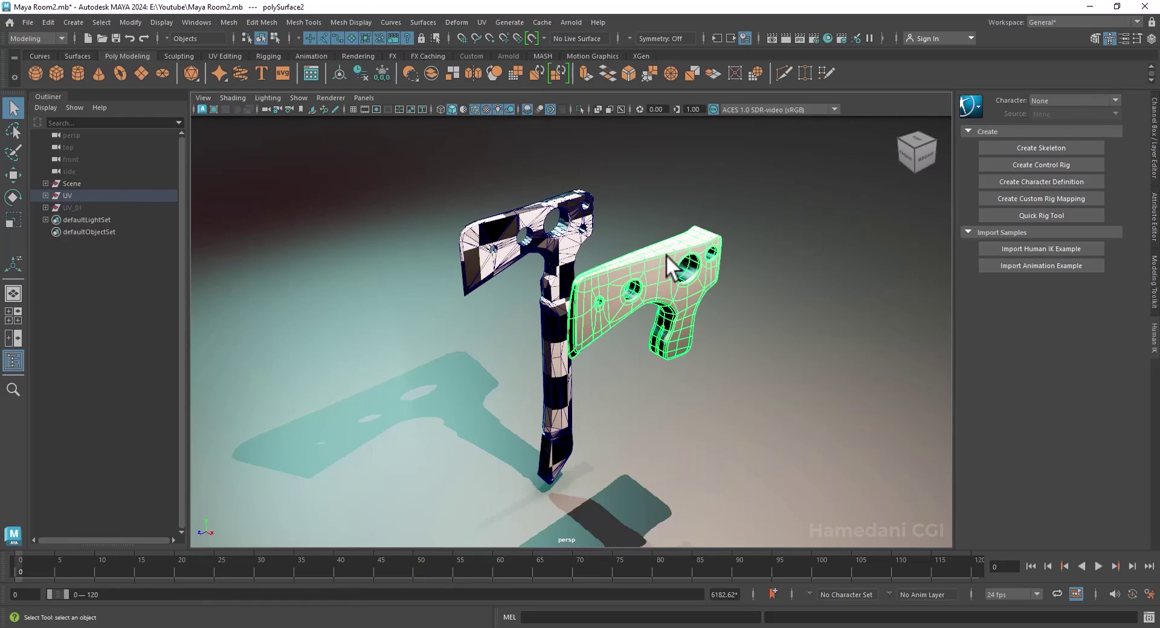
{"action": "left_click", "coordinate": [481, 22]}
{"action": "left_click", "coordinate": [678, 274]}
{"action": "key", "text": "ctrl+1"}
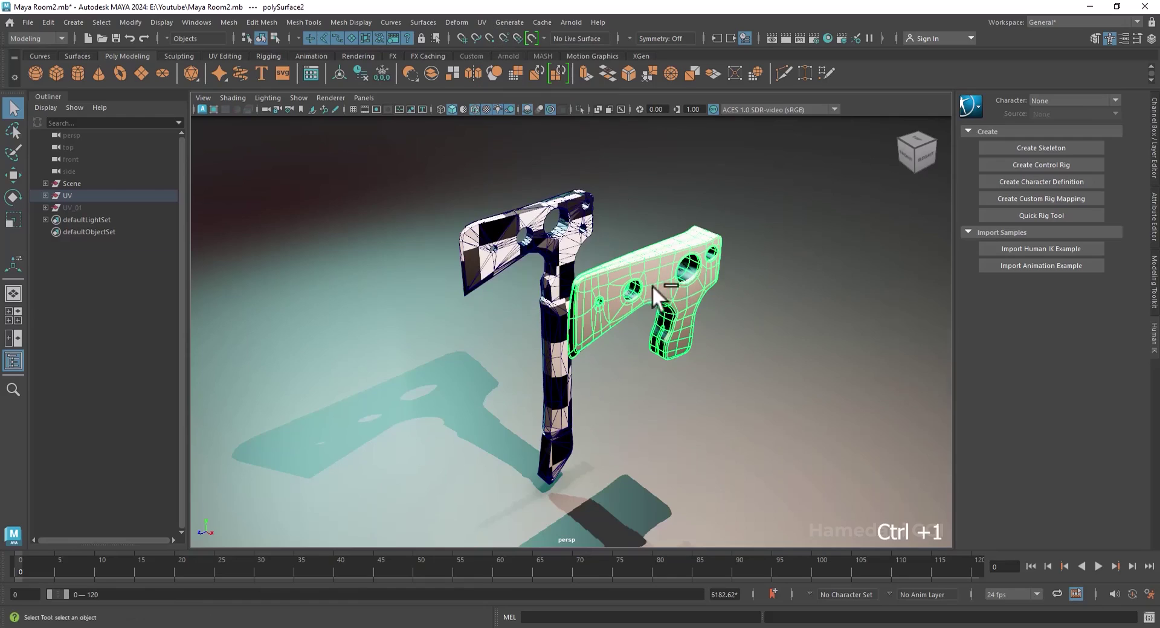
{"action": "key", "text": "f"}
- Apply a camera-based UV projection to polySurface2 and open the UV Editor below the model
{"action": "left_click", "coordinate": [483, 22]}
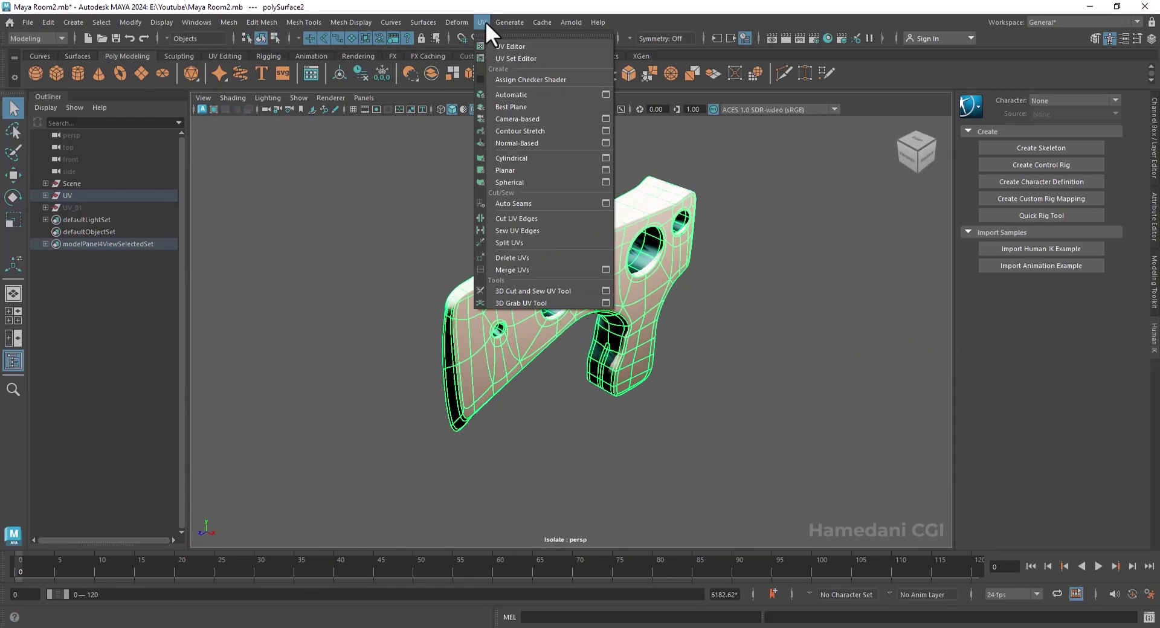
{"action": "left_click", "coordinate": [513, 119]}
{"action": "left_click", "coordinate": [481, 21]}
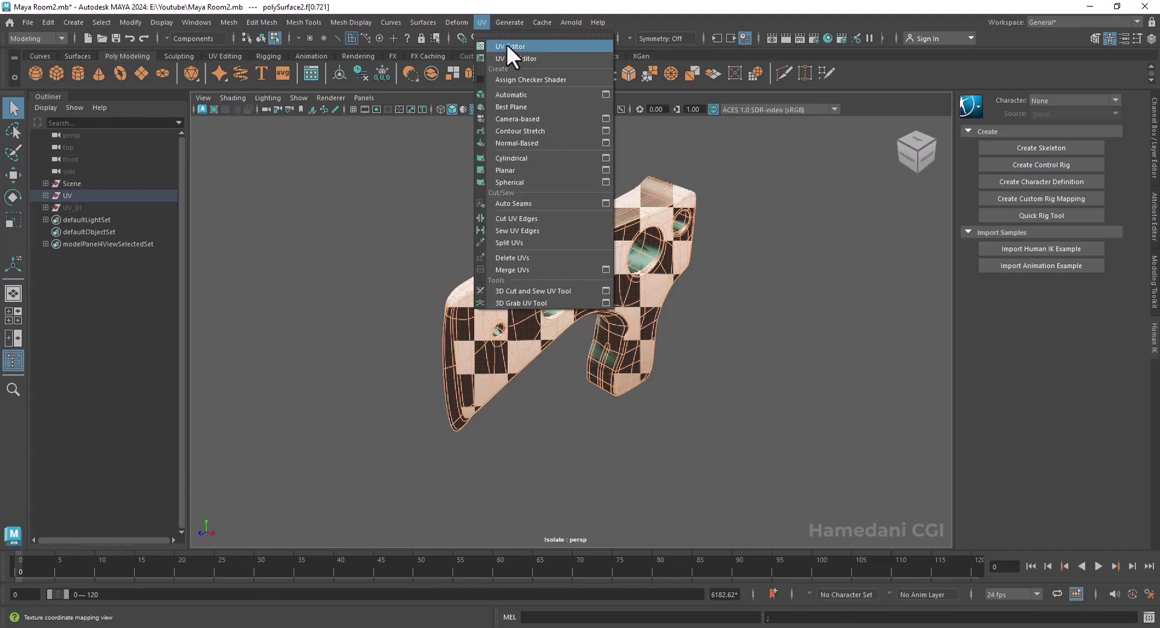
{"action": "left_click", "coordinate": [509, 46]}
{"action": "left_click_drag", "start_coordinate": [705, 215], "coordinate": [511, 311]}
- Cut the UVs along the outline and hole-rim edge loops on the first flat side of the axe head
{"action": "right_click_drag", "start_coordinate": [608, 214], "coordinate": [609, 196]}
{"action": "left_click_drag", "start_coordinate": [728, 245], "coordinate": [667, 249], "text": "alt"}
{"action": "scroll", "coordinate": [604, 239], "scroll_direction": "up", "scroll_amount": 4}
{"action": "middle_click_drag", "start_coordinate": [556, 231], "coordinate": [579, 289], "text": "alt"}
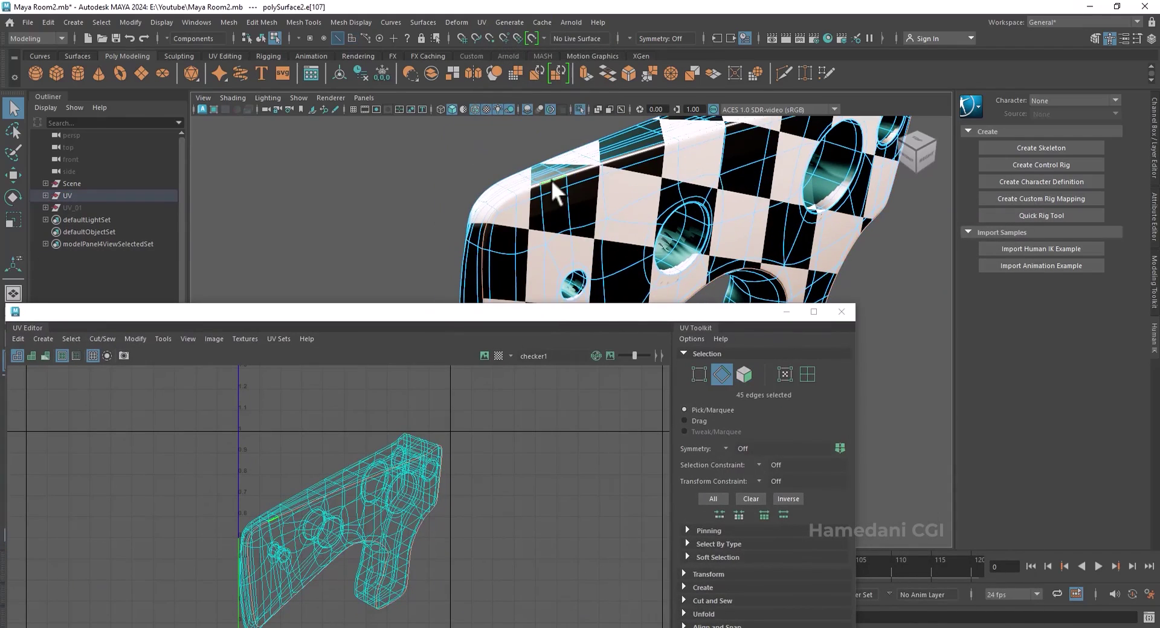
{"action": "double_click", "coordinate": [684, 259], "text": "shift"}
{"action": "left_click_drag", "start_coordinate": [810, 222], "coordinate": [816, 155], "text": "alt"}
{"action": "double_click", "coordinate": [796, 193], "text": "shift"}
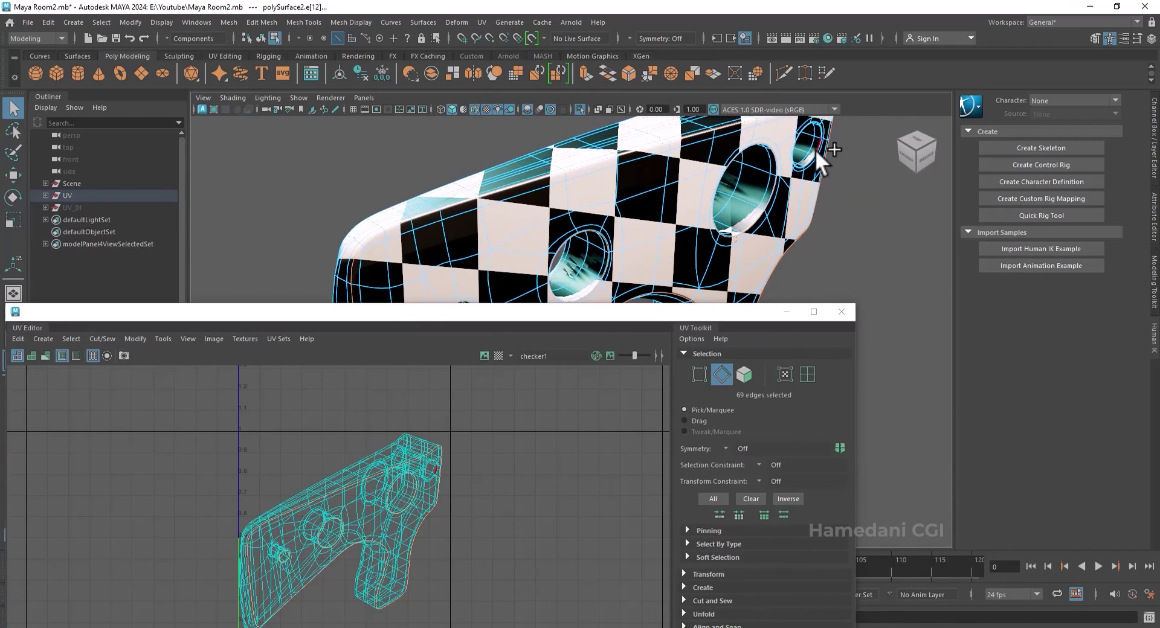
{"action": "double_click", "coordinate": [815, 150], "text": "shift"}
{"action": "left_click_drag", "start_coordinate": [641, 312], "coordinate": [656, 375]}
{"action": "left_click", "coordinate": [684, 399]}
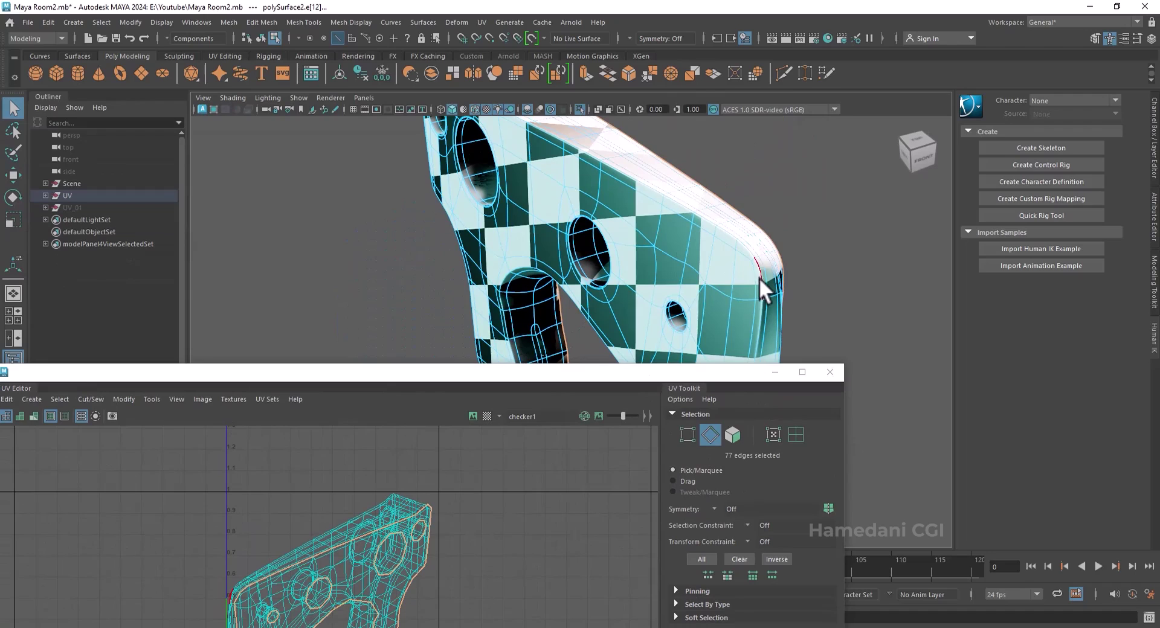
- Cut the UVs along the outline and hole-rim edge loops on the opposite flat side of the axe head
{"action": "double_click", "coordinate": [759, 277]}
{"action": "scroll", "coordinate": [673, 321], "scroll_direction": "up", "scroll_amount": 2}
{"action": "middle_click_drag", "start_coordinate": [673, 320], "coordinate": [661, 289], "text": "alt"}
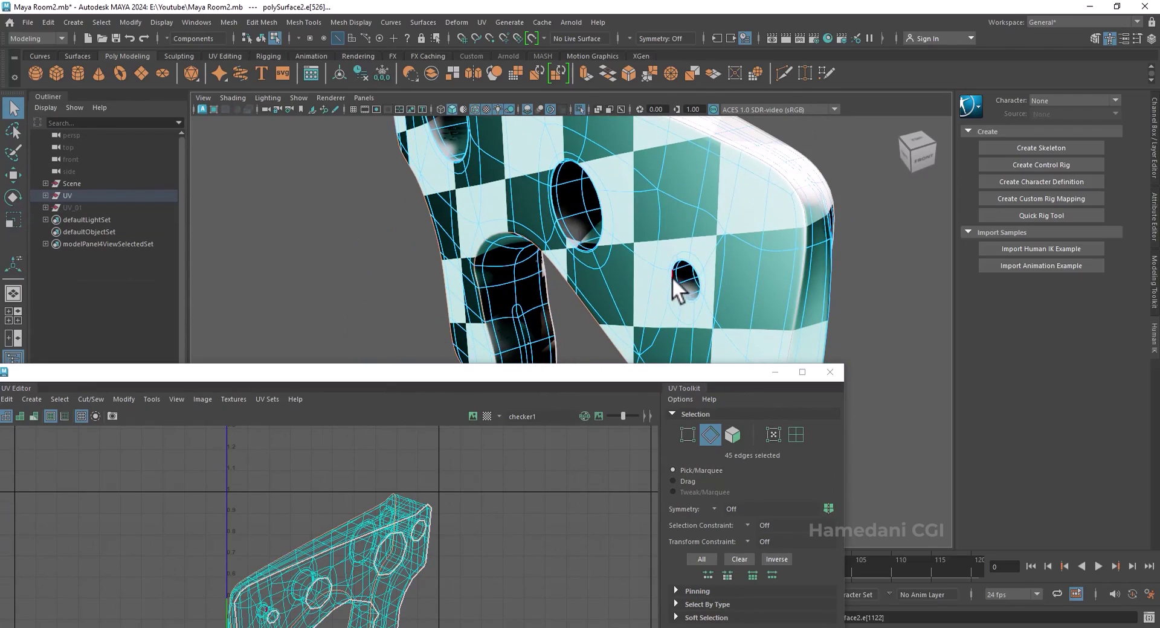
{"action": "double_click", "coordinate": [671, 277], "text": "shift"}
{"action": "double_click", "coordinate": [578, 249], "text": "shift"}
{"action": "middle_click_drag", "start_coordinate": [471, 202], "coordinate": [567, 260], "text": "alt"}
{"action": "double_click", "coordinate": [535, 216], "text": "shift"}
{"action": "middle_click_drag", "start_coordinate": [518, 182], "coordinate": [548, 210], "text": "alt"}
{"action": "left_click_drag", "start_coordinate": [686, 378], "coordinate": [612, 251]}
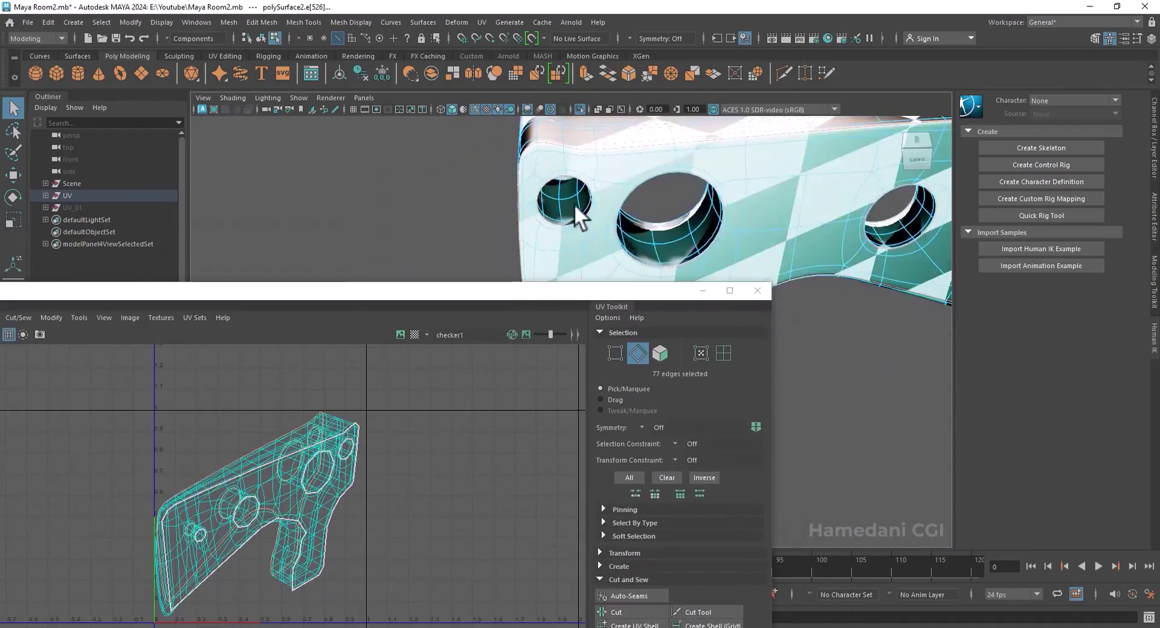
{"action": "left_click_drag", "start_coordinate": [577, 214], "coordinate": [628, 203], "text": "alt"}
{"action": "middle_click_drag", "start_coordinate": [629, 203], "coordinate": [634, 135], "text": "alt"}
{"action": "left_click_drag", "start_coordinate": [635, 135], "coordinate": [544, 219], "text": "alt"}
{"action": "left_click_drag", "start_coordinate": [599, 290], "coordinate": [521, 179]}
{"action": "left_click", "coordinate": [555, 499]}
- Deselect the edges and set the viewport to shaded display without the checker texture
{"action": "left_click", "coordinate": [812, 342]}
{"action": "left_click_drag", "start_coordinate": [812, 342], "coordinate": [824, 304], "text": "alt"}
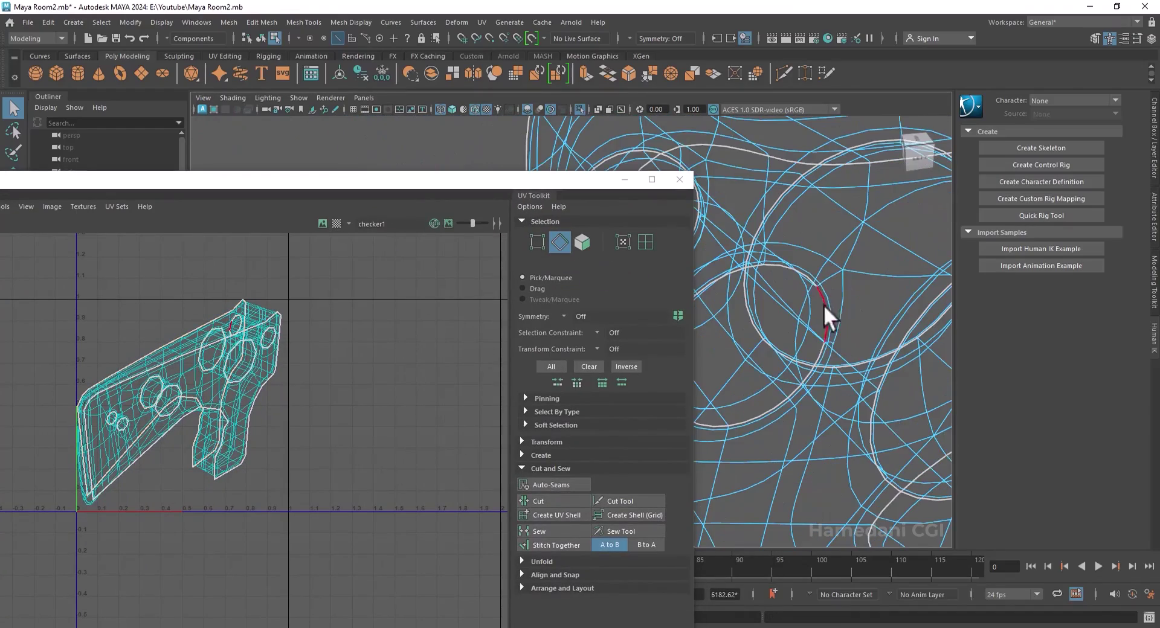
{"action": "scroll", "coordinate": [758, 387], "scroll_direction": "down", "scroll_amount": 5}
{"action": "left_click_drag", "start_coordinate": [790, 252], "coordinate": [827, 302], "text": "alt"}
{"action": "left_click", "coordinate": [453, 110]}
{"action": "mouse_move", "coordinate": [779, 345]}
{"action": "left_mouse_down", "text": "alt"}
{"action": "mouse_move", "coordinate": [864, 374]}
{"action": "mouse_move", "coordinate": [815, 292]}
{"action": "left_mouse_up", "text": "alt"}
{"action": "left_click", "coordinate": [486, 109]}
{"action": "scroll", "coordinate": [855, 326], "scroll_direction": "down", "scroll_amount": 4}
{"action": "left_click_drag", "start_coordinate": [854, 327], "coordinate": [876, 322], "text": "alt"}
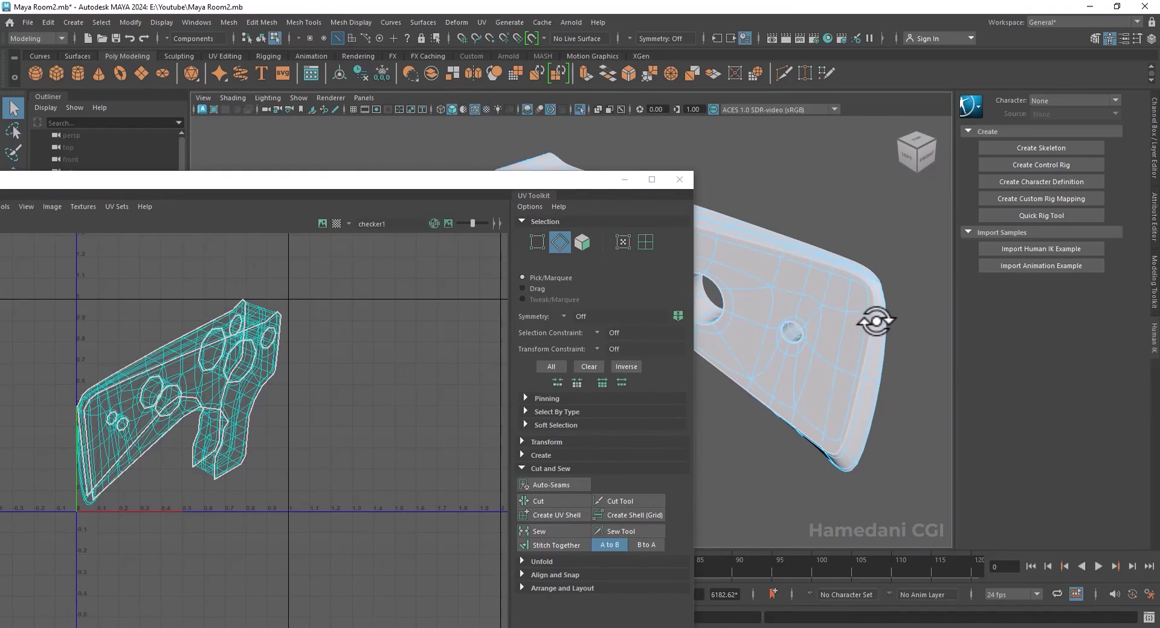
- Move the UV shells of the two flat sides out to opposite sides of the remaining shells
{"action": "left_click", "coordinate": [582, 242]}
{"action": "left_click", "coordinate": [224, 365]}
{"action": "right_click_drag", "start_coordinate": [779, 281], "coordinate": [826, 315]}
{"action": "left_click", "coordinate": [766, 285]}
{"action": "scroll", "coordinate": [332, 393], "scroll_direction": "down", "scroll_amount": 1}
{"action": "key", "text": "w"}
{"action": "left_click_drag", "start_coordinate": [243, 400], "coordinate": [508, 400]}
{"action": "left_click_drag", "start_coordinate": [876, 408], "coordinate": [719, 351], "text": "alt"}
{"action": "middle_click_drag", "start_coordinate": [718, 351], "coordinate": [861, 341], "text": "alt"}
{"action": "left_click", "coordinate": [266, 369]}
{"action": "left_click_drag", "start_coordinate": [276, 407], "coordinate": [71, 409]}
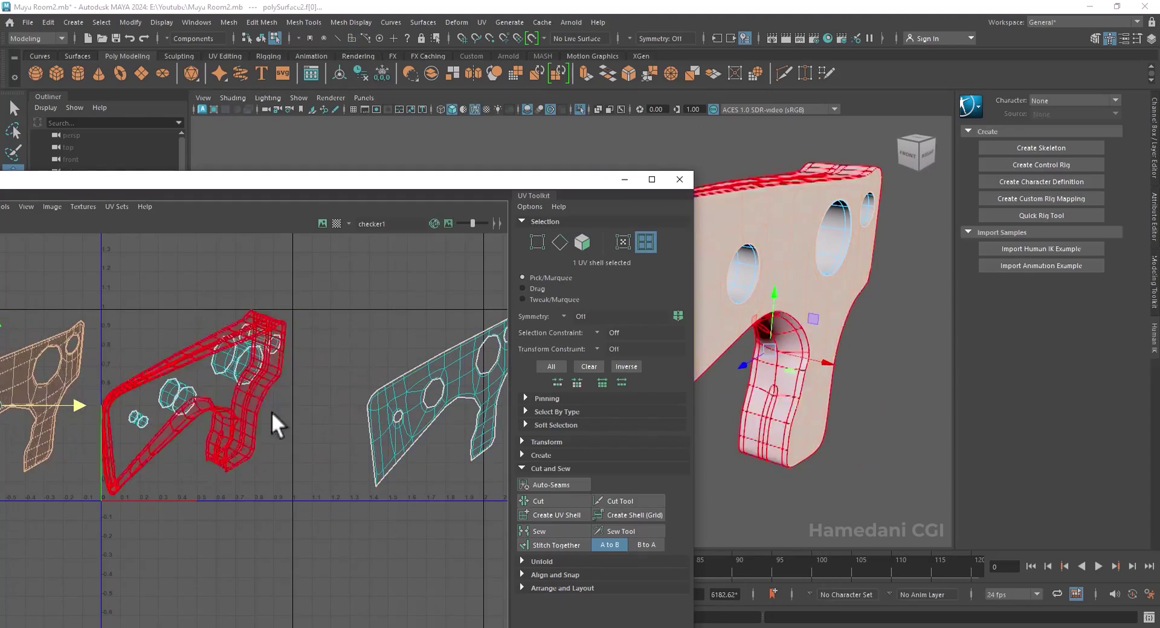
- Cut the border shell across its width along the edge loop at the bottom end of the handle stub
{"action": "scroll", "coordinate": [270, 413], "scroll_direction": "up", "scroll_amount": 6}
{"action": "right_click_drag", "start_coordinate": [225, 345], "coordinate": [226, 313]}
{"action": "double_click", "coordinate": [220, 479]}
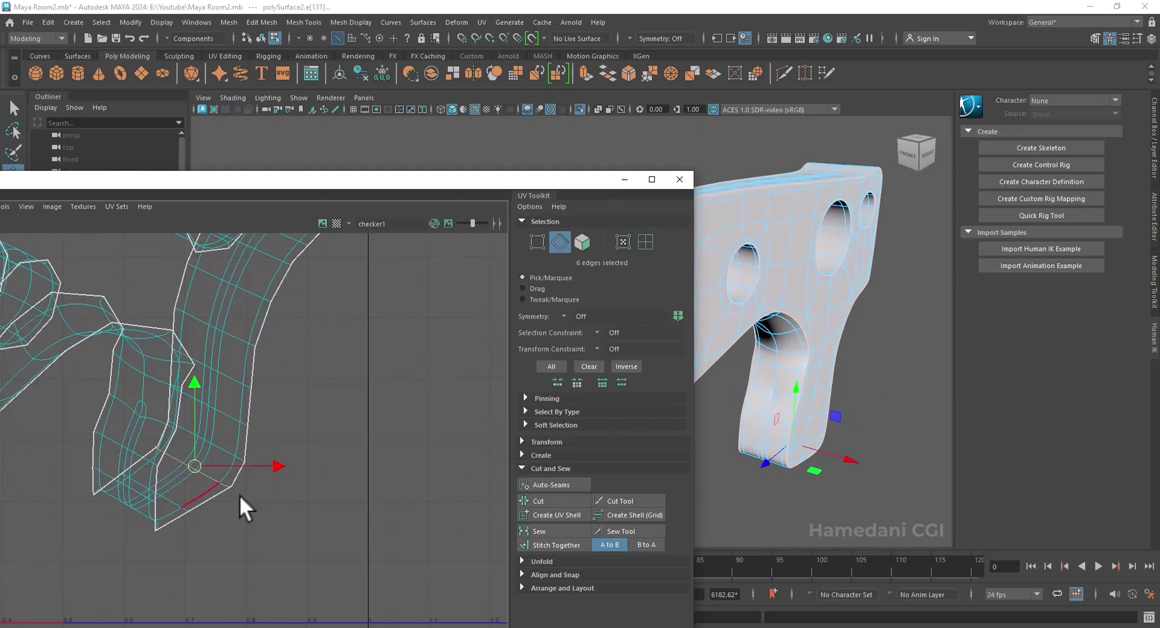
{"action": "left_click", "coordinate": [530, 500]}
{"action": "middle_click_drag", "start_coordinate": [357, 328], "coordinate": [378, 412], "text": "alt"}
{"action": "scroll", "coordinate": [378, 411], "scroll_direction": "up", "scroll_amount": 3}
{"action": "left_click_drag", "start_coordinate": [870, 489], "coordinate": [680, 324], "text": "alt"}
{"action": "scroll", "coordinate": [324, 409], "scroll_direction": "down", "scroll_amount": 4}
{"action": "scroll", "coordinate": [422, 445], "scroll_direction": "up", "scroll_amount": 2}
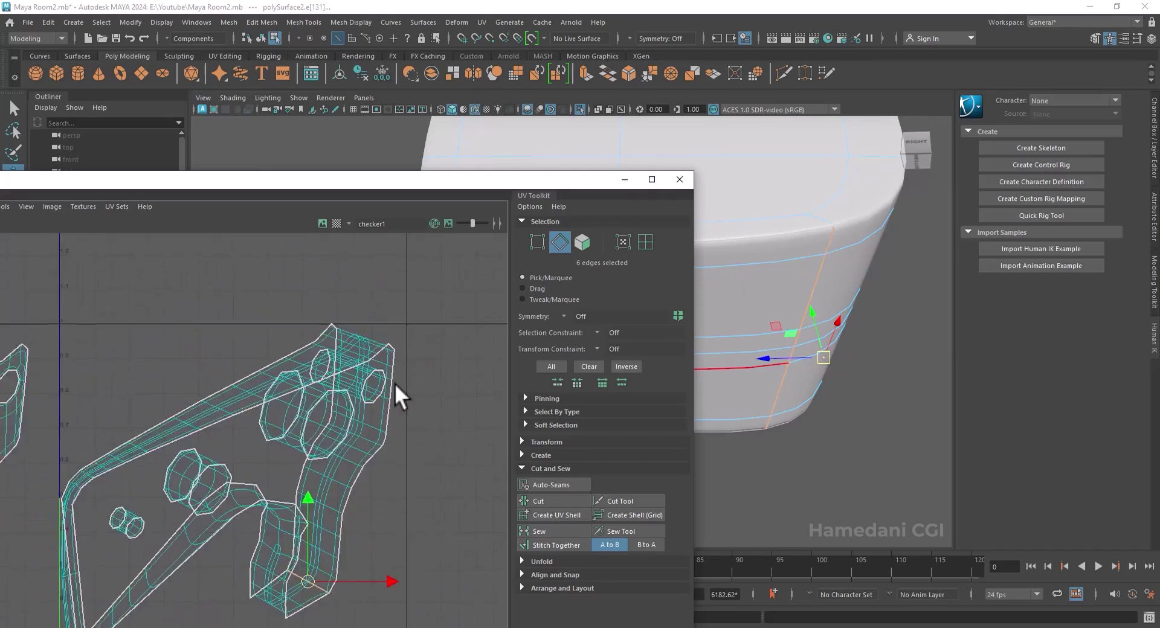
- Cut the border shell across its width at the upper rear corner of the axe head
{"action": "scroll", "coordinate": [377, 368], "scroll_direction": "up", "scroll_amount": 3}
{"action": "left_click", "coordinate": [325, 322]}
{"action": "left_click_drag", "start_coordinate": [725, 320], "coordinate": [909, 335], "text": "alt"}
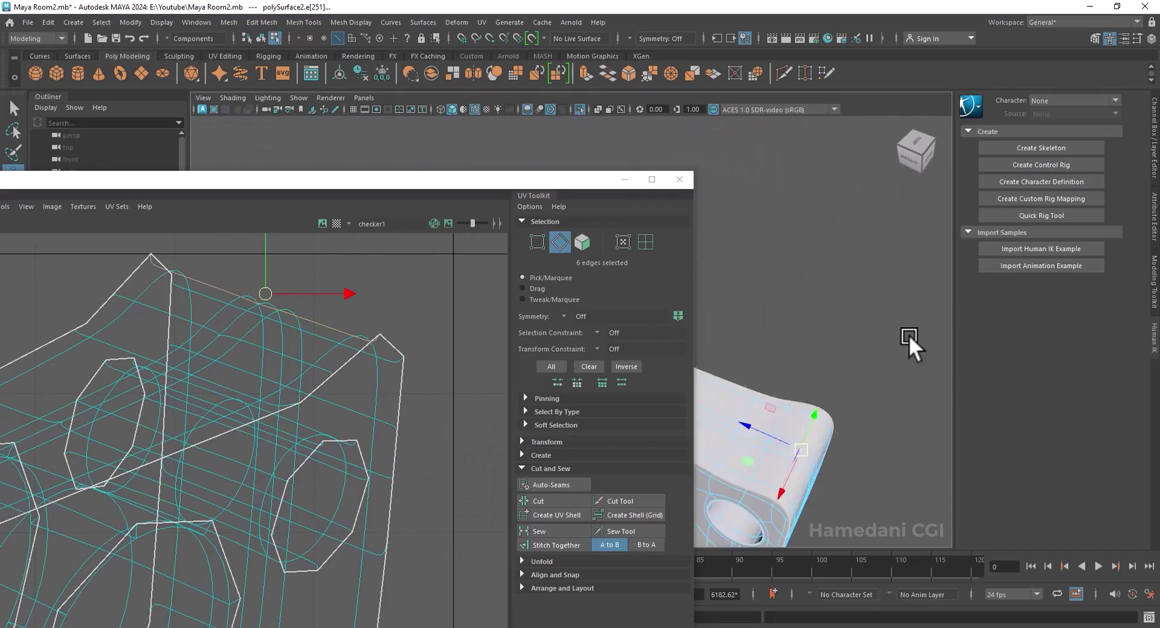
{"action": "middle_click_drag", "start_coordinate": [909, 335], "coordinate": [870, 181], "text": "alt"}
{"action": "scroll", "coordinate": [853, 290], "scroll_direction": "up", "scroll_amount": 3}
{"action": "left_click", "coordinate": [557, 505]}
- Cut the border shell across its width at the lower tip of the blade
{"action": "scroll", "coordinate": [367, 398], "scroll_direction": "down", "scroll_amount": 6}
{"action": "middle_click_drag", "start_coordinate": [302, 502], "coordinate": [343, 459], "text": "alt"}
{"action": "scroll", "coordinate": [326, 491], "scroll_direction": "up", "scroll_amount": 4}
{"action": "scroll", "coordinate": [839, 365], "scroll_direction": "down", "scroll_amount": 5}
{"action": "left_click_drag", "start_coordinate": [762, 393], "coordinate": [766, 350], "text": "alt"}
{"action": "scroll", "coordinate": [788, 382], "scroll_direction": "up", "scroll_amount": 5}
{"action": "middle_click_drag", "start_coordinate": [766, 350], "coordinate": [803, 411], "text": "alt"}
{"action": "left_click_drag", "start_coordinate": [792, 403], "coordinate": [846, 425], "text": "alt"}
{"action": "left_click", "coordinate": [312, 440]}
{"action": "double_click", "coordinate": [235, 465]}
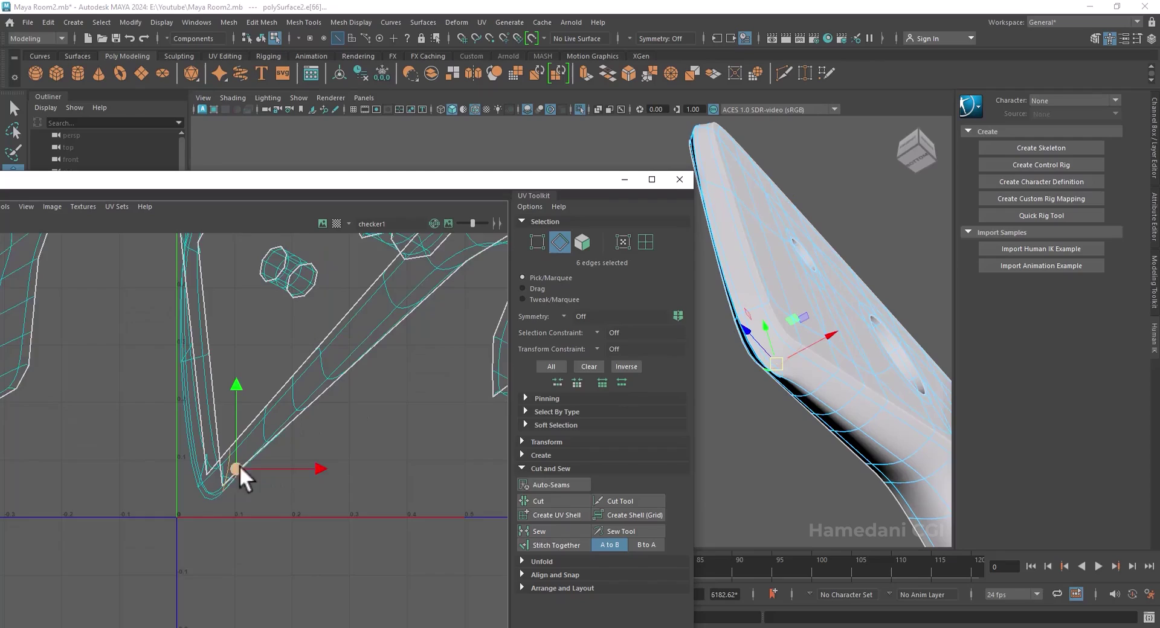
{"action": "middle_click_drag", "start_coordinate": [240, 465], "coordinate": [234, 419], "text": "alt"}
{"action": "left_click", "coordinate": [548, 498]}
- Move the three border strip shells away from the hole shells in the UV Editor
{"action": "scroll", "coordinate": [361, 387], "scroll_direction": "down", "scroll_amount": 8}
{"action": "middle_click_drag", "start_coordinate": [436, 390], "coordinate": [397, 419], "text": "alt"}
{"action": "right_click_drag", "start_coordinate": [388, 361], "coordinate": [443, 358]}
{"action": "left_click", "coordinate": [346, 331]}
{"action": "left_click_drag", "start_coordinate": [332, 375], "coordinate": [152, 287]}
{"action": "left_click", "coordinate": [391, 352]}
{"action": "left_click_drag", "start_coordinate": [392, 351], "coordinate": [444, 303]}
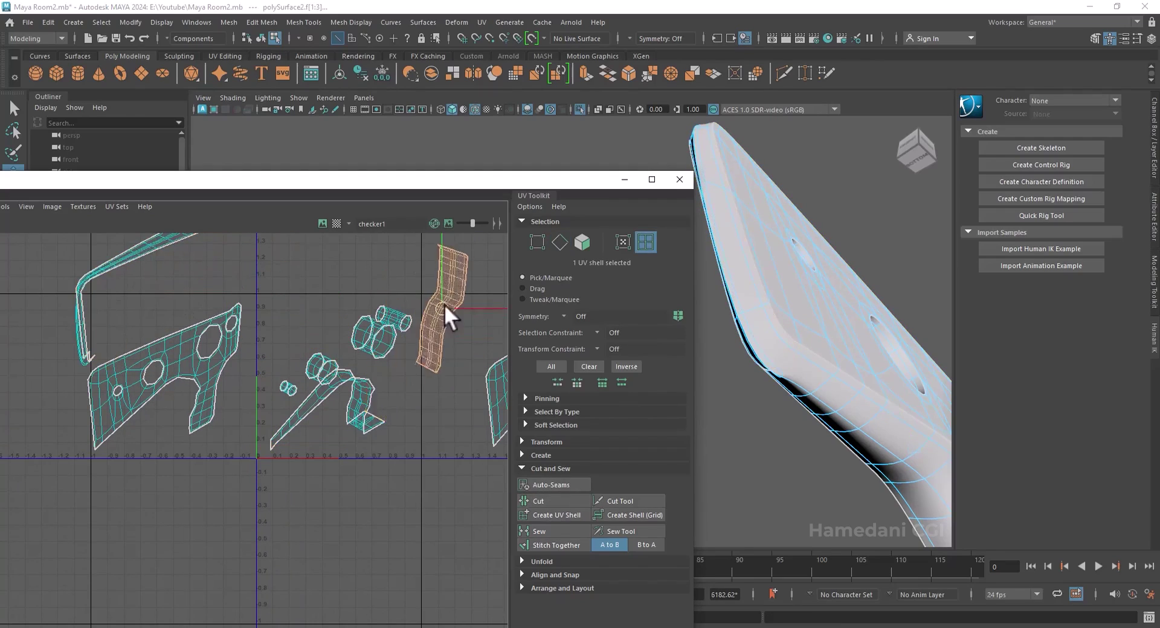
{"action": "left_click", "coordinate": [336, 390]}
{"action": "left_click_drag", "start_coordinate": [330, 408], "coordinate": [263, 520]}
- Save the scene and cut a lengthwise seam through the shells of the two upper holes
{"action": "middle_click_drag", "start_coordinate": [399, 383], "coordinate": [372, 433], "text": "alt"}
{"action": "scroll", "coordinate": [372, 433], "scroll_direction": "up", "scroll_amount": 3}
{"action": "key", "text": "ctrl+s"}
{"action": "scroll", "coordinate": [385, 345], "scroll_direction": "up", "scroll_amount": 5}
{"action": "right_click_drag", "start_coordinate": [345, 326], "coordinate": [346, 294]}
{"action": "double_click", "coordinate": [360, 324]}
{"action": "left_click", "coordinate": [545, 500]}
{"action": "double_click", "coordinate": [260, 353]}
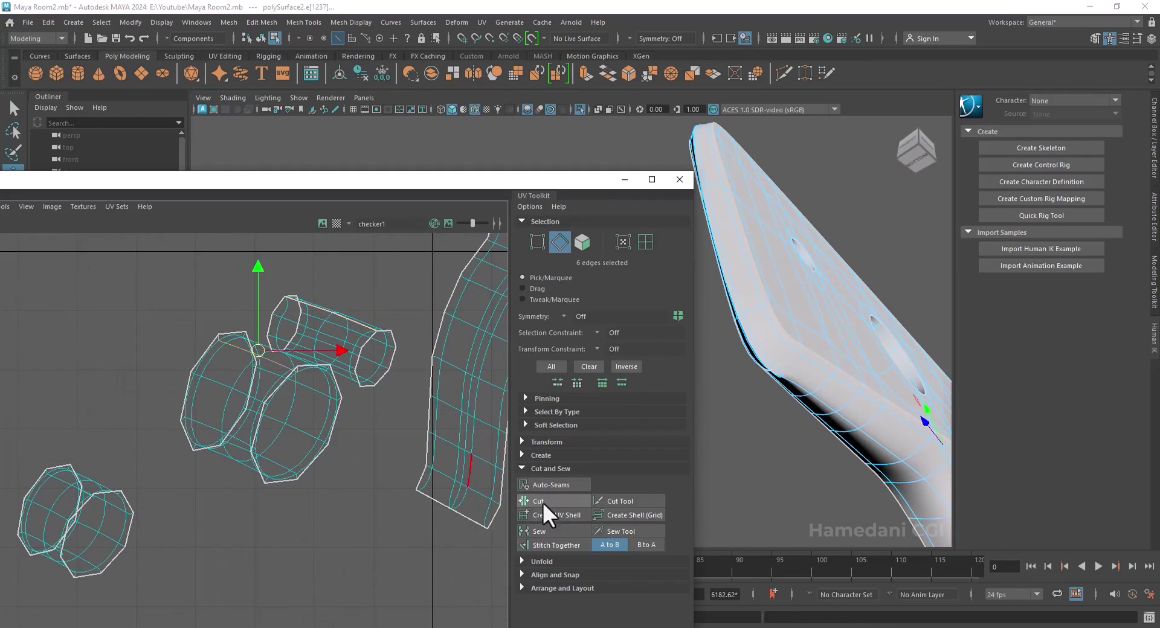
{"action": "left_click", "coordinate": [542, 502]}
- Cut a lengthwise seam through the two remaining hole shells and save the scene
{"action": "middle_click_drag", "start_coordinate": [100, 505], "coordinate": [215, 437], "text": "alt"}
{"action": "double_click", "coordinate": [193, 419]}
{"action": "double_click", "coordinate": [226, 467]}
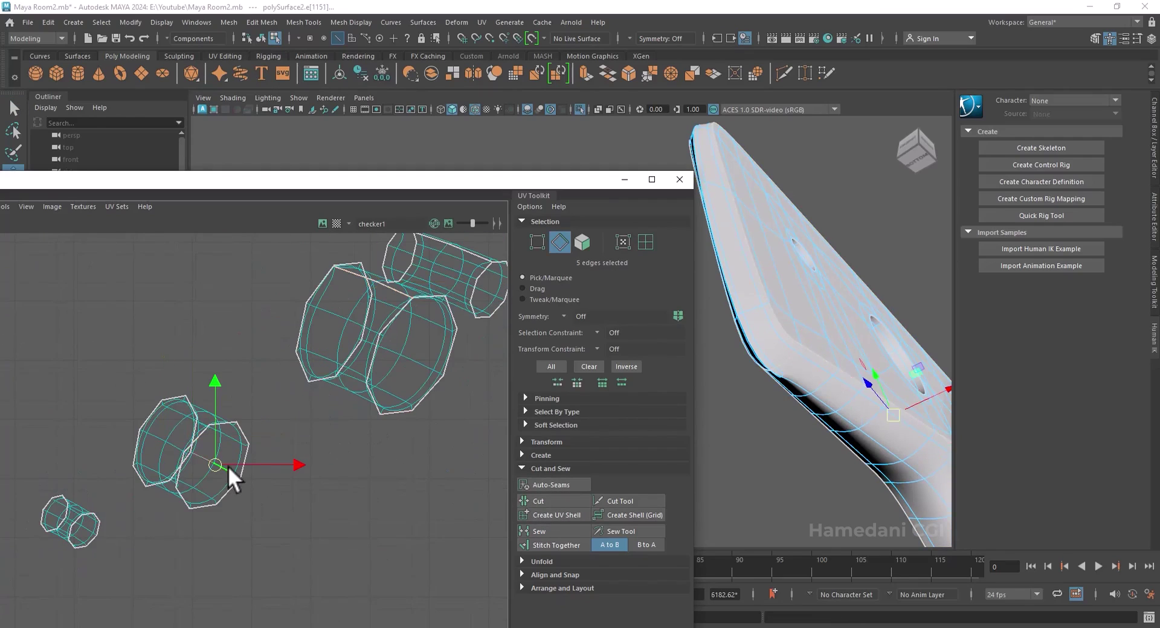
{"action": "left_click", "coordinate": [557, 504]}
{"action": "double_click", "coordinate": [85, 525]}
{"action": "left_click_drag", "start_coordinate": [779, 357], "coordinate": [794, 386], "text": "alt"}
{"action": "scroll", "coordinate": [380, 417], "scroll_direction": "down", "scroll_amount": 5}
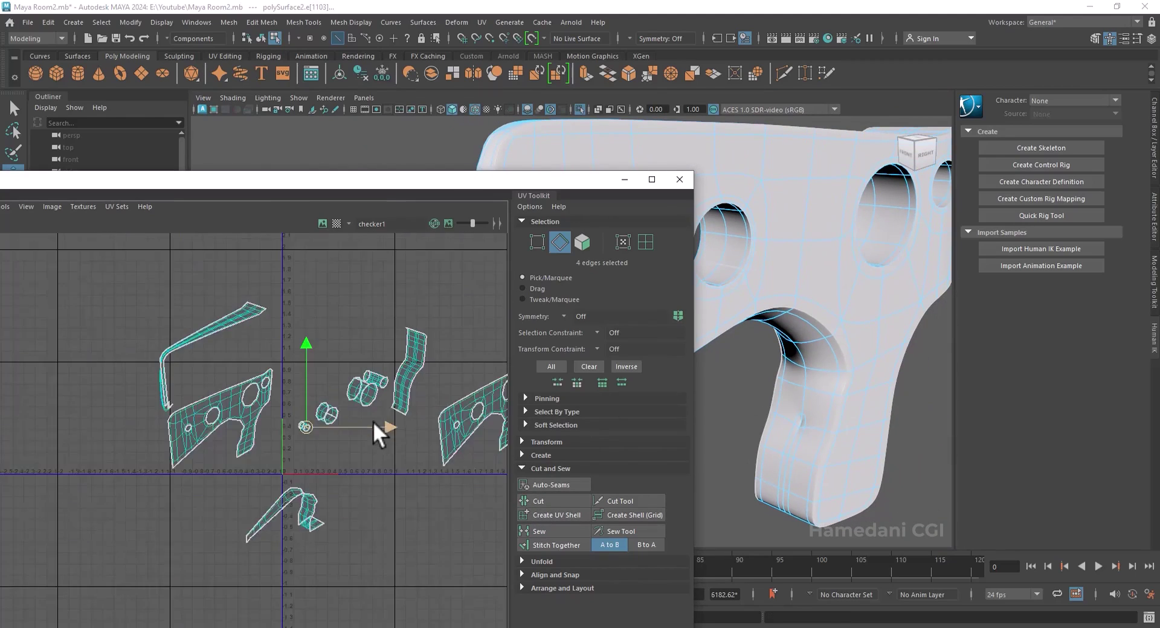
{"action": "middle_click_drag", "start_coordinate": [372, 421], "coordinate": [325, 450], "text": "alt"}
{"action": "key", "text": "ctrl+s"}
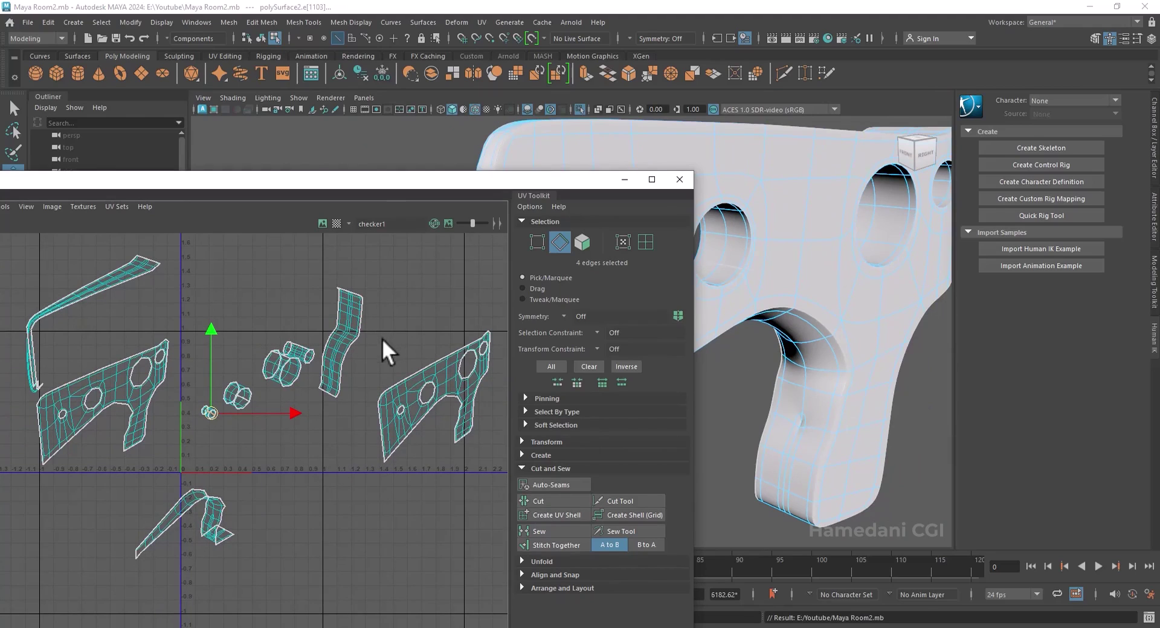
- Unfold the UV shells of all four holes one at a time
{"action": "right_click_drag", "start_coordinate": [423, 372], "coordinate": [383, 363]}
{"action": "left_click", "coordinate": [451, 386]}
{"action": "left_click", "coordinate": [296, 351]}
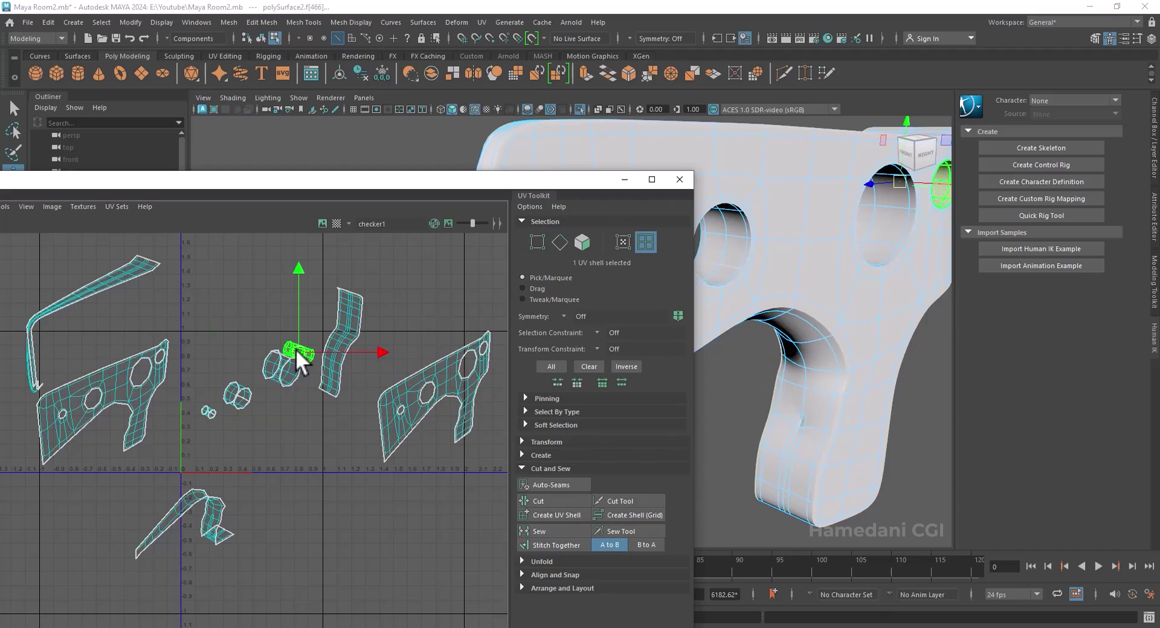
{"action": "left_click", "coordinate": [542, 467]}
{"action": "left_click", "coordinate": [547, 482]}
{"action": "left_click", "coordinate": [551, 512]}
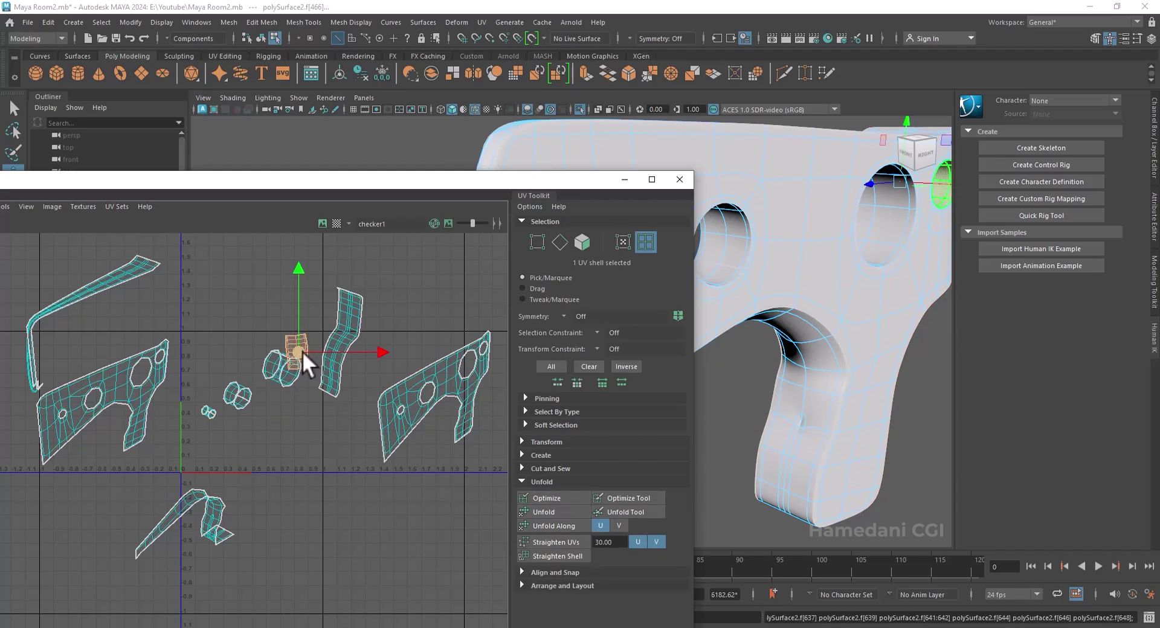
{"action": "left_click", "coordinate": [296, 361]}
{"action": "left_click", "coordinate": [548, 512]}
{"action": "left_click", "coordinate": [239, 397]}
{"action": "left_click", "coordinate": [547, 512]}
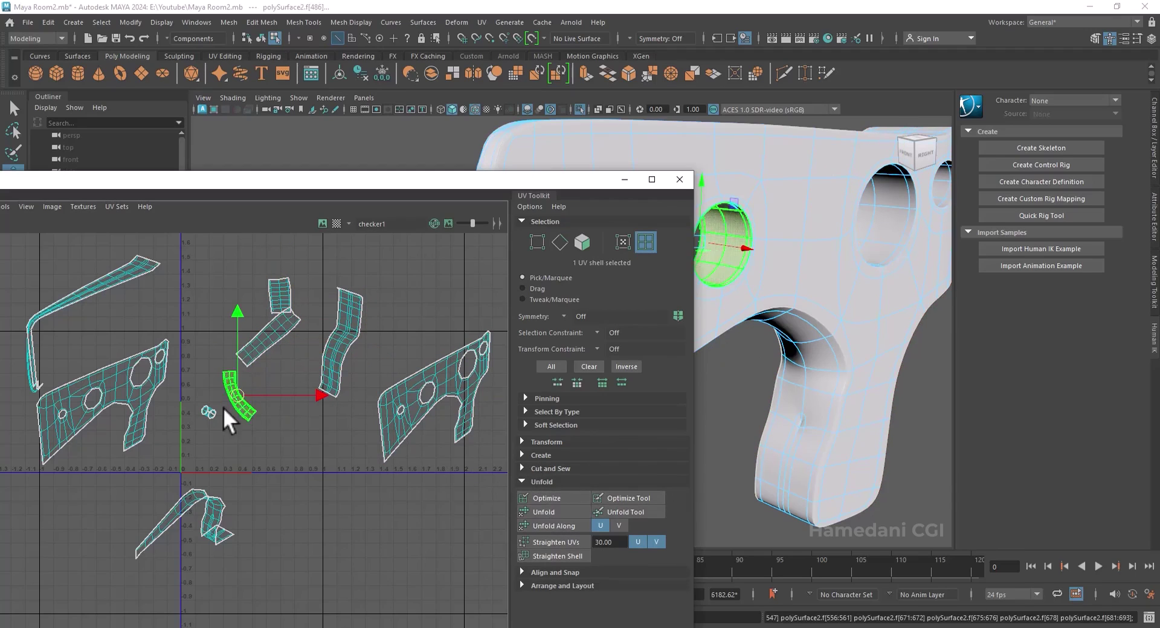
{"action": "left_click", "coordinate": [209, 412]}
{"action": "left_click", "coordinate": [539, 511]}
- Unfold both flat side shells and the long lower and upper border strip shells
{"action": "left_click", "coordinate": [453, 393]}
{"action": "left_click", "coordinate": [548, 512]}
{"action": "left_click", "coordinate": [121, 392]}
{"action": "left_click", "coordinate": [547, 512]}
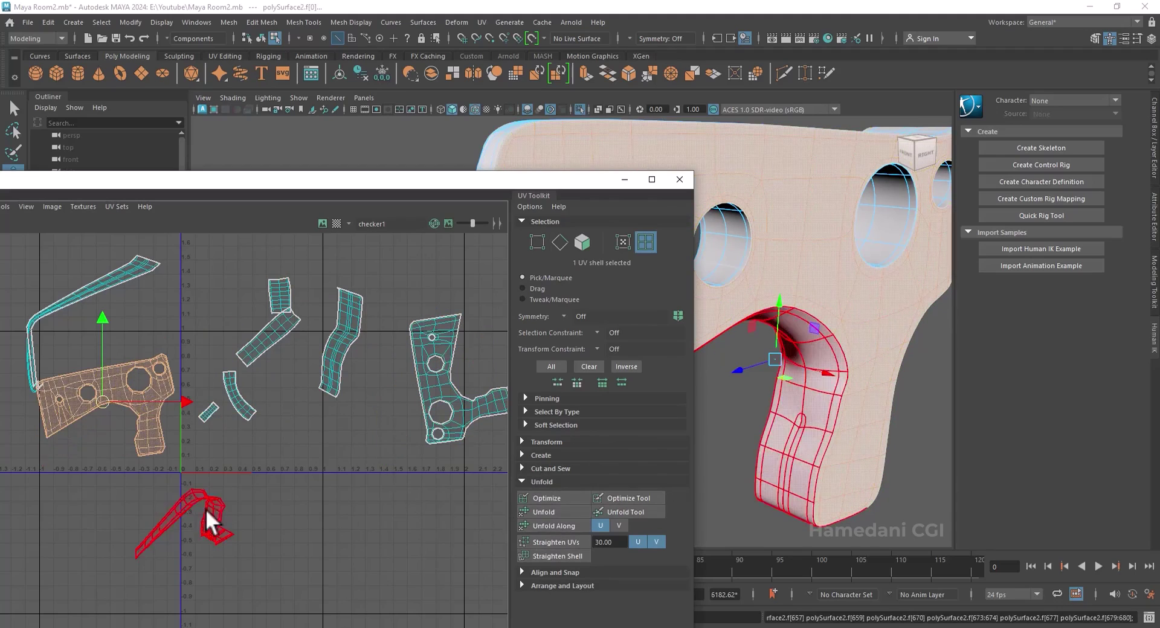
{"action": "left_click", "coordinate": [205, 508]}
{"action": "left_click", "coordinate": [548, 512]}
{"action": "left_click", "coordinate": [121, 284]}
{"action": "left_click", "coordinate": [548, 512]}
- Try to straighten the UVs of the largest hole's shell with a 30-degree tolerance
{"action": "left_click", "coordinate": [273, 334]}
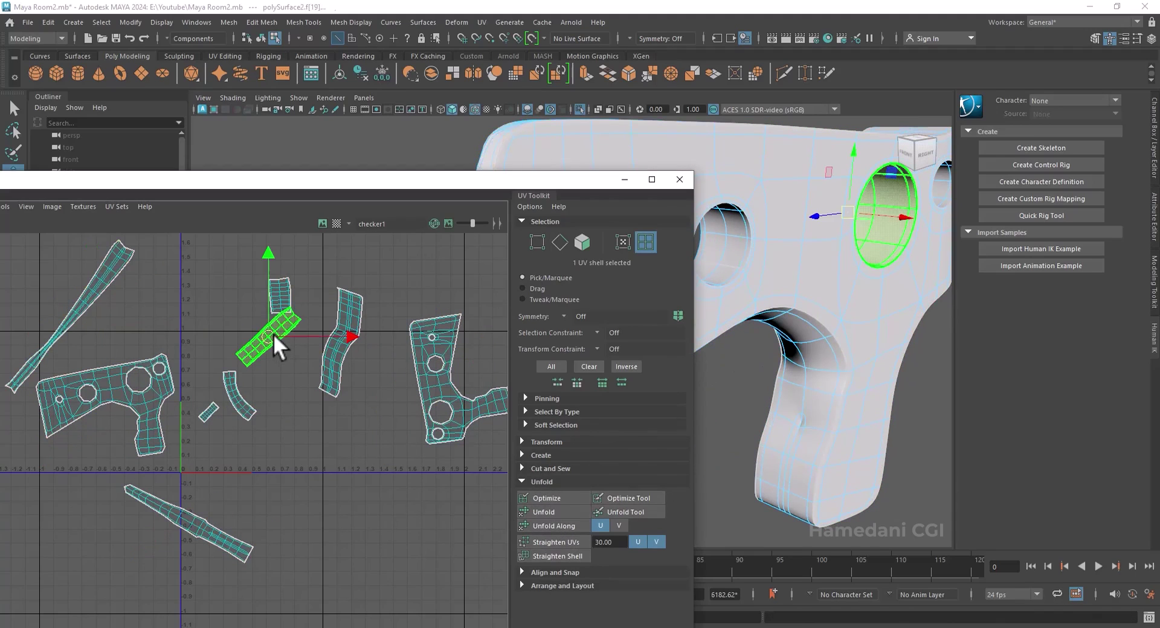
{"action": "left_click", "coordinate": [567, 542]}
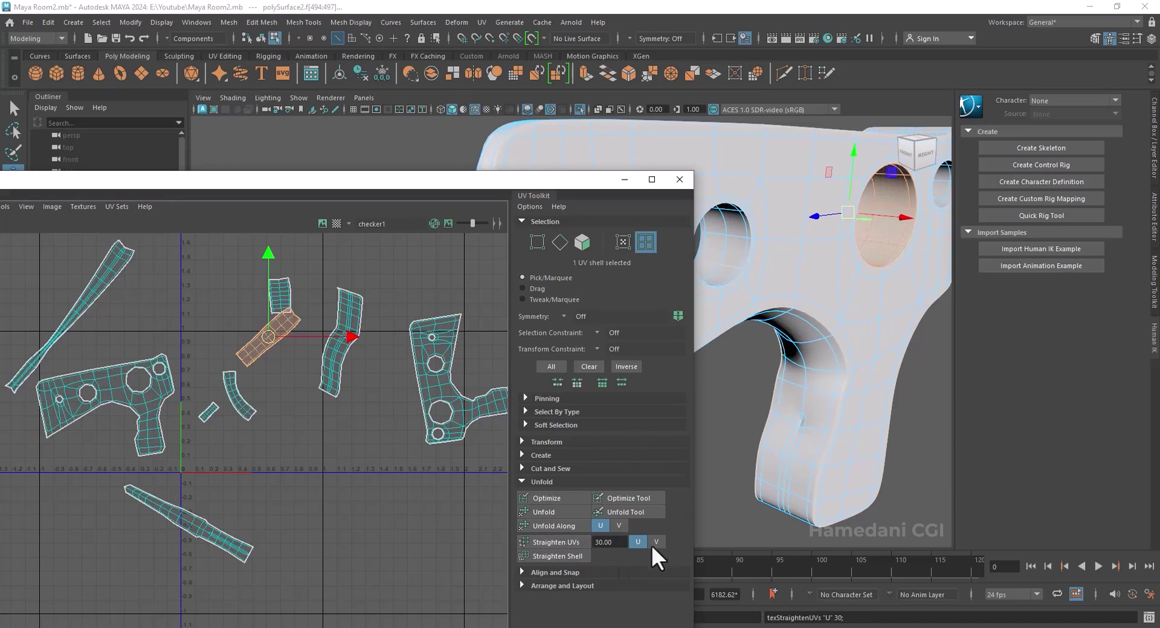
{"action": "left_click", "coordinate": [341, 361]}
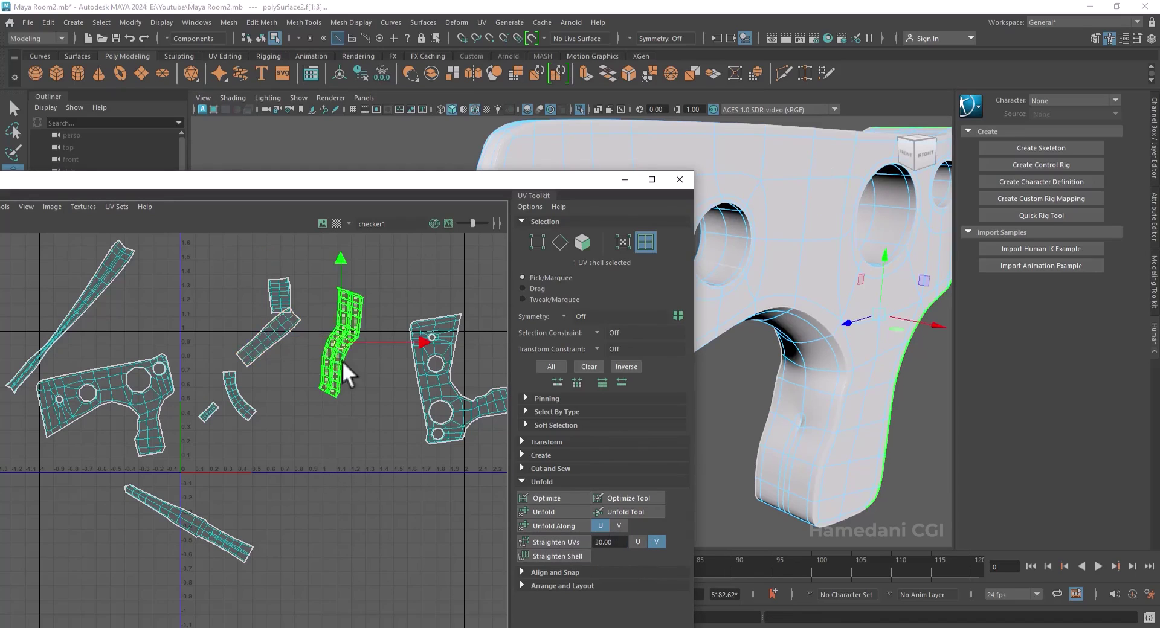
{"action": "scroll", "coordinate": [352, 391], "scroll_direction": "down", "scroll_amount": 3}
{"action": "left_click", "coordinate": [463, 498]}
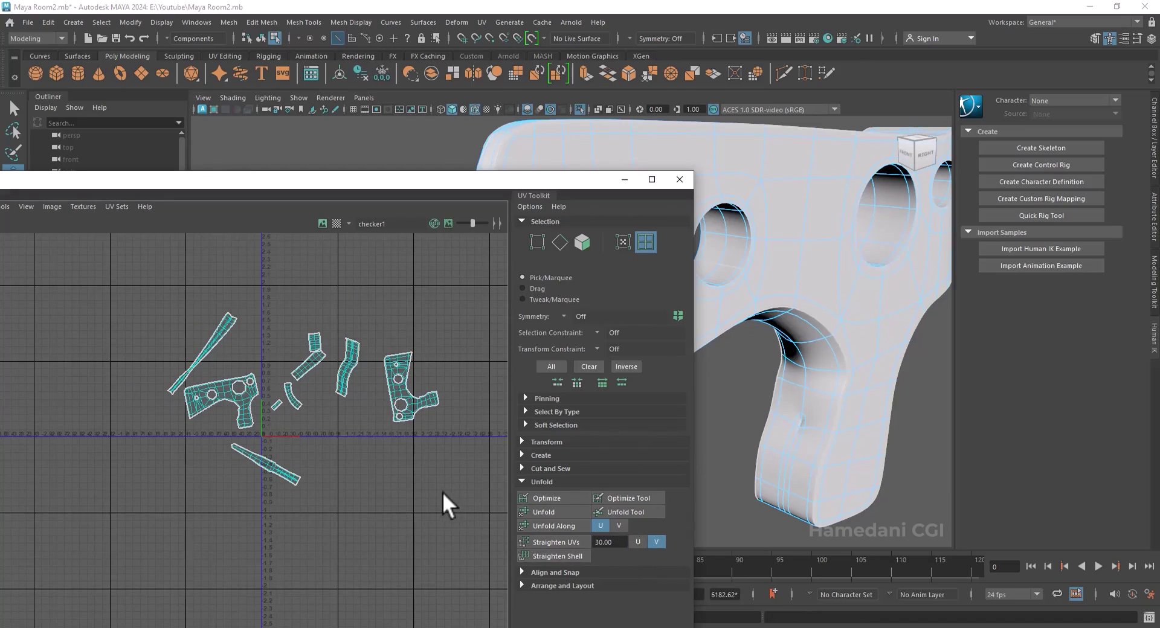
- Lay out all the UV shells together inside the 0–1 tile and turn on the checker map
{"action": "left_click_drag", "start_coordinate": [442, 491], "coordinate": [135, 278]}
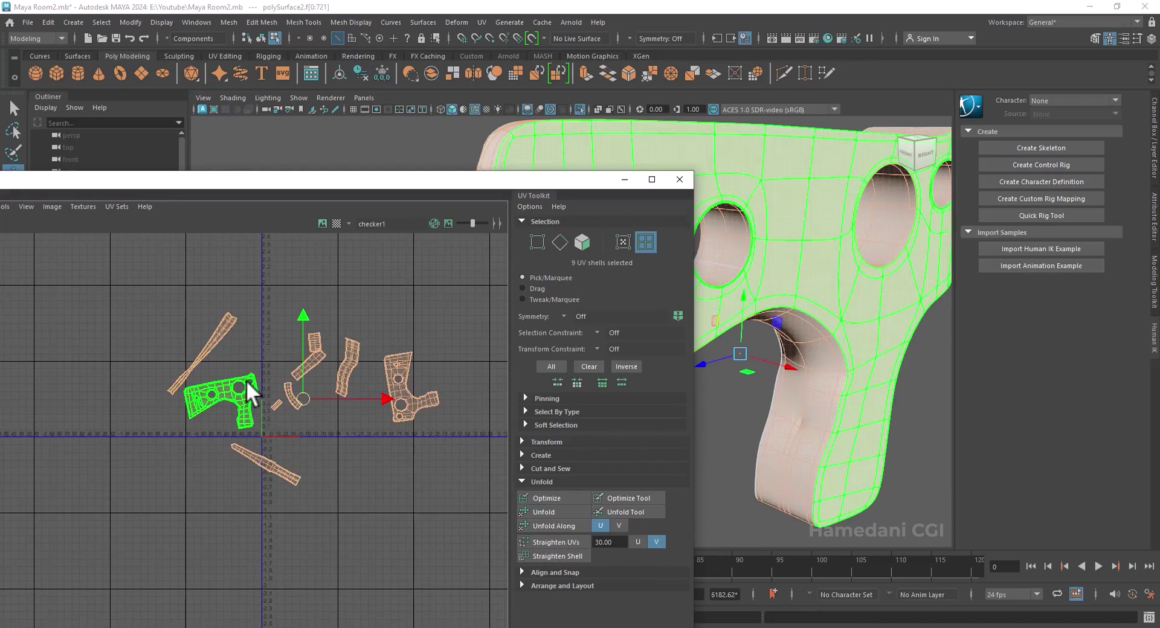
{"action": "left_click", "coordinate": [535, 481]}
{"action": "left_click", "coordinate": [528, 509]}
{"action": "scroll", "coordinate": [553, 539], "scroll_direction": "down", "scroll_amount": 2}
{"action": "left_click", "coordinate": [549, 610]}
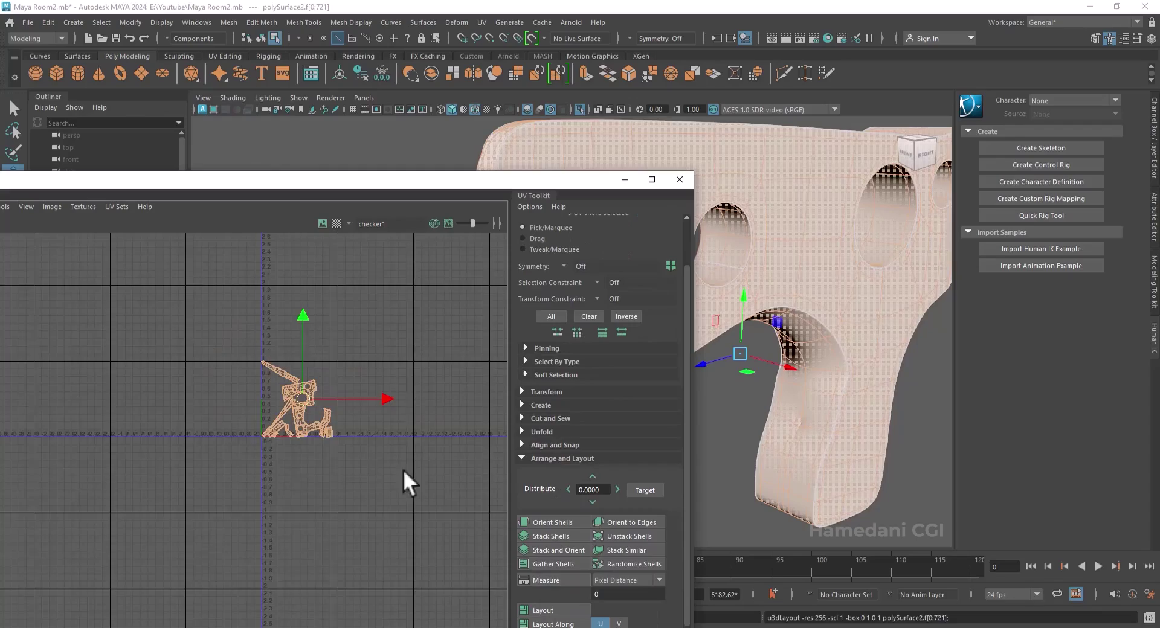
{"action": "scroll", "coordinate": [333, 409], "scroll_direction": "up", "scroll_amount": 5}
{"action": "left_click", "coordinate": [336, 224]}
{"action": "scroll", "coordinate": [832, 346], "scroll_direction": "down", "scroll_amount": 4}
{"action": "scroll", "coordinate": [272, 356], "scroll_direction": "up", "scroll_amount": 3}
- Move one flat side shell into the free upper area of the UV tile and rotate it slightly
{"action": "left_click_drag", "start_coordinate": [261, 393], "coordinate": [326, 297]}
{"action": "left_click", "coordinate": [351, 375]}
{"action": "left_click", "coordinate": [316, 350]}
{"action": "key", "text": "e"}
{"action": "left_click_drag", "start_coordinate": [399, 282], "coordinate": [403, 285]}
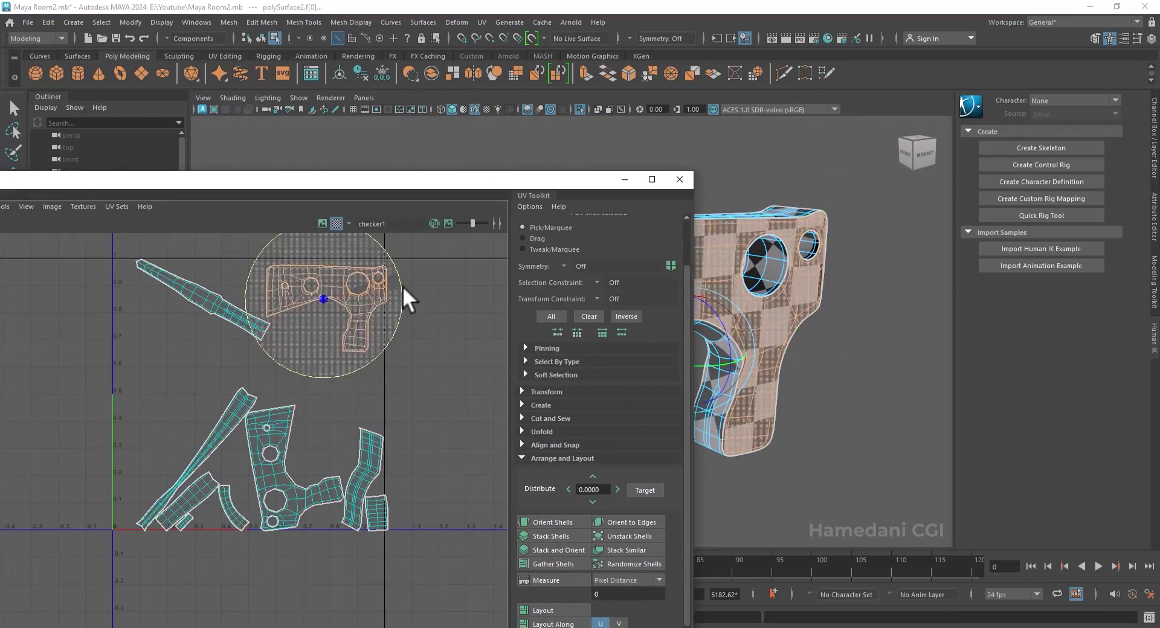
- Rotate the second flat side shell until its long edge is roughly horizontal and move it directly below the first side shell
{"action": "left_click", "coordinate": [283, 480]}
{"action": "left_click_drag", "start_coordinate": [302, 388], "coordinate": [390, 493]}
{"action": "key", "text": "w"}
{"action": "left_click_drag", "start_coordinate": [290, 464], "coordinate": [310, 392]}
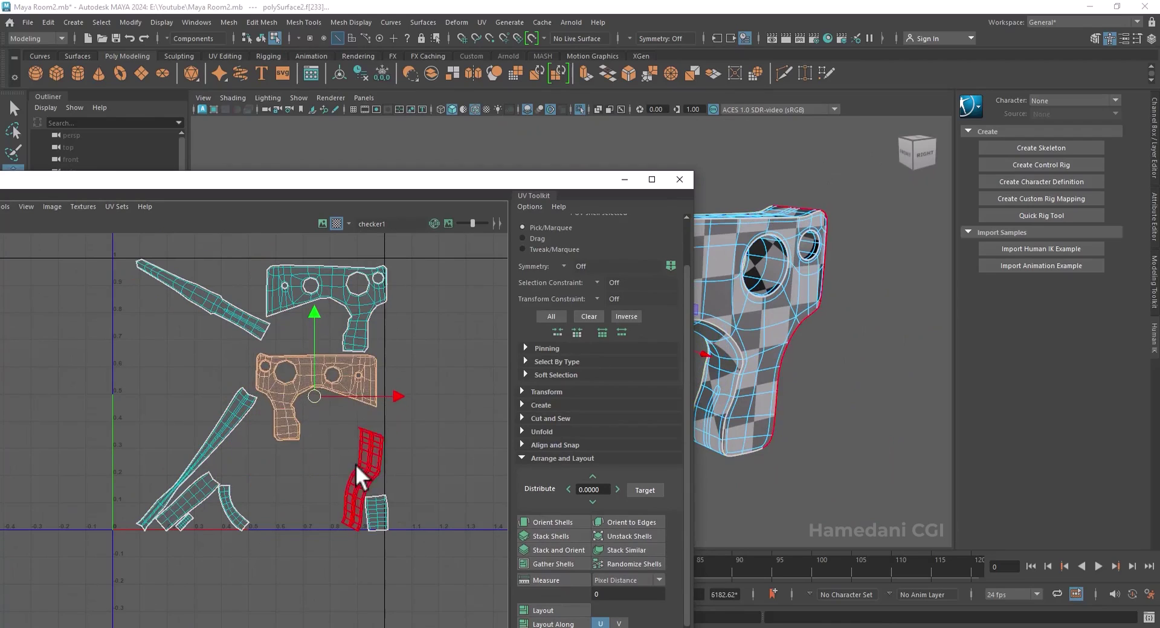
- Rotate the tapered strip shell in the upper part of the tile upright and move it beside the tile's left edge
{"action": "left_click", "coordinate": [229, 314]}
{"action": "key", "text": "e"}
{"action": "left_click_drag", "start_coordinate": [269, 262], "coordinate": [255, 332]}
{"action": "key", "text": "w"}
{"action": "left_click_drag", "start_coordinate": [203, 302], "coordinate": [137, 343]}
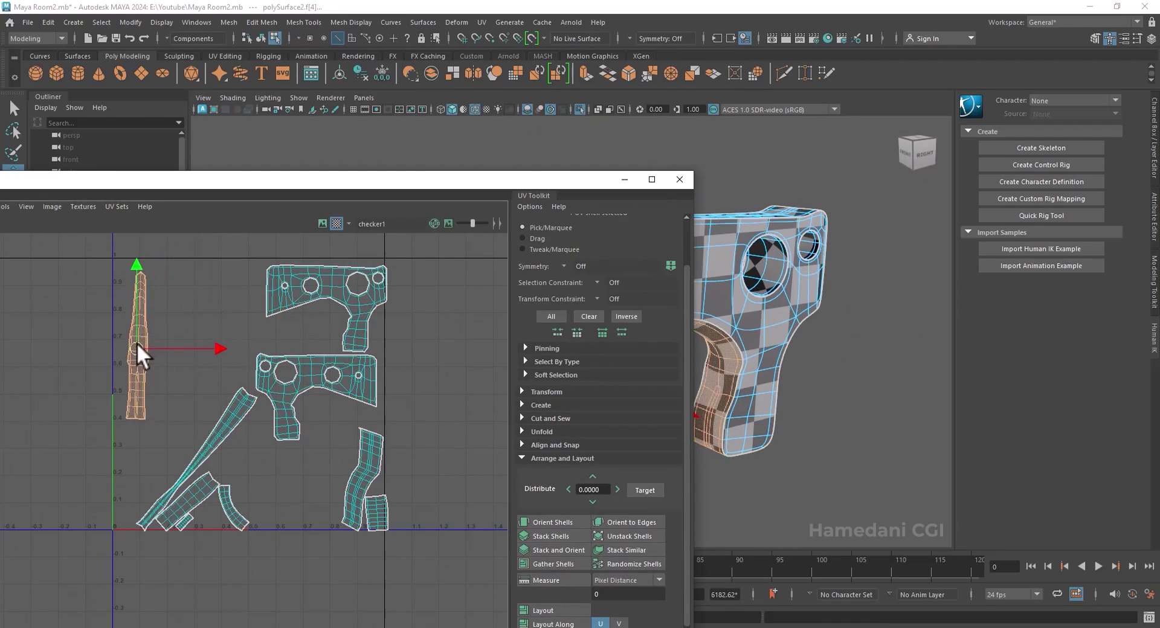
- Rotate the remaining long diagonal border strip shell upright and place it beside the first upright strip
{"action": "left_click", "coordinate": [234, 413]}
{"action": "key", "text": "e"}
{"action": "key", "text": "w"}
{"action": "left_click_drag", "start_coordinate": [220, 388], "coordinate": [175, 332]}
- Rotate the largest hole's straight shell upright and place it at the top of the tile beside the two long strips
{"action": "left_click", "coordinate": [202, 487]}
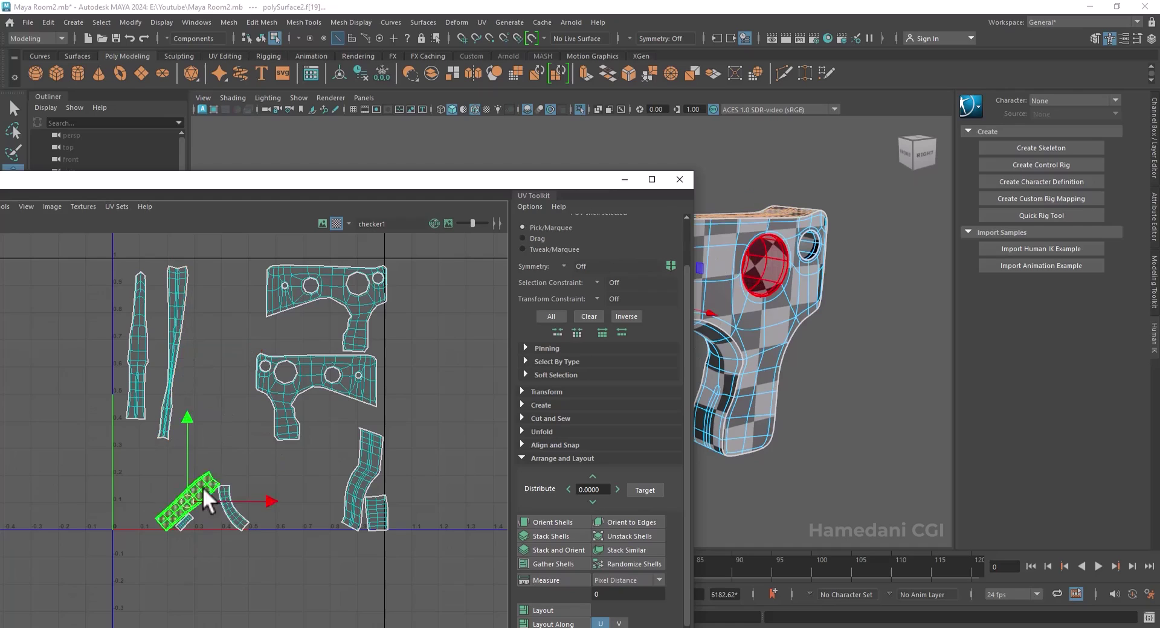
{"action": "key", "text": "e"}
{"action": "left_click_drag", "start_coordinate": [218, 427], "coordinate": [191, 406]}
{"action": "key", "text": "w"}
{"action": "left_click_drag", "start_coordinate": [184, 498], "coordinate": [204, 289]}
- Rotate the small curved shell and the tiny hole shell upright and stack them below the largest hole's shell
{"action": "left_click", "coordinate": [235, 508]}
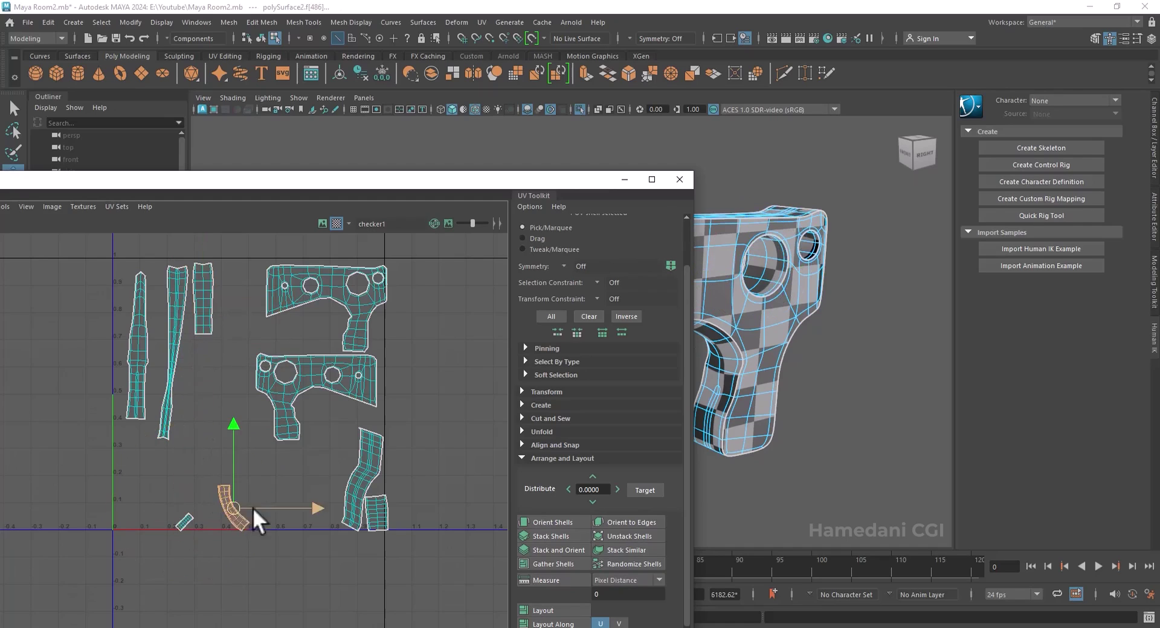
{"action": "left_click_drag", "start_coordinate": [234, 508], "coordinate": [205, 370]}
{"action": "key", "text": "e"}
{"action": "left_click_drag", "start_coordinate": [269, 327], "coordinate": [282, 366]}
{"action": "left_click", "coordinate": [184, 522]}
{"action": "left_click_drag", "start_coordinate": [249, 479], "coordinate": [208, 441]}
{"action": "key", "text": "w"}
{"action": "left_click_drag", "start_coordinate": [184, 522], "coordinate": [199, 417]}
- Move the S-shaped strip and the last hole shell into the free space below the strips, straightening the hole shell slightly
{"action": "left_click", "coordinate": [366, 454]}
{"action": "left_click_drag", "start_coordinate": [363, 479], "coordinate": [224, 460]}
{"action": "left_click", "coordinate": [373, 512]}
{"action": "left_click_drag", "start_coordinate": [373, 512], "coordinate": [162, 484]}
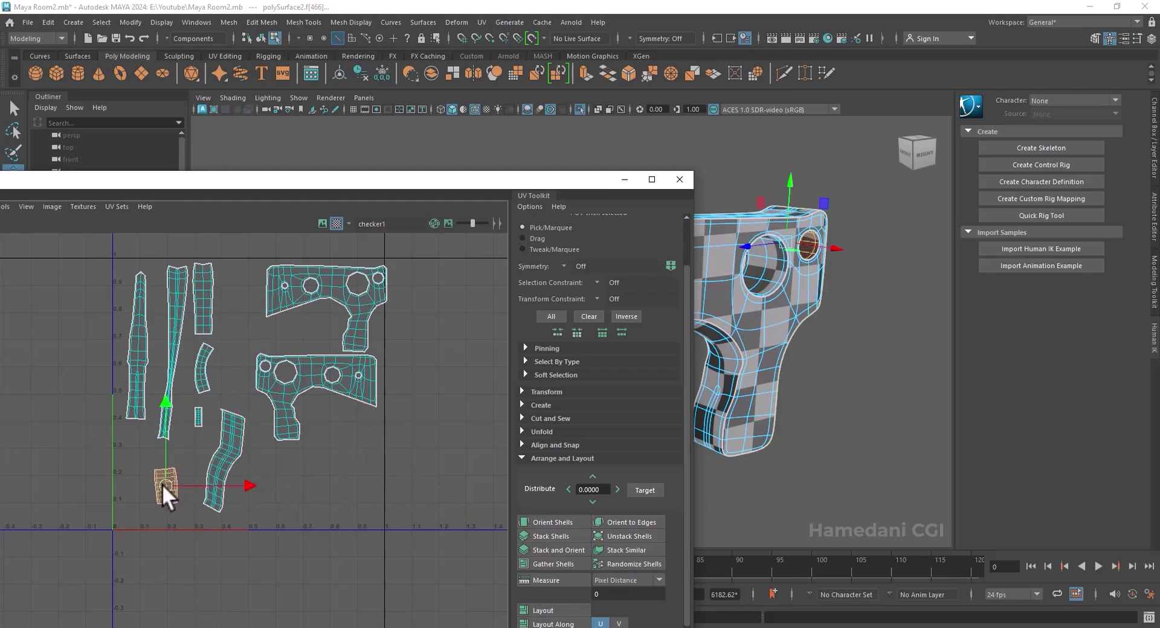
{"action": "key", "text": "e"}
{"action": "left_click_drag", "start_coordinate": [215, 421], "coordinate": [220, 426]}
- Deselect the shells, minimize the UV Editor and return the axe head to object mode
{"action": "left_click", "coordinate": [317, 462]}
{"action": "left_click_drag", "start_coordinate": [734, 416], "coordinate": [870, 407], "text": "alt"}
{"action": "left_click", "coordinate": [625, 179]}
{"action": "left_click_drag", "start_coordinate": [794, 365], "coordinate": [575, 290], "text": "alt"}
{"action": "scroll", "coordinate": [575, 282], "scroll_direction": "up", "scroll_amount": 3}
{"action": "scroll", "coordinate": [575, 283], "scroll_direction": "down", "scroll_amount": 4}
{"action": "right_click_drag", "start_coordinate": [616, 363], "coordinate": [653, 332]}
{"action": "left_click_drag", "start_coordinate": [653, 332], "coordinate": [716, 358], "text": "alt"}
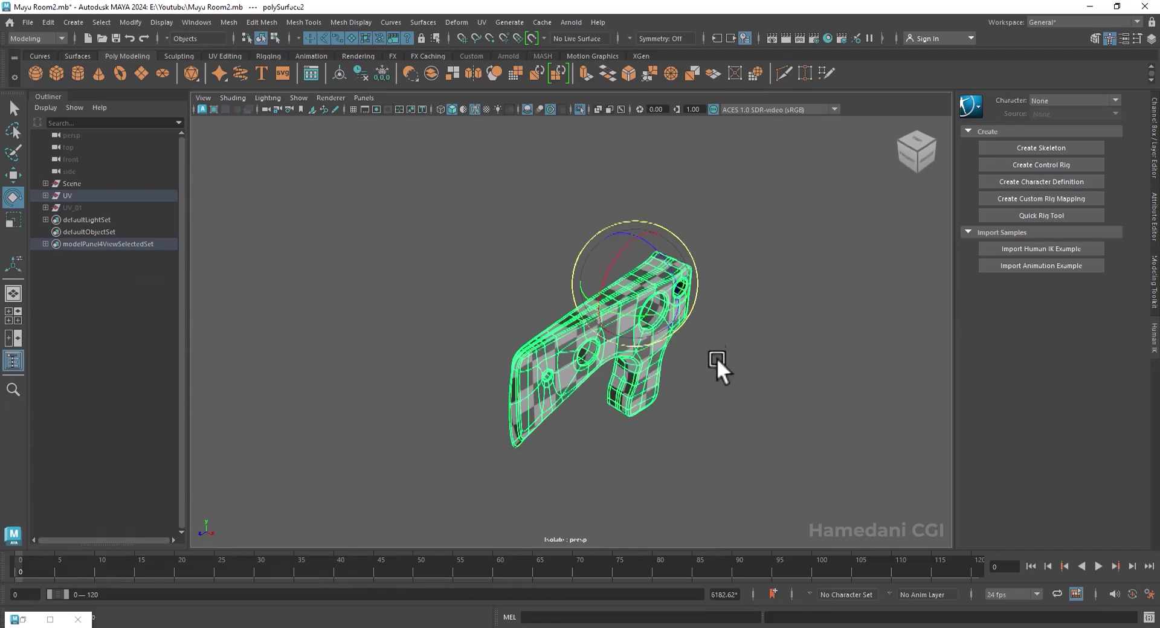
- Exit the axe head's isolation, toggle the viewport's light and shadow display, and deselect everything
{"action": "left_click", "coordinate": [580, 109]}
{"action": "left_click", "coordinate": [495, 109]}
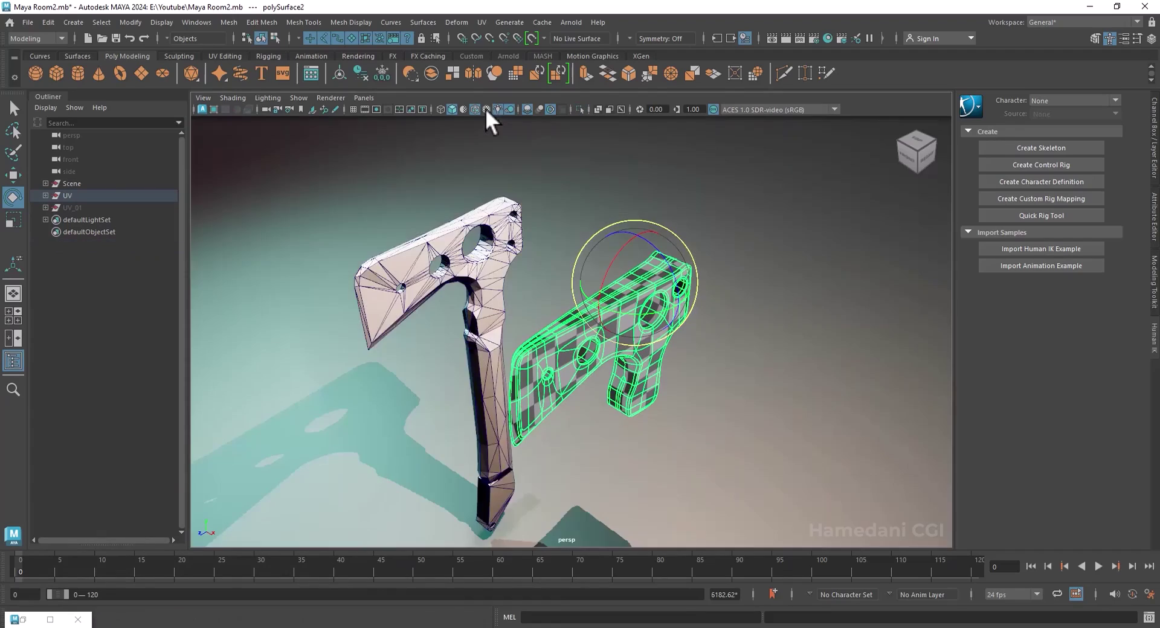
{"action": "left_click", "coordinate": [486, 108]}
{"action": "left_click", "coordinate": [724, 413]}
{"action": "mouse_move", "coordinate": [724, 413]}
{"action": "left_mouse_down", "text": "alt"}
{"action": "mouse_move", "coordinate": [637, 397]}
{"action": "mouse_move", "coordinate": [730, 401]}
{"action": "left_mouse_up", "text": "alt"}
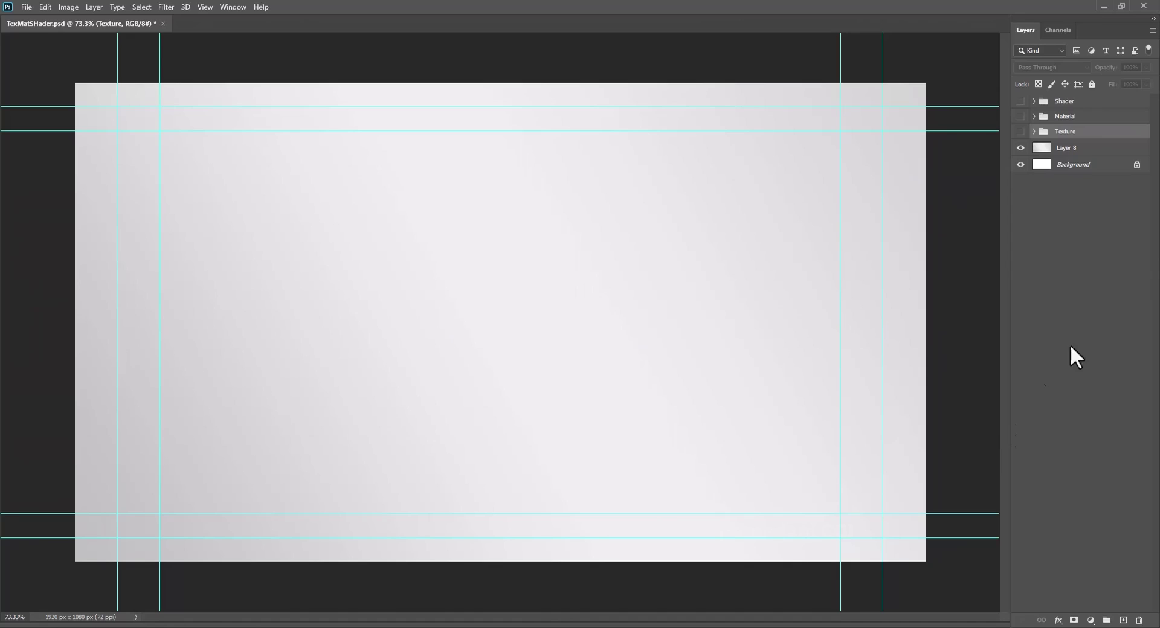
- Switch to Photoshop and show the Texture and Material layer groups in TexMatShader.psd
{"action": "left_click", "coordinate": [1021, 132]}
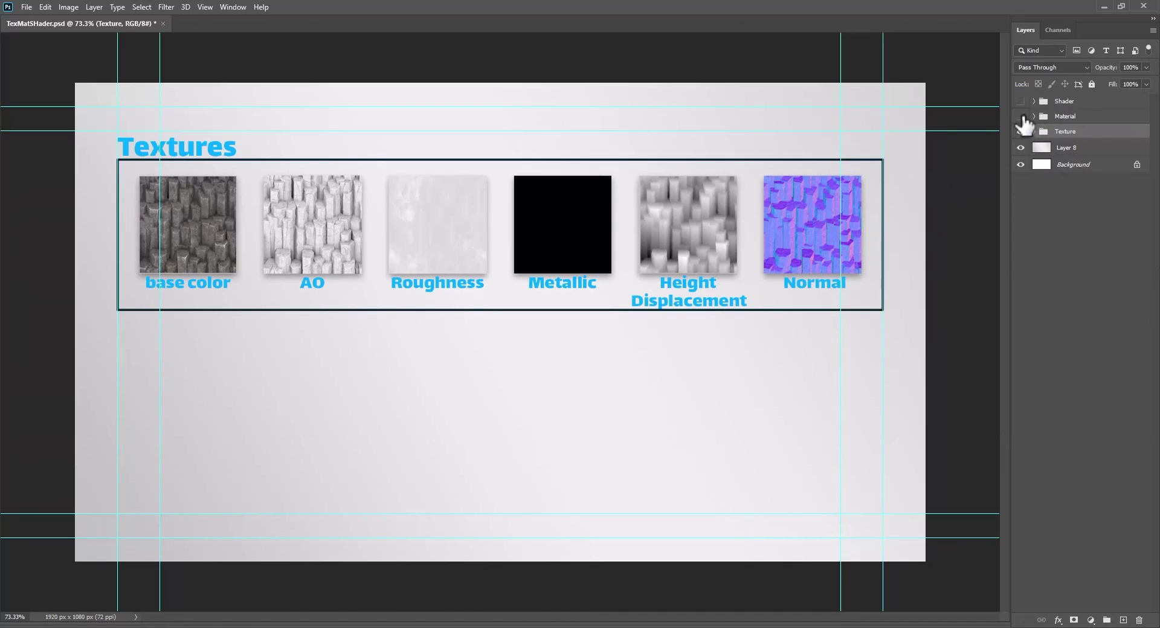
{"action": "left_click", "coordinate": [1021, 116]}
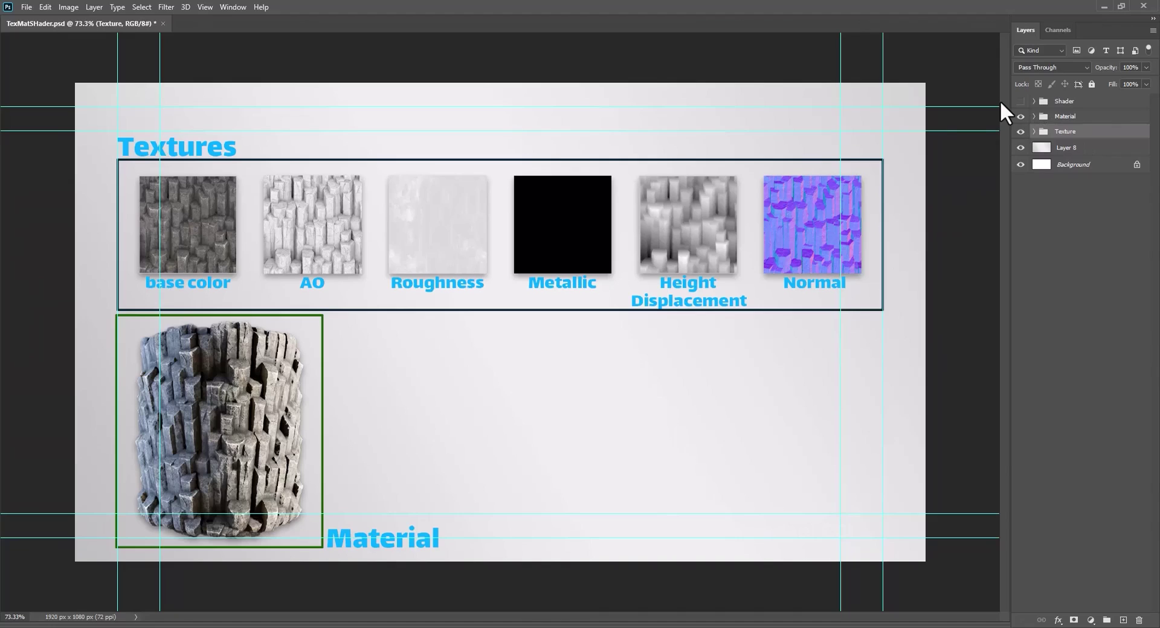
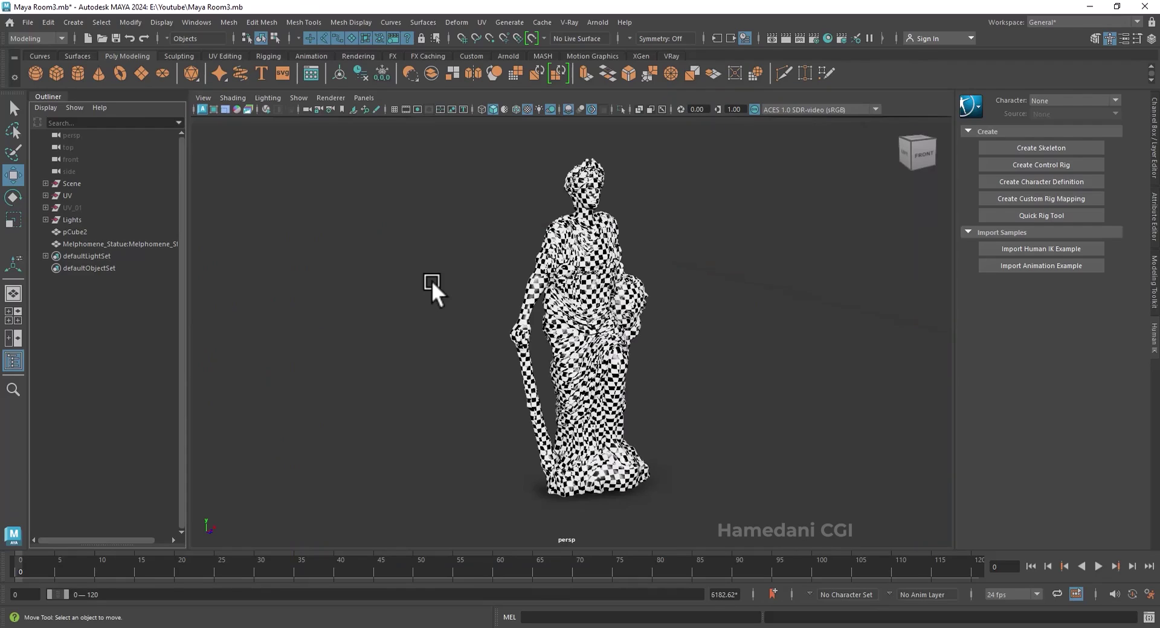
- Switch to Maya, open the Hypershade and create two VRay Mtl materials, spreading their nodes out in the work area
{"action": "left_click", "coordinate": [824, 35]}
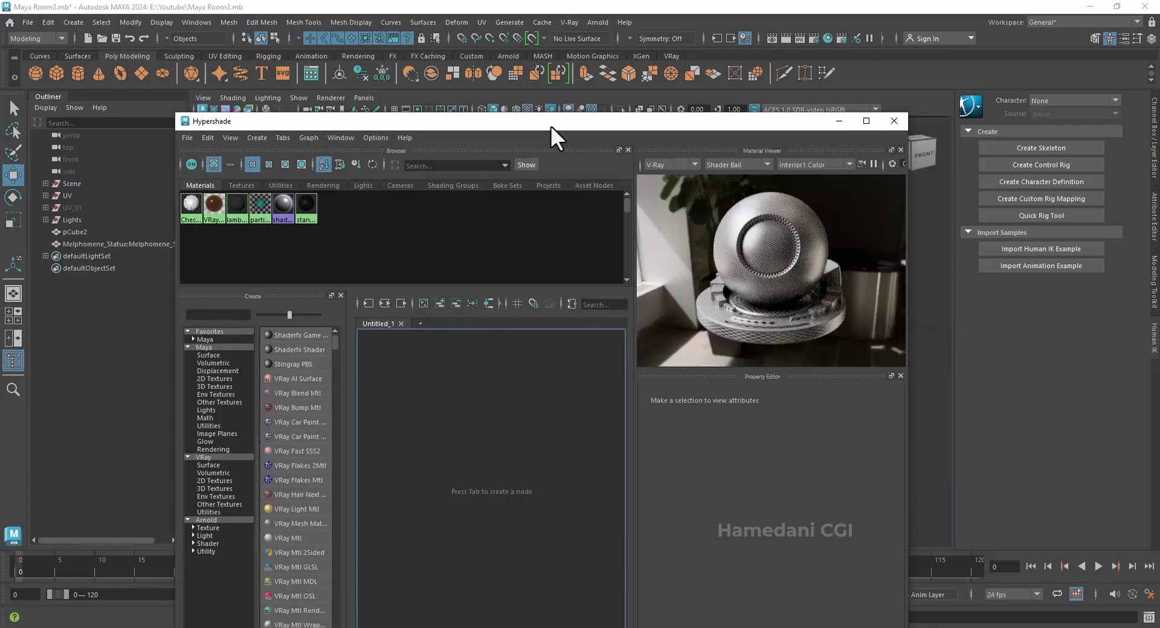
{"action": "left_click_drag", "start_coordinate": [550, 126], "coordinate": [564, 50]}
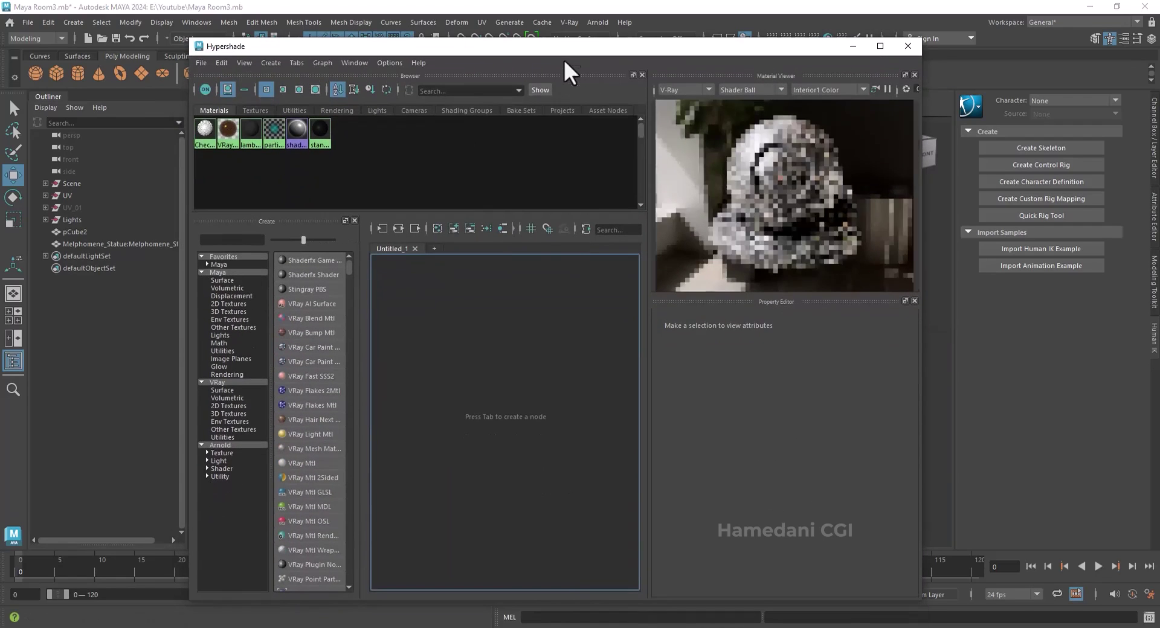
{"action": "left_click", "coordinate": [296, 463]}
{"action": "left_click_drag", "start_coordinate": [413, 310], "coordinate": [531, 423]}
{"action": "left_click_drag", "start_coordinate": [450, 348], "coordinate": [447, 296]}
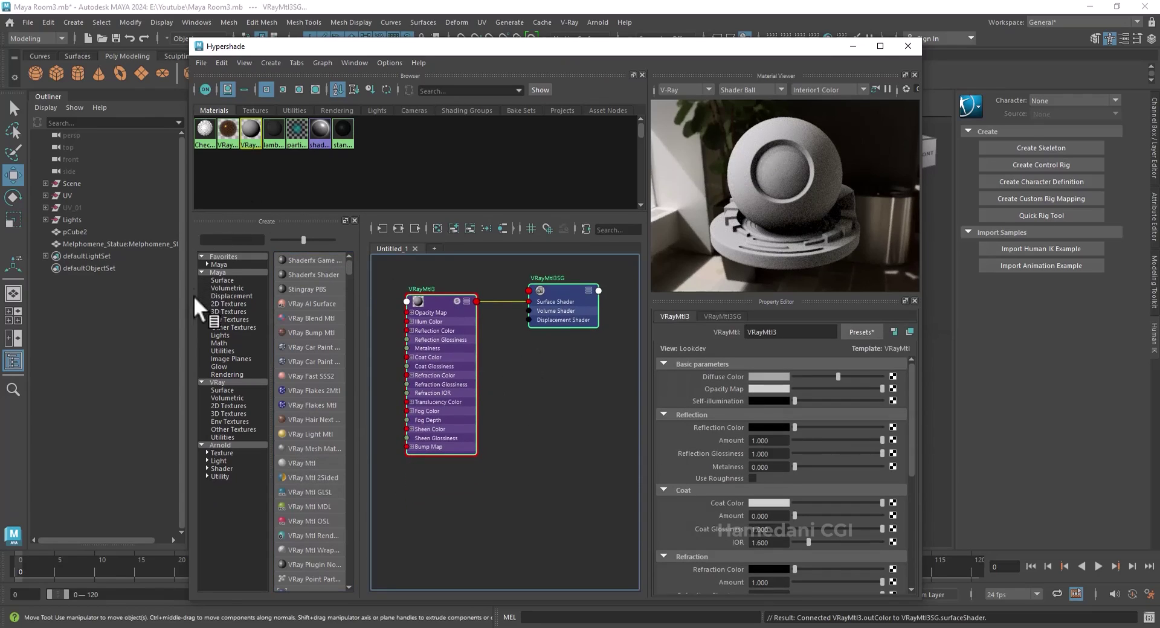
{"action": "left_click", "coordinate": [300, 463]}
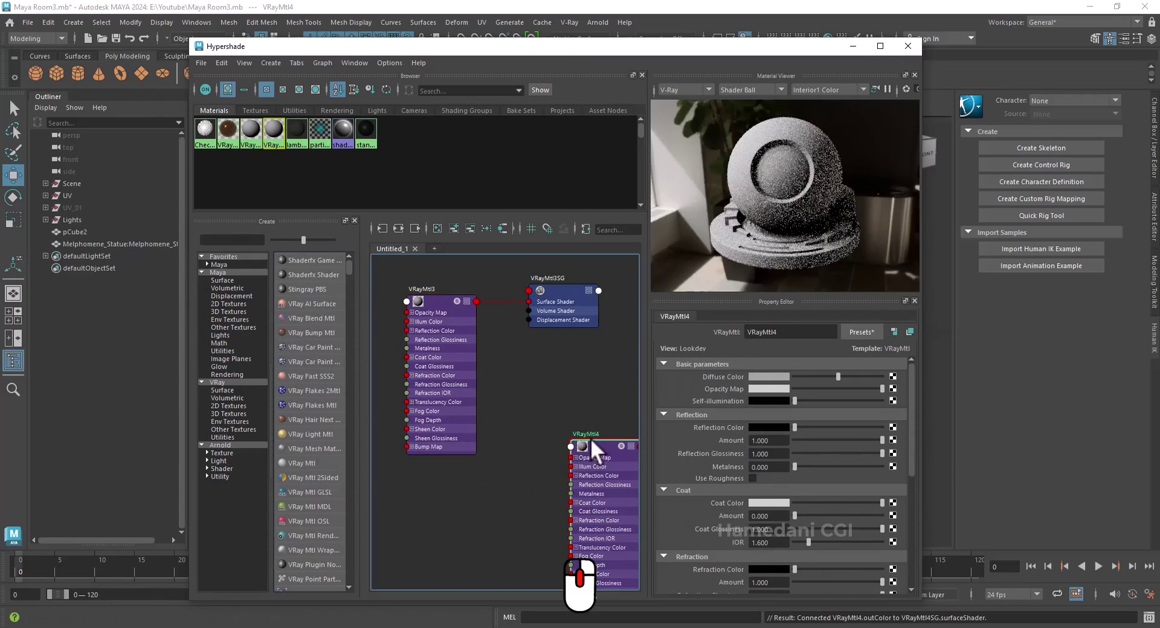
{"action": "left_click_drag", "start_coordinate": [590, 437], "coordinate": [564, 403]}
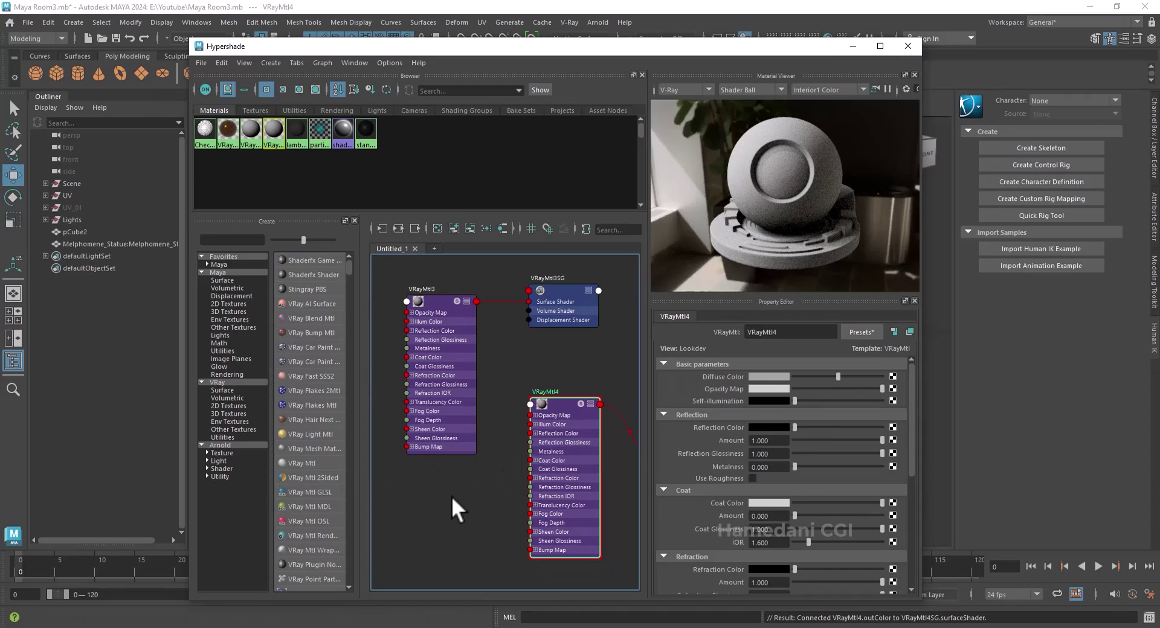
- Create a third V-Ray material by searching for VRayMtl in the node graph, placing its node below the first material
{"action": "key", "text": "Tab"}
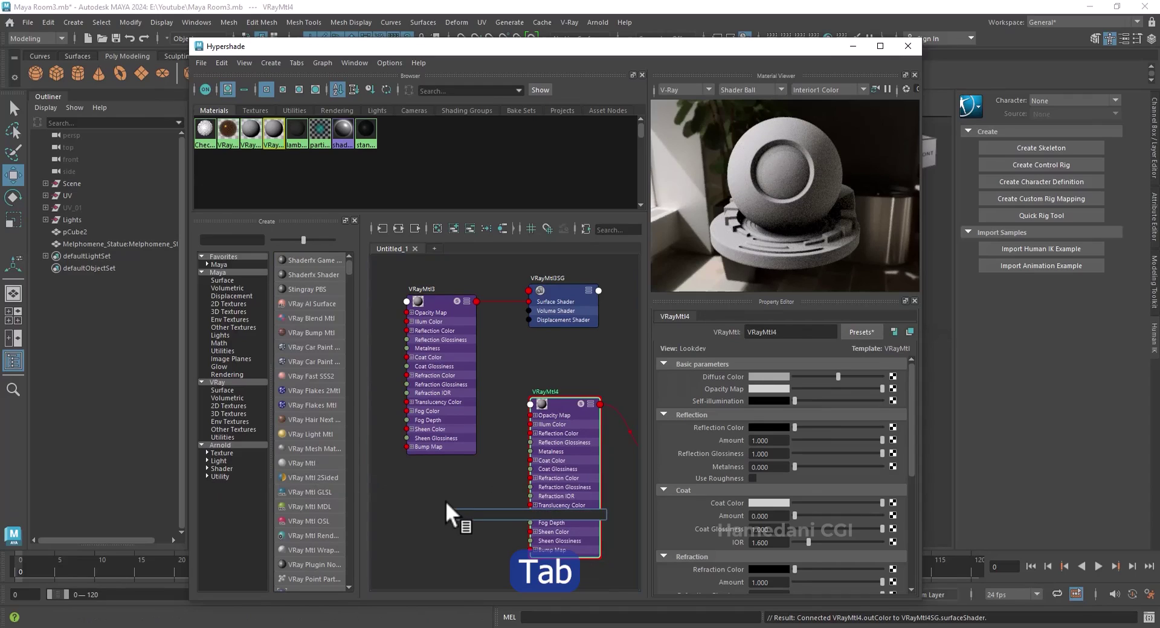
{"action": "type", "text": "v"}
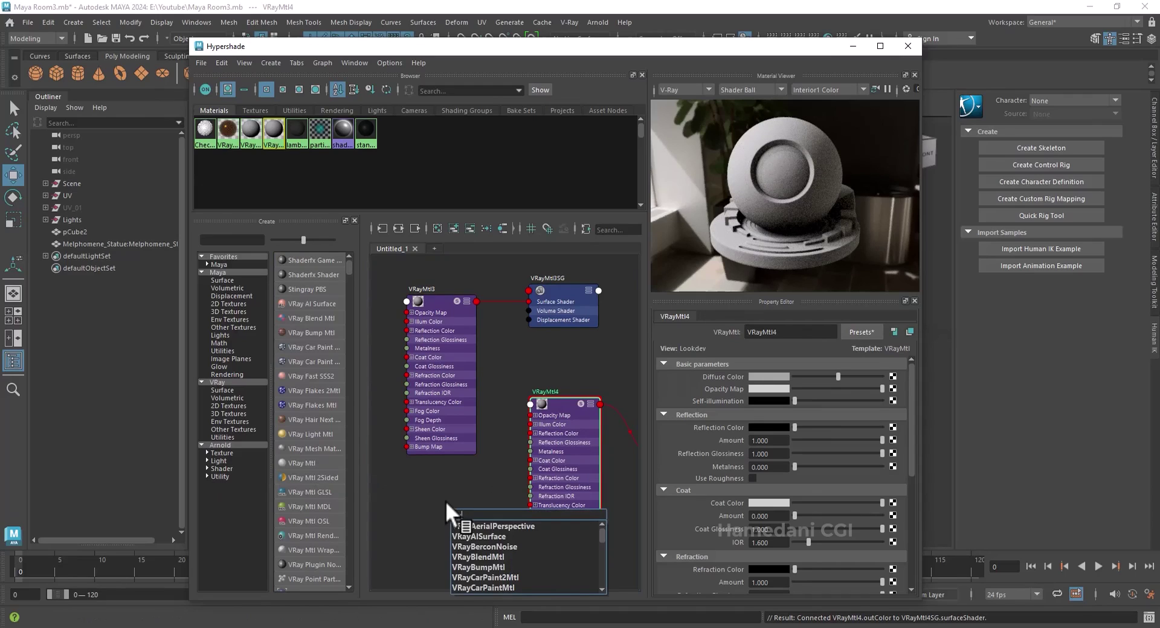
{"action": "type", "text": "rayMtl"}
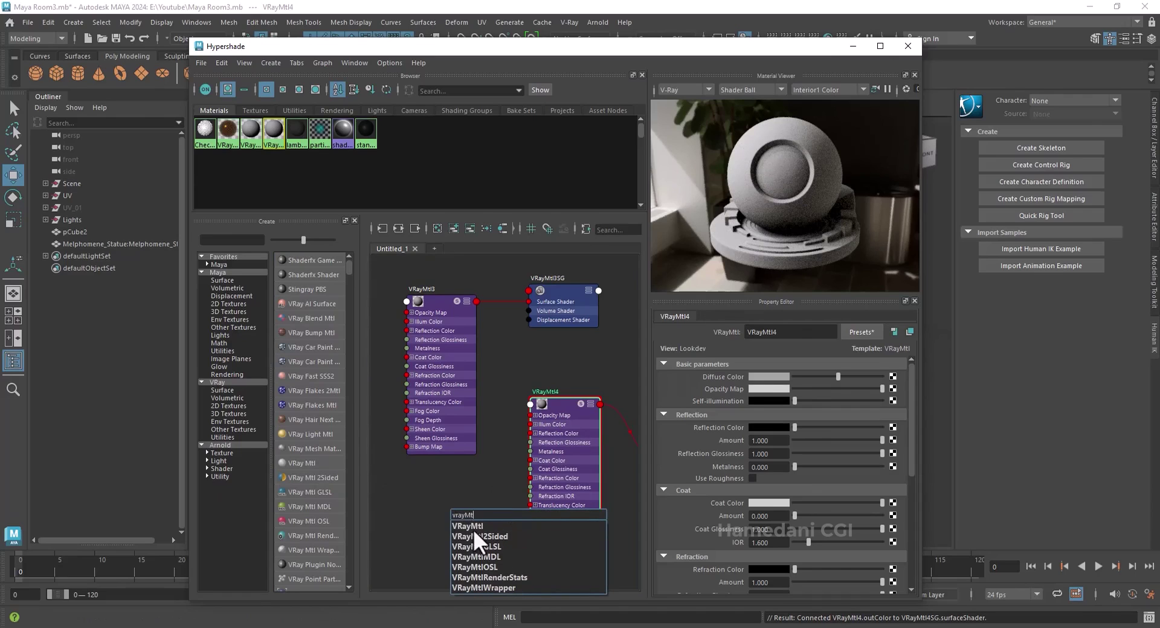
{"action": "left_click", "coordinate": [473, 526]}
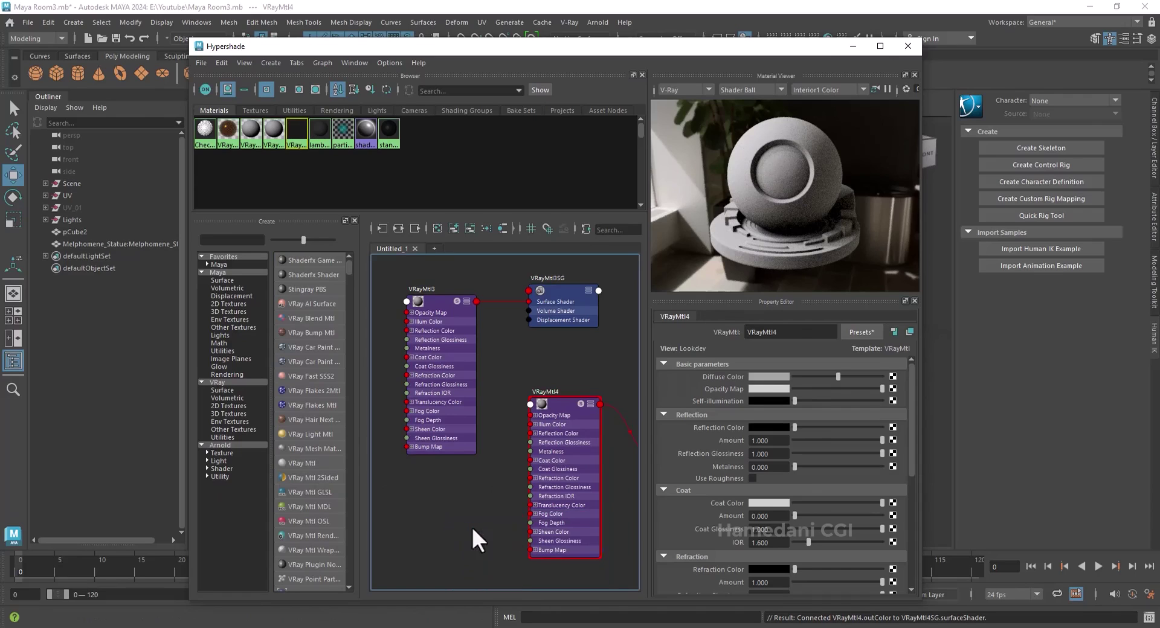
{"action": "left_click_drag", "start_coordinate": [479, 516], "coordinate": [447, 499]}
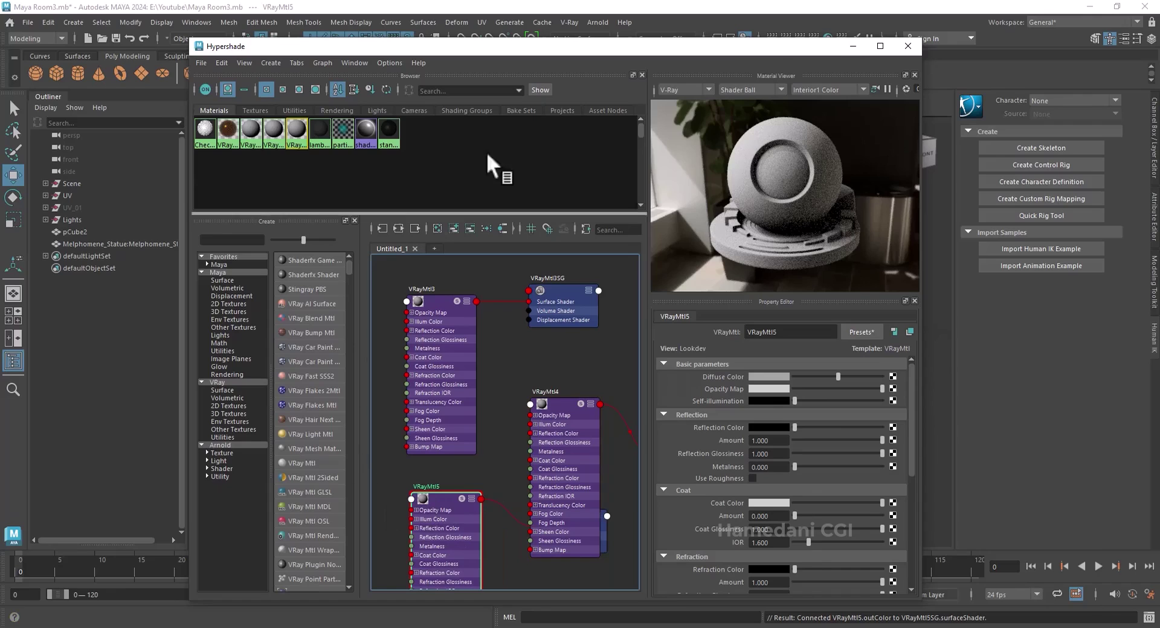
- Minimize the Hypershade, view the V-Ray choices for assigning a new material to the statue, and close them without assigning any
{"action": "left_click", "coordinate": [853, 46]}
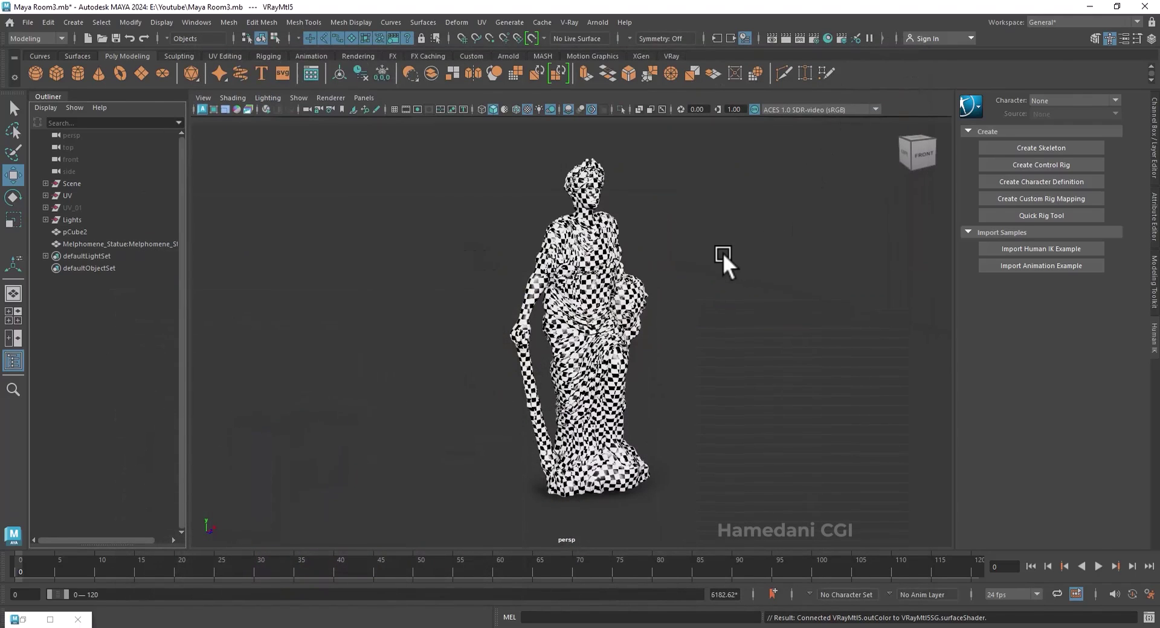
{"action": "left_click", "coordinate": [586, 241]}
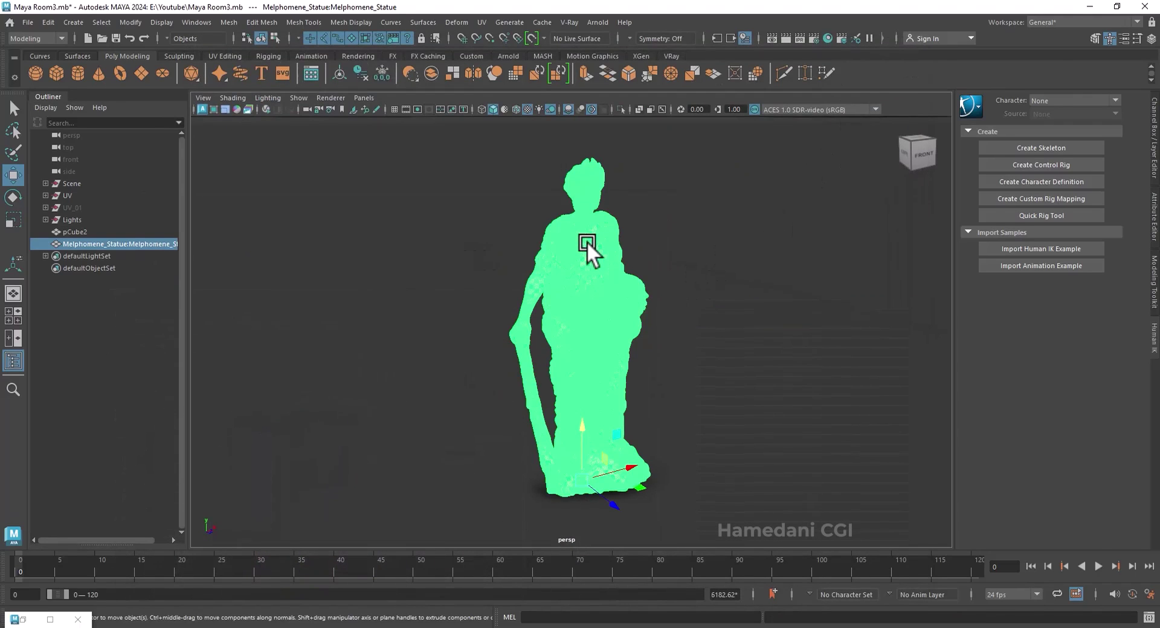
{"action": "right_click", "coordinate": [586, 241]}
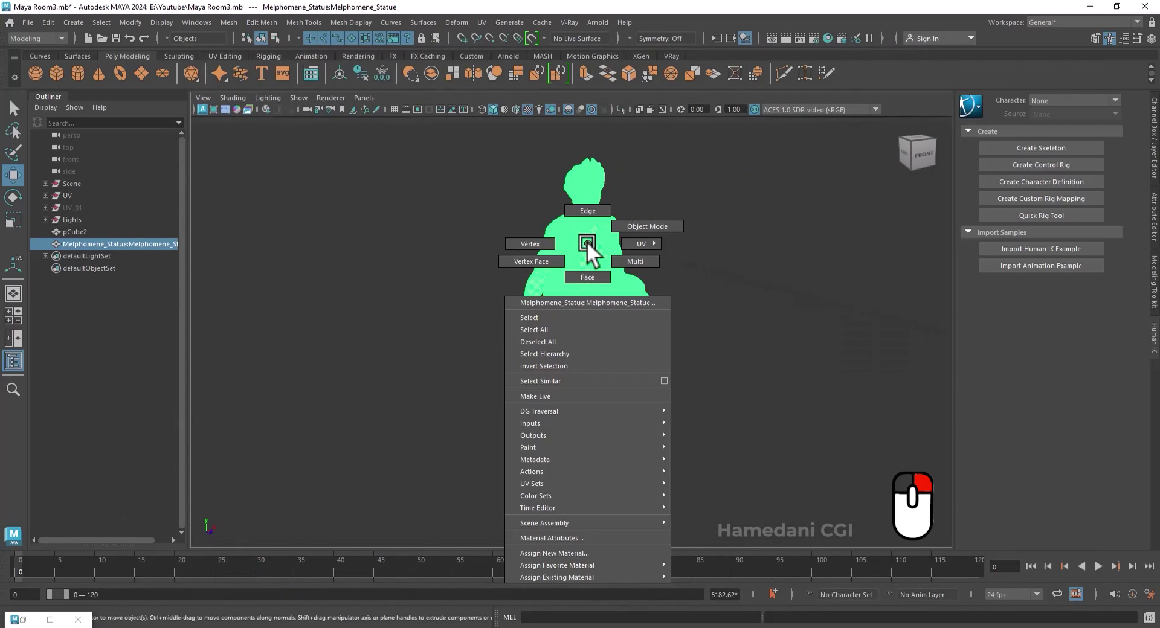
{"action": "right_click_drag", "start_coordinate": [586, 241], "coordinate": [567, 554]}
{"action": "left_click", "coordinate": [426, 308]}
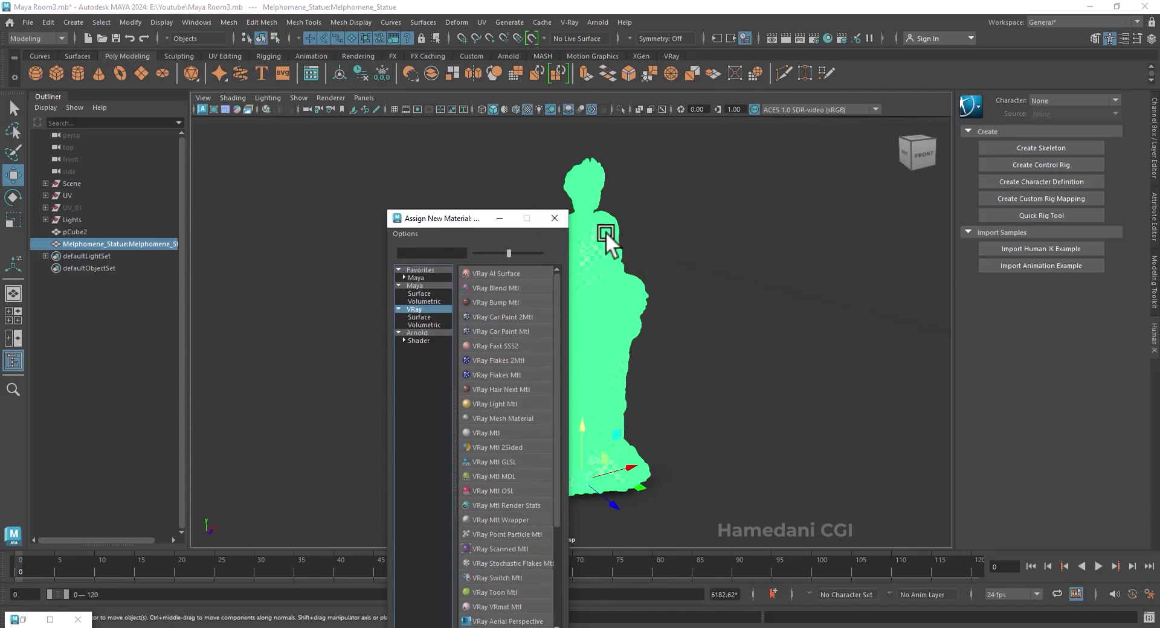
{"action": "left_click", "coordinate": [555, 218]}
{"action": "left_click", "coordinate": [117, 342]}
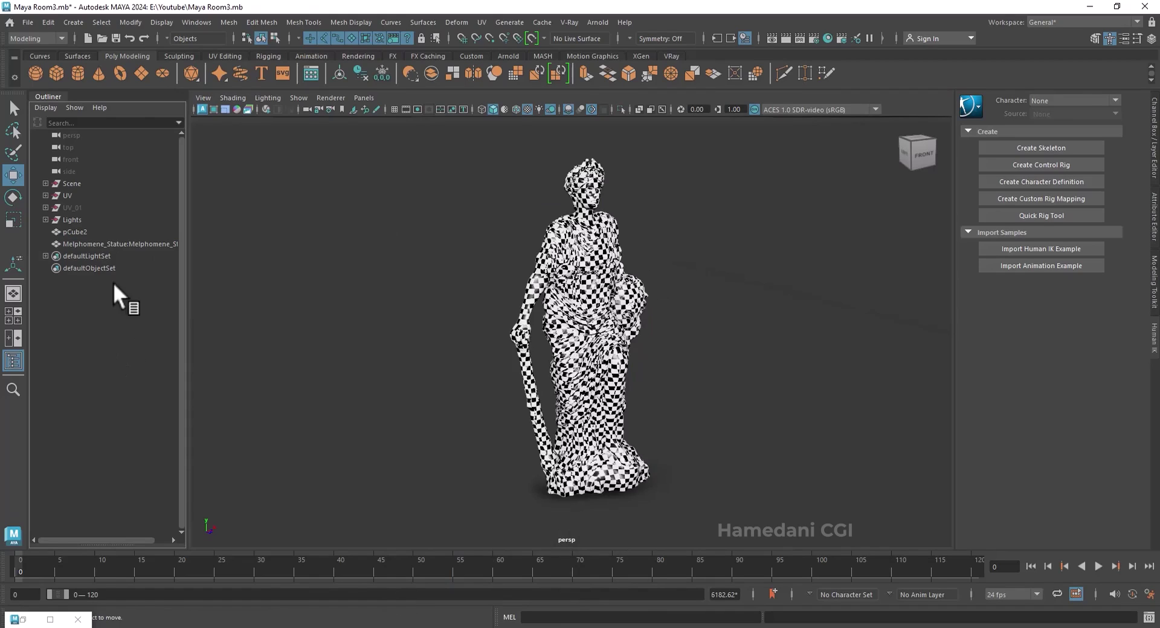
- Select the statue and look through the existing materials that can be assigned to it
{"action": "left_click", "coordinate": [586, 237]}
{"action": "right_click", "coordinate": [586, 237]}
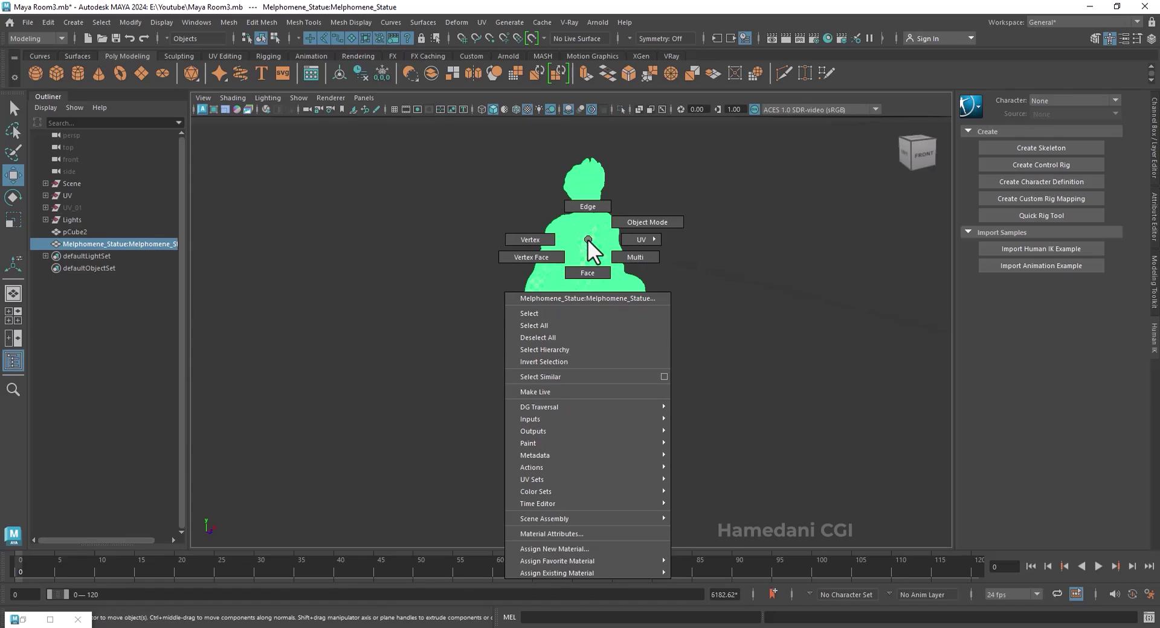
{"action": "mouse_move", "coordinate": [537, 574]}
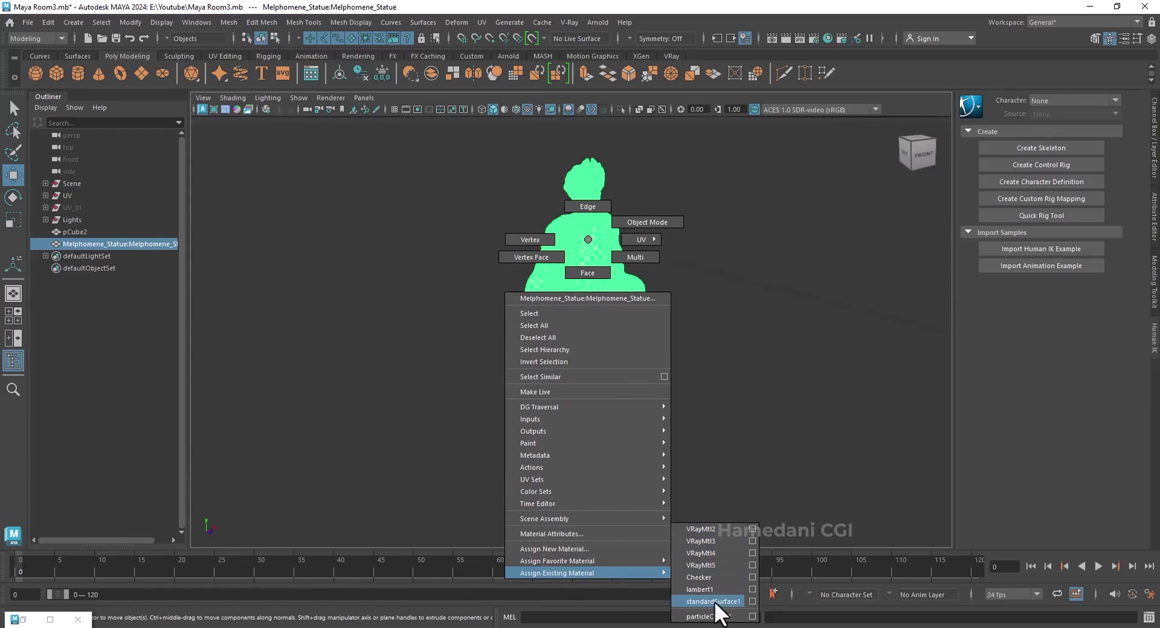
{"action": "right_click_drag", "start_coordinate": [574, 564], "coordinate": [393, 484]}
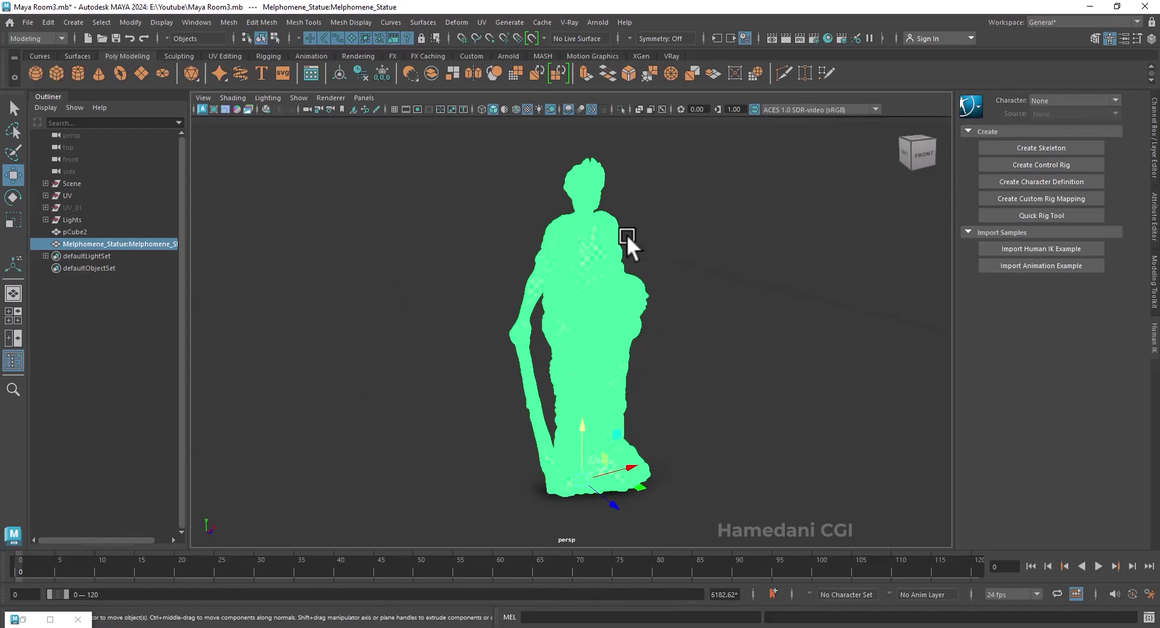
- Open Hypershade and assign VRayMtl3 to the statue selected in the viewport
{"action": "left_click", "coordinate": [828, 36]}
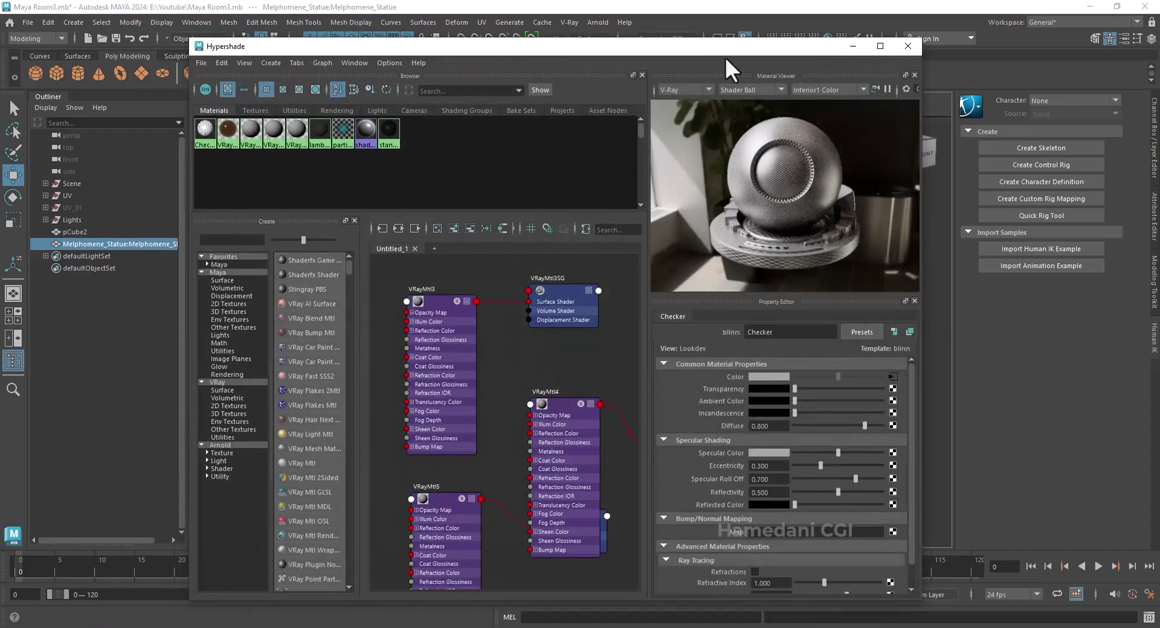
{"action": "left_click_drag", "start_coordinate": [709, 141], "coordinate": [724, 384]}
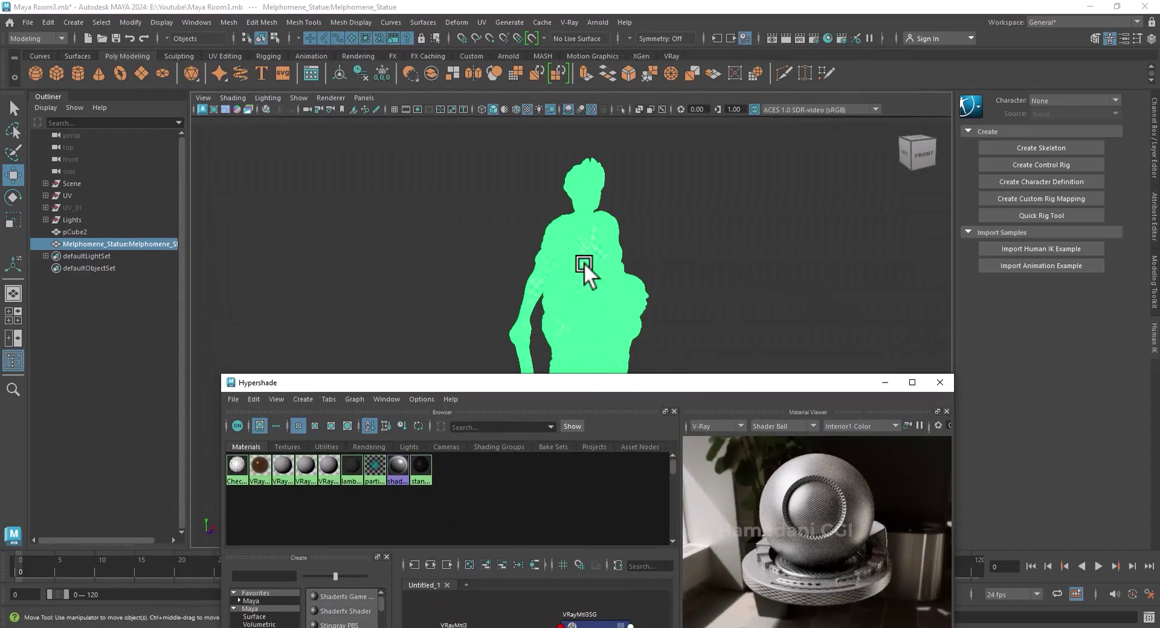
{"action": "left_click_drag", "start_coordinate": [588, 382], "coordinate": [628, 211]}
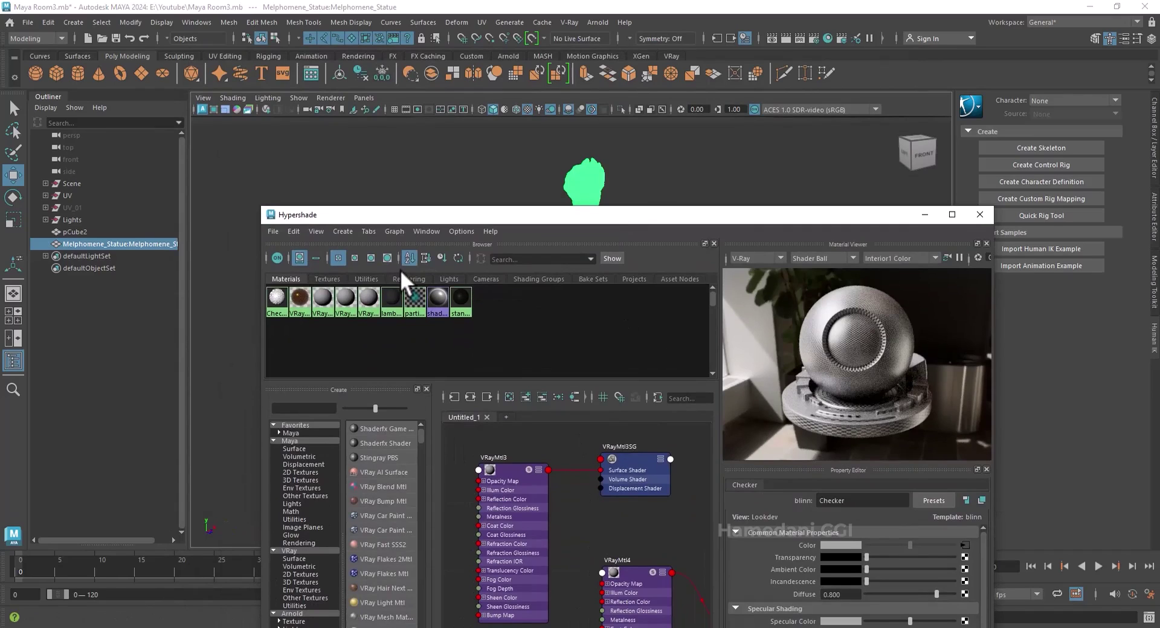
{"action": "right_click", "coordinate": [512, 474]}
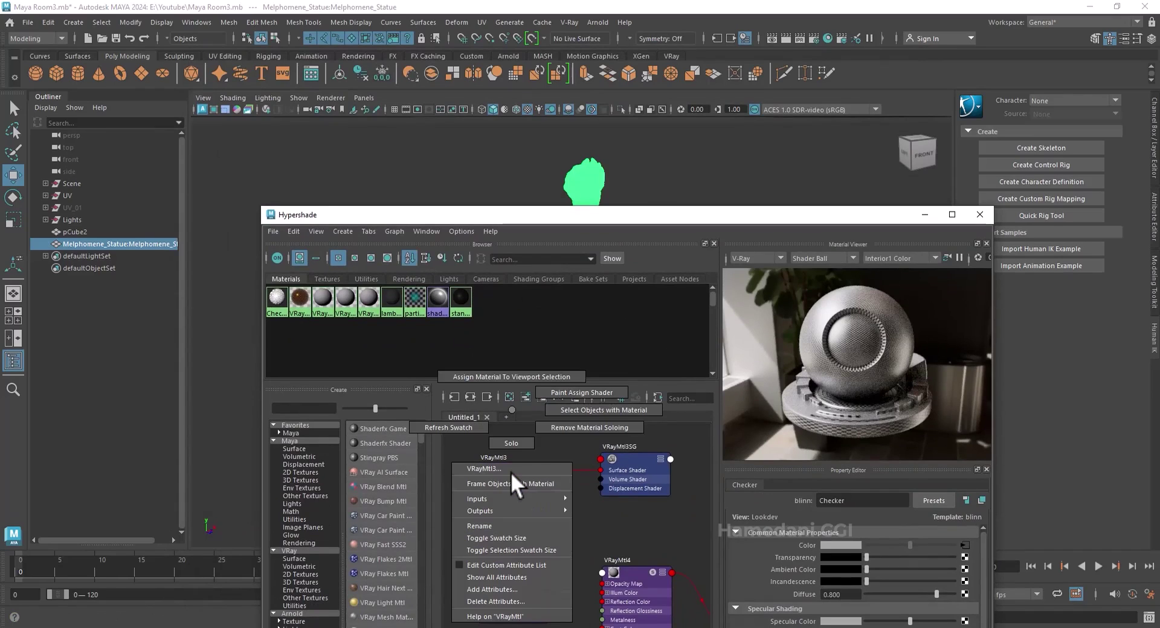
{"action": "left_click", "coordinate": [558, 377]}
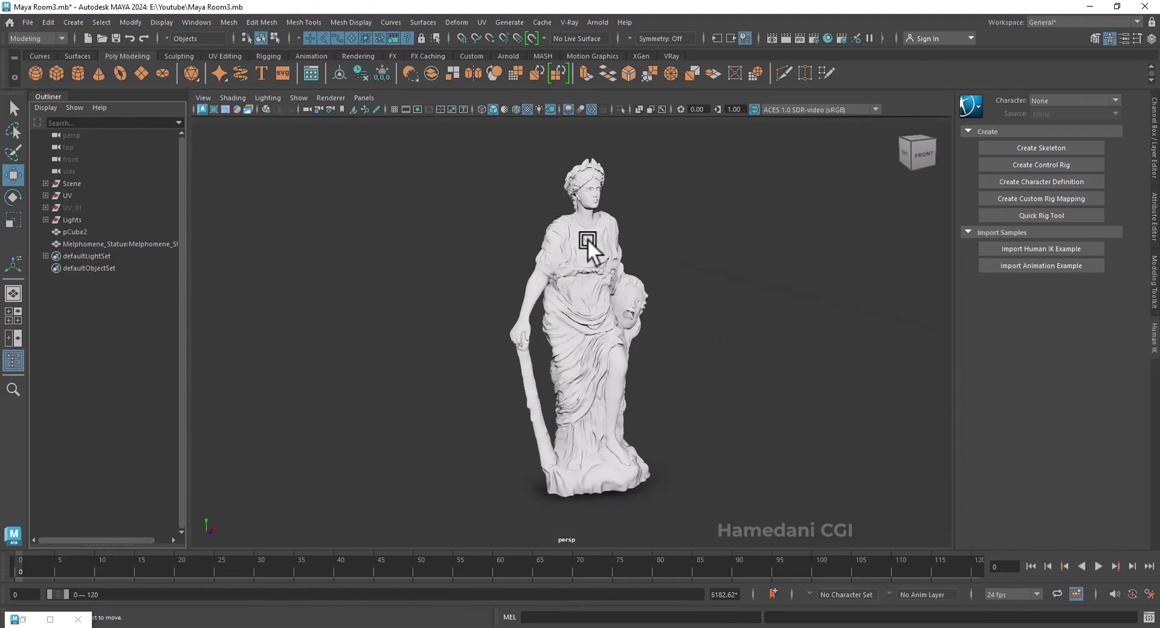
- Apply the VRayMtl3 node from Hypershade directly onto the statue and minimize Hypershade
{"action": "left_click", "coordinate": [827, 38]}
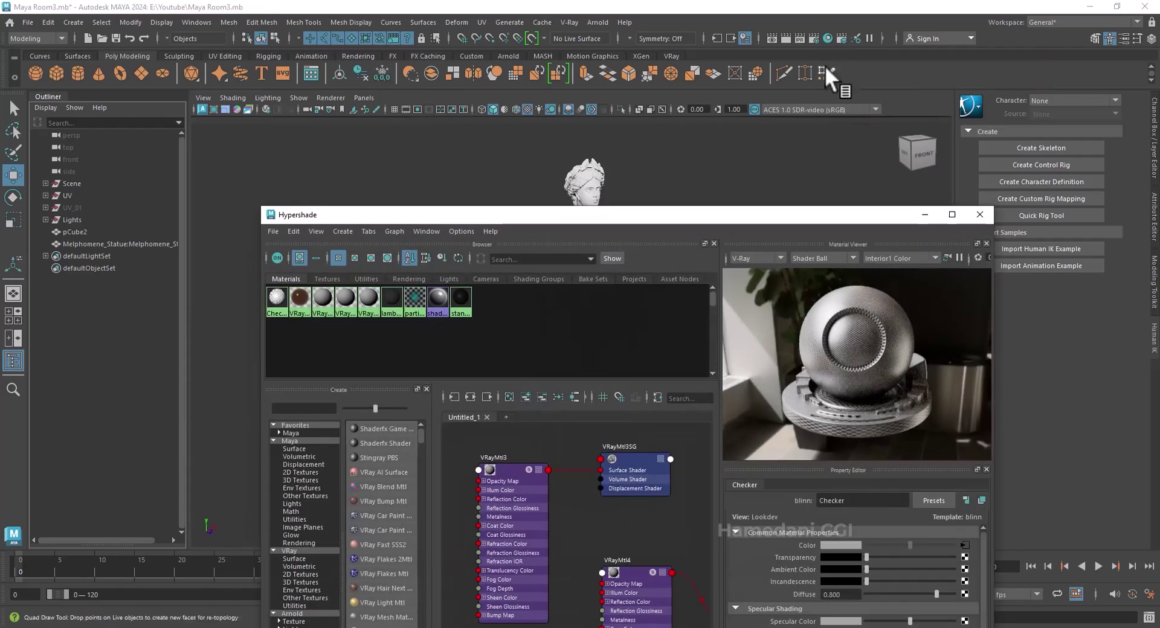
{"action": "left_click", "coordinate": [499, 467]}
{"action": "middle_click_drag", "start_coordinate": [499, 468], "coordinate": [604, 195]}
{"action": "left_click", "coordinate": [925, 214]}
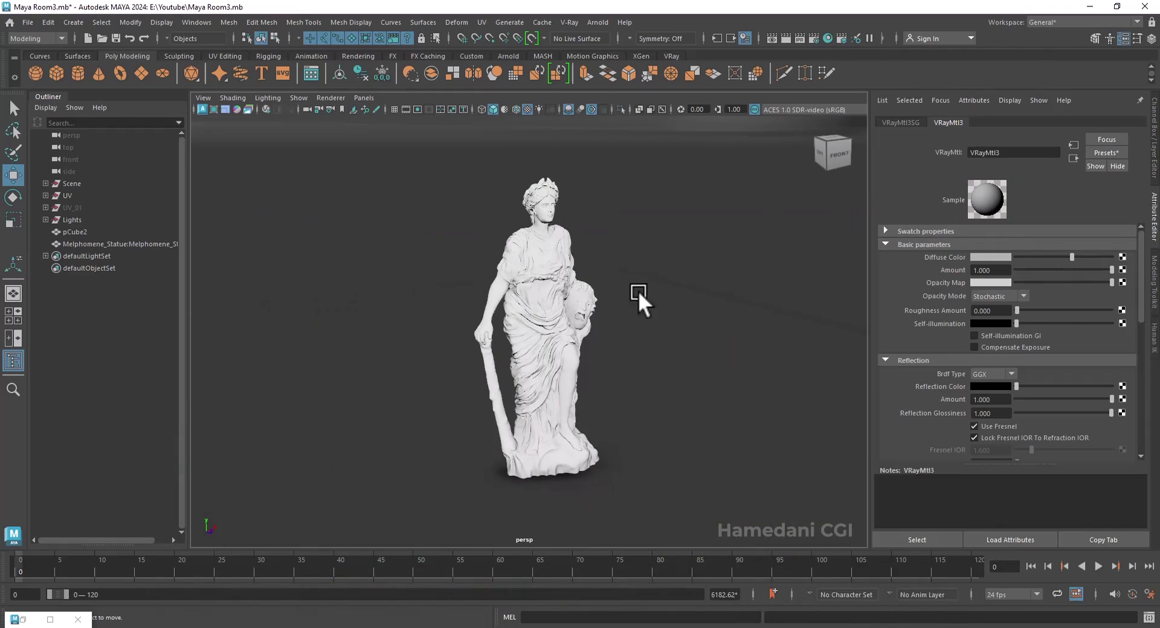
- Open the material attributes of the selected statue and clear the selection
{"action": "left_click", "coordinate": [542, 245]}
{"action": "right_click", "coordinate": [542, 246]}
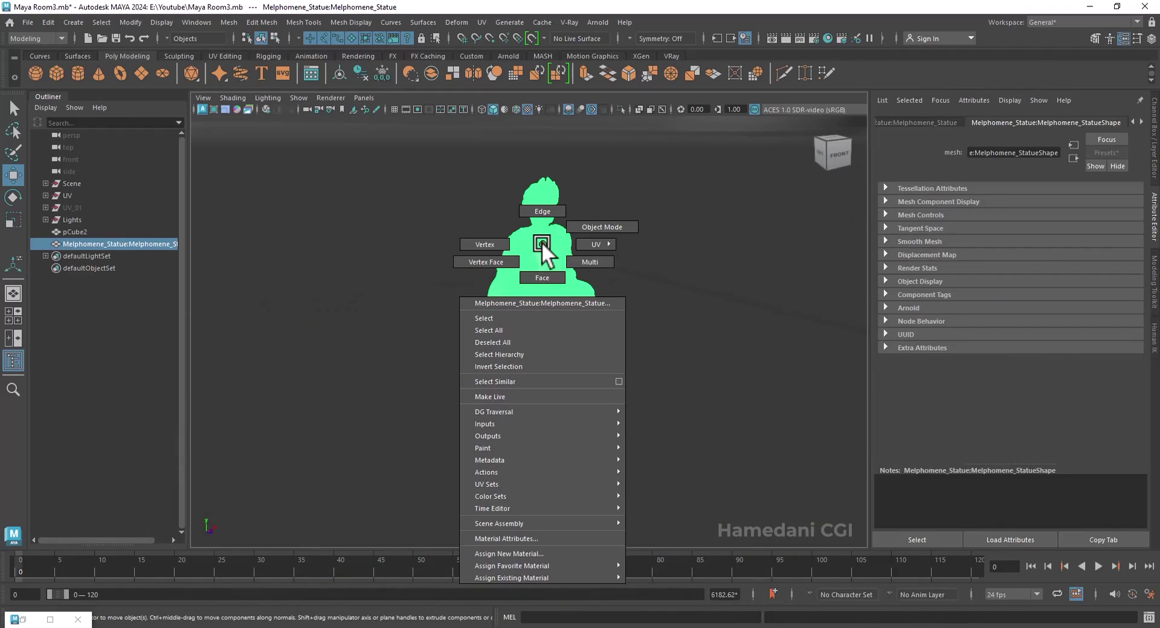
{"action": "left_click", "coordinate": [550, 538]}
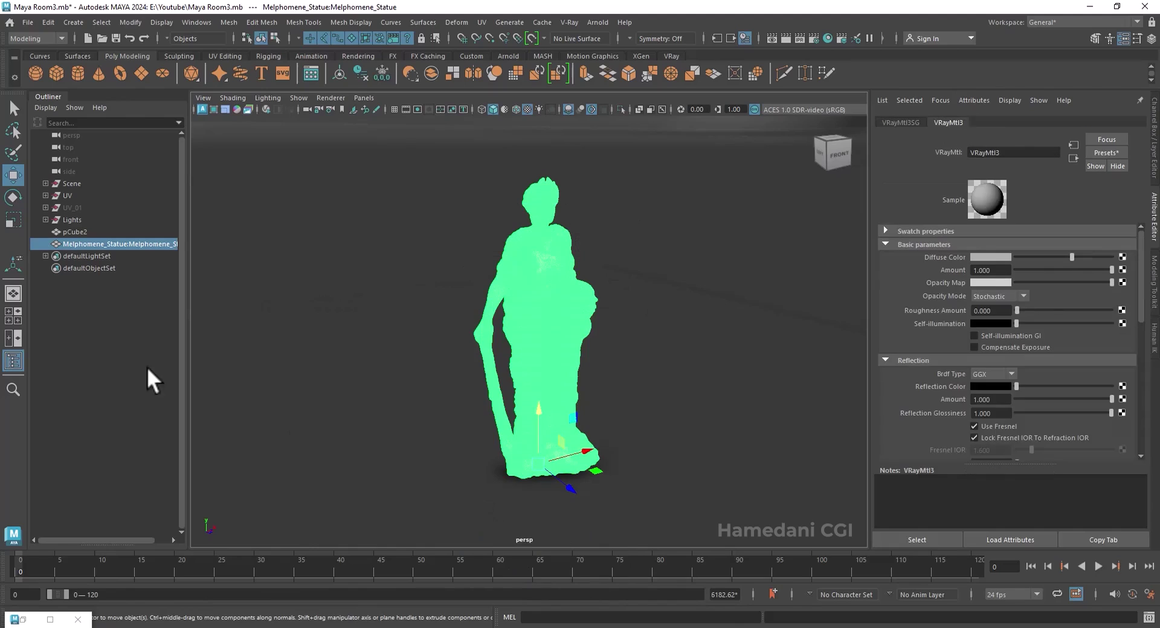
{"action": "left_click", "coordinate": [111, 351]}
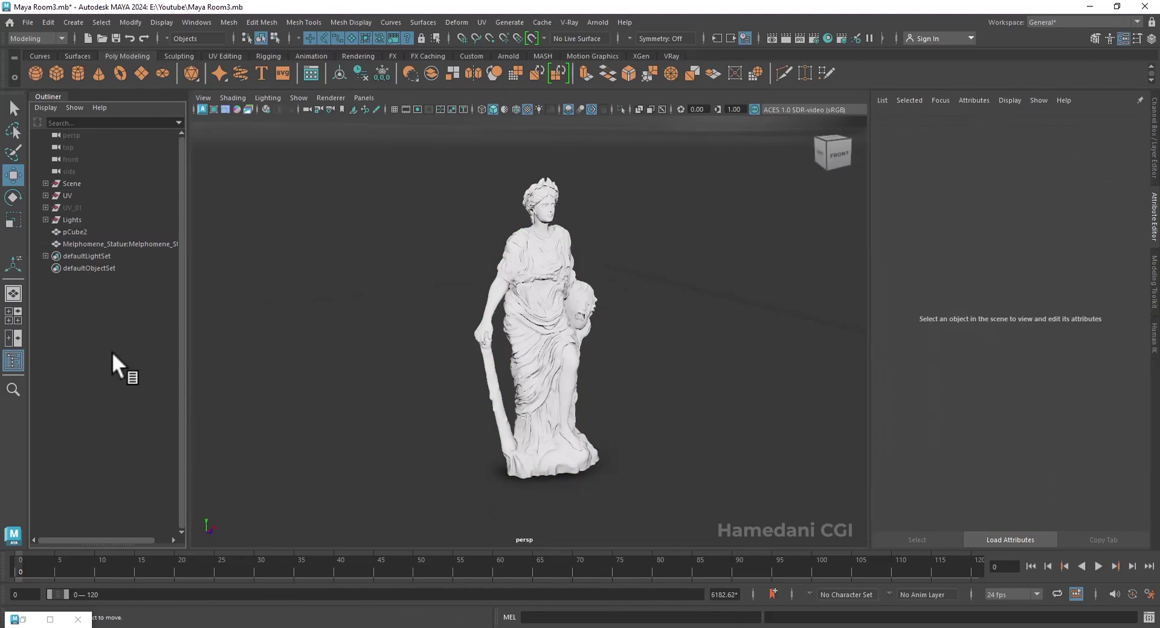
- In the statue's material attributes, set the diffuse color to the orange-brown history swatch, slightly darker, and the reflection color to light grey
{"action": "right_click", "coordinate": [543, 249]}
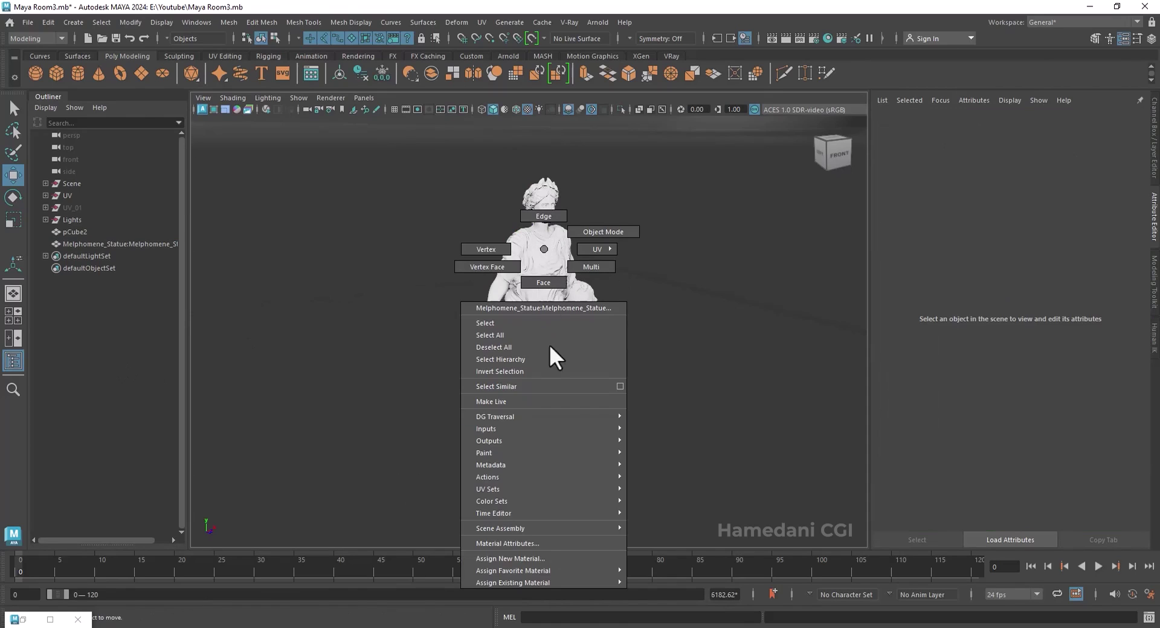
{"action": "left_click", "coordinate": [521, 542]}
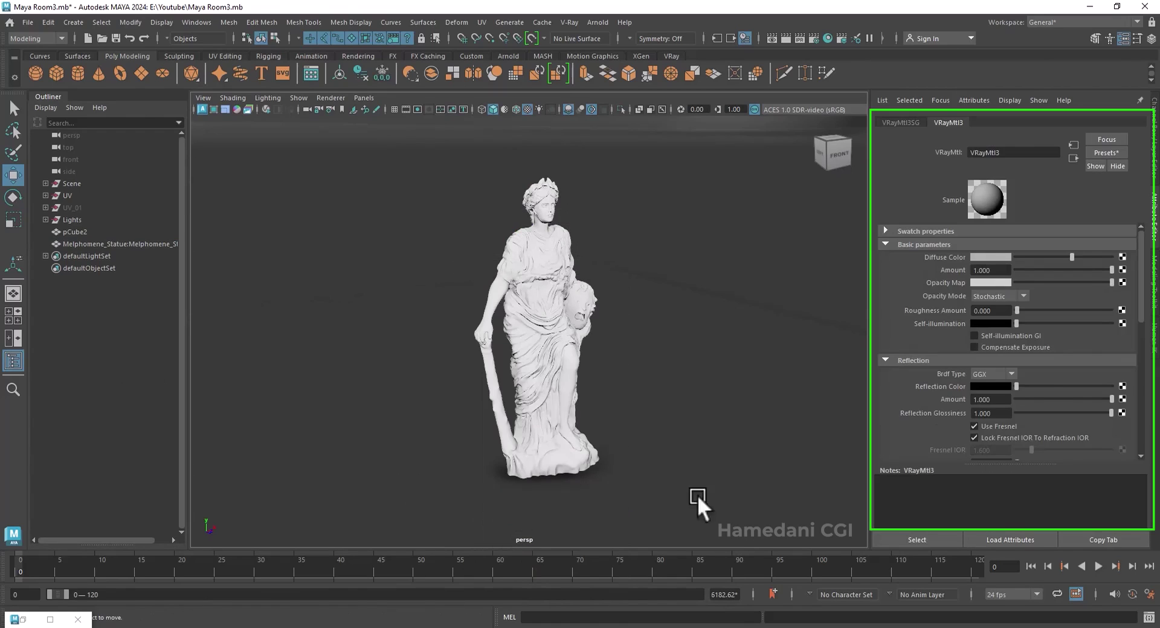
{"action": "mouse_move", "coordinate": [1066, 252]}
{"action": "left_mouse_down"}
{"action": "mouse_move", "coordinate": [1033, 250]}
{"action": "mouse_move", "coordinate": [1065, 253]}
{"action": "left_mouse_up"}
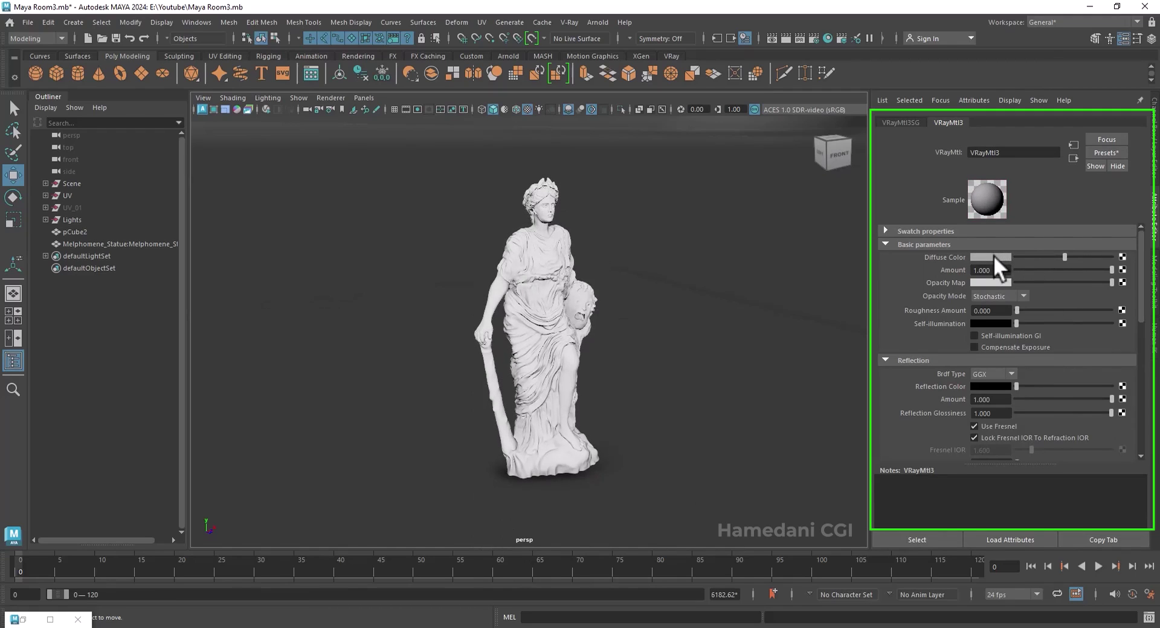
{"action": "left_click", "coordinate": [993, 255]}
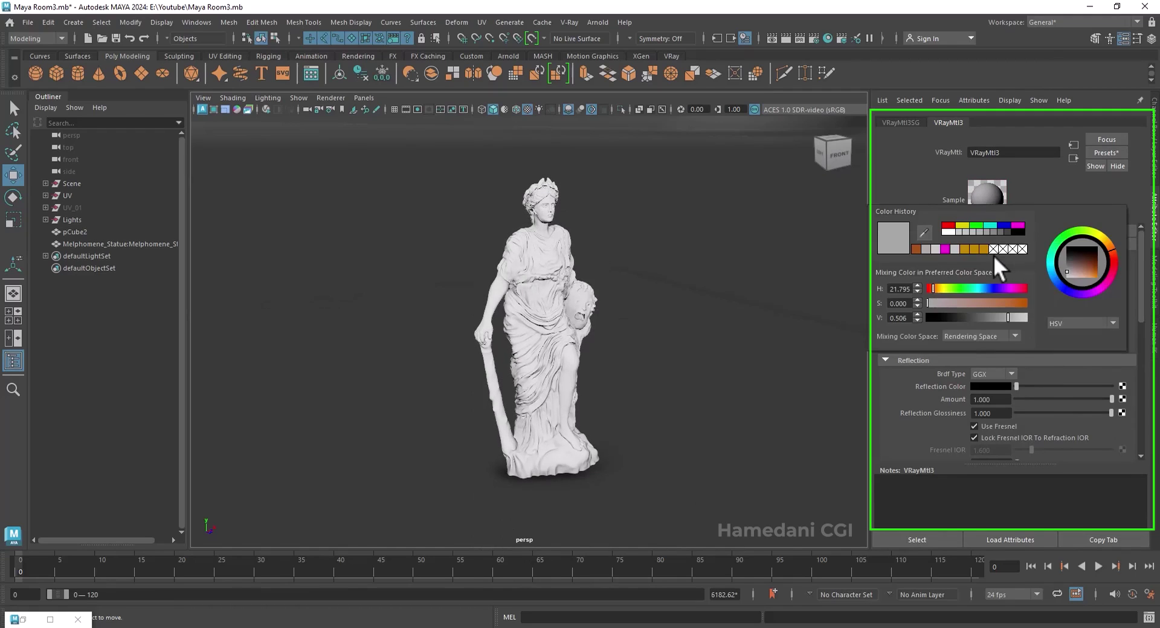
{"action": "left_click", "coordinate": [917, 249]}
{"action": "mouse_move", "coordinate": [1064, 255]}
{"action": "left_mouse_down"}
{"action": "mouse_move", "coordinate": [1079, 254]}
{"action": "mouse_move", "coordinate": [1052, 253]}
{"action": "left_mouse_up"}
{"action": "mouse_move", "coordinate": [1061, 387]}
{"action": "left_mouse_down"}
{"action": "mouse_move", "coordinate": [1087, 382]}
{"action": "mouse_move", "coordinate": [1078, 386]}
{"action": "left_mouse_up"}
- Assign a different existing material to the statue and undo the assignment
{"action": "right_click", "coordinate": [531, 245]}
{"action": "mouse_move", "coordinate": [495, 582]}
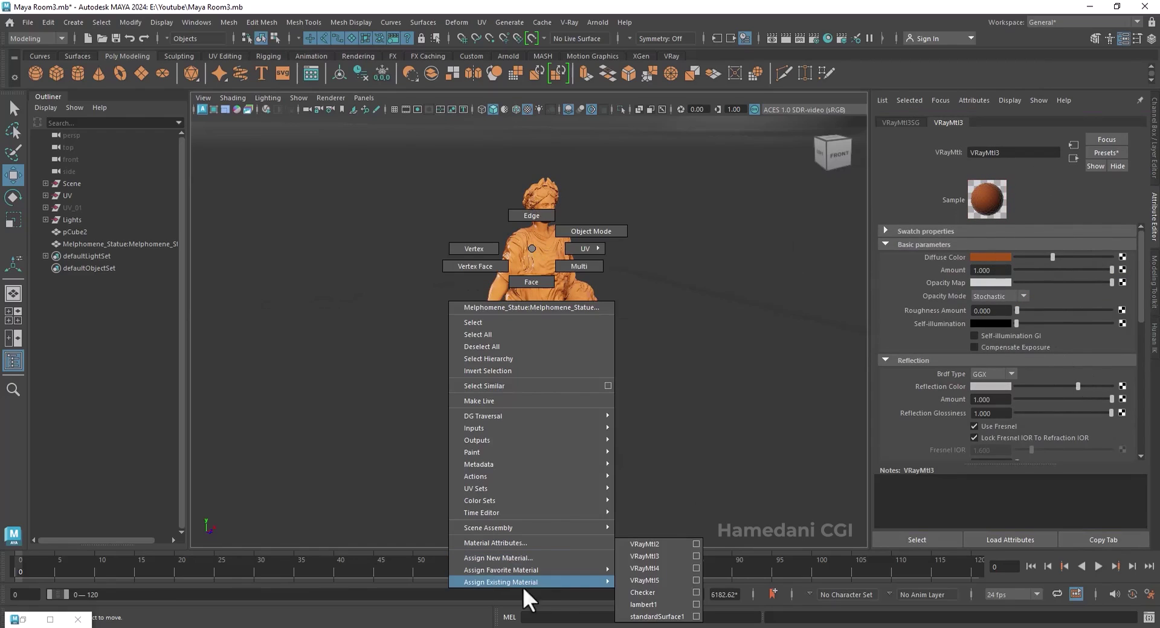
{"action": "left_click", "coordinate": [647, 611]}
{"action": "key", "text": "ctrl+z"}
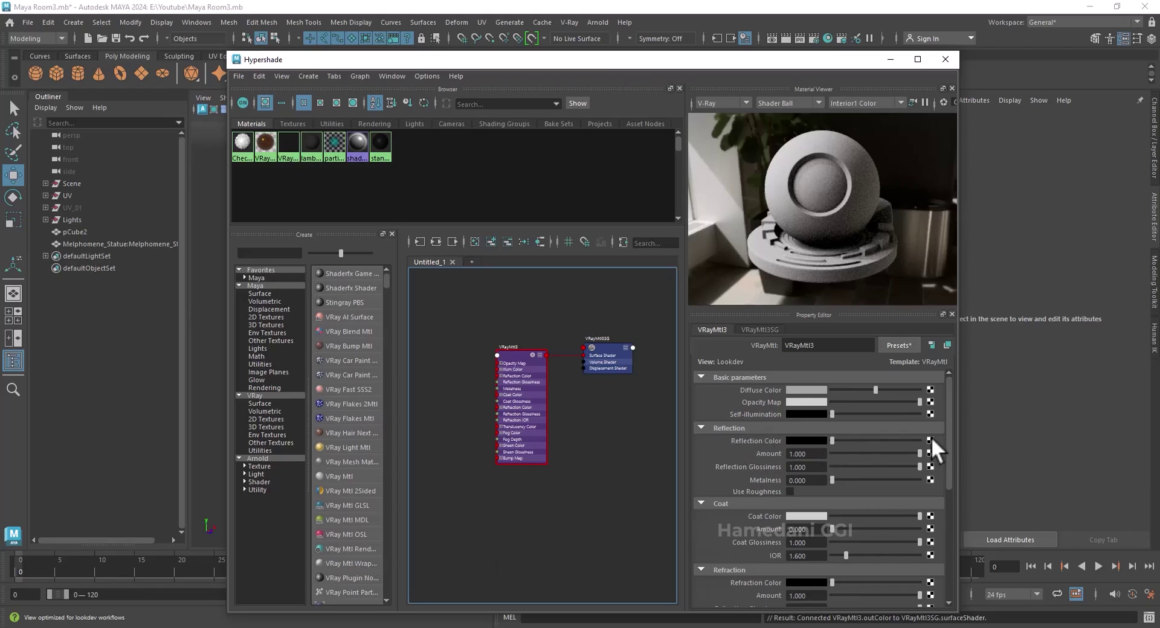
- Raise VRayMtl3's reflection color to white, test its amount and glossiness, and set metalness to 1.000
{"action": "left_click_drag", "start_coordinate": [831, 441], "coordinate": [920, 441]}
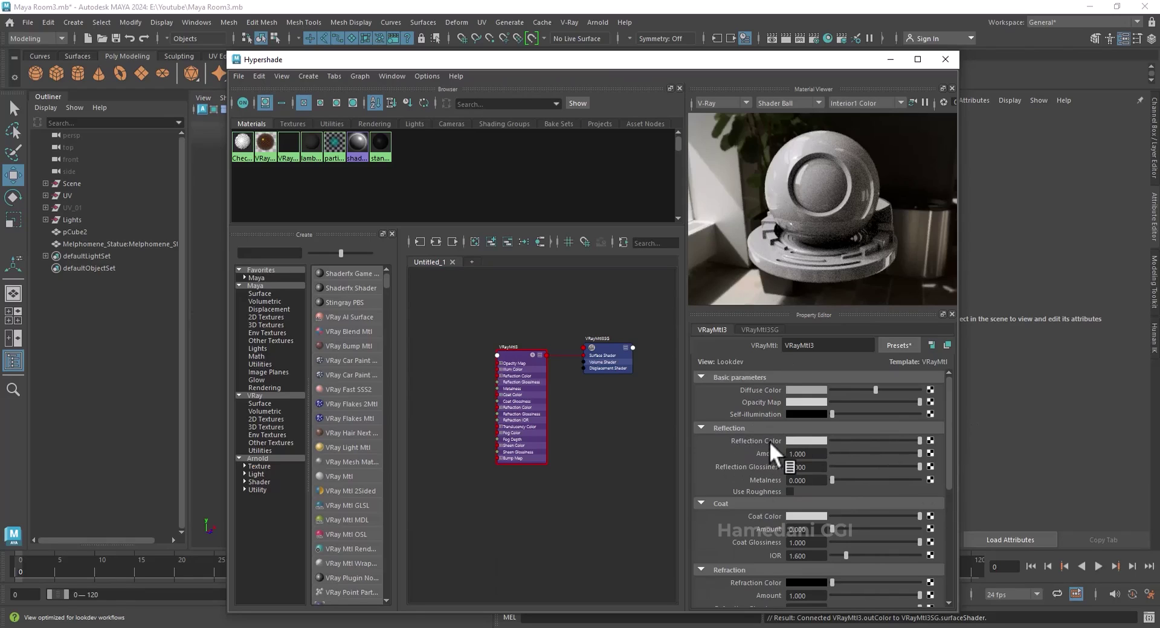
{"action": "mouse_move", "coordinate": [918, 453]}
{"action": "left_mouse_down"}
{"action": "mouse_move", "coordinate": [829, 452]}
{"action": "mouse_move", "coordinate": [889, 452]}
{"action": "mouse_move", "coordinate": [908, 465]}
{"action": "mouse_move", "coordinate": [851, 466]}
{"action": "mouse_move", "coordinate": [955, 465]}
{"action": "mouse_move", "coordinate": [912, 464]}
{"action": "left_mouse_up"}
{"action": "left_click_drag", "start_coordinate": [830, 465], "coordinate": [929, 465]}
{"action": "left_click_drag", "start_coordinate": [831, 478], "coordinate": [945, 483]}
{"action": "scroll", "coordinate": [755, 525], "scroll_direction": "down", "scroll_amount": 3}
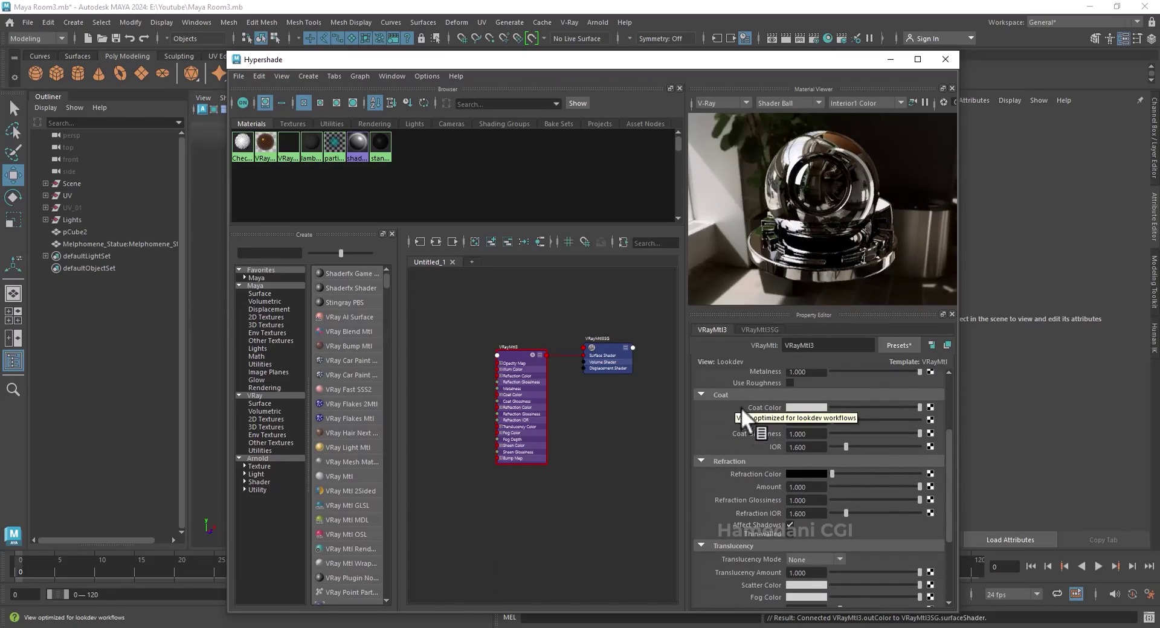
{"action": "scroll", "coordinate": [729, 415], "scroll_direction": "up", "scroll_amount": 3}
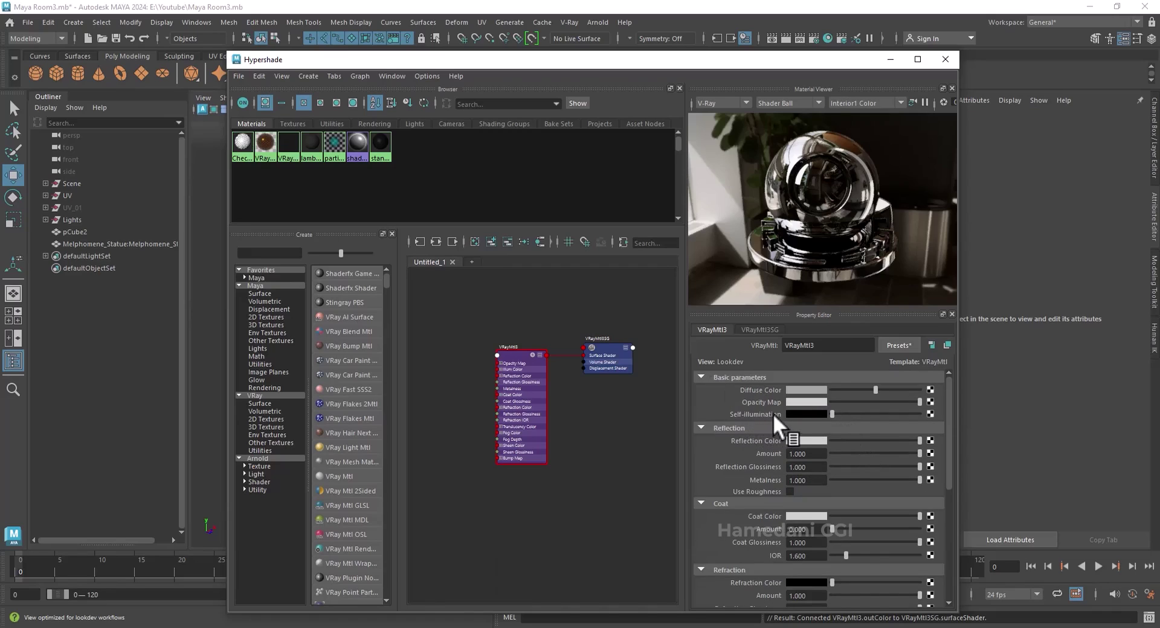
- Set VRayMtl3's metalness to 0.000 and look through its coat, refraction and remaining settings
{"action": "left_click_drag", "start_coordinate": [832, 414], "coordinate": [945, 409]}
{"action": "left_click_drag", "start_coordinate": [918, 480], "coordinate": [785, 480]}
{"action": "scroll", "coordinate": [879, 459], "scroll_direction": "down", "scroll_amount": 2}
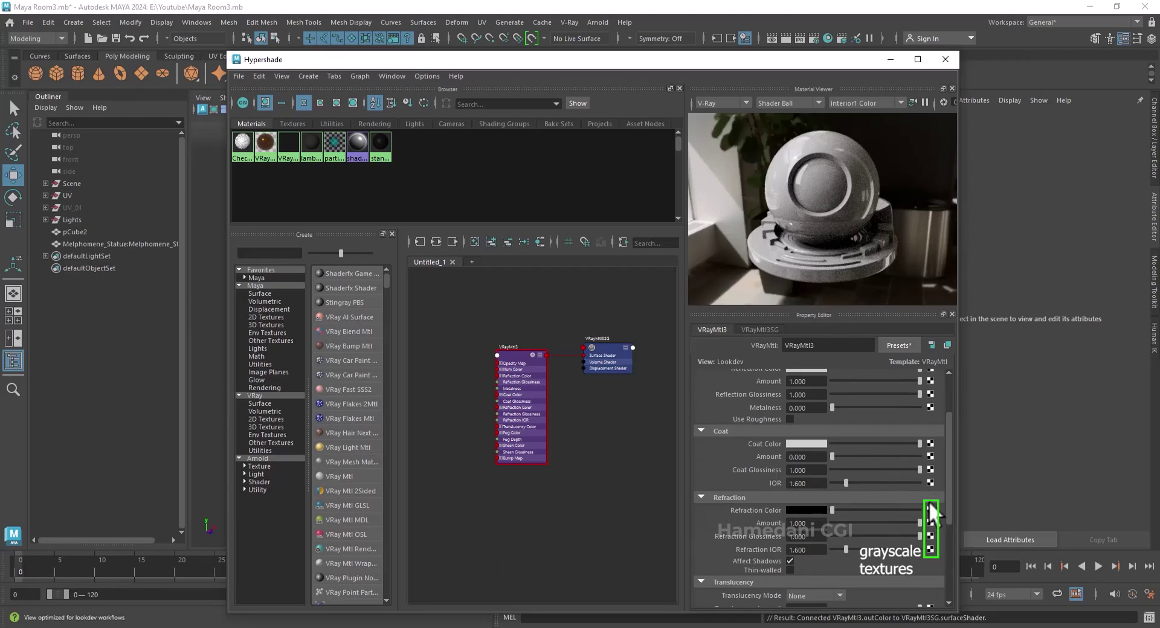
{"action": "left_click_drag", "start_coordinate": [854, 508], "coordinate": [921, 535]}
{"action": "scroll", "coordinate": [721, 512], "scroll_direction": "down", "scroll_amount": 5}
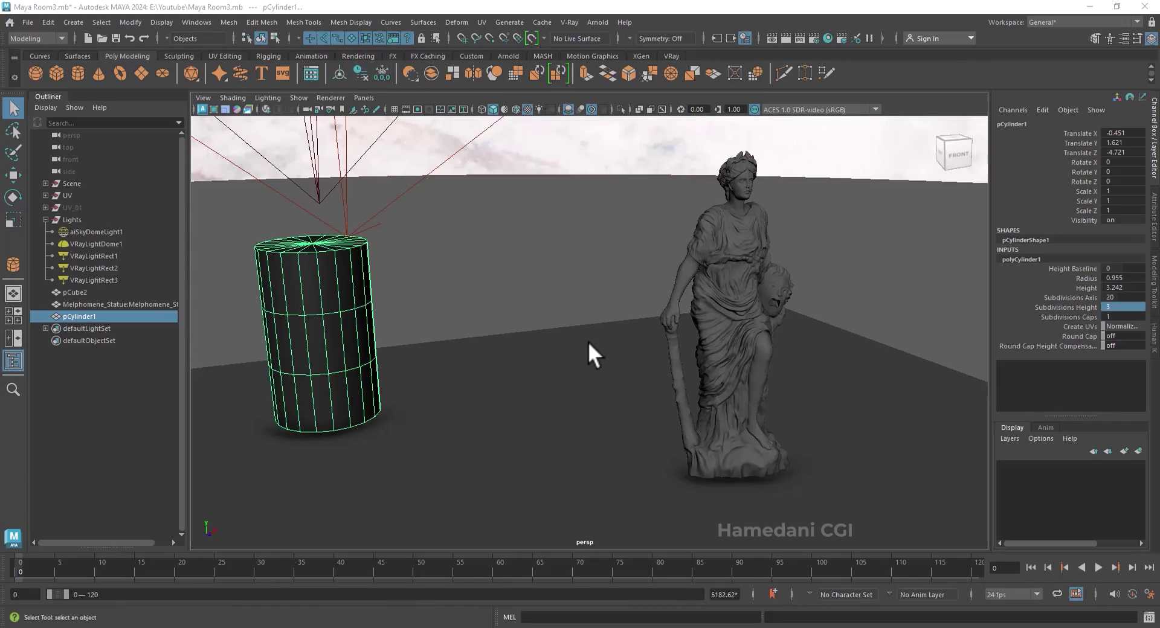
- Select the faces of the cylinder's top section and assign the Green material to them from Hypershade
{"action": "right_click", "coordinate": [322, 270]}
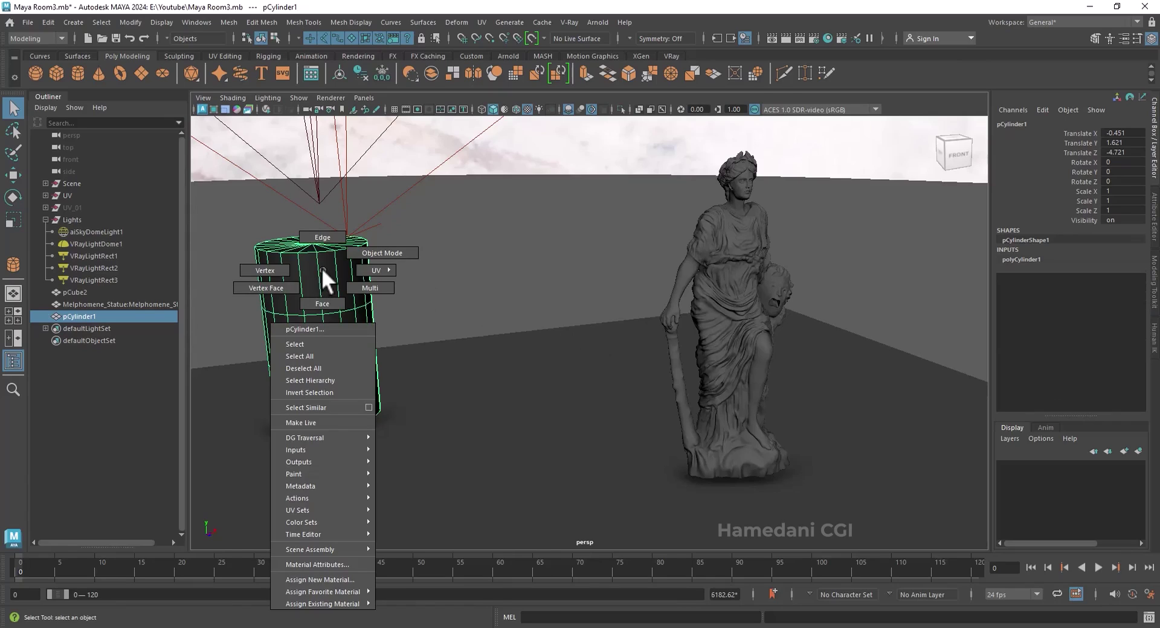
{"action": "left_click", "coordinate": [331, 301]}
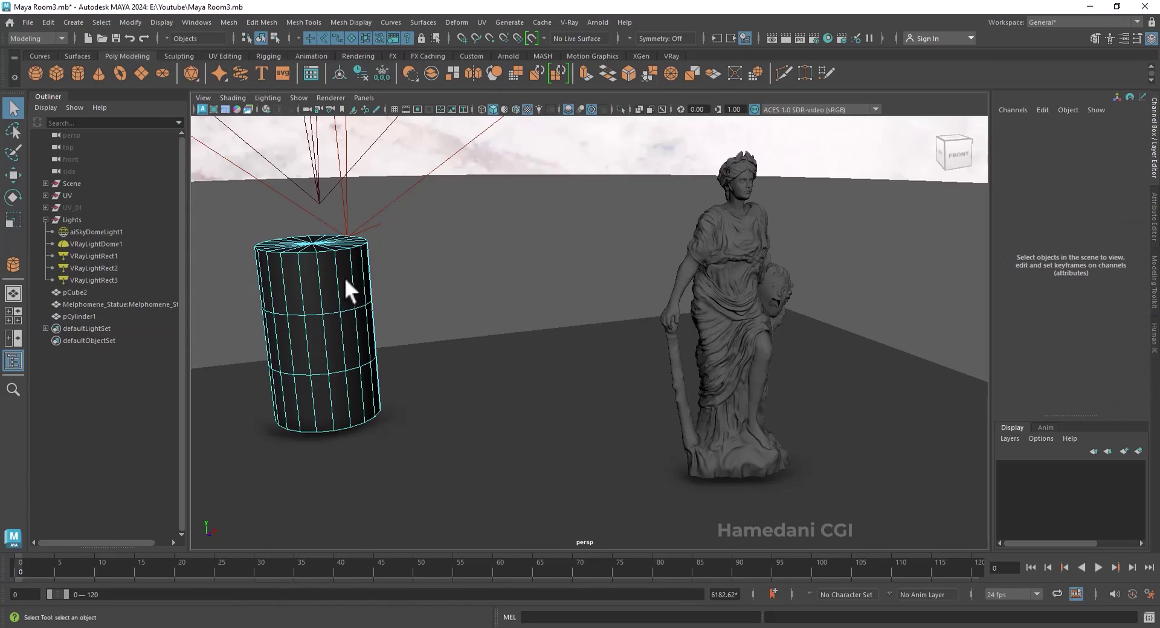
{"action": "left_click", "coordinate": [827, 38]}
{"action": "left_click_drag", "start_coordinate": [629, 88], "coordinate": [734, 82]}
{"action": "left_click_drag", "start_coordinate": [241, 214], "coordinate": [404, 263]}
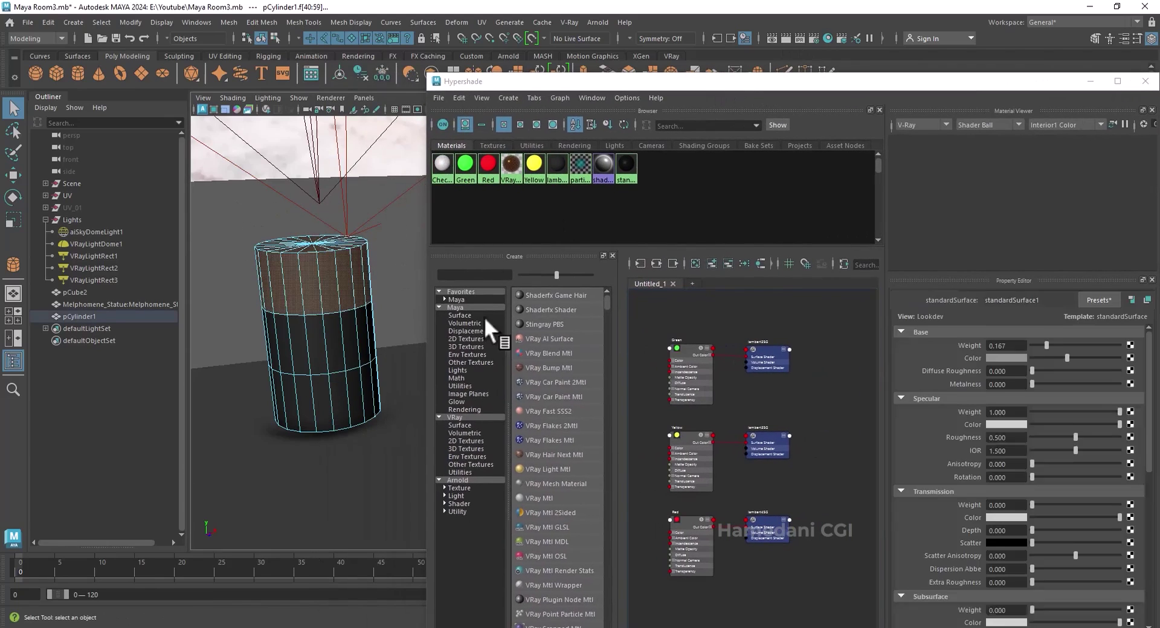
{"action": "right_click", "coordinate": [688, 348]}
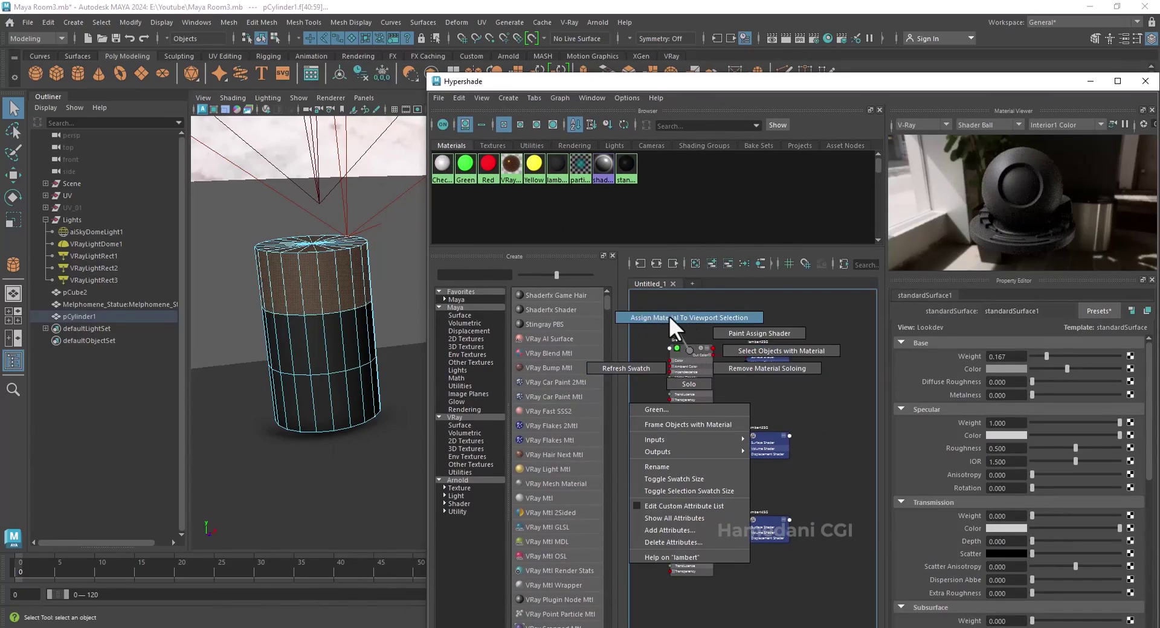
{"action": "left_click", "coordinate": [669, 319]}
- Select the cylinder's middle row of faces and assign the Yellow material to them
{"action": "left_click_drag", "start_coordinate": [243, 330], "coordinate": [399, 360]}
{"action": "right_click", "coordinate": [701, 456]}
{"action": "left_click", "coordinate": [682, 378]}
- Assign the Red material to the cylinder's bottom section of faces and return to object mode
{"action": "left_click_drag", "start_coordinate": [417, 399], "coordinate": [331, 423], "text": "alt"}
{"action": "left_click_drag", "start_coordinate": [237, 416], "coordinate": [337, 340]}
{"action": "right_click", "coordinate": [688, 535]}
{"action": "left_click", "coordinate": [691, 377]}
{"action": "right_click_drag", "start_coordinate": [336, 340], "coordinate": [399, 267]}
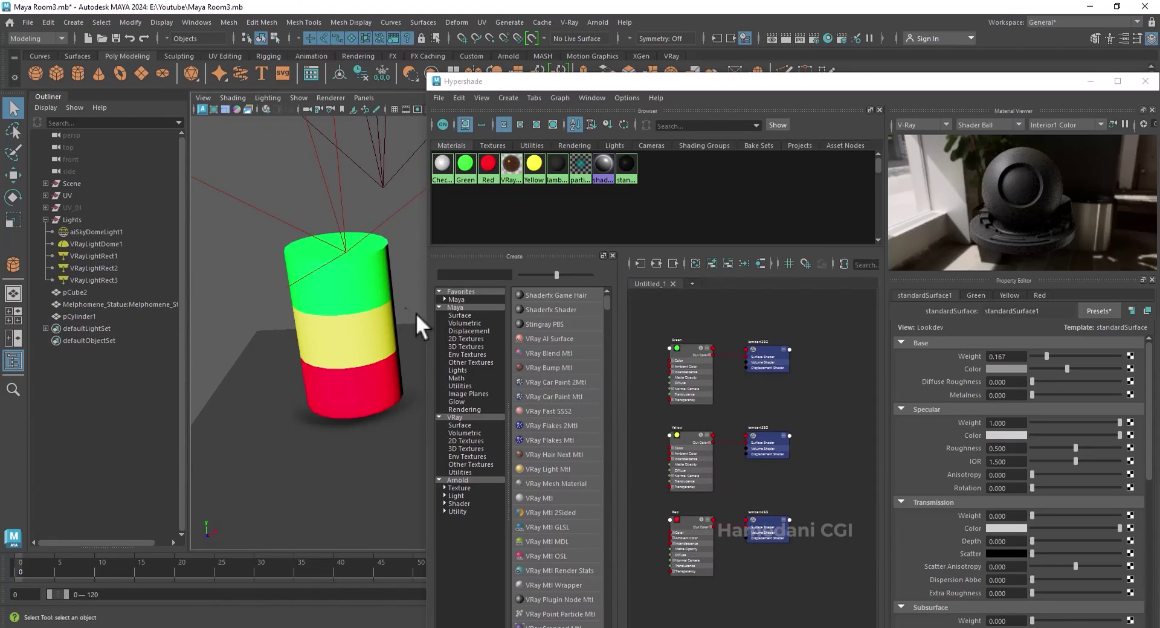
- Clear the Hypershade work area and graph the materials assigned to the cylinder
{"action": "left_click", "coordinate": [695, 264]}
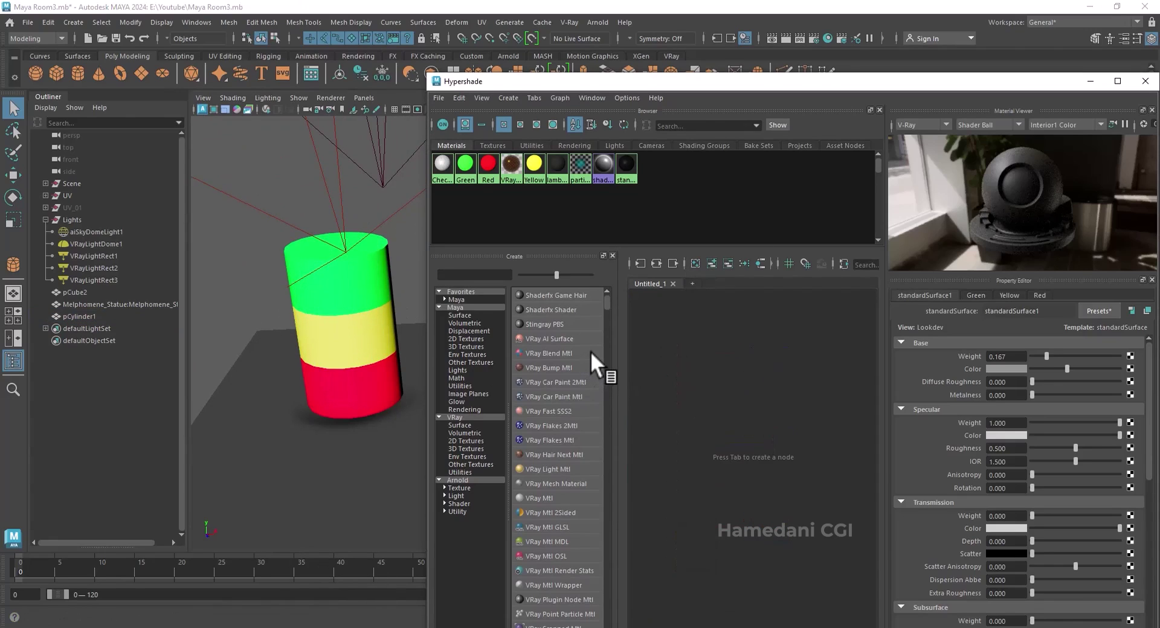
{"action": "left_click", "coordinate": [342, 291]}
{"action": "left_click", "coordinate": [763, 263]}
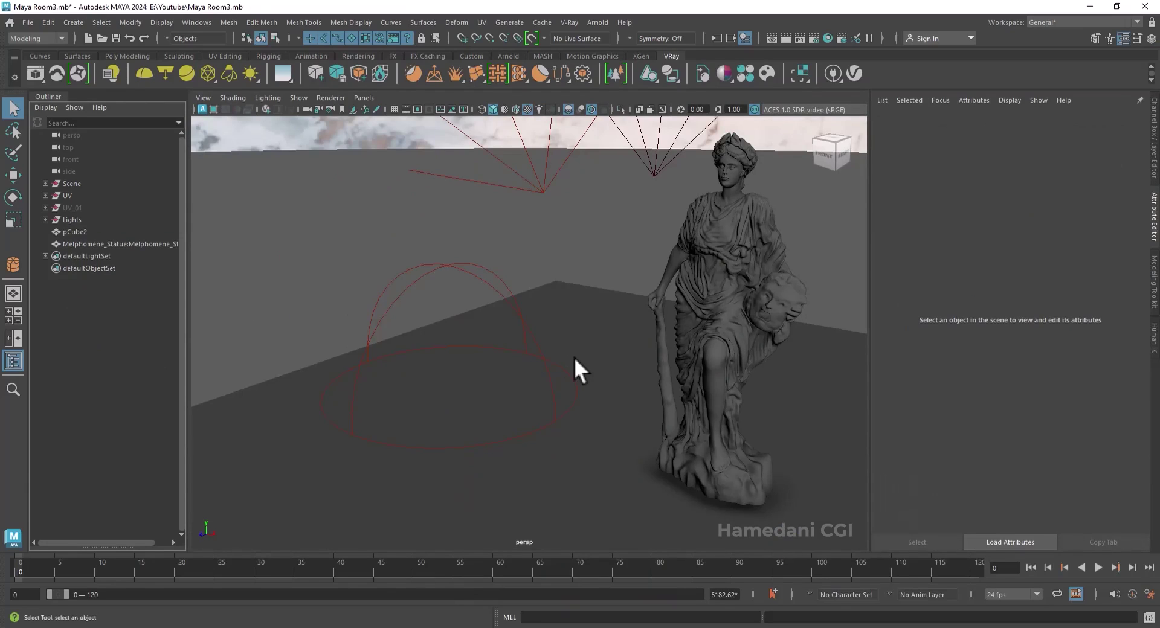
- Create a new VRay Mtl in Hypershade and arrange its node to leave room for texture nodes
{"action": "left_click", "coordinate": [828, 38]}
{"action": "left_click", "coordinate": [362, 477]}
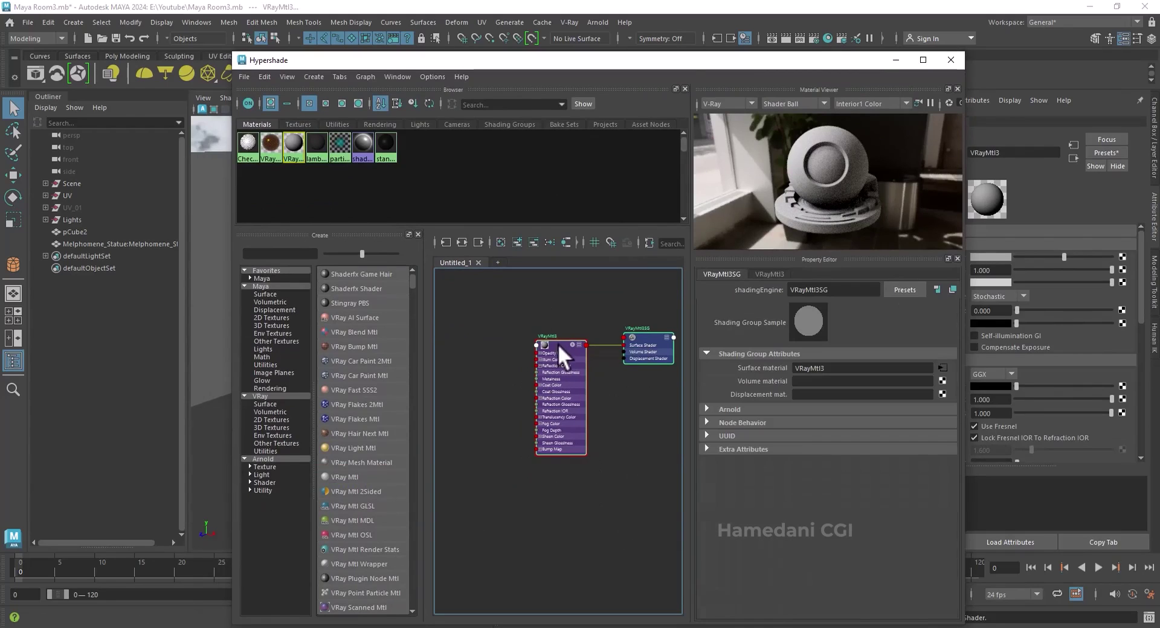
{"action": "left_click_drag", "start_coordinate": [557, 343], "coordinate": [586, 362]}
{"action": "middle_click_drag", "start_coordinate": [516, 397], "coordinate": [567, 402], "text": "alt"}
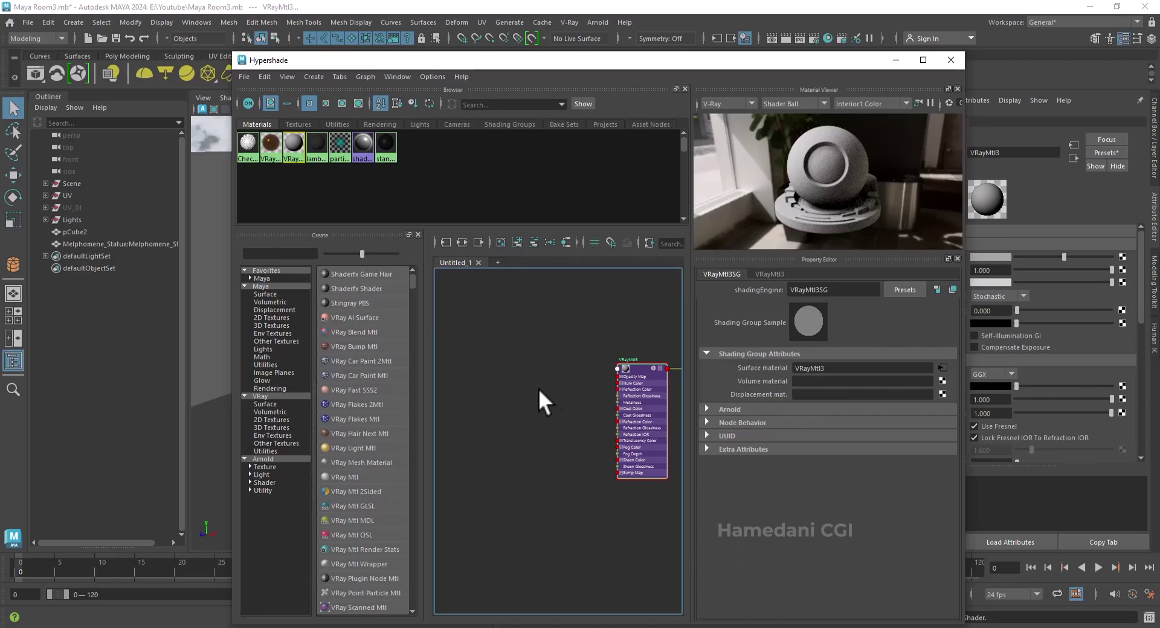
- Create a 2D File texture node for the VRay material and delete it together with its placement node
{"action": "left_click", "coordinate": [270, 318]}
{"action": "left_click", "coordinate": [333, 535]}
{"action": "left_click", "coordinate": [563, 433]}
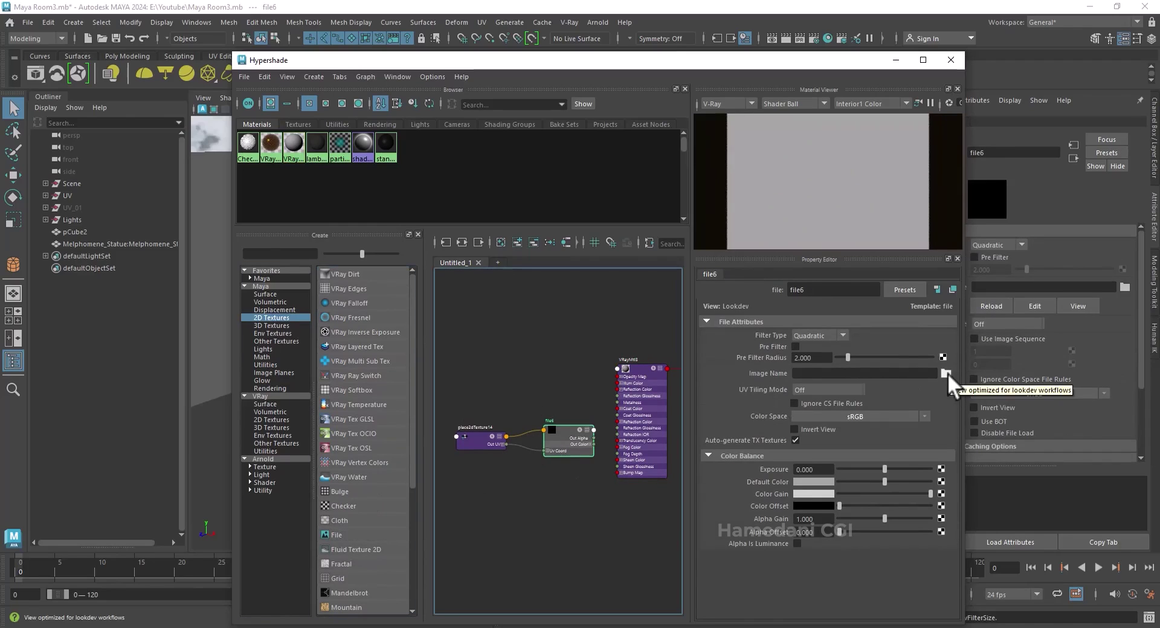
{"action": "left_click_drag", "start_coordinate": [557, 479], "coordinate": [491, 405]}
{"action": "key", "text": "Delete"}
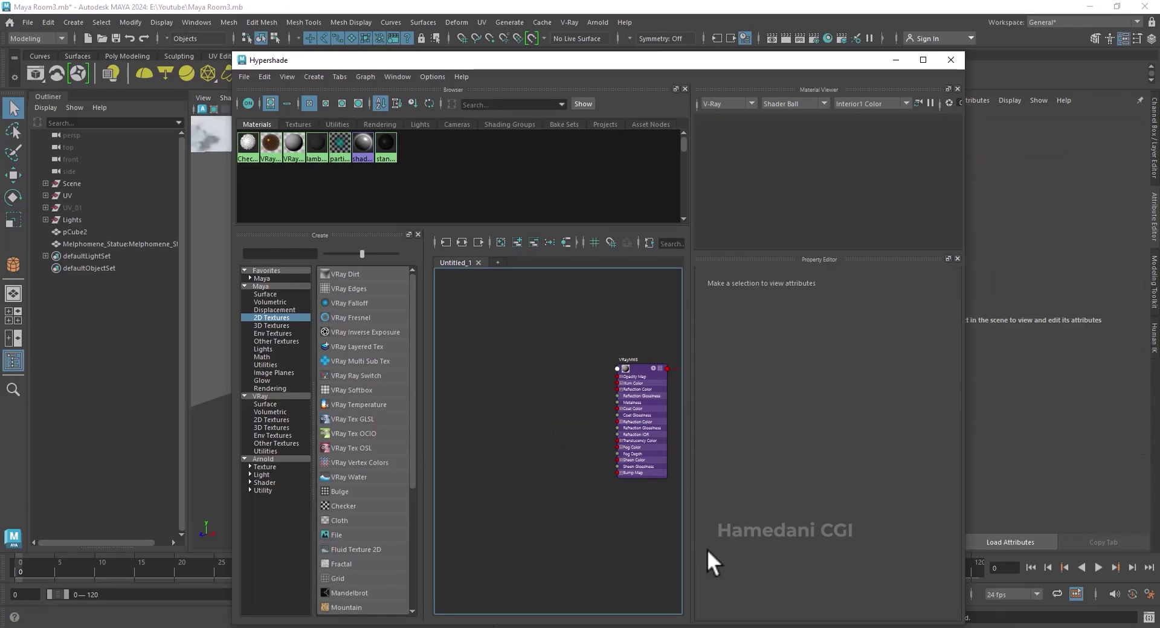
- Bring the Albedo, AO, Normal and Roughness images from the wood_plank_vgwnadk folder into the Hypershade work area
{"action": "left_click", "coordinate": [848, 627]}
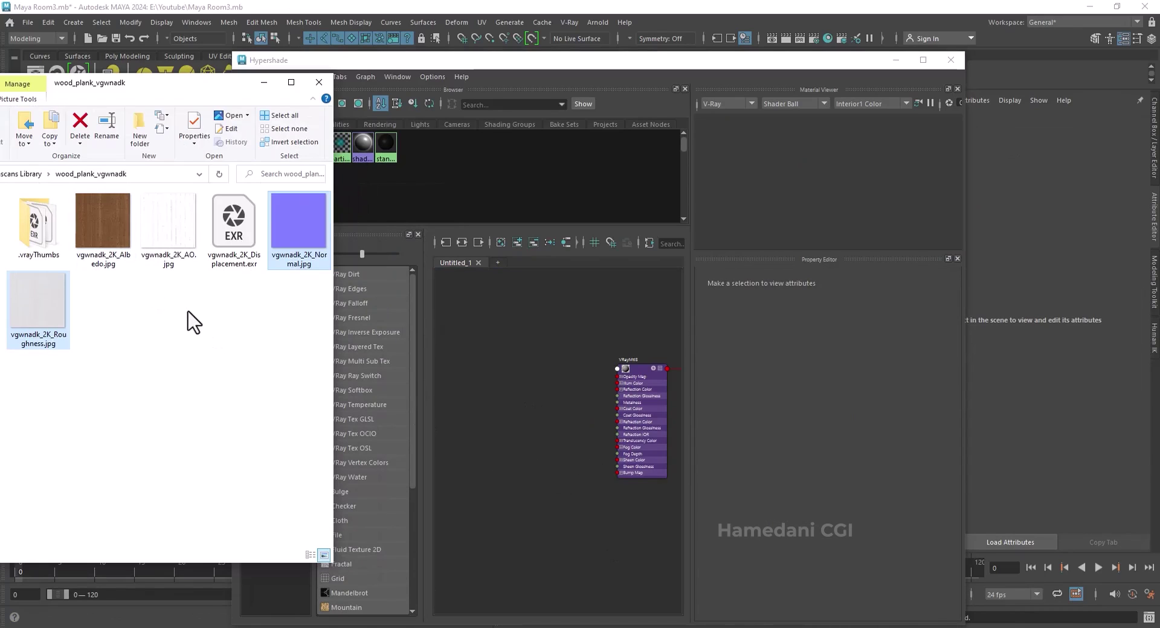
{"action": "left_click", "coordinate": [112, 238]}
{"action": "left_click", "coordinate": [211, 254], "text": "shift"}
{"action": "left_click", "coordinate": [296, 250], "text": "ctrl"}
{"action": "left_click", "coordinate": [45, 303], "text": "ctrl"}
{"action": "left_click_drag", "start_coordinate": [102, 248], "coordinate": [491, 400]}
- Move the Albedo and AO file nodes with their placement nodes into a column beside the VRay material
{"action": "middle_click_drag", "start_coordinate": [571, 443], "coordinate": [560, 458], "text": "alt"}
{"action": "scroll", "coordinate": [560, 458], "scroll_direction": "up", "scroll_amount": 3}
{"action": "left_click_drag", "start_coordinate": [571, 461], "coordinate": [500, 400]}
{"action": "left_click_drag", "start_coordinate": [554, 393], "coordinate": [533, 302]}
{"action": "scroll", "coordinate": [574, 393], "scroll_direction": "down", "scroll_amount": 5}
{"action": "left_click_drag", "start_coordinate": [622, 422], "coordinate": [561, 387]}
{"action": "left_click_drag", "start_coordinate": [535, 358], "coordinate": [537, 283]}
{"action": "left_click_drag", "start_coordinate": [582, 418], "coordinate": [537, 385]}
{"action": "left_click_drag", "start_coordinate": [574, 386], "coordinate": [473, 393]}
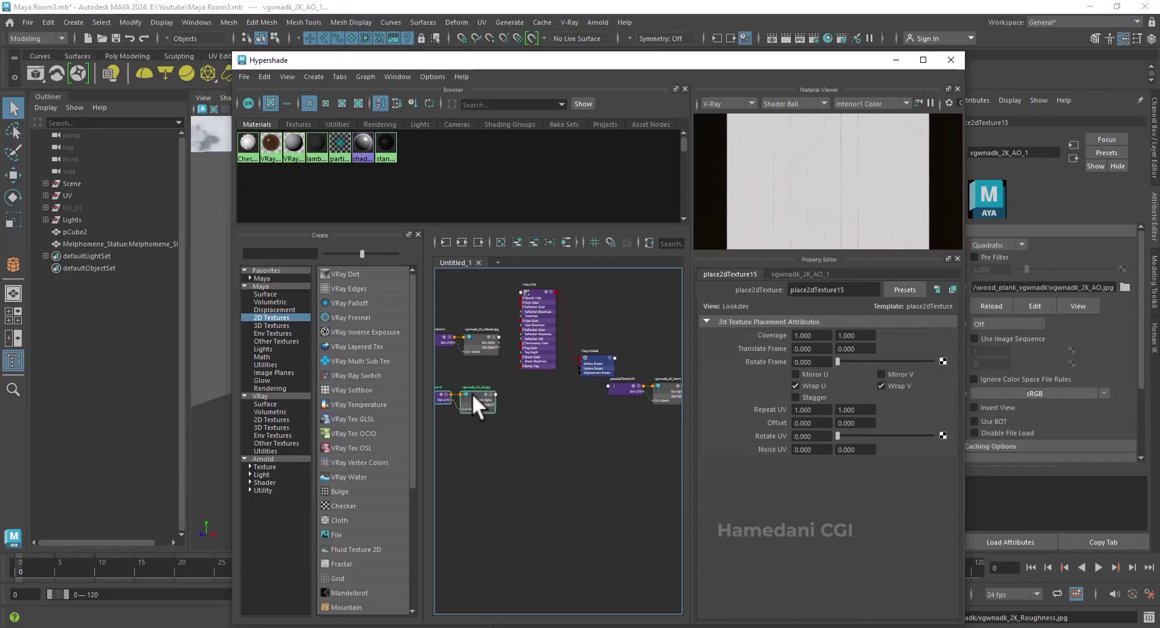
- Separate the Normal and Roughness node pairs and stack them below the AO pair
{"action": "middle_click_drag", "start_coordinate": [566, 399], "coordinate": [514, 394], "text": "alt"}
{"action": "left_click_drag", "start_coordinate": [614, 409], "coordinate": [582, 382]}
{"action": "left_click_drag", "start_coordinate": [614, 383], "coordinate": [441, 464]}
{"action": "middle_click_drag", "start_coordinate": [606, 421], "coordinate": [490, 423], "text": "alt"}
{"action": "left_click_drag", "start_coordinate": [538, 369], "coordinate": [595, 398]}
{"action": "left_click_drag", "start_coordinate": [595, 389], "coordinate": [454, 423]}
{"action": "middle_click_drag", "start_coordinate": [495, 427], "coordinate": [645, 427], "text": "alt"}
{"action": "left_click_drag", "start_coordinate": [565, 418], "coordinate": [455, 425]}
{"action": "middle_click_drag", "start_coordinate": [513, 407], "coordinate": [609, 412], "text": "alt"}
{"action": "scroll", "coordinate": [598, 410], "scroll_direction": "up", "scroll_amount": 3}
{"action": "scroll", "coordinate": [599, 403], "scroll_direction": "down", "scroll_amount": 2}
{"action": "left_click_drag", "start_coordinate": [527, 364], "coordinate": [570, 343]}
{"action": "left_click_drag", "start_coordinate": [563, 399], "coordinate": [587, 439]}
{"action": "left_click_drag", "start_coordinate": [603, 514], "coordinate": [547, 486]}
{"action": "left_click_drag", "start_coordinate": [583, 481], "coordinate": [560, 484]}
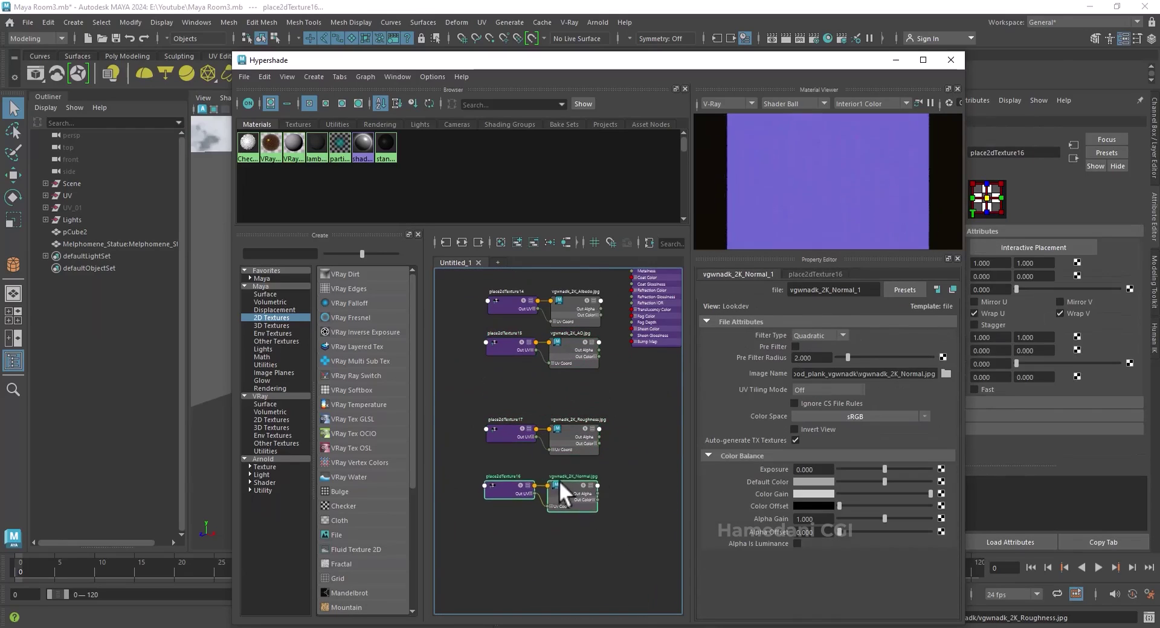
- Move the VRay material and its shading group to give the texture nodes more room
{"action": "middle_click_drag", "start_coordinate": [561, 451], "coordinate": [456, 499], "text": "alt"}
{"action": "scroll", "coordinate": [458, 496], "scroll_direction": "down", "scroll_amount": 3}
{"action": "left_click_drag", "start_coordinate": [583, 415], "coordinate": [524, 362]}
{"action": "left_click_drag", "start_coordinate": [521, 349], "coordinate": [577, 416]}
{"action": "middle_click_drag", "start_coordinate": [479, 434], "coordinate": [572, 419], "text": "alt"}
{"action": "scroll", "coordinate": [570, 419], "scroll_direction": "up", "scroll_amount": 2}
{"action": "middle_click_drag", "start_coordinate": [515, 390], "coordinate": [567, 430], "text": "alt"}
{"action": "scroll", "coordinate": [540, 423], "scroll_direction": "up", "scroll_amount": 2}
- Move the four 2D placement nodes farther from their file texture nodes
{"action": "left_click_drag", "start_coordinate": [511, 318], "coordinate": [498, 325]}
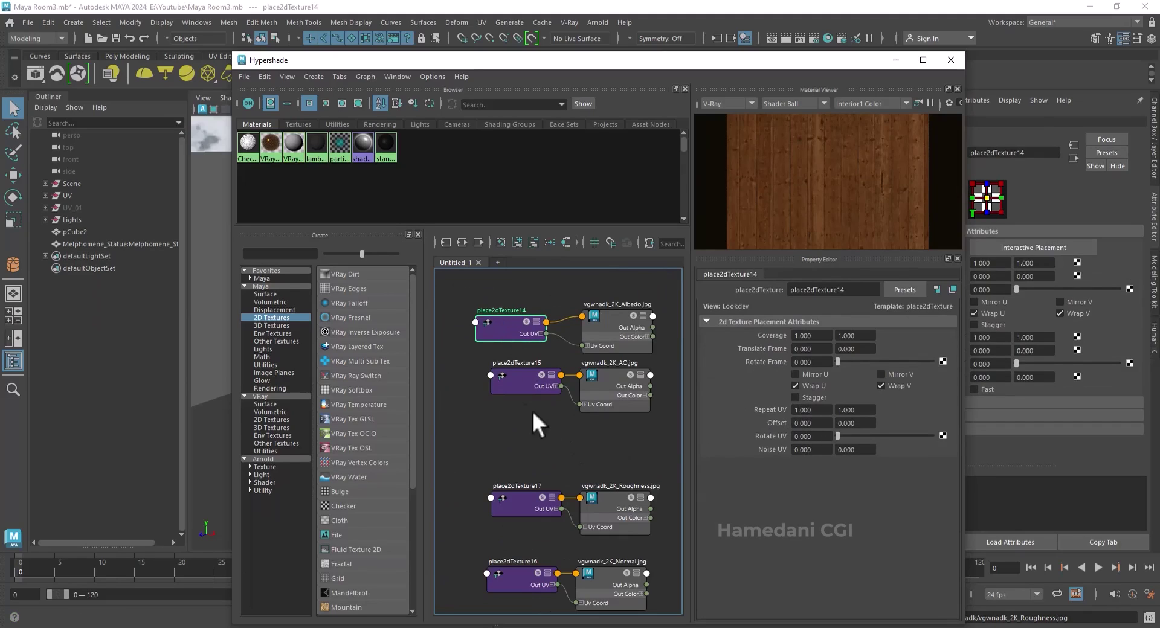
{"action": "left_click_drag", "start_coordinate": [521, 377], "coordinate": [484, 379]}
{"action": "left_click_drag", "start_coordinate": [513, 505], "coordinate": [480, 503]}
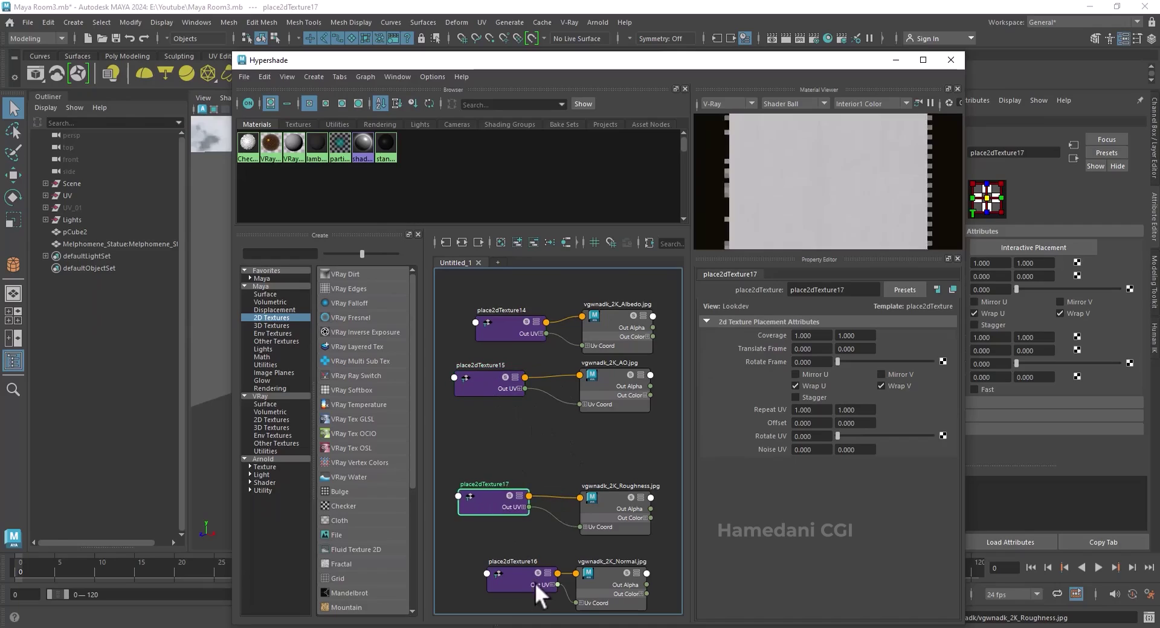
{"action": "left_click_drag", "start_coordinate": [535, 582], "coordinate": [496, 571]}
{"action": "left_click_drag", "start_coordinate": [492, 325], "coordinate": [470, 324]}
{"action": "left_click_drag", "start_coordinate": [489, 383], "coordinate": [476, 382]}
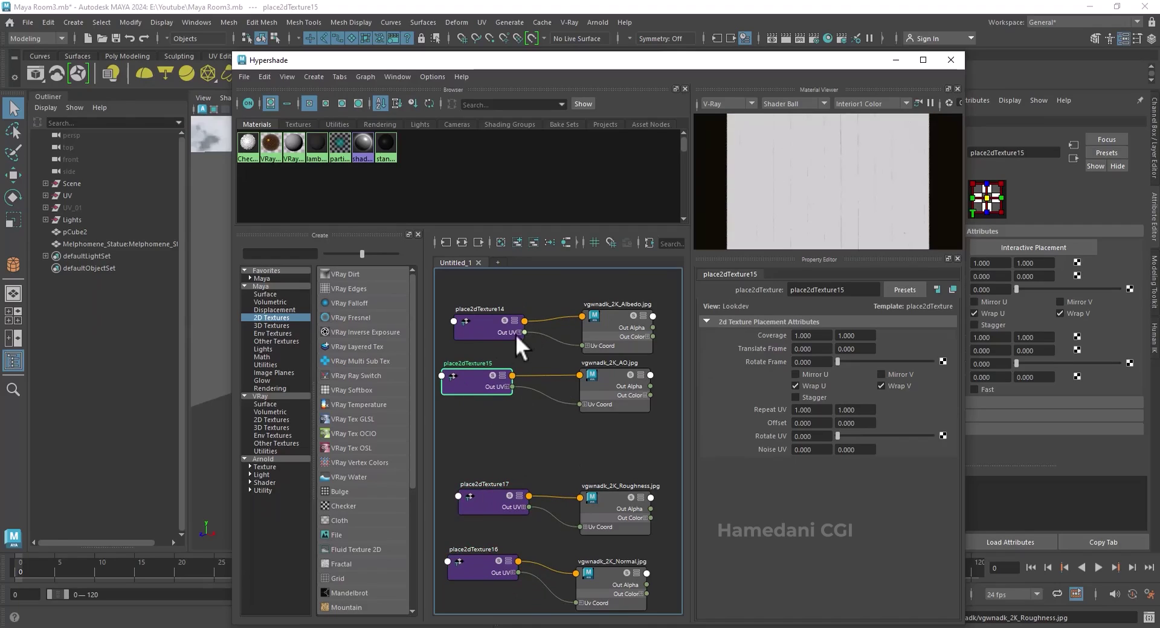
- Connect the Albedo placement node's UV output to the UV Coord of the AO, Roughness and Normal textures
{"action": "left_click_drag", "start_coordinate": [523, 332], "coordinate": [581, 405]}
{"action": "left_click_drag", "start_coordinate": [523, 333], "coordinate": [584, 524]}
{"action": "left_click_drag", "start_coordinate": [523, 332], "coordinate": [576, 596]}
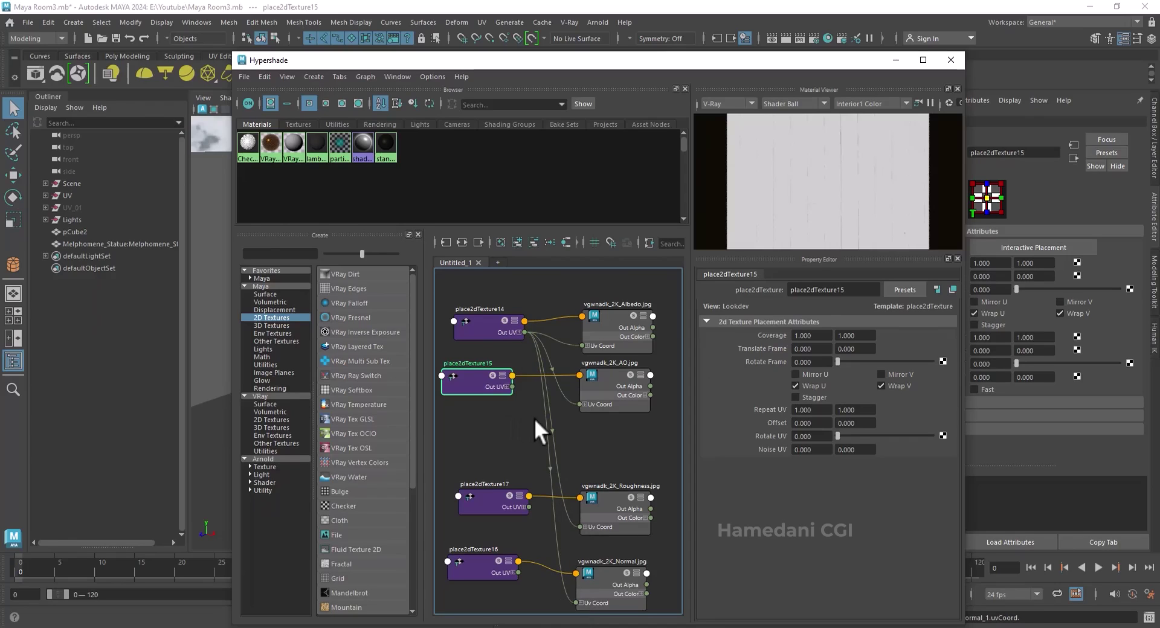
- Create a VRay Layered Tex node and arrange it and its placement node beside the Albedo and AO textures
{"action": "right_click_drag", "start_coordinate": [534, 418], "coordinate": [487, 405], "text": "alt"}
{"action": "middle_click_drag", "start_coordinate": [601, 409], "coordinate": [578, 431], "text": "alt"}
{"action": "scroll", "coordinate": [571, 388], "scroll_direction": "up", "scroll_amount": 4}
{"action": "middle_click_drag", "start_coordinate": [571, 388], "coordinate": [634, 416], "text": "alt"}
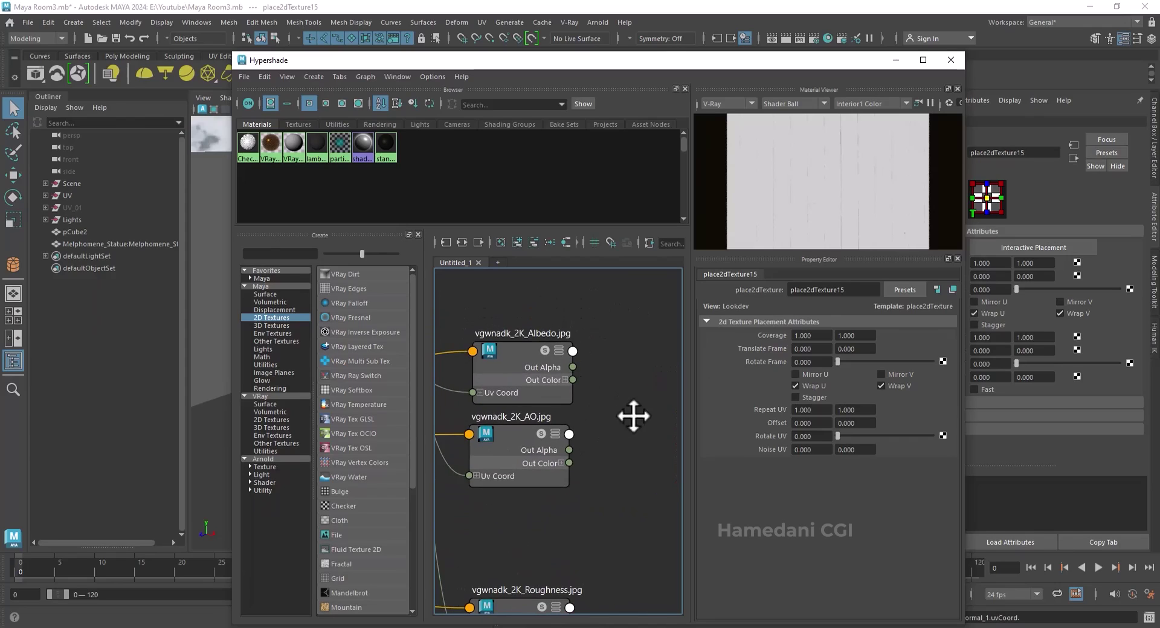
{"action": "left_click_drag", "start_coordinate": [525, 347], "coordinate": [521, 336]}
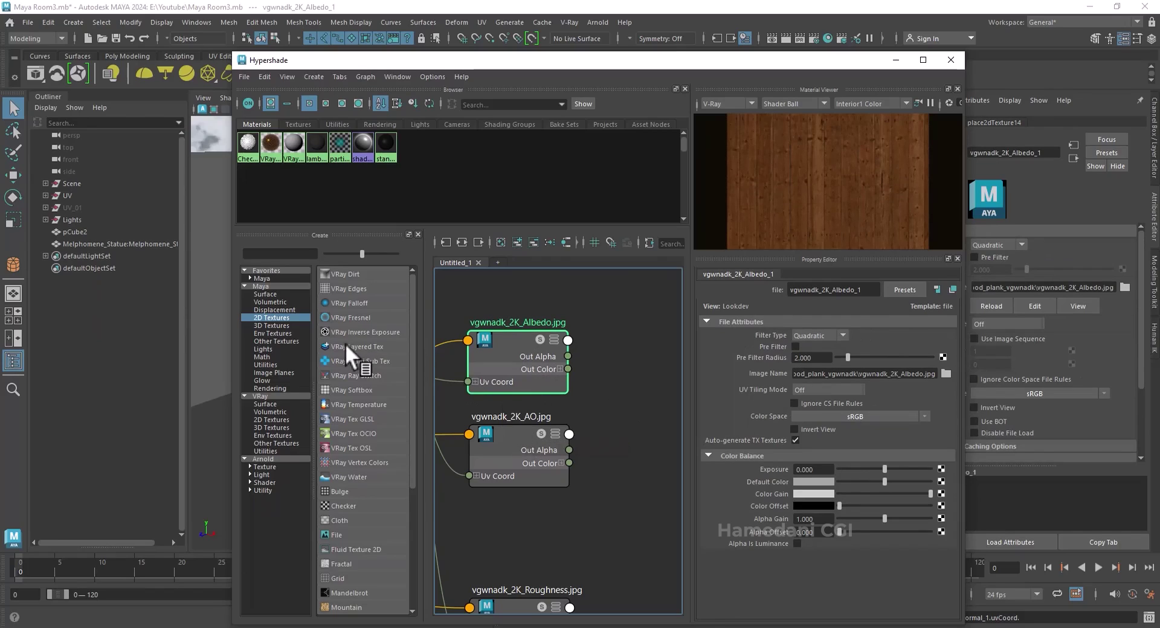
{"action": "left_click", "coordinate": [378, 347]}
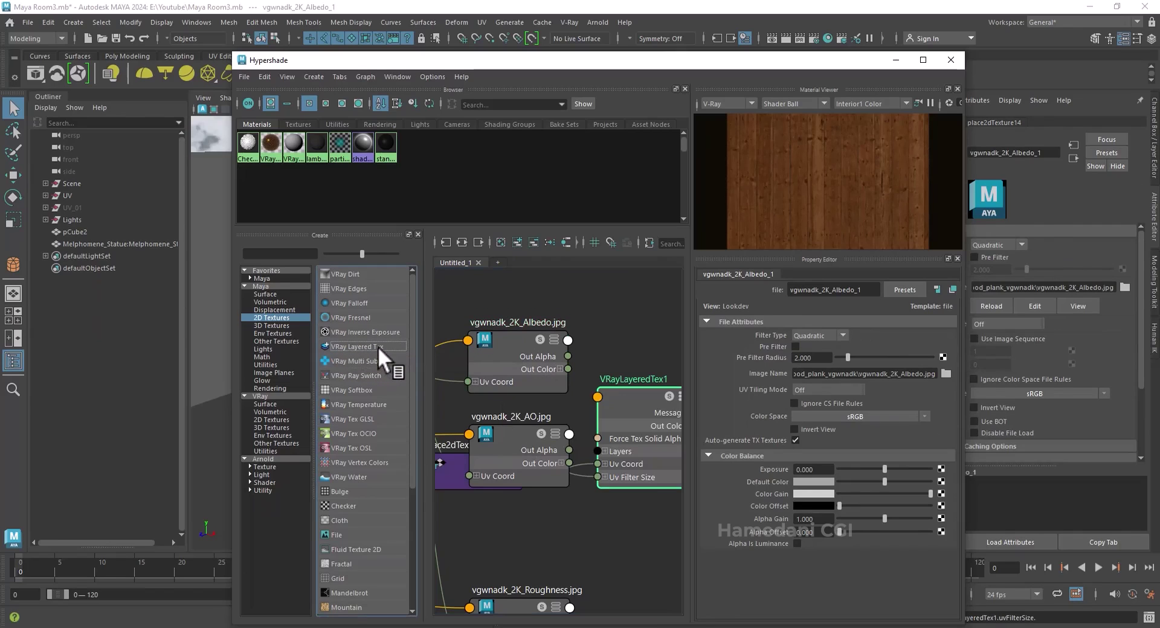
{"action": "middle_click_drag", "start_coordinate": [607, 501], "coordinate": [600, 469], "text": "alt"}
{"action": "left_click_drag", "start_coordinate": [445, 435], "coordinate": [463, 497]}
{"action": "middle_click_drag", "start_coordinate": [571, 500], "coordinate": [517, 527], "text": "alt"}
{"action": "left_click_drag", "start_coordinate": [577, 394], "coordinate": [603, 370]}
- Add two layers to the VRay layered texture and connect Albedo to the first and AO to the second
{"action": "left_click", "coordinate": [841, 352]}
{"action": "left_click", "coordinate": [841, 352]}
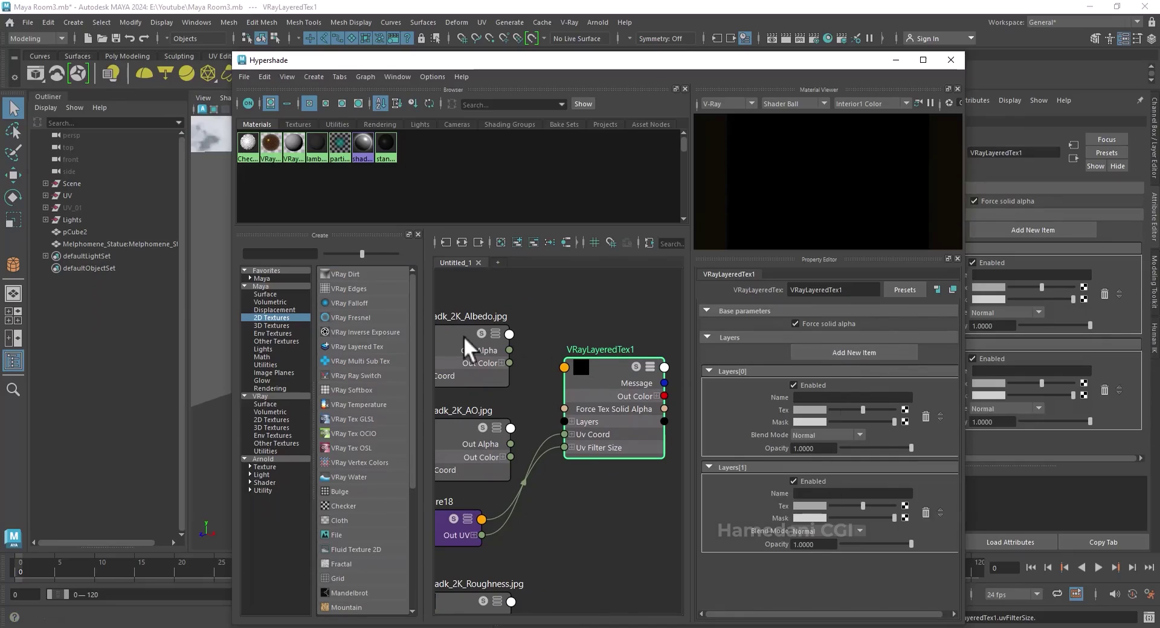
{"action": "middle_click_drag", "start_coordinate": [447, 333], "coordinate": [788, 410]}
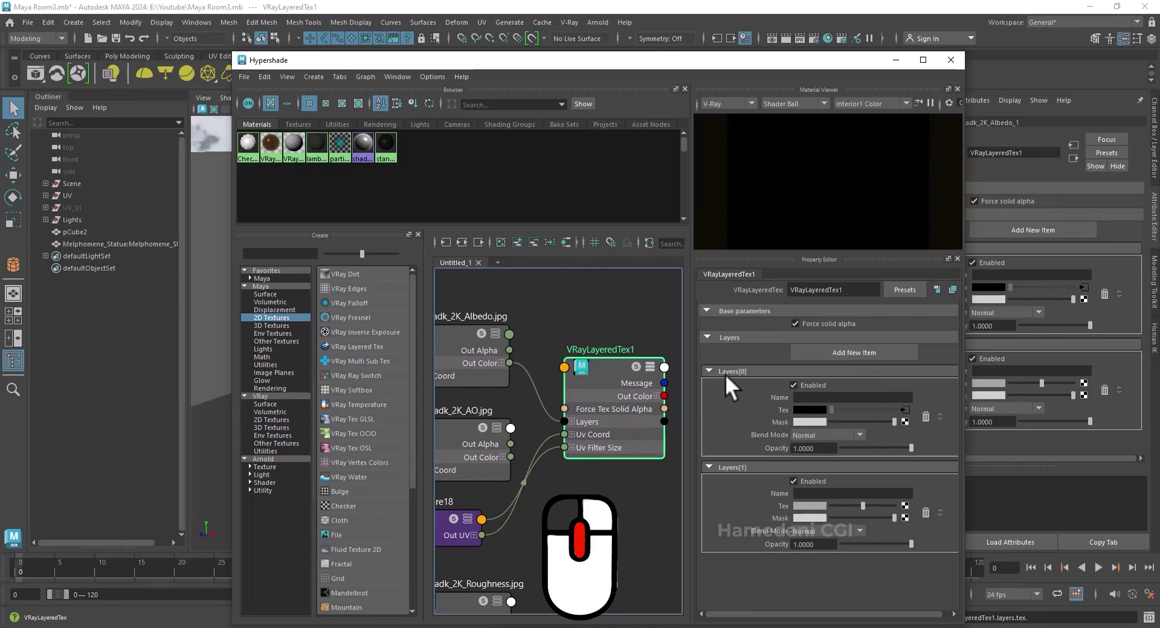
{"action": "middle_click_drag", "start_coordinate": [447, 426], "coordinate": [803, 507]}
- Set the AO layer's blend mode to Multiply
{"action": "left_click", "coordinate": [812, 532]}
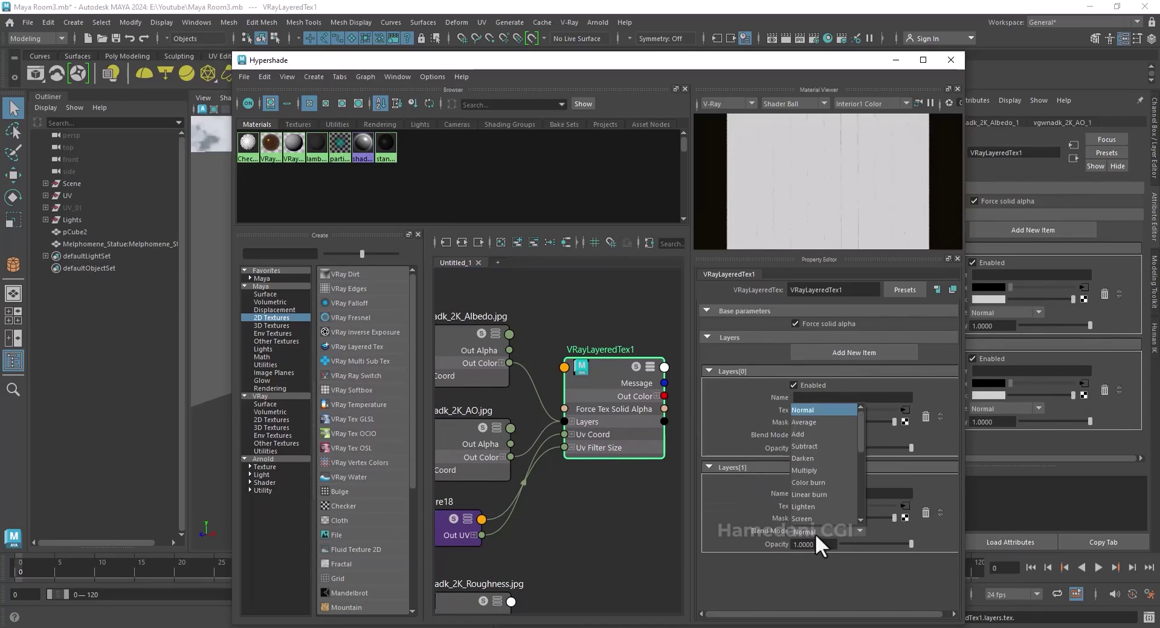
{"action": "scroll", "coordinate": [826, 468], "scroll_direction": "down", "scroll_amount": 1}
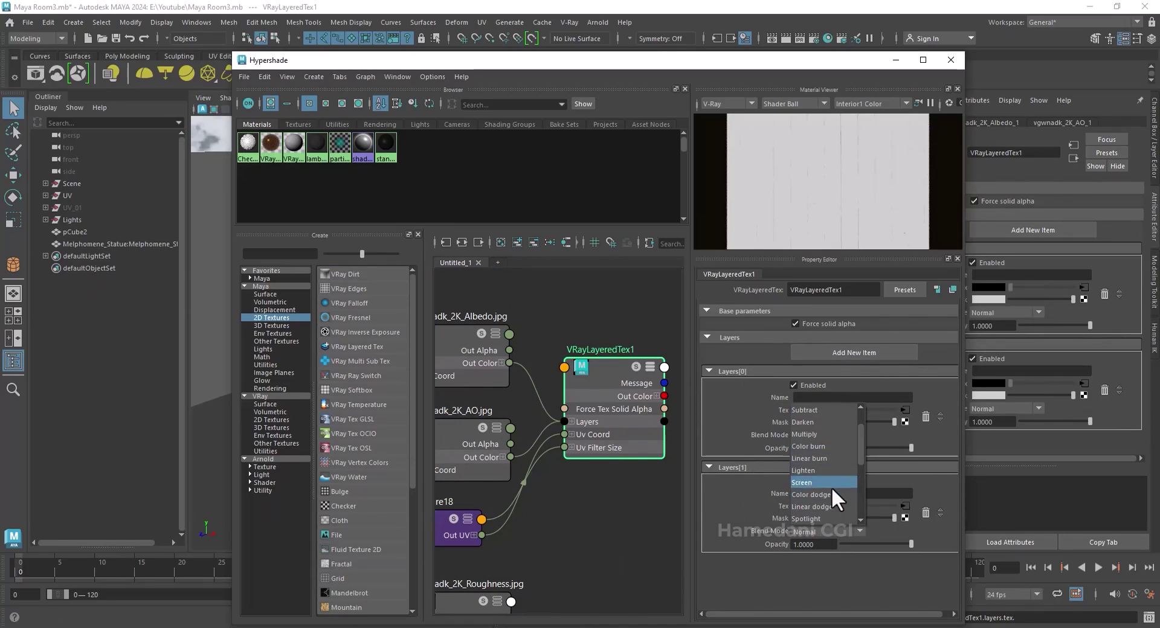
{"action": "left_click", "coordinate": [815, 469]}
- Connect the VRay layered texture to the Diffuse Color of the VRay material
{"action": "middle_click_drag", "start_coordinate": [629, 502], "coordinate": [505, 500]}
{"action": "scroll", "coordinate": [616, 426], "scroll_direction": "up", "scroll_amount": 2}
{"action": "left_click", "coordinate": [669, 385]}
{"action": "middle_click_drag", "start_coordinate": [560, 474], "coordinate": [544, 456], "text": "alt"}
{"action": "scroll", "coordinate": [531, 430], "scroll_direction": "down", "scroll_amount": 2}
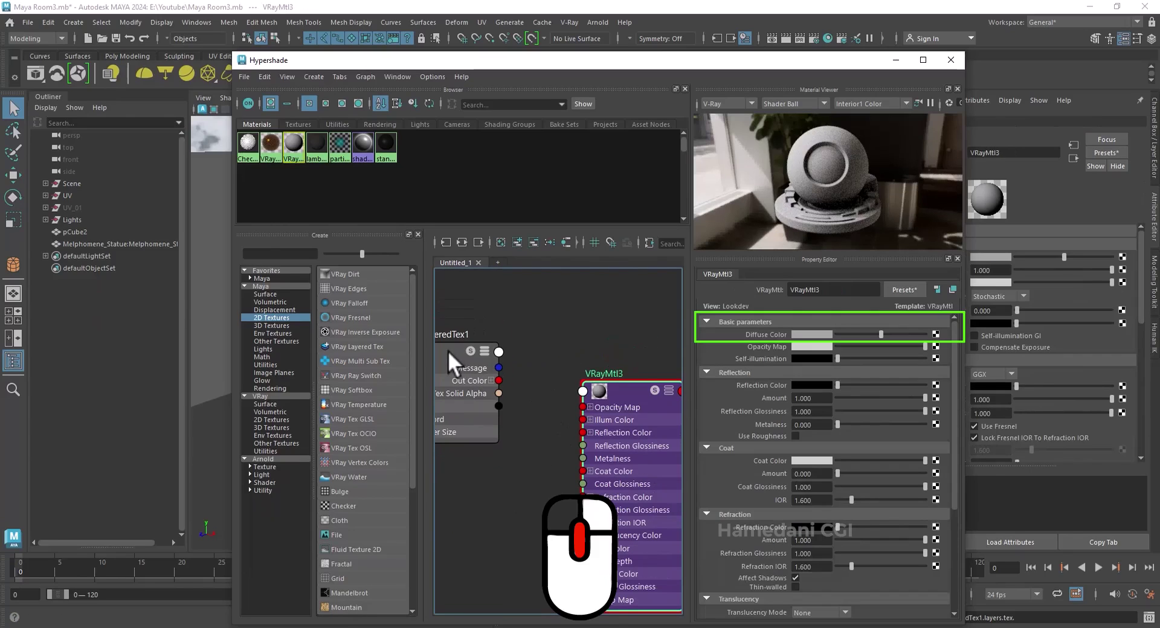
{"action": "middle_click_drag", "start_coordinate": [448, 350], "coordinate": [770, 332]}
- Connect the Normal texture's color to the material's Bump Map and set the map type to Normal map in tangent space
{"action": "scroll", "coordinate": [566, 428], "scroll_direction": "down", "scroll_amount": 3}
{"action": "scroll", "coordinate": [563, 447], "scroll_direction": "up", "scroll_amount": 4}
{"action": "scroll", "coordinate": [503, 518], "scroll_direction": "up", "scroll_amount": 1}
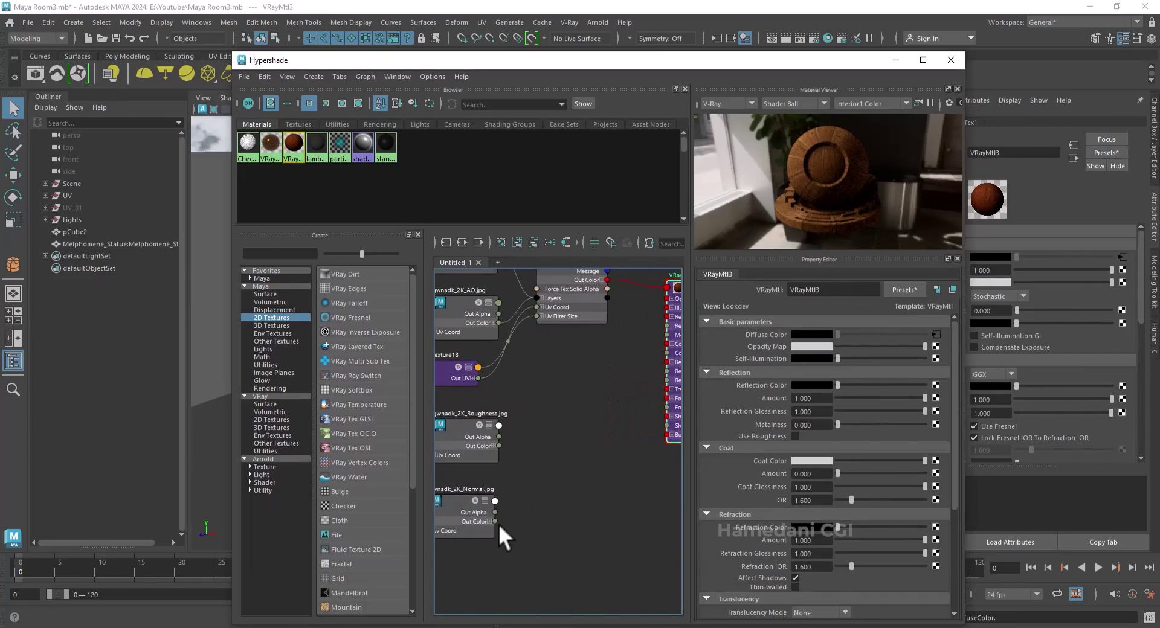
{"action": "scroll", "coordinate": [495, 517], "scroll_direction": "up", "scroll_amount": 4}
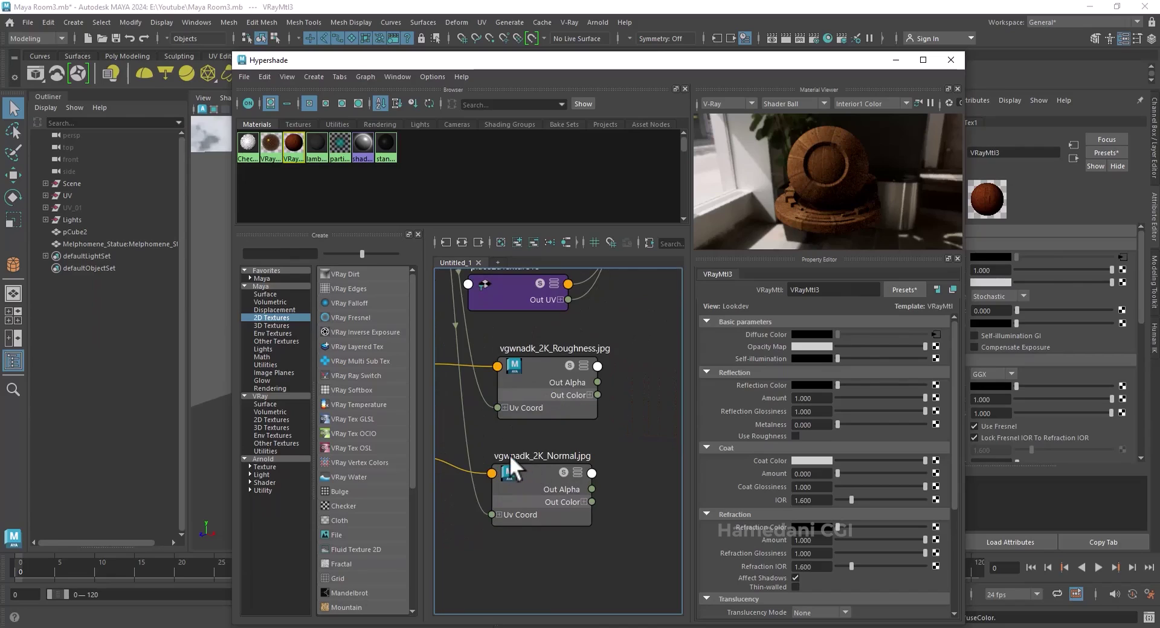
{"action": "scroll", "coordinate": [535, 473], "scroll_direction": "down", "scroll_amount": 4}
{"action": "middle_click_drag", "start_coordinate": [646, 463], "coordinate": [524, 475], "text": "alt"}
{"action": "scroll", "coordinate": [524, 473], "scroll_direction": "up", "scroll_amount": 2}
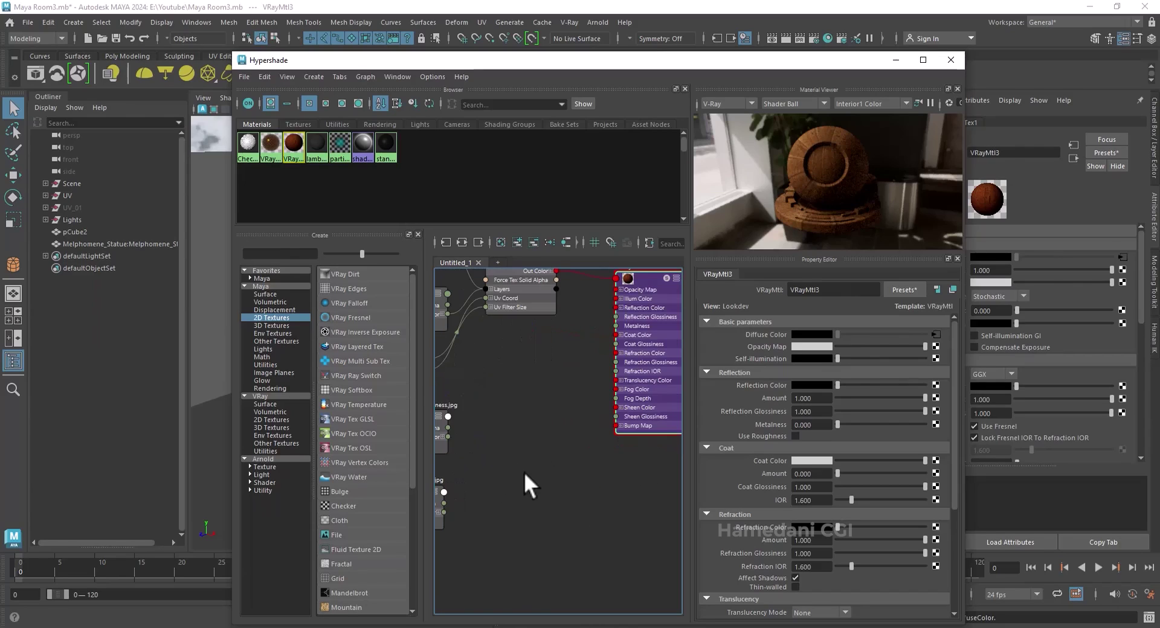
{"action": "left_click_drag", "start_coordinate": [444, 512], "coordinate": [626, 422]}
{"action": "scroll", "coordinate": [803, 495], "scroll_direction": "down", "scroll_amount": 5}
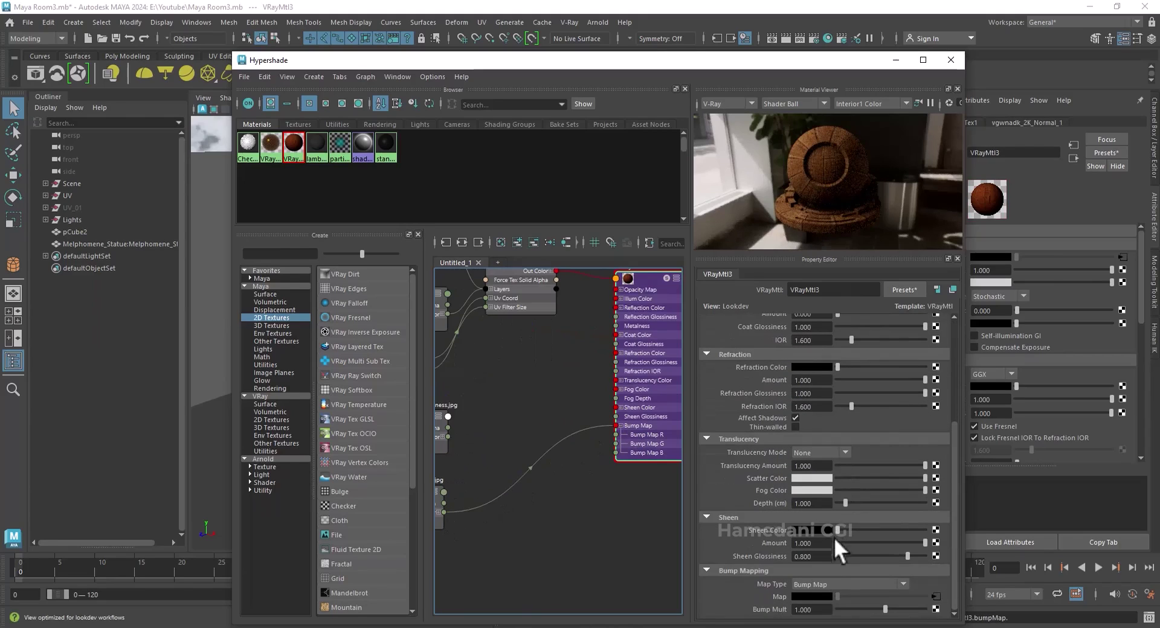
{"action": "left_click", "coordinate": [834, 585]}
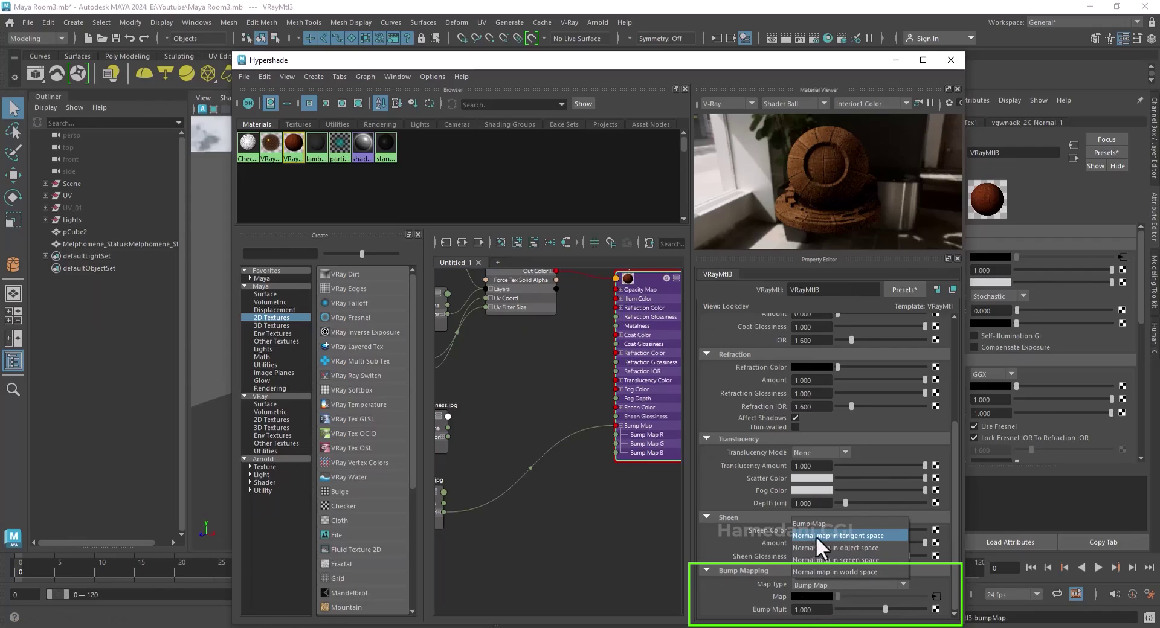
{"action": "left_click", "coordinate": [871, 535]}
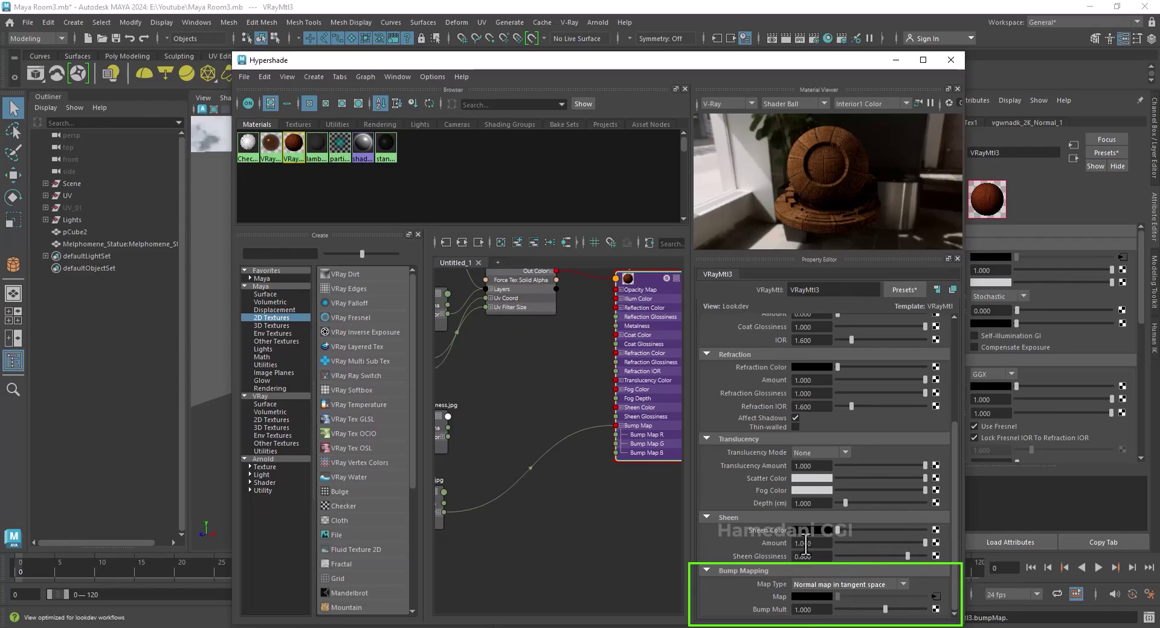
- Connect the Roughness texture to the material's Reflection Color and enable Alpha Is Luminance on that texture
{"action": "middle_click_drag", "start_coordinate": [564, 508], "coordinate": [593, 435], "text": "alt"}
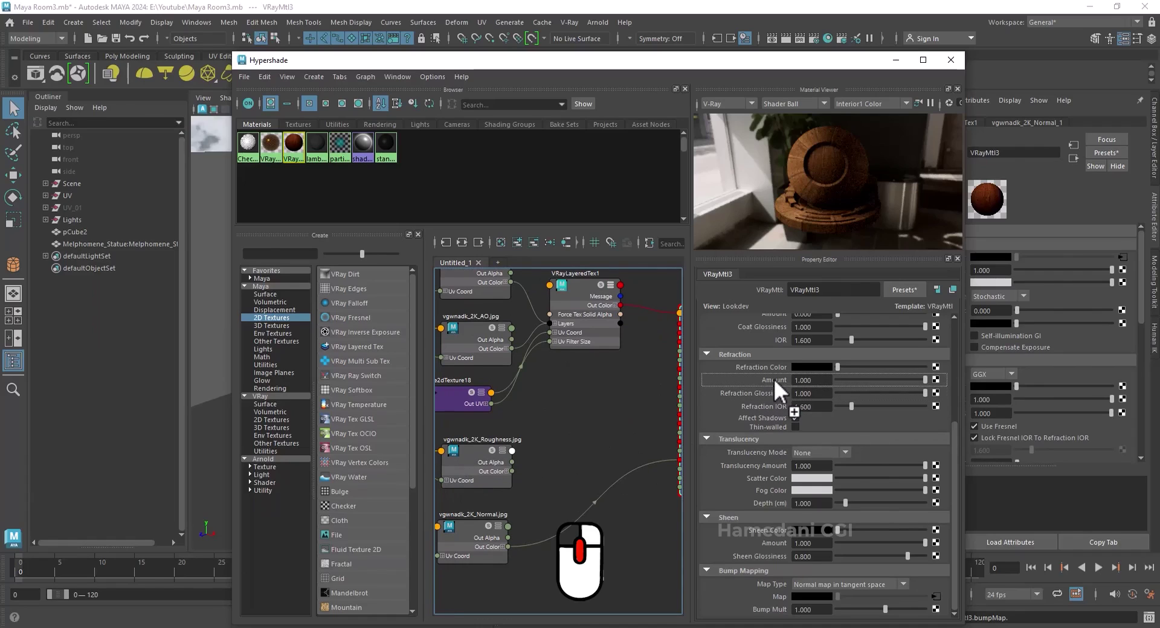
{"action": "scroll", "coordinate": [774, 379], "scroll_direction": "up", "scroll_amount": 5}
{"action": "middle_click_drag", "start_coordinate": [518, 442], "coordinate": [757, 384]}
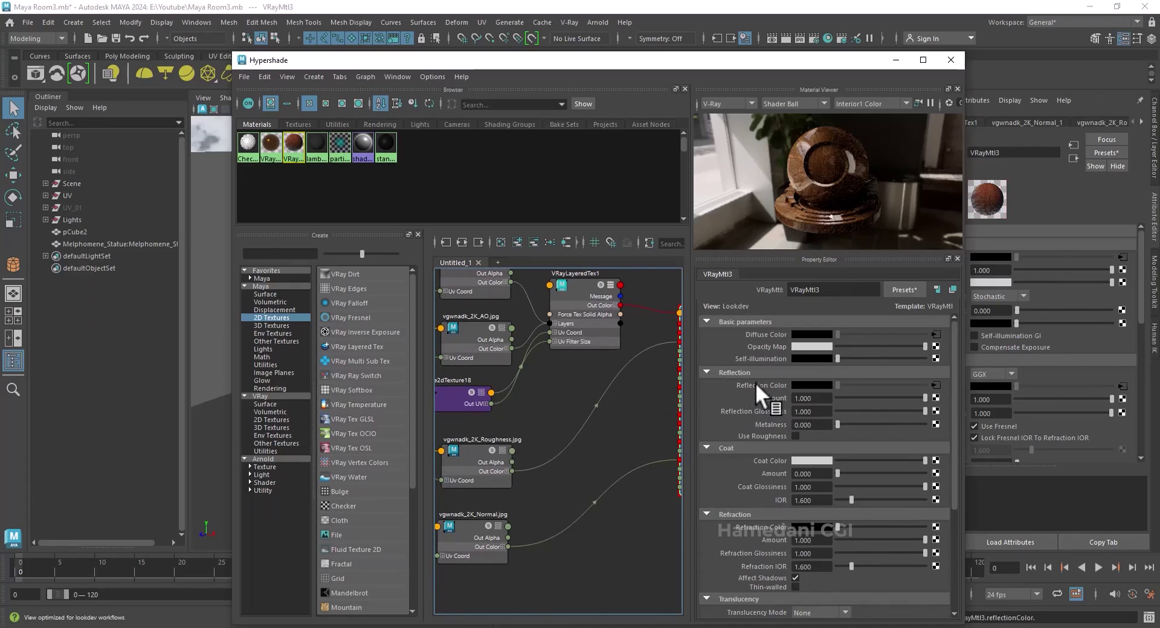
{"action": "left_click", "coordinate": [473, 451]}
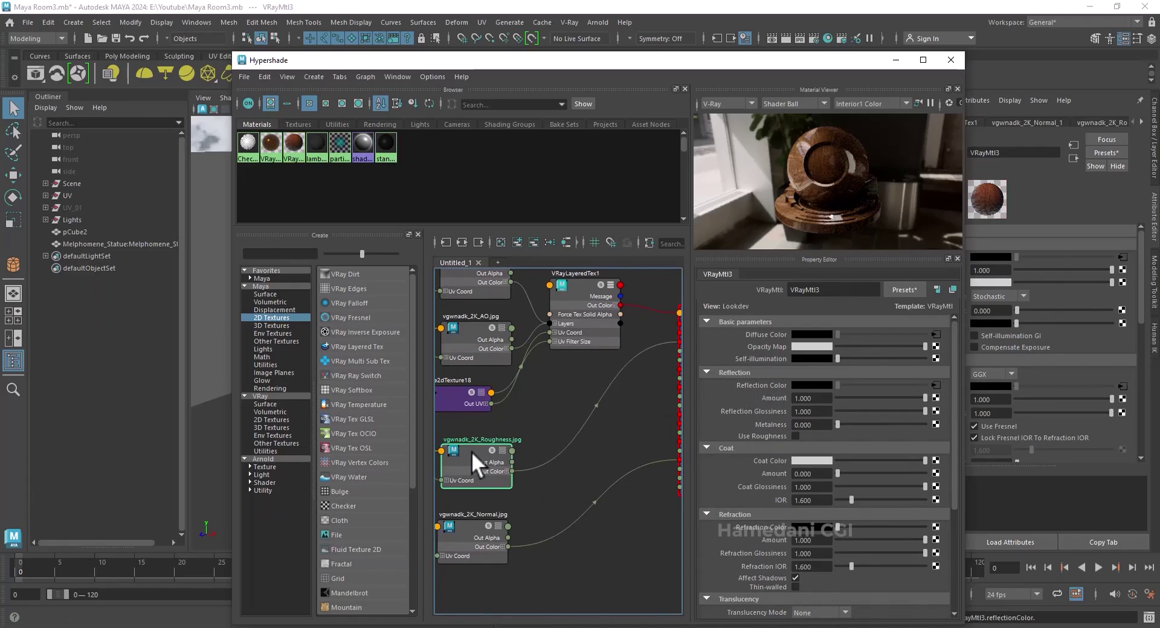
{"action": "left_click", "coordinate": [796, 543]}
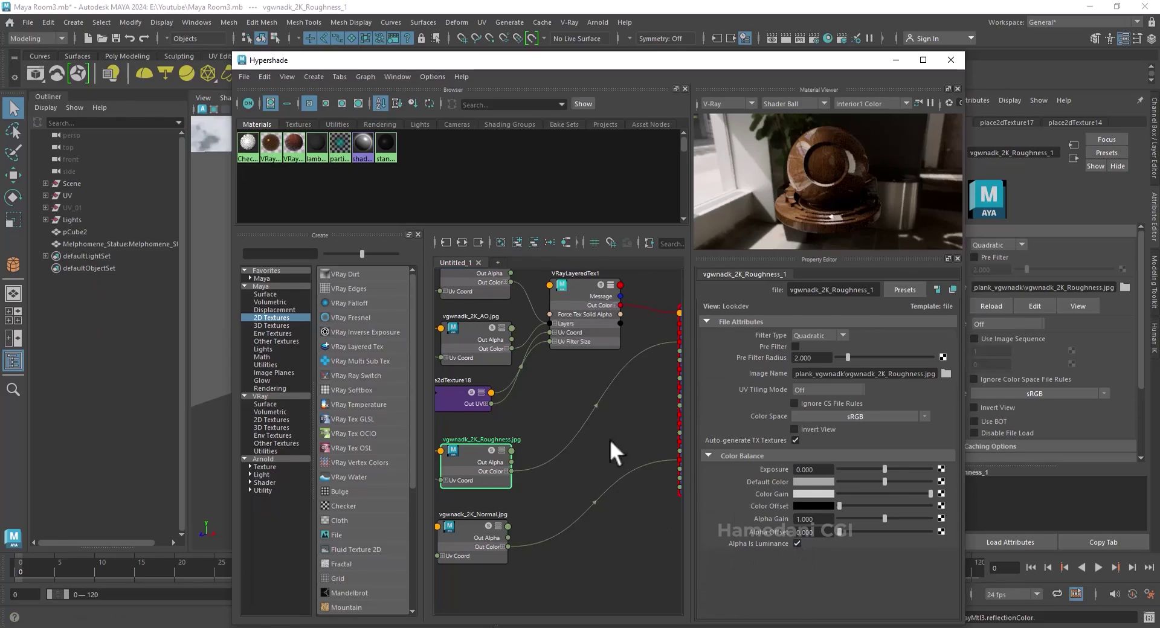
- Connect the Roughness texture to the material's reflection Amount and Reflection Glossiness
{"action": "middle_click_drag", "start_coordinate": [592, 444], "coordinate": [553, 445], "text": "alt"}
{"action": "middle_click_drag", "start_coordinate": [463, 471], "coordinate": [775, 402]}
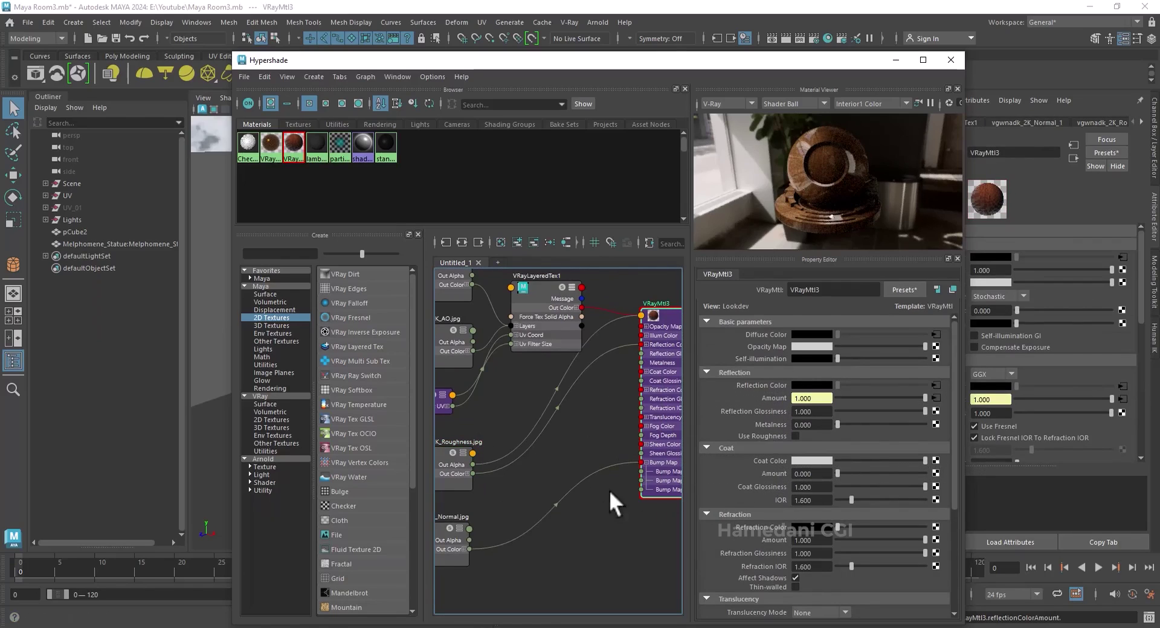
{"action": "middle_click_drag", "start_coordinate": [460, 465], "coordinate": [769, 414]}
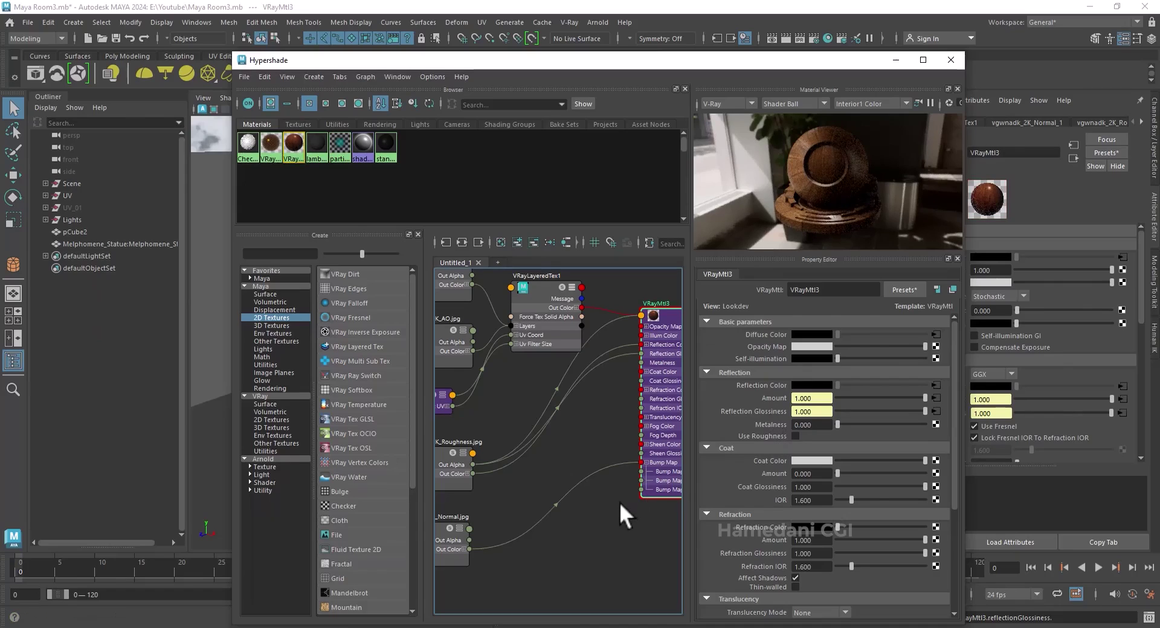
- Break the Roughness connection on the reflection Amount and set the amount to its maximum of 1.000
{"action": "middle_click_drag", "start_coordinate": [620, 510], "coordinate": [592, 505]}
{"action": "right_click", "coordinate": [806, 397]}
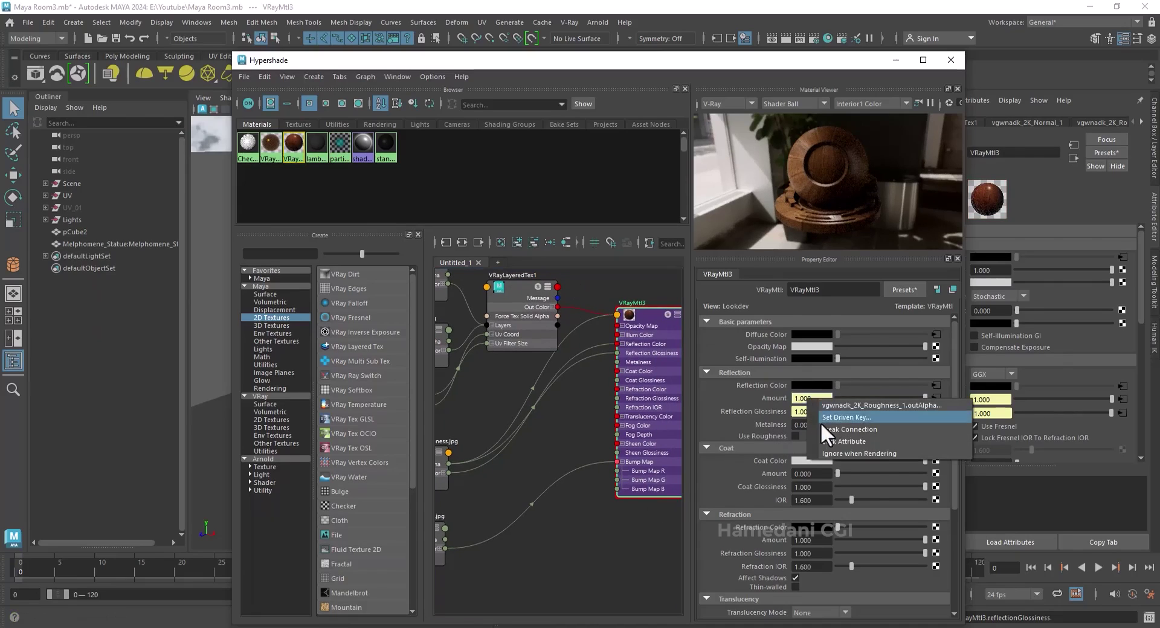
{"action": "left_click", "coordinate": [818, 430]}
{"action": "mouse_move", "coordinate": [925, 398]}
{"action": "left_mouse_down"}
{"action": "mouse_move", "coordinate": [826, 397]}
{"action": "mouse_move", "coordinate": [940, 395]}
{"action": "left_mouse_up"}
- Select the floor in the viewport and assign the wood VRay material to it
{"action": "middle_click_drag", "start_coordinate": [596, 514], "coordinate": [560, 512]}
{"action": "scroll", "coordinate": [569, 504], "scroll_direction": "down", "scroll_amount": 2}
{"action": "left_click_drag", "start_coordinate": [517, 63], "coordinate": [752, 146]}
{"action": "left_click", "coordinate": [574, 312]}
{"action": "right_click", "coordinate": [768, 454]}
{"action": "right_click_drag", "start_coordinate": [769, 454], "coordinate": [737, 375]}
- Try a Repeat UV of 5 by 5 on the shared placement node, and set it to 2 by 2
{"action": "middle_click_drag", "start_coordinate": [694, 407], "coordinate": [839, 389], "text": "alt"}
{"action": "left_click", "coordinate": [649, 410]}
{"action": "left_click_drag", "start_coordinate": [991, 496], "coordinate": [965, 495]}
{"action": "type", "text": "5"}
{"action": "key", "text": "Tab"}
{"action": "type", "text": "5"}
{"action": "key", "text": "Return"}
{"action": "type", "text": "2"}
{"action": "key", "text": "Tab"}
{"action": "type", "text": "2"}
{"action": "key", "text": "Return"}
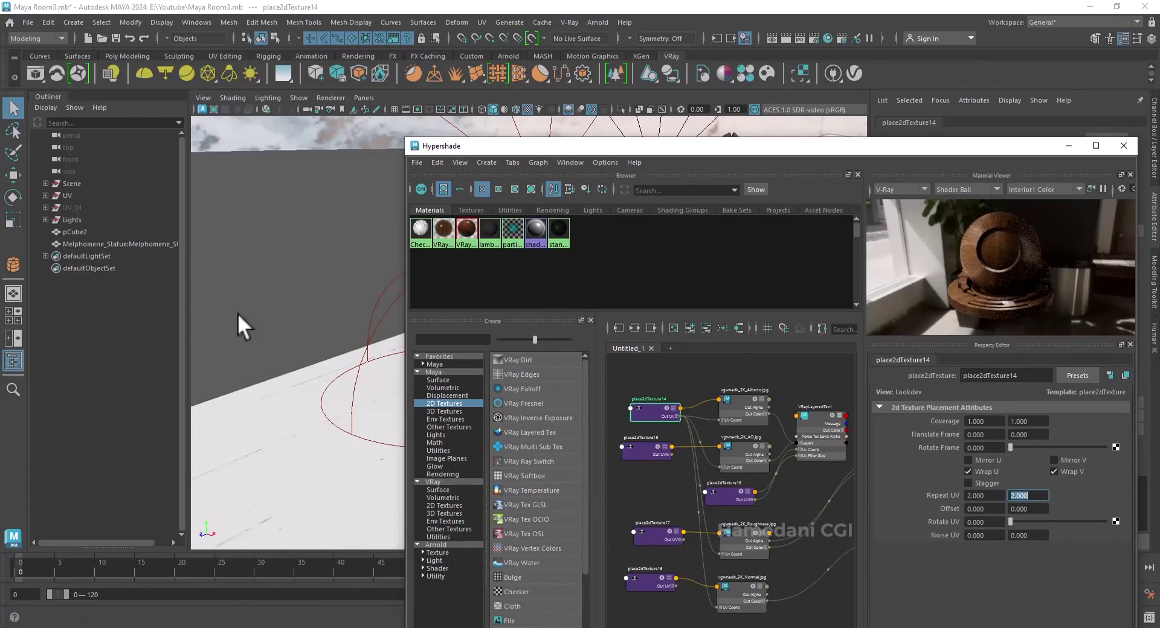
- Start the V-Ray render in the viewport and move Hypershade aside to check the wood floor
{"action": "left_click", "coordinate": [265, 110]}
{"action": "left_click_drag", "start_coordinate": [628, 148], "coordinate": [826, 502]}
{"action": "scroll", "coordinate": [637, 393], "scroll_direction": "down", "scroll_amount": 3}
{"action": "middle_click_drag", "start_coordinate": [636, 394], "coordinate": [483, 279], "text": "alt"}
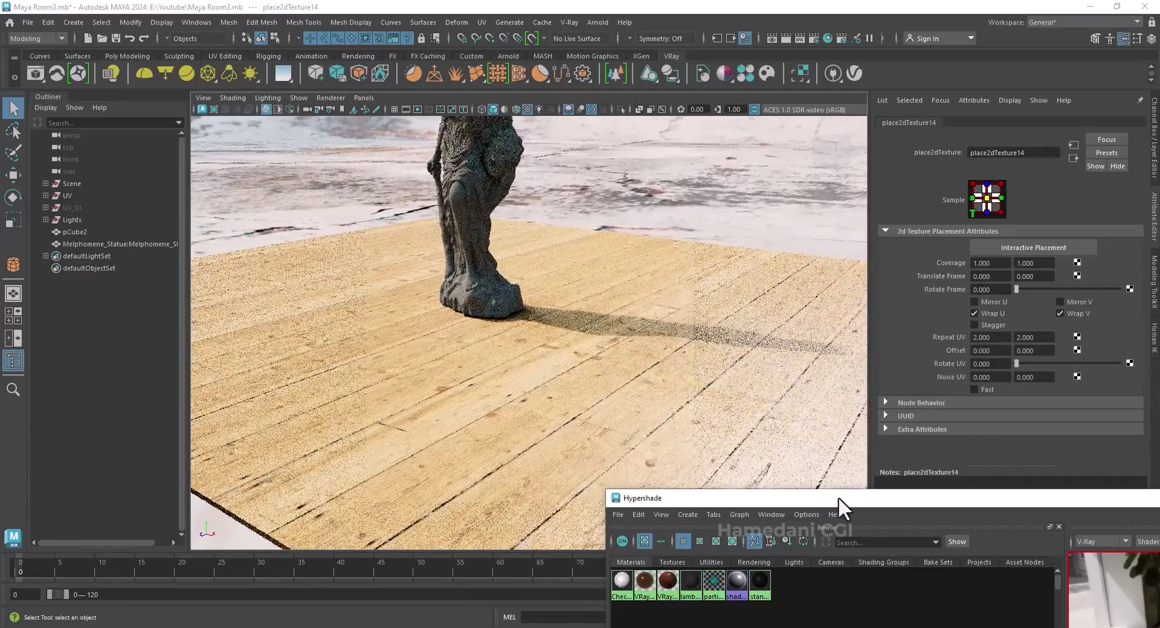
- Set the wood material's Bump Mult to 2 and minimize Hypershade to inspect the floor
{"action": "left_click_drag", "start_coordinate": [836, 498], "coordinate": [729, 75]}
{"action": "middle_click_drag", "start_coordinate": [857, 534], "coordinate": [743, 516]}
{"action": "left_click", "coordinate": [872, 360]}
{"action": "left_click_drag", "start_coordinate": [927, 75], "coordinate": [853, 57]}
{"action": "scroll", "coordinate": [997, 455], "scroll_direction": "down", "scroll_amount": 5}
{"action": "double_click", "coordinate": [1001, 605]}
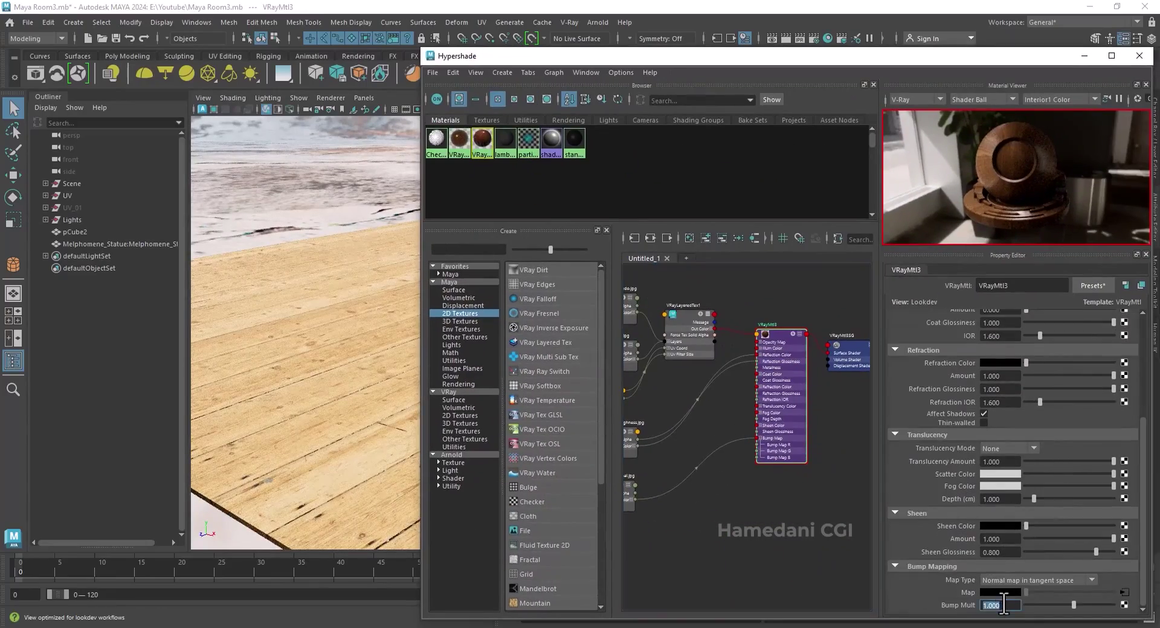
{"action": "type", "text": "2"}
{"action": "key", "text": "Return"}
{"action": "left_click", "coordinate": [1085, 56]}
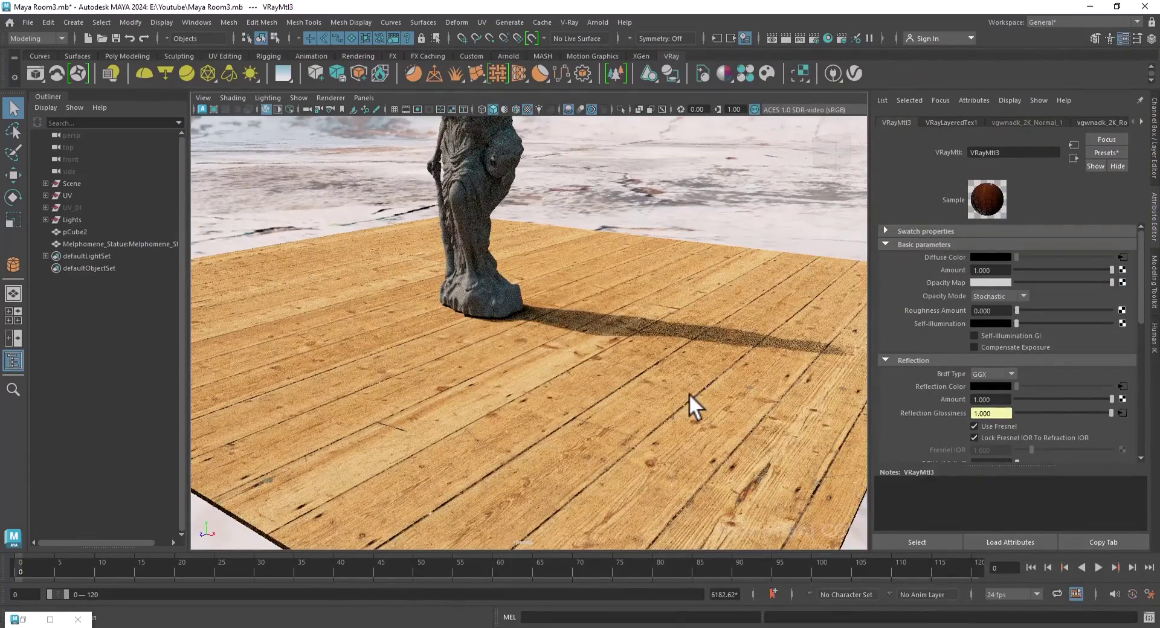
{"action": "left_click_drag", "start_coordinate": [607, 396], "coordinate": [560, 381], "text": "alt"}
{"action": "scroll", "coordinate": [568, 393], "scroll_direction": "down", "scroll_amount": 5}
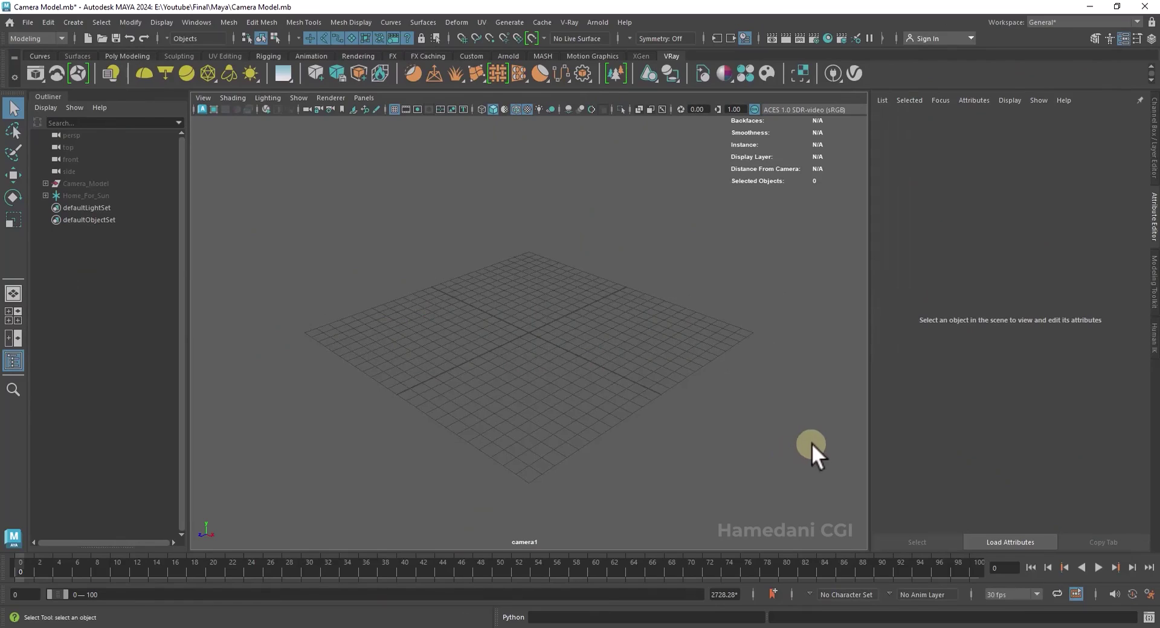
- Open the Plug-in Manager and bring up the plug-ins filtered by "vray"
{"action": "left_click", "coordinate": [197, 22]}
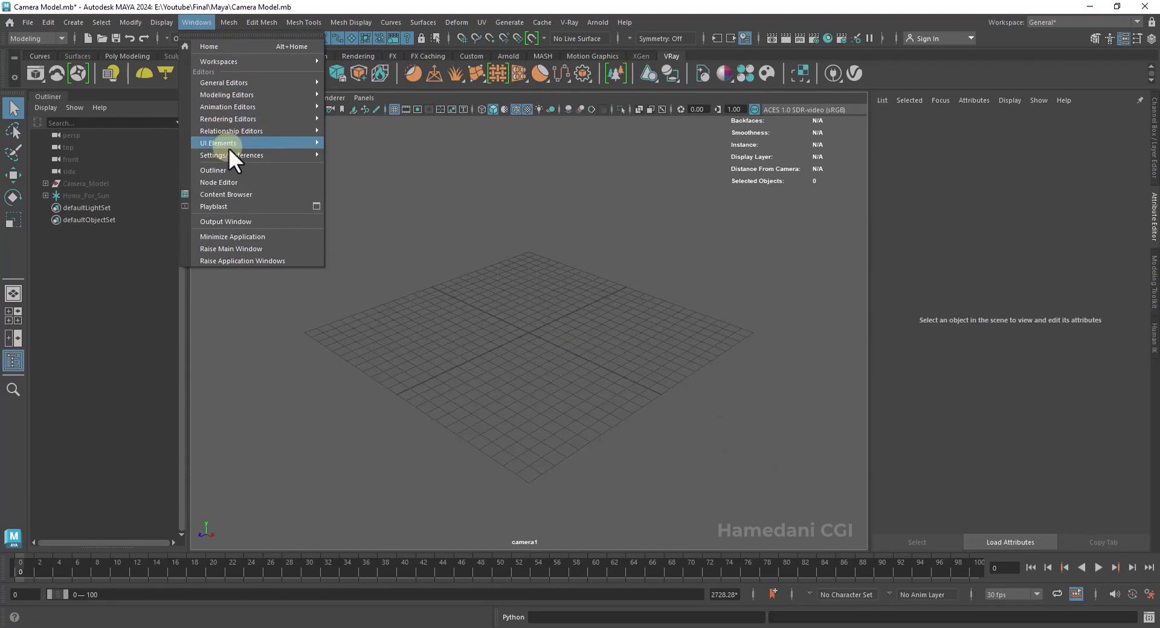
{"action": "mouse_move", "coordinate": [231, 154]}
{"action": "left_click", "coordinate": [394, 233]}
{"action": "left_click", "coordinate": [483, 185]}
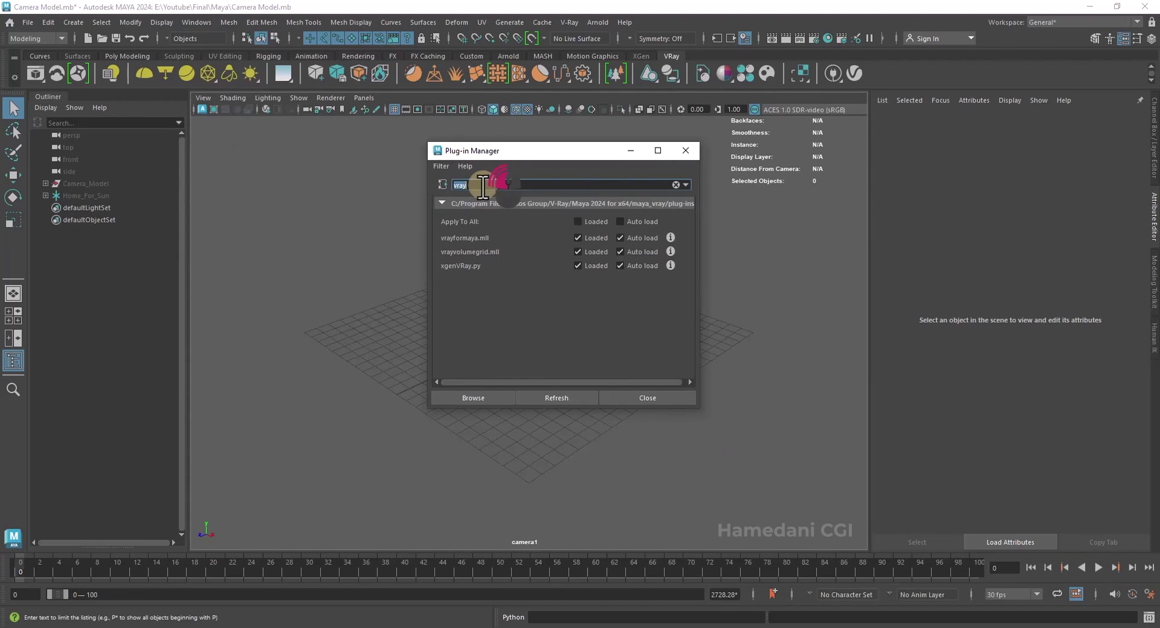
- Filter the Plug-in Manager by "Vray" to check the V-Ray plug-ins' load settings, and close the manager
{"action": "left_click", "coordinate": [676, 184]}
{"action": "left_click", "coordinate": [582, 186]}
{"action": "type", "text": "Vra"}
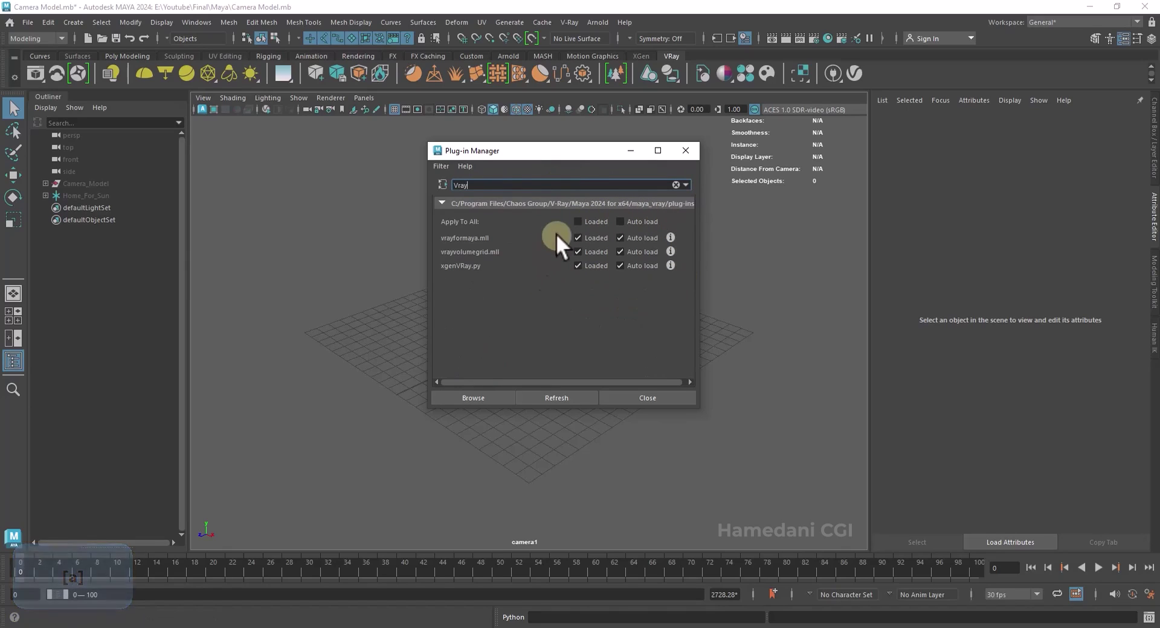
{"action": "left_click", "coordinate": [645, 397]}
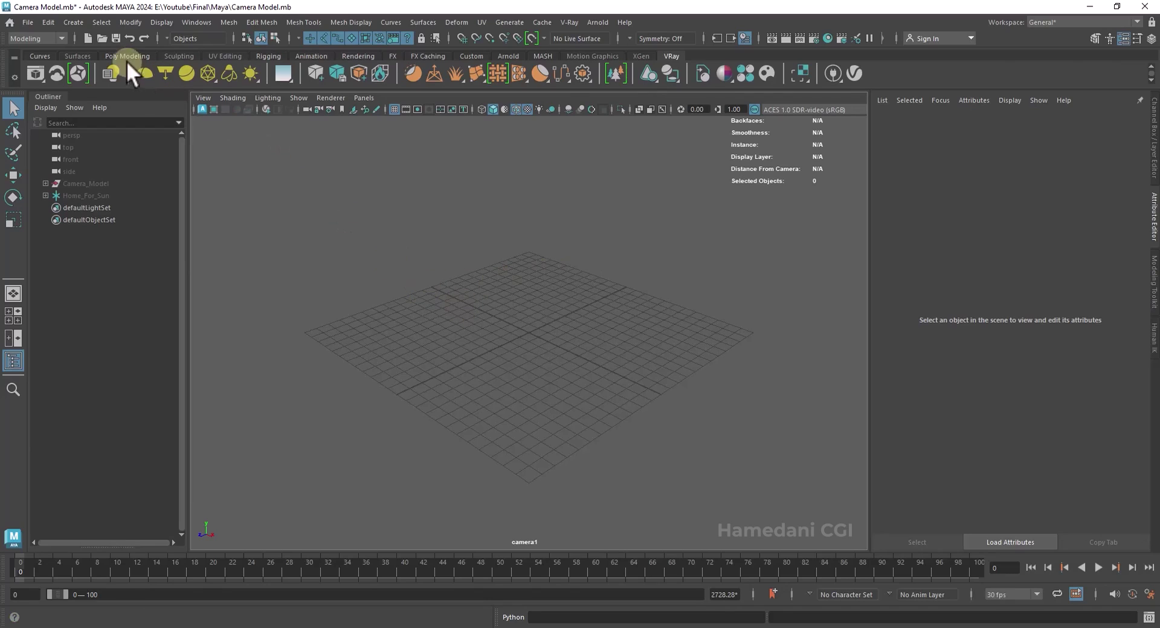
- Create a V-Ray dome light and load photo_studio_01_2k.hdr from the Texure Map folder as its dome texture through a File node
{"action": "left_click", "coordinate": [142, 74]}
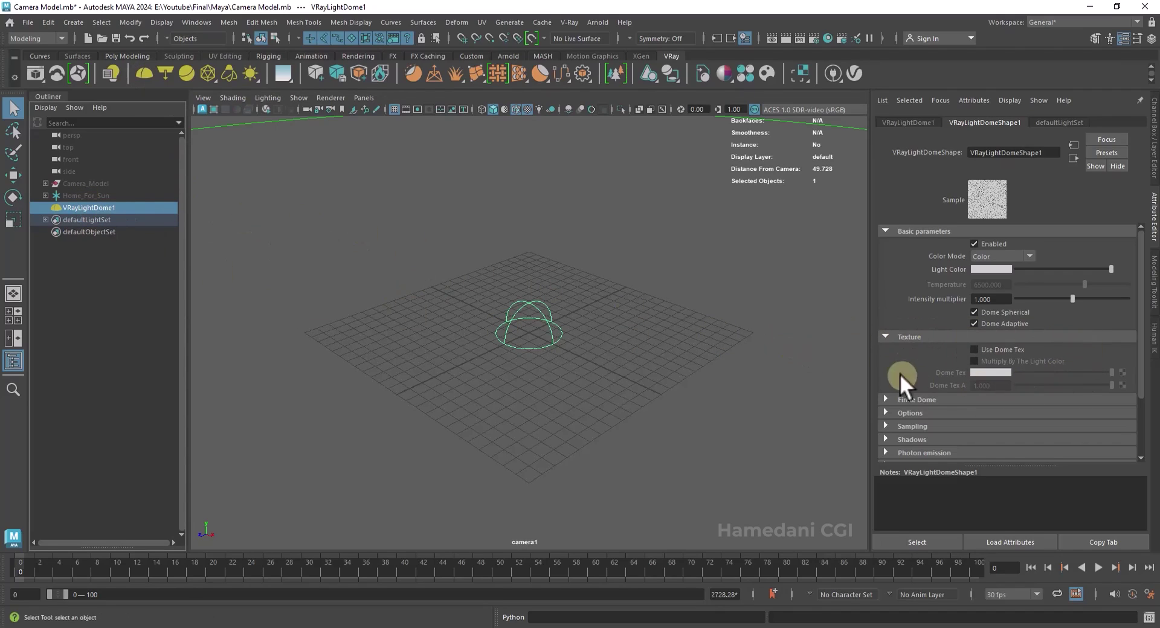
{"action": "left_click", "coordinate": [997, 350]}
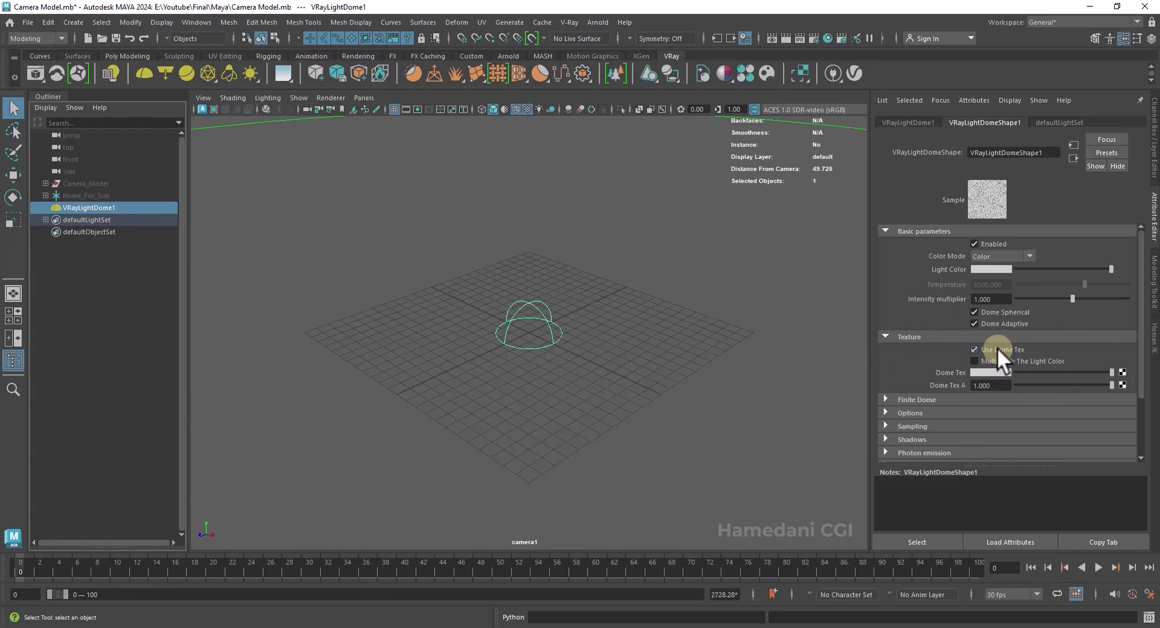
{"action": "left_click", "coordinate": [1121, 372]}
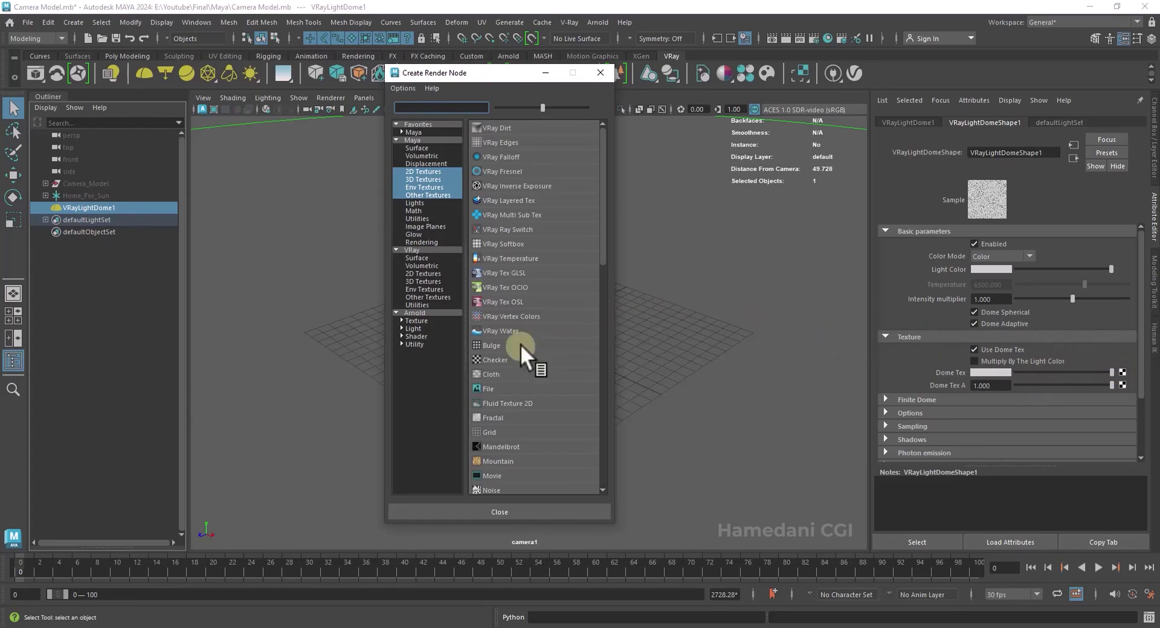
{"action": "left_click", "coordinate": [488, 389]}
{"action": "left_click", "coordinate": [1125, 287]}
{"action": "left_click", "coordinate": [287, 152]}
{"action": "double_click", "coordinate": [384, 212]}
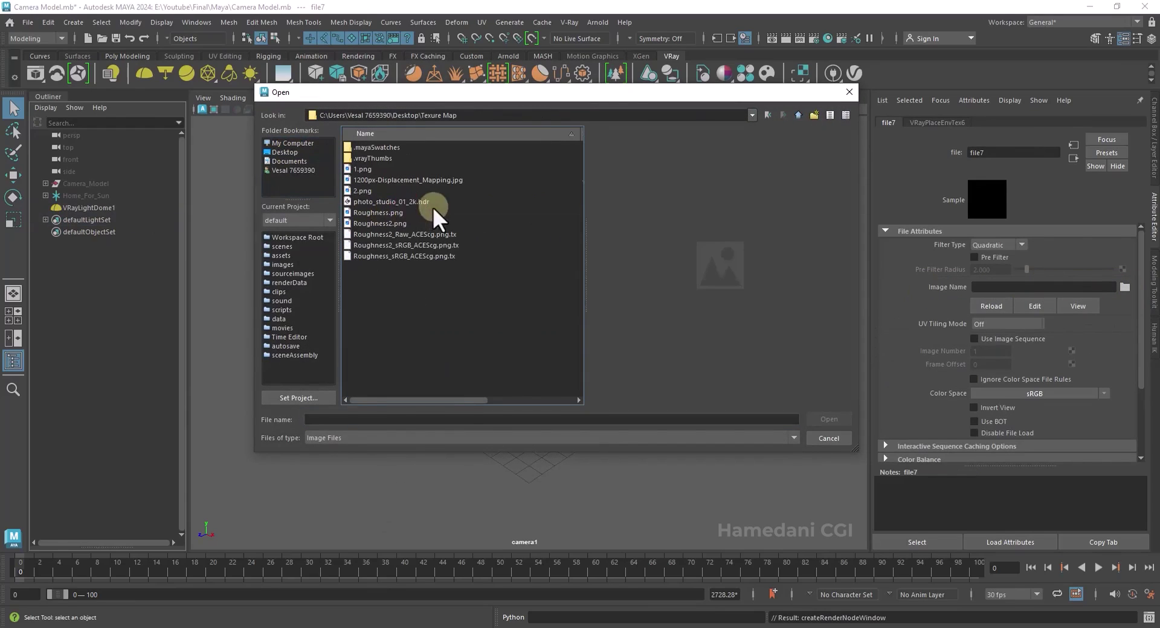
{"action": "double_click", "coordinate": [400, 201]}
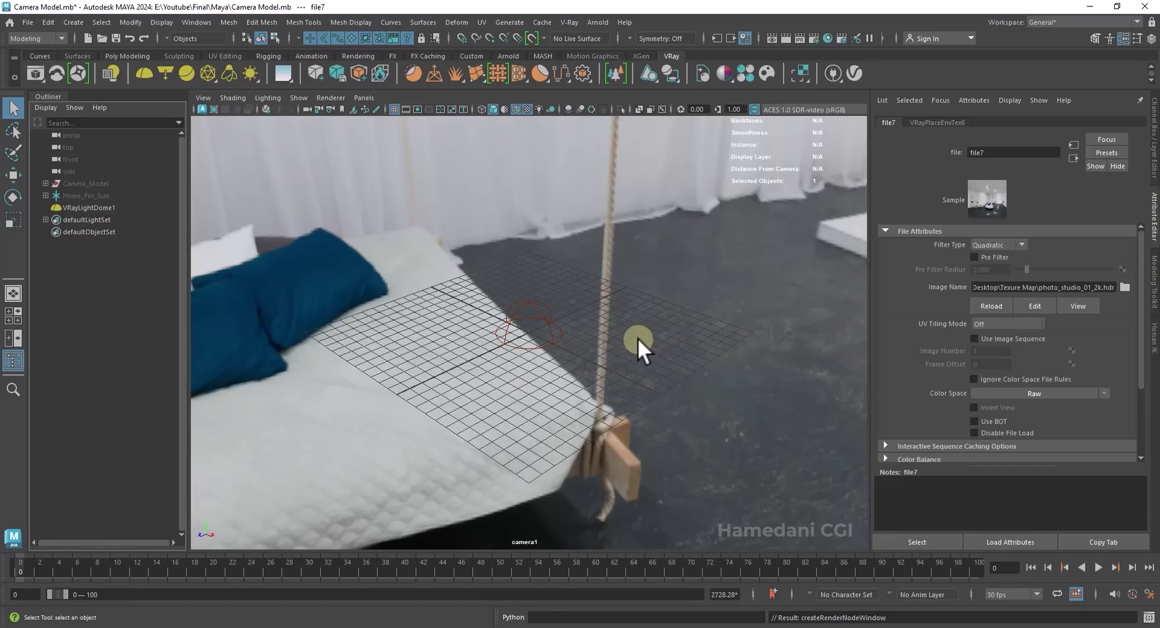
- Set the dome texture's horizontal rotation to 45 and vertical rotation to 0, and switch the dome light's Color Mode to Temperature
{"action": "left_click", "coordinate": [935, 122]}
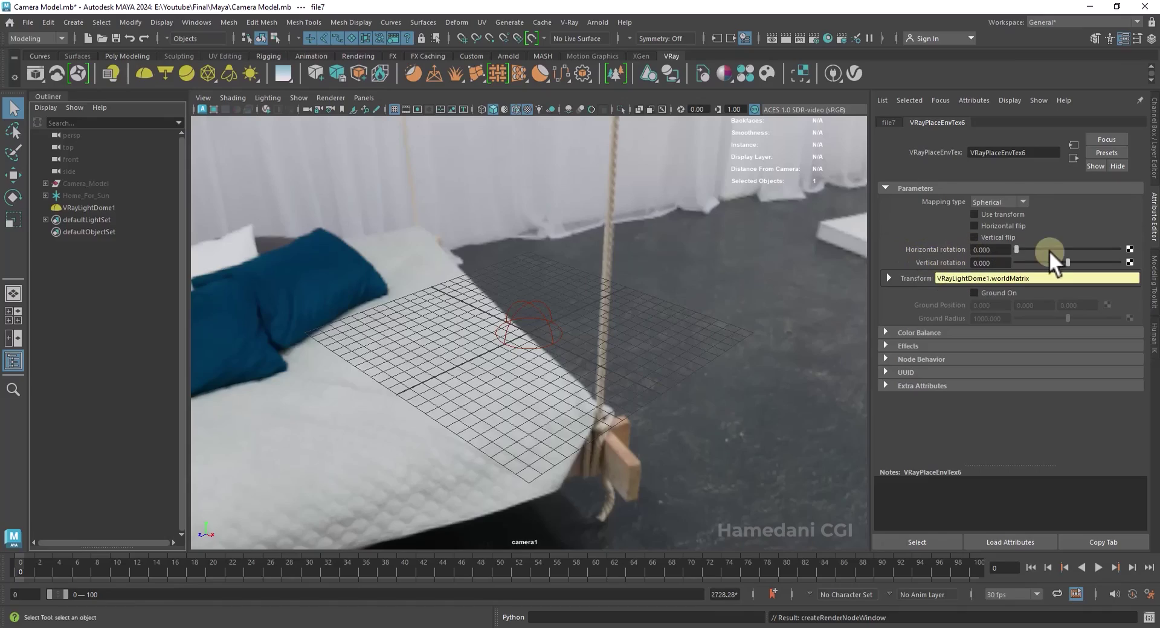
{"action": "left_click_drag", "start_coordinate": [1015, 247], "coordinate": [968, 267]}
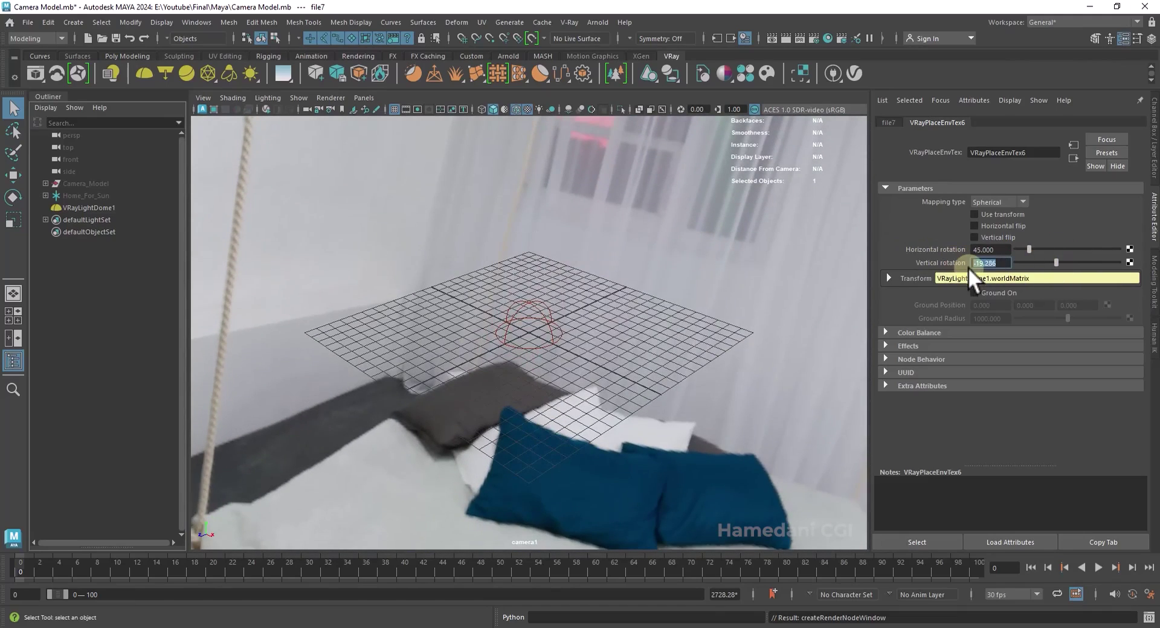
{"action": "type", "text": "0"}
{"action": "key", "text": "Return"}
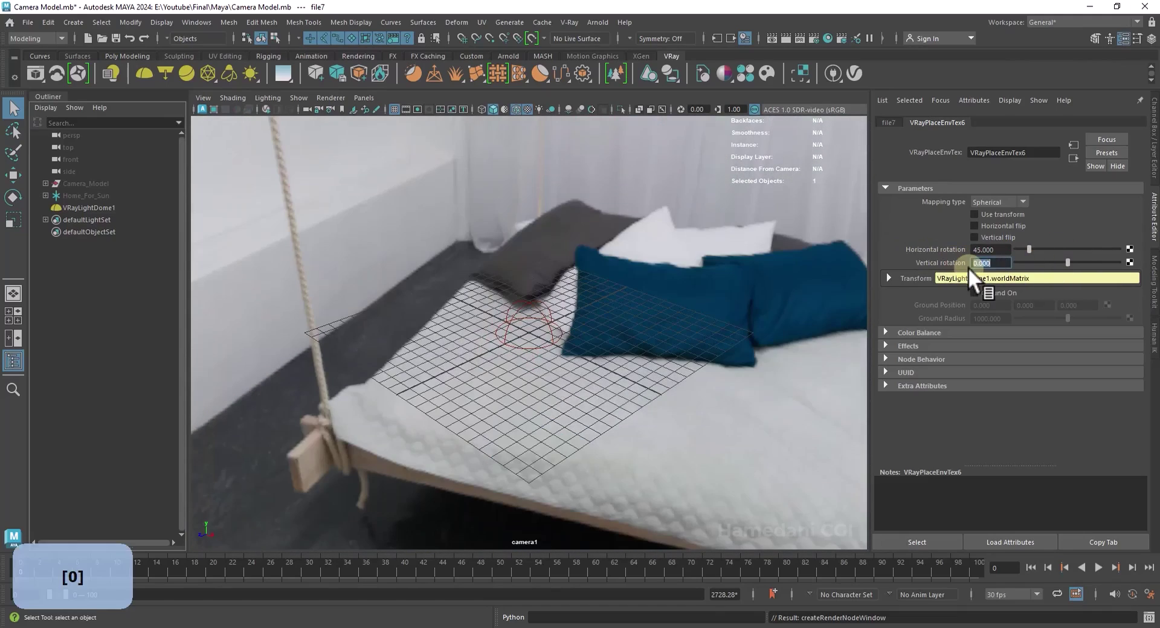
{"action": "left_click", "coordinate": [994, 225]}
{"action": "left_click", "coordinate": [994, 223]}
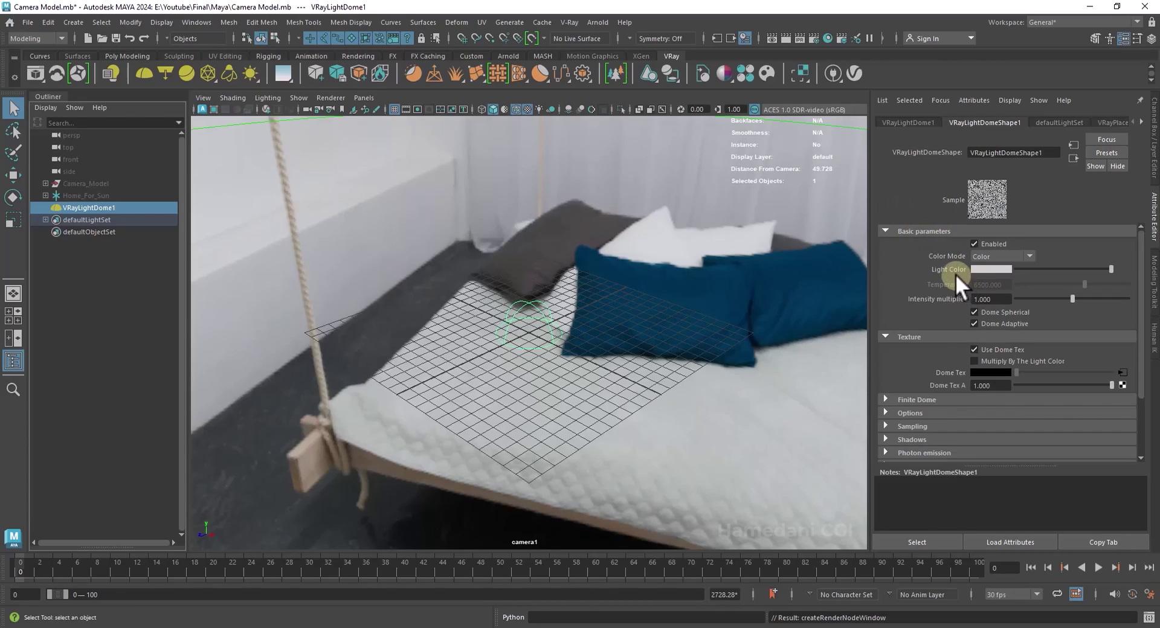
{"action": "left_click", "coordinate": [993, 255]}
{"action": "left_click", "coordinate": [994, 277]}
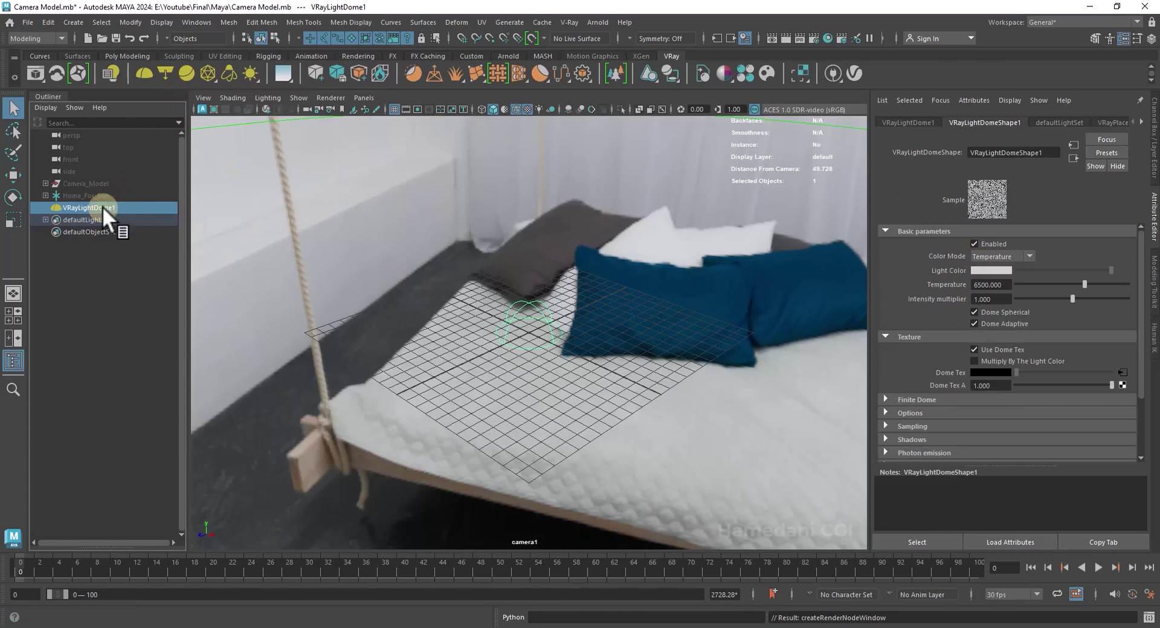
- Add a V-Ray infinite plane and draw a tall polygon cylinder at the centre of the grid
{"action": "left_click", "coordinate": [433, 73]}
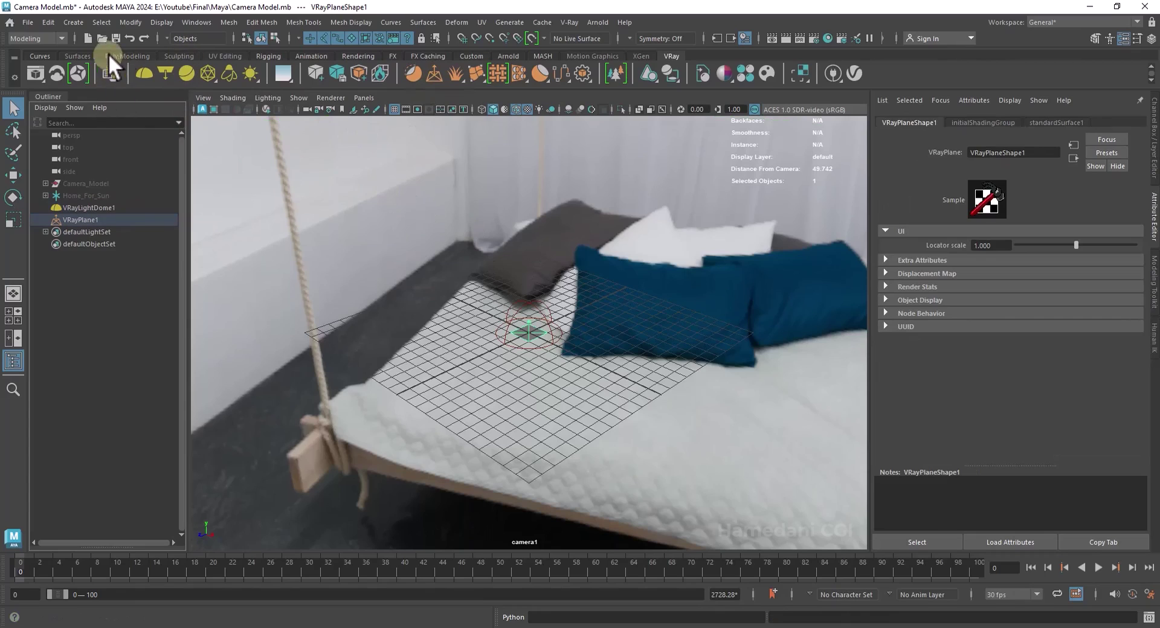
{"action": "left_click", "coordinate": [109, 56]}
{"action": "left_click", "coordinate": [78, 73]}
{"action": "left_click_drag", "start_coordinate": [530, 331], "coordinate": [602, 264]}
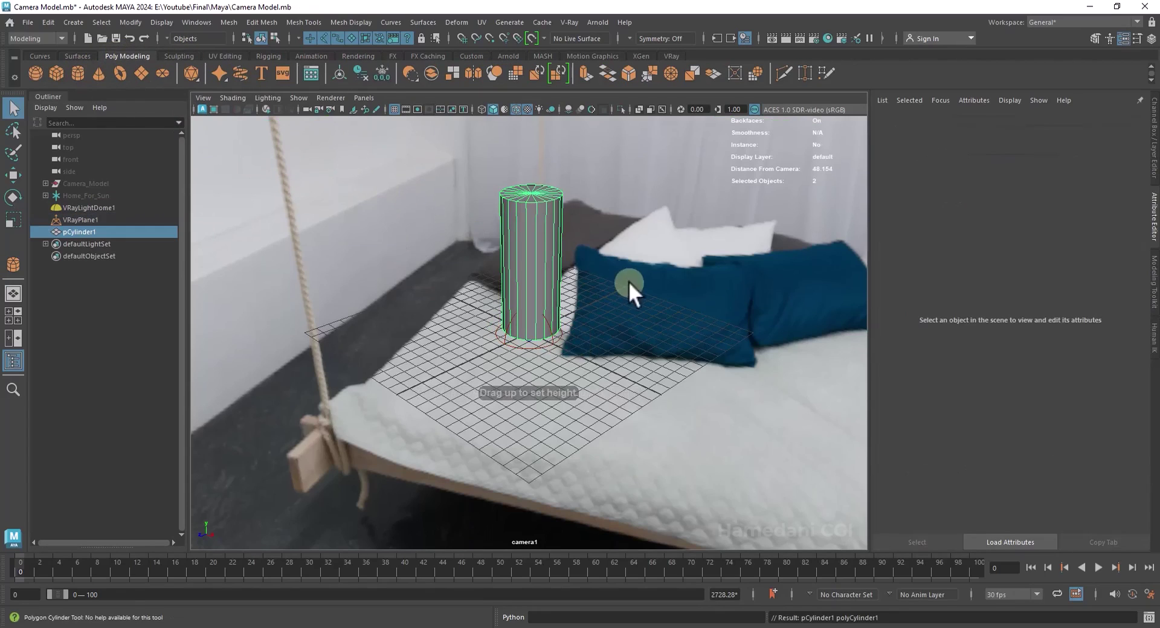
{"action": "left_click", "coordinate": [670, 56]}
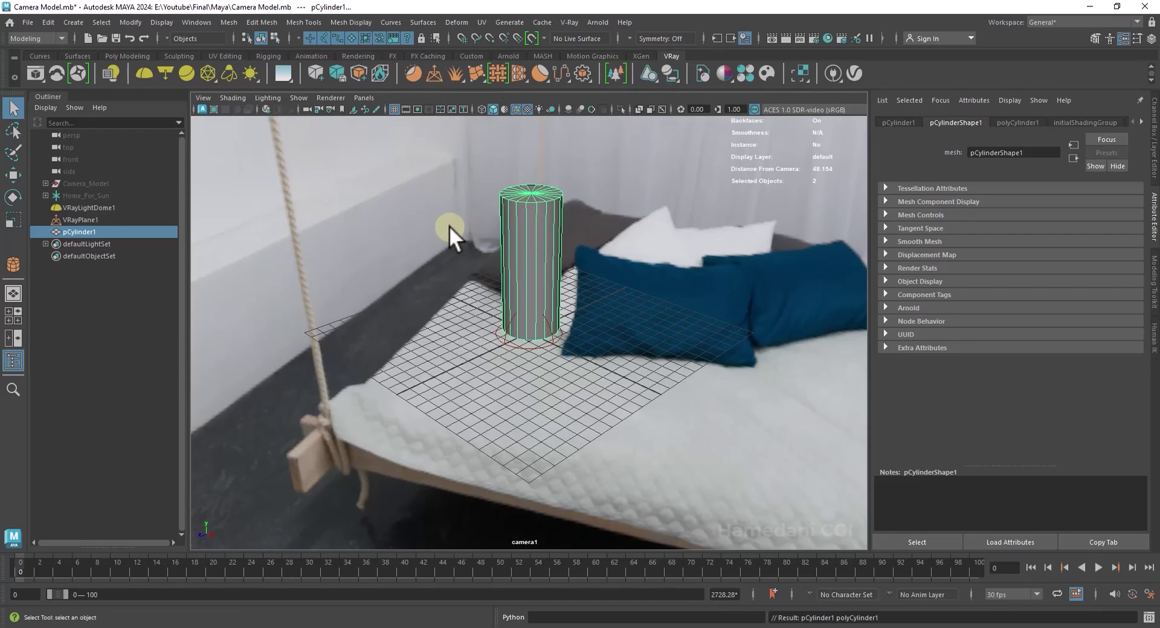
- Preview the dome lighting in the V-Ray viewport render at a horizontal texture rotation of about 70.7, and delete the dome light
{"action": "left_click", "coordinate": [266, 108]}
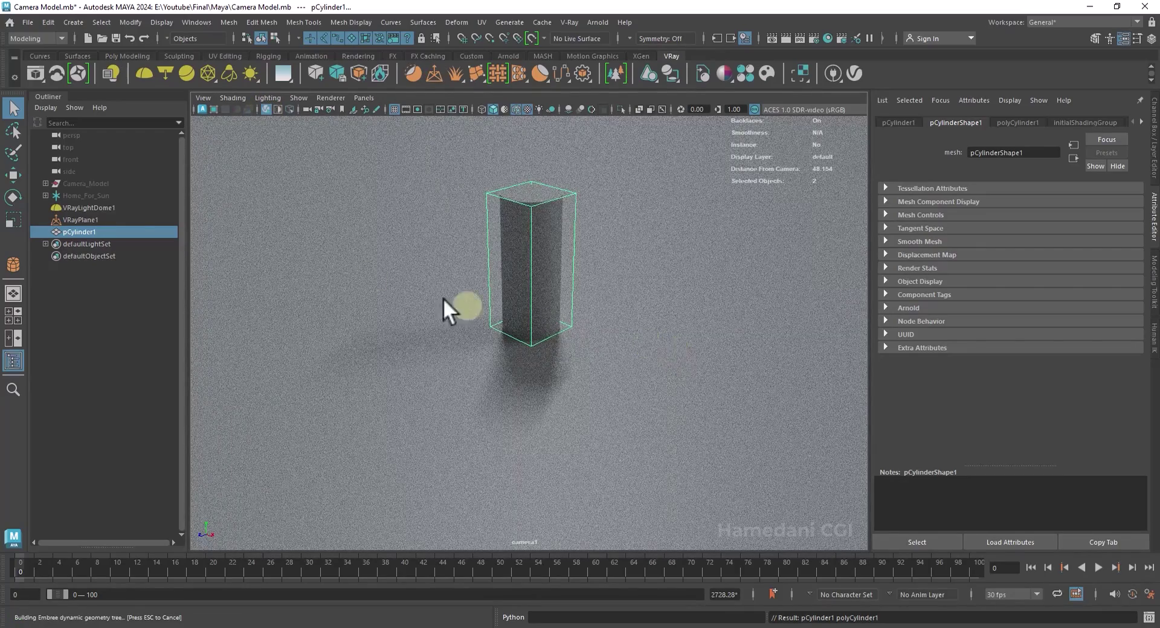
{"action": "left_click", "coordinate": [91, 208]}
{"action": "left_click", "coordinate": [985, 231]}
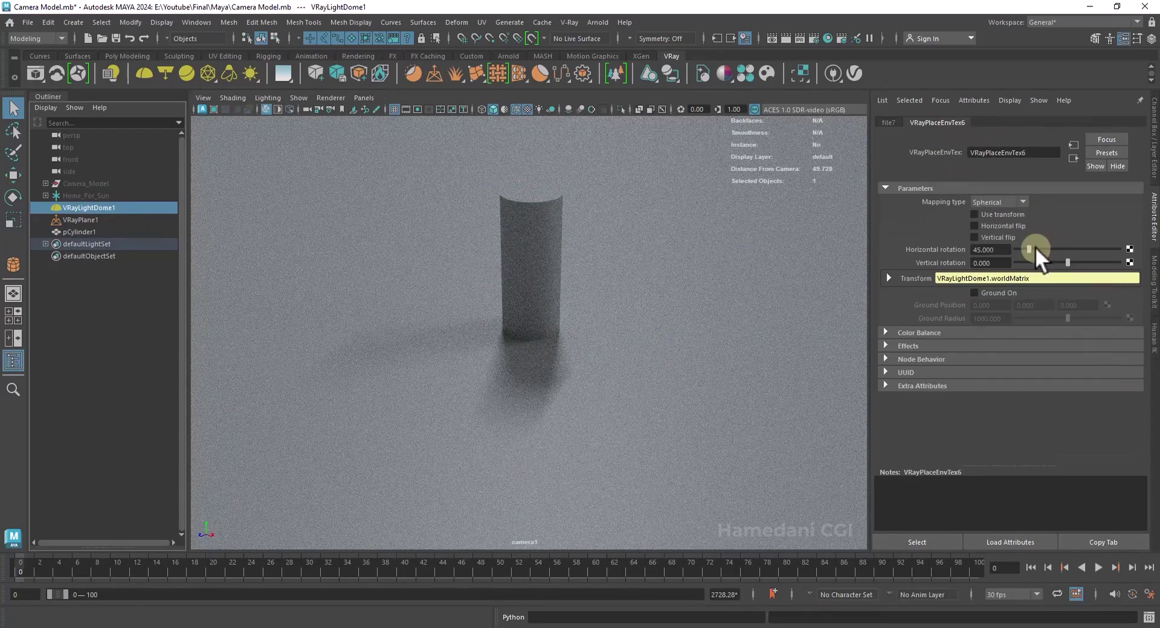
{"action": "left_click_drag", "start_coordinate": [1035, 247], "coordinate": [1051, 245]}
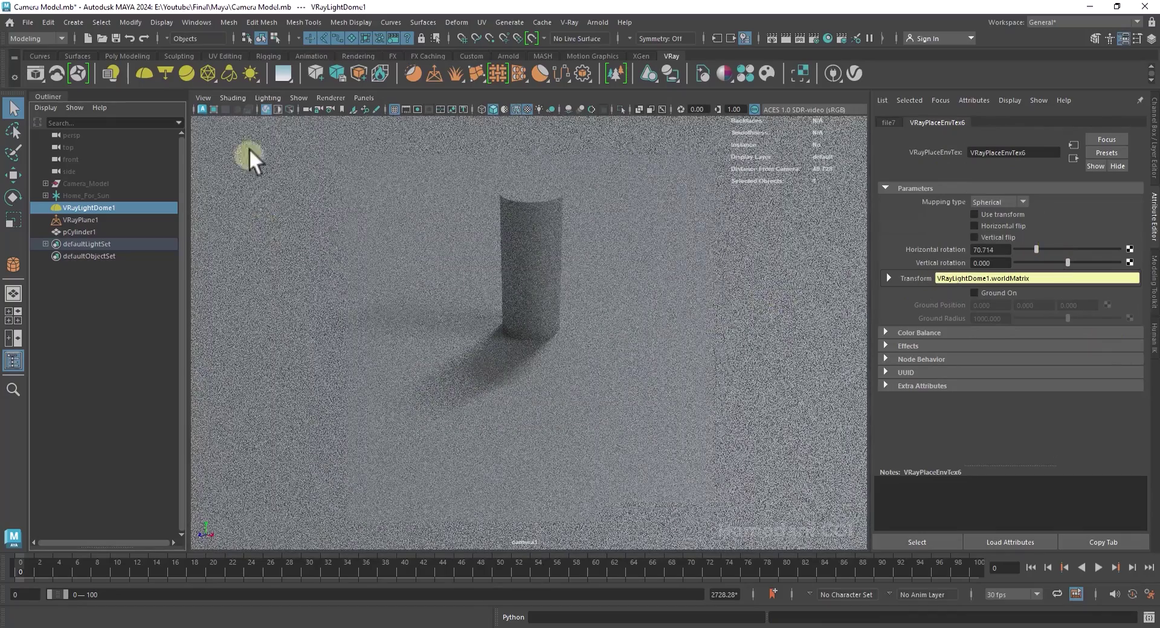
{"action": "left_click", "coordinate": [266, 109]}
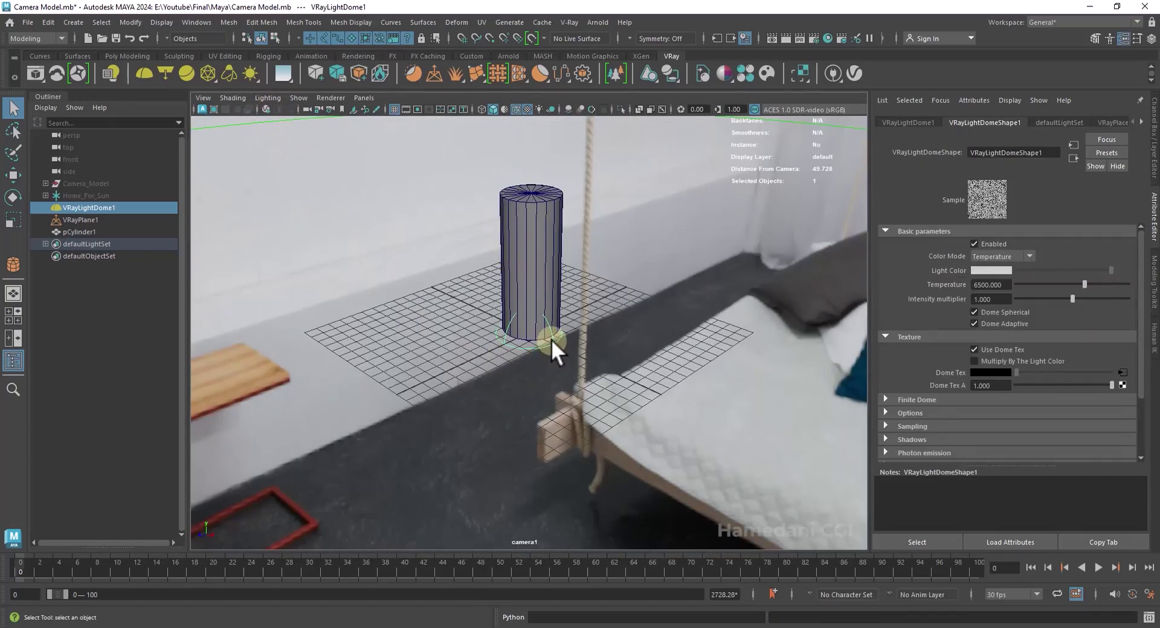
{"action": "key", "text": "Delete"}
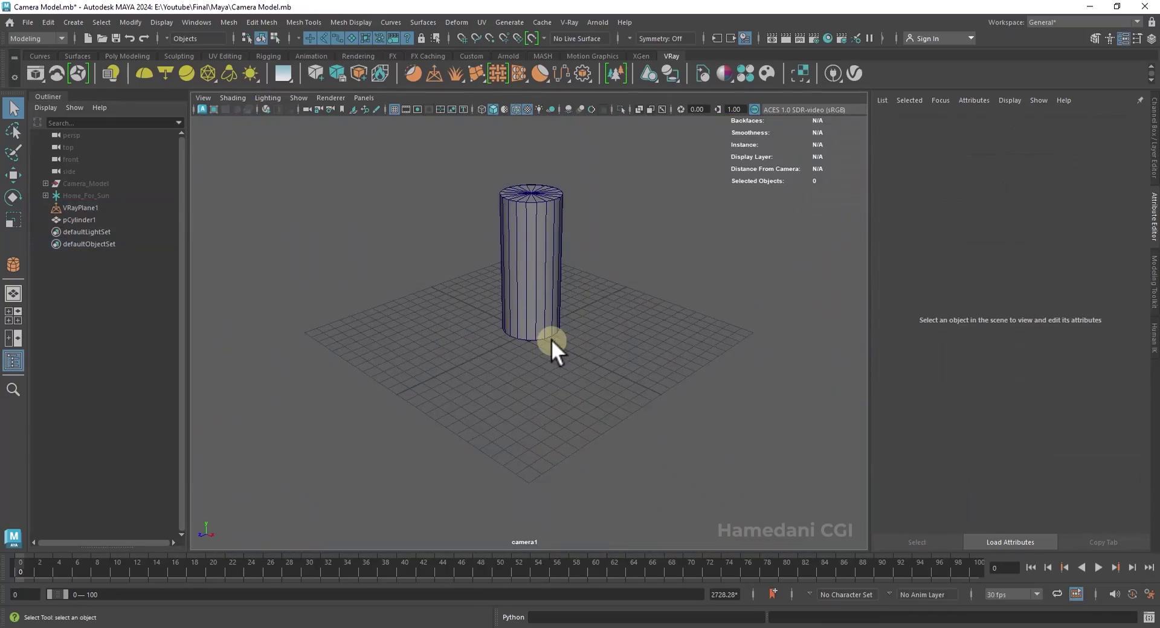
- Create a V-Ray rectangle light, move it up and to one side of the cylinder, and rotate it towards the cylinder
{"action": "left_click", "coordinate": [168, 68]}
{"action": "key", "text": "w"}
{"action": "left_click_drag", "start_coordinate": [529, 283], "coordinate": [530, 110]}
{"action": "key", "text": "e"}
{"action": "key", "text": "w"}
{"action": "left_click_drag", "start_coordinate": [501, 171], "coordinate": [404, 203]}
{"action": "key", "text": "e"}
{"action": "left_click_drag", "start_coordinate": [411, 156], "coordinate": [415, 170]}
- Start the V-Ray viewport render in the perspective view and set the rectangle light's intensity multiplier to about 64.3
{"action": "left_click_drag", "start_coordinate": [574, 251], "coordinate": [607, 379], "text": "alt"}
{"action": "key", "text": "space"}
{"action": "left_click", "coordinate": [267, 109]}
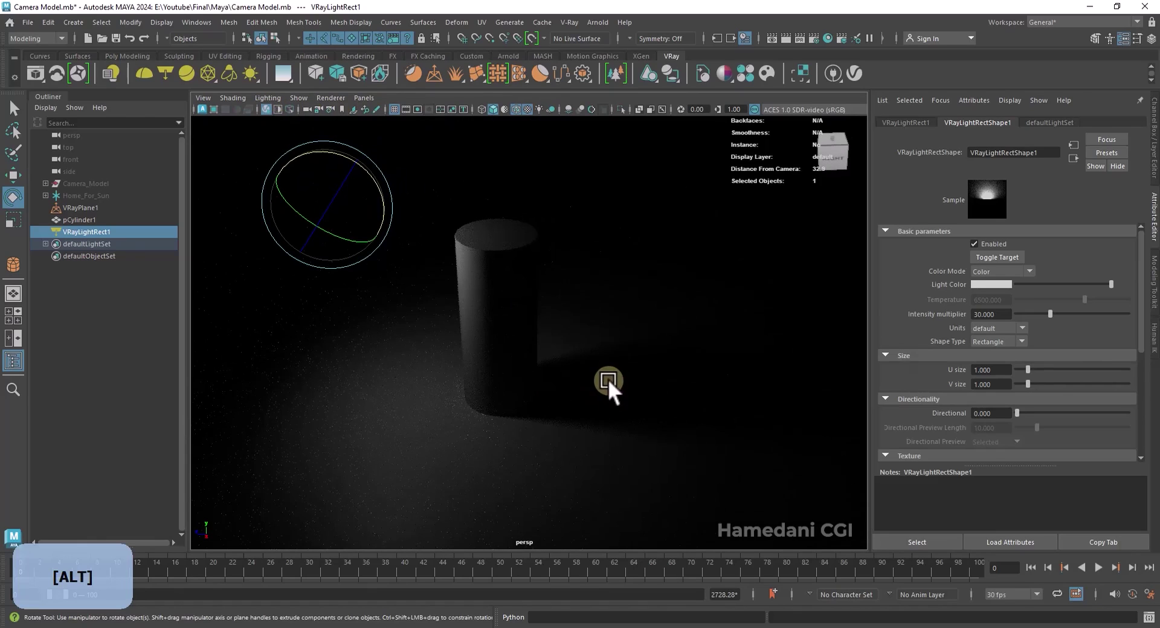
{"action": "left_click_drag", "start_coordinate": [1094, 312], "coordinate": [1086, 314]}
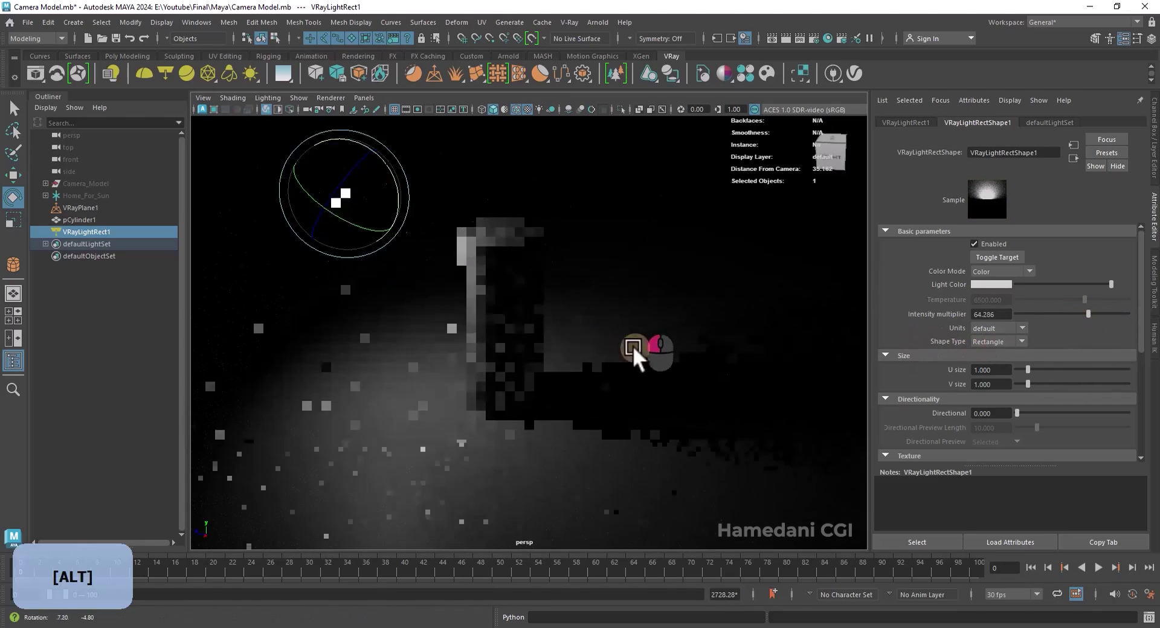
{"action": "left_click_drag", "start_coordinate": [647, 352], "coordinate": [579, 324], "text": "alt"}
- Change the rectangle light's Shape Type to Disc and review its Units options, leaving them at default
{"action": "left_click", "coordinate": [987, 339]}
{"action": "left_click", "coordinate": [990, 365]}
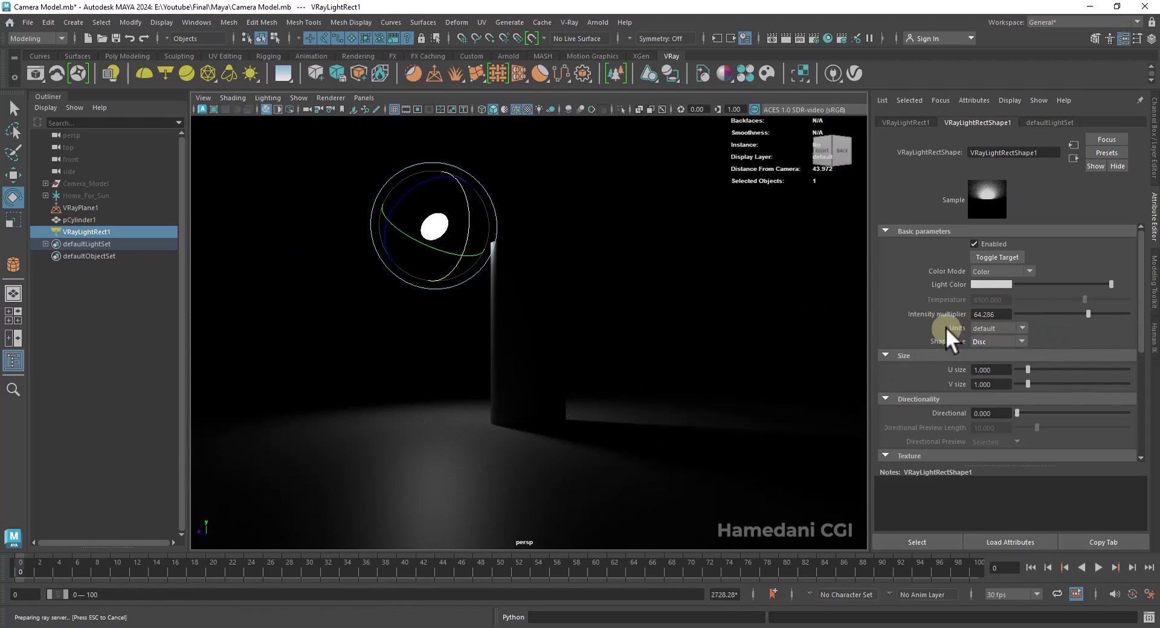
{"action": "left_click", "coordinate": [988, 329]}
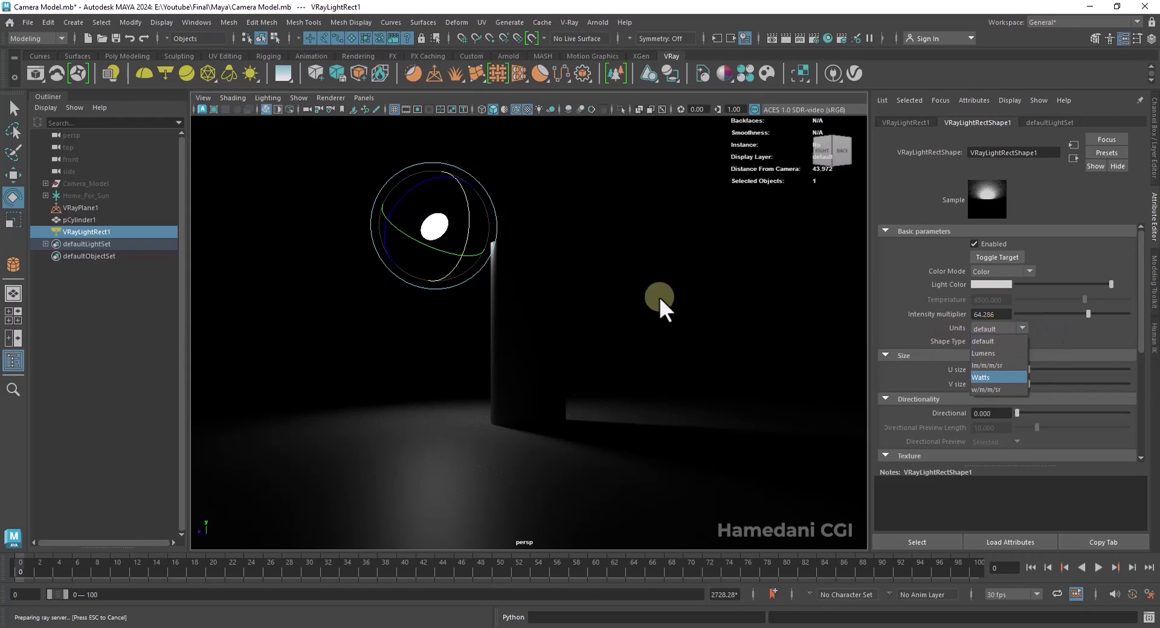
{"action": "left_click", "coordinate": [914, 327]}
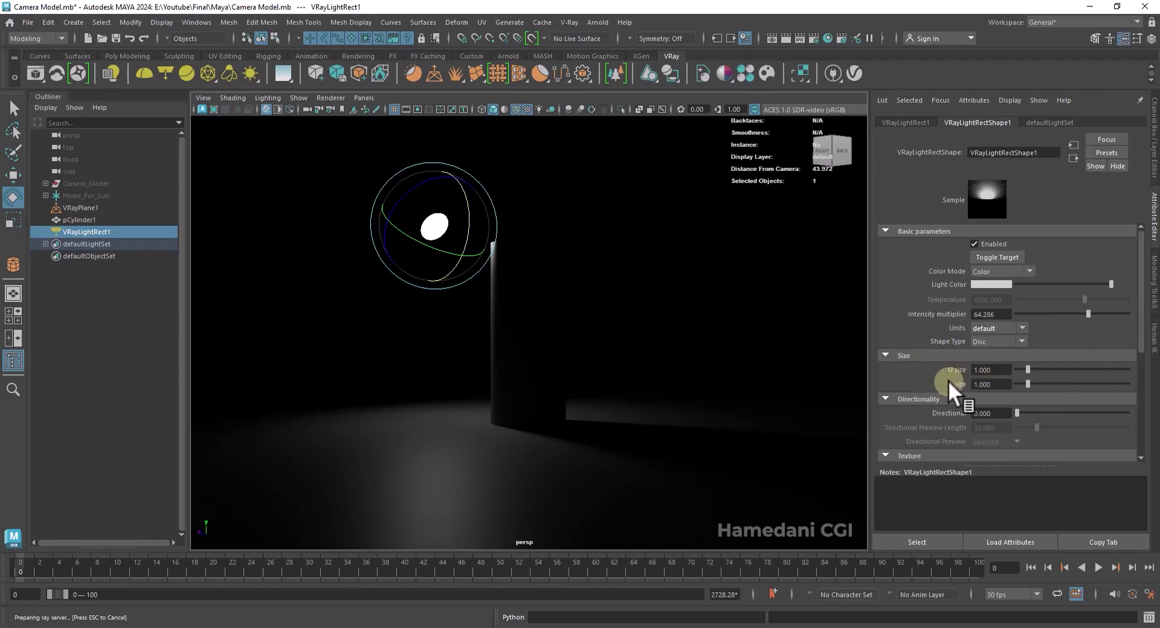
- Set the light's Shape Type to Rectangle and enlarge it to a U size of about 3.8 and V size of about 3.2
{"action": "mouse_move", "coordinate": [1027, 370]}
{"action": "left_mouse_down"}
{"action": "mouse_move", "coordinate": [1054, 366]}
{"action": "mouse_move", "coordinate": [1022, 383]}
{"action": "mouse_move", "coordinate": [1035, 381]}
{"action": "left_mouse_up"}
{"action": "left_click", "coordinate": [999, 342]}
{"action": "left_click", "coordinate": [996, 357]}
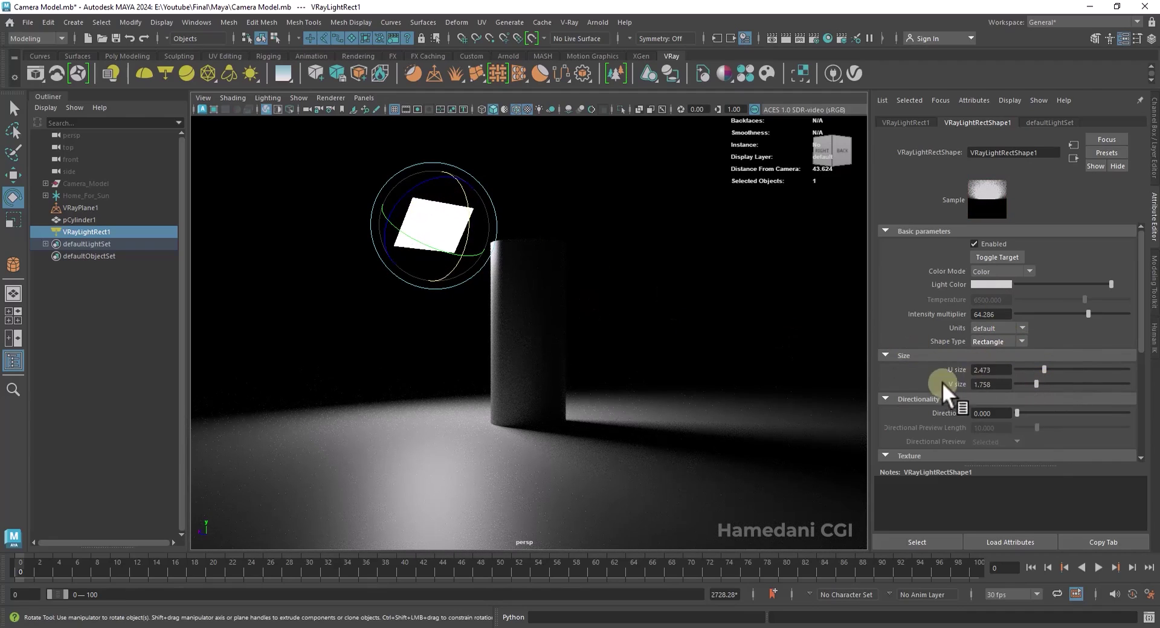
{"action": "left_click_drag", "start_coordinate": [1044, 369], "coordinate": [1059, 369]}
{"action": "left_click_drag", "start_coordinate": [1036, 383], "coordinate": [1052, 383]}
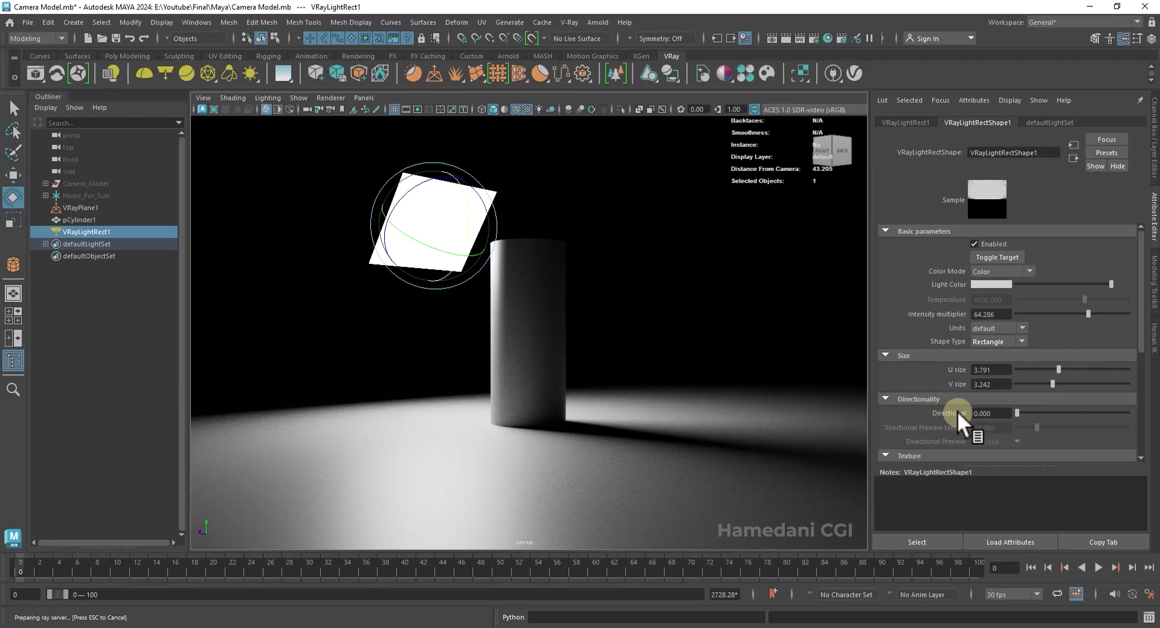
- Stop the viewport render and set the rectangle light's Directional to about 0.75 with a Directional Preview Length of 15
{"action": "left_click_drag", "start_coordinate": [1018, 411], "coordinate": [1081, 412]}
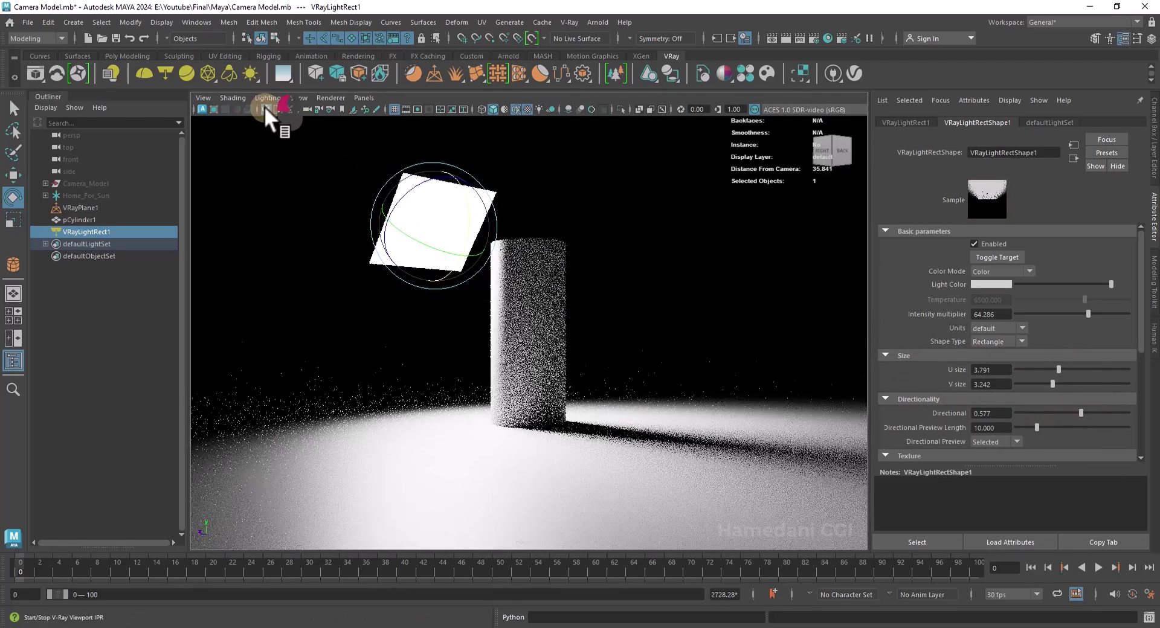
{"action": "left_click", "coordinate": [265, 110]}
{"action": "mouse_move", "coordinate": [642, 379]}
{"action": "left_mouse_down", "text": "alt"}
{"action": "mouse_move", "coordinate": [629, 363]}
{"action": "mouse_move", "coordinate": [665, 390]}
{"action": "left_mouse_up", "text": "alt"}
{"action": "mouse_move", "coordinate": [1082, 413]}
{"action": "left_mouse_down"}
{"action": "mouse_move", "coordinate": [1039, 411]}
{"action": "mouse_move", "coordinate": [1091, 413]}
{"action": "mouse_move", "coordinate": [1015, 427]}
{"action": "mouse_move", "coordinate": [1099, 415]}
{"action": "left_mouse_up"}
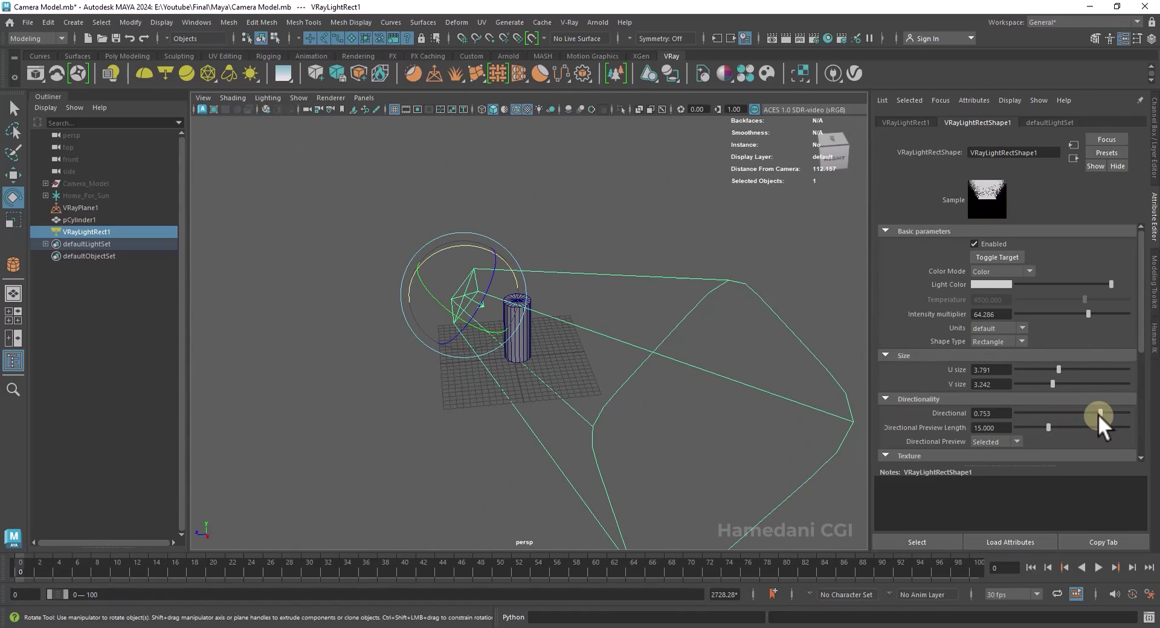
- Undo the last mesh light creation, apply a V-Ray mesh light to the cylinder again, and start the viewport render
{"action": "key", "text": "ctrl+z"}
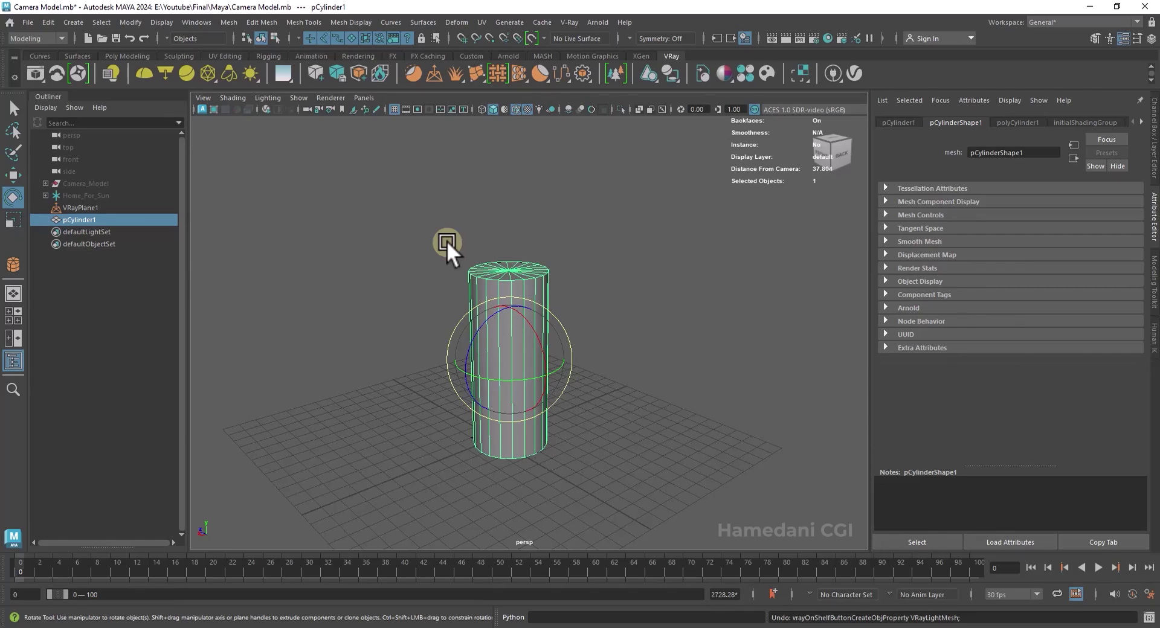
{"action": "left_click", "coordinate": [503, 274]}
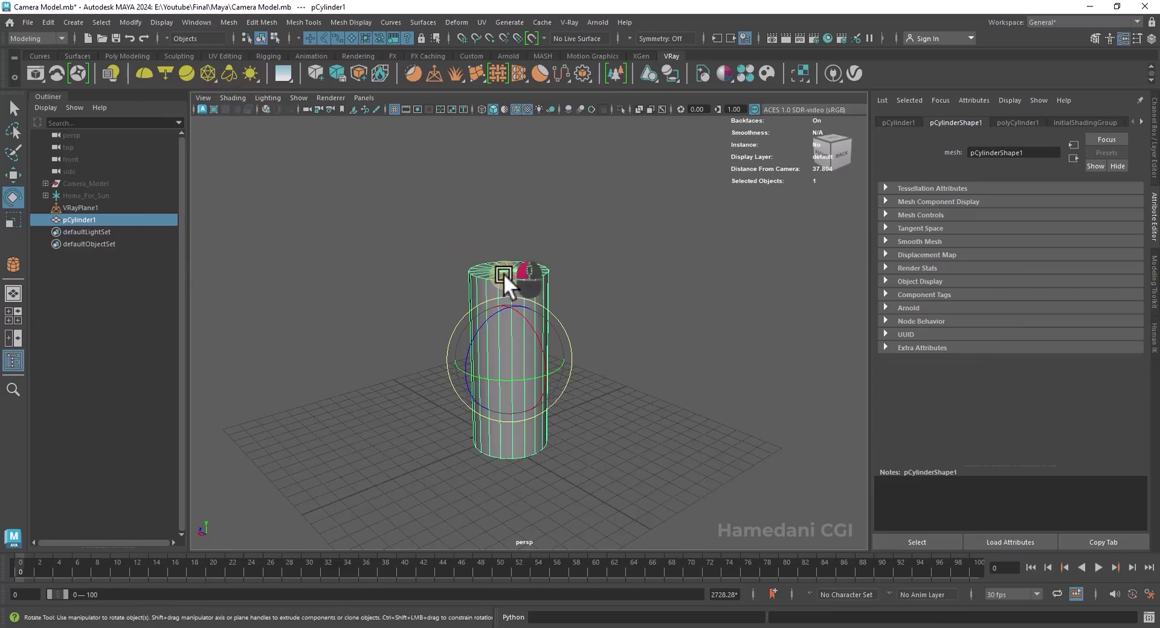
{"action": "left_click", "coordinate": [209, 72]}
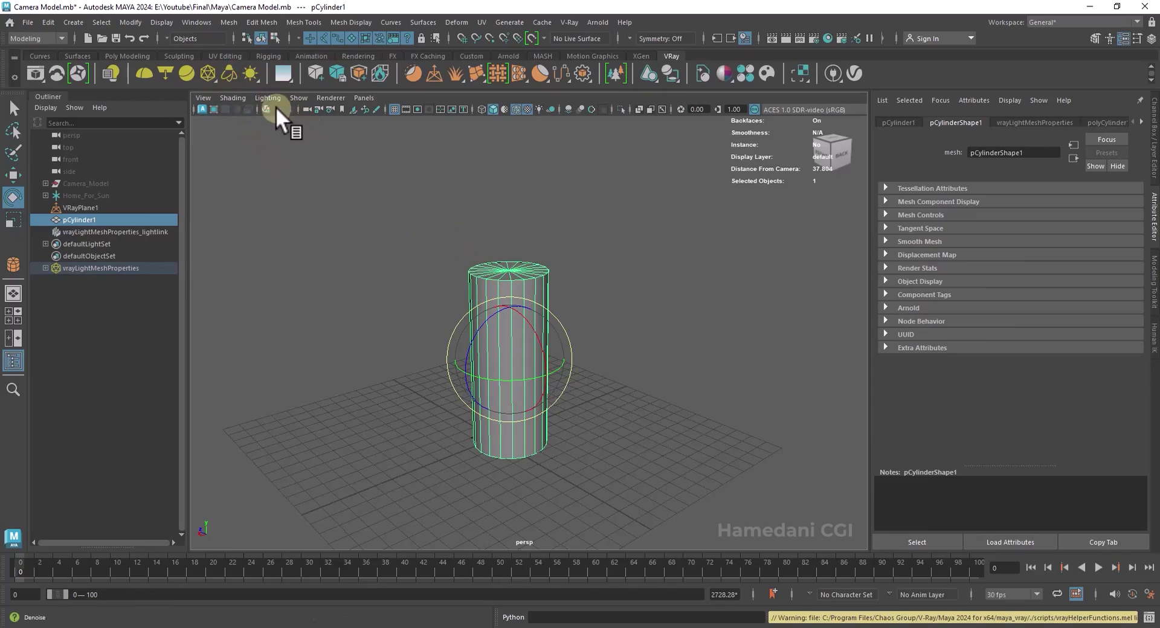
{"action": "left_click", "coordinate": [266, 109]}
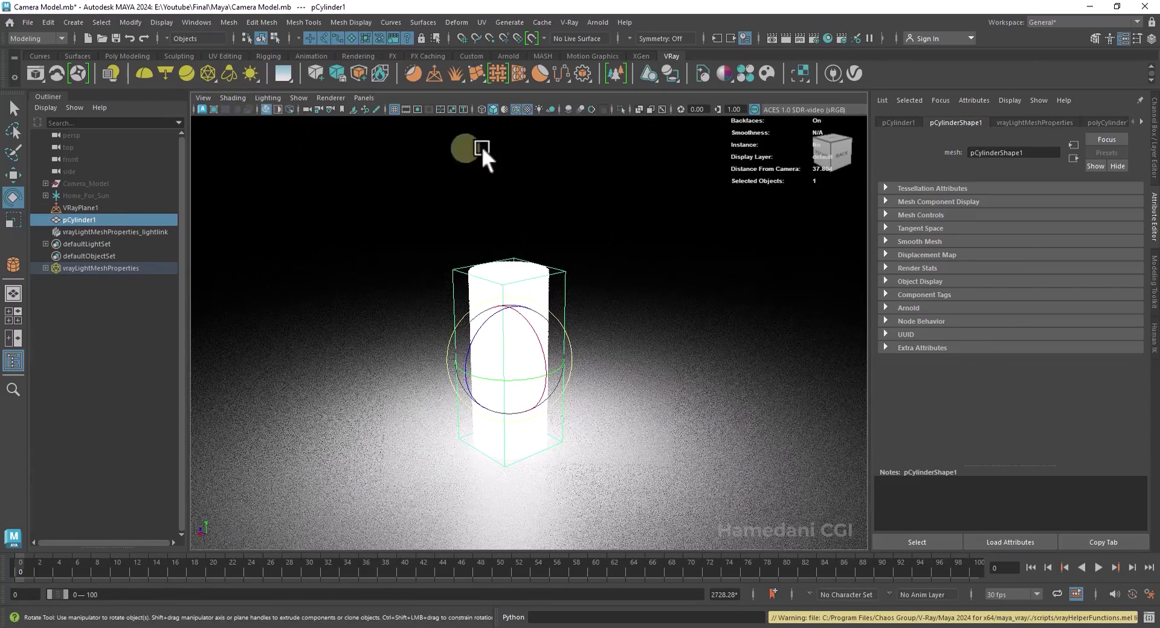
- Set the cylinder mesh light's intensity multiplier to about 13.4
{"action": "left_click", "coordinate": [1056, 121]}
{"action": "left_click_drag", "start_coordinate": [1059, 226], "coordinate": [1127, 223]}
{"action": "mouse_move", "coordinate": [1051, 256]}
{"action": "left_mouse_down"}
{"action": "mouse_move", "coordinate": [1061, 253]}
{"action": "mouse_move", "coordinate": [1021, 256]}
{"action": "mouse_move", "coordinate": [1032, 259]}
{"action": "left_mouse_up"}
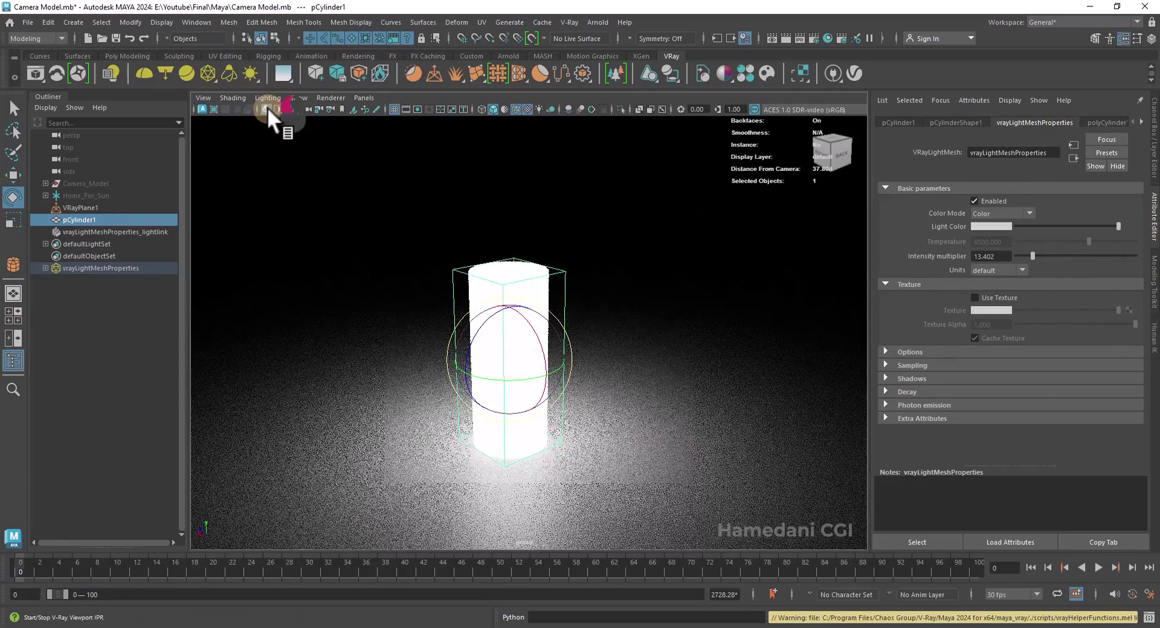
- Stop the viewport render and delete the cylinder's vrayLightMeshProperties node
{"action": "left_click", "coordinate": [266, 110]}
{"action": "left_click_drag", "start_coordinate": [82, 222], "coordinate": [86, 225]}
{"action": "left_click", "coordinate": [89, 267]}
{"action": "key", "text": "Delete"}
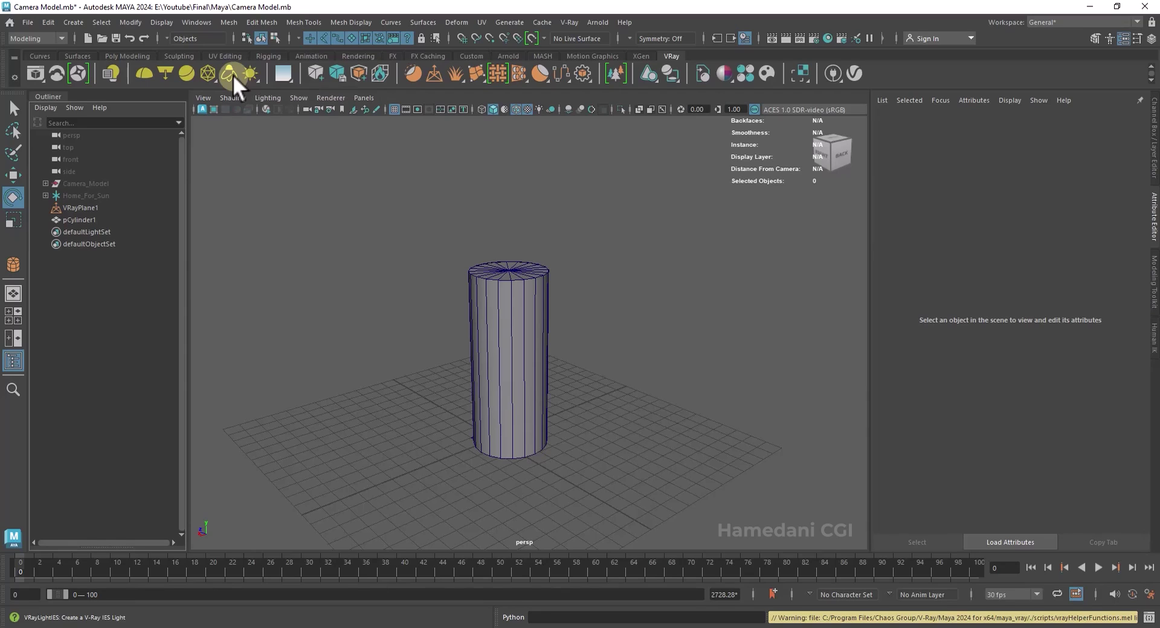
- Create a polygon plane covering the grid under the cylinder, about 25.6 by 23.6 units
{"action": "left_click", "coordinate": [124, 55]}
{"action": "left_click", "coordinate": [141, 73]}
{"action": "left_click_drag", "start_coordinate": [278, 414], "coordinate": [800, 434]}
- Extrude the plane's back edge straight up into a wall behind the cylinder and return to object mode
{"action": "key", "text": "e"}
{"action": "right_click", "coordinate": [407, 275]}
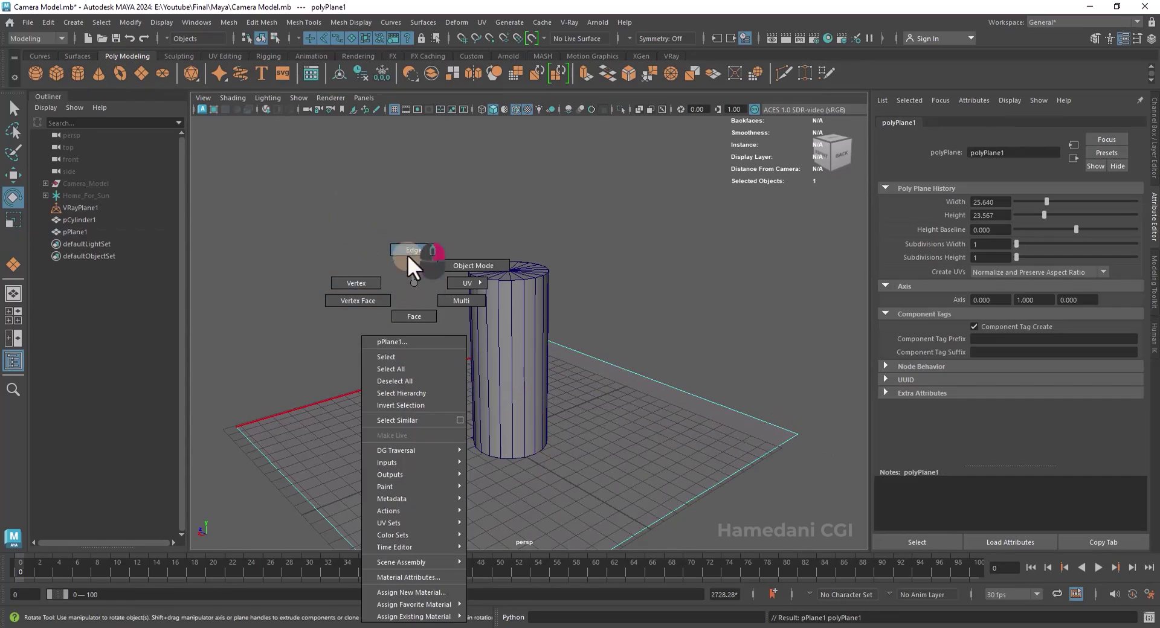
{"action": "left_click", "coordinate": [392, 376]}
{"action": "key", "text": "w"}
{"action": "left_click_drag", "start_coordinate": [406, 328], "coordinate": [392, 82], "text": "shift"}
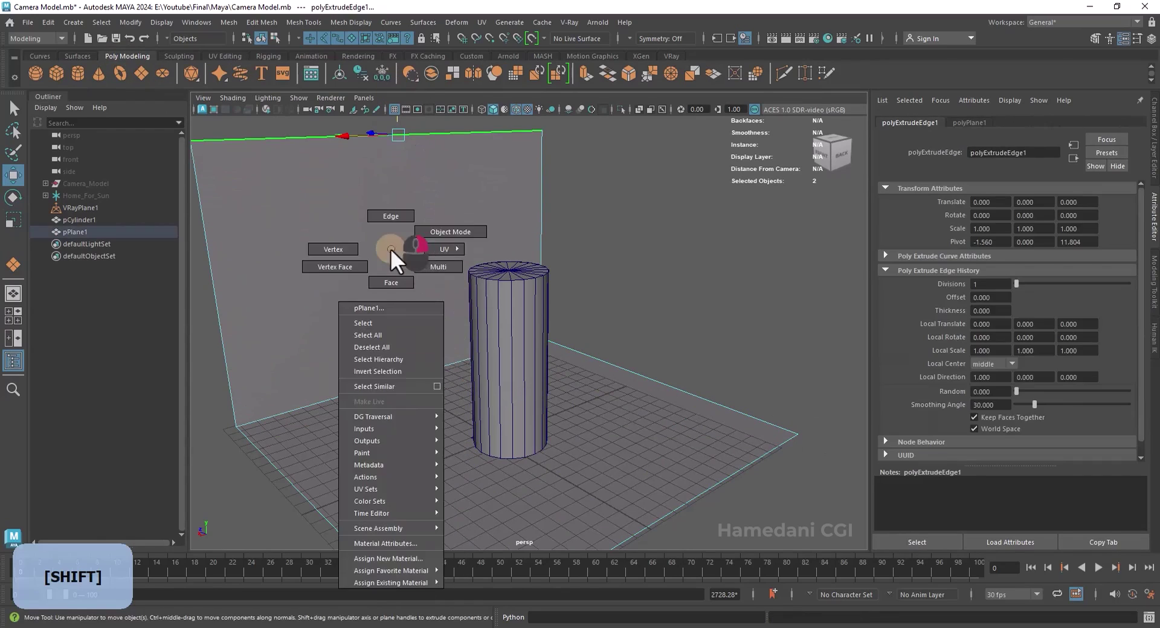
{"action": "right_click_drag", "start_coordinate": [390, 248], "coordinate": [443, 234]}
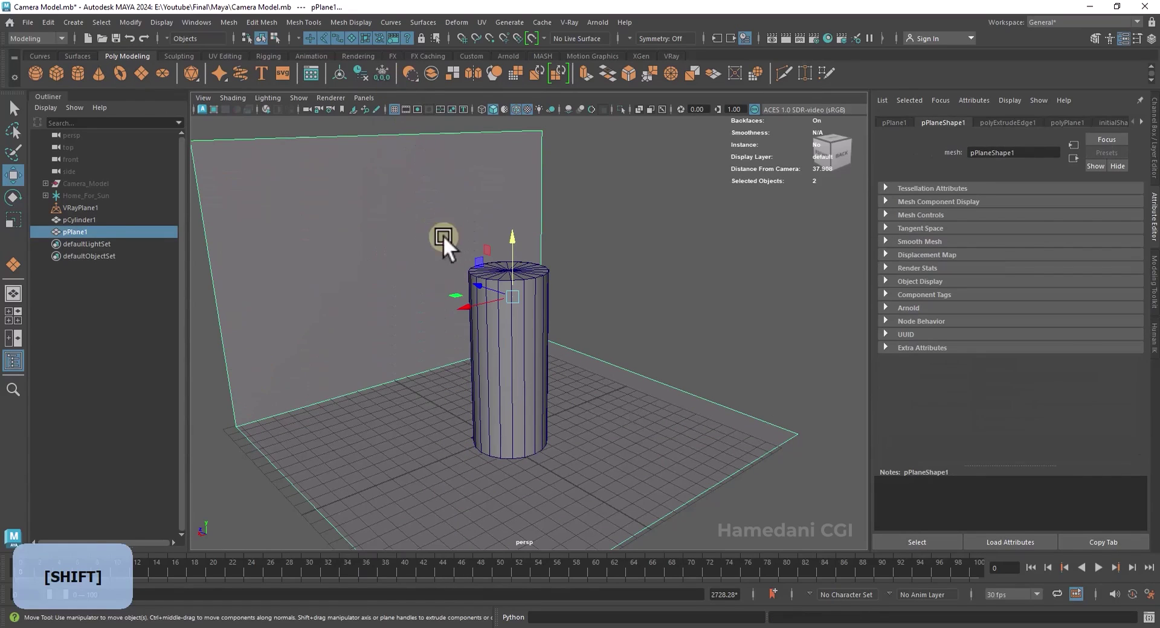
- Create a V-Ray IES light and move it up to the upper part of the wall
{"action": "left_click", "coordinate": [670, 55]}
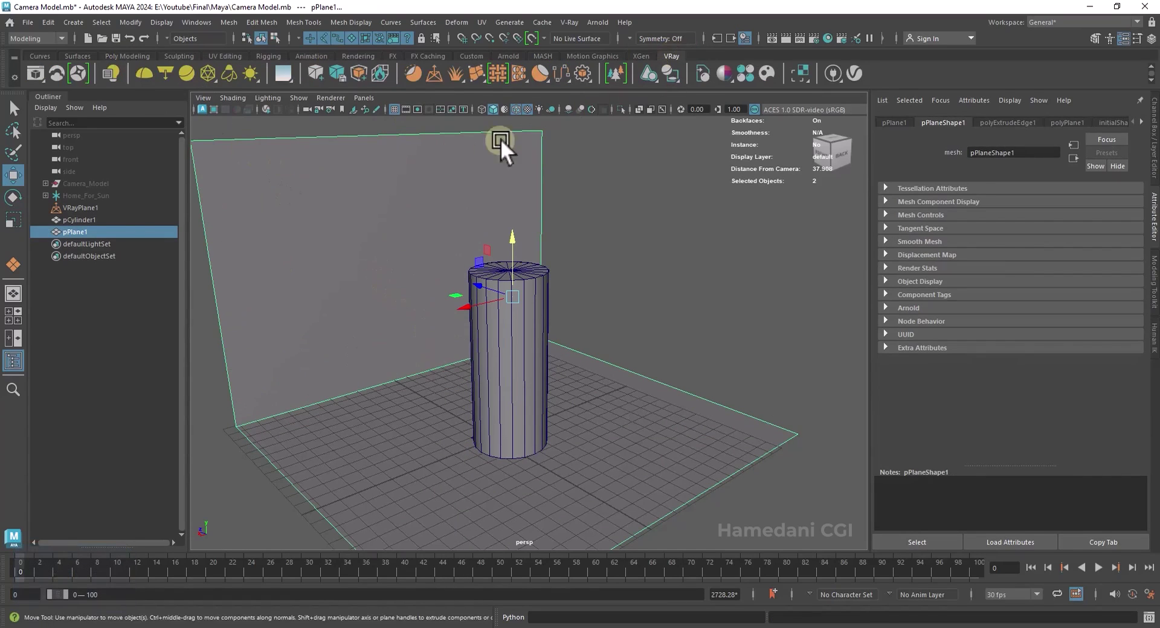
{"action": "left_click", "coordinate": [229, 70]}
{"action": "left_click_drag", "start_coordinate": [448, 377], "coordinate": [384, 184]}
- Load x-arrow.ies from the Texure Map folder as the IES light's file
{"action": "left_click", "coordinate": [1104, 274]}
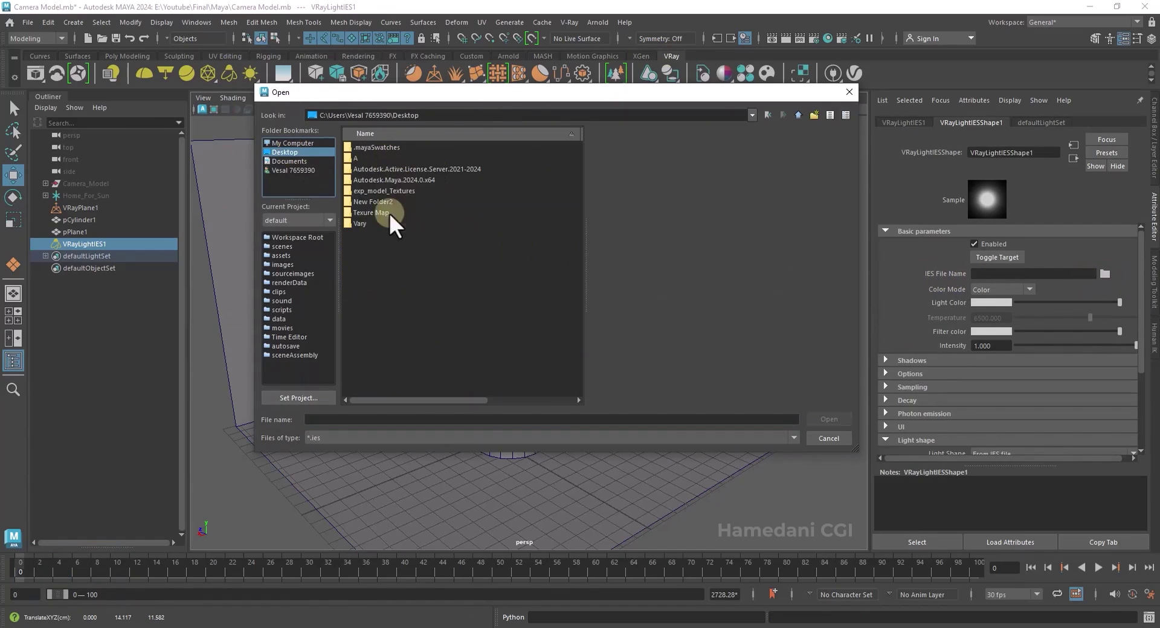
{"action": "double_click", "coordinate": [390, 212]}
{"action": "left_click", "coordinate": [371, 169]}
{"action": "left_click", "coordinate": [827, 419]}
- Start the viewport render and scale the IES light down to about 0.035 in front of the wall
{"action": "key", "text": "r"}
{"action": "mouse_move", "coordinate": [382, 184]}
{"action": "left_mouse_down"}
{"action": "mouse_move", "coordinate": [294, 111]}
{"action": "mouse_move", "coordinate": [362, 181]}
{"action": "left_mouse_up"}
{"action": "key", "text": "w"}
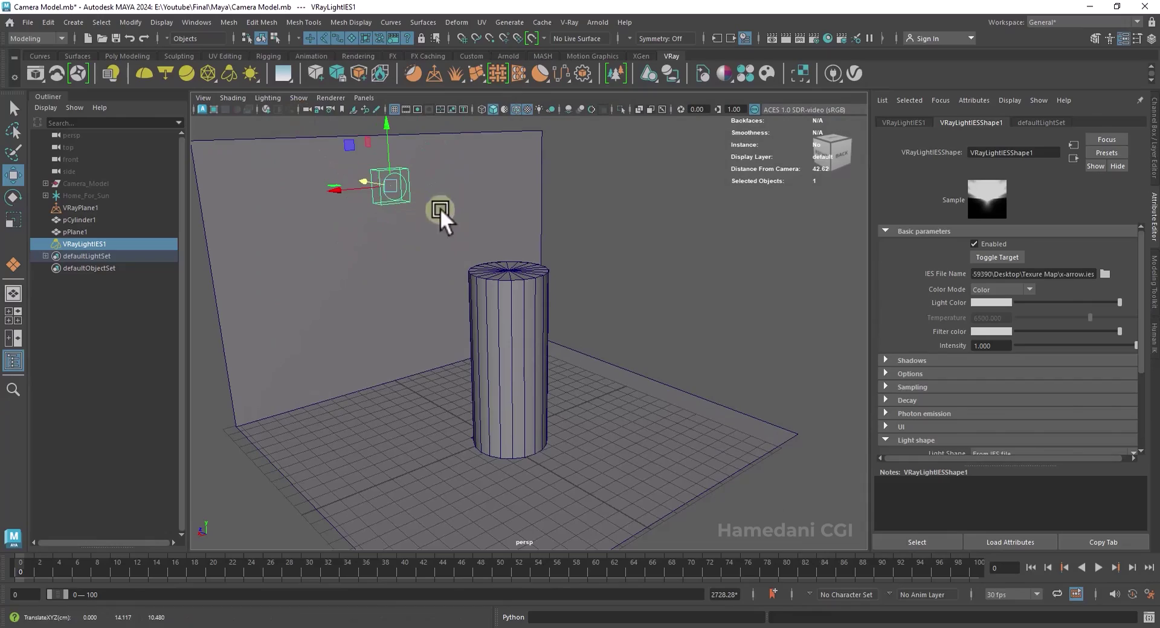
{"action": "left_click", "coordinate": [267, 109]}
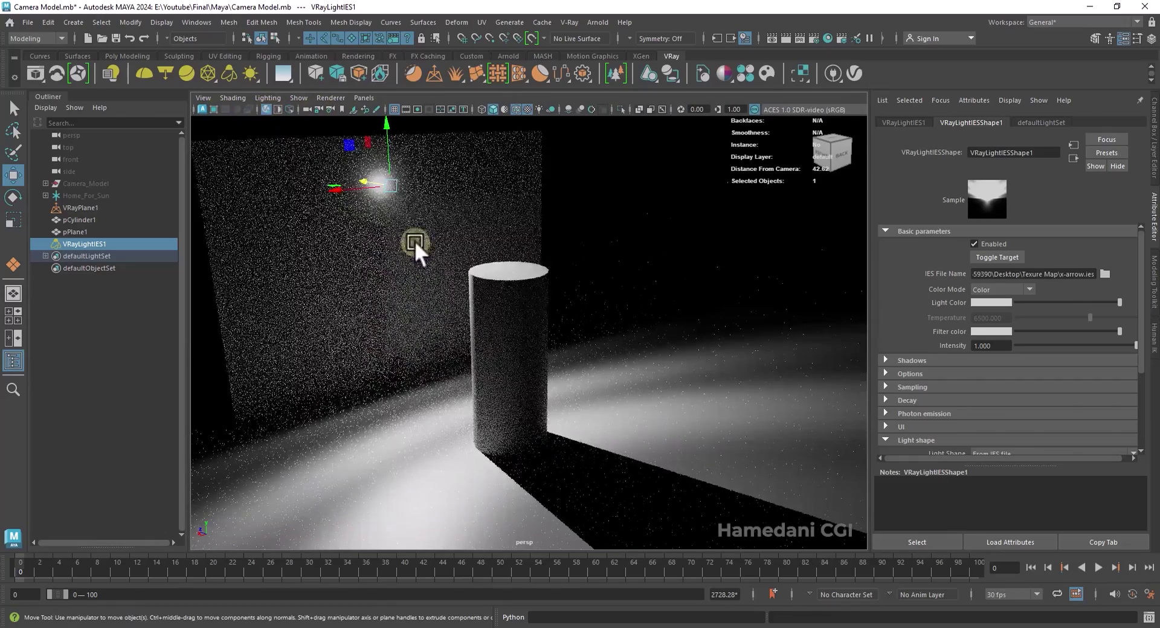
{"action": "key", "text": "r"}
{"action": "left_click_drag", "start_coordinate": [389, 188], "coordinate": [369, 176]}
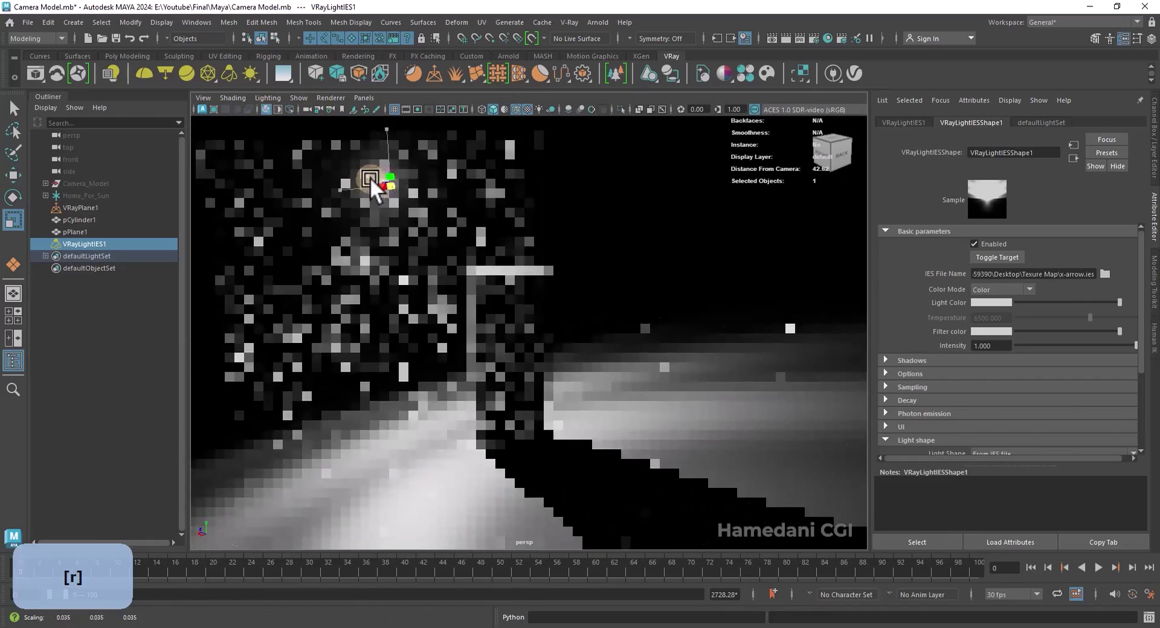
- Stop the viewport render and rotate the IES light so it shines down along the wall
{"action": "key", "text": "e"}
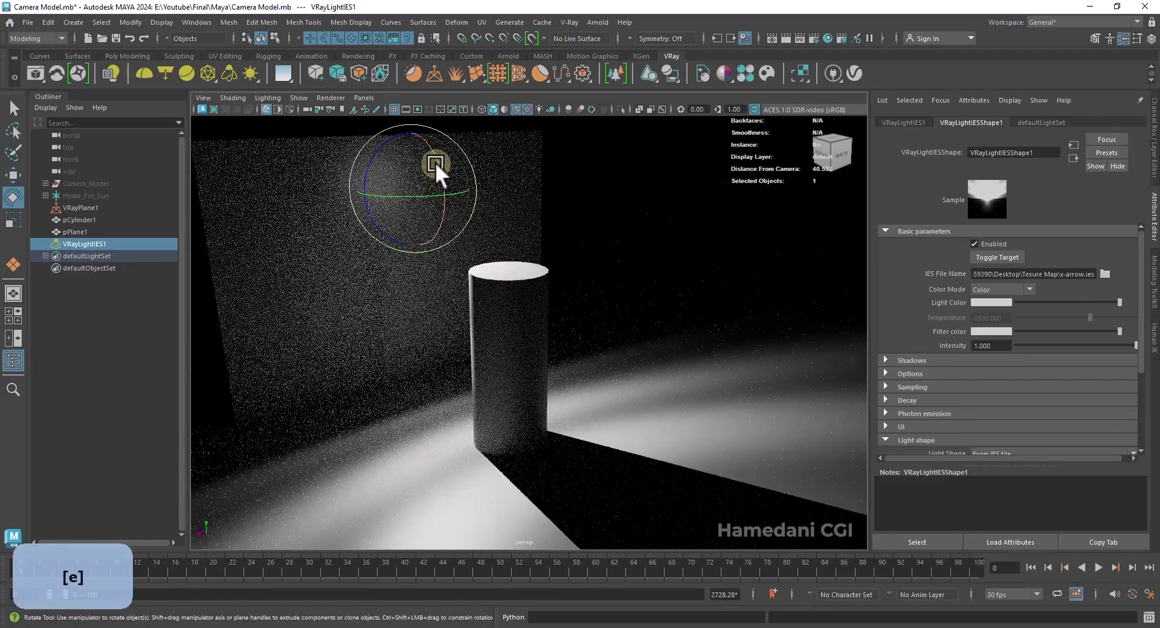
{"action": "left_click", "coordinate": [265, 109]}
{"action": "key", "text": "f"}
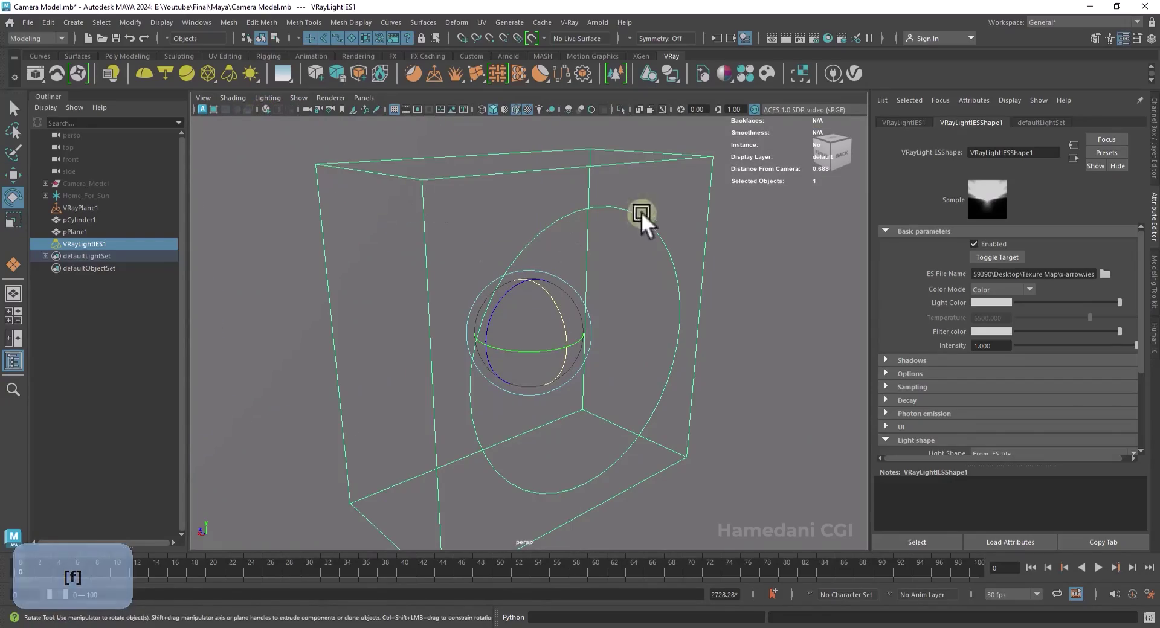
{"action": "scroll", "coordinate": [517, 211], "scroll_direction": "down", "scroll_amount": 8}
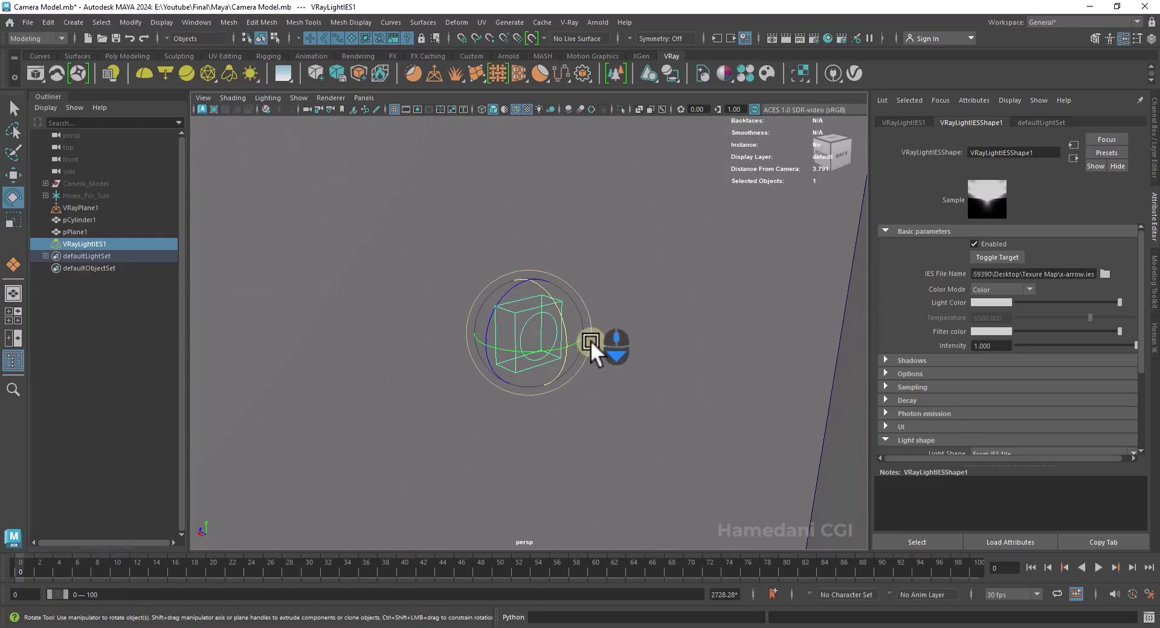
{"action": "left_click_drag", "start_coordinate": [545, 288], "coordinate": [575, 352]}
{"action": "scroll", "coordinate": [581, 331], "scroll_direction": "down", "scroll_amount": 9}
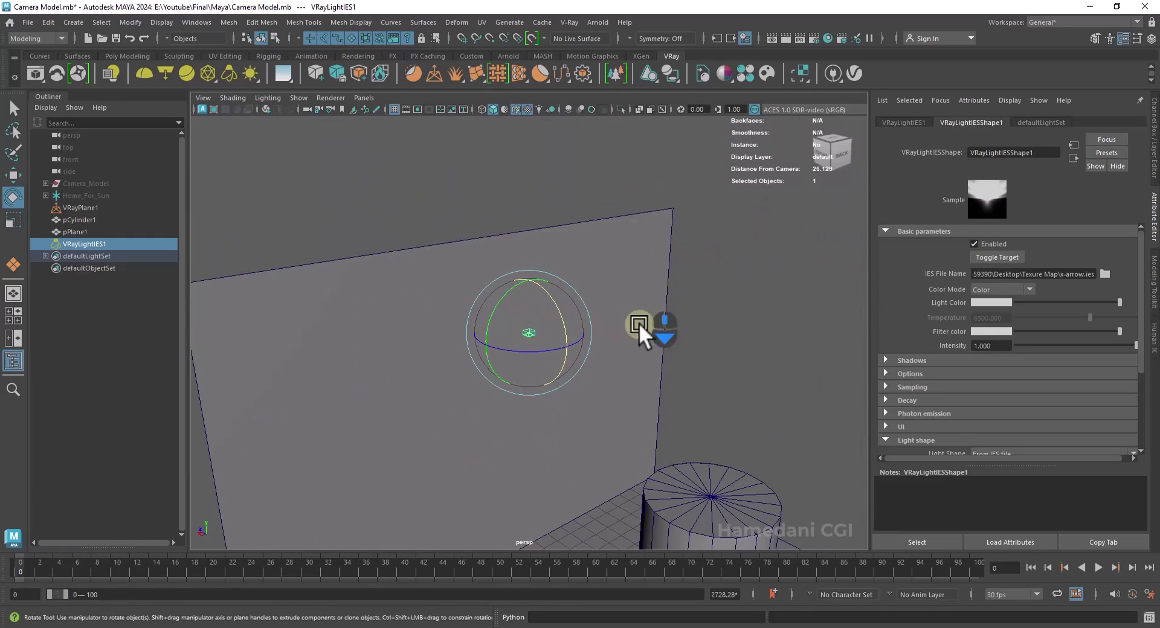
- Start the viewport render and set the IES light's Light Color to black and its Intensity to 0.143
{"action": "left_click", "coordinate": [266, 110]}
{"action": "left_click_drag", "start_coordinate": [1095, 302], "coordinate": [1017, 303]}
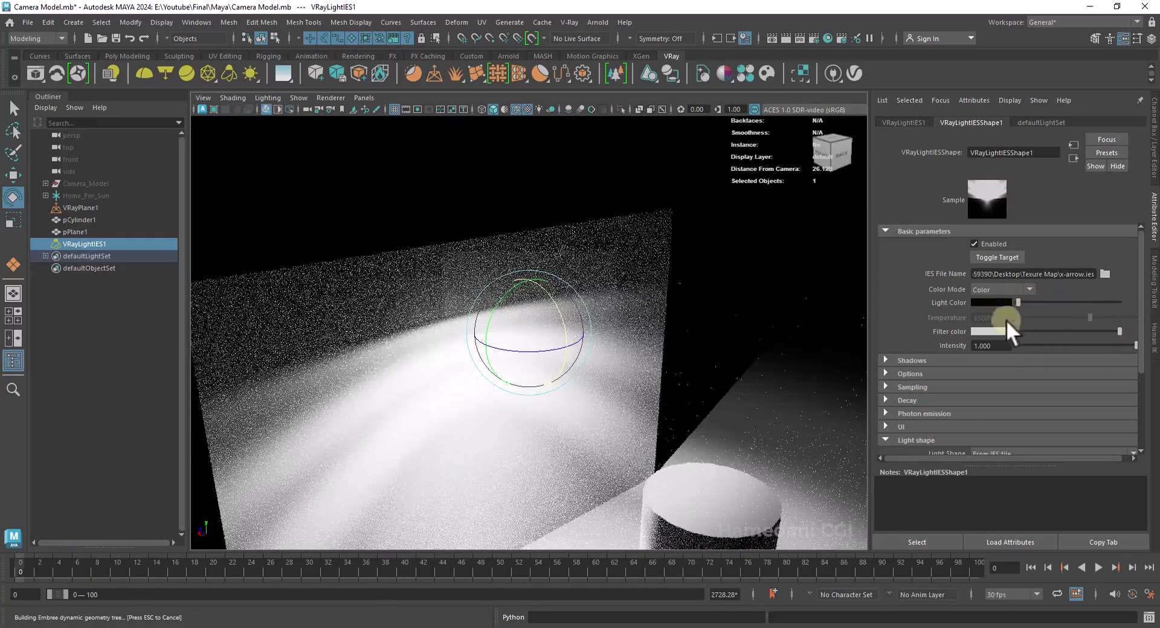
{"action": "left_click_drag", "start_coordinate": [1122, 345], "coordinate": [1031, 350]}
- Scale the wall-and-floor plane wider along the length of the wall
{"action": "key", "text": "w"}
{"action": "scroll", "coordinate": [521, 367], "scroll_direction": "down", "scroll_amount": 3}
{"action": "left_click", "coordinate": [517, 276]}
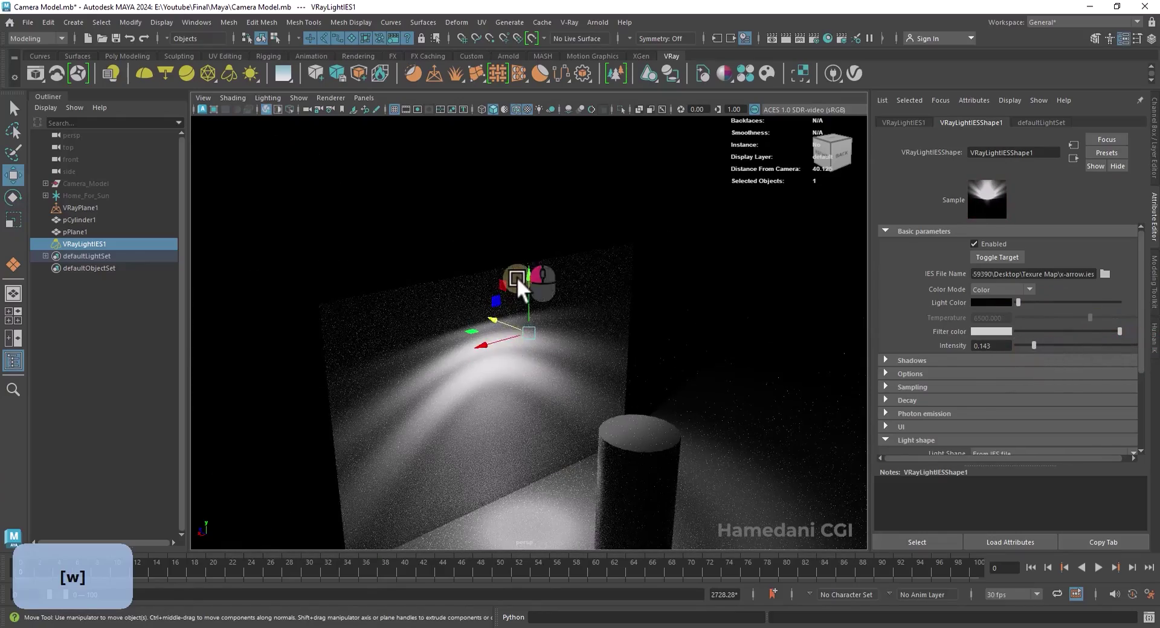
{"action": "key", "text": "r"}
{"action": "scroll", "coordinate": [564, 492], "scroll_direction": "down", "scroll_amount": 5}
{"action": "left_click_drag", "start_coordinate": [541, 480], "coordinate": [419, 531]}
{"action": "scroll", "coordinate": [516, 365], "scroll_direction": "up", "scroll_amount": 5}
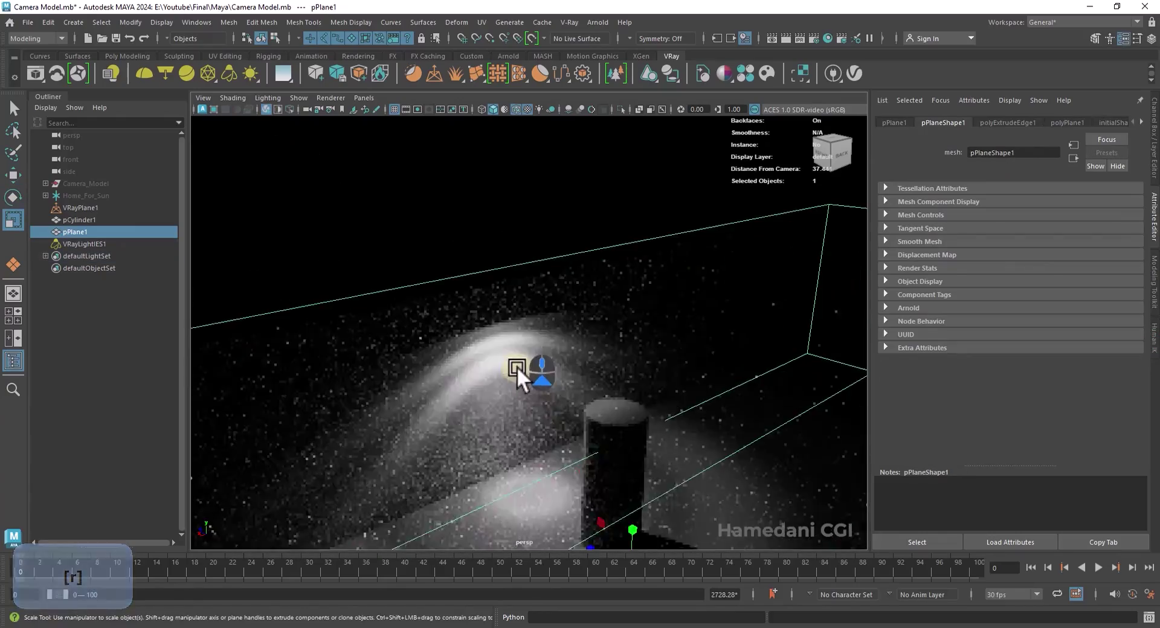
- Duplicate the IES light twice and space the copies along the wall
{"action": "left_click", "coordinate": [93, 246]}
{"action": "key", "text": "w"}
{"action": "mouse_move", "coordinate": [495, 344]}
{"action": "left_mouse_down"}
{"action": "mouse_move", "coordinate": [353, 382]}
{"action": "mouse_move", "coordinate": [750, 256]}
{"action": "left_mouse_up"}
{"action": "scroll", "coordinate": [563, 391], "scroll_direction": "down", "scroll_amount": 3}
{"action": "left_click_drag", "start_coordinate": [563, 391], "coordinate": [648, 382], "text": "alt"}
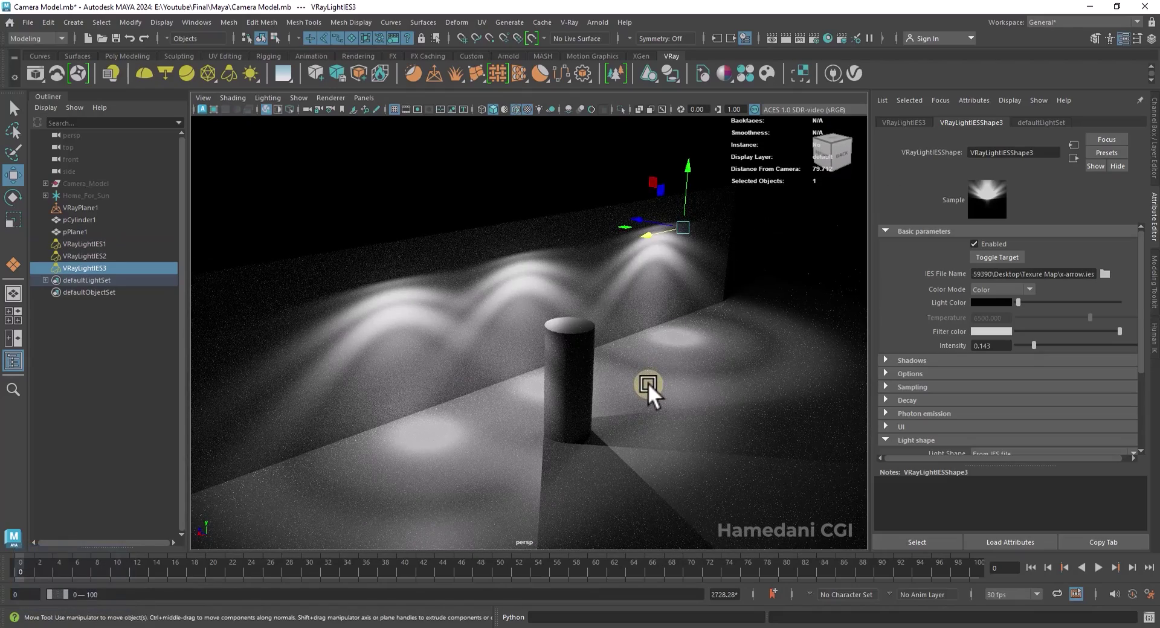
- Stop the viewport render and delete the cylinder, both planes and all three IES lights
{"action": "left_click", "coordinate": [265, 110]}
{"action": "left_click_drag", "start_coordinate": [371, 187], "coordinate": [664, 393]}
{"action": "key", "text": "Delete"}
{"action": "middle_click_drag", "start_coordinate": [590, 446], "coordinate": [556, 377], "text": "alt"}
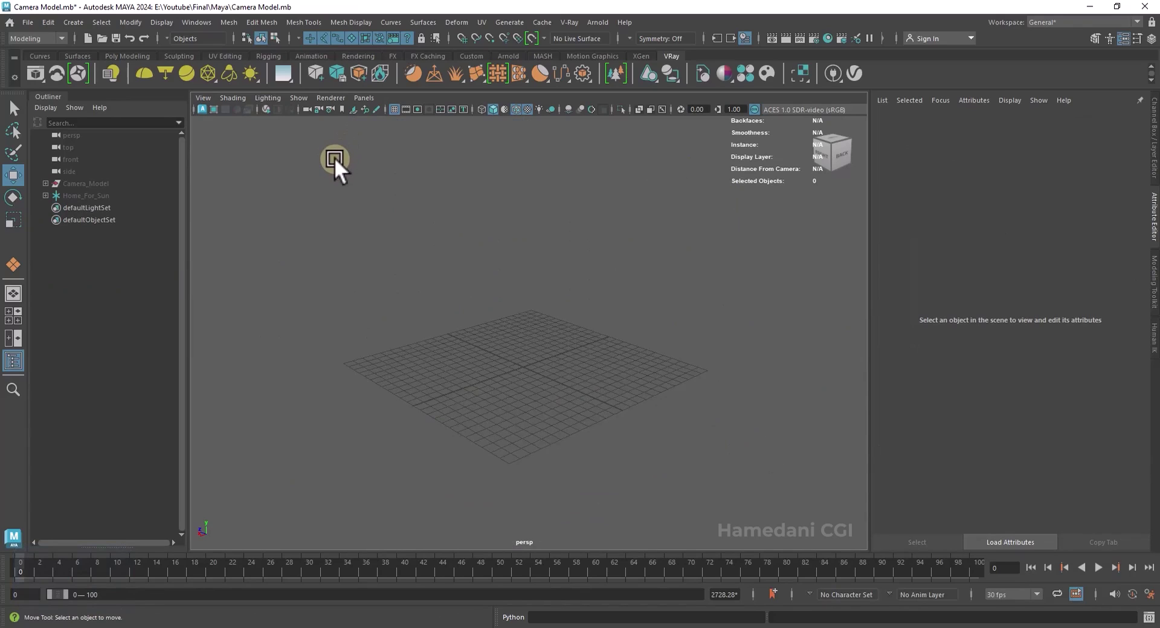
{"action": "middle_click_drag", "start_coordinate": [281, 70], "coordinate": [412, 169]}
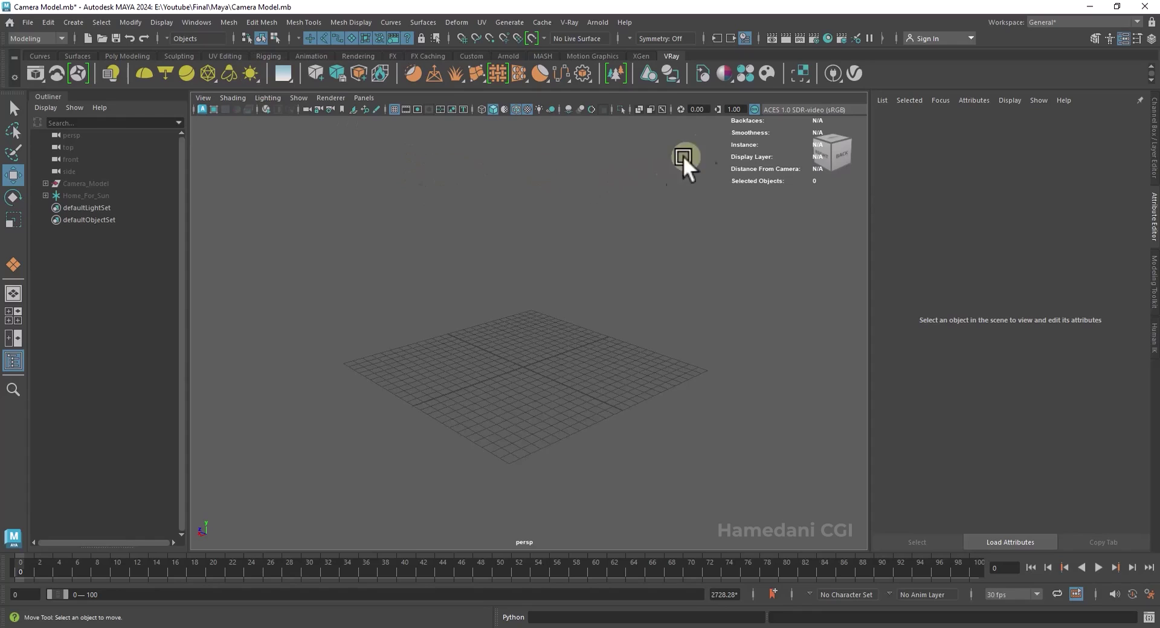
- Open the Render Settings and set the renderer to V-Ray
{"action": "left_click", "coordinate": [814, 35]}
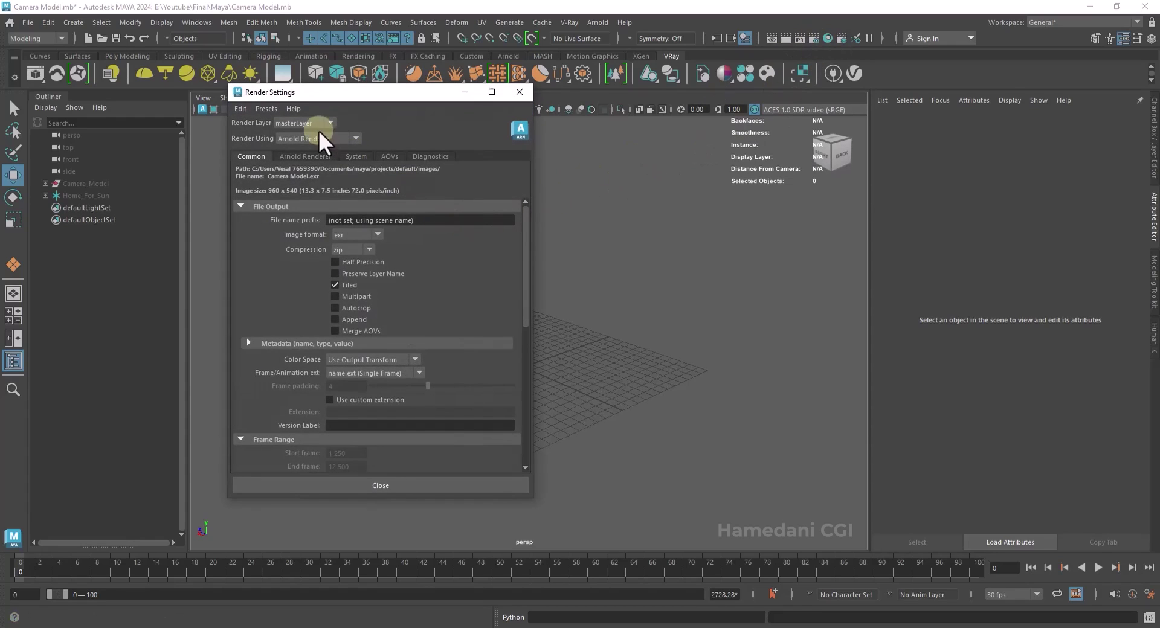
{"action": "left_click", "coordinate": [318, 138]}
{"action": "left_click", "coordinate": [302, 175]}
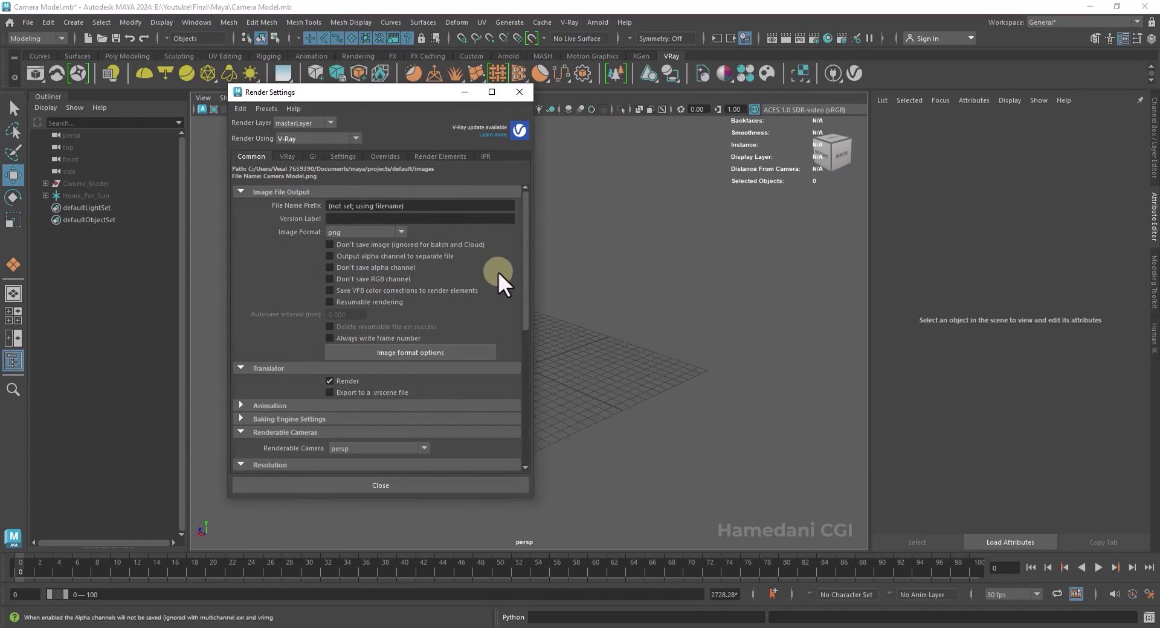
- Create a V-Ray sun from the Environment overrides and close the Render Settings
{"action": "left_click", "coordinate": [386, 157]}
{"action": "left_click", "coordinate": [280, 356]}
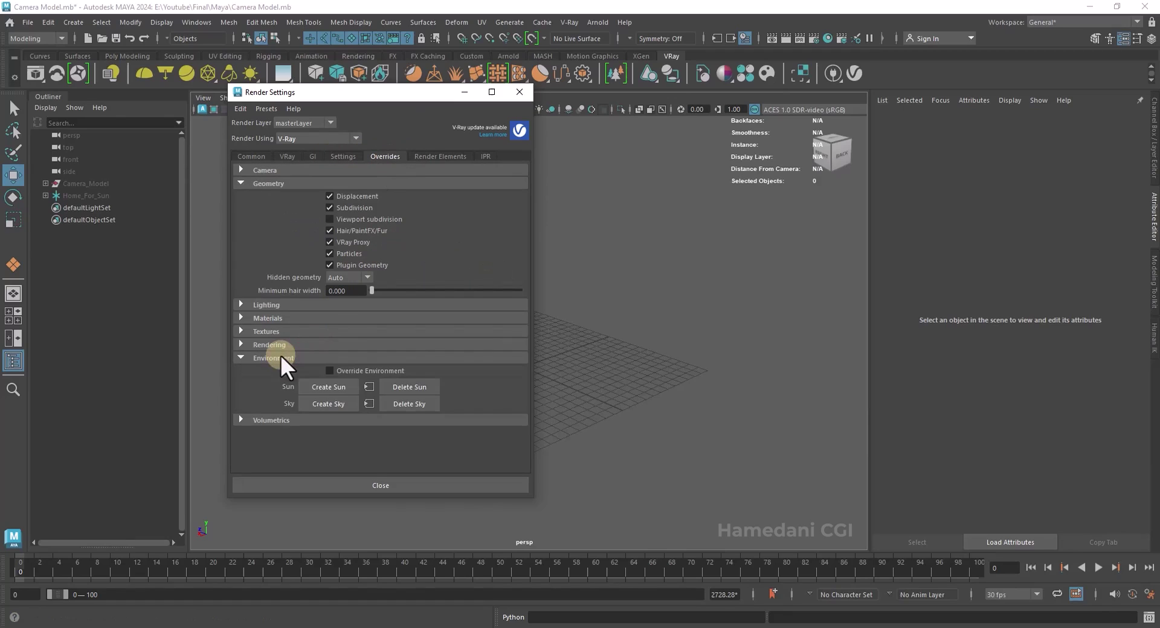
{"action": "left_click", "coordinate": [324, 385]}
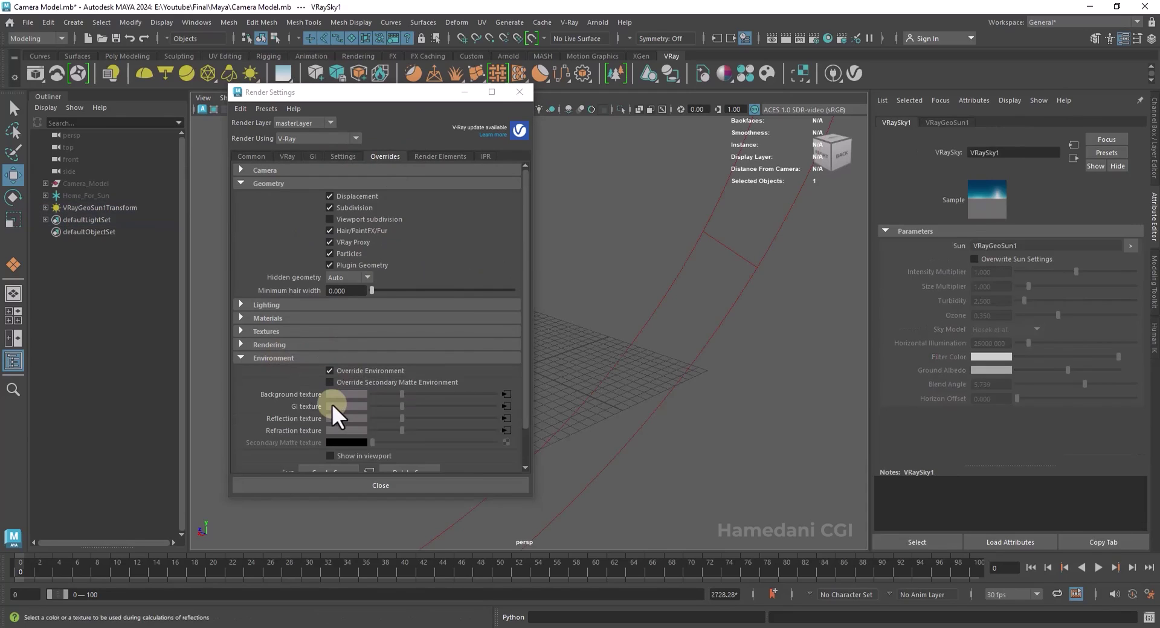
{"action": "left_click", "coordinate": [520, 92]}
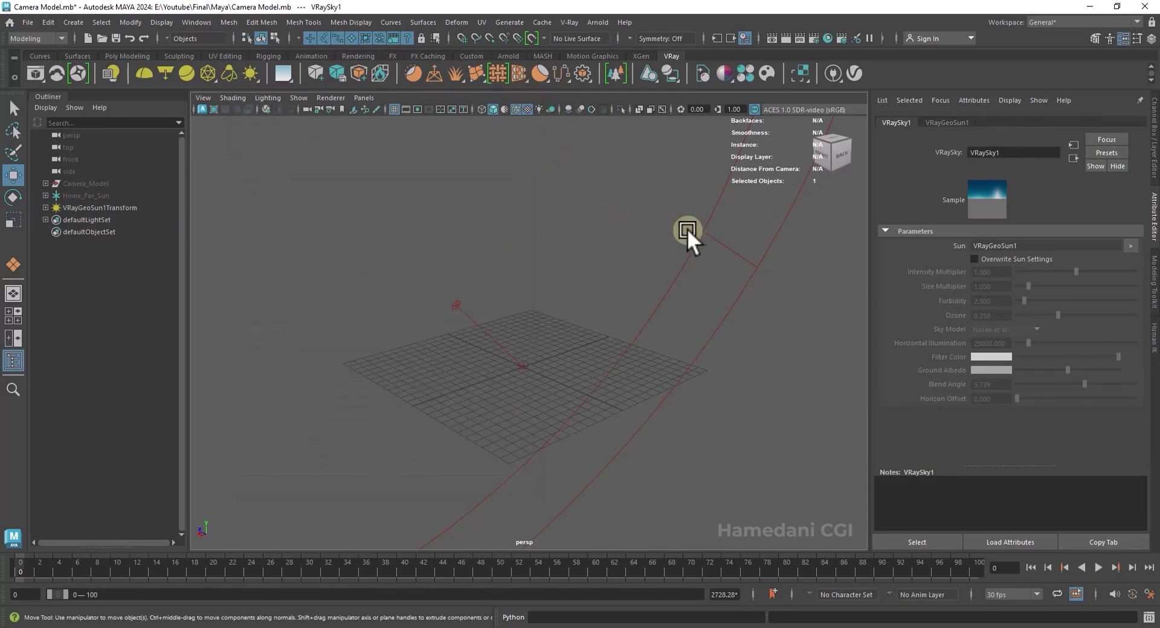
- Unhide the Home_For_Sun group and bring the house into view
{"action": "left_click", "coordinate": [106, 195]}
{"action": "key", "text": "shift+h"}
{"action": "key", "text": "space"}
{"action": "left_click_drag", "start_coordinate": [529, 260], "coordinate": [394, 137]}
{"action": "scroll", "coordinate": [538, 252], "scroll_direction": "down", "scroll_amount": 10}
- Look through camera1 and move that camera out of the Home_For_Sun group to the top level
{"action": "left_click", "coordinate": [364, 97]}
{"action": "left_click", "coordinate": [522, 113]}
{"action": "left_click_drag", "start_coordinate": [580, 241], "coordinate": [465, 211], "text": "alt"}
{"action": "left_click", "coordinate": [45, 196], "text": "alt"}
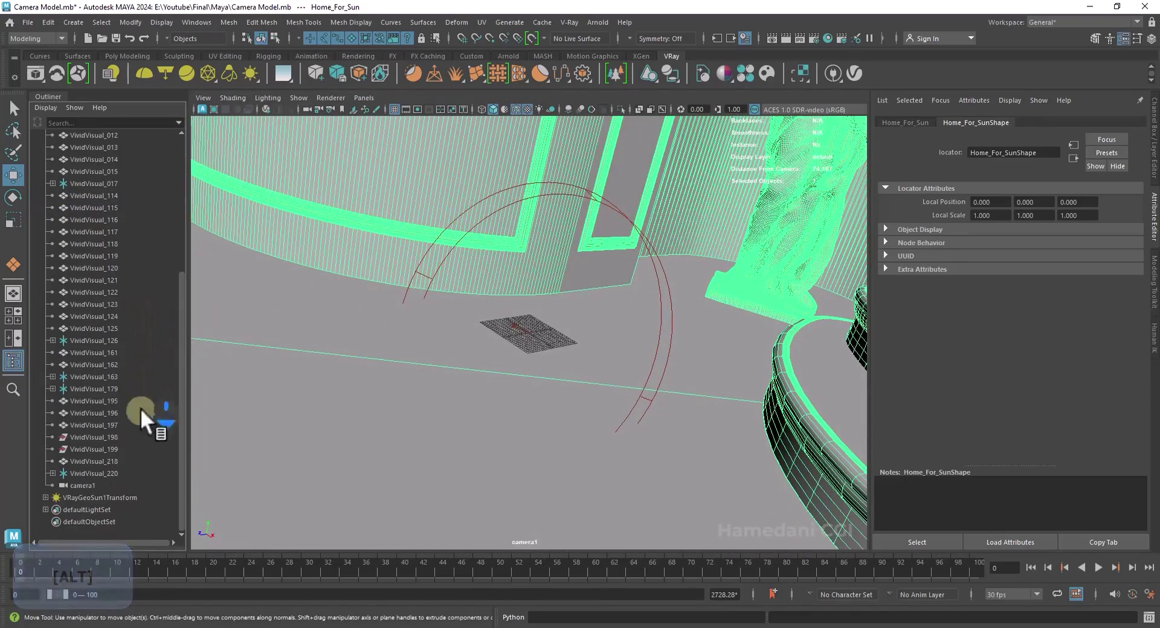
{"action": "left_click_drag", "start_coordinate": [78, 485], "coordinate": [102, 179]}
{"action": "middle_click_drag", "start_coordinate": [101, 179], "coordinate": [102, 179]}
- Look through camera1 again and level the camera by setting its Rotate Z to 0
{"action": "left_click", "coordinate": [367, 98]}
{"action": "mouse_move", "coordinate": [425, 111]}
{"action": "left_click", "coordinate": [511, 111]}
{"action": "left_click_drag", "start_coordinate": [569, 224], "coordinate": [494, 347], "text": "alt"}
{"action": "left_click", "coordinate": [1153, 156]}
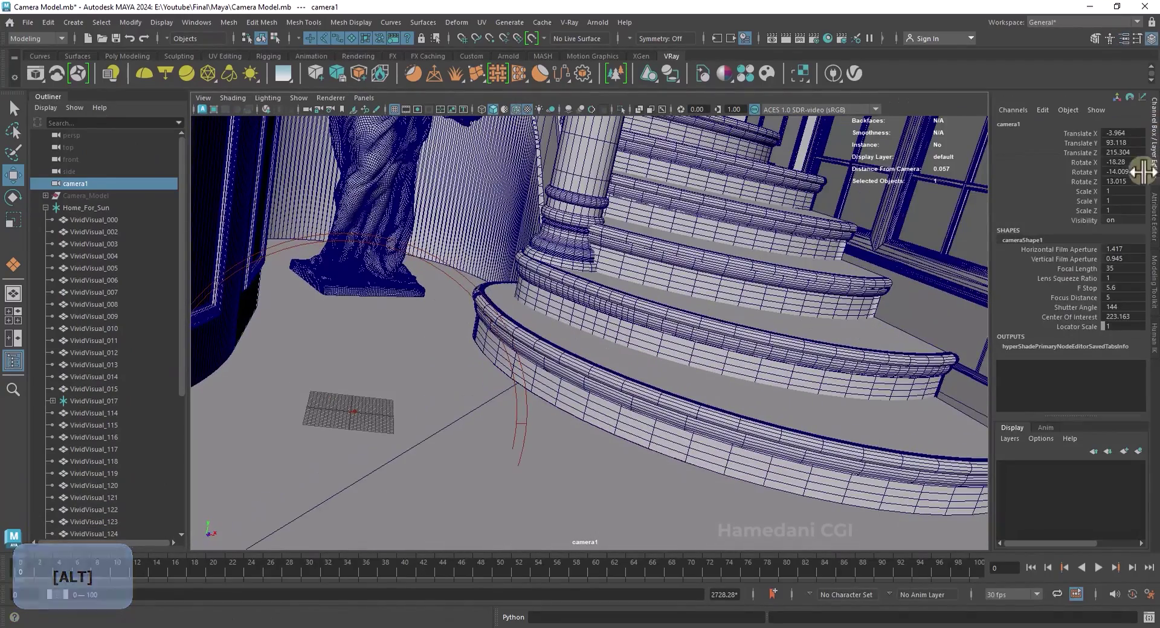
{"action": "left_click", "coordinate": [1083, 173]}
{"action": "middle_click_drag", "start_coordinate": [748, 226], "coordinate": [748, 226]}
{"action": "left_click", "coordinate": [1136, 182]}
{"action": "type", "text": "0"}
{"action": "key", "text": "Return"}
- Reposition camera1 to frame the statue and the curved staircase beside the window
{"action": "left_click_drag", "start_coordinate": [731, 320], "coordinate": [664, 350], "text": "alt"}
{"action": "middle_click_drag", "start_coordinate": [664, 350], "coordinate": [651, 485], "text": "alt"}
{"action": "left_click_drag", "start_coordinate": [651, 484], "coordinate": [646, 412], "text": "alt"}
{"action": "right_click_drag", "start_coordinate": [647, 412], "coordinate": [635, 238], "text": "alt"}
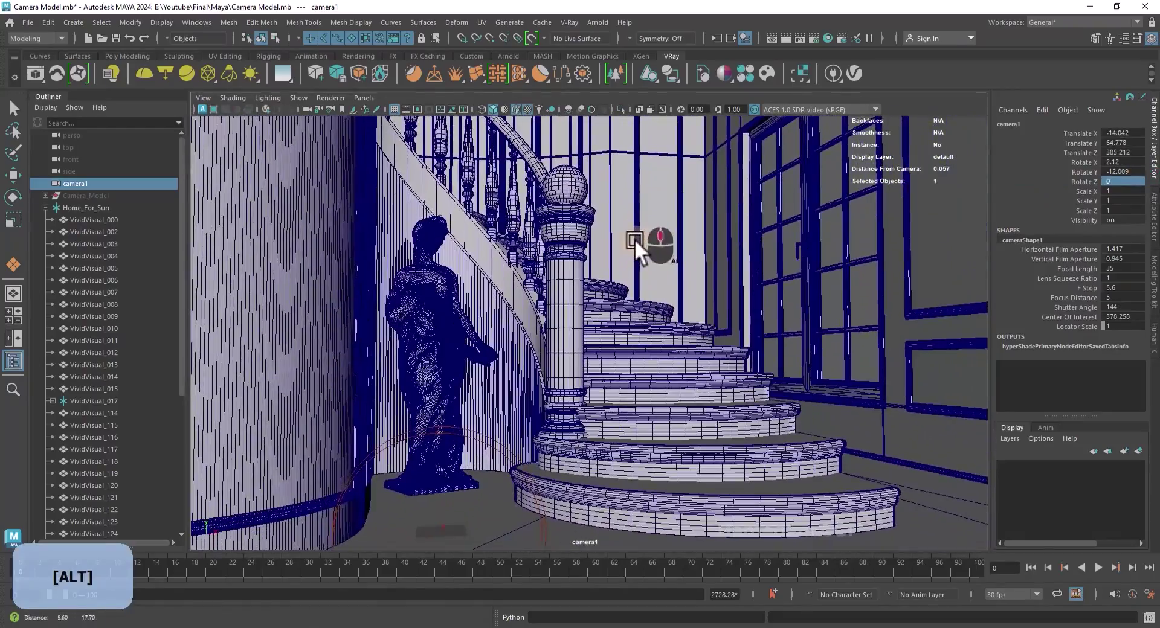
- Select the V-Ray sun and set up two side-by-side views, one showing persp and the other camera1
{"action": "key", "text": "w"}
{"action": "left_click", "coordinate": [475, 429]}
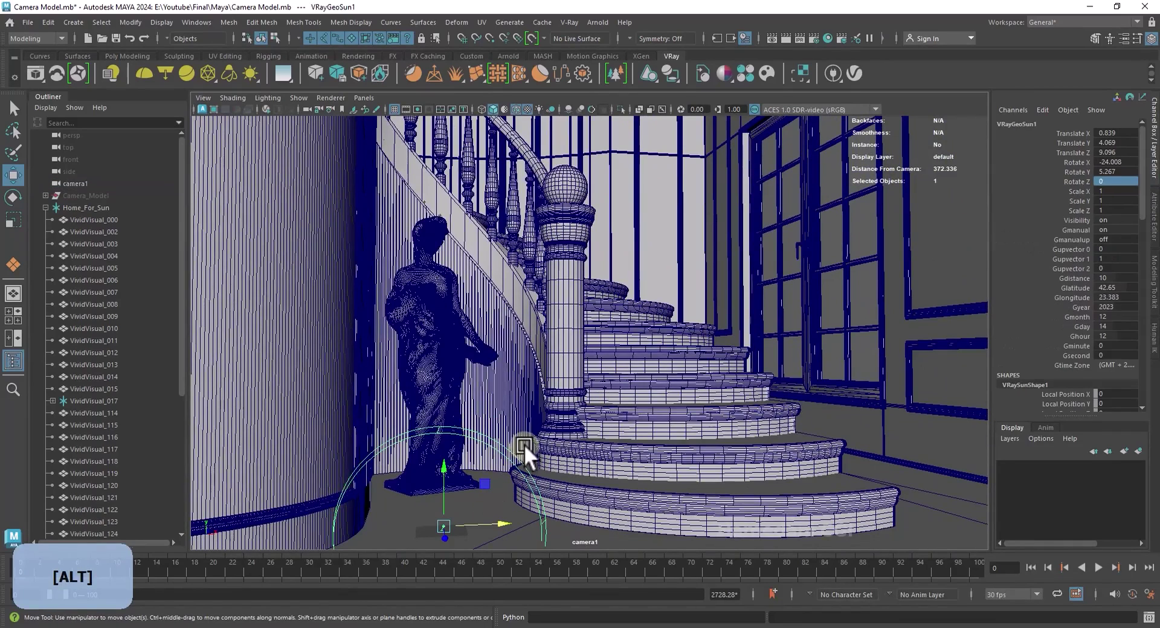
{"action": "left_click", "coordinate": [11, 336]}
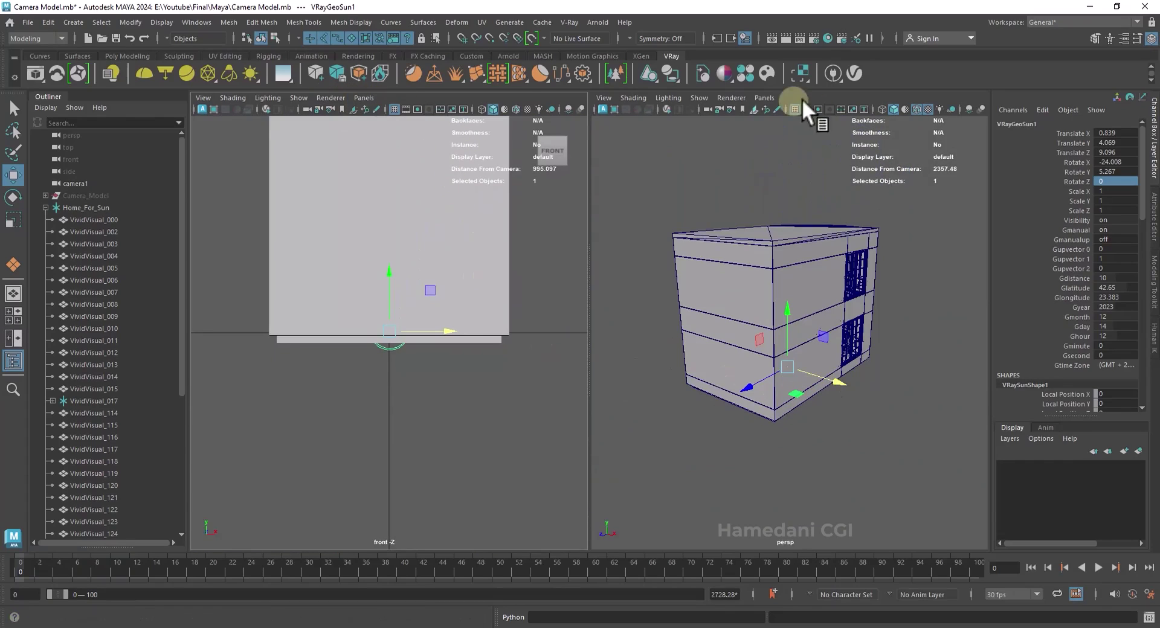
{"action": "left_click", "coordinate": [764, 98]}
{"action": "mouse_move", "coordinate": [870, 110]}
{"action": "left_click", "coordinate": [940, 113]}
{"action": "left_click", "coordinate": [364, 98]}
{"action": "mouse_move", "coordinate": [423, 110]}
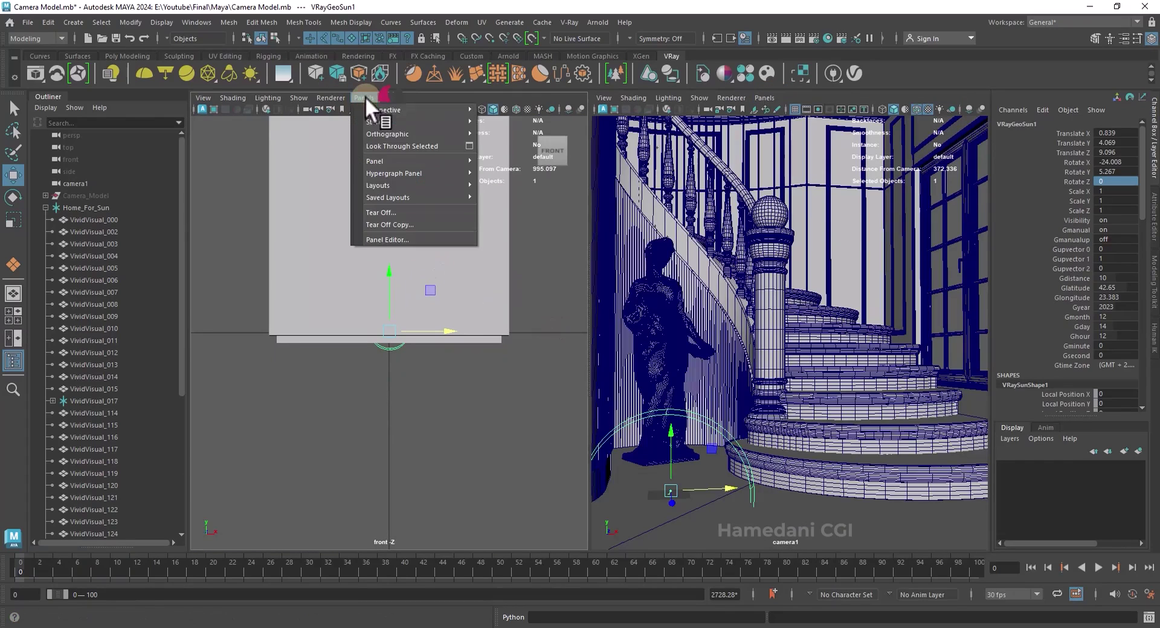
{"action": "left_click", "coordinate": [502, 109]}
- Move the sun outside the windows to about 1173, 844, -854 and start the viewport render in the camera1 view
{"action": "scroll", "coordinate": [429, 358], "scroll_direction": "down", "scroll_amount": 3}
{"action": "left_click_drag", "start_coordinate": [429, 359], "coordinate": [509, 284]}
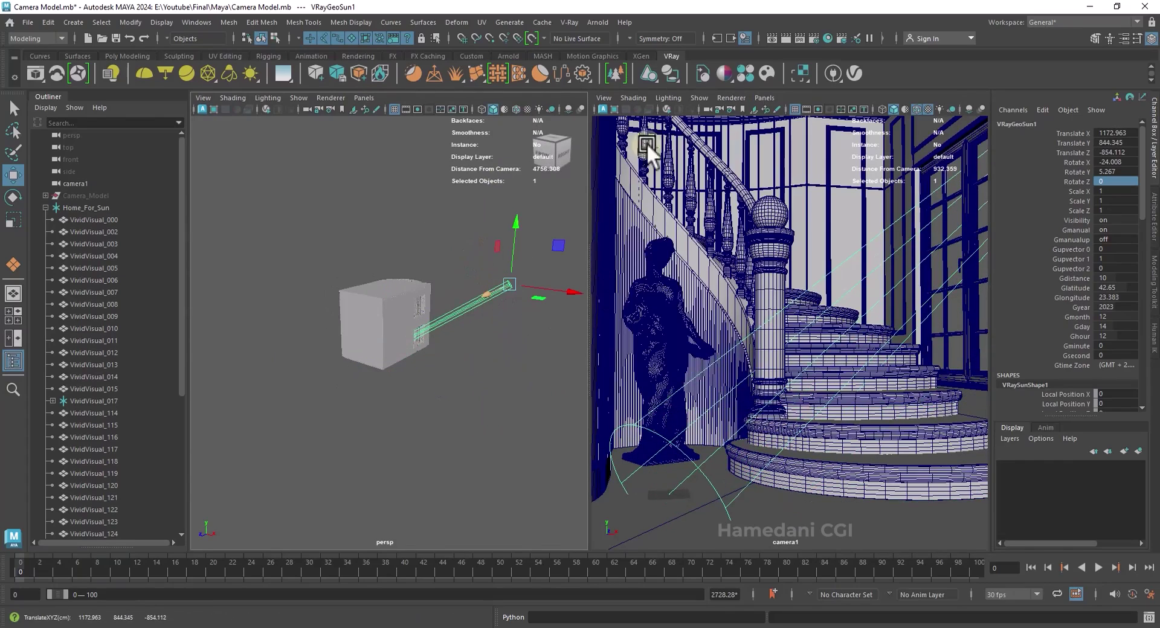
{"action": "left_click", "coordinate": [666, 109]}
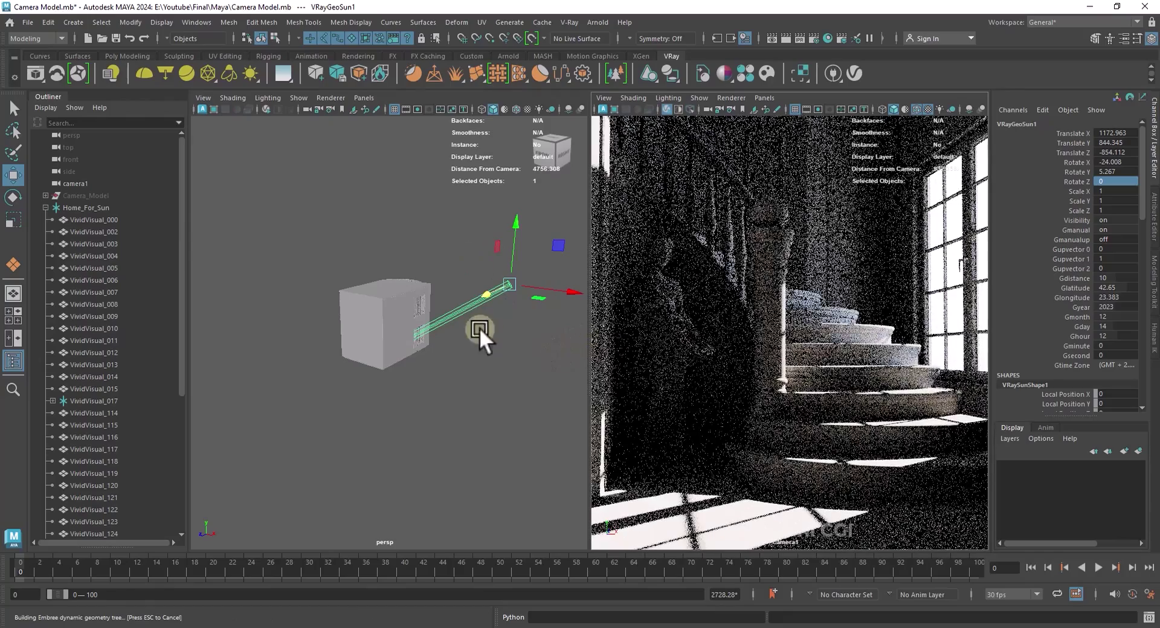
- Lower the sun outside the house to about 1173, -342, -1479 and select the VRayGeoSun1Transform node
{"action": "left_click_drag", "start_coordinate": [516, 227], "coordinate": [526, 316]}
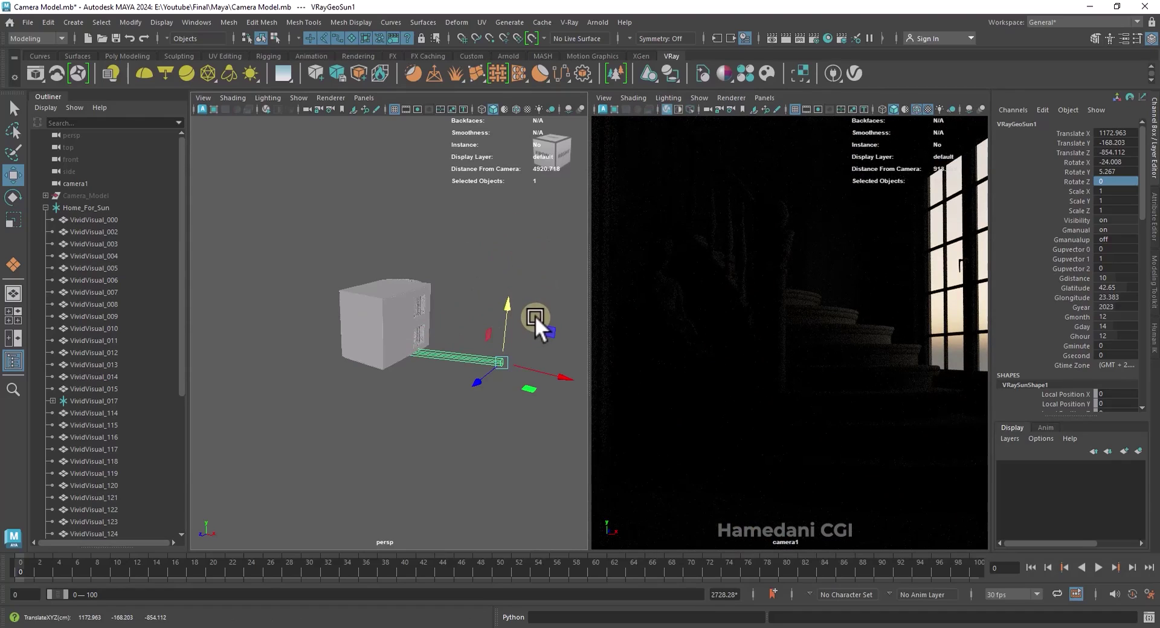
{"action": "mouse_move", "coordinate": [539, 339]}
{"action": "left_mouse_down", "text": "alt"}
{"action": "mouse_move", "coordinate": [500, 344]}
{"action": "mouse_move", "coordinate": [443, 406]}
{"action": "mouse_move", "coordinate": [550, 355]}
{"action": "left_mouse_up", "text": "alt"}
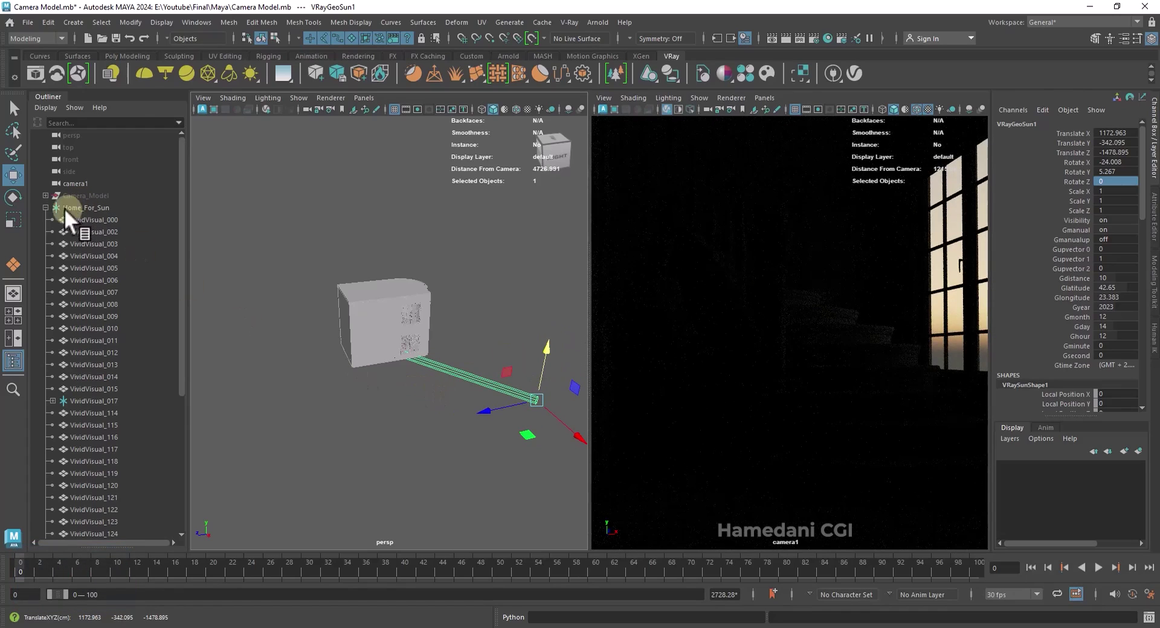
{"action": "left_click", "coordinate": [45, 208]}
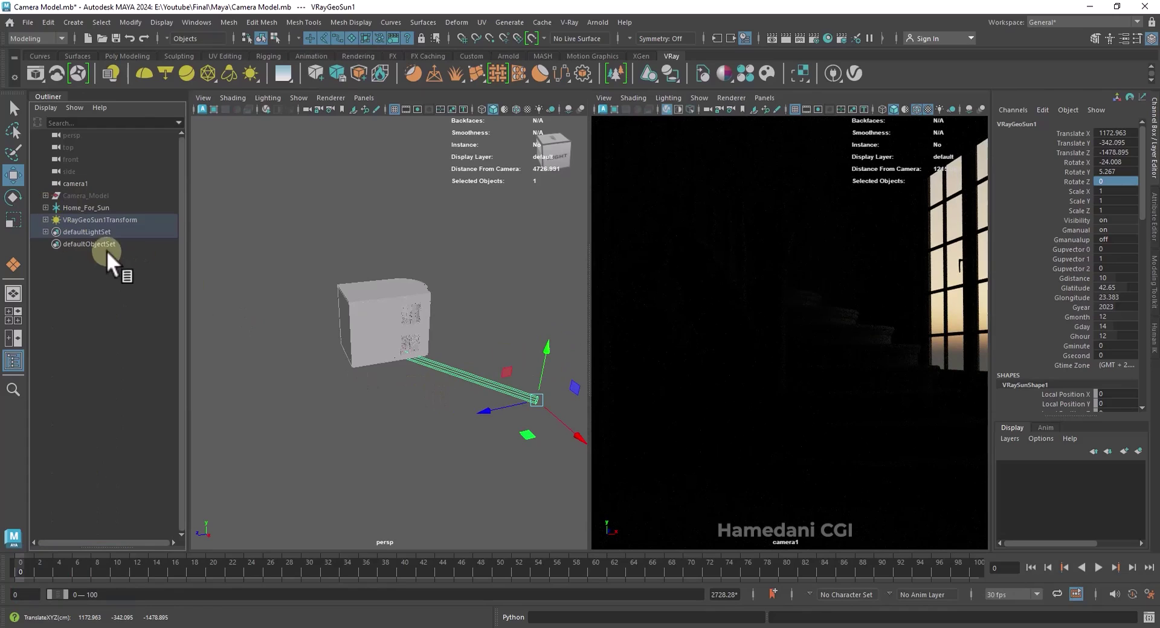
{"action": "left_click", "coordinate": [103, 218]}
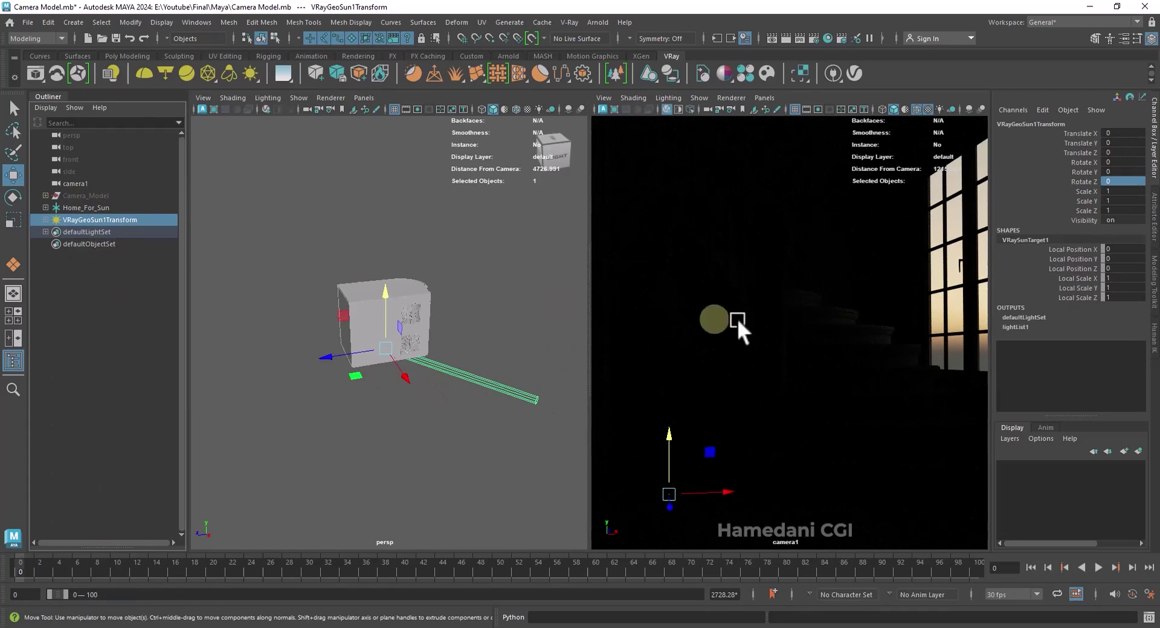
- Try clouds on the V-Ray sun with densities of 0.813 and 0.473, and switch them off again
{"action": "left_click", "coordinate": [1154, 214]}
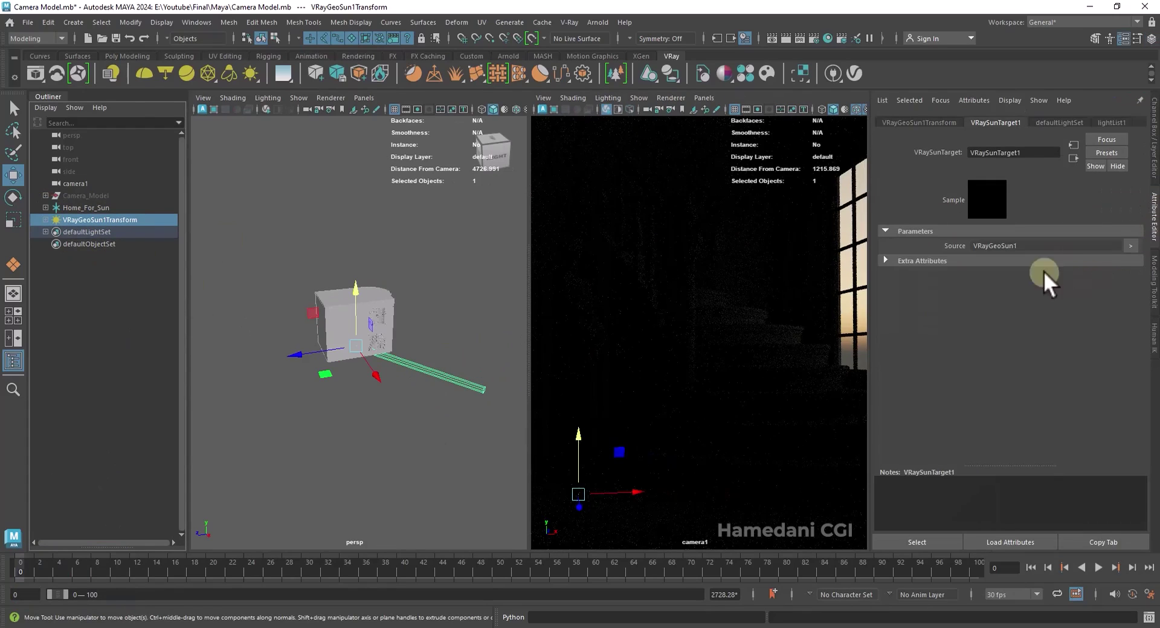
{"action": "scroll", "coordinate": [941, 434], "scroll_direction": "down", "scroll_amount": 2}
{"action": "left_click", "coordinate": [907, 402]}
{"action": "left_click", "coordinate": [986, 413]}
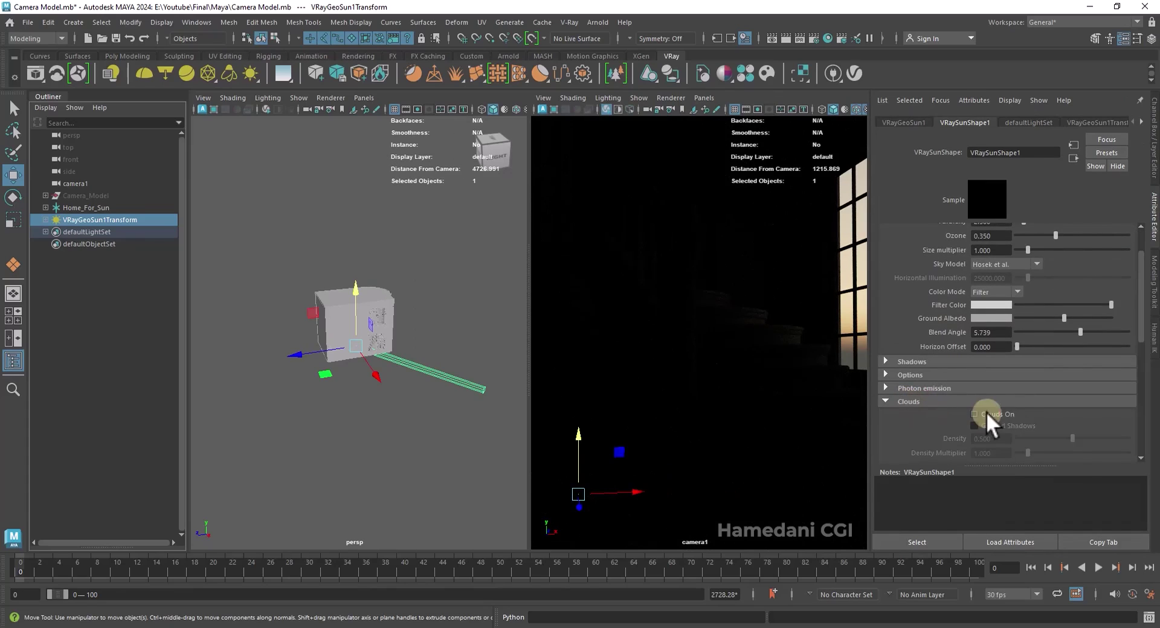
{"action": "left_click", "coordinate": [1106, 439]}
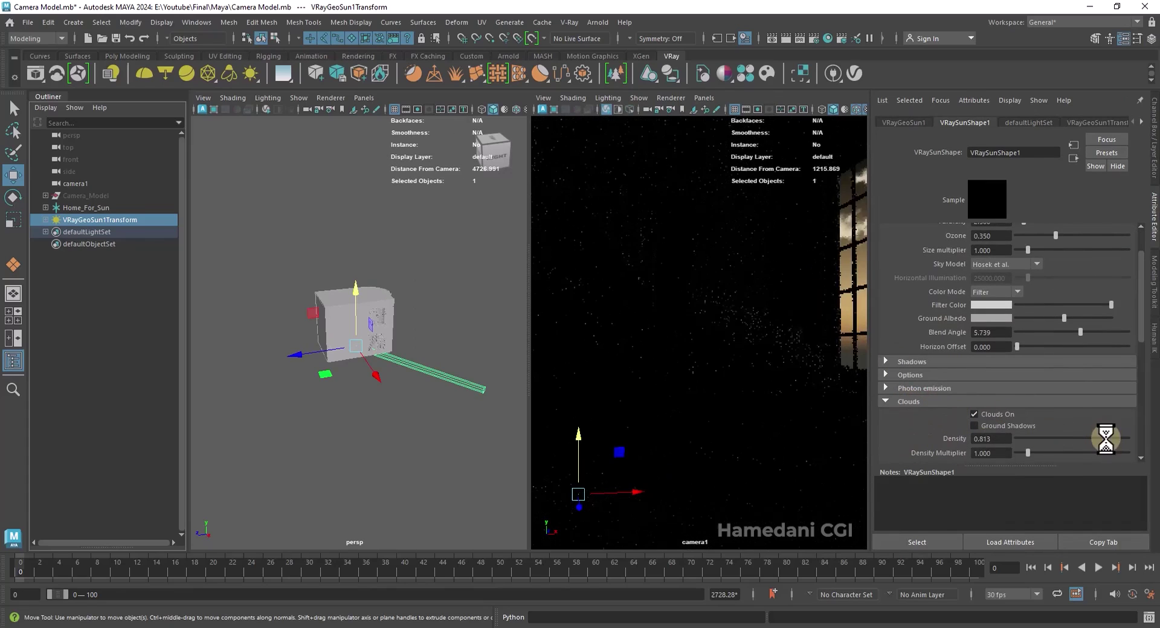
{"action": "left_click_drag", "start_coordinate": [1092, 440], "coordinate": [1056, 440]}
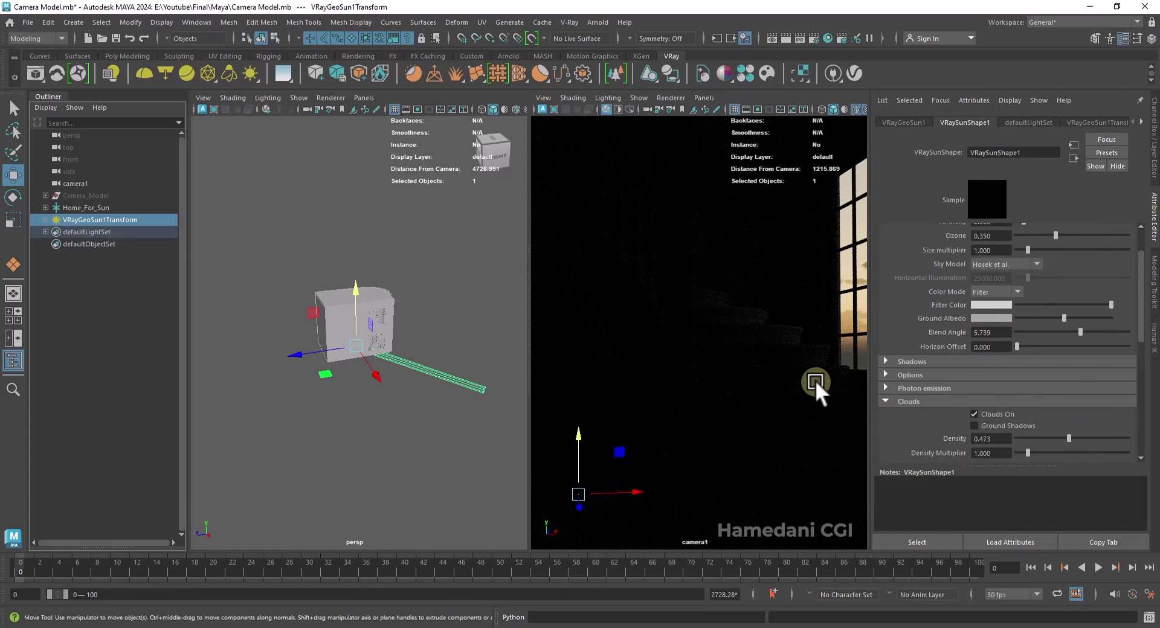
{"action": "left_click", "coordinate": [990, 413]}
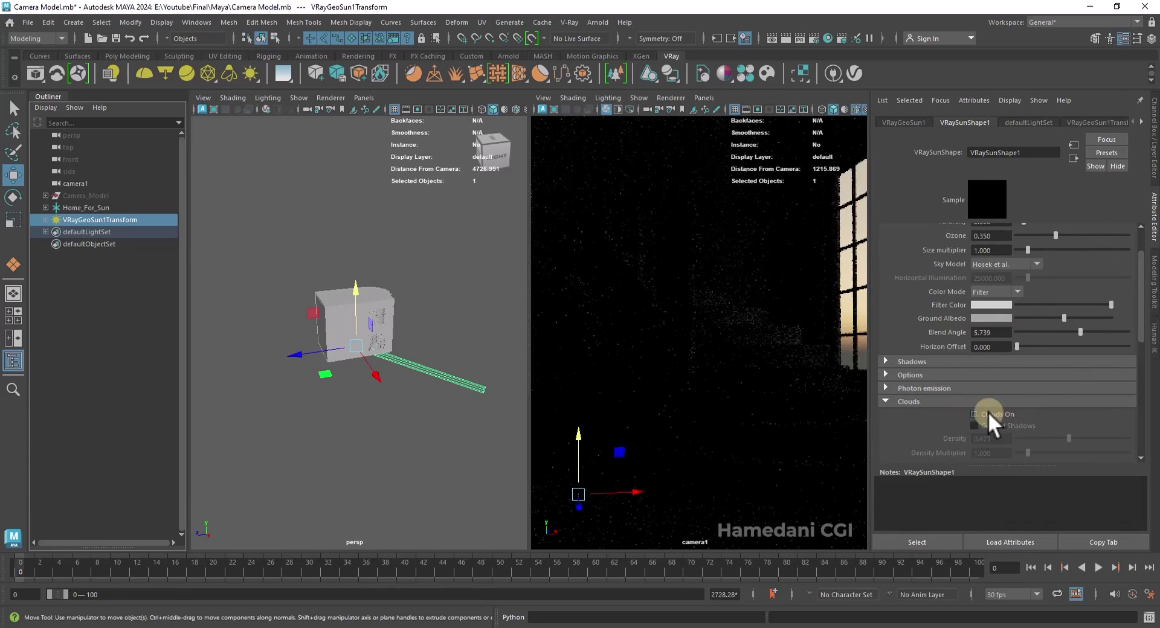
- Raise the V-Ray sun outside the house to about 1173, 965, -1479 and bring up its sun shape parameters
{"action": "left_click", "coordinate": [483, 386]}
{"action": "left_click_drag", "start_coordinate": [494, 354], "coordinate": [454, 347]}
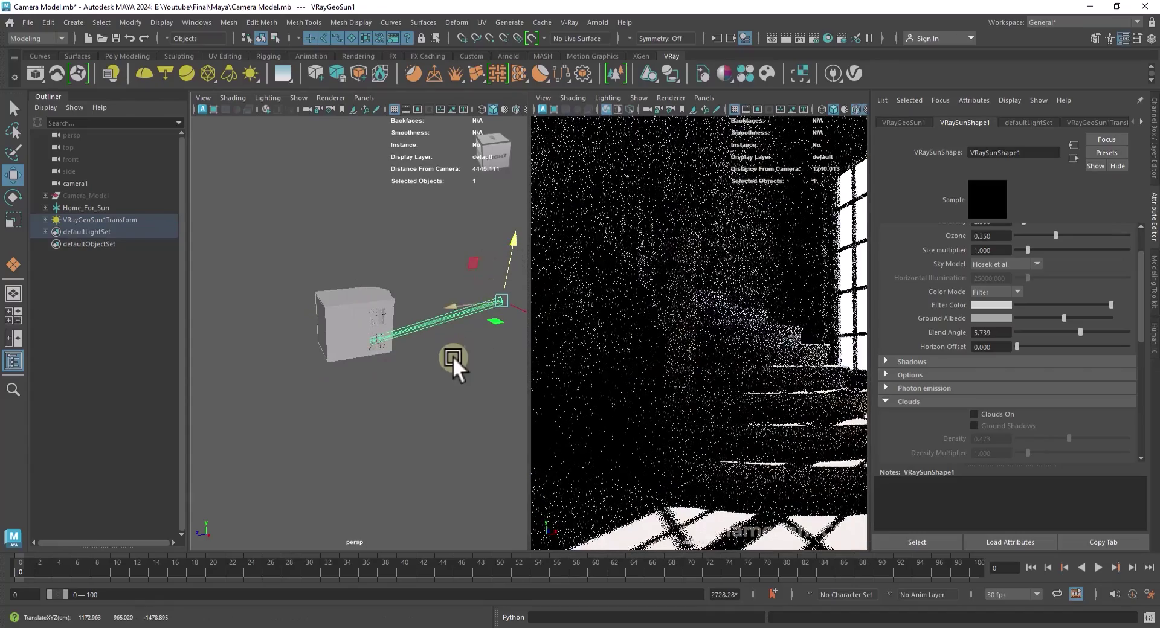
{"action": "left_click", "coordinate": [107, 219]}
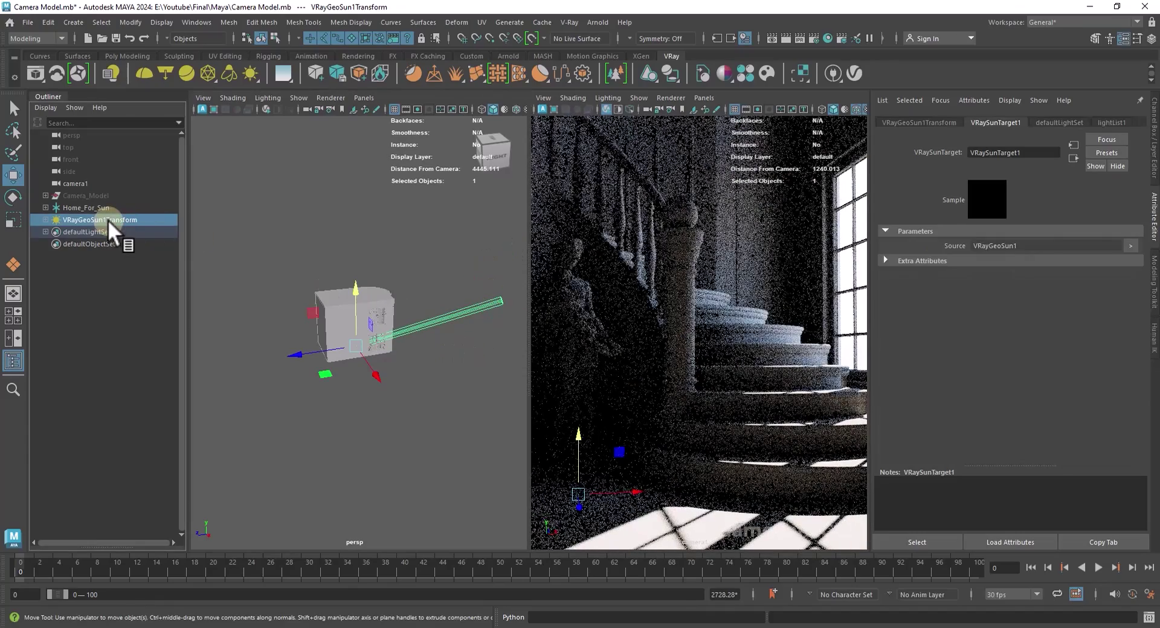
{"action": "left_click", "coordinate": [1131, 244]}
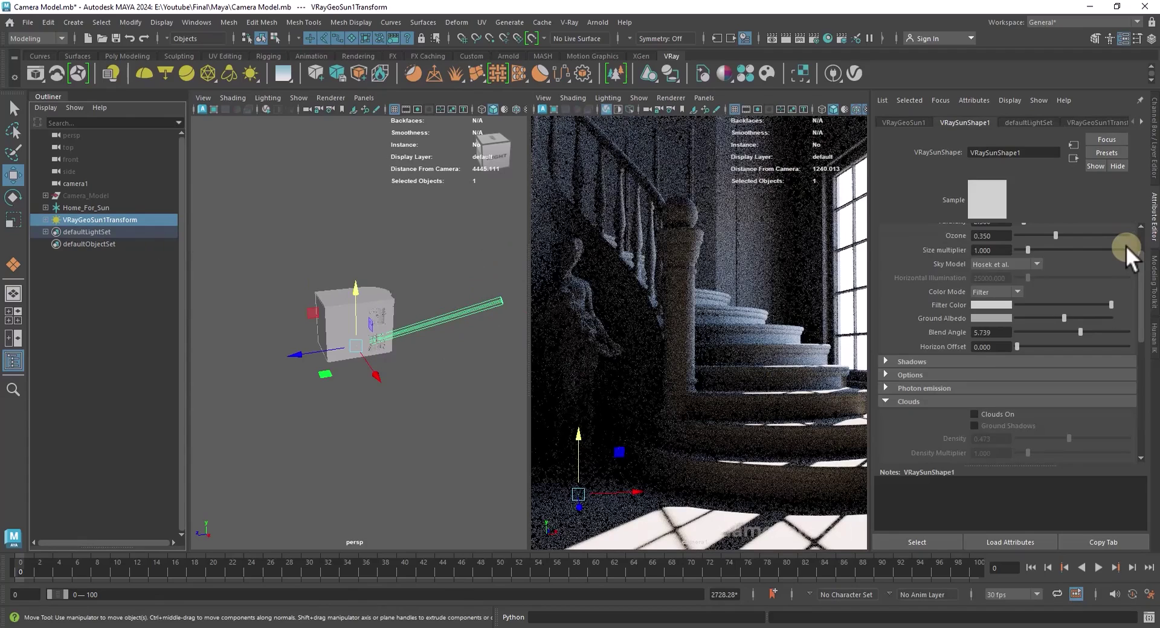
{"action": "scroll", "coordinate": [1077, 278], "scroll_direction": "up", "scroll_amount": 2}
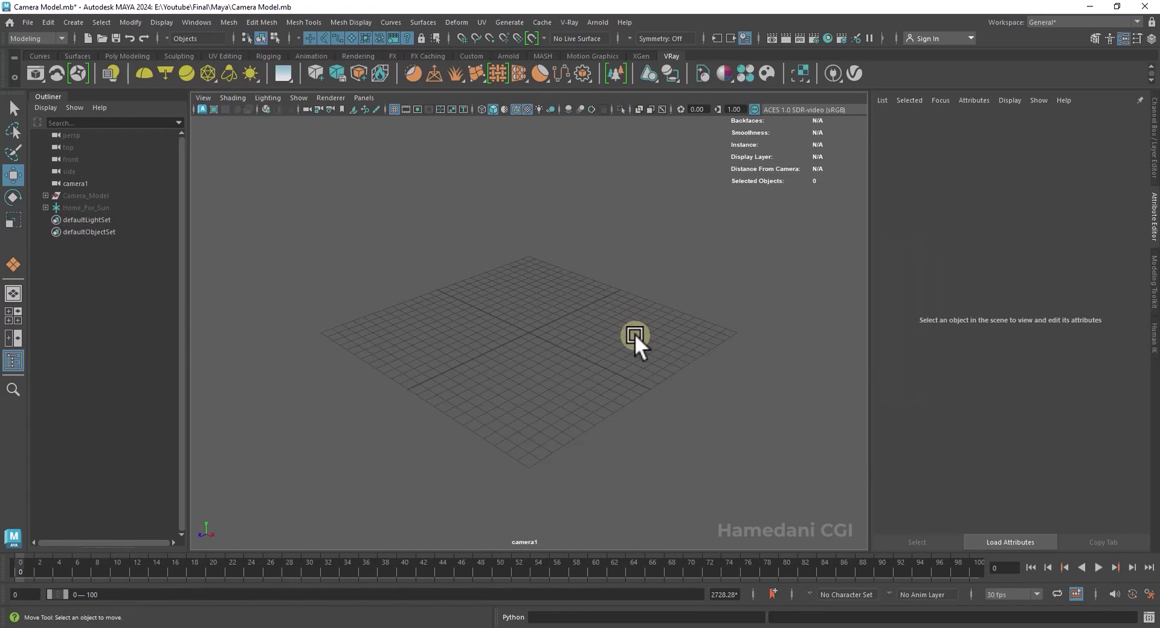
- Create a Camera and Aim in the empty scene
{"action": "left_click", "coordinate": [74, 23]}
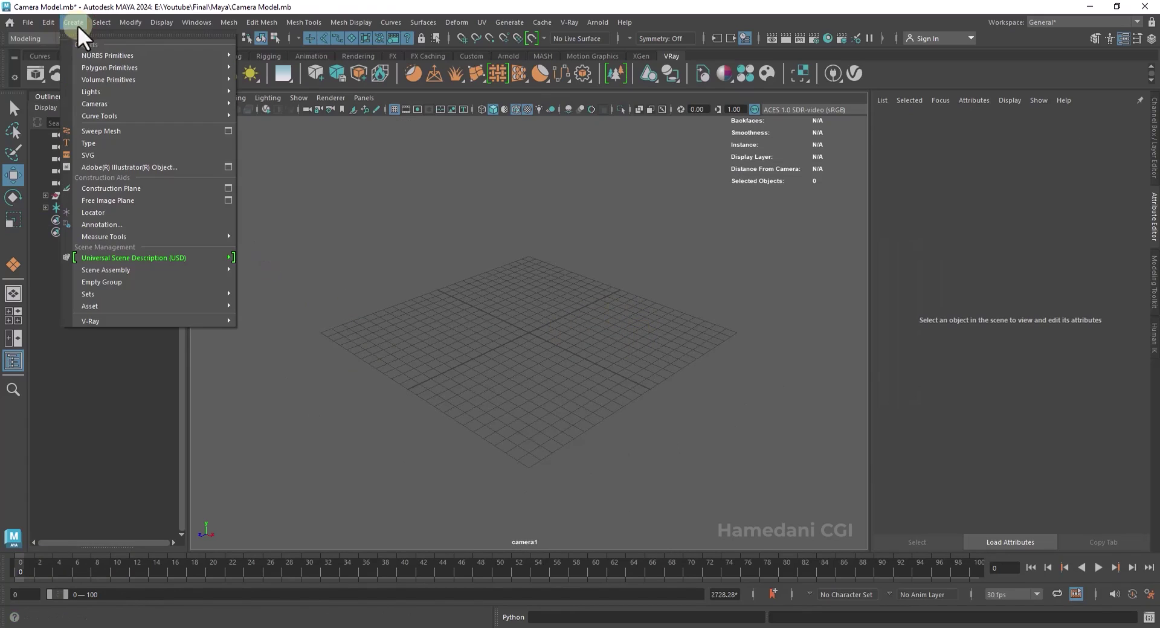
{"action": "mouse_move", "coordinate": [115, 106]}
{"action": "left_click", "coordinate": [299, 125]}
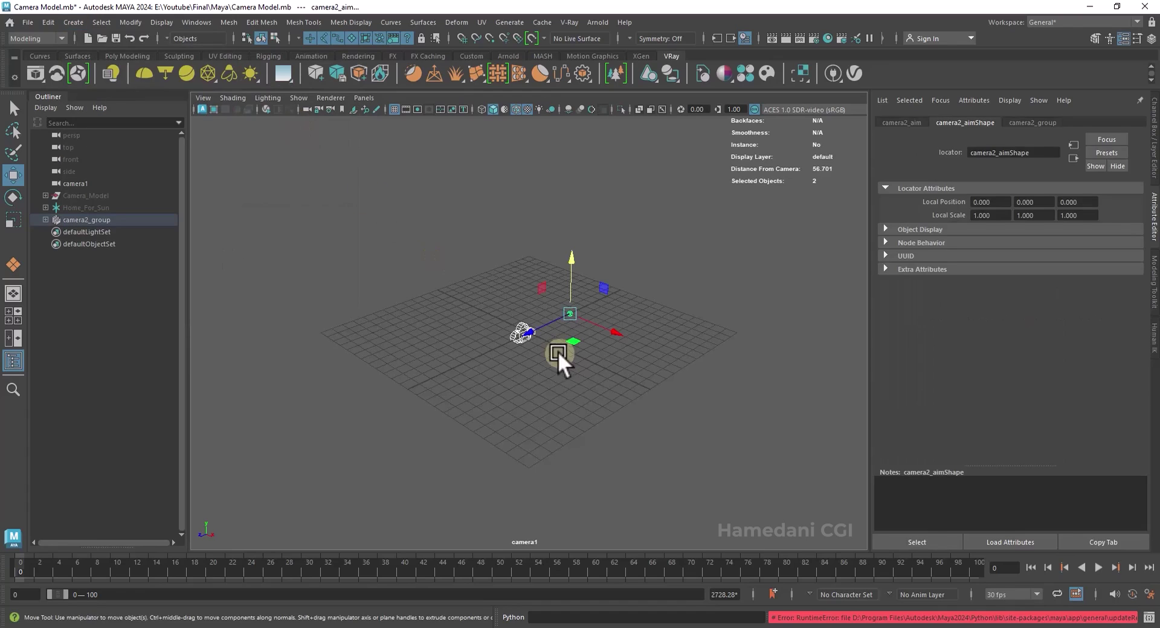
{"action": "scroll", "coordinate": [600, 328], "scroll_direction": "up", "scroll_amount": 5}
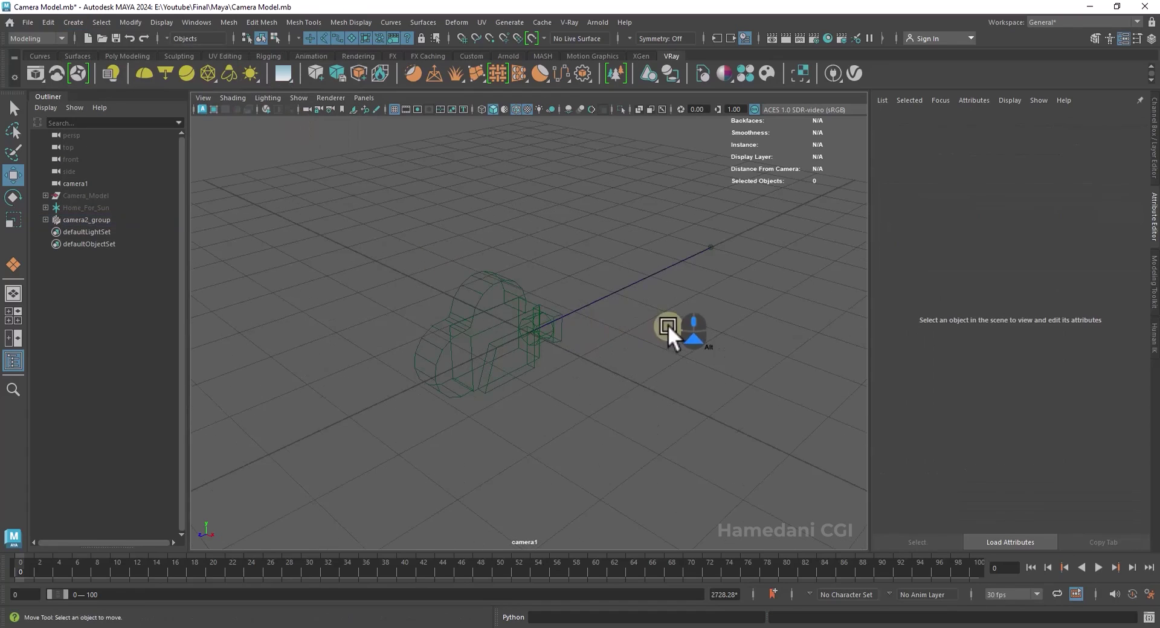
- Select the aim locator and the camera body in turn, moving the camera to try out how it follows its aim
{"action": "middle_click_drag", "start_coordinate": [668, 325], "coordinate": [604, 331], "text": "alt"}
{"action": "left_click_drag", "start_coordinate": [630, 272], "coordinate": [654, 291]}
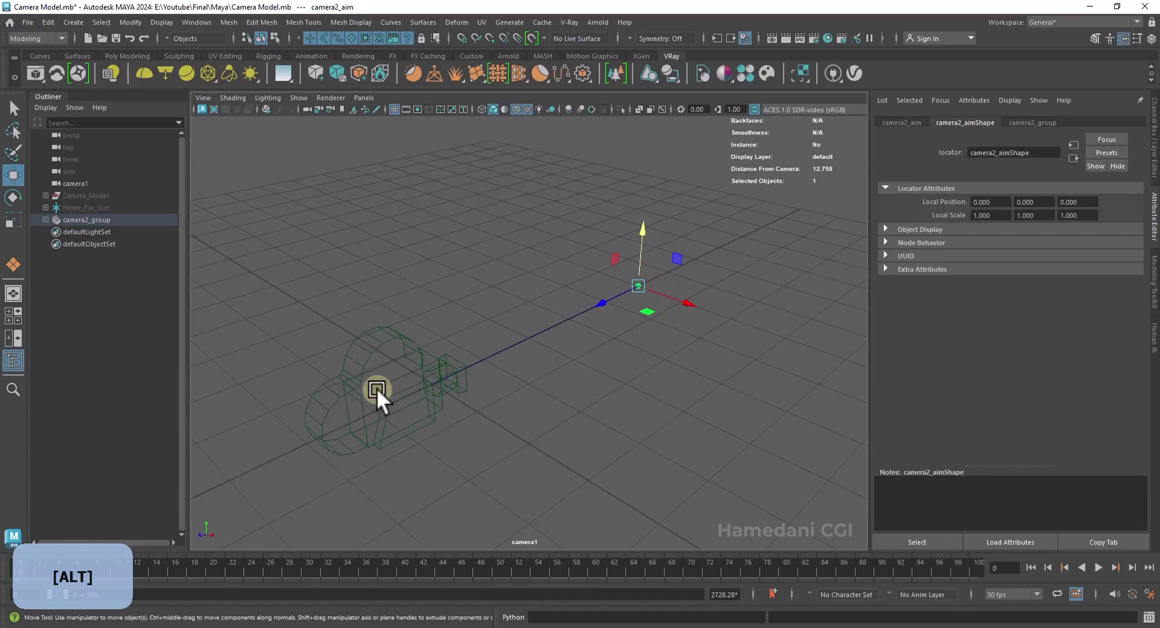
{"action": "left_click_drag", "start_coordinate": [377, 388], "coordinate": [388, 400]}
{"action": "left_click_drag", "start_coordinate": [466, 401], "coordinate": [505, 372]}
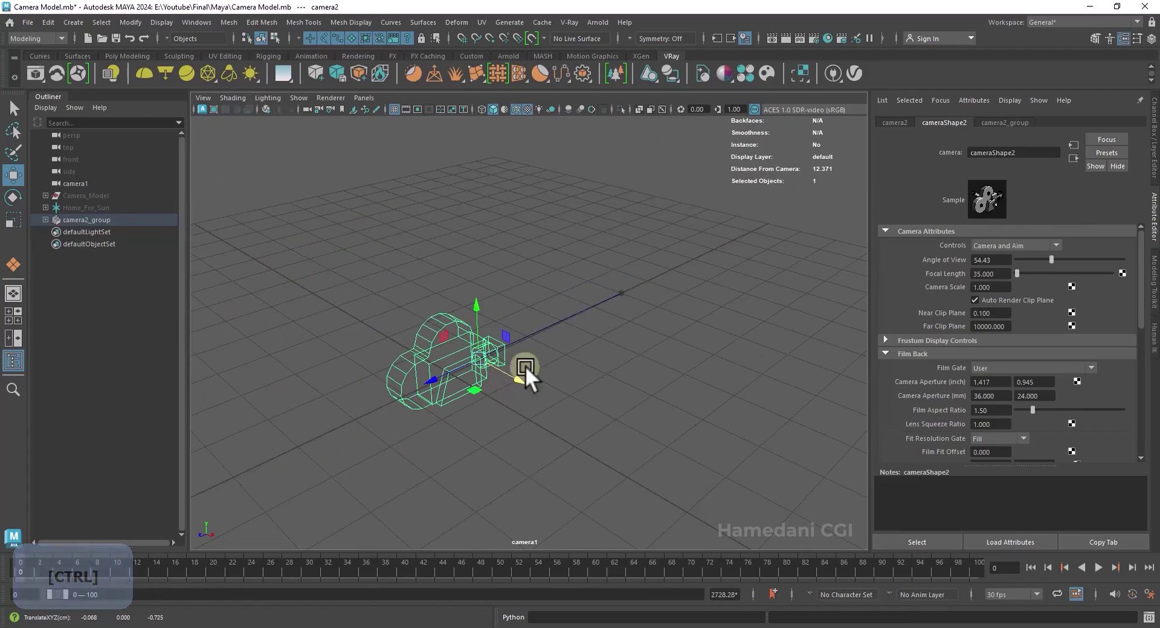
- Select camera2 inside its group and set its Controls option to Camera
{"action": "left_click", "coordinate": [45, 219]}
{"action": "left_click", "coordinate": [67, 232]}
{"action": "left_click", "coordinate": [96, 231]}
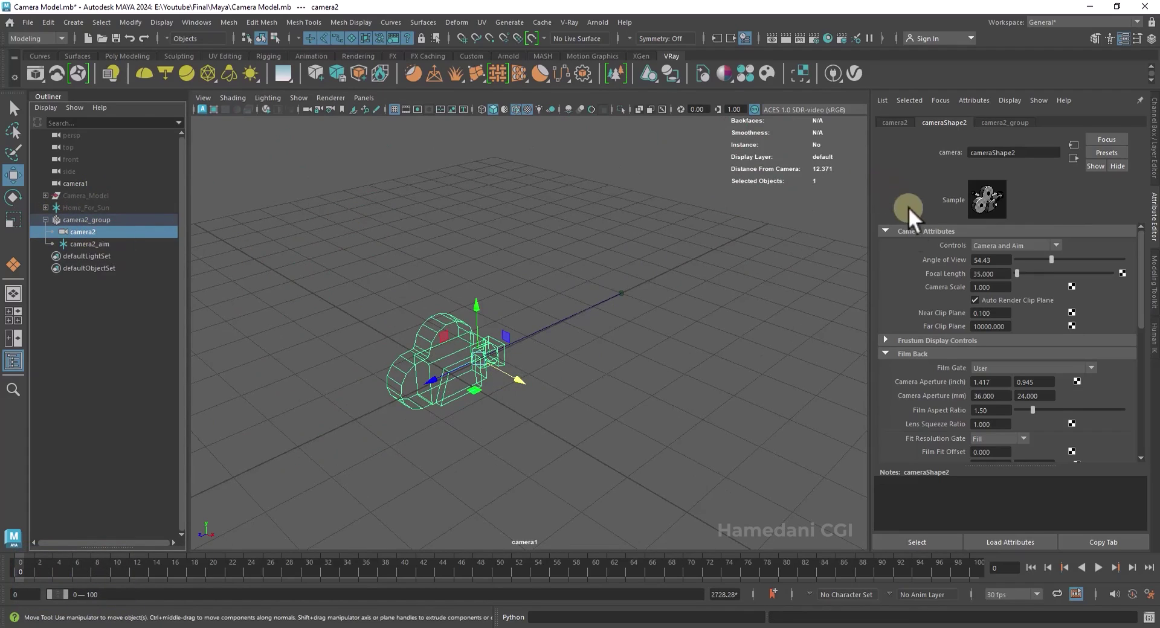
{"action": "left_click", "coordinate": [997, 241]}
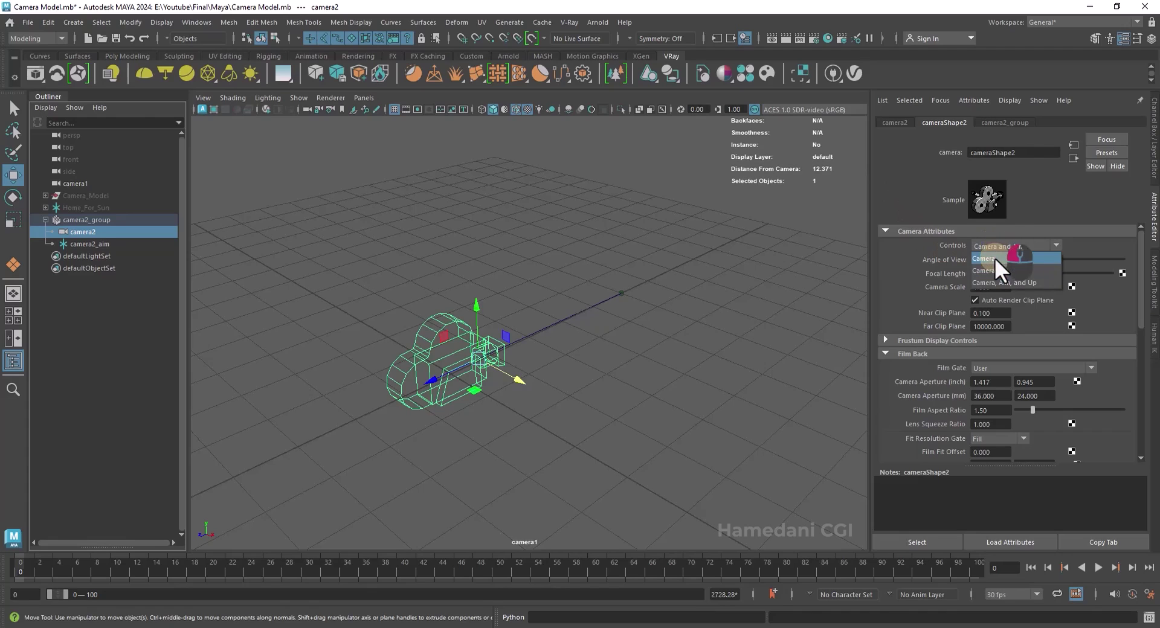
{"action": "left_click", "coordinate": [994, 259]}
- Try moving camera2 without its aim and undo the last move
{"action": "left_click_drag", "start_coordinate": [487, 361], "coordinate": [490, 293]}
{"action": "left_click_drag", "start_coordinate": [460, 381], "coordinate": [508, 339]}
{"action": "key", "text": "ctrl+z"}
{"action": "scroll", "coordinate": [536, 310], "scroll_direction": "down", "scroll_amount": 3, "text": "ctrl"}
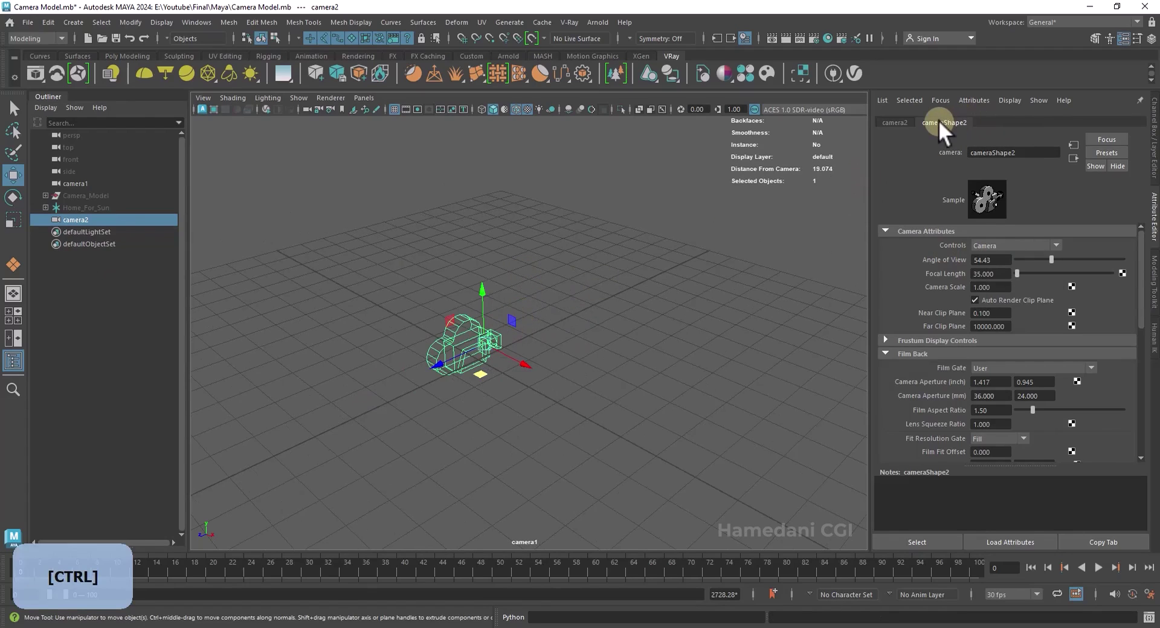
- Add the V-Ray Physical camera attributes to camera2
{"action": "scroll", "coordinate": [532, 326], "scroll_direction": "up", "scroll_amount": 4}
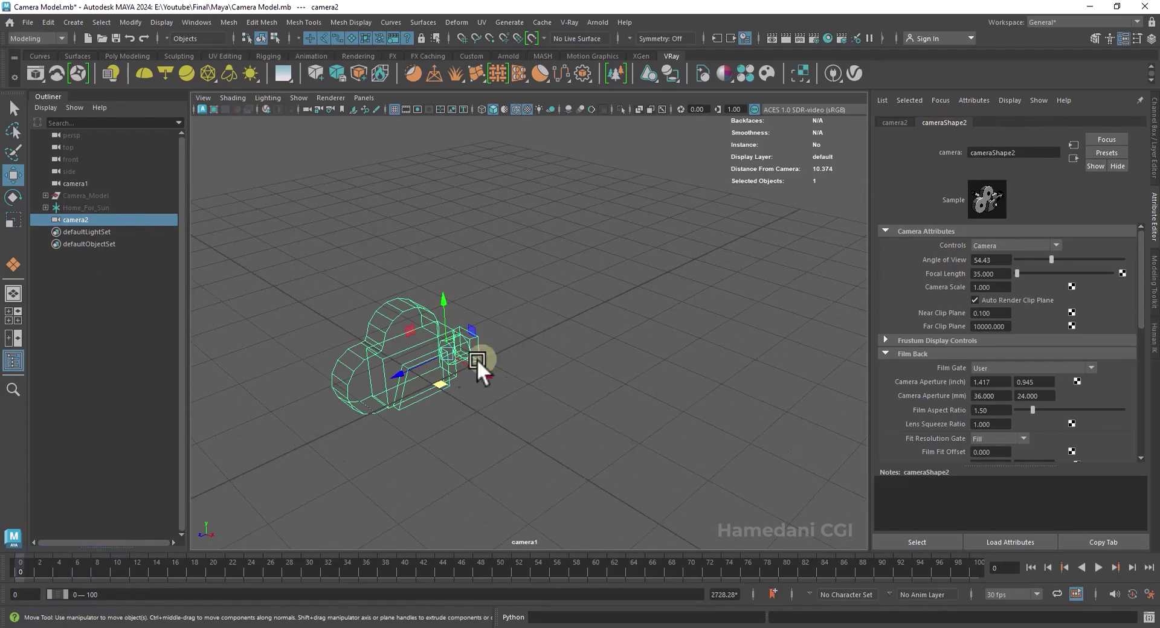
{"action": "left_click_drag", "start_coordinate": [305, 281], "coordinate": [528, 445]}
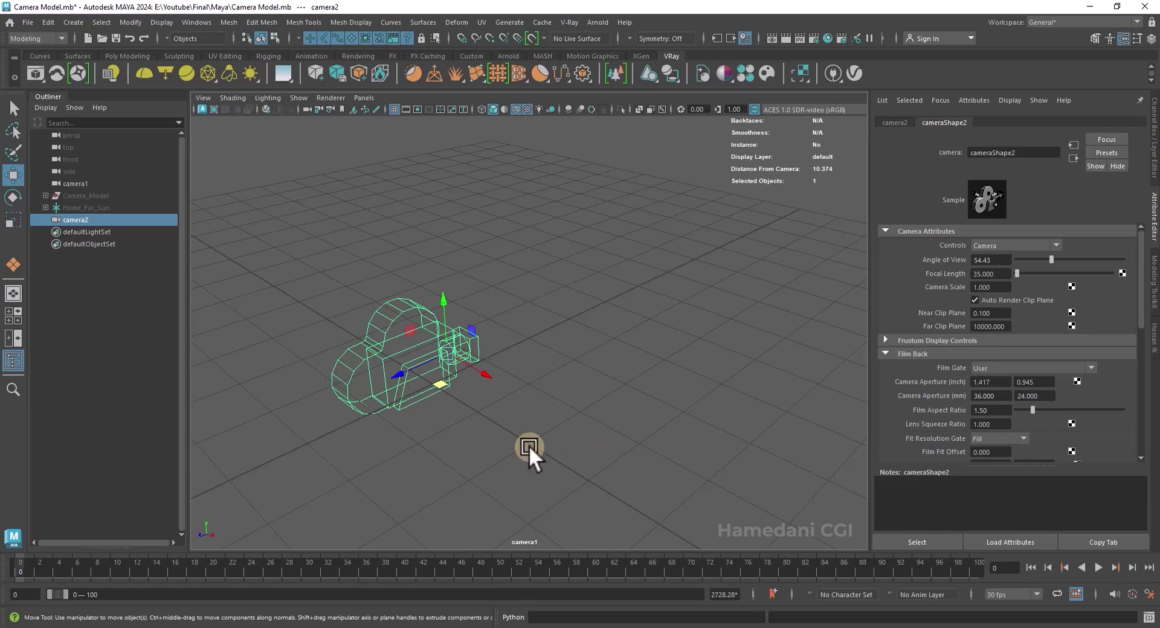
{"action": "left_click", "coordinate": [974, 100]}
{"action": "mouse_move", "coordinate": [978, 147]}
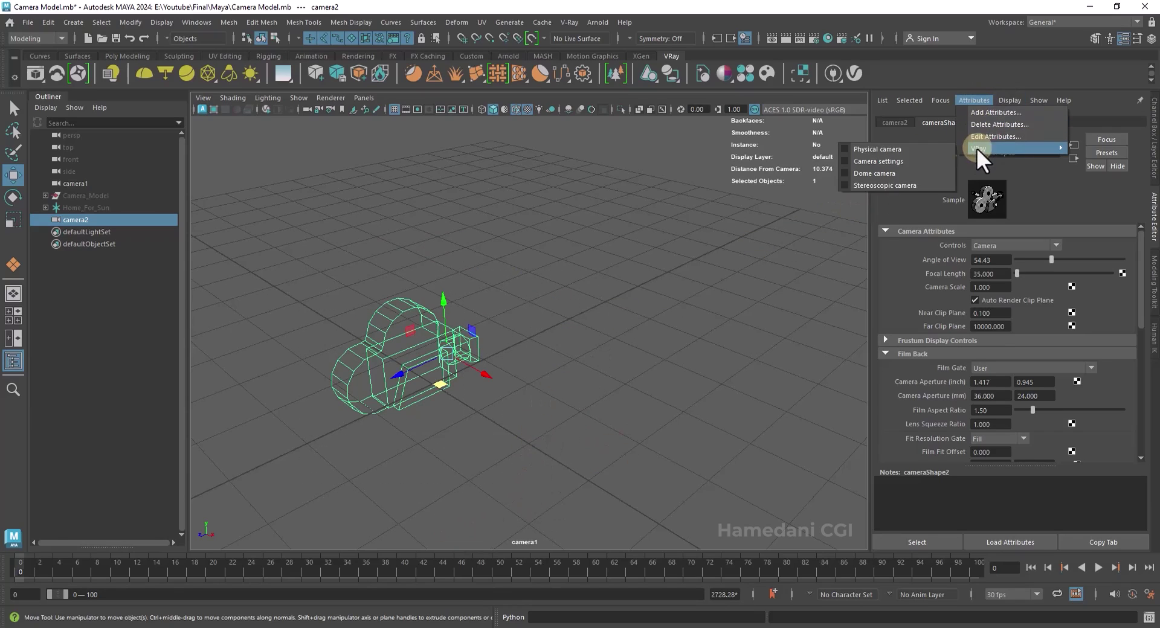
{"action": "left_click", "coordinate": [911, 147]}
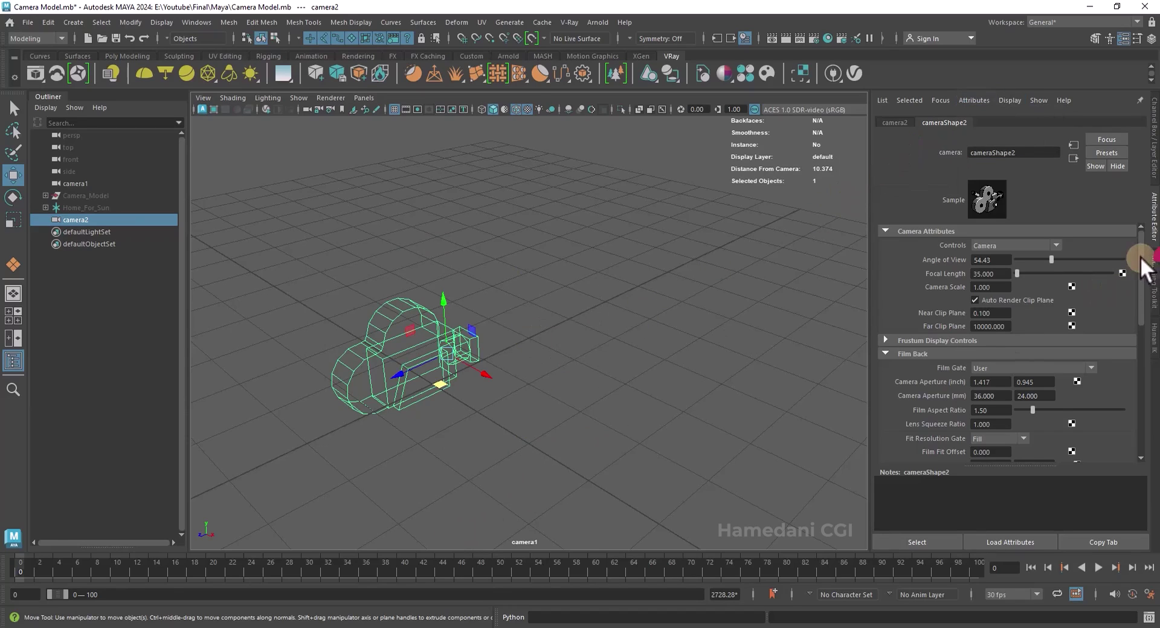
- Enable Treat as VRay Physical camera in camera2's Extra VRay Attributes and review the F-number, shutter speed, ISO and exposure settings
{"action": "left_click_drag", "start_coordinate": [1140, 256], "coordinate": [1138, 388]}
{"action": "left_click", "coordinate": [919, 453]}
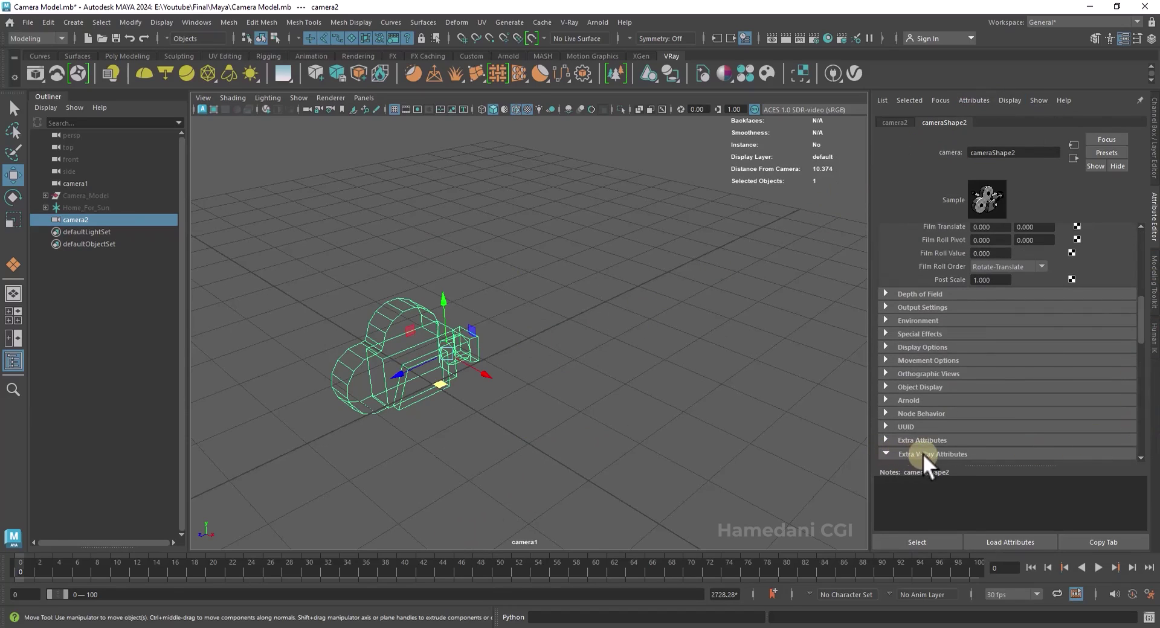
{"action": "scroll", "coordinate": [943, 423], "scroll_direction": "down", "scroll_amount": 5}
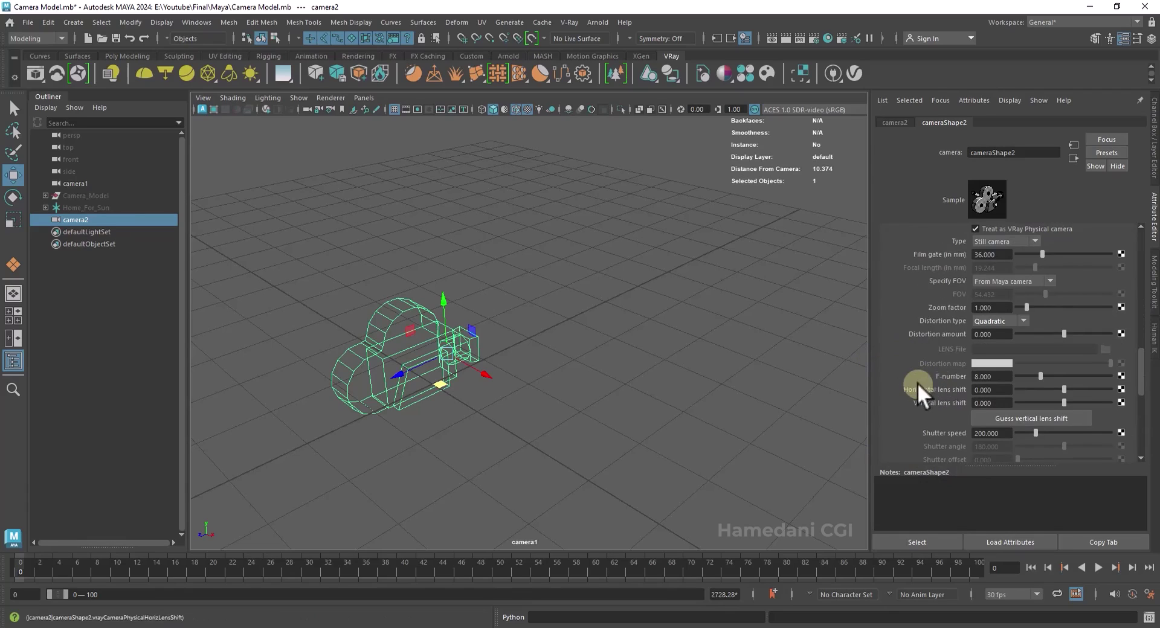
{"action": "scroll", "coordinate": [952, 375], "scroll_direction": "down", "scroll_amount": 3}
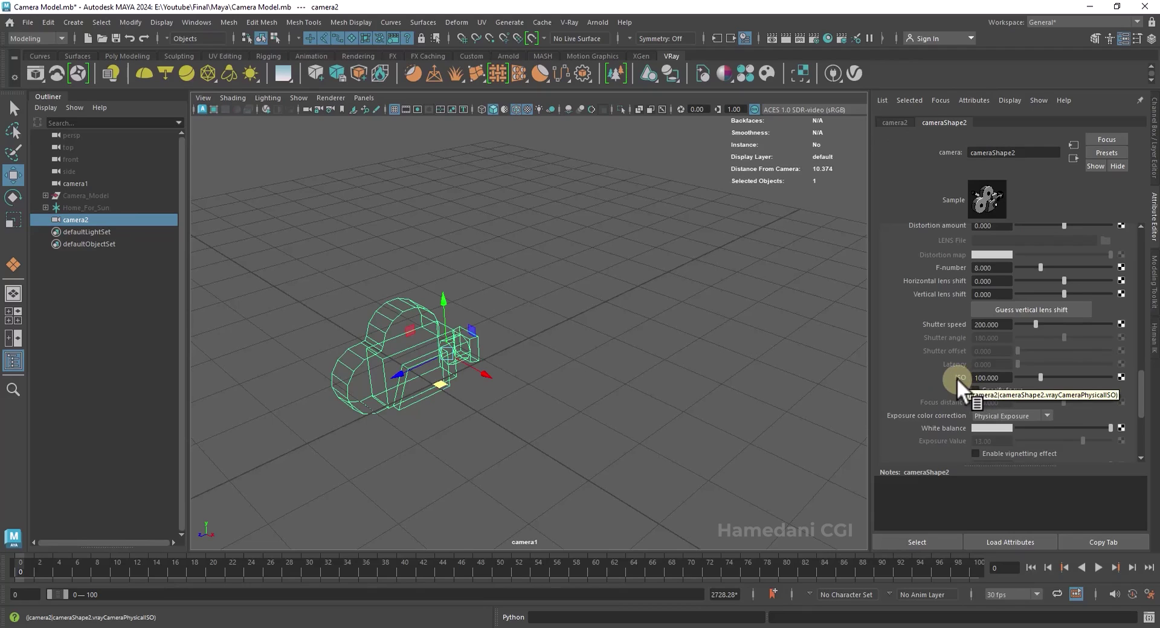
{"action": "left_click_drag", "start_coordinate": [440, 360], "coordinate": [438, 389]}
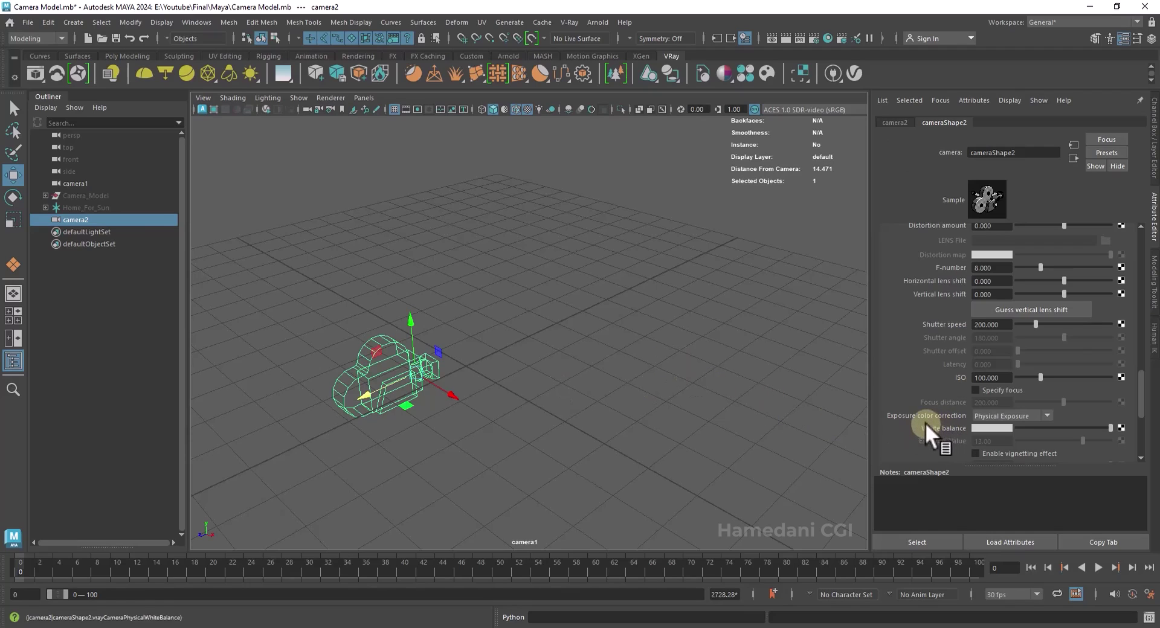
{"action": "scroll", "coordinate": [909, 388], "scroll_direction": "down", "scroll_amount": 2}
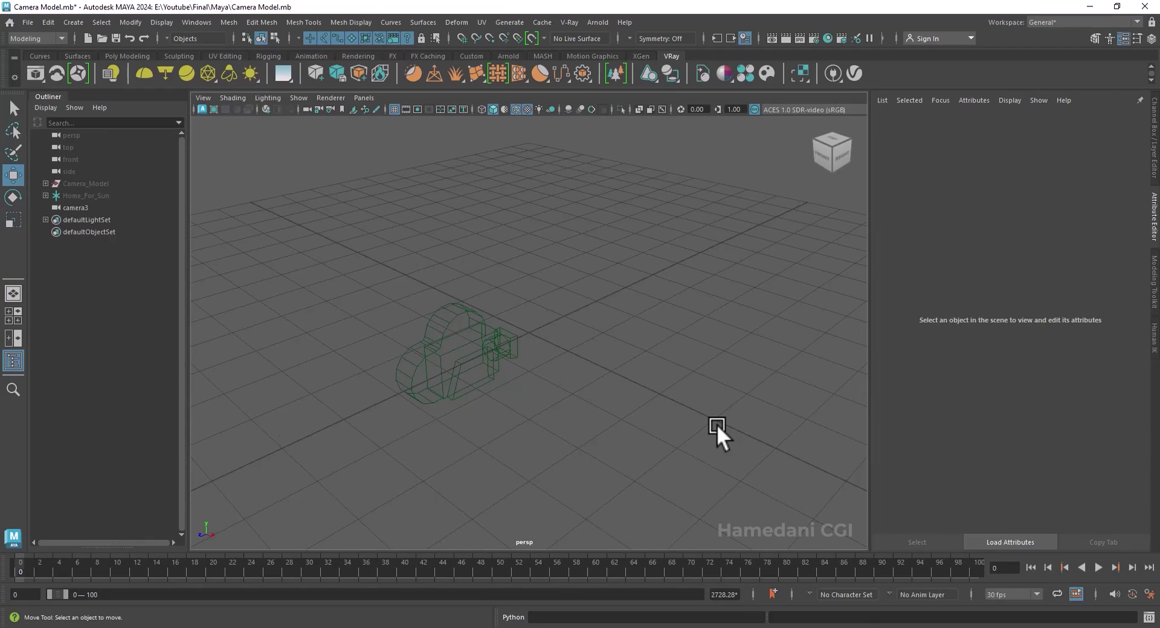
- Create a polygon cylinder in front of camera3 and duplicate it twice to form a receding row of three
{"action": "left_click", "coordinate": [132, 54]}
{"action": "left_click", "coordinate": [81, 74]}
{"action": "left_click_drag", "start_coordinate": [575, 321], "coordinate": [571, 136]}
{"action": "scroll", "coordinate": [646, 302], "scroll_direction": "down", "scroll_amount": 3}
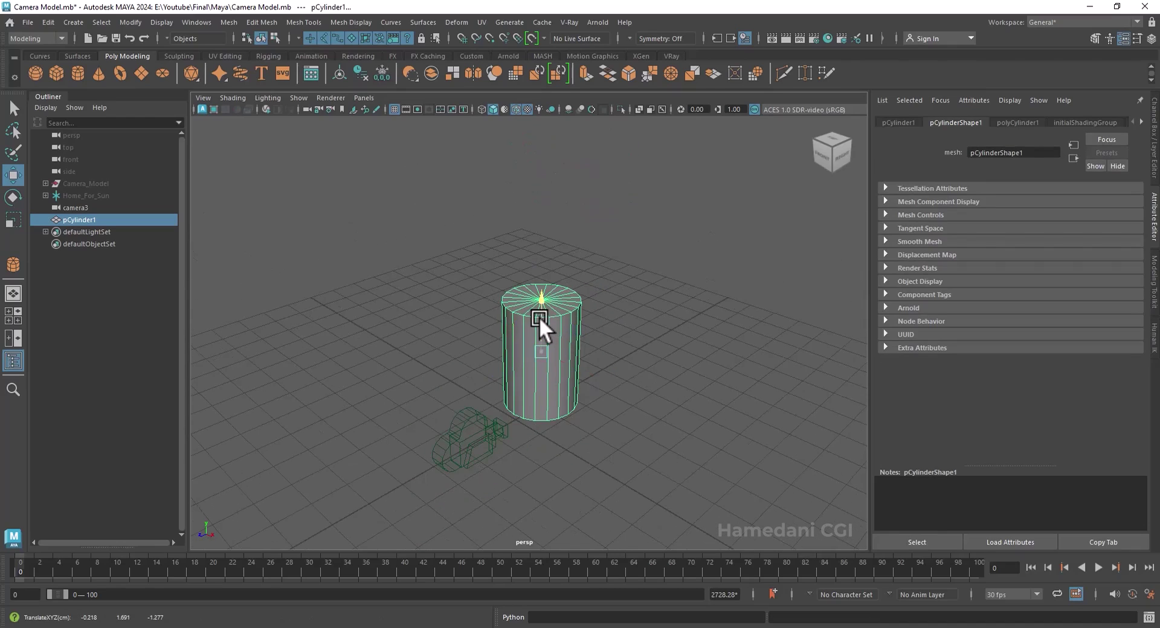
{"action": "left_click_drag", "start_coordinate": [531, 345], "coordinate": [656, 282], "text": "shift"}
- Assign a separate new Lambert material to each of the three cylinders
{"action": "left_click", "coordinate": [545, 307]}
{"action": "mouse_move", "coordinate": [541, 307]}
{"action": "right_mouse_down"}
{"action": "mouse_move", "coordinate": [544, 339]}
{"action": "mouse_move", "coordinate": [599, 273]}
{"action": "mouse_move", "coordinate": [561, 583]}
{"action": "mouse_move", "coordinate": [575, 609]}
{"action": "mouse_move", "coordinate": [655, 521]}
{"action": "right_mouse_up"}
{"action": "right_click_drag", "start_coordinate": [625, 274], "coordinate": [716, 525]}
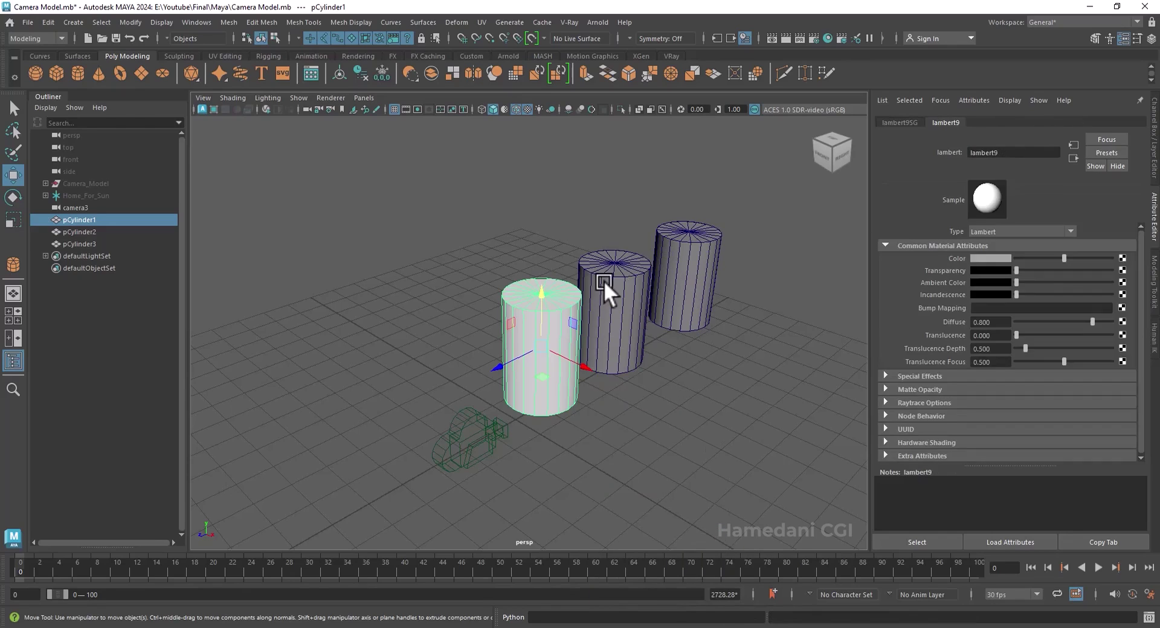
{"action": "right_click_drag", "start_coordinate": [622, 281], "coordinate": [621, 279]}
{"action": "right_click_drag", "start_coordinate": [633, 573], "coordinate": [724, 522]}
{"action": "left_click", "coordinate": [689, 307]}
{"action": "right_click_drag", "start_coordinate": [692, 244], "coordinate": [772, 529]}
- Set the Lambert color of the cylinder nearest the camera to a slightly softened red
{"action": "left_click", "coordinate": [565, 297]}
{"action": "left_click", "coordinate": [1067, 122]}
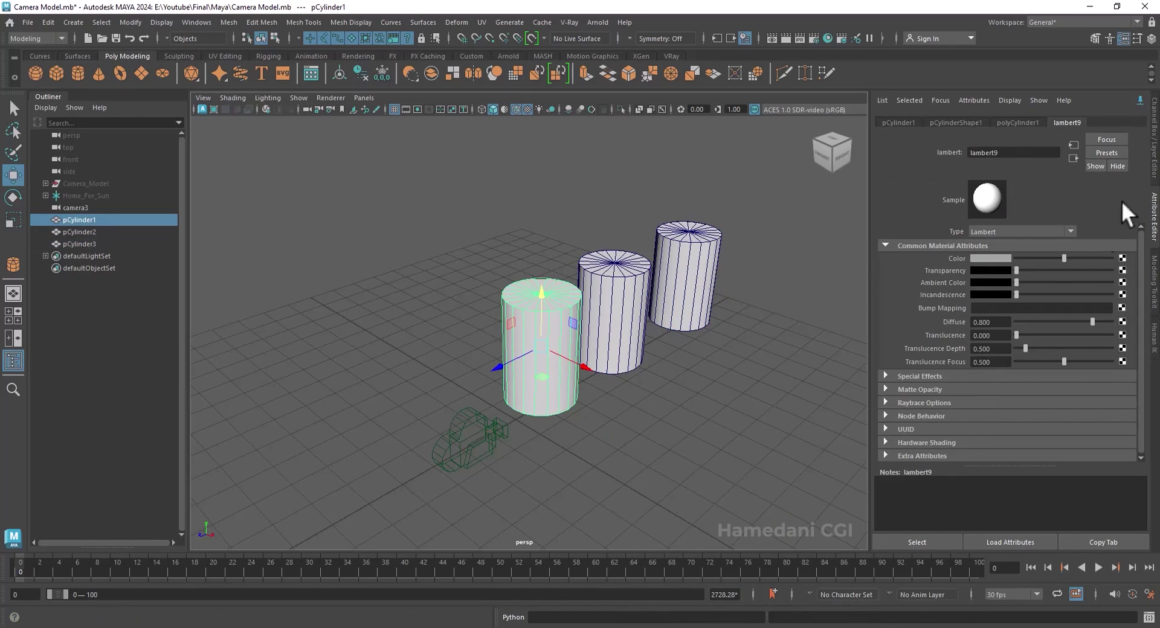
{"action": "left_click", "coordinate": [994, 255]}
{"action": "left_click", "coordinate": [943, 234]}
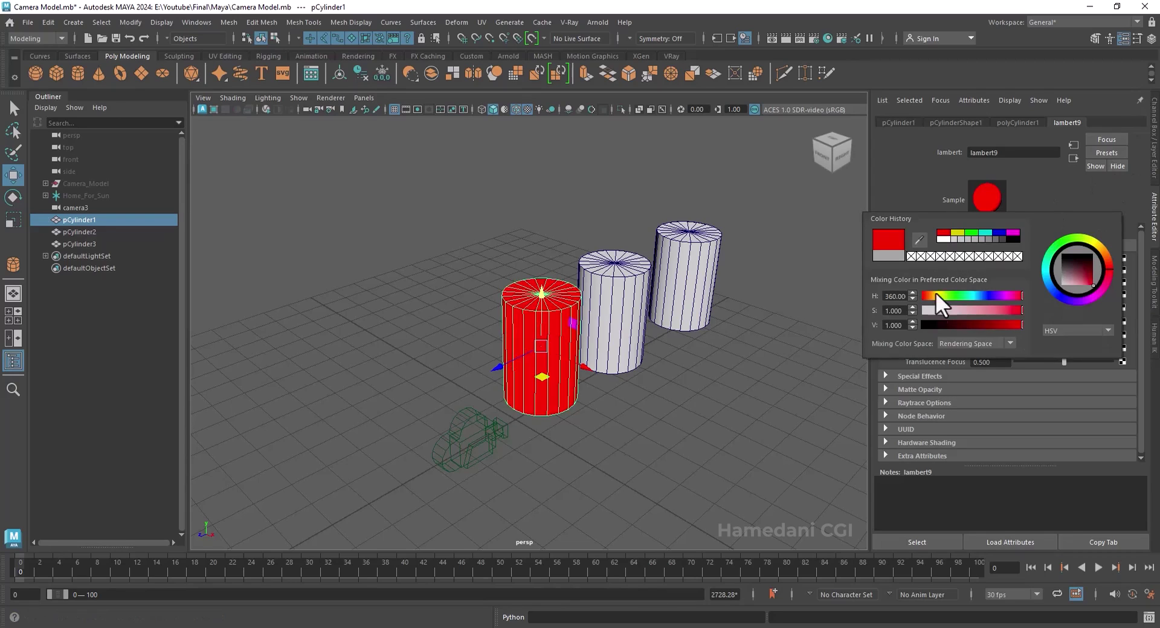
- Set the middle cylinder's Lambert color to green with hue 120 and saturation 0.872
{"action": "left_click", "coordinate": [614, 306]}
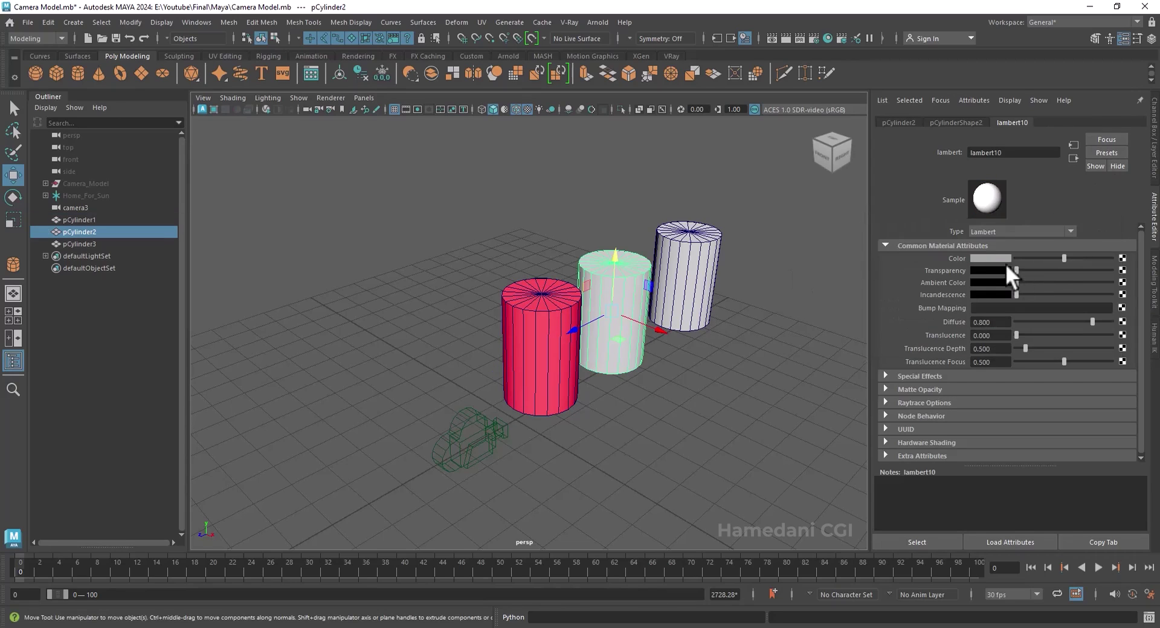
{"action": "left_click", "coordinate": [990, 254]}
{"action": "left_click", "coordinate": [968, 230]}
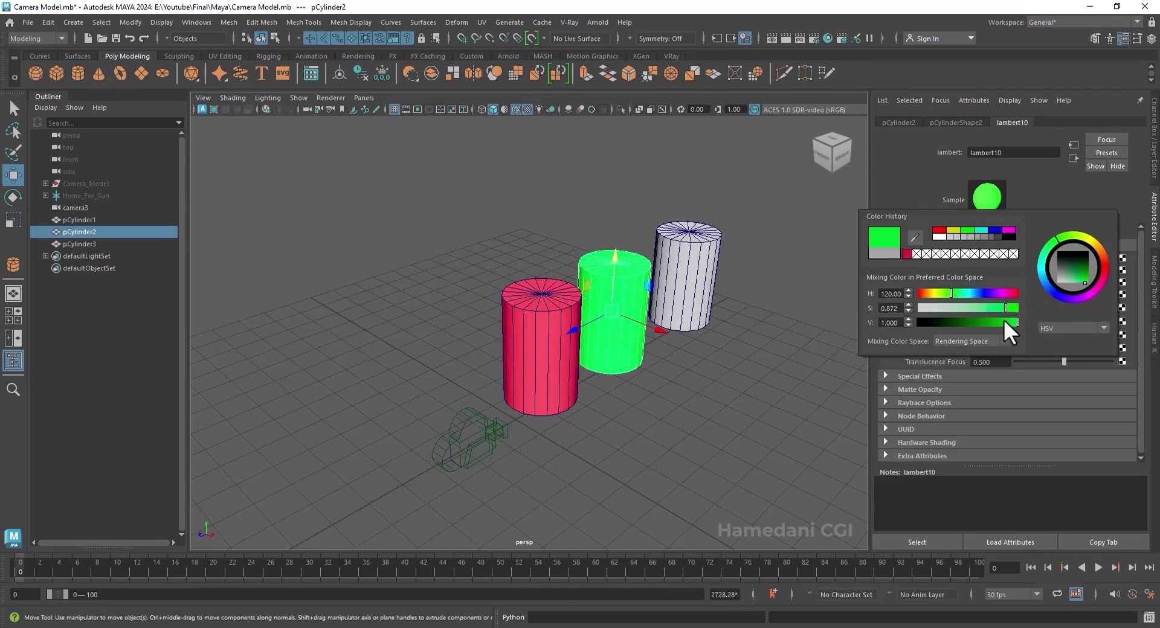
- Set the farthest cylinder's Lambert color to a strong blue
{"action": "left_click", "coordinate": [692, 241]}
{"action": "left_click", "coordinate": [995, 257]}
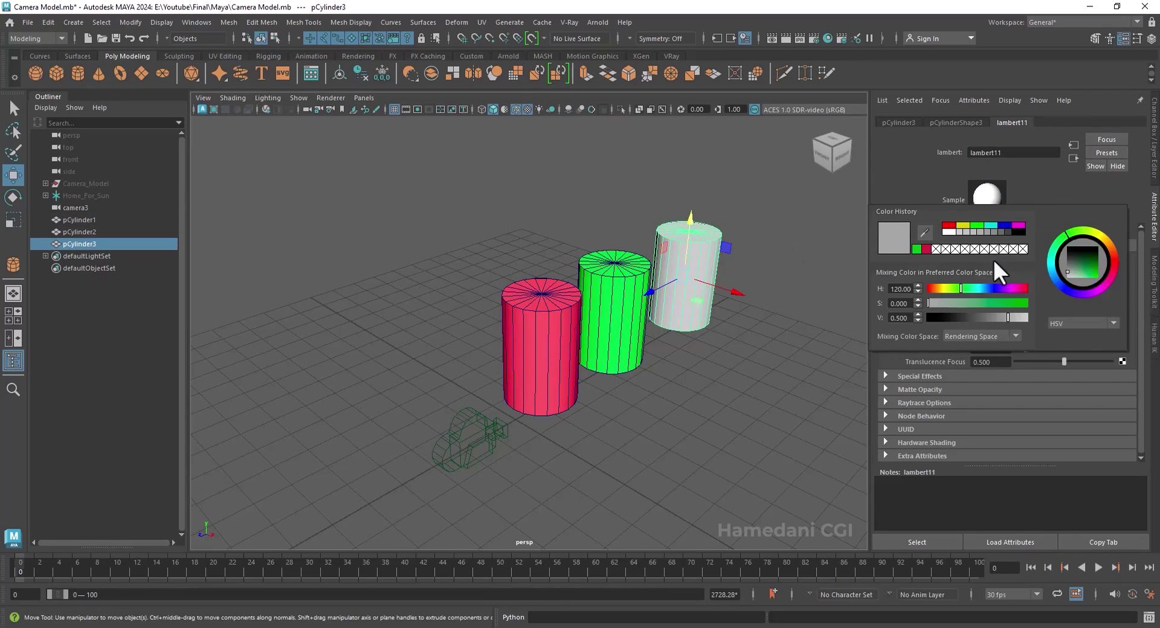
{"action": "left_click", "coordinate": [997, 224]}
{"action": "left_click_drag", "start_coordinate": [1020, 317], "coordinate": [1017, 318]}
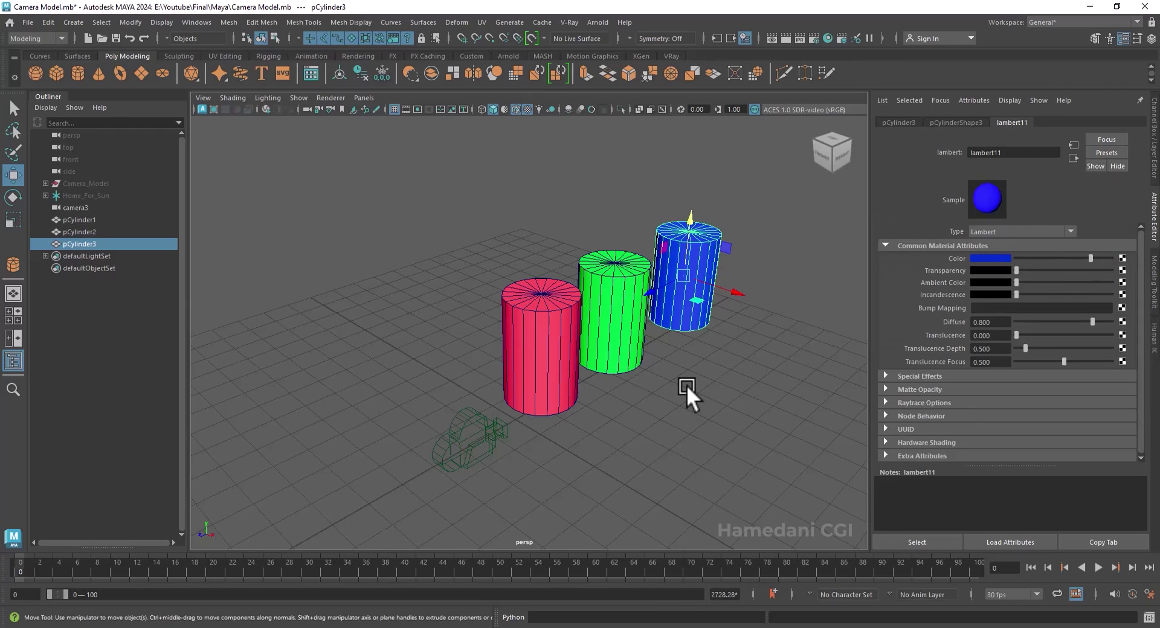
- Look through camera3 in the viewport and frame all three coloured cylinders from a slightly elevated angle
{"action": "left_click", "coordinate": [364, 99]}
{"action": "mouse_move", "coordinate": [371, 109]}
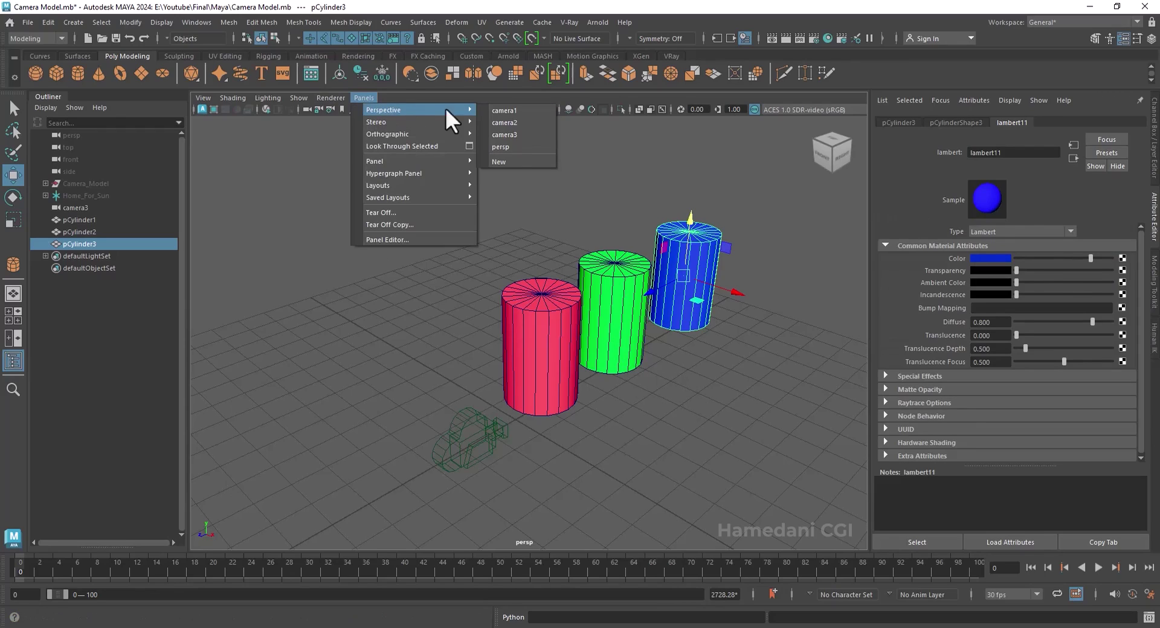
{"action": "left_click", "coordinate": [516, 134]}
{"action": "left_click_drag", "start_coordinate": [552, 232], "coordinate": [643, 347], "text": "alt"}
{"action": "scroll", "coordinate": [643, 348], "scroll_direction": "down", "scroll_amount": 5}
{"action": "middle_click_drag", "start_coordinate": [654, 347], "coordinate": [673, 357], "text": "alt"}
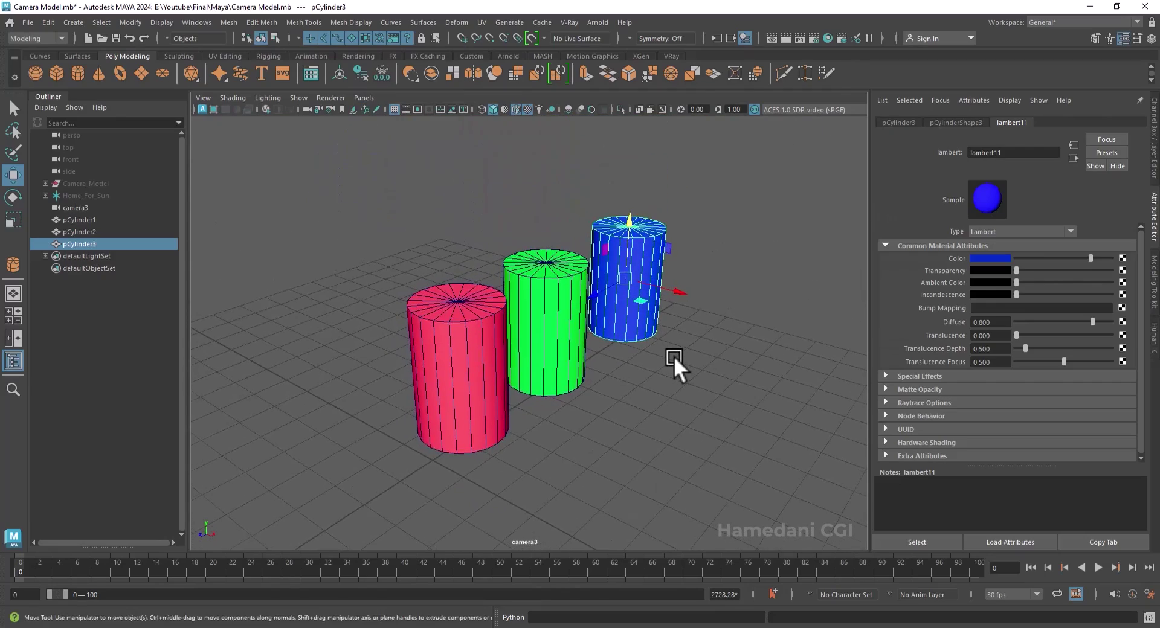
{"action": "scroll", "coordinate": [673, 357], "scroll_direction": "up", "scroll_amount": 3}
{"action": "left_click_drag", "start_coordinate": [655, 394], "coordinate": [673, 375], "text": "alt"}
- Add a V-Ray infinite plane and a V-Ray dome light to the cylinder scene
{"action": "left_click", "coordinate": [671, 56]}
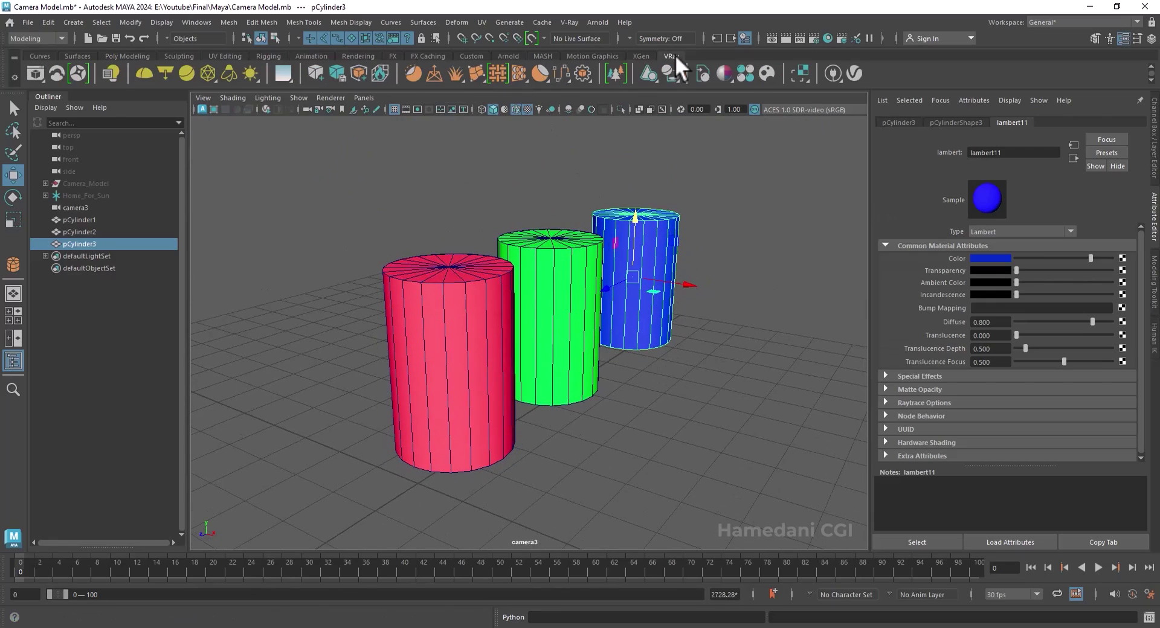
{"action": "left_click", "coordinate": [433, 73]}
{"action": "left_click", "coordinate": [145, 73]}
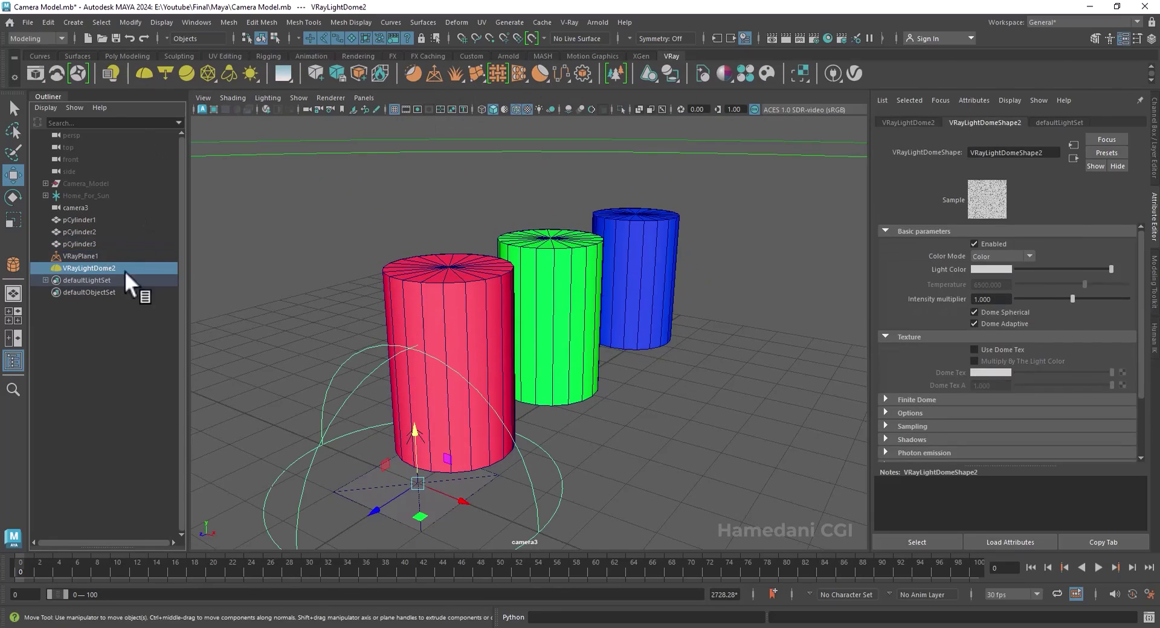
- Enable the dome light's texture and load photo_studio_01_2k.hdr from the Texure Map desktop folder as its image file
{"action": "left_click", "coordinate": [988, 348]}
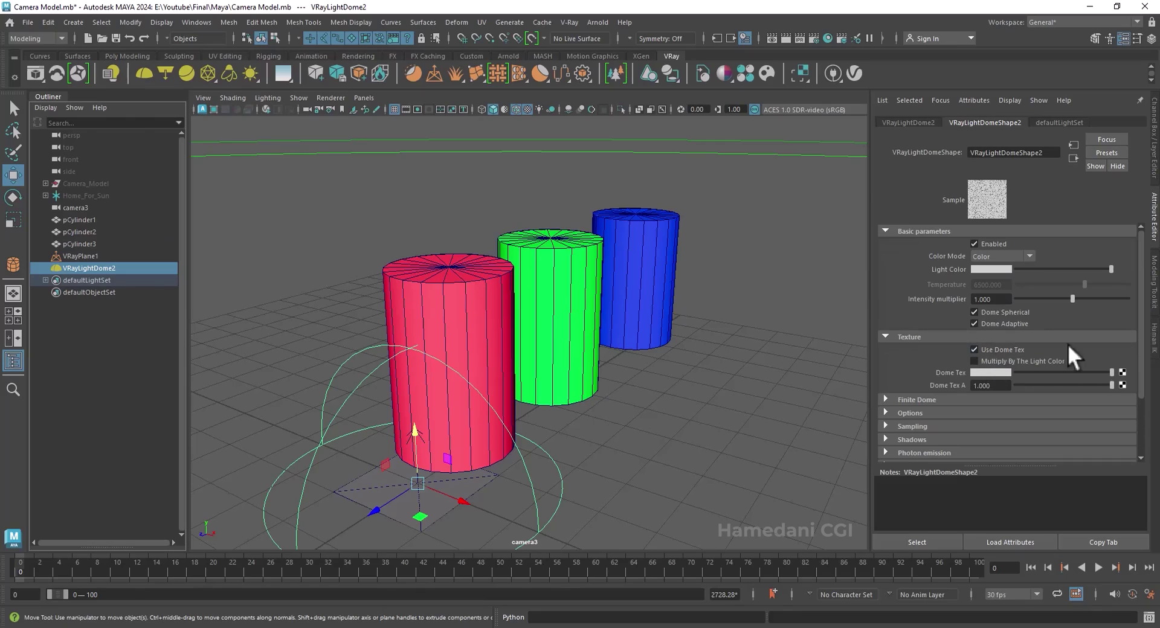
{"action": "left_click", "coordinate": [1122, 372]}
{"action": "left_click", "coordinate": [520, 388]}
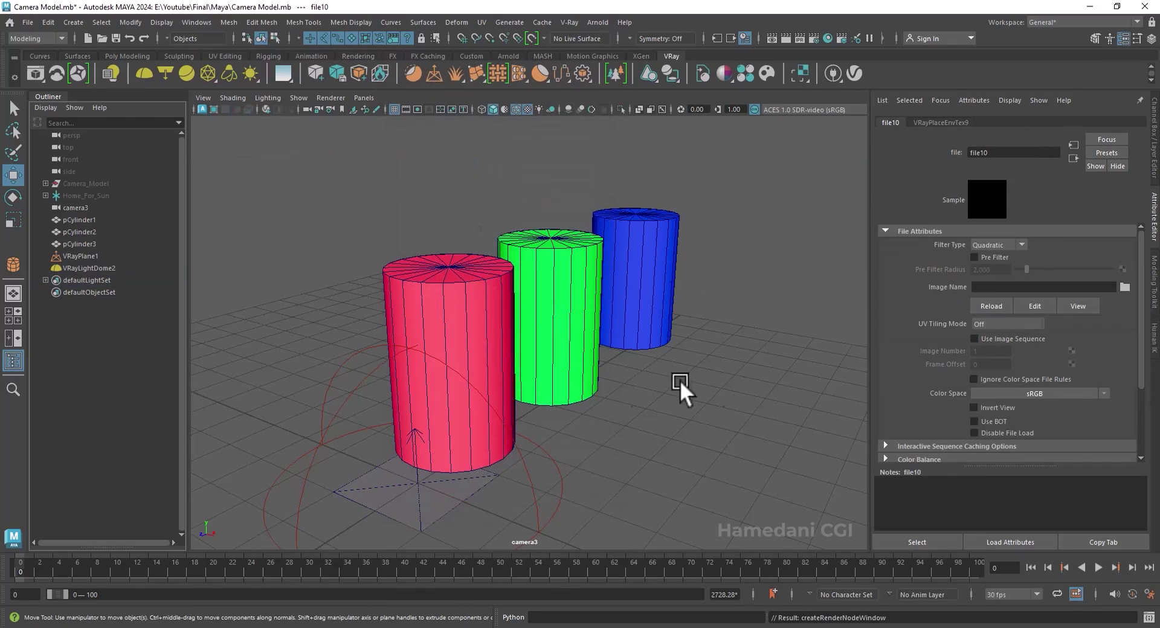
{"action": "left_click", "coordinate": [1123, 286]}
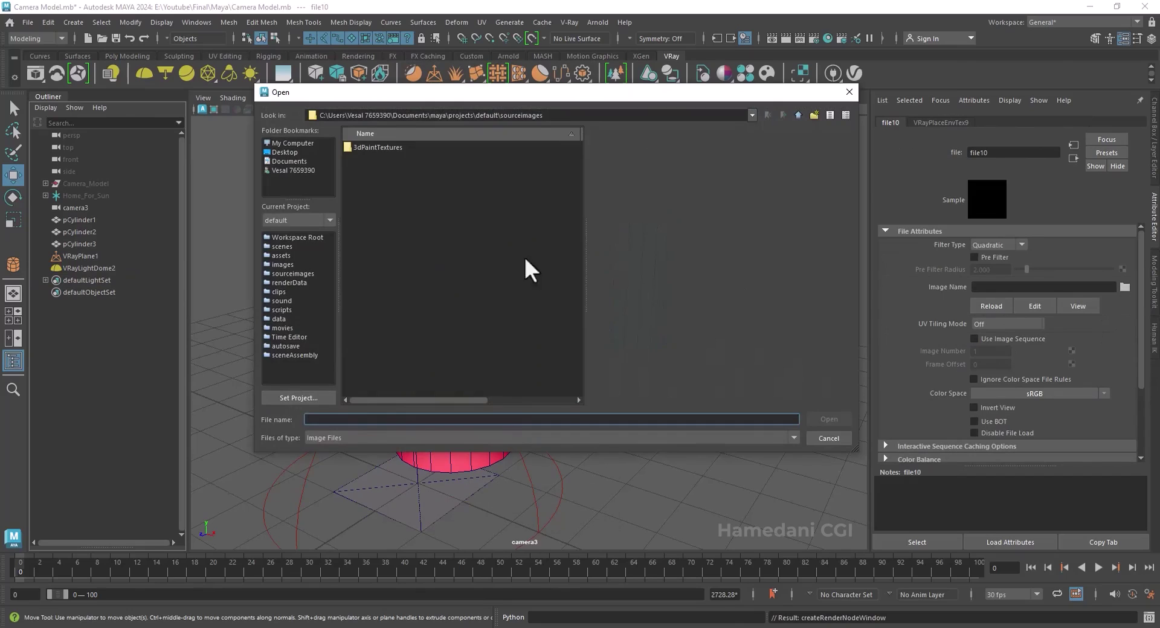
{"action": "left_click", "coordinate": [284, 152]}
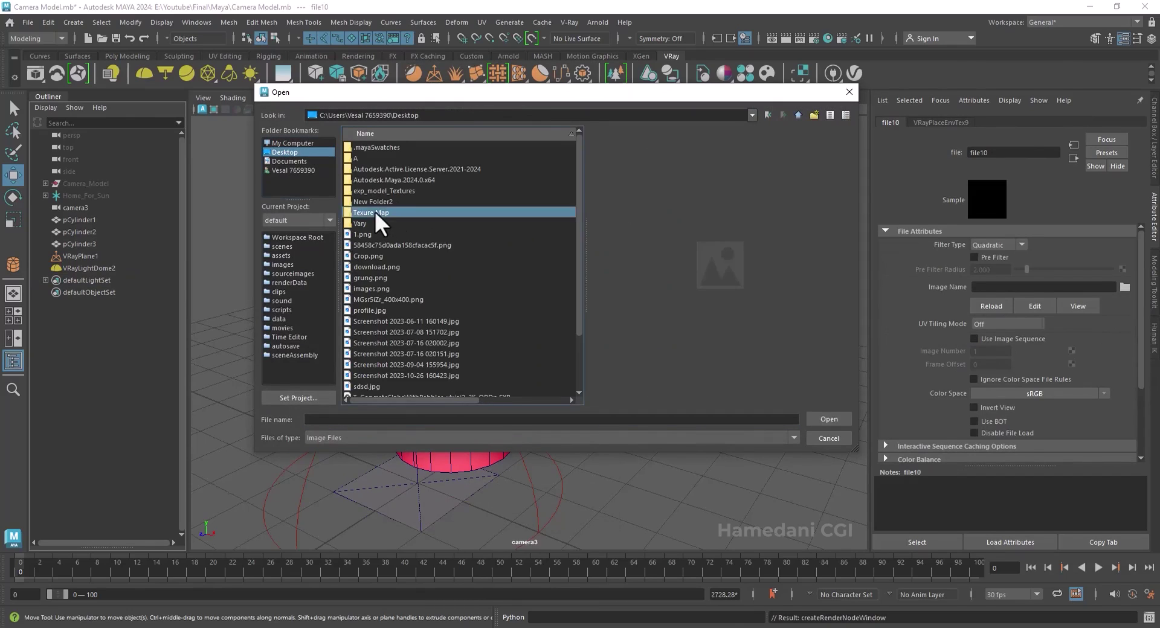
{"action": "double_click", "coordinate": [374, 212]}
{"action": "left_click", "coordinate": [389, 202]}
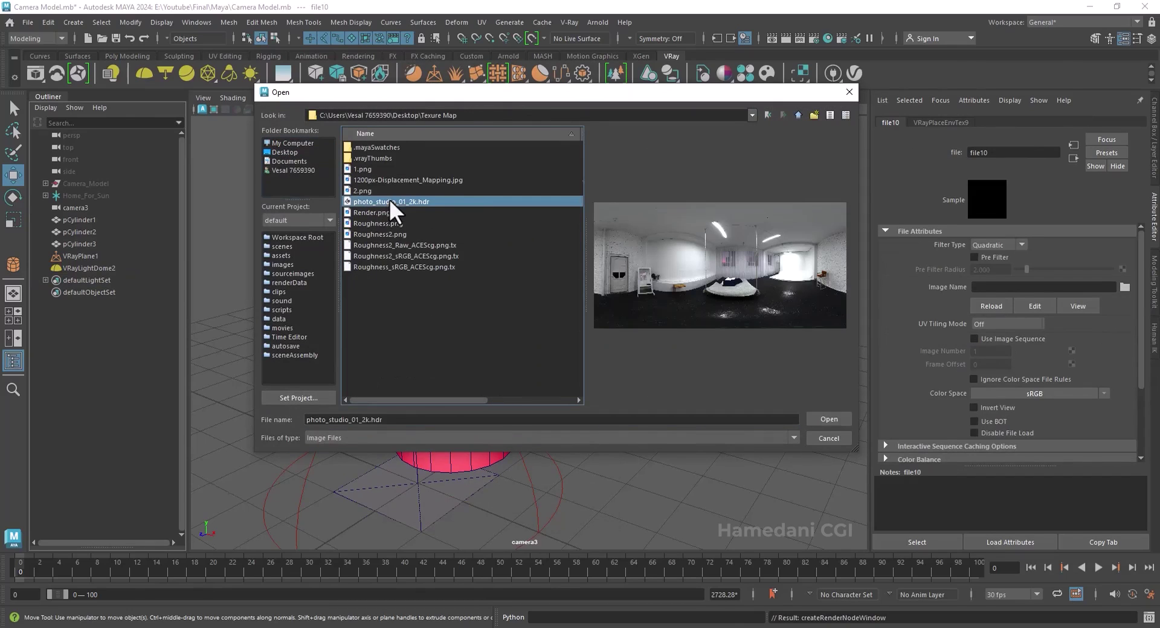
{"action": "left_click", "coordinate": [828, 419]}
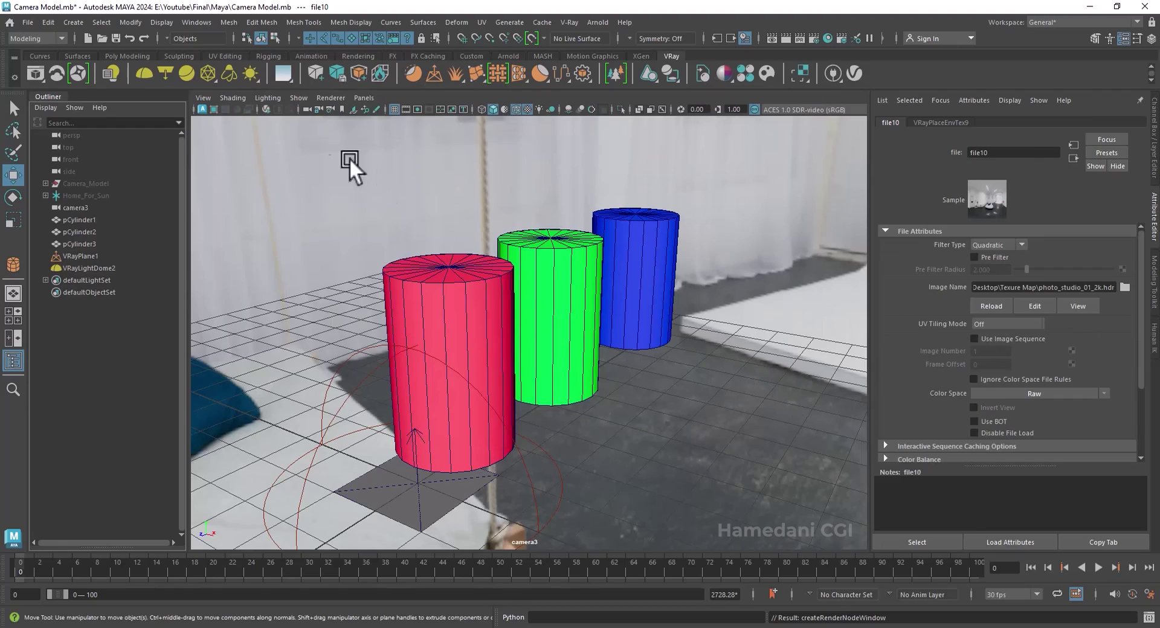
- Briefly test the V-Ray viewport render, then pin camera3's attributes and bring up its V-Ray Physical camera exposure settings
{"action": "left_click", "coordinate": [265, 109]}
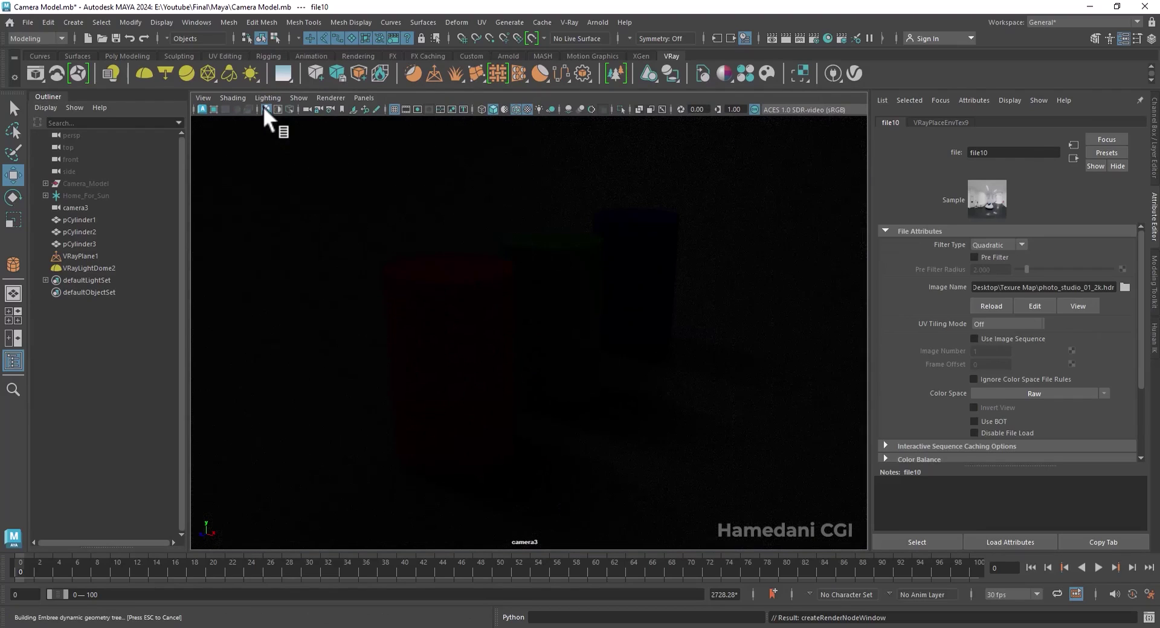
{"action": "left_click", "coordinate": [263, 107]}
{"action": "left_click", "coordinate": [62, 208]}
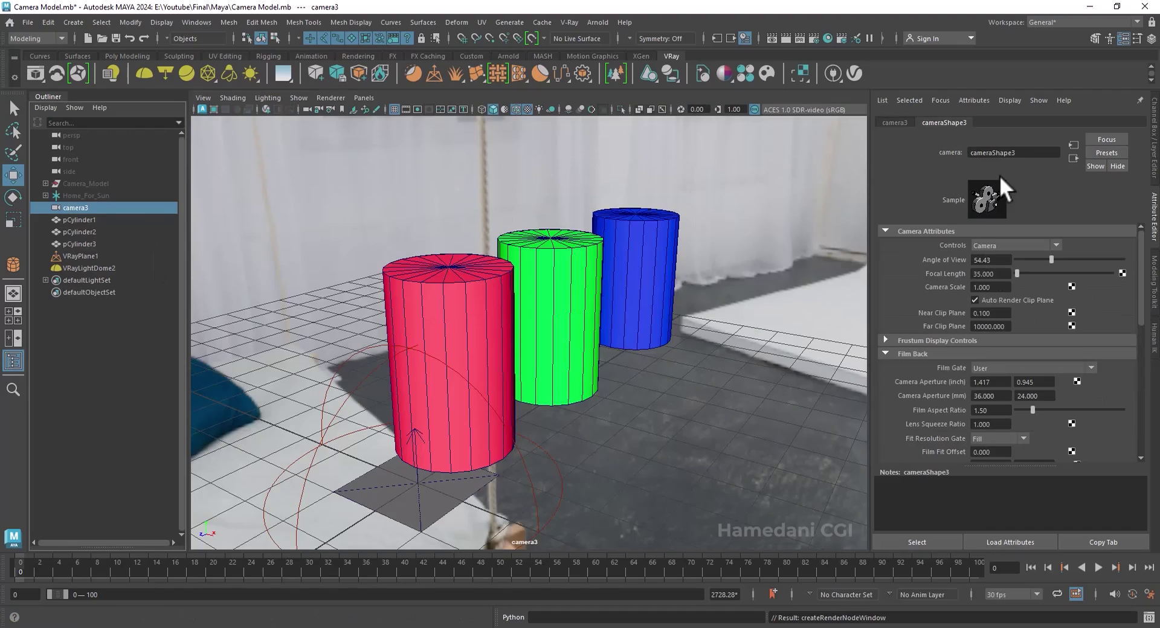
{"action": "left_click", "coordinate": [1140, 99]}
{"action": "scroll", "coordinate": [1141, 292], "scroll_direction": "down", "scroll_amount": 10}
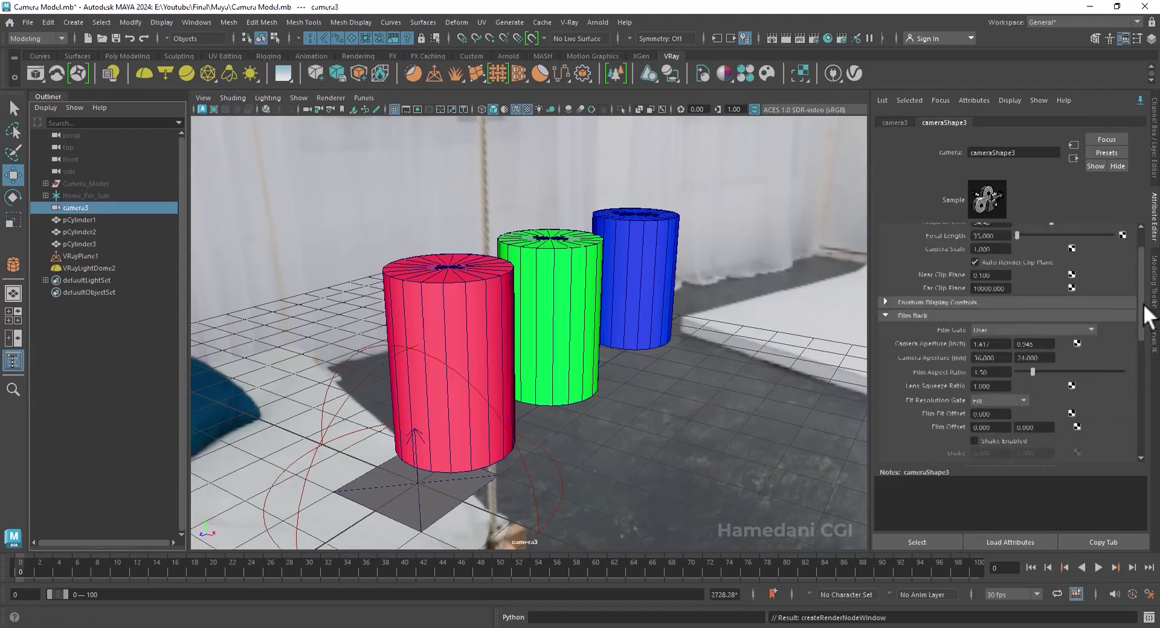
{"action": "left_click", "coordinate": [931, 454]}
{"action": "left_click_drag", "start_coordinate": [1141, 317], "coordinate": [1153, 368]}
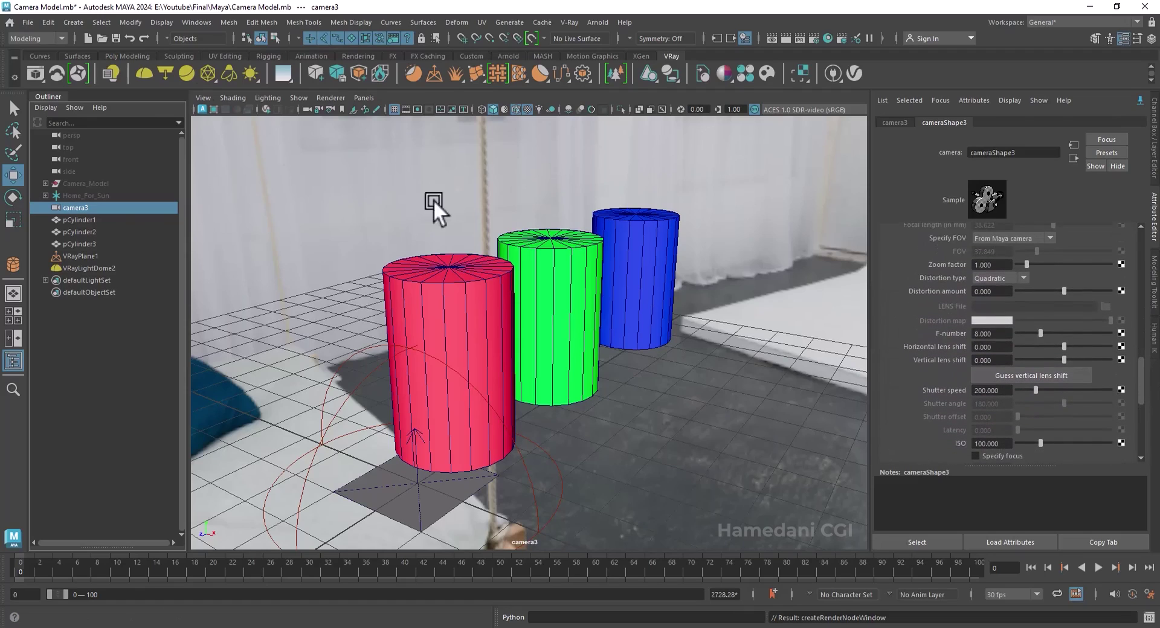
- Start the V-Ray viewport render and set camera3's shutter speed to 20 and ISO to 600
{"action": "left_click", "coordinate": [266, 109]}
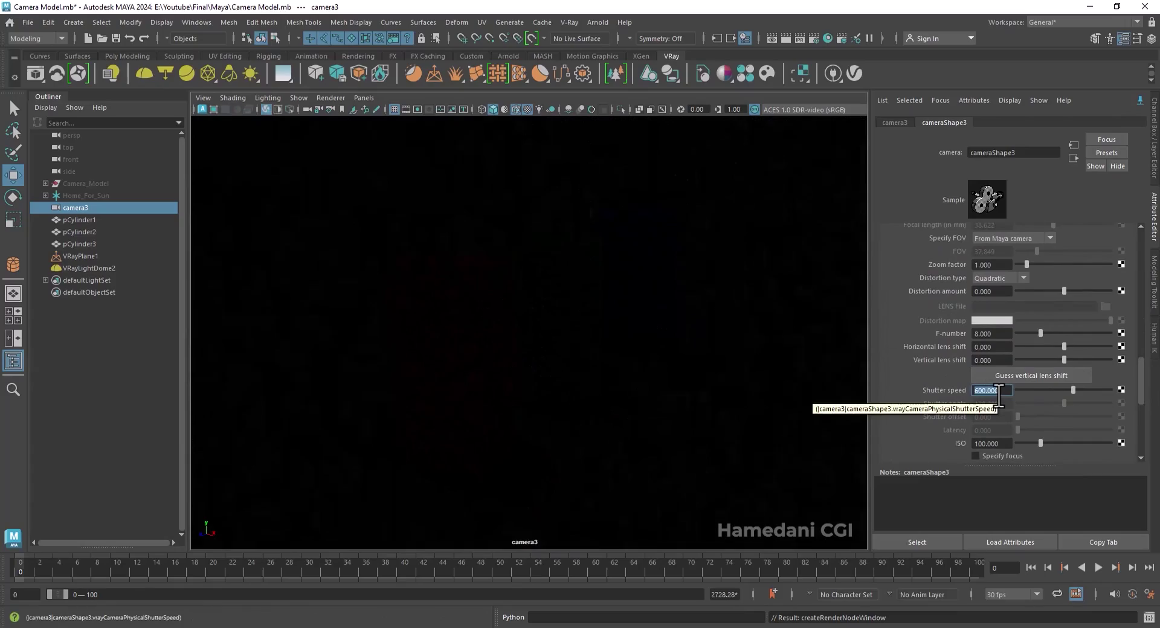
{"action": "type", "text": "20"}
{"action": "key", "text": "Return"}
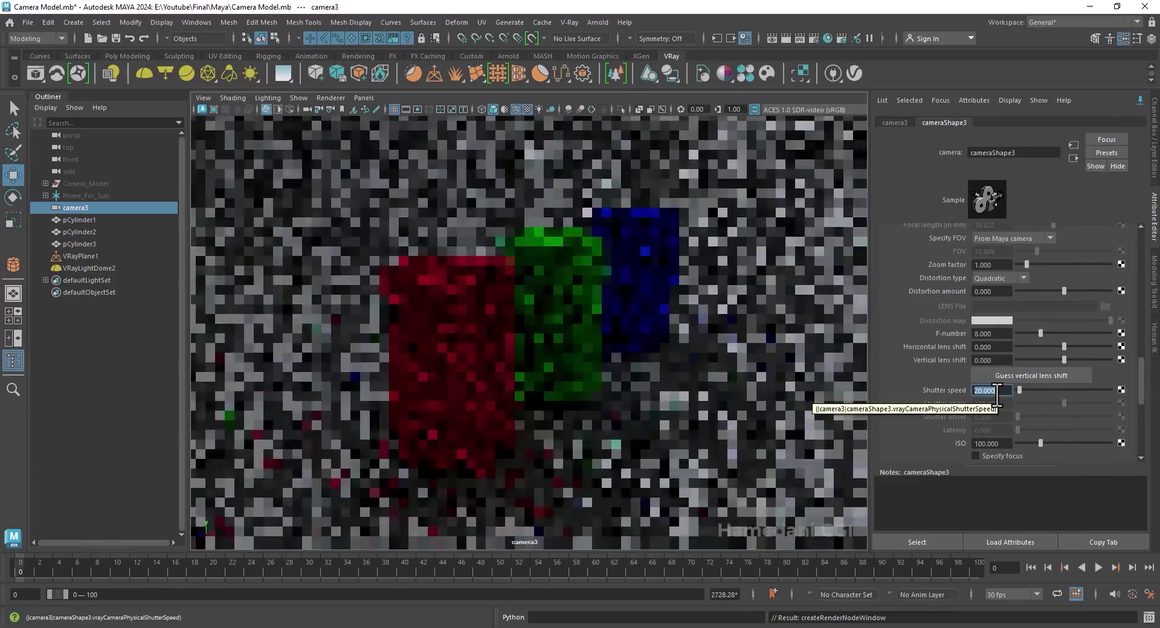
{"action": "double_click", "coordinate": [993, 443]}
{"action": "type", "text": "600"}
{"action": "key", "text": "Return"}
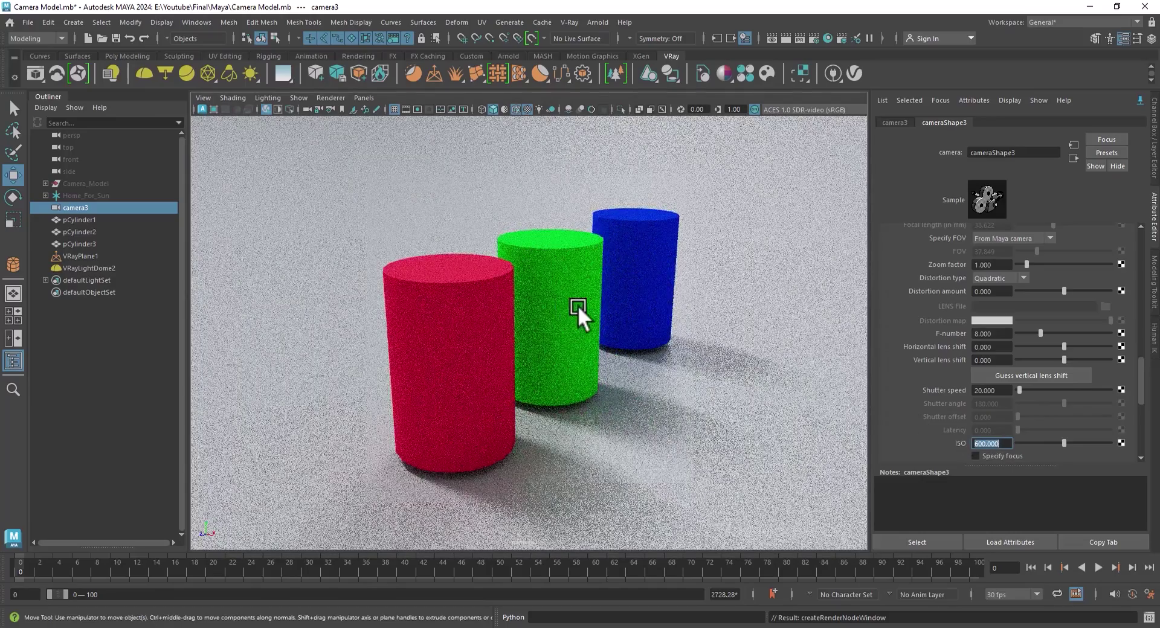
- Try a shutter speed of 50 on camera3 and return it to 20
{"action": "double_click", "coordinate": [976, 391]}
{"action": "type", "text": "50"}
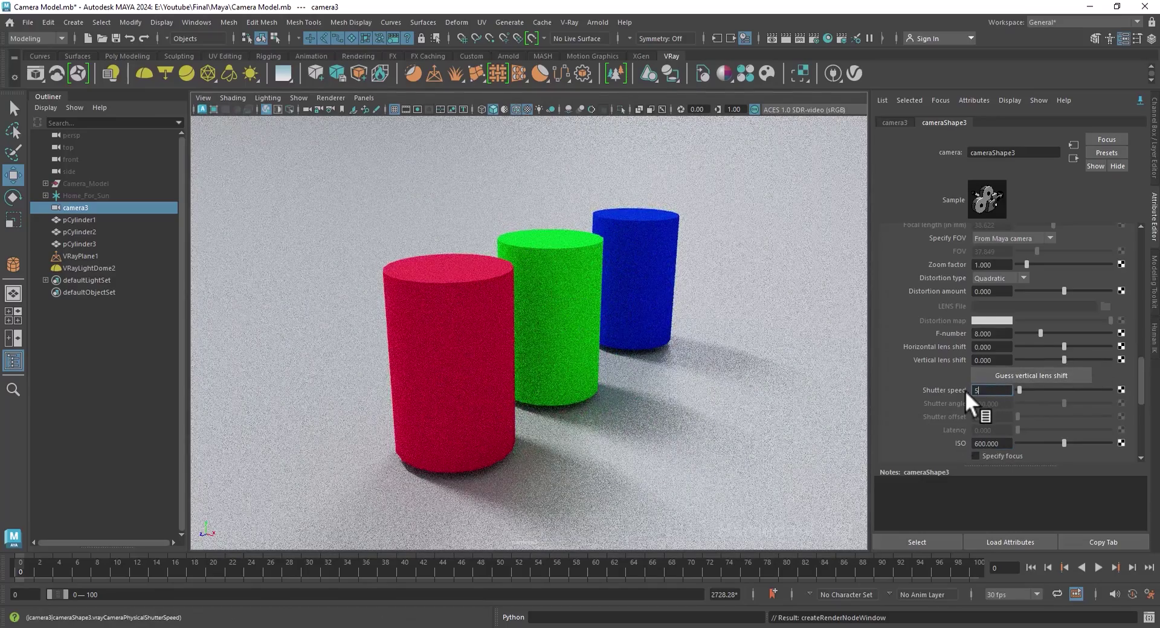
{"action": "key", "text": "Return"}
{"action": "type", "text": "20"}
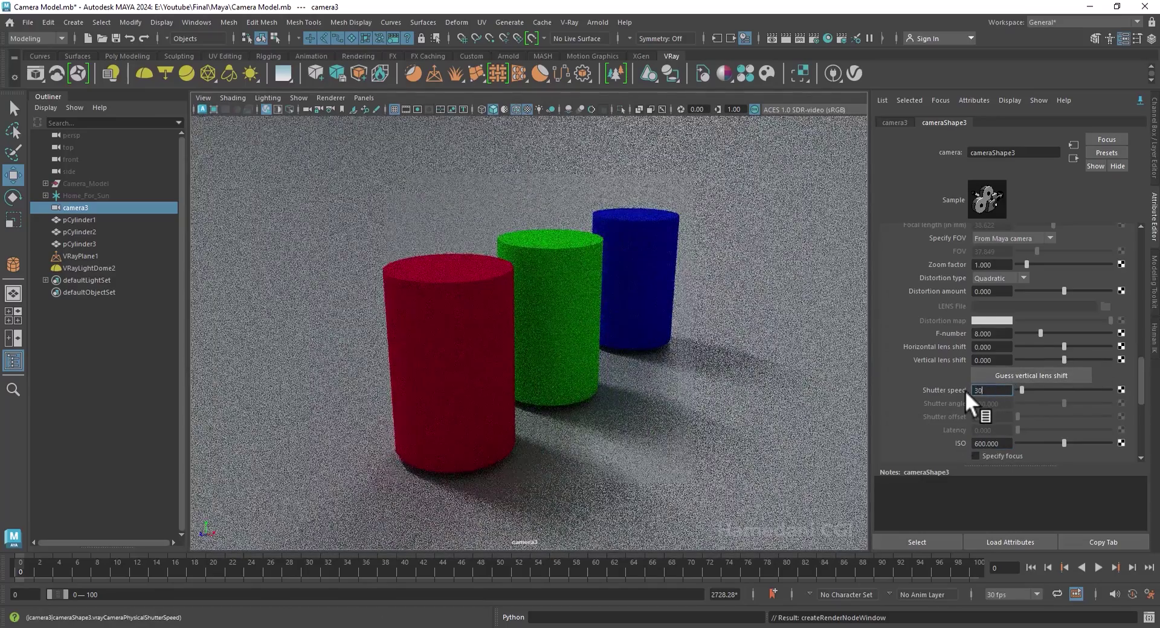
{"action": "key", "text": "Return"}
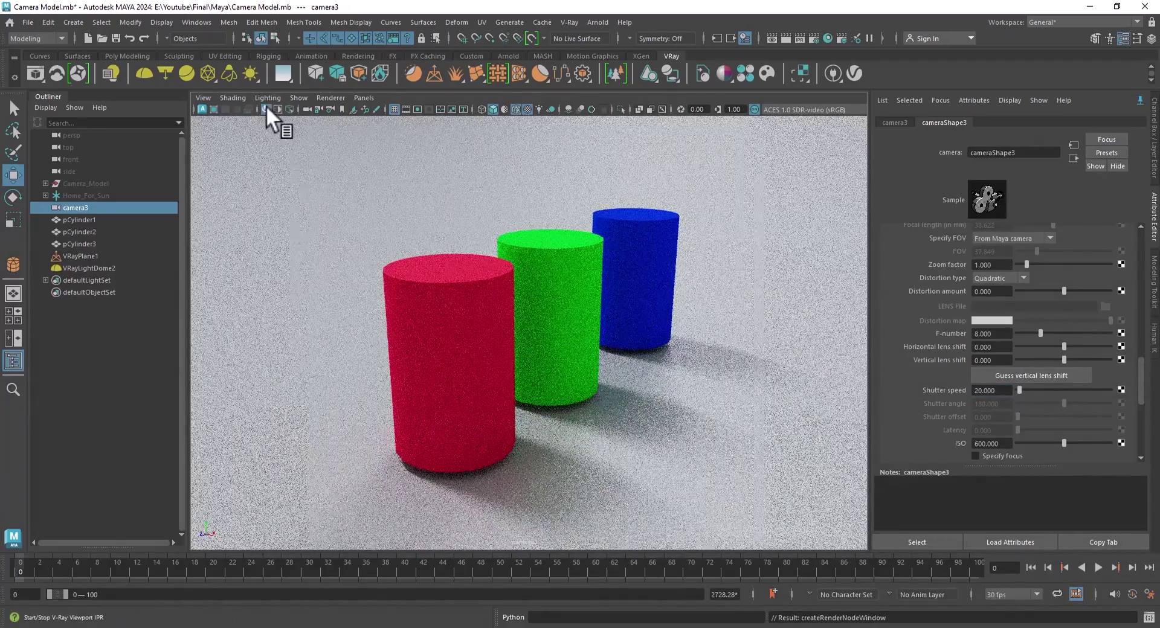
- Stop the viewport render, turn on the Object Details heads-up display and select the red cylinder for its camera distance
{"action": "left_click", "coordinate": [266, 109]}
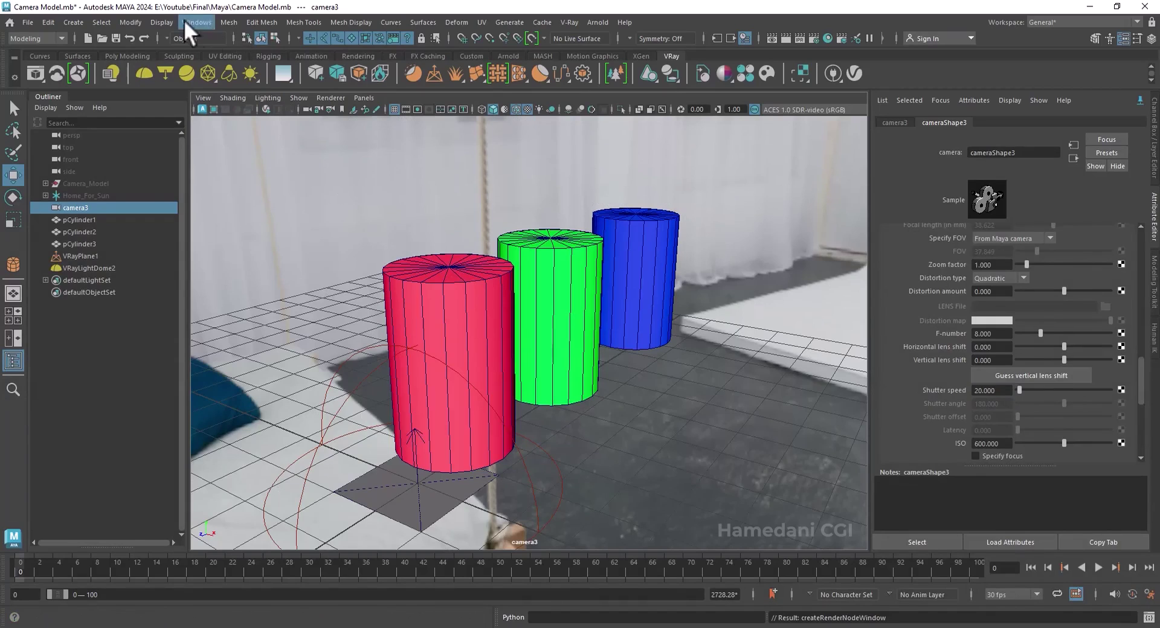
{"action": "left_click", "coordinate": [166, 21]}
{"action": "mouse_move", "coordinate": [186, 70]}
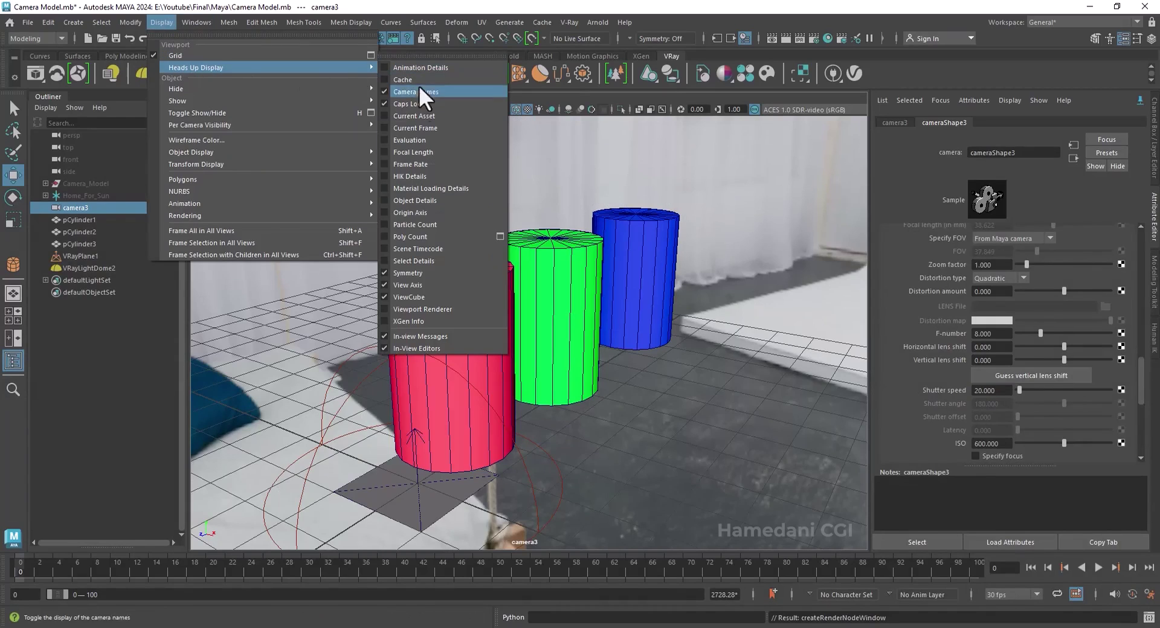
{"action": "left_click", "coordinate": [483, 200]}
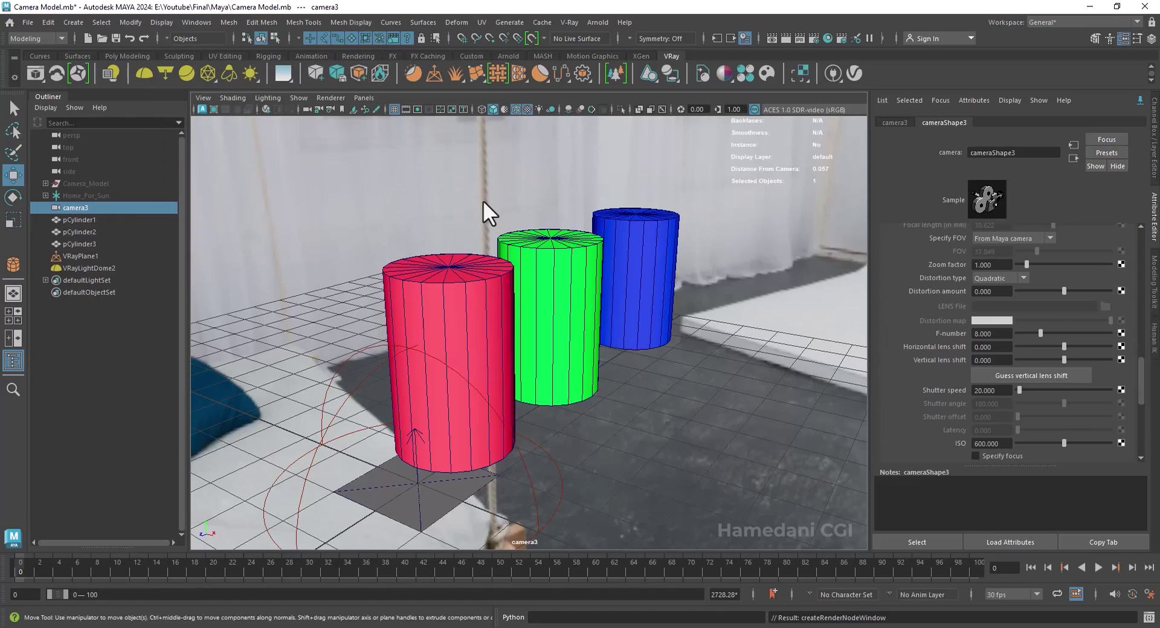
{"action": "left_click", "coordinate": [836, 171]}
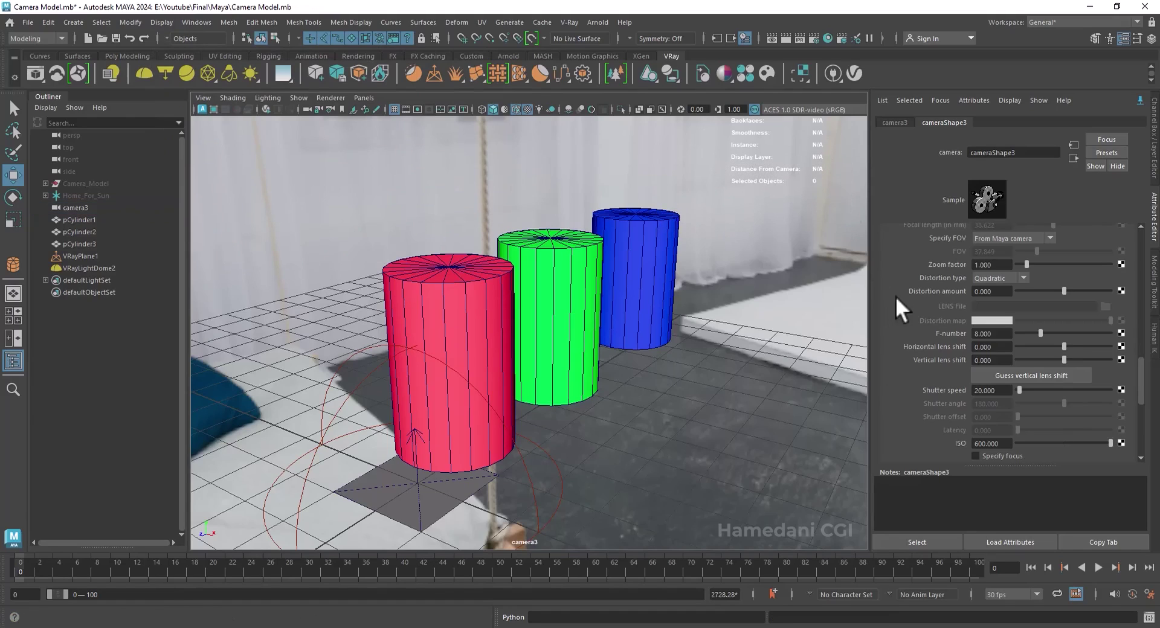
{"action": "middle_click_drag", "start_coordinate": [607, 428], "coordinate": [616, 425], "text": "alt"}
{"action": "left_click", "coordinate": [476, 306]}
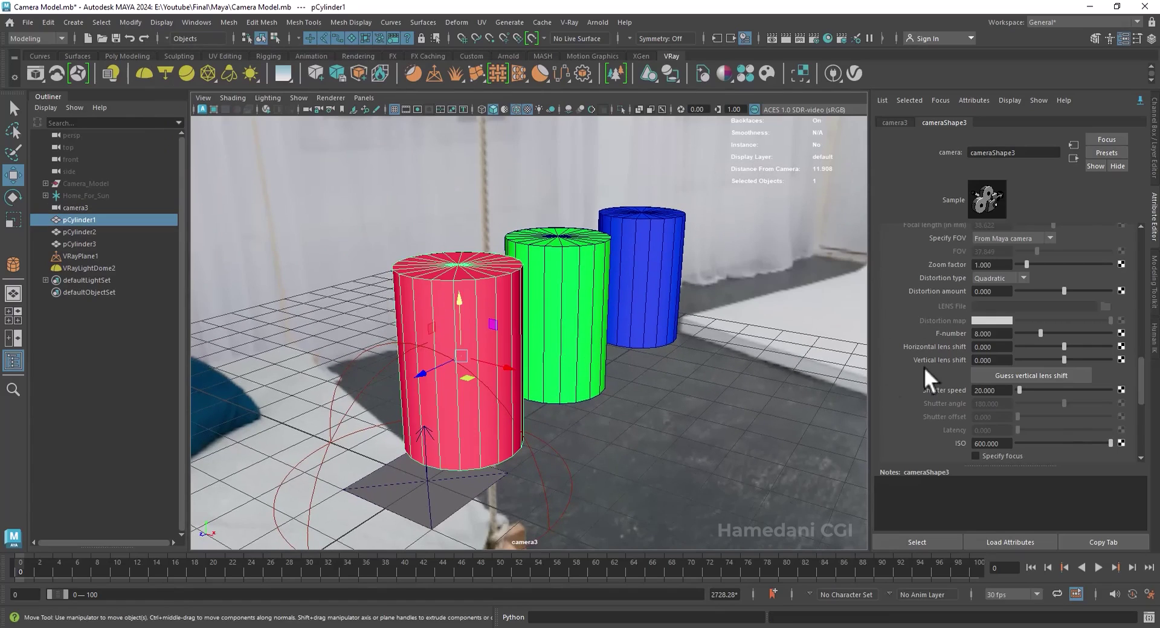
- Enable Specify focus and depth of field in camera3's V-Ray Physical camera settings
{"action": "scroll", "coordinate": [919, 383], "scroll_direction": "down", "scroll_amount": 3}
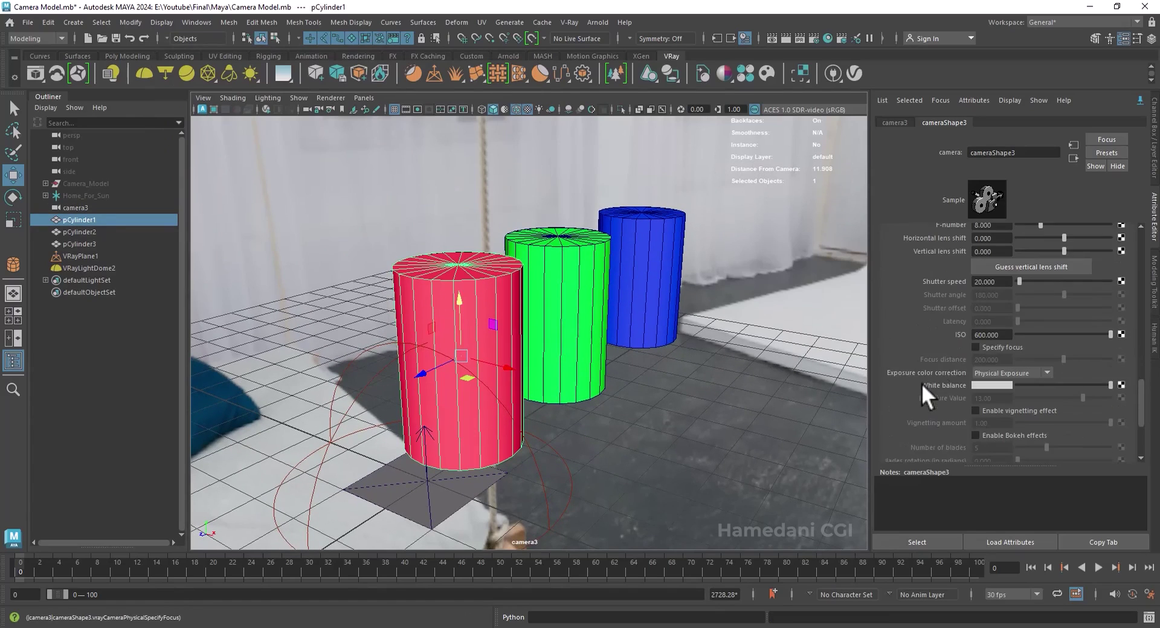
{"action": "left_click", "coordinate": [975, 348]}
{"action": "scroll", "coordinate": [924, 354], "scroll_direction": "down", "scroll_amount": 3}
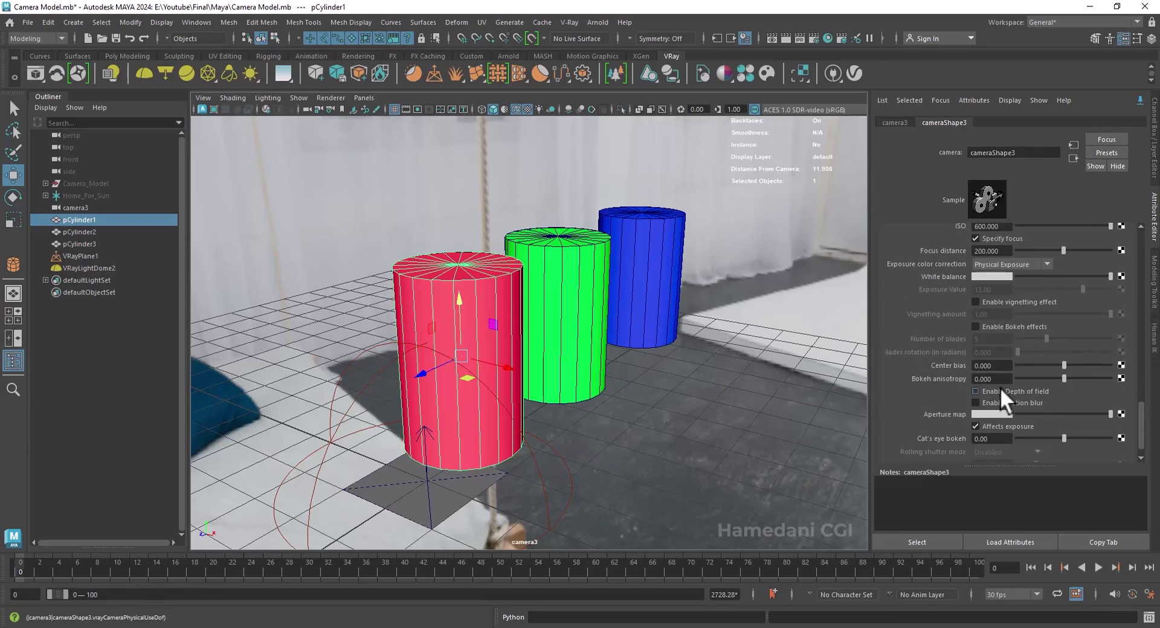
{"action": "scroll", "coordinate": [929, 284], "scroll_direction": "up", "scroll_amount": 2}
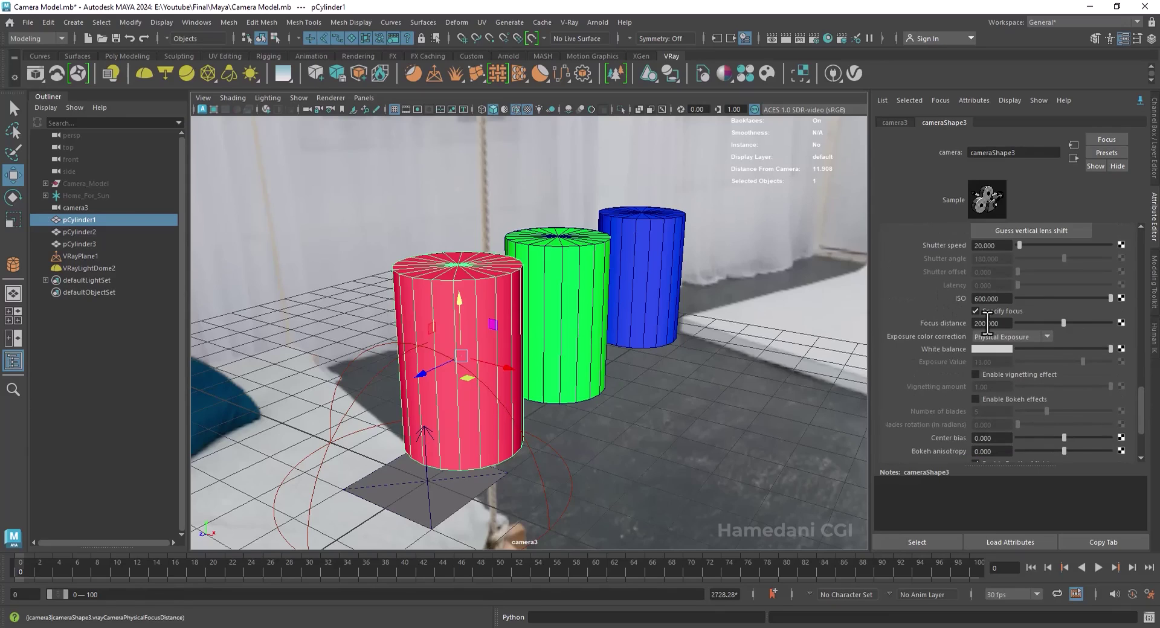
- Set camera3's focus distance to 11.908 for the red cylinder and check the focus in a viewport render
{"action": "double_click", "coordinate": [1001, 325]}
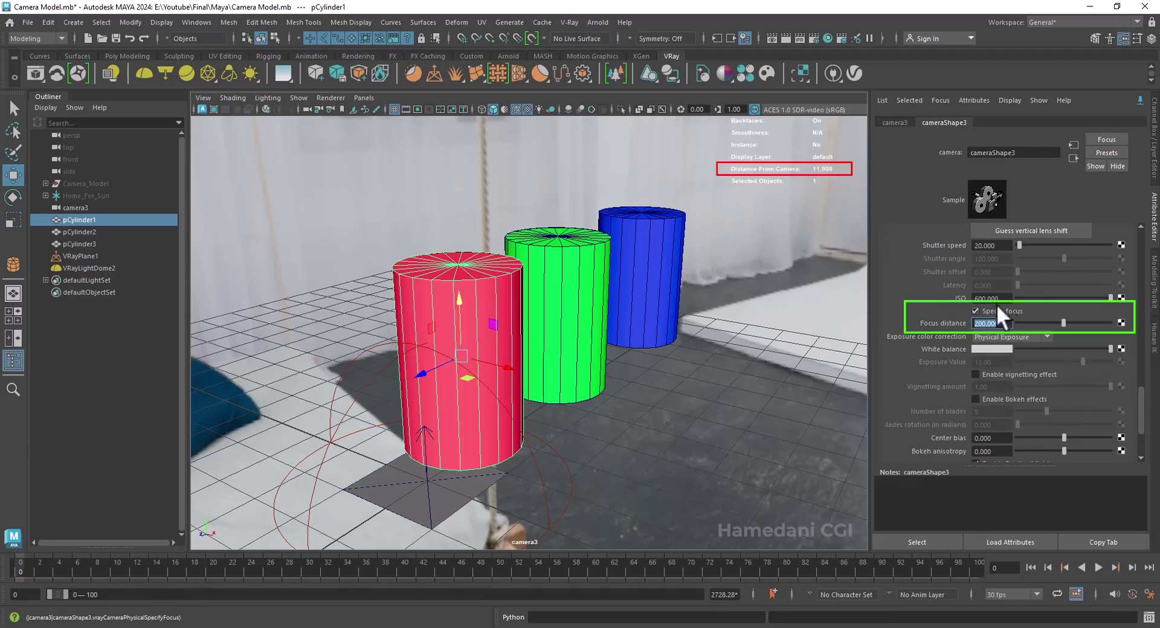
{"action": "type", "text": "11.908"}
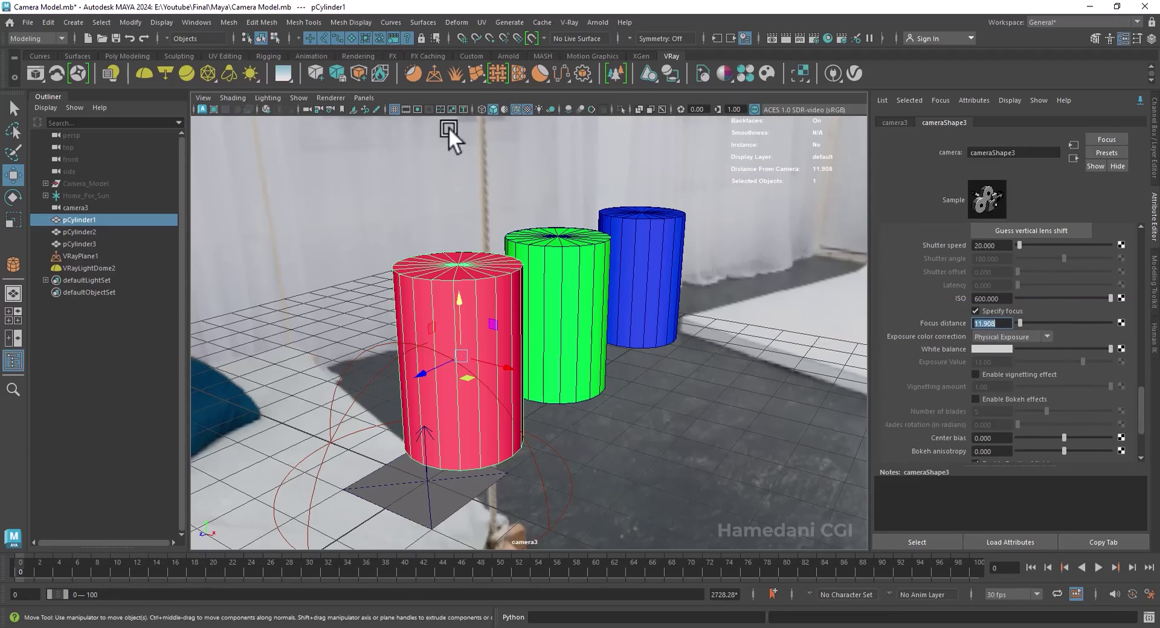
{"action": "left_click", "coordinate": [266, 109]}
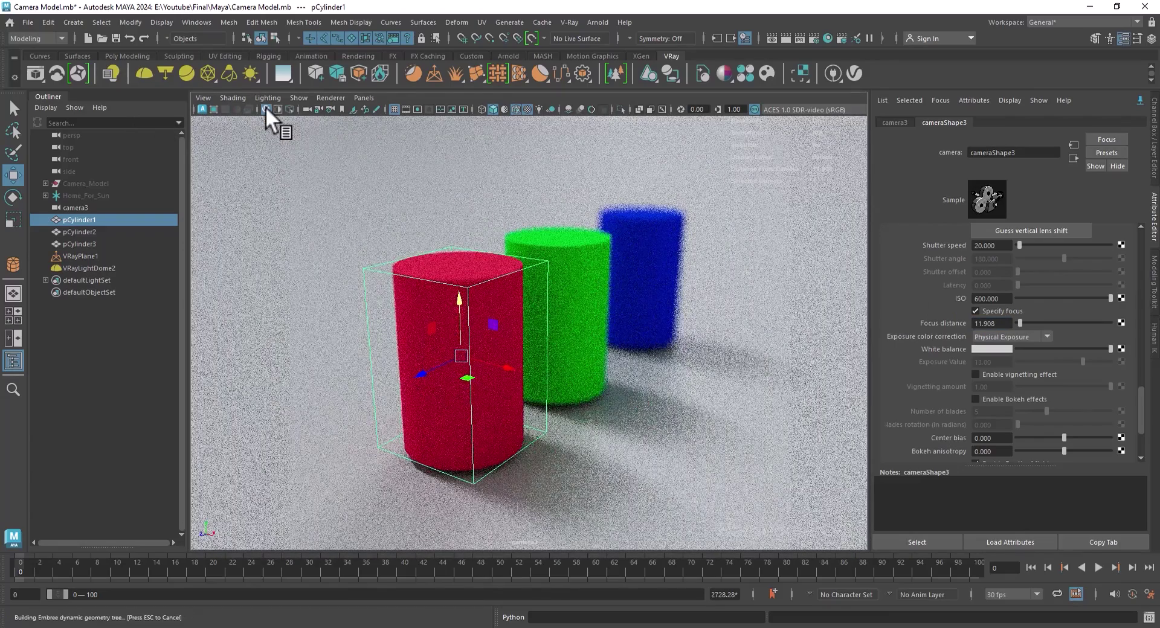
{"action": "left_click", "coordinate": [266, 108]}
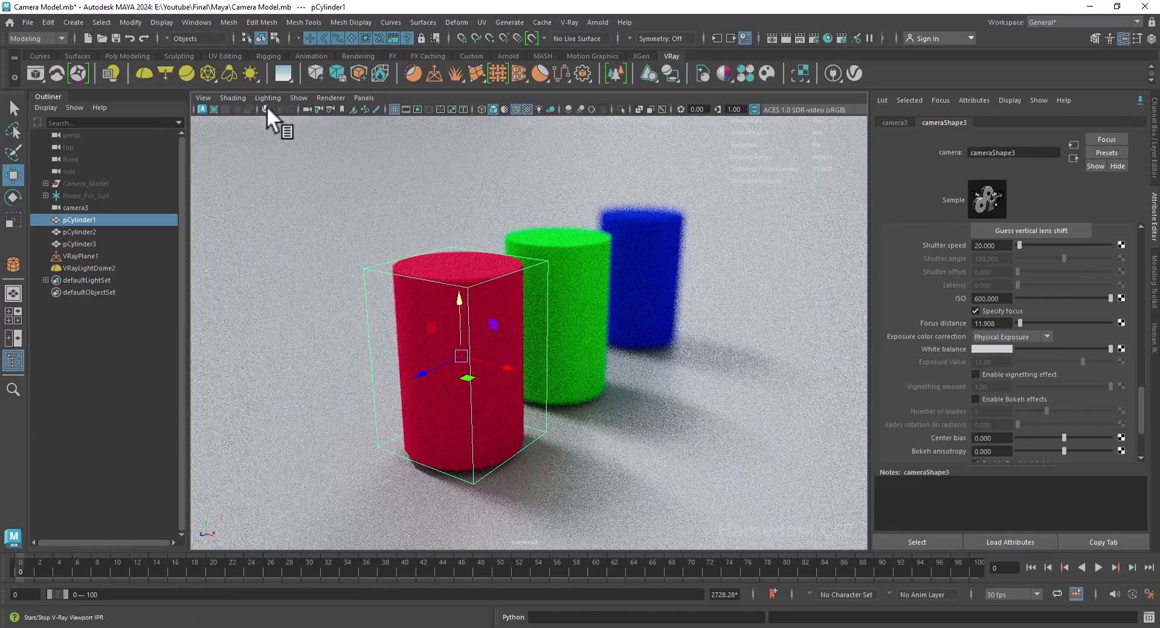
- Set camera3's focus distance to 17.790 for the blue cylinder, run the viewport render and clear the selection
{"action": "left_click", "coordinate": [651, 246]}
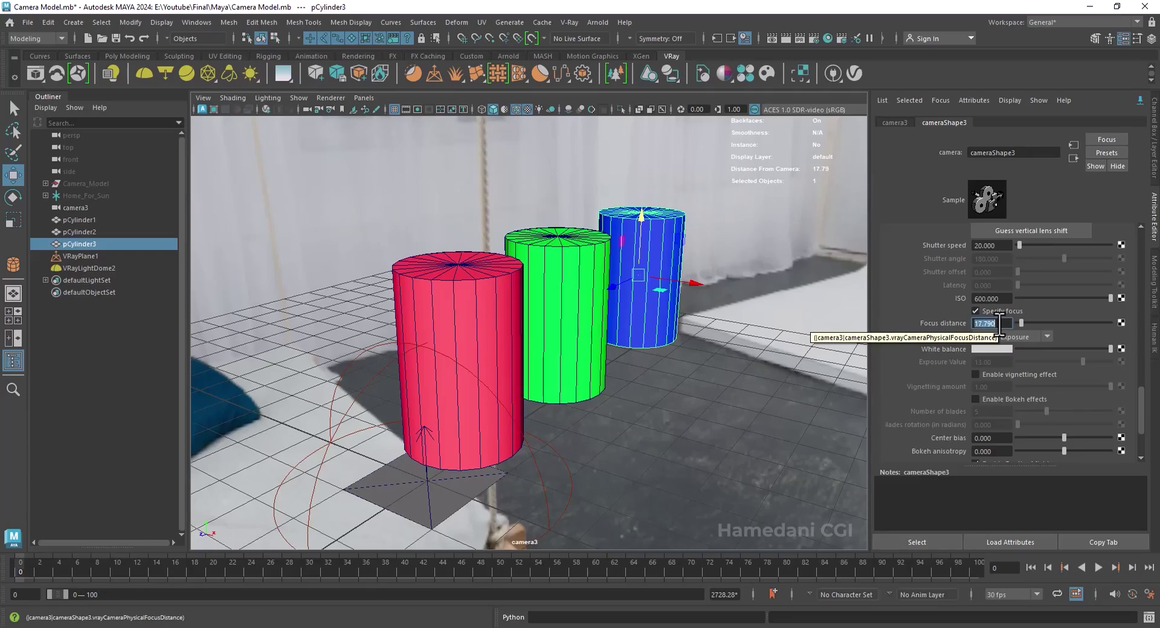
{"action": "left_click", "coordinate": [264, 109]}
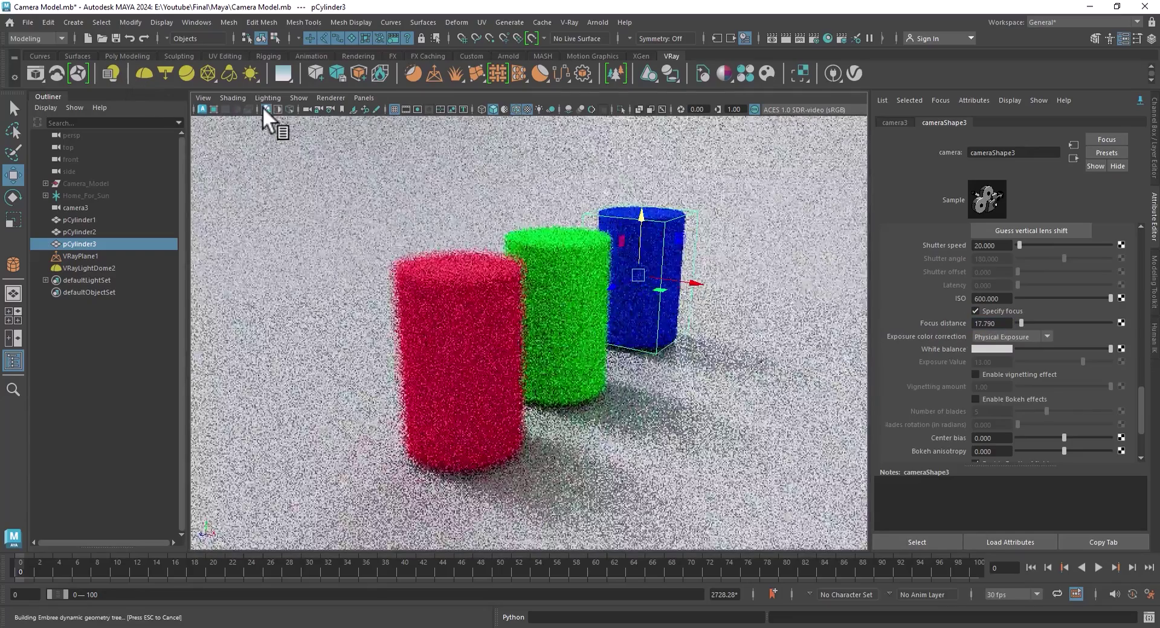
{"action": "left_click", "coordinate": [99, 361]}
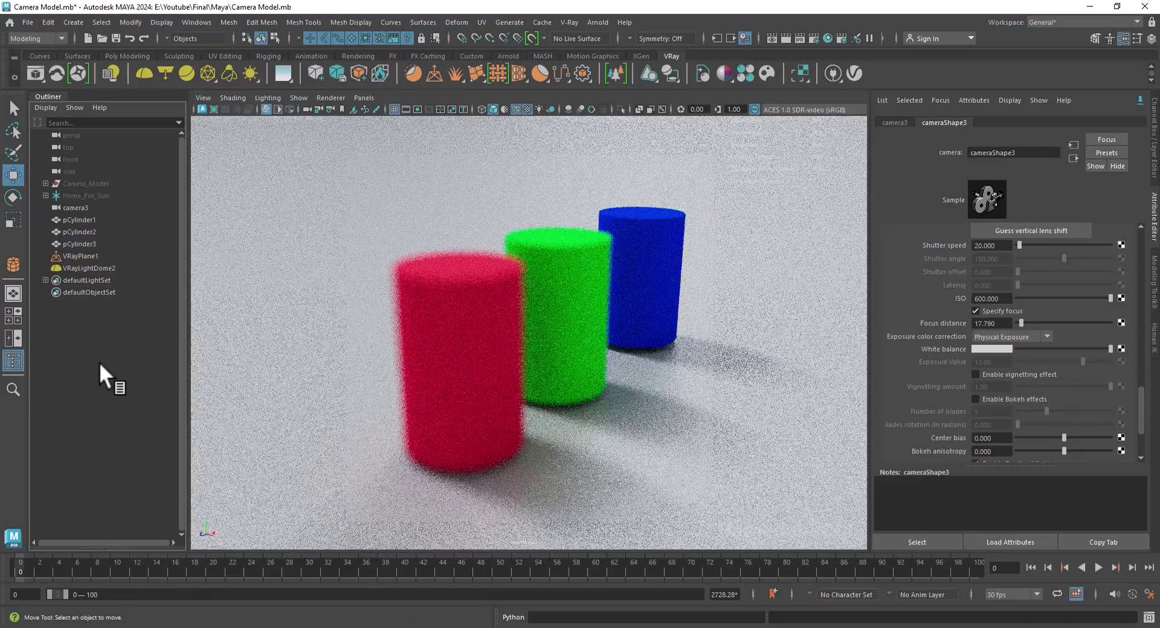
- Open the render settings and review the common image output and resolution settings
{"action": "left_click", "coordinate": [267, 107]}
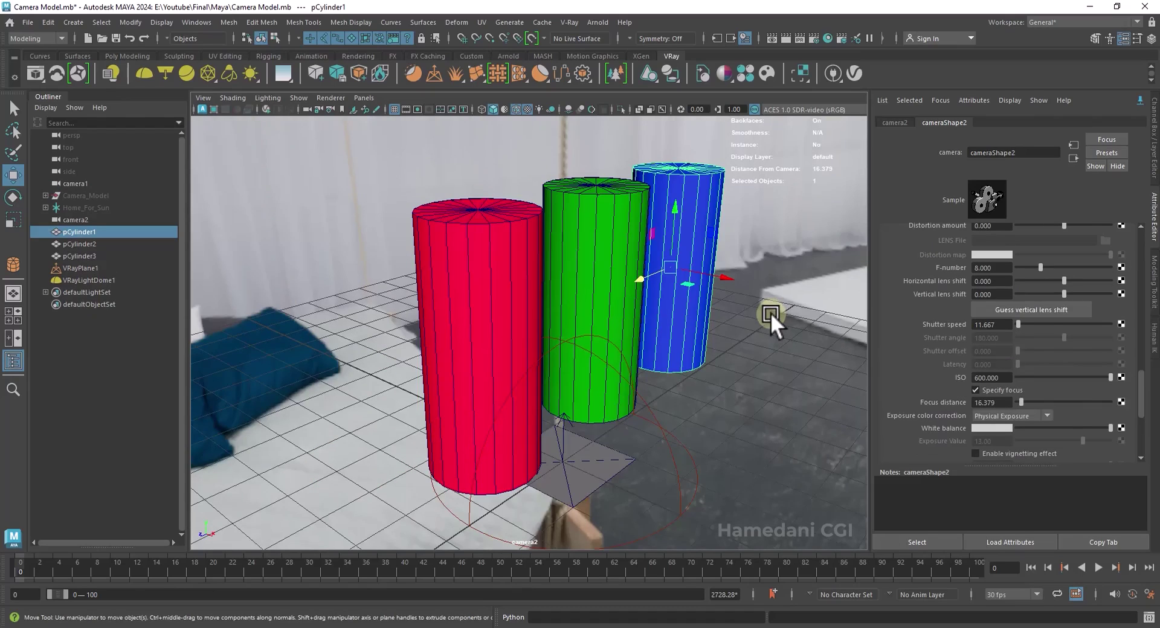
{"action": "left_click", "coordinate": [814, 39]}
{"action": "left_click", "coordinate": [188, 159]}
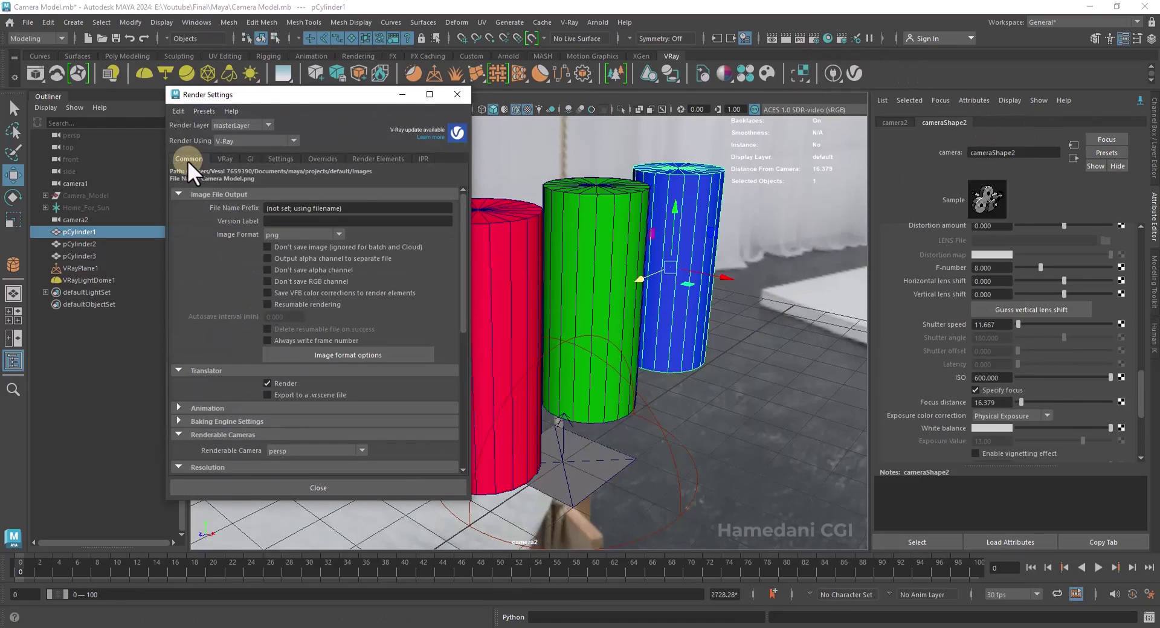
{"action": "scroll", "coordinate": [234, 356], "scroll_direction": "down", "scroll_amount": 4}
{"action": "scroll", "coordinate": [376, 380], "scroll_direction": "down", "scroll_amount": 1}
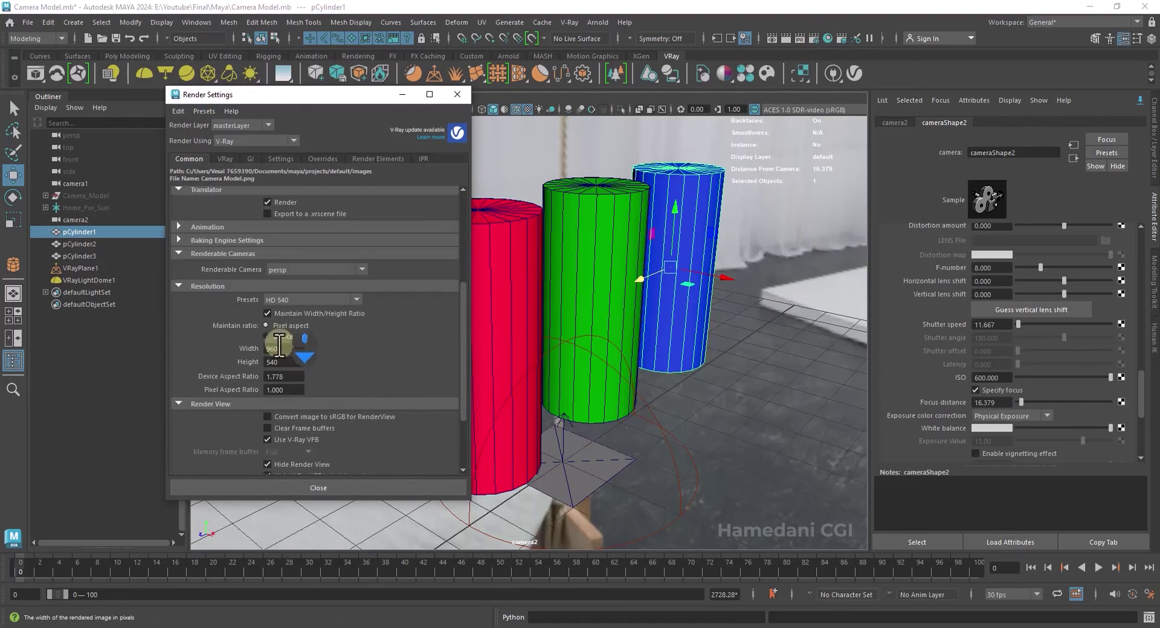
- Try the Progressive image sampler in the V-Ray render settings and switch the sampler type back to Bucket
{"action": "left_click", "coordinate": [224, 159]}
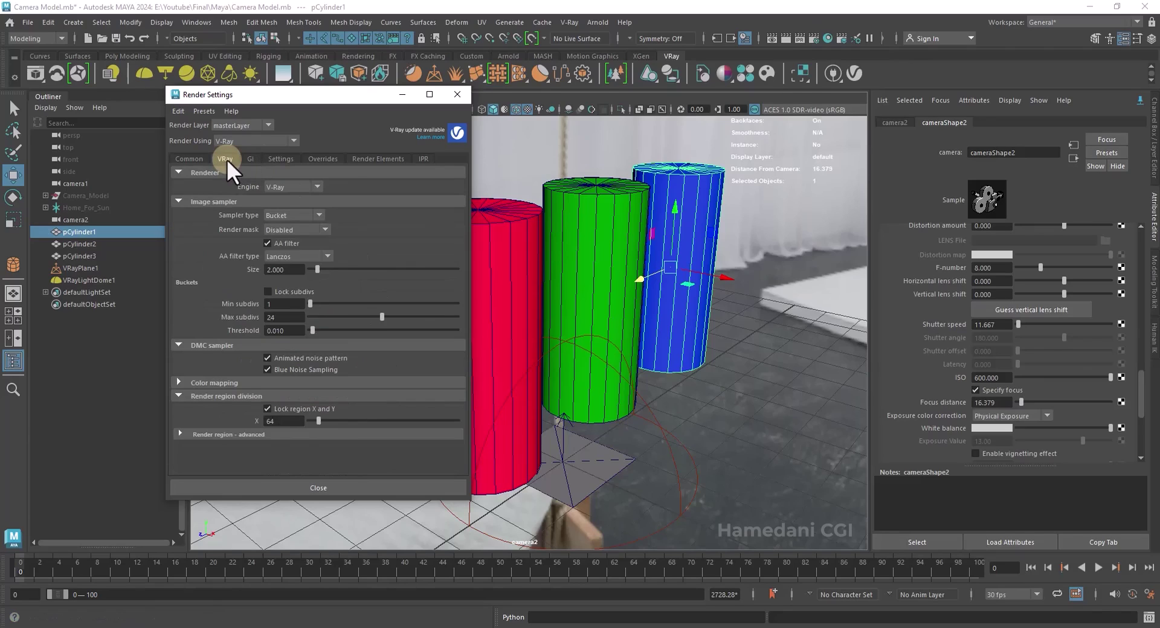
{"action": "left_click", "coordinate": [295, 215]}
{"action": "left_click", "coordinate": [297, 240]}
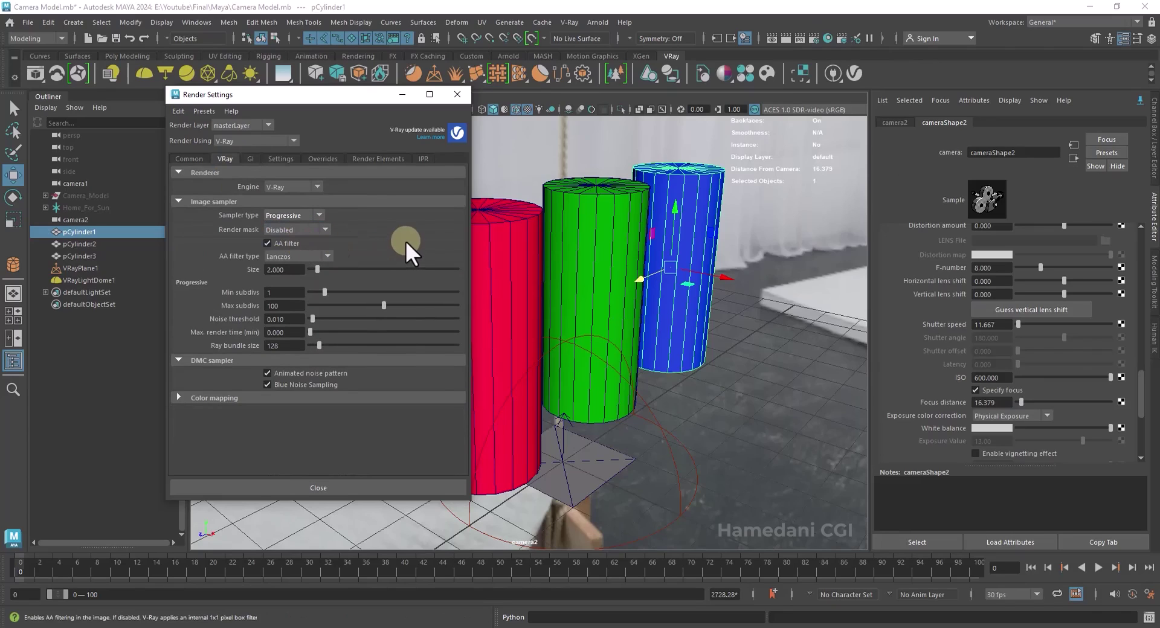
{"action": "mouse_move", "coordinate": [405, 240]}
{"action": "left_click", "coordinate": [317, 217]}
{"action": "left_click", "coordinate": [302, 230]}
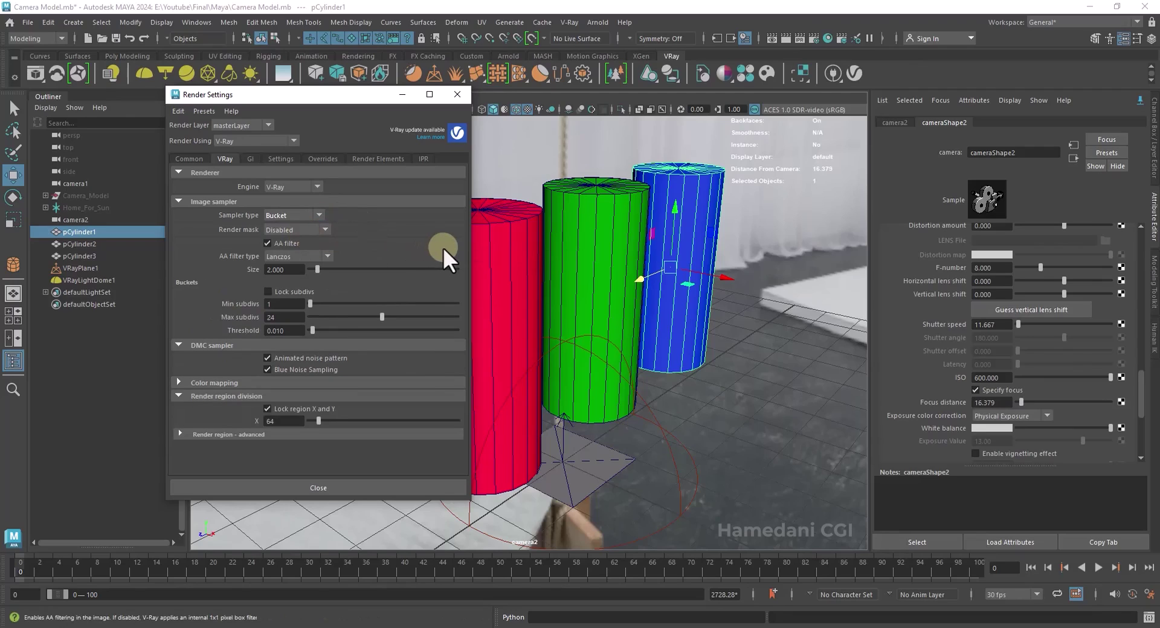
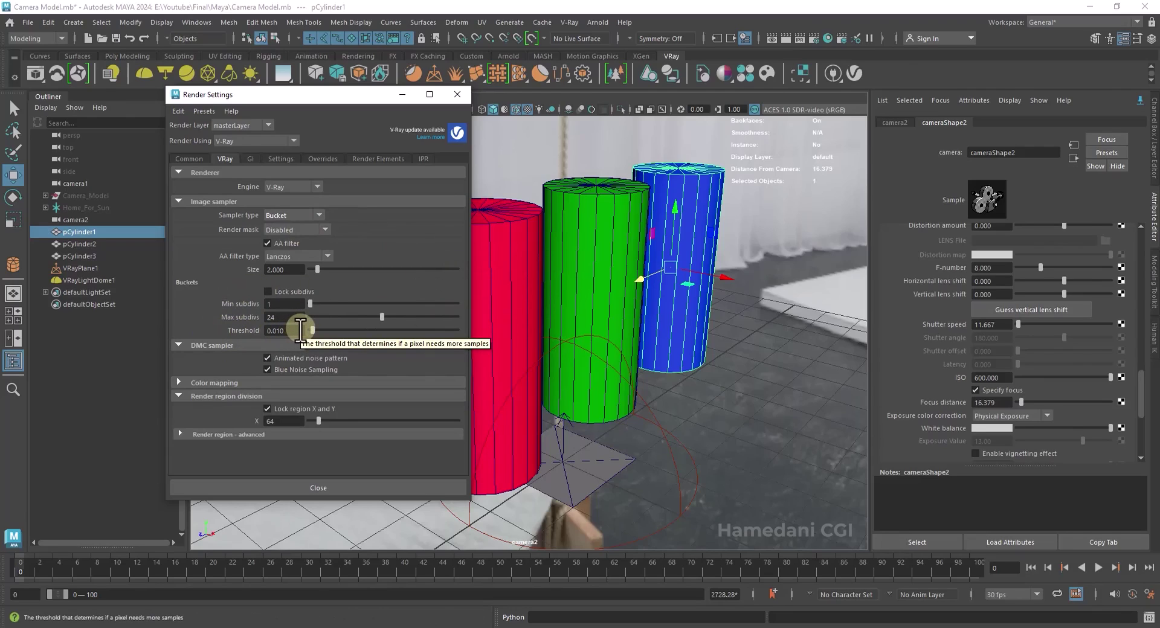
- Set the bucket sampler's max subdivs to 5 and threshold to 0.800, and render a low-quality test frame
{"action": "left_click", "coordinate": [281, 316]}
{"action": "type", "text": "128"}
{"action": "key", "text": "Return"}
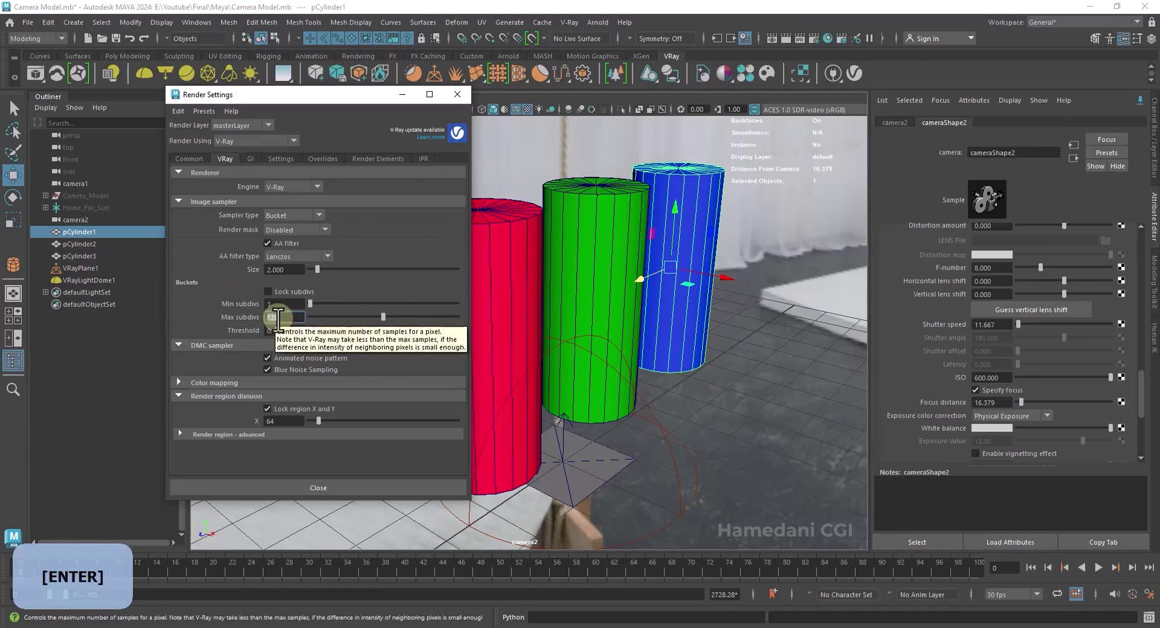
{"action": "type", "text": "5"}
{"action": "key", "text": "Return"}
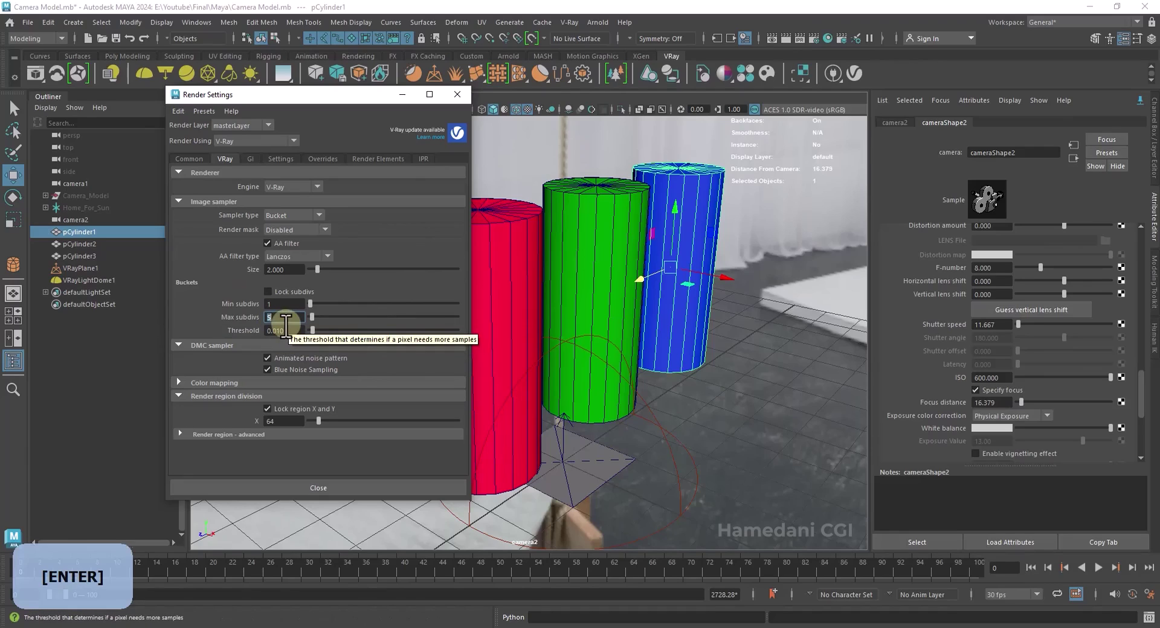
{"action": "double_click", "coordinate": [296, 330]}
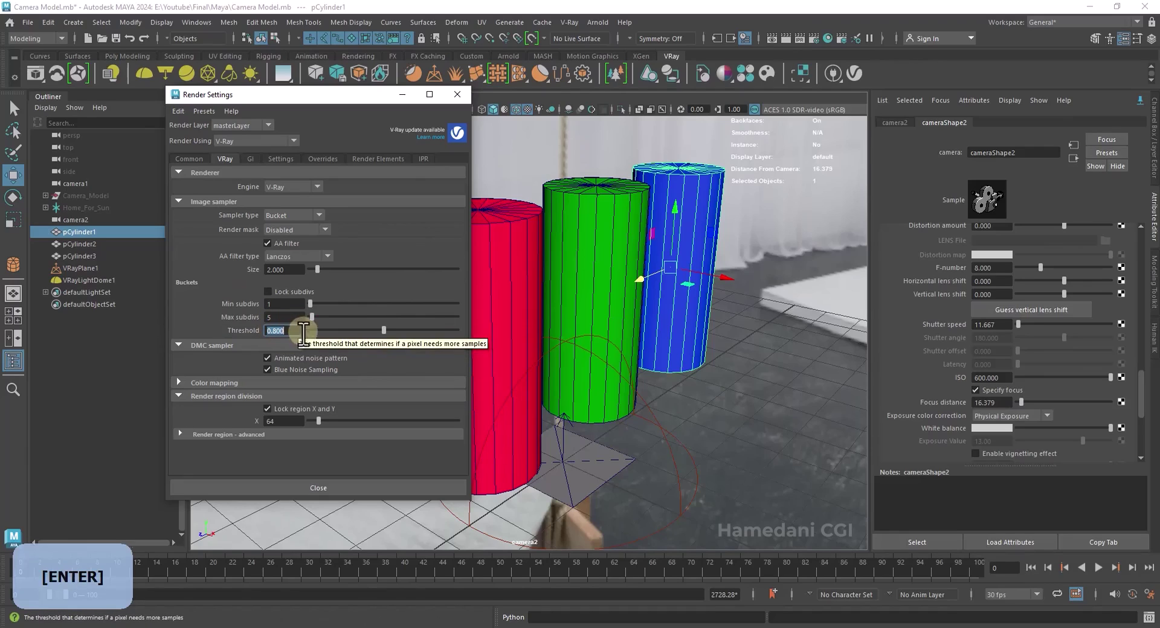
{"action": "left_click", "coordinate": [800, 39]}
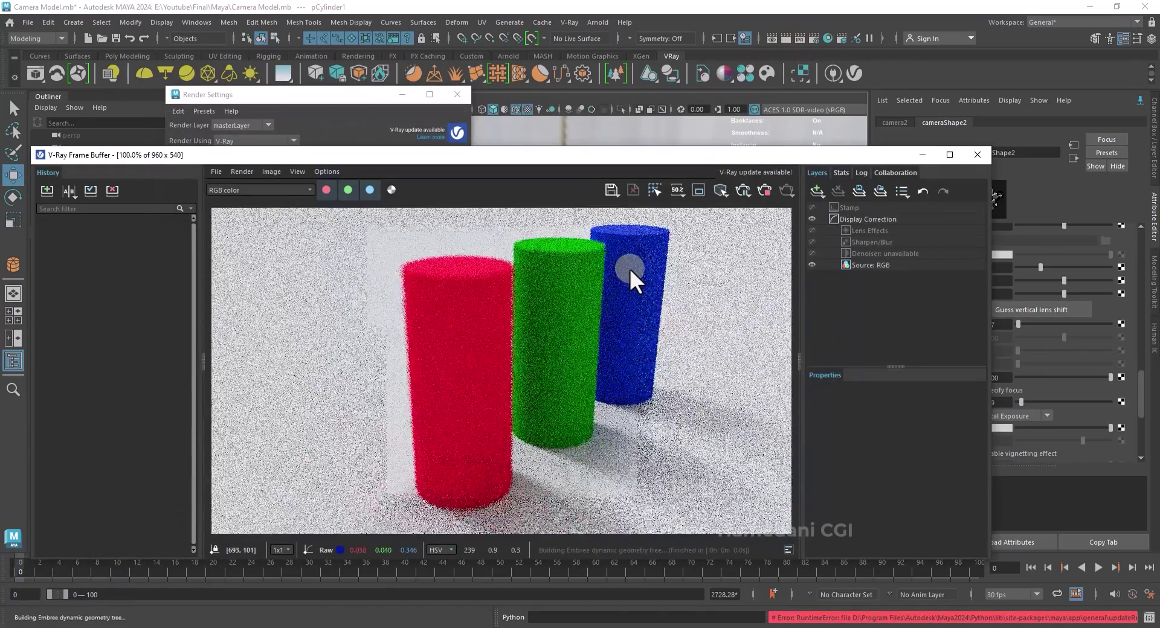
- Reposition the V-Ray Frame Buffer and save the low-quality render to its history
{"action": "left_click", "coordinate": [326, 127]}
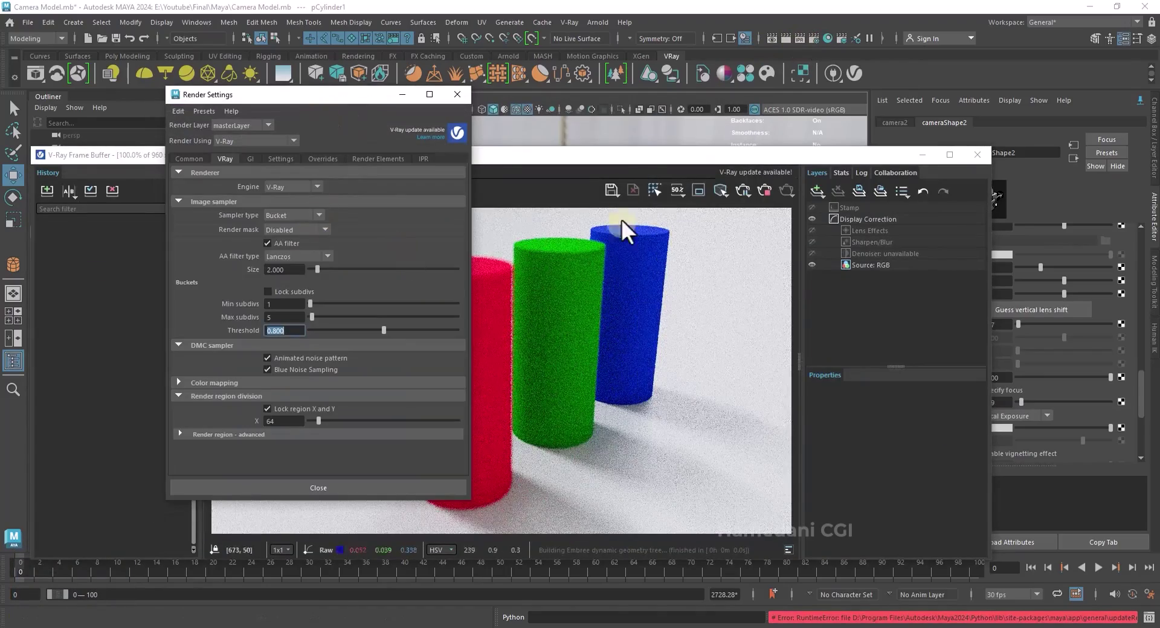
{"action": "left_click", "coordinate": [611, 154]}
{"action": "left_click_drag", "start_coordinate": [611, 161], "coordinate": [637, 158]}
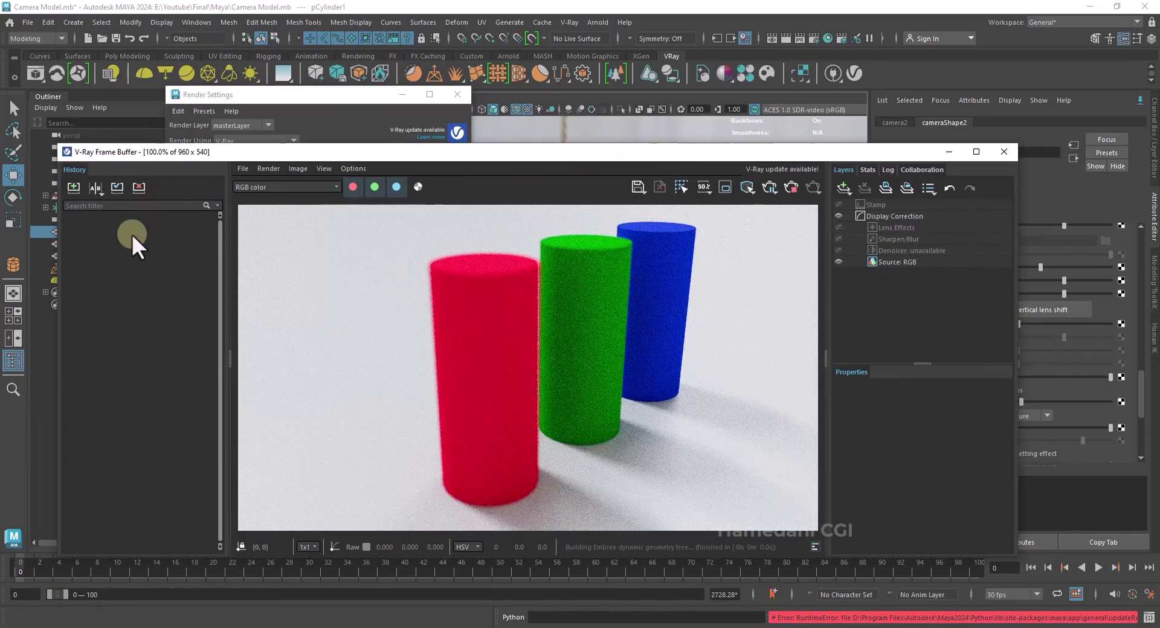
{"action": "left_click", "coordinate": [74, 188]}
- Set the bucket sampler's max subdivs to 128 and the threshold to 0.002
{"action": "left_click", "coordinate": [332, 125]}
{"action": "left_click_drag", "start_coordinate": [298, 317], "coordinate": [273, 316]}
{"action": "type", "text": "128"}
{"action": "key", "text": "Return"}
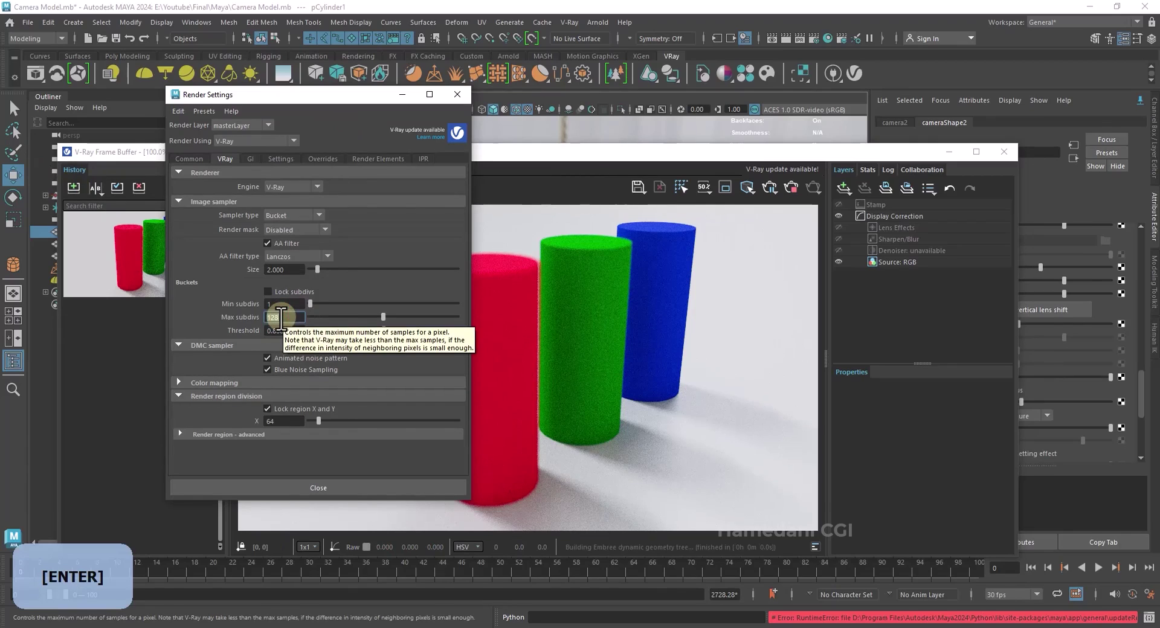
{"action": "double_click", "coordinate": [283, 330]}
{"action": "type", "text": "0.002"}
{"action": "key", "text": "Return"}
- Render the three cylinders again in the V-Ray Frame Buffer with the higher-quality sampler settings
{"action": "left_click", "coordinate": [724, 154]}
{"action": "left_click", "coordinate": [792, 189]}
{"action": "left_click", "coordinate": [813, 189]}
{"action": "left_click", "coordinate": [819, 203]}
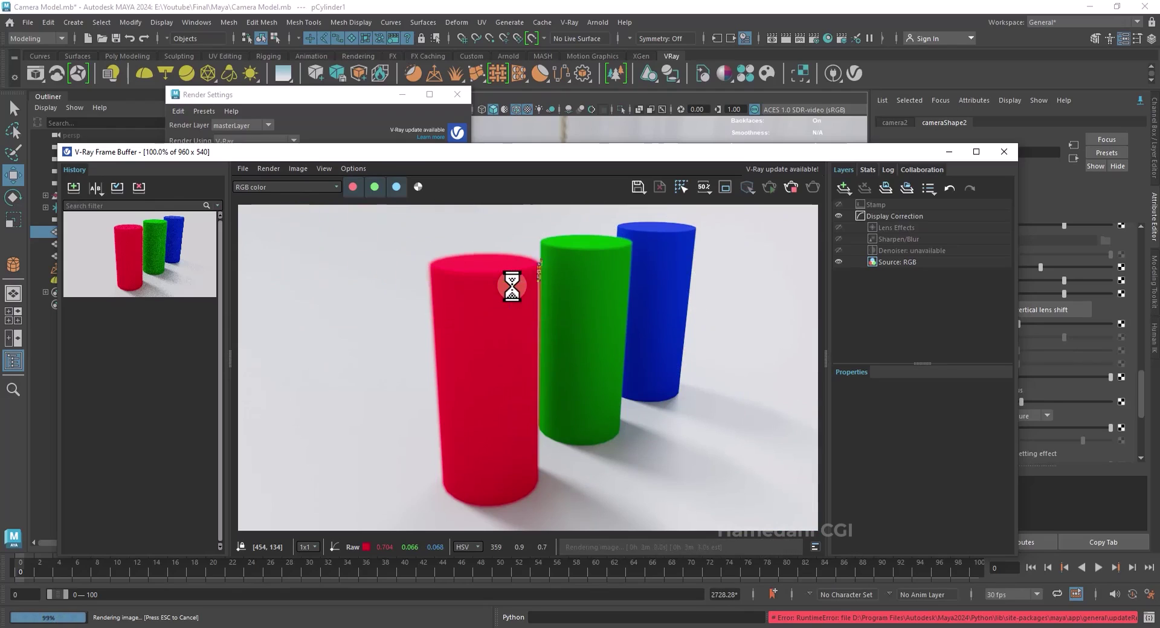
- Compare the low- and high-quality renders with the frame buffer's A/B wipe, and close the frame buffer
{"action": "right_click", "coordinate": [103, 245]}
{"action": "left_click", "coordinate": [134, 264]}
{"action": "right_click", "coordinate": [180, 336]}
{"action": "left_click", "coordinate": [196, 366]}
{"action": "left_click_drag", "start_coordinate": [531, 251], "coordinate": [307, 272]}
{"action": "left_click_drag", "start_coordinate": [304, 313], "coordinate": [724, 301]}
{"action": "left_click", "coordinate": [1004, 151]}
- Set the bucket sampler's threshold to 0.01 and its max subdivs to 256
{"action": "left_click", "coordinate": [327, 316]}
{"action": "double_click", "coordinate": [292, 329]}
{"action": "type", "text": "0.01"}
{"action": "key", "text": "Return"}
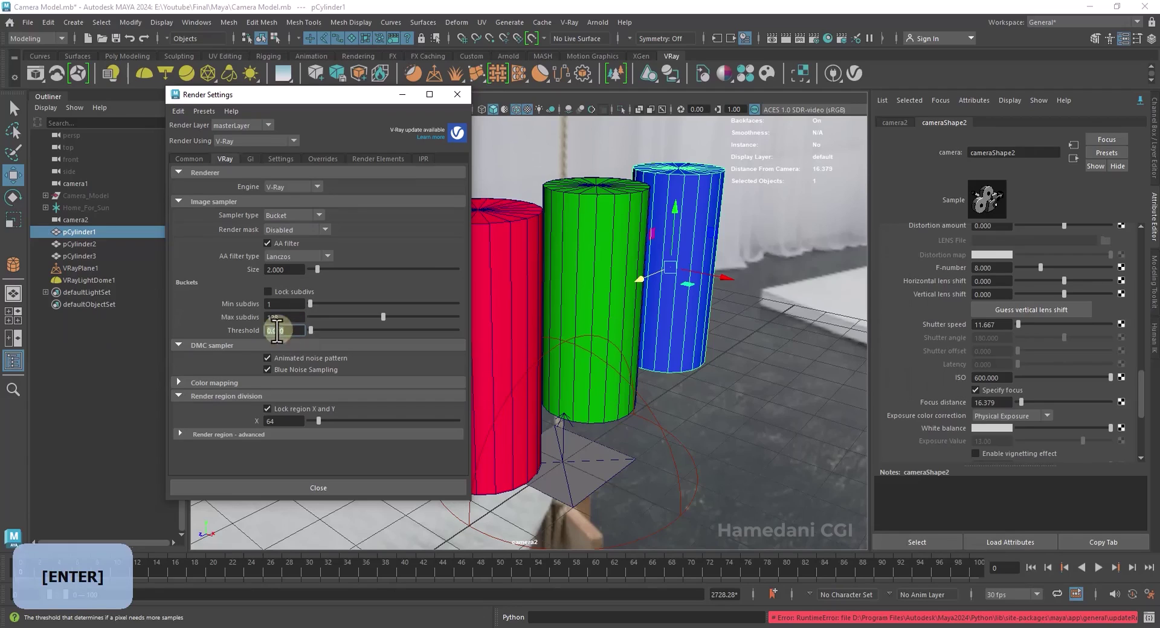
{"action": "left_click", "coordinate": [283, 318]}
{"action": "double_click", "coordinate": [283, 317]}
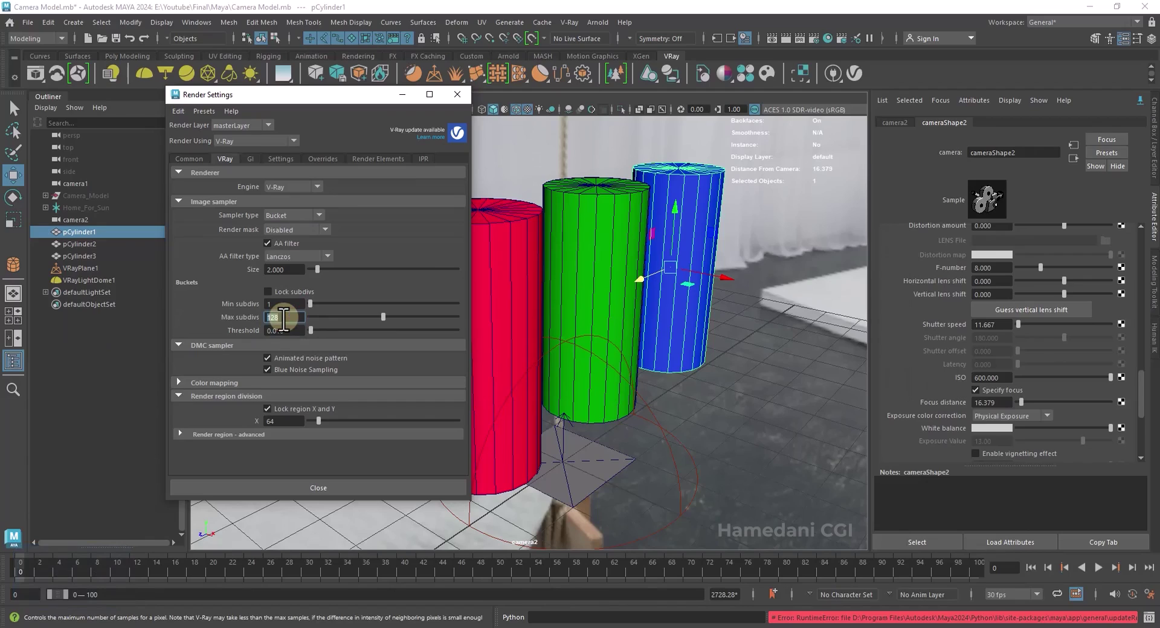
{"action": "type", "text": "256"}
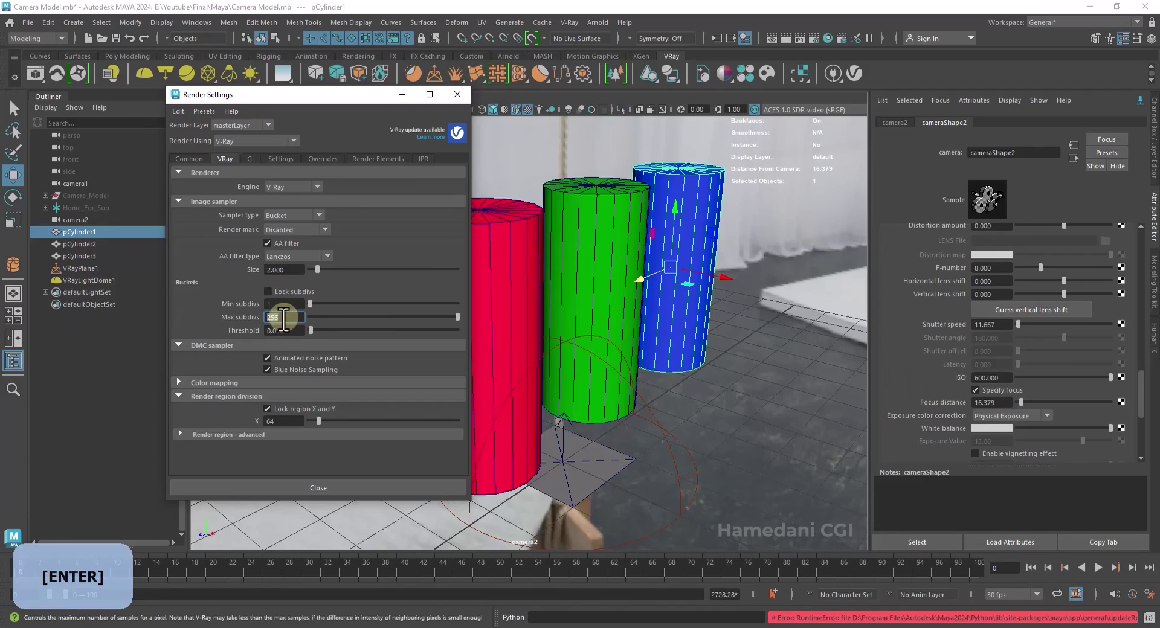
- Try light cache subdivs of 1000 and 800 in the GI settings, and close the render settings
{"action": "left_click", "coordinate": [250, 159]}
{"action": "double_click", "coordinate": [282, 264]}
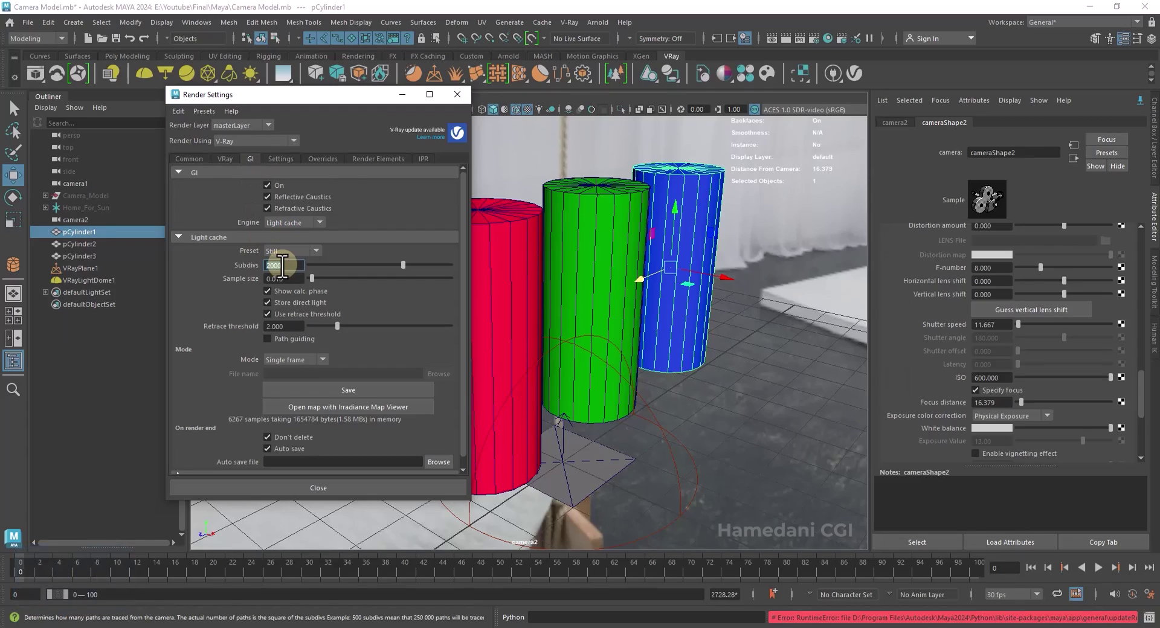
{"action": "type", "text": "1"}
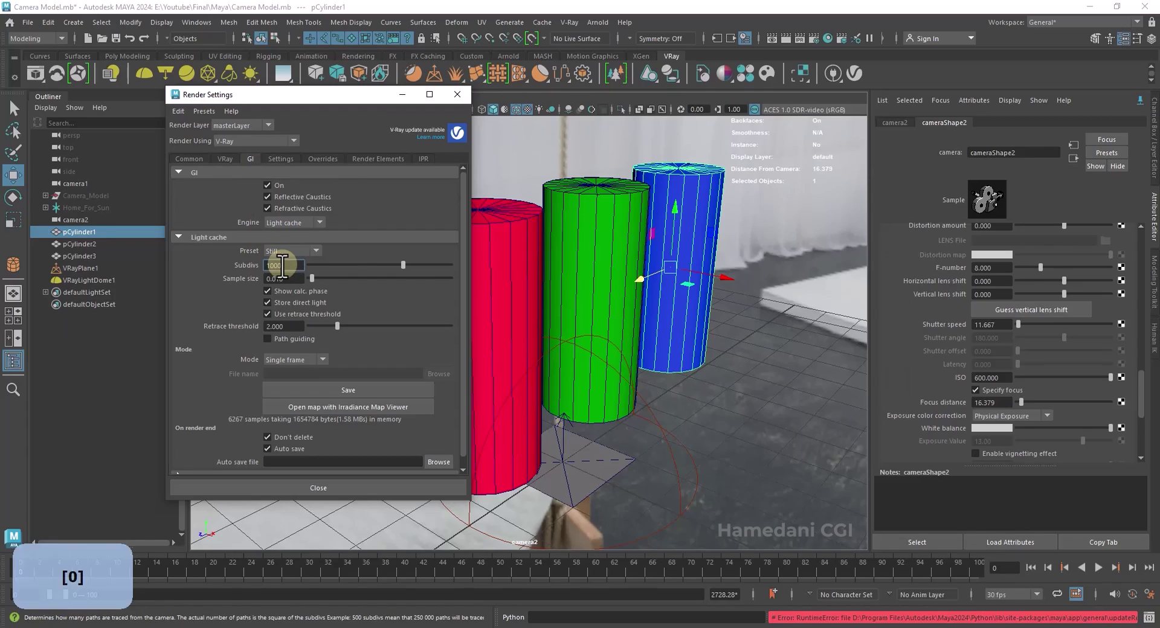
{"action": "type", "text": "000"}
{"action": "key", "text": "Return"}
{"action": "double_click", "coordinate": [275, 264]}
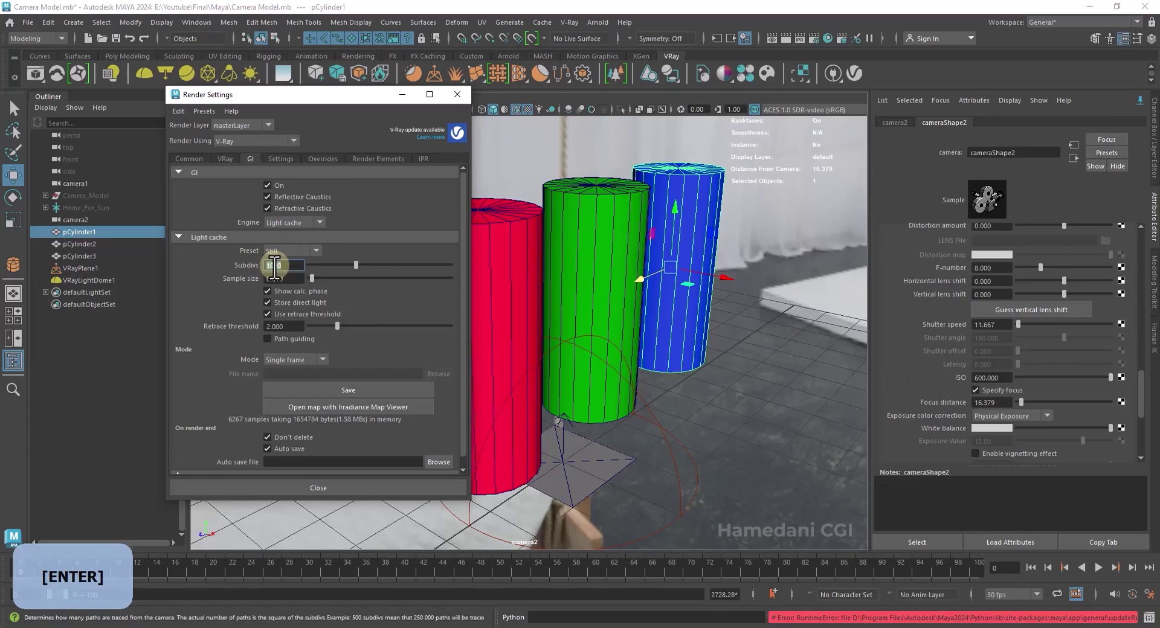
{"action": "type", "text": "800"}
{"action": "key", "text": "Return"}
{"action": "type", "text": "10"}
{"action": "left_click", "coordinate": [227, 158]}
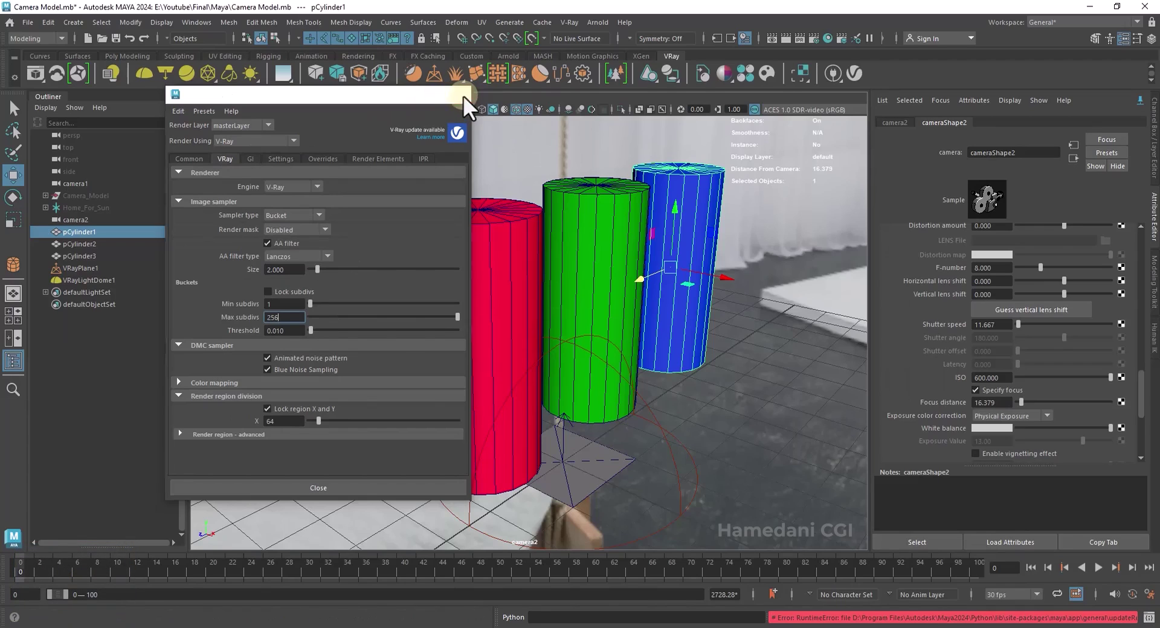
{"action": "left_click", "coordinate": [463, 96]}
- Delete camera2, the three cylinders, the V-Ray plane and the dome light from the scene
{"action": "left_click", "coordinate": [78, 218]}
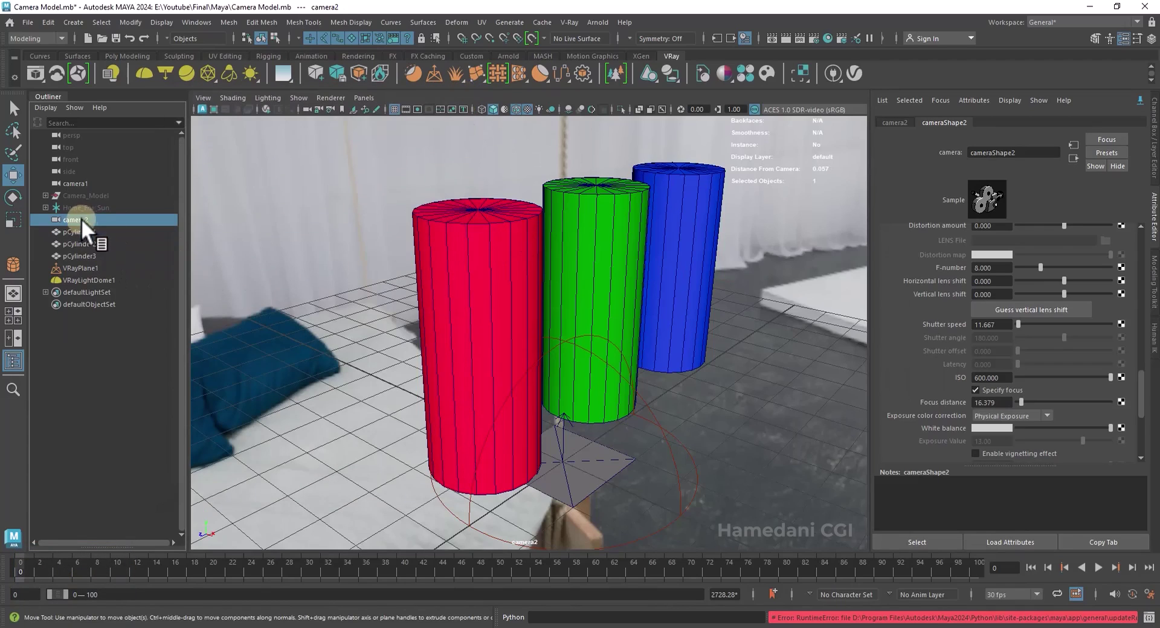
{"action": "left_click", "coordinate": [88, 277], "text": "shift"}
{"action": "key", "text": "Delete"}
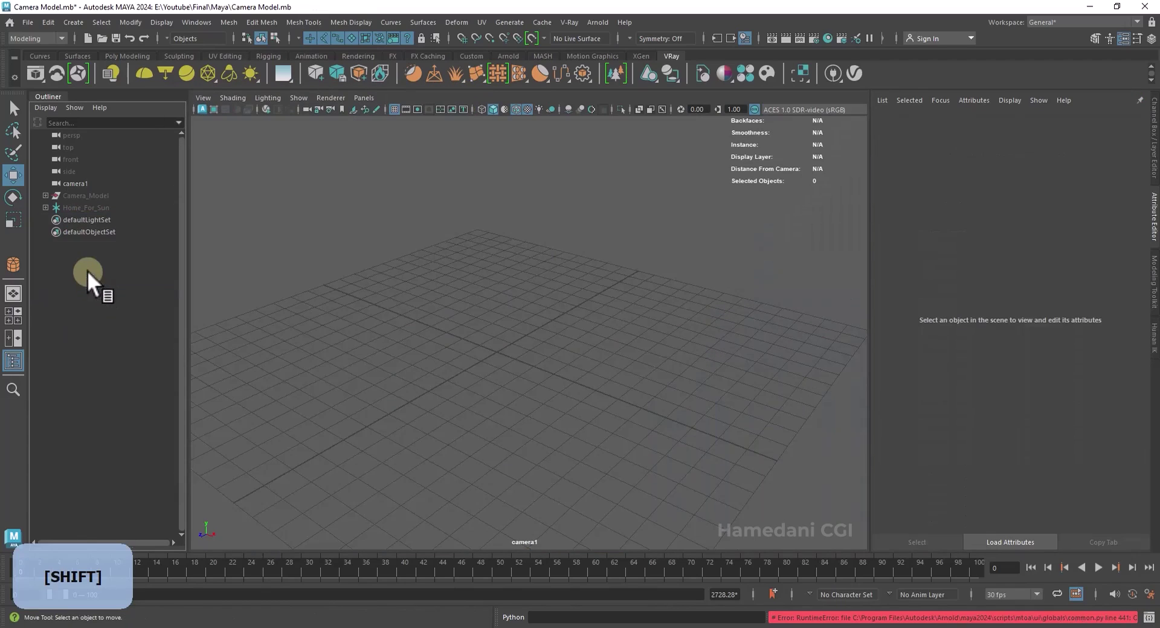
- Unhide Camera_Model and frame the whole vintage camera in the viewport
{"action": "scroll", "coordinate": [418, 263], "scroll_direction": "down", "scroll_amount": 3}
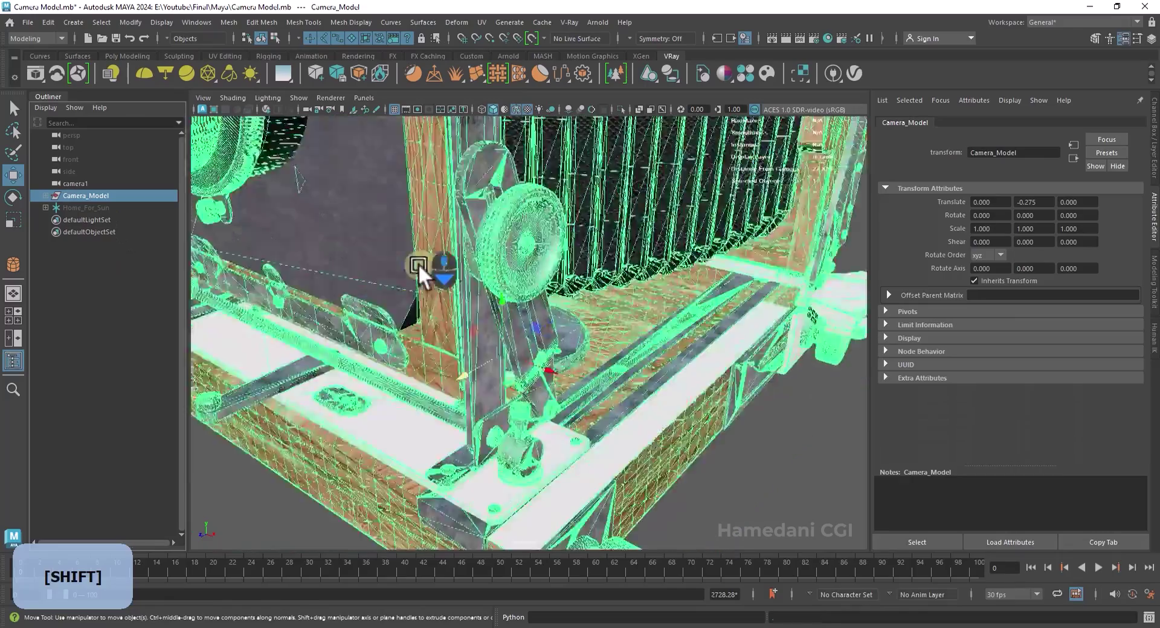
{"action": "scroll", "coordinate": [418, 263], "scroll_direction": "down", "scroll_amount": 4}
{"action": "middle_click_drag", "start_coordinate": [549, 304], "coordinate": [569, 346], "text": "alt"}
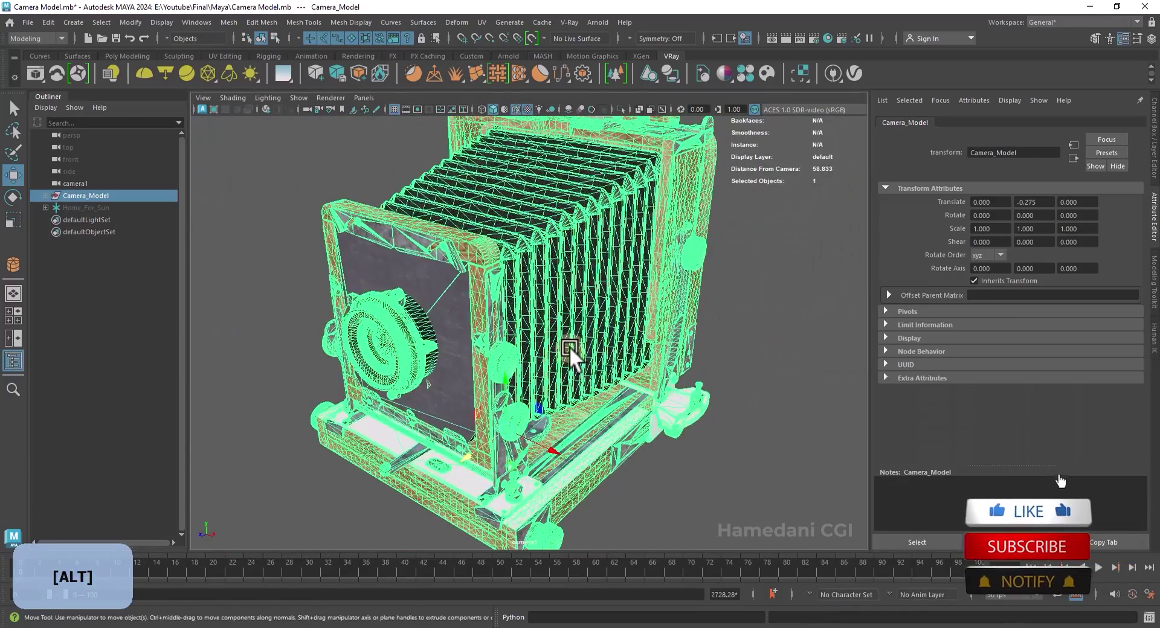
{"action": "scroll", "coordinate": [572, 346], "scroll_direction": "down", "scroll_amount": 1}
{"action": "mouse_move", "coordinate": [572, 347]}
{"action": "left_mouse_down", "text": "alt"}
{"action": "mouse_move", "coordinate": [590, 383]}
{"action": "mouse_move", "coordinate": [592, 361]}
{"action": "mouse_move", "coordinate": [579, 367]}
{"action": "left_mouse_up", "text": "alt"}
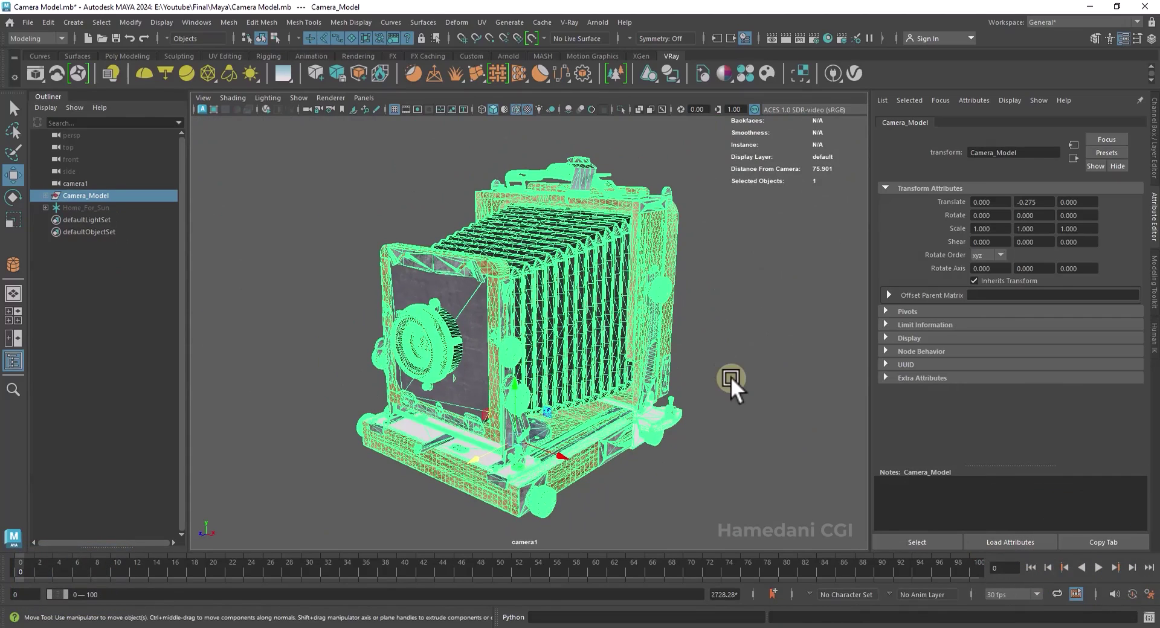
- Create a polygon plane beneath the camera model and enlarge it as a floor
{"action": "left_click_drag", "start_coordinate": [684, 386], "coordinate": [385, 252], "text": "alt"}
{"action": "left_click_drag", "start_coordinate": [313, 223], "coordinate": [387, 284], "text": "alt"}
{"action": "left_click", "coordinate": [126, 56]}
{"action": "left_click", "coordinate": [141, 74]}
{"action": "left_click_drag", "start_coordinate": [330, 388], "coordinate": [855, 365]}
{"action": "scroll", "coordinate": [679, 324], "scroll_direction": "down", "scroll_amount": 2}
- Extrude the plane's back edge upward into a wall and bevel the corner edge into a smooth curve
{"action": "right_click_drag", "start_coordinate": [634, 280], "coordinate": [636, 242]}
{"action": "left_click", "coordinate": [622, 275]}
{"action": "key", "text": "w"}
{"action": "left_click_drag", "start_coordinate": [531, 253], "coordinate": [531, 90], "text": "shift"}
{"action": "left_click", "coordinate": [447, 342], "text": "shift"}
{"action": "right_click_drag", "start_coordinate": [447, 342], "coordinate": [500, 344], "text": "shift"}
{"action": "left_click_drag", "start_coordinate": [711, 356], "coordinate": [771, 356]}
- Pull the backdrop's front floor edge forward and raise its top wall edge
{"action": "left_click", "coordinate": [656, 446]}
{"action": "scroll", "coordinate": [657, 446], "scroll_direction": "down", "scroll_amount": 5}
{"action": "key", "text": "w"}
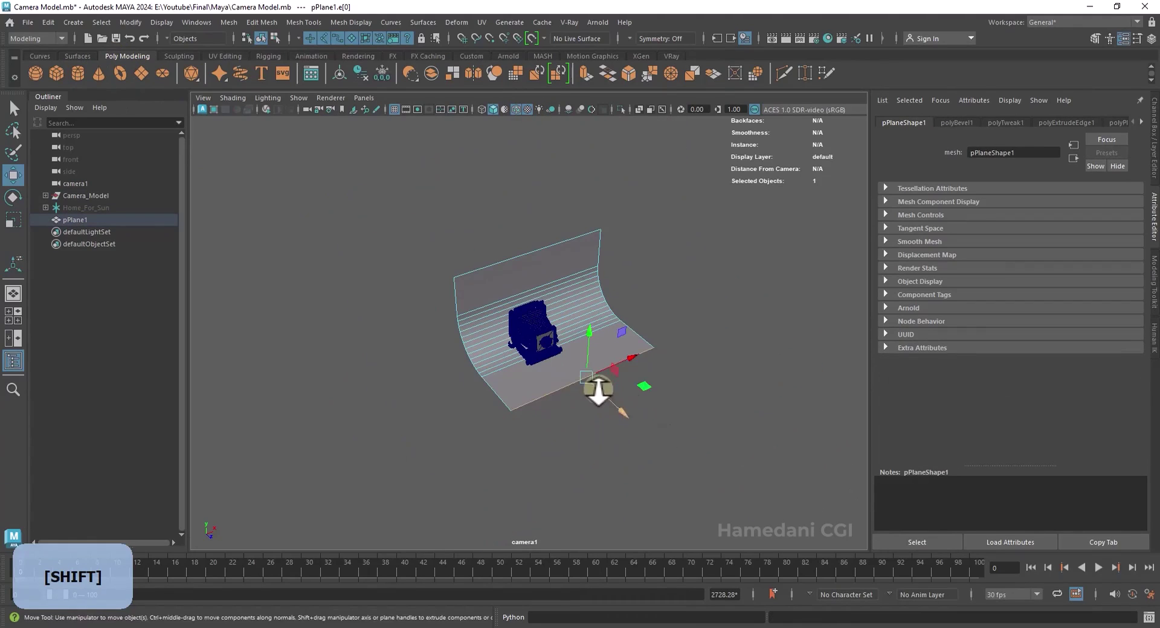
{"action": "left_click_drag", "start_coordinate": [618, 397], "coordinate": [696, 481]}
{"action": "left_click", "coordinate": [531, 253]}
{"action": "left_click_drag", "start_coordinate": [530, 209], "coordinate": [532, 58]}
- Select the edge loops on both sides of the backdrop and pull them outward to widen it
{"action": "left_click", "coordinate": [603, 205]}
{"action": "double_click", "coordinate": [704, 393], "text": "shift"}
{"action": "left_click_drag", "start_coordinate": [719, 239], "coordinate": [882, 159]}
{"action": "left_click", "coordinate": [443, 262]}
{"action": "double_click", "coordinate": [541, 457], "text": "shift"}
{"action": "left_click_drag", "start_coordinate": [557, 295], "coordinate": [392, 348]}
- Return the backdrop to object mode and move it behind the camera model, to about X 12.5 and Z -53.1
{"action": "left_click_drag", "start_coordinate": [634, 390], "coordinate": [441, 410], "text": "alt"}
{"action": "right_click_drag", "start_coordinate": [595, 264], "coordinate": [634, 232]}
{"action": "left_click_drag", "start_coordinate": [459, 372], "coordinate": [541, 351]}
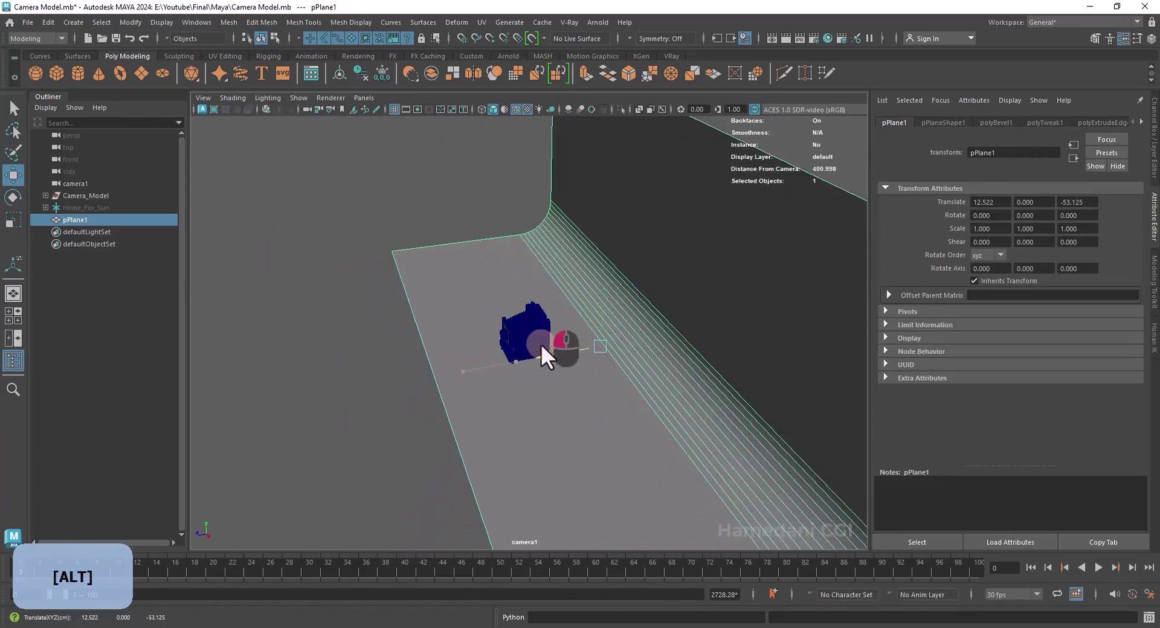
{"action": "left_click_drag", "start_coordinate": [459, 401], "coordinate": [552, 383], "text": "alt"}
{"action": "mouse_move", "coordinate": [553, 383]}
{"action": "right_mouse_down", "text": "alt"}
{"action": "mouse_move", "coordinate": [586, 398]}
{"action": "mouse_move", "coordinate": [568, 396]}
{"action": "right_mouse_up", "text": "alt"}
{"action": "middle_click_drag", "start_coordinate": [712, 444], "coordinate": [637, 435], "text": "alt"}
{"action": "scroll", "coordinate": [724, 466], "scroll_direction": "down", "scroll_amount": 3, "text": "alt"}
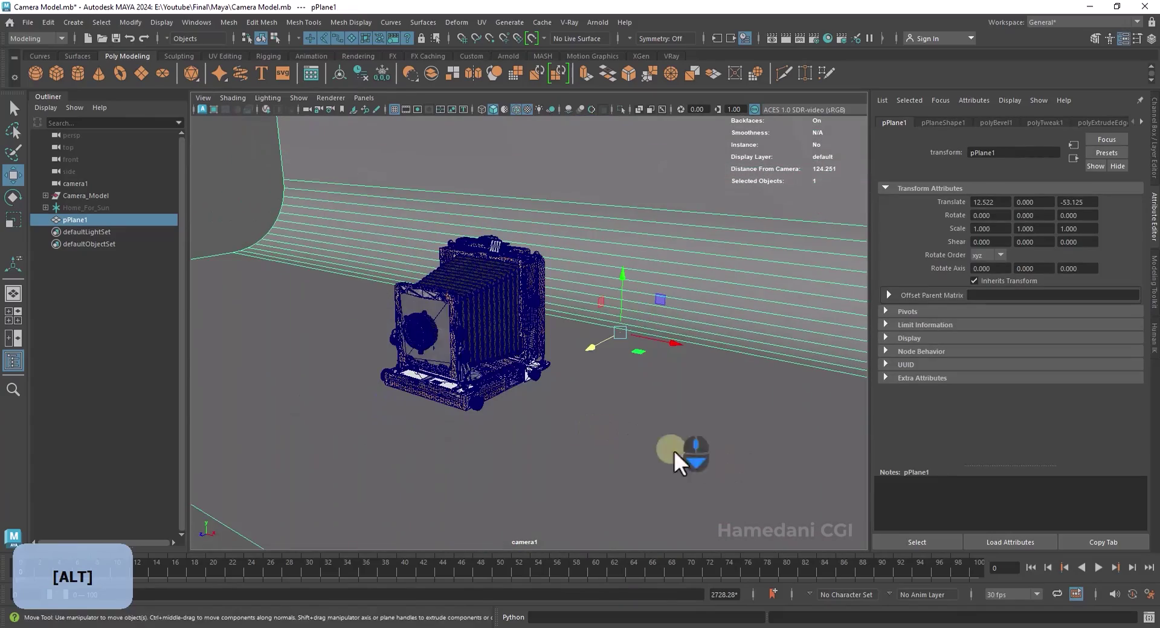
- Create a new camera with an aim, and select the camera itself in its group
{"action": "left_click", "coordinate": [81, 20]}
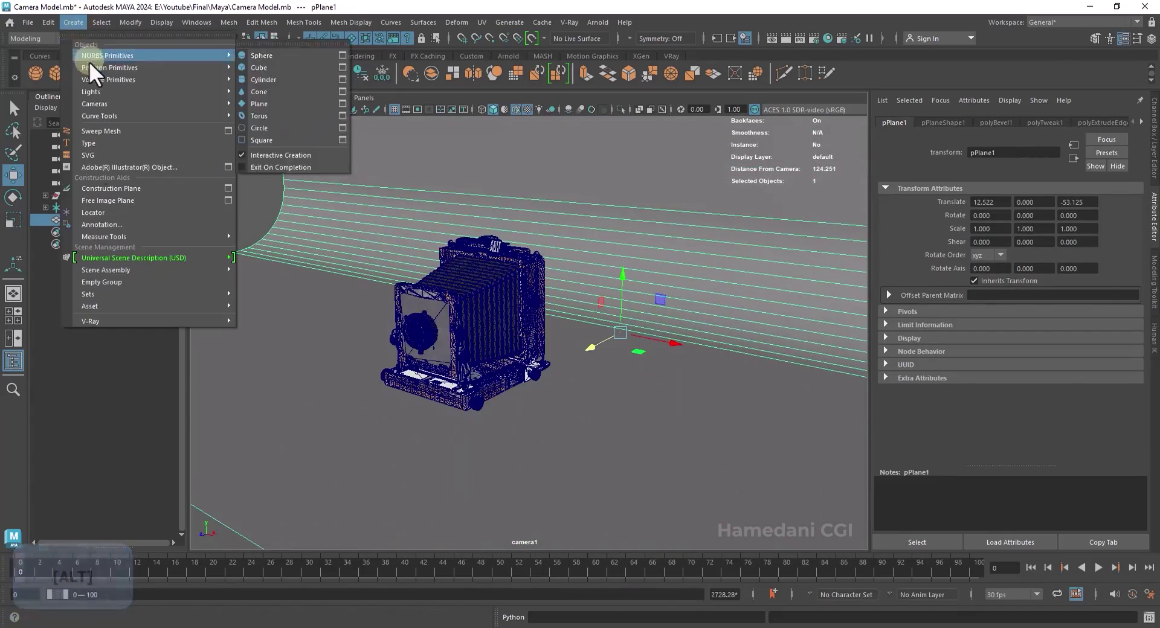
{"action": "left_click", "coordinate": [112, 356]}
{"action": "left_click", "coordinate": [73, 23]}
{"action": "left_click", "coordinate": [270, 115]}
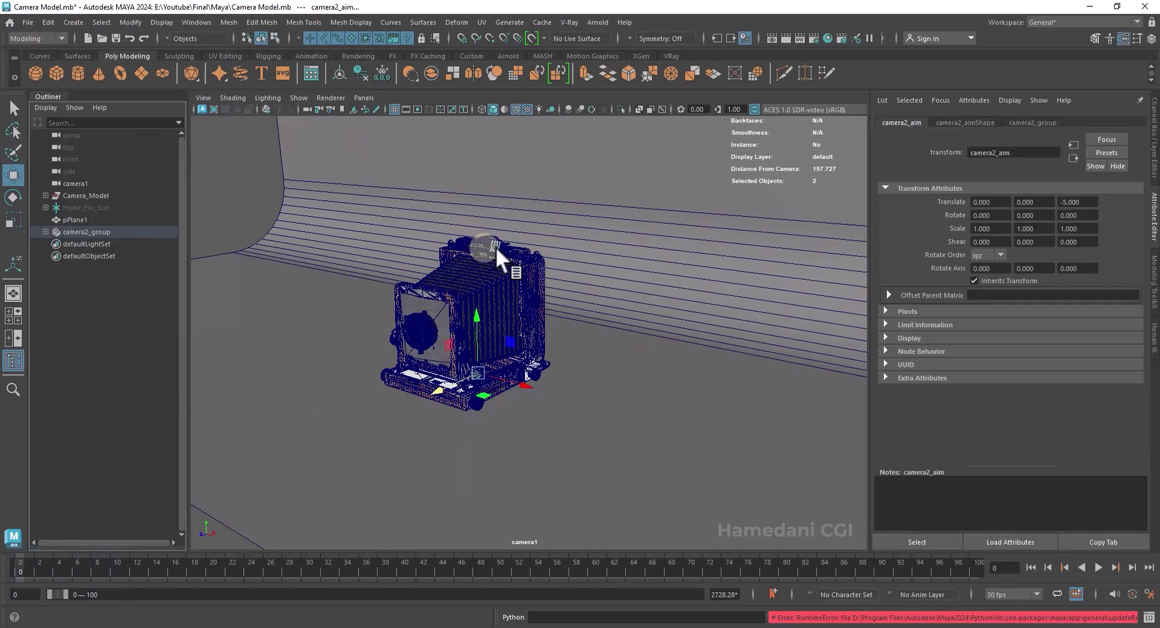
{"action": "left_click", "coordinate": [946, 122]}
{"action": "left_click", "coordinate": [1033, 123]}
{"action": "left_click", "coordinate": [45, 232]}
{"action": "left_click", "coordinate": [89, 244]}
- Add the V-Ray Physical camera attributes to cameraShape2 and expand their settings
{"action": "left_click", "coordinate": [944, 122]}
{"action": "left_click", "coordinate": [974, 100]}
{"action": "mouse_move", "coordinate": [980, 149]}
{"action": "left_click", "coordinate": [908, 149]}
{"action": "left_click_drag", "start_coordinate": [1141, 264], "coordinate": [1139, 447]}
{"action": "left_click", "coordinate": [940, 454]}
{"action": "scroll", "coordinate": [906, 426], "scroll_direction": "down", "scroll_amount": 3}
- Create a V-Ray dome light and connect a File node to its dome texture
{"action": "left_click_drag", "start_coordinate": [604, 383], "coordinate": [494, 390], "text": "alt"}
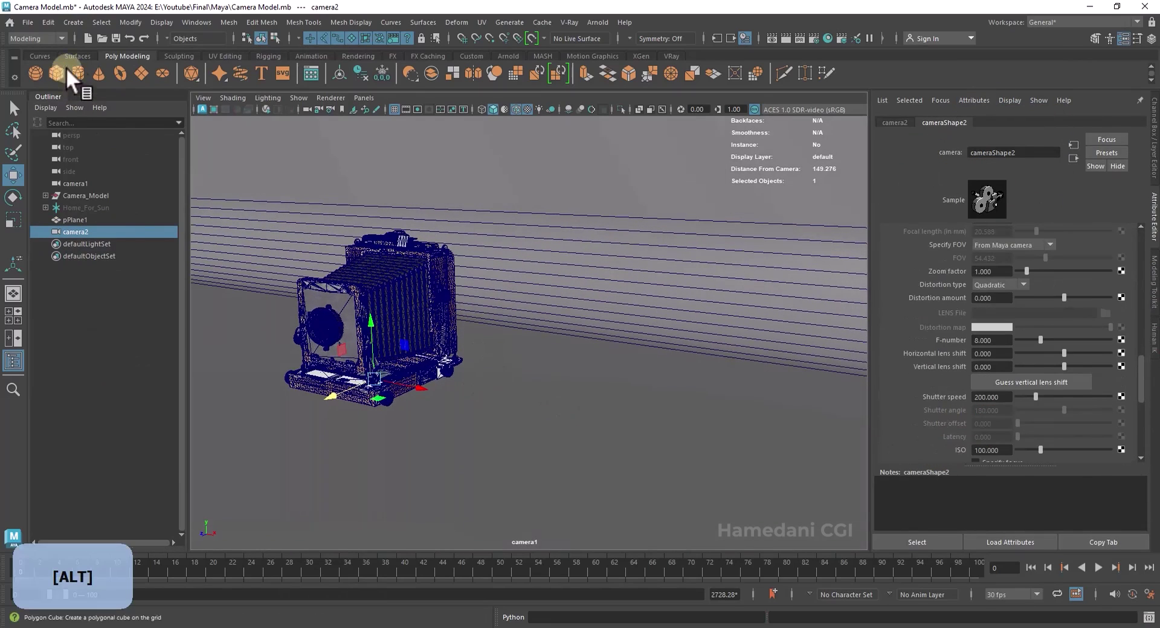
{"action": "left_click", "coordinate": [671, 56]}
{"action": "left_click", "coordinate": [144, 74]}
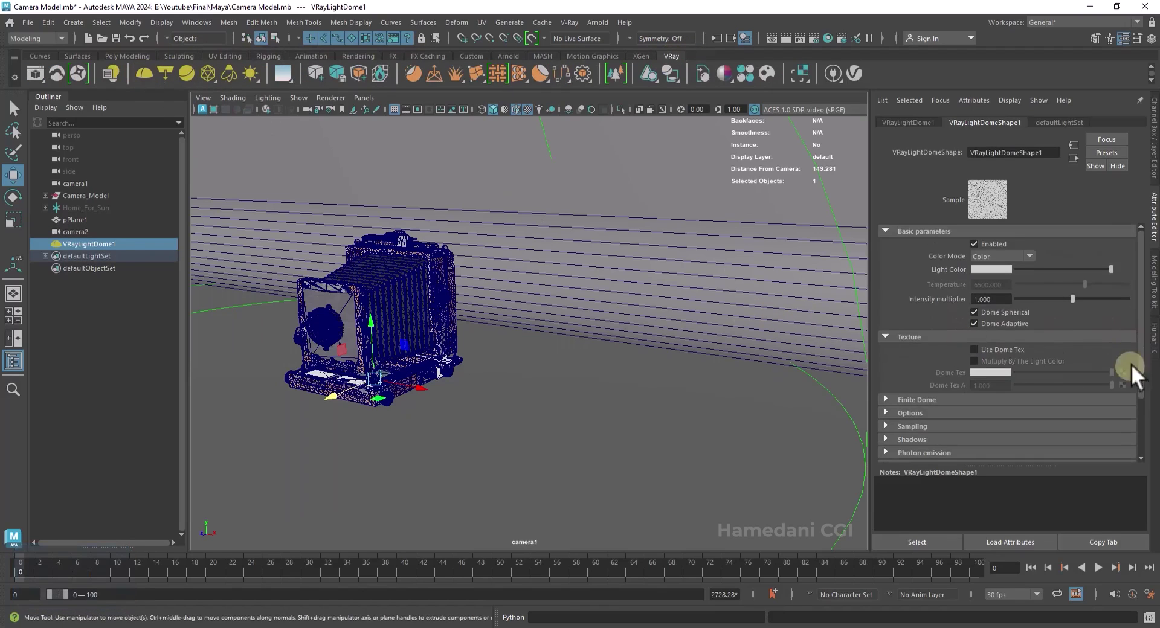
{"action": "left_click", "coordinate": [1121, 372]}
{"action": "left_click", "coordinate": [507, 389]}
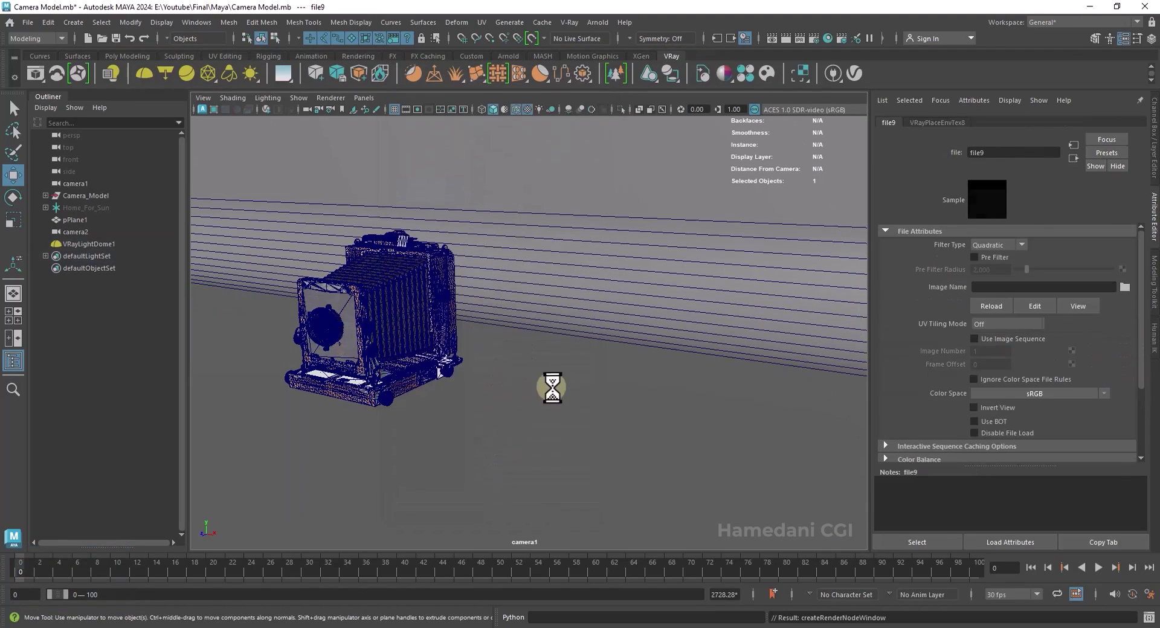
- Load the photo_studio_01_2k.hdr image into the File node of the dome light's texture
{"action": "left_click", "coordinate": [1125, 287]}
{"action": "left_click", "coordinate": [284, 151]}
{"action": "double_click", "coordinate": [376, 213]}
{"action": "double_click", "coordinate": [393, 195]}
- Look through camera2 in the viewport, frame the camera model closely, and display the resolution gate
{"action": "left_click_drag", "start_coordinate": [589, 386], "coordinate": [691, 162], "text": "alt"}
{"action": "left_click", "coordinate": [364, 97]}
{"action": "mouse_move", "coordinate": [397, 109]}
{"action": "left_click", "coordinate": [532, 121]}
{"action": "scroll", "coordinate": [630, 320], "scroll_direction": "down", "scroll_amount": 8}
{"action": "scroll", "coordinate": [610, 352], "scroll_direction": "down", "scroll_amount": 6}
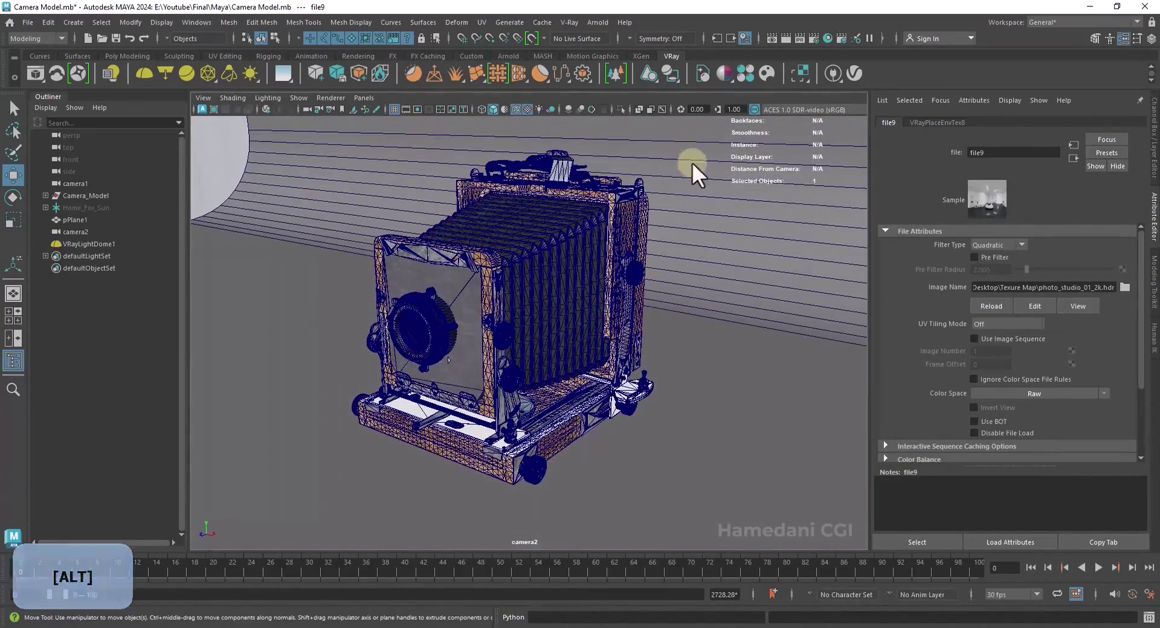
{"action": "left_click", "coordinate": [409, 110]}
- Select the backdrop plane and slide it sideways to about X -32.8
{"action": "left_click_drag", "start_coordinate": [595, 271], "coordinate": [670, 264], "text": "alt"}
{"action": "left_click", "coordinate": [675, 264]}
{"action": "key", "text": "w"}
{"action": "left_click_drag", "start_coordinate": [724, 378], "coordinate": [566, 339], "text": "alt"}
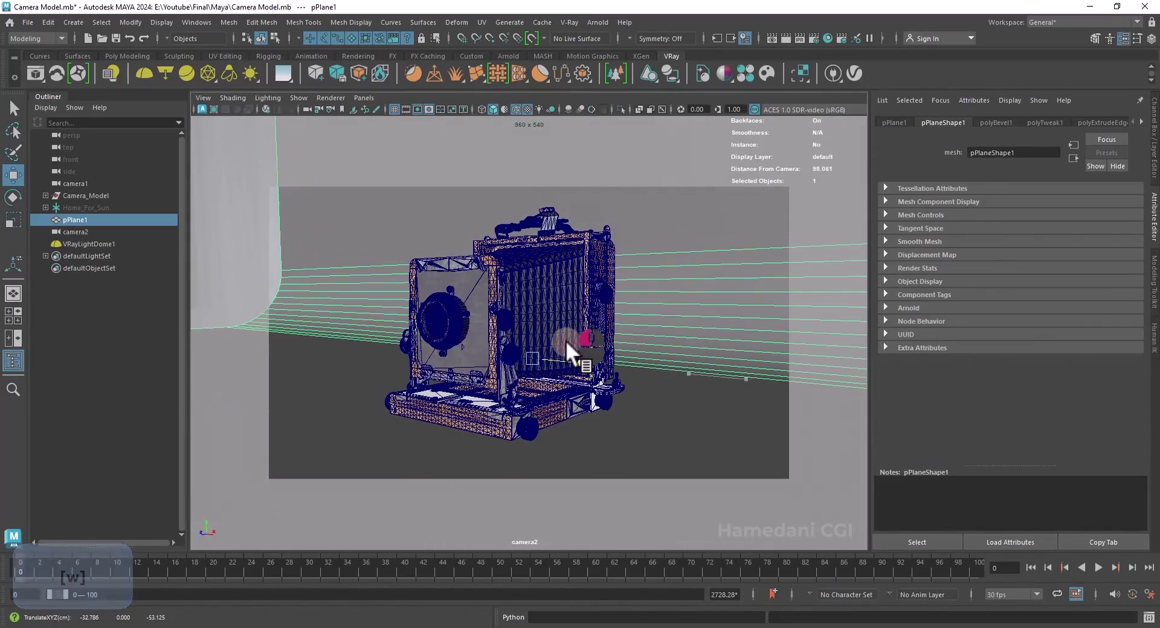
- Push the backdrop farther back along Z and refine camera2's framing so the camera model fills the resolution gate
{"action": "key", "text": "r"}
{"action": "left_click_drag", "start_coordinate": [614, 372], "coordinate": [662, 354], "text": "alt"}
{"action": "middle_click_drag", "start_coordinate": [662, 355], "coordinate": [664, 353], "text": "alt"}
{"action": "key", "text": "w"}
{"action": "left_click_drag", "start_coordinate": [504, 363], "coordinate": [547, 345]}
{"action": "middle_click_drag", "start_coordinate": [633, 351], "coordinate": [638, 340], "text": "alt"}
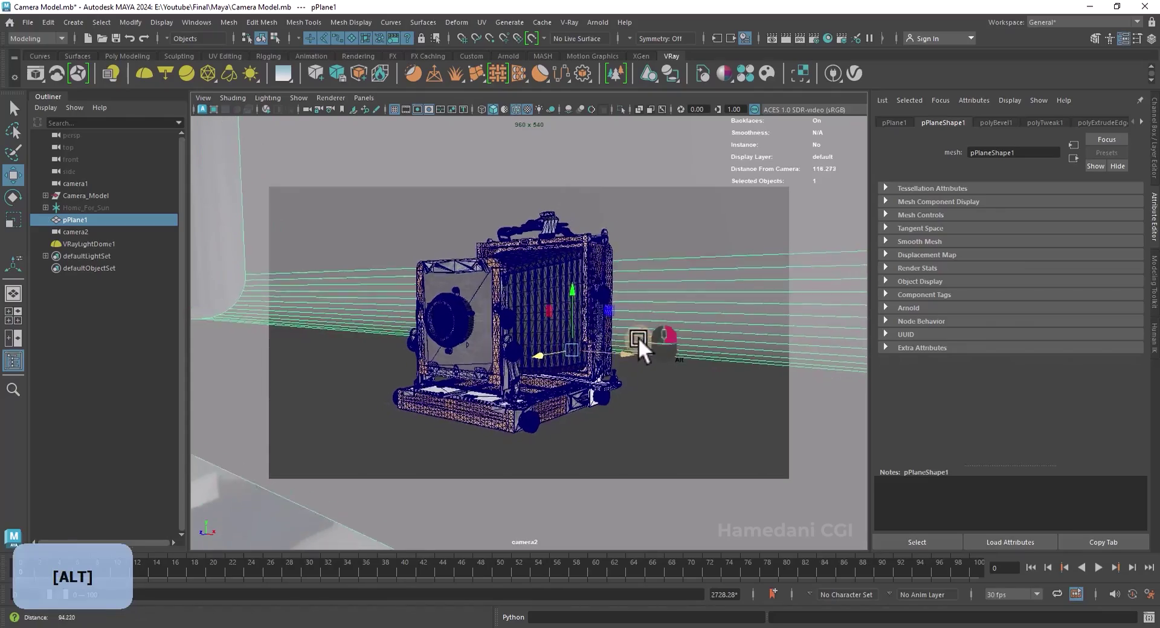
{"action": "right_click_drag", "start_coordinate": [638, 339], "coordinate": [650, 358], "text": "alt"}
{"action": "middle_click_drag", "start_coordinate": [651, 357], "coordinate": [696, 352], "text": "alt"}
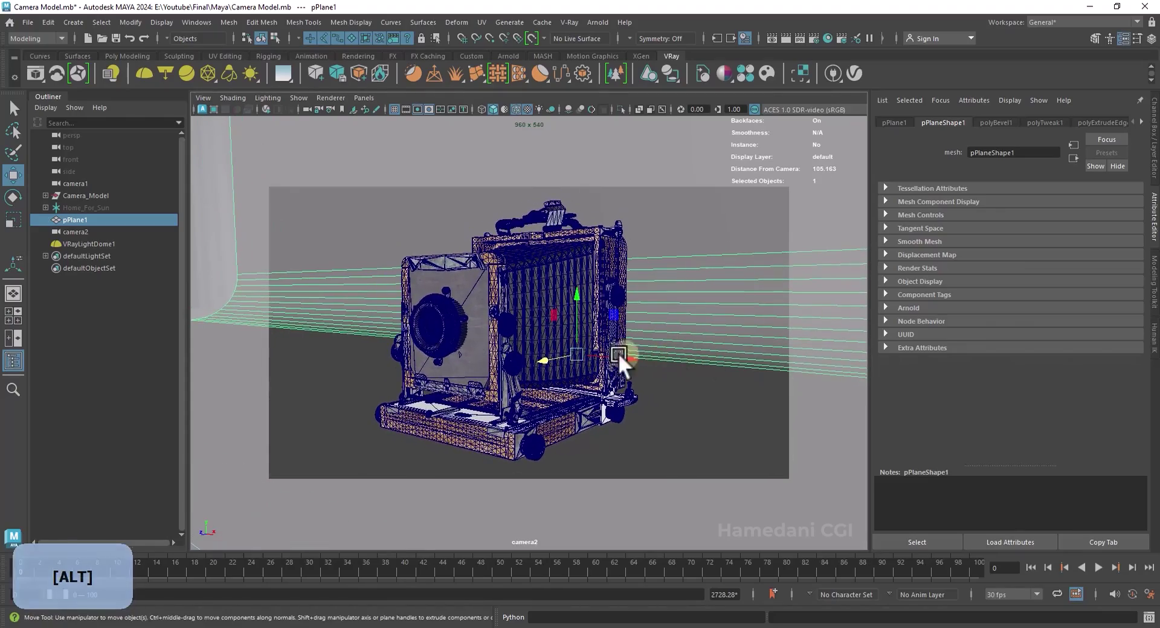
- Start the V-Ray interactive viewport render and set camera2's ISO to 600
{"action": "left_click", "coordinate": [266, 110]}
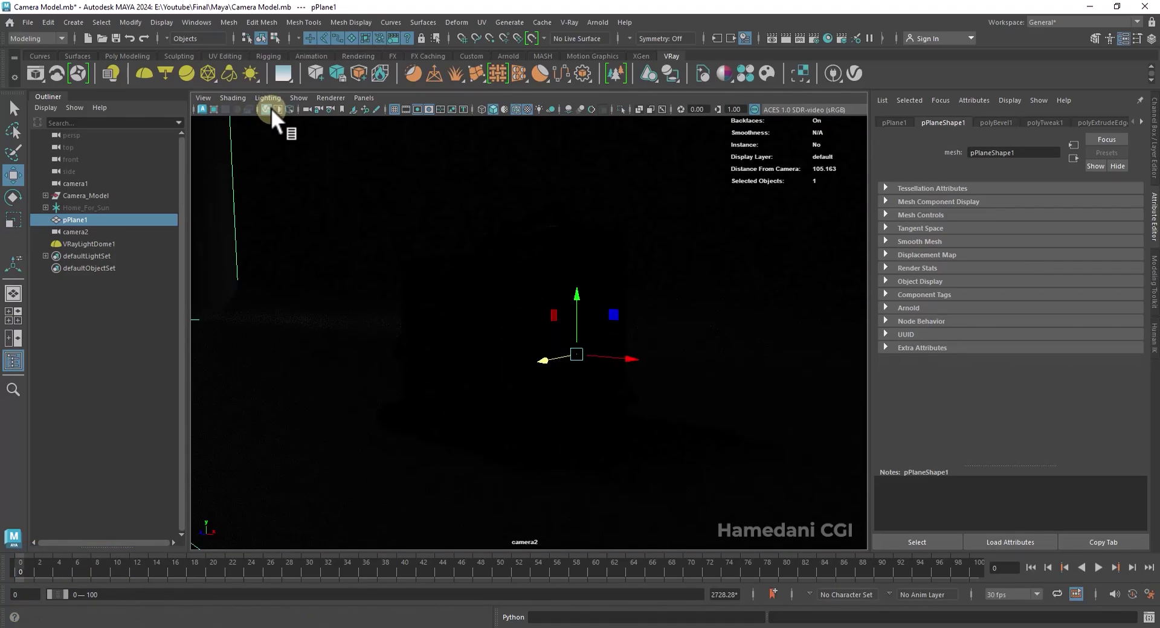
{"action": "left_click", "coordinate": [81, 231]}
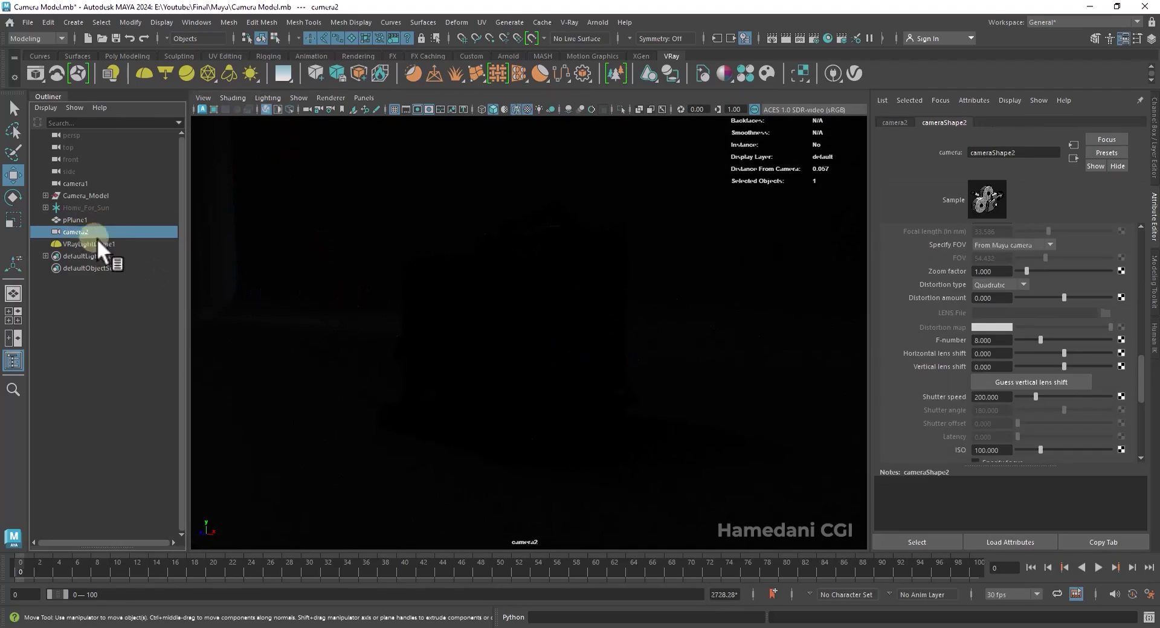
{"action": "scroll", "coordinate": [1005, 417], "scroll_direction": "down", "scroll_amount": 2}
{"action": "type", "text": "600"}
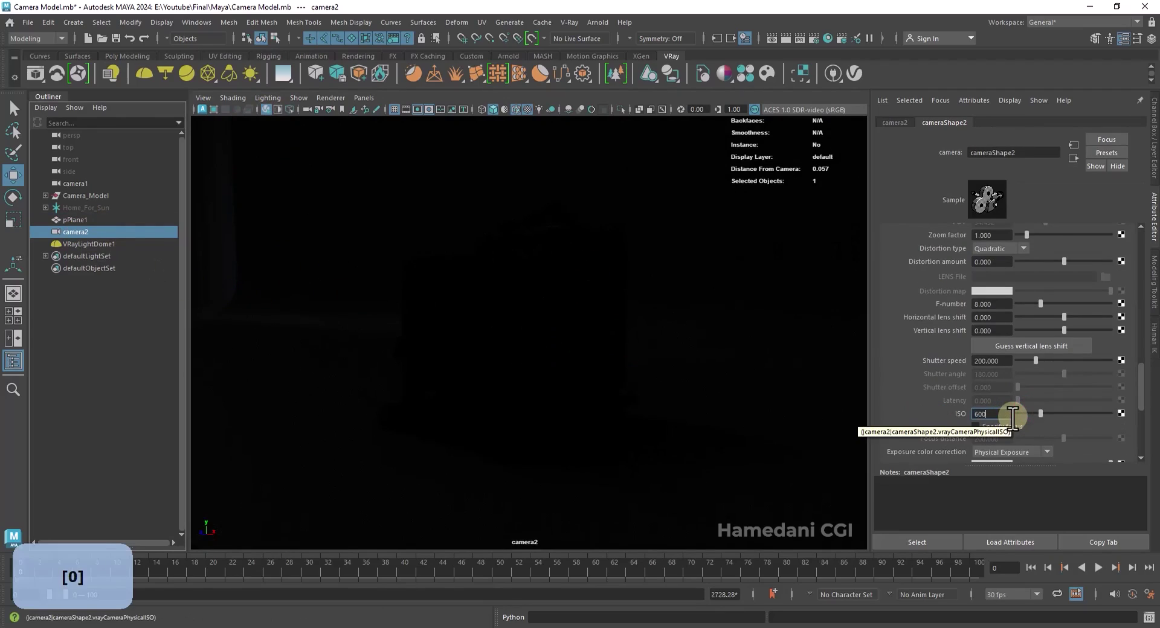
{"action": "key", "text": "Return"}
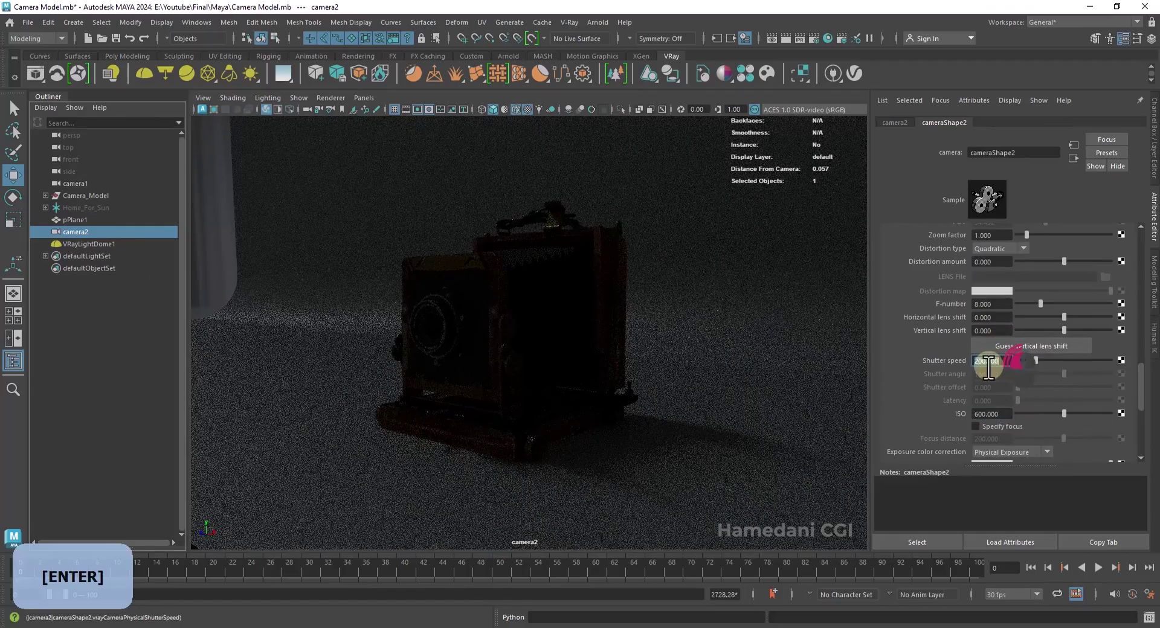
- Compare shutter speeds of 30 and 100 on camera2 in the live render, and settle on 150
{"action": "double_click", "coordinate": [987, 361]}
{"action": "type", "text": "30"}
{"action": "key", "text": "Return"}
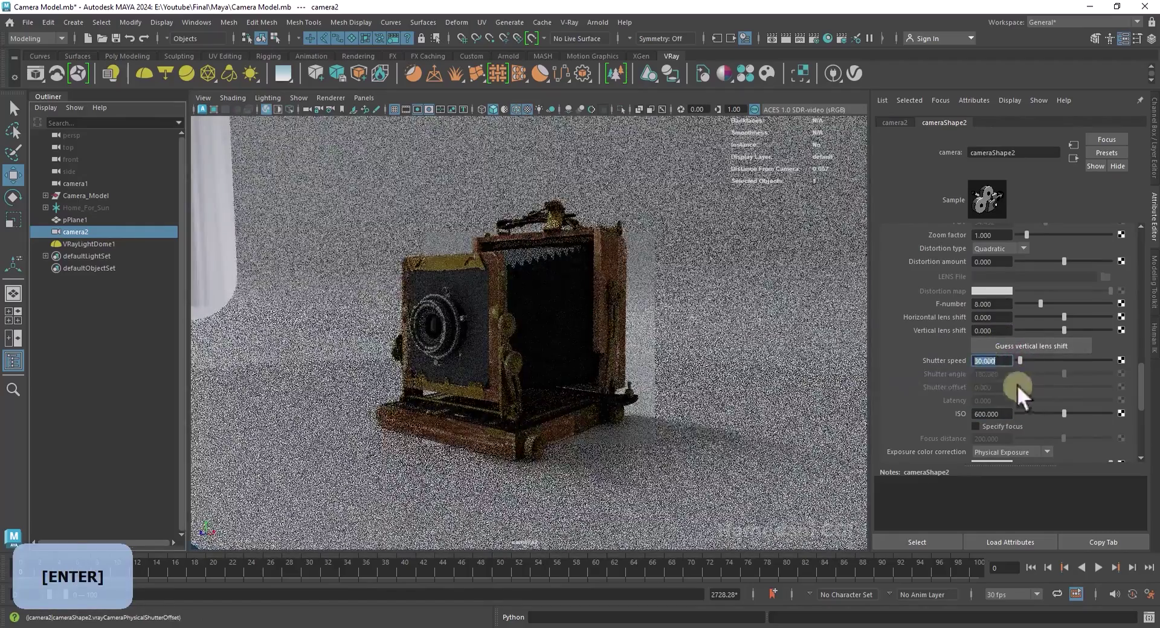
{"action": "type", "text": "100"}
{"action": "key", "text": "Return"}
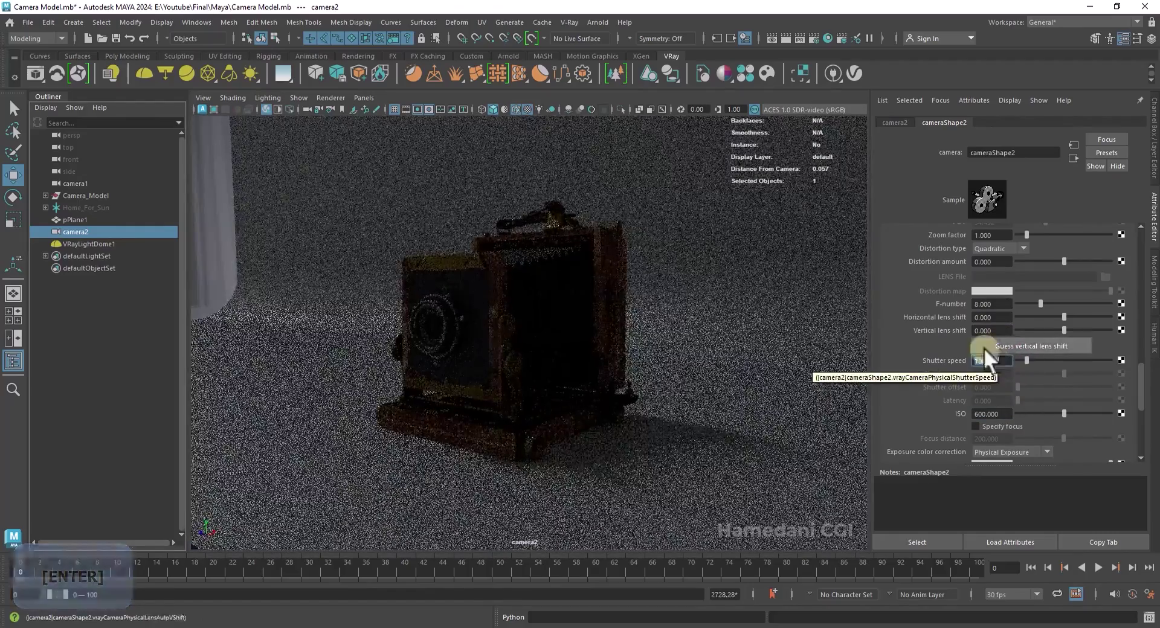
{"action": "type", "text": "15"}
{"action": "key", "text": "Return"}
{"action": "type", "text": "150"}
{"action": "key", "text": "Return"}
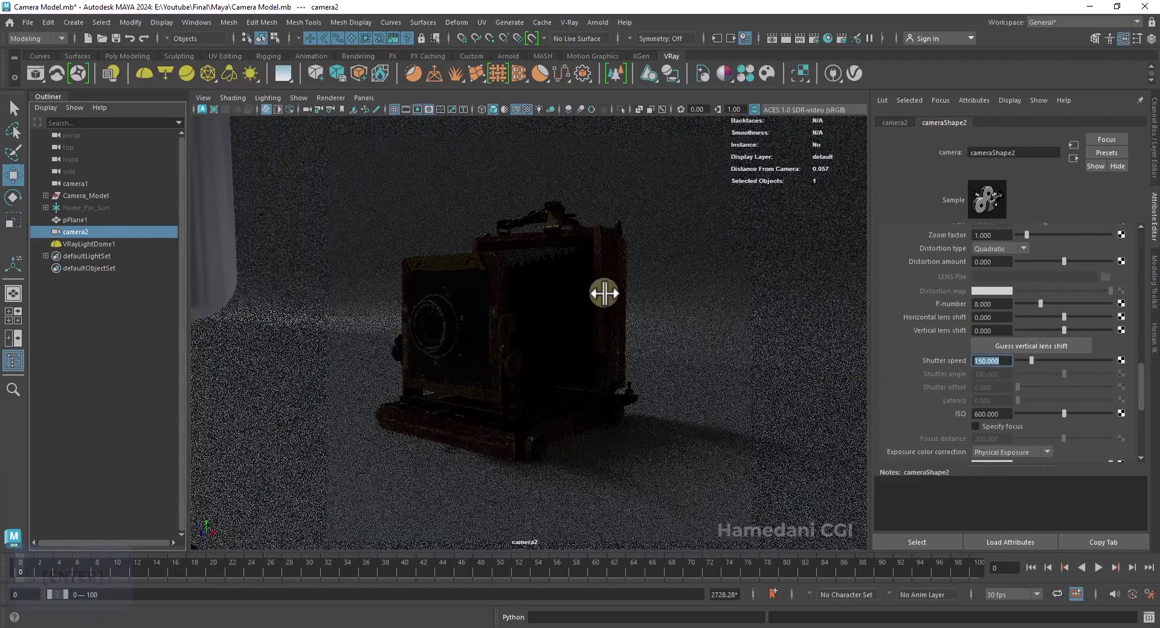
- Select the backdrop, stop the viewport render, and assign a new VRayMtl to the backdrop
{"action": "left_click", "coordinate": [720, 230]}
{"action": "right_click", "coordinate": [731, 232]}
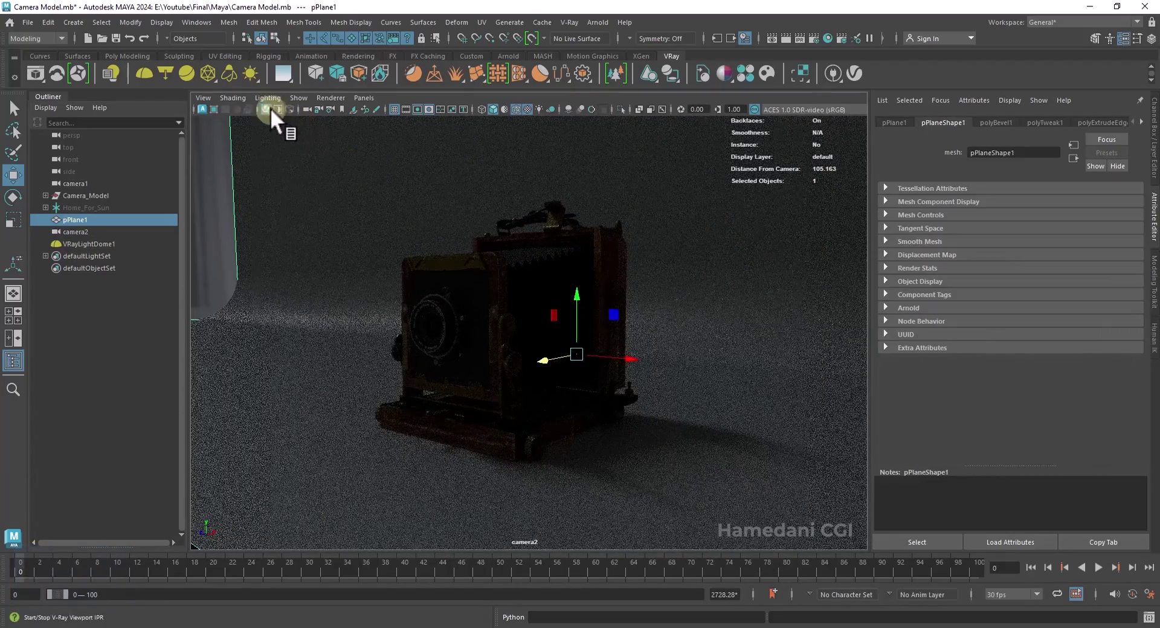
{"action": "left_click", "coordinate": [271, 109]}
{"action": "mouse_move", "coordinate": [704, 284]}
{"action": "right_mouse_down"}
{"action": "mouse_move", "coordinate": [694, 568]}
{"action": "mouse_move", "coordinate": [719, 577]}
{"action": "mouse_move", "coordinate": [734, 613]}
{"action": "mouse_move", "coordinate": [814, 531]}
{"action": "mouse_move", "coordinate": [720, 577]}
{"action": "mouse_move", "coordinate": [719, 593]}
{"action": "right_mouse_up"}
{"action": "left_click", "coordinate": [423, 315]}
{"action": "left_click", "coordinate": [520, 432]}
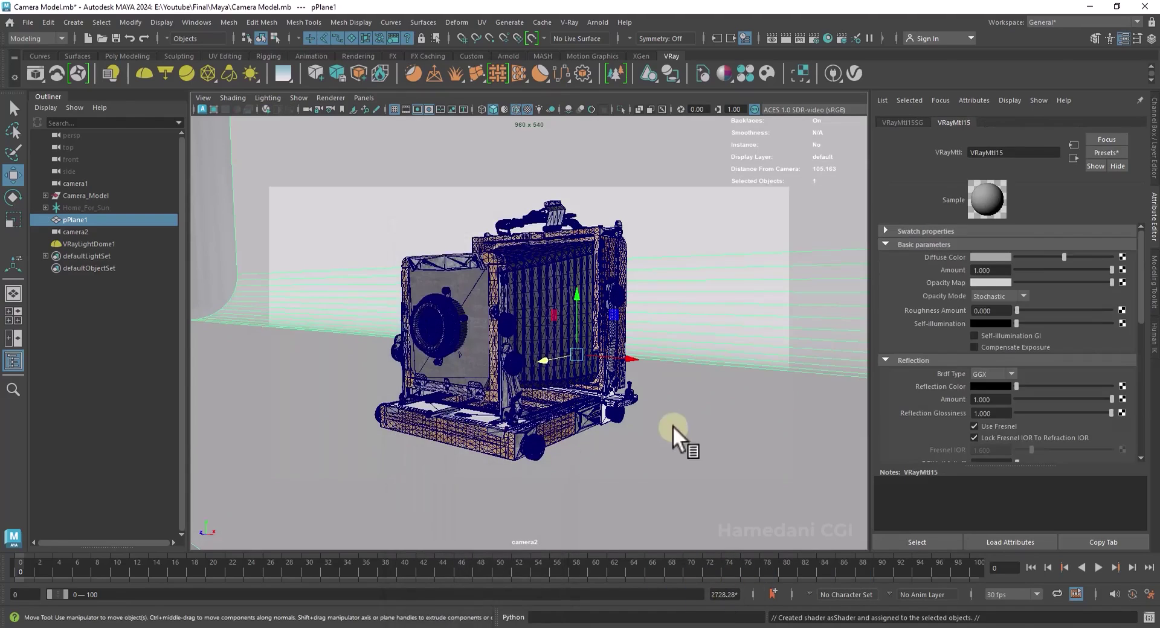
- Darken the backdrop material's diffuse color to dark gray and give it a faint reflection color with an amount of 0.5
{"action": "left_click_drag", "start_coordinate": [1064, 257], "coordinate": [1030, 255]}
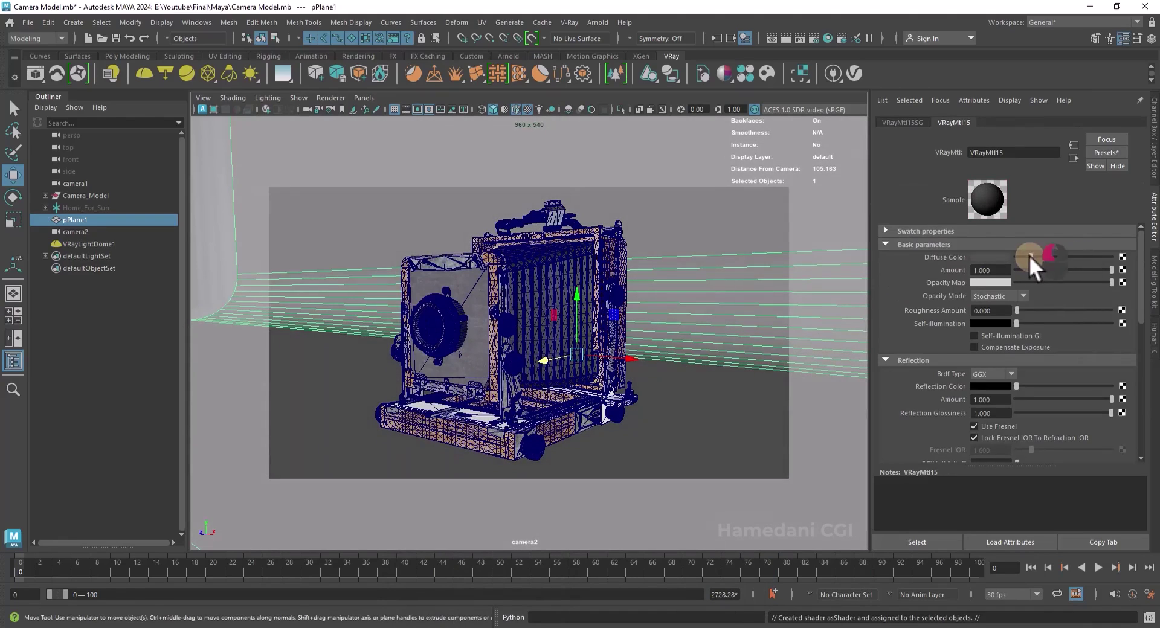
{"action": "left_click_drag", "start_coordinate": [1020, 383], "coordinate": [1020, 384]}
{"action": "left_click_drag", "start_coordinate": [1112, 400], "coordinate": [1061, 397]}
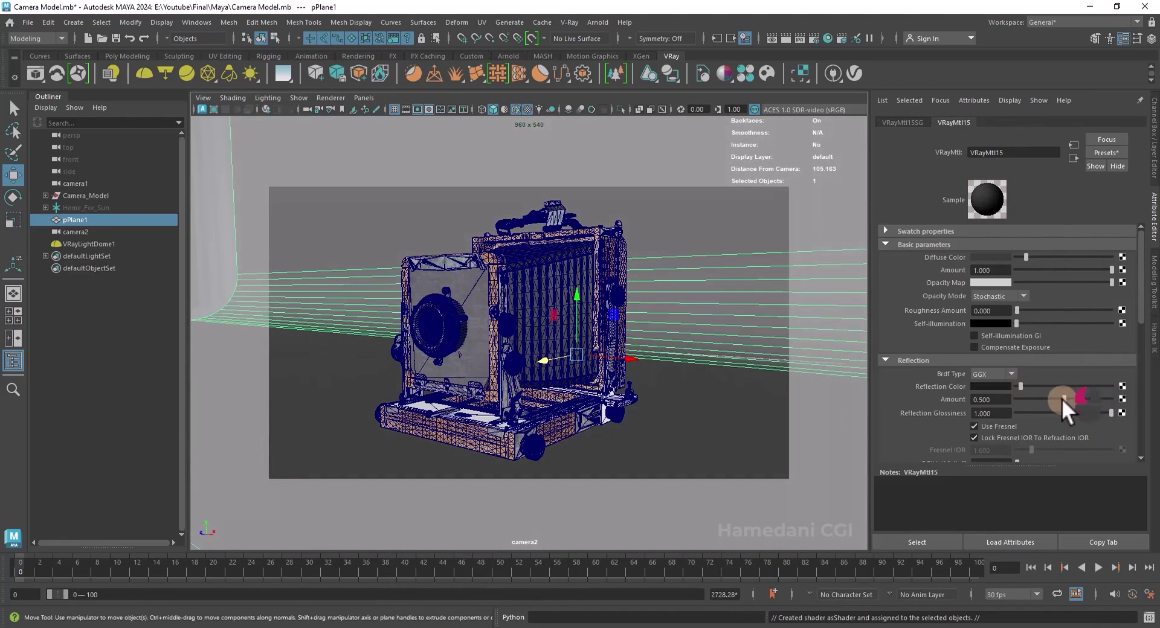
- Split the workspace into two side-by-side views showing persp and camera2, and frame the camera model in the persp view
{"action": "left_click", "coordinate": [13, 339]}
{"action": "left_click", "coordinate": [704, 98]}
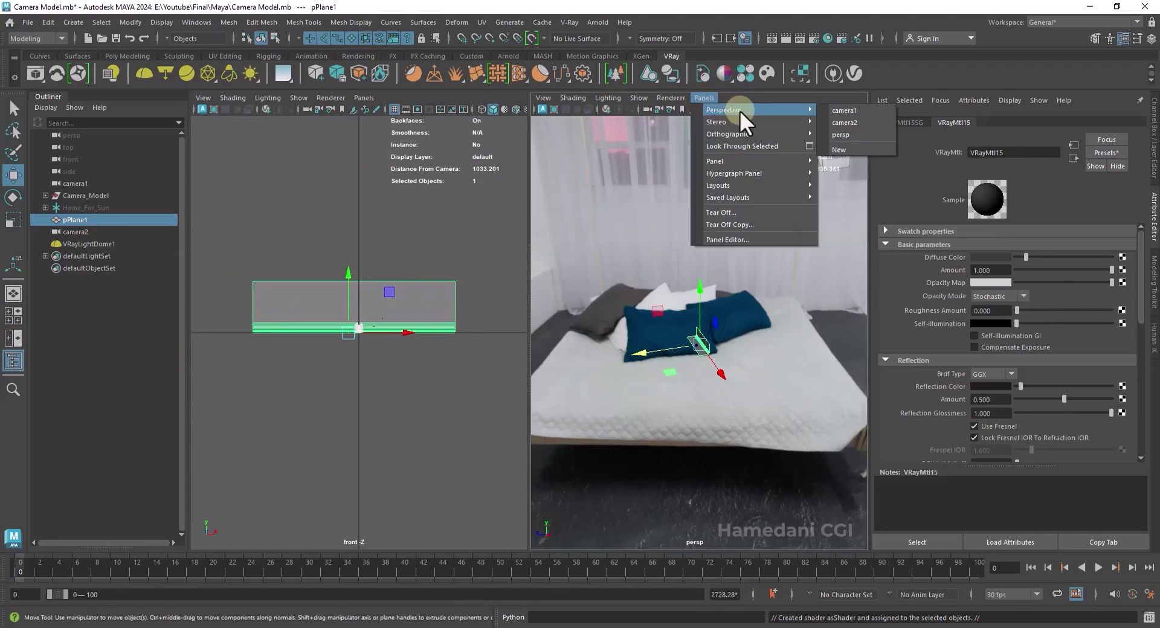
{"action": "left_click", "coordinate": [872, 121]}
{"action": "left_click", "coordinate": [363, 98]}
{"action": "left_click", "coordinate": [518, 145]}
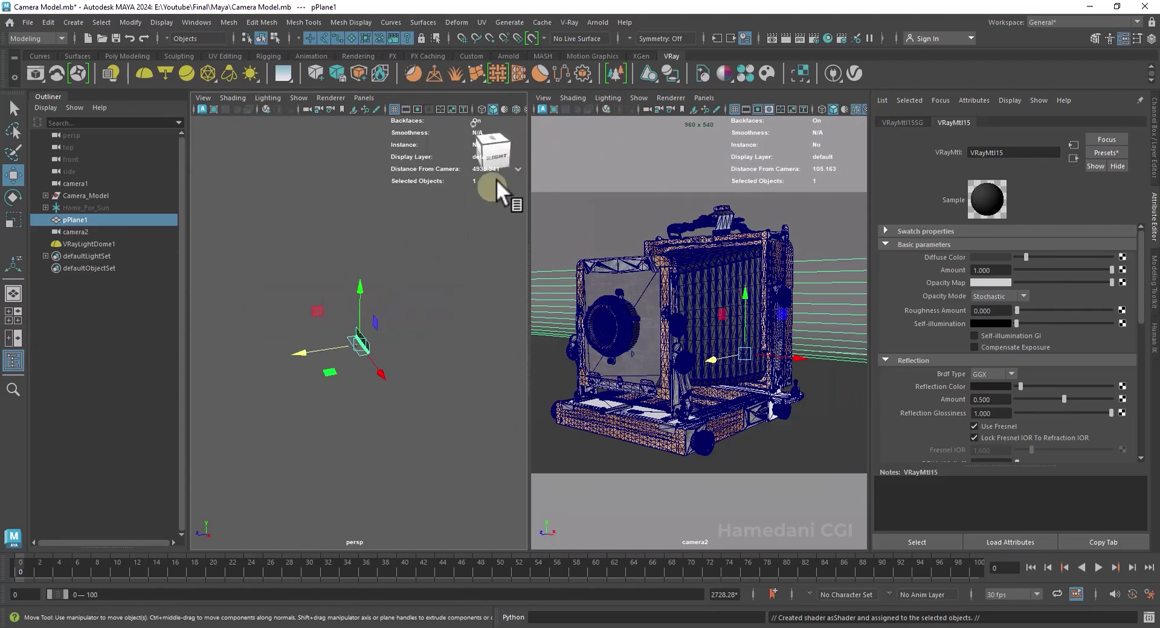
{"action": "left_click_drag", "start_coordinate": [411, 335], "coordinate": [361, 387], "text": "alt"}
{"action": "key", "text": "f"}
{"action": "scroll", "coordinate": [362, 405], "scroll_direction": "up", "scroll_amount": 5}
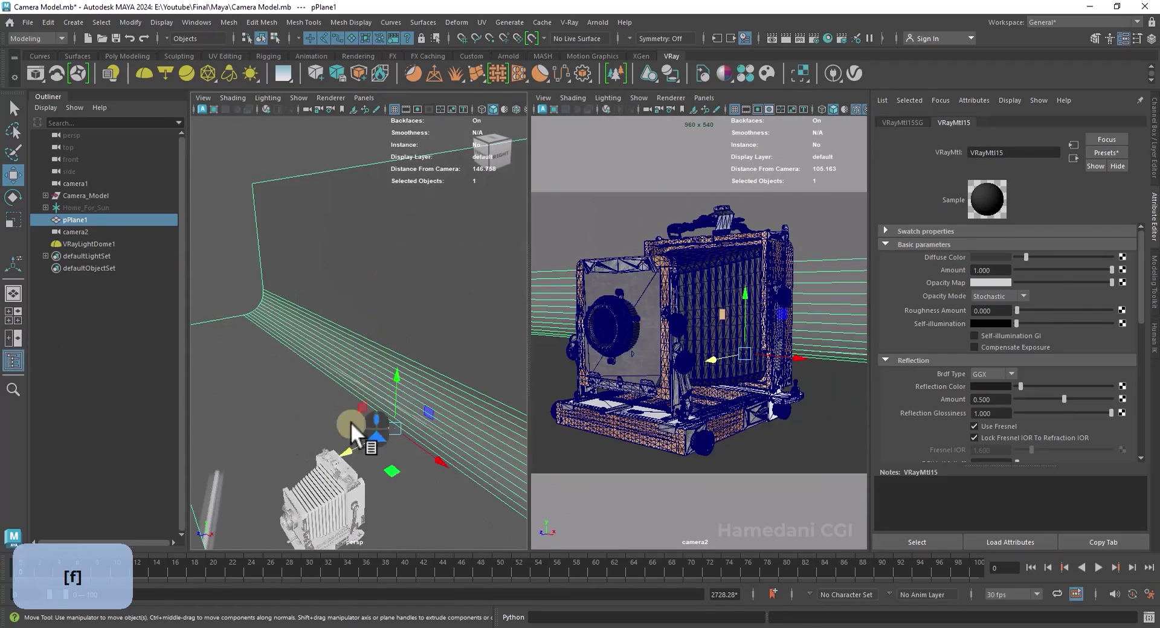
{"action": "left_click", "coordinate": [332, 481]}
{"action": "key", "text": "f"}
{"action": "right_click_drag", "start_coordinate": [388, 440], "coordinate": [378, 401], "text": "alt"}
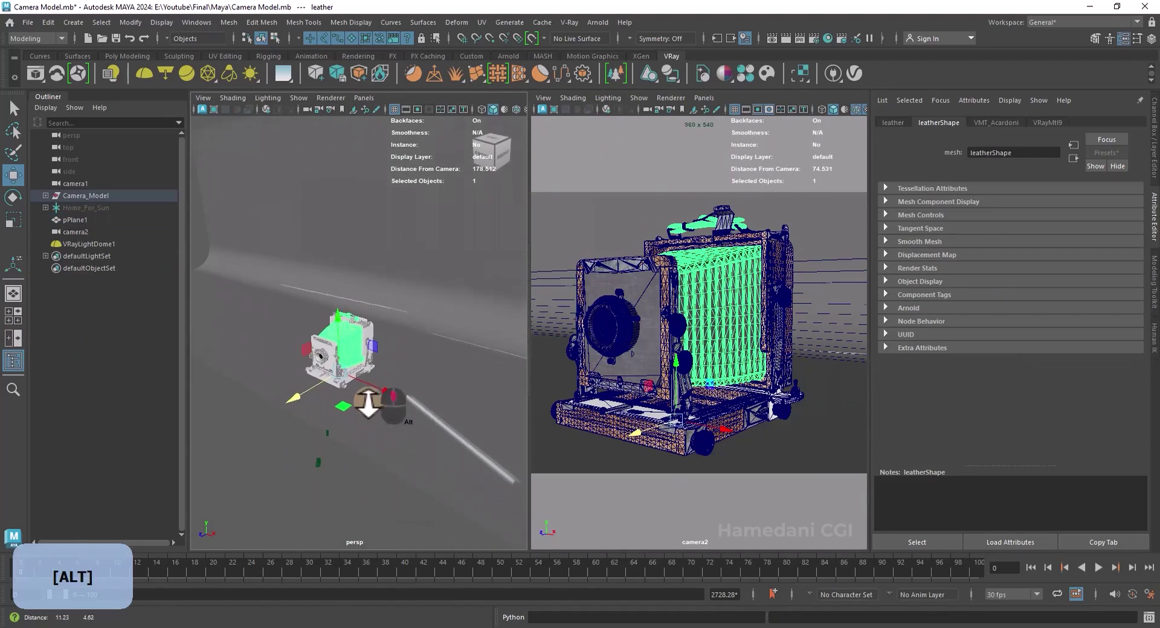
- Create a V-Ray rectangle light, raise it above the camera model to about Y 46.3, and enlarge its U and V sizes
{"action": "left_click", "coordinate": [165, 73]}
{"action": "key", "text": "e"}
{"action": "key", "text": "w"}
{"action": "left_click_drag", "start_coordinate": [335, 325], "coordinate": [361, 234]}
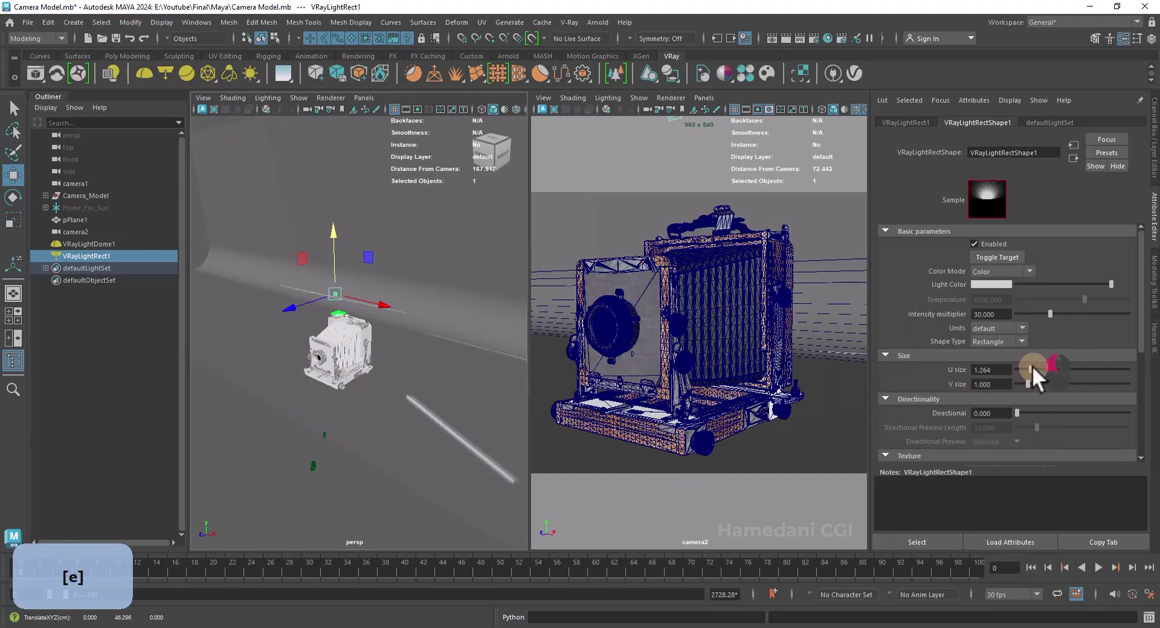
{"action": "left_click_drag", "start_coordinate": [1028, 384], "coordinate": [1092, 382]}
- Rotate the rectangle light about -83 degrees in Y, move it to about X -22.6, and size it about 10 by 7.2
{"action": "key", "text": "e"}
{"action": "left_click_drag", "start_coordinate": [357, 310], "coordinate": [269, 314]}
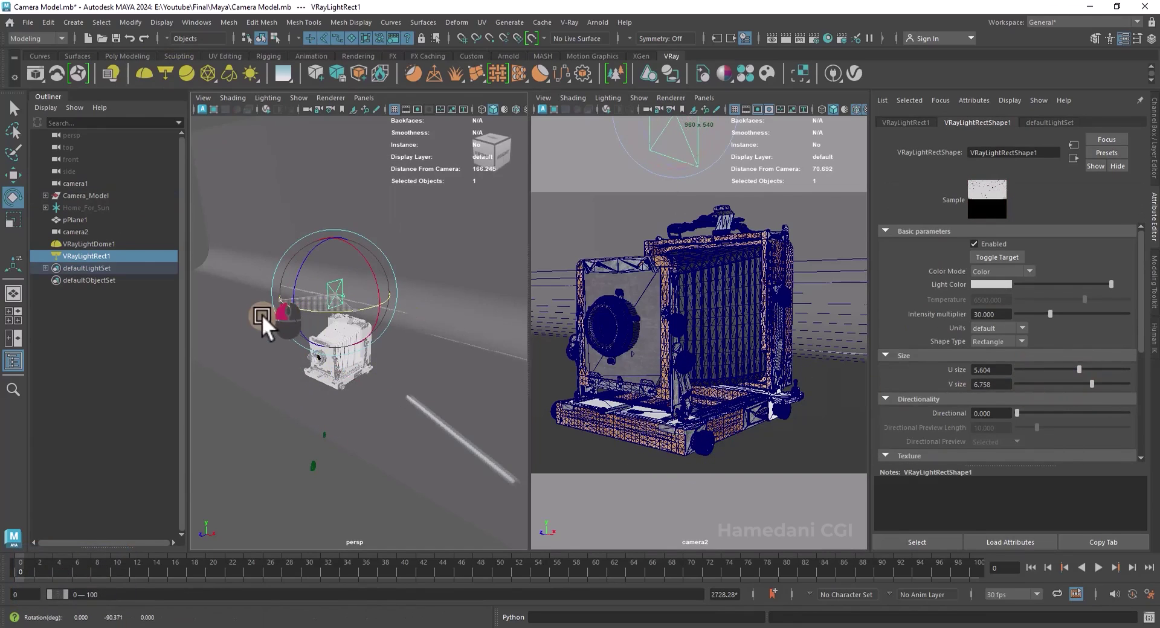
{"action": "key", "text": "w"}
{"action": "left_click_drag", "start_coordinate": [339, 309], "coordinate": [321, 288]}
{"action": "left_click_drag", "start_coordinate": [1092, 384], "coordinate": [1128, 370]}
- Duplicate the rectangle light, turn the copy around using relative rotation step snapping, and move it across the model to about X 47.3
{"action": "key", "text": "e"}
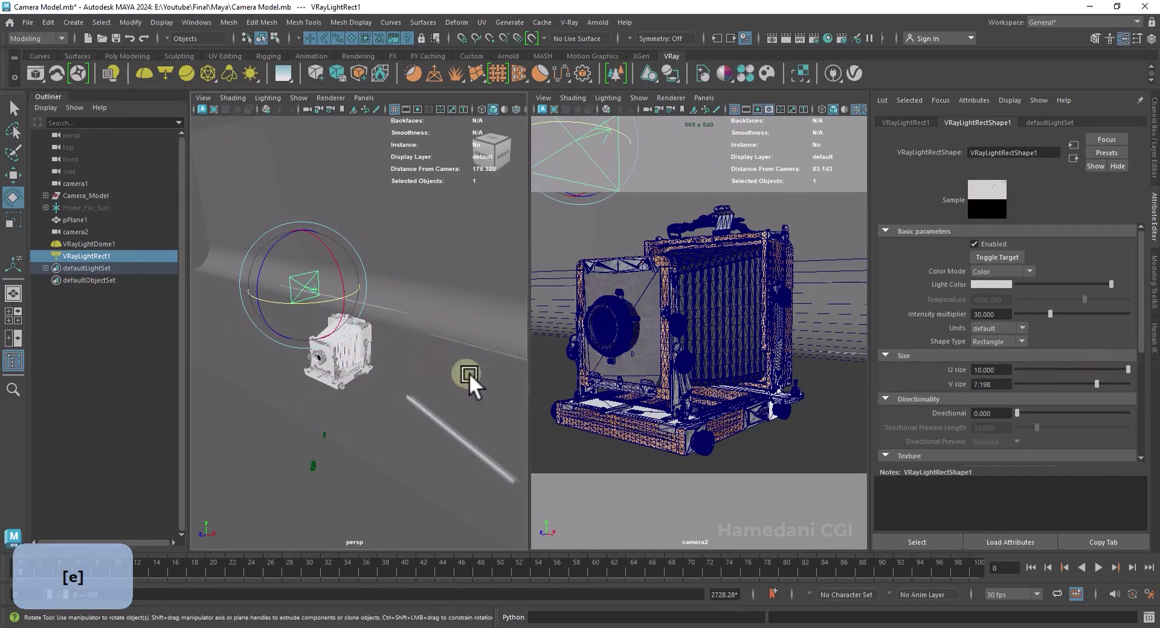
{"action": "key", "text": "ctrl+d"}
{"action": "left_click_drag", "start_coordinate": [328, 272], "coordinate": [330, 252]}
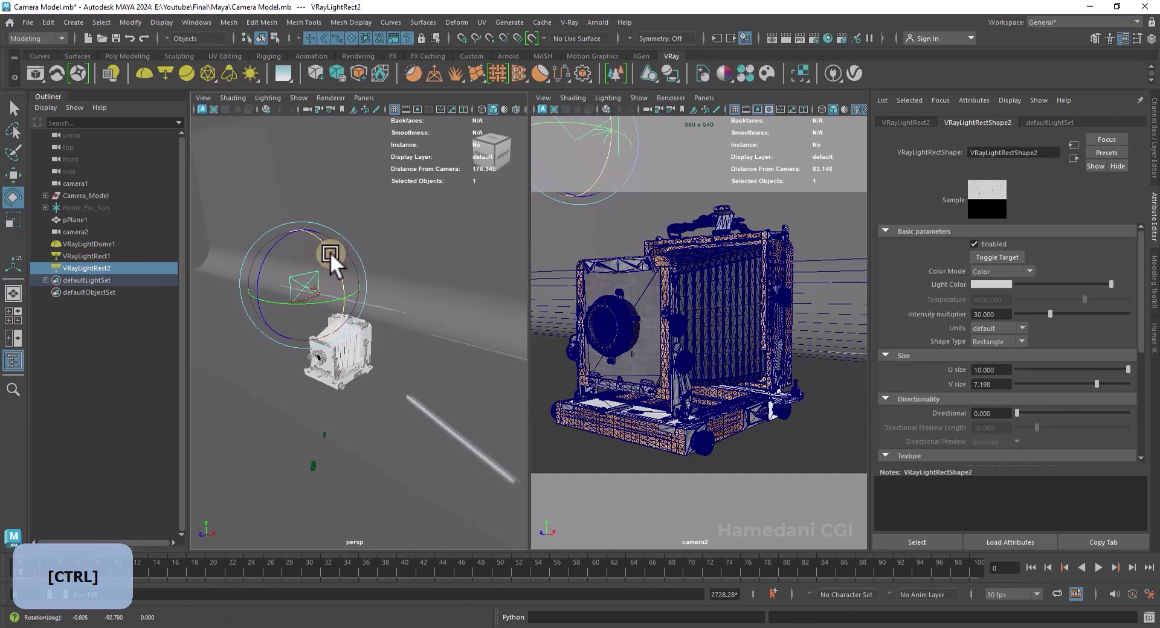
{"action": "left_click", "coordinate": [1094, 38]}
{"action": "scroll", "coordinate": [1079, 546], "scroll_direction": "down", "scroll_amount": 1}
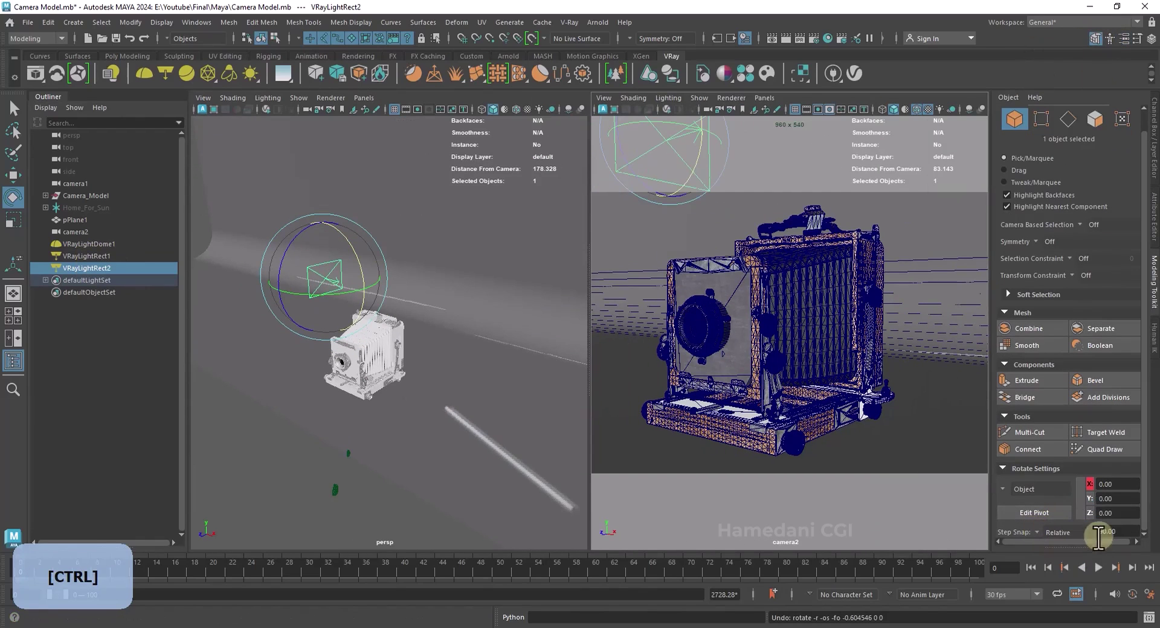
{"action": "left_click_drag", "start_coordinate": [341, 231], "coordinate": [373, 314]}
{"action": "key", "text": "w"}
{"action": "left_click_drag", "start_coordinate": [341, 278], "coordinate": [503, 357]}
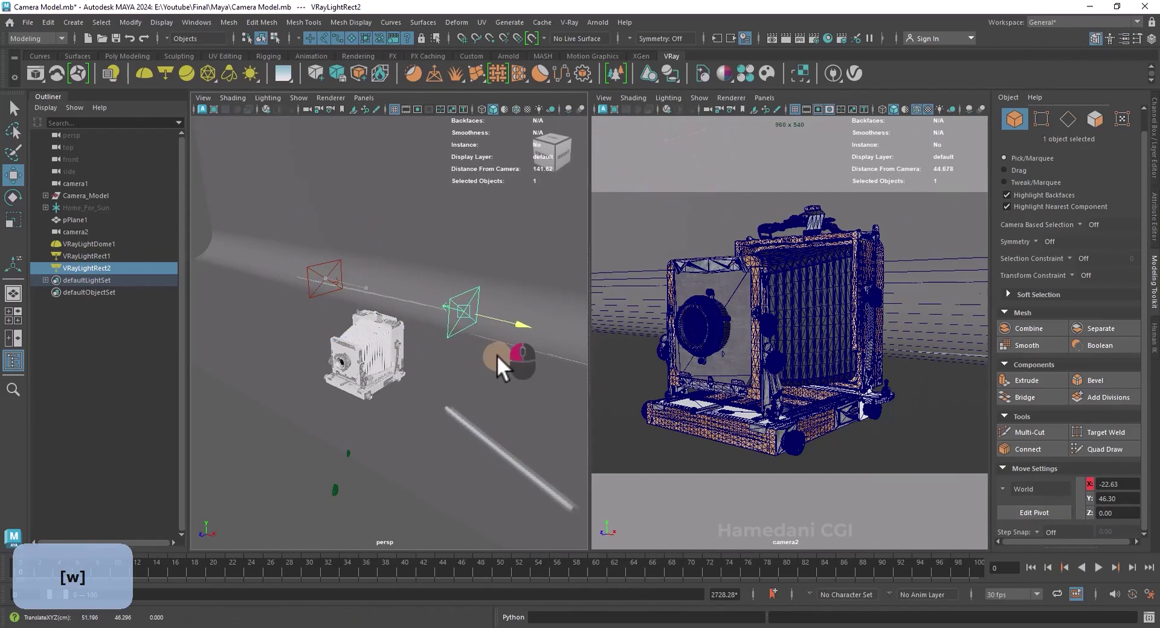
- Duplicate the second rectangle light, rotate the copy to face downward, and place it above the camera model at about X 7.5, Y 65.5
{"action": "key", "text": "ctrl+d"}
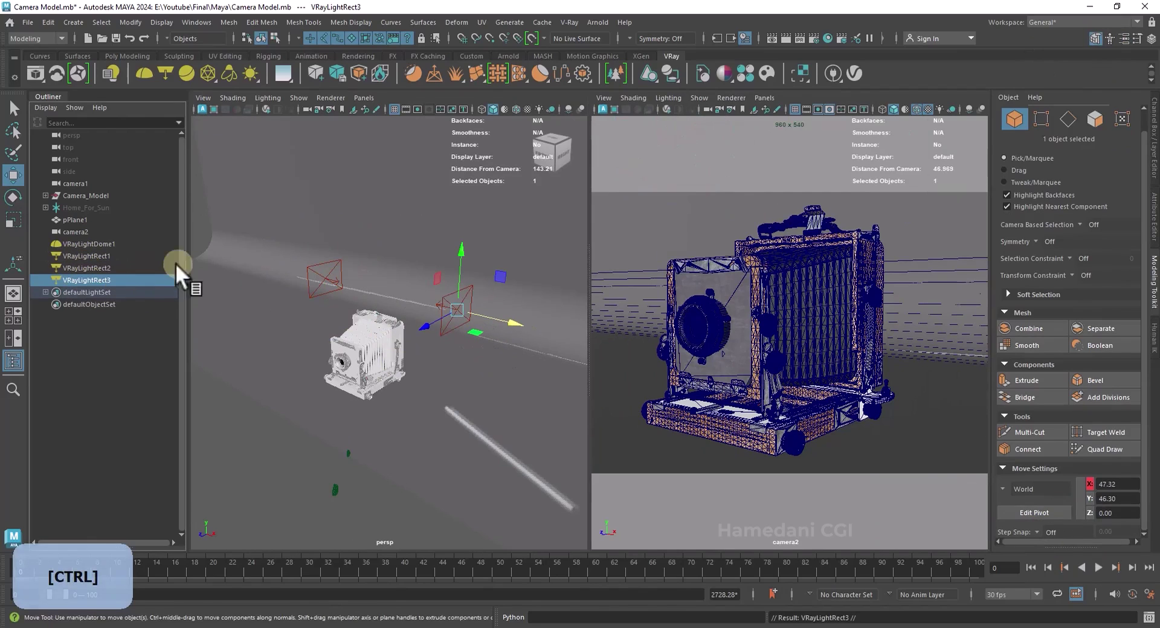
{"action": "key", "text": "e"}
{"action": "left_click_drag", "start_coordinate": [457, 254], "coordinate": [430, 233]}
{"action": "key", "text": "w"}
{"action": "left_click_drag", "start_coordinate": [465, 274], "coordinate": [470, 224]}
{"action": "left_click_drag", "start_coordinate": [509, 263], "coordinate": [411, 233]}
{"action": "left_click_drag", "start_coordinate": [440, 292], "coordinate": [440, 337], "text": "alt"}
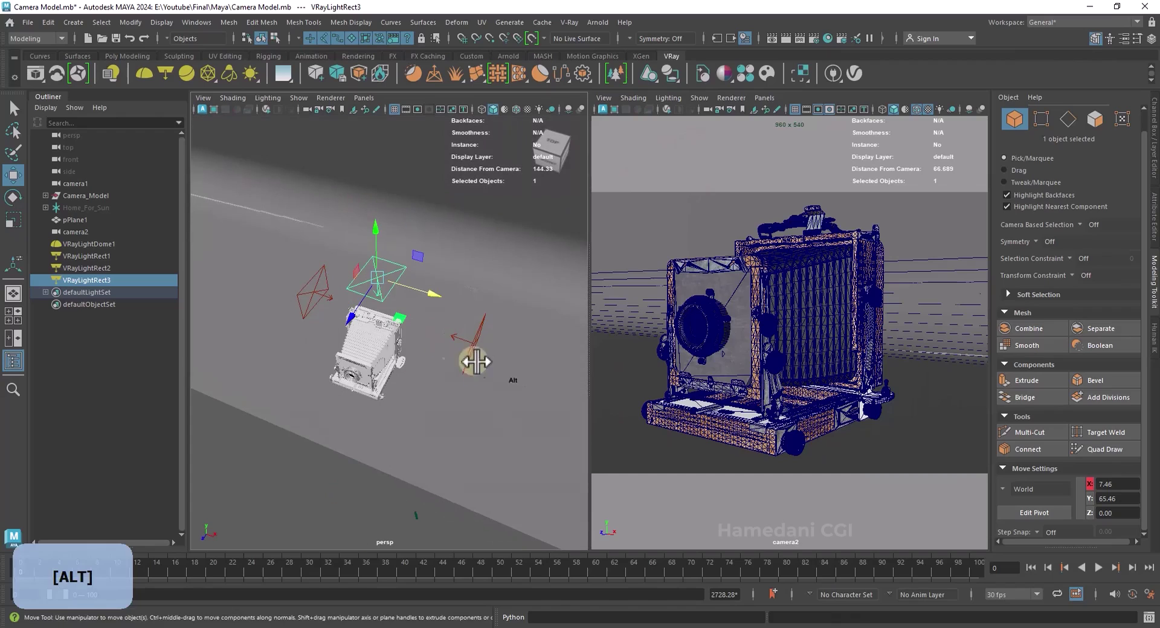
- Set the overhead rectangle light's U size and V size to 20
{"action": "left_click", "coordinate": [1152, 189]}
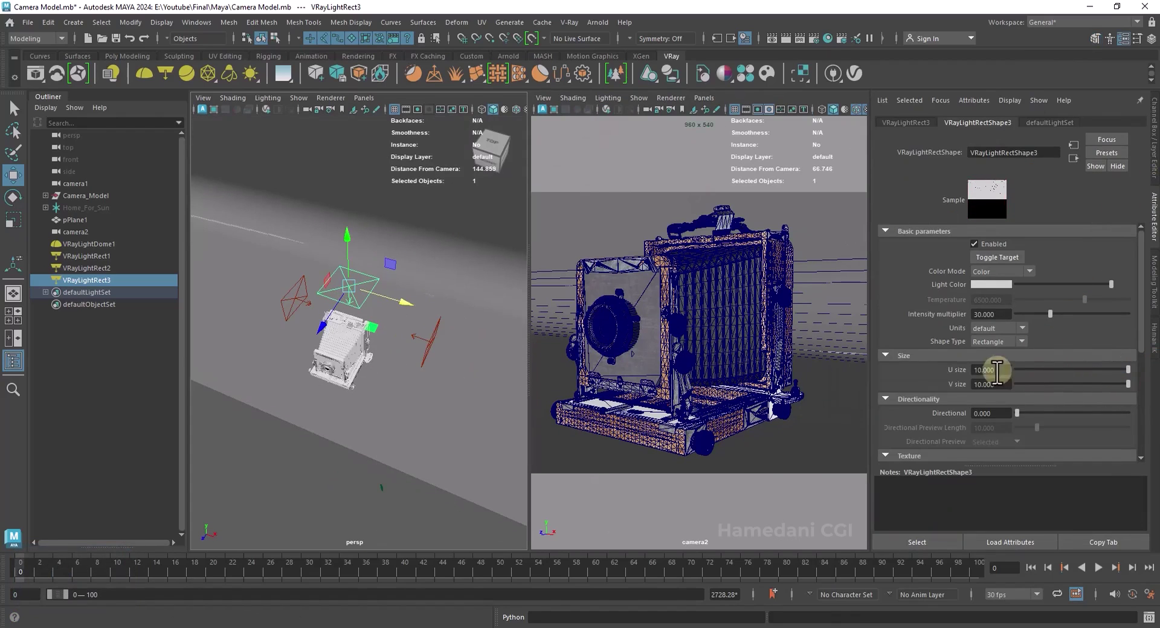
{"action": "type", "text": "20"}
{"action": "key", "text": "Tab"}
{"action": "type", "text": "20"}
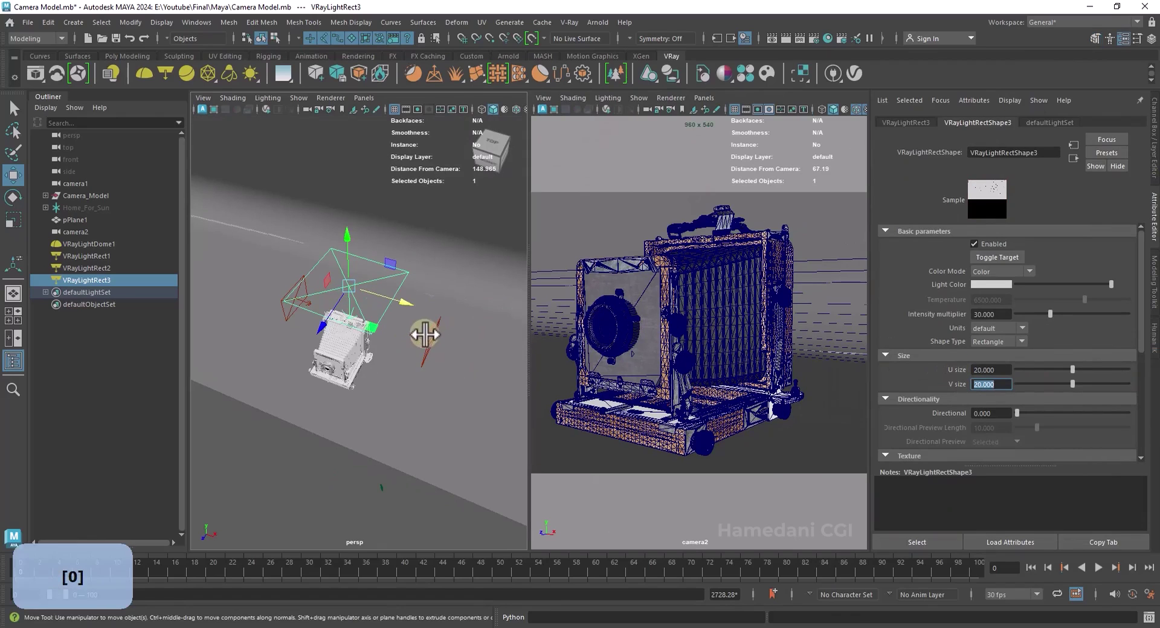
- Duplicate VRayLightRect2 and place the copy low in front of the camera model, turned toward it
{"action": "left_click_drag", "start_coordinate": [444, 380], "coordinate": [252, 411], "text": "alt"}
{"action": "left_click", "coordinate": [121, 267]}
{"action": "key", "text": "ctrl+d"}
{"action": "key", "text": "e"}
{"action": "key", "text": "w"}
{"action": "key", "text": "e"}
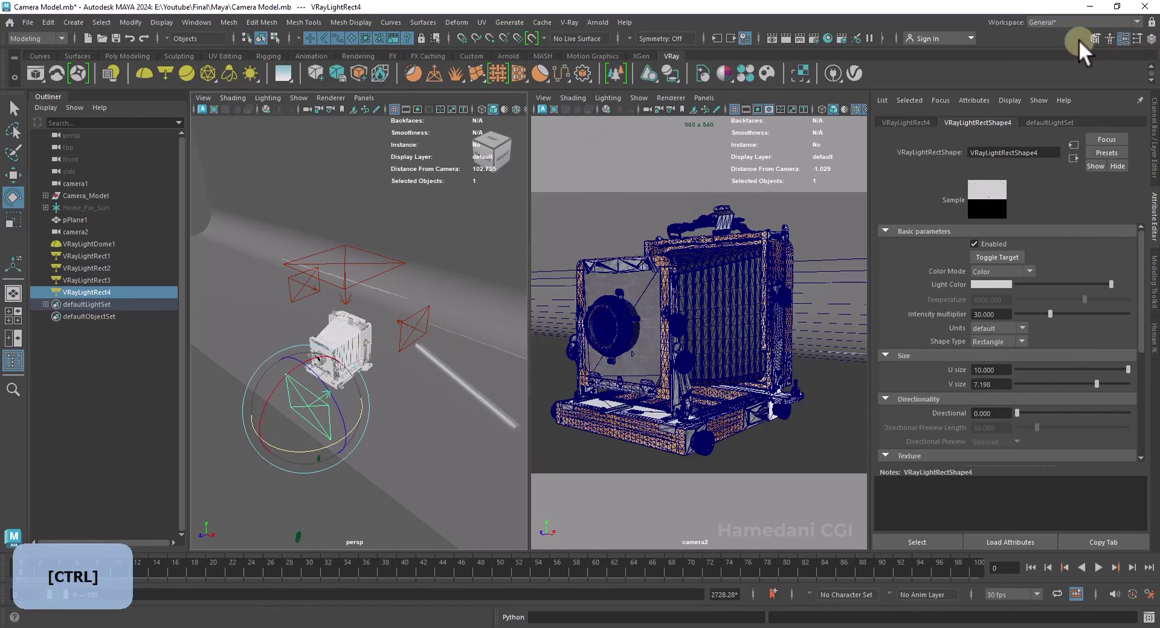
- Turn off rotation step snapping and shift the fourth rectangle light along the front of the camera model
{"action": "left_click", "coordinate": [1108, 40]}
{"action": "left_click", "coordinate": [1037, 532]}
{"action": "left_click", "coordinate": [1081, 550]}
{"action": "key", "text": "w"}
{"action": "left_click_drag", "start_coordinate": [327, 421], "coordinate": [193, 386]}
- Working from the top view, move the fourth rectangle light off to the side and angle it toward the camera model
{"action": "key", "text": "e"}
{"action": "key", "text": "space"}
{"action": "left_click_drag", "start_coordinate": [383, 339], "coordinate": [387, 321]}
{"action": "scroll", "coordinate": [431, 351], "scroll_direction": "down", "scroll_amount": 8}
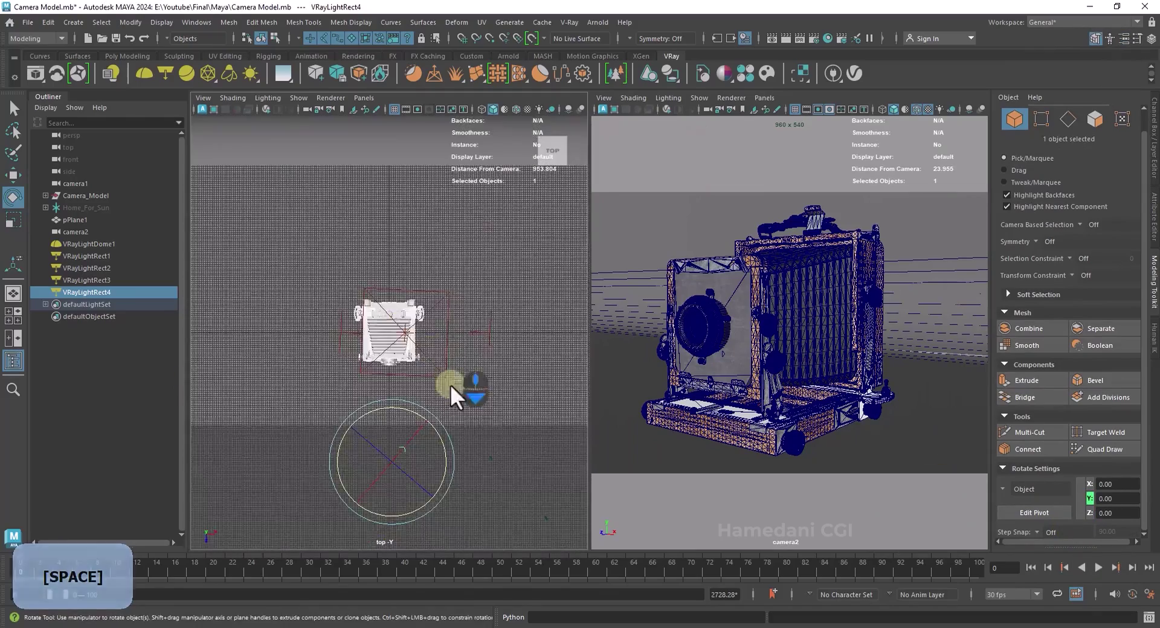
{"action": "middle_click_drag", "start_coordinate": [431, 351], "coordinate": [393, 357], "text": "alt"}
{"action": "key", "text": "w"}
{"action": "left_click_drag", "start_coordinate": [284, 367], "coordinate": [279, 368]}
{"action": "key", "text": "e"}
{"action": "key", "text": "w"}
{"action": "left_click_drag", "start_coordinate": [243, 325], "coordinate": [311, 356]}
{"action": "key", "text": "e"}
- Reposition and angle the two side rectangle lights toward the camera model in the top view
{"action": "left_click", "coordinate": [346, 241]}
{"action": "key", "text": "w"}
{"action": "key", "text": "e"}
{"action": "left_click_drag", "start_coordinate": [401, 225], "coordinate": [285, 215]}
{"action": "key", "text": "w"}
{"action": "left_click", "coordinate": [278, 239]}
{"action": "key", "text": "e"}
{"action": "left_click", "coordinate": [427, 240]}
- Return to the perspective view, select VRayLightRect1, and tilt it toward the camera model
{"action": "key", "text": "space"}
{"action": "left_click_drag", "start_coordinate": [399, 325], "coordinate": [484, 285]}
{"action": "left_click", "coordinate": [280, 277]}
{"action": "left_click_drag", "start_coordinate": [324, 288], "coordinate": [331, 269]}
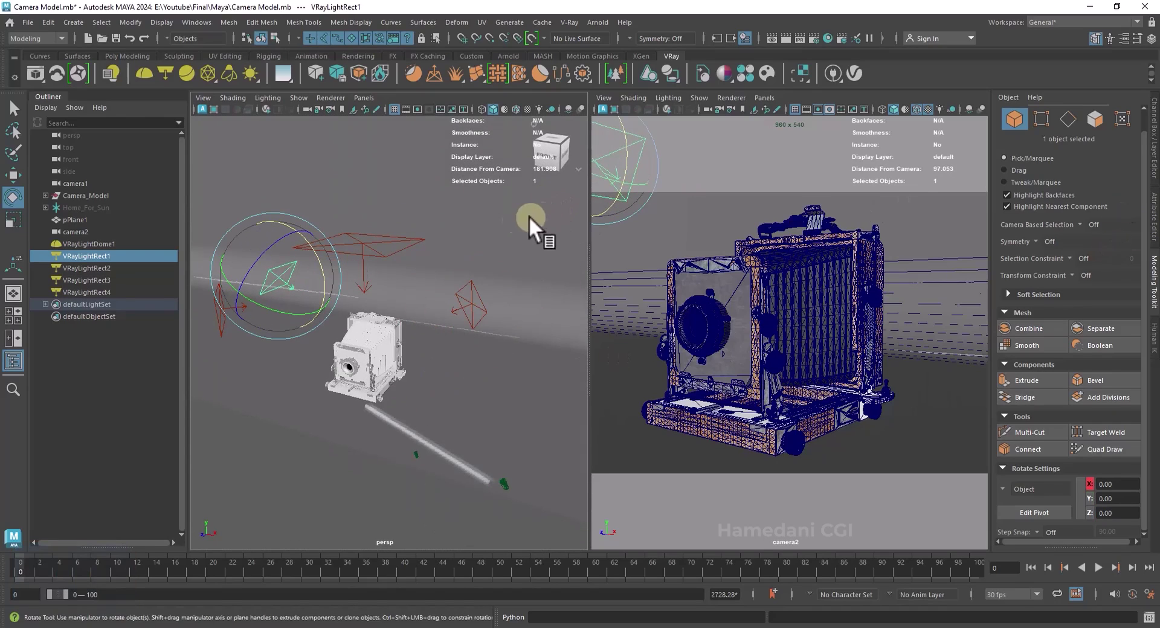
- In the V-Ray Light Lister, set VRayLightRect1's color to a warm yellow with hue about 39.2 and saturation about 0.654
{"action": "left_click", "coordinate": [111, 73]}
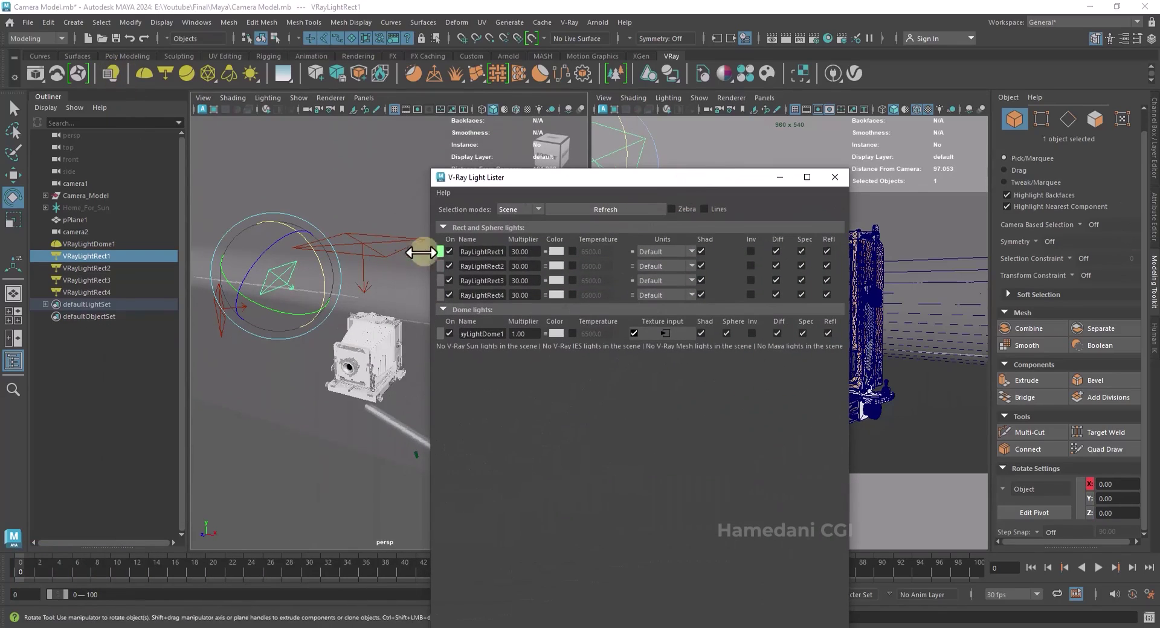
{"action": "left_click", "coordinate": [555, 251]}
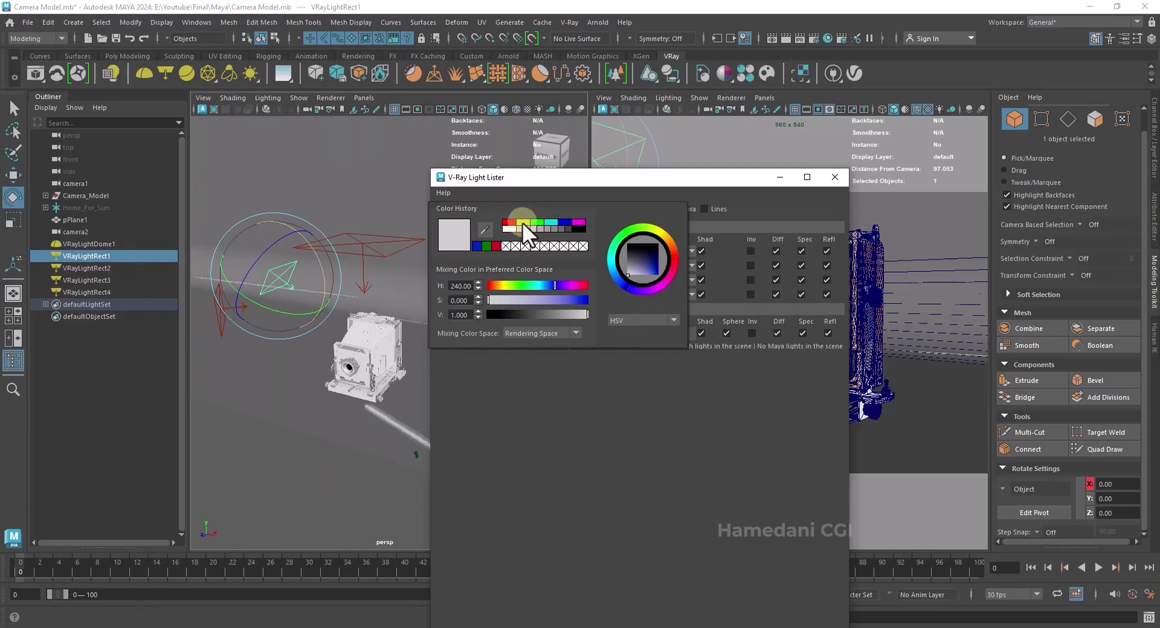
{"action": "left_click_drag", "start_coordinate": [503, 284], "coordinate": [500, 284]}
{"action": "left_click_drag", "start_coordinate": [565, 301], "coordinate": [552, 302]}
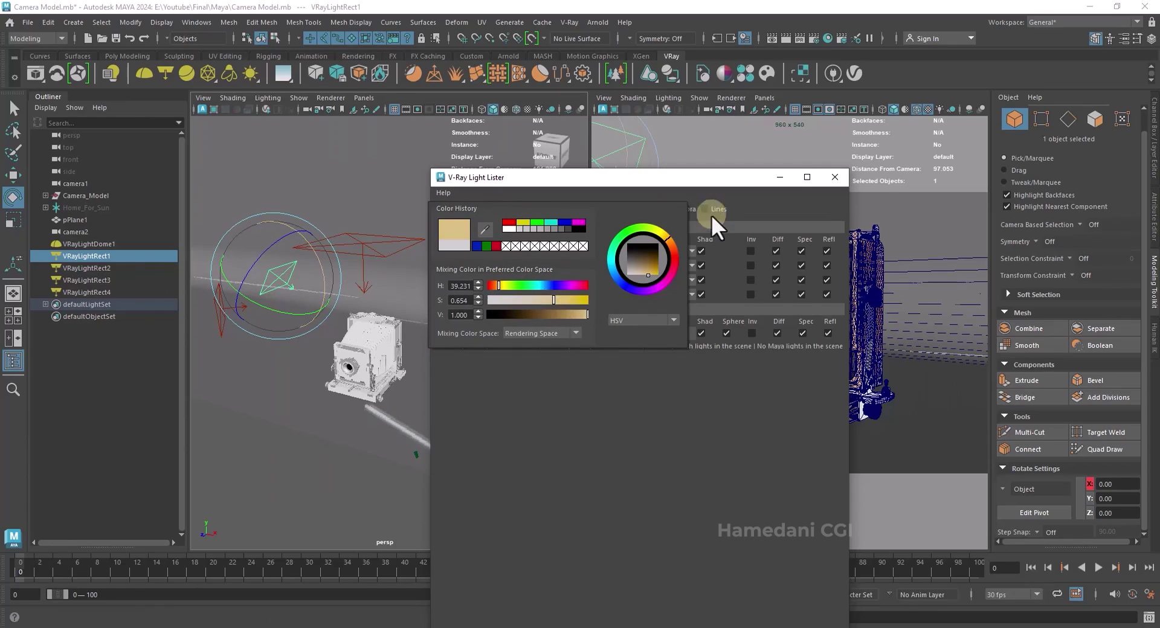
- Set VRayLightRect2's color to turquoise in the V-Ray Light Lister and close the lister
{"action": "left_click", "coordinate": [556, 265]}
{"action": "left_click", "coordinate": [555, 234]}
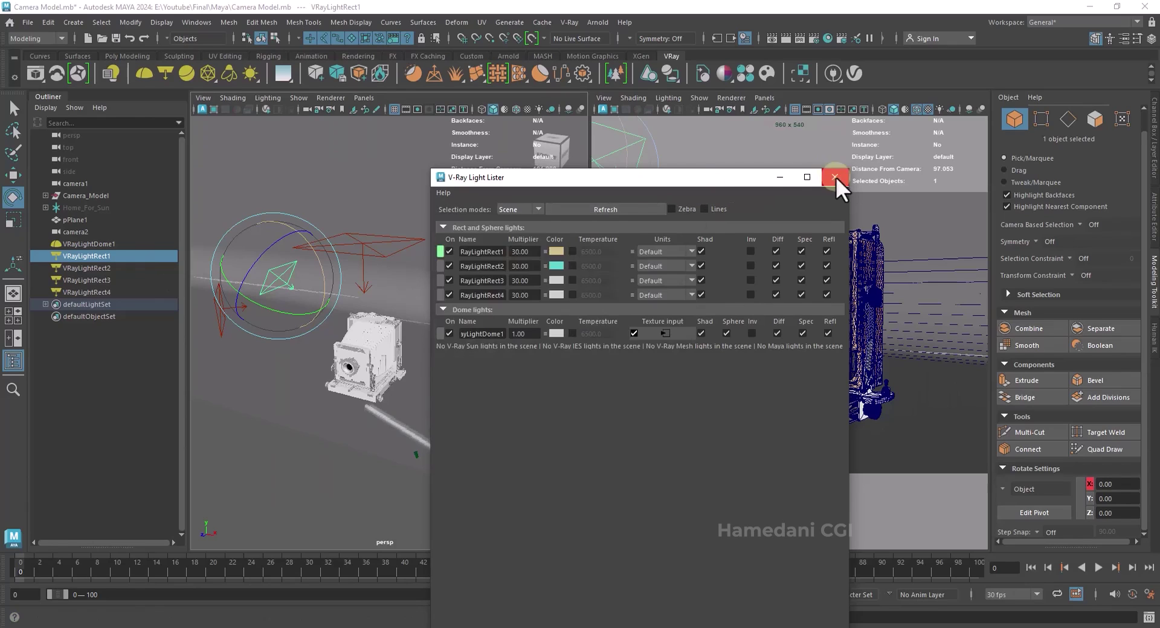
{"action": "left_click", "coordinate": [834, 177]}
- Save the scene and give the overhead VRayLightRect3 a Directional value of 0.929 with a directional preview length of 2.885
{"action": "left_click", "coordinate": [462, 302]}
{"action": "left_click", "coordinate": [226, 319]}
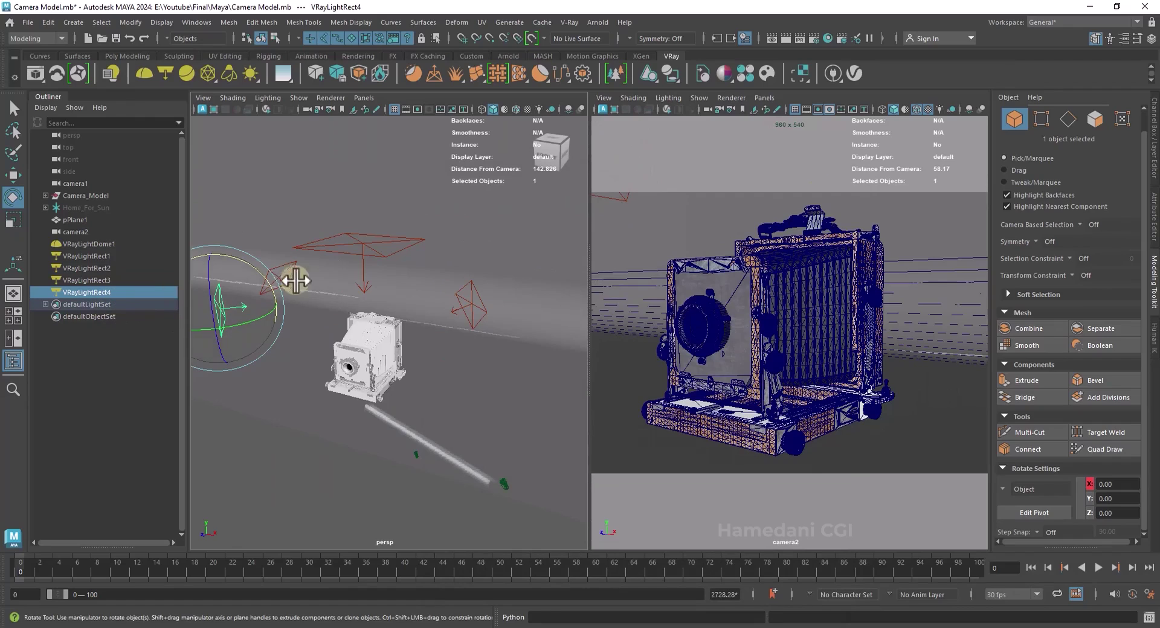
{"action": "left_click", "coordinate": [367, 241]}
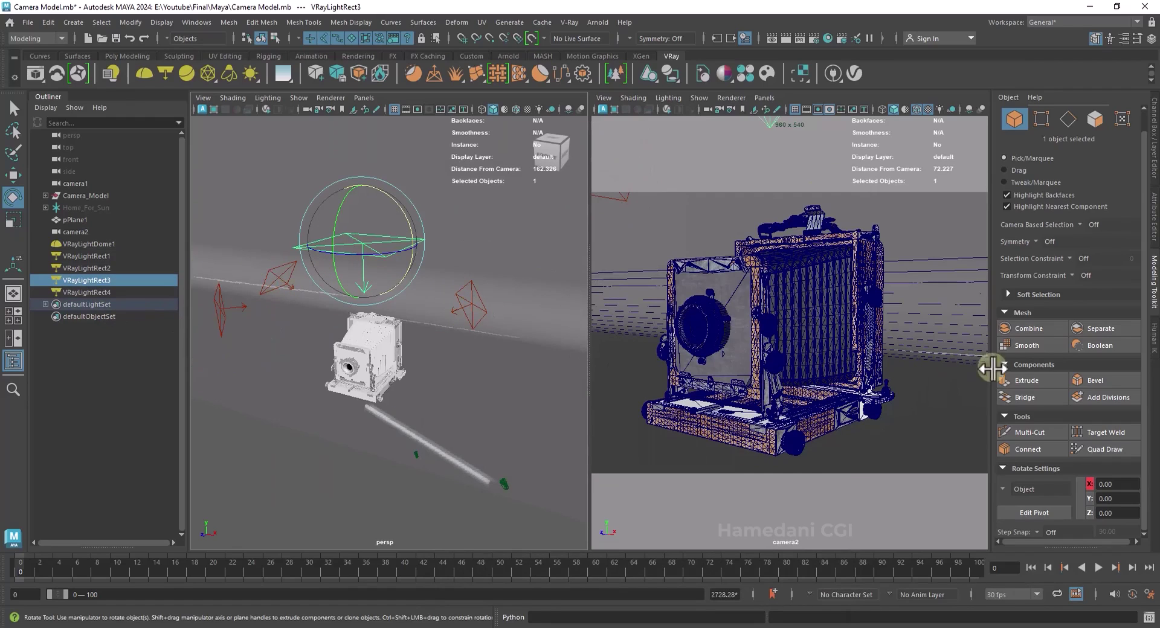
{"action": "key", "text": "ctrl+s"}
{"action": "left_click", "coordinate": [1152, 200]}
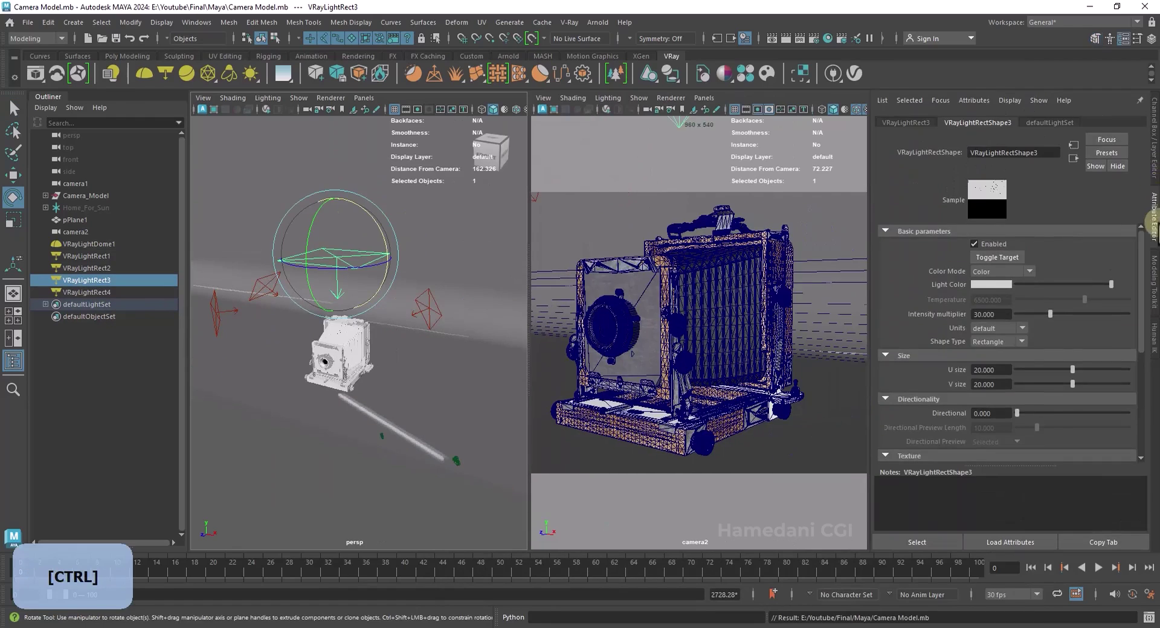
{"action": "left_click_drag", "start_coordinate": [1015, 413], "coordinate": [1118, 412]}
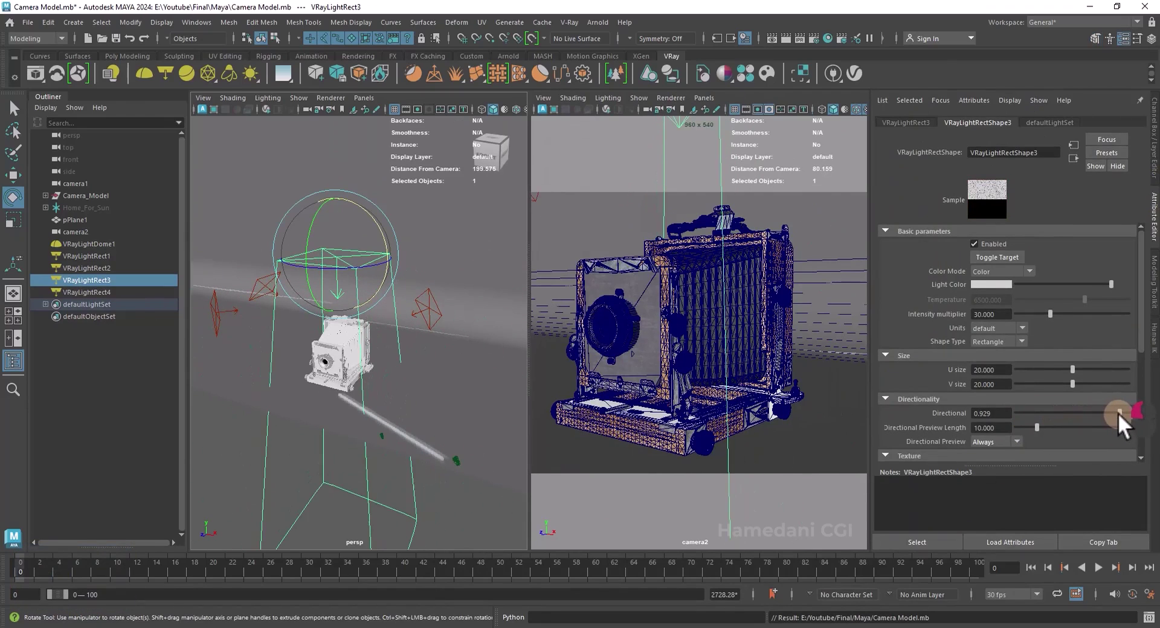
{"action": "left_click_drag", "start_coordinate": [1038, 426], "coordinate": [1020, 431]}
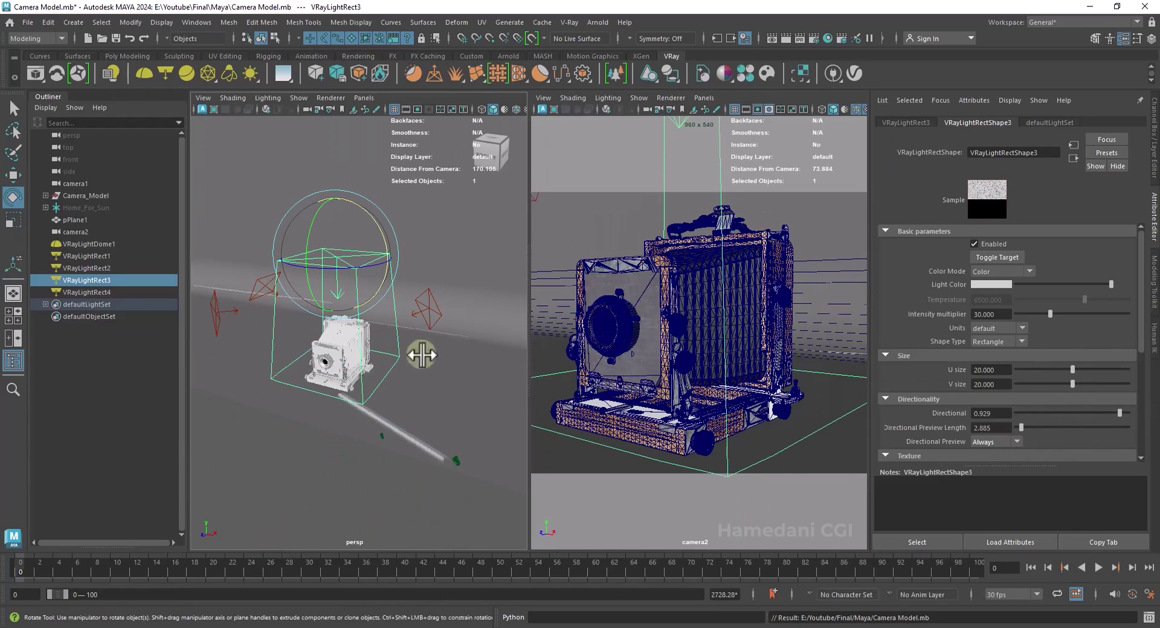
- Start the live V-Ray render in the camera2 view and lower VRayLightRect3's intensity multiplier to 4.396
{"action": "left_click_drag", "start_coordinate": [453, 355], "coordinate": [459, 361], "text": "alt"}
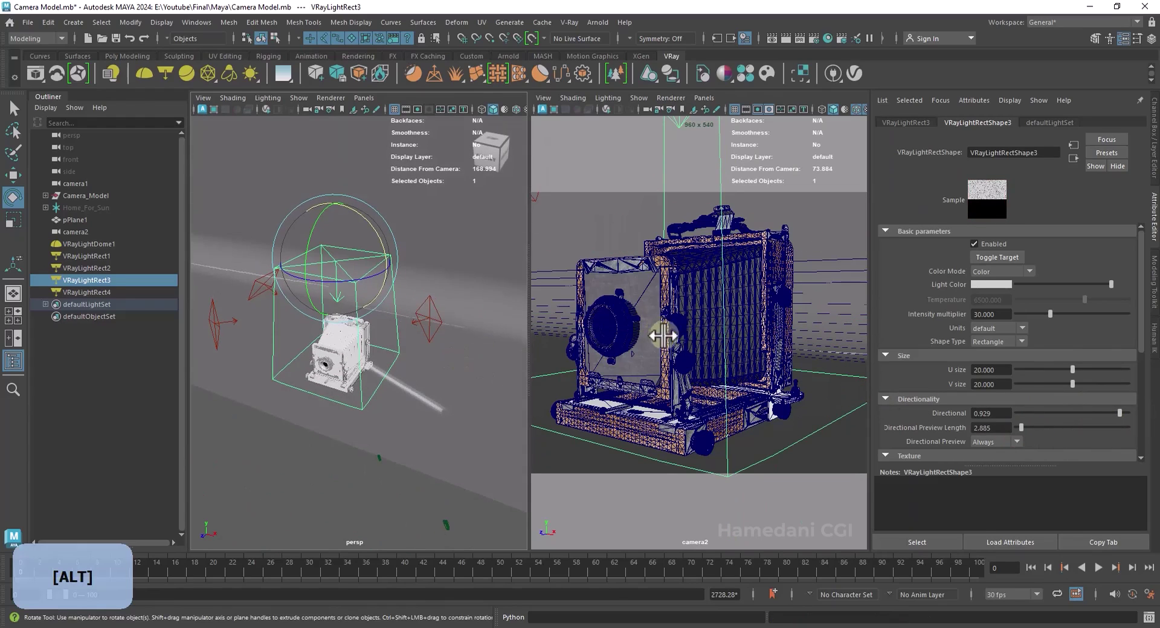
{"action": "left_click", "coordinate": [604, 107]}
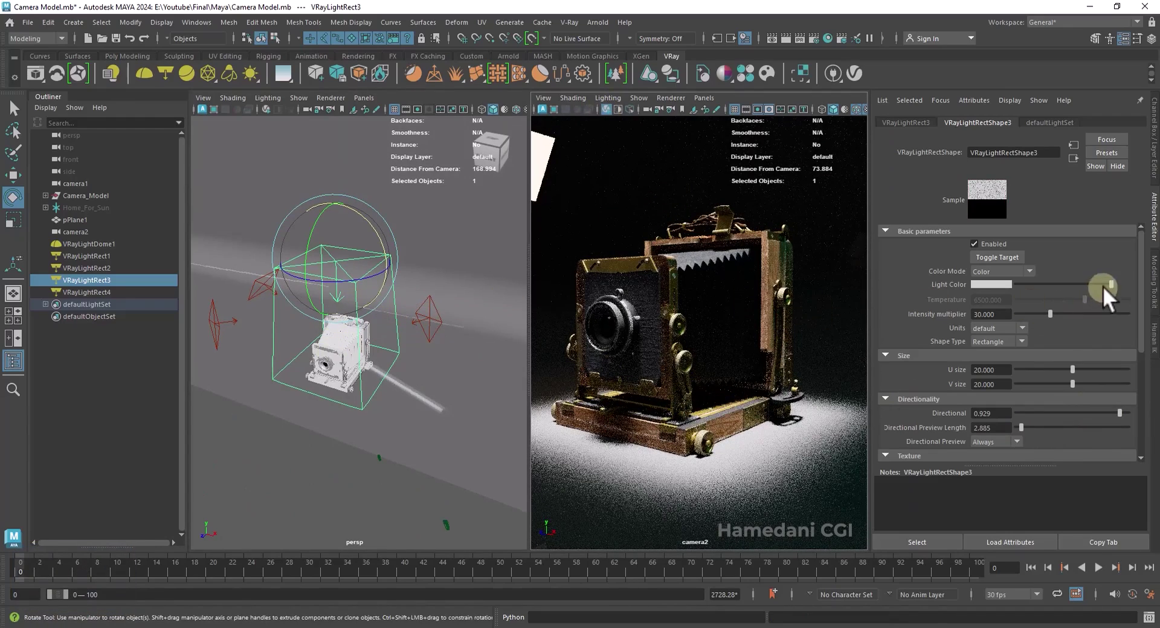
{"action": "left_click_drag", "start_coordinate": [1048, 311], "coordinate": [1020, 316]}
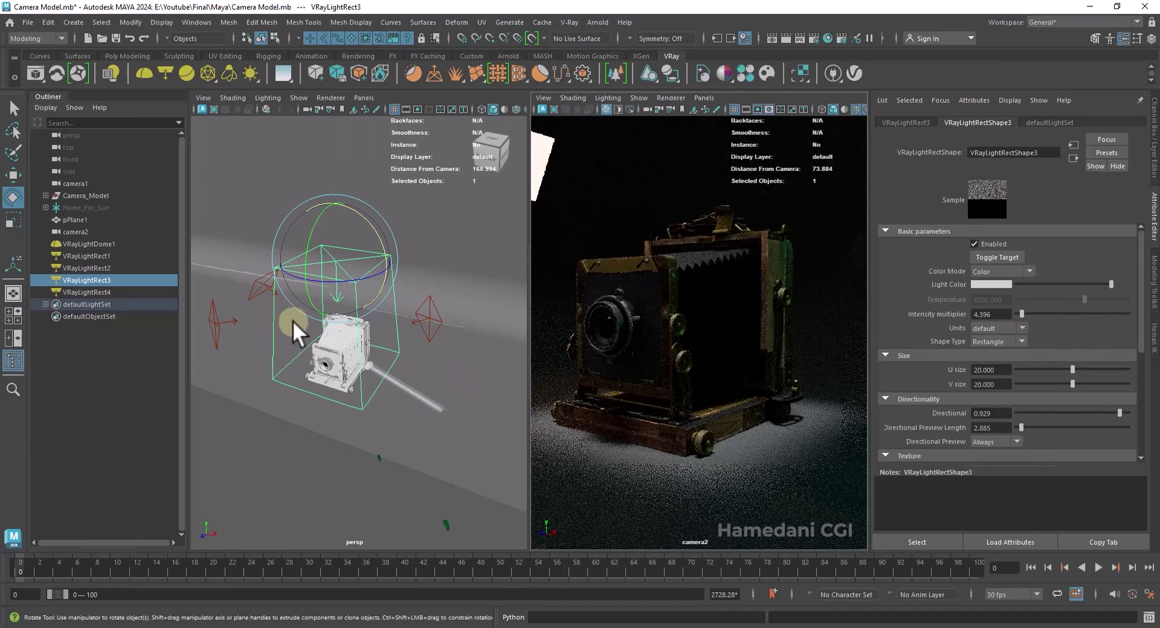
- Switch VRayLightRect1's units to Watts, try an intensity multiplier of 3, and settle on 8
{"action": "left_click", "coordinate": [264, 290]}
{"action": "left_click", "coordinate": [1001, 376]}
{"action": "left_click_drag", "start_coordinate": [995, 315], "coordinate": [952, 314]}
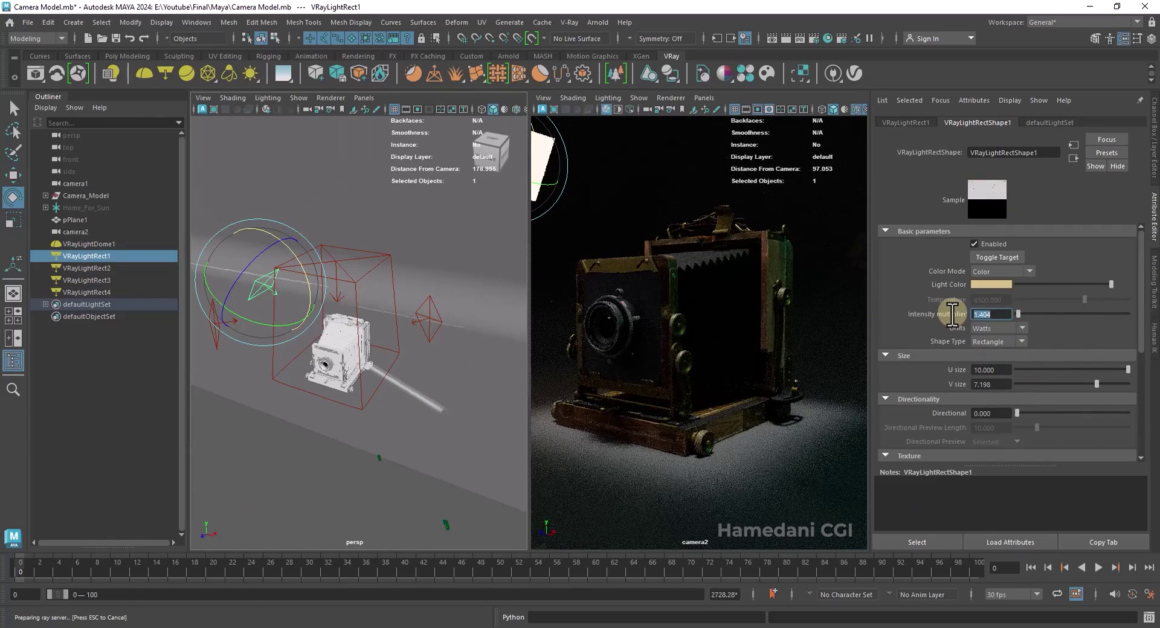
{"action": "type", "text": "3"}
{"action": "key", "text": "Return"}
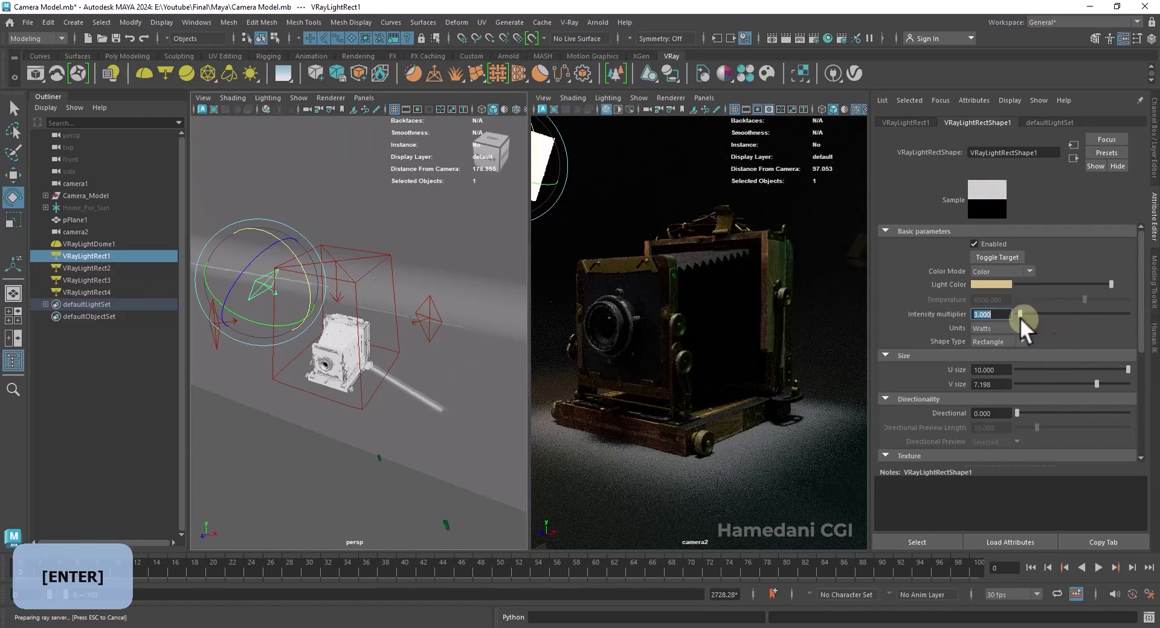
{"action": "type", "text": "8"}
{"action": "key", "text": "Return"}
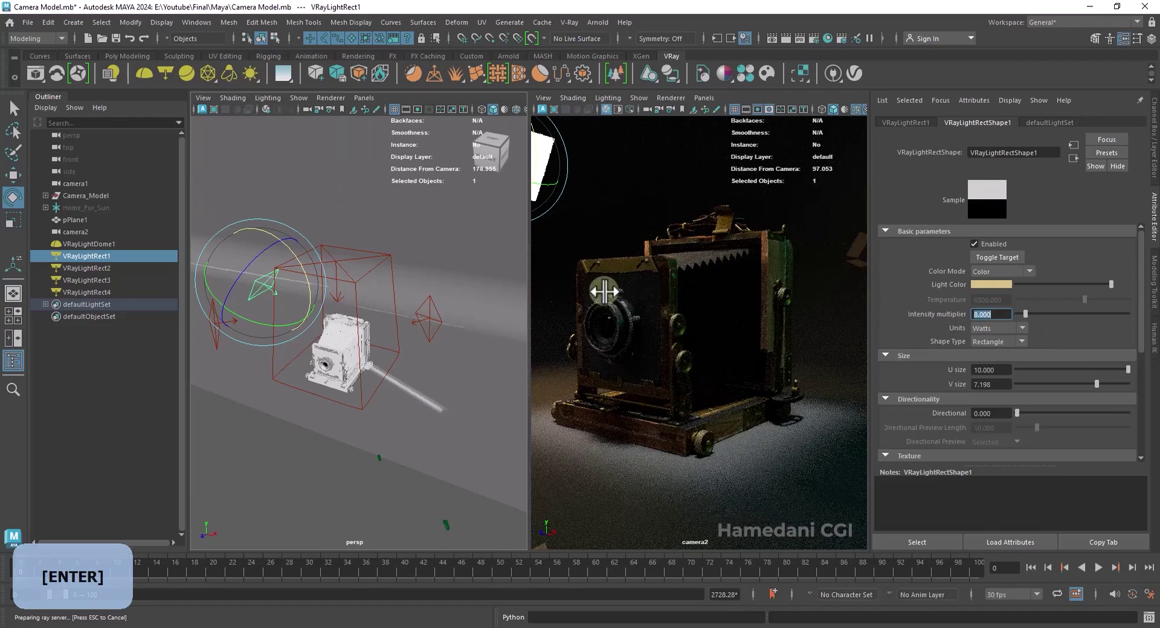
- Switch VRayLightRect2's units to Watts and set its intensity multiplier to 5
{"action": "left_click", "coordinate": [424, 317]}
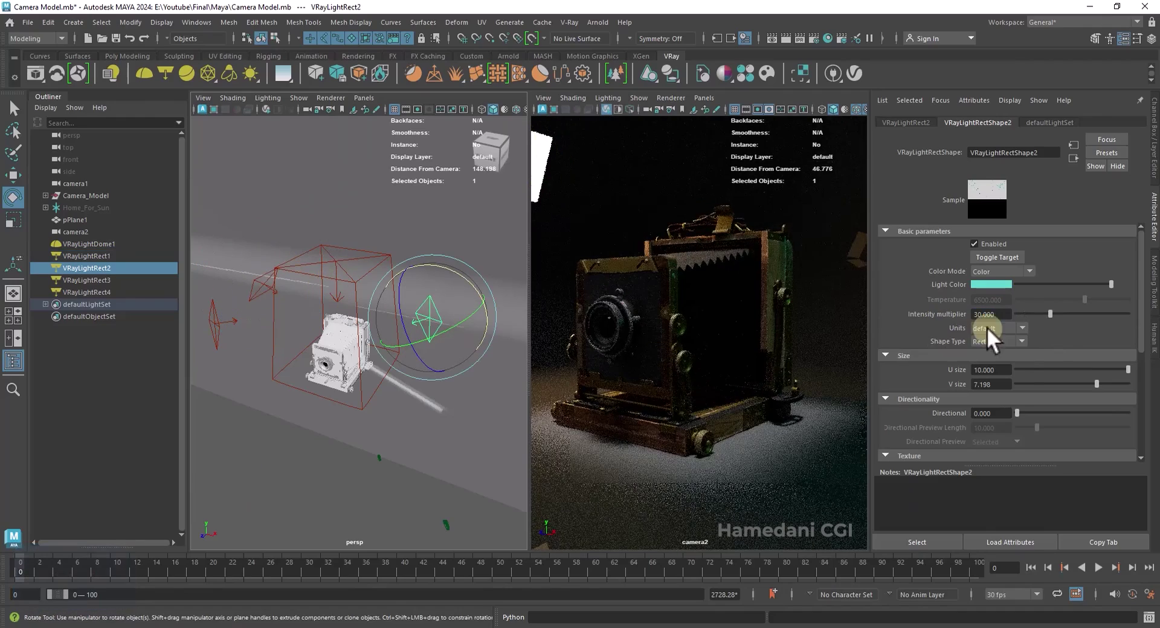
{"action": "type", "text": "5"}
{"action": "key", "text": "Return"}
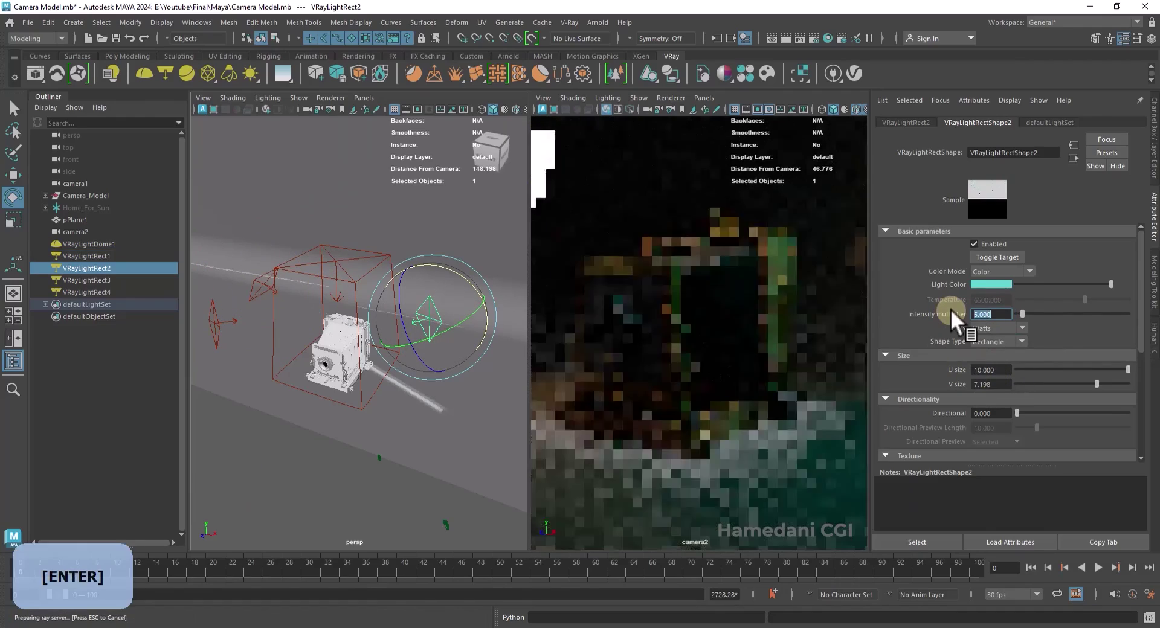
- Switch VRayLightRect4's units to Watts and set its intensity multiplier to about 12.088
{"action": "left_click", "coordinate": [213, 326]}
{"action": "left_click", "coordinate": [1010, 329]}
{"action": "left_click", "coordinate": [997, 378]}
{"action": "left_click_drag", "start_coordinate": [1020, 312], "coordinate": [1028, 314]}
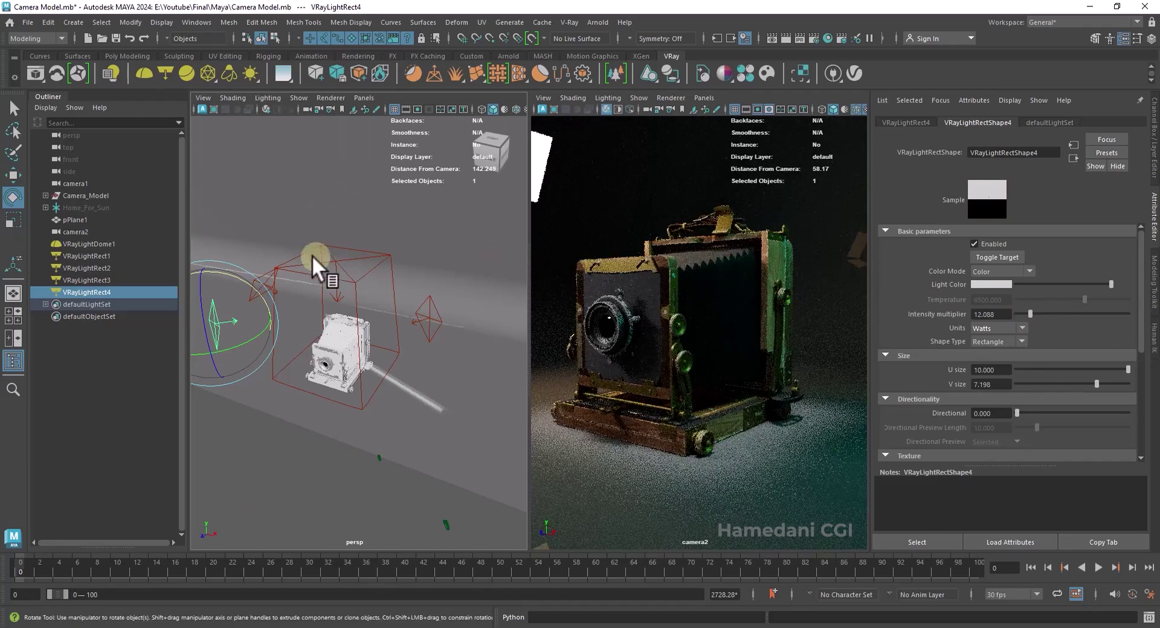
- Make VRayLightRect1 invisible to the camera through its light options
{"action": "left_click", "coordinate": [261, 278]}
{"action": "scroll", "coordinate": [1001, 419], "scroll_direction": "down", "scroll_amount": 5}
{"action": "left_click", "coordinate": [902, 335]}
{"action": "left_click", "coordinate": [985, 360]}
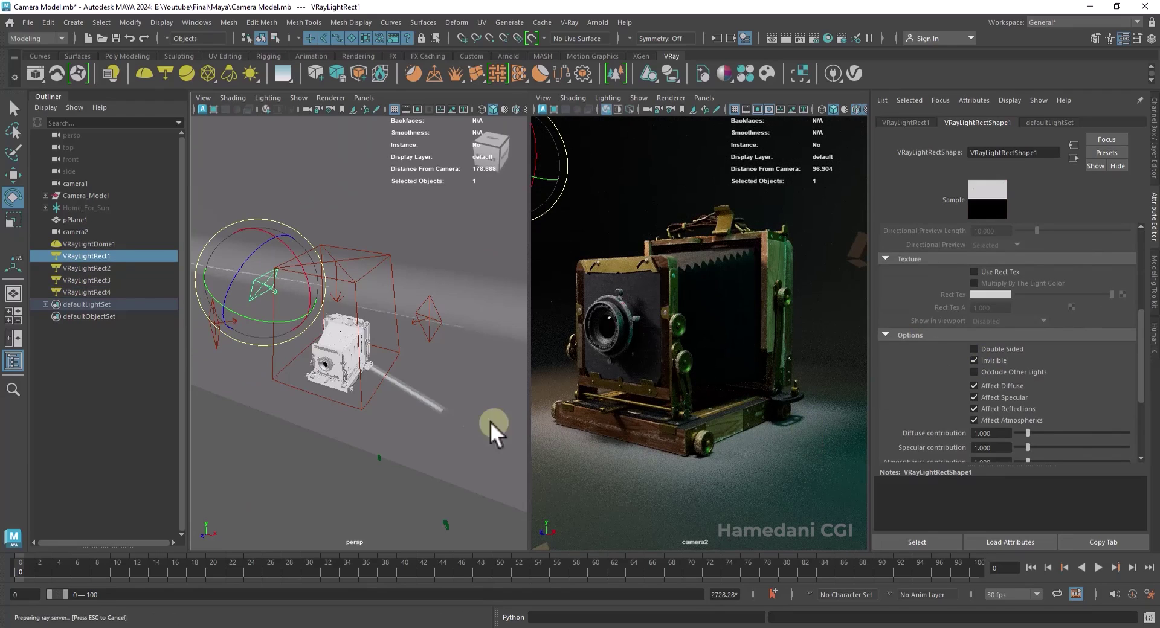
- Pause the live render, raise Camera_Model to a Y translation of 1.053, and restart the render
{"action": "left_click", "coordinate": [85, 195]}
{"action": "key", "text": "w"}
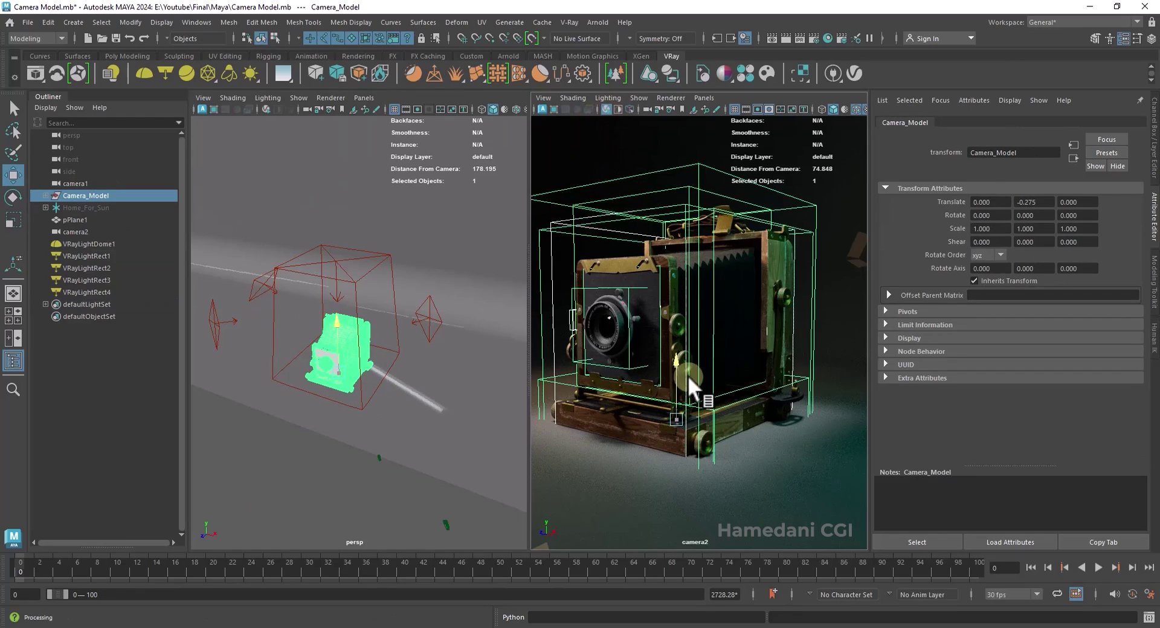
{"action": "left_click", "coordinate": [606, 109]}
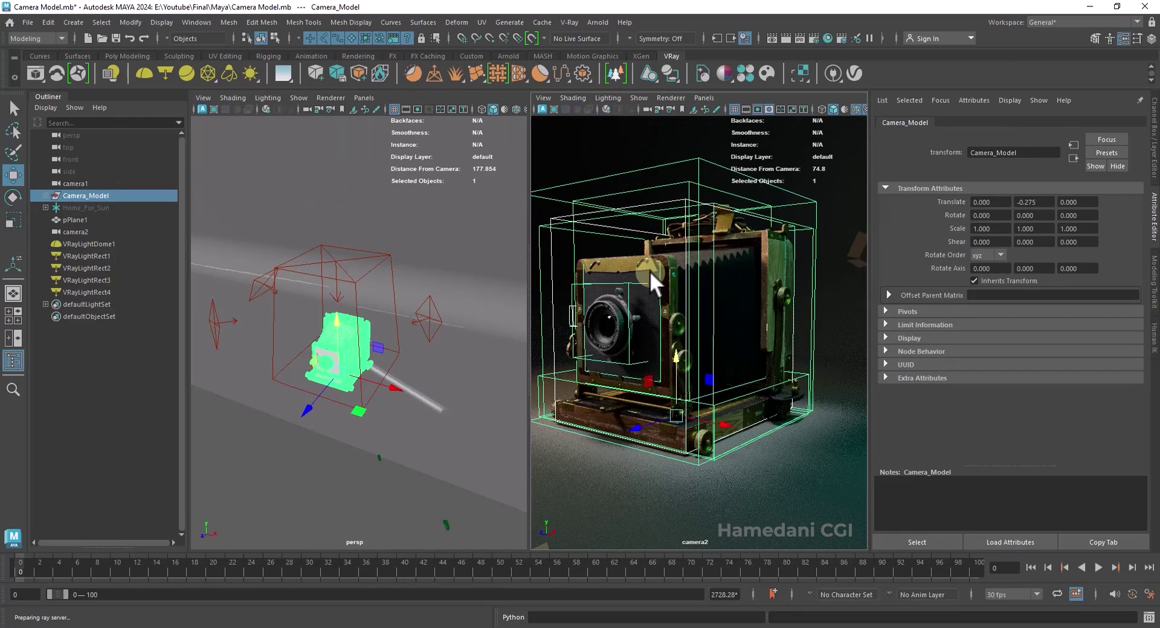
{"action": "left_click_drag", "start_coordinate": [677, 379], "coordinate": [679, 376]}
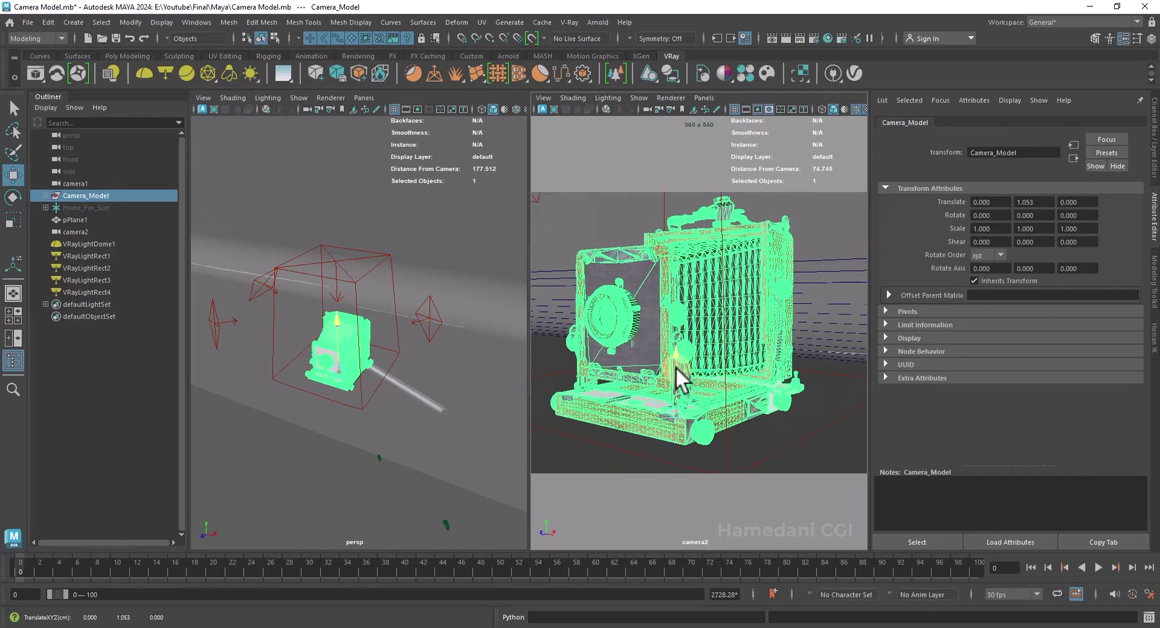
{"action": "left_click", "coordinate": [605, 109]}
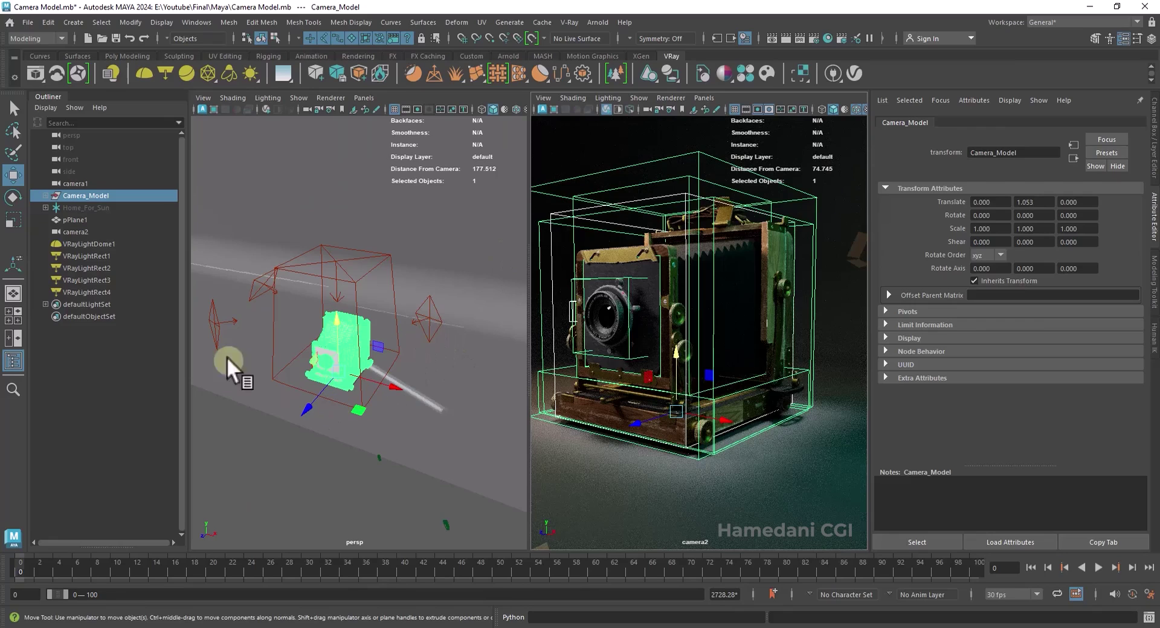
- Use the V-Ray Light Lister to lower VRayLightRect4's multiplier, trying 2 and settling on 5, and close the lister
{"action": "left_click", "coordinate": [661, 369]}
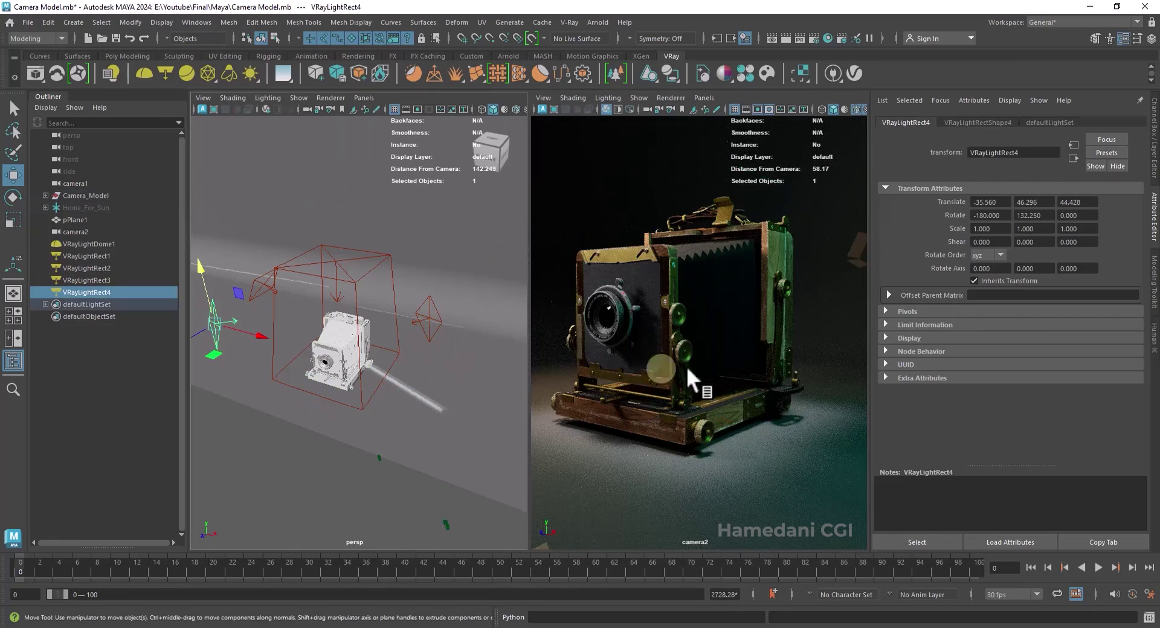
{"action": "left_click", "coordinate": [112, 72]}
{"action": "left_click_drag", "start_coordinate": [668, 186], "coordinate": [339, 103]}
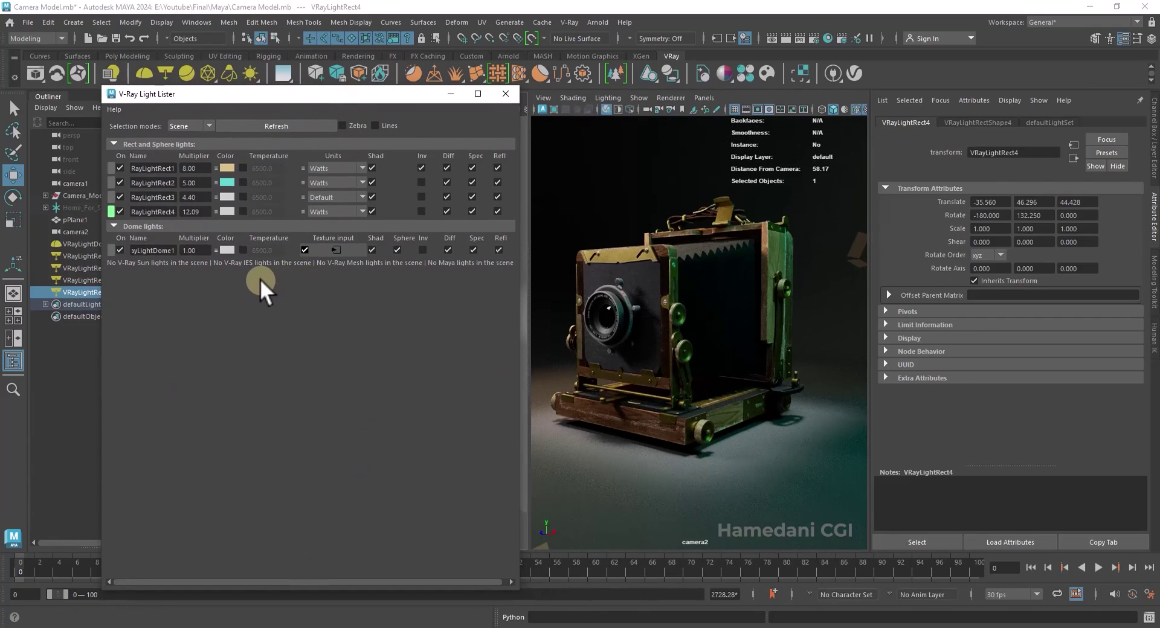
{"action": "left_click", "coordinate": [119, 211]}
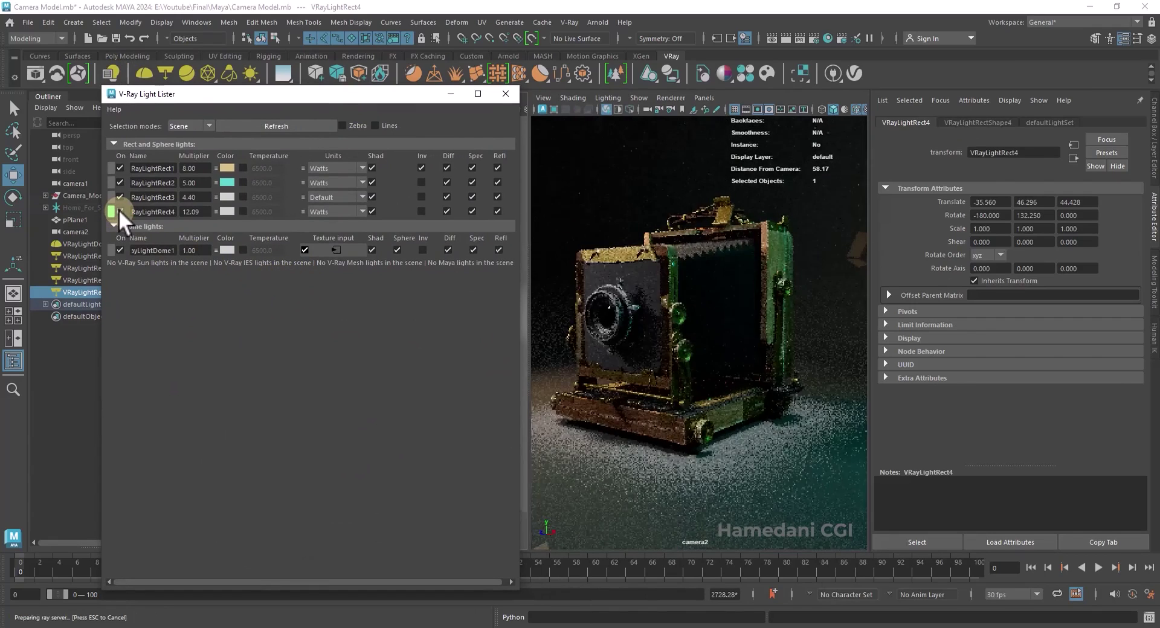
{"action": "double_click", "coordinate": [205, 212]}
{"action": "type", "text": "2"}
{"action": "key", "text": "Return"}
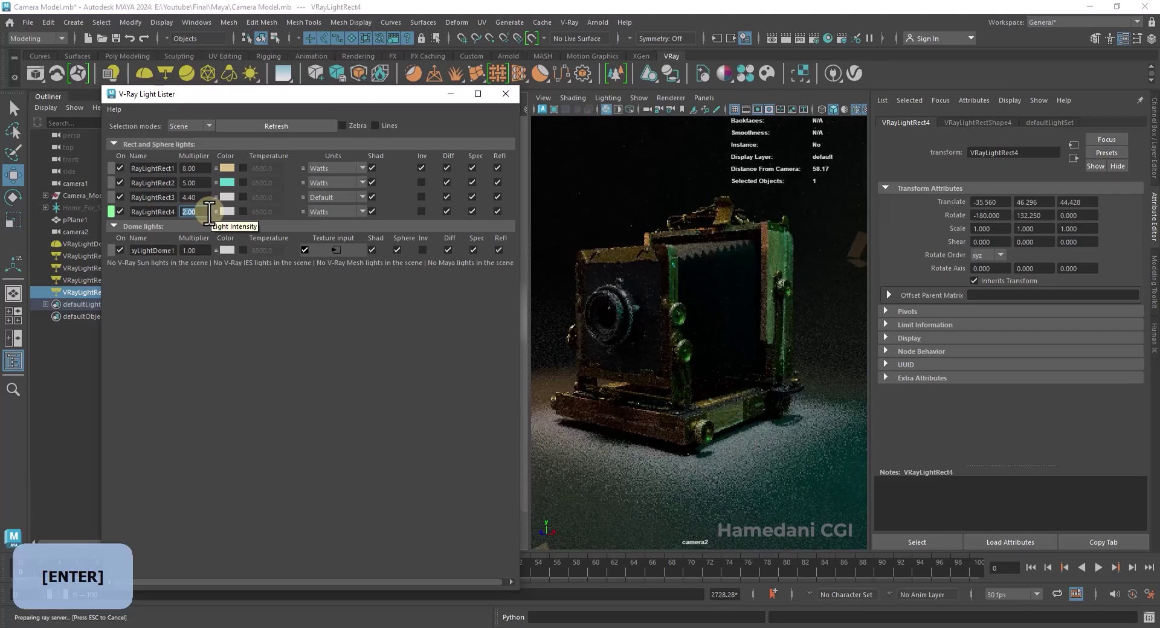
{"action": "type", "text": "5"}
{"action": "key", "text": "Return"}
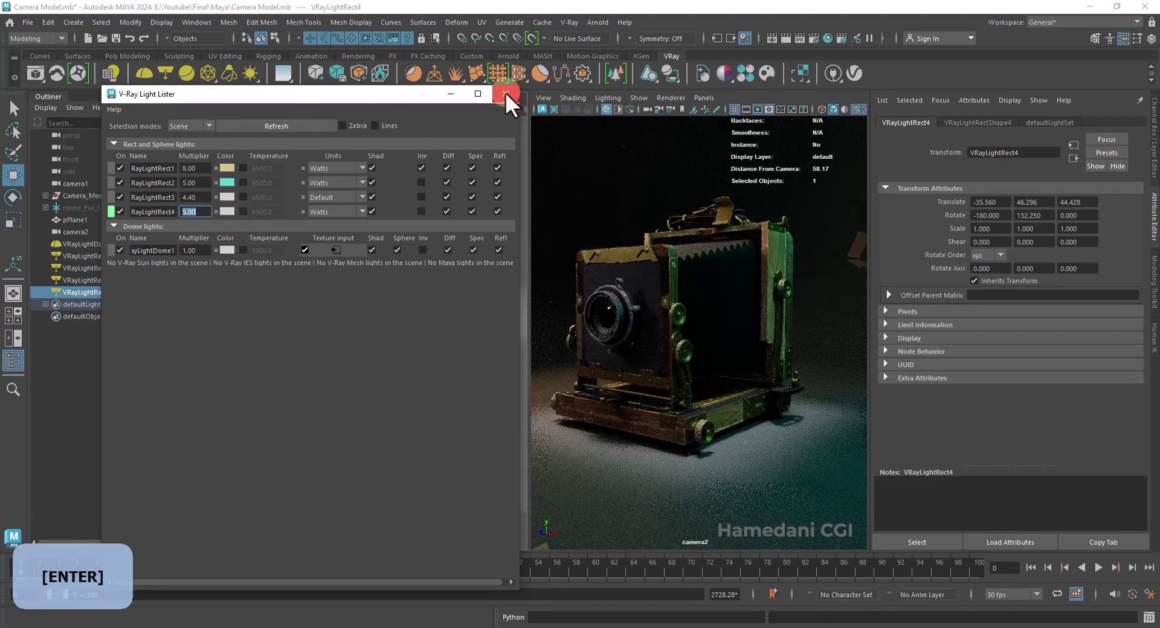
{"action": "left_click", "coordinate": [506, 94]}
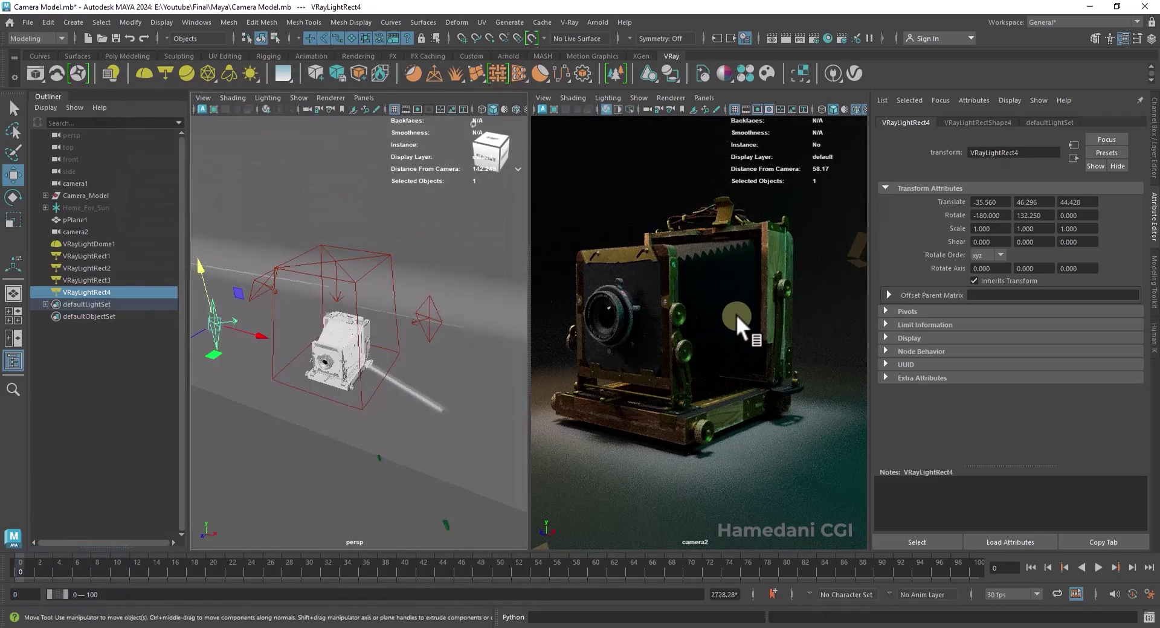
- Examine the camera model's leather bellows and wooden frame up close in the perspective view
{"action": "scroll", "coordinate": [354, 348], "scroll_direction": "up", "scroll_amount": 5}
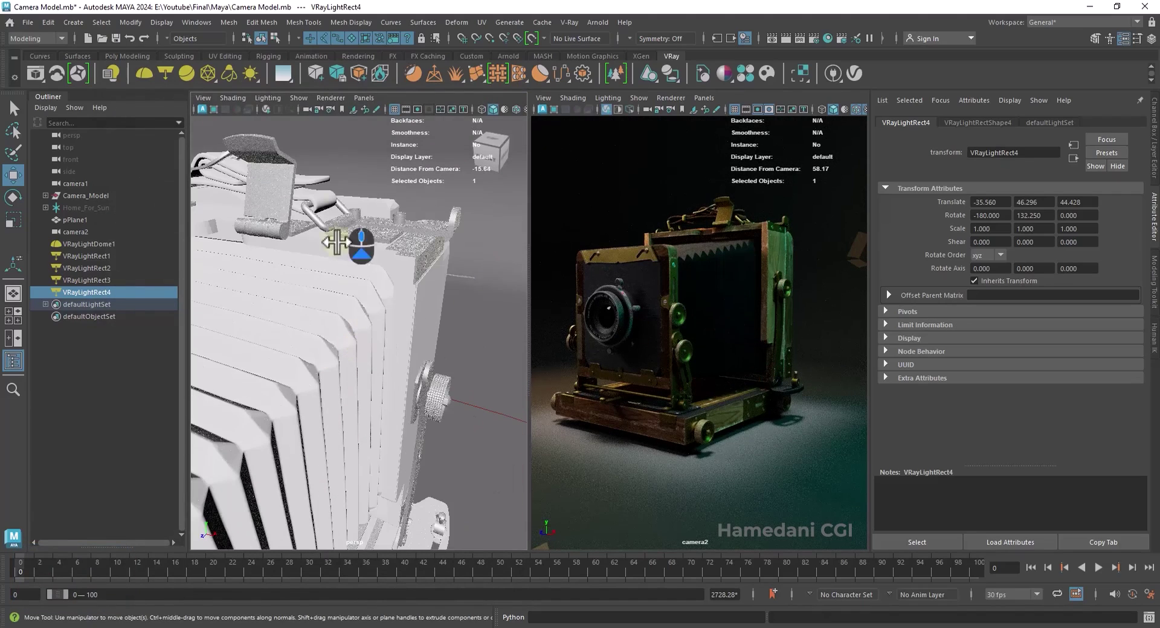
{"action": "left_click", "coordinate": [505, 109]}
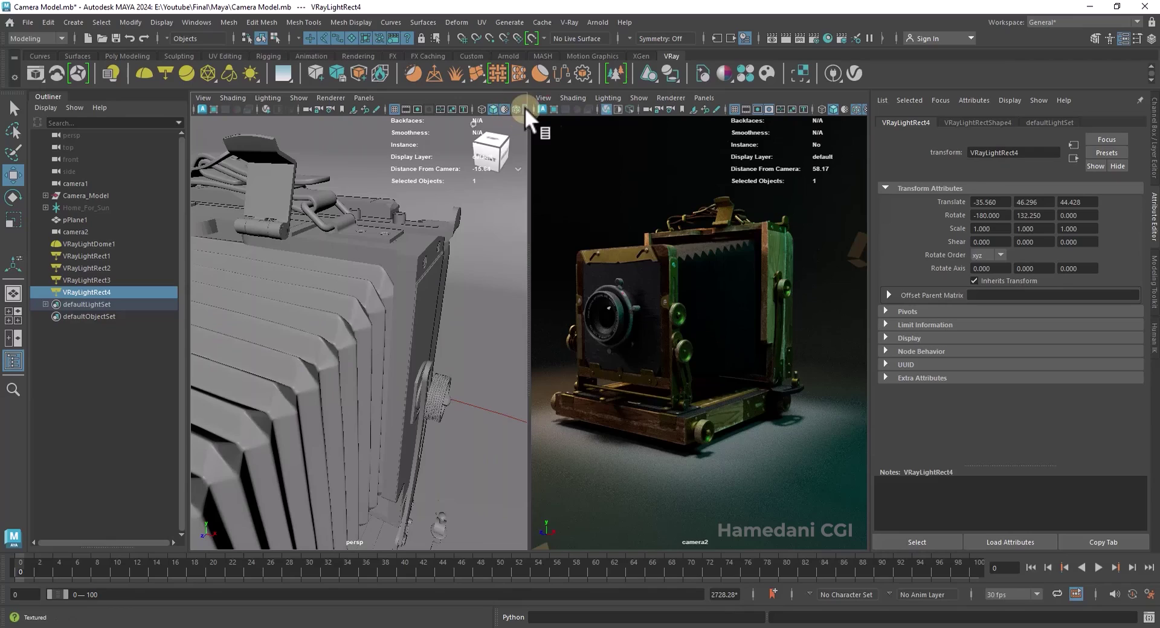
{"action": "left_click", "coordinate": [329, 333]}
{"action": "key", "text": "f"}
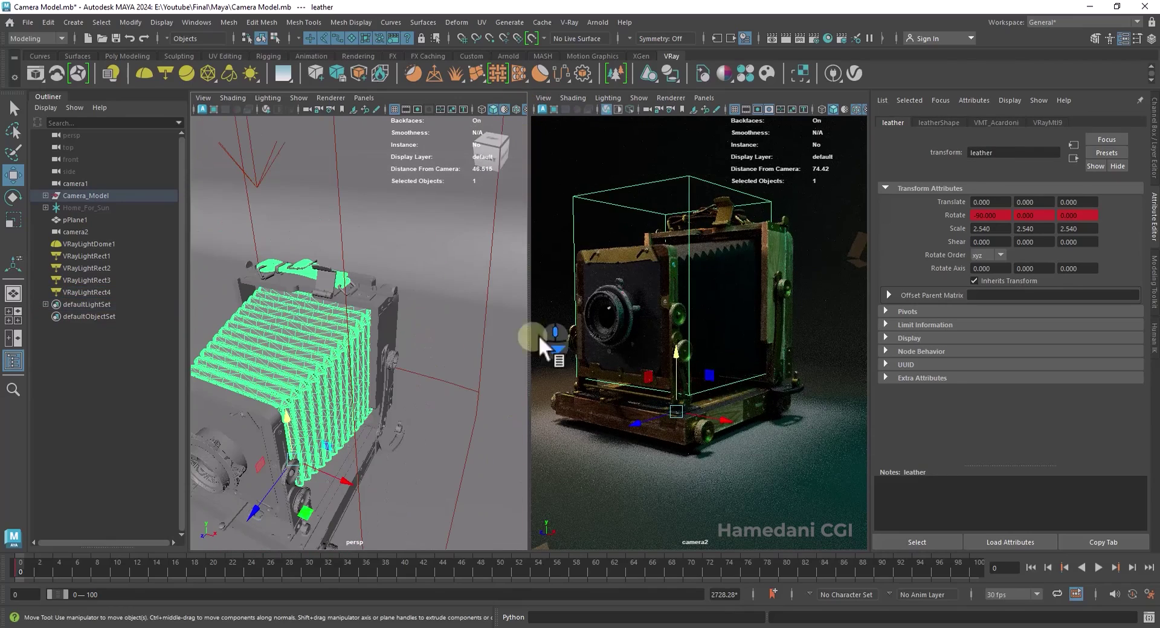
{"action": "key", "text": "f"}
{"action": "left_click", "coordinate": [666, 263]}
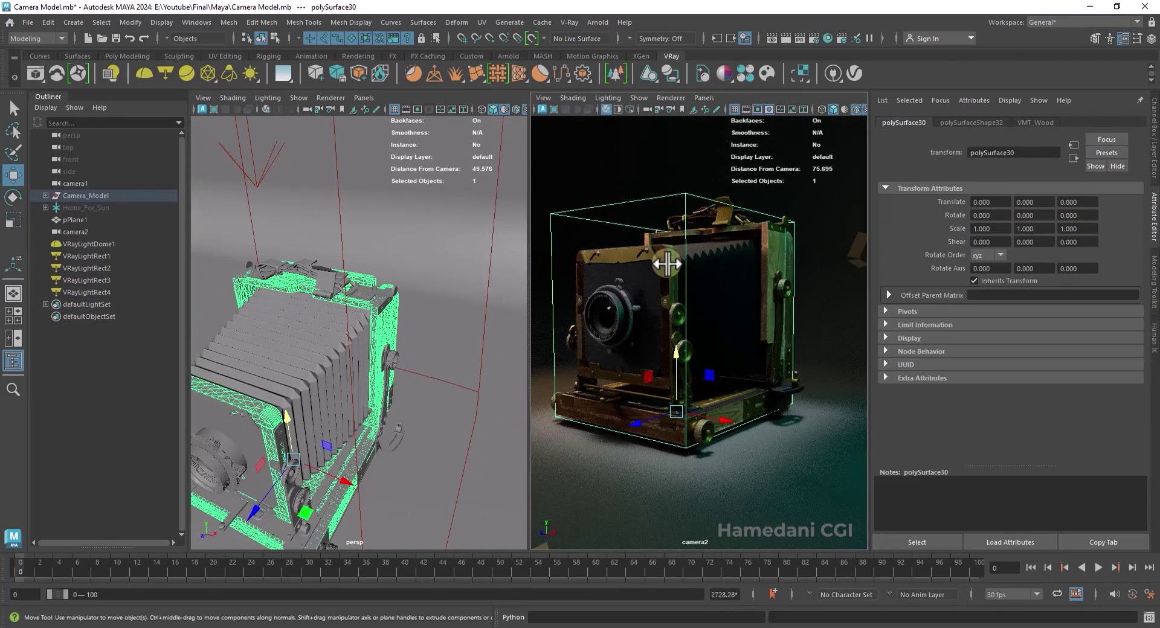
- Stop the live render, maximize the camera2 view, and frame the whole camera model in it
{"action": "left_click", "coordinate": [606, 109]}
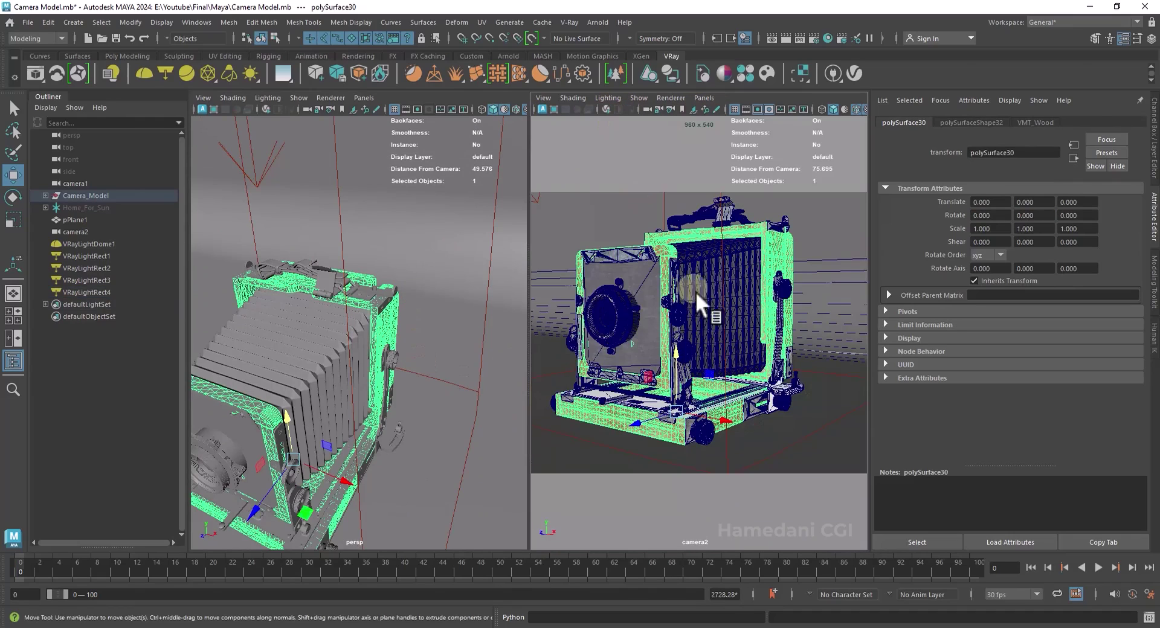
{"action": "left_click", "coordinate": [597, 272]}
{"action": "key", "text": "space"}
{"action": "left_click_drag", "start_coordinate": [597, 273], "coordinate": [543, 298], "text": "alt"}
{"action": "right_click_drag", "start_coordinate": [543, 298], "coordinate": [577, 328], "text": "alt"}
- Enable depth of field in camera2's extra V-Ray attributes
{"action": "left_click", "coordinate": [81, 226]}
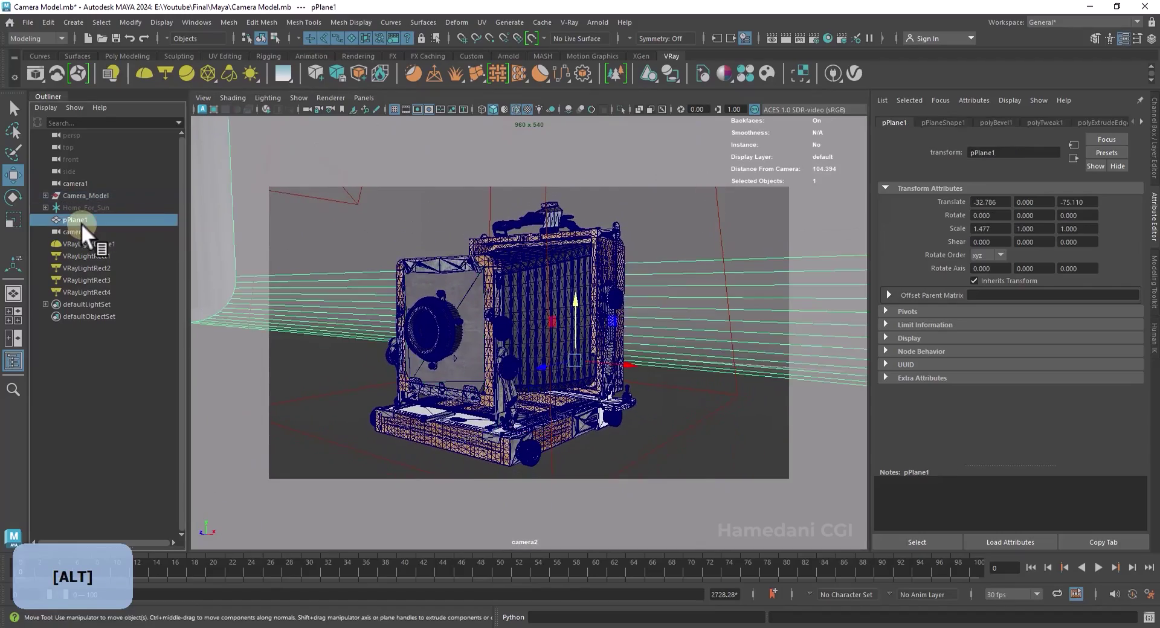
{"action": "left_click", "coordinate": [441, 331]}
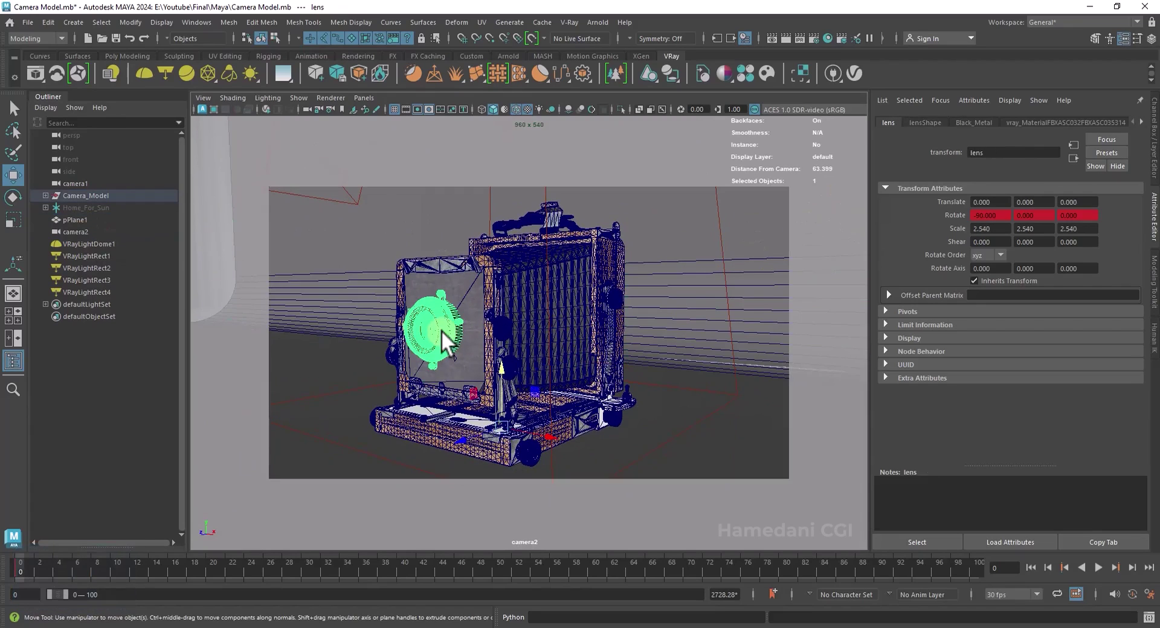
{"action": "left_click", "coordinate": [77, 231]}
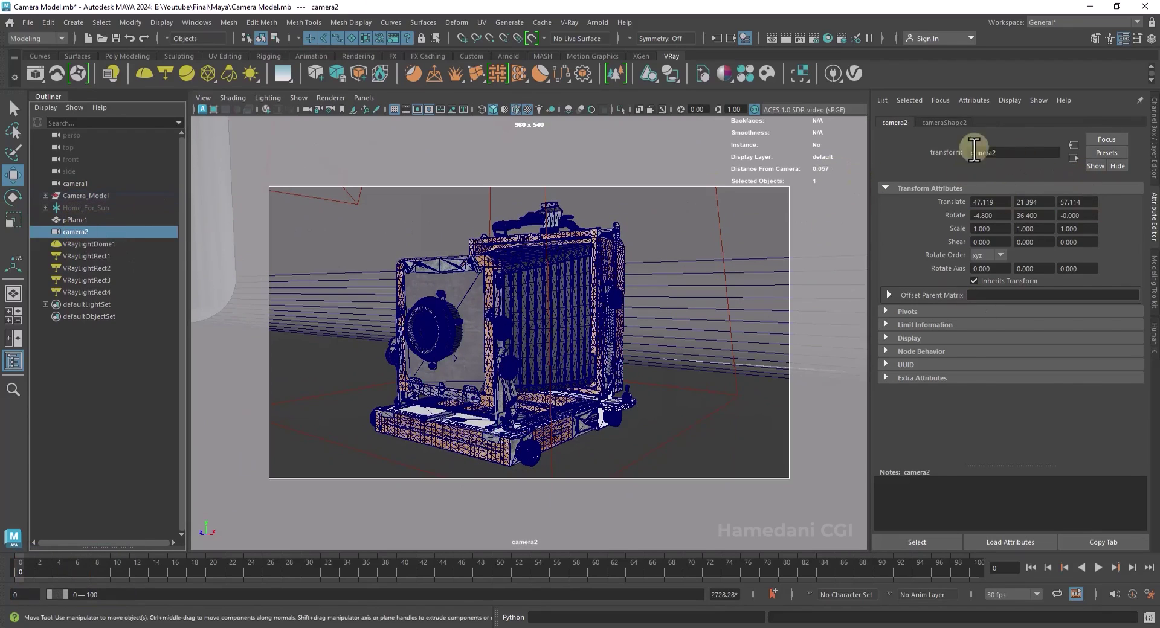
{"action": "left_click", "coordinate": [944, 123]}
{"action": "left_click", "coordinate": [1140, 101]}
{"action": "left_click_drag", "start_coordinate": [1140, 284], "coordinate": [1144, 441]}
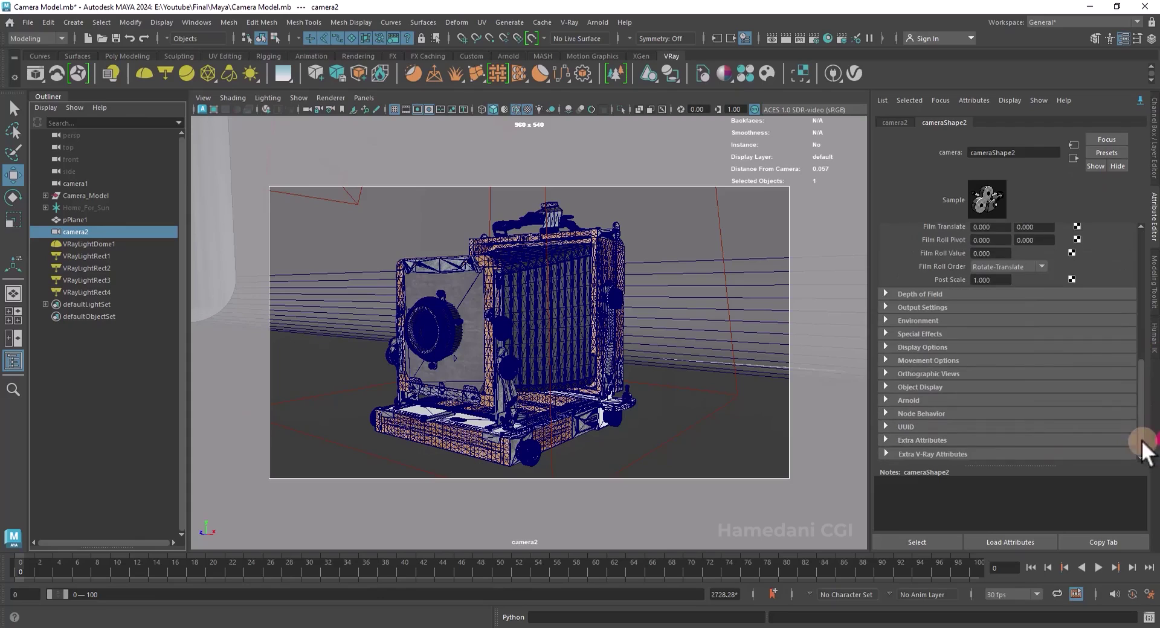
{"action": "left_click", "coordinate": [1003, 453]}
{"action": "scroll", "coordinate": [1034, 408], "scroll_direction": "down", "scroll_amount": 3}
{"action": "left_click", "coordinate": [1078, 398]}
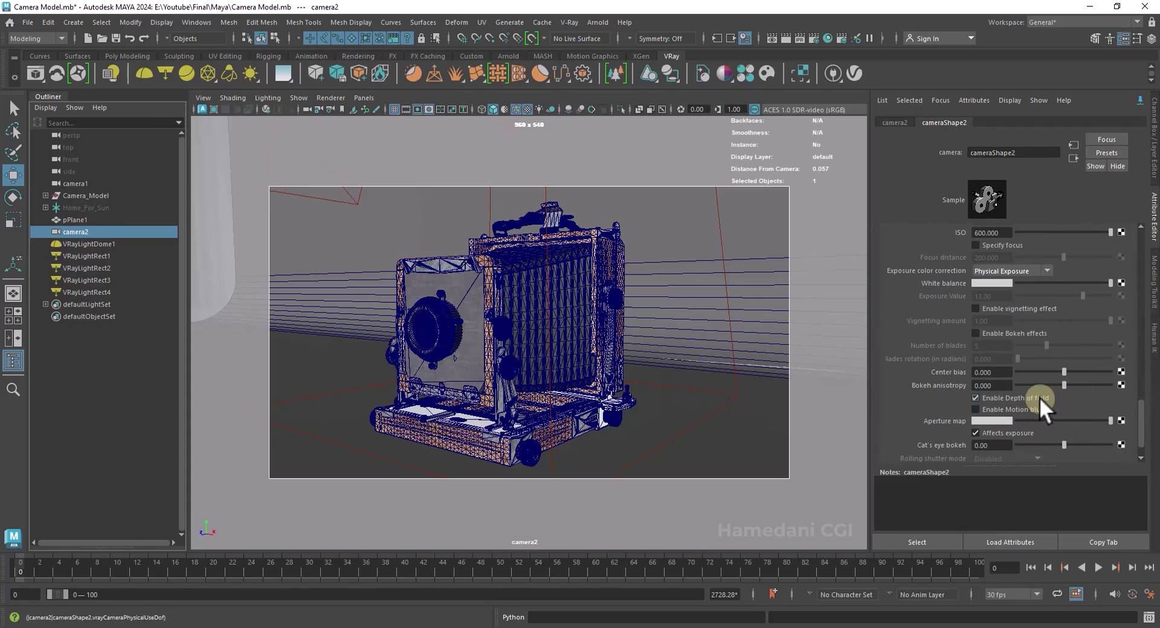
- Enable Specify focus for camera2 and set its focus distance to the lens's distance from the camera, 63.399
{"action": "left_click", "coordinate": [437, 329]}
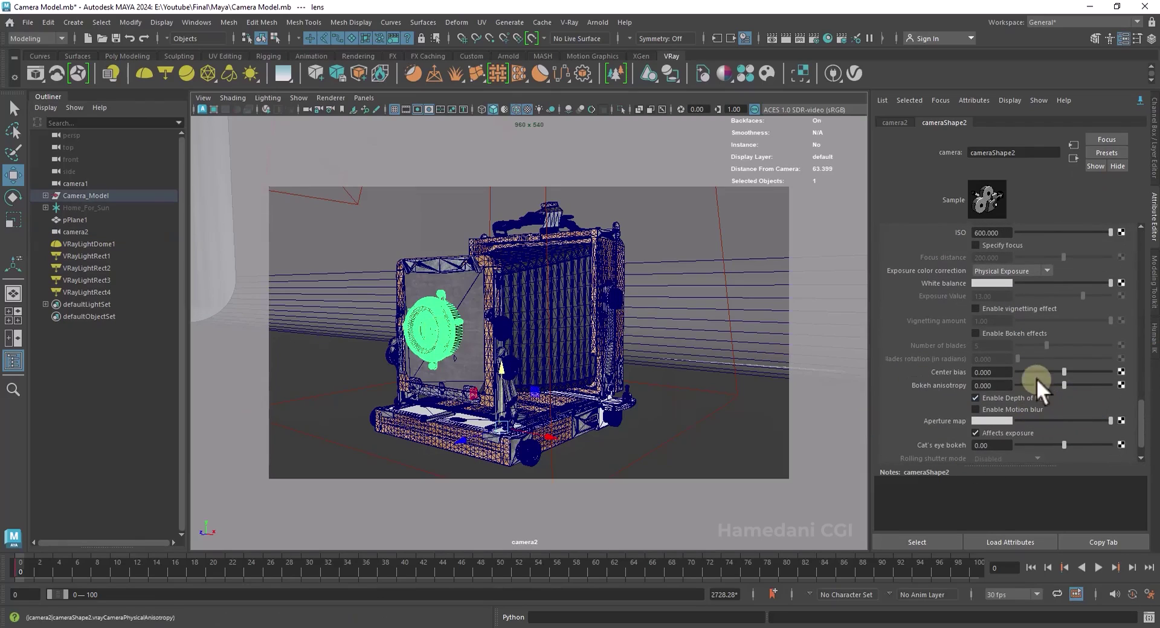
{"action": "scroll", "coordinate": [1042, 356], "scroll_direction": "up", "scroll_amount": 2}
{"action": "left_click", "coordinate": [991, 281]}
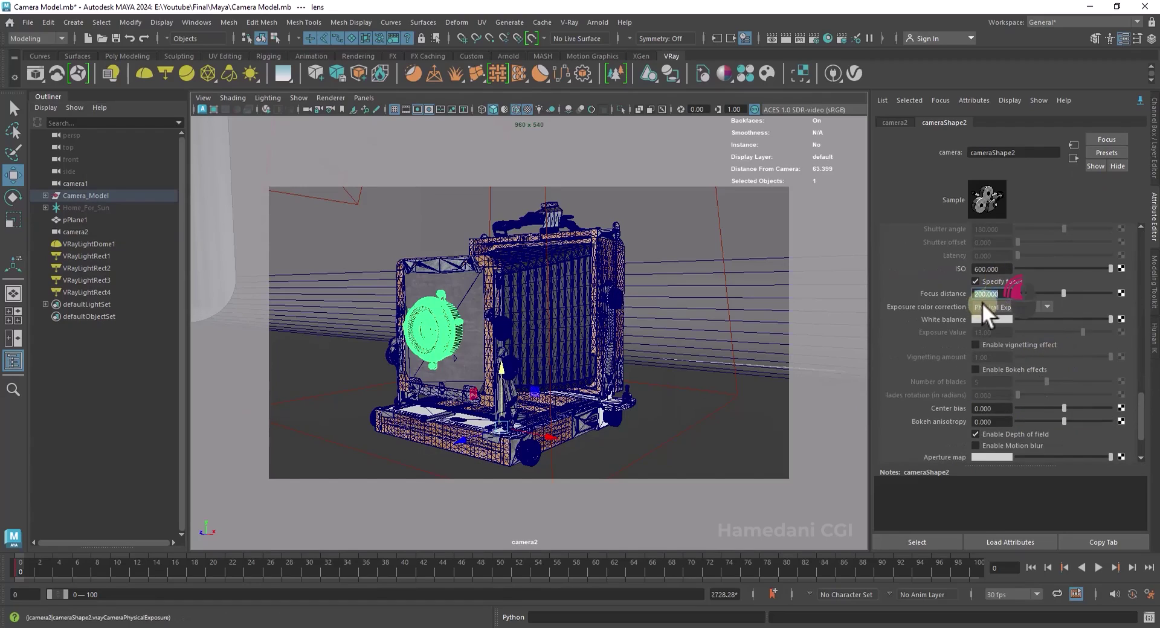
{"action": "type", "text": "63"}
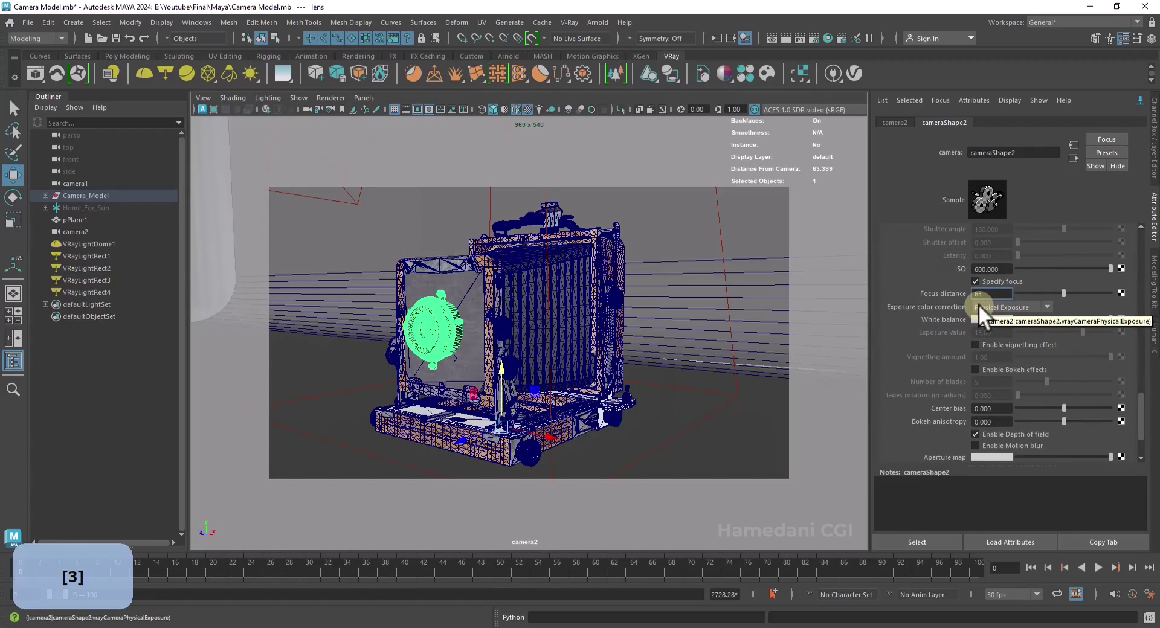
{"action": "type", "text": ".399"}
{"action": "key", "text": "Return"}
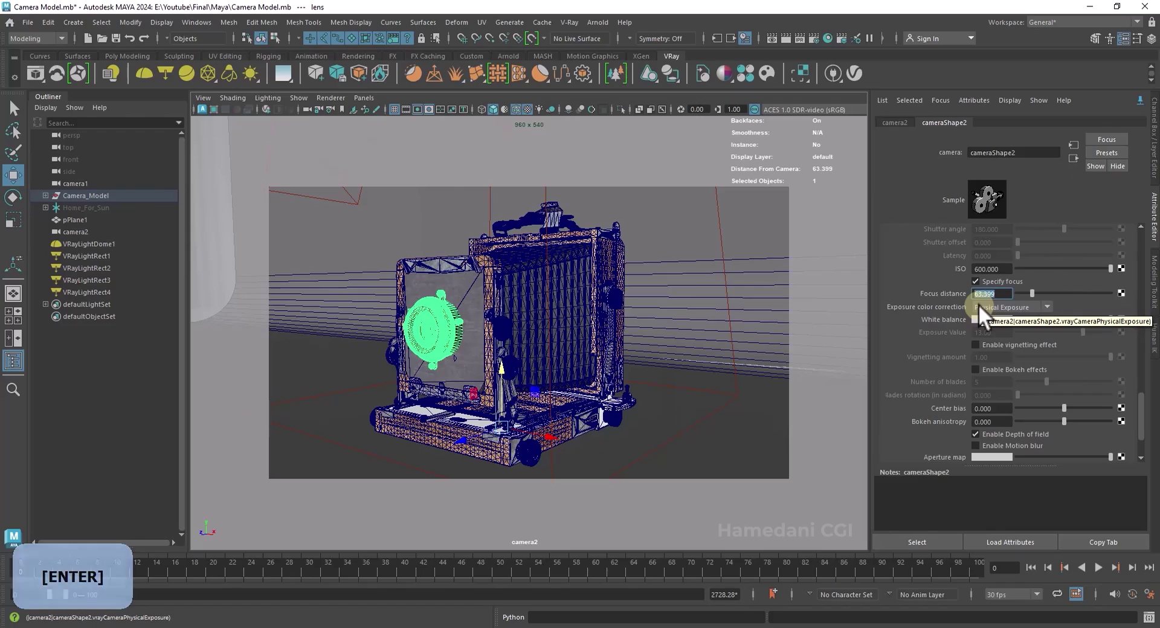
- Preview the camera2 view with a brief live render, check its render in the V-Ray Frame Buffer, and minimize the buffer
{"action": "left_click", "coordinate": [266, 109]}
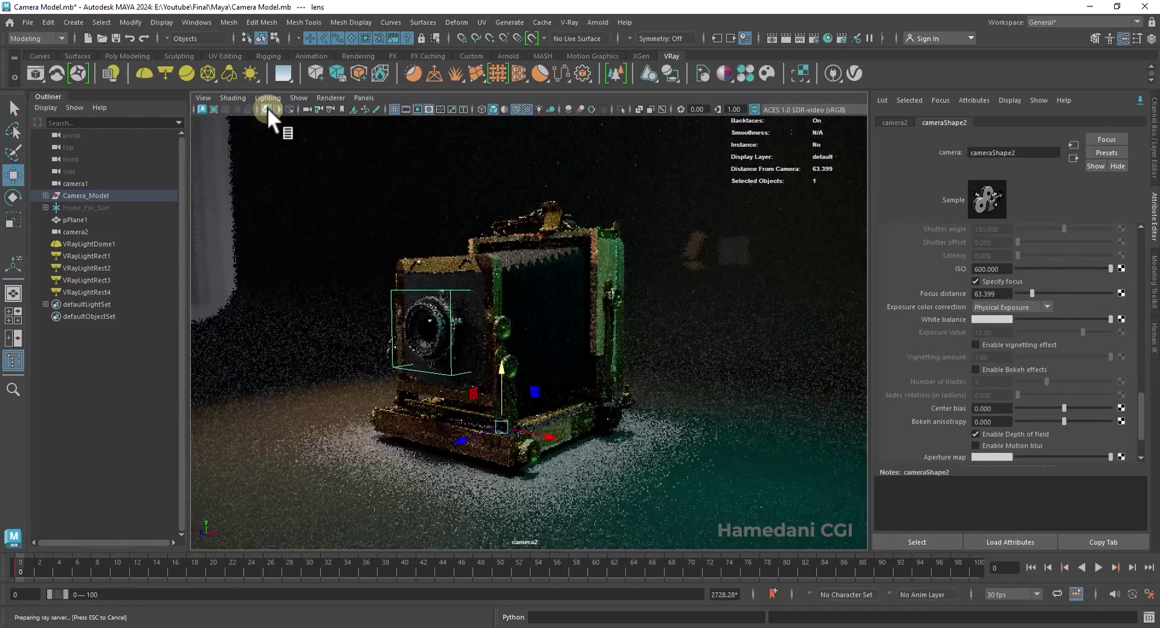
{"action": "left_click", "coordinate": [266, 109]}
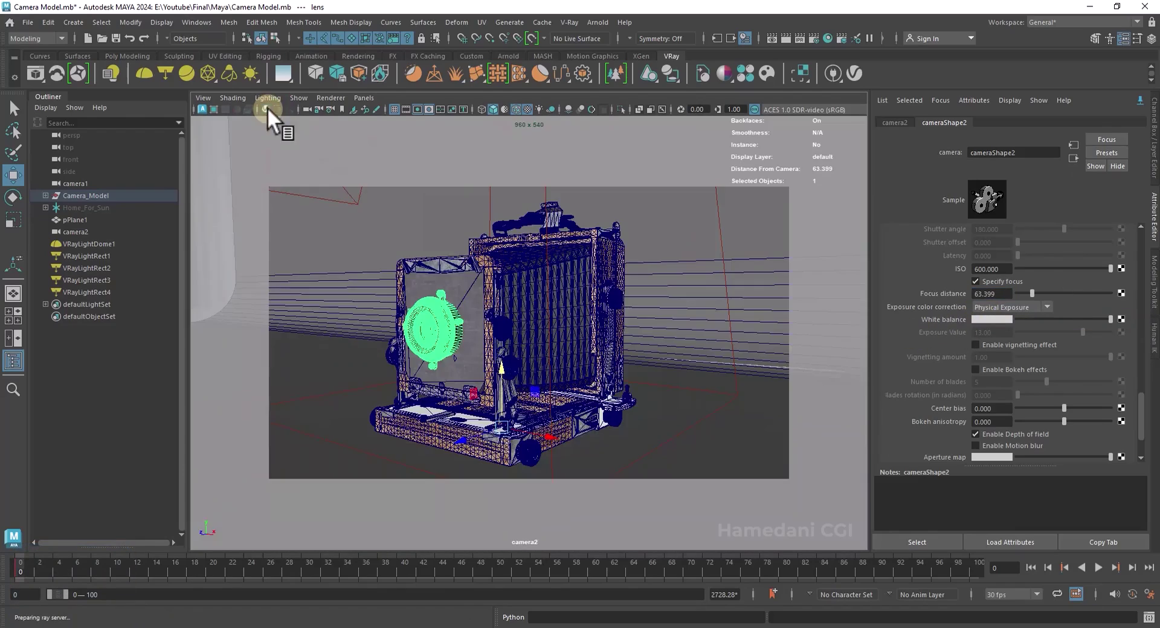
{"action": "left_click", "coordinate": [800, 39]}
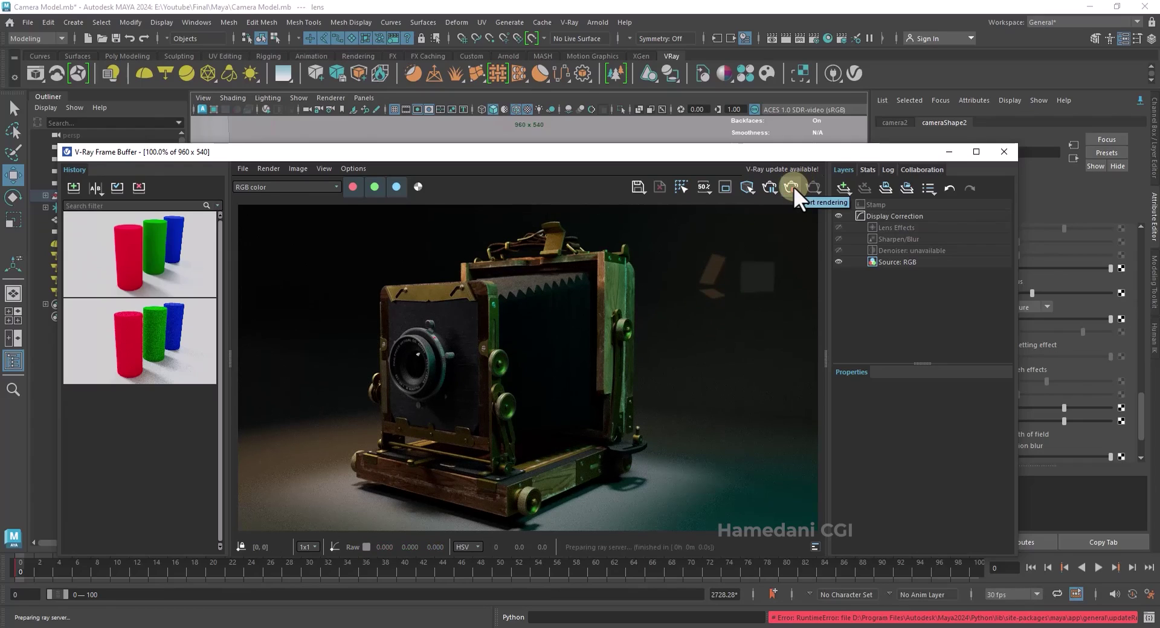
{"action": "left_click", "coordinate": [949, 152]}
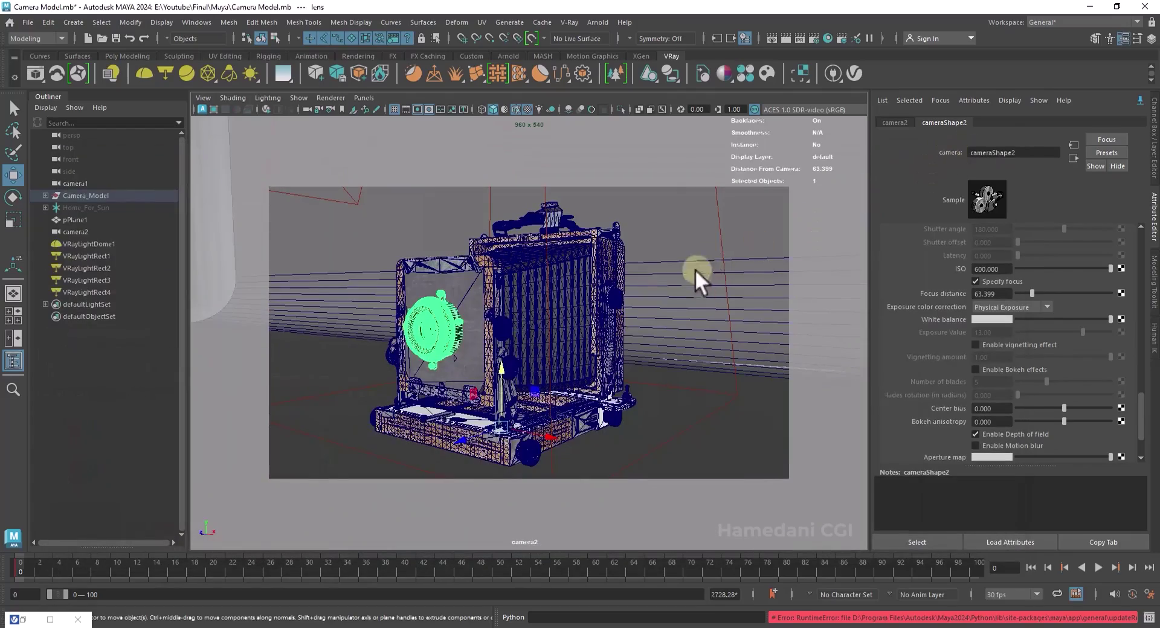
- Start the live render and switch to two side-by-side views, framing the lights and camera model in the front view
{"action": "left_click", "coordinate": [96, 268]}
{"action": "left_click", "coordinate": [266, 109]}
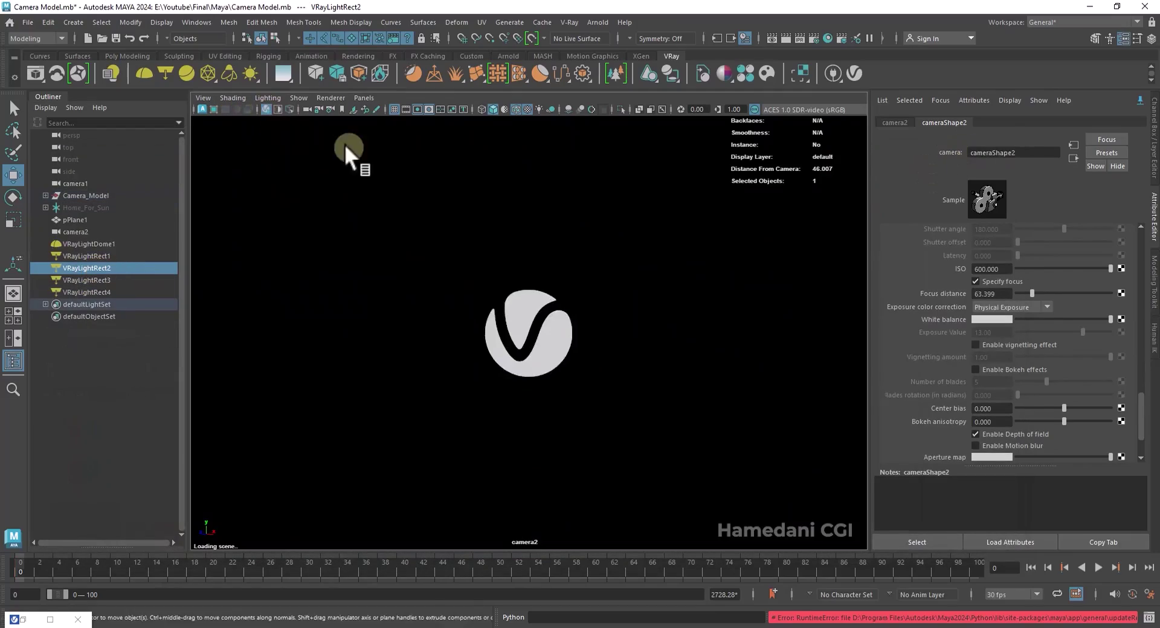
{"action": "left_click", "coordinate": [677, 350]}
{"action": "left_click", "coordinate": [12, 337]}
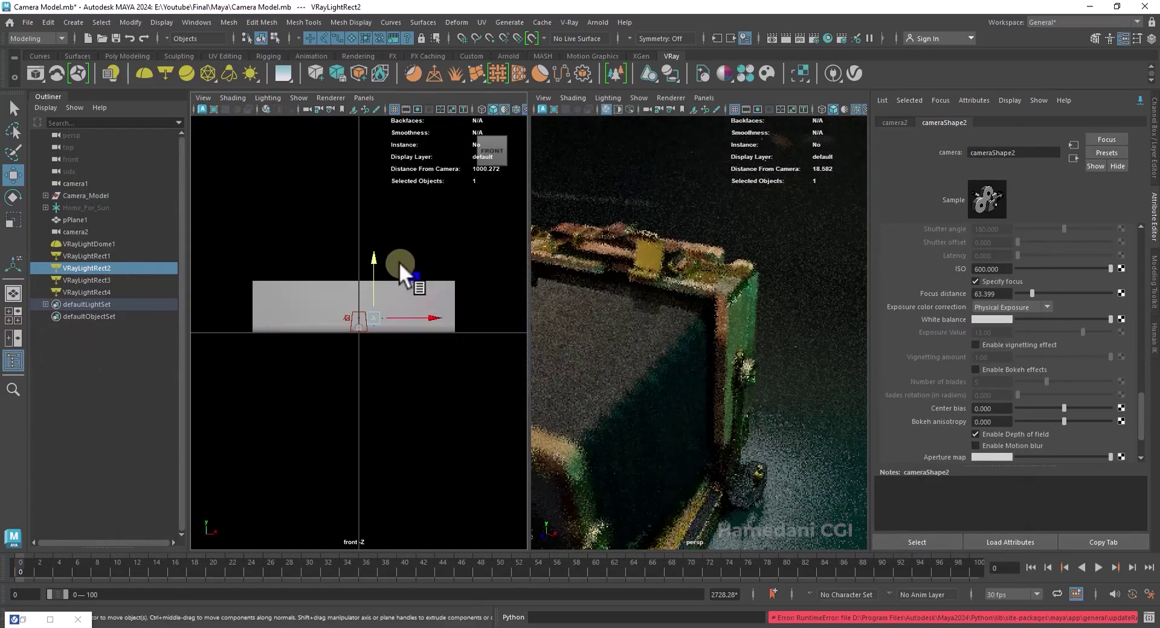
{"action": "left_click", "coordinate": [433, 166]}
{"action": "scroll", "coordinate": [406, 286], "scroll_direction": "down", "scroll_amount": 3}
{"action": "scroll", "coordinate": [411, 290], "scroll_direction": "up", "scroll_amount": 12}
{"action": "middle_click_drag", "start_coordinate": [445, 300], "coordinate": [411, 337], "text": "alt"}
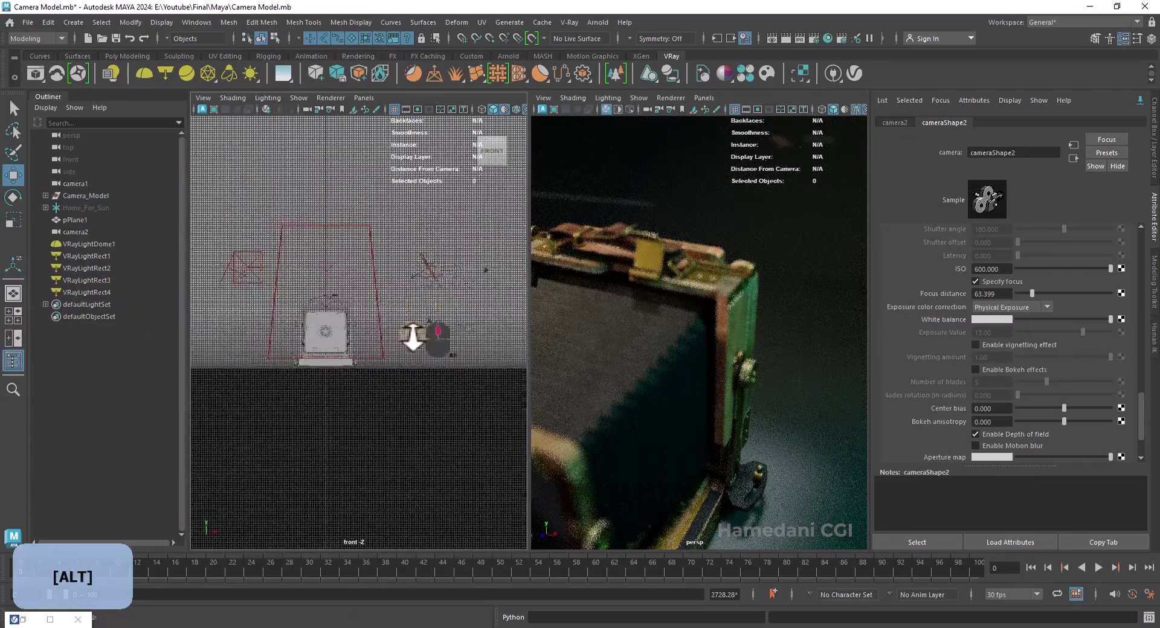
- Show camera2 in the live-render view, and lower and rotate VRayLightRect2 beside the camera model
{"action": "left_click", "coordinate": [432, 271]}
{"action": "left_click", "coordinate": [703, 97]}
{"action": "left_click", "coordinate": [861, 118]}
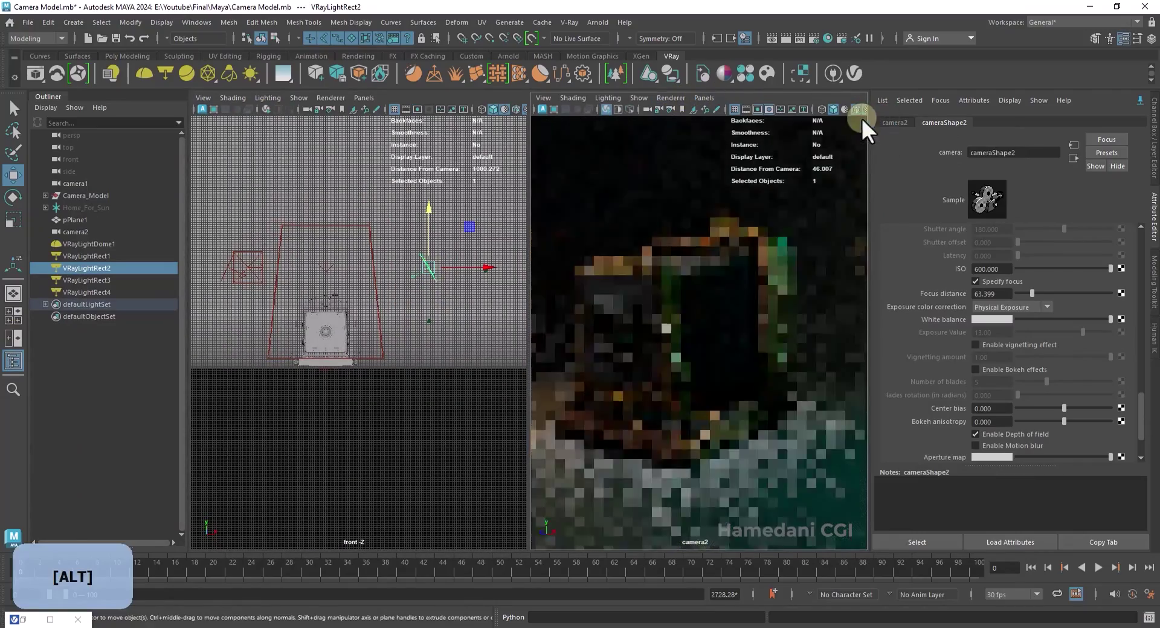
{"action": "key", "text": "e"}
{"action": "mouse_move", "coordinate": [465, 295]}
{"action": "left_mouse_down"}
{"action": "mouse_move", "coordinate": [472, 275]}
{"action": "mouse_move", "coordinate": [481, 289]}
{"action": "left_mouse_up"}
- Lower VRayLightRect1 and VRayLightRect4 in the front view to about the camera model's height
{"action": "left_click", "coordinate": [246, 270]}
{"action": "key", "text": "w"}
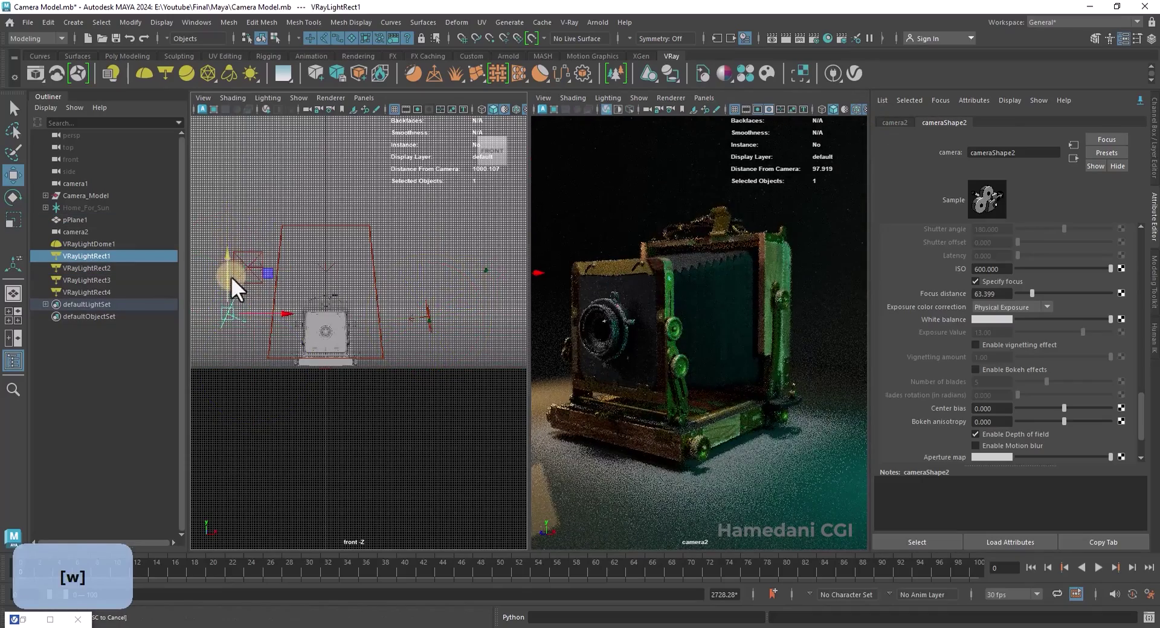
{"action": "left_click_drag", "start_coordinate": [231, 276], "coordinate": [306, 320]}
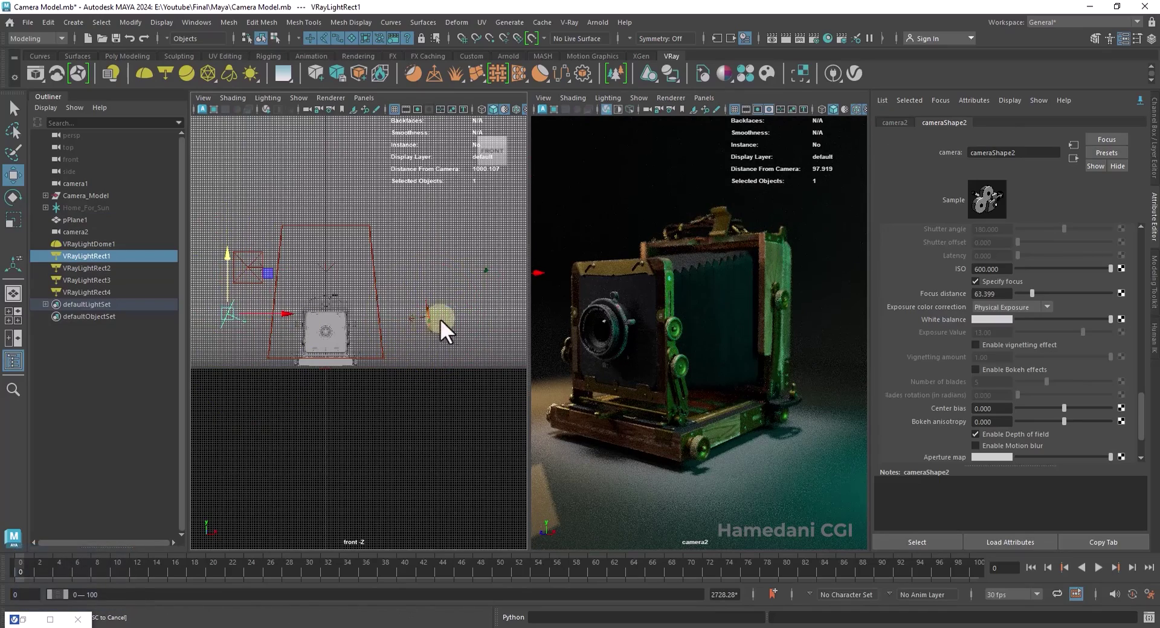
{"action": "left_click", "coordinate": [261, 252]}
{"action": "left_click_drag", "start_coordinate": [249, 221], "coordinate": [253, 273]}
- Pause the live render, set the pPlane1 backdrop material's reflection amount to 0.410 and glossiness to 0.130, and restart the render
{"action": "left_click", "coordinate": [694, 491]}
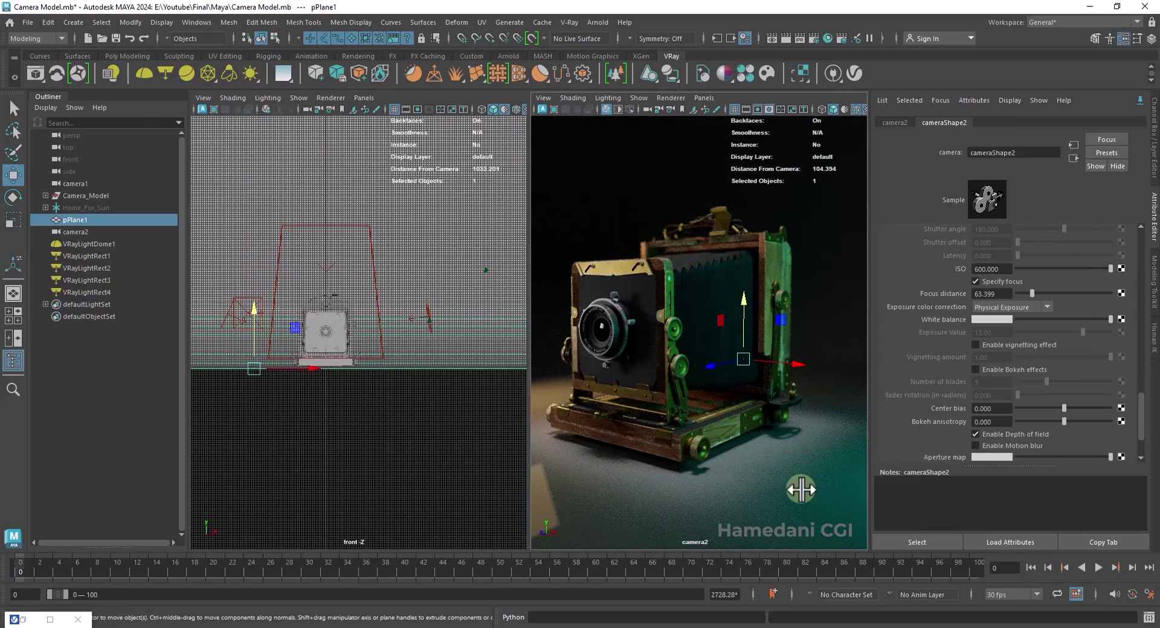
{"action": "left_click", "coordinate": [604, 111]}
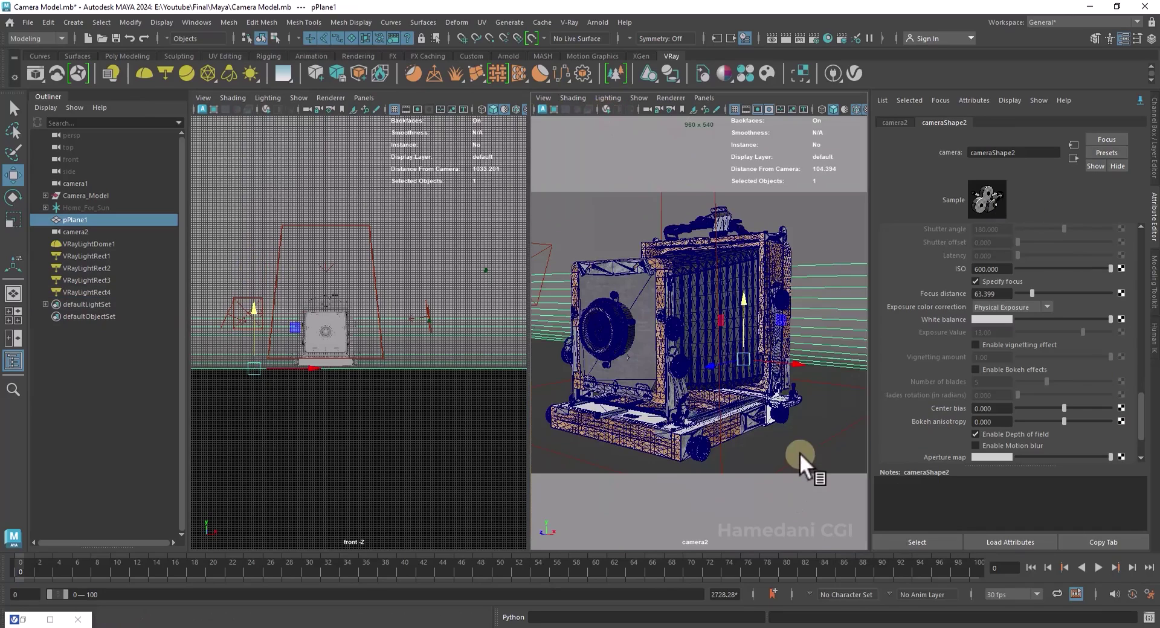
{"action": "scroll", "coordinate": [1063, 394], "scroll_direction": "down", "scroll_amount": 3}
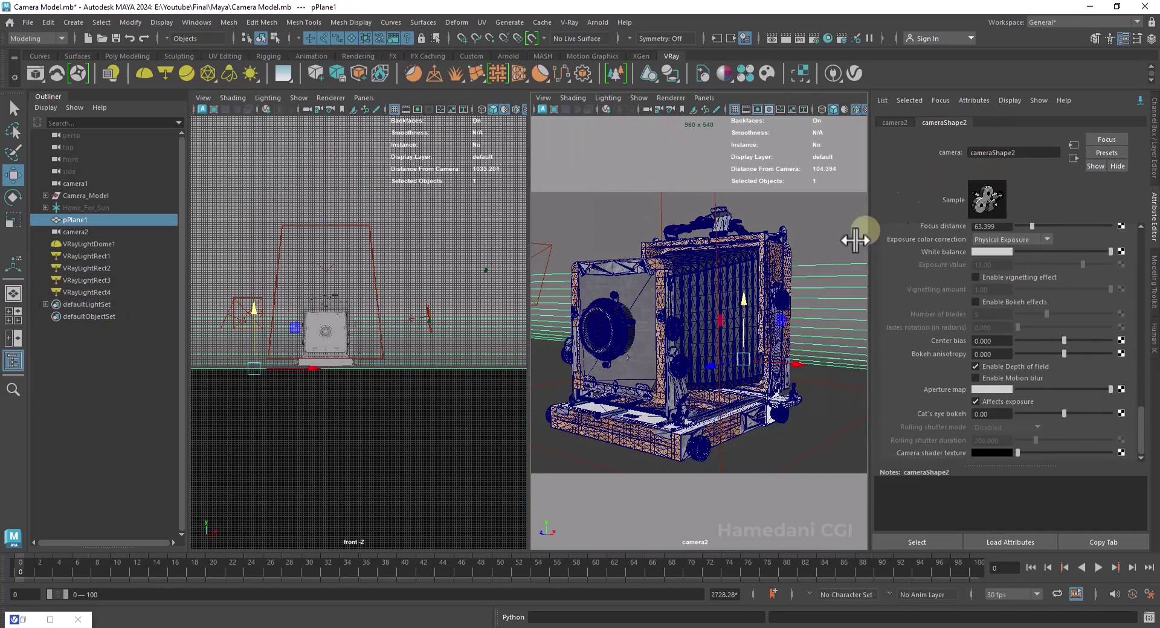
{"action": "left_click", "coordinate": [1140, 100]}
{"action": "right_click_drag", "start_coordinate": [835, 294], "coordinate": [813, 578]}
{"action": "left_click", "coordinate": [1051, 399]}
{"action": "left_click", "coordinate": [1026, 414]}
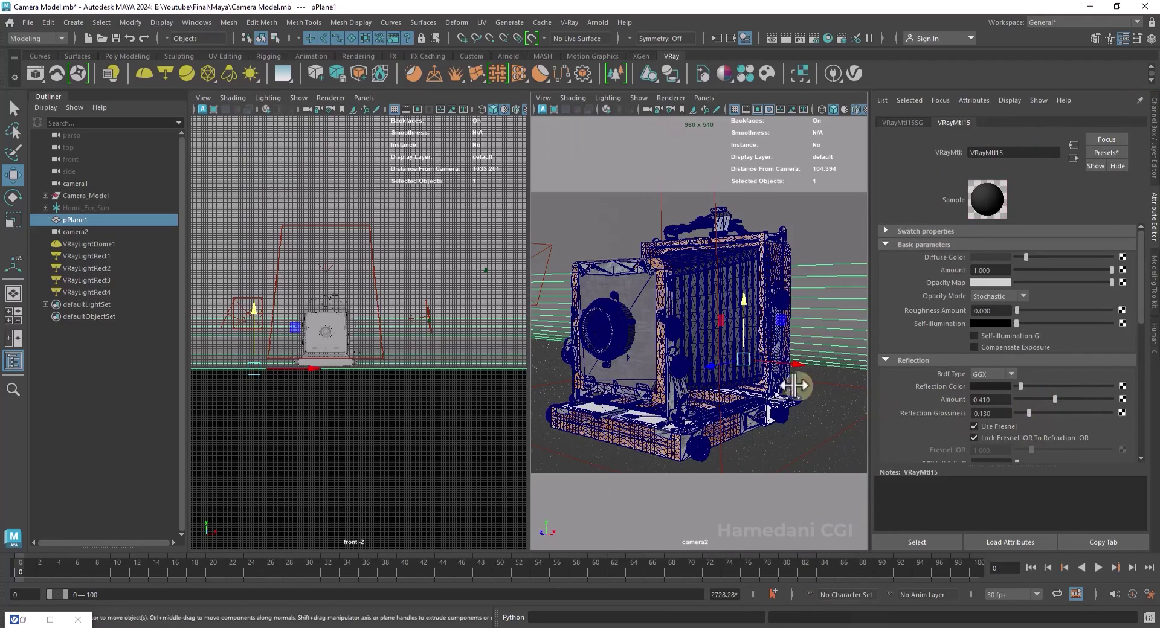
{"action": "left_click", "coordinate": [606, 109]}
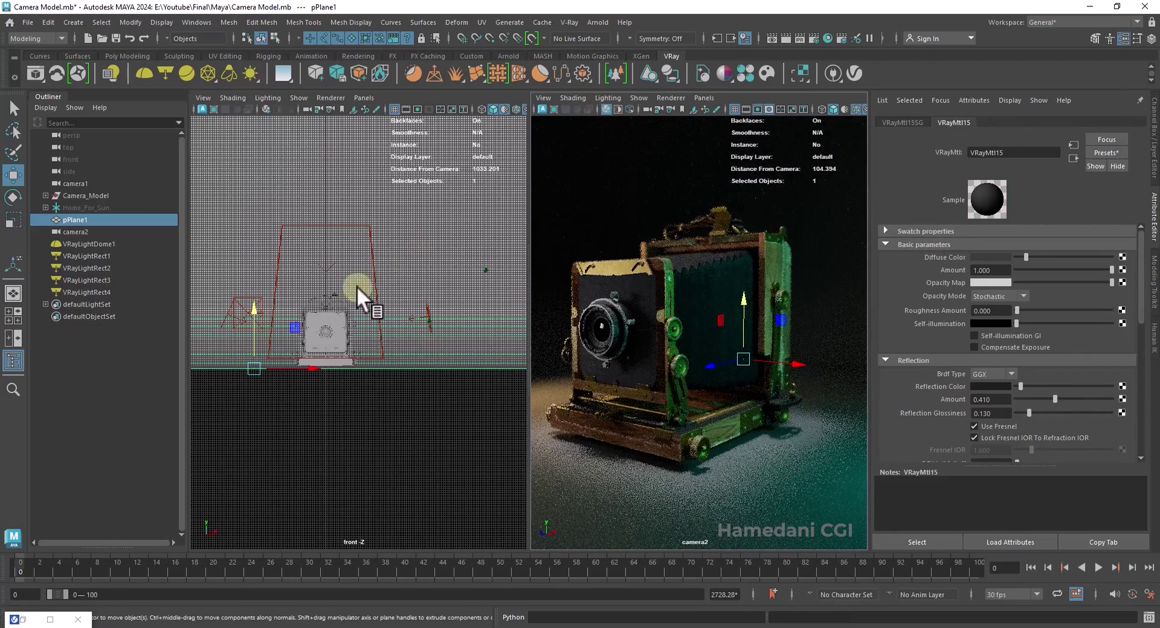
- Set VRayLightRect4's intensity multiplier to 2.5
{"action": "left_click", "coordinate": [236, 316]}
{"action": "left_click", "coordinate": [249, 299]}
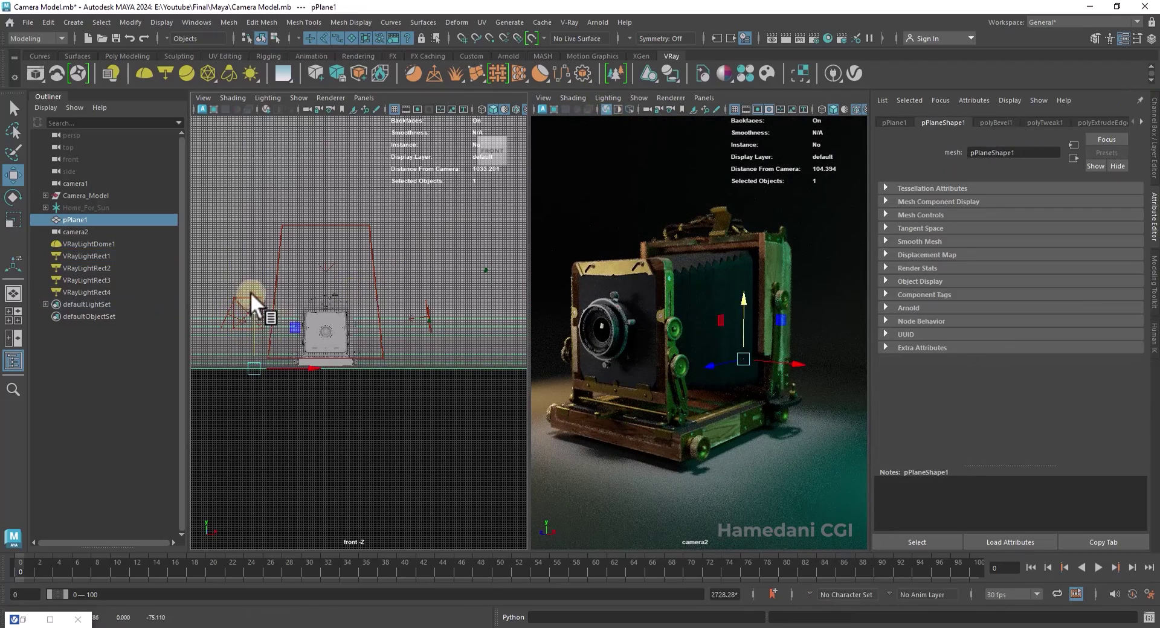
{"action": "left_click", "coordinate": [251, 291]}
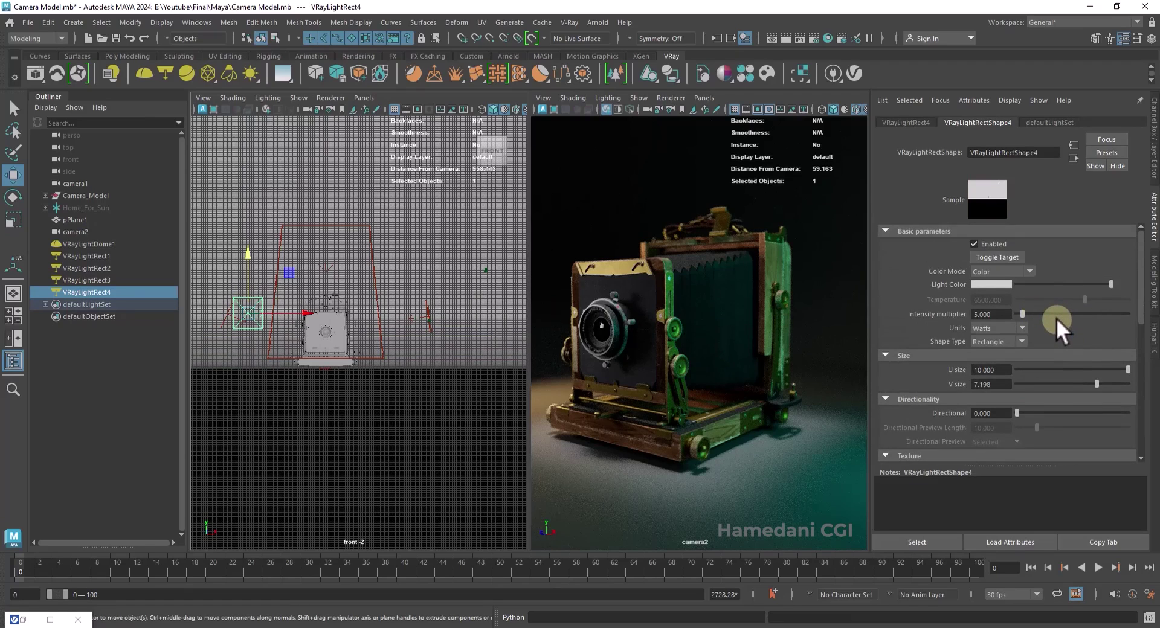
{"action": "double_click", "coordinate": [991, 314]}
{"action": "type", "text": "2.5"}
{"action": "key", "text": "Return"}
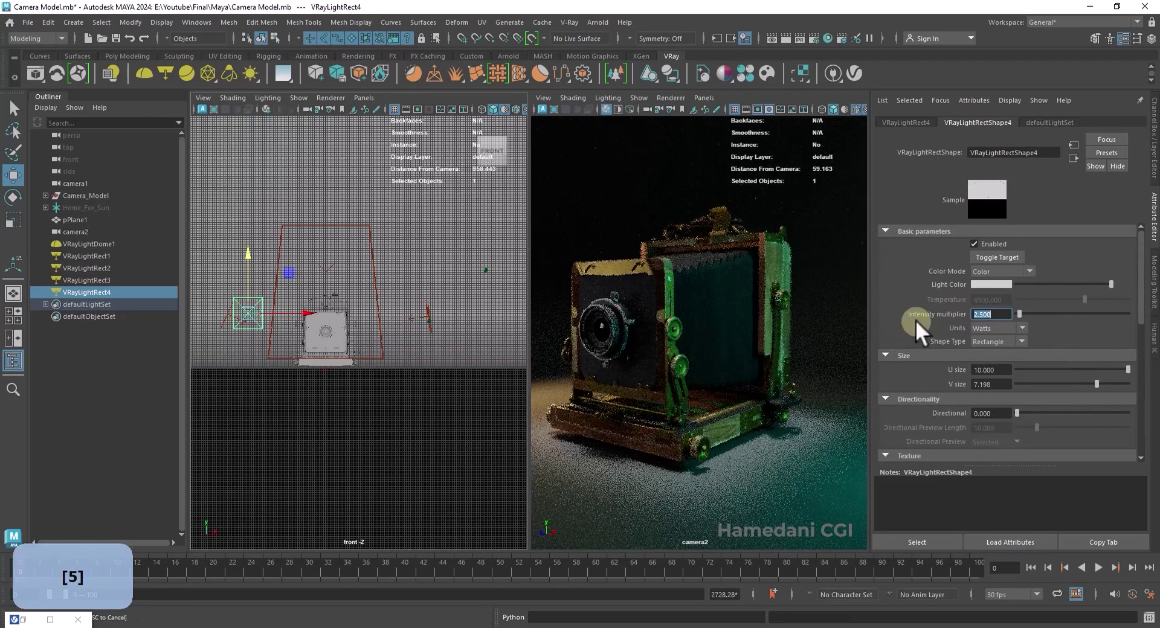
- Try tilting VRayLightRect4, moving it up and toward the camera model, with an intensity multiplier of 5
{"action": "type", "text": "e"}
{"action": "left_click", "coordinate": [253, 314]}
{"action": "key", "text": "e"}
{"action": "left_click_drag", "start_coordinate": [216, 283], "coordinate": [246, 201]}
{"action": "key", "text": "w"}
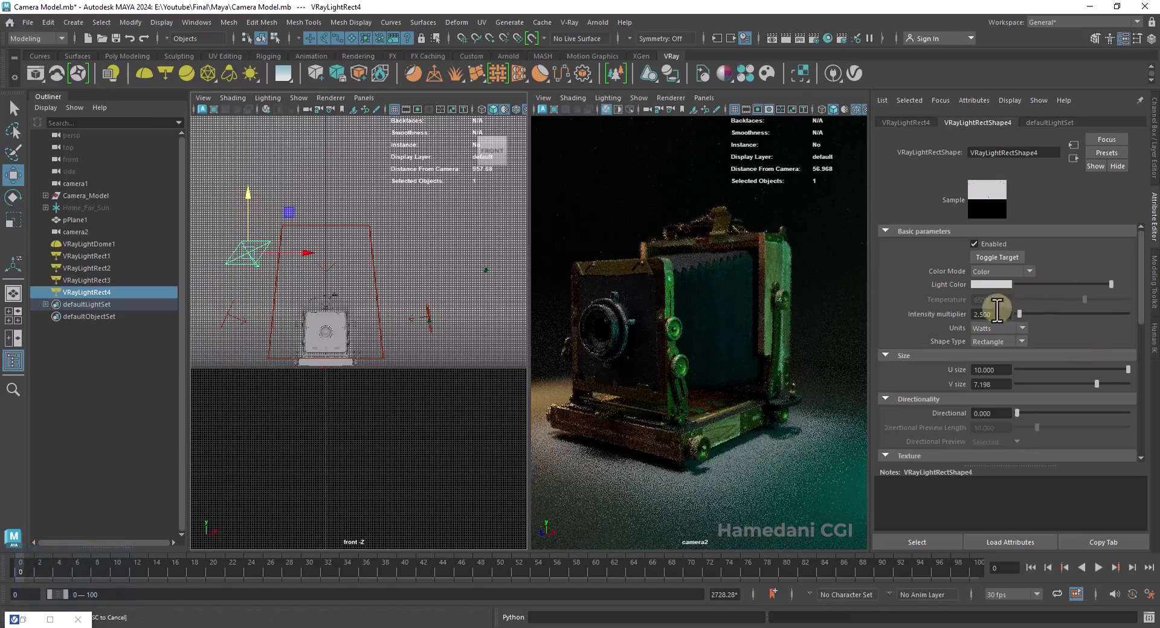
{"action": "double_click", "coordinate": [994, 314]}
{"action": "type", "text": "5"}
{"action": "left_click_drag", "start_coordinate": [302, 259], "coordinate": [340, 255]}
{"action": "left_click_drag", "start_coordinate": [1011, 311], "coordinate": [1023, 312]}
- Undo the trial rotation, moves and intensity change of VRayLightRect4
{"action": "key", "text": "ctrl+z"}
{"action": "key", "text": "ctrl+z"}
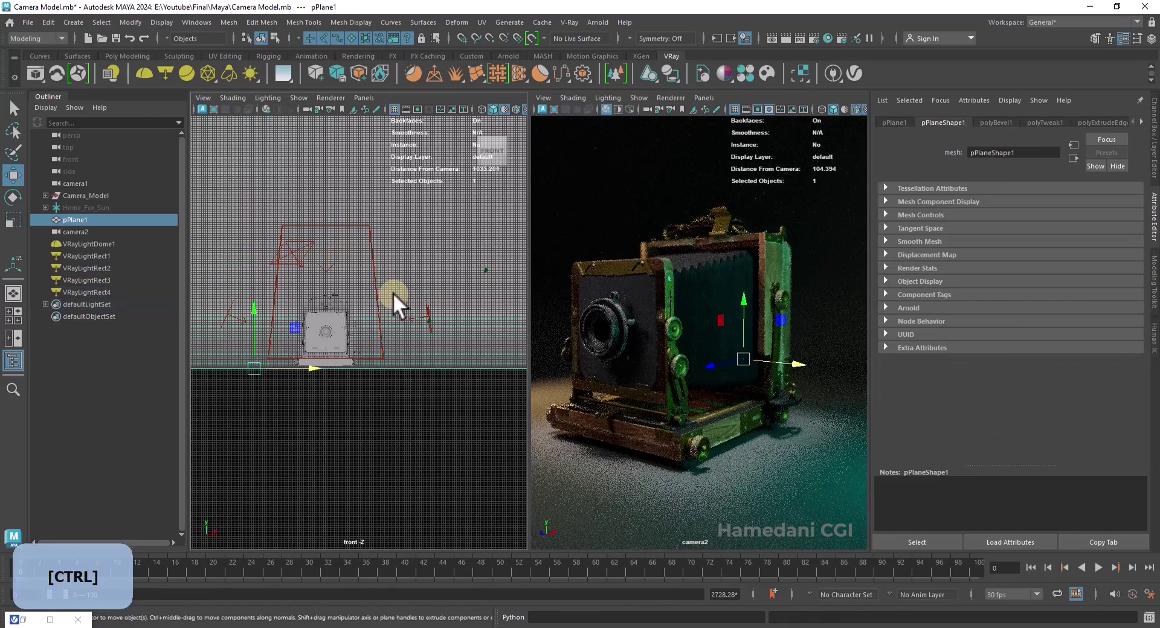
{"action": "key", "text": "ctrl+z"}
{"action": "key", "text": "ctrl+z"}
{"action": "key", "text": "ctrl+z"}
{"action": "key", "text": "ctrl+z"}
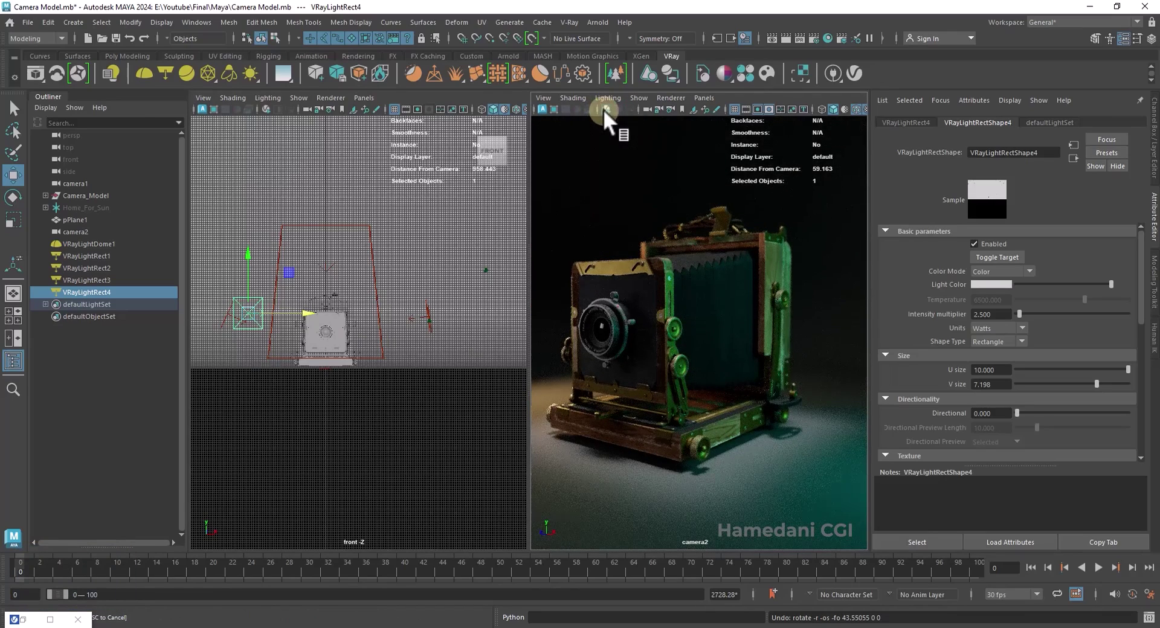
- Stop the live render and set the render resolution preset to 2k Square
{"action": "left_click", "coordinate": [603, 109]}
{"action": "left_click", "coordinate": [815, 39]}
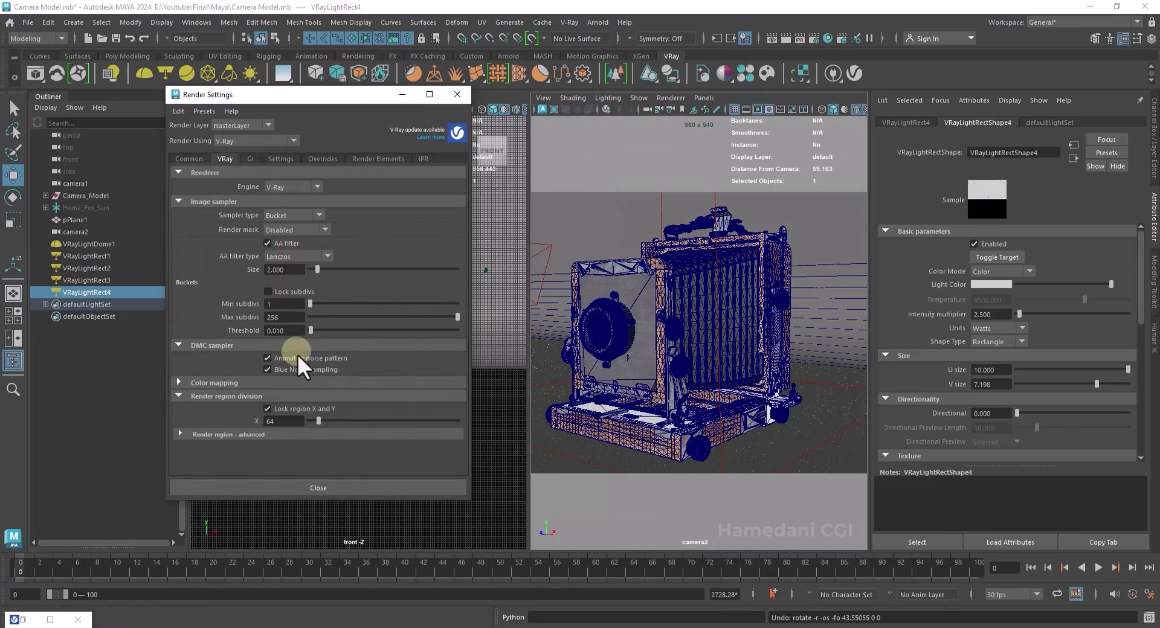
{"action": "left_click", "coordinate": [189, 159]}
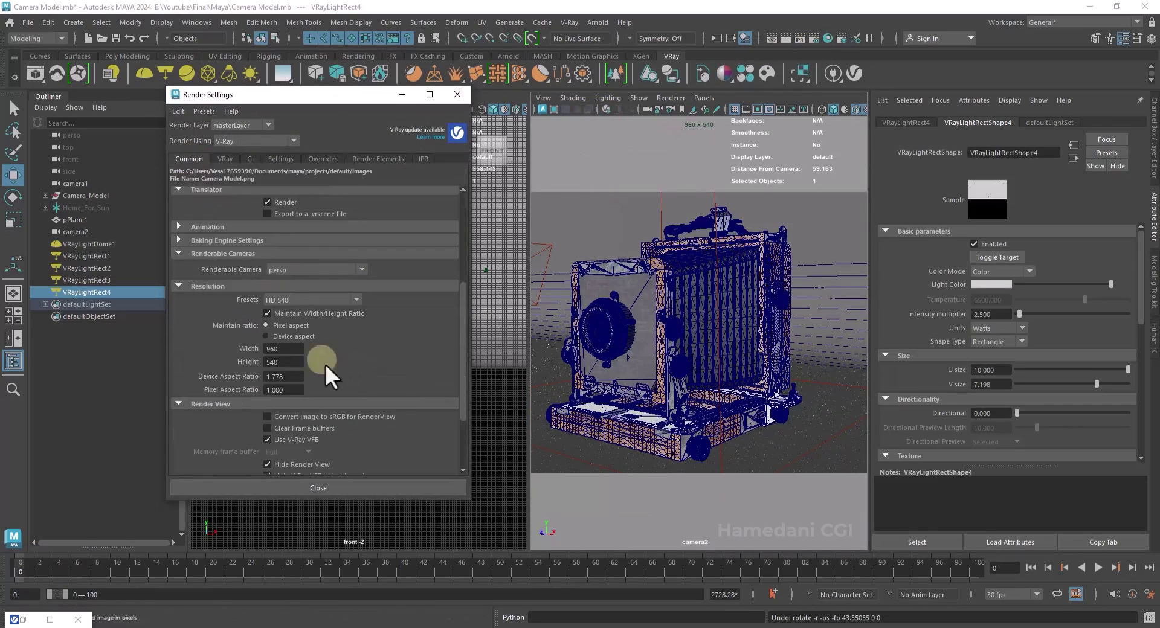
{"action": "left_click", "coordinate": [326, 317]}
{"action": "left_click", "coordinate": [328, 358]}
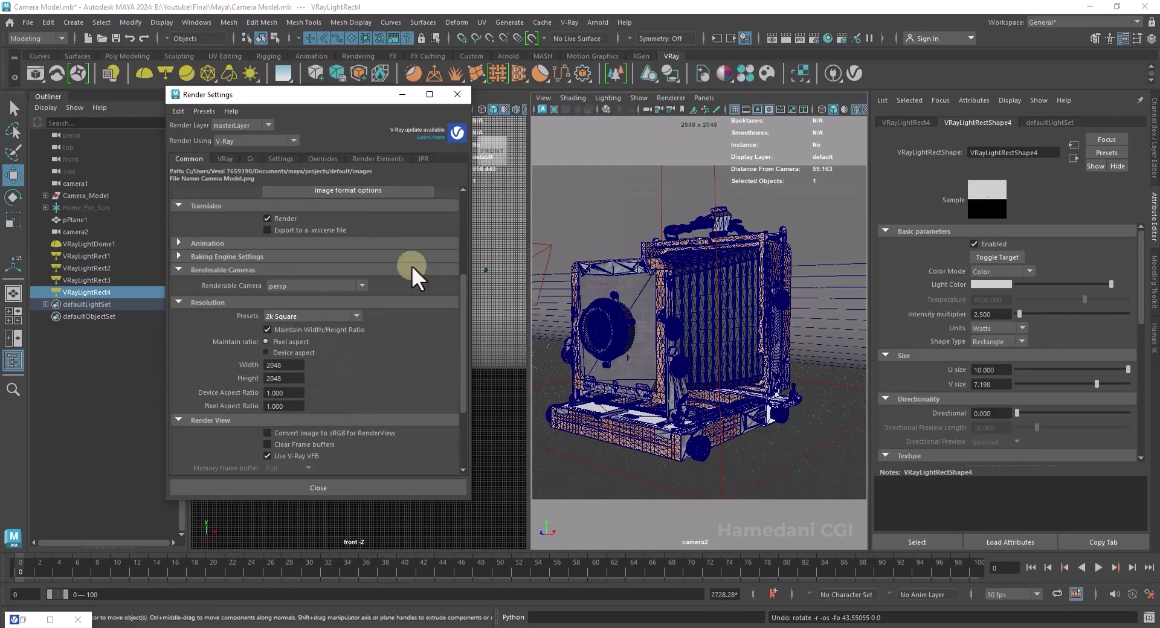
- Set the GI light cache subdivs to 2000 in the render settings
{"action": "left_click", "coordinate": [269, 164]}
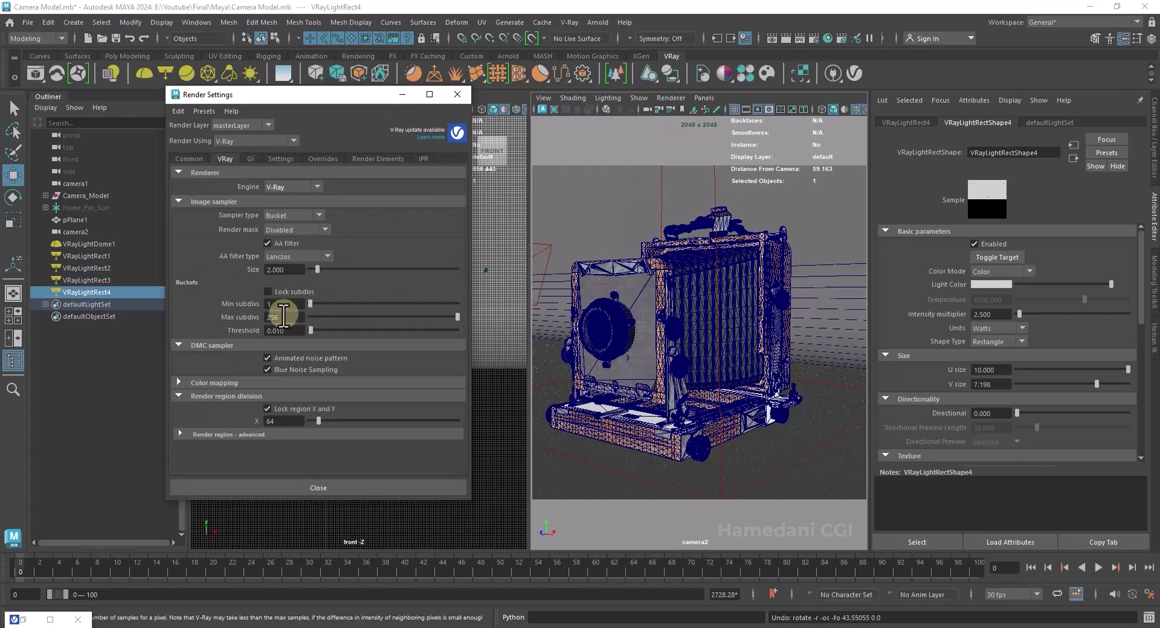
{"action": "left_click", "coordinate": [250, 159]}
{"action": "type", "text": "2"}
{"action": "key", "text": "Return"}
- Save the scene and start a test render in the V-Ray Frame Buffer, stopping it during the light cache pass
{"action": "left_click", "coordinate": [27, 22]}
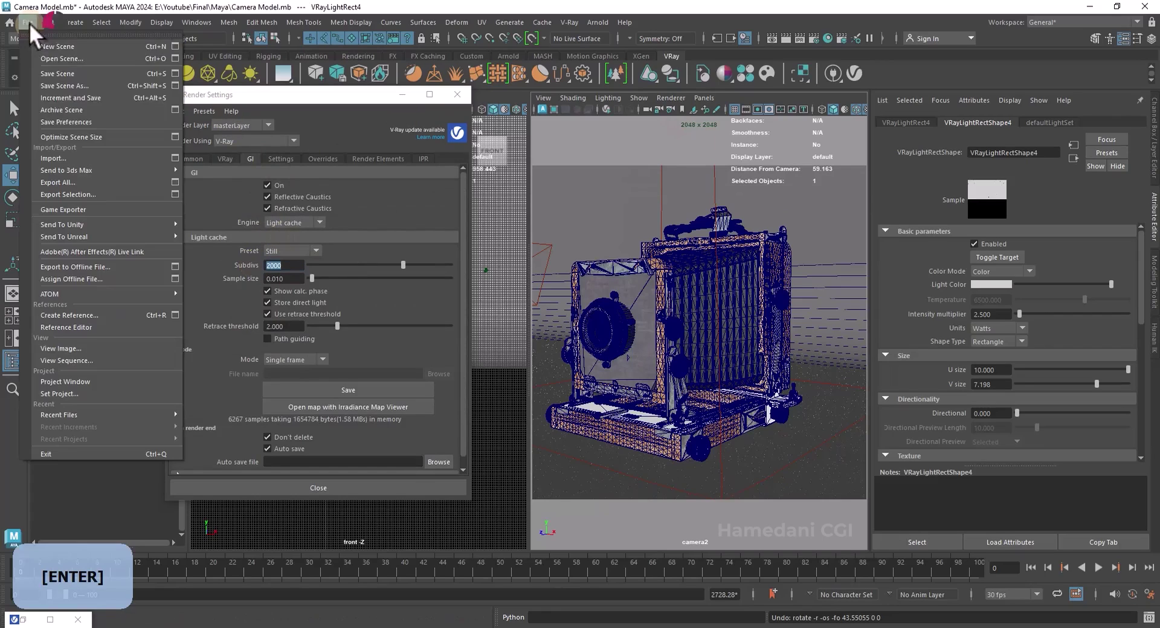
{"action": "left_click", "coordinate": [61, 73]}
{"action": "left_click", "coordinate": [787, 38]}
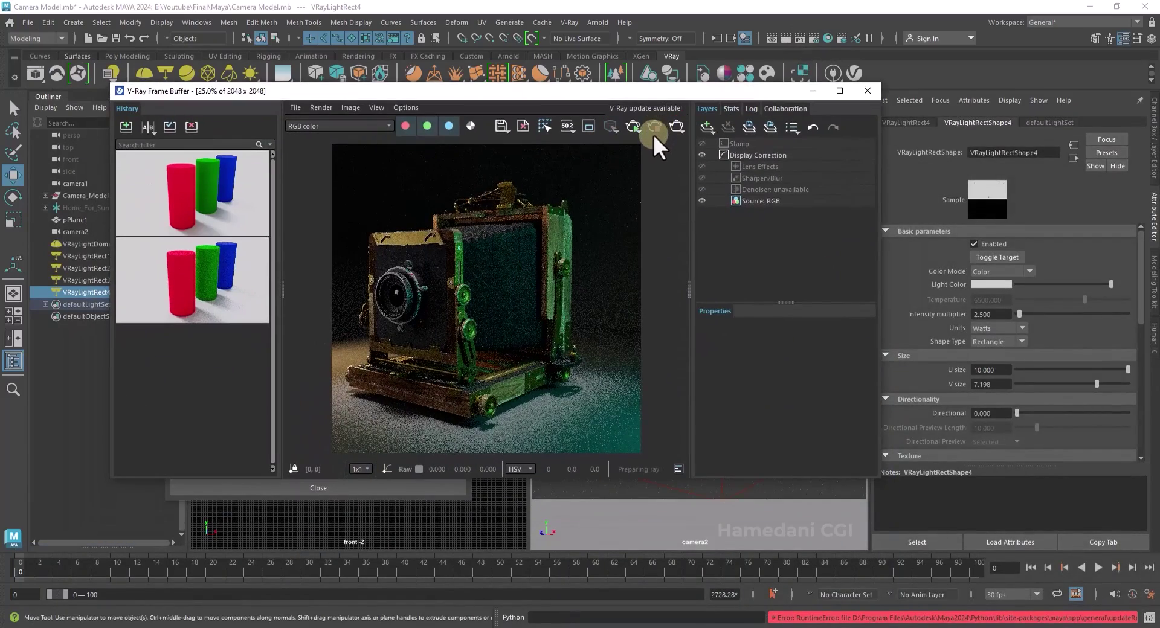
{"action": "left_click", "coordinate": [676, 126]}
{"action": "left_click", "coordinate": [693, 143]}
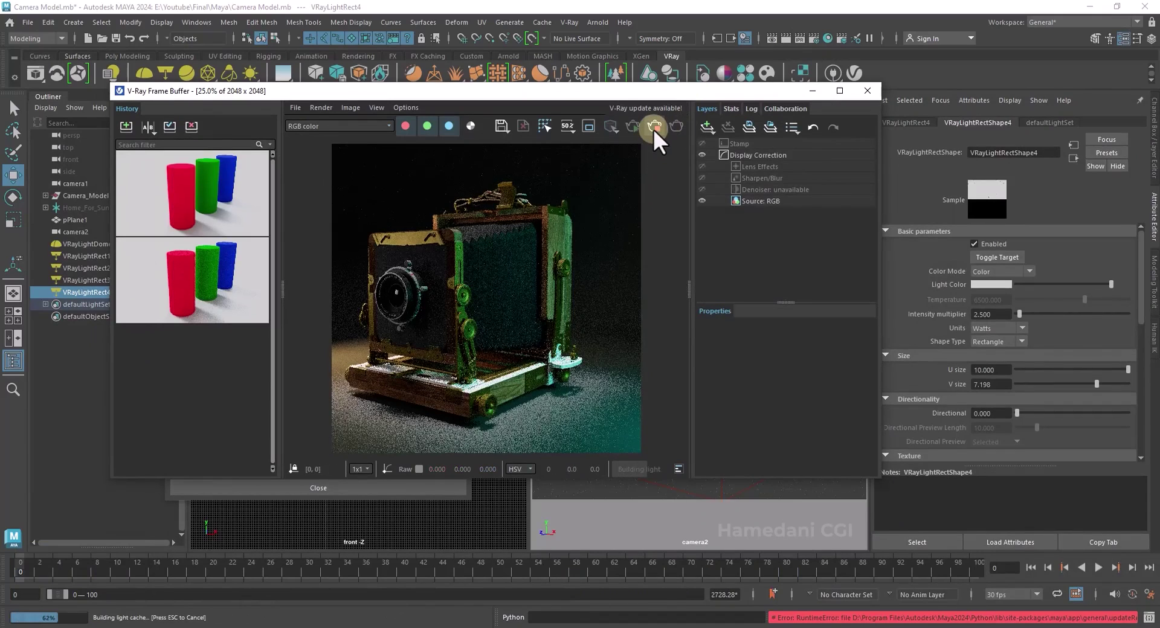
{"action": "left_click", "coordinate": [654, 127]}
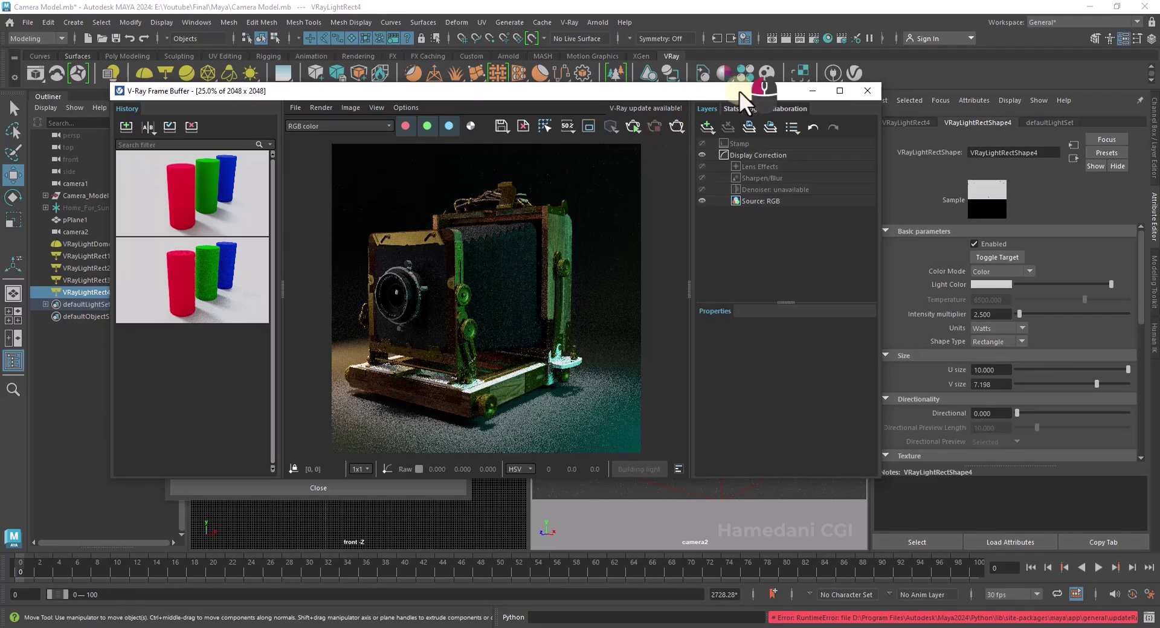
- Select the overly bright part on the camera model's base and graph its VRayMtl4 material network in Hypershade
{"action": "left_click_drag", "start_coordinate": [738, 90], "coordinate": [761, 268]}
{"action": "left_click", "coordinate": [223, 163]}
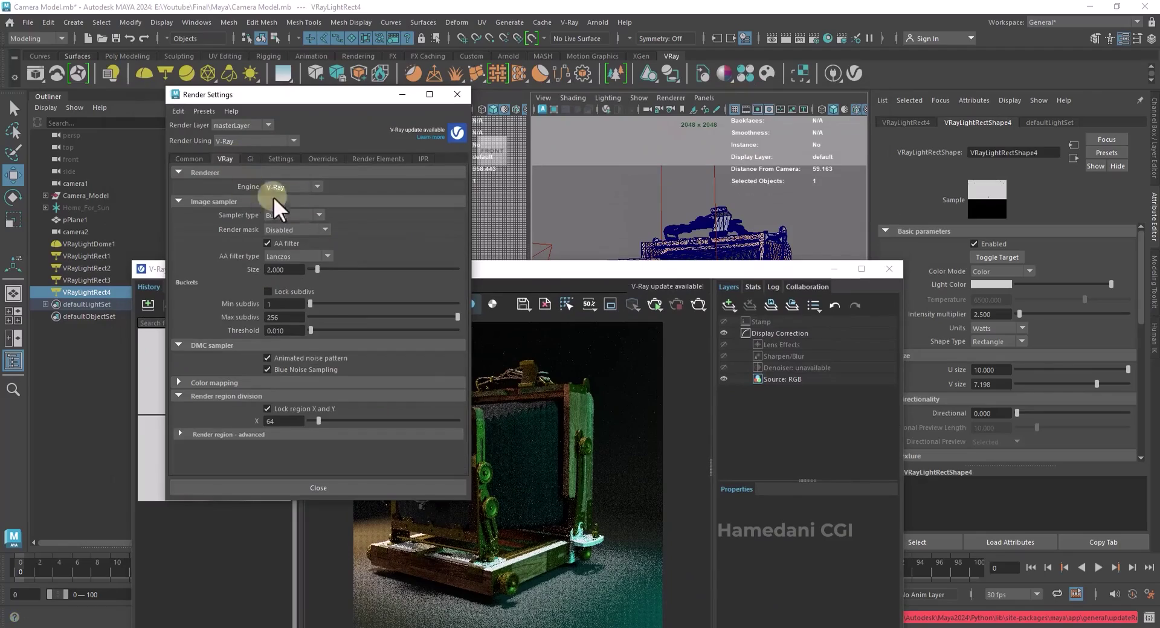
{"action": "left_click_drag", "start_coordinate": [576, 266], "coordinate": [623, 457]}
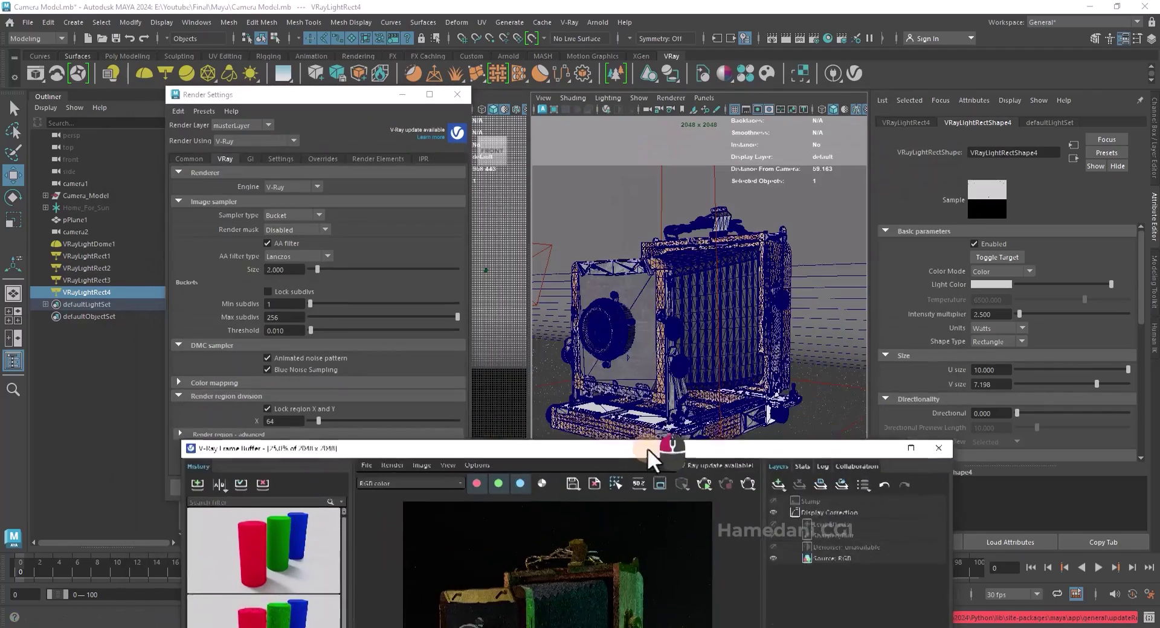
{"action": "left_click", "coordinate": [784, 400]}
{"action": "right_click_drag", "start_coordinate": [783, 400], "coordinate": [770, 577]}
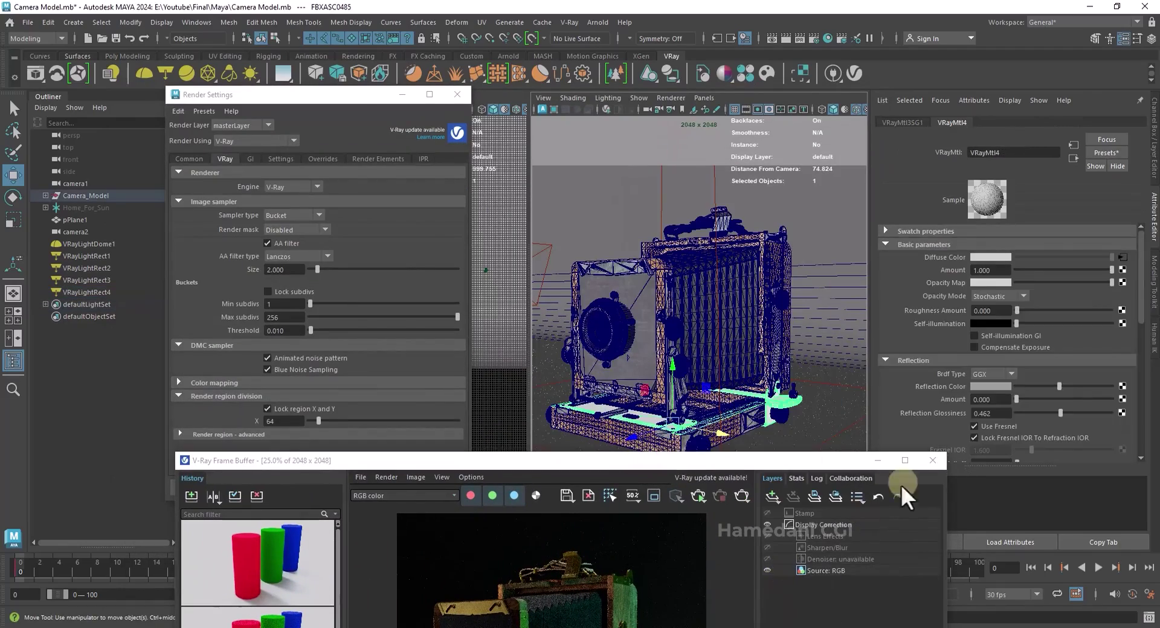
{"action": "left_click", "coordinate": [828, 38]}
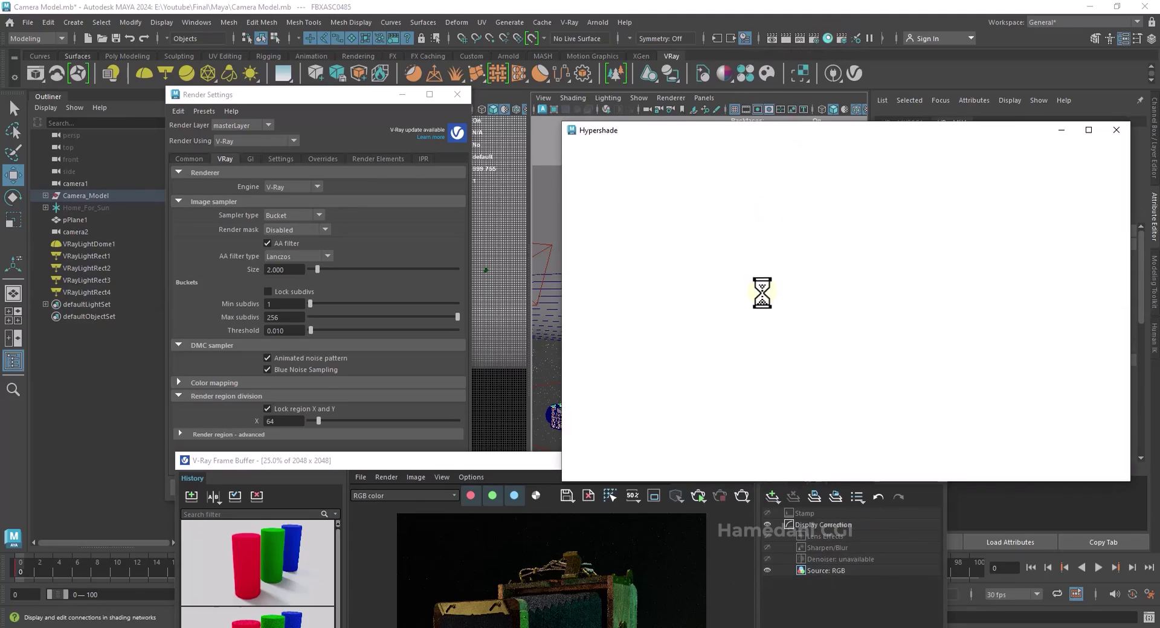
{"action": "left_click", "coordinate": [702, 311]}
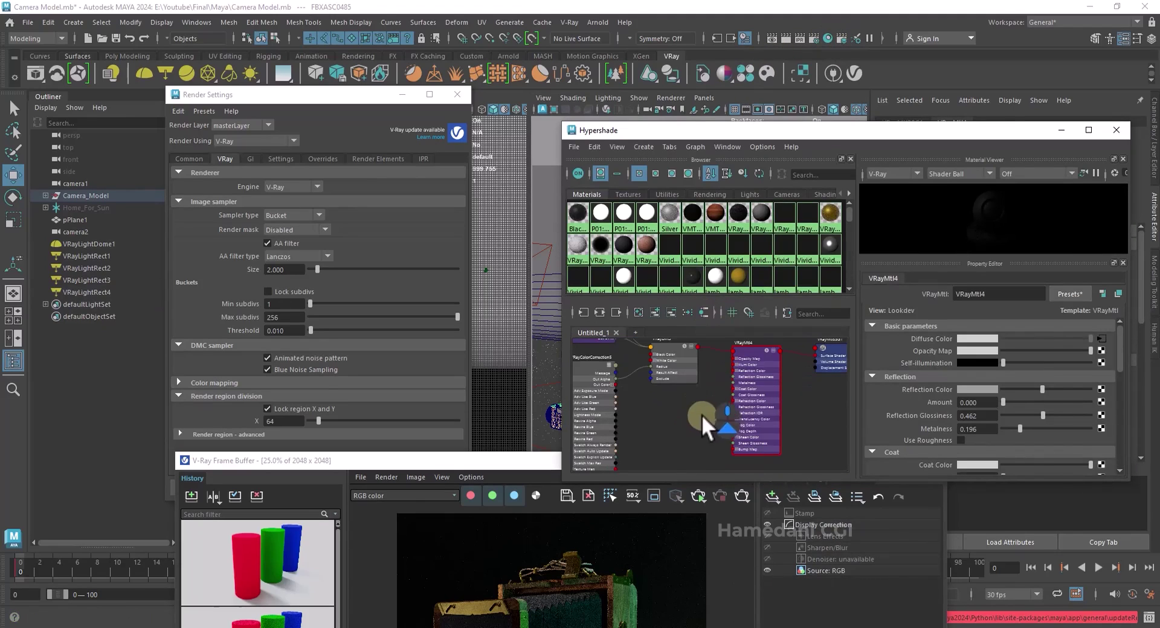
- Delete the connection feeding VRayMtl4's diffuse color, darken the diffuse color to near black, and close Hypershade
{"action": "middle_click_drag", "start_coordinate": [657, 414], "coordinate": [741, 408], "text": "alt"}
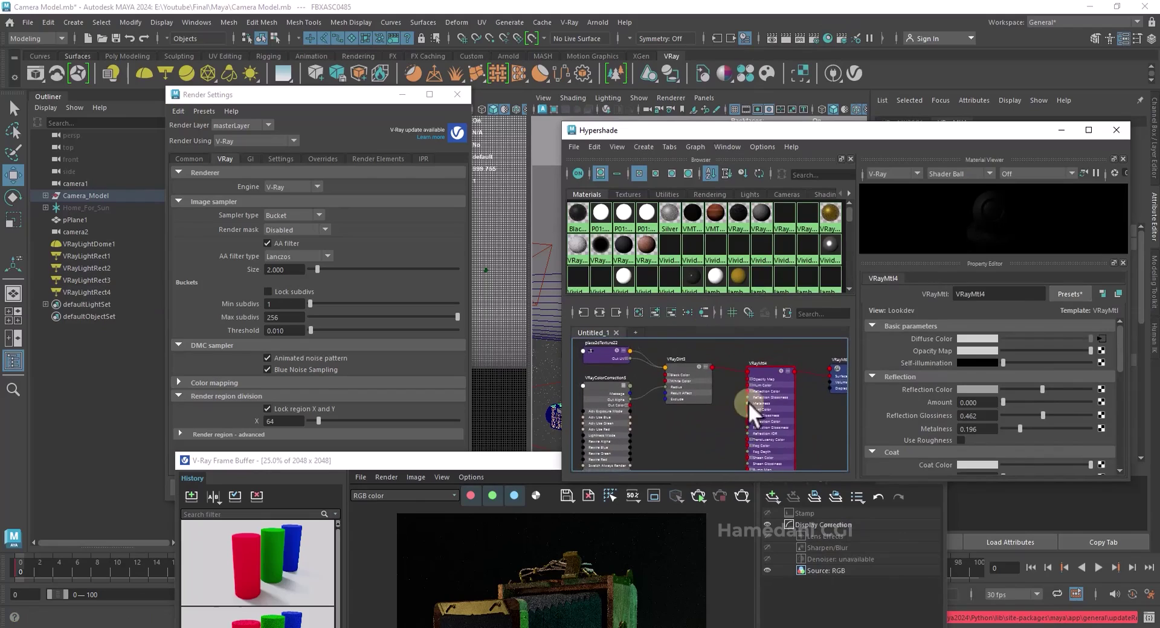
{"action": "key", "text": "Delete"}
{"action": "left_click_drag", "start_coordinate": [1021, 338], "coordinate": [1002, 337]}
{"action": "left_click", "coordinate": [1116, 130]}
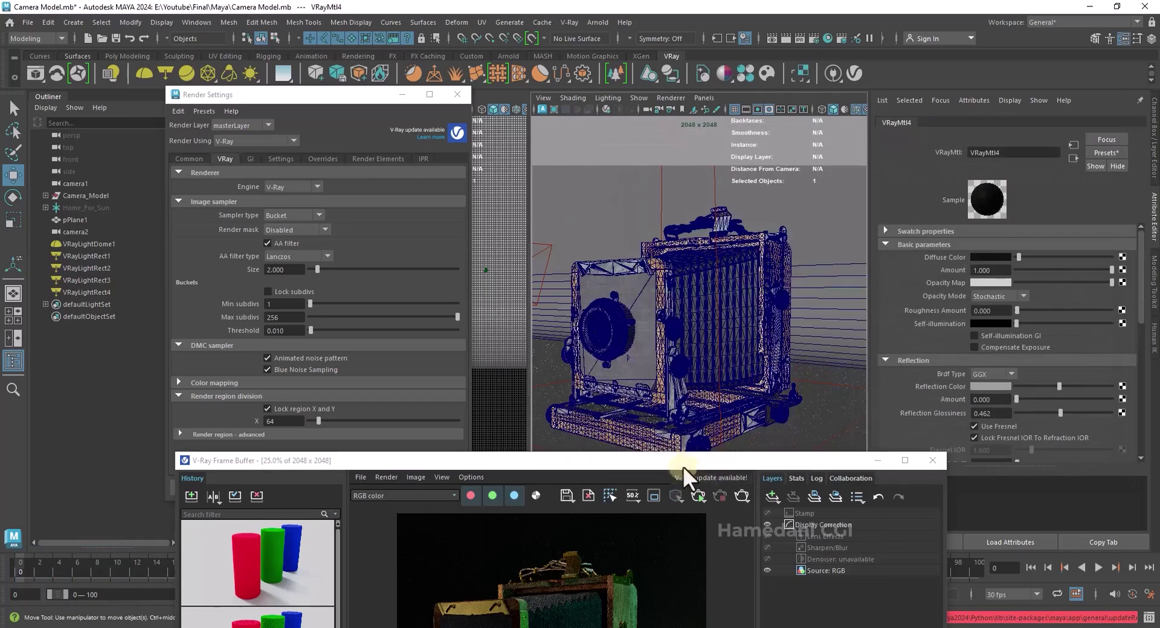
- Save the scene and render the final 2048 x 2048 image in the V-Ray Frame Buffer
{"action": "left_click_drag", "start_coordinate": [682, 466], "coordinate": [654, 109]}
{"action": "left_click", "coordinate": [28, 23]}
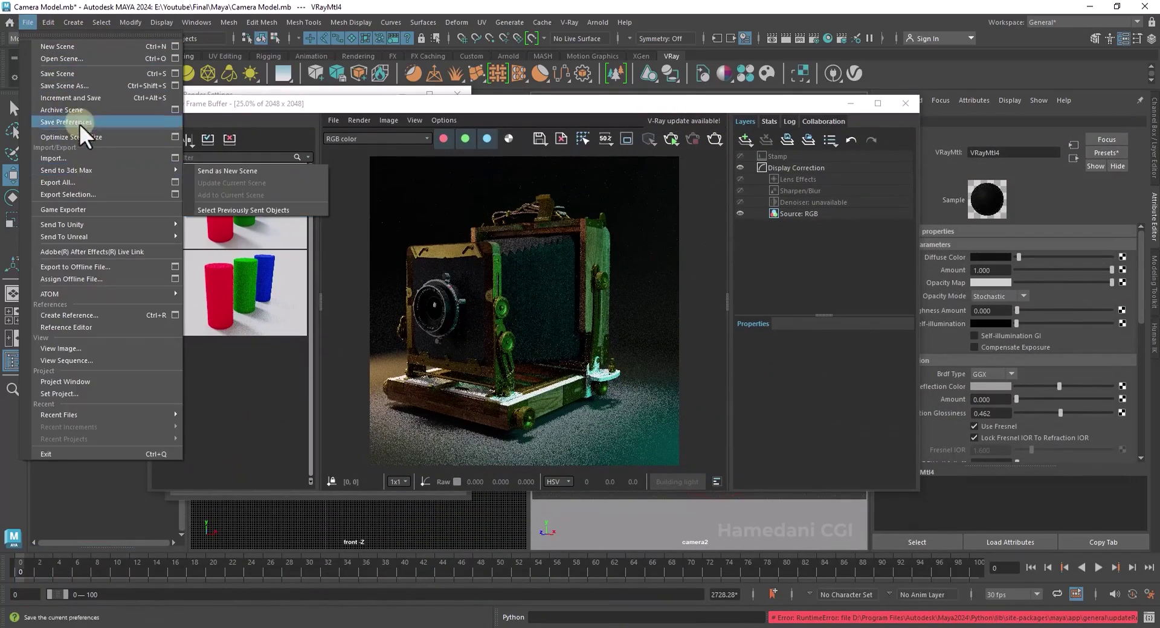
{"action": "left_click", "coordinate": [79, 73]}
{"action": "left_click", "coordinate": [716, 139]}
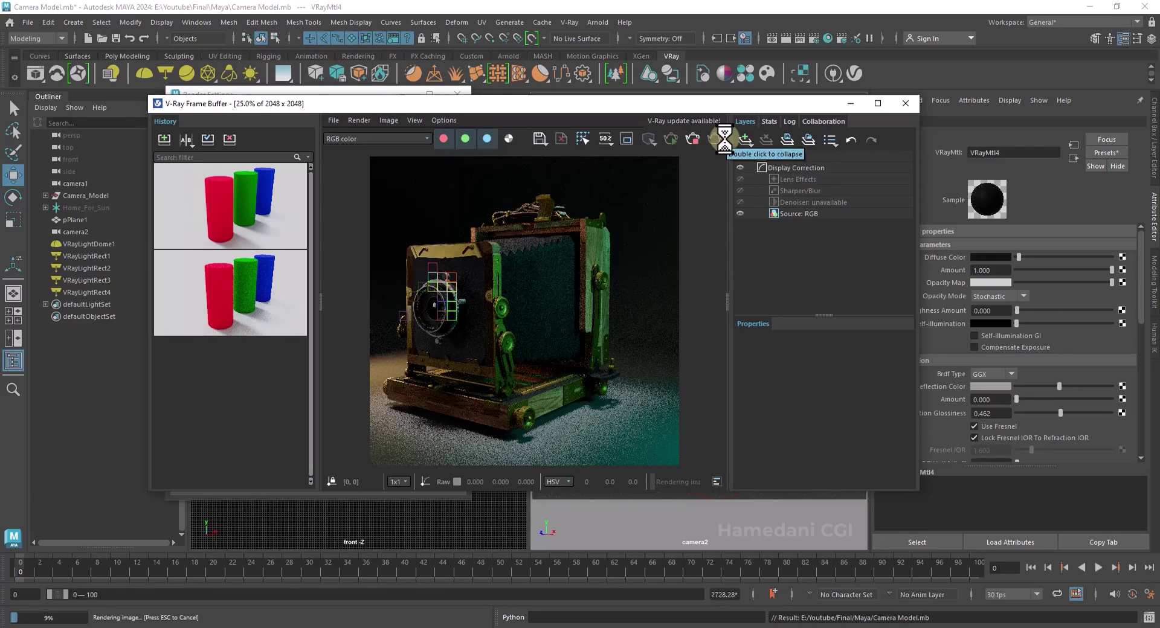
{"action": "left_click", "coordinate": [681, 357]}
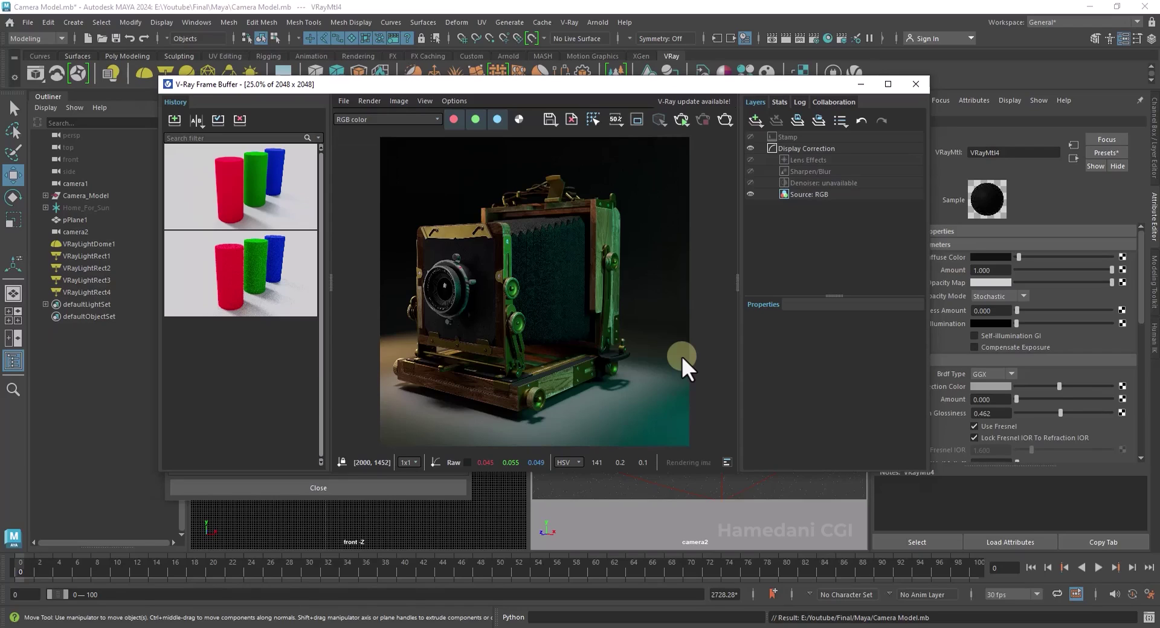
- Open Render.png from the Texture Map folder and examine the finished render up close
{"action": "left_click", "coordinate": [917, 627]}
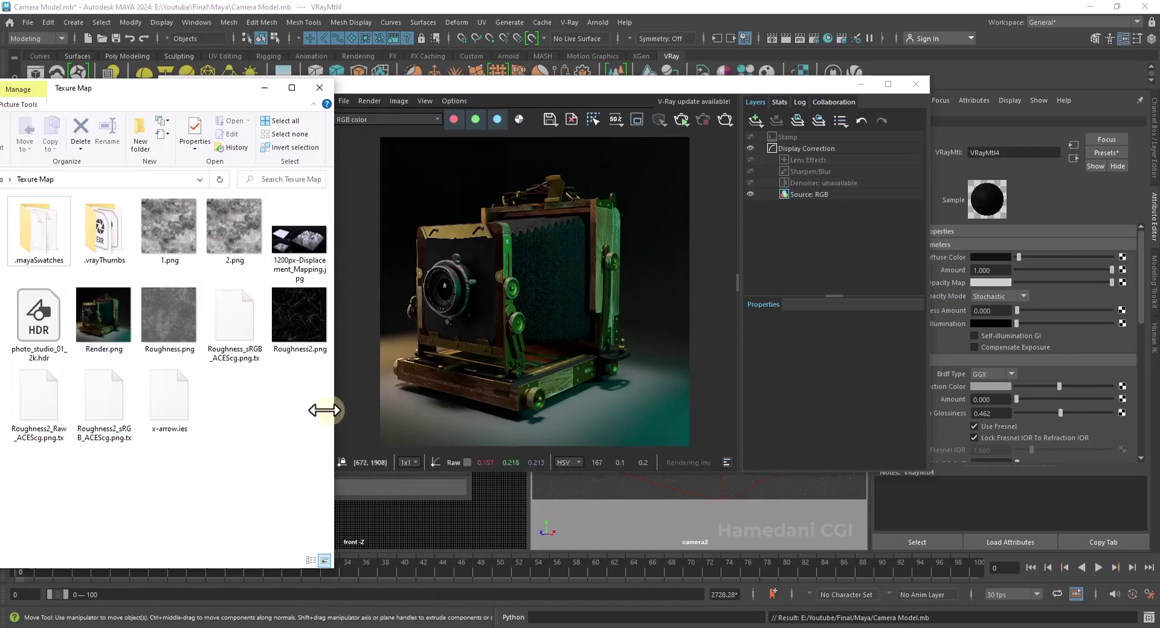
{"action": "double_click", "coordinate": [114, 315]}
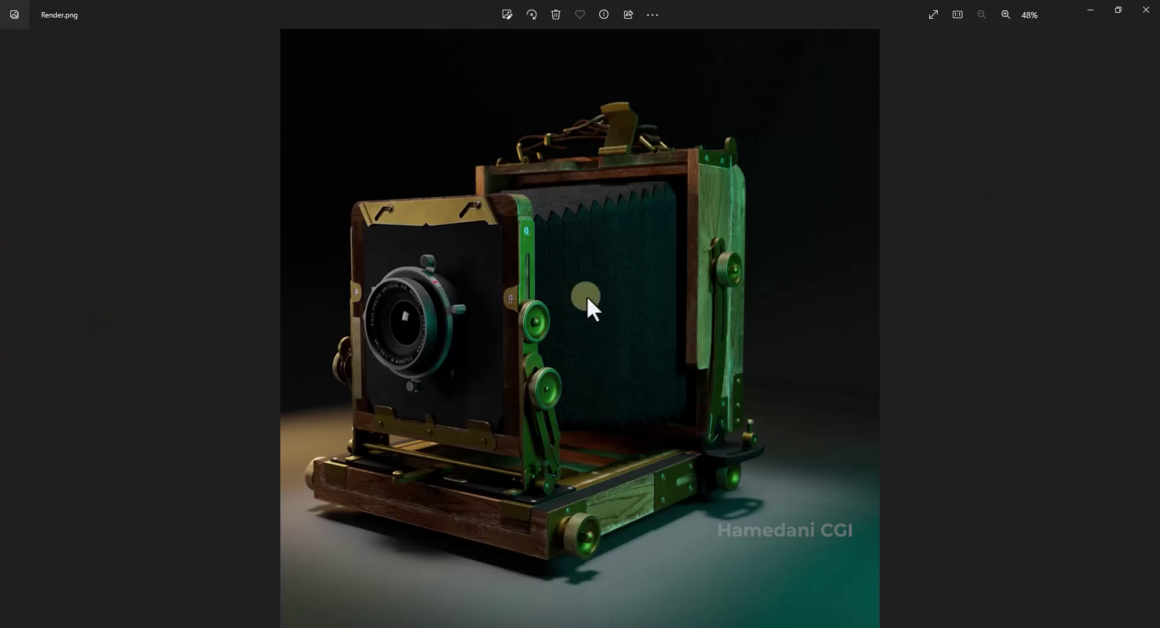
{"action": "scroll", "coordinate": [688, 296], "scroll_direction": "up", "scroll_amount": 1}
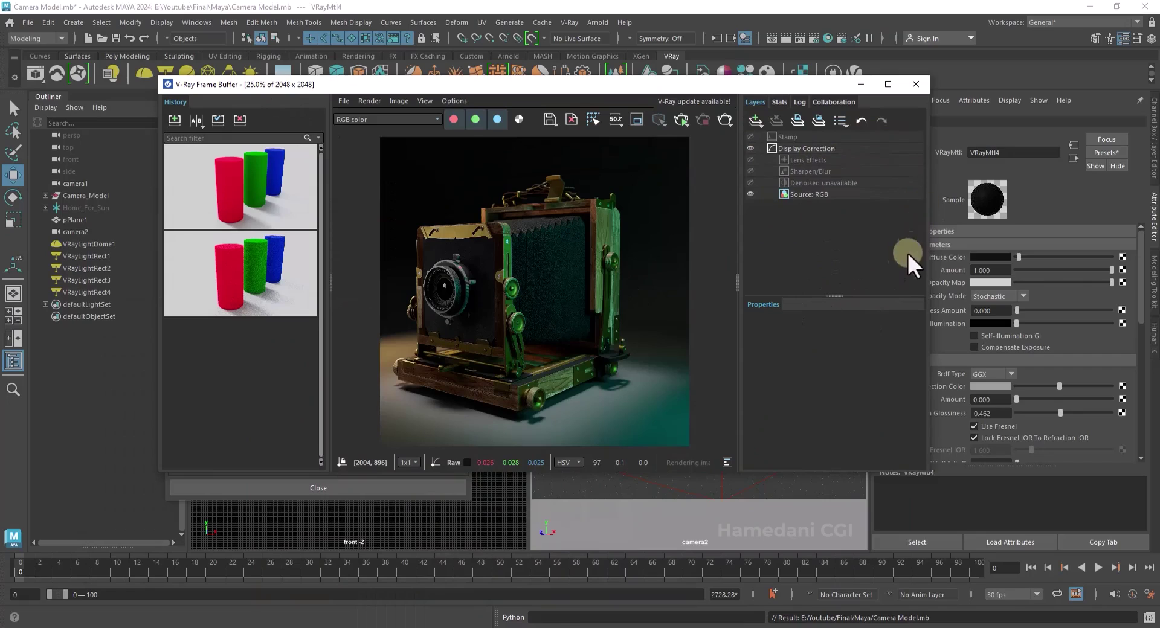
- Add a Curves correction layer to the render and slightly raise the middle of the master curve
{"action": "left_click", "coordinate": [763, 119]}
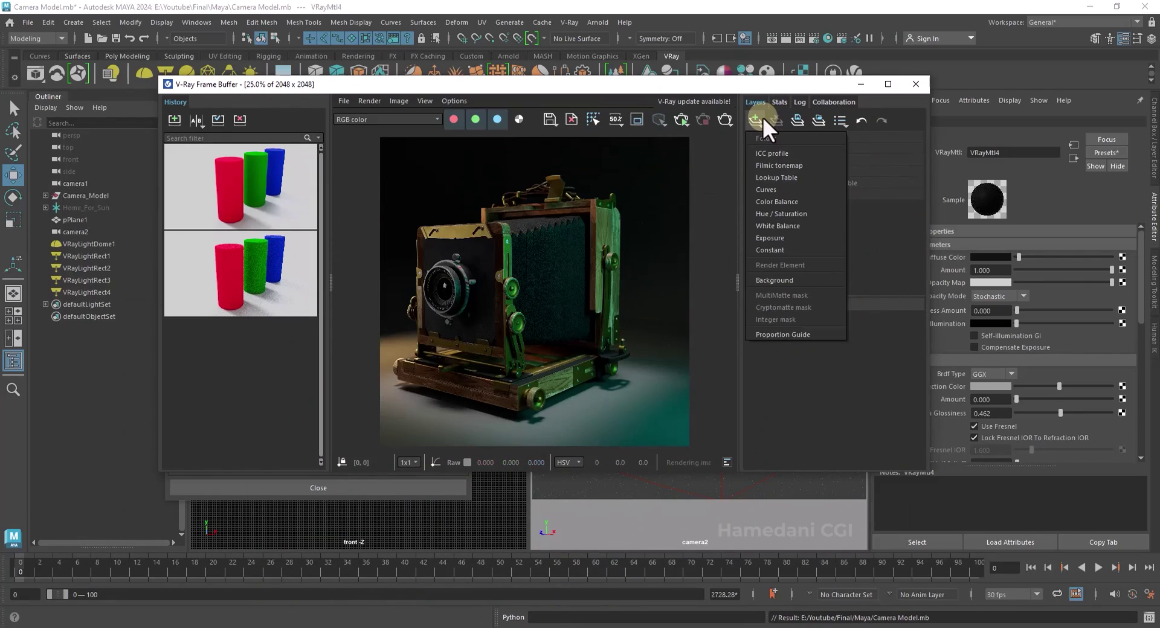
{"action": "left_click", "coordinate": [773, 190]}
{"action": "scroll", "coordinate": [921, 367], "scroll_direction": "down", "scroll_amount": 1}
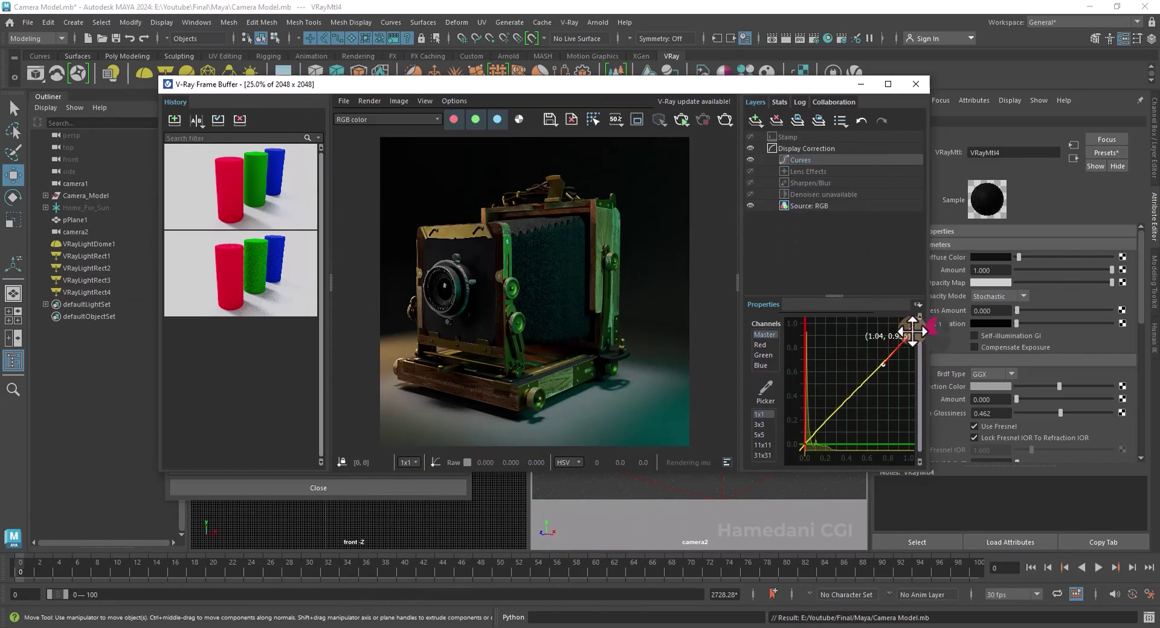
{"action": "mouse_move", "coordinate": [846, 396]}
{"action": "left_mouse_down"}
{"action": "mouse_move", "coordinate": [832, 382]}
{"action": "mouse_move", "coordinate": [836, 391]}
{"action": "left_mouse_up"}
- Add an Exposure correction layer with exposure 0.169 and highlight burn 0.783
{"action": "left_click", "coordinate": [755, 118]}
{"action": "left_click", "coordinate": [770, 238]}
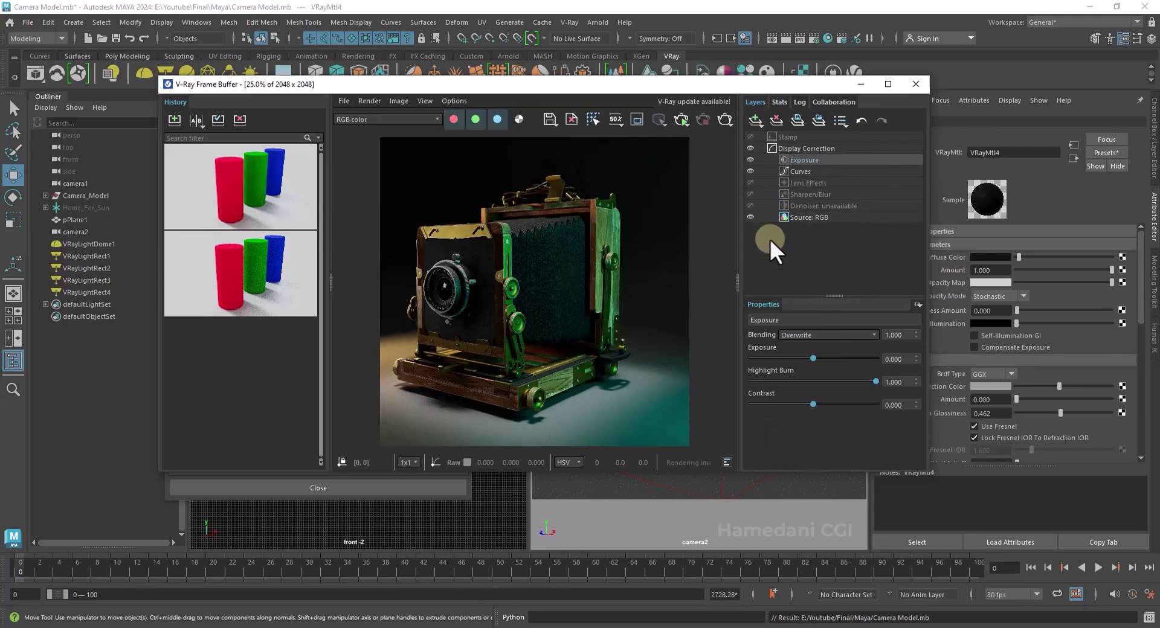
{"action": "left_click", "coordinate": [815, 359]}
{"action": "mouse_move", "coordinate": [876, 380]}
{"action": "left_mouse_down"}
{"action": "mouse_move", "coordinate": [804, 384]}
{"action": "mouse_move", "coordinate": [849, 381]}
{"action": "left_mouse_up"}
- Add a Filmic tonemap layer above the Exposure layer and turn its visibility off
{"action": "left_click", "coordinate": [755, 120]}
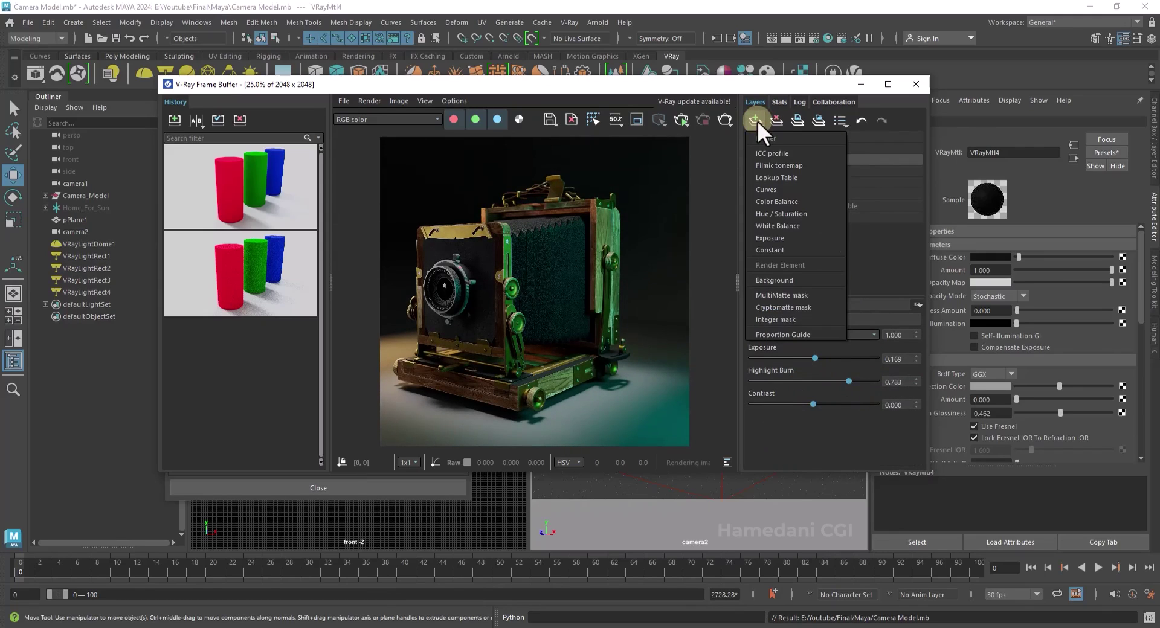
{"action": "left_click", "coordinate": [757, 120]}
{"action": "left_click", "coordinate": [813, 148]}
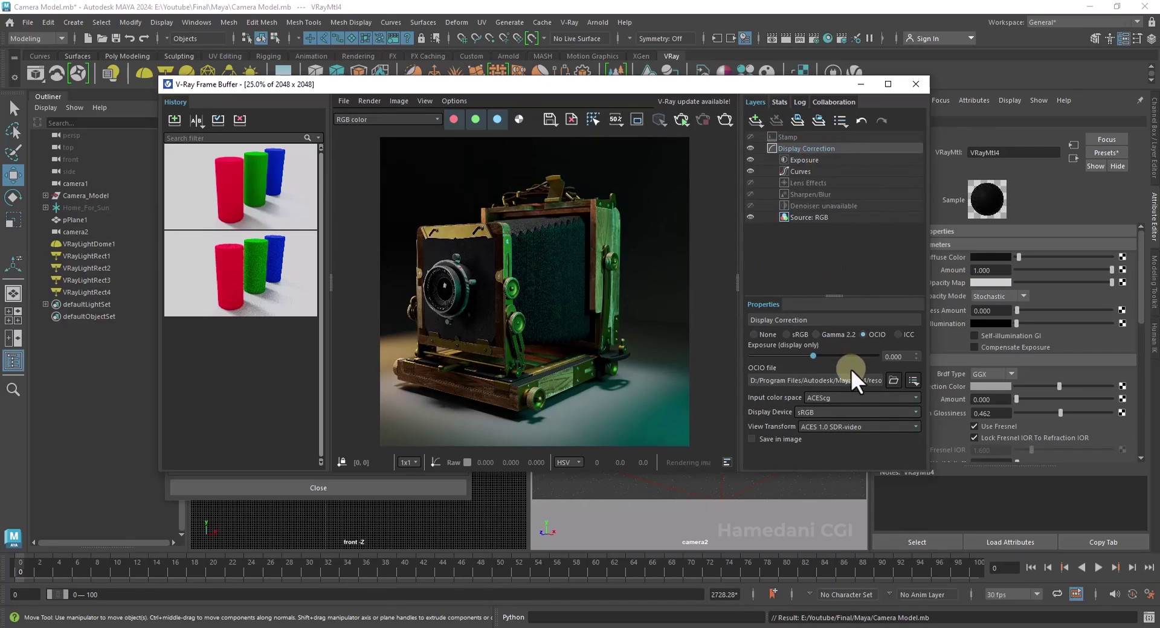
{"action": "left_click", "coordinate": [755, 122]}
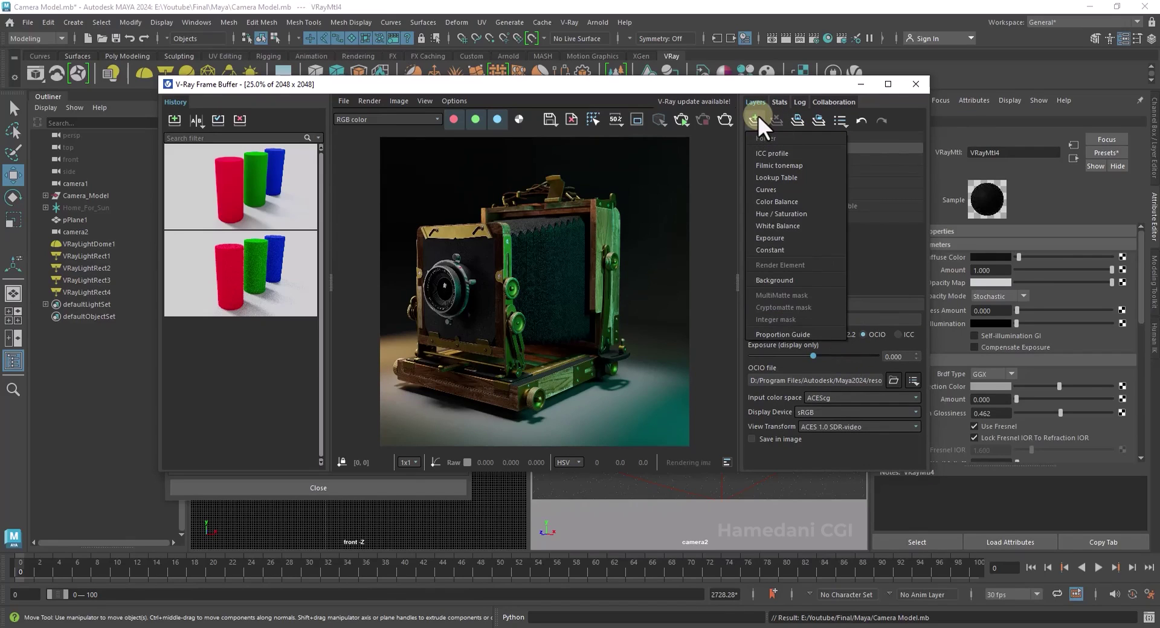
{"action": "left_click", "coordinate": [817, 167]}
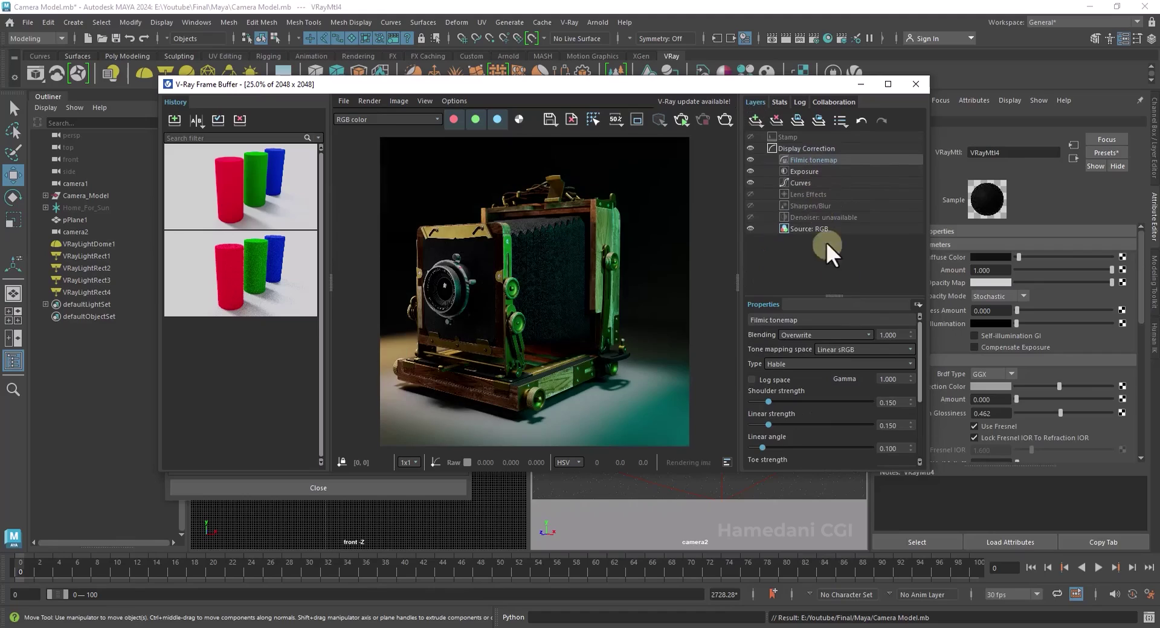
{"action": "left_click", "coordinate": [751, 159]}
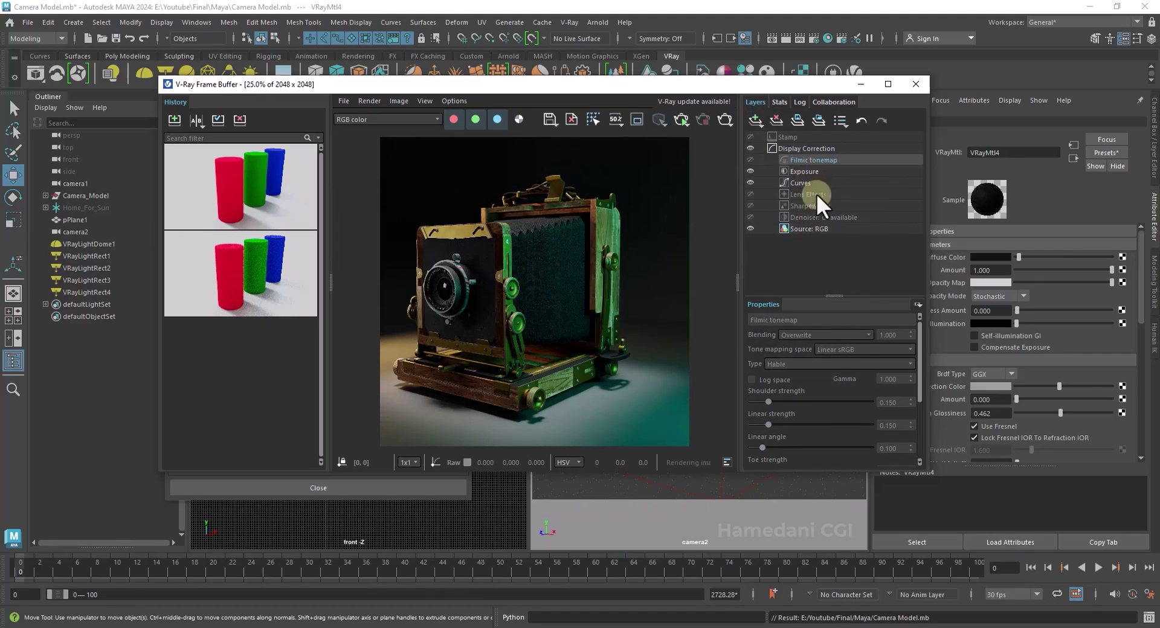
- Review the properties of the Display Correction, Source: RGB and Lens Effects layers
{"action": "left_click", "coordinate": [807, 148]}
{"action": "left_click", "coordinate": [810, 229]}
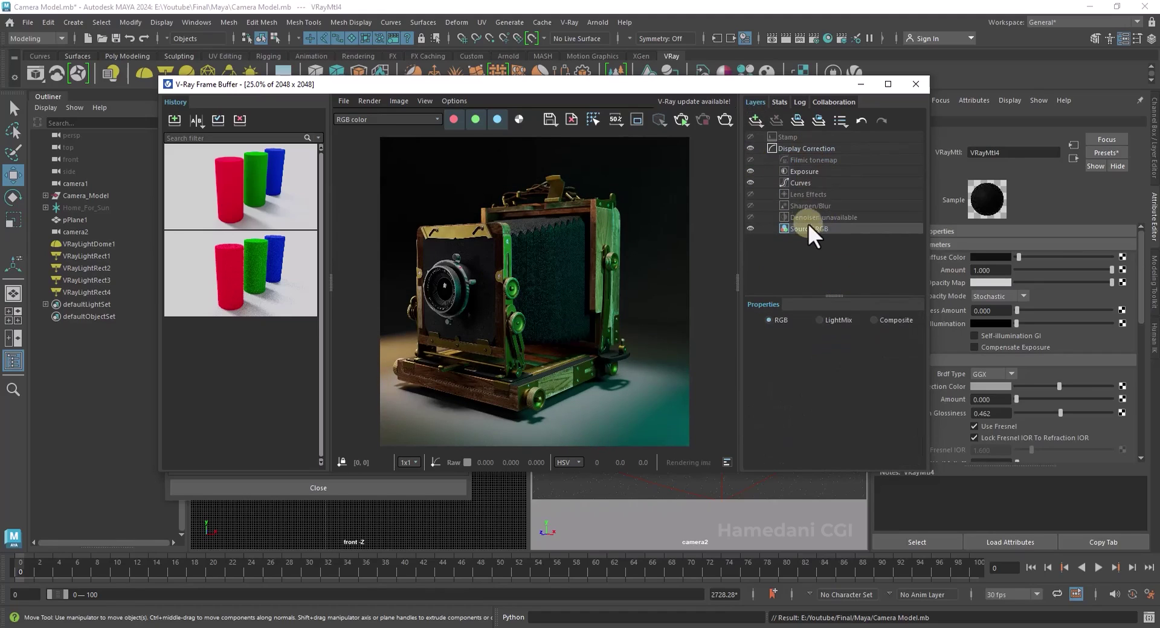
{"action": "left_click", "coordinate": [809, 195]}
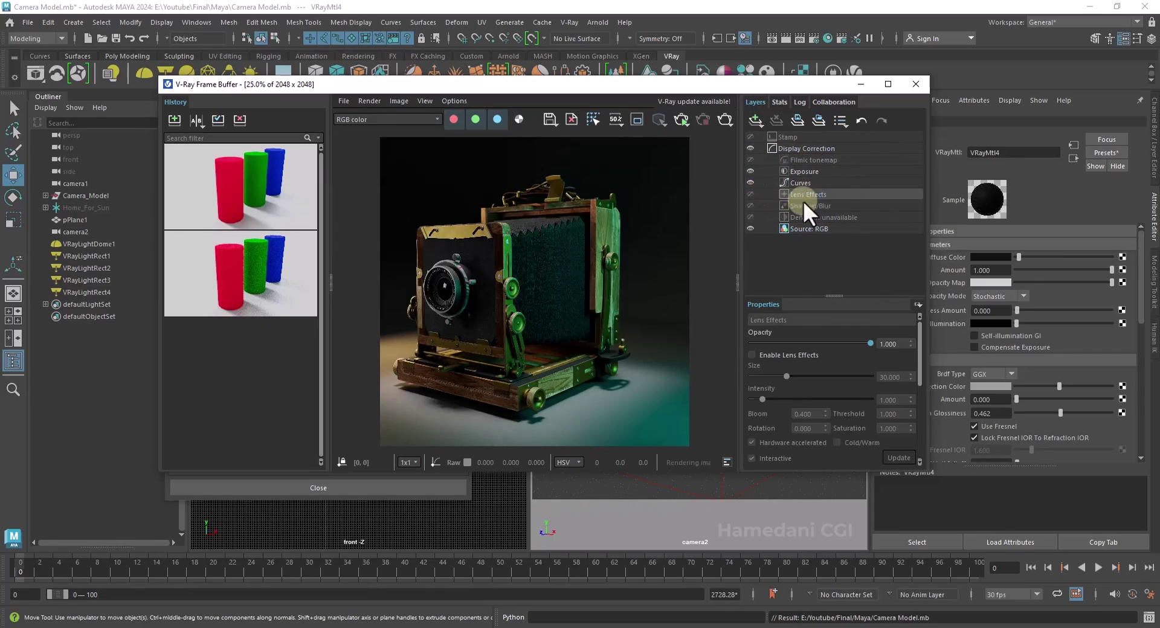